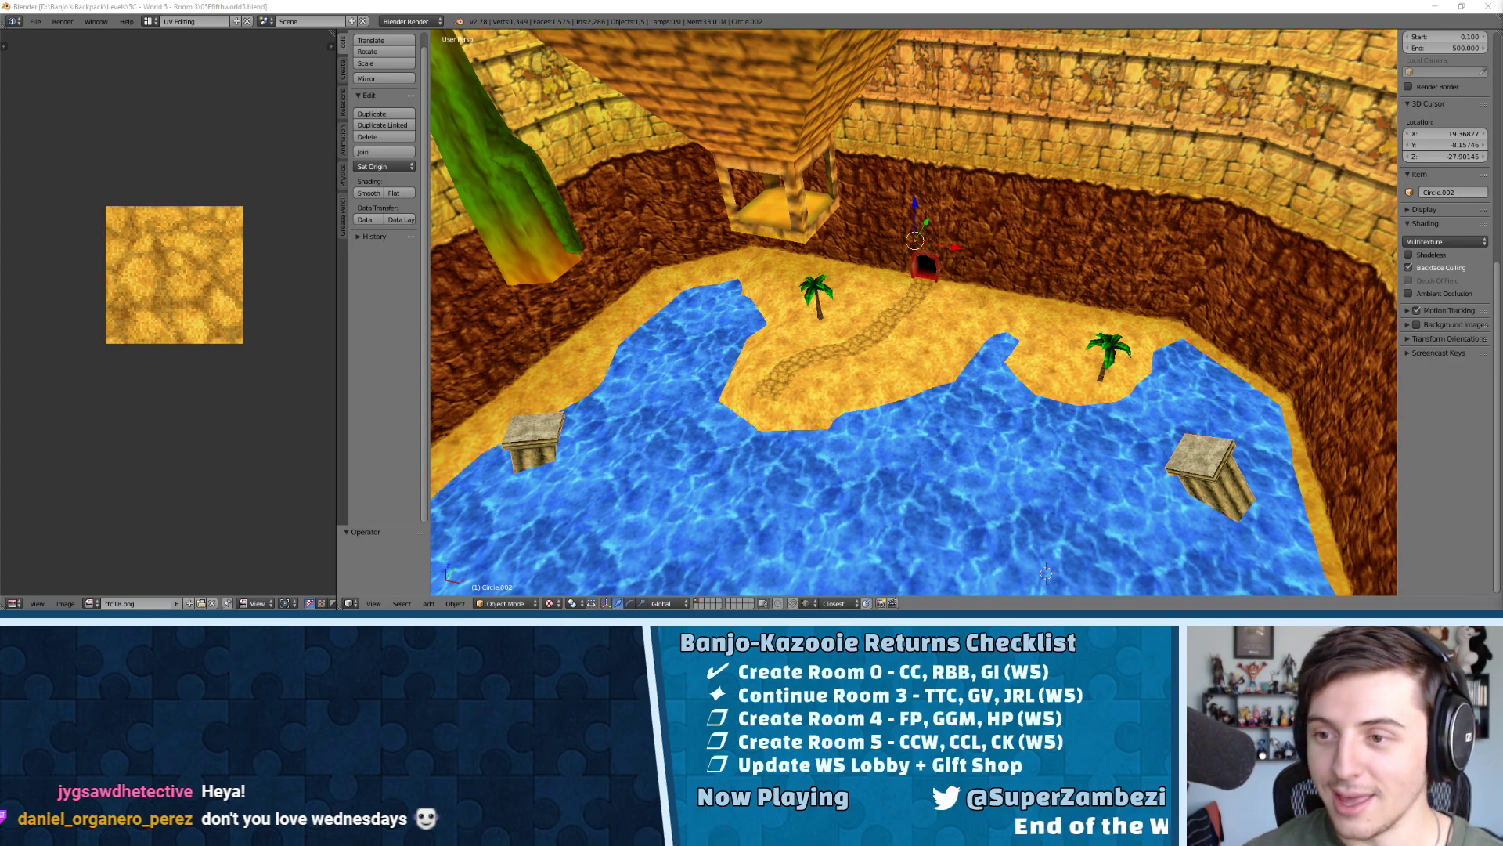
Delete the four stray vertices of the loose edges below the temple cave's floor
middle_drag(1161, 365, 893, 335)
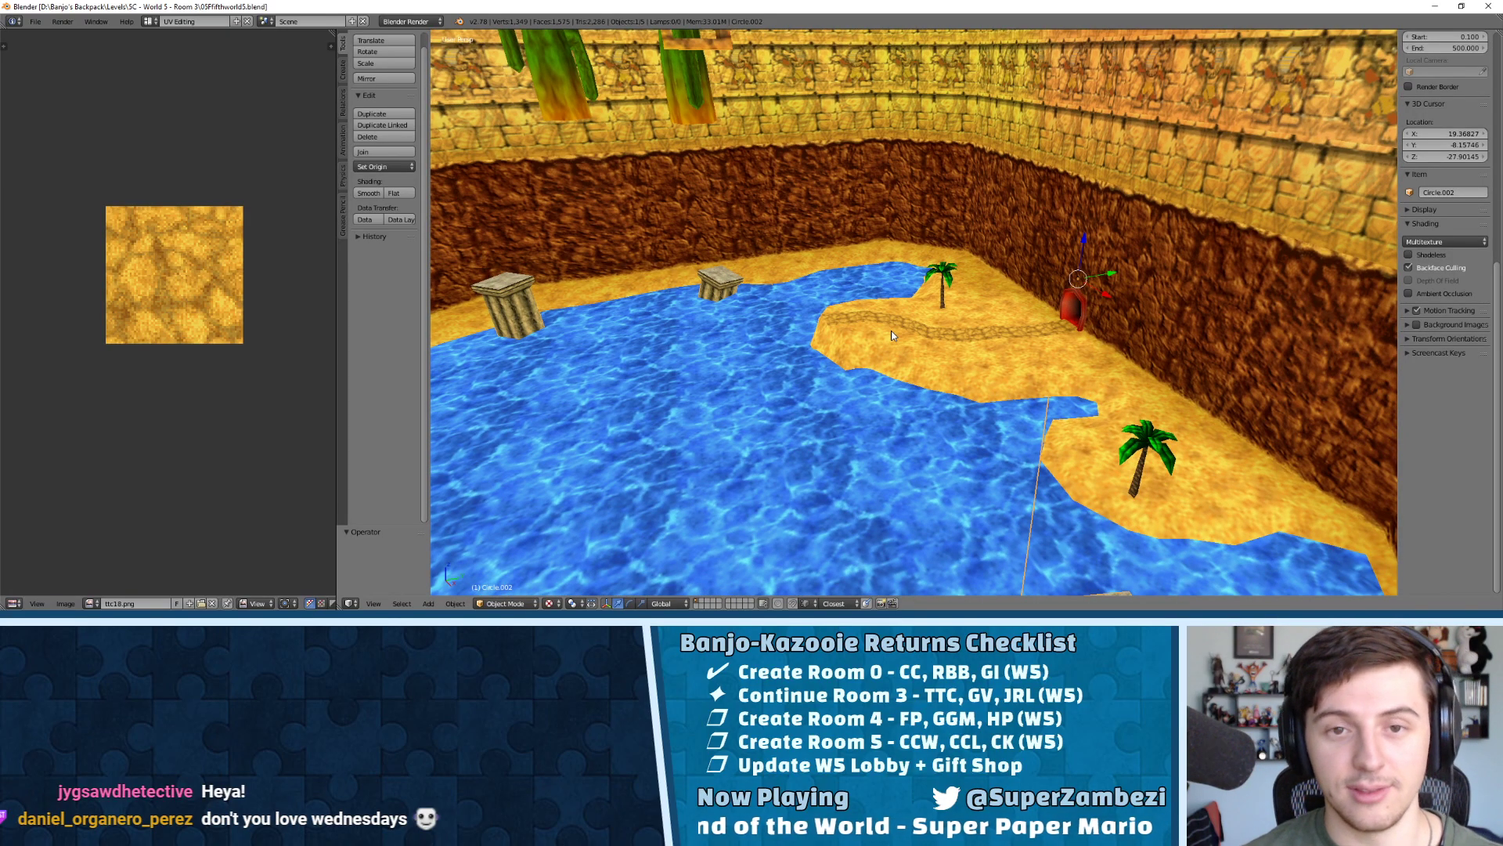
middle_drag(779, 323, 982, 35)
middle_drag(1010, 546, 1062, 298)
middle_drag(867, 203, 1008, 311)
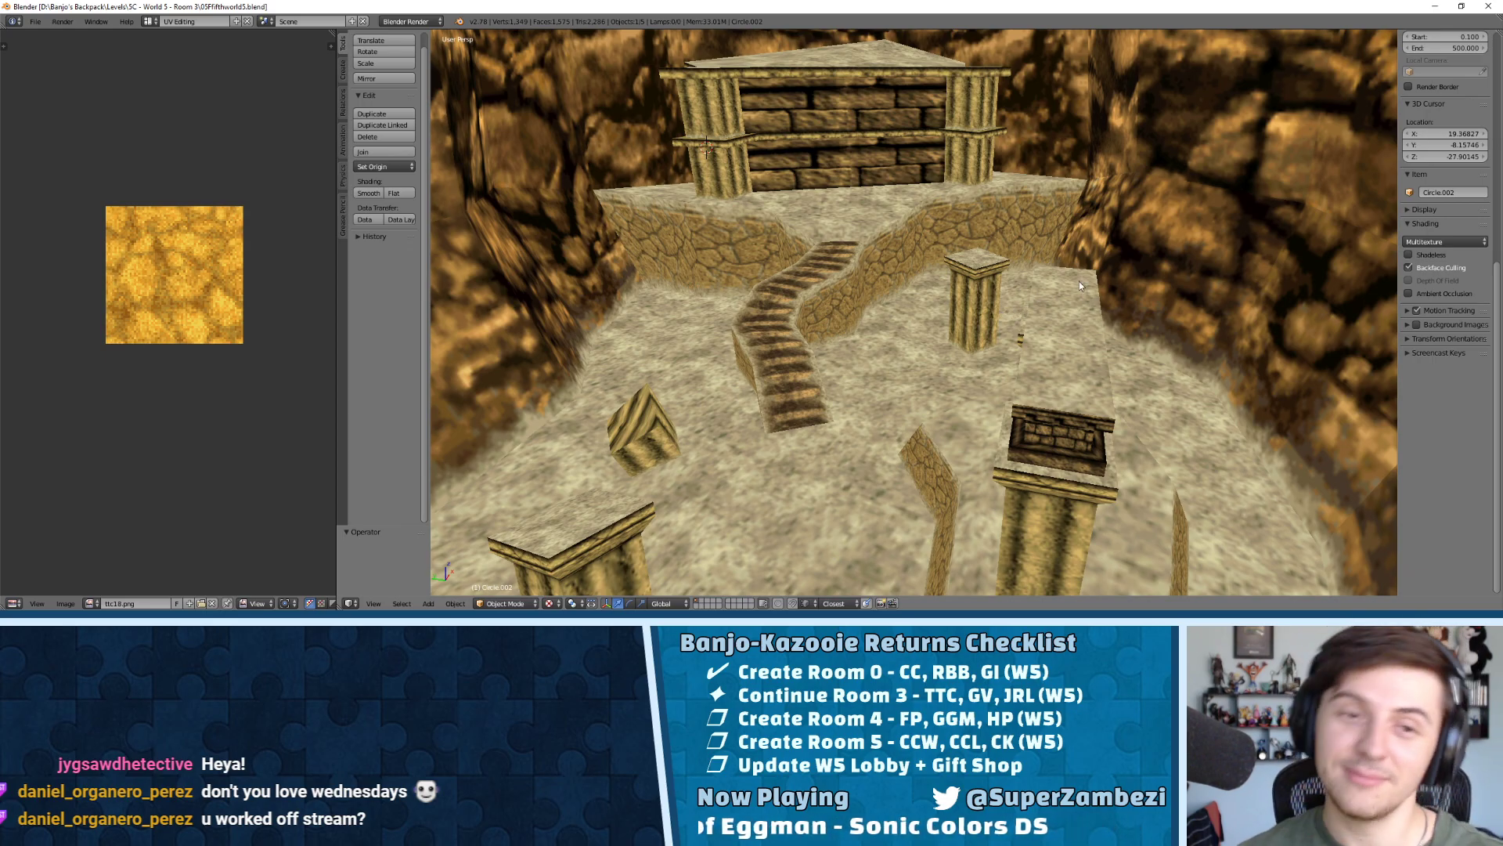
middle_drag(1079, 283, 865, 324)
middle_drag(971, 364, 972, 312)
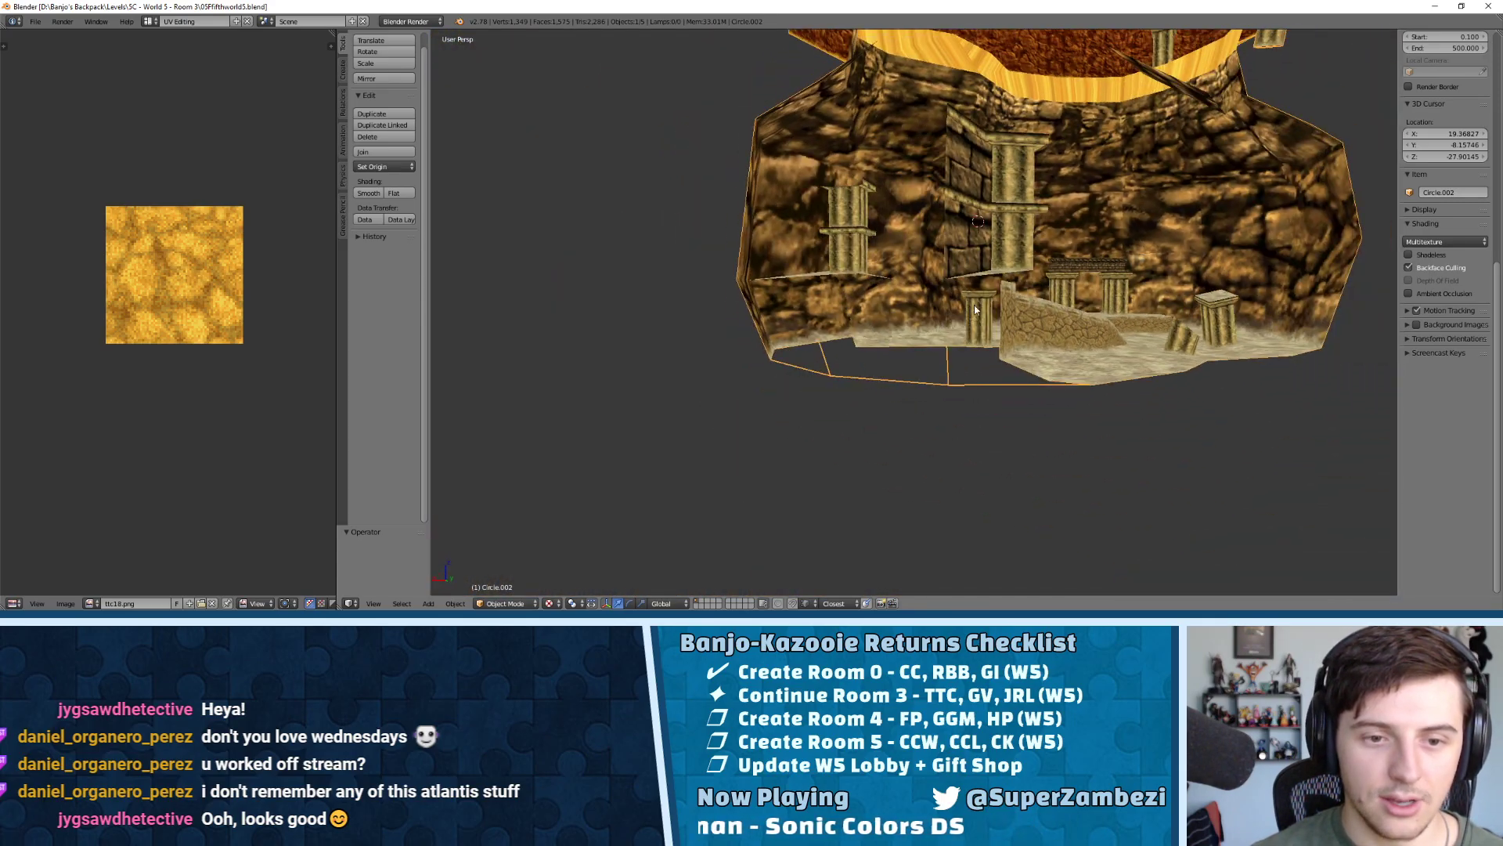
key(Tab)
key(ctrl+Tab)
click(937, 380)
right_click(955, 400)
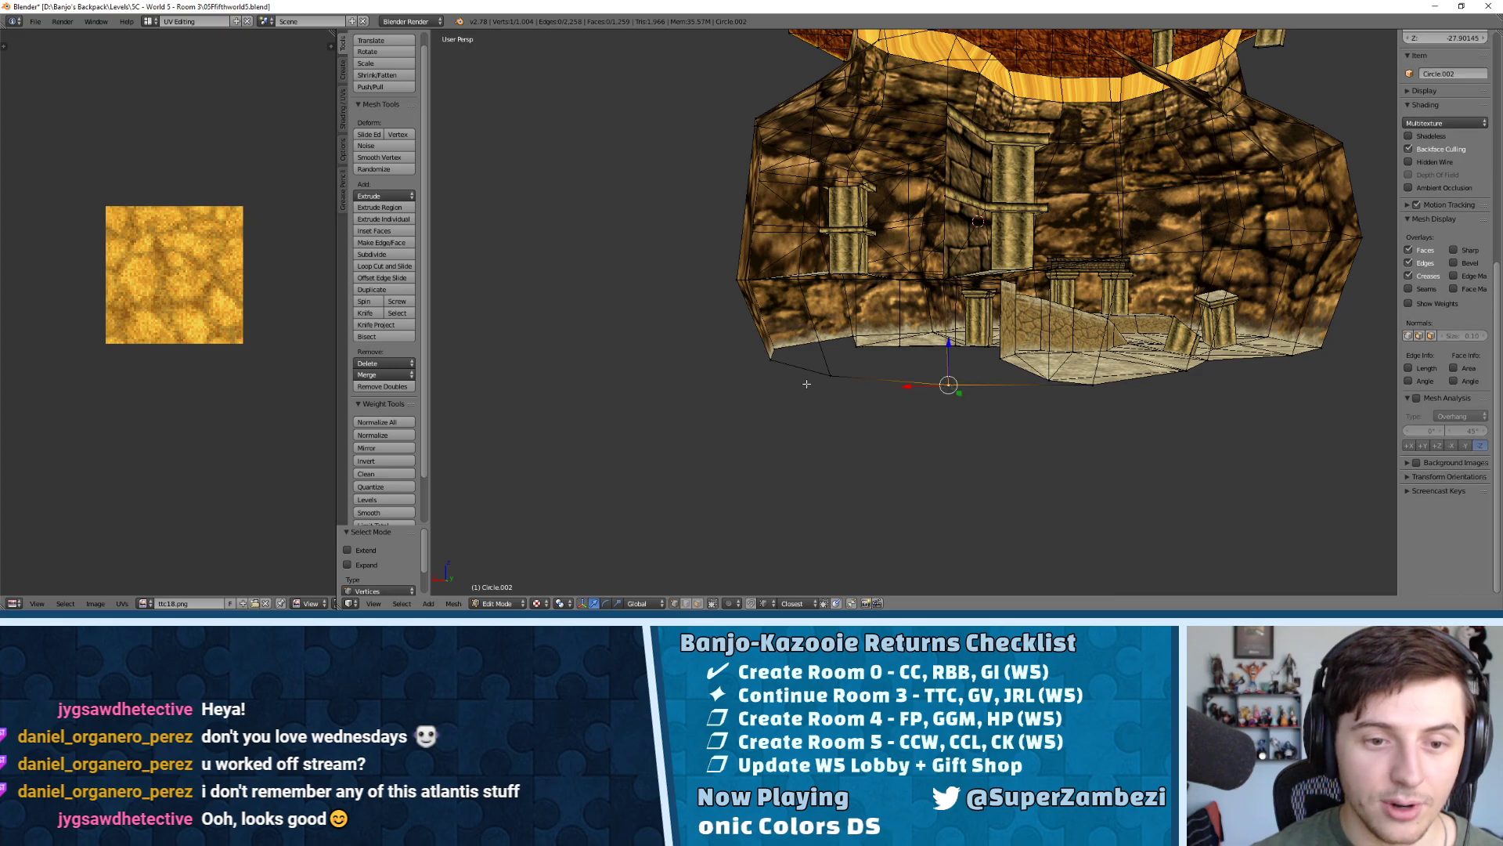
shift+right_click(806, 382)
middle_drag(795, 379, 940, 379)
shift+right_click(936, 382)
shift+right_click(823, 390)
middle_drag(823, 390, 622, 458)
key(x)
click(1010, 462)
Select the four slanted top faces of the broken column fragment near the stairs in face select mode
middle_drag(947, 364, 901, 344)
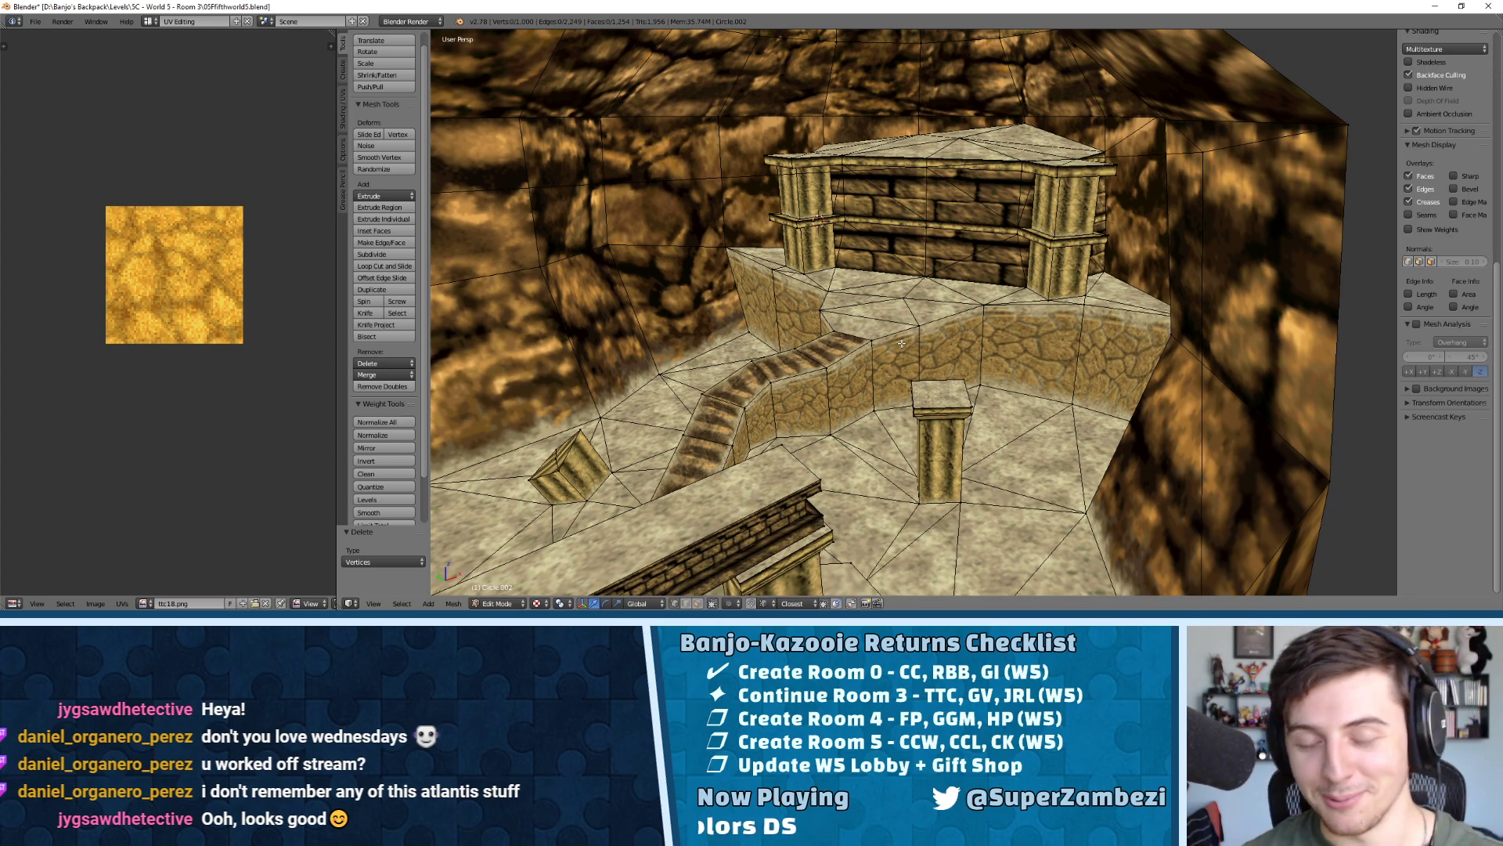
middle_drag(741, 347, 891, 335)
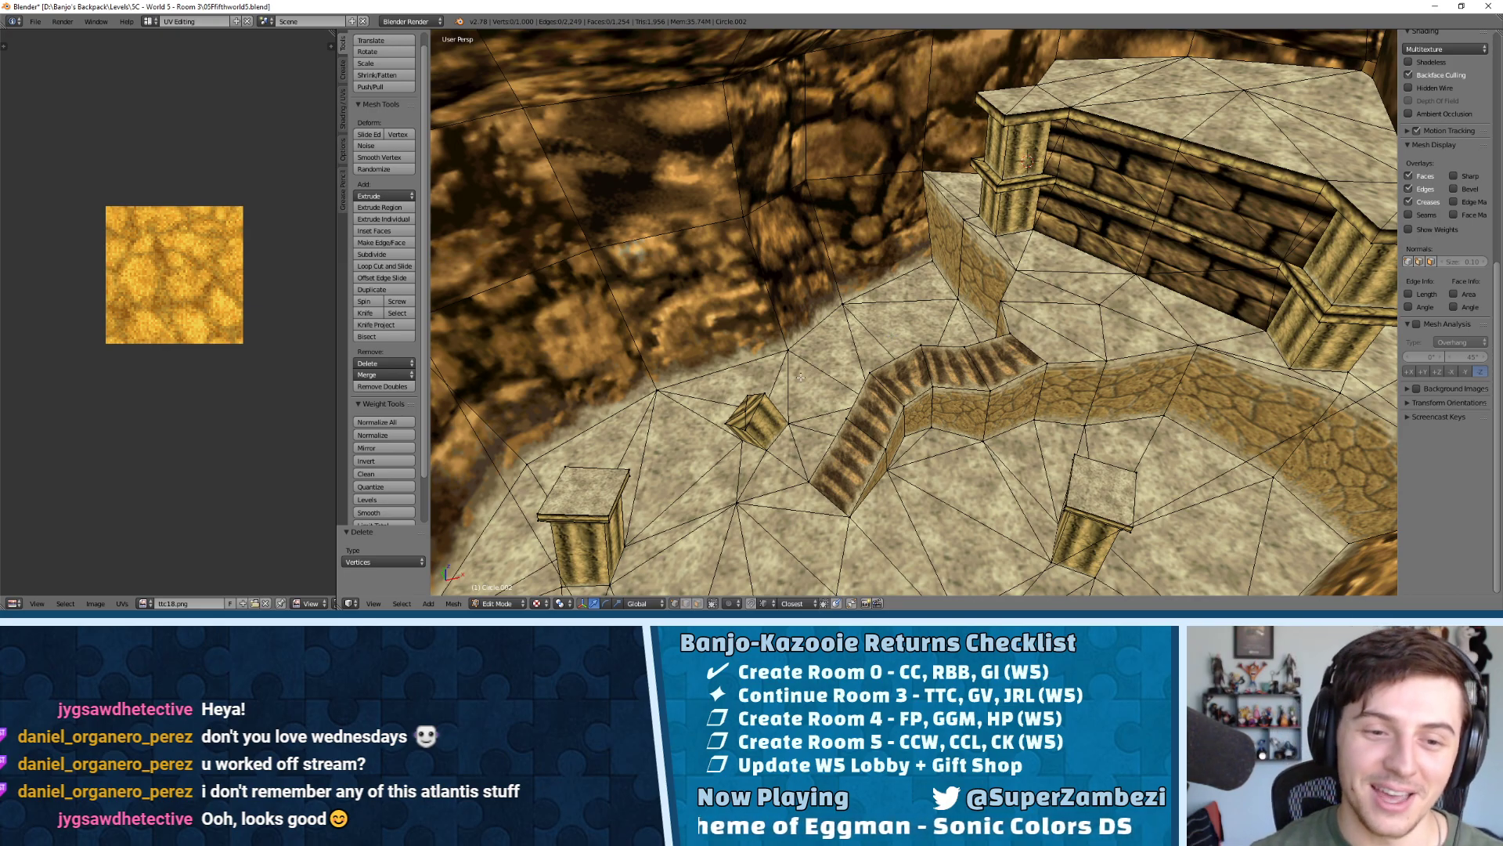
scroll(892, 336, down, 5)
middle_drag(869, 318, 833, 302)
scroll(894, 468, up, 6)
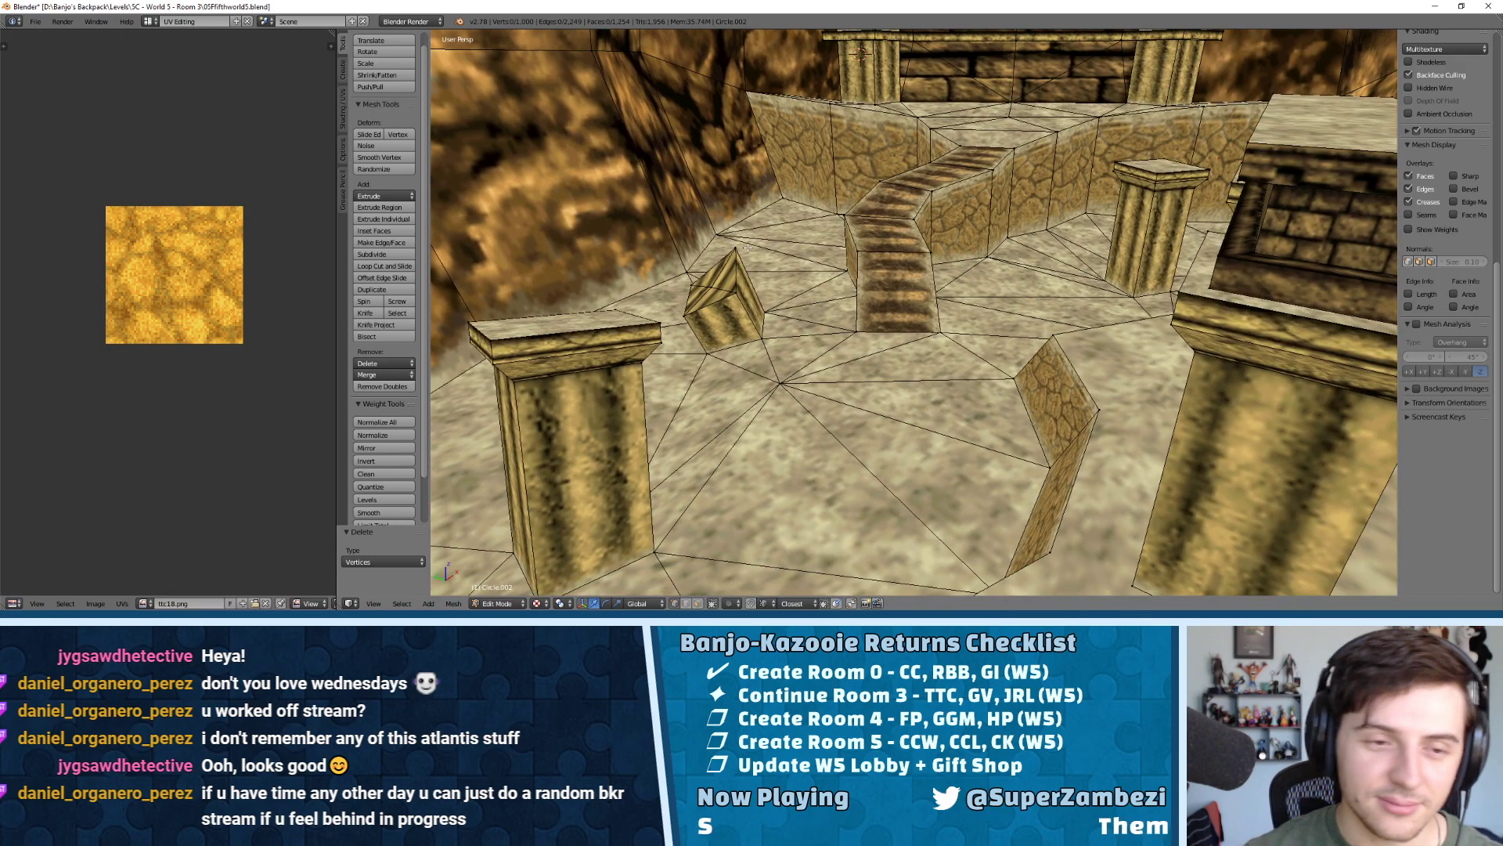
scroll(828, 305, up, 3)
middle_drag(828, 305, 877, 368)
key(ctrl+Tab)
click(869, 389)
right_click(920, 350)
shift+right_click(893, 352)
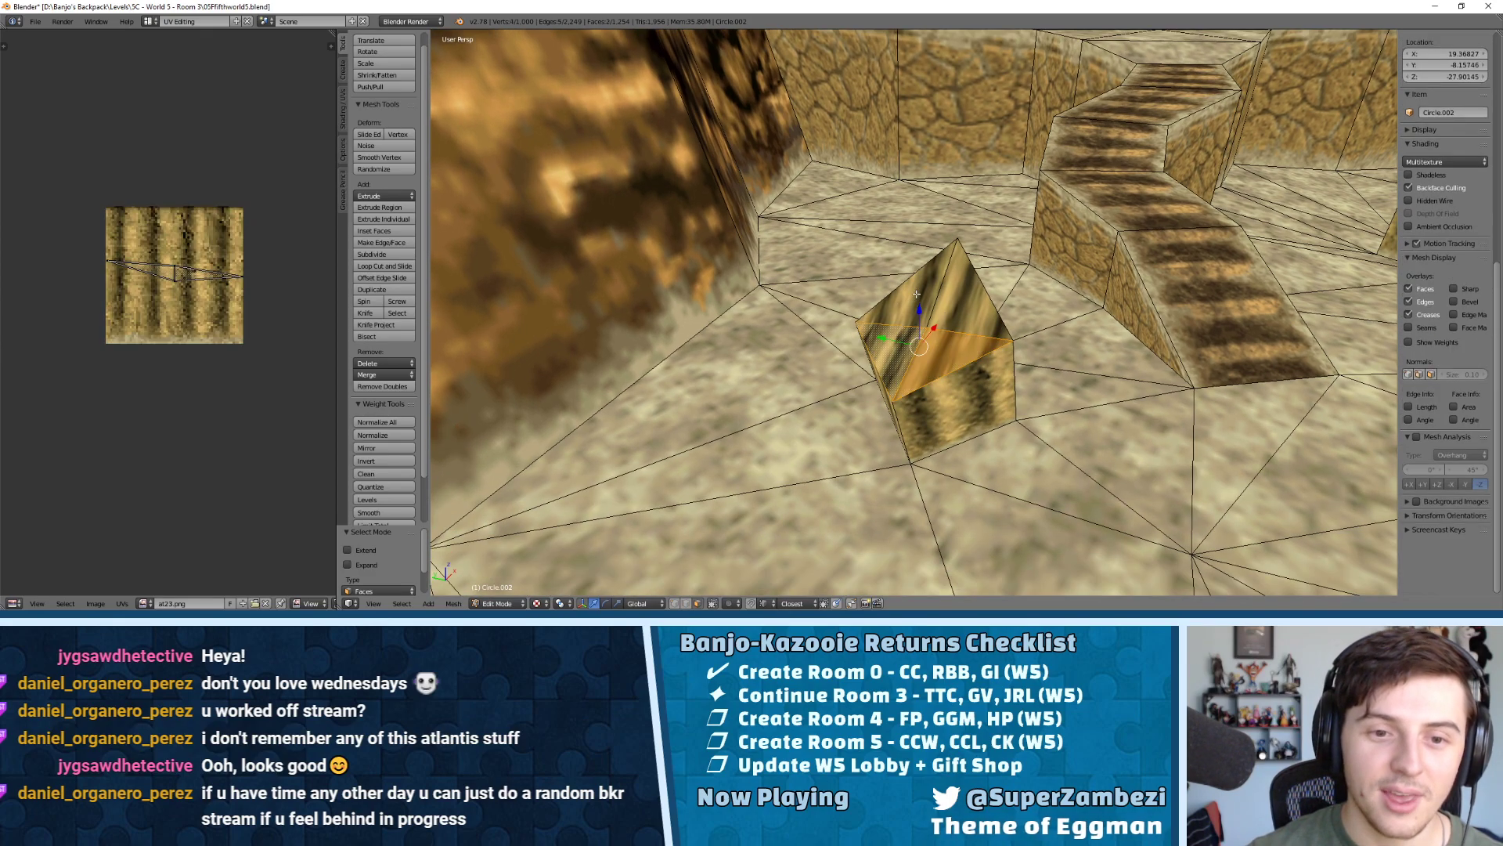
shift+right_click(920, 297)
shift+right_click(956, 313)
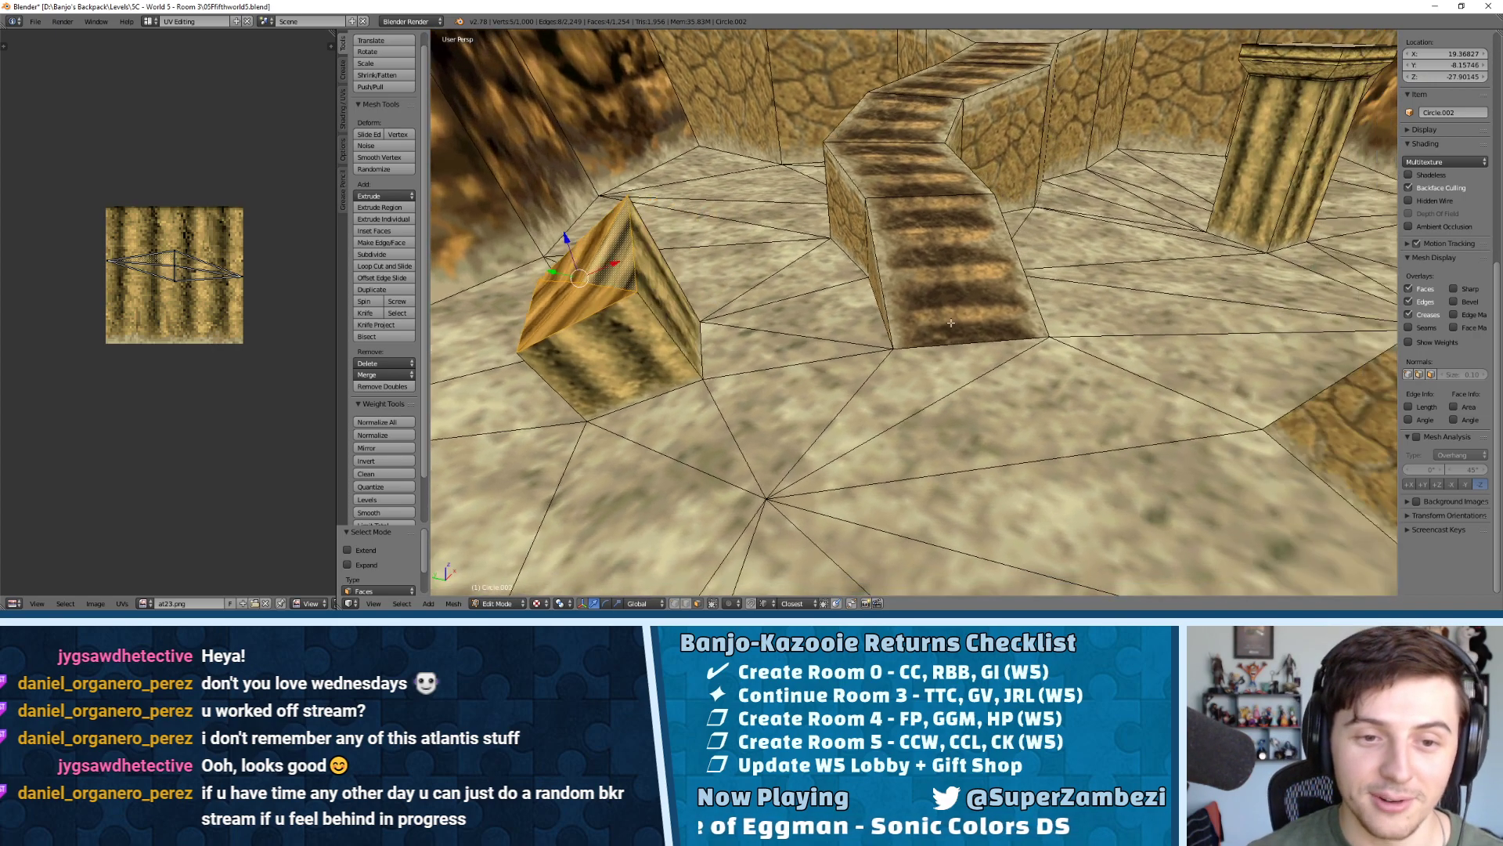
Examine the temple cave's stairs, stone ledge, columns and floor from several angles
middle_drag(987, 399, 863, 321)
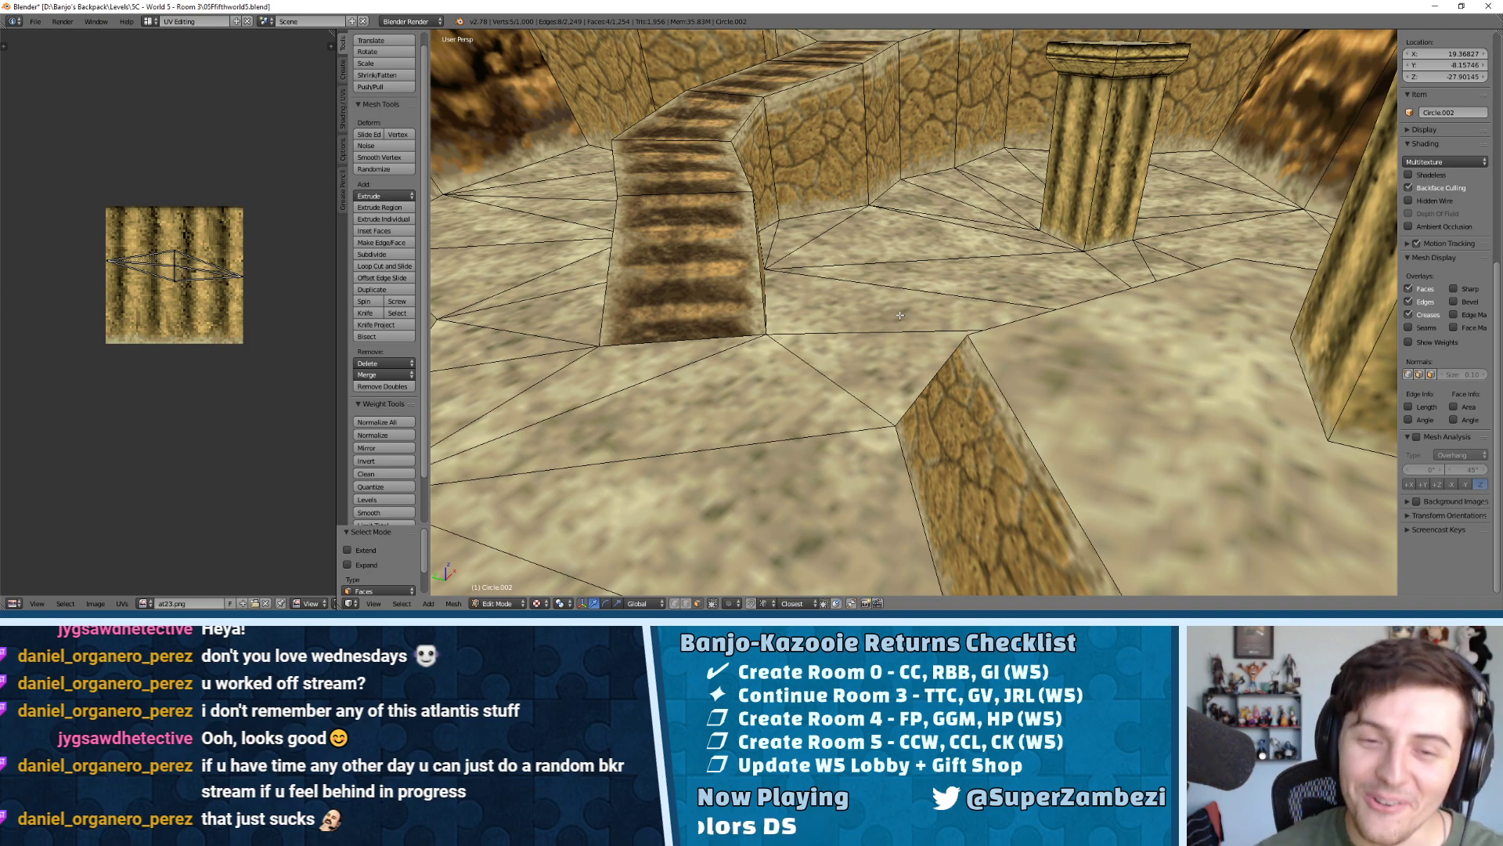
middle_drag(758, 249, 931, 284)
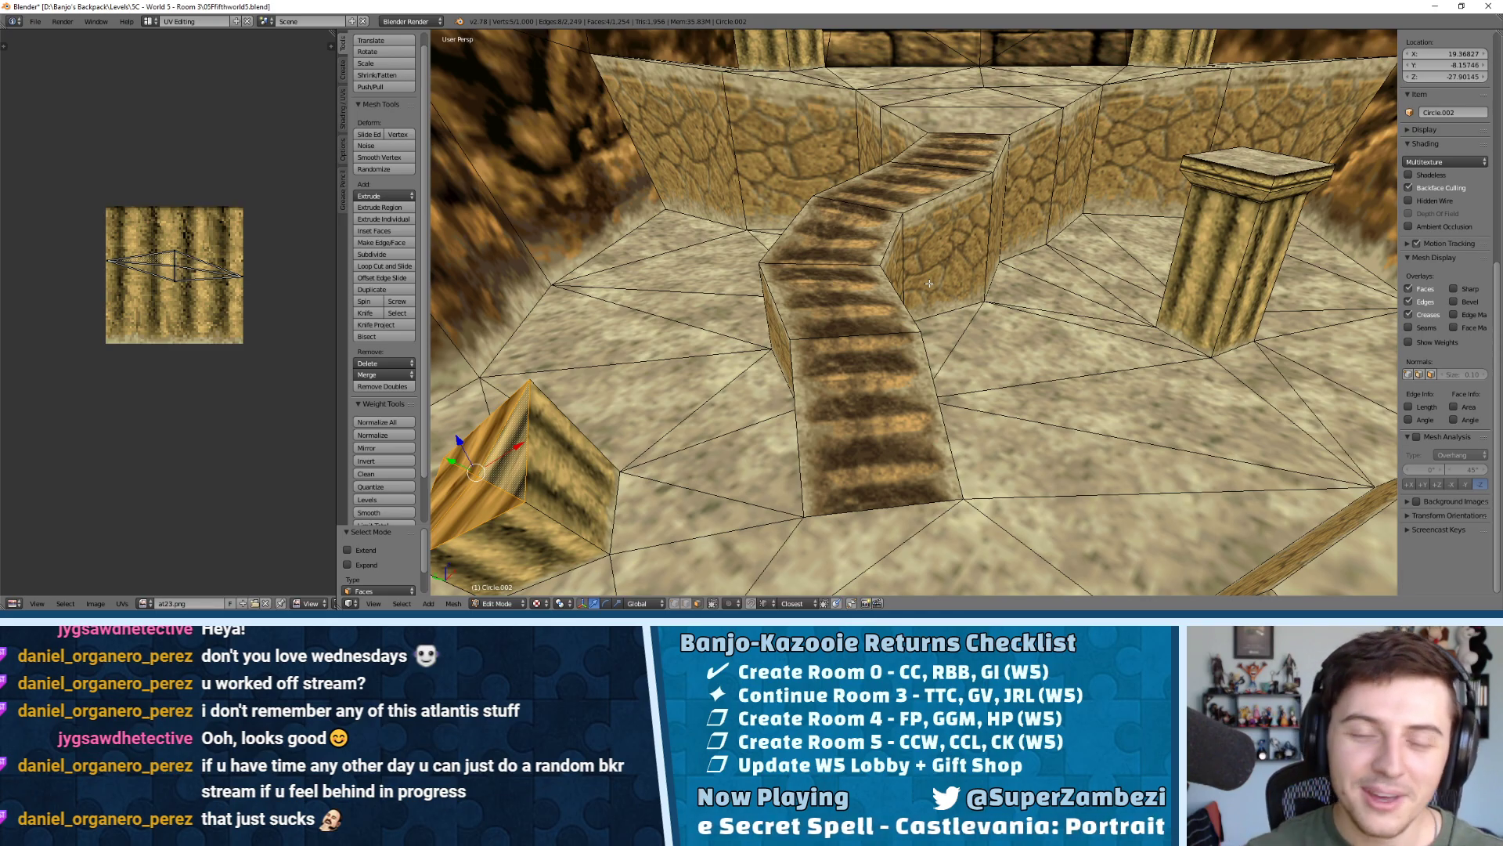
middle_drag(945, 225, 950, 159)
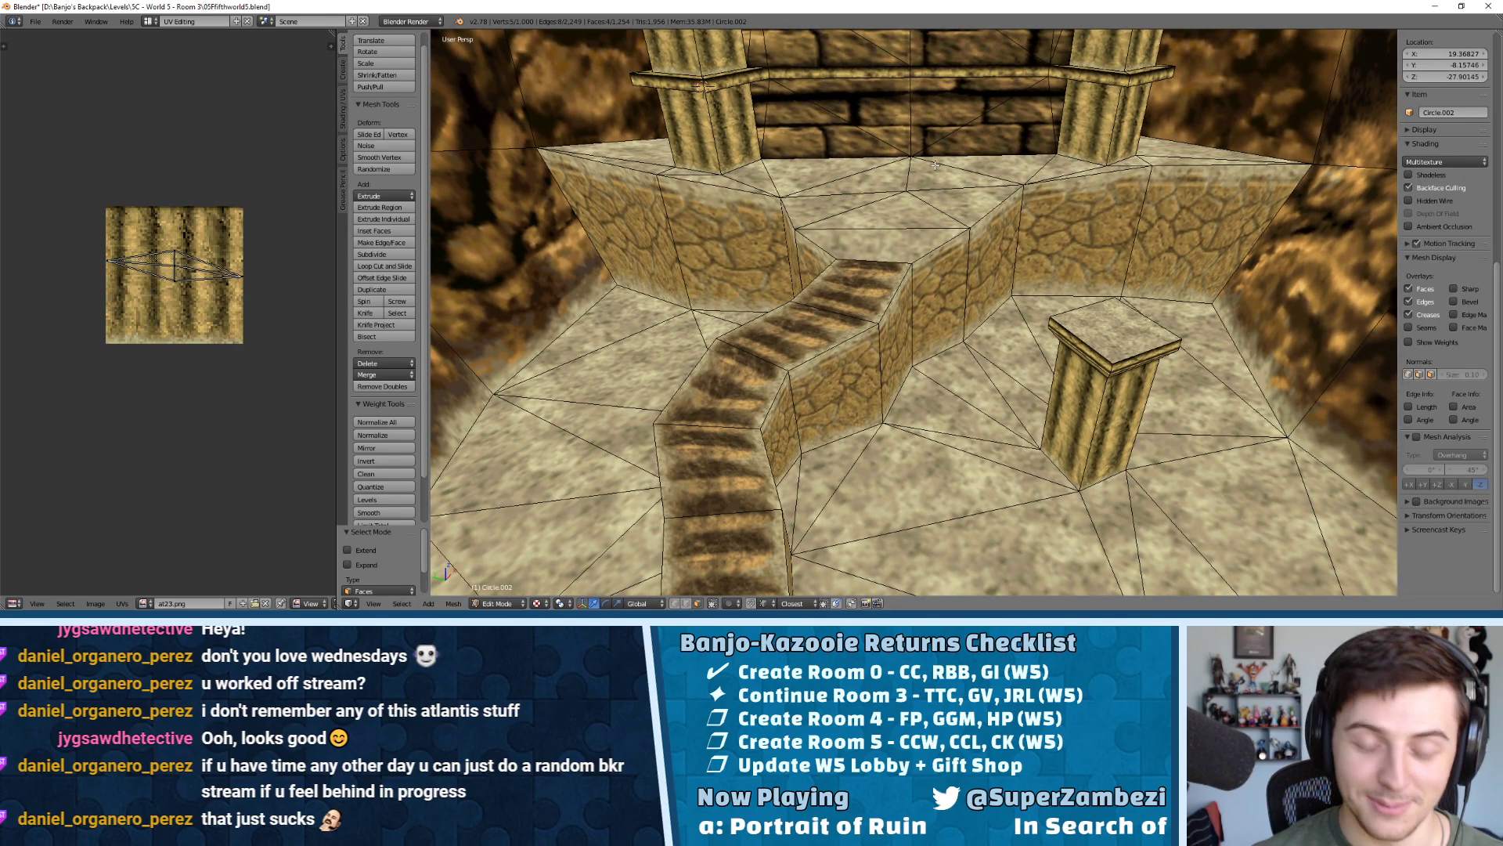
scroll(884, 327, down, 6)
scroll(885, 327, up, 6)
middle_drag(850, 325, 825, 140)
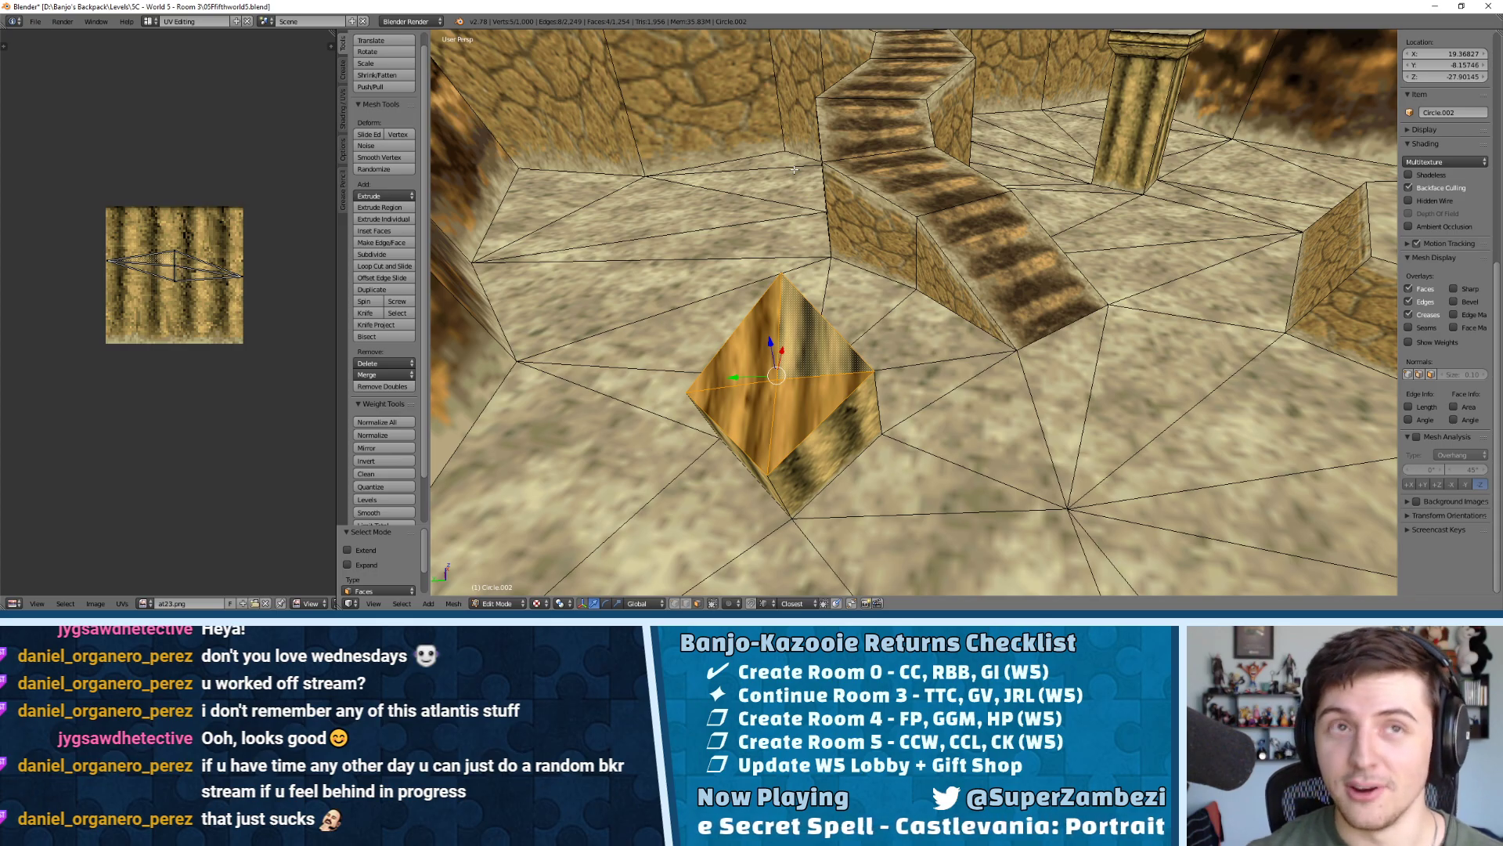
middle_drag(849, 148, 893, 289)
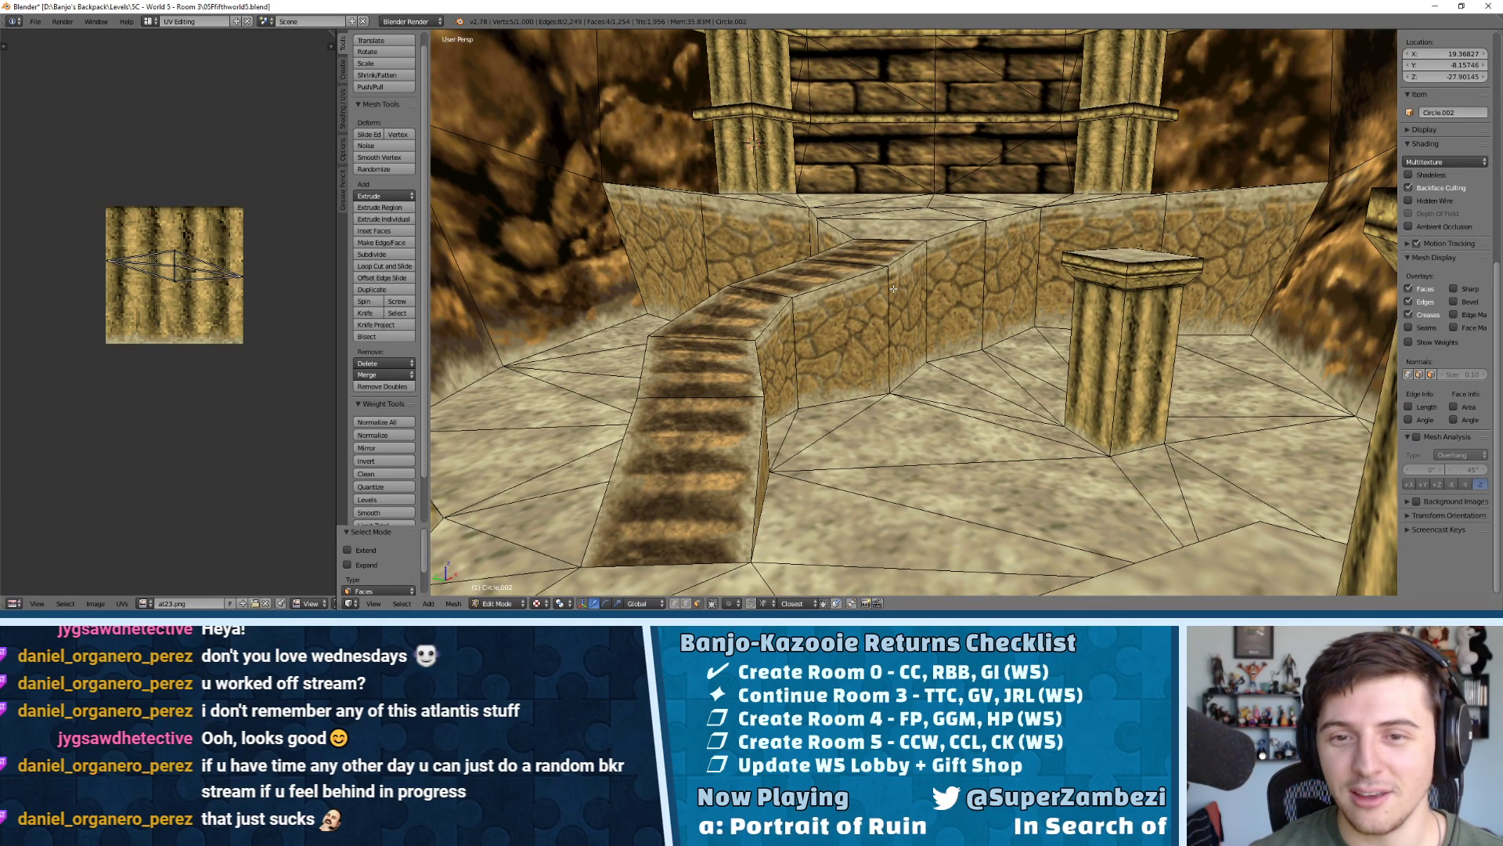
mouse_move(901, 179)
middle_down()
mouse_move(934, 290)
mouse_move(929, 279)
middle_up()
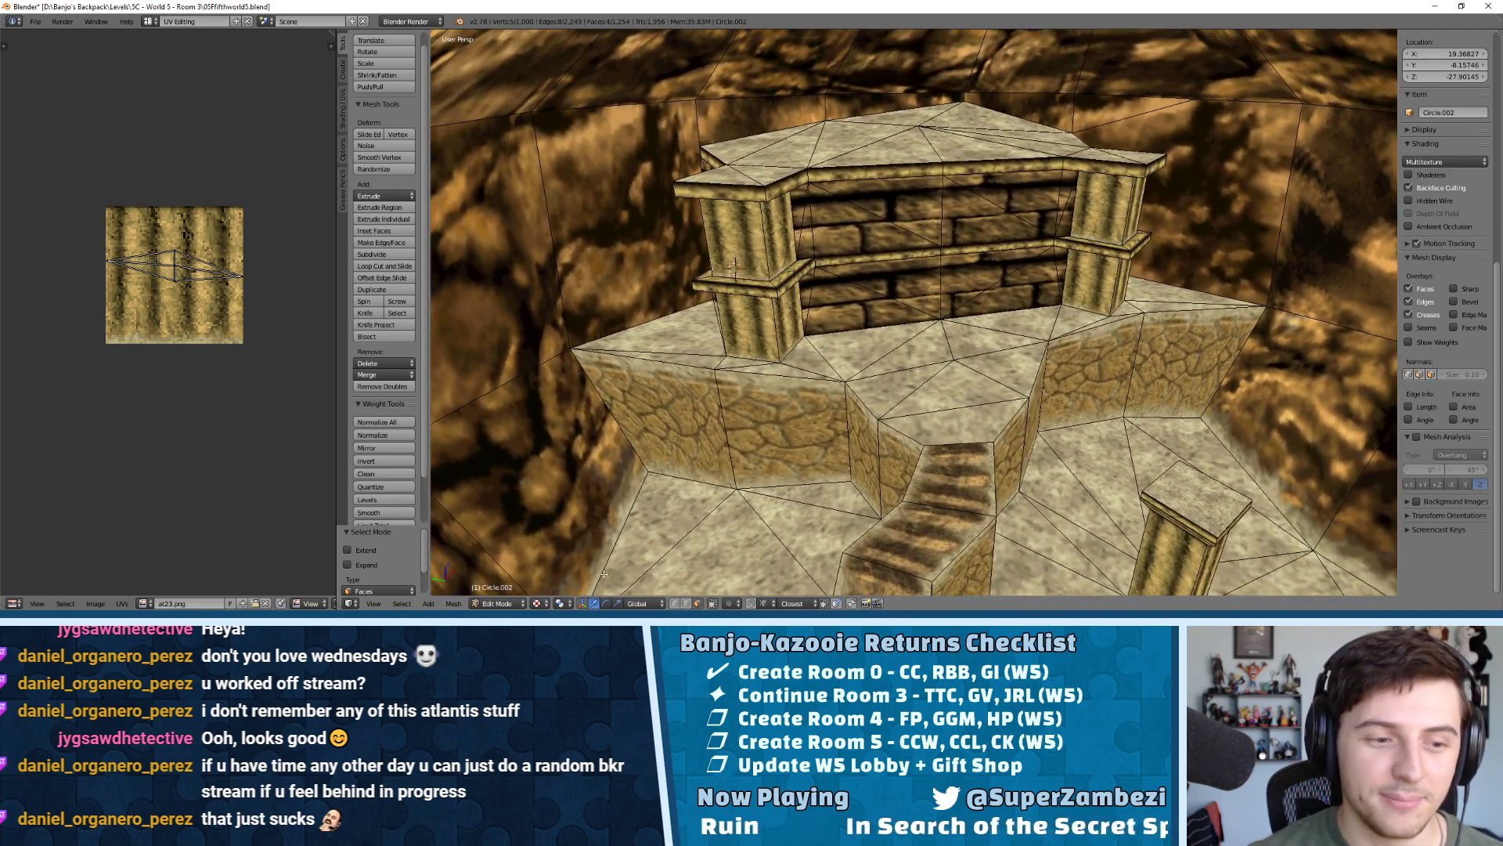
Switch the temple cave mesh to Vertex Paint mode and set the brush colour to a saturated green
click(497, 603)
click(502, 550)
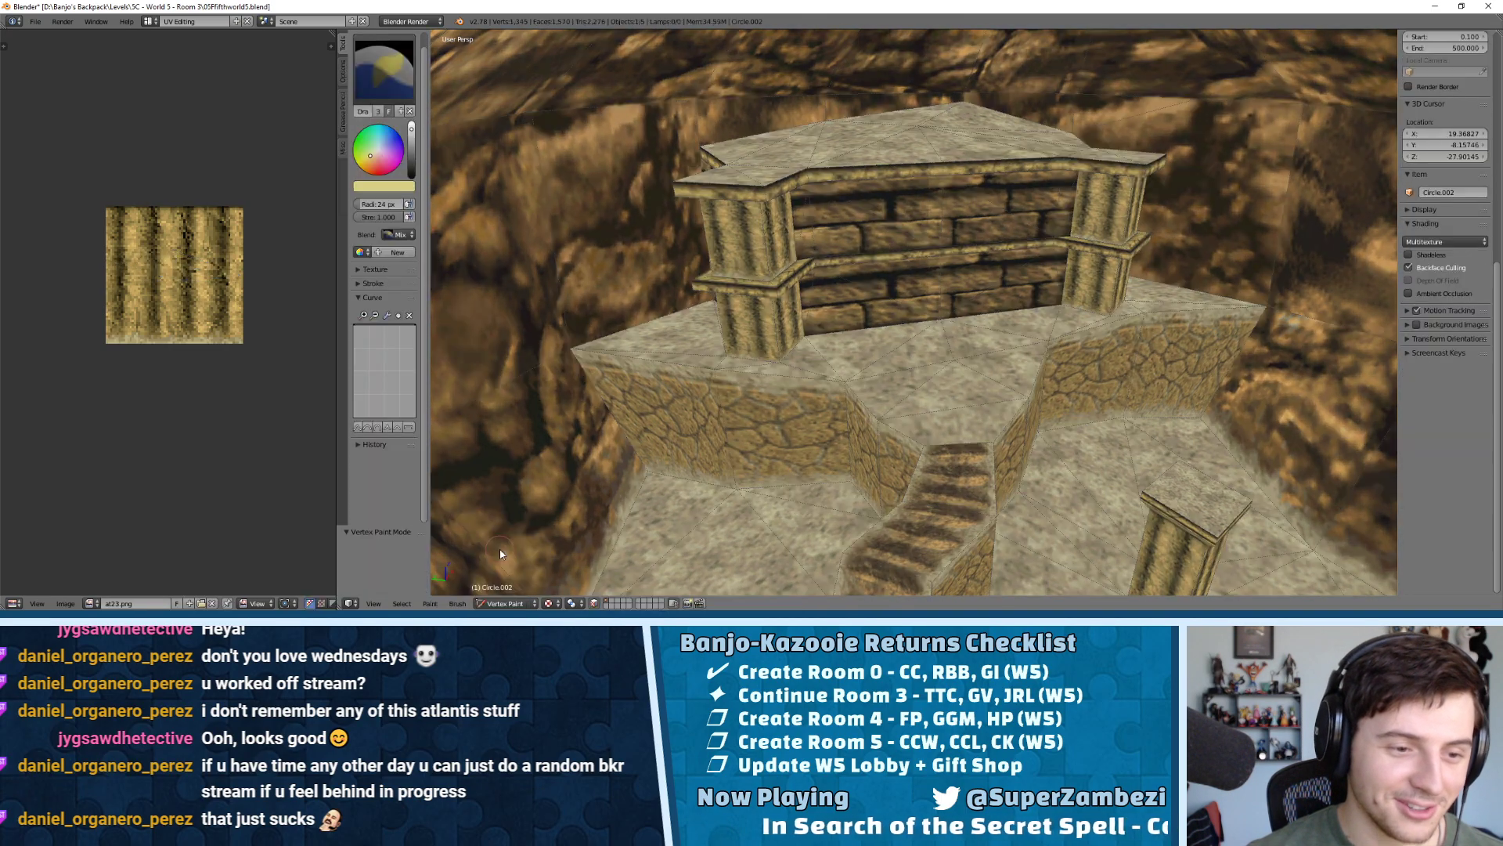
key(a)
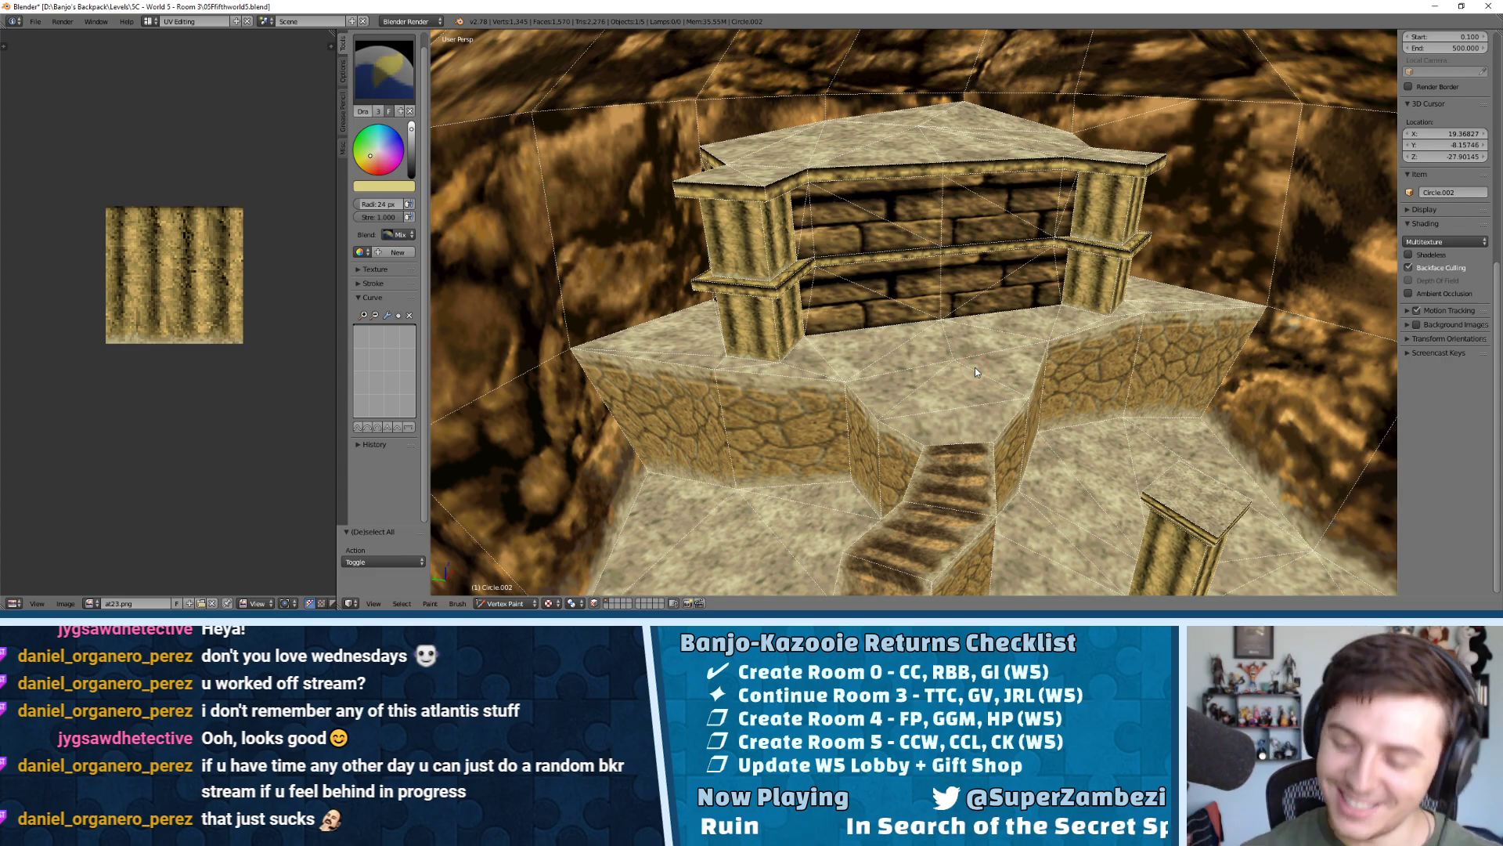
mouse_move(836, 279)
shift+middle_down()
mouse_move(952, 203)
mouse_move(898, 270)
mouse_move(929, 130)
shift+middle_up()
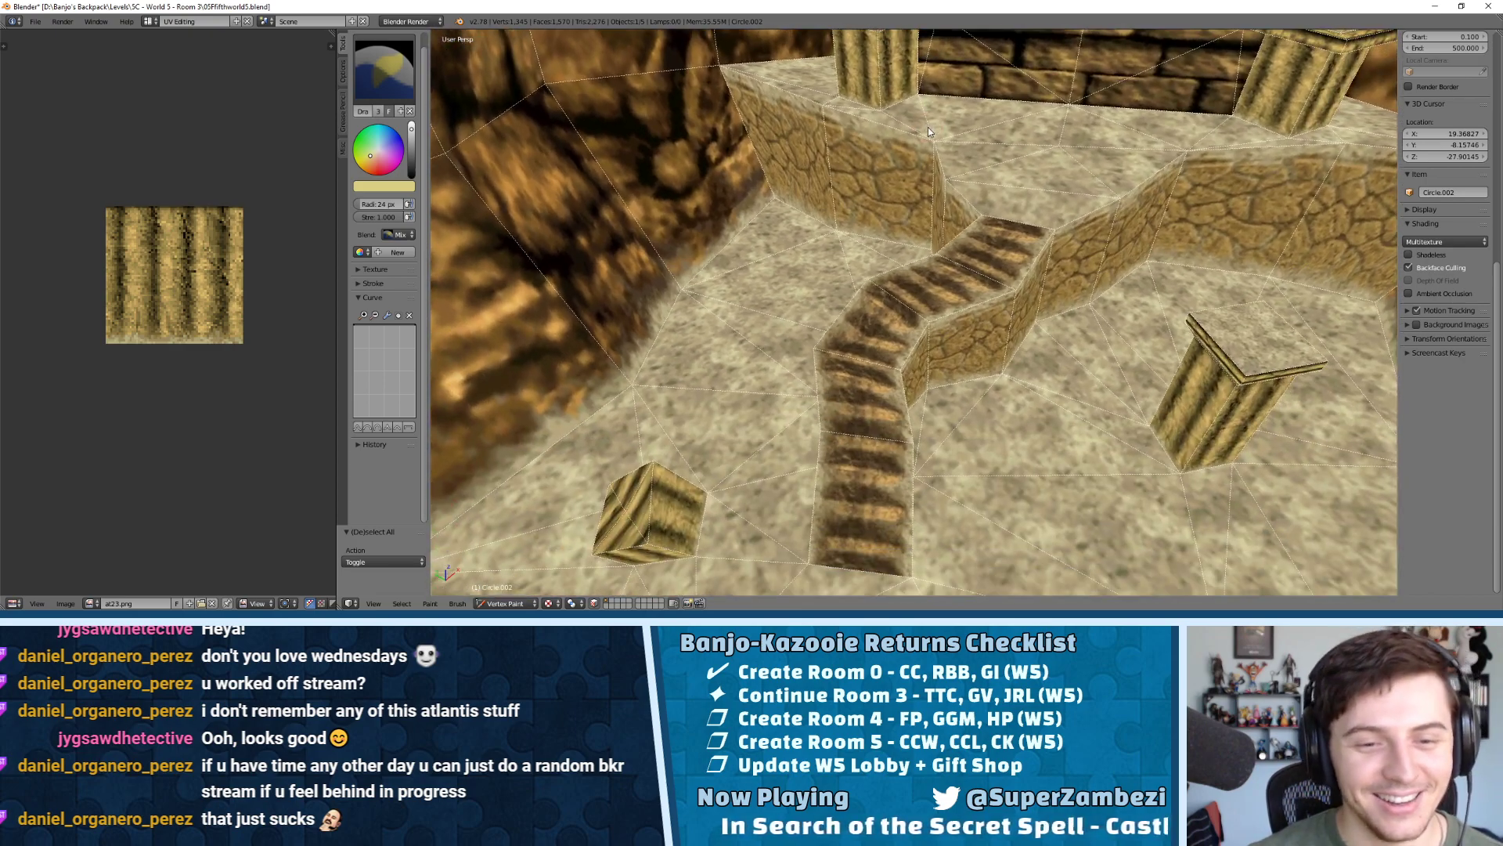
click(371, 138)
click(375, 133)
drag(369, 134, 411, 137)
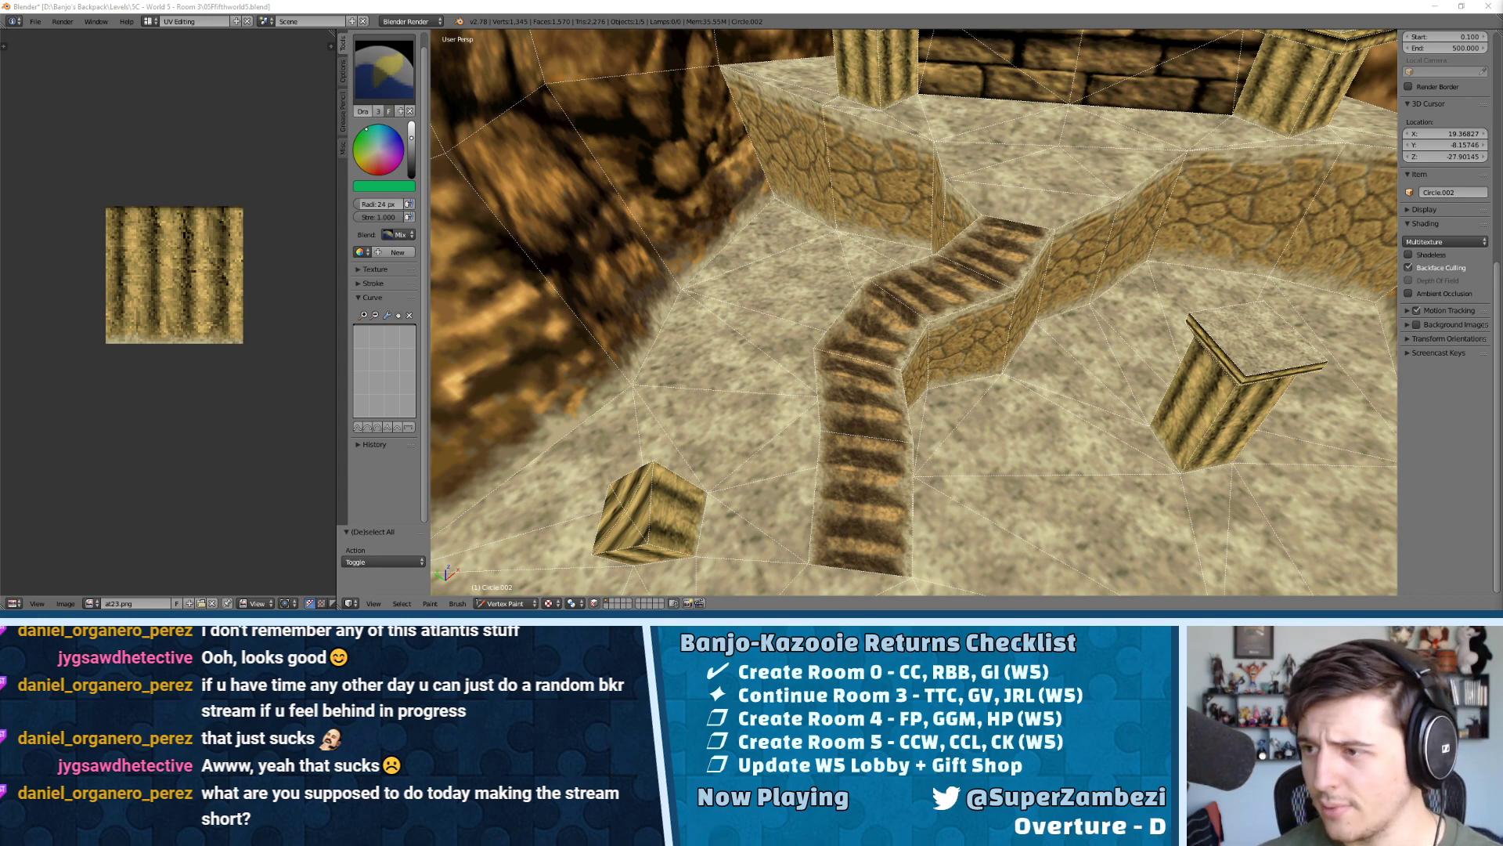
Consult the Jolly Roger's Lagoon walkthrough video in the browser up to 23:18 as a lighting reference for the temple area
drag(1502, 135, 683, 56)
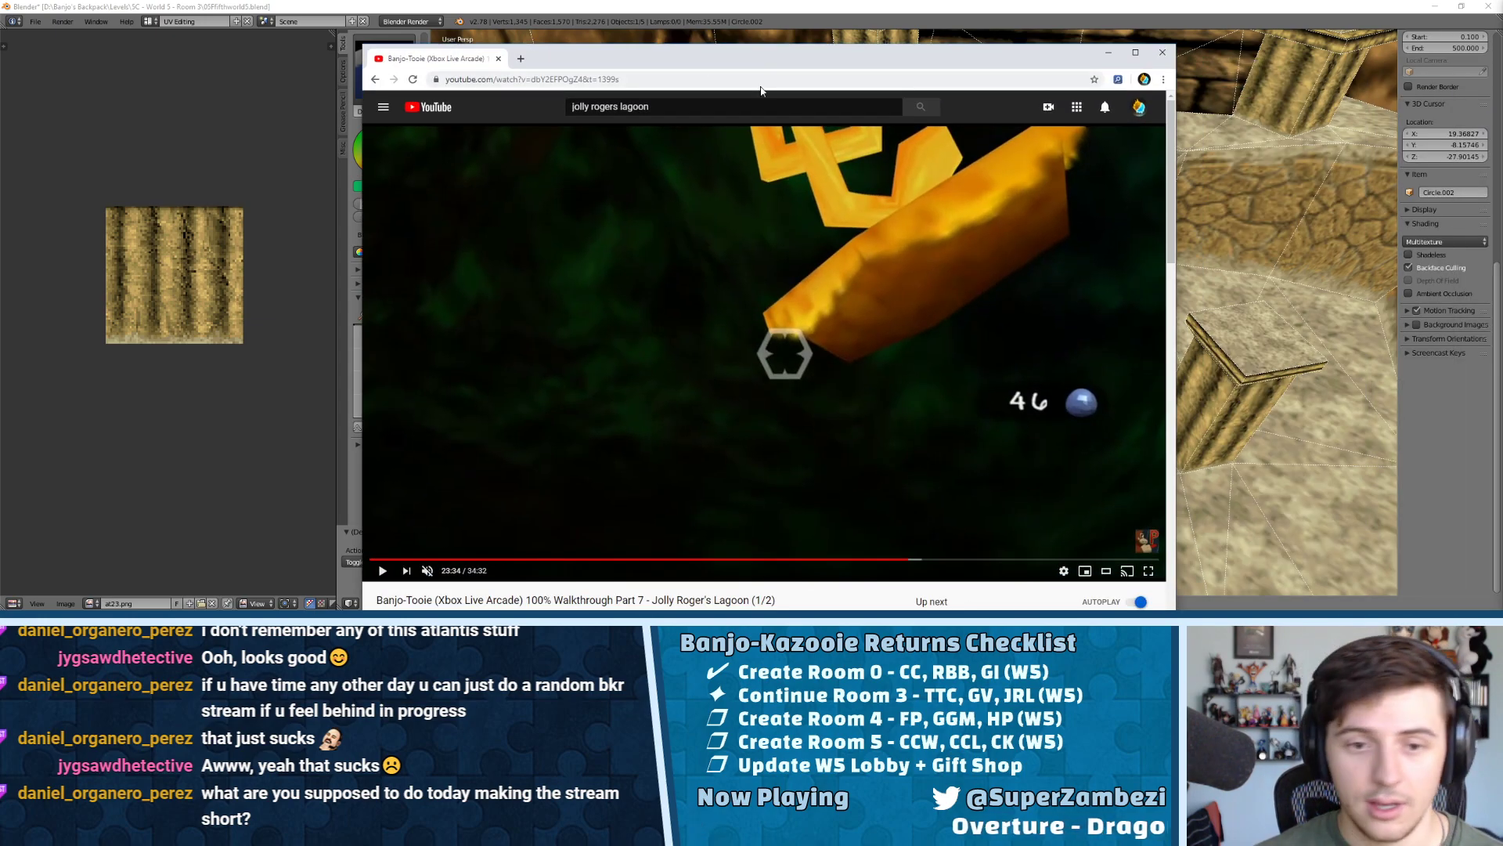
click(659, 326)
click(883, 560)
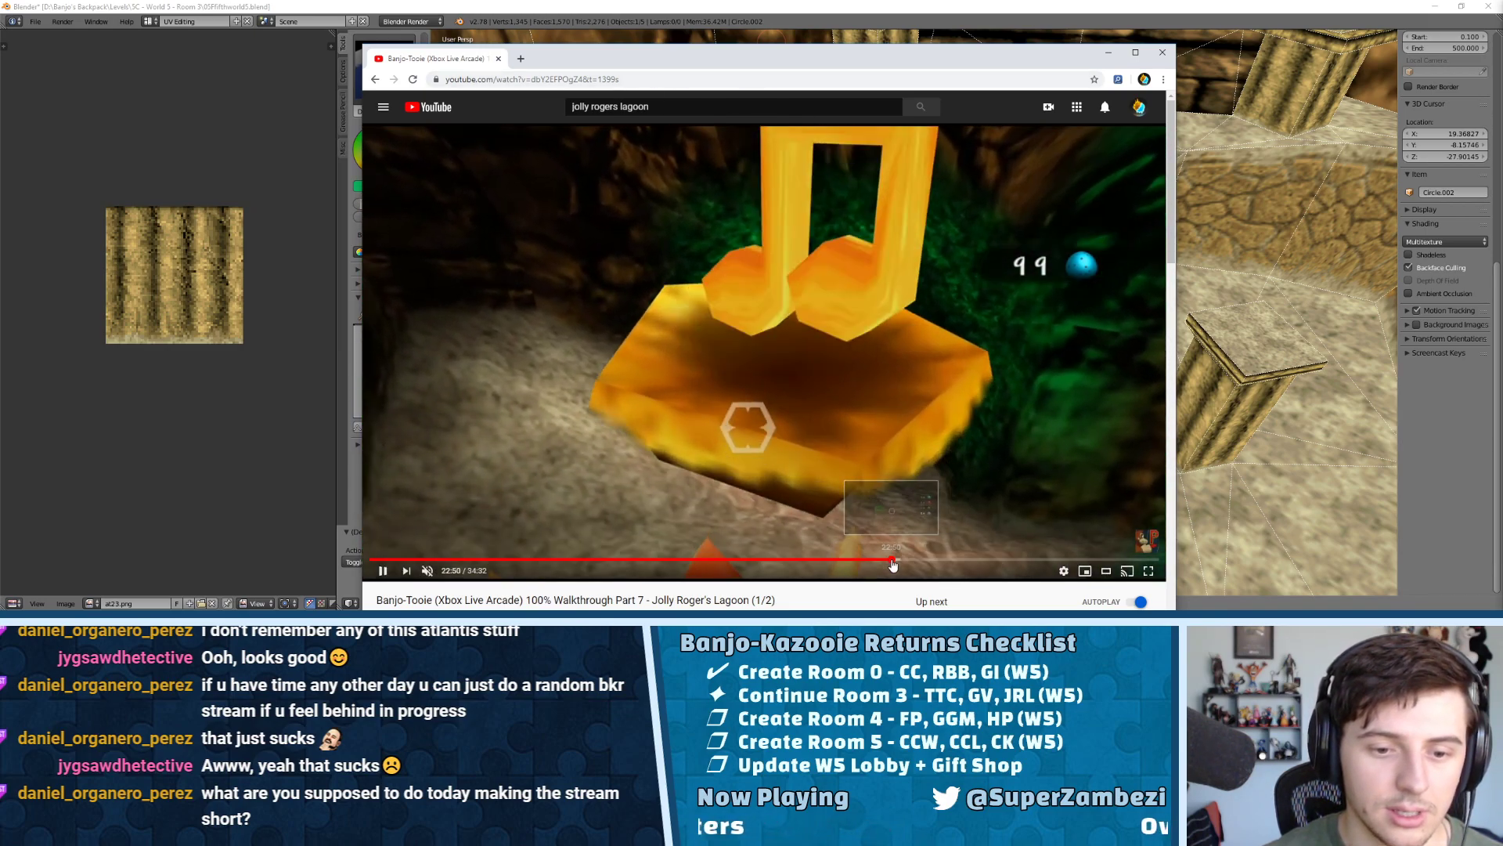
click(898, 560)
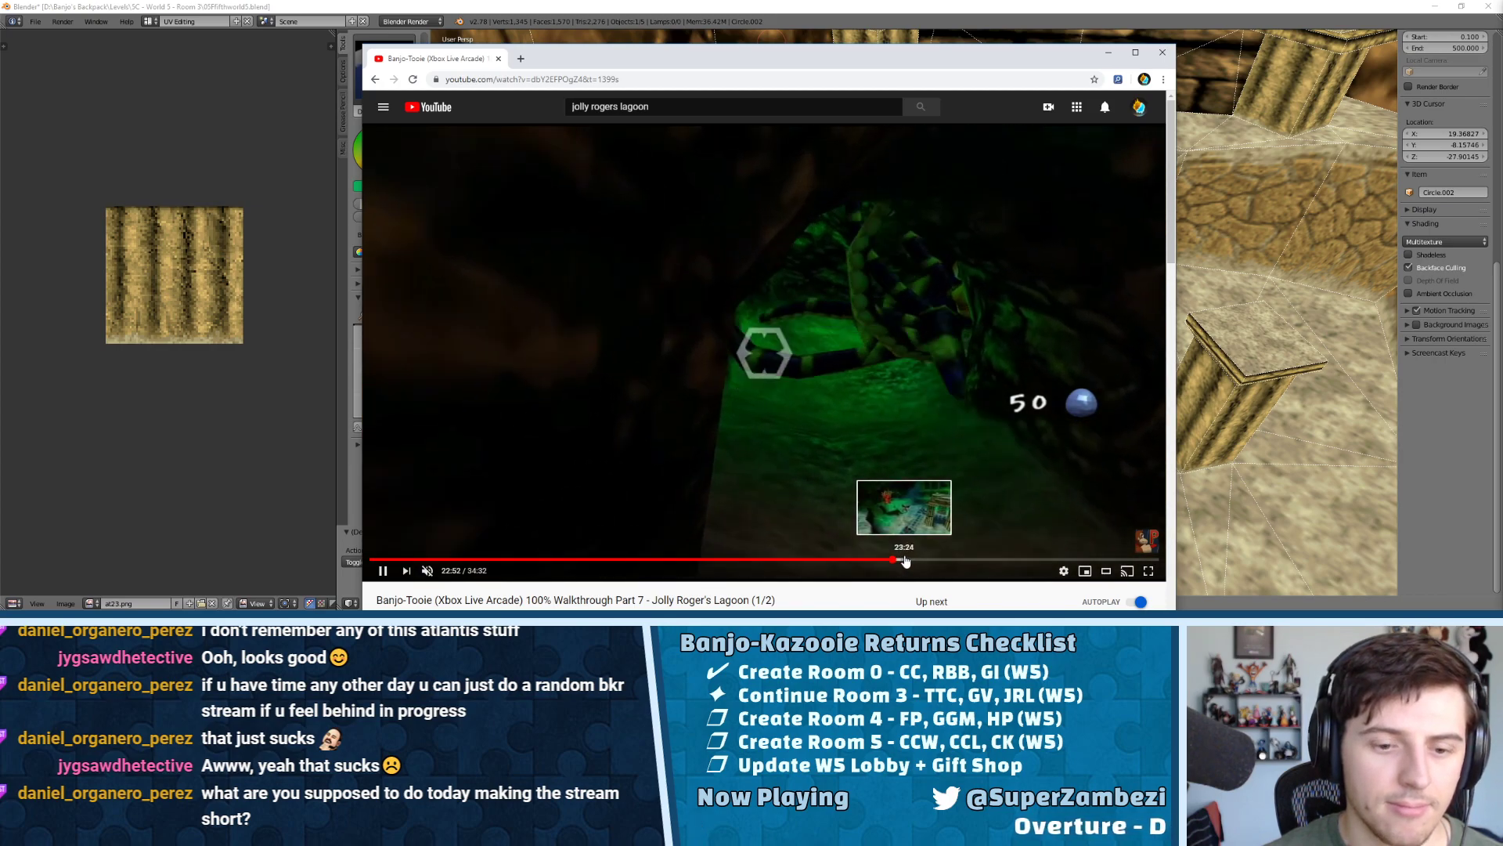
click(901, 560)
click(899, 140)
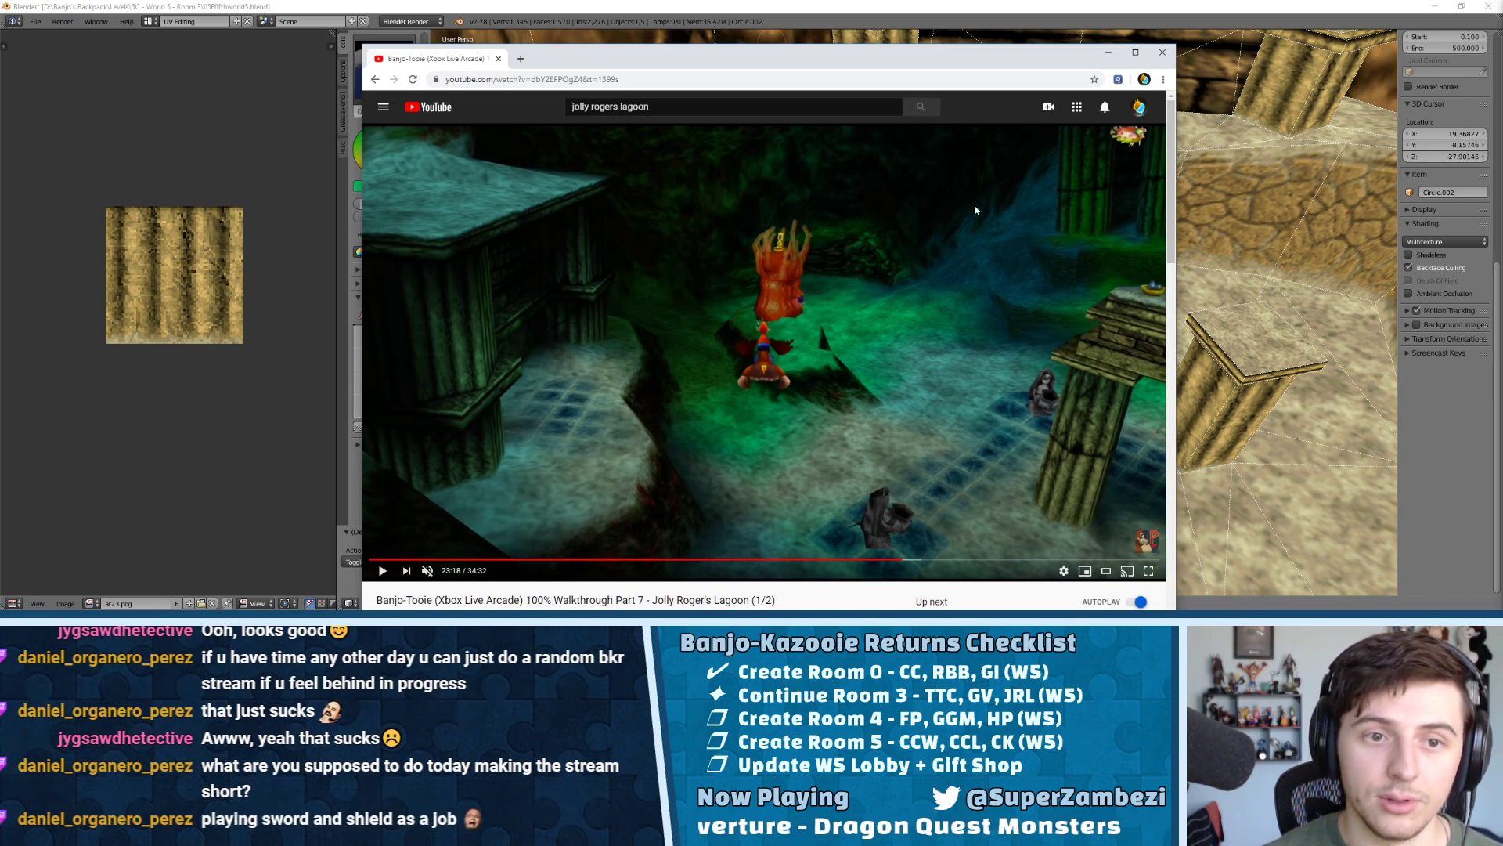
drag(999, 54, 1502, 71)
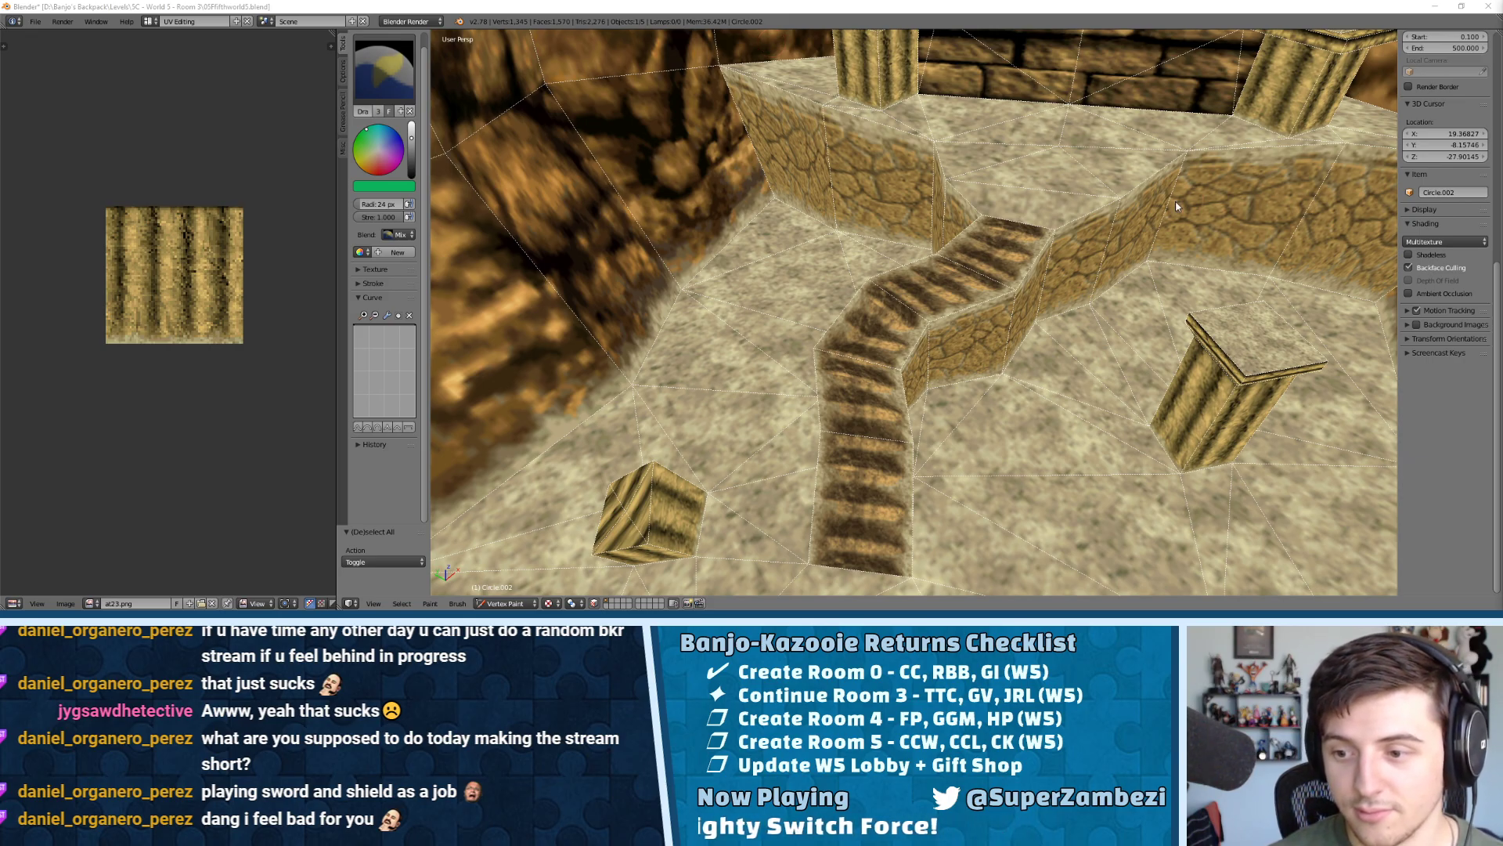
Set the brush to a lighter teal and paint the vertices where the cave wall meets the floor behind the column fragment
middle_drag(1043, 242, 954, 150)
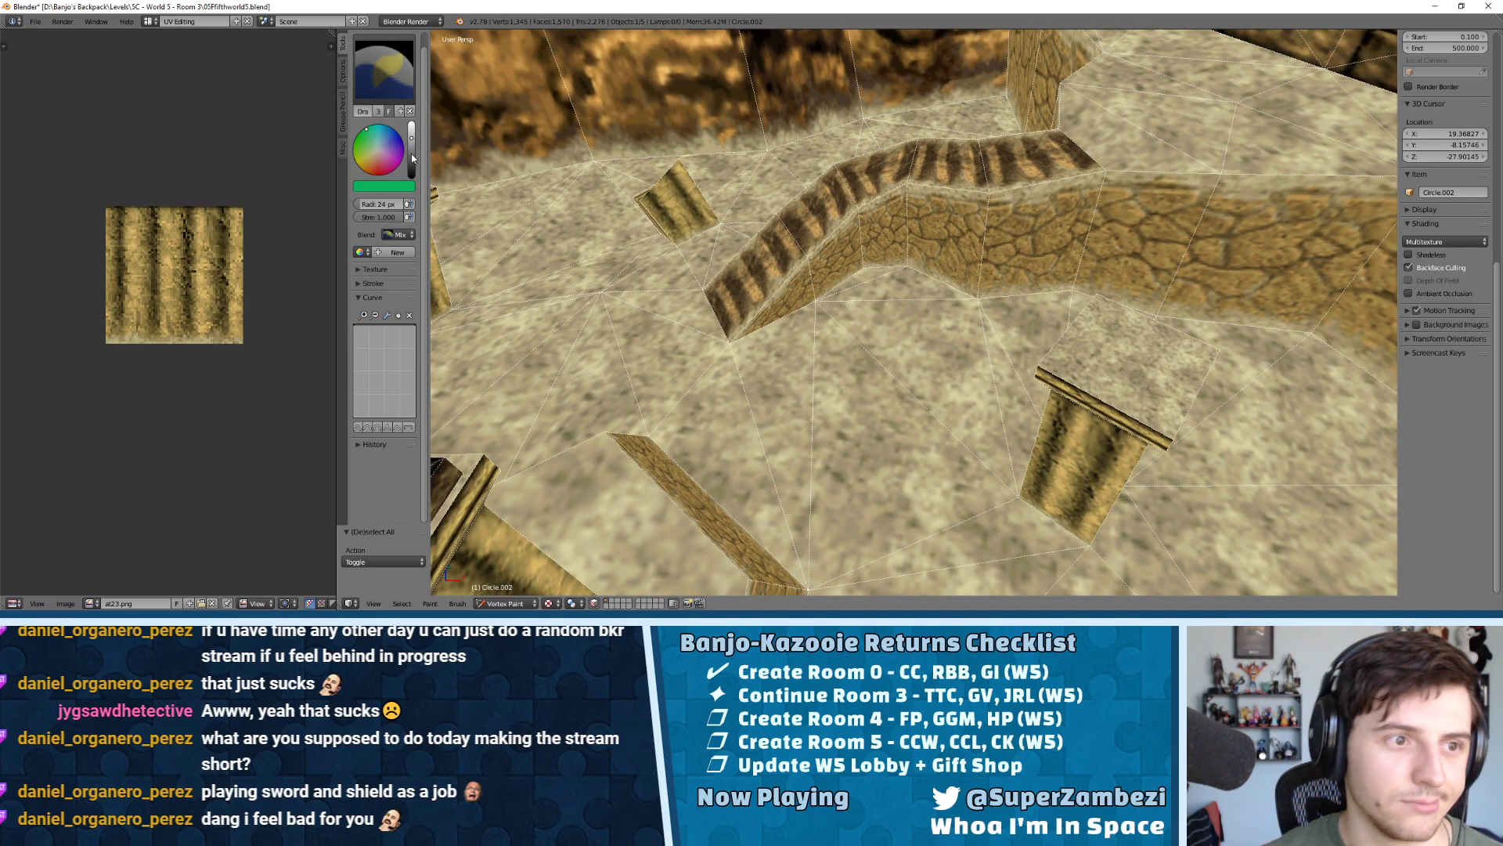
click(371, 135)
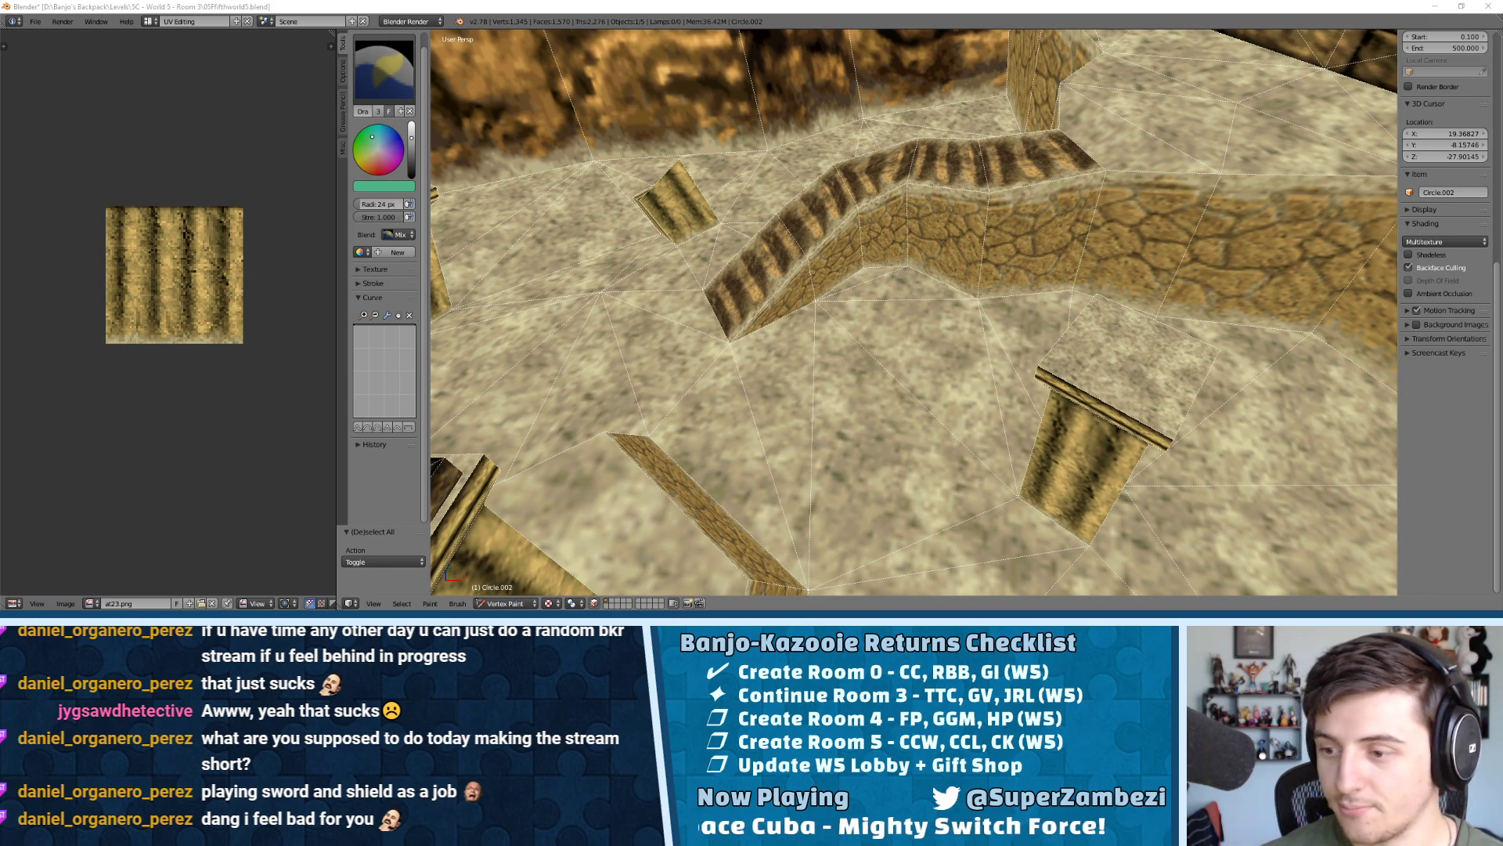
middle_drag(724, 217, 891, 250)
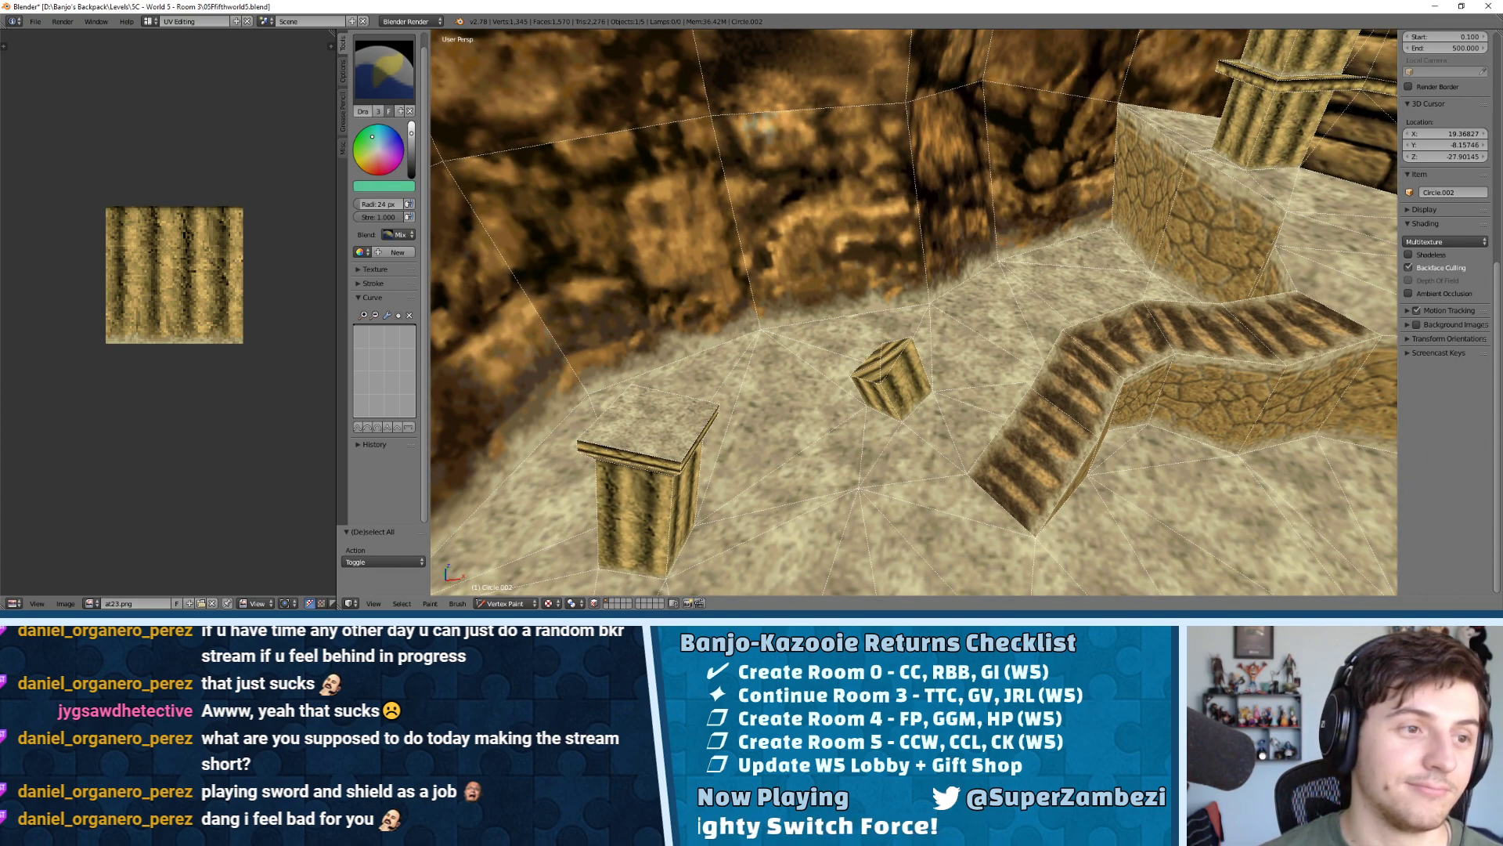
mouse_move(923, 320)
mouse_down()
mouse_move(848, 308)
mouse_move(759, 329)
mouse_up()
middle_drag(923, 251, 854, 252)
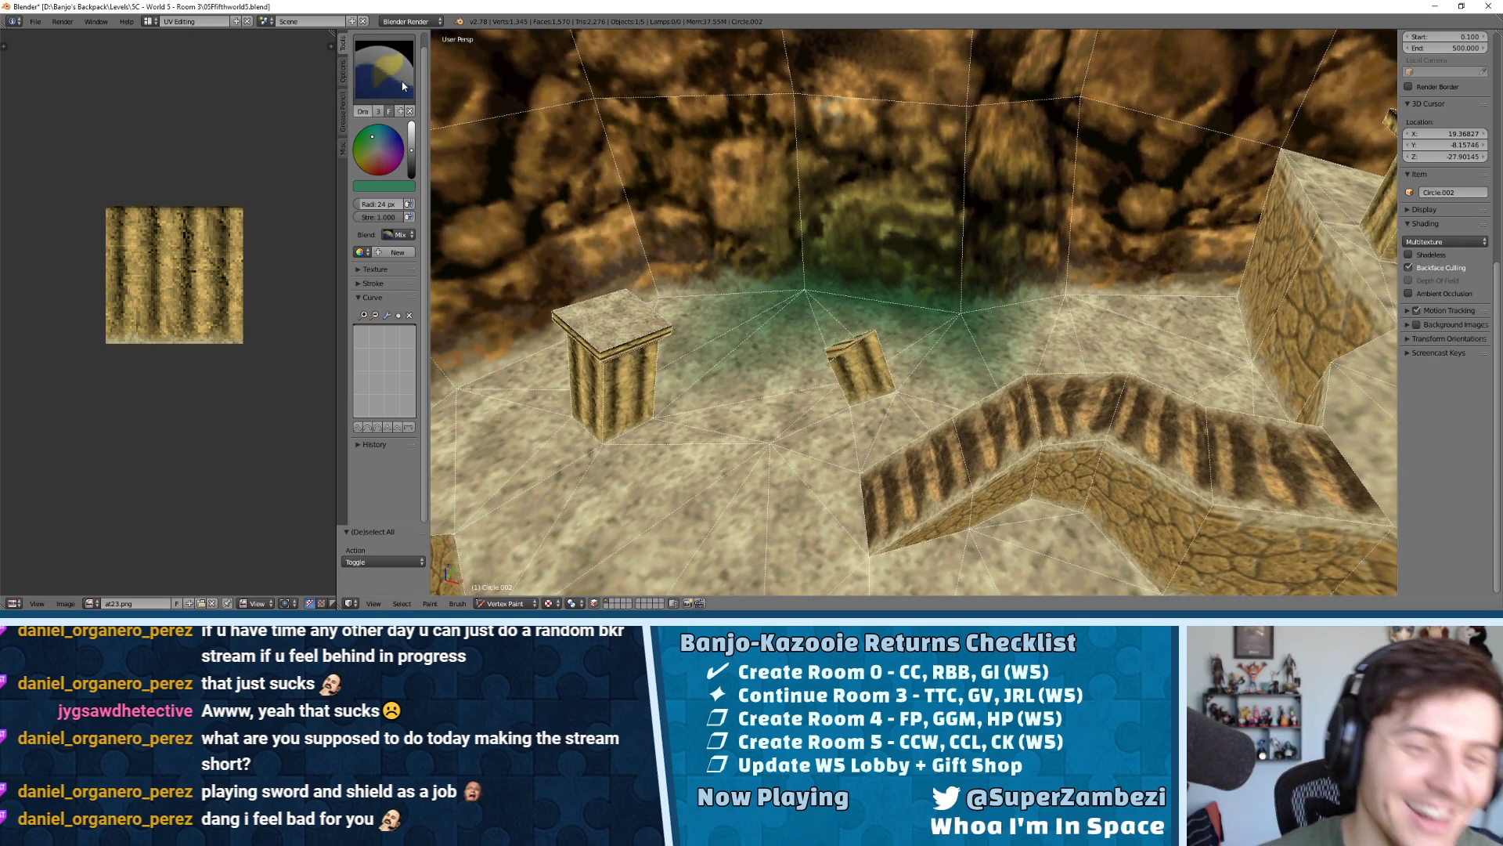
Set the brush to a muted grey-green and repaint the wall-to-floor vertices behind the column fragment
drag(411, 150, 411, 136)
click(378, 141)
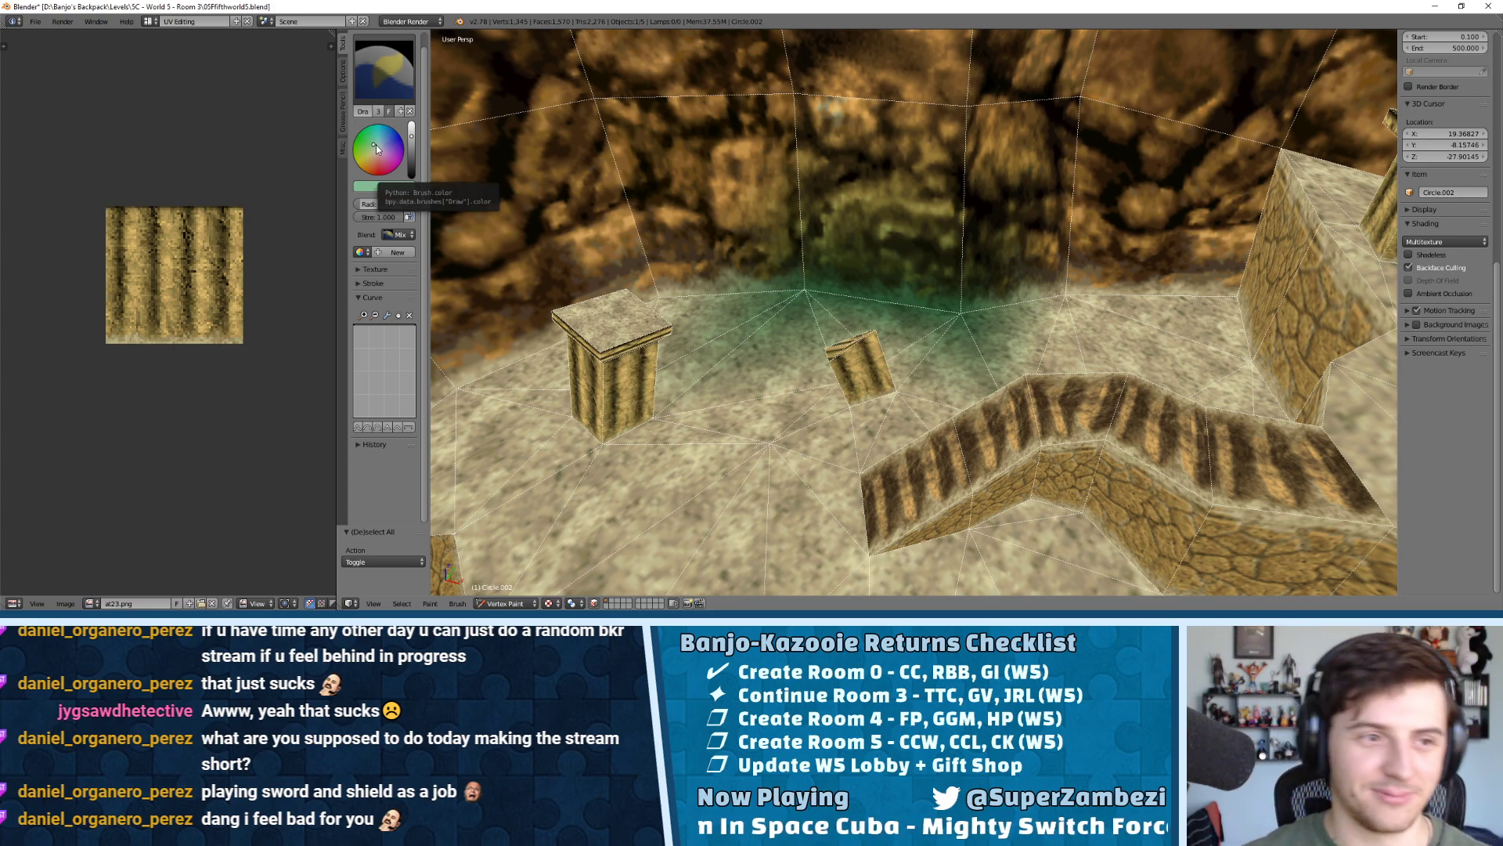
mouse_move(415, 145)
mouse_down()
mouse_move(413, 159)
mouse_move(374, 148)
mouse_move(412, 148)
mouse_up()
drag(744, 305, 989, 313)
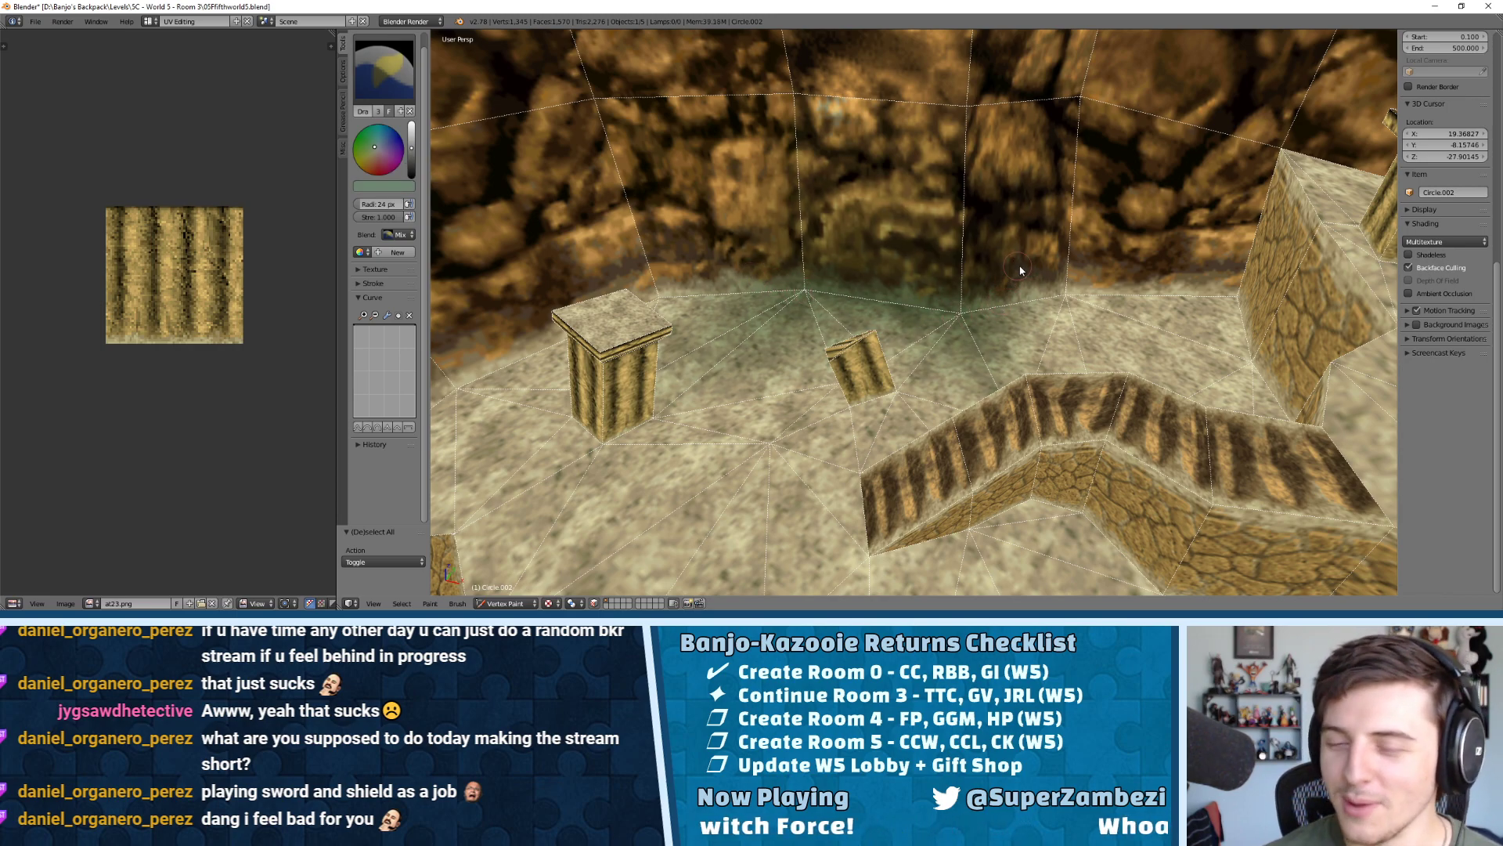
Undo the last vertex paint strokes along the cave wall
key(ctrl+z)
middle_drag(684, 294, 815, 297)
key(ctrl+z)
key(ctrl+z)
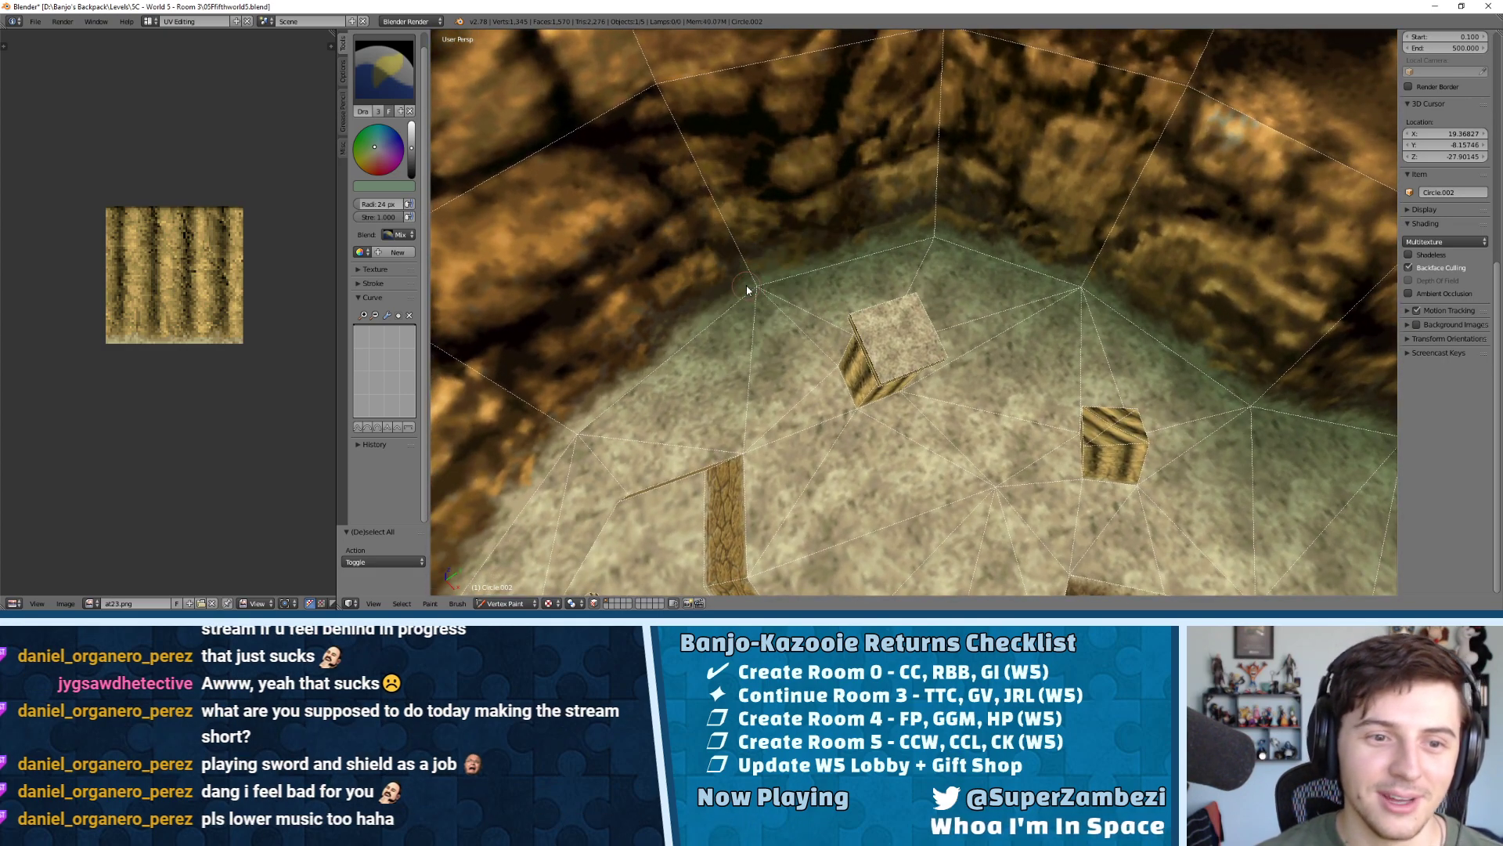
Darken the grey-green brush colour and paint the floor vertices along the base of the cave wall
drag(412, 148, 411, 158)
click(747, 289)
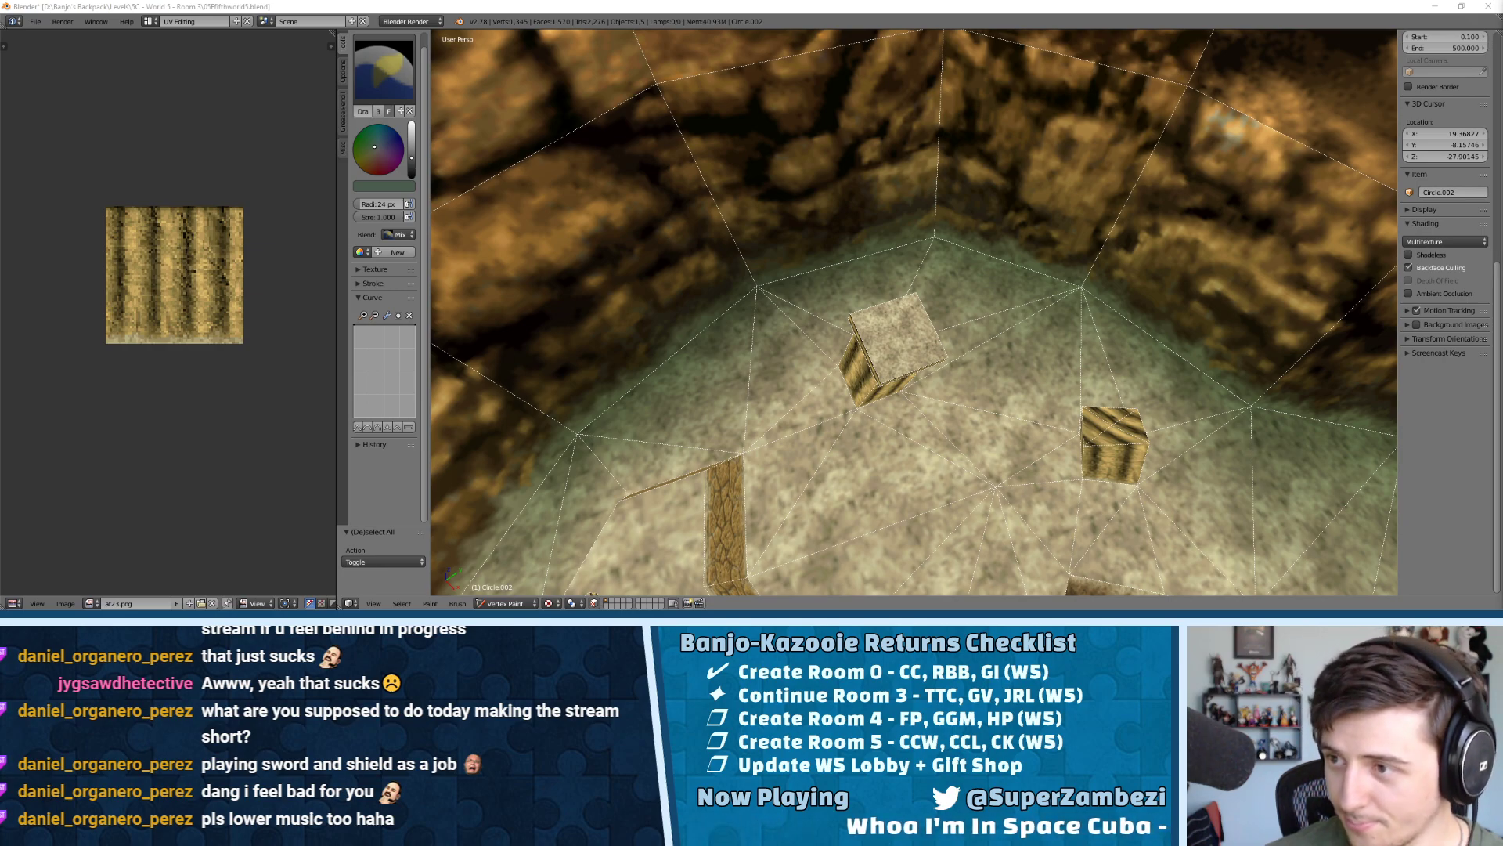
mouse_move(869, 235)
middle_down()
mouse_move(956, 143)
mouse_move(990, 186)
mouse_move(905, 221)
mouse_move(960, 317)
mouse_move(953, 202)
mouse_move(984, 241)
middle_up()
click(838, 286)
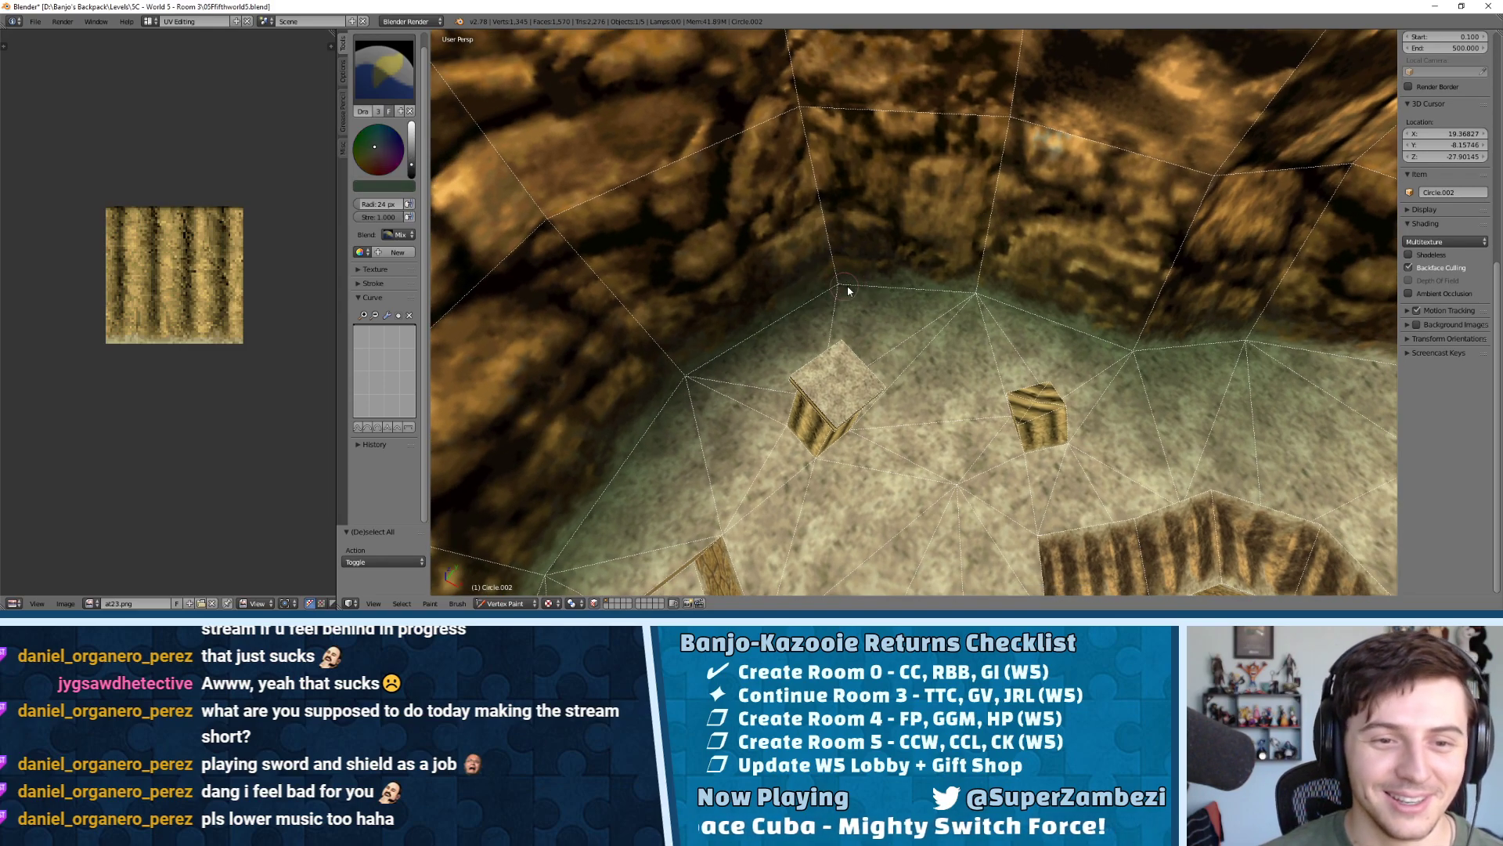
click(978, 295)
click(1134, 351)
middle_drag(1261, 317, 1327, 307)
click(956, 343)
Paint the floor vertices at the foot of the stone ledge with the dark grey-green
mouse_move(919, 341)
middle_down()
mouse_move(1088, 296)
mouse_move(911, 305)
middle_up()
click(974, 246)
click(1039, 285)
scroll(1088, 296, down, 1)
scroll(928, 289, up, 3)
click(970, 233)
click(1020, 273)
Paint the floor vertices along the base of the stairs' stone side wall dark grey-green
mouse_move(1019, 273)
middle_down()
mouse_move(951, 255)
mouse_move(744, 279)
middle_up()
scroll(714, 301, up, 2)
click(672, 290)
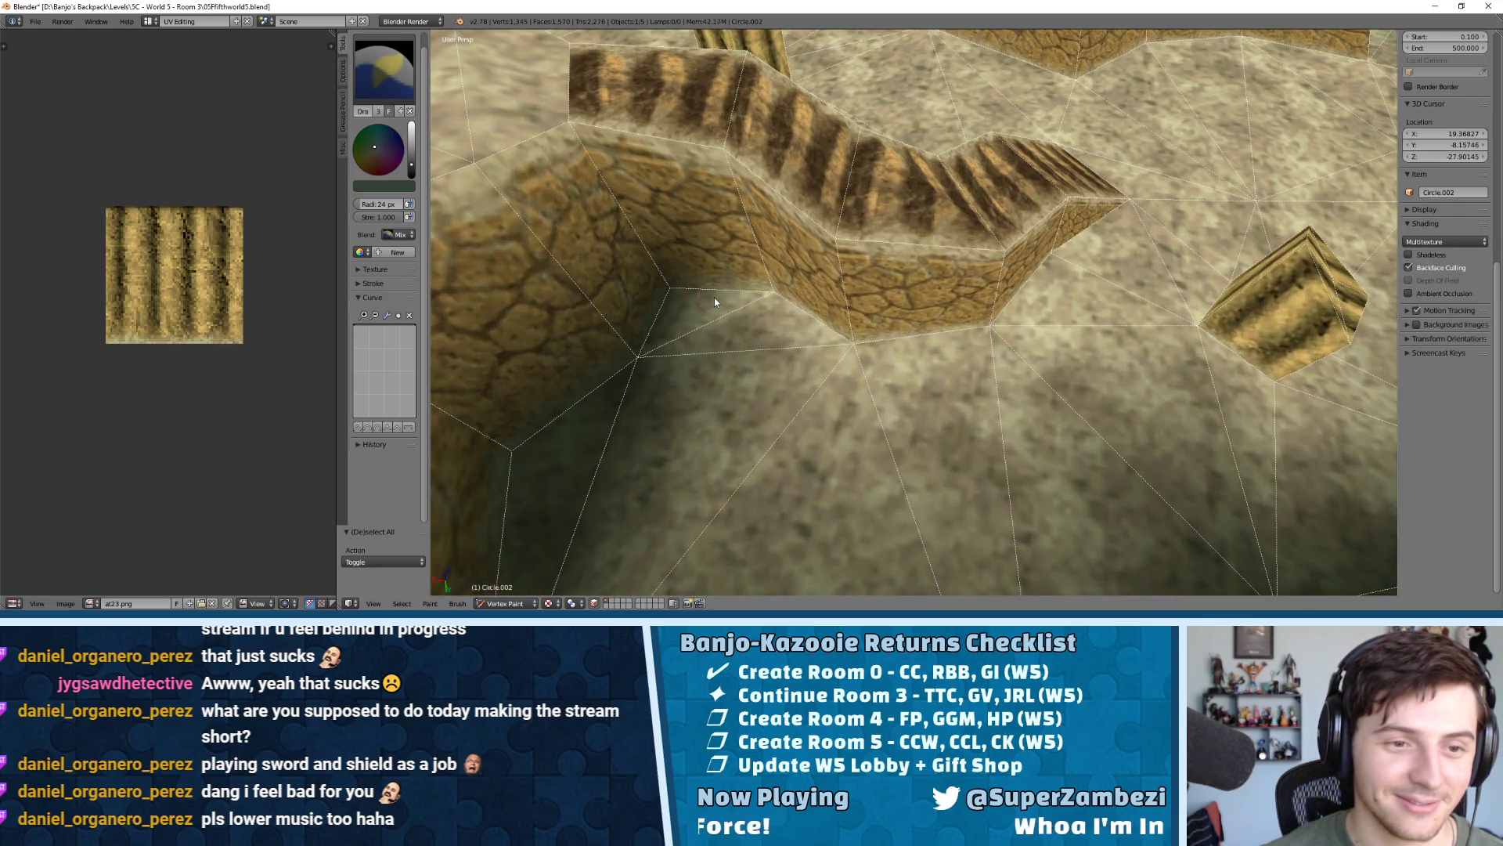
click(772, 292)
click(854, 343)
click(988, 325)
Paint the open cave floor vertices in front of the stairs and stone ledge dark grey-green
middle_drag(1071, 317, 912, 329)
shift+middle_drag(1029, 332, 943, 216)
click(1066, 419)
scroll(994, 407, down, 3)
mouse_move(994, 406)
middle_down()
mouse_move(909, 300)
mouse_move(956, 307)
mouse_move(821, 408)
middle_up()
mouse_move(772, 479)
mouse_down()
mouse_move(877, 368)
mouse_move(949, 325)
mouse_move(1072, 330)
mouse_move(1134, 403)
mouse_move(1142, 507)
mouse_up()
shift+middle_drag(1048, 354, 1131, 250)
mouse_move(924, 282)
mouse_down()
mouse_move(869, 291)
mouse_move(840, 322)
mouse_up()
middle_drag(801, 356, 838, 262)
middle_drag(838, 368, 804, 208)
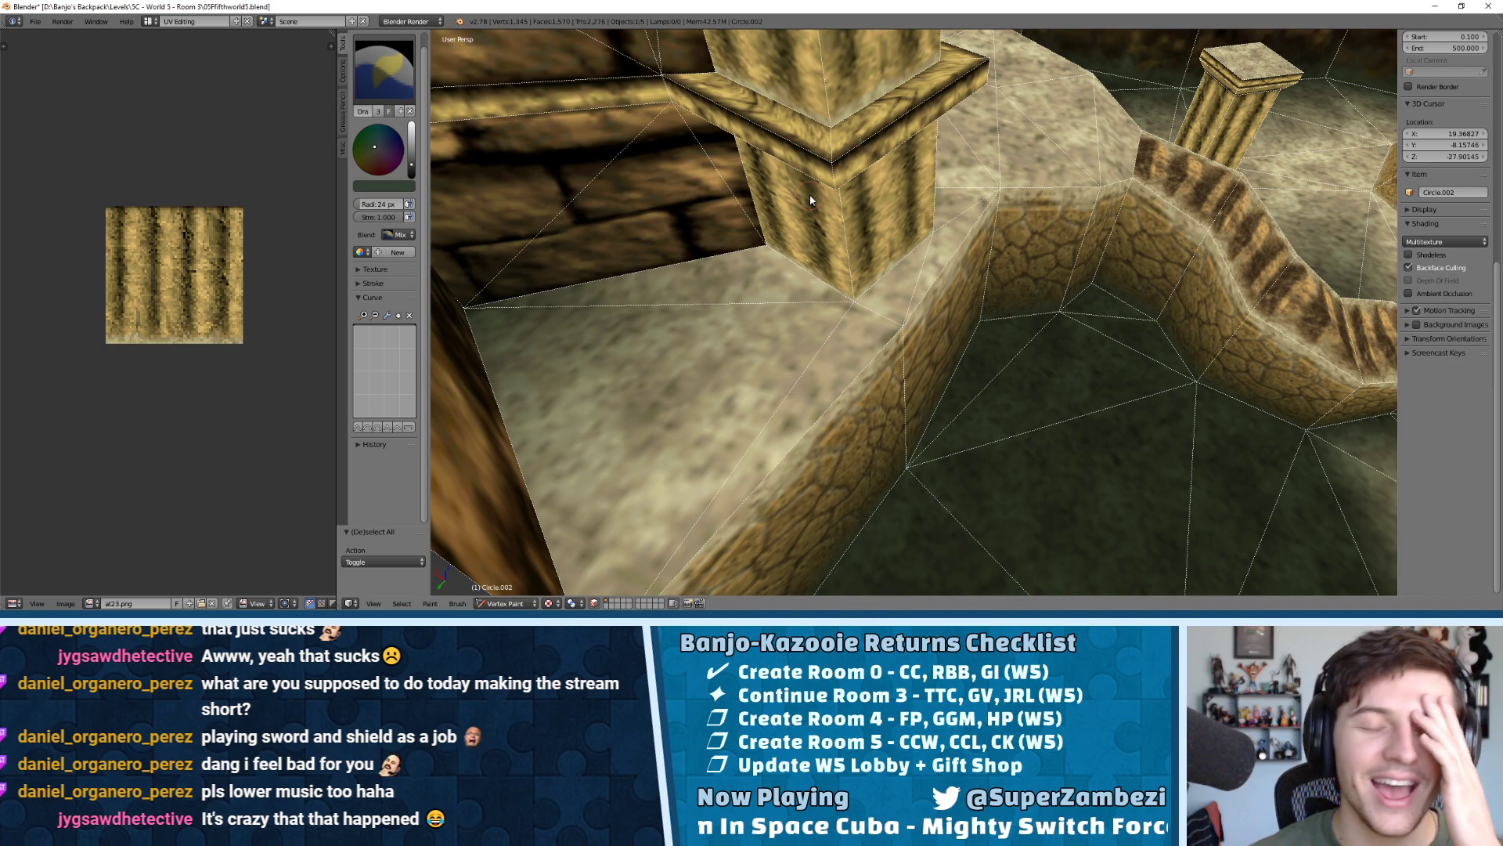
Paint the ledge floor vertices at the foot of the temple's first pillar and adjoining brick wall dark grey-green
middle_drag(779, 241, 811, 241)
click(776, 219)
click(900, 295)
mouse_move(900, 297)
middle_down()
mouse_move(919, 279)
mouse_move(1094, 350)
mouse_move(1049, 327)
mouse_move(1062, 389)
mouse_move(1163, 333)
mouse_move(1191, 342)
mouse_move(1021, 263)
mouse_move(854, 279)
mouse_move(1125, 271)
middle_up()
click(1062, 389)
click(1084, 277)
click(1084, 349)
middle_drag(1083, 349, 978, 349)
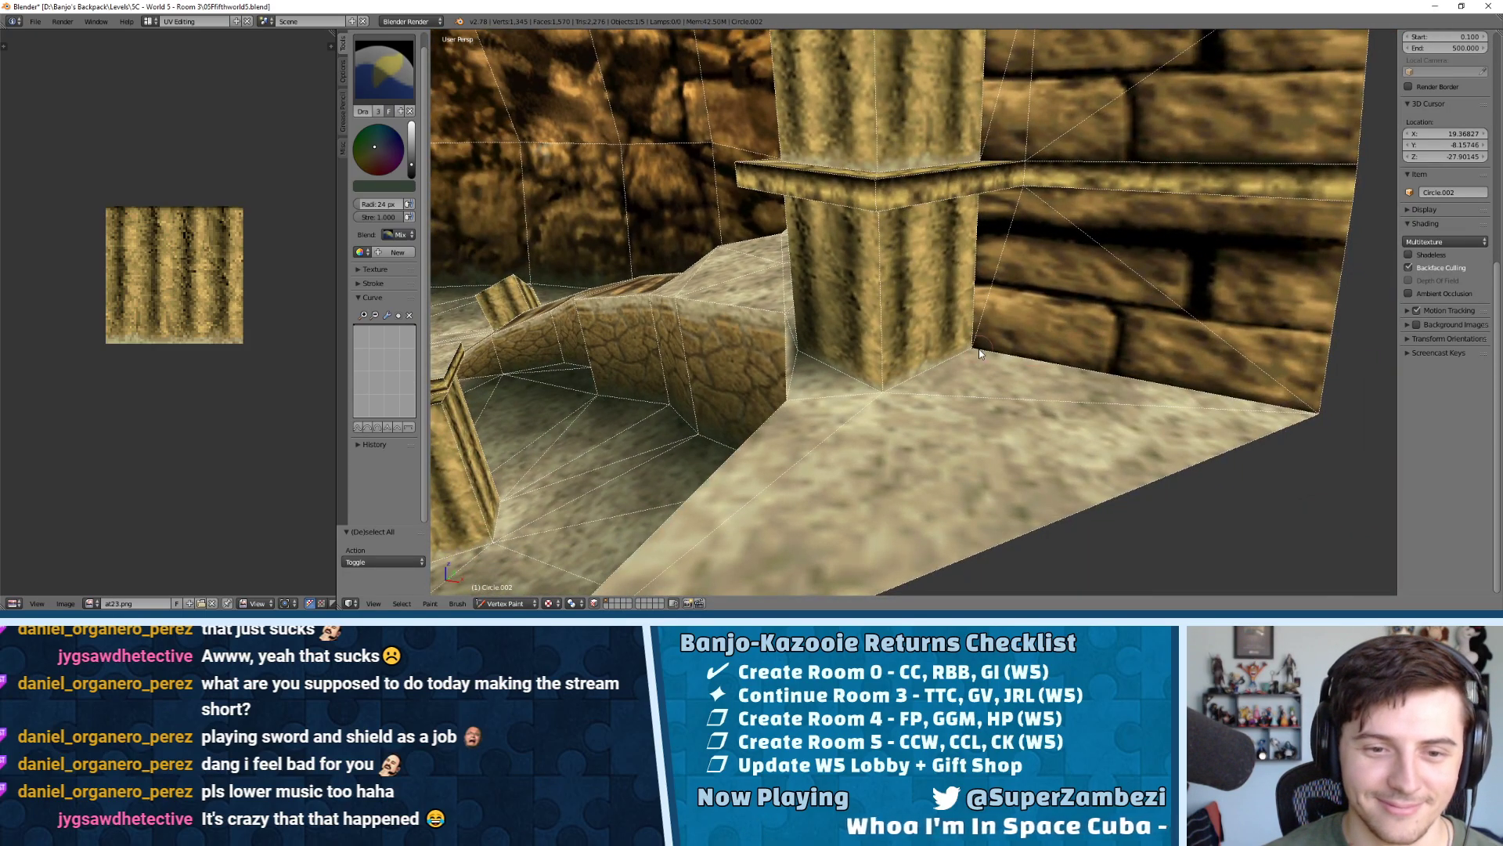
Paint the ledge floor vertices around the temple's opposite pillar dark grey-green
scroll(979, 349, up, 1)
scroll(861, 423, up, 2)
scroll(827, 501, down, 1)
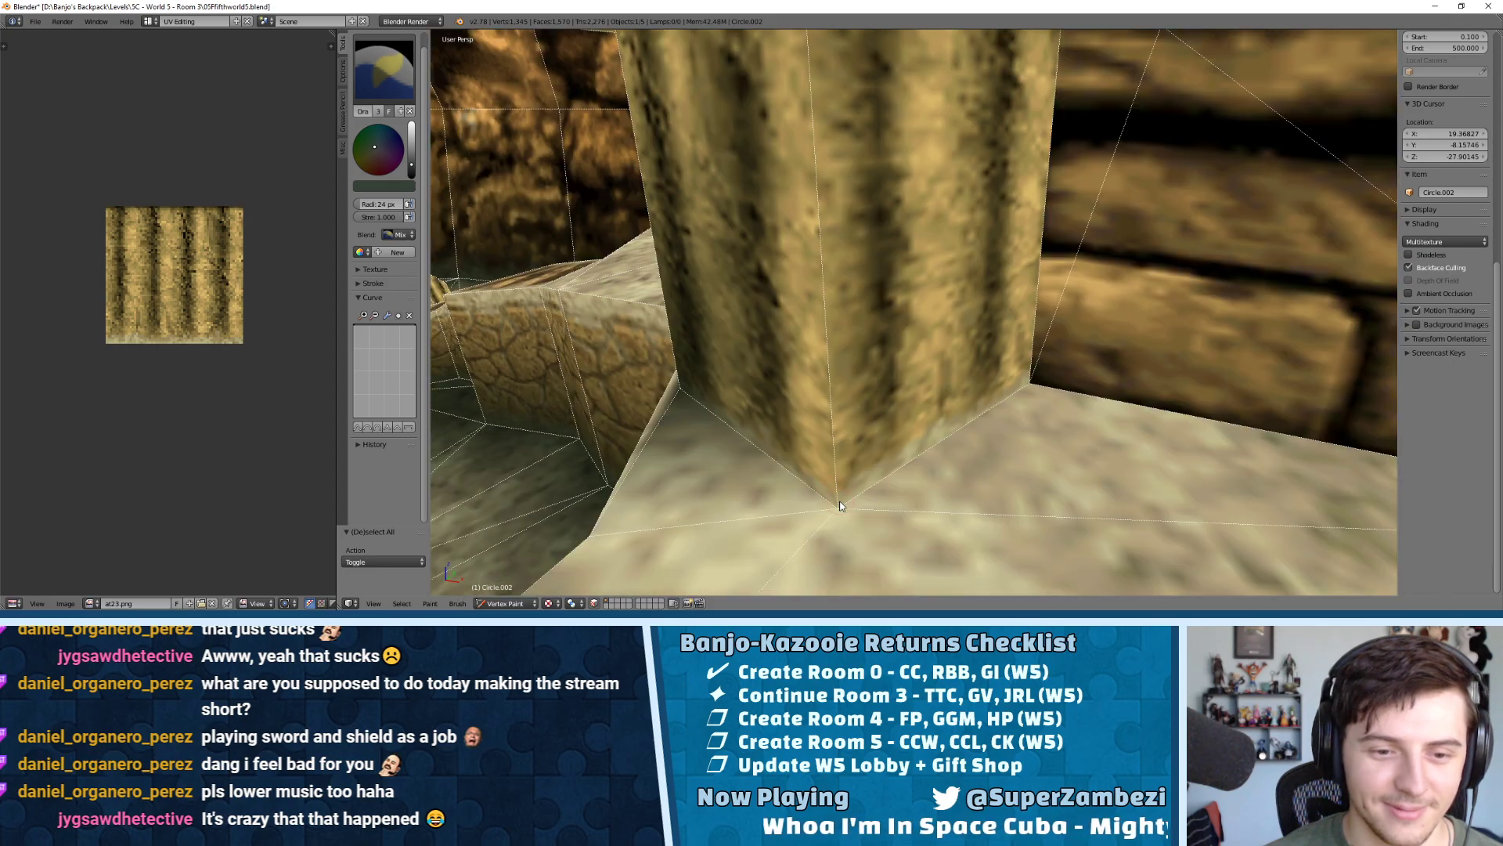
scroll(836, 493, down, 2)
click(988, 404)
mouse_move(988, 404)
middle_down()
mouse_move(1156, 392)
mouse_move(977, 334)
mouse_move(1231, 293)
mouse_move(1139, 313)
middle_up()
click(1230, 294)
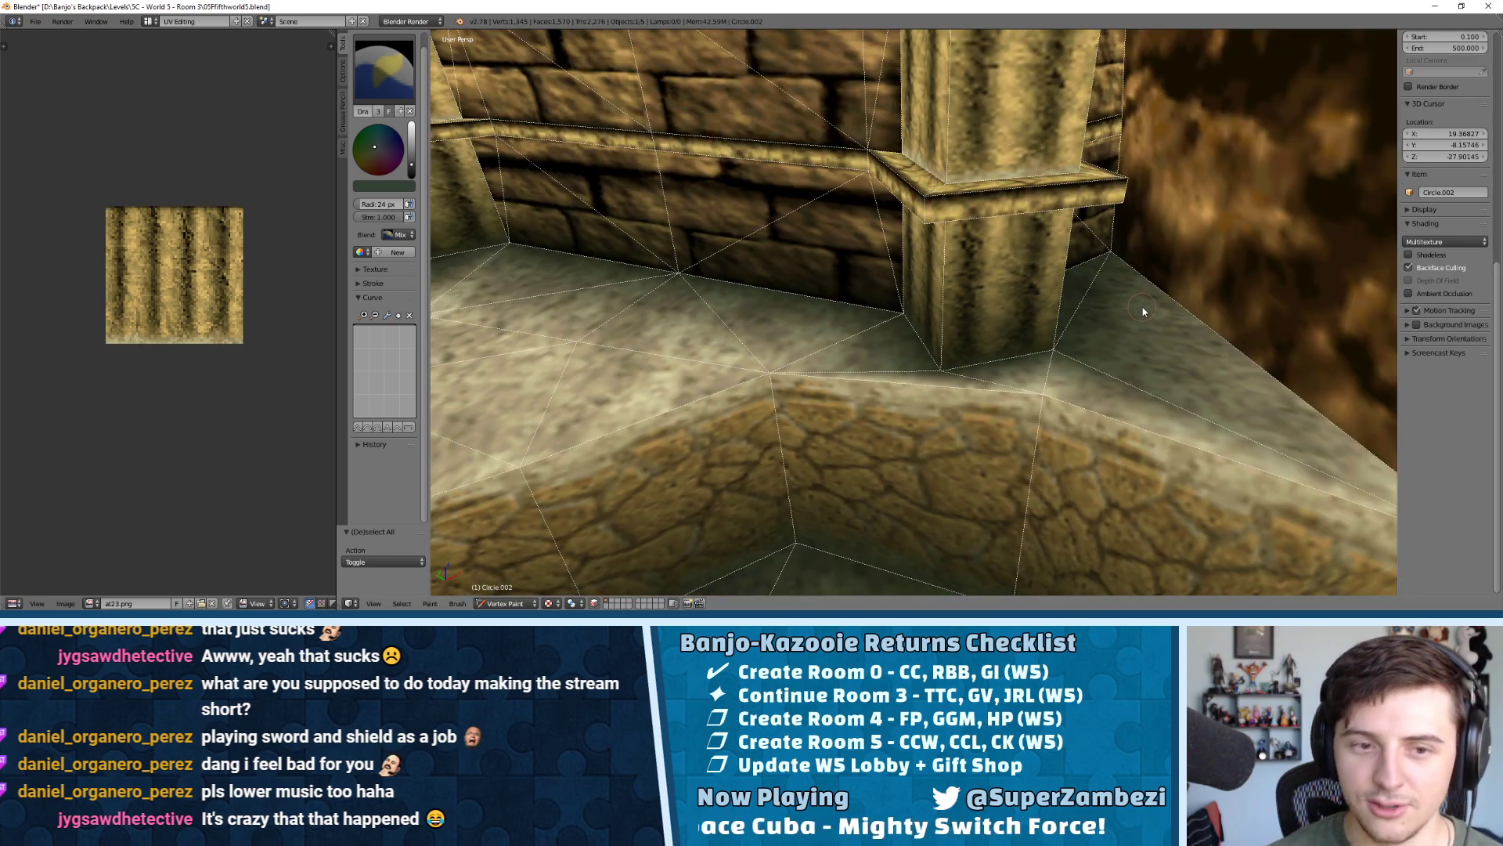
Paint the back vertices of the temple roof, where it meets the cave wall, dark grey-green
middle_drag(771, 271, 1108, 367)
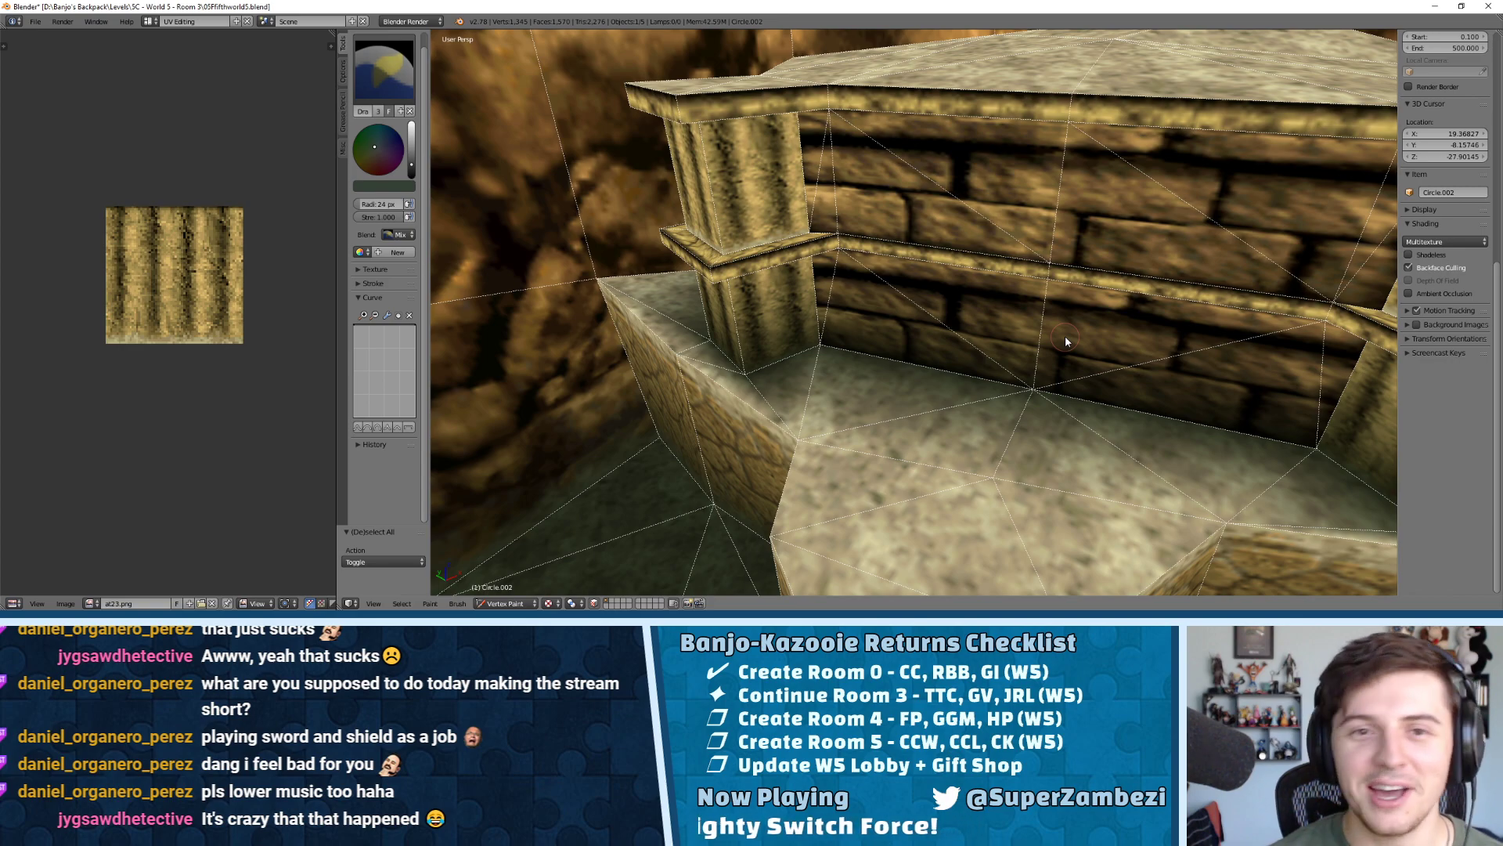
middle_drag(1065, 335, 941, 335)
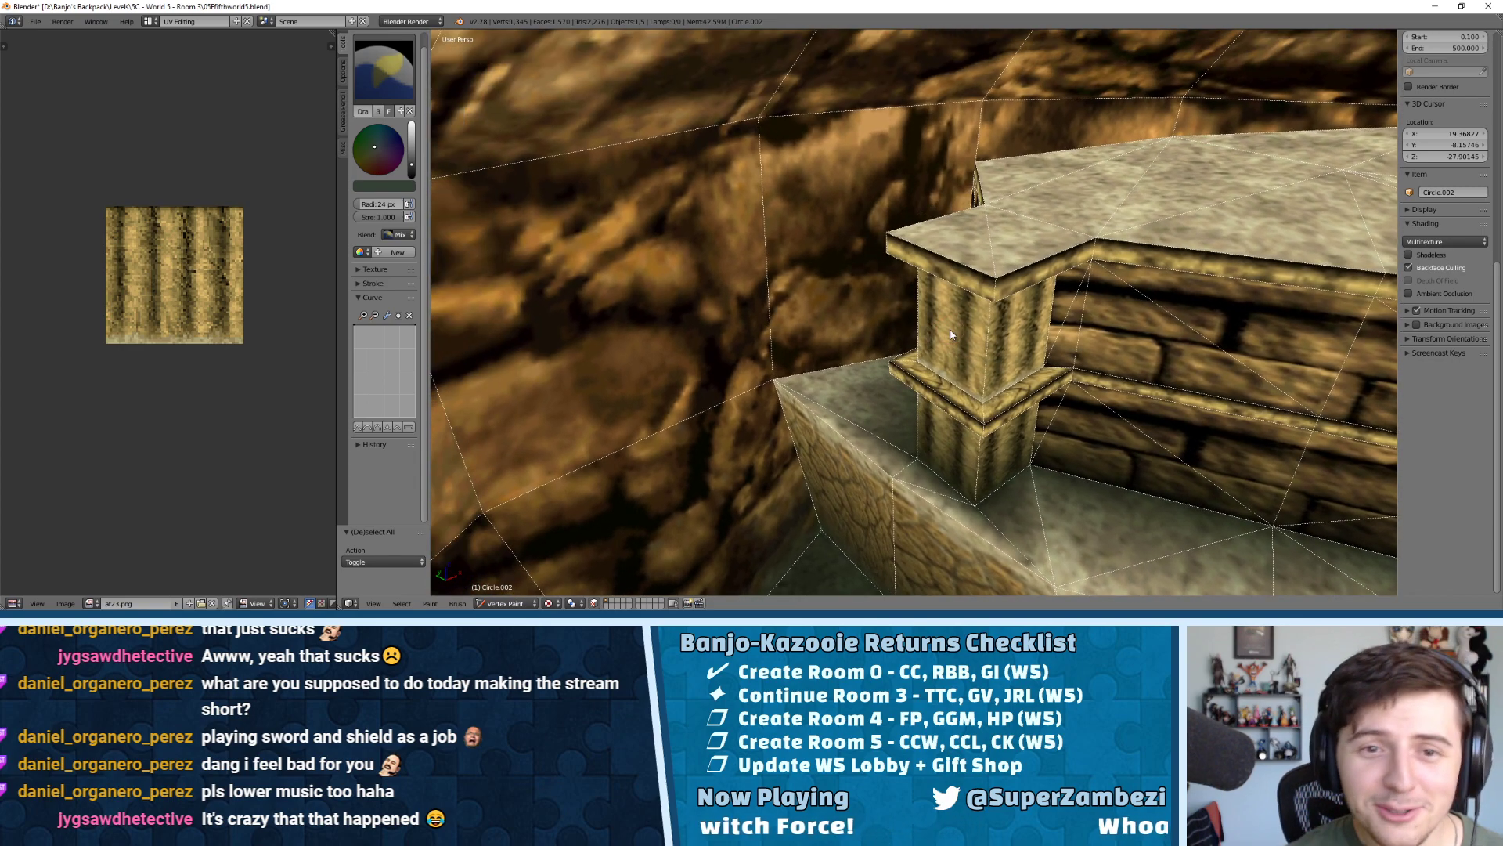
middle_drag(1137, 170, 837, 100)
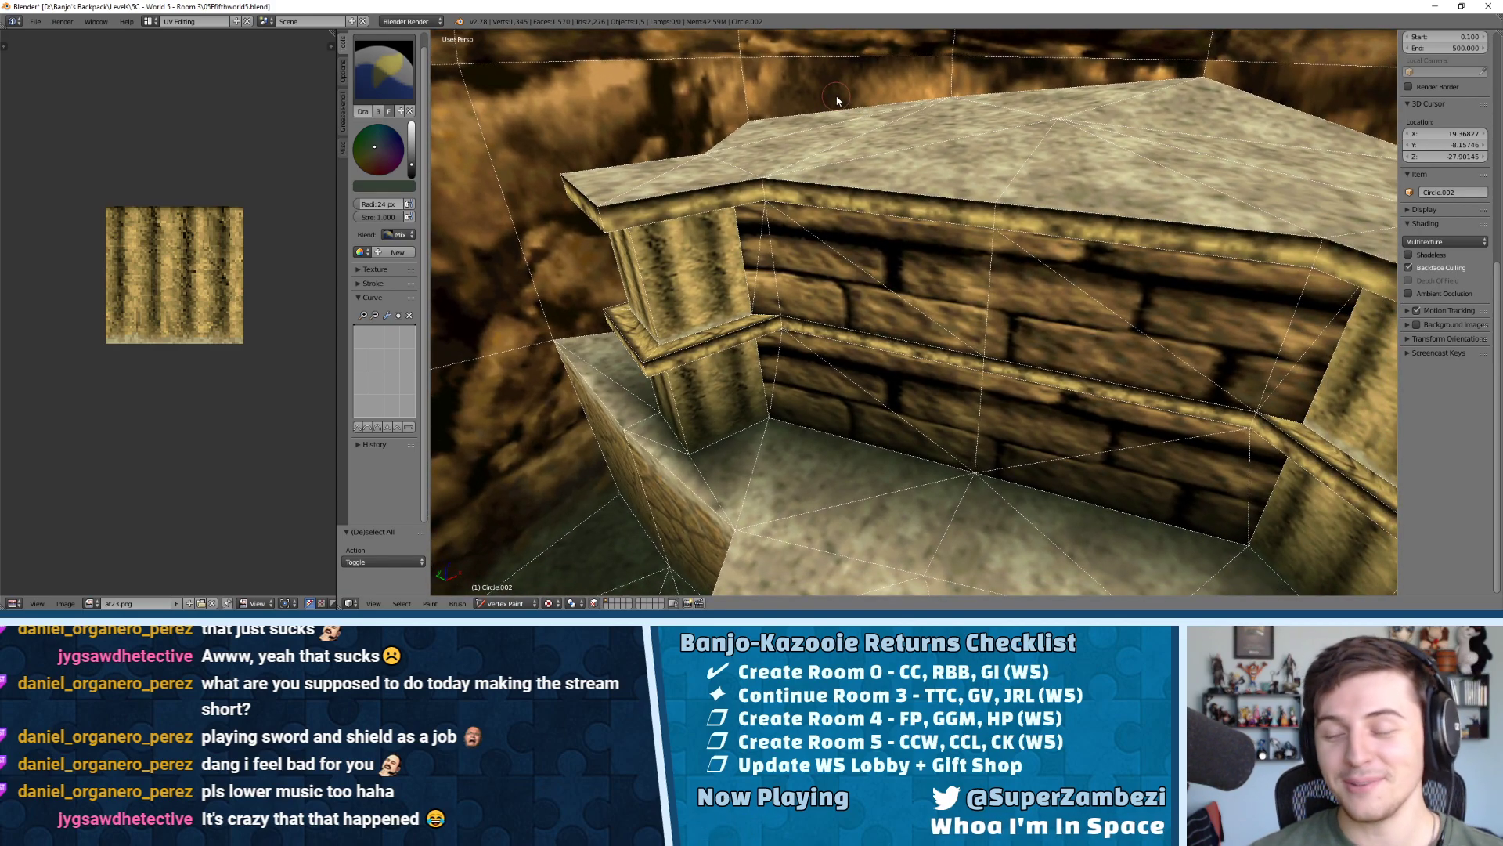
middle_drag(1112, 78, 1068, 165)
drag(1061, 139, 1165, 176)
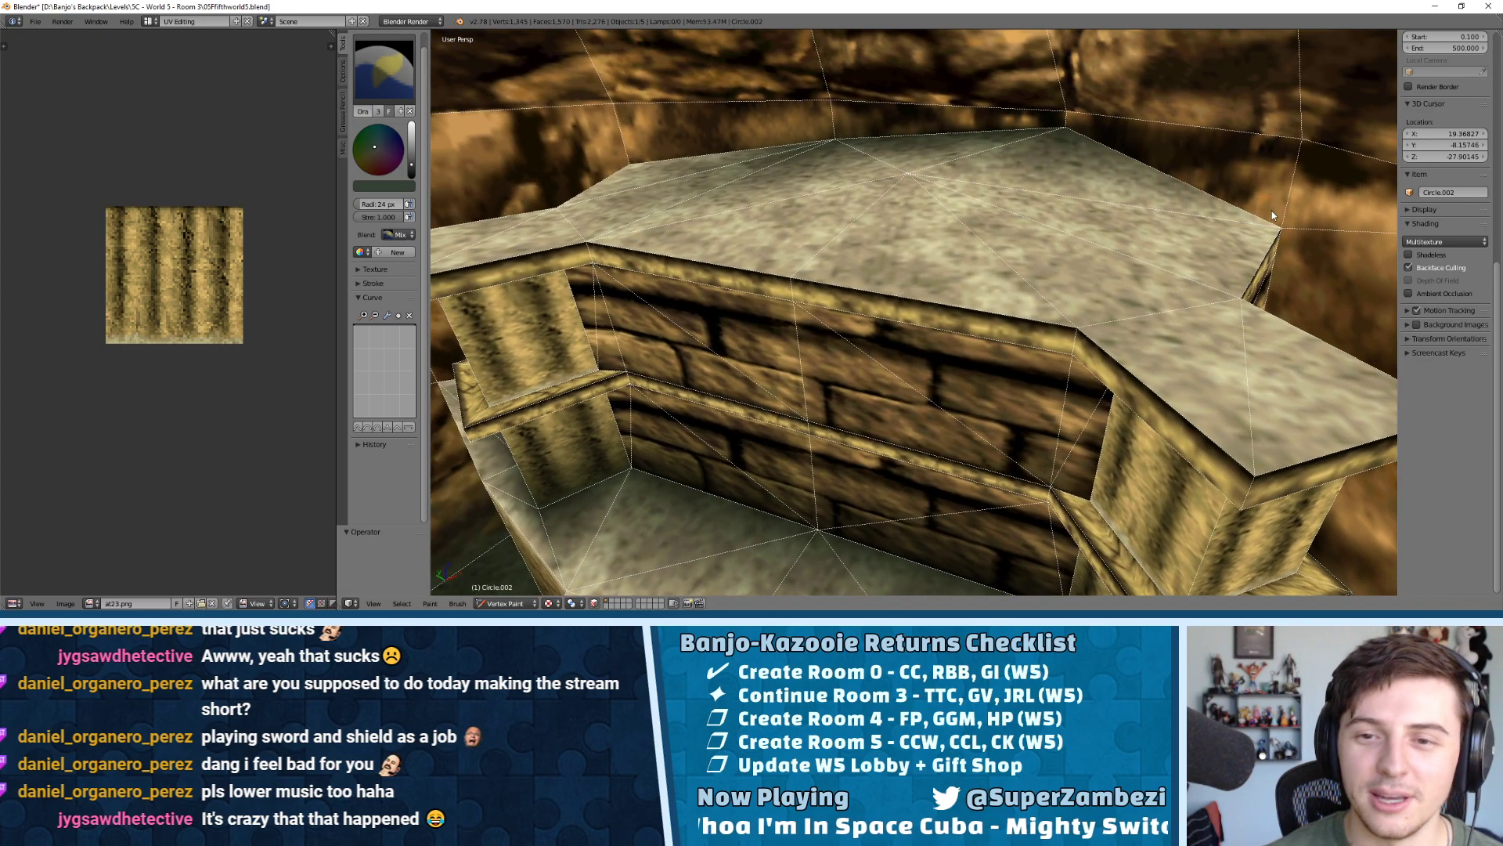
middle_drag(1273, 216, 1245, 198)
drag(1292, 240, 1297, 292)
mouse_move(1294, 274)
middle_down()
mouse_move(1277, 162)
mouse_move(1251, 111)
middle_up()
drag(1249, 111, 1238, 181)
mouse_move(1238, 181)
middle_down()
mouse_move(1007, 252)
mouse_move(1069, 241)
mouse_move(1012, 221)
middle_up()
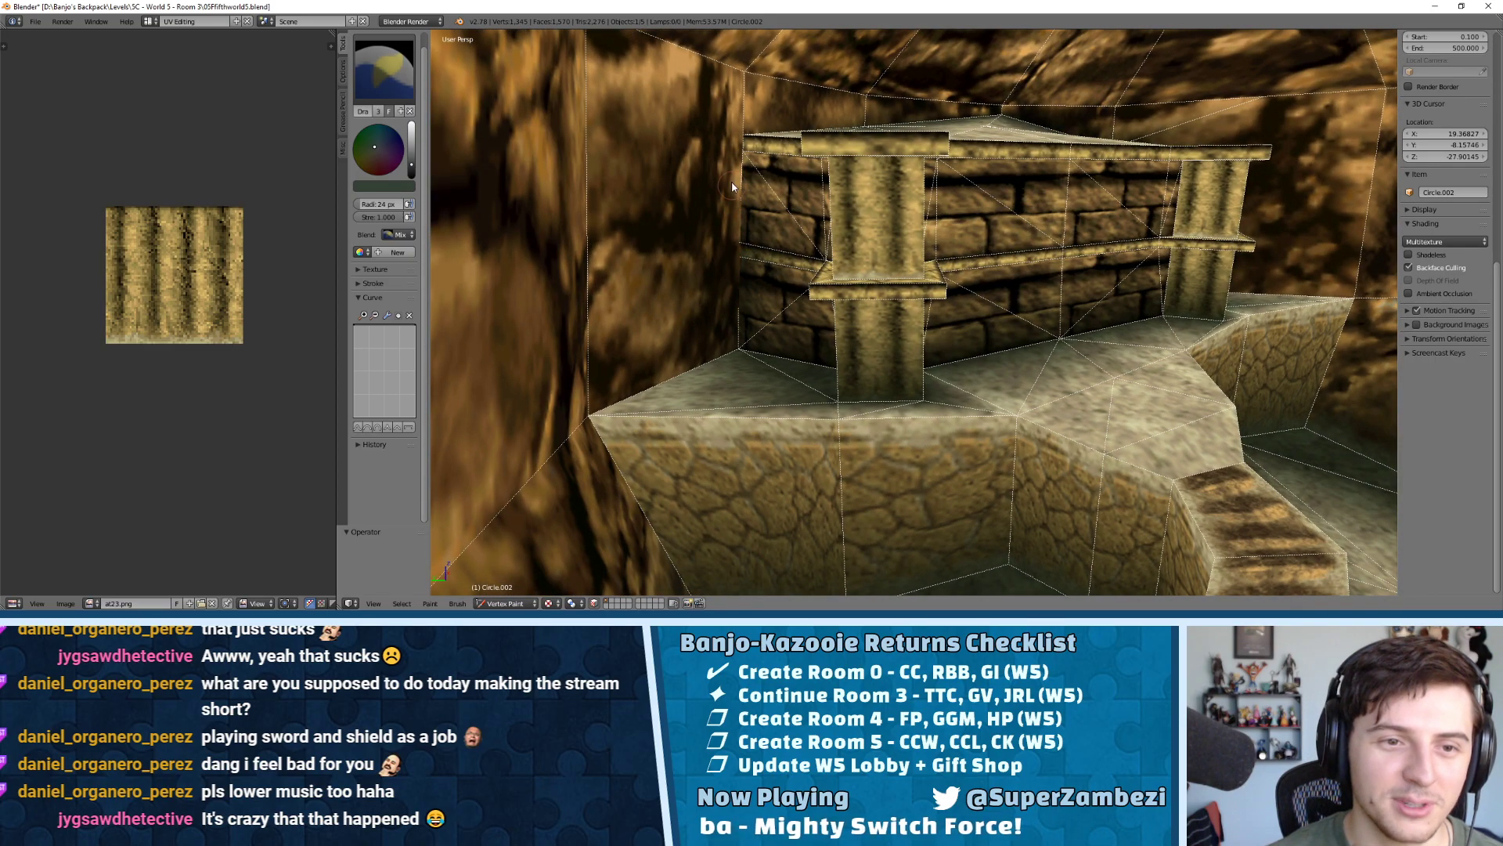
click(737, 147)
Triangulate the cave wall faces beside the temple in Edit Mode and return to Vertex Paint mode
mouse_move(752, 174)
middle_down()
mouse_move(771, 176)
mouse_move(705, 227)
mouse_move(884, 209)
mouse_move(718, 203)
mouse_move(1261, 308)
middle_up()
key(Tab)
right_click(693, 222)
key(ctrl+t)
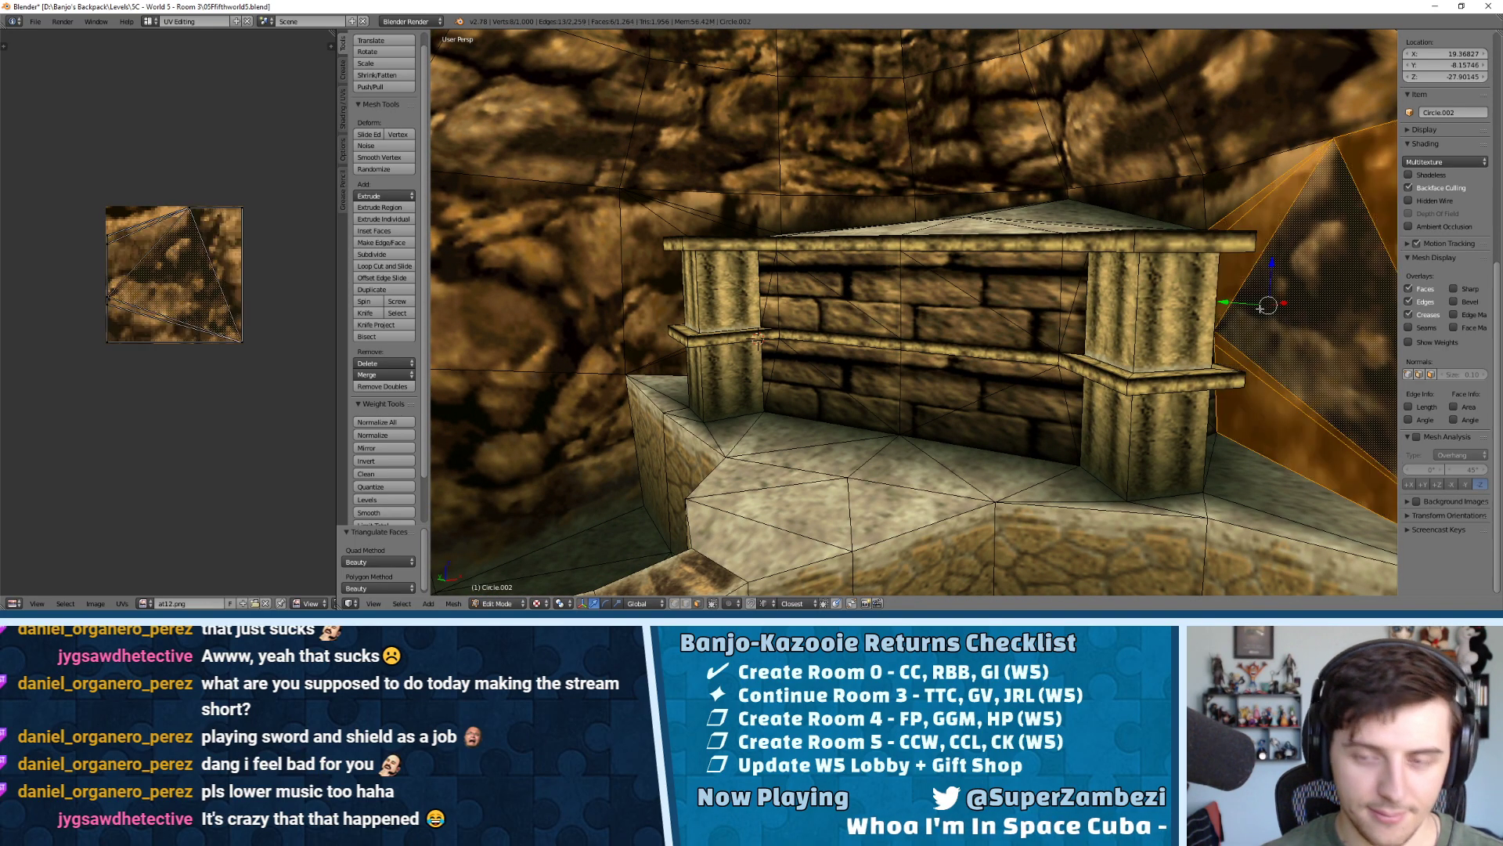
right_click(1217, 211)
middle_drag(1216, 210, 777, 259)
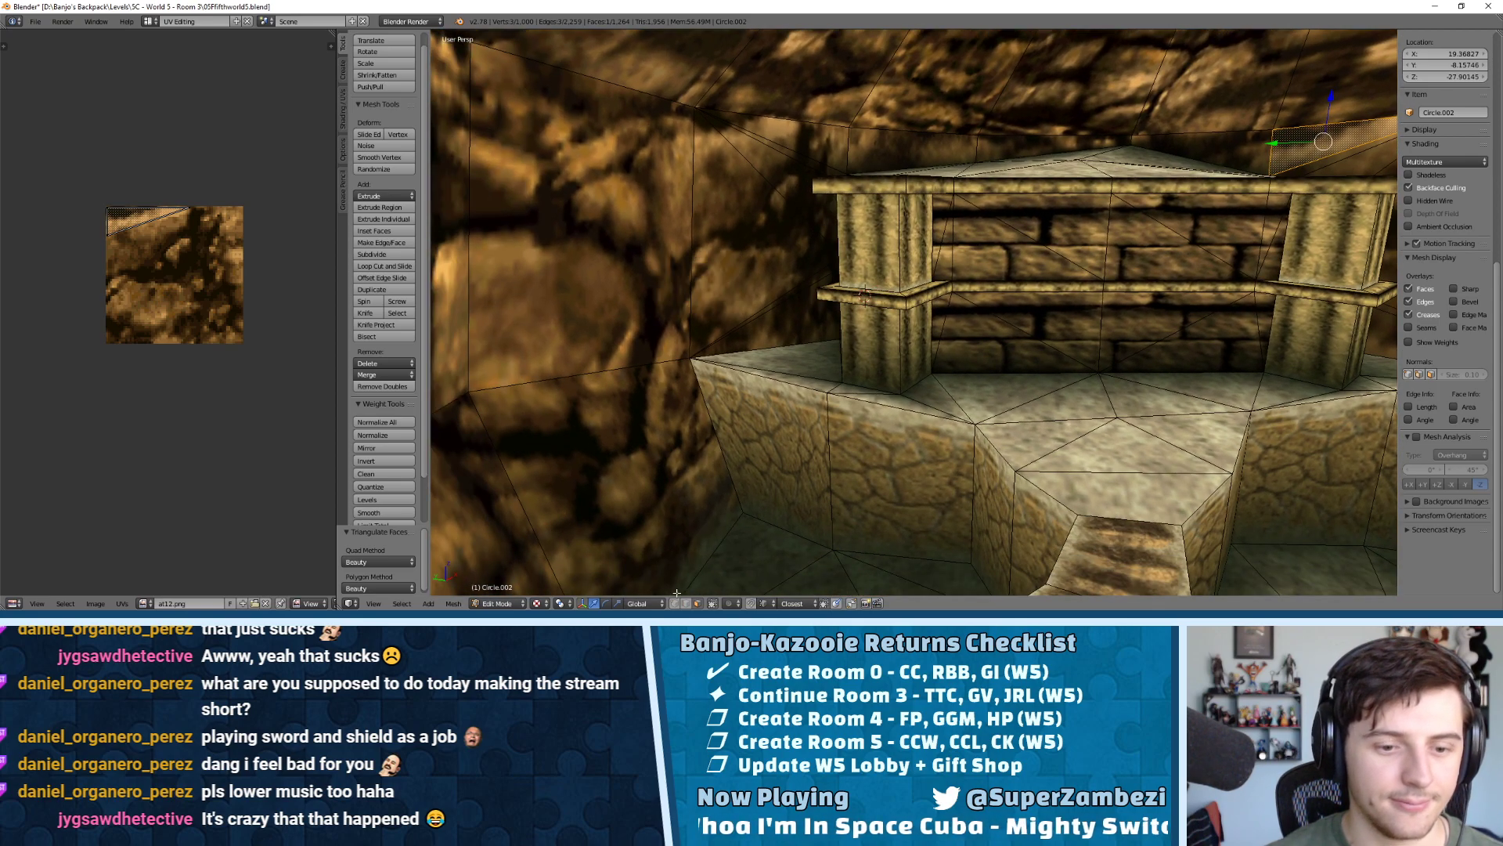
click(522, 603)
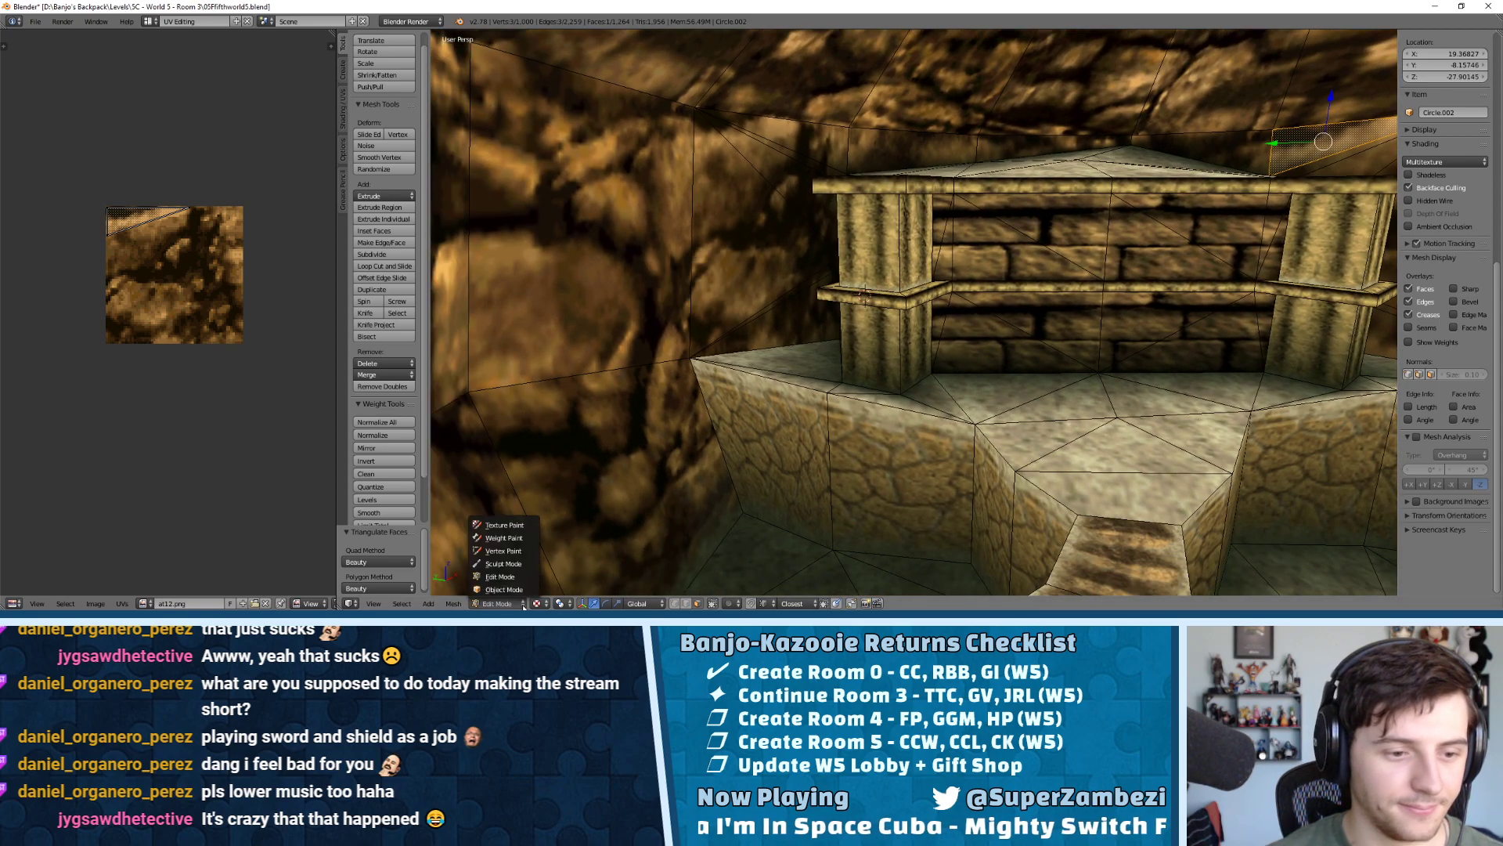
click(515, 551)
key(a)
Paint the vertices of the temple's lower brick wall and pillar bases dark grey-green
mouse_move(984, 339)
middle_down()
mouse_move(959, 308)
mouse_move(887, 290)
middle_up()
drag(903, 270, 928, 261)
mouse_move(1093, 255)
middle_down()
mouse_move(952, 247)
mouse_move(1010, 304)
middle_up()
click(952, 247)
click(1084, 371)
drag(1146, 388, 1172, 452)
middle_drag(1164, 443, 1129, 288)
Darken the brick wall and trim vertices on the temple's side, between pillar and cave wall, with the grey-green
scroll(1139, 270, up, 2)
click(1242, 204)
middle_drag(1237, 203, 1167, 228)
drag(1167, 227, 1248, 195)
mouse_move(1248, 195)
middle_down()
mouse_move(1247, 414)
mouse_move(1041, 345)
mouse_move(949, 285)
middle_up()
click(1246, 414)
Paint the middle trim around the first temple pillar and its adjoining side wall dark grey-green
scroll(992, 330, up, 3)
shift+middle_drag(990, 174, 906, 259)
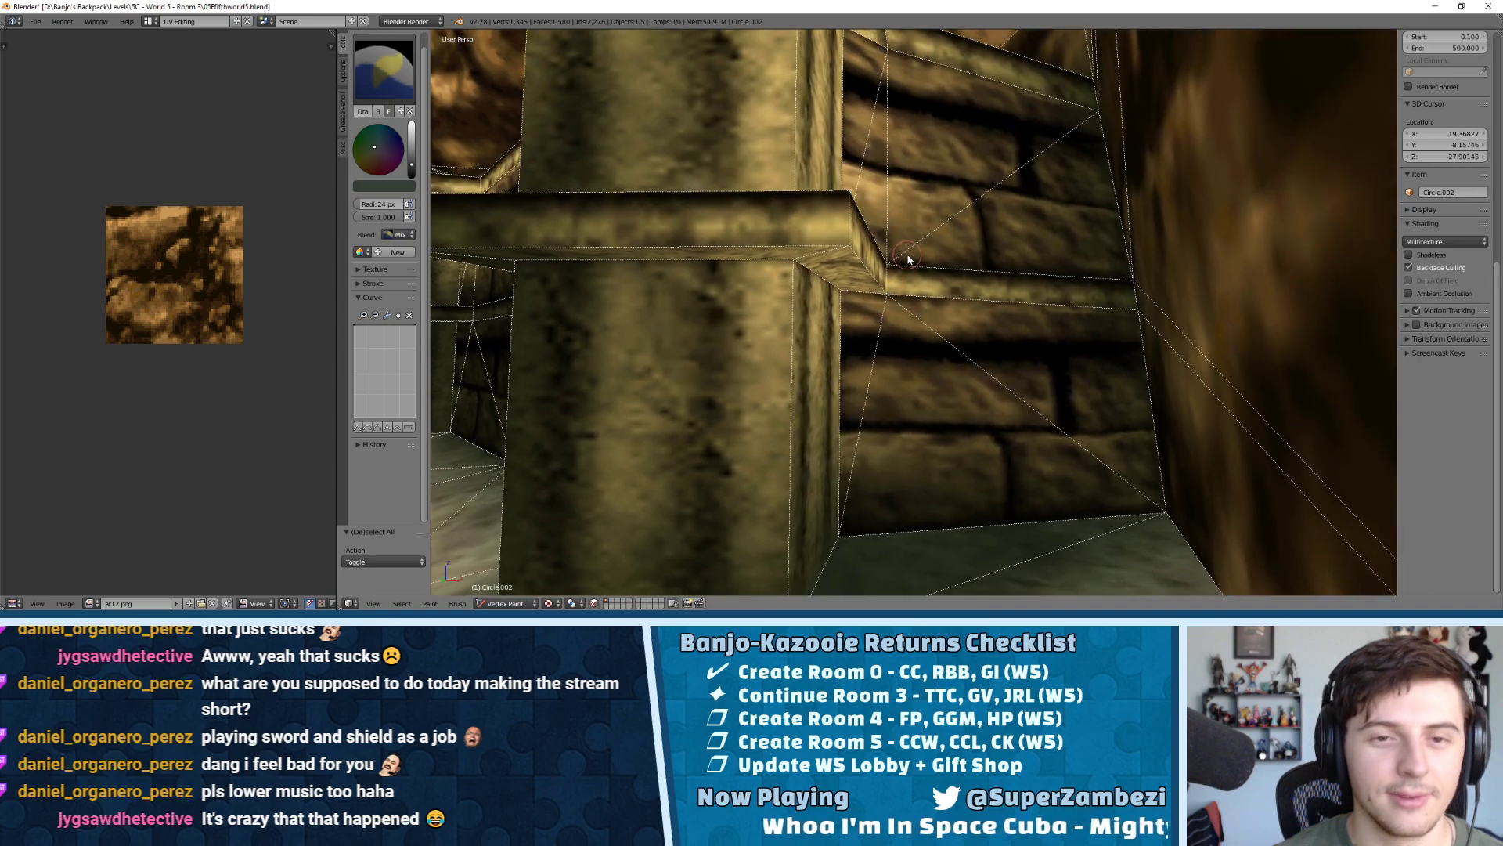
click(801, 257)
drag(806, 265, 879, 259)
mouse_move(879, 258)
middle_down()
mouse_move(836, 252)
mouse_move(886, 359)
middle_up()
drag(886, 359, 997, 459)
mouse_move(996, 459)
middle_down()
mouse_move(969, 450)
mouse_move(900, 368)
middle_up()
drag(900, 368, 880, 326)
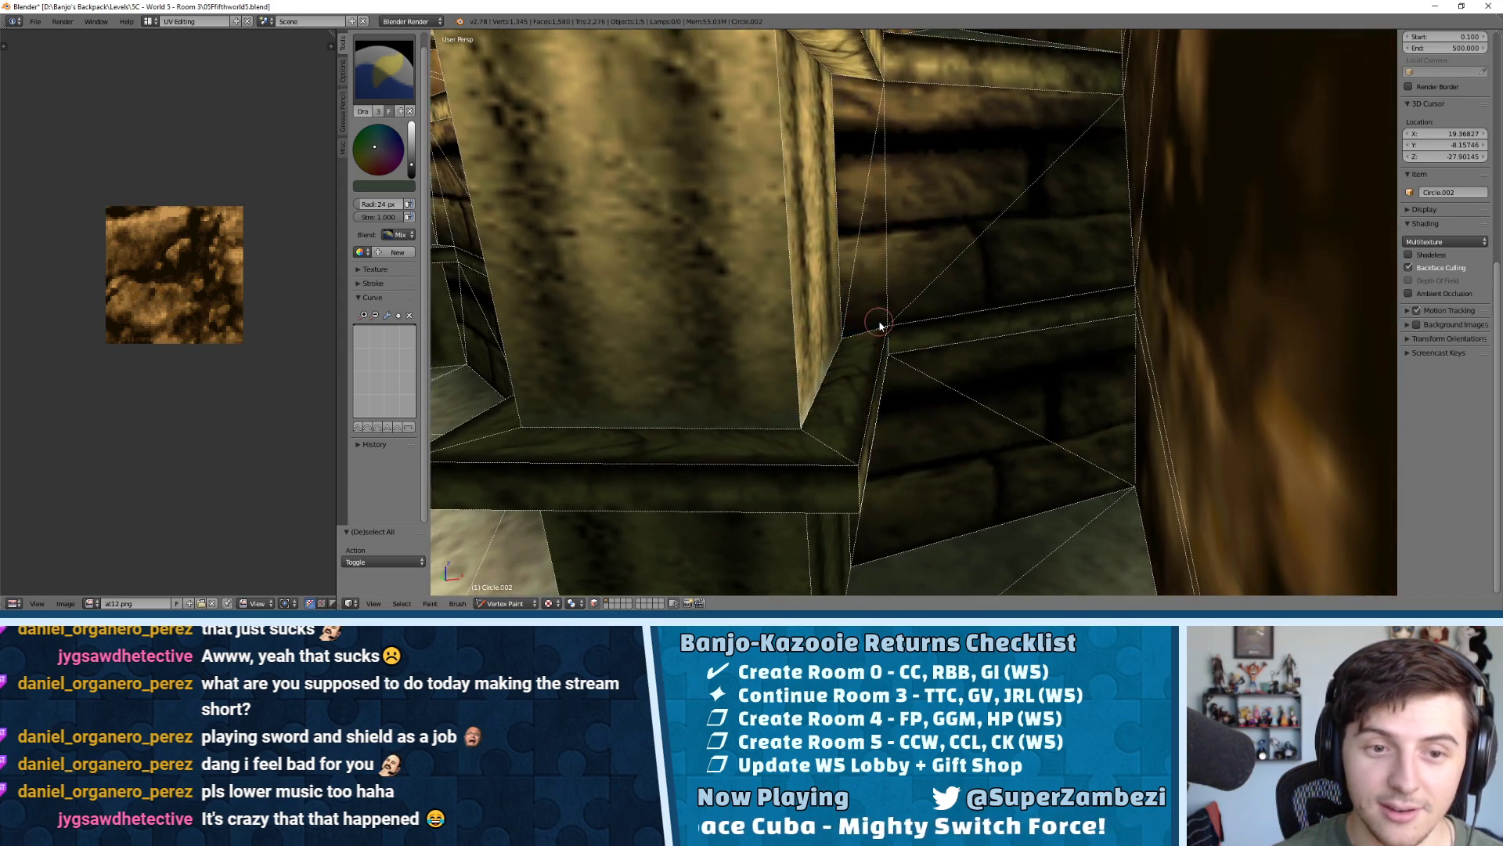
drag(800, 413, 802, 422)
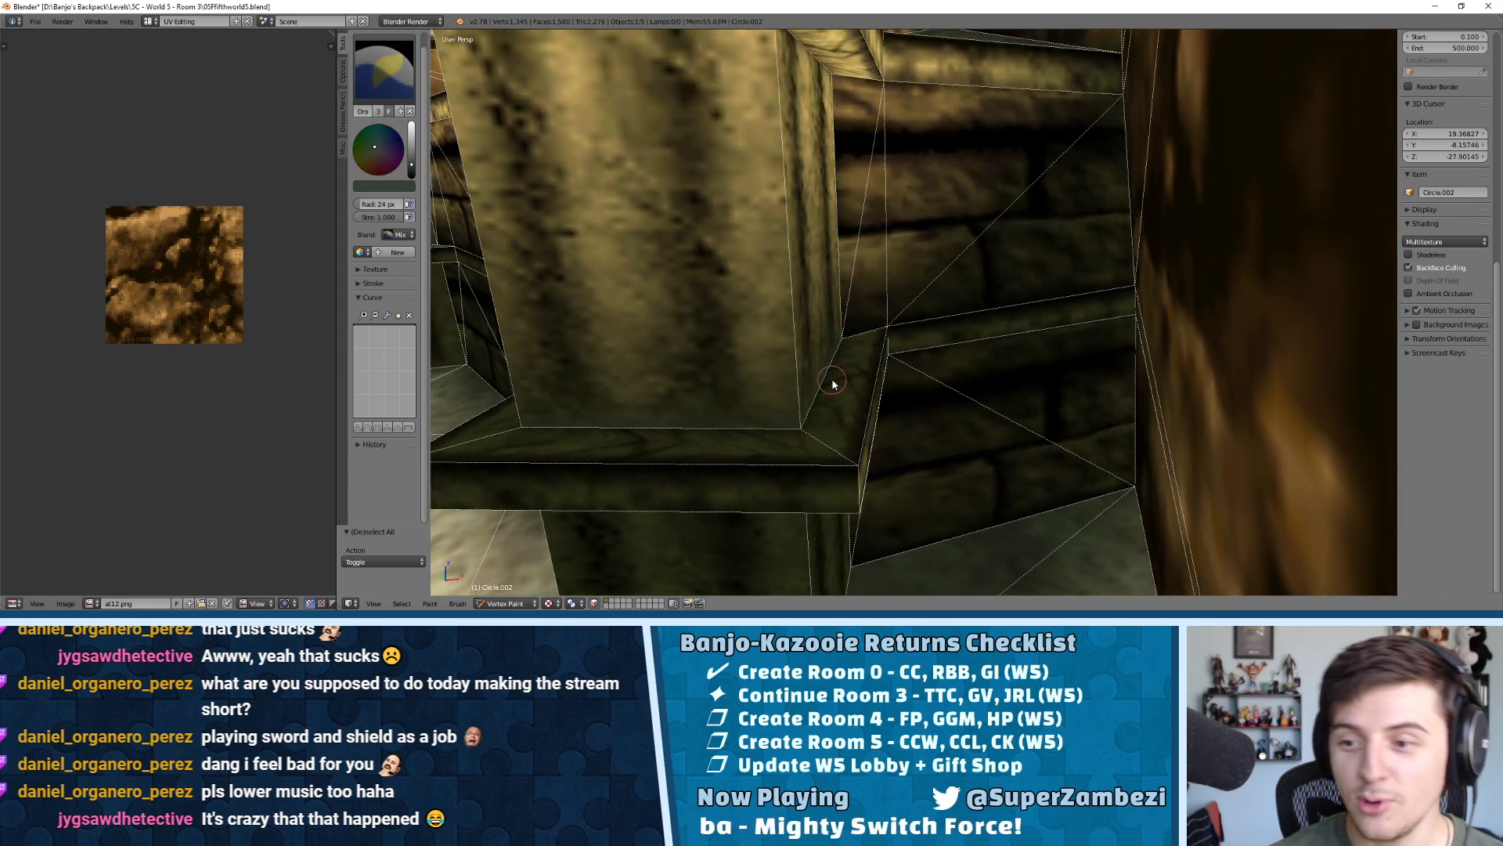
Paint the middle trim and lower shaft of the opposite temple pillar dark grey-green
middle_drag(833, 384, 1057, 227)
middle_drag(920, 274, 910, 217)
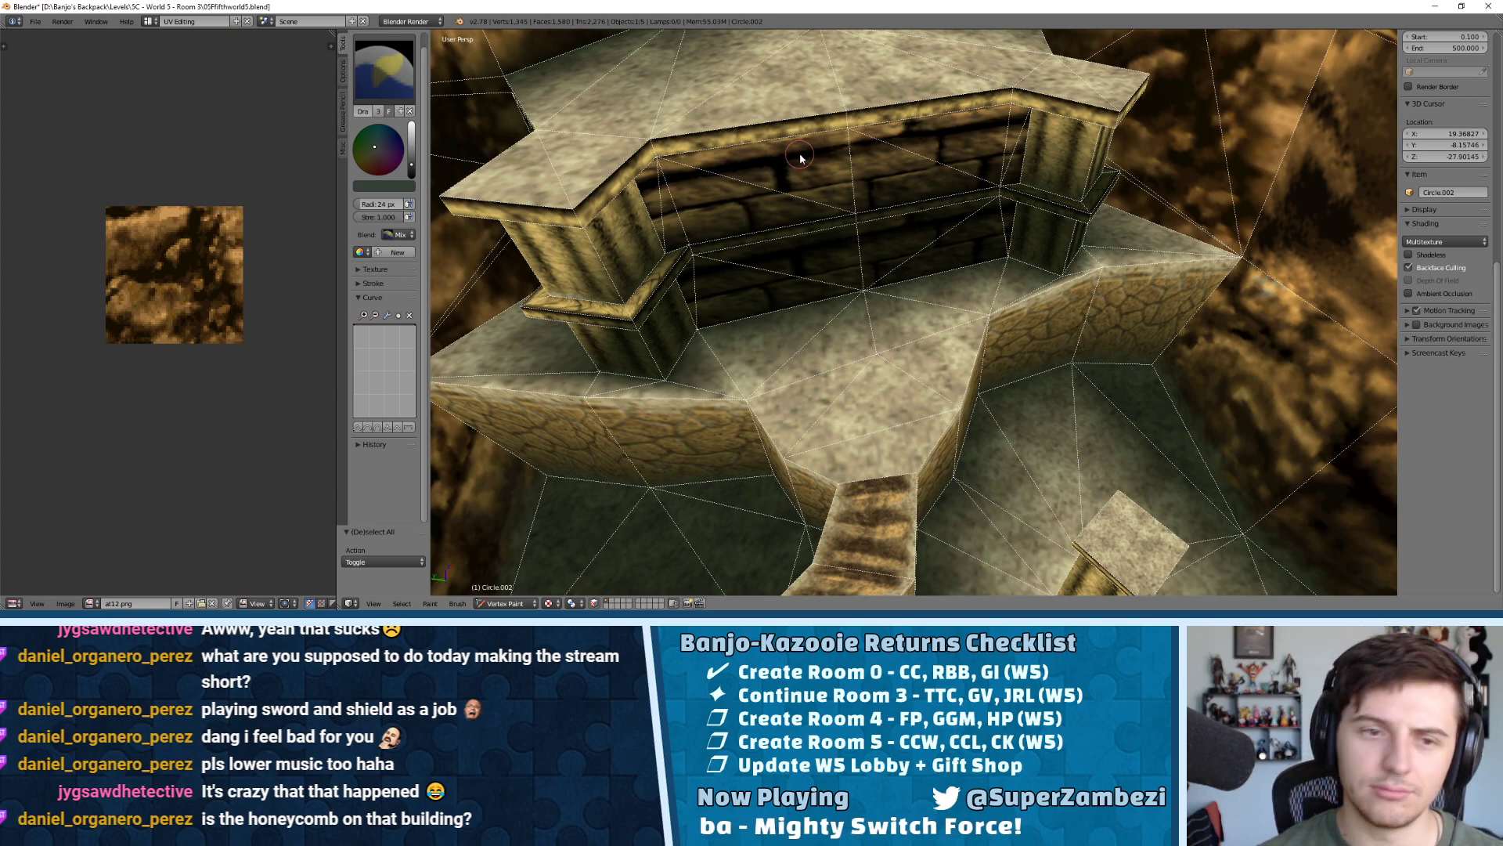
shift+middle_drag(801, 157, 874, 198)
scroll(662, 372, up, 6)
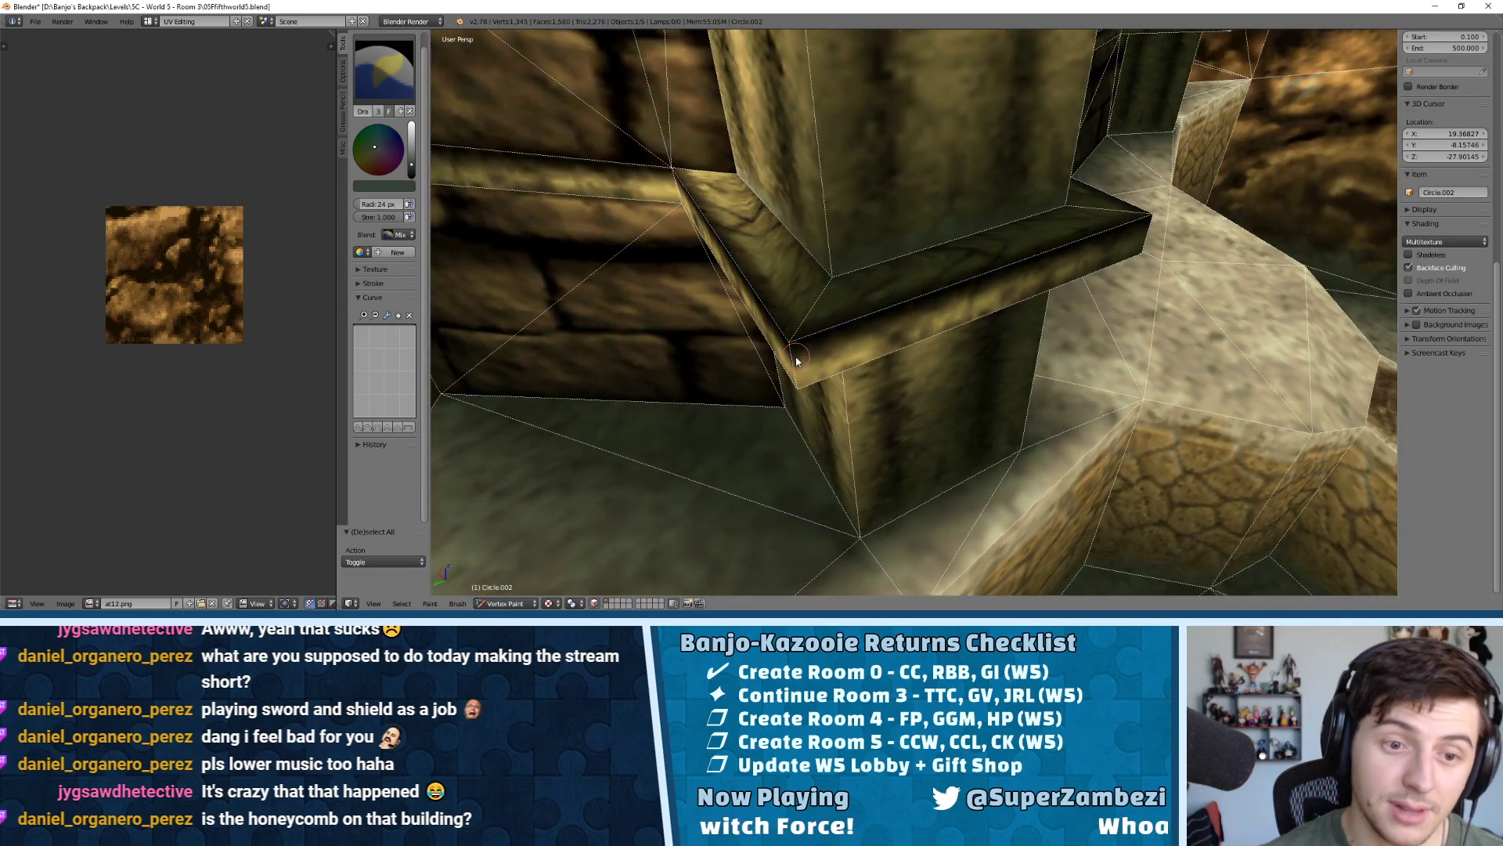
scroll(822, 313, up, 3)
mouse_move(892, 174)
shift+middle_down()
mouse_move(887, 235)
mouse_move(903, 177)
shift+middle_up()
shift+middle_drag(917, 110, 903, 153)
click(920, 183)
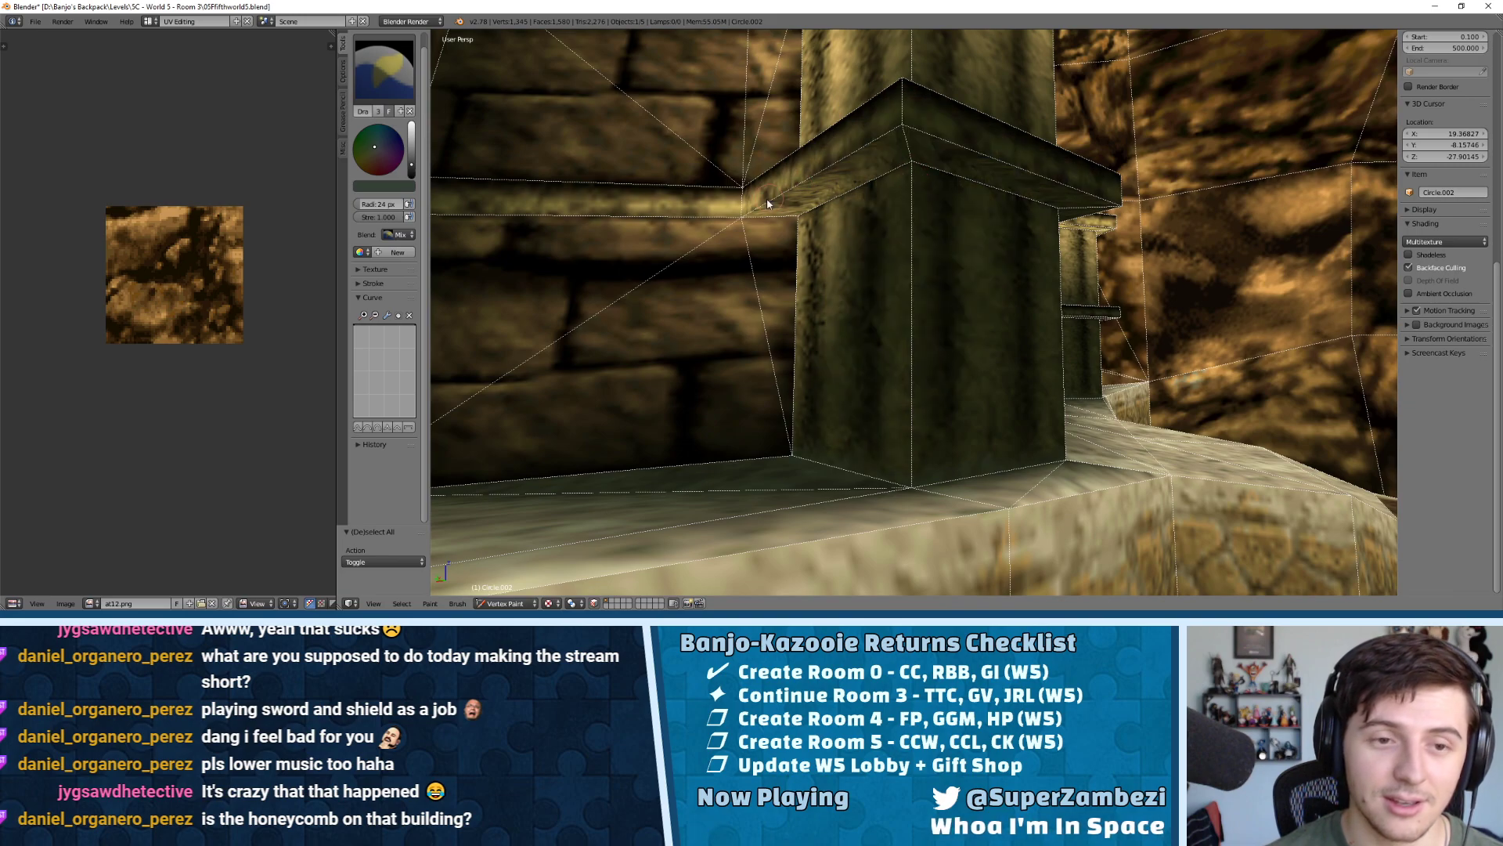
drag(774, 202, 802, 226)
Paint the roof trim, pillar cap and upper side wall vertices at one end of the temple dark grey-green
middle_drag(710, 196, 712, 301)
middle_drag(690, 219, 792, 335)
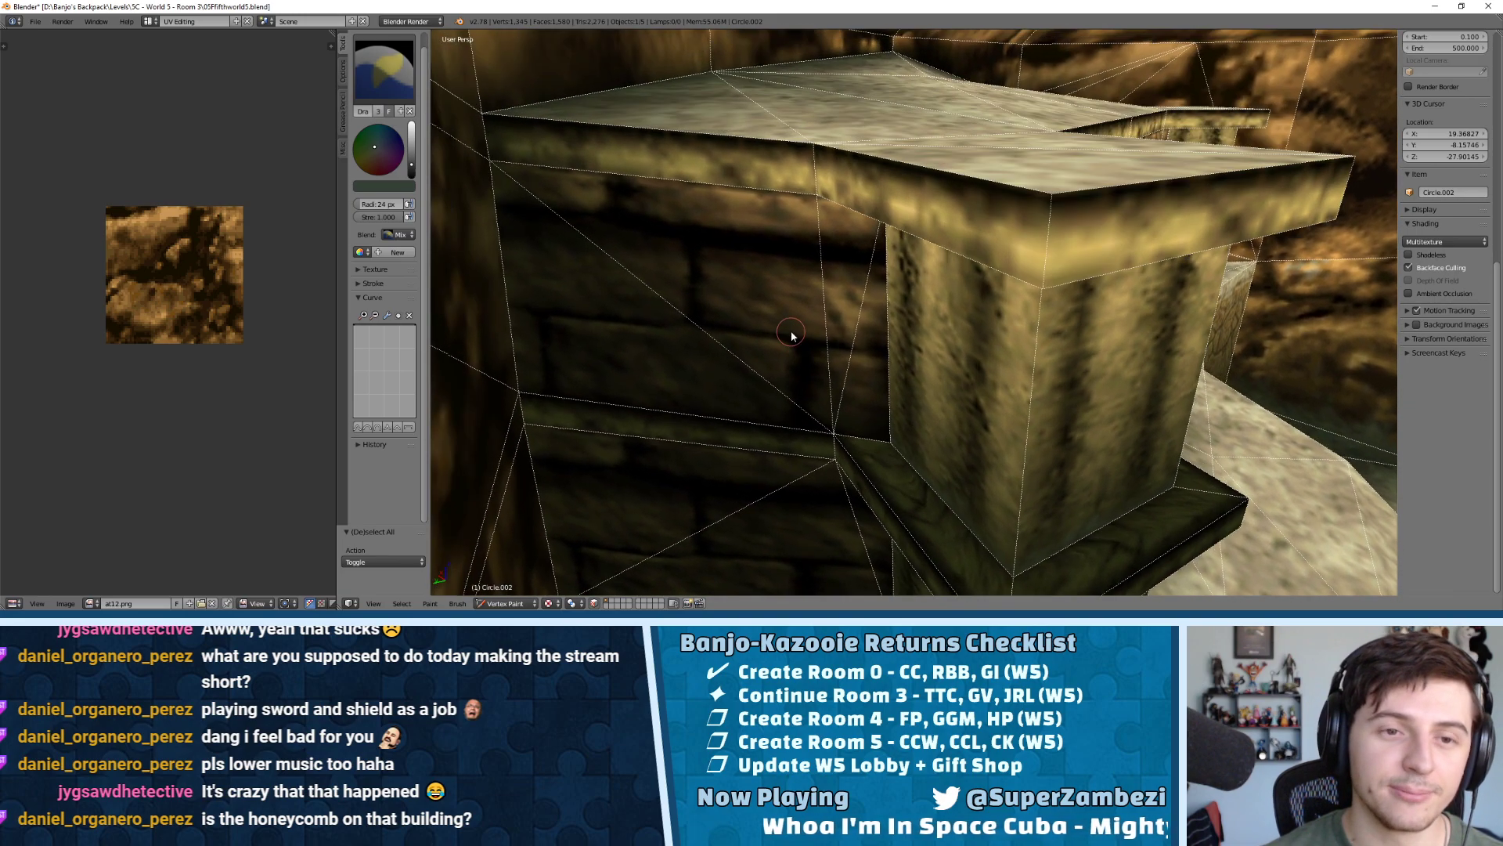
drag(832, 208, 815, 205)
middle_drag(814, 205, 845, 181)
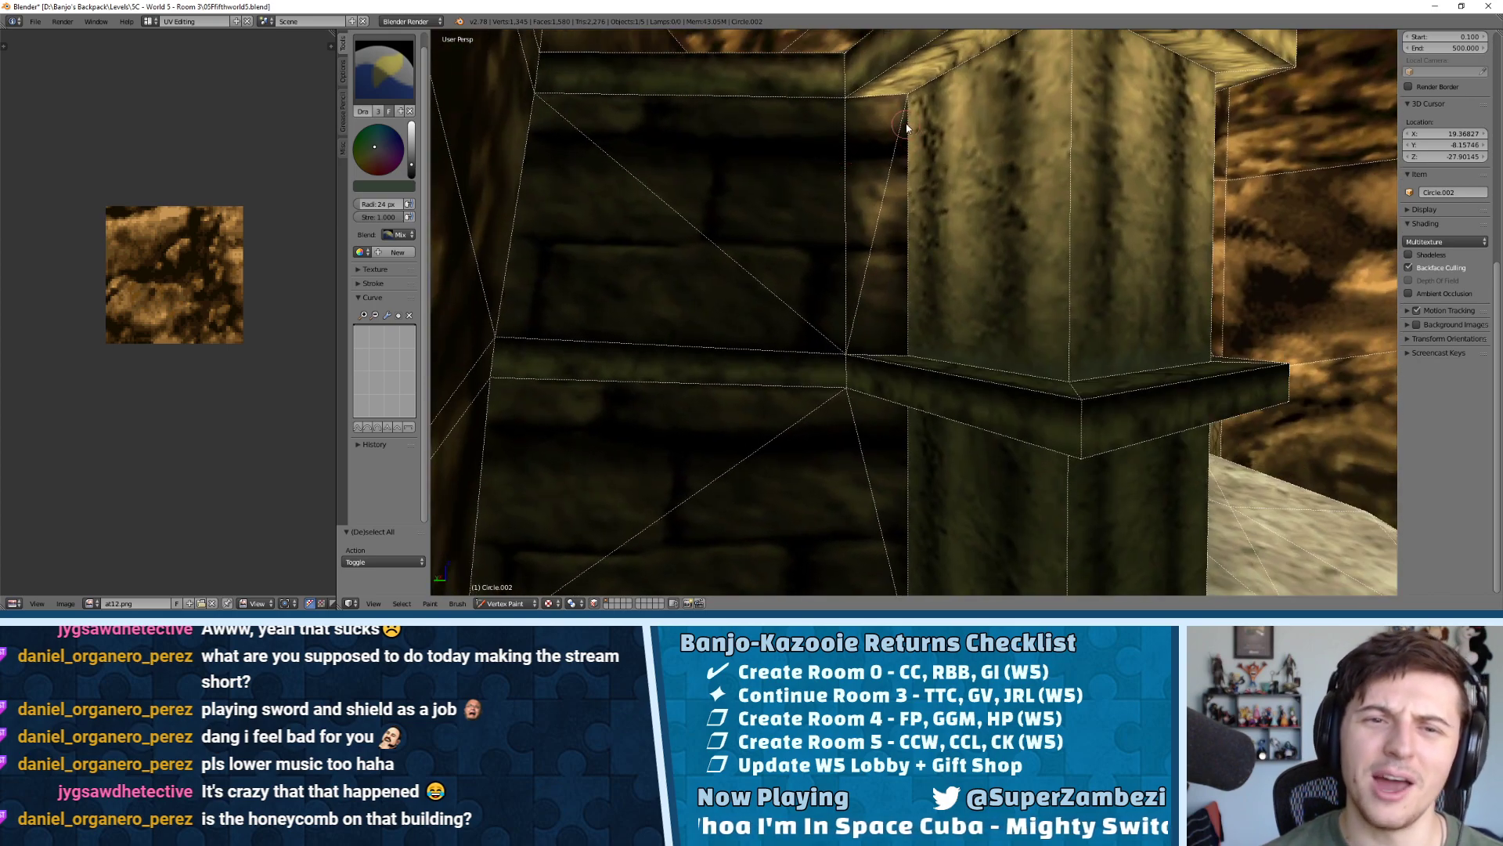
drag(908, 133, 903, 94)
mouse_move(902, 94)
middle_down()
mouse_move(933, 143)
mouse_move(880, 134)
middle_up()
drag(880, 134, 856, 73)
middle_drag(856, 73, 924, 123)
mouse_move(924, 123)
mouse_down()
mouse_move(688, 121)
mouse_move(699, 151)
mouse_move(864, 196)
mouse_up()
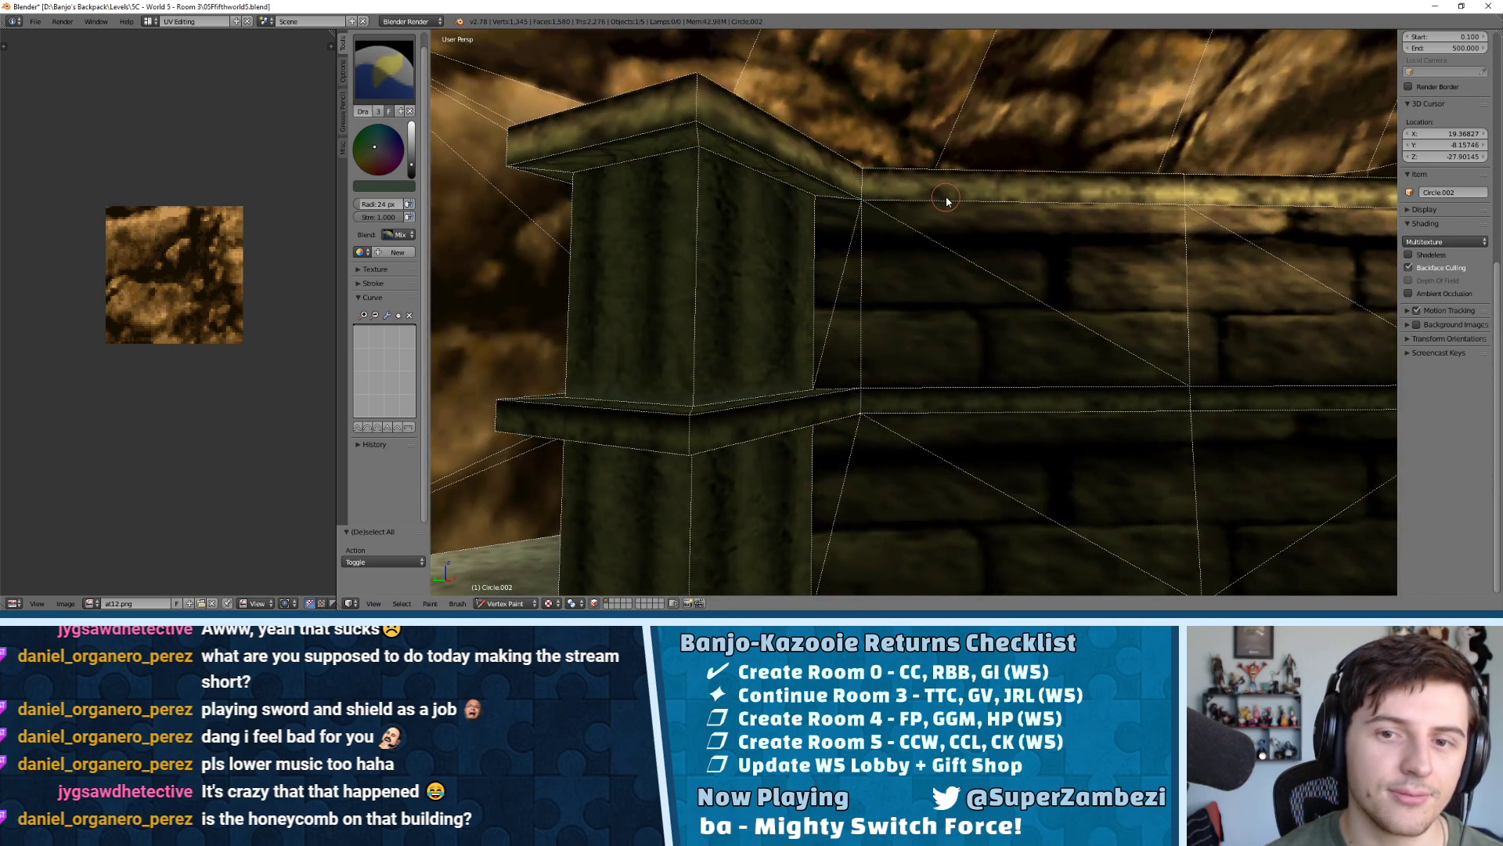
Paint the roof trim along the temple's front brick wall and the cap and shaft of the other pillar dark grey-green
drag(1196, 212, 1242, 208)
mouse_move(1242, 208)
middle_down()
mouse_move(936, 214)
mouse_move(1019, 213)
middle_up()
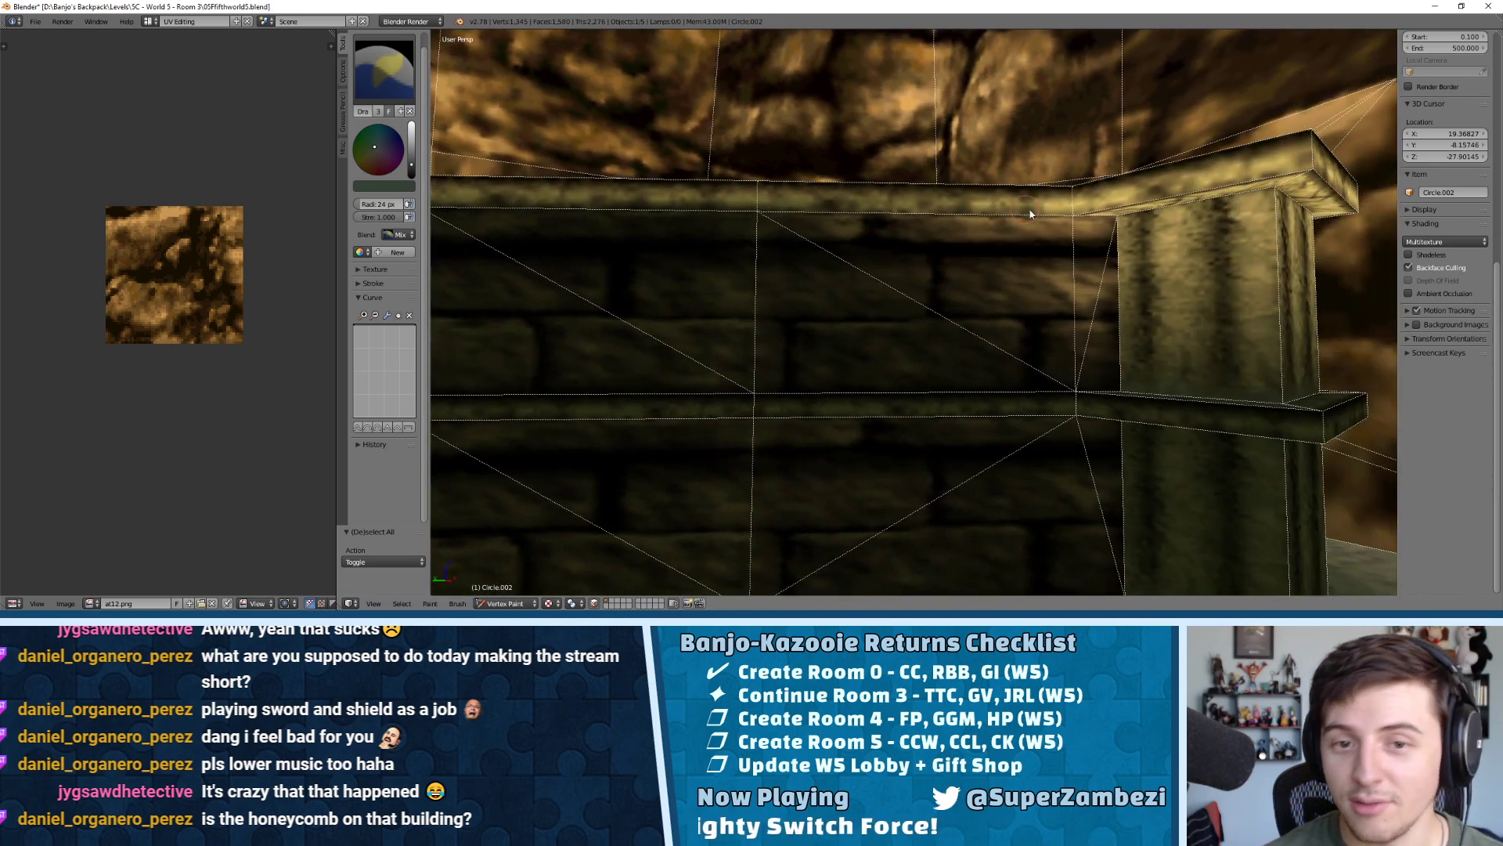
drag(1071, 217, 1117, 215)
middle_drag(1117, 214, 1093, 196)
drag(1093, 195, 1078, 128)
mouse_move(1077, 127)
middle_down()
mouse_move(1143, 157)
mouse_move(946, 159)
middle_up()
drag(909, 137, 924, 71)
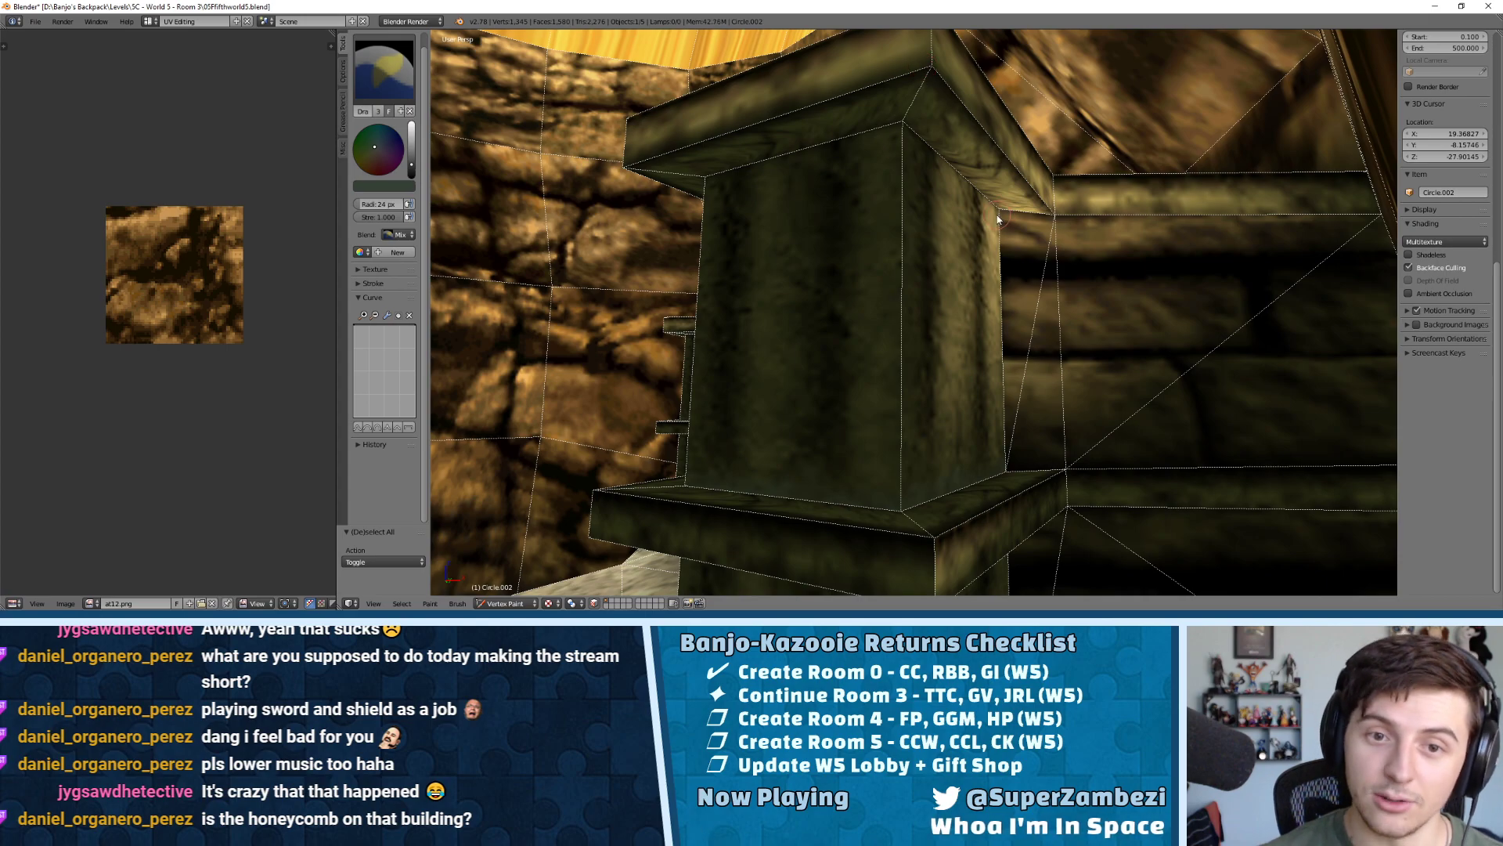
drag(998, 220, 1081, 219)
mouse_move(943, 480)
middle_down()
mouse_move(926, 433)
mouse_move(940, 378)
middle_up()
drag(940, 378, 947, 345)
Paint the top surface of the temple roof dark grey-green, including its front corners
mouse_move(947, 346)
middle_down()
mouse_move(1014, 254)
mouse_move(1024, 353)
middle_up()
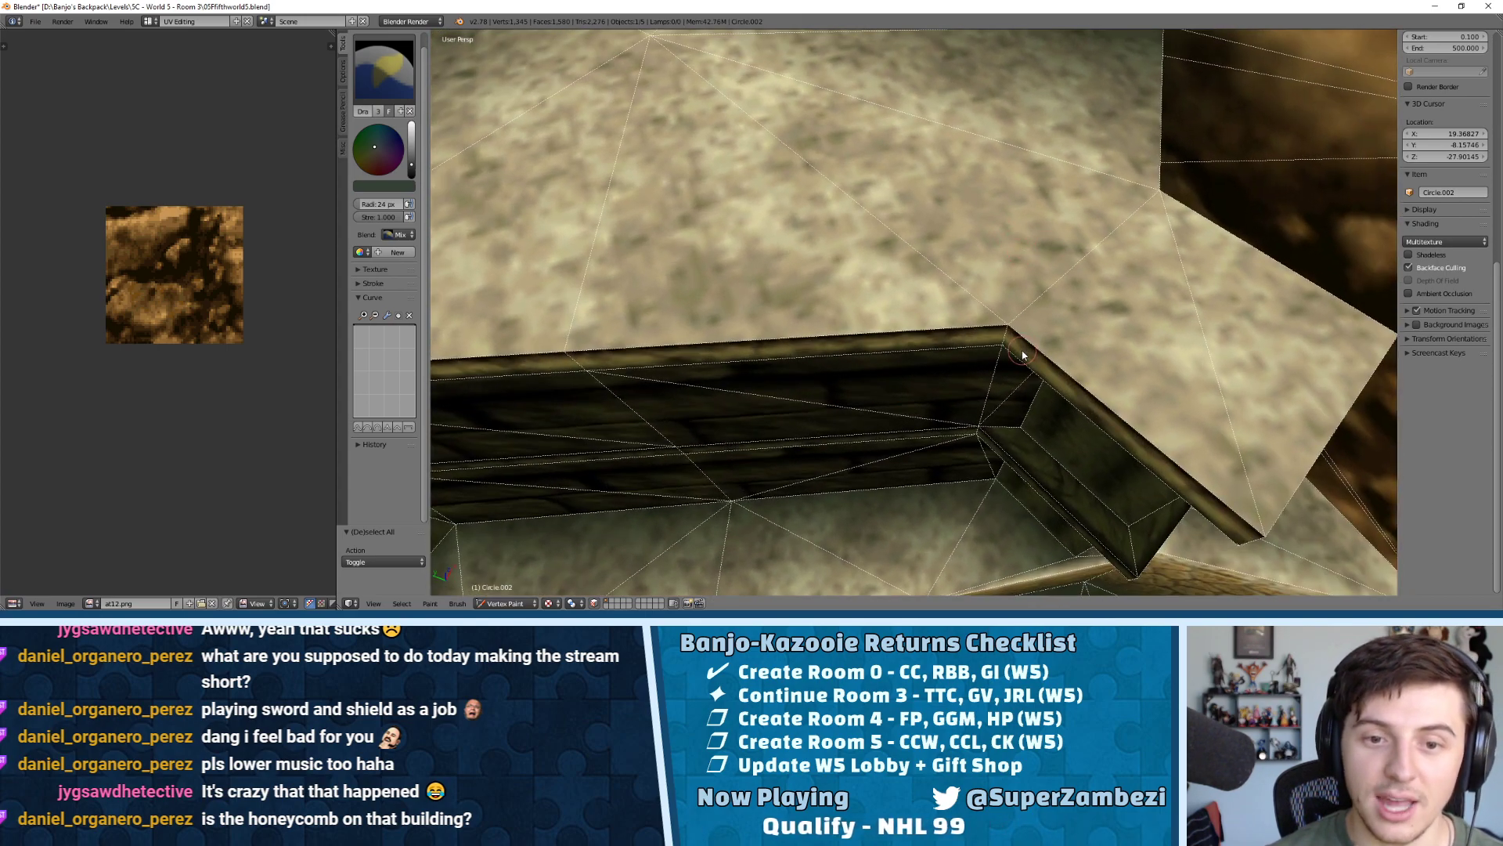
drag(1024, 353, 1060, 352)
mouse_move(1060, 353)
middle_down()
mouse_move(1041, 318)
mouse_move(996, 303)
middle_up()
drag(996, 302, 1064, 296)
mouse_move(1065, 296)
middle_down()
mouse_move(1088, 299)
mouse_move(815, 437)
mouse_move(811, 413)
mouse_move(752, 532)
middle_up()
drag(751, 532, 736, 553)
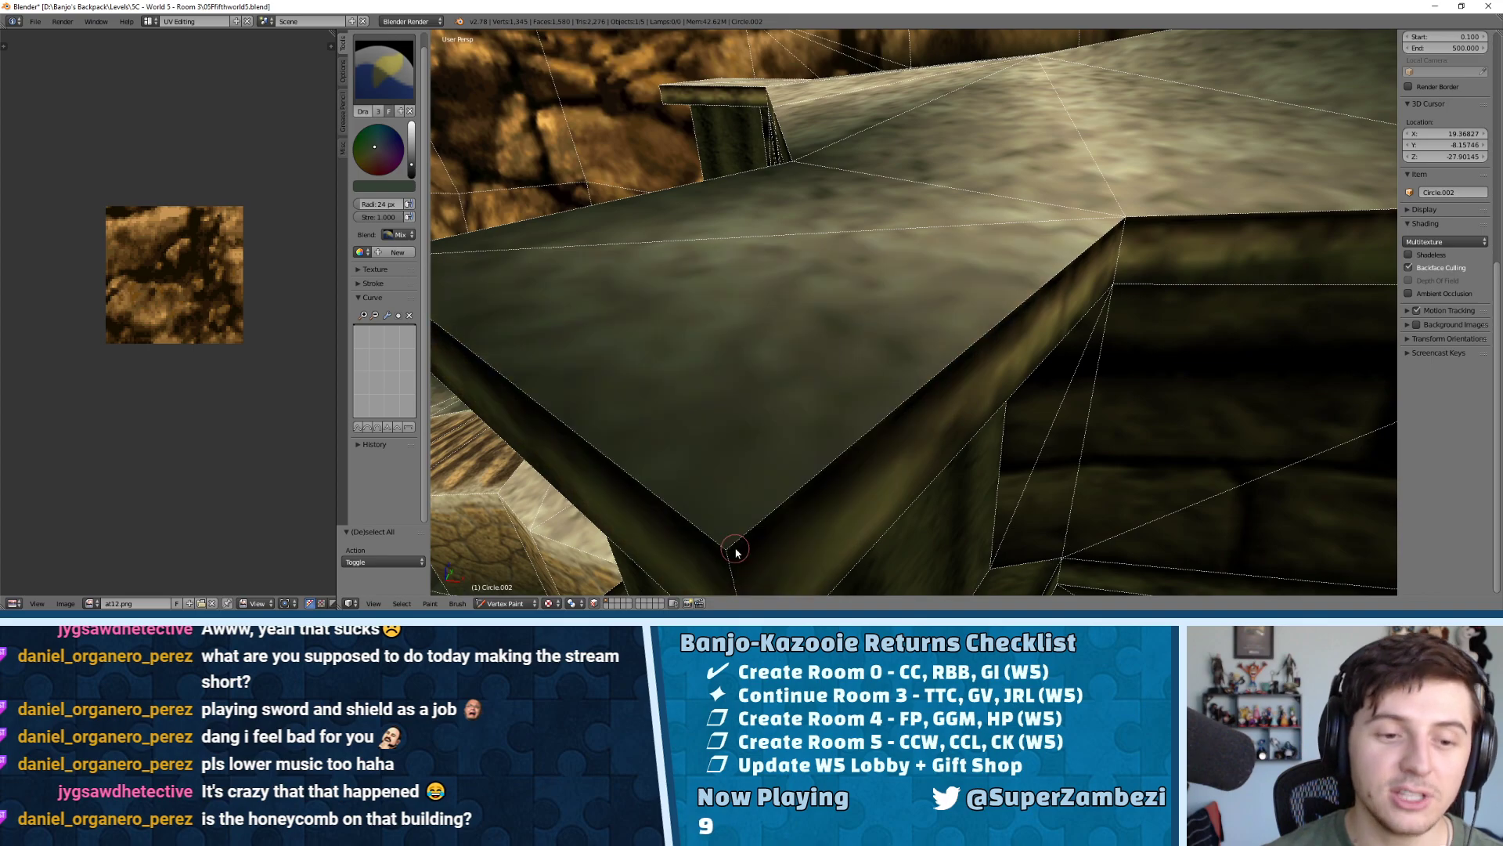
middle_drag(1118, 223, 888, 306)
middle_drag(826, 419, 806, 369)
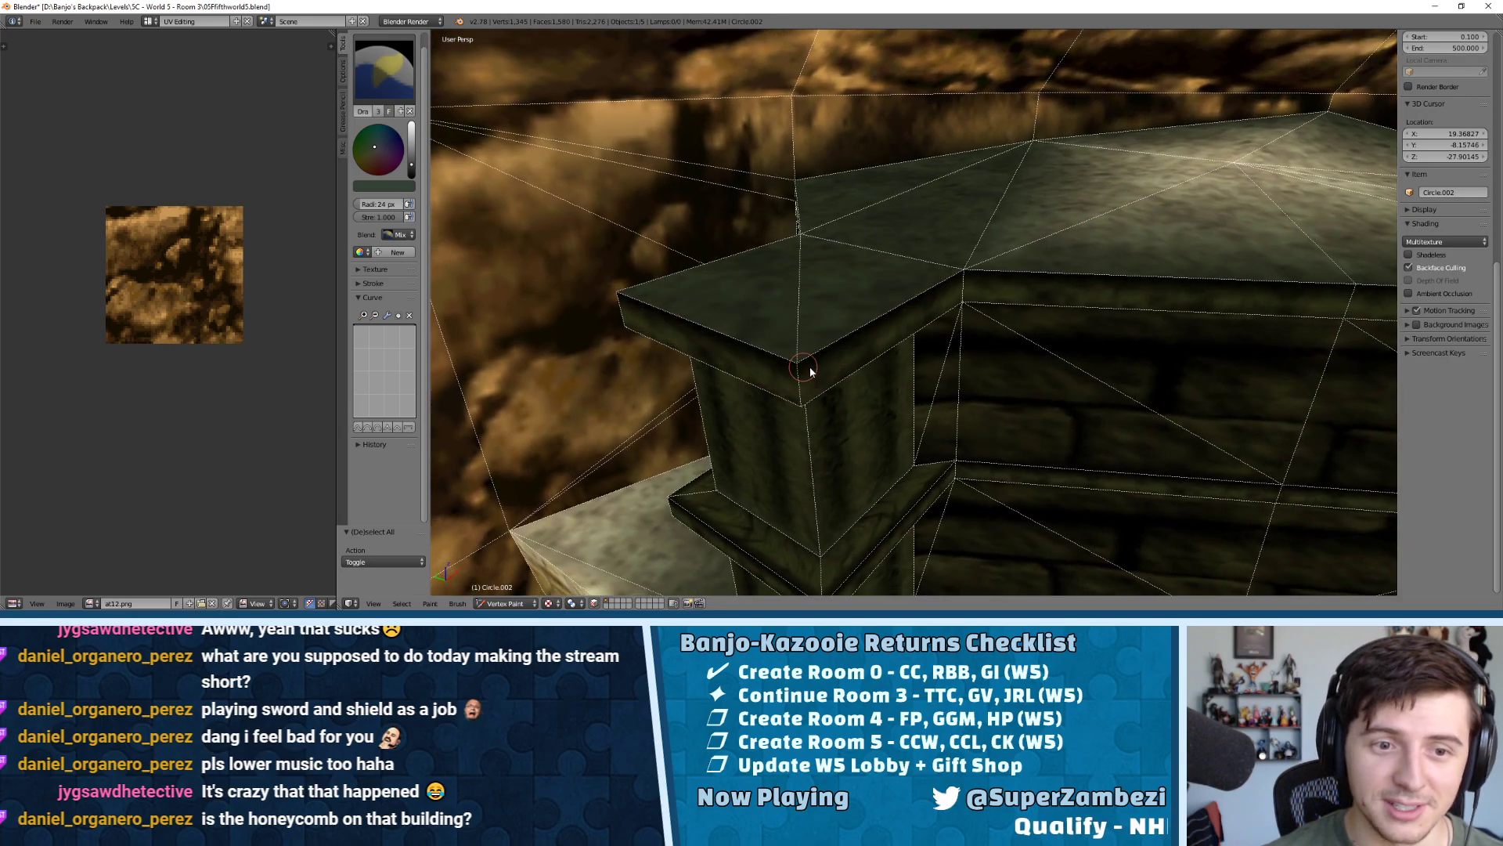
shift+middle_drag(994, 256, 744, 282)
drag(973, 188, 1108, 221)
Darken the brush colour and paint the lower cave wall vertices beside the stairs and stone ledge
scroll(983, 367, down, 4)
mouse_move(982, 367)
middle_down()
mouse_move(989, 335)
mouse_move(943, 286)
middle_up()
scroll(988, 338, down, 2)
key(Tab)
mouse_move(1028, 229)
middle_down()
mouse_move(969, 188)
mouse_move(1020, 131)
mouse_move(1014, 170)
mouse_move(934, 211)
middle_up()
scroll(1049, 133, down, 1)
key(Tab)
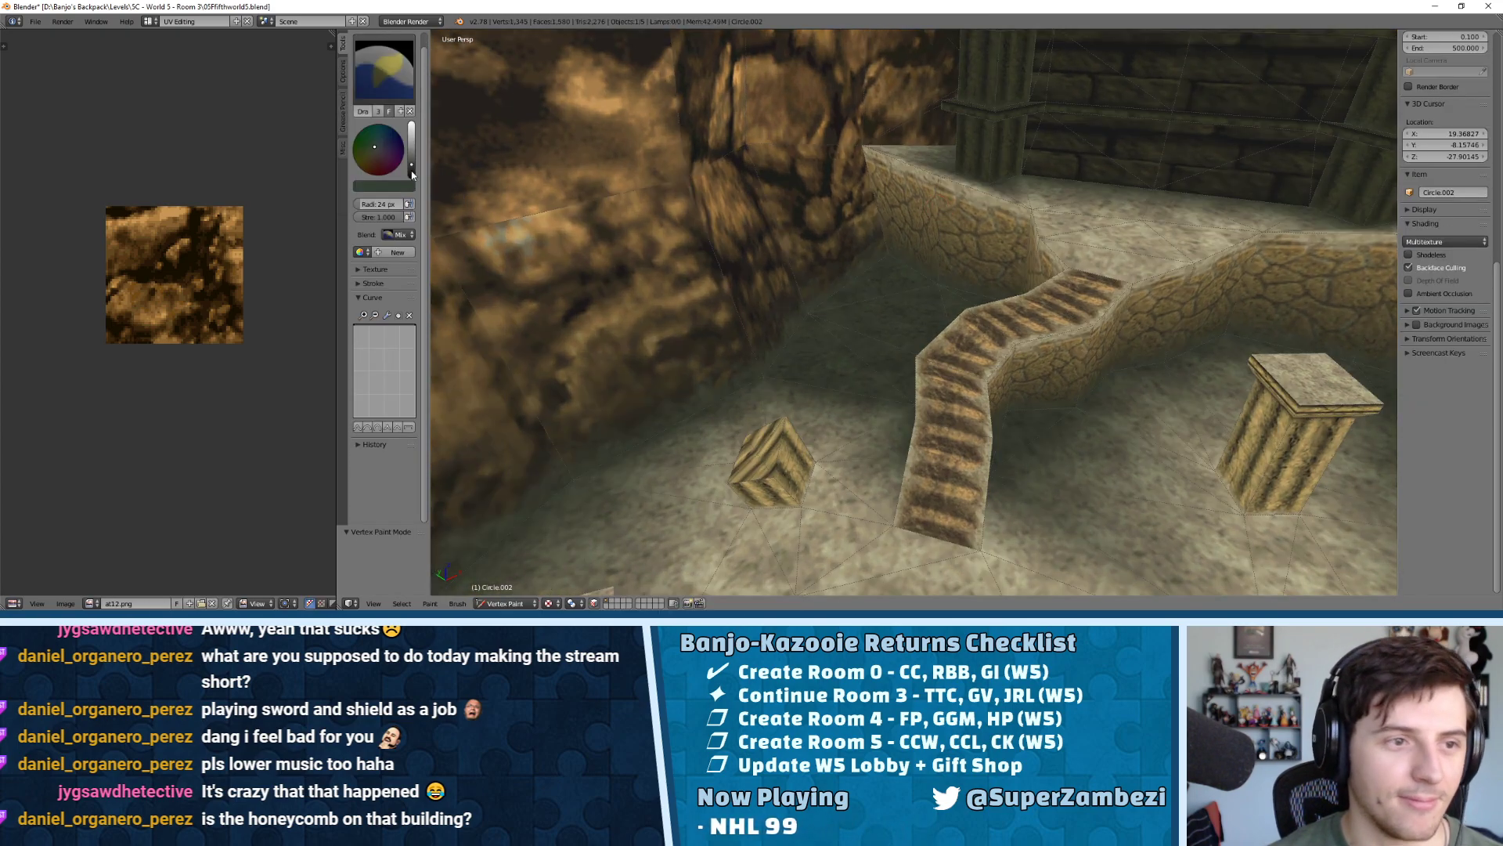
mouse_move(793, 193)
middle_down()
mouse_move(758, 191)
mouse_move(929, 247)
middle_up()
key(a)
click(932, 245)
drag(828, 249, 910, 252)
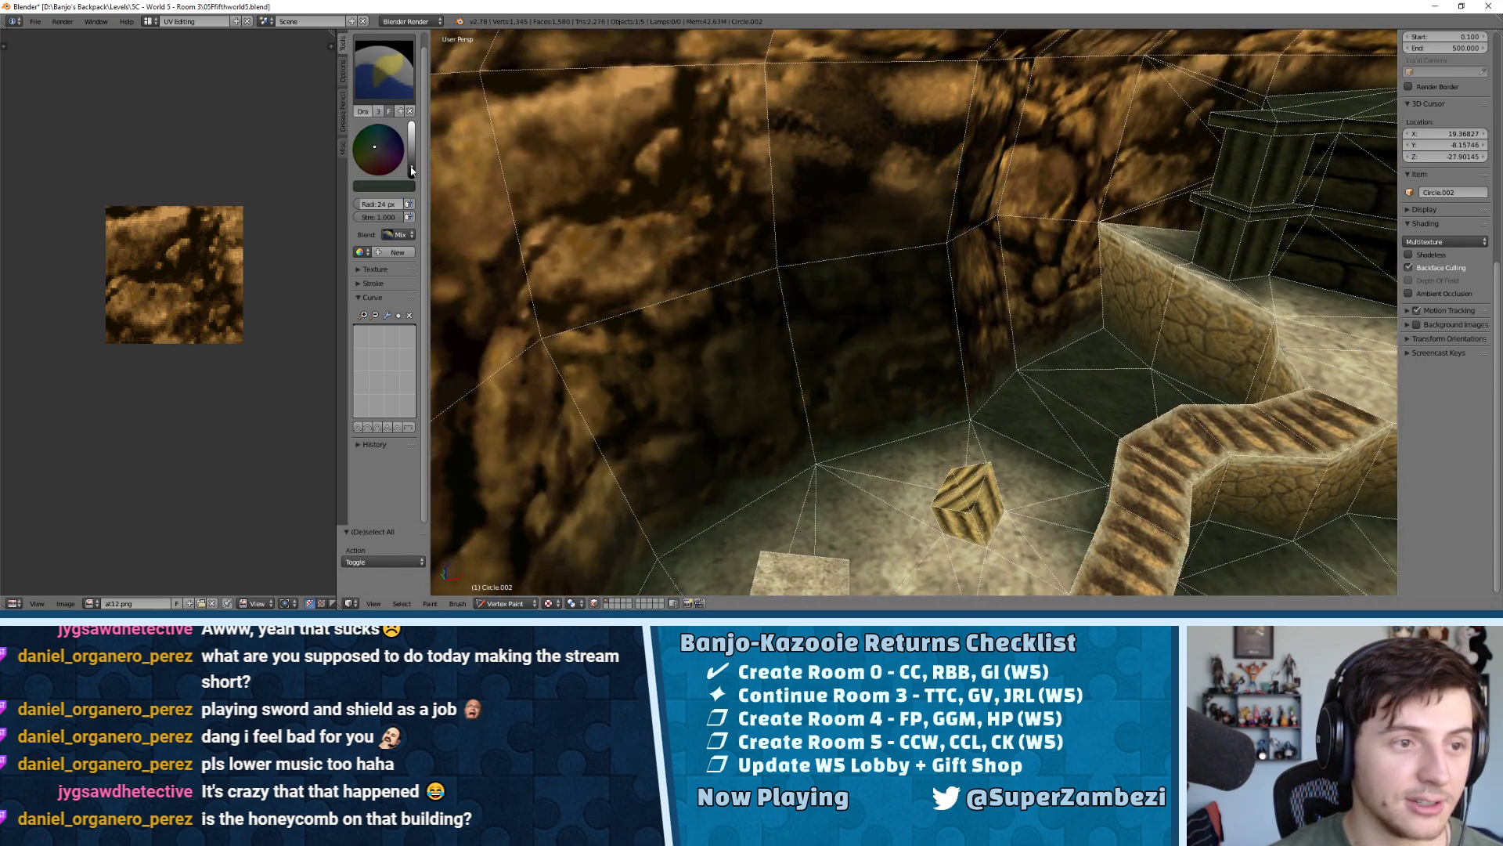
Paint the lower cave wall vertices around the rest of the cave and behind the temple with the darker green
middle_drag(1004, 236, 902, 218)
mouse_move(762, 205)
middle_down()
mouse_move(965, 212)
mouse_move(898, 313)
mouse_move(838, 289)
mouse_move(1198, 245)
mouse_move(860, 189)
mouse_move(673, 243)
mouse_move(990, 185)
mouse_move(1129, 205)
middle_up()
drag(1159, 211, 637, 214)
mouse_move(950, 185)
middle_down()
mouse_move(798, 182)
mouse_move(1172, 255)
middle_up()
scroll(1259, 246, up, 2)
drag(1260, 246, 847, 258)
middle_drag(656, 292, 554, 244)
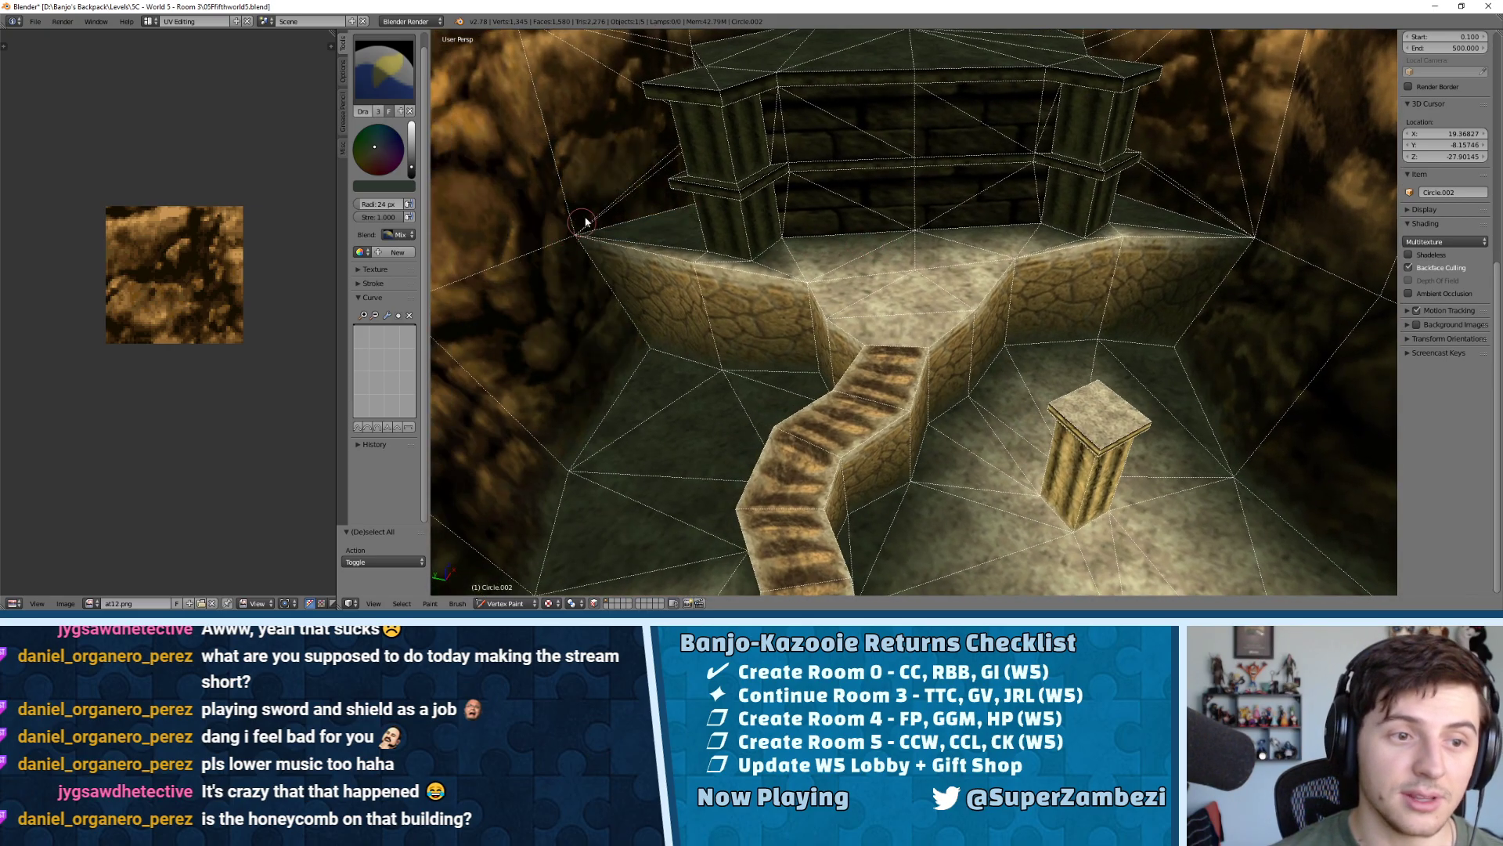
middle_drag(1263, 238, 668, 288)
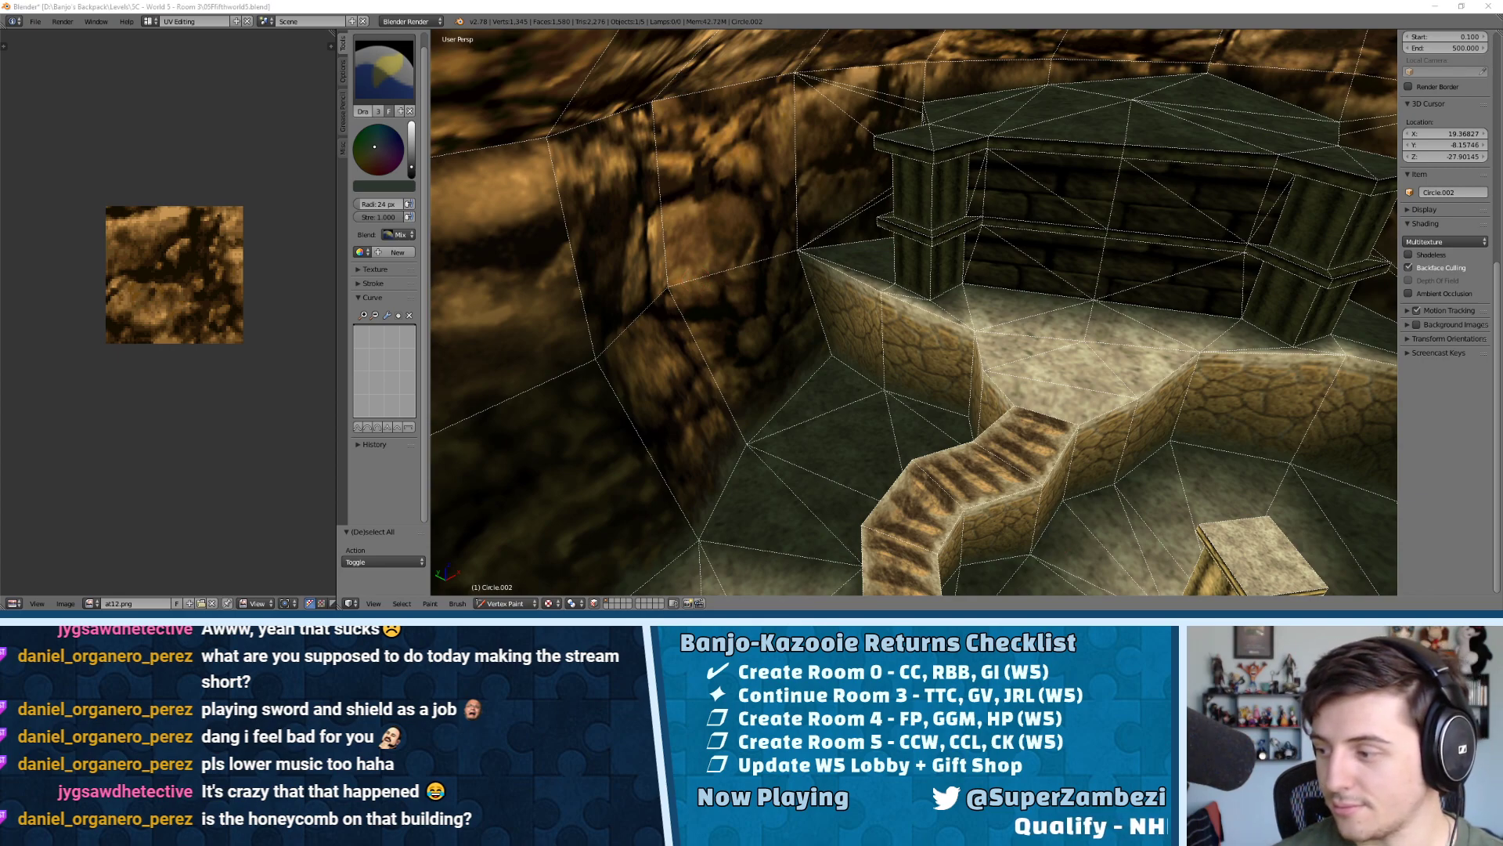
middle_drag(986, 258, 689, 270)
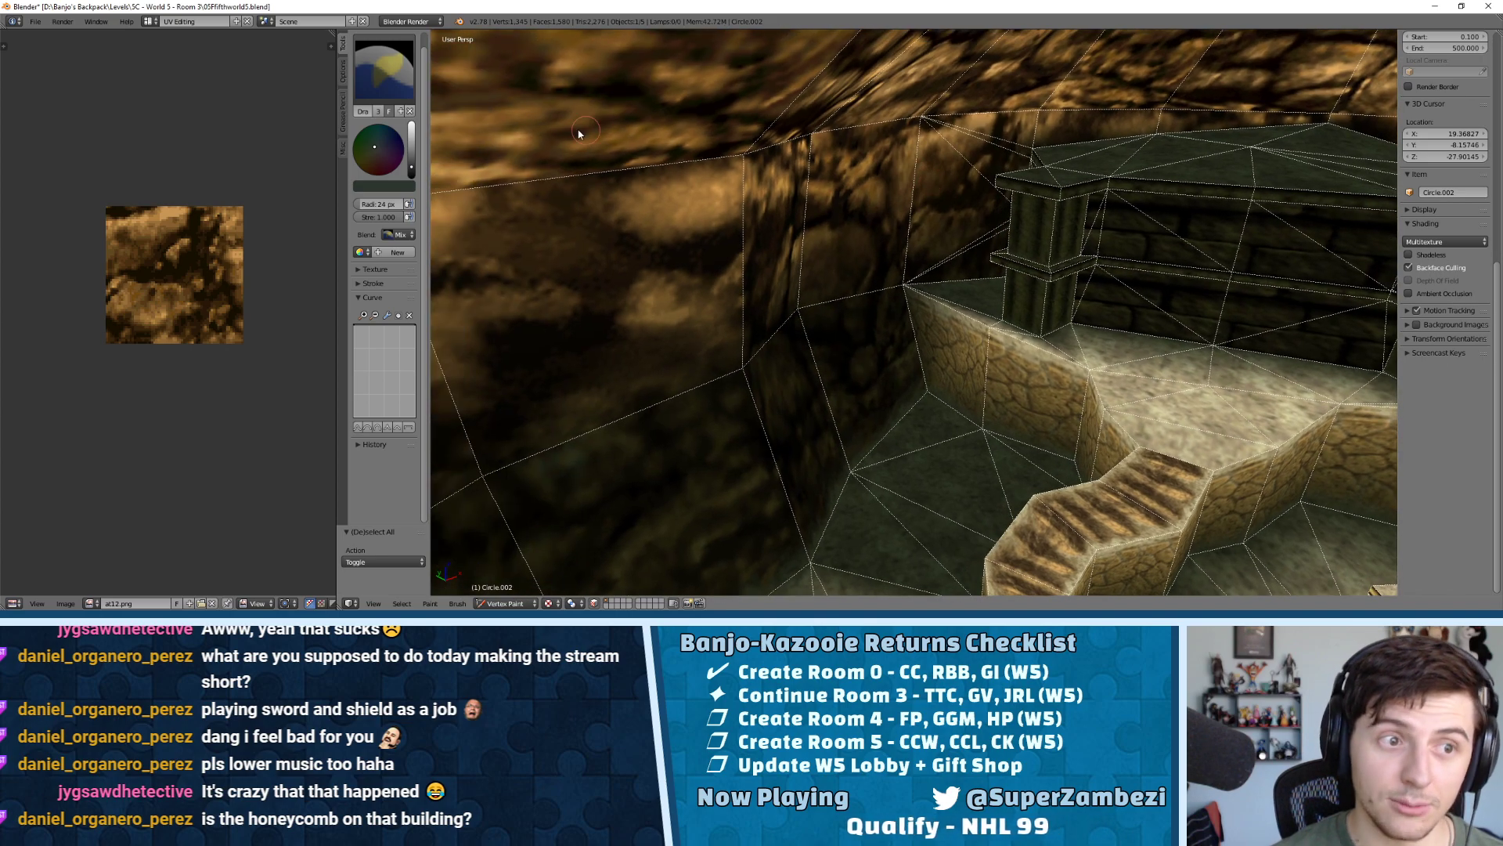
mouse_move(694, 177)
mouse_down()
mouse_move(781, 148)
mouse_move(1252, 94)
mouse_move(1333, 99)
mouse_move(1342, 116)
mouse_move(924, 127)
mouse_move(738, 151)
mouse_up()
key(ctrl+z)
Paint the next ring of cave wall vertices, at about the temple's roof height, with a lighter grey-green
mouse_move(738, 151)
middle_down()
mouse_move(924, 133)
mouse_move(994, 149)
mouse_move(1062, 275)
mouse_move(1108, 272)
middle_up()
drag(1214, 289, 513, 294)
mouse_move(885, 290)
middle_down()
mouse_move(828, 272)
mouse_move(928, 197)
middle_up()
drag(1265, 179, 660, 199)
mouse_move(659, 199)
middle_down()
mouse_move(700, 218)
mouse_move(866, 221)
middle_up()
mouse_move(866, 222)
mouse_down()
mouse_move(637, 208)
mouse_move(659, 206)
mouse_up()
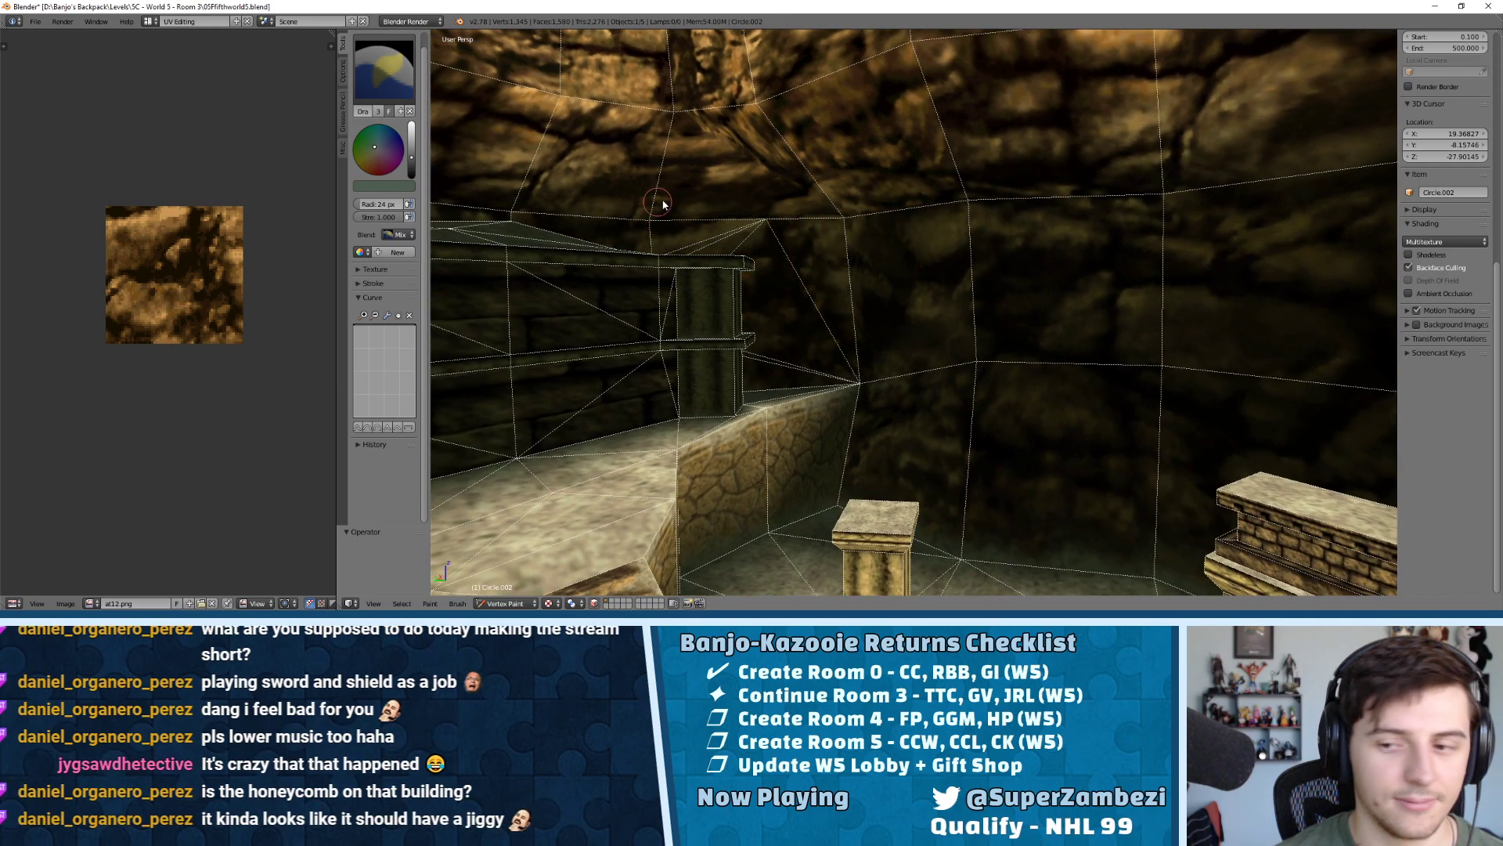
mouse_move(768, 223)
middle_down()
mouse_move(774, 208)
mouse_move(744, 210)
mouse_move(829, 225)
mouse_move(922, 211)
mouse_move(825, 234)
middle_up()
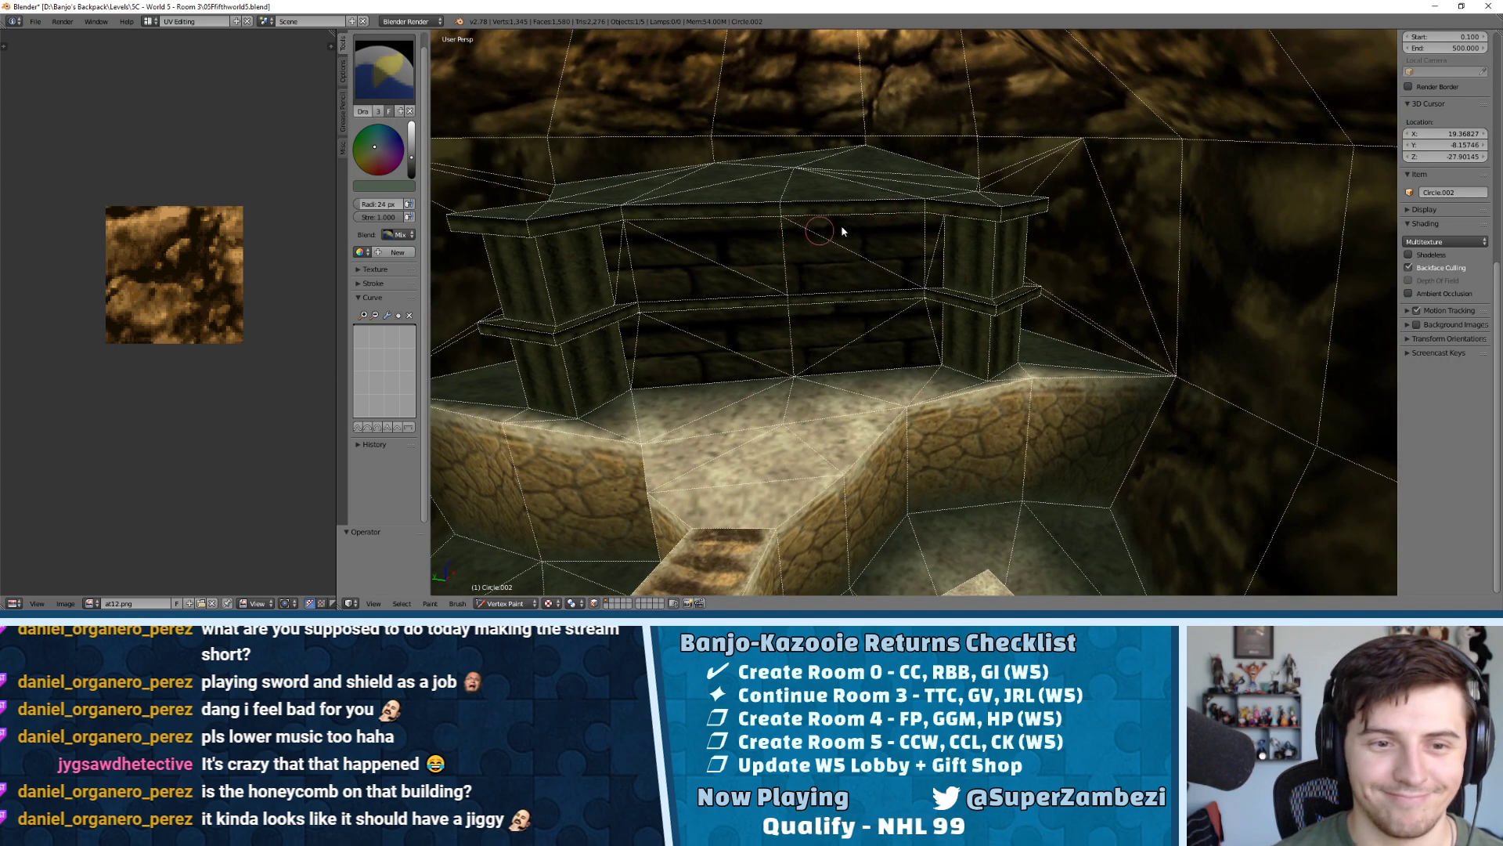
scroll(824, 234, down, 10)
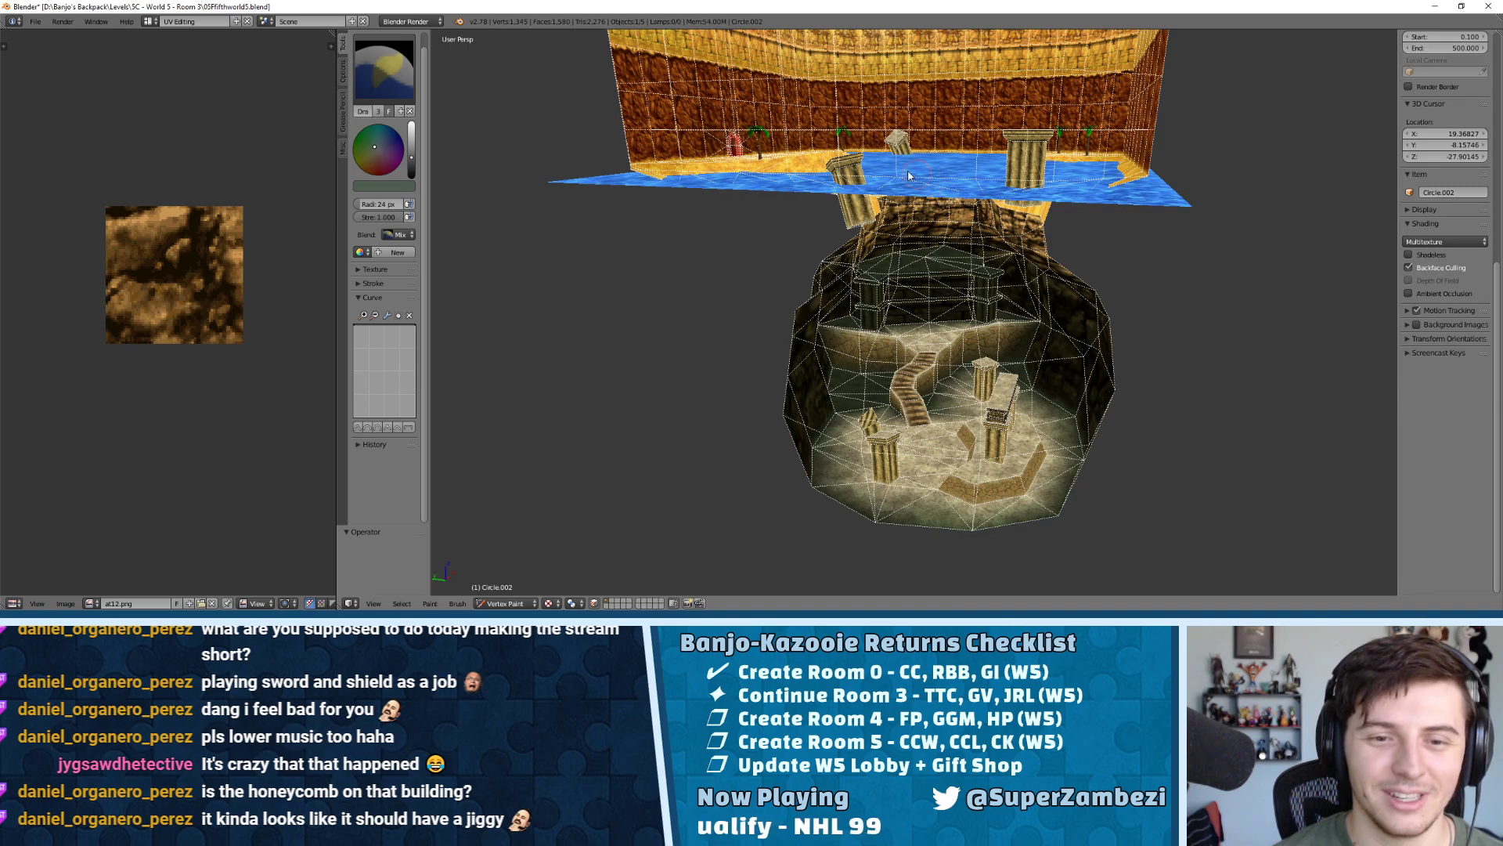
scroll(897, 162, up, 10)
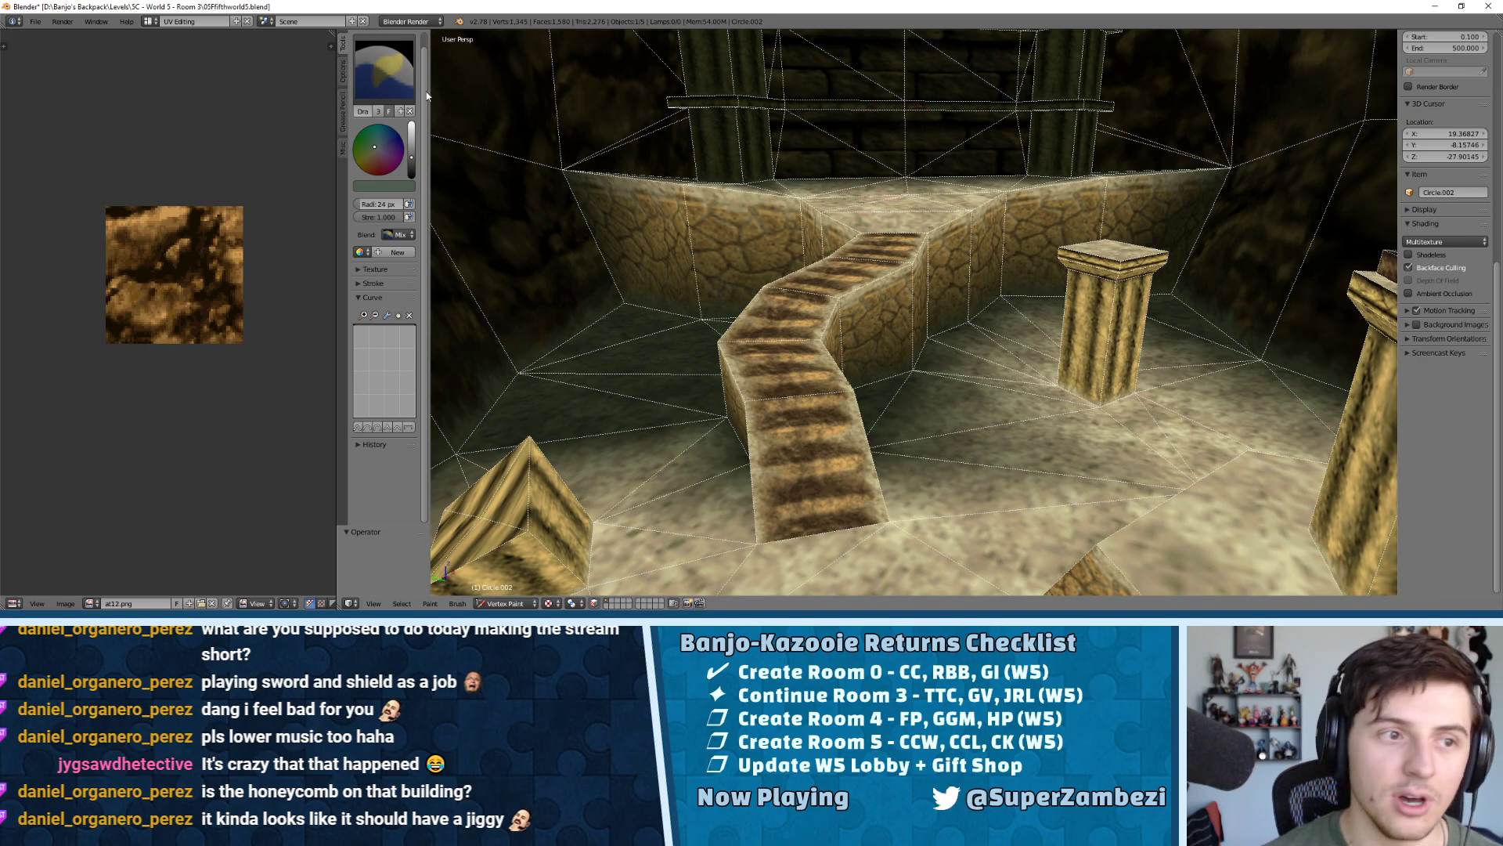
shift+middle_drag(902, 91, 890, 387)
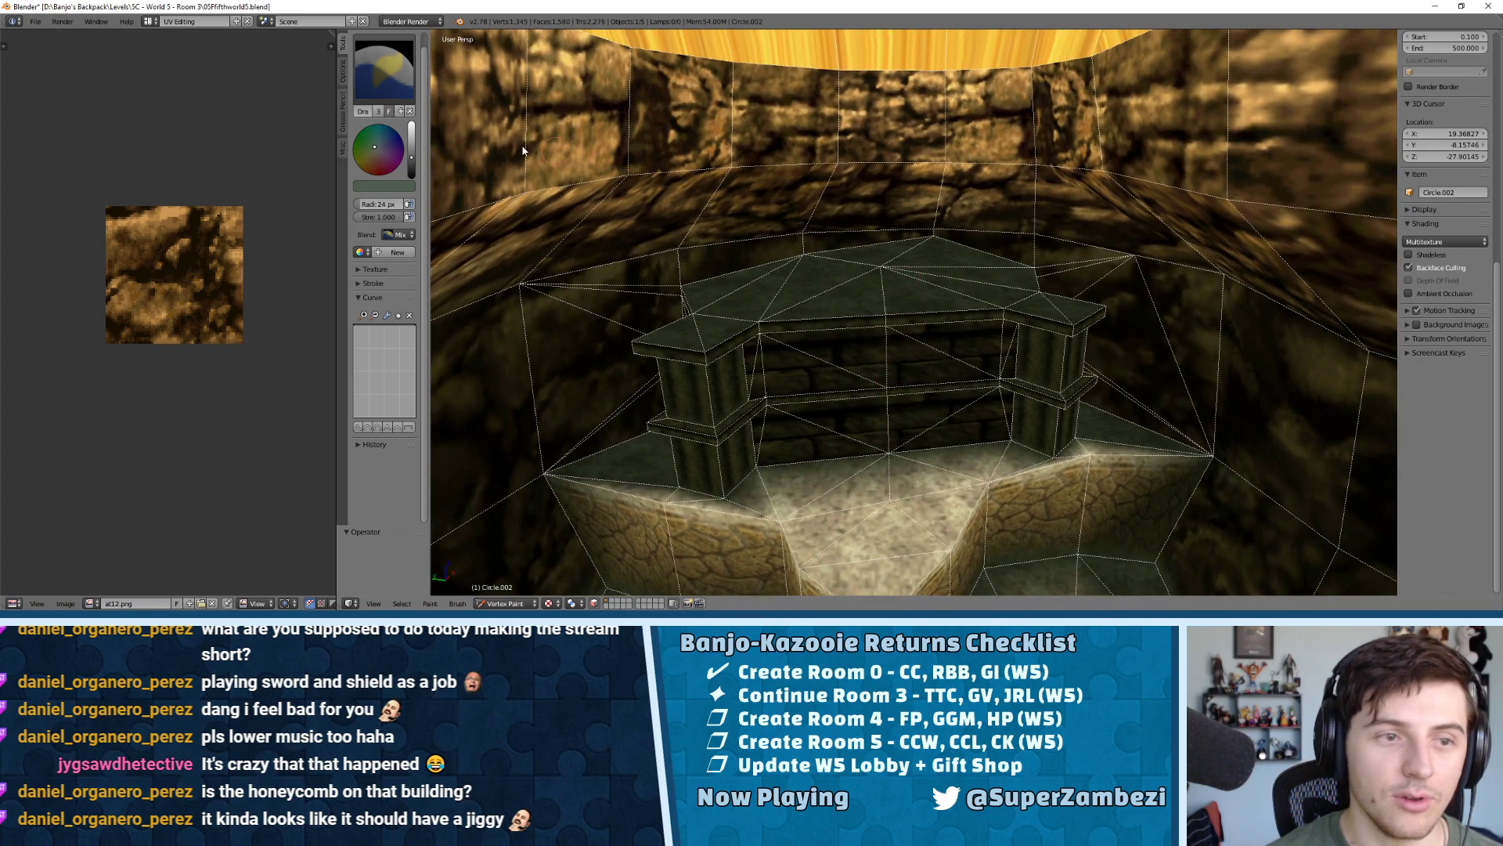
Paint the upper cave wall vertices below the sand rim with the grey-green, working around the whole cave
mouse_move(531, 194)
mouse_down()
mouse_move(782, 165)
mouse_move(1018, 160)
mouse_move(979, 169)
mouse_up()
mouse_move(979, 170)
middle_down()
mouse_move(836, 174)
mouse_move(1044, 104)
mouse_move(1136, 235)
mouse_move(926, 227)
mouse_move(984, 242)
mouse_move(965, 199)
mouse_move(1060, 128)
middle_up()
drag(1060, 127, 846, 151)
middle_drag(566, 126, 1065, 184)
drag(1065, 184, 677, 163)
middle_drag(991, 159, 1104, 159)
mouse_move(834, 153)
mouse_down()
mouse_move(865, 151)
mouse_move(724, 144)
mouse_up()
mouse_move(724, 144)
middle_down()
mouse_move(865, 135)
mouse_move(641, 134)
mouse_move(809, 141)
middle_up()
drag(809, 141, 728, 148)
mouse_move(729, 148)
middle_down()
mouse_move(1017, 143)
mouse_move(792, 390)
middle_up()
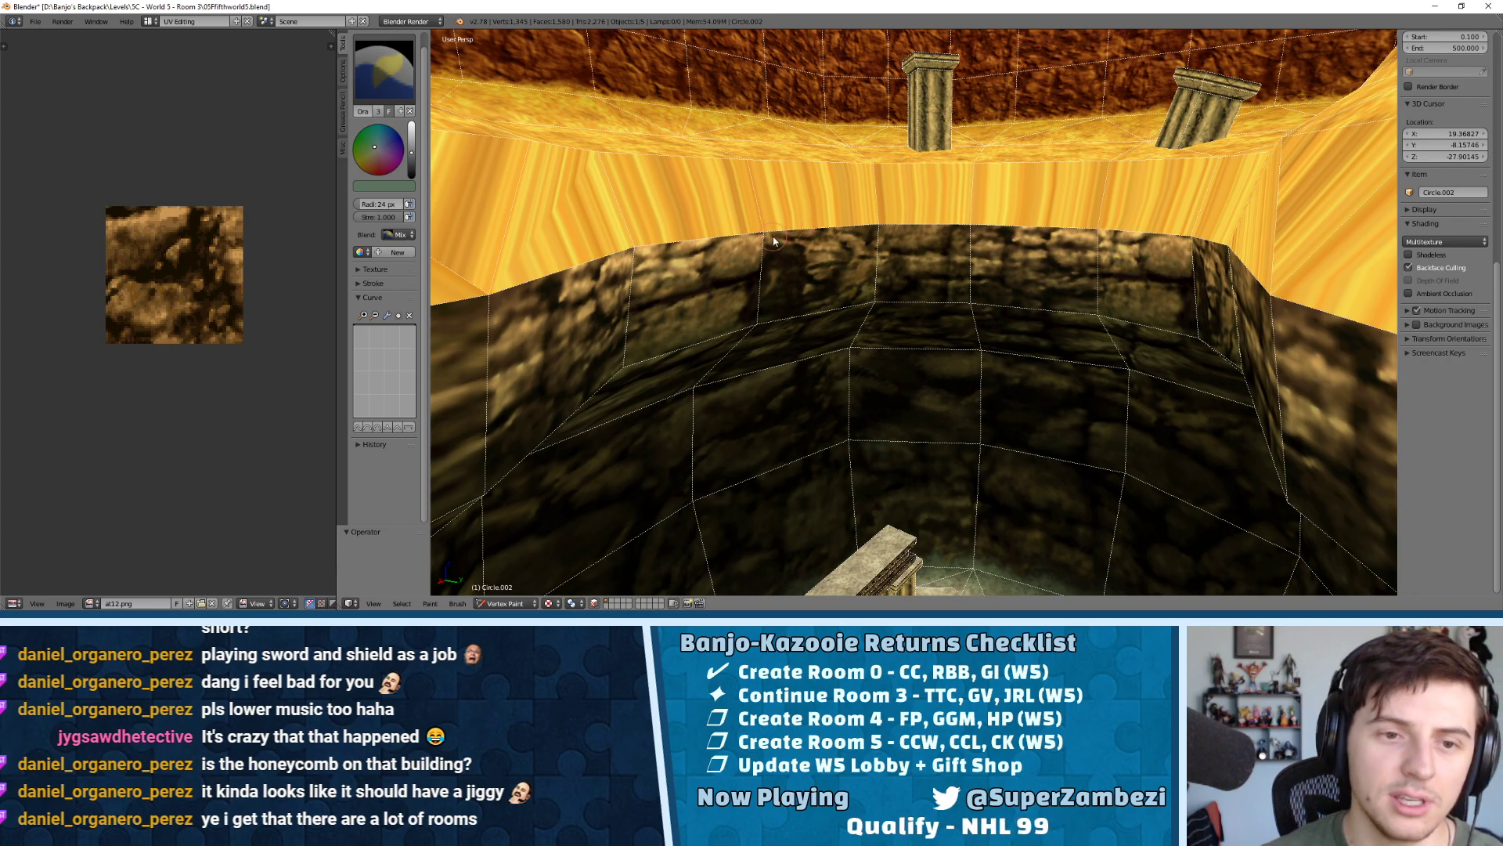
Examine the painted fade on the cave's upper walls from several sides of the opening
middle_drag(793, 239, 630, 302)
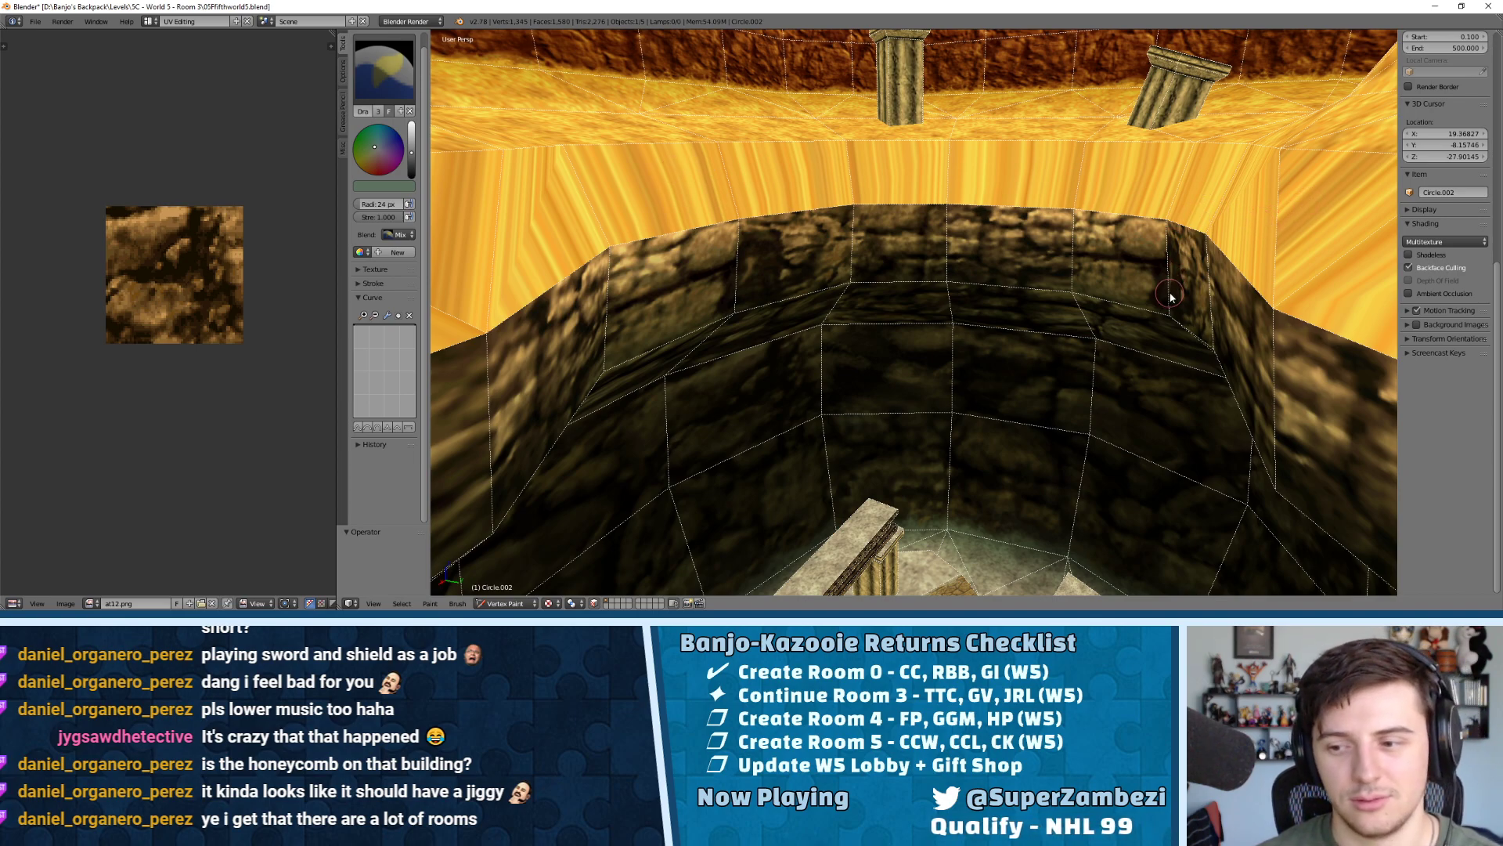
mouse_move(838, 363)
middle_down()
mouse_move(936, 163)
mouse_move(819, 190)
mouse_move(1167, 353)
mouse_move(1033, 299)
mouse_move(1093, 332)
middle_up()
scroll(916, 336, down, 5)
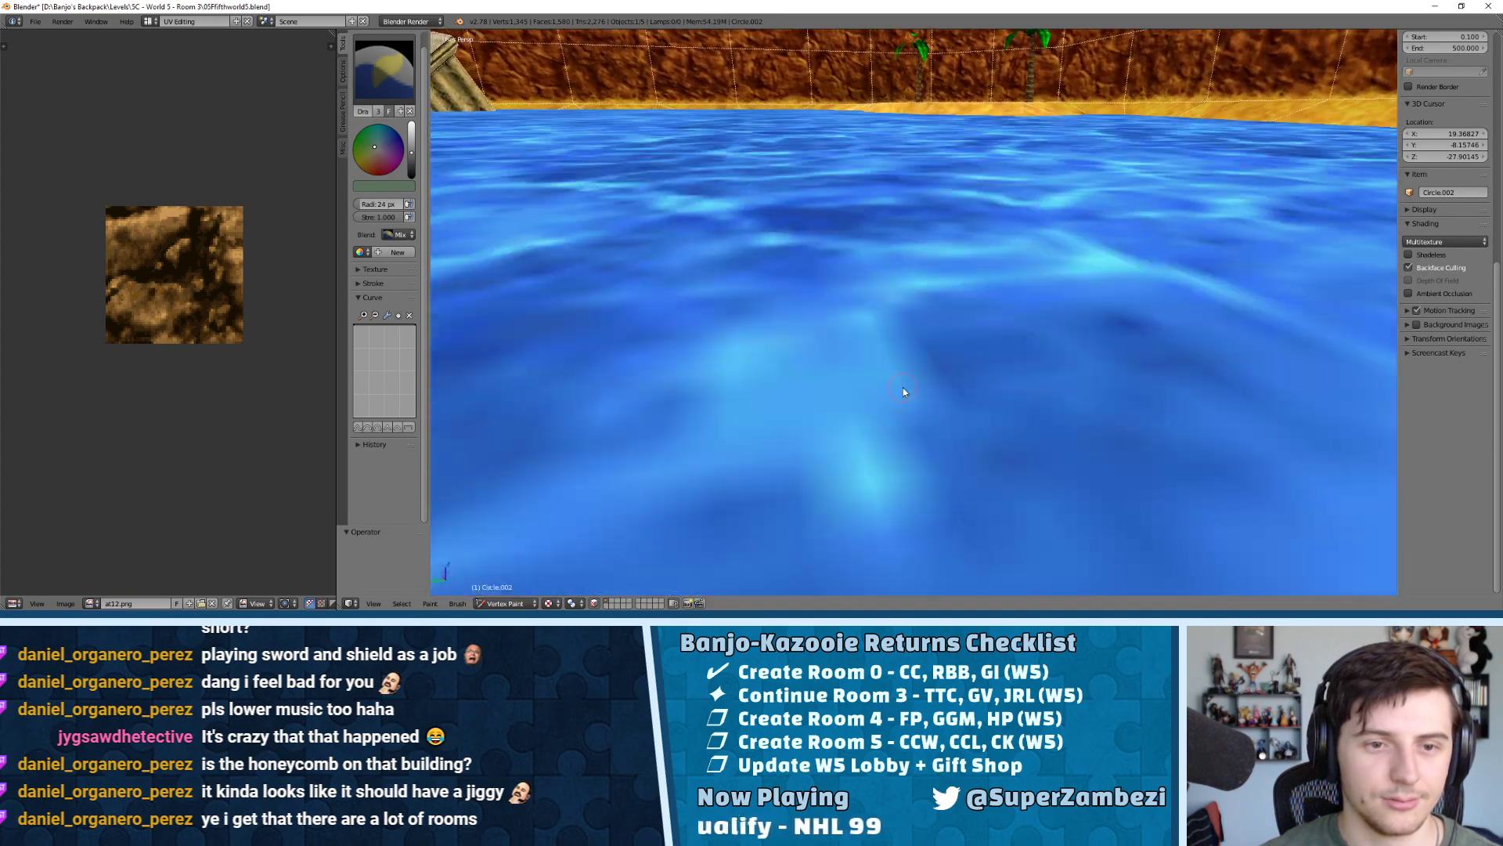
middle_drag(904, 372, 871, 272)
middle_drag(1167, 267, 1082, 430)
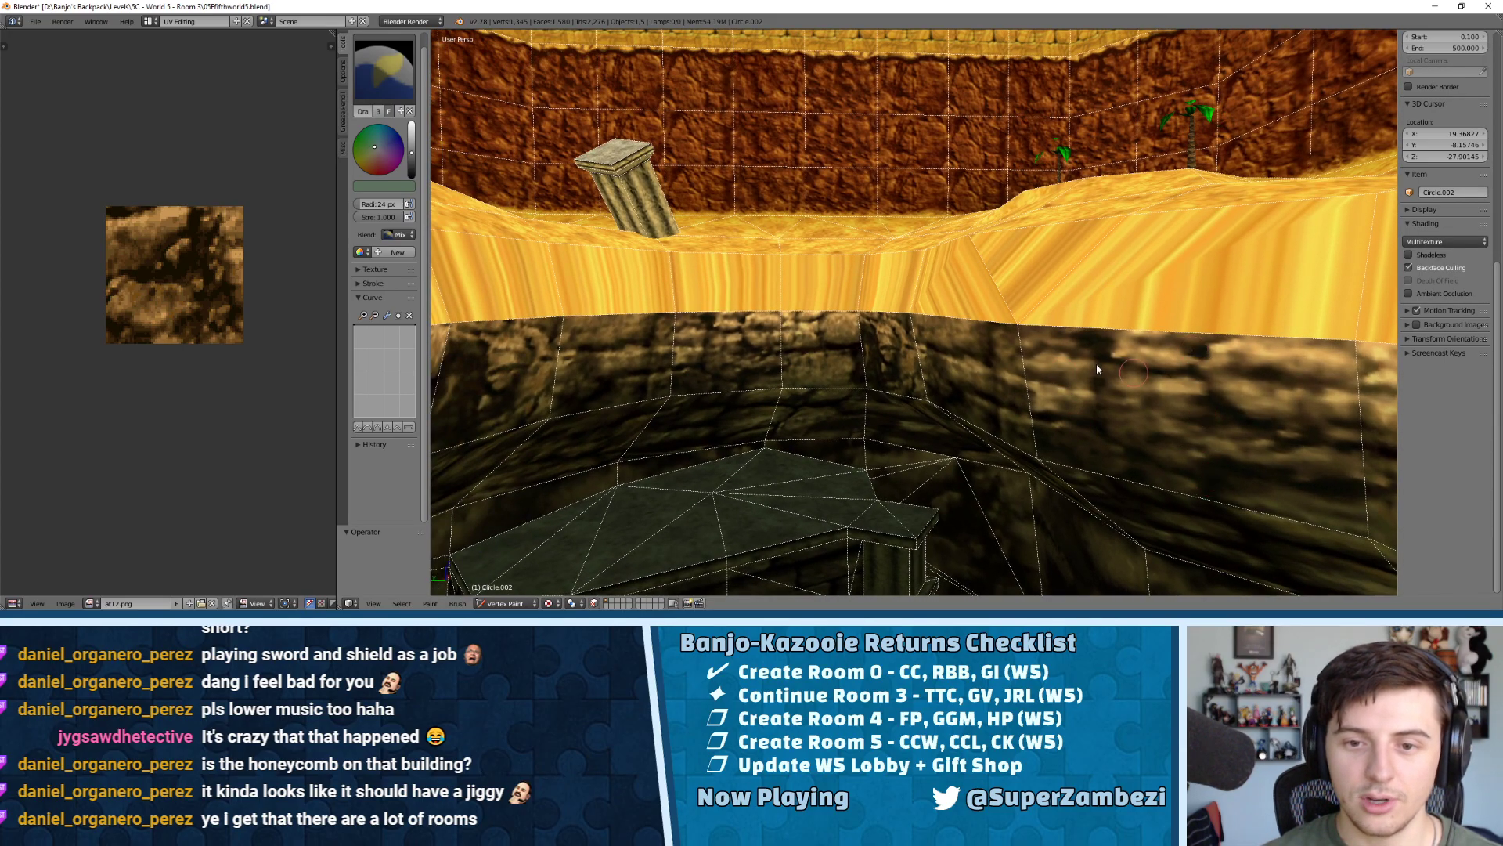
middle_drag(1273, 352, 1118, 362)
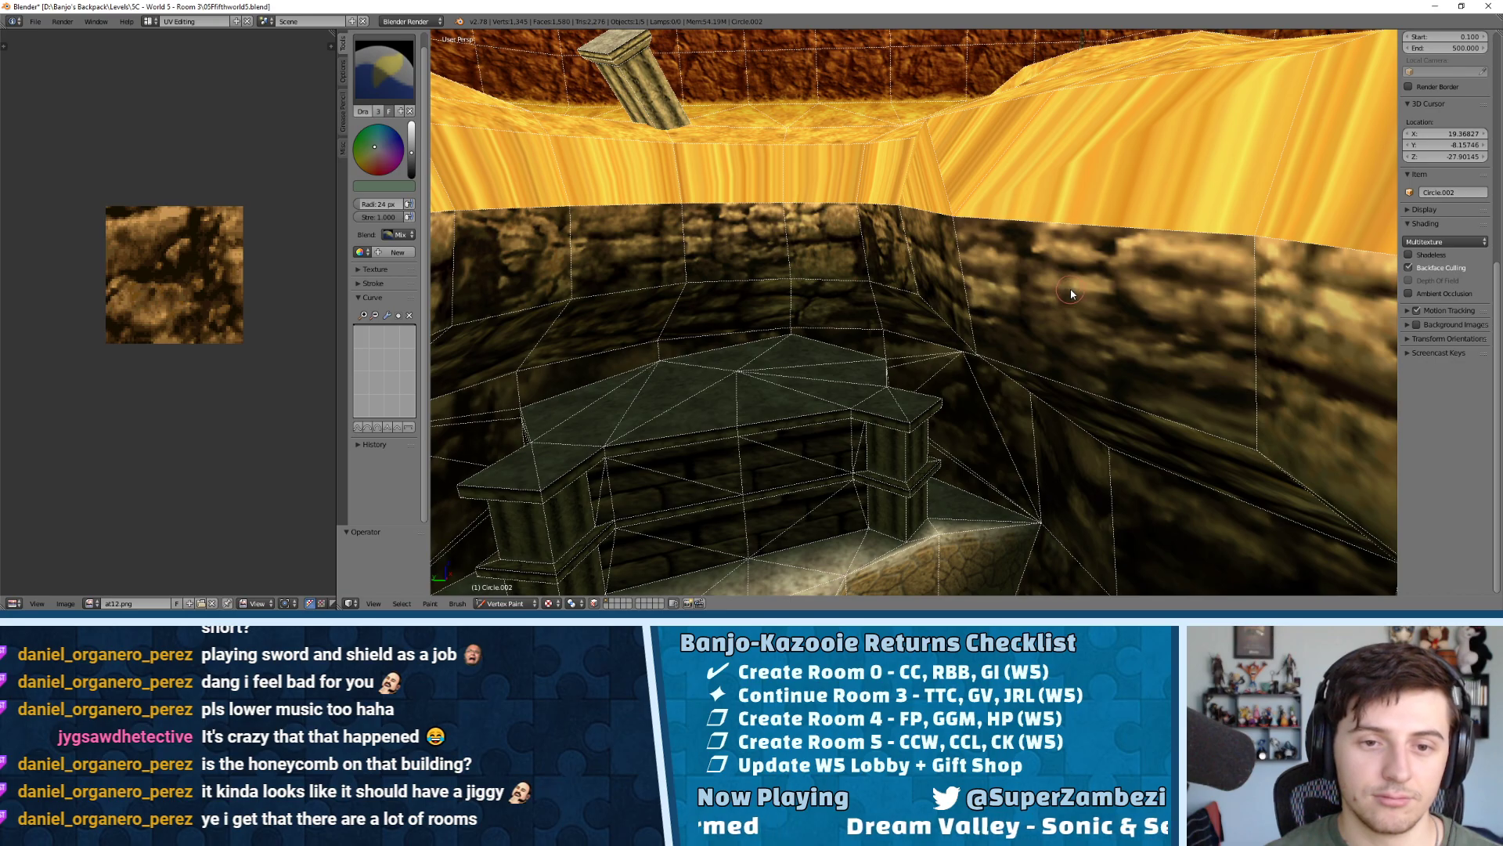
middle_drag(1071, 291, 956, 253)
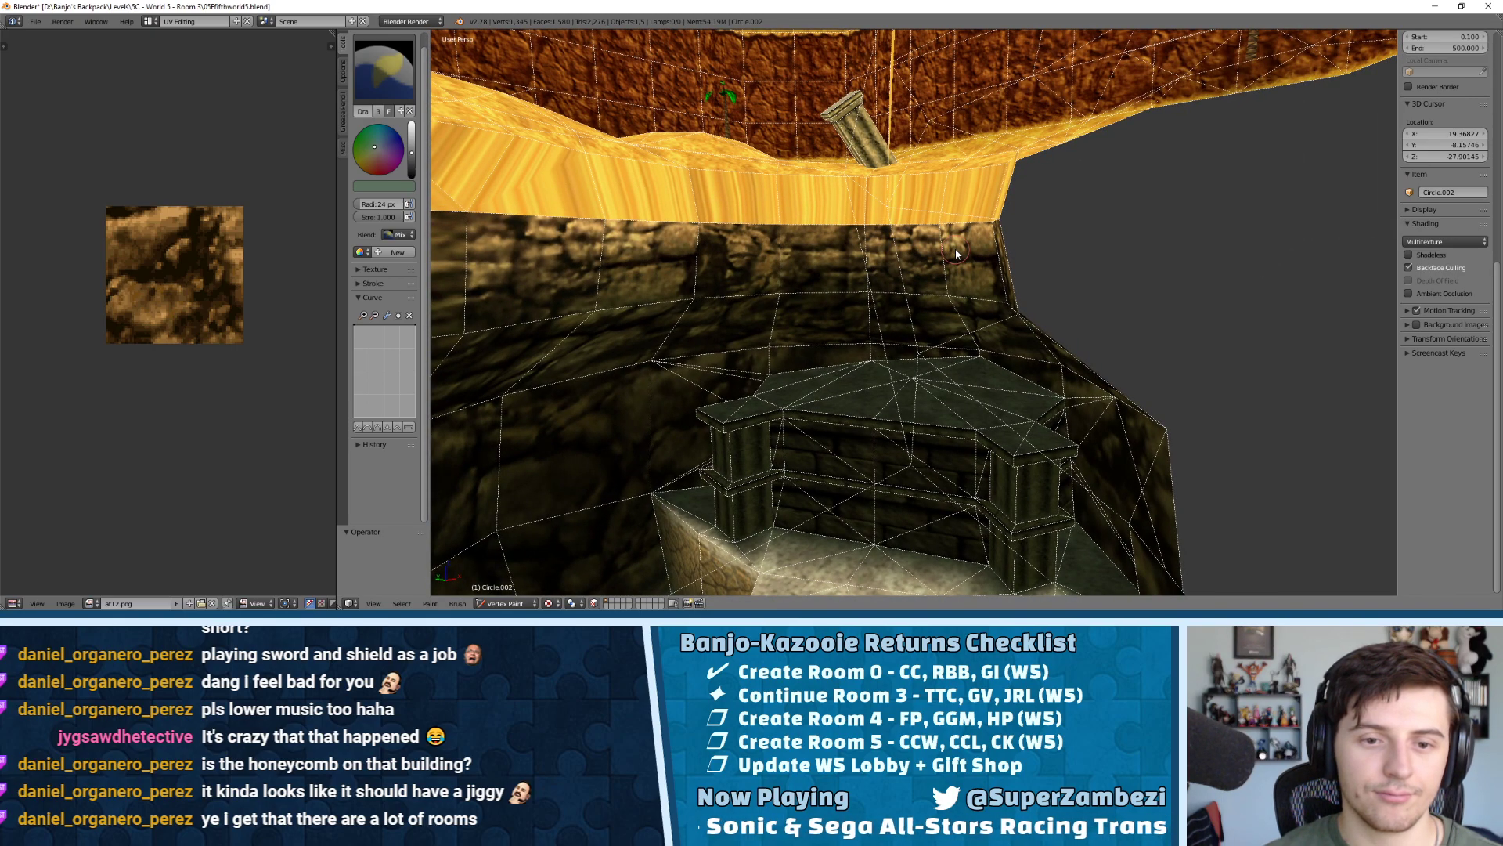
Return to Object Mode and hide the blue water surface object covering the sand room
key(Tab)
middle_drag(859, 352, 988, 313)
right_click(1016, 353)
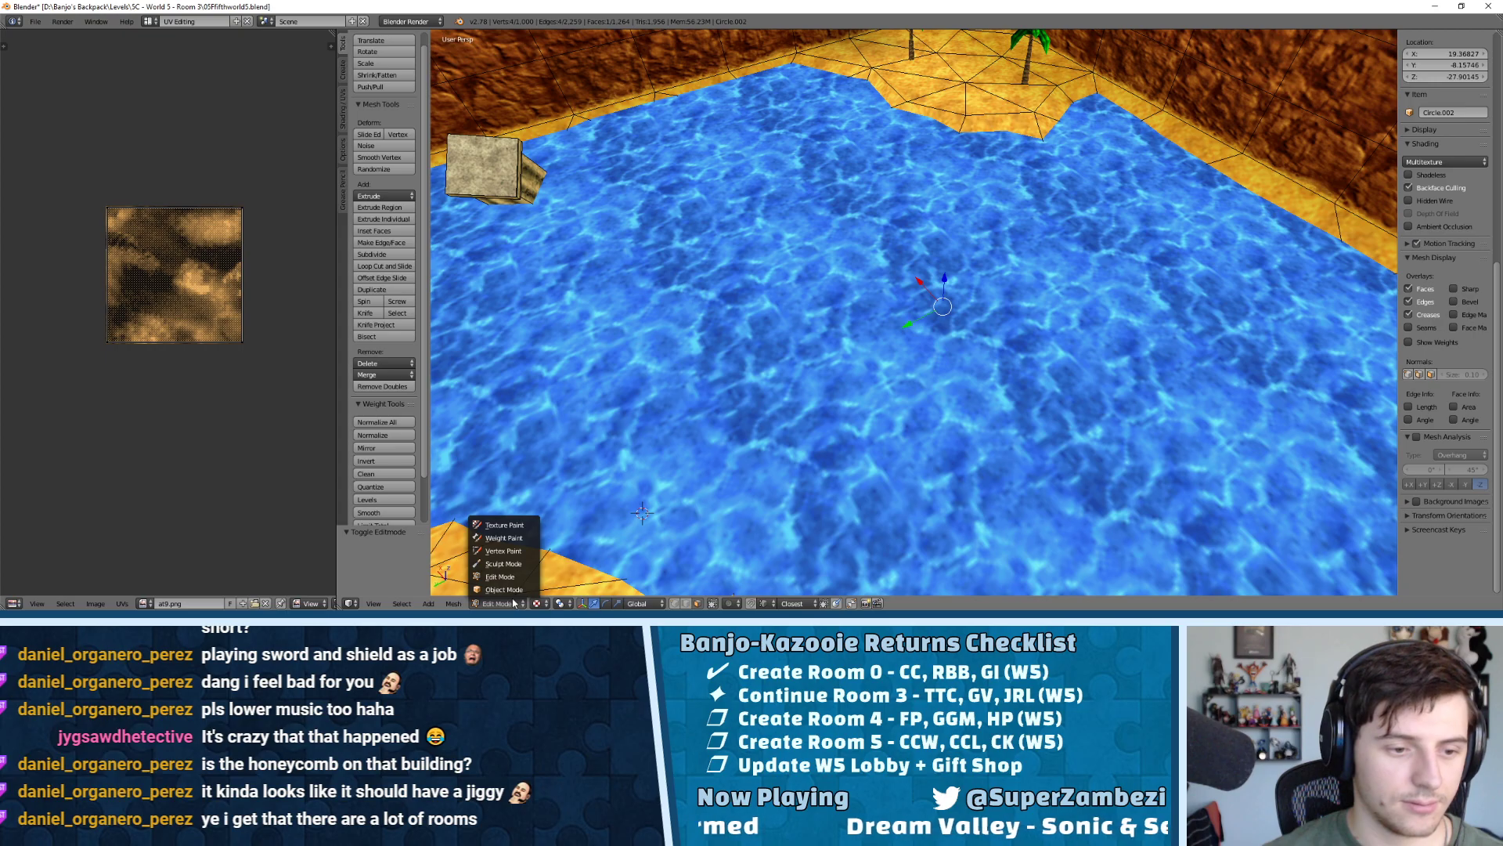
click(504, 590)
key(h)
Examine the whole room and the painted cave from above, from inside and around the sand rim
middle_drag(871, 390, 1143, 294)
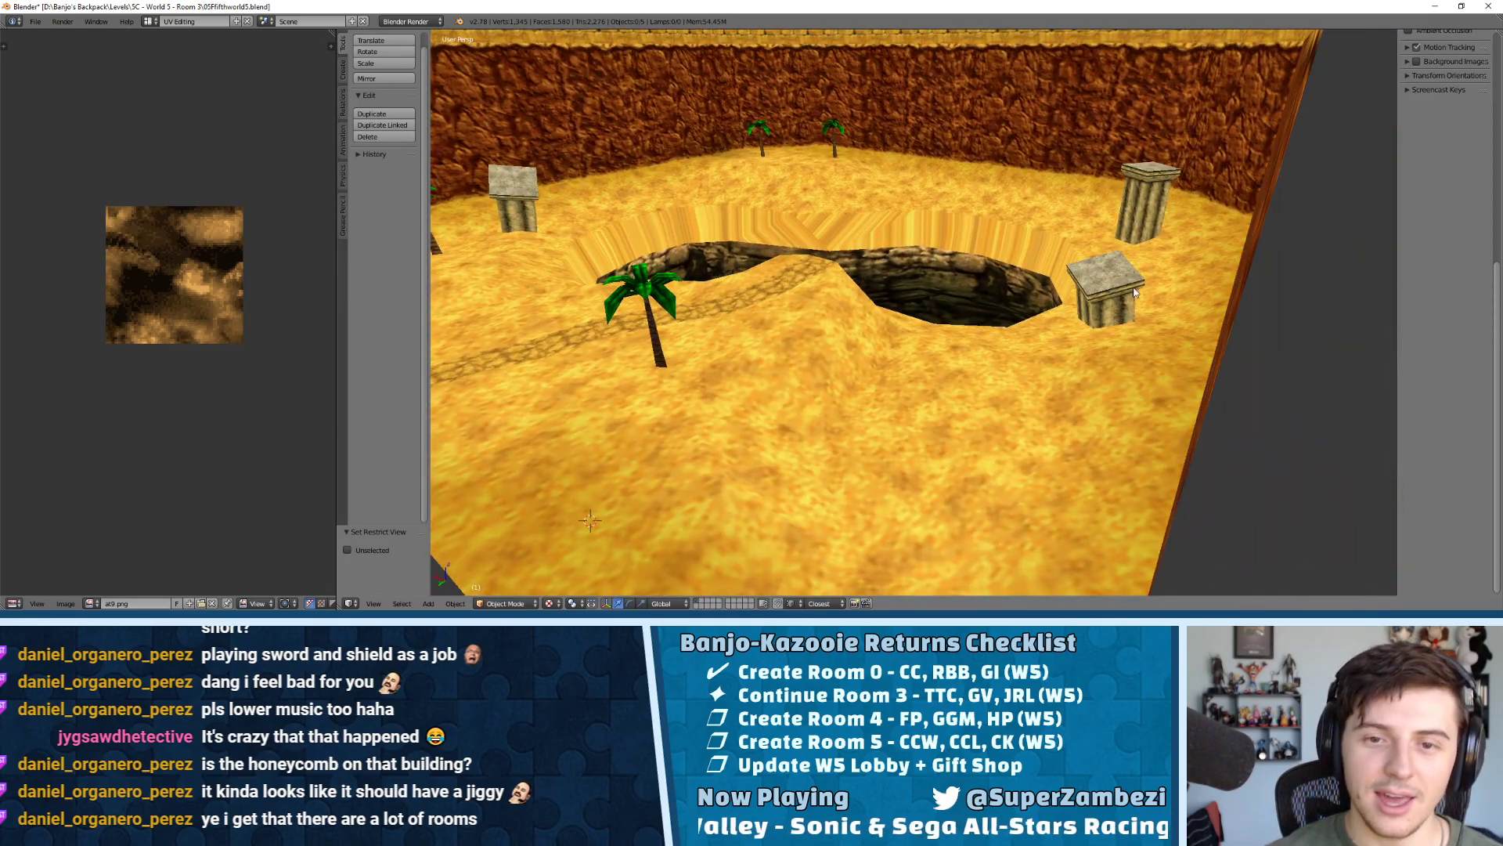
middle_drag(984, 267, 1039, 362)
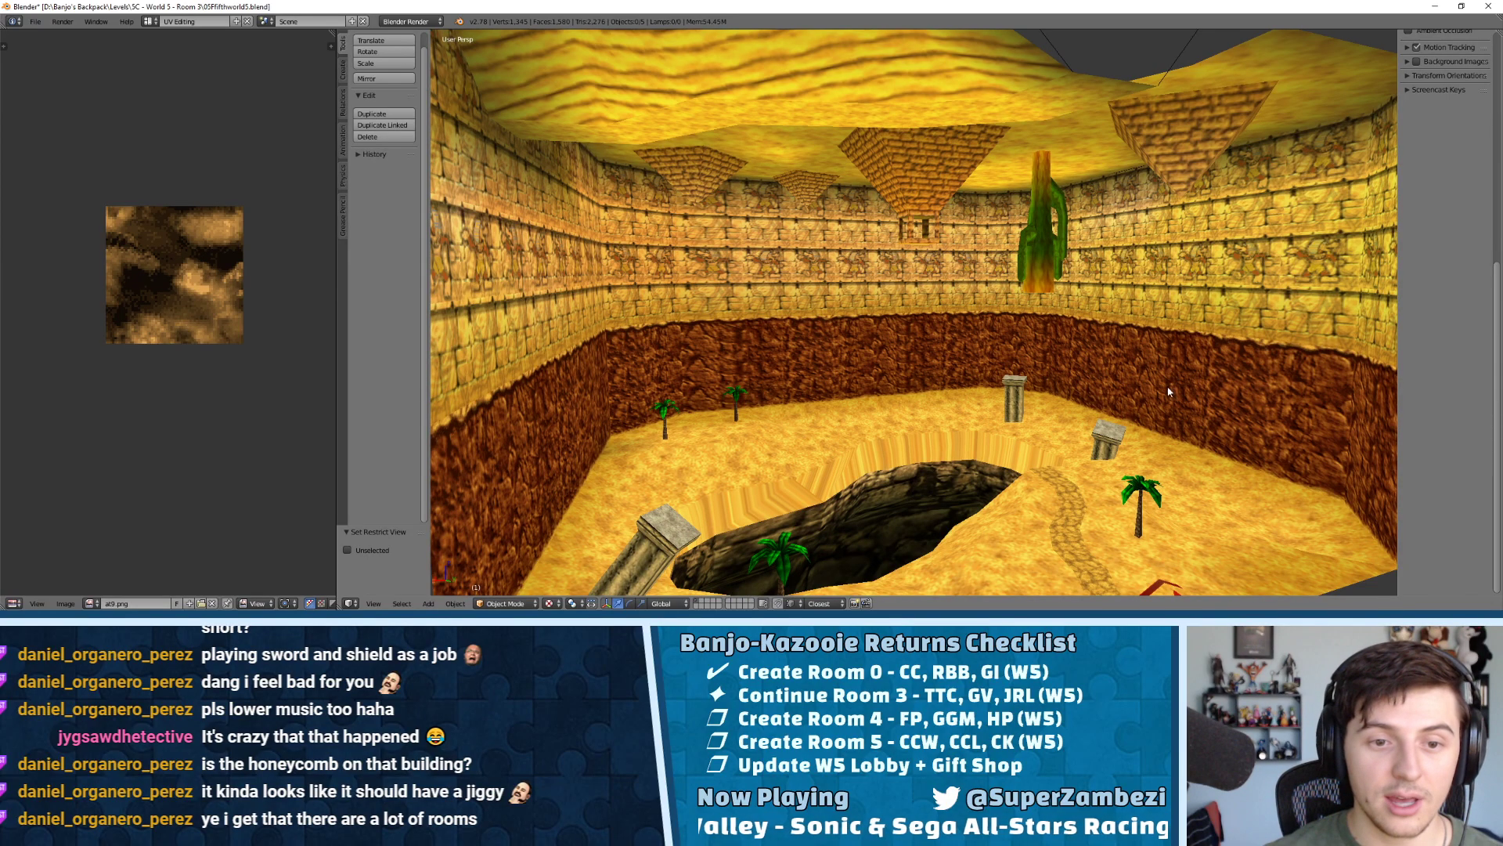
mouse_move(921, 237)
middle_down()
mouse_move(905, 238)
mouse_move(900, 180)
mouse_move(899, 235)
mouse_move(937, 225)
middle_up()
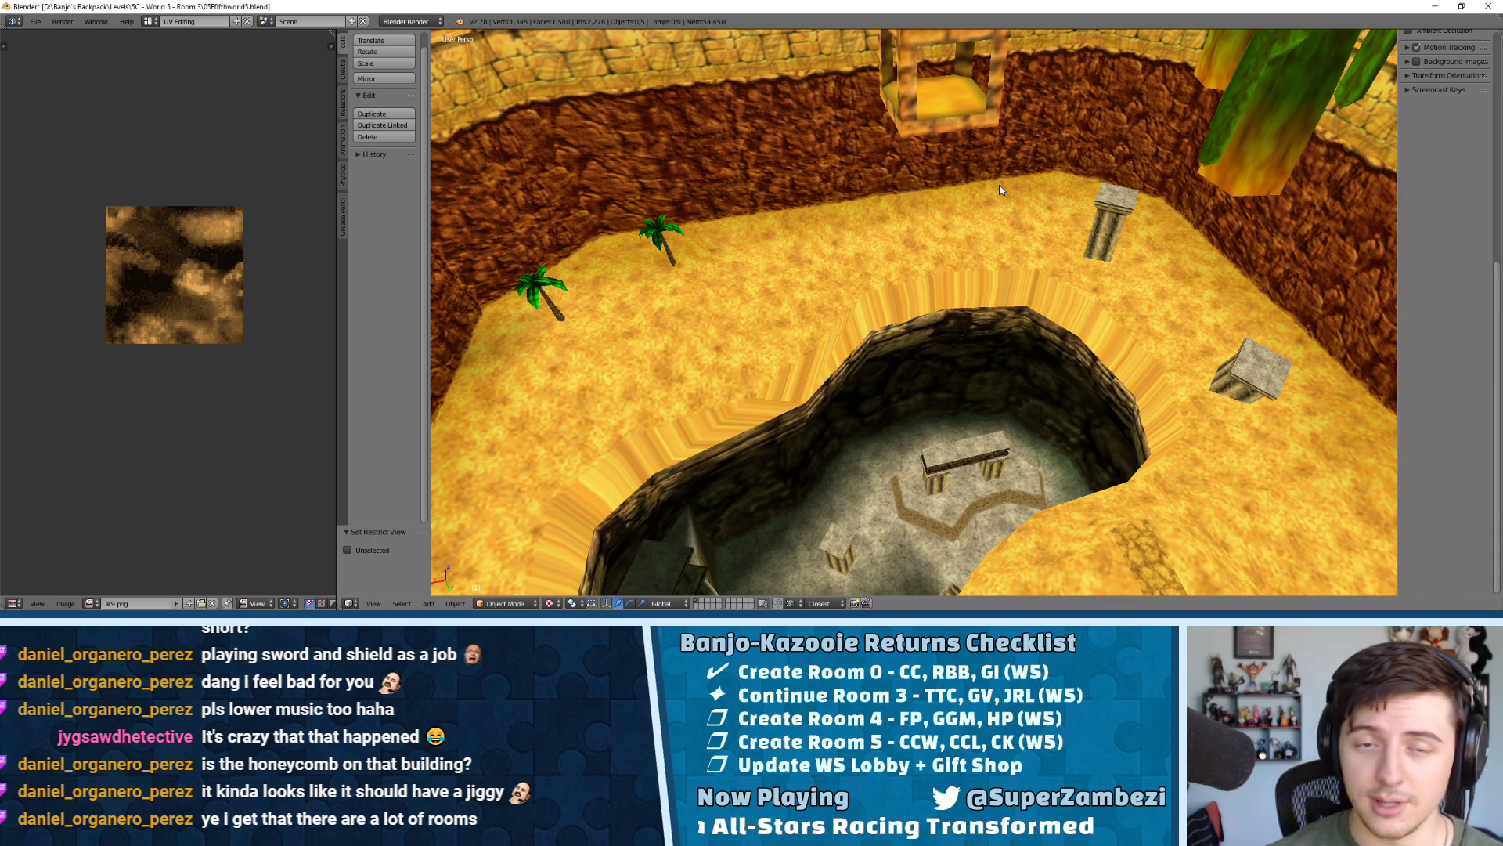
middle_drag(984, 133, 985, 47)
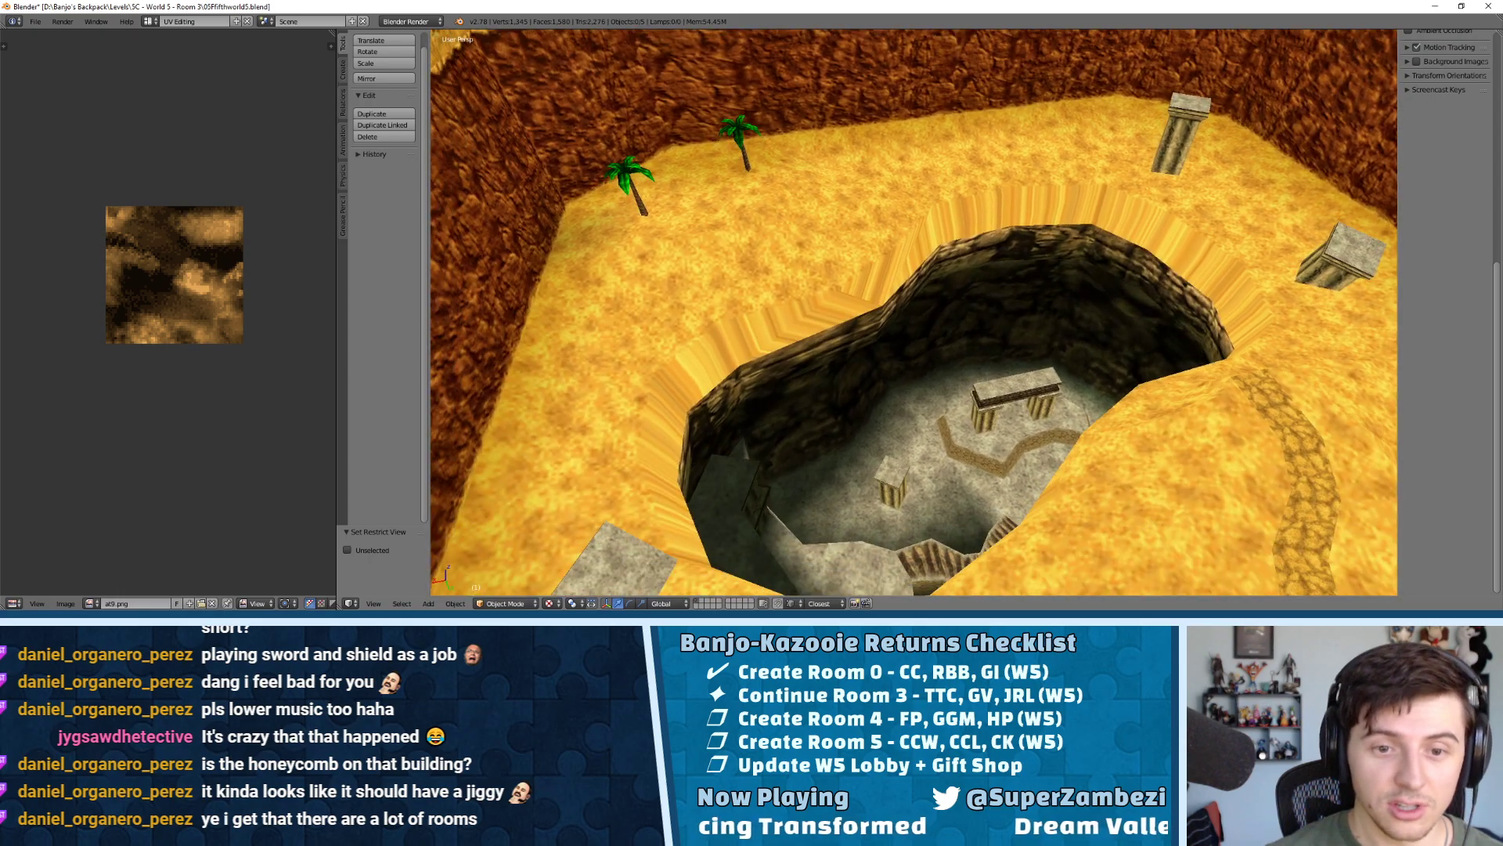
middle_drag(927, 423, 931, 345)
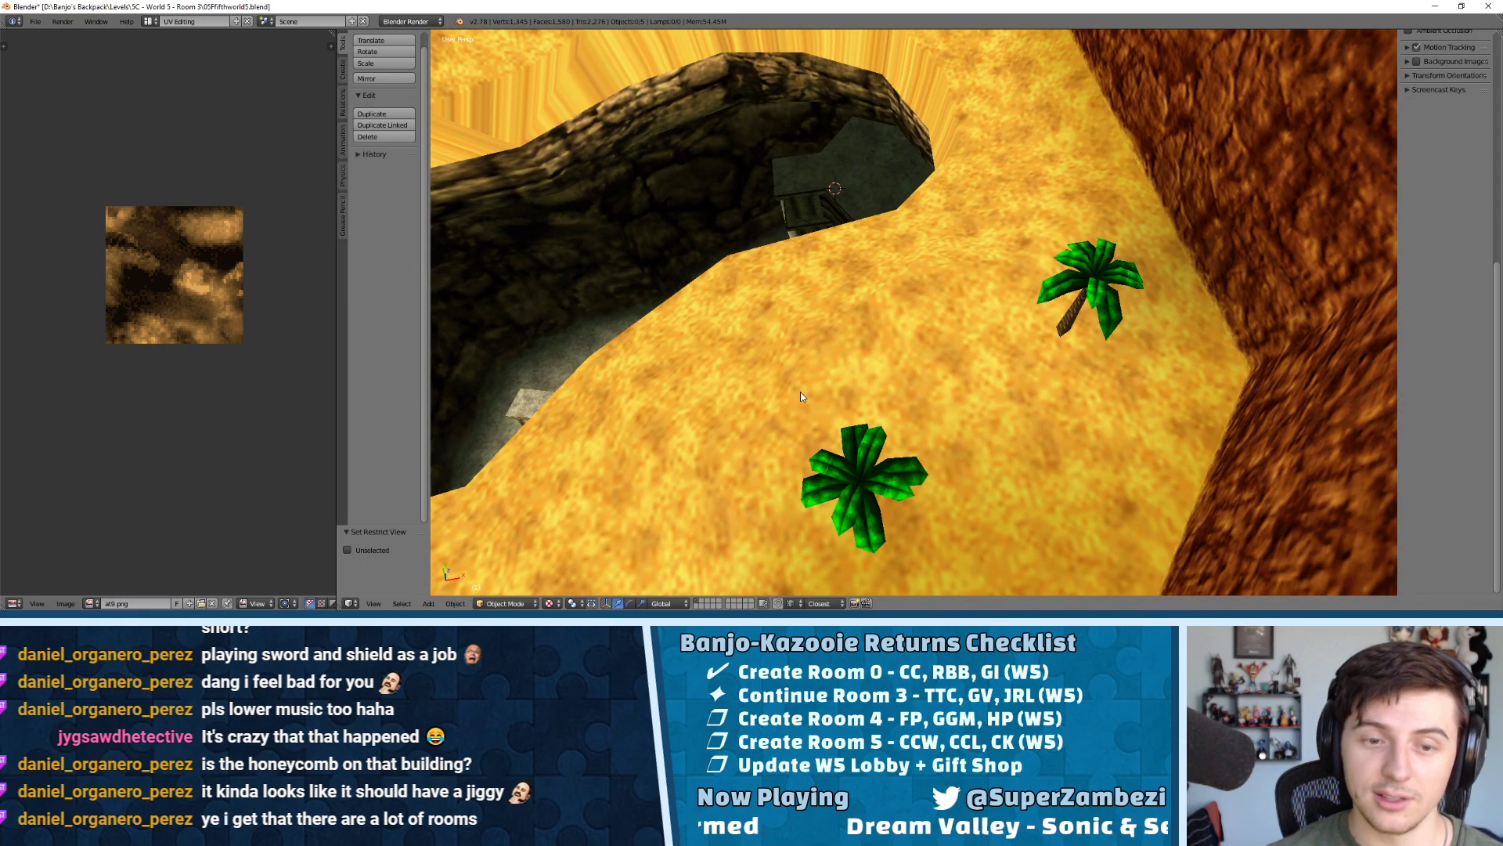
middle_drag(802, 395, 1304, 421)
middle_drag(1007, 401, 962, 312)
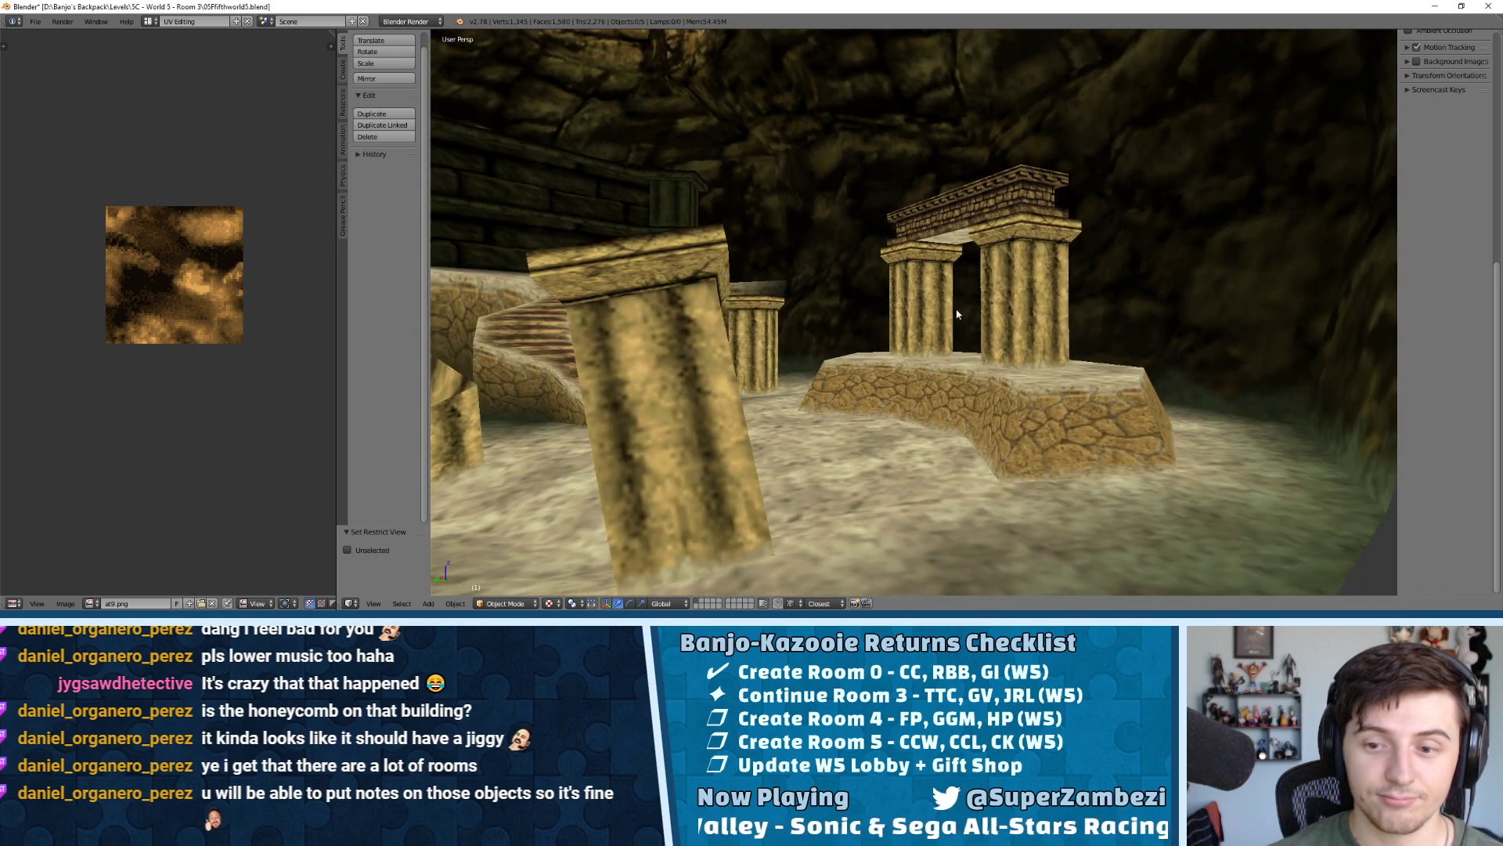
middle_drag(858, 241, 634, 311)
scroll(1098, 335, down, 6)
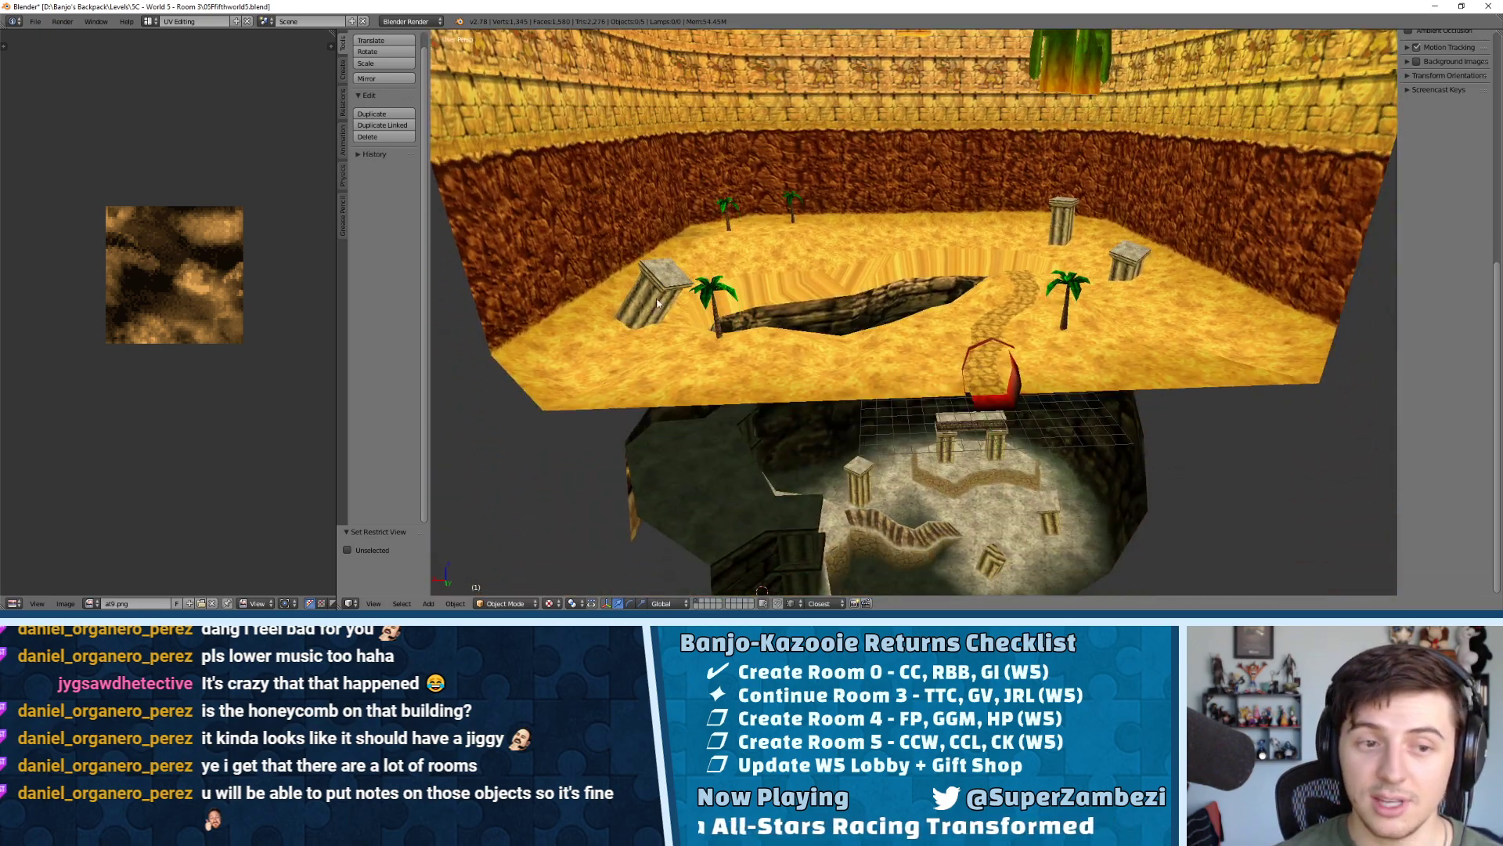
scroll(1155, 294, up, 4)
middle_drag(1155, 291, 1046, 284)
scroll(1143, 205, up, 3)
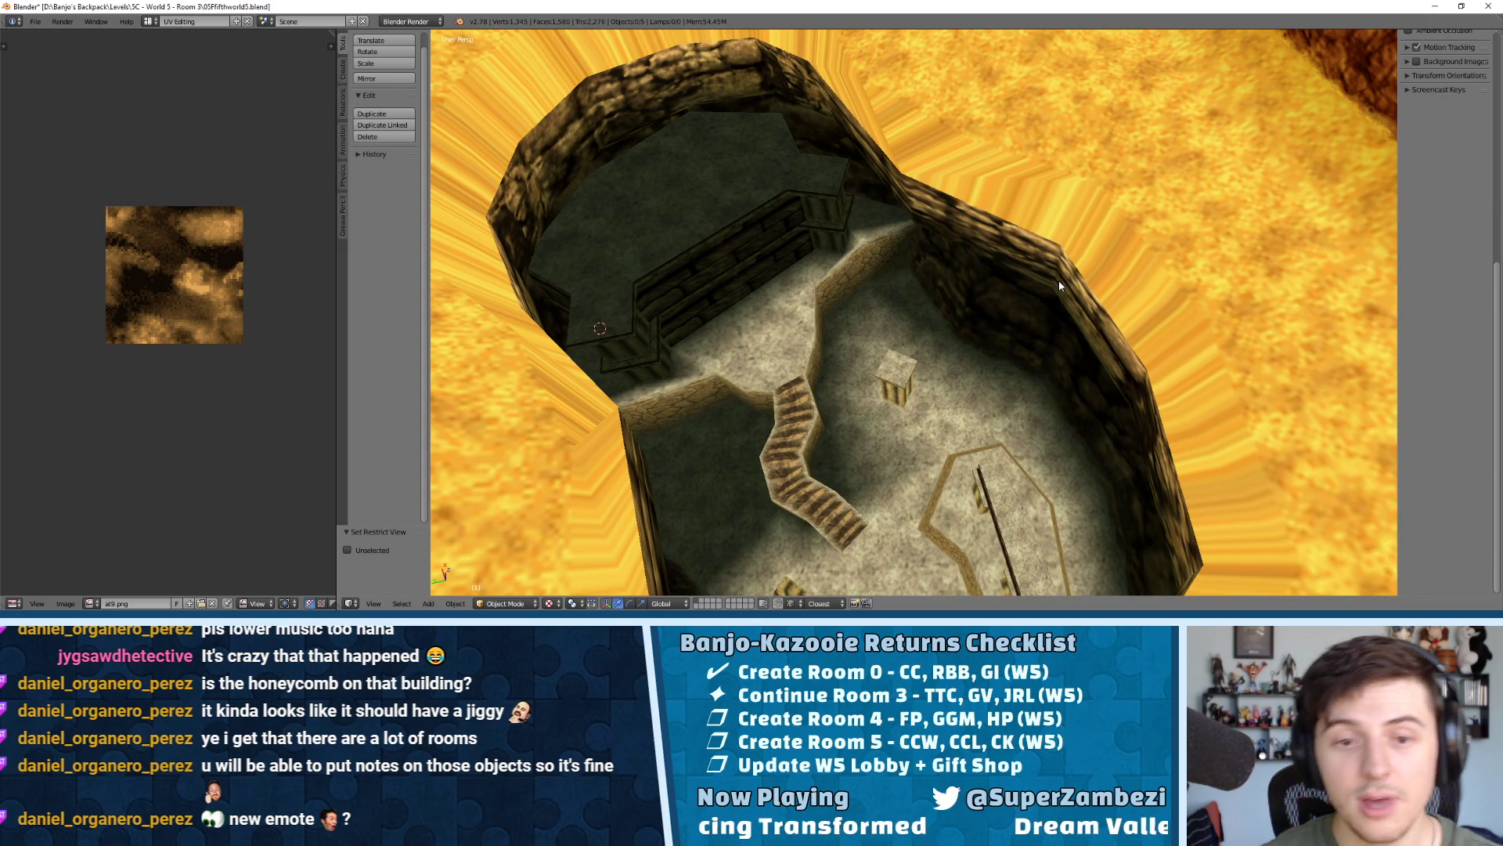
scroll(1059, 285, down, 5)
middle_drag(868, 287, 945, 321)
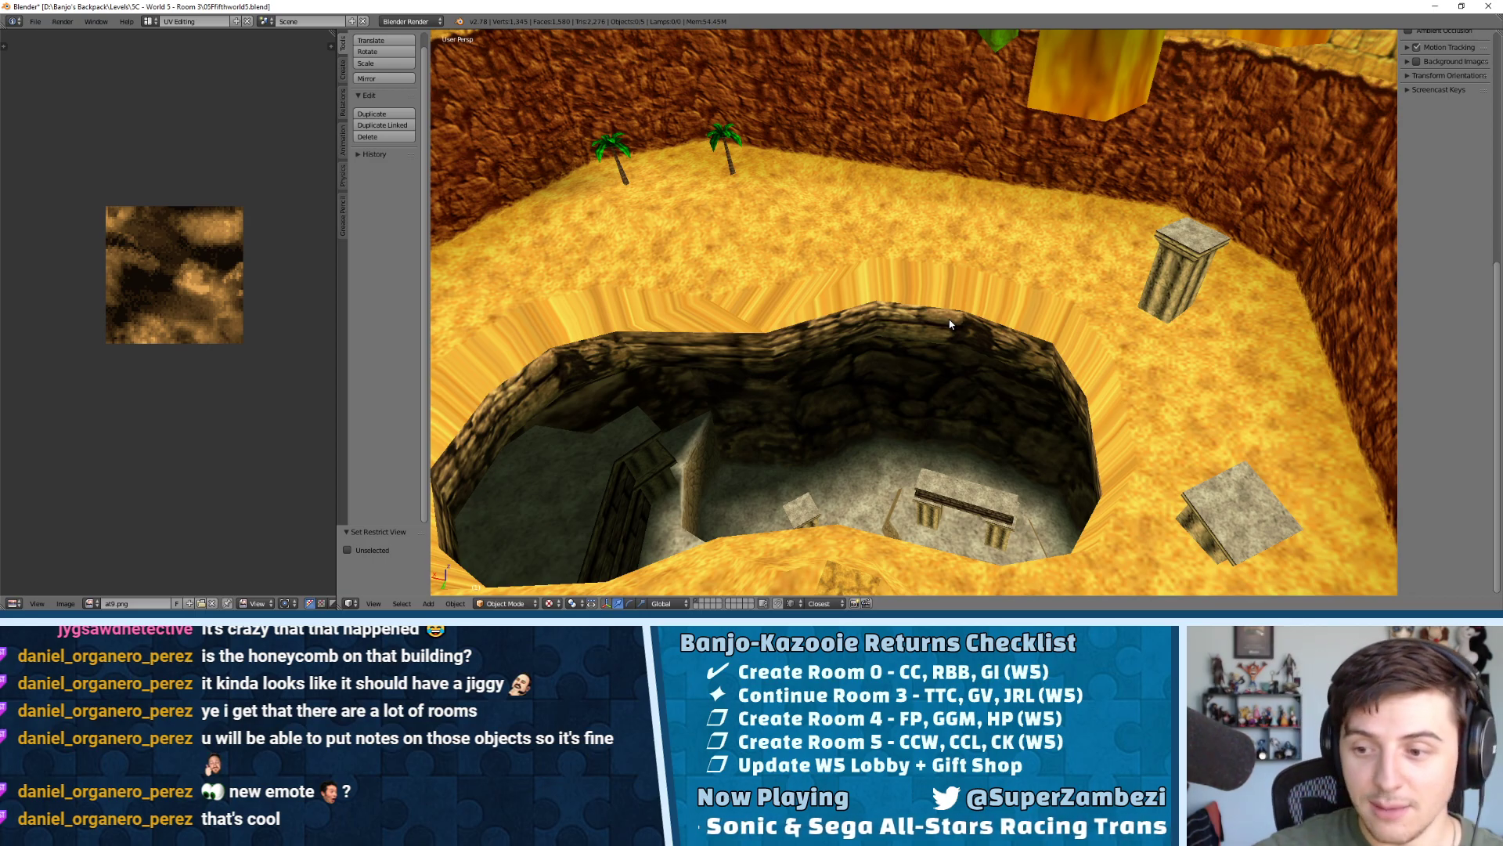
middle_drag(935, 247, 785, 438)
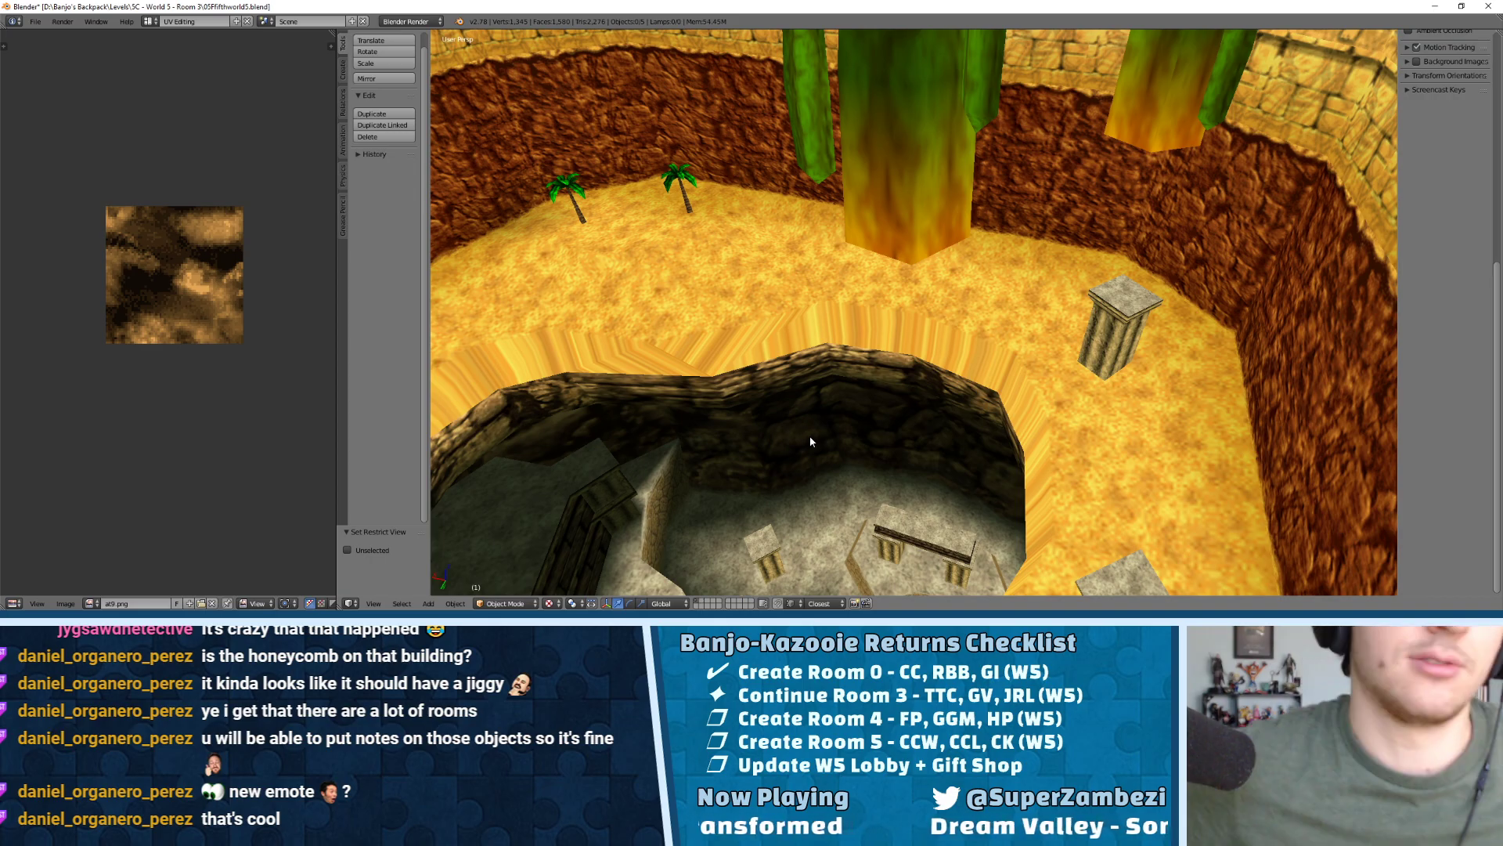
middle_drag(692, 312, 979, 172)
Edit the room mesh and select all sand floor faces that share the same image texture
right_click(793, 208)
key(Tab)
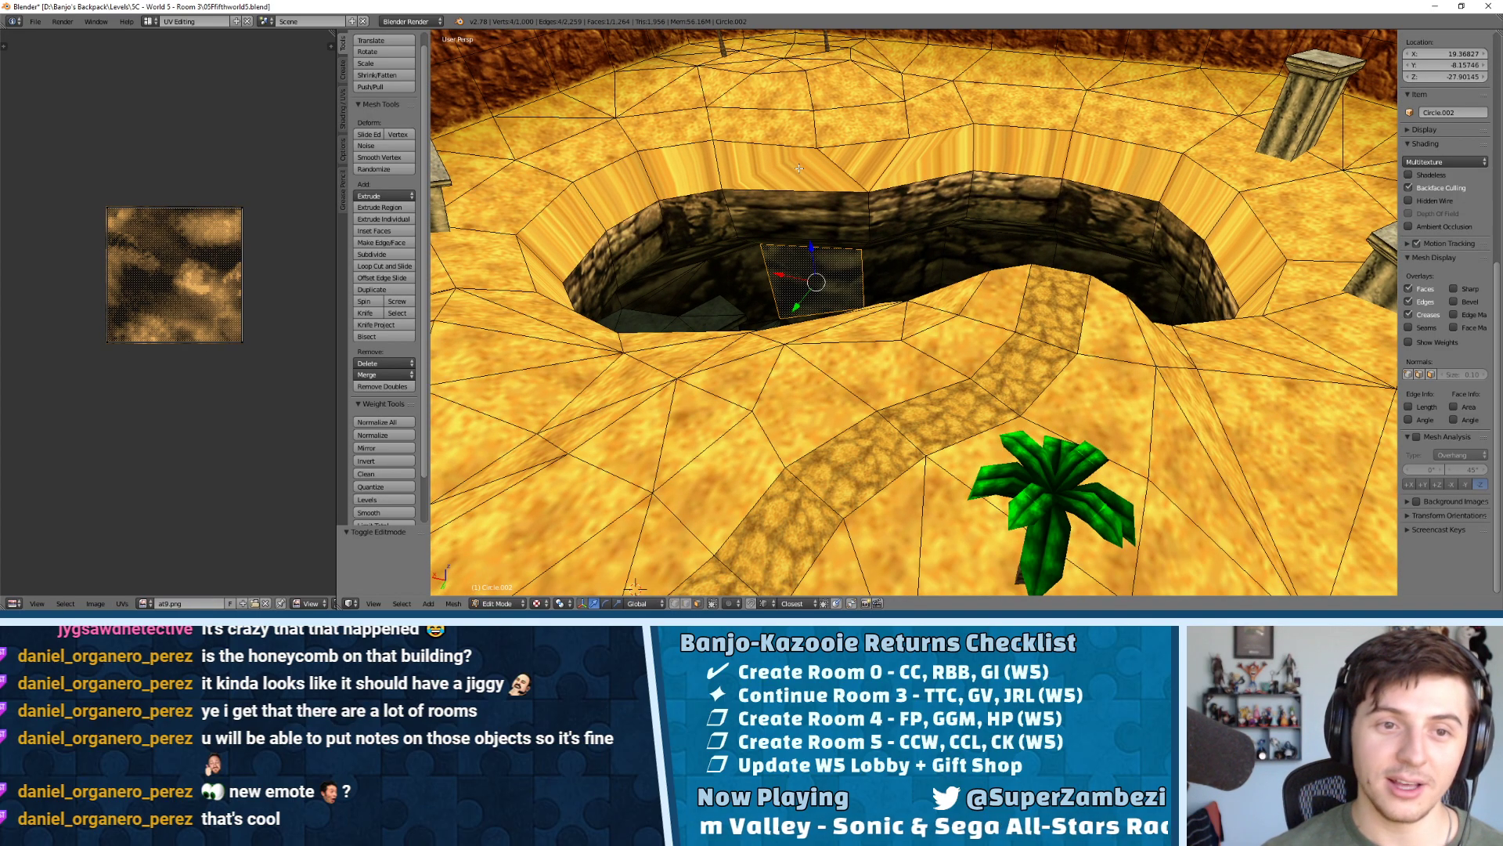
right_click(803, 118)
key(shift+g)
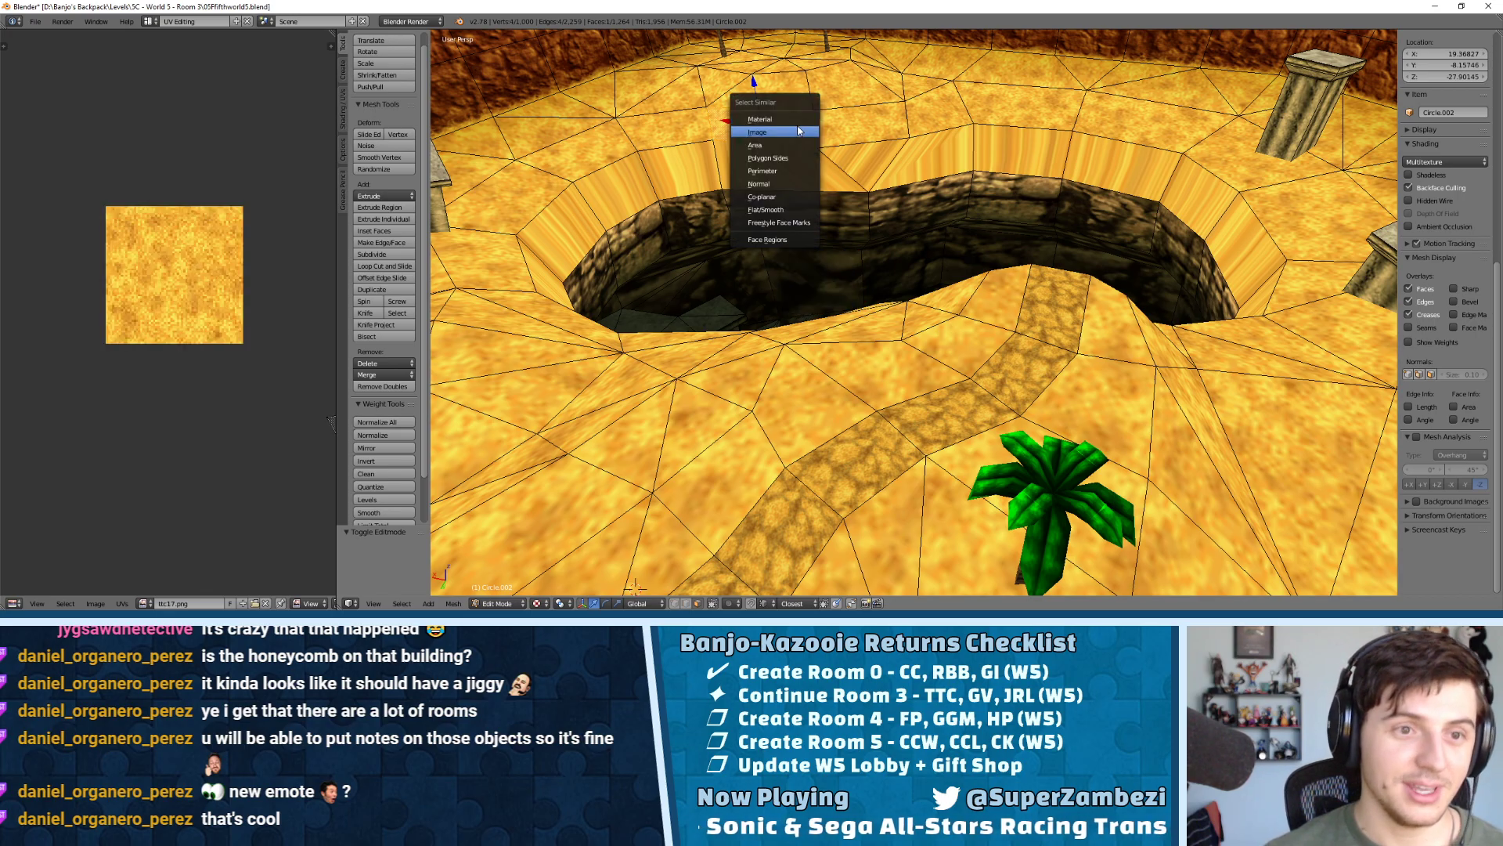
click(800, 131)
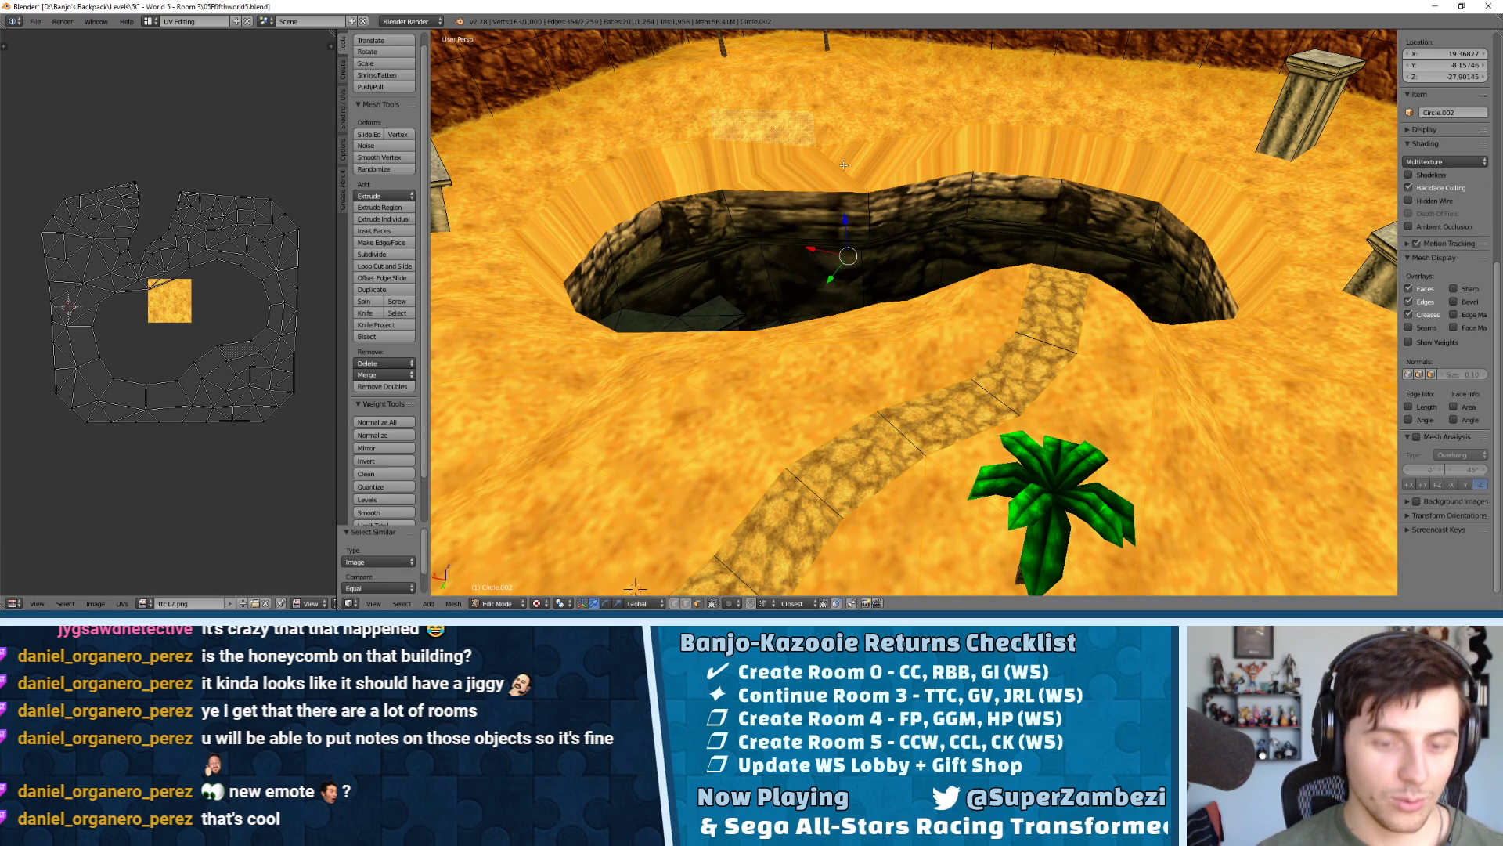
Unwrap the selected sand faces and scale up their UVs by 6.657
middle_drag(864, 141, 703, 208)
scroll(954, 217, up, 5)
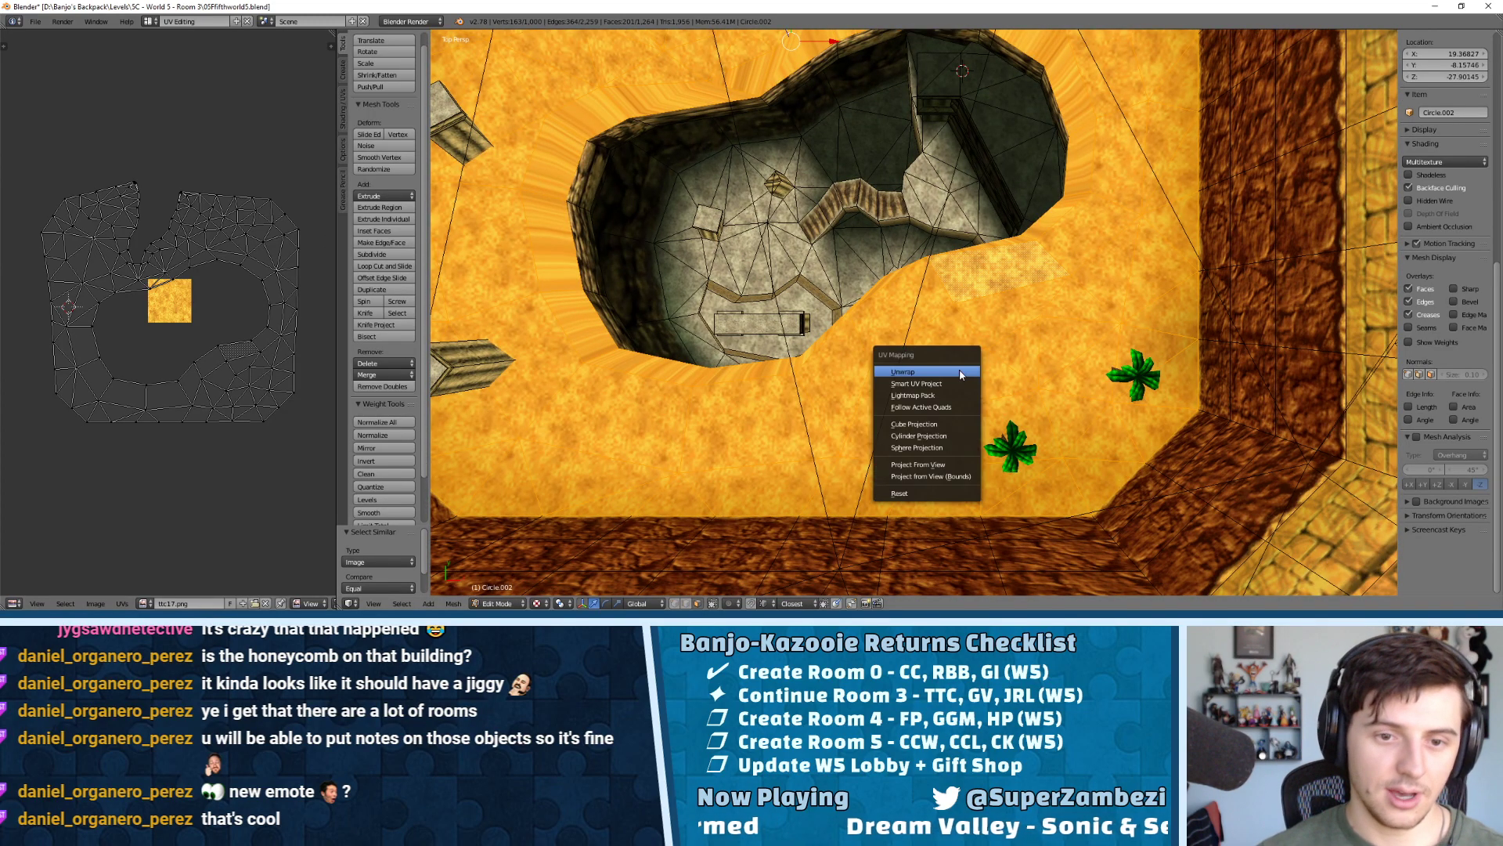
click(961, 372)
key(s)
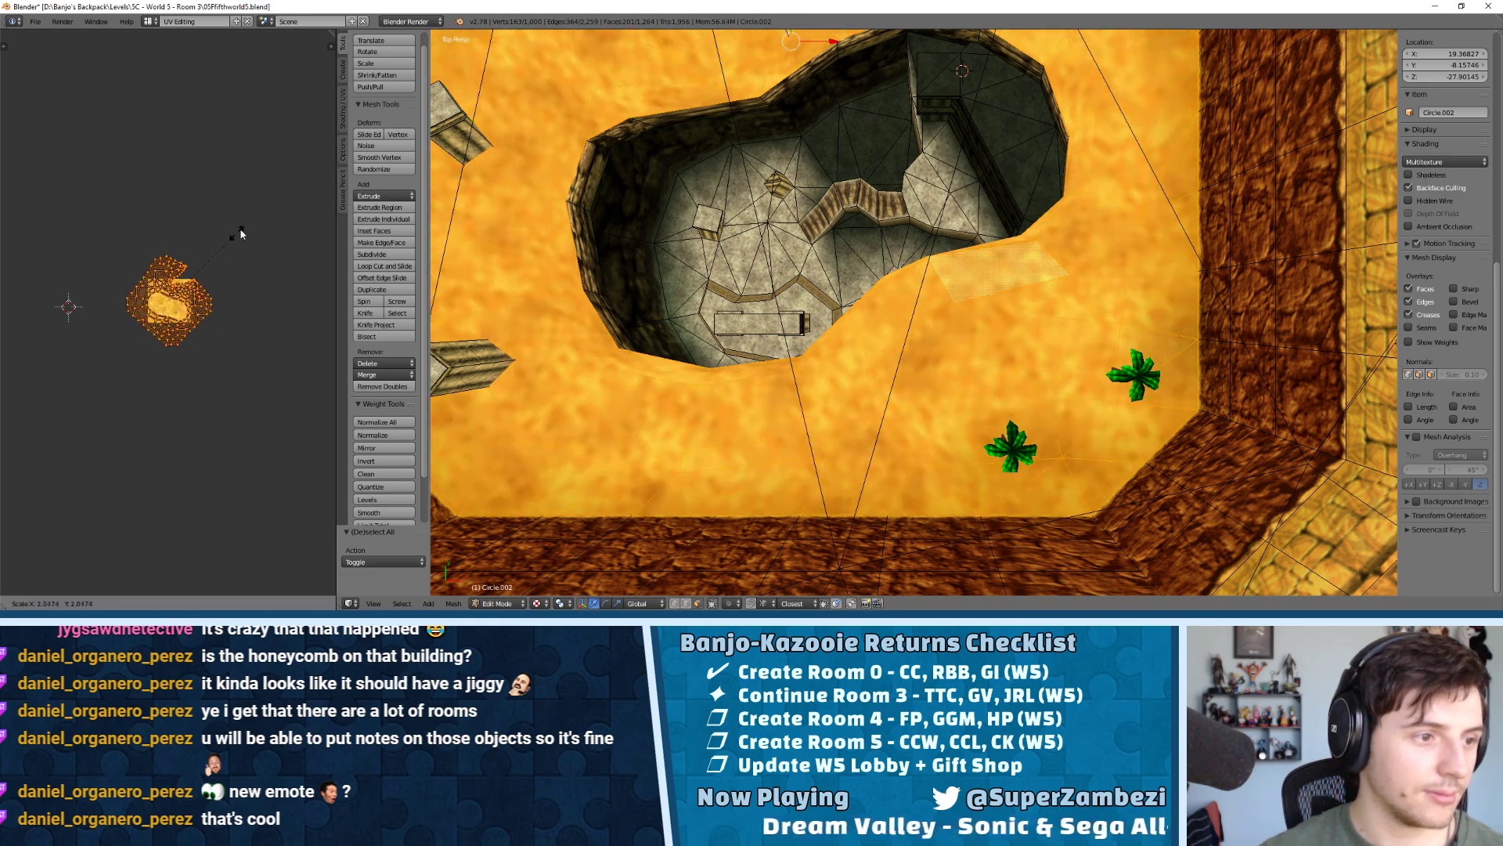
middle_drag(478, 156, 759, 595)
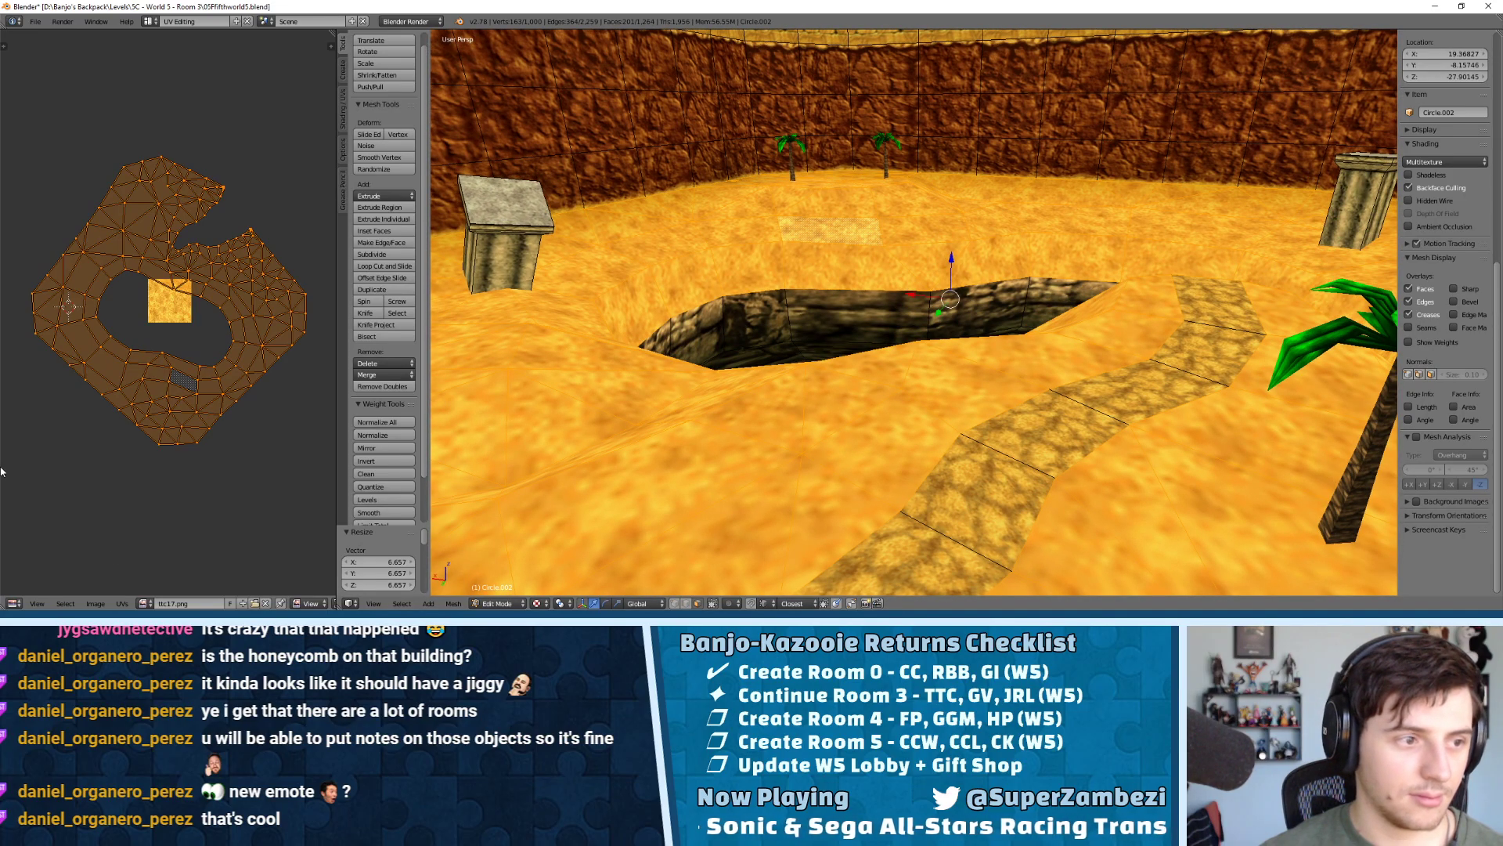
Refine the sand texture's tiling by scaling the UVs by 1.842, followed by 0.668
key(s)
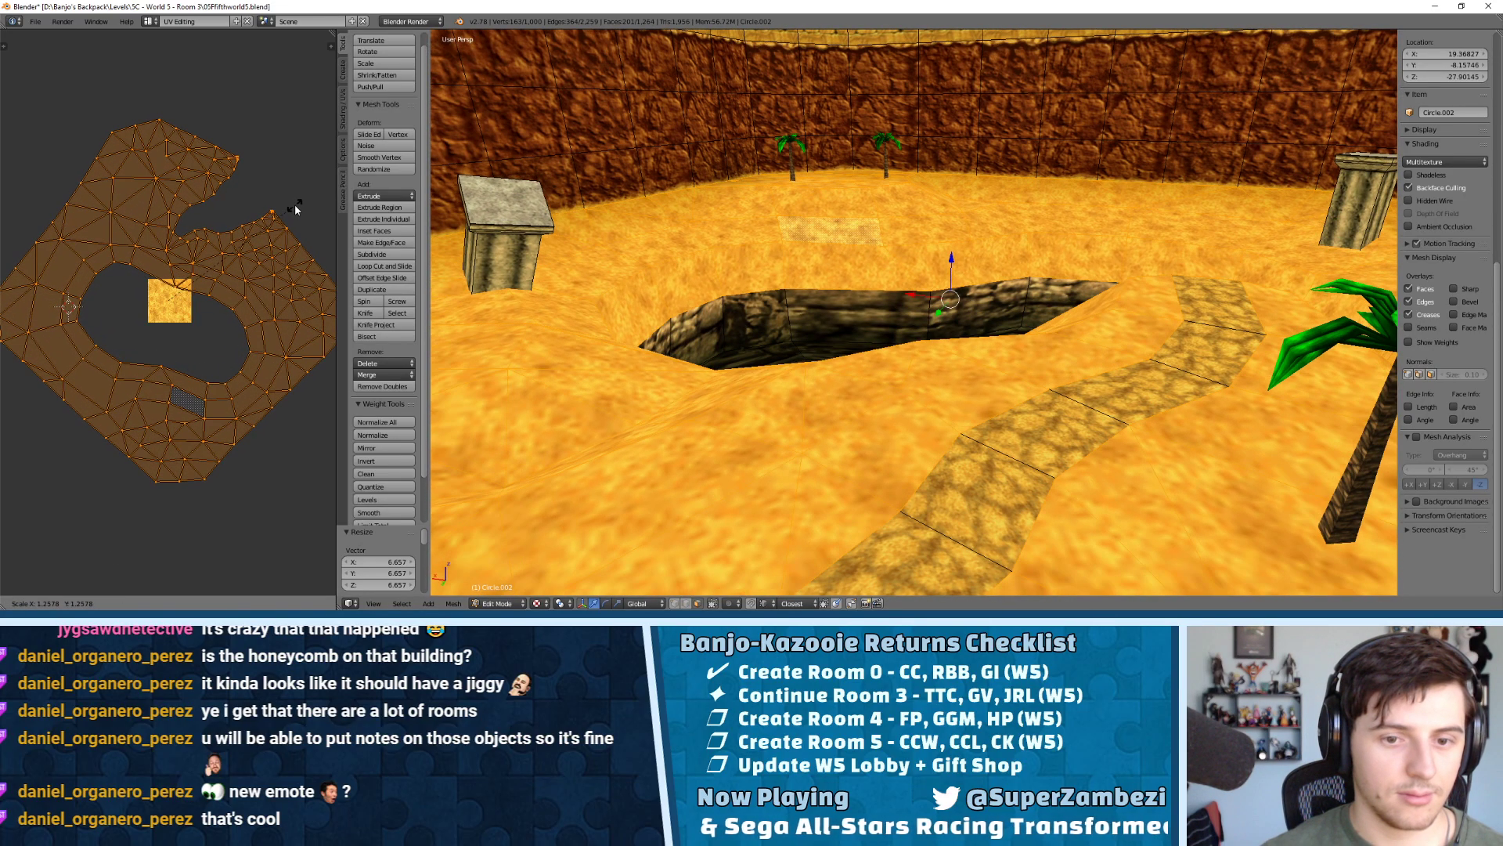
click(7, 148)
middle_drag(860, 297, 678, 303)
key(s)
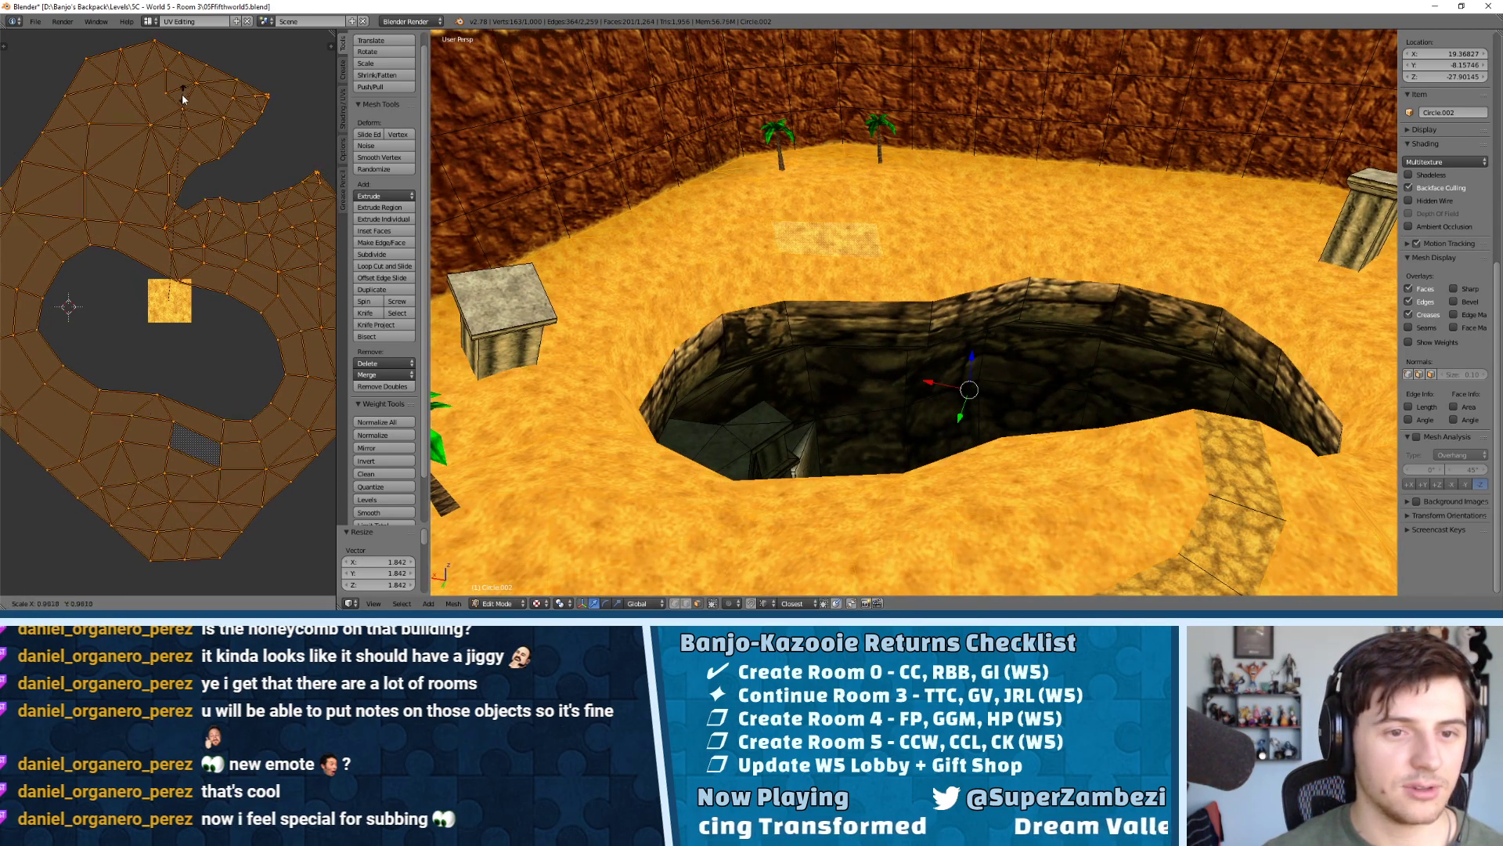
click(151, 165)
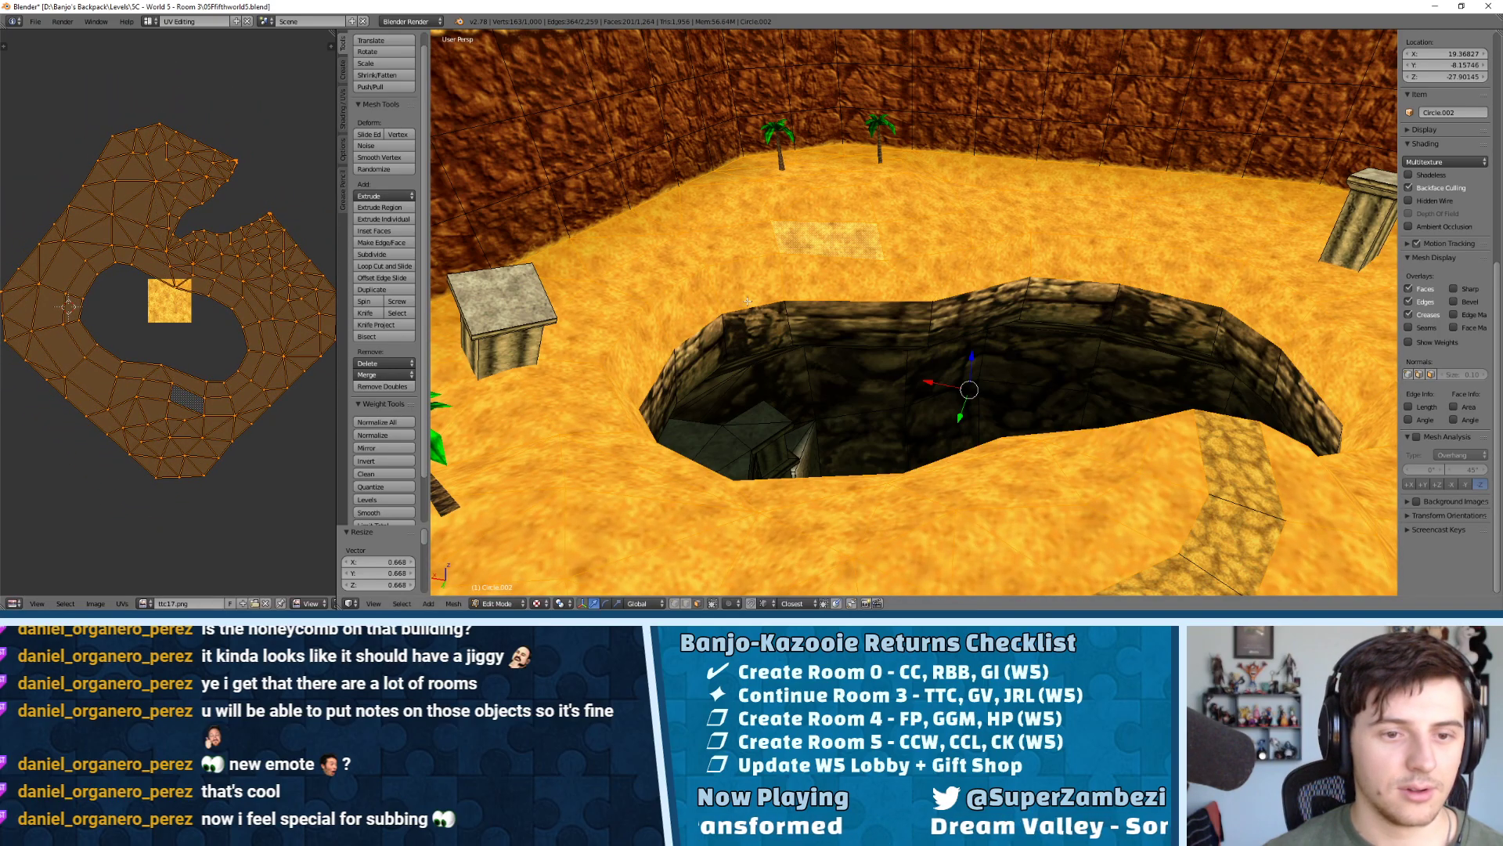
Select the full ring of sand faces bordering the cave opening
key(Tab)
mouse_move(901, 333)
middle_down()
mouse_move(952, 306)
mouse_move(910, 293)
mouse_move(654, 331)
mouse_move(894, 310)
middle_up()
key(Tab)
scroll(869, 289, up, 5)
key(ctrl+Tab)
click(832, 270)
right_click(745, 225)
scroll(745, 225, down, 3)
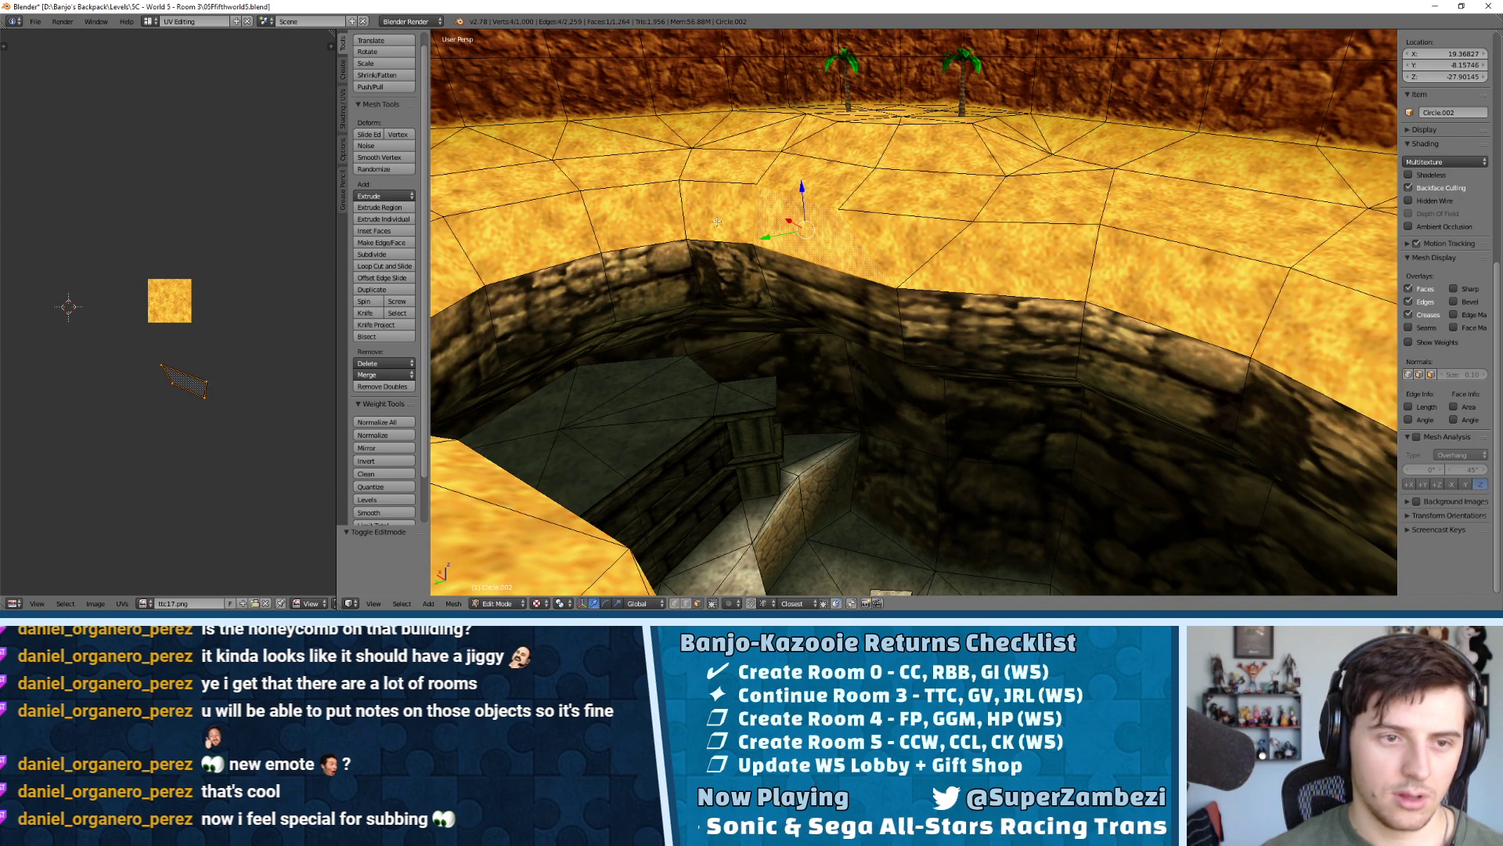
shift+right_click(637, 214)
shift+right_click(542, 219)
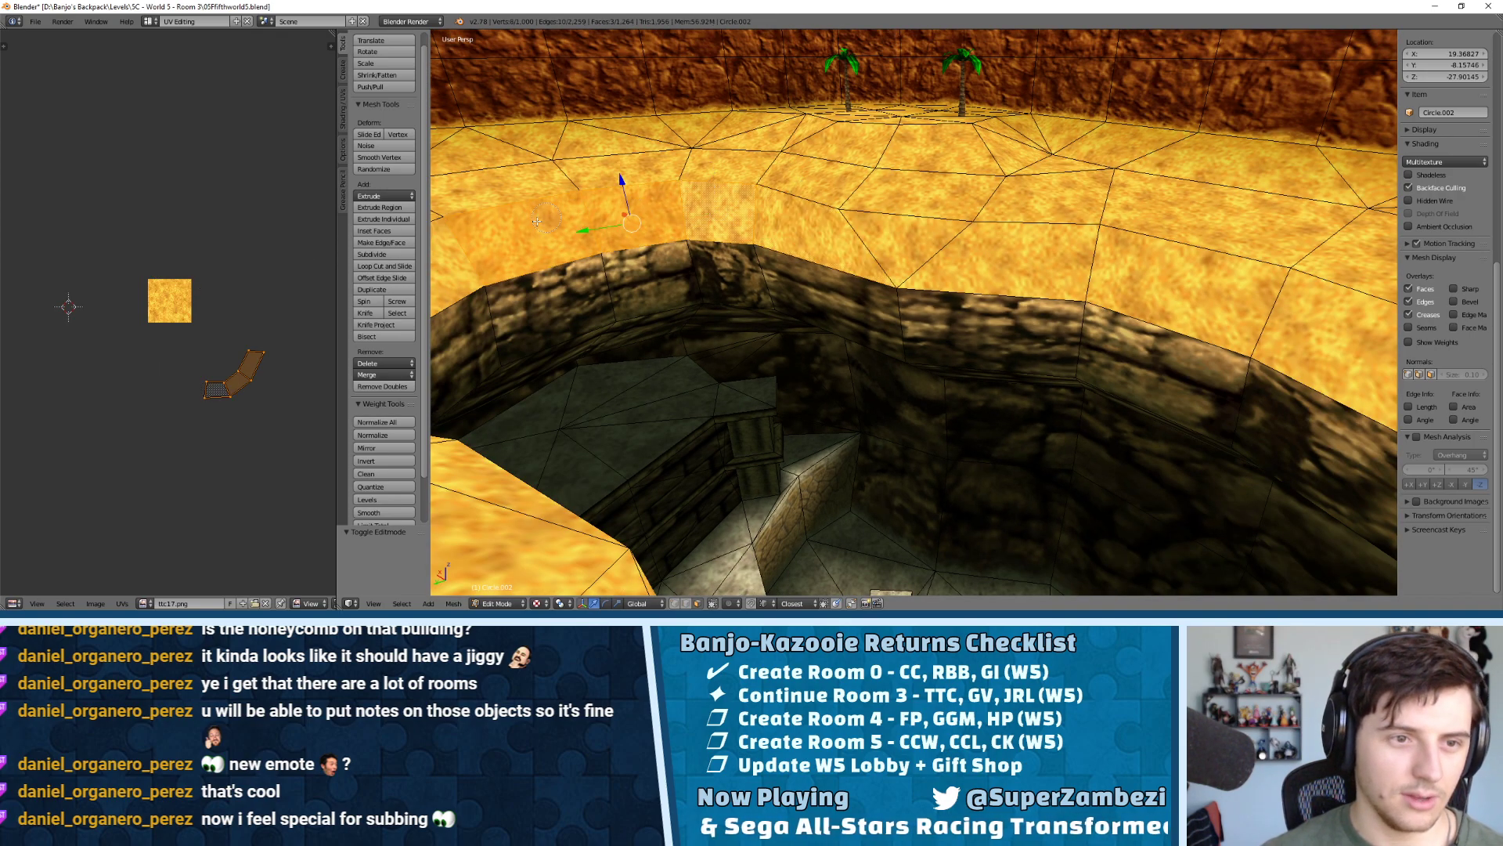
drag(738, 200, 1308, 336)
right_click(1139, 329)
middle_drag(1140, 329, 999, 366)
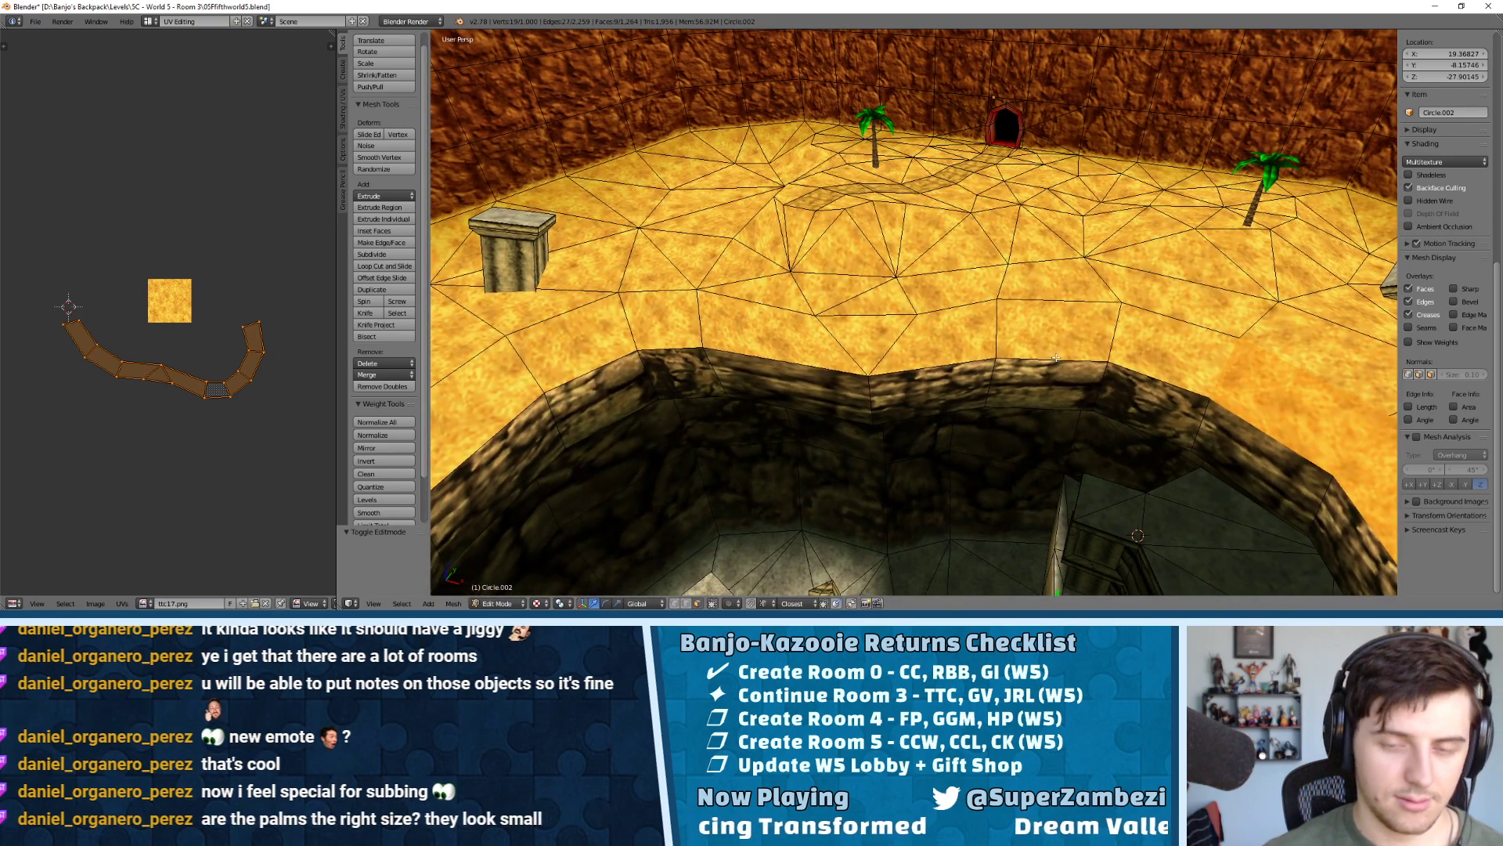
mouse_move(1170, 346)
mouse_down()
mouse_move(661, 356)
mouse_move(512, 389)
mouse_up()
mouse_move(590, 398)
middle_down()
mouse_move(1081, 384)
mouse_move(727, 323)
mouse_move(893, 209)
middle_up()
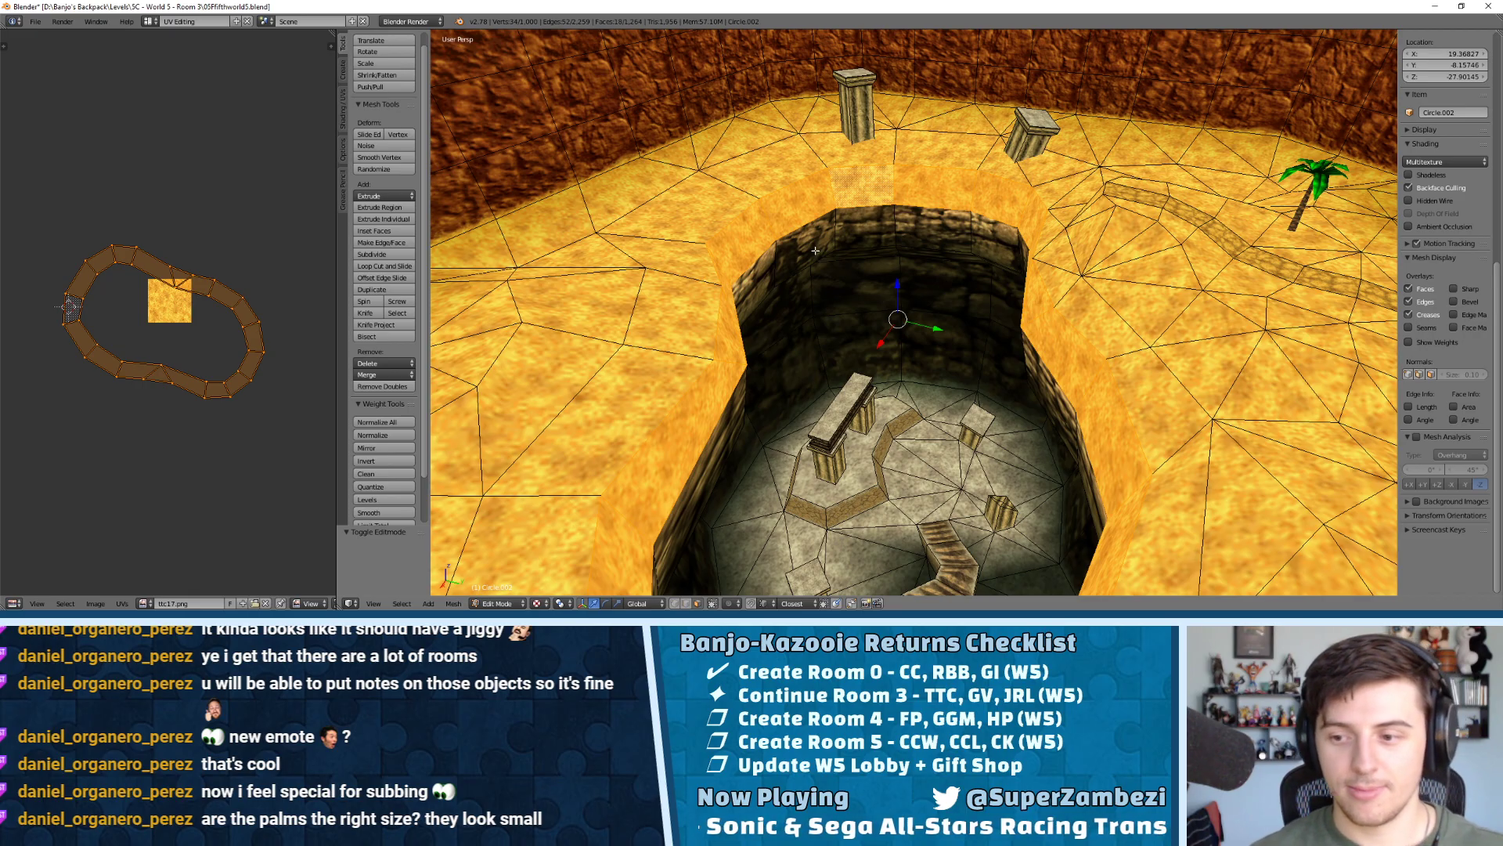
Examine the palm tree's size relative to the red doorway and the stone path
middle_drag(906, 291, 931, 265)
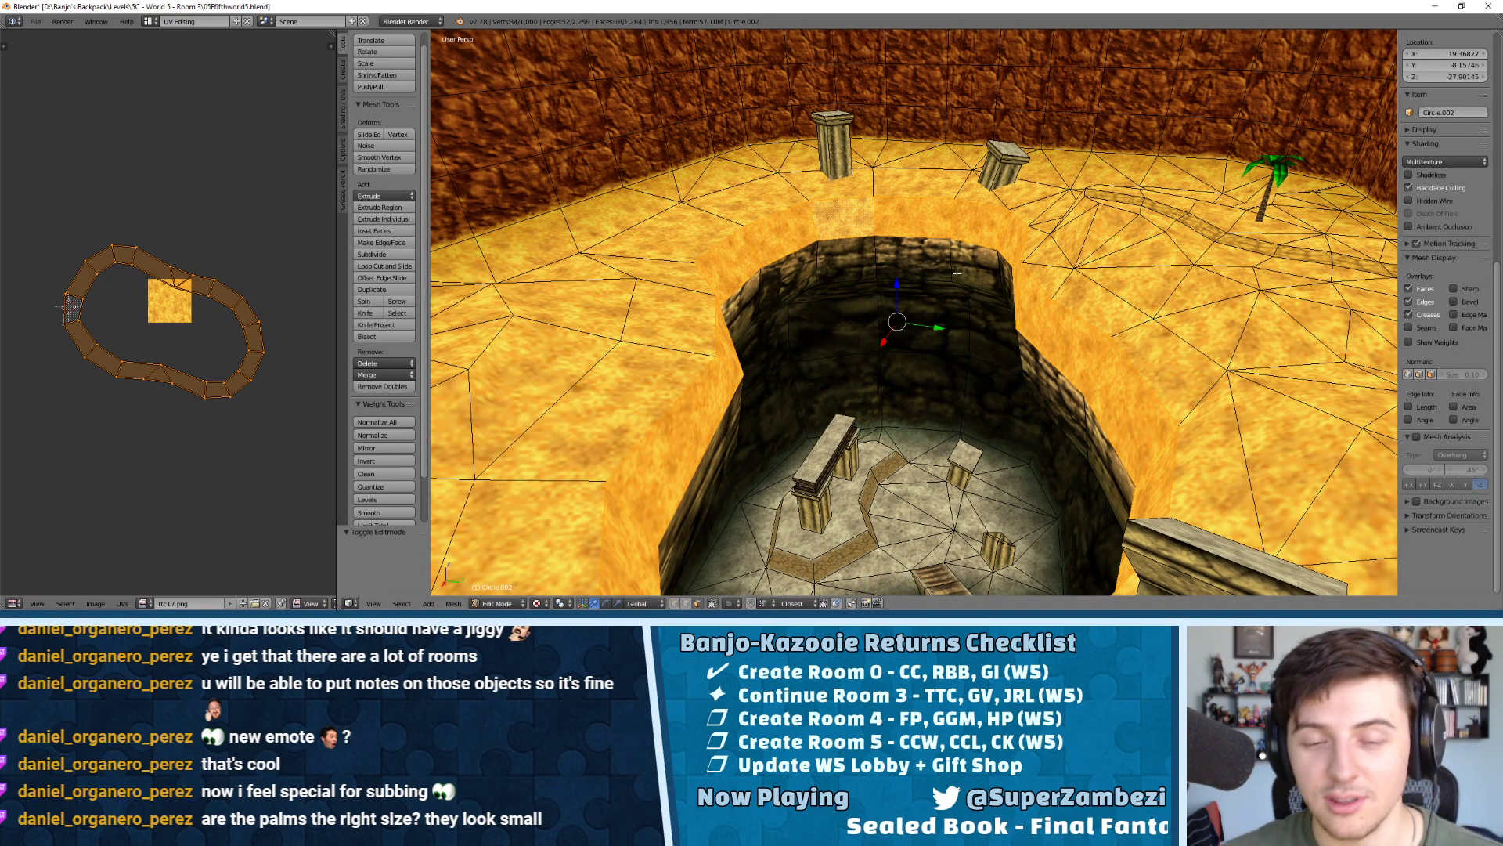
middle_drag(955, 283, 949, 215)
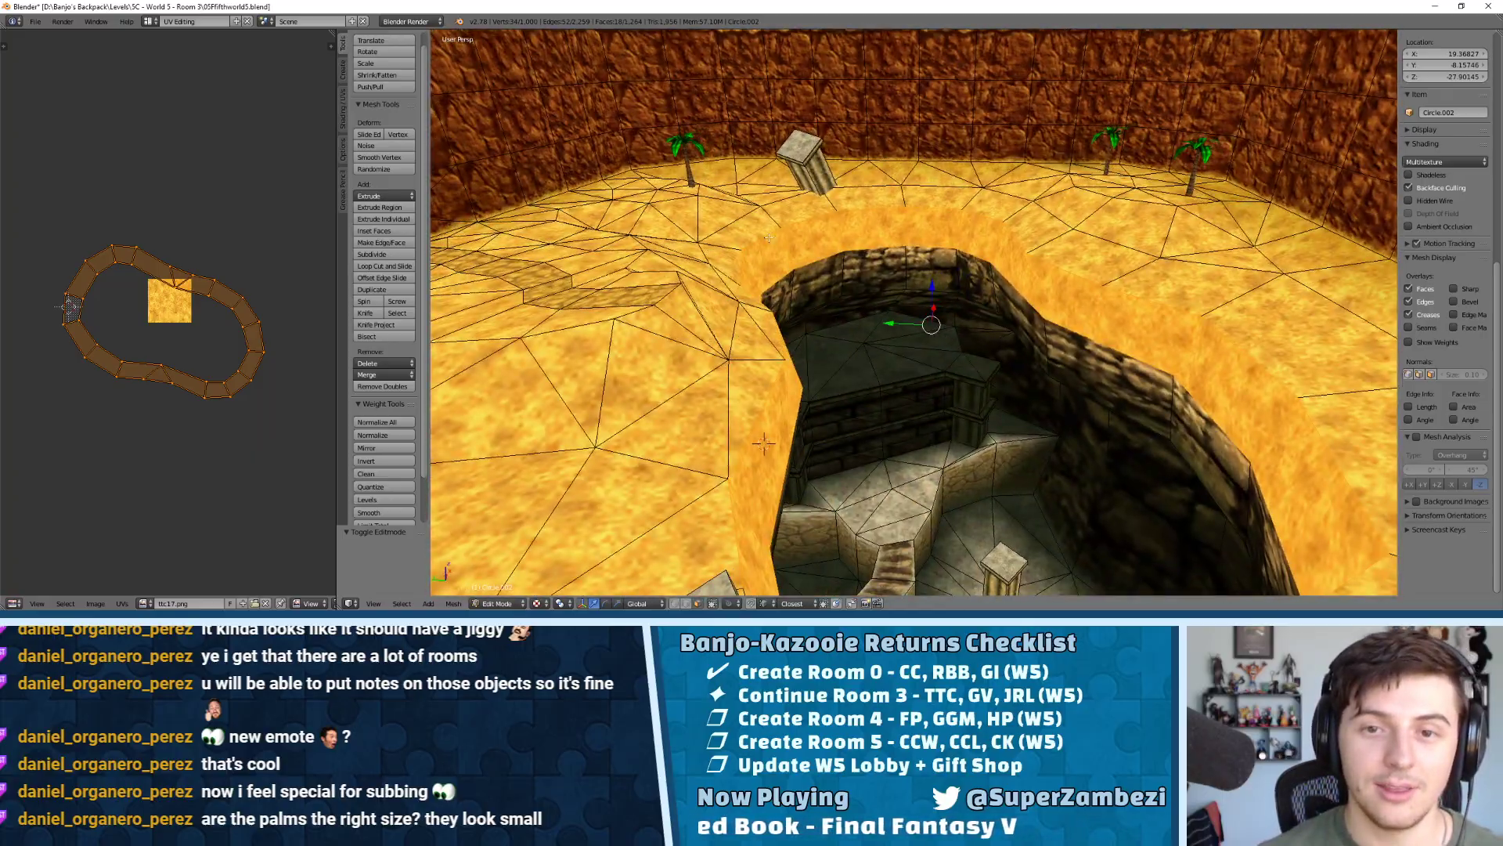
middle_drag(769, 238, 908, 176)
scroll(908, 176, up, 2)
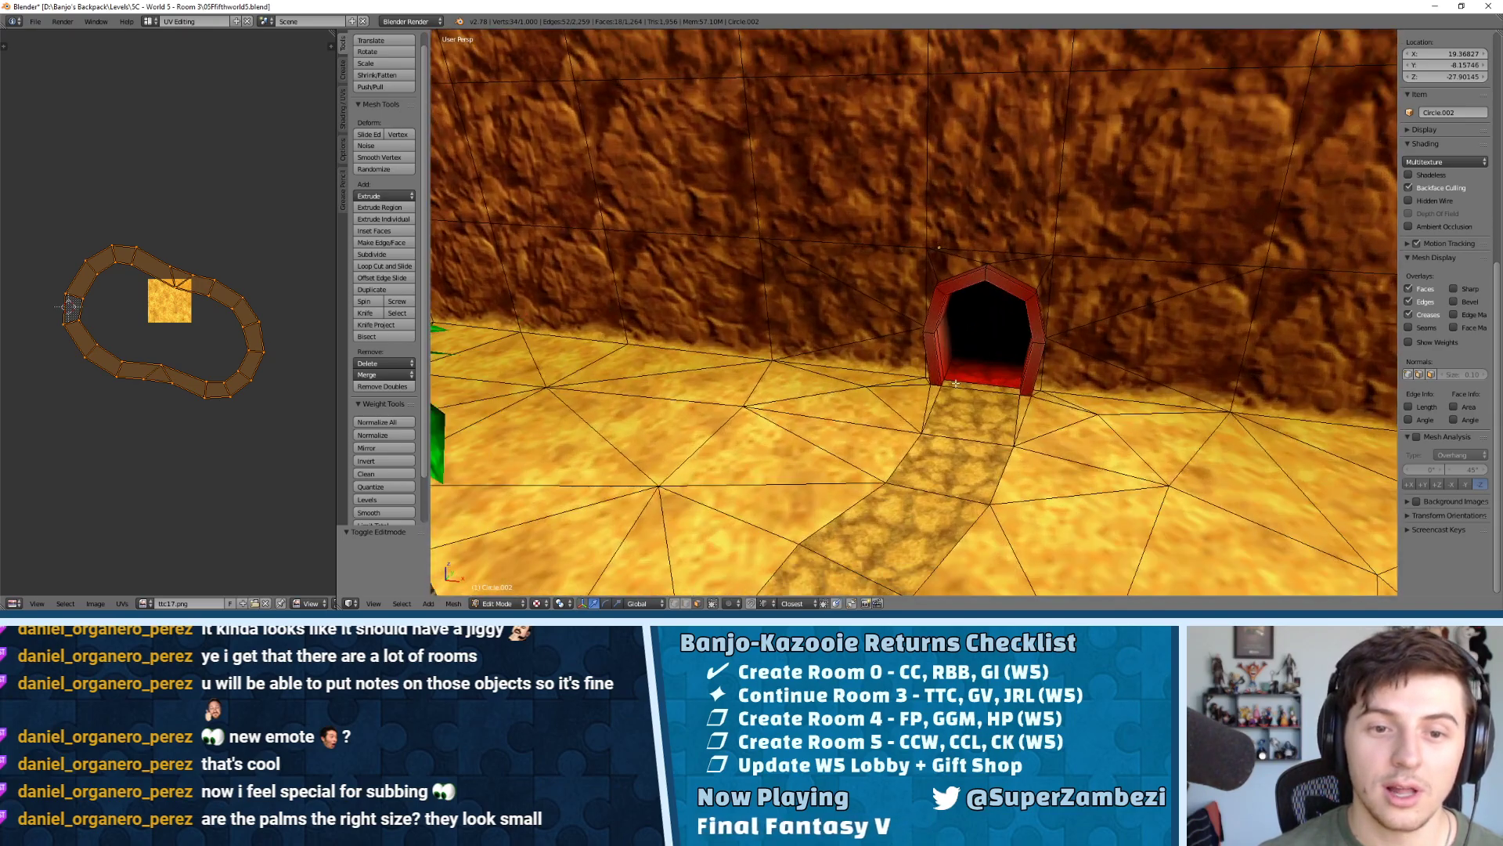
middle_drag(982, 388, 1009, 229)
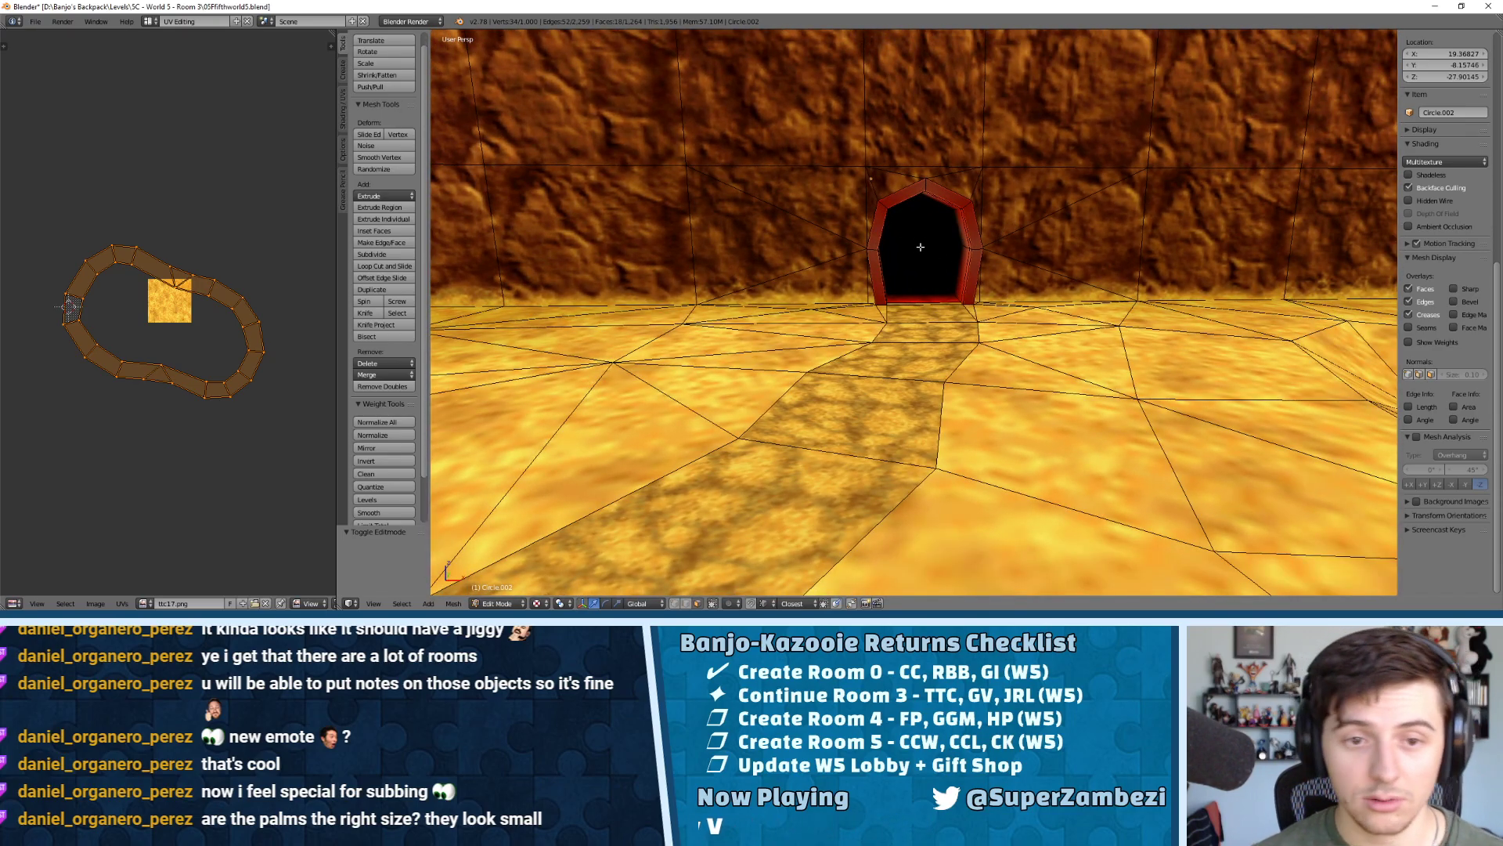
middle_drag(887, 312, 739, 302)
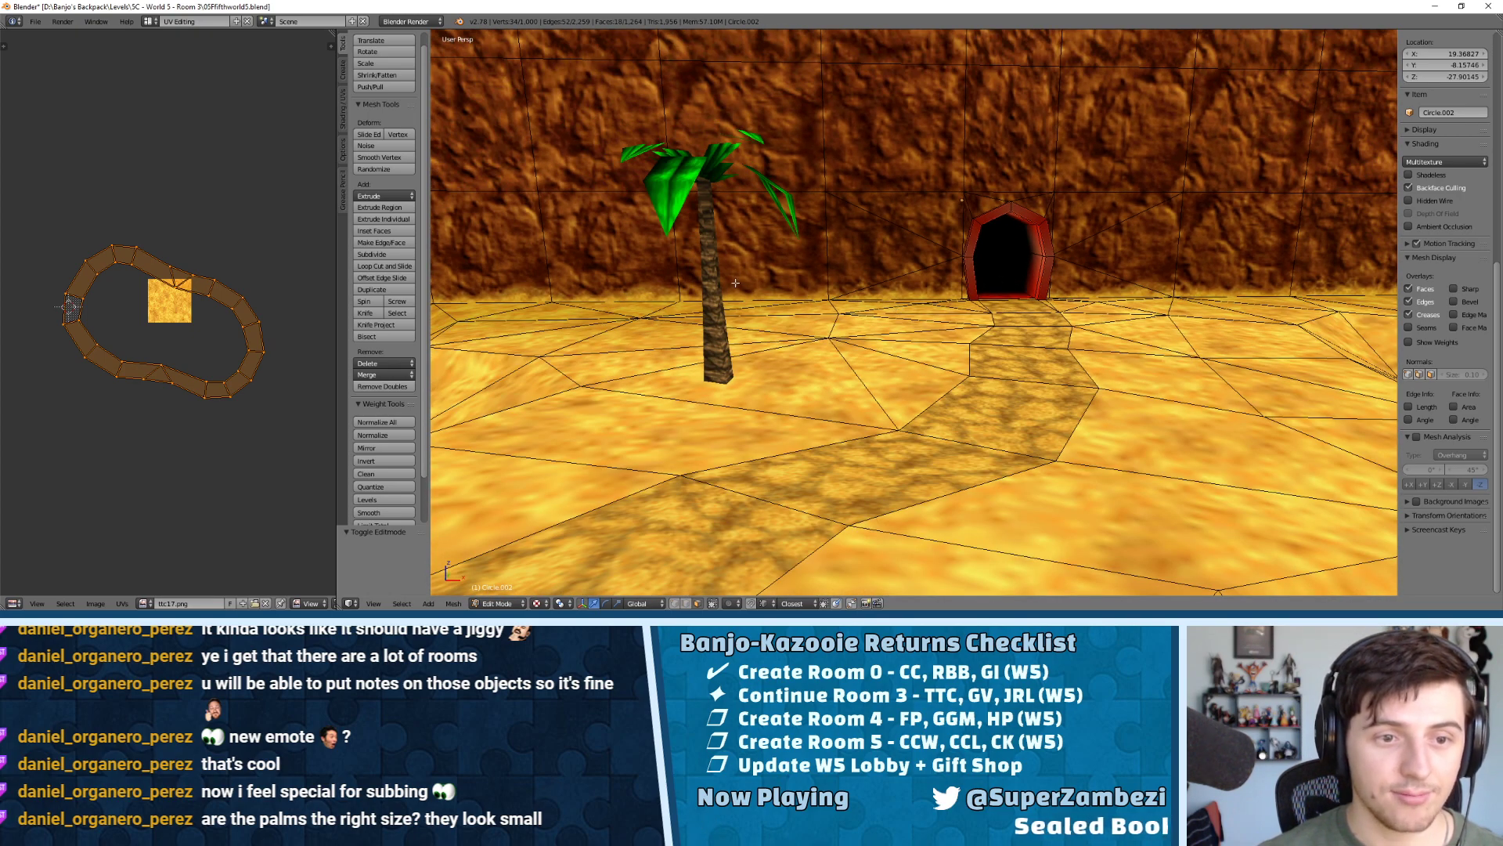
Try the Offset mode of Offset Edges on the selected sand ring around the cave opening, and undo it
mouse_move(905, 279)
middle_down()
mouse_move(986, 270)
mouse_move(1172, 195)
mouse_move(750, 208)
mouse_move(897, 252)
middle_up()
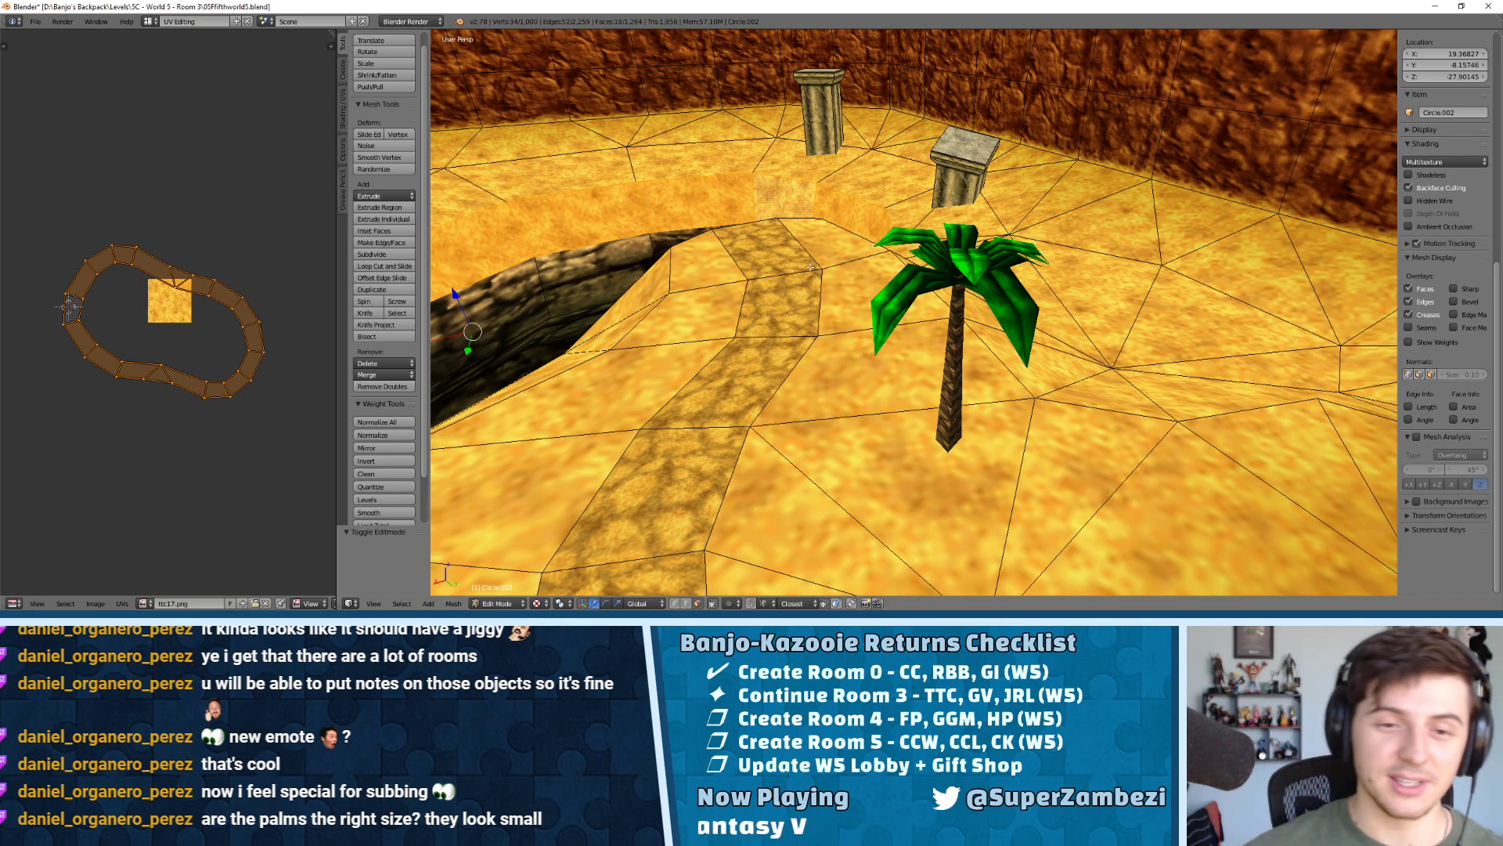
shift+middle_drag(810, 267, 1033, 274)
middle_drag(735, 258, 1011, 302)
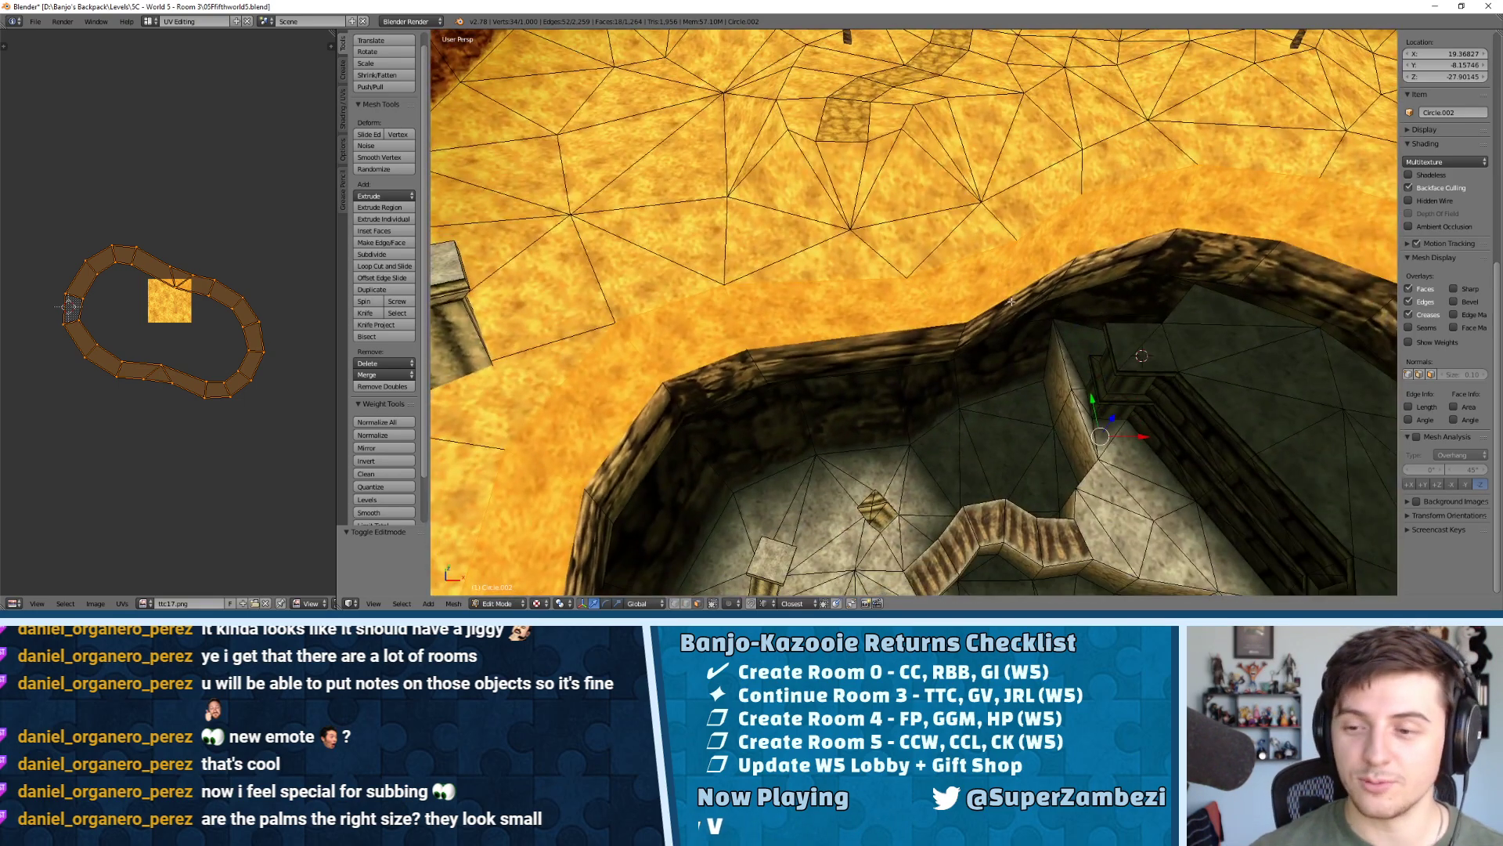
middle_drag(1101, 425, 852, 217)
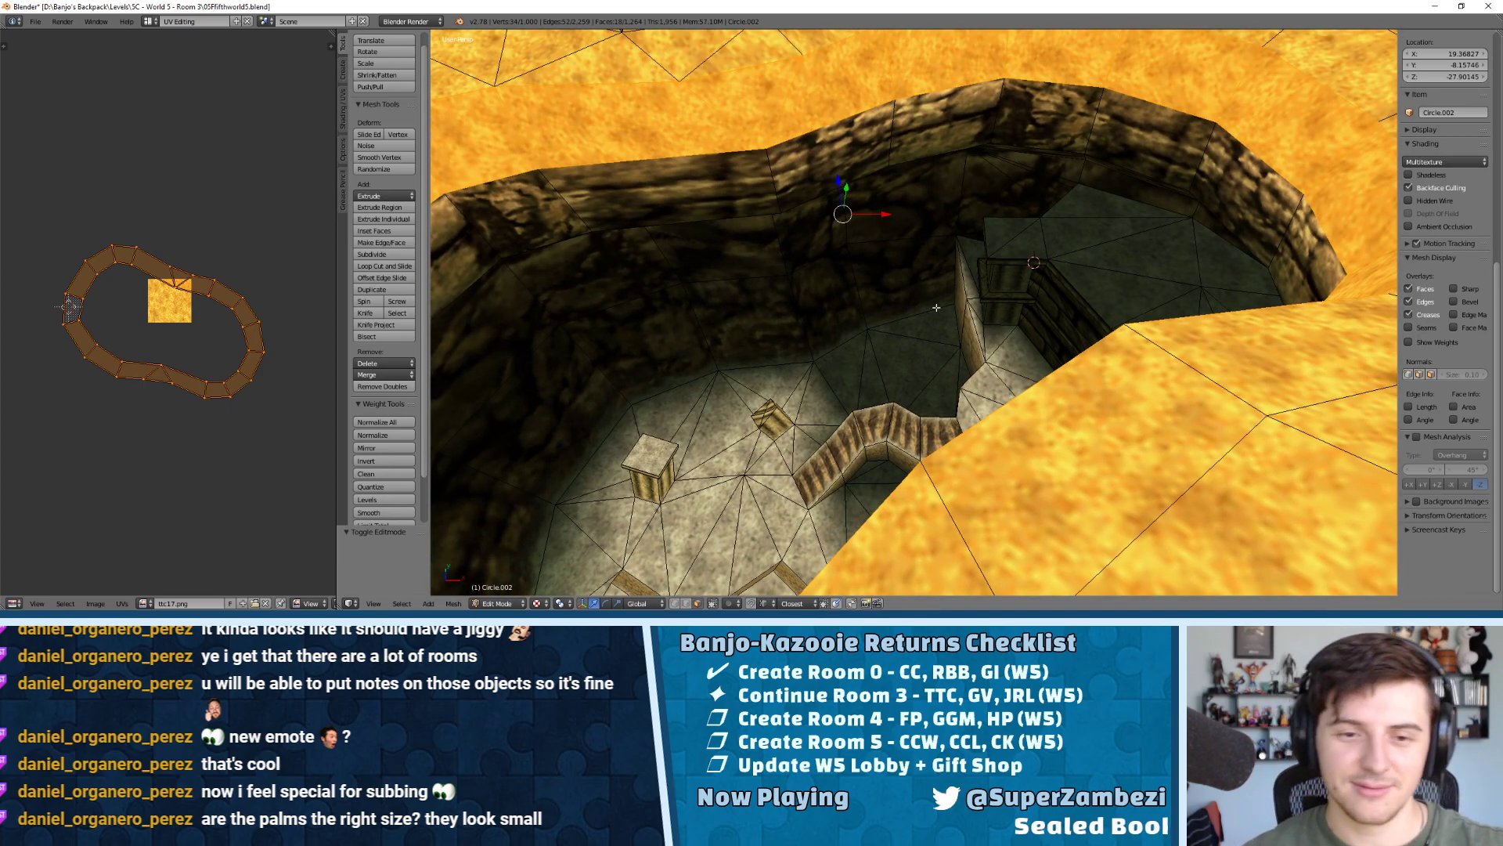
scroll(910, 298, down, 5)
mouse_move(911, 297)
middle_down()
mouse_move(955, 274)
mouse_move(988, 283)
mouse_move(972, 419)
mouse_move(917, 283)
middle_up()
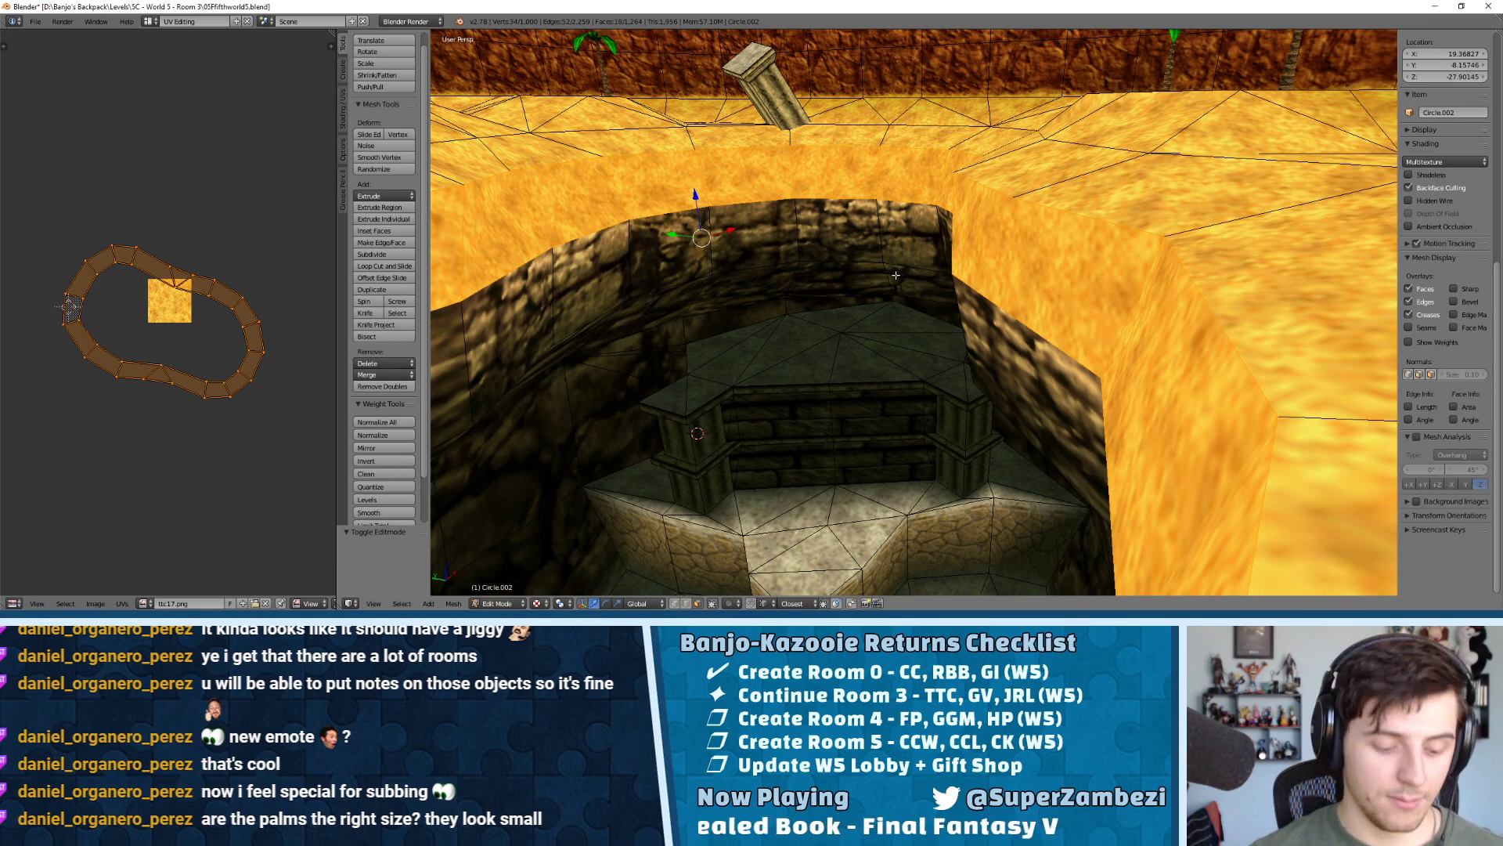
key(ctrl+e)
mouse_move(862, 571)
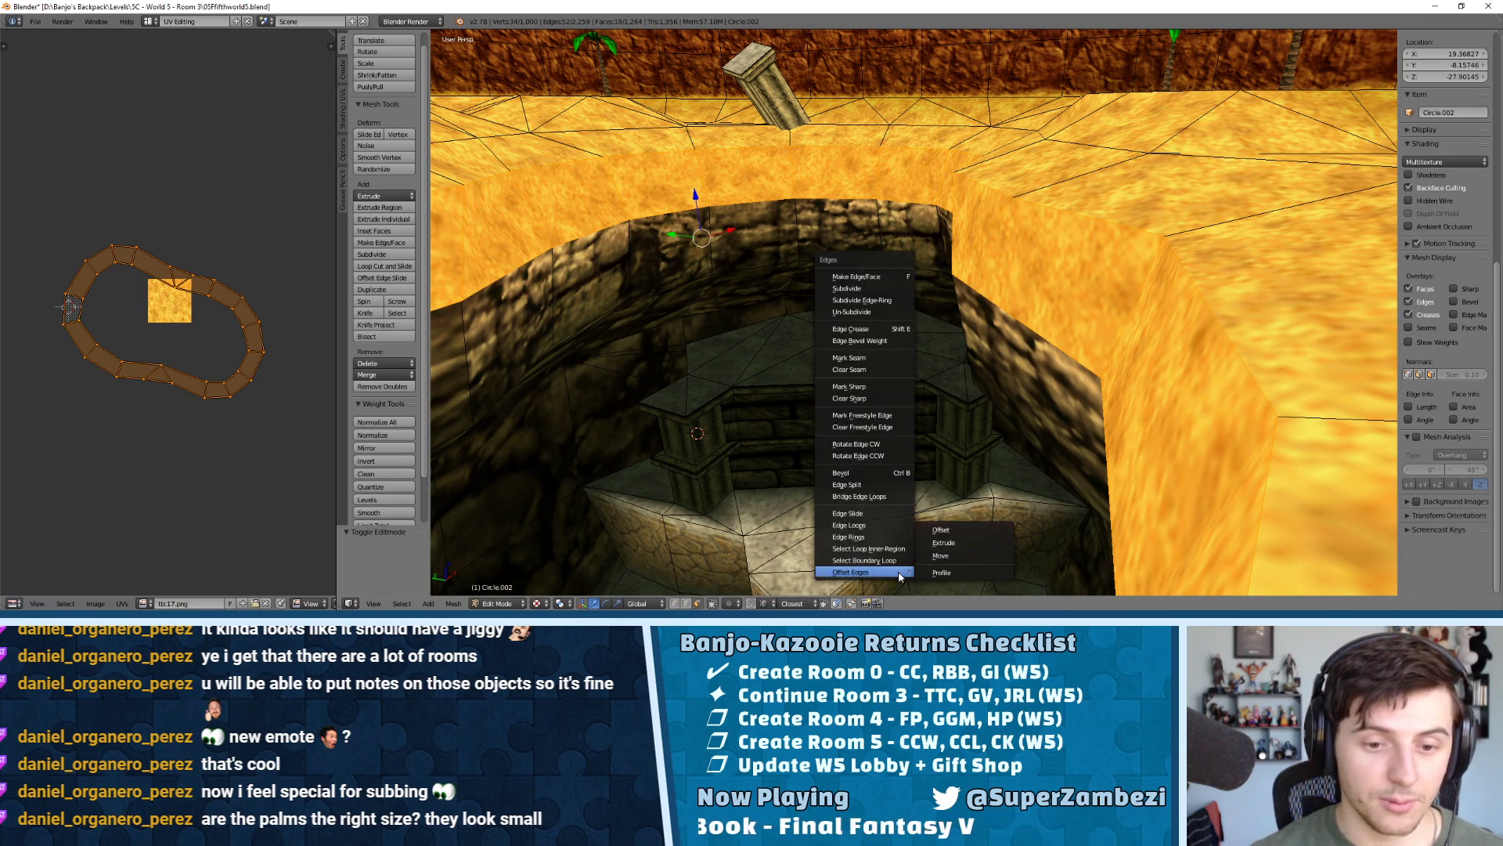
click(940, 532)
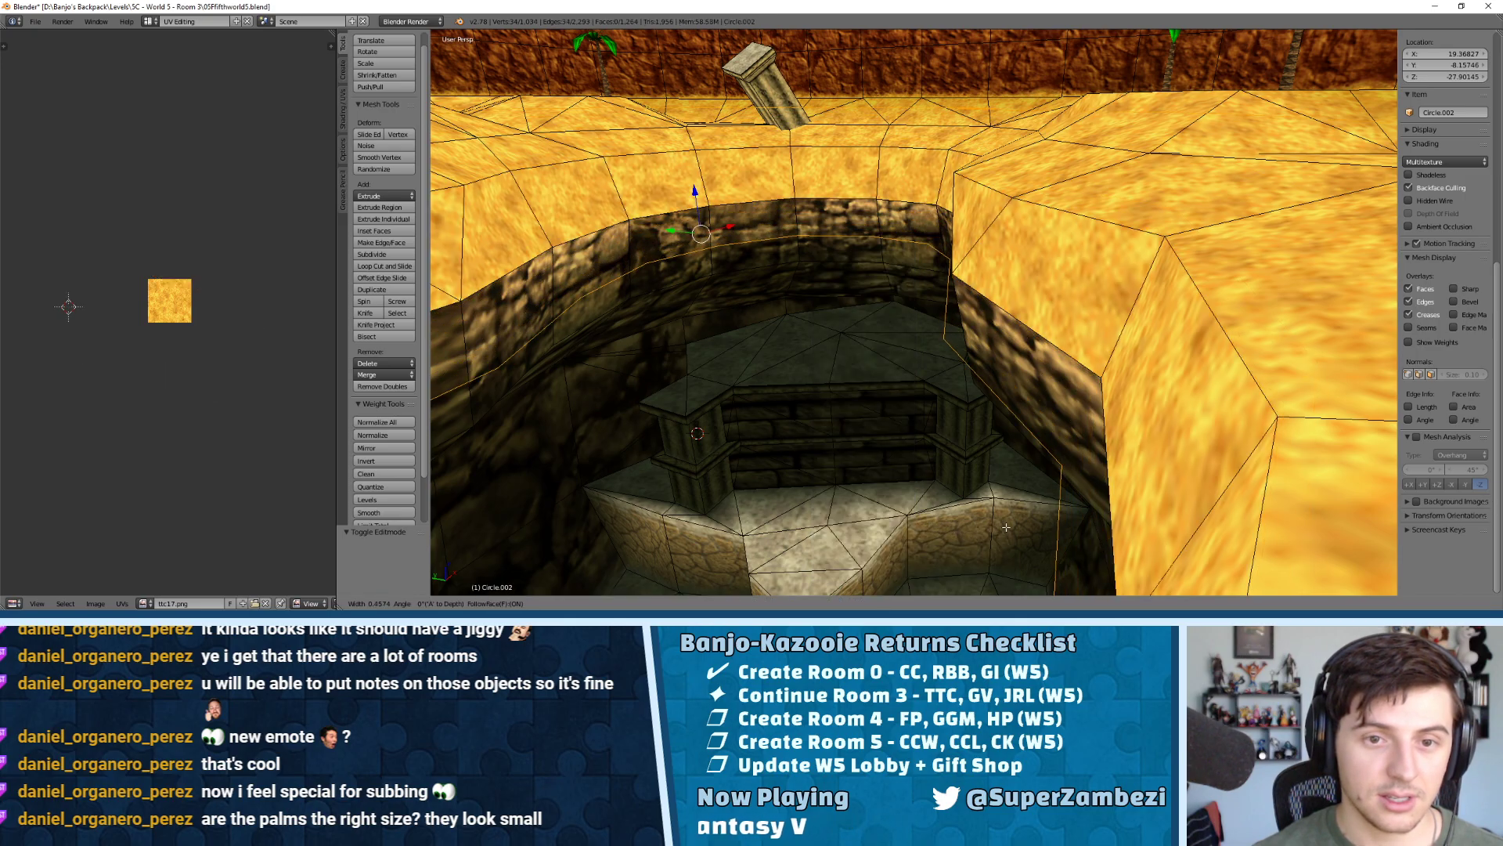
click(1034, 509)
middle_drag(1033, 509, 1056, 399)
key(ctrl+z)
Try the Extrude and Move modes of Offset Edges on the selected sand ring, reverting each attempt
key(ctrl+e)
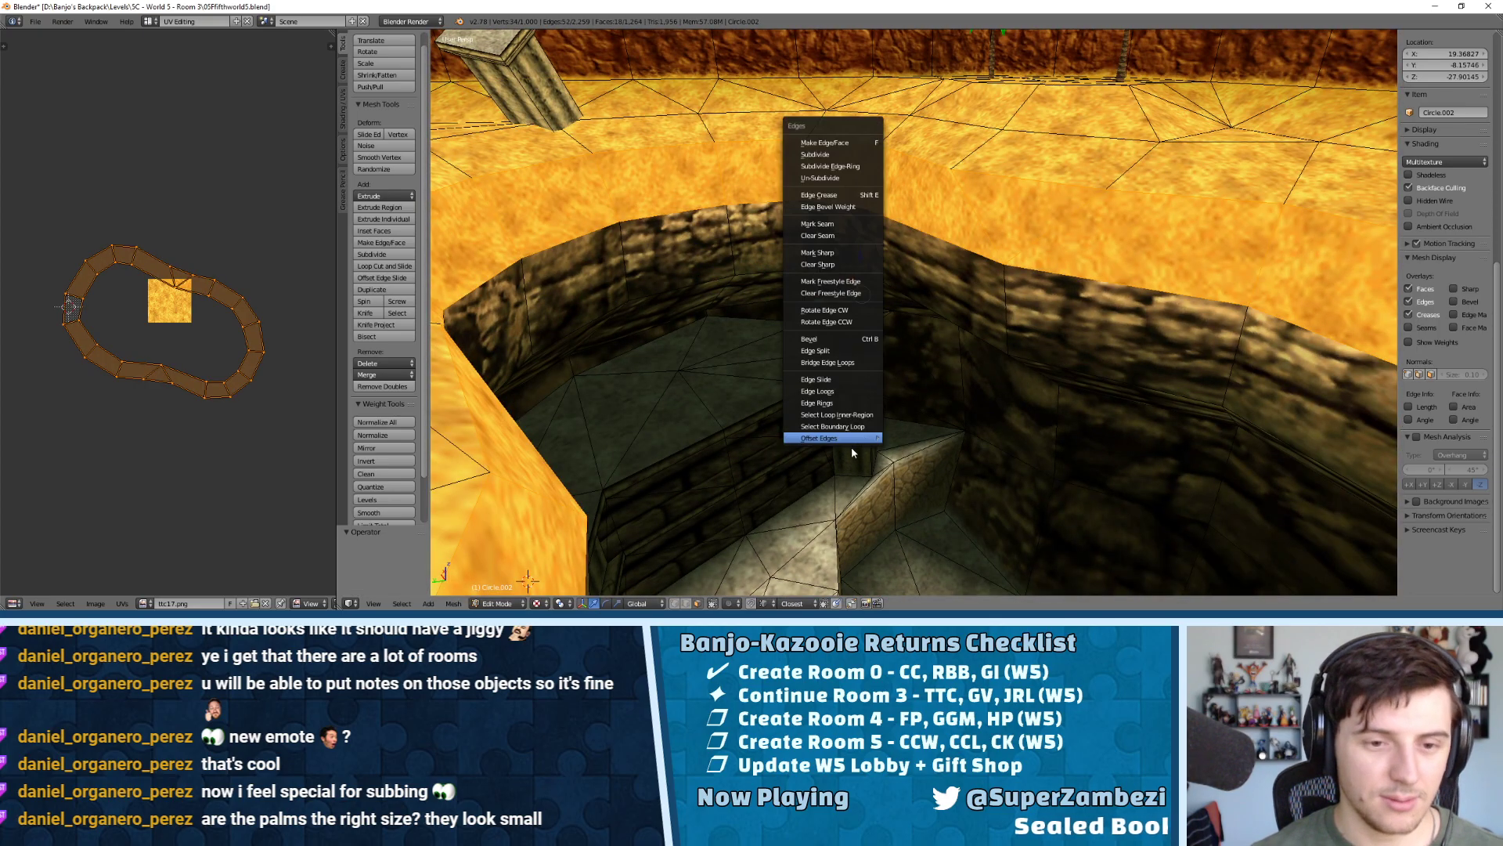
mouse_move(858, 446)
click(910, 451)
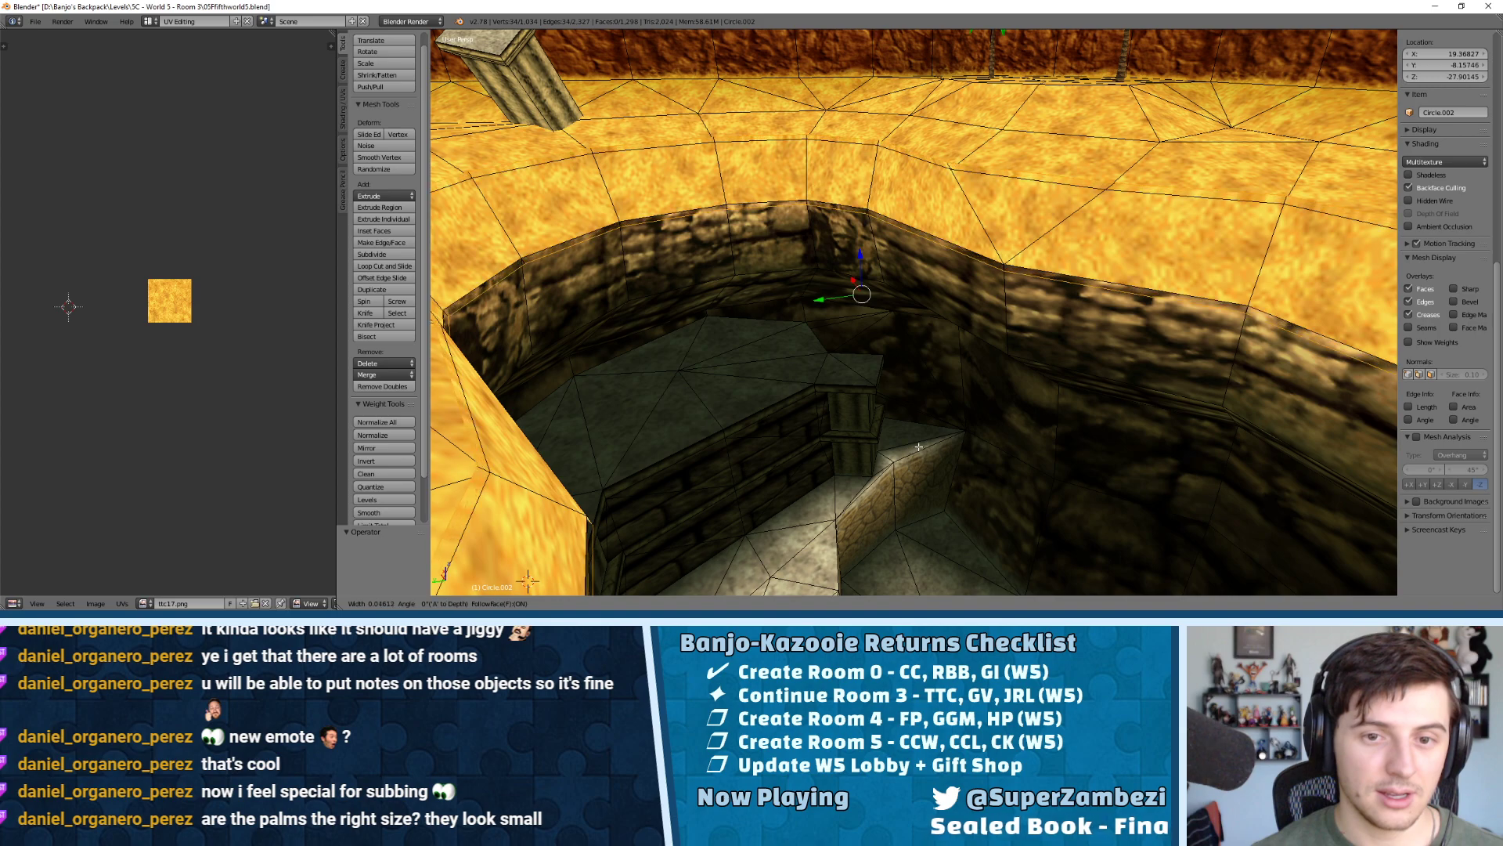
key(ctrl+z)
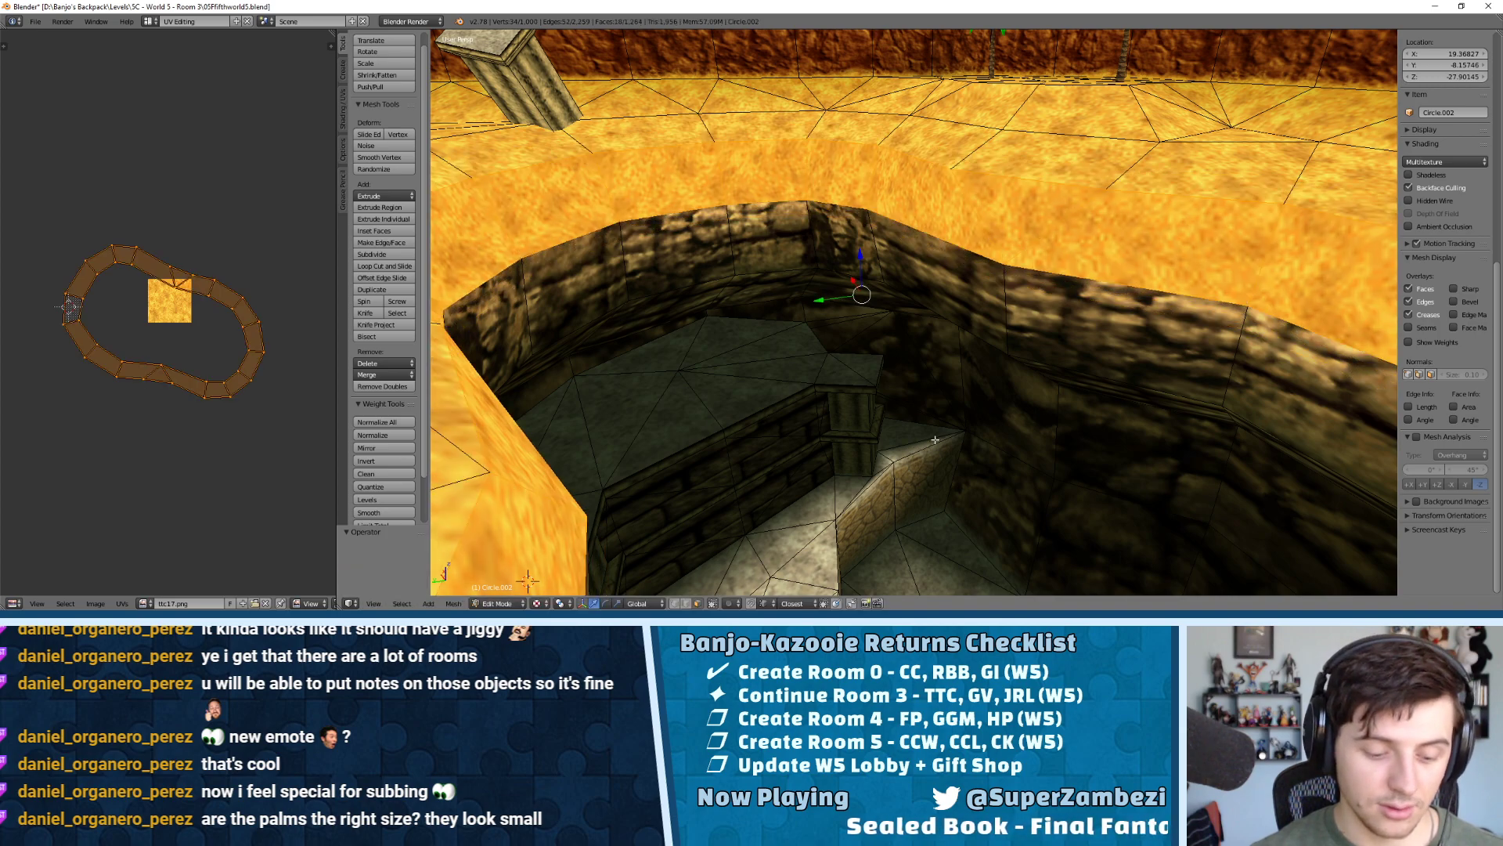
key(ctrl+e)
mouse_move(936, 443)
click(976, 466)
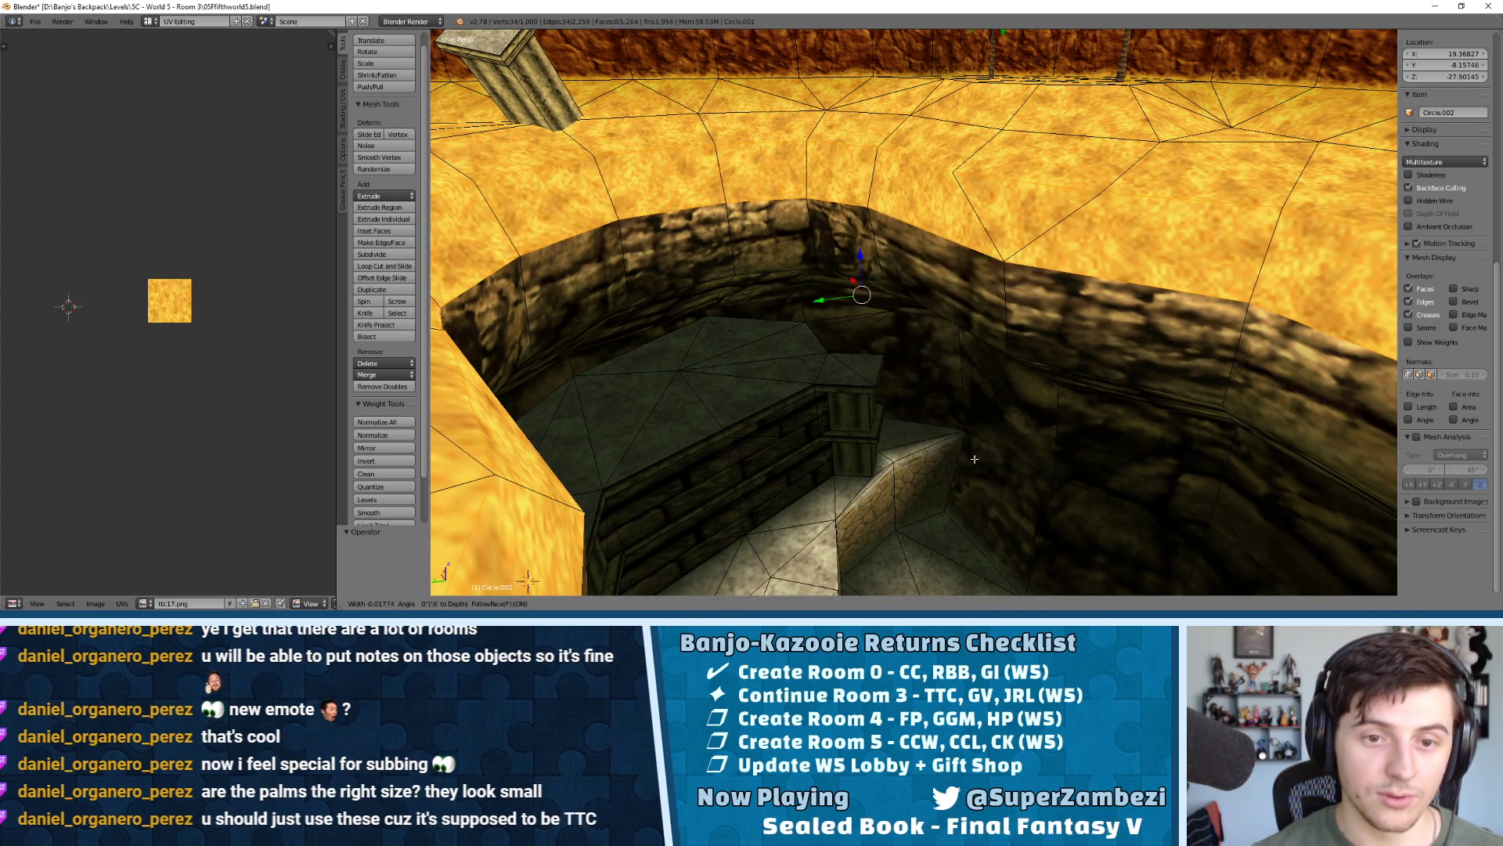
right_click(945, 451)
middle_drag(946, 451, 946, 333)
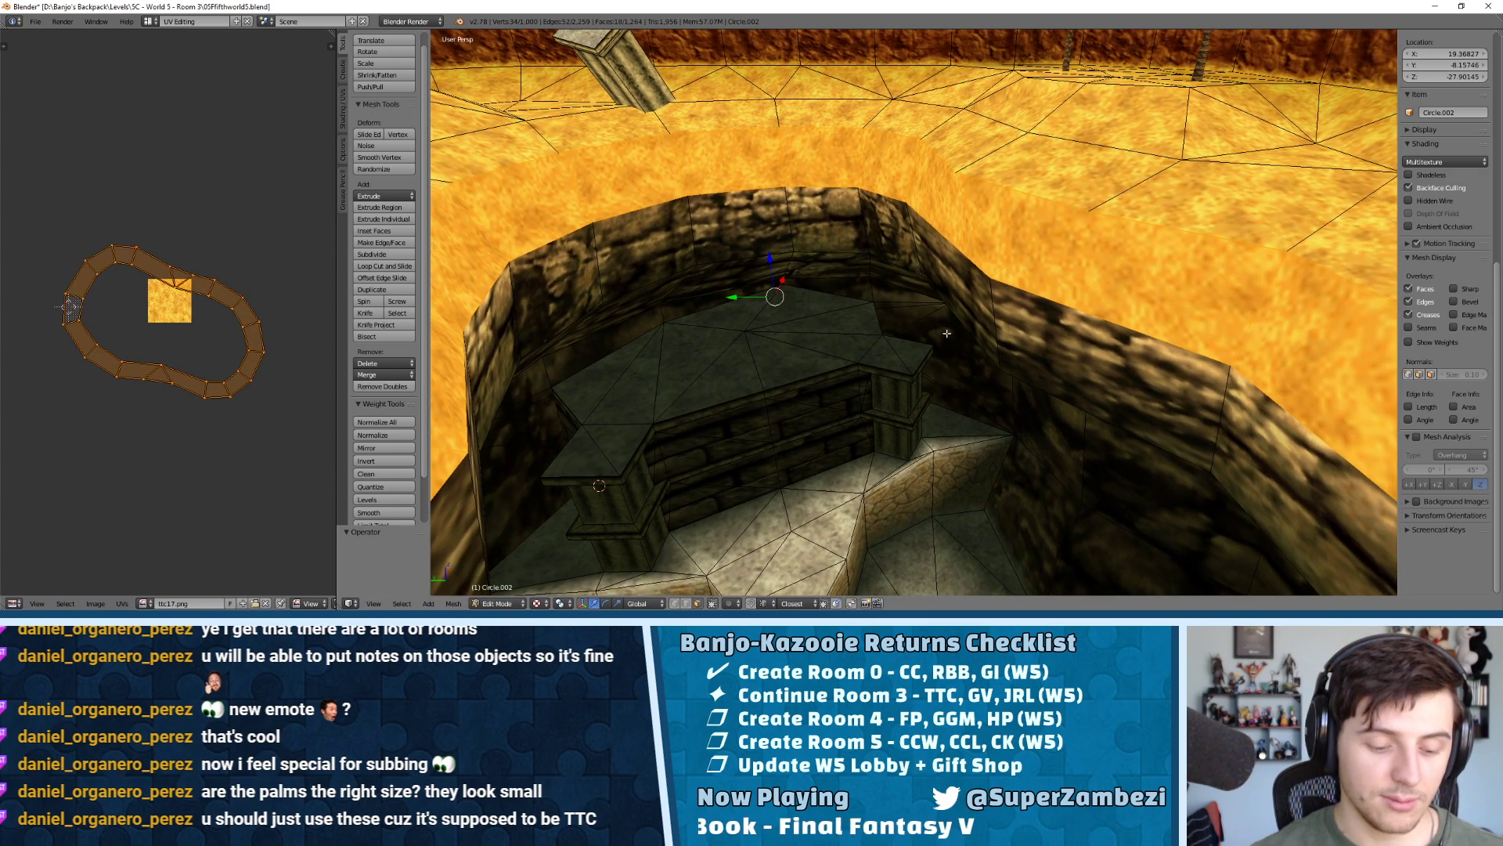
Duplicate the sand ring above the cave opening and try extruding the copy's edges with Offset Edges
key(shift+d)
click(930, 200)
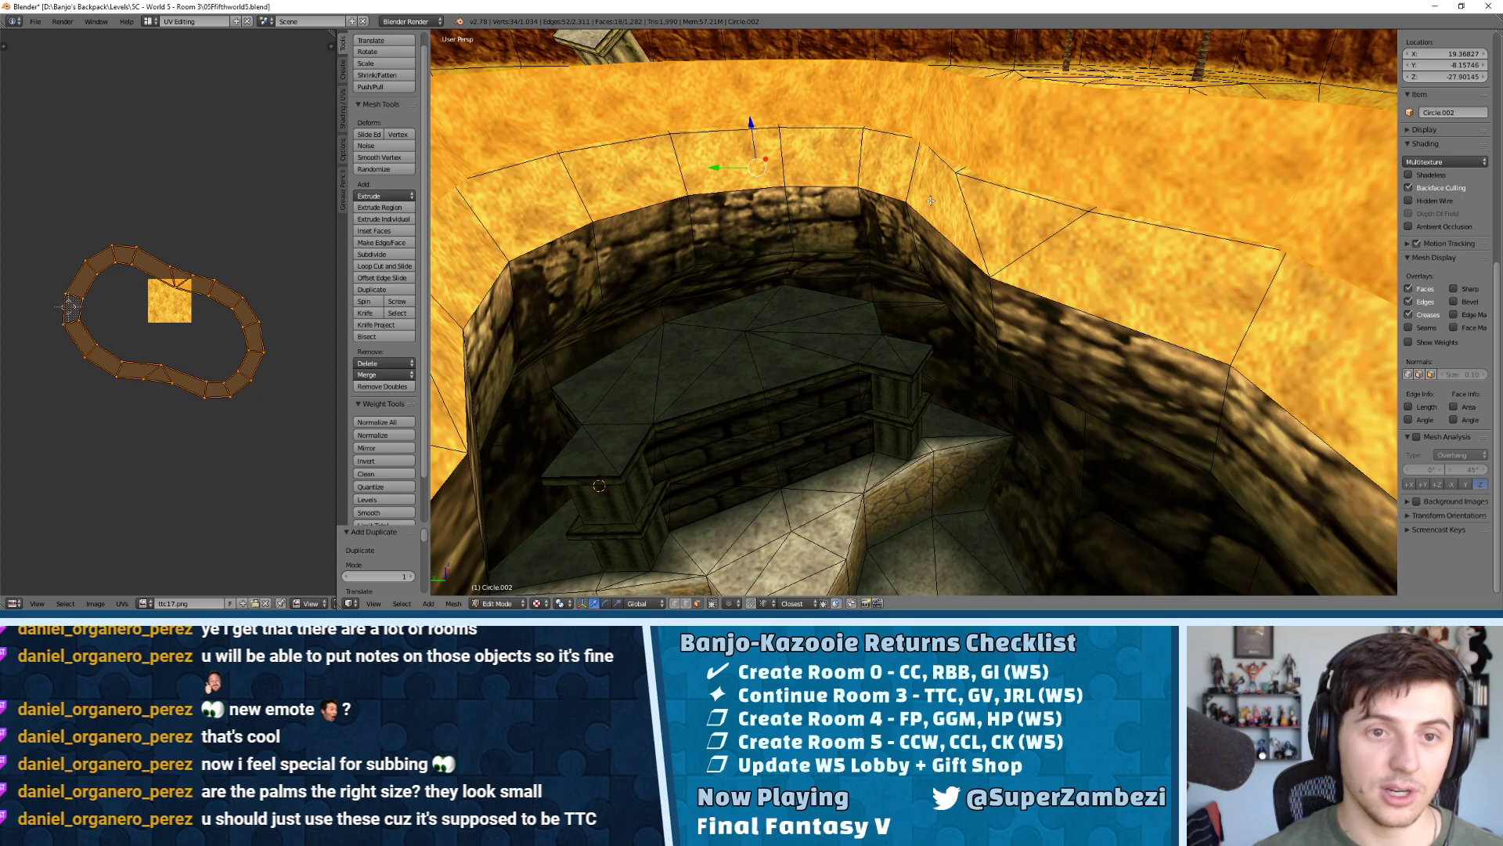
scroll(930, 200, down, 4)
middle_drag(876, 243, 825, 231)
scroll(825, 231, up, 2)
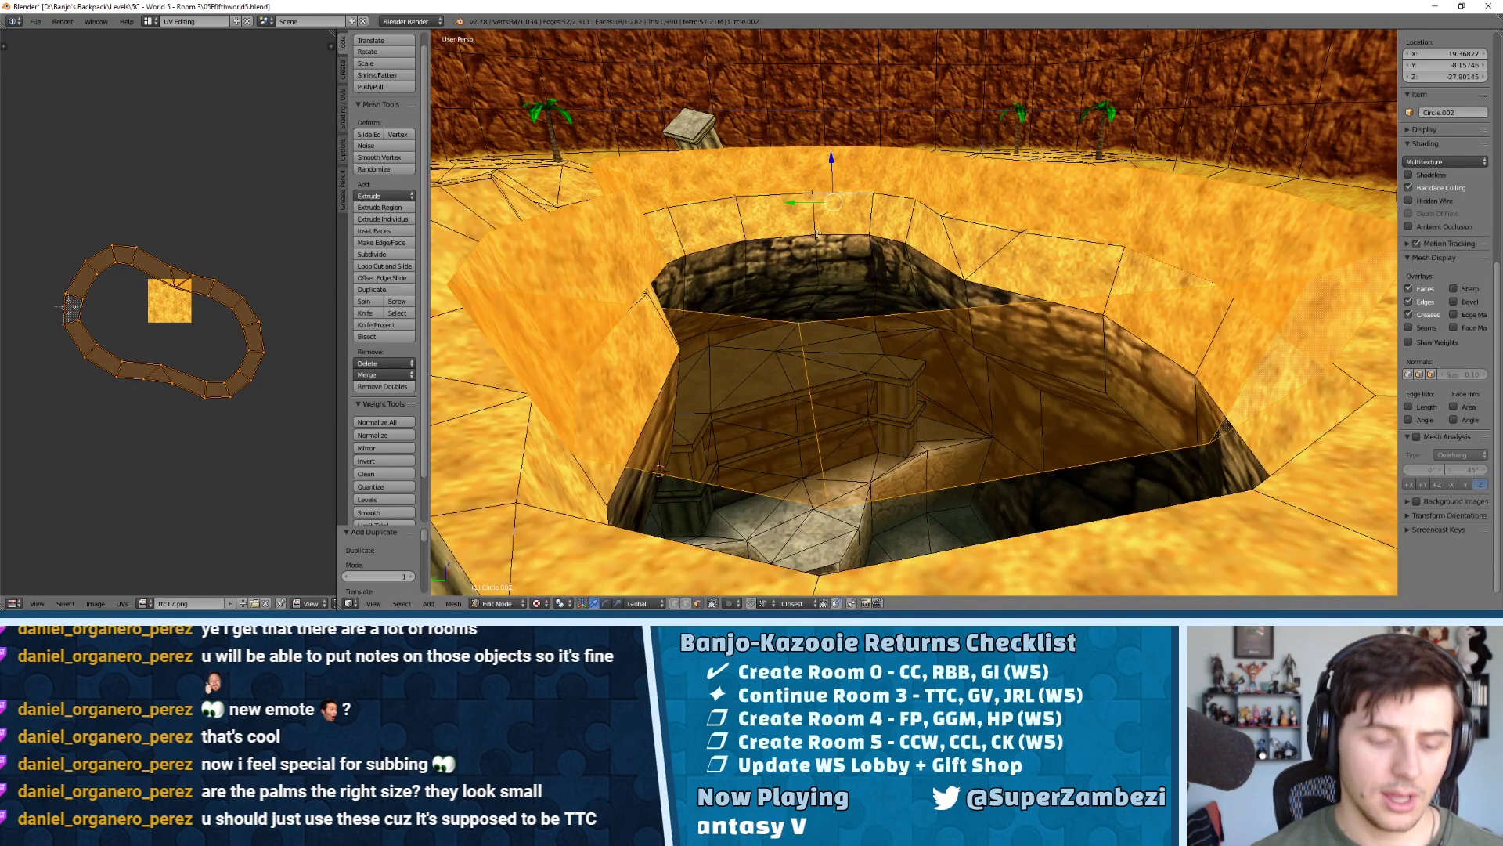
key(ctrl+e)
mouse_move(807, 342)
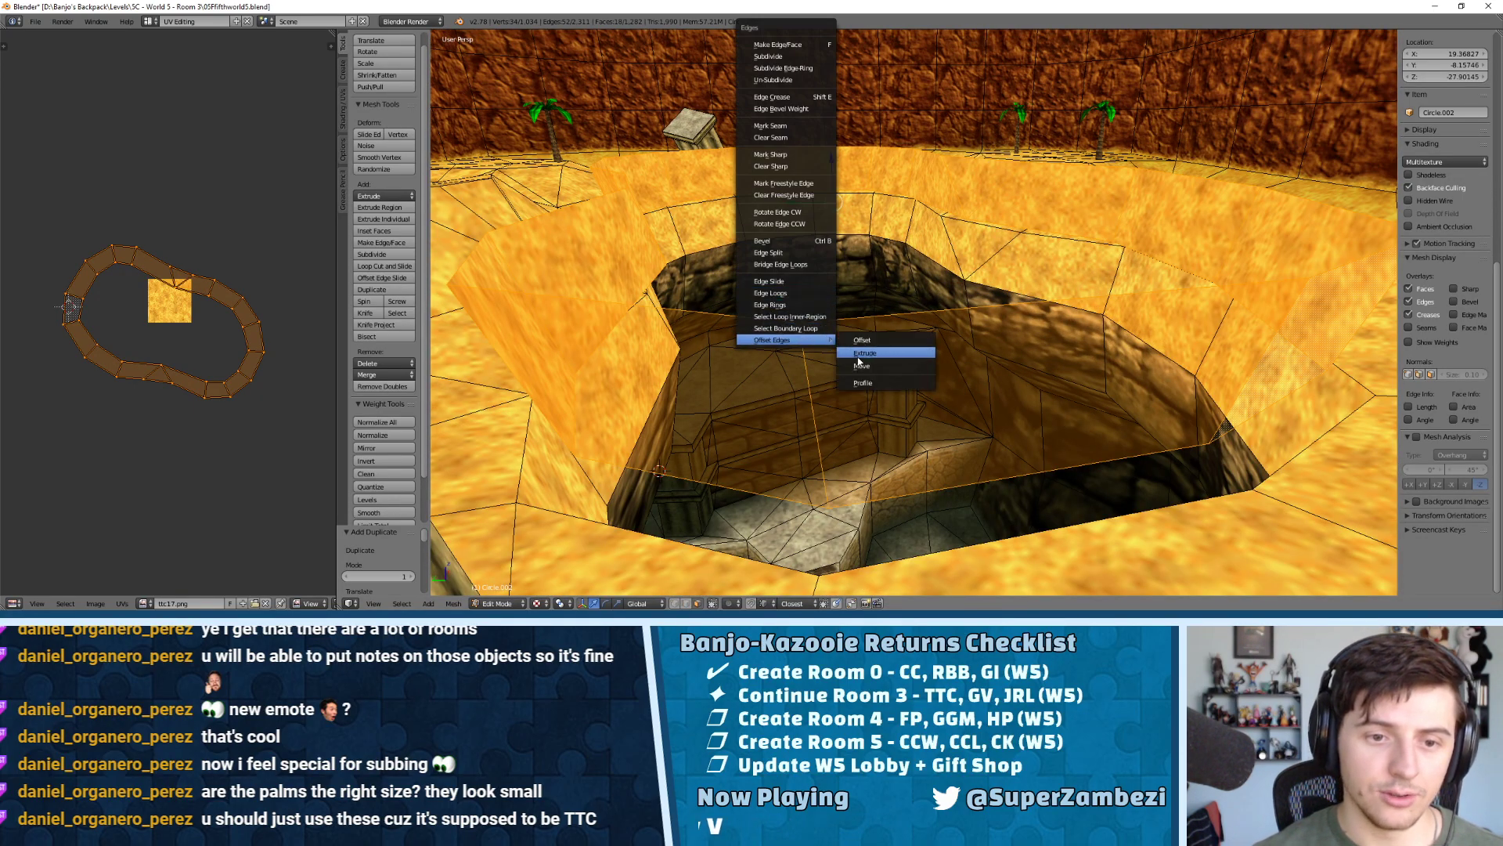
click(857, 352)
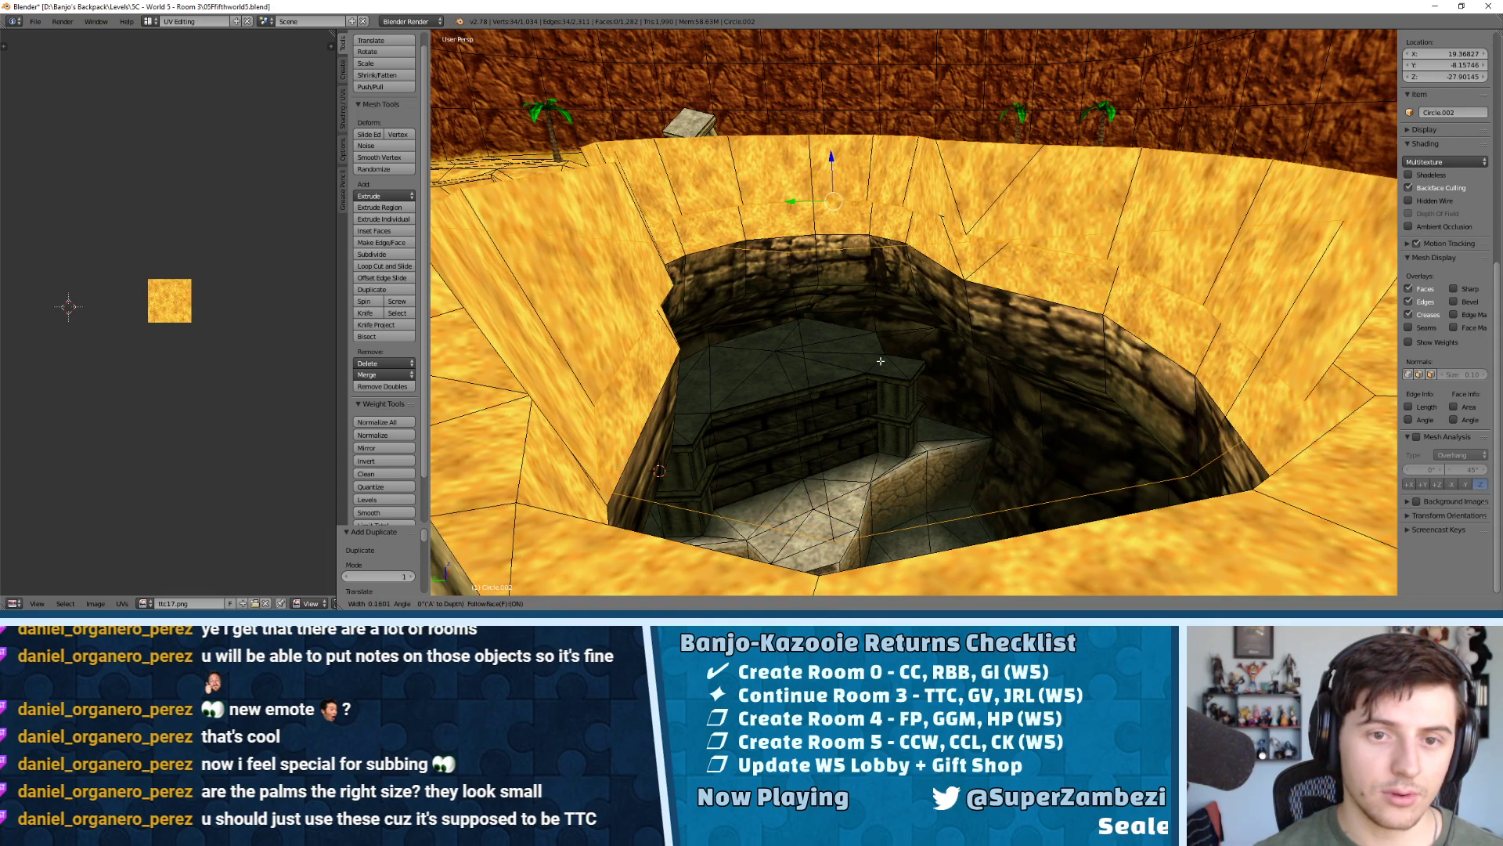
click(897, 357)
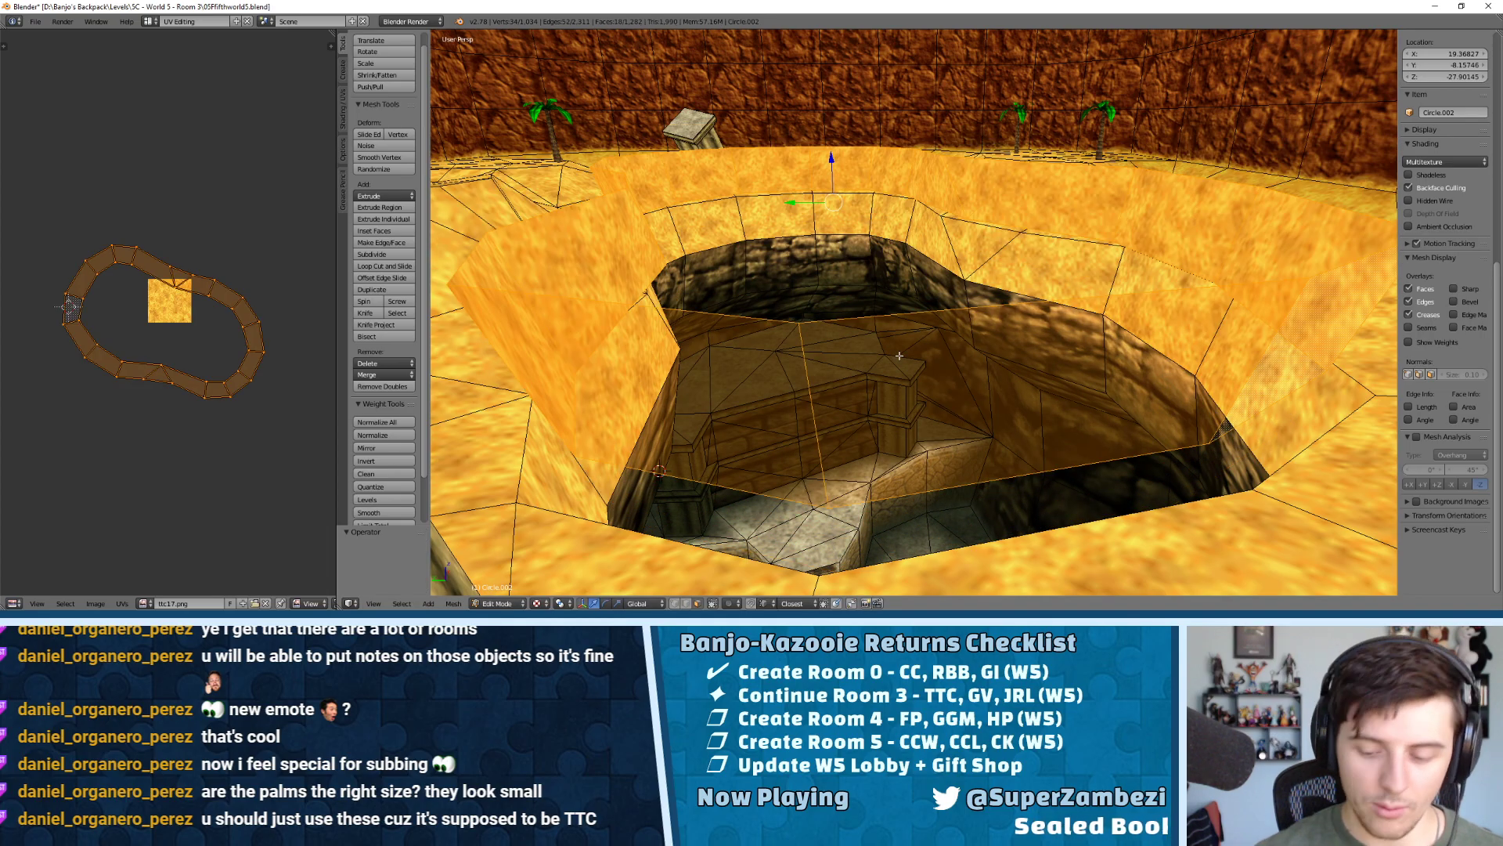
Try the Move mode of Offset Edges on the duplicated sand ring from the top view, and undo the duplication
key(KP_7)
scroll(851, 175, up, 2)
scroll(851, 175, up, 1)
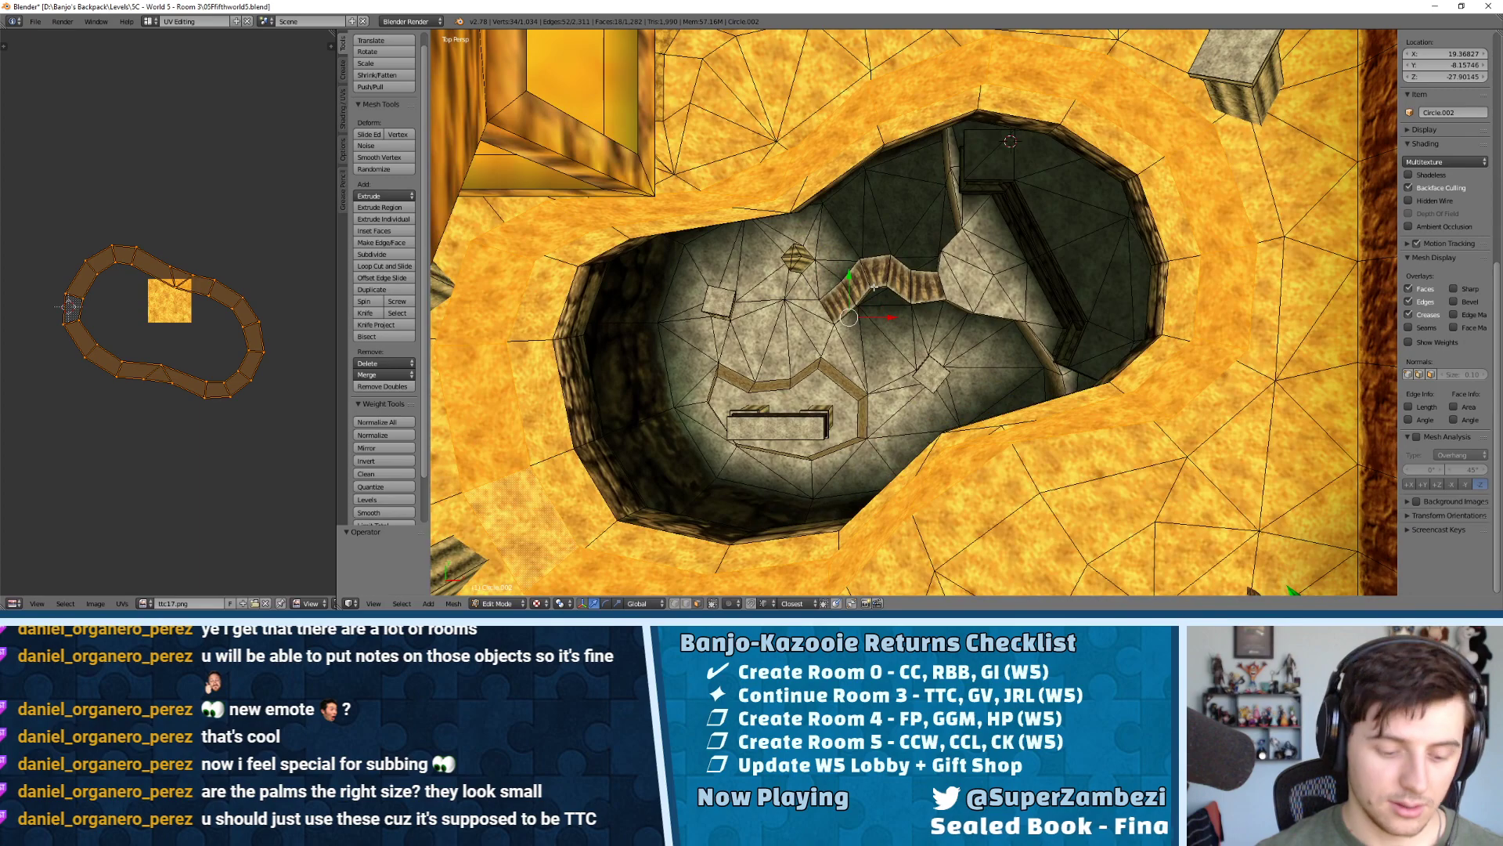
key(ctrl+e)
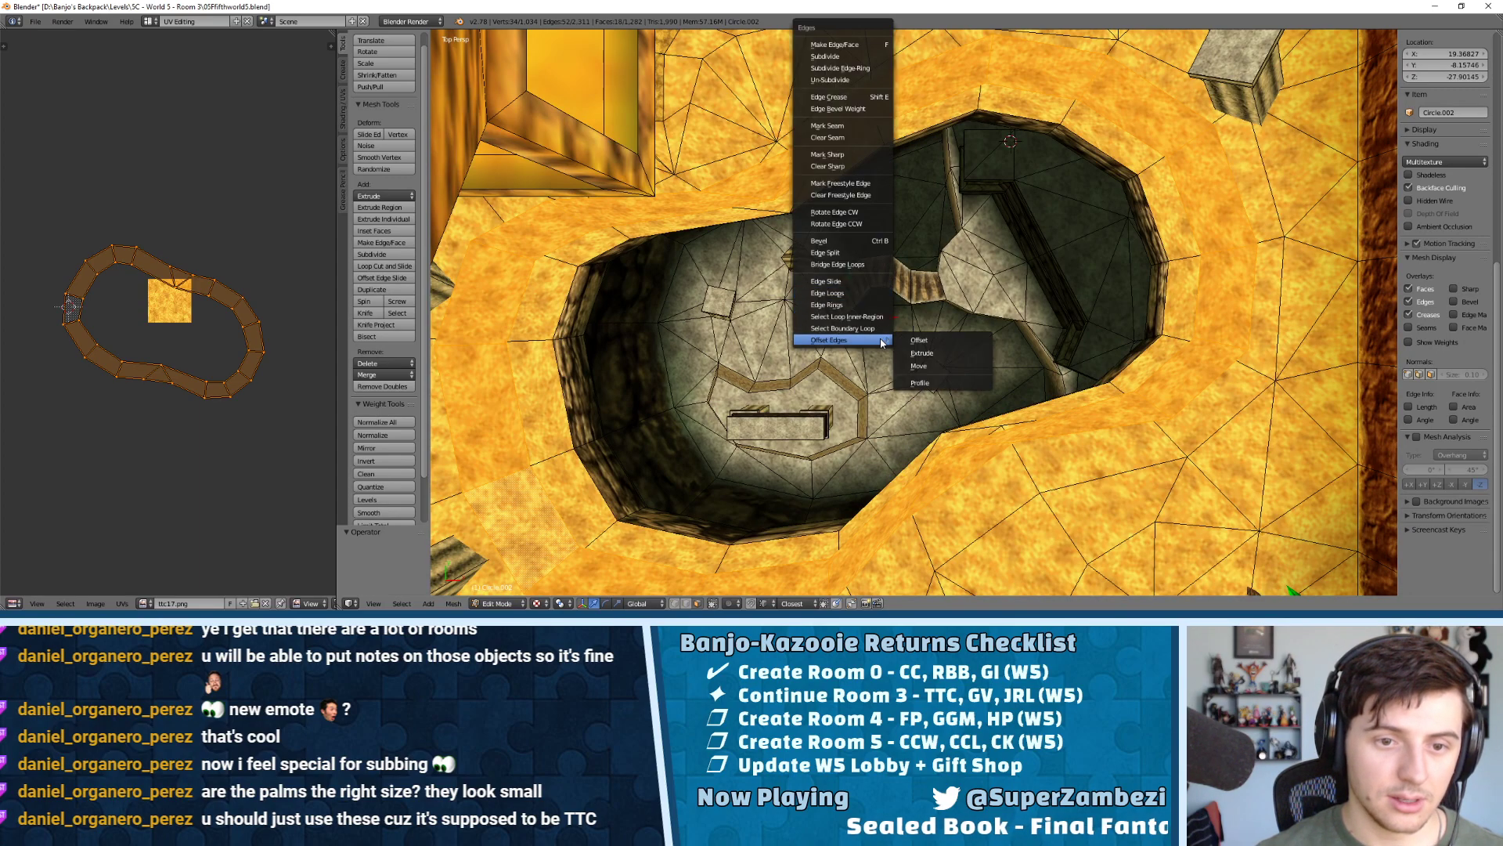
click(918, 365)
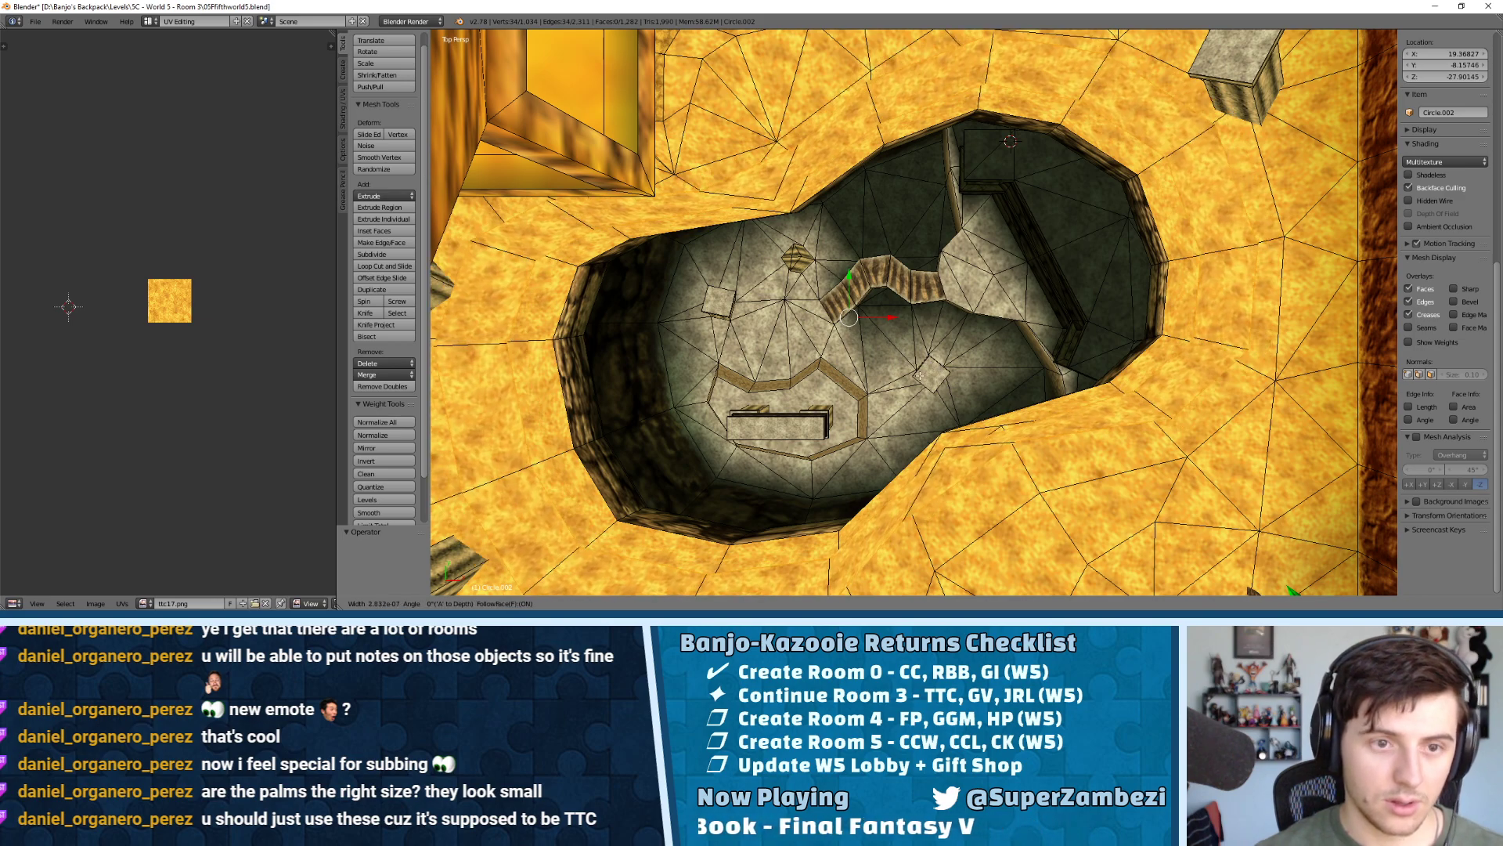
click(876, 352)
middle_drag(876, 352, 877, 439)
middle_drag(875, 232, 915, 195)
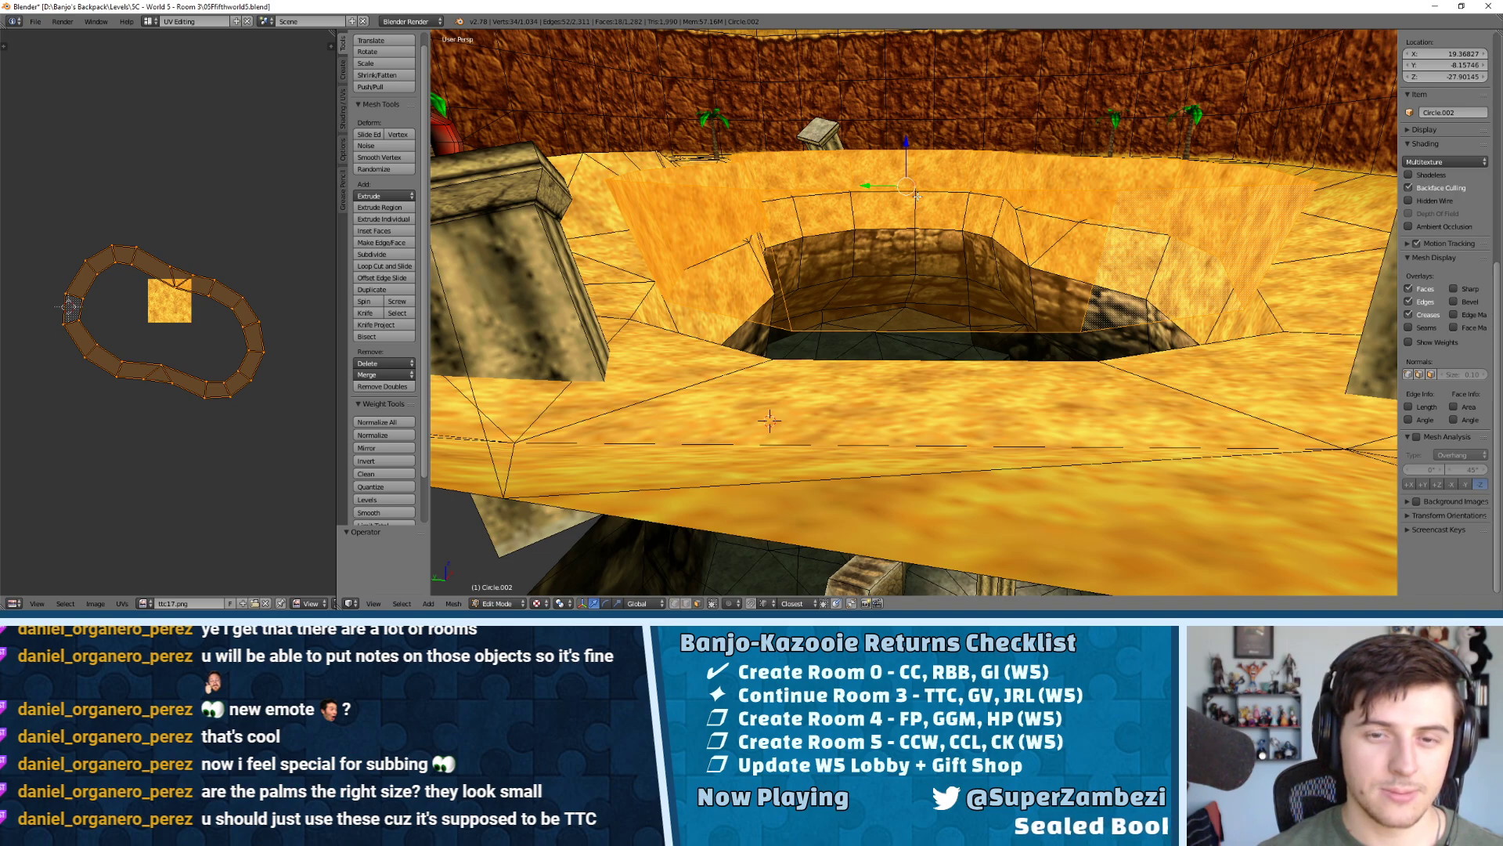
key(ctrl+z)
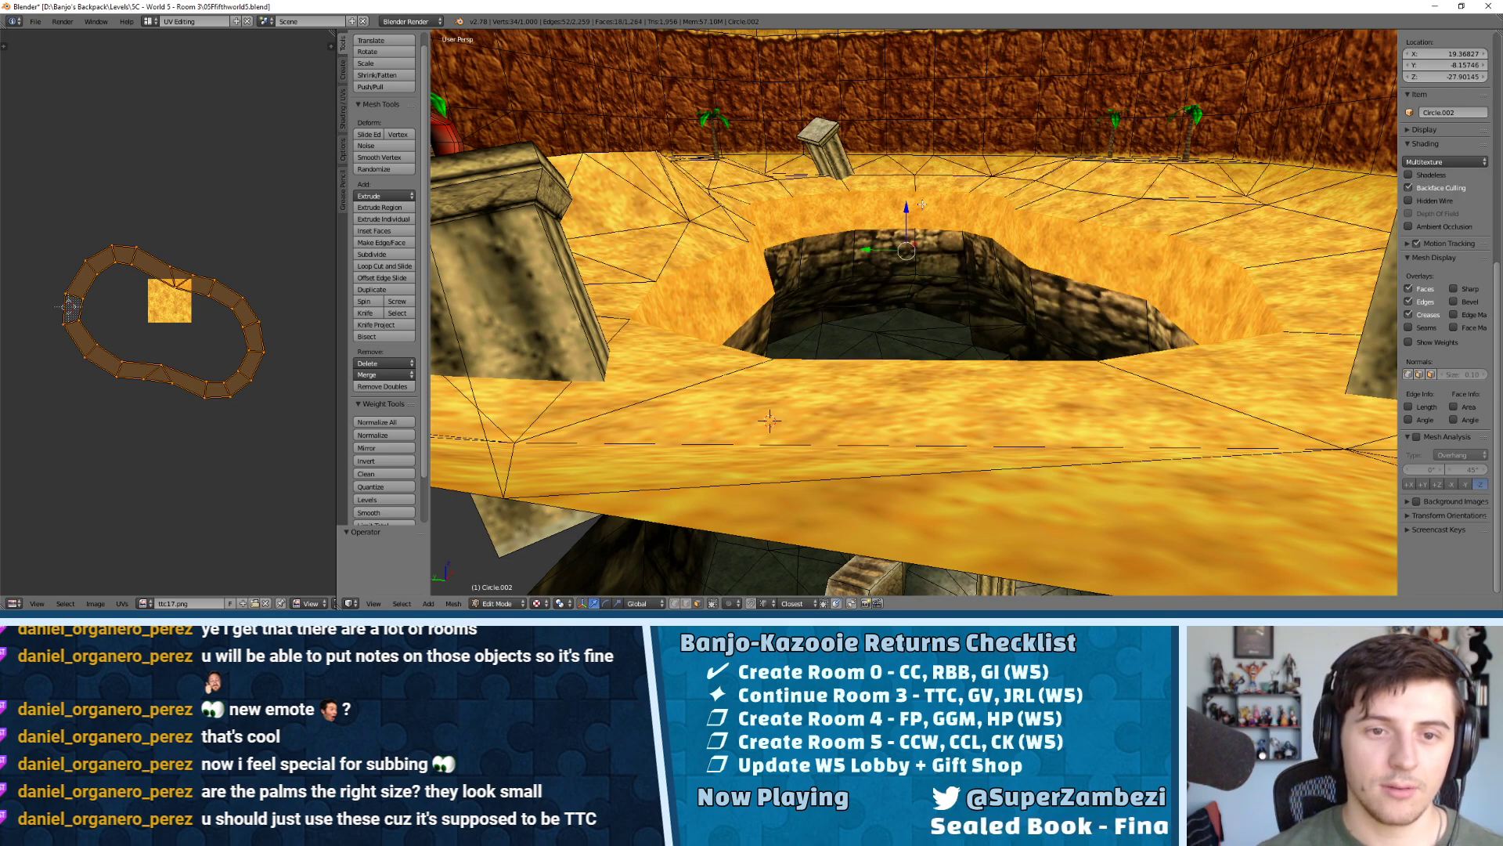
Switch to edge selection and select the edge loop in the sand around the cave opening
key(ctrl+Tab)
click(882, 166)
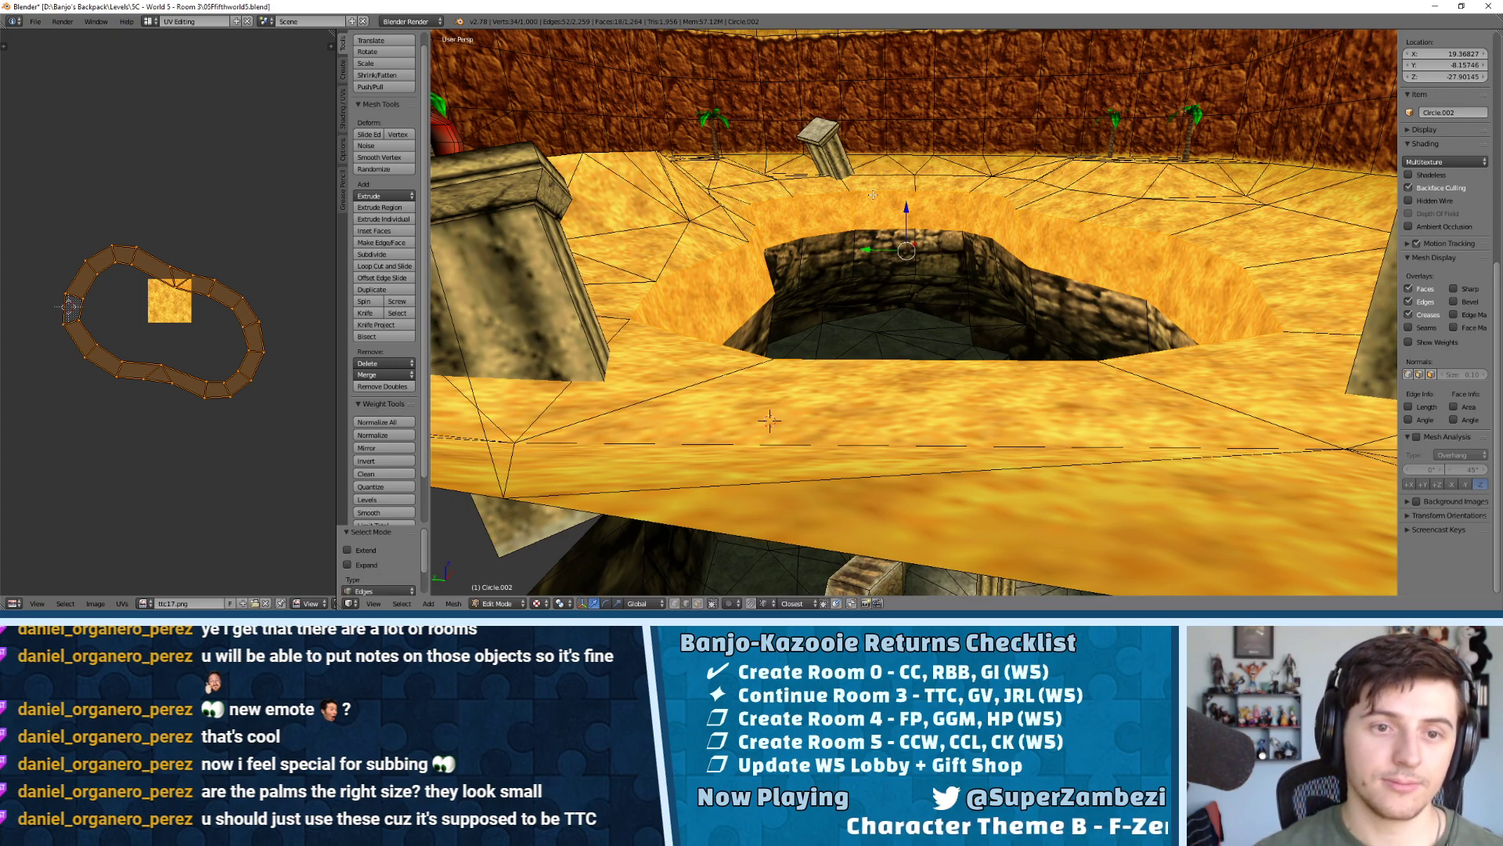
middle_drag(872, 195, 940, 258)
right_click(1054, 198)
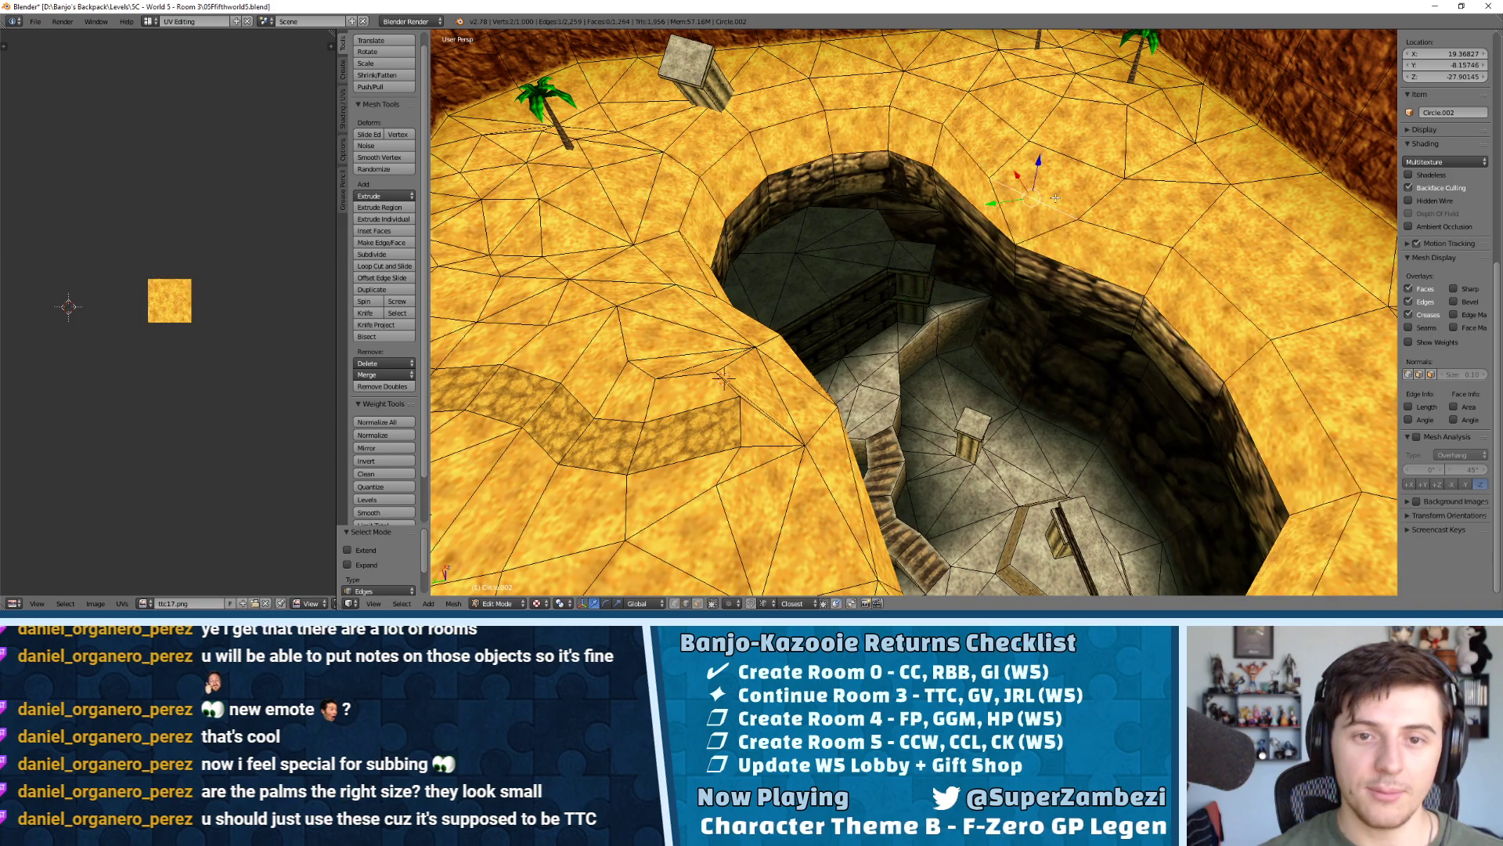
alt+right_click(970, 151)
middle_drag(1026, 282, 966, 182)
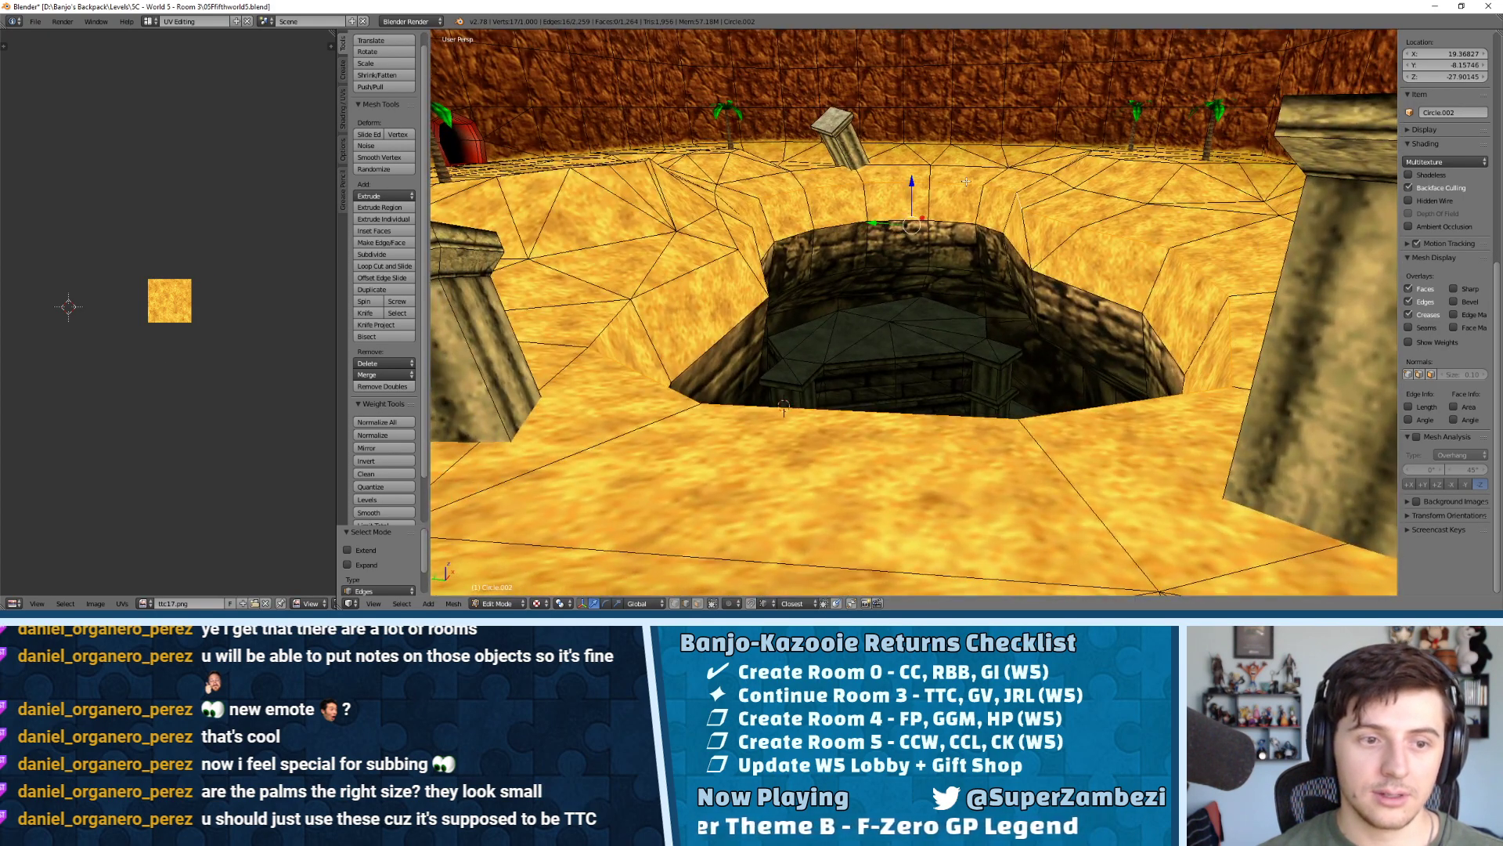
Try duplicating the selected sand edge loop upward along Z, and undo the copy
key(e)
key(z)
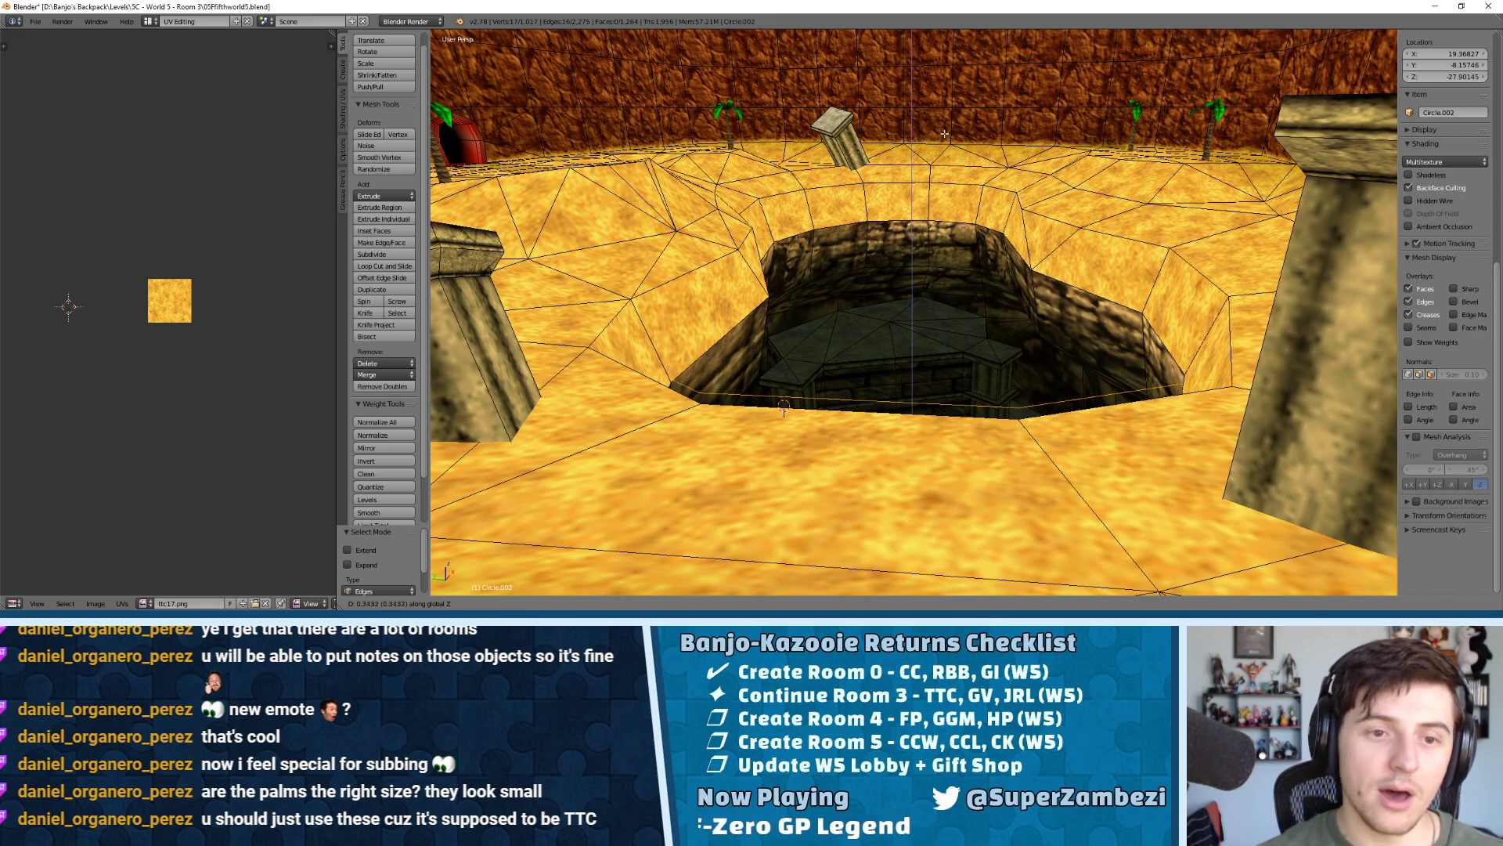
click(1003, 143)
middle_drag(1003, 143, 892, 263)
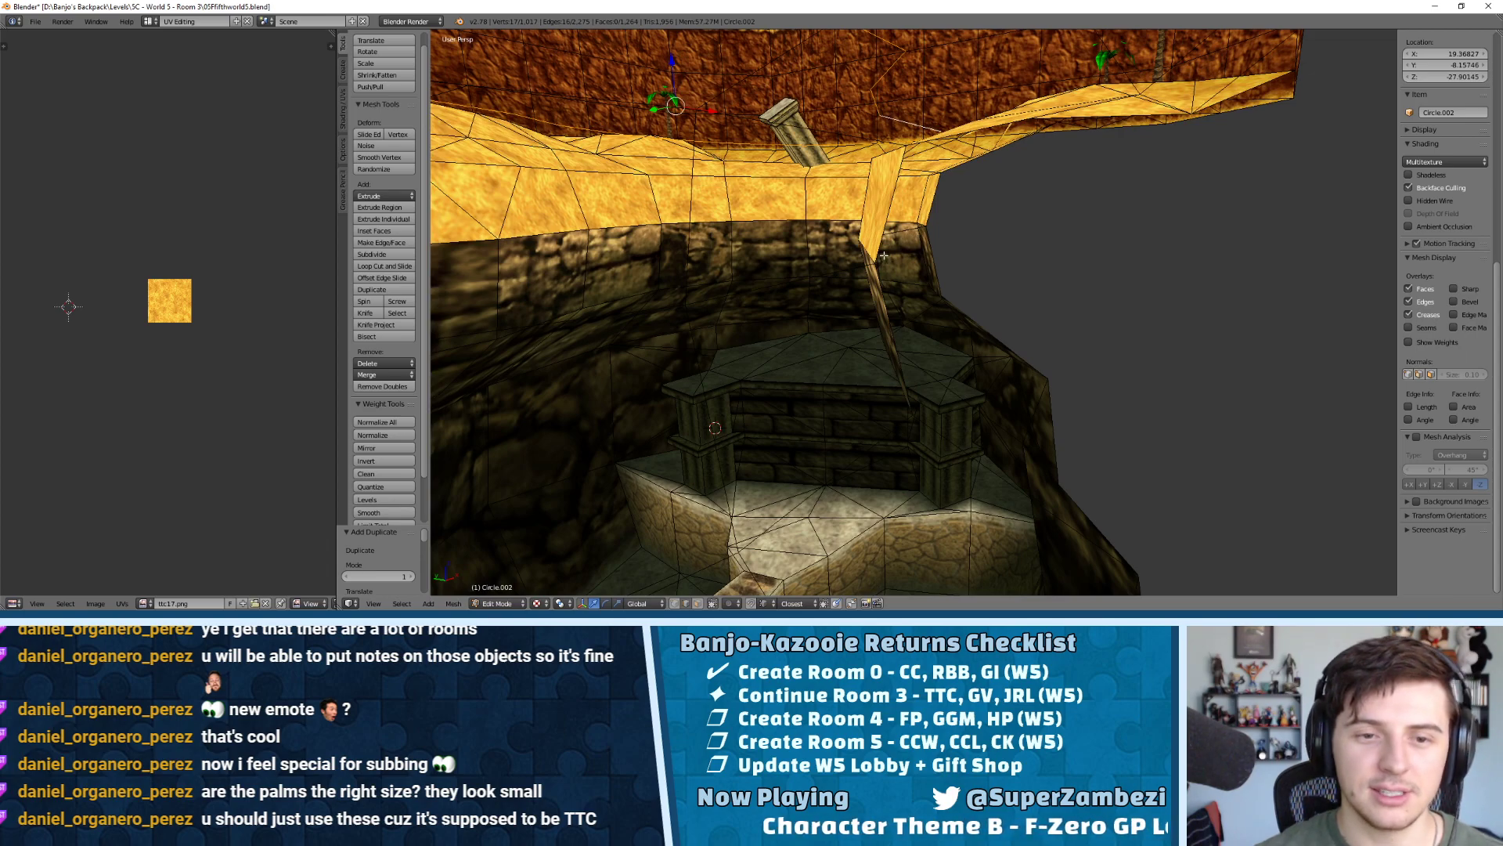
middle_drag(903, 177, 877, 210)
key(ctrl+z)
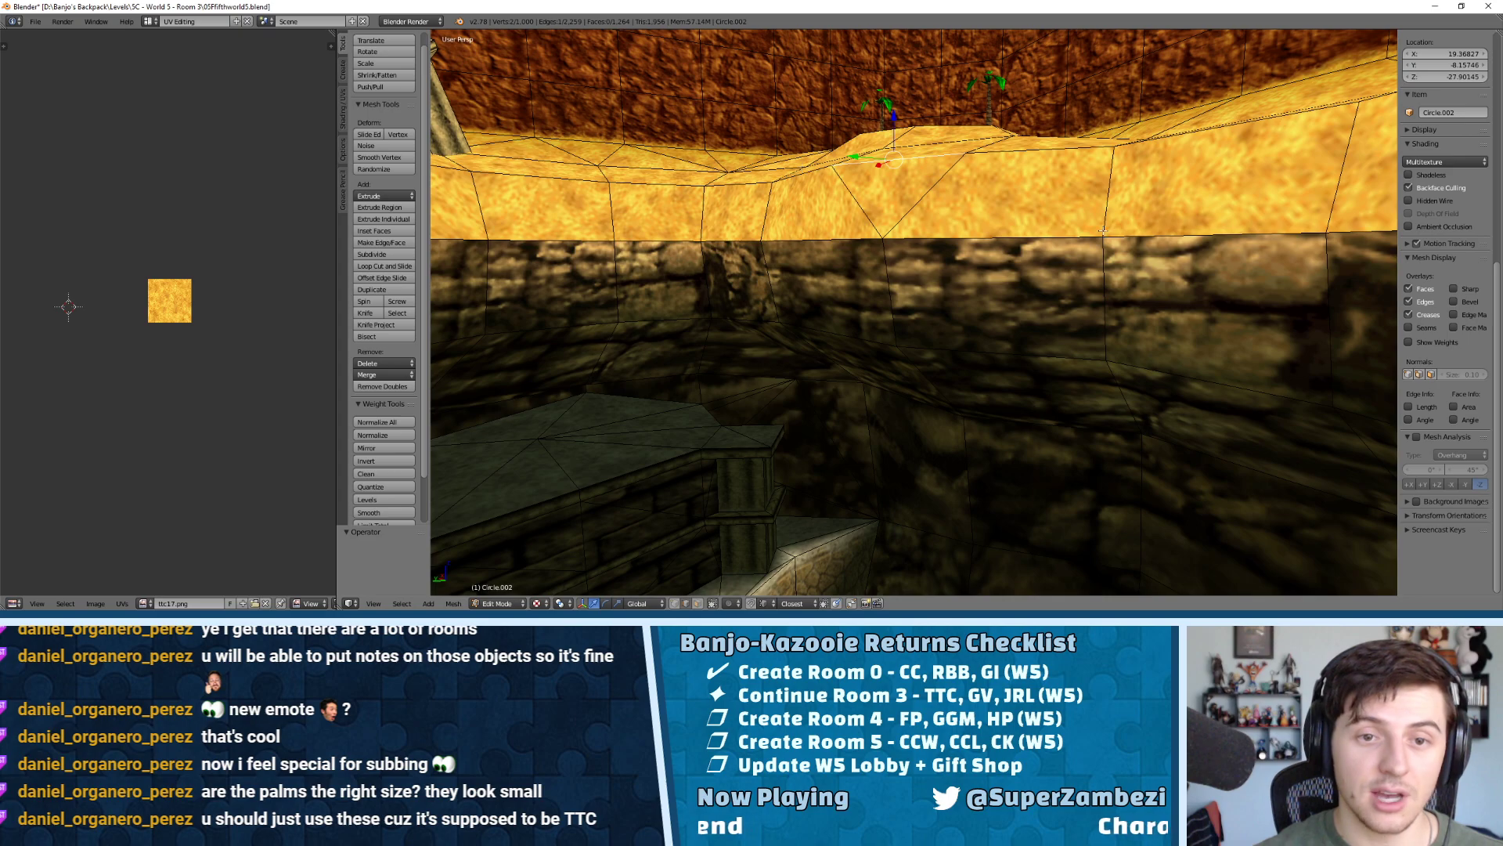
Select the first stretch of rim edges where the sand meets the cave's rock wall
right_click(908, 249)
right_click(926, 241)
middle_drag(974, 270, 967, 353)
right_click(966, 354)
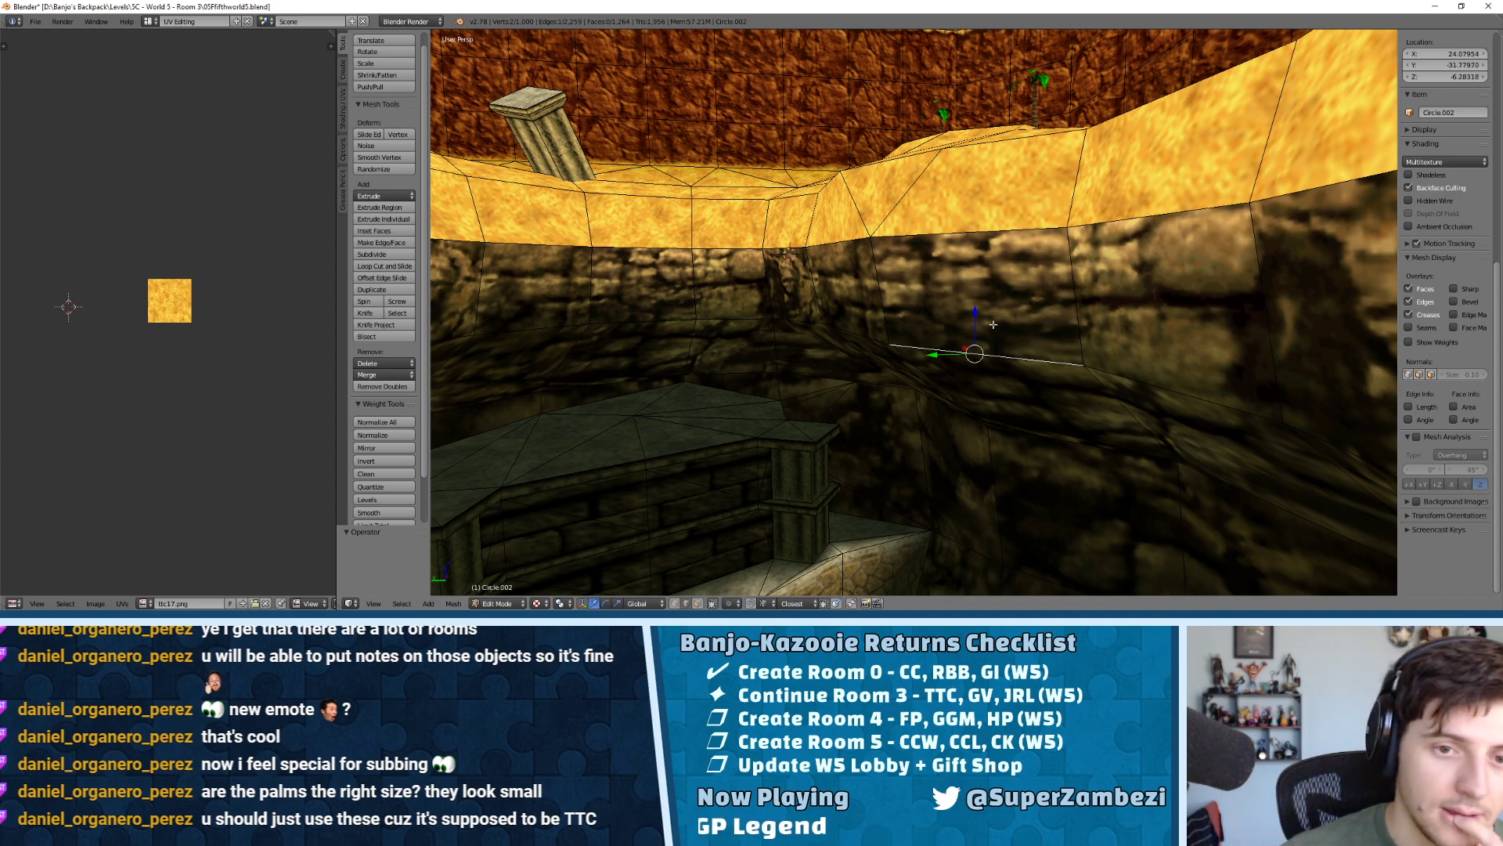
middle_drag(1016, 299, 957, 297)
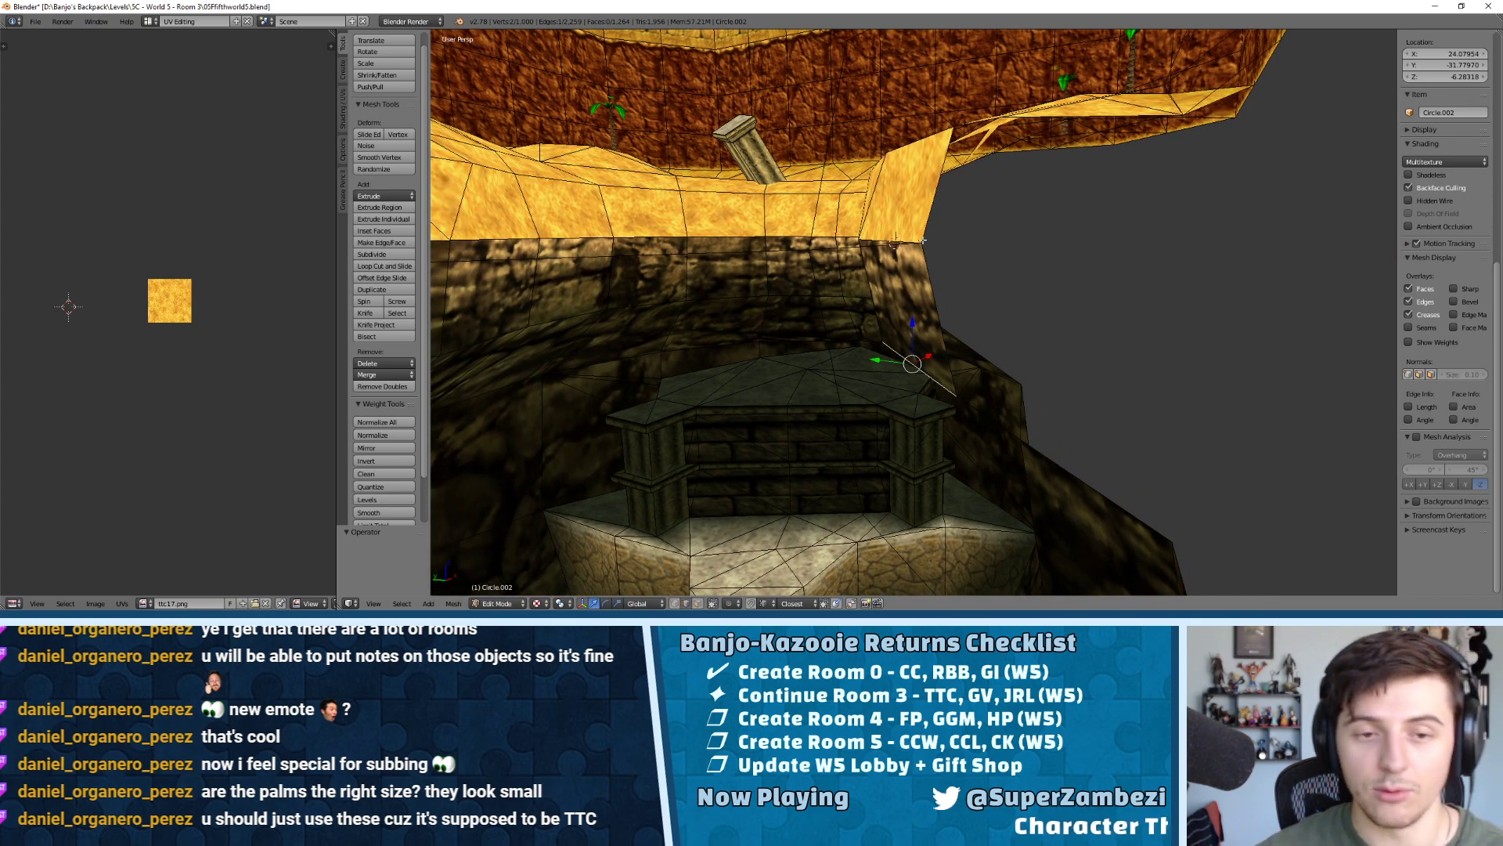
middle_drag(924, 240, 851, 240)
alt+right_click(834, 232)
middle_drag(830, 307, 812, 303)
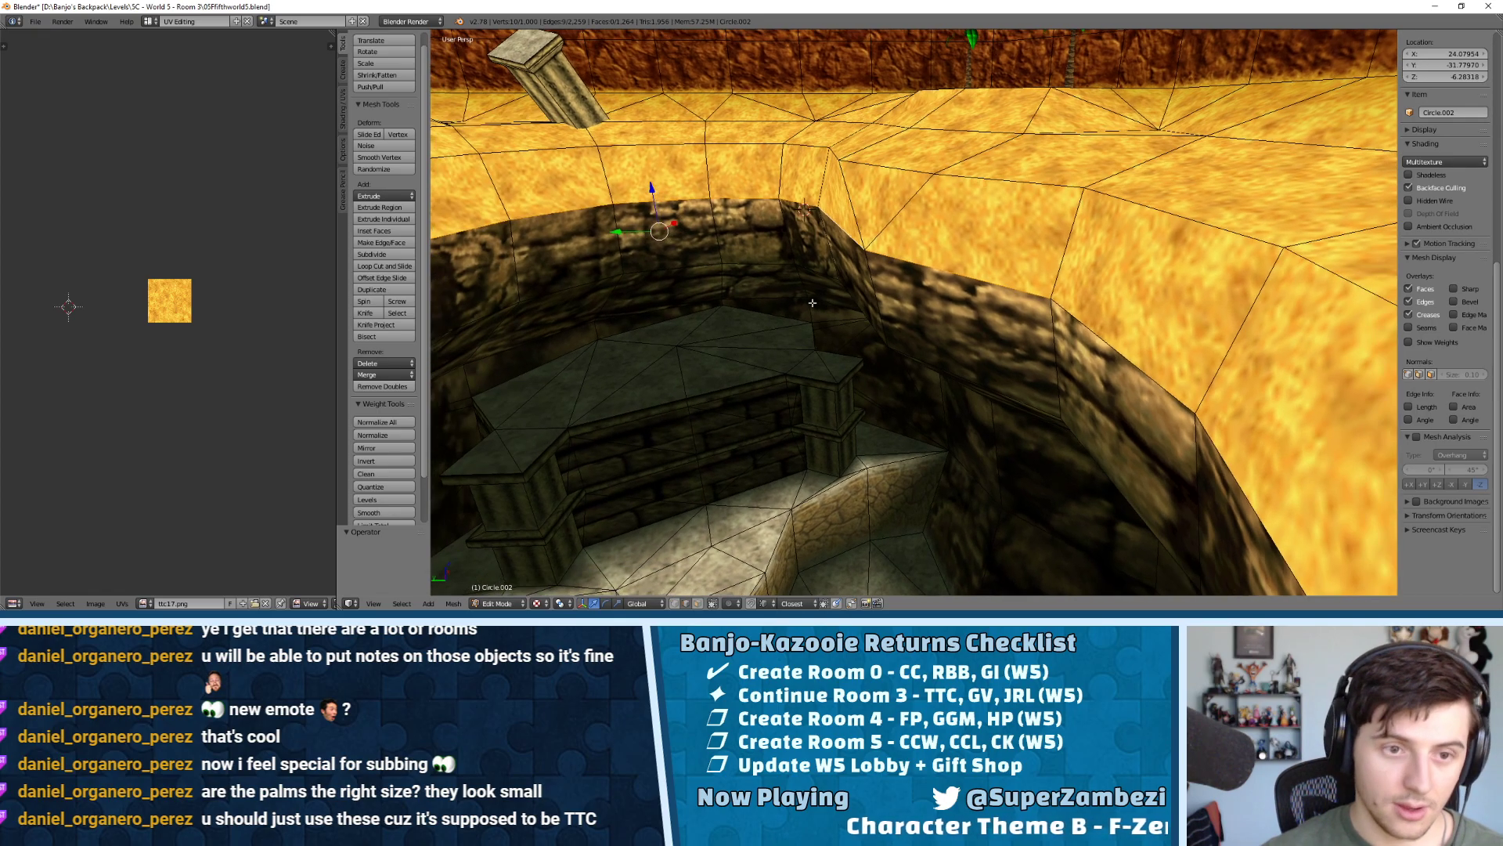
Try duplicating the partly selected rim edges upward along Z, and undo the copy
key(shift+d)
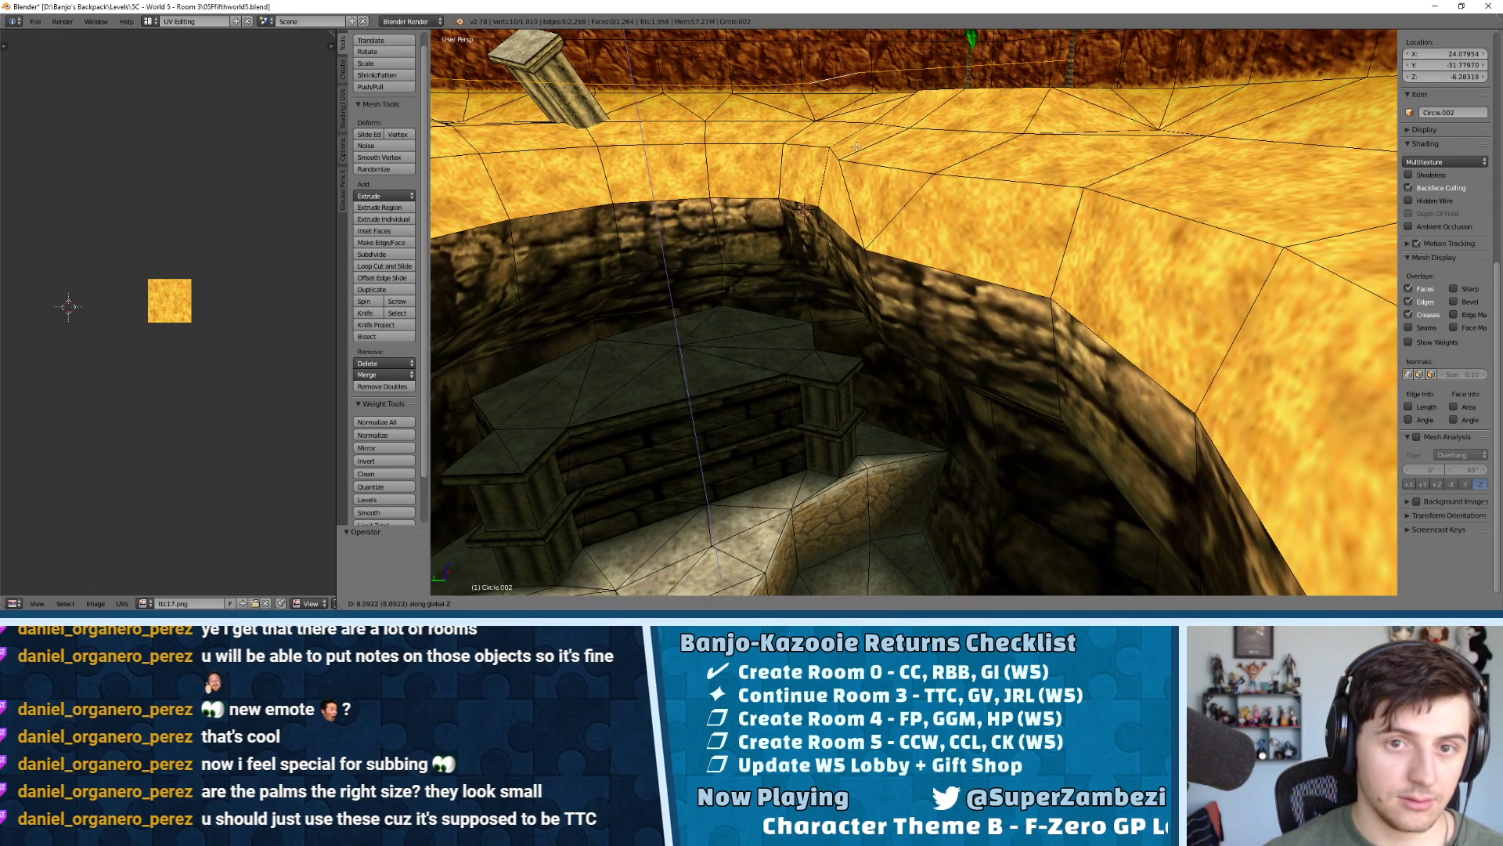
click(875, 160)
middle_drag(875, 160, 1014, 211)
key(ctrl+z)
Add the remaining rim edges to the selection to complete the closed loop around the cave opening
shift+right_click(1019, 273)
shift+right_click(1020, 273)
shift+right_click(1182, 248)
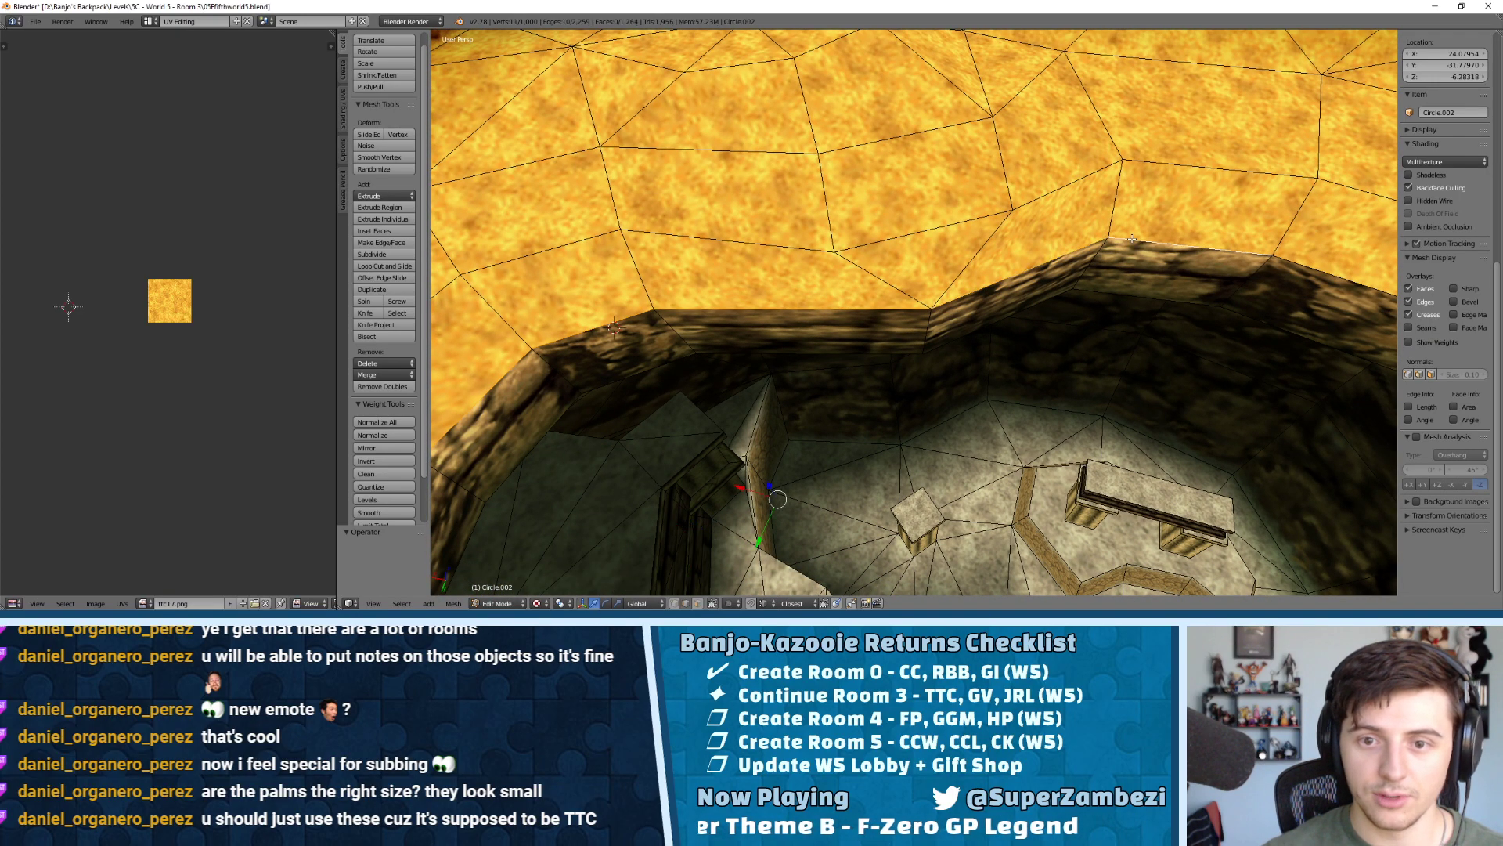
shift+middle_drag(1278, 310, 1079, 295)
shift+right_click(1080, 296)
shift+right_click(1284, 360)
middle_drag(1284, 360, 1194, 196)
shift+right_click(957, 211)
shift+right_click(1018, 224)
shift+right_click(988, 233)
shift+right_click(867, 215)
Duplicate the closed rim edge loop and raise the copy along Z above the cave opening
middle_drag(1105, 256, 1057, 263)
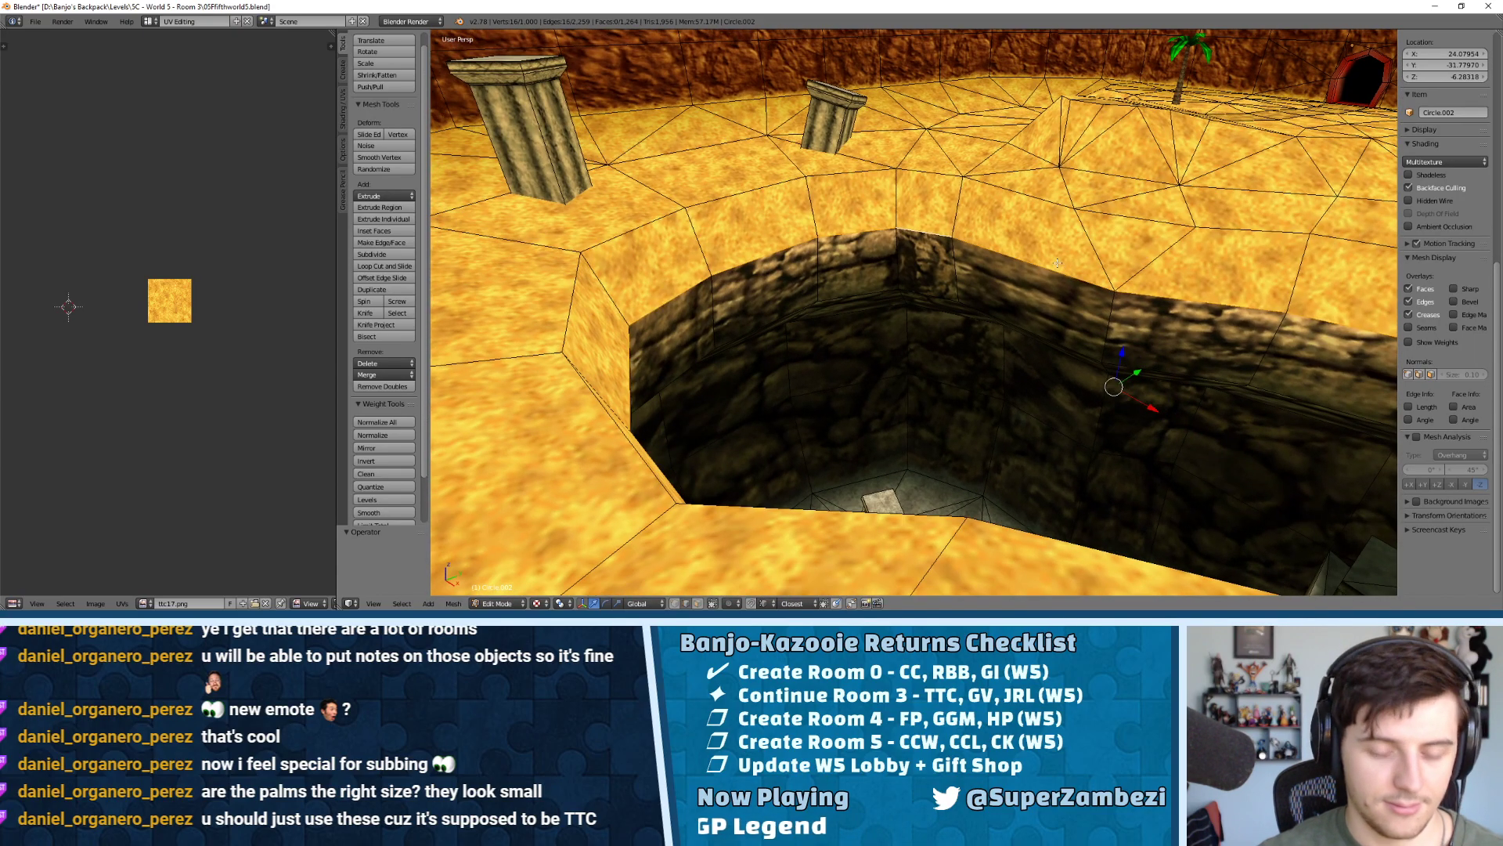
key(e)
key(z)
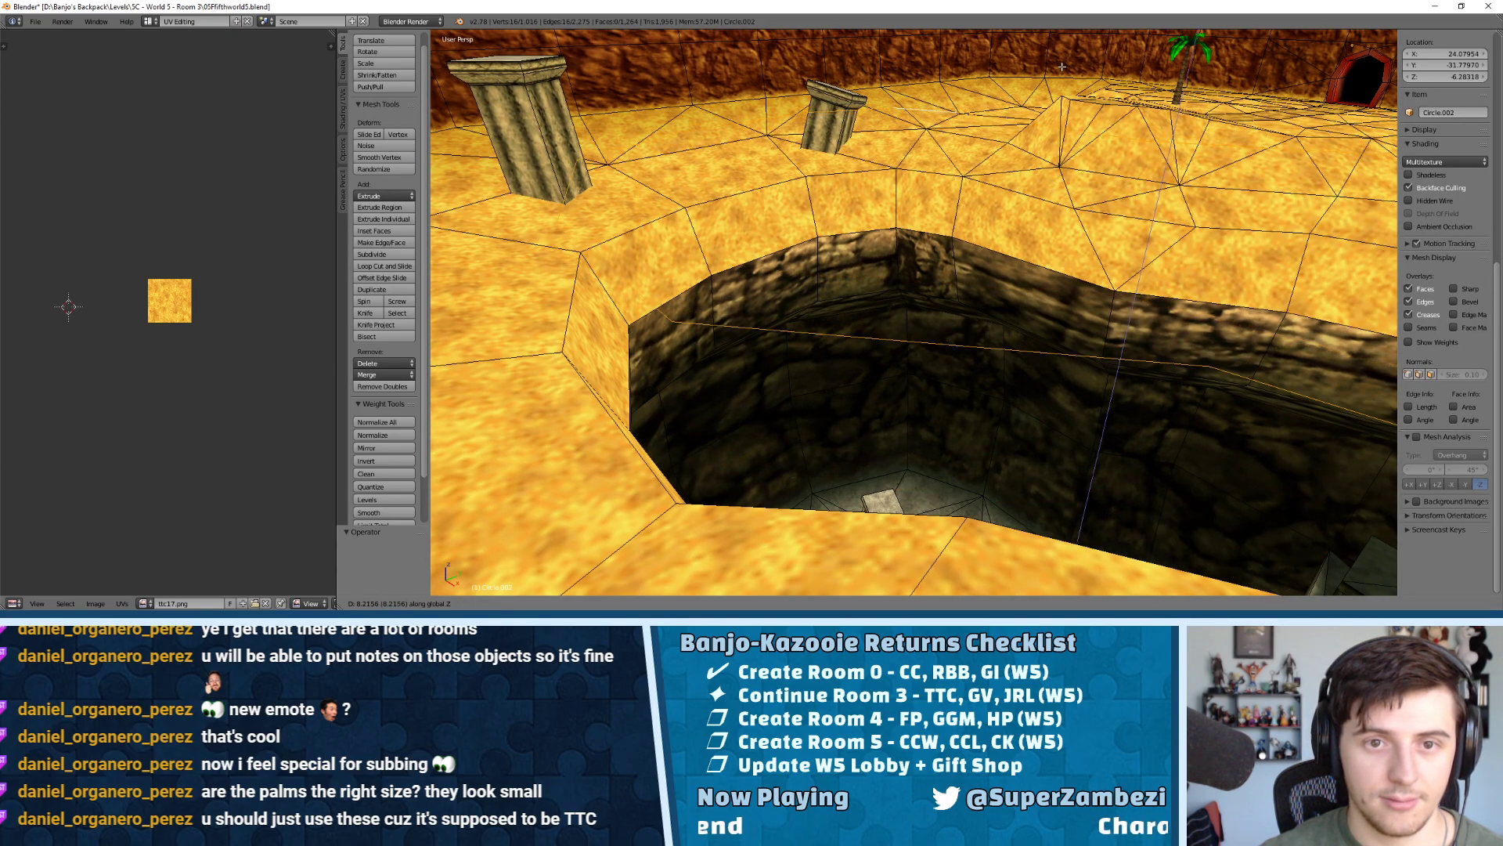
click(1063, 39)
Try filling the duplicated rim loop with a single face, and undo the fill
middle_drag(1003, 157, 891, 202)
key(f)
key(ctrl+z)
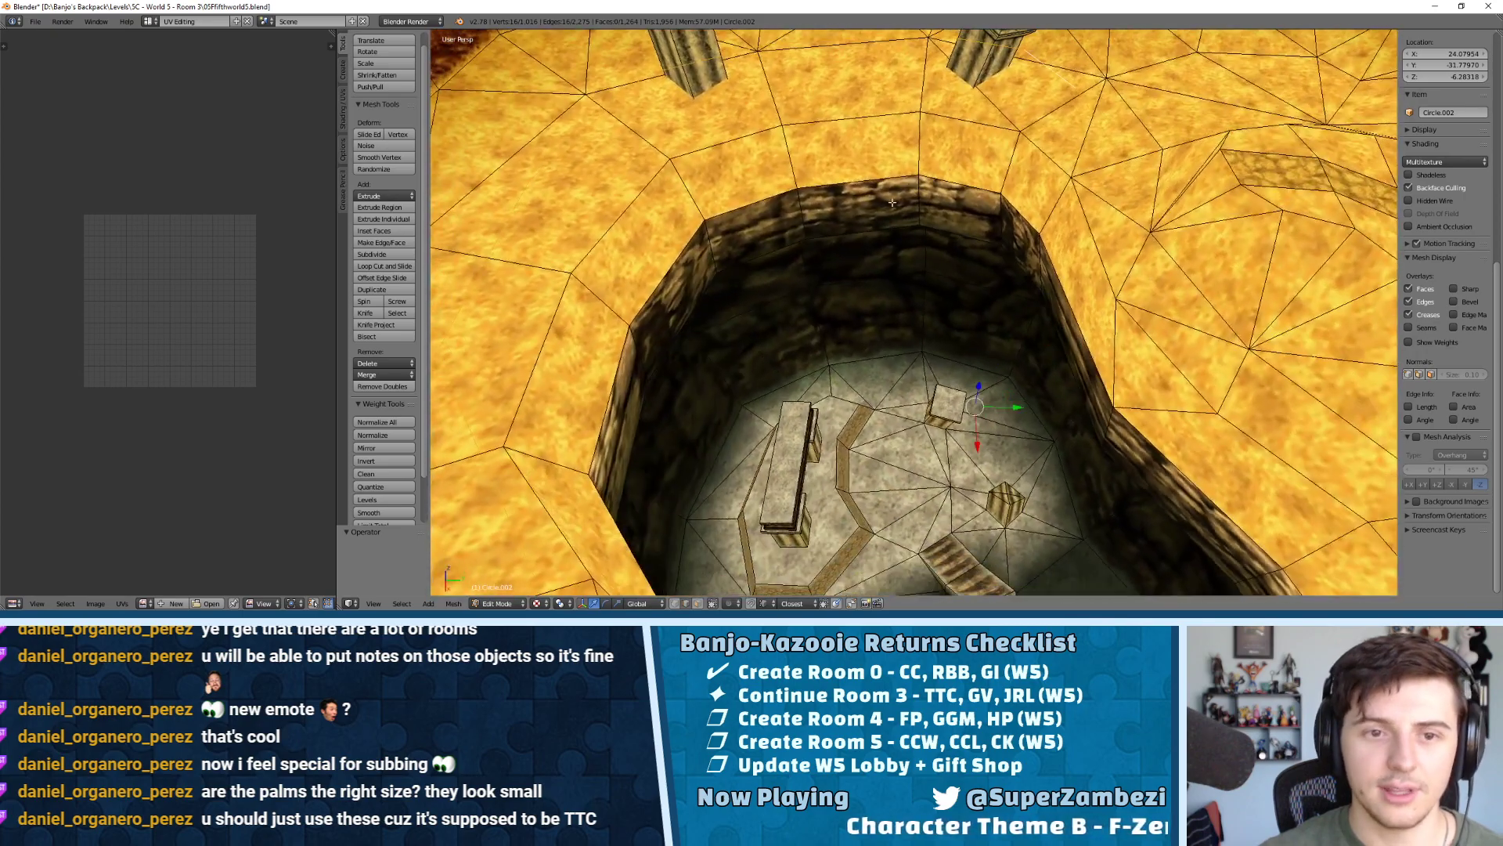
Try the Offset Edges tool on the duplicated rim loop from the top view
key(KP_7)
key(ctrl+e)
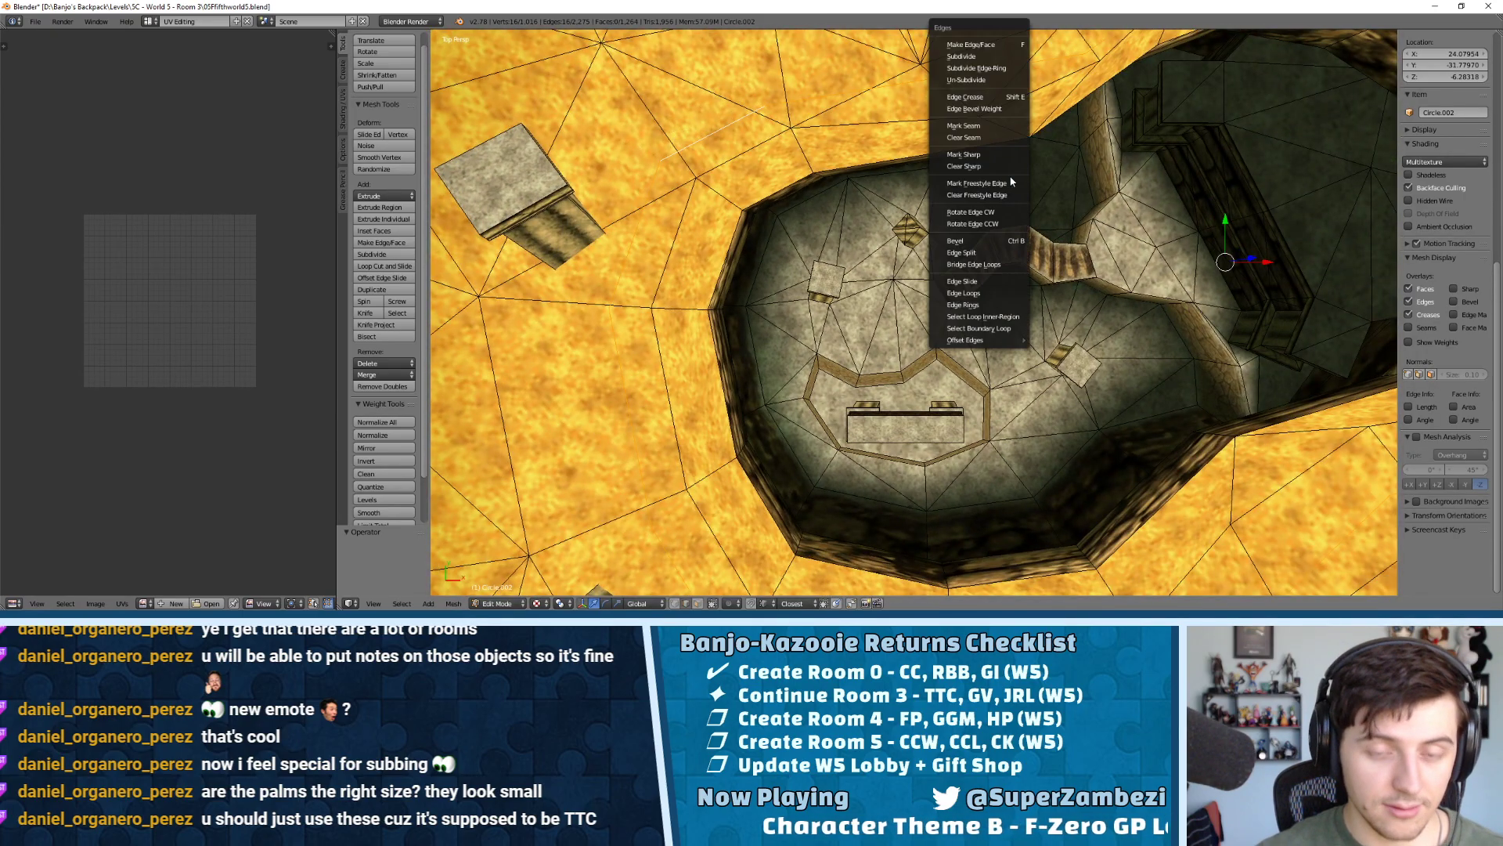
mouse_move(971, 340)
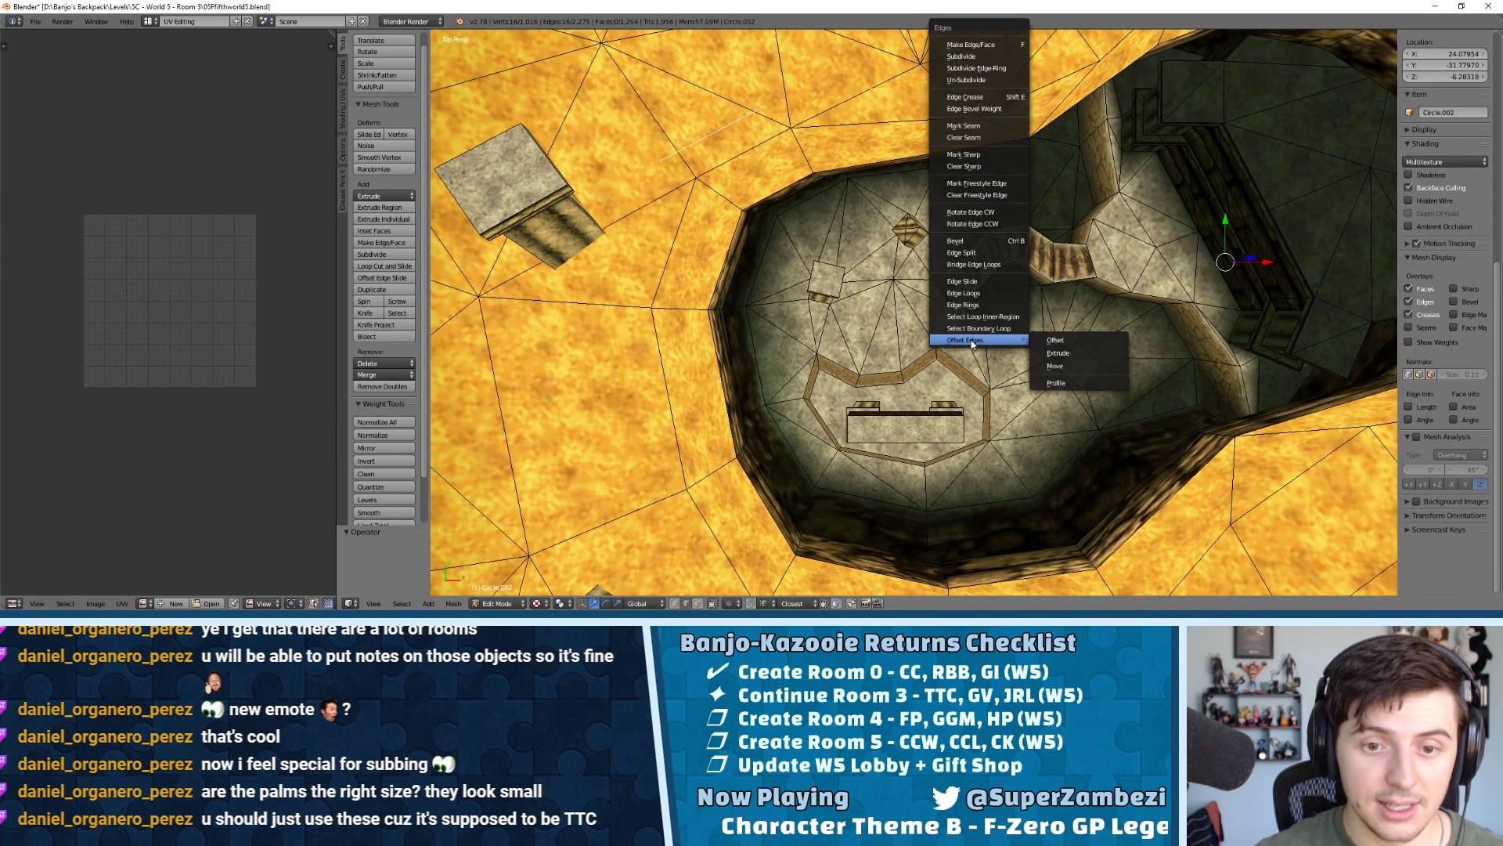
click(1045, 380)
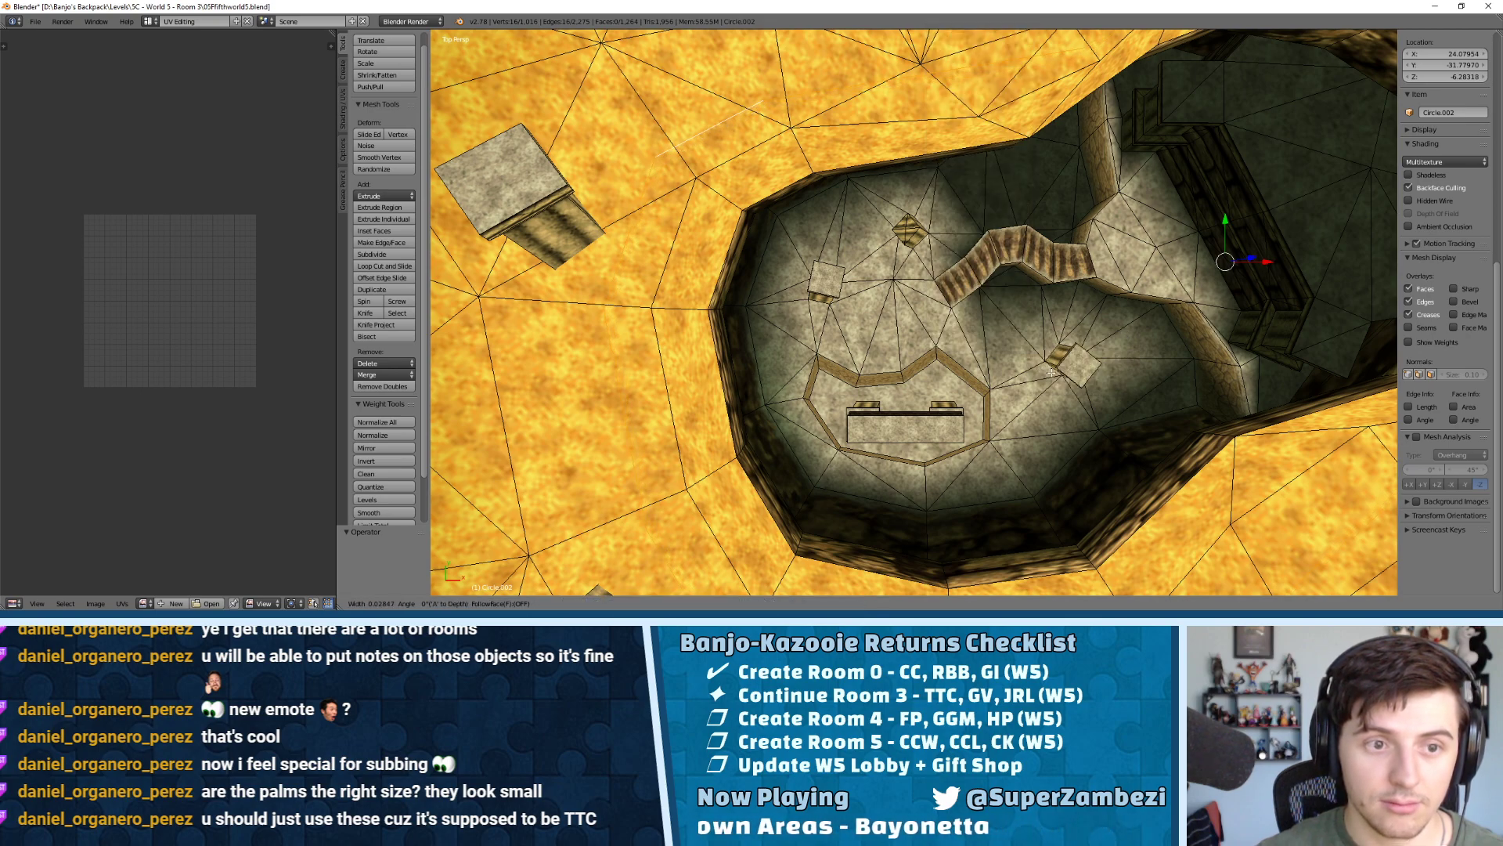
click(1051, 373)
Lower the duplicated rim loop along Z to just below the sand edge of the cave opening
middle_drag(1052, 373, 982, 198)
drag(1110, 52, 943, 217)
middle_drag(943, 217, 833, 242)
Turn off backface culling and fill a first face between a lowered loop edge and the cave wall edge below it
key(ctrl+Tab)
click(743, 161)
right_click(785, 177)
click(1421, 190)
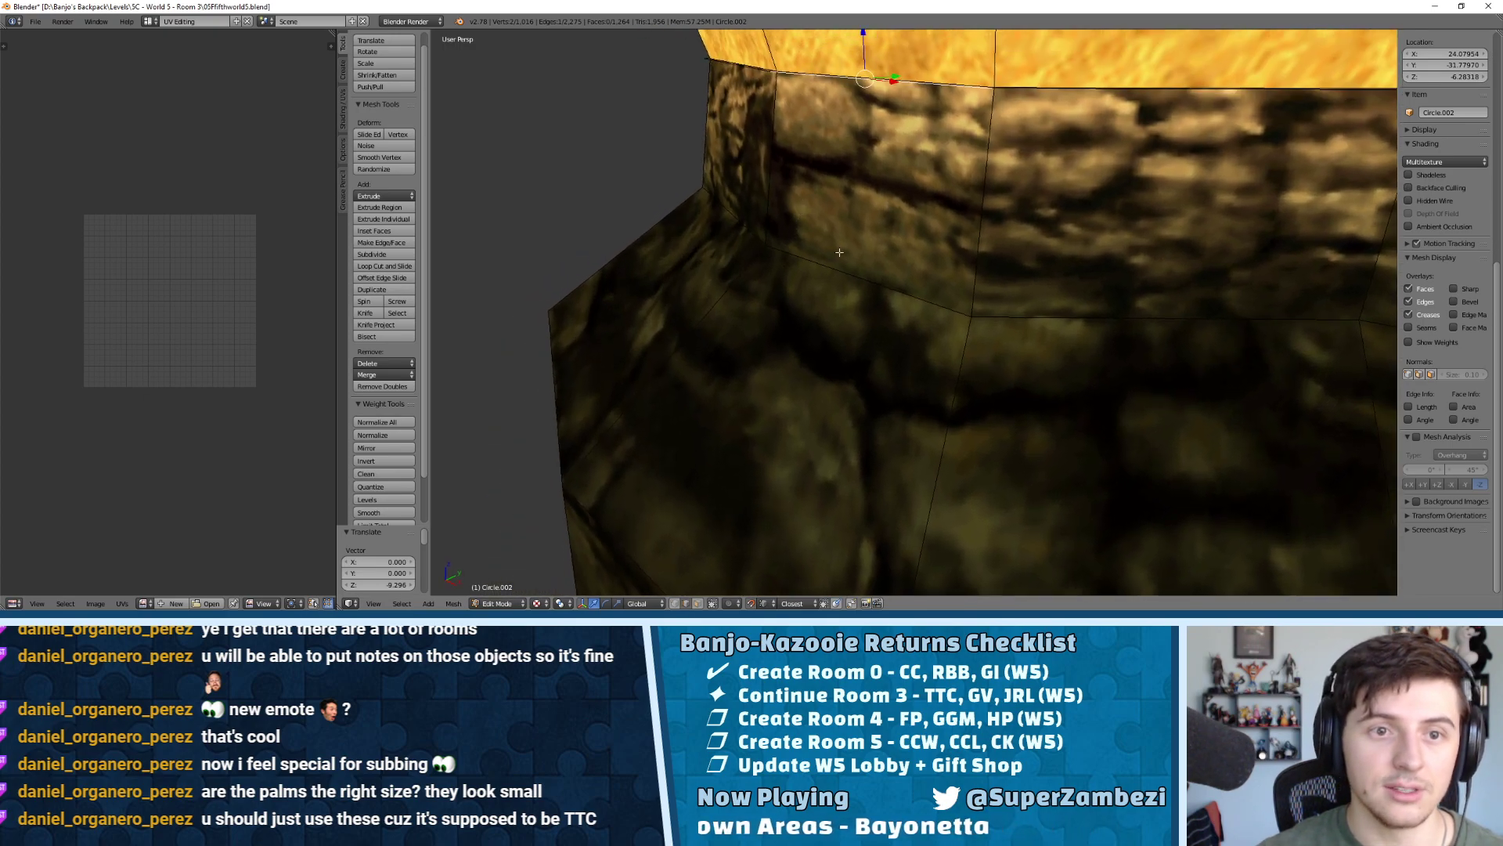
key(f)
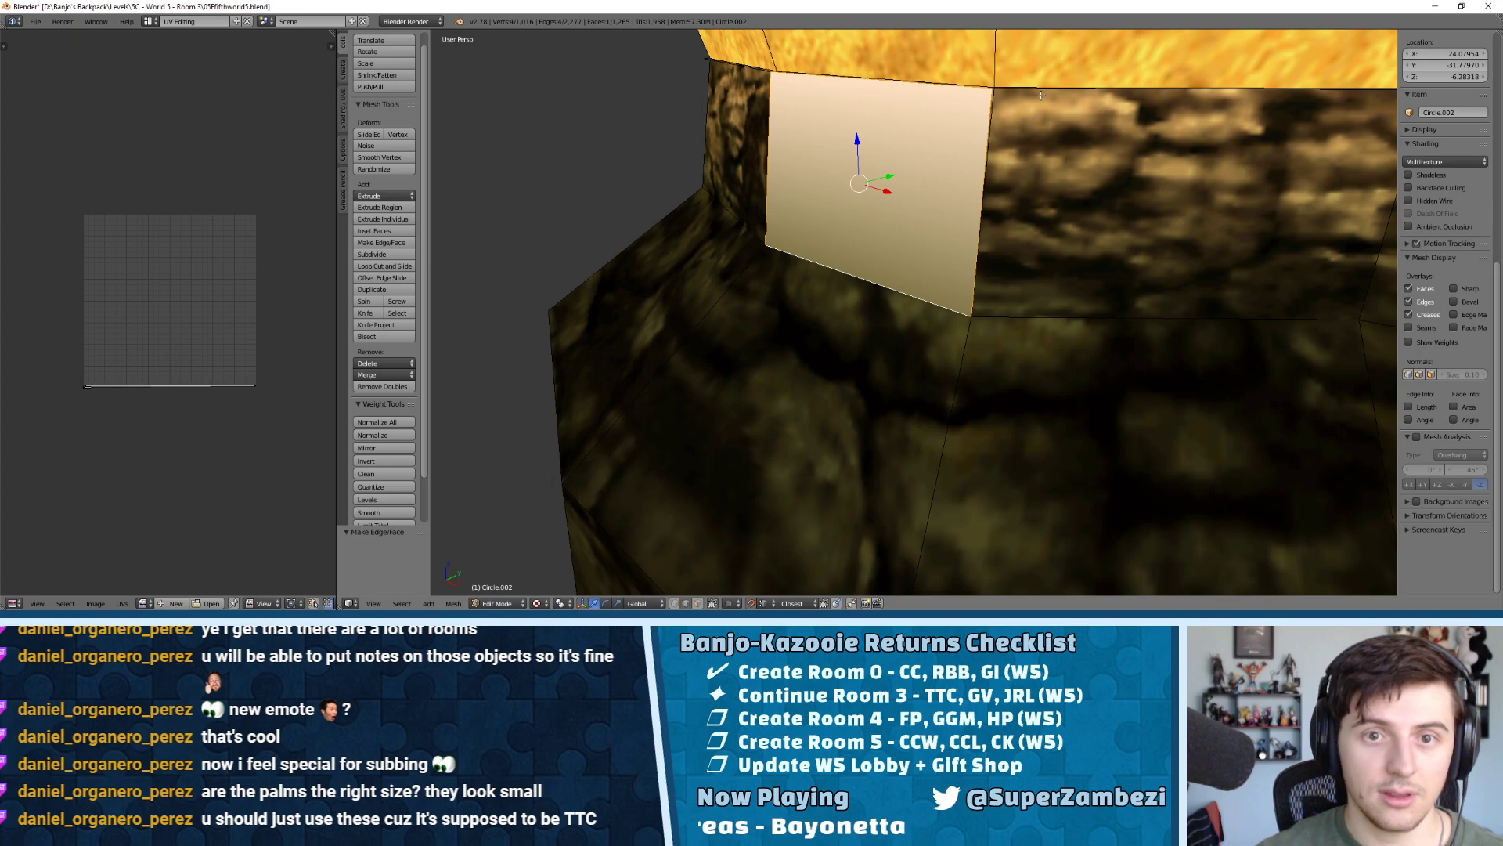
Fill the next three faces beside it, joining each loop edge to the wall edge directly below
middle_drag(1040, 95, 1015, 135)
right_click(817, 137)
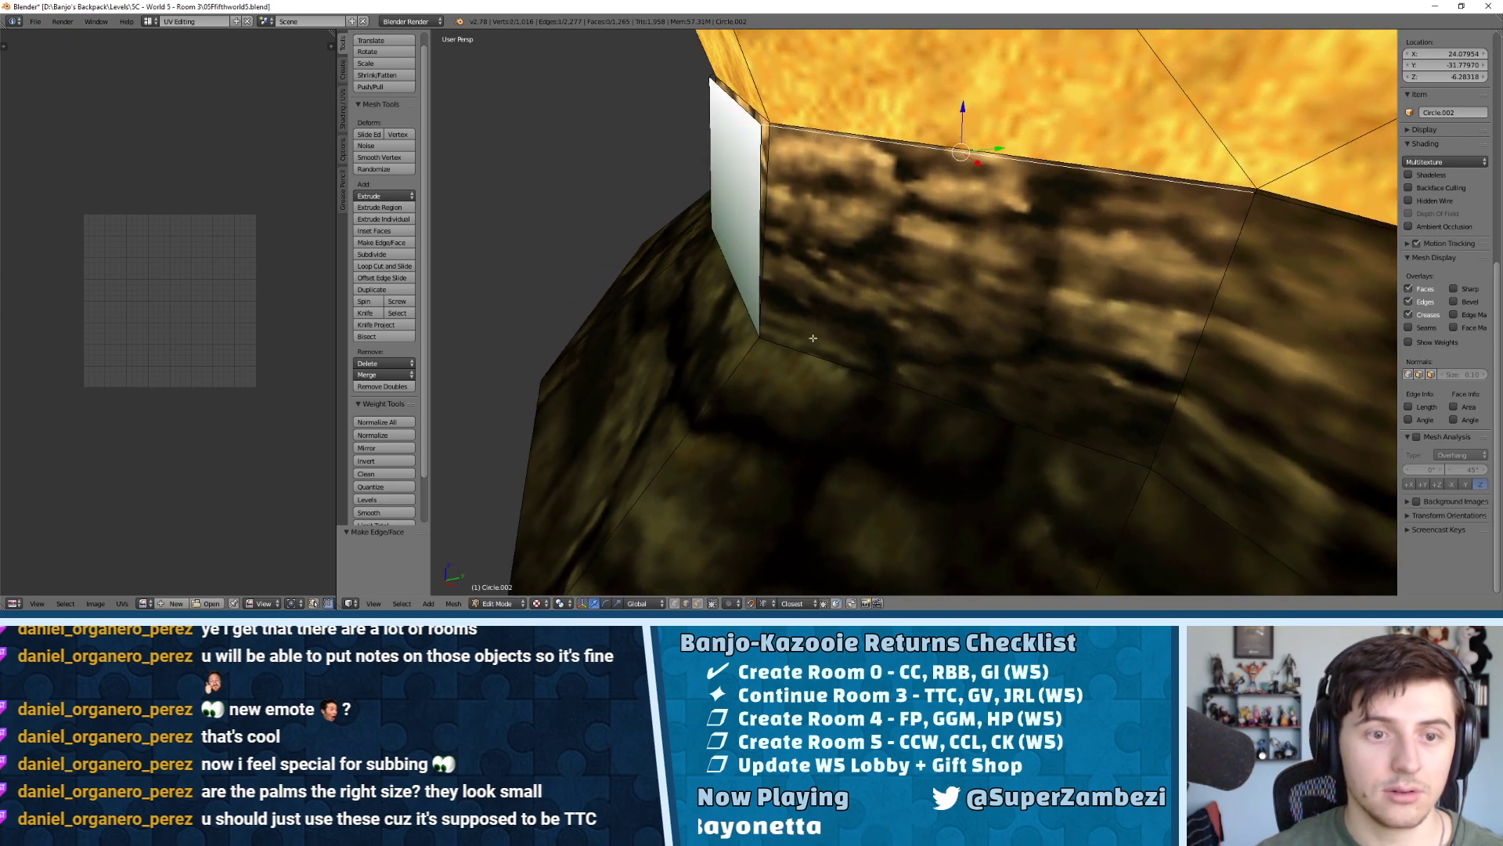
shift+right_click(819, 361)
key(f)
middle_drag(819, 361, 865, 113)
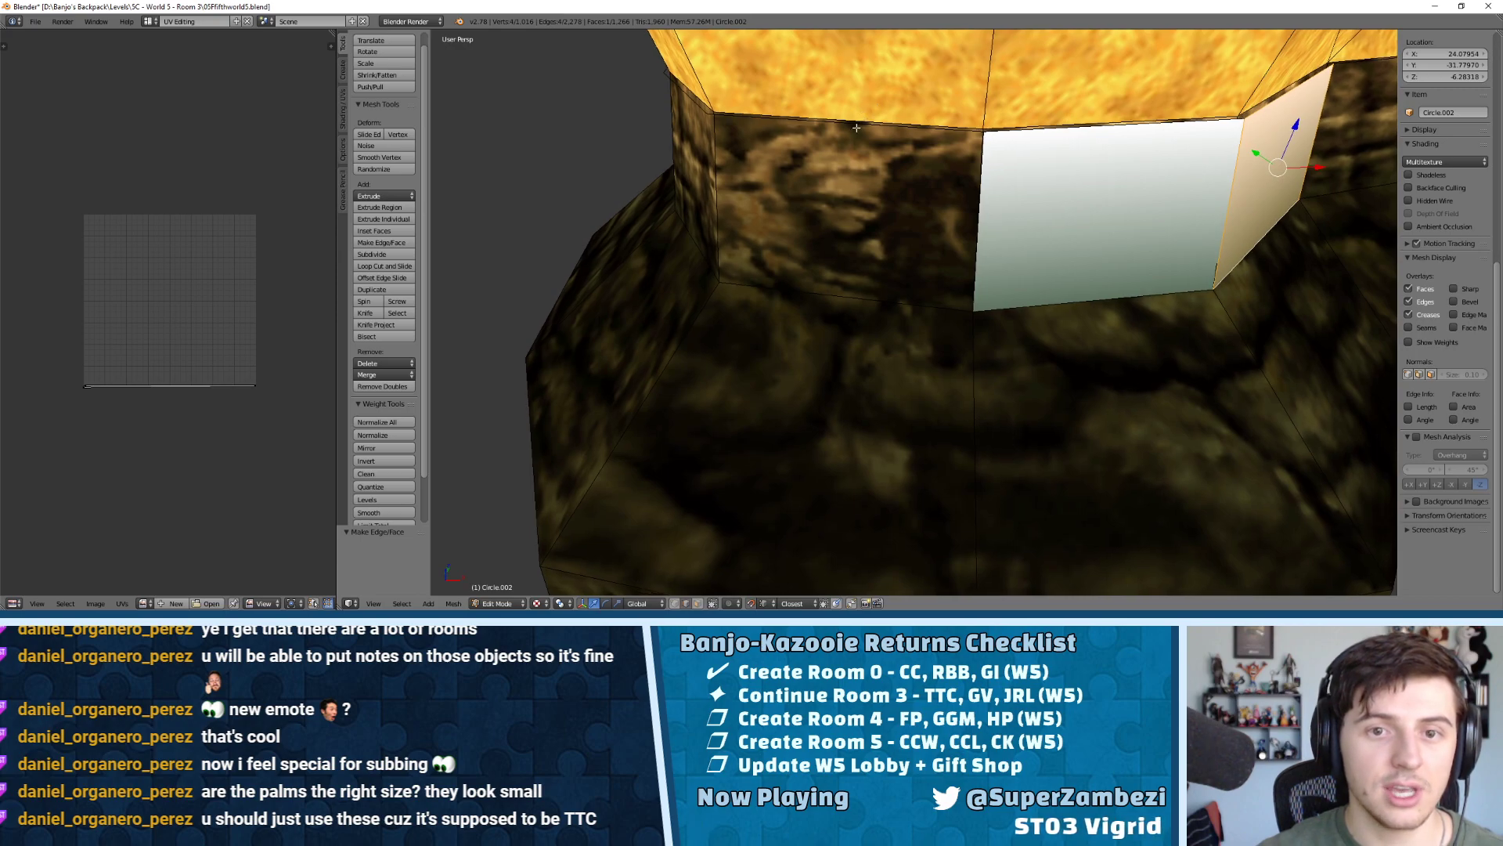
right_click(857, 128)
shift+right_click(859, 308)
key(f)
middle_drag(858, 308, 920, 127)
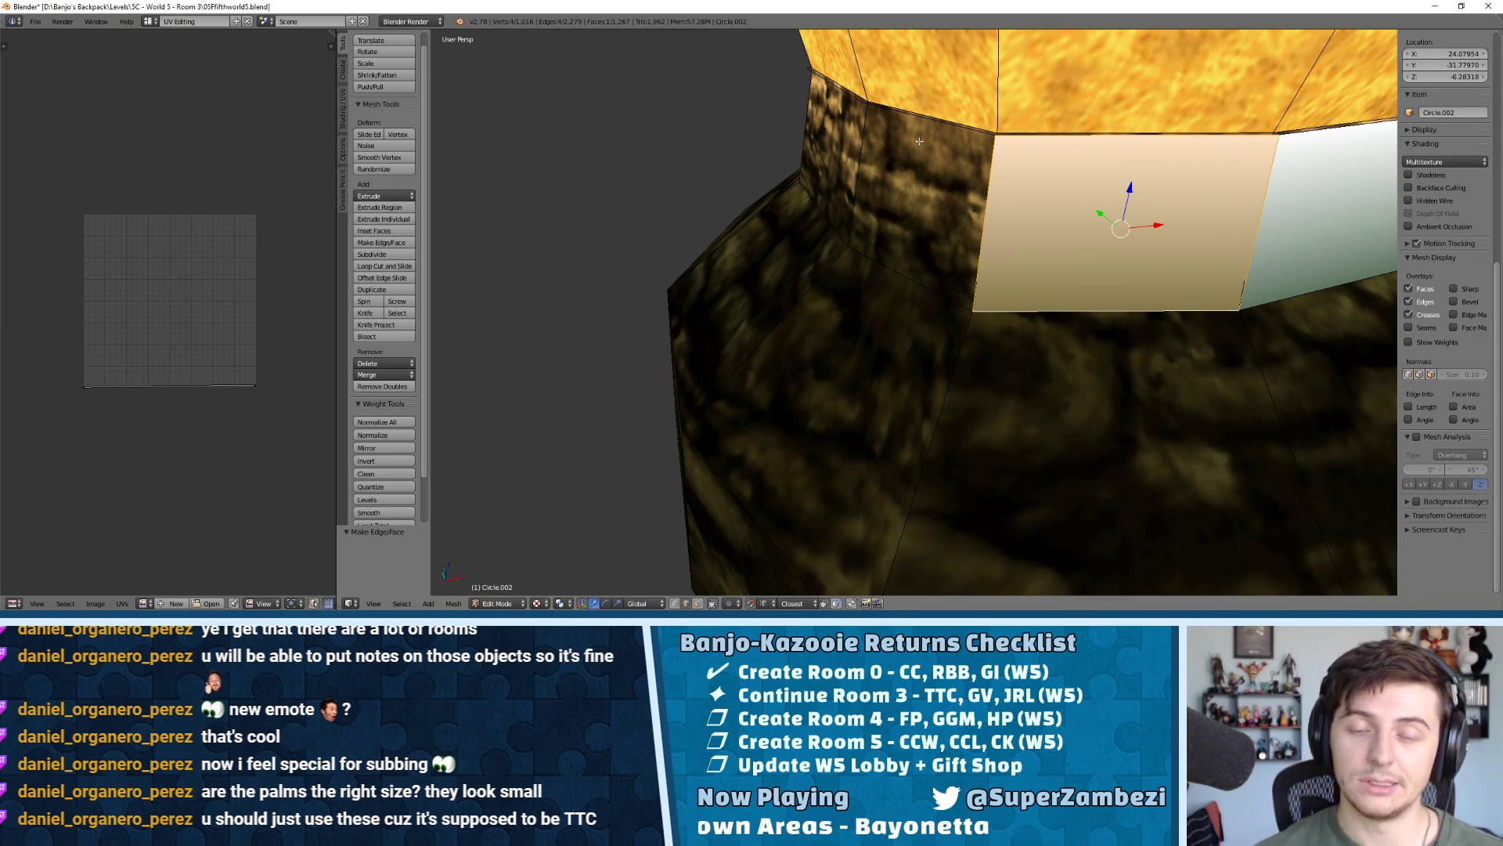
middle_drag(955, 168, 818, 142)
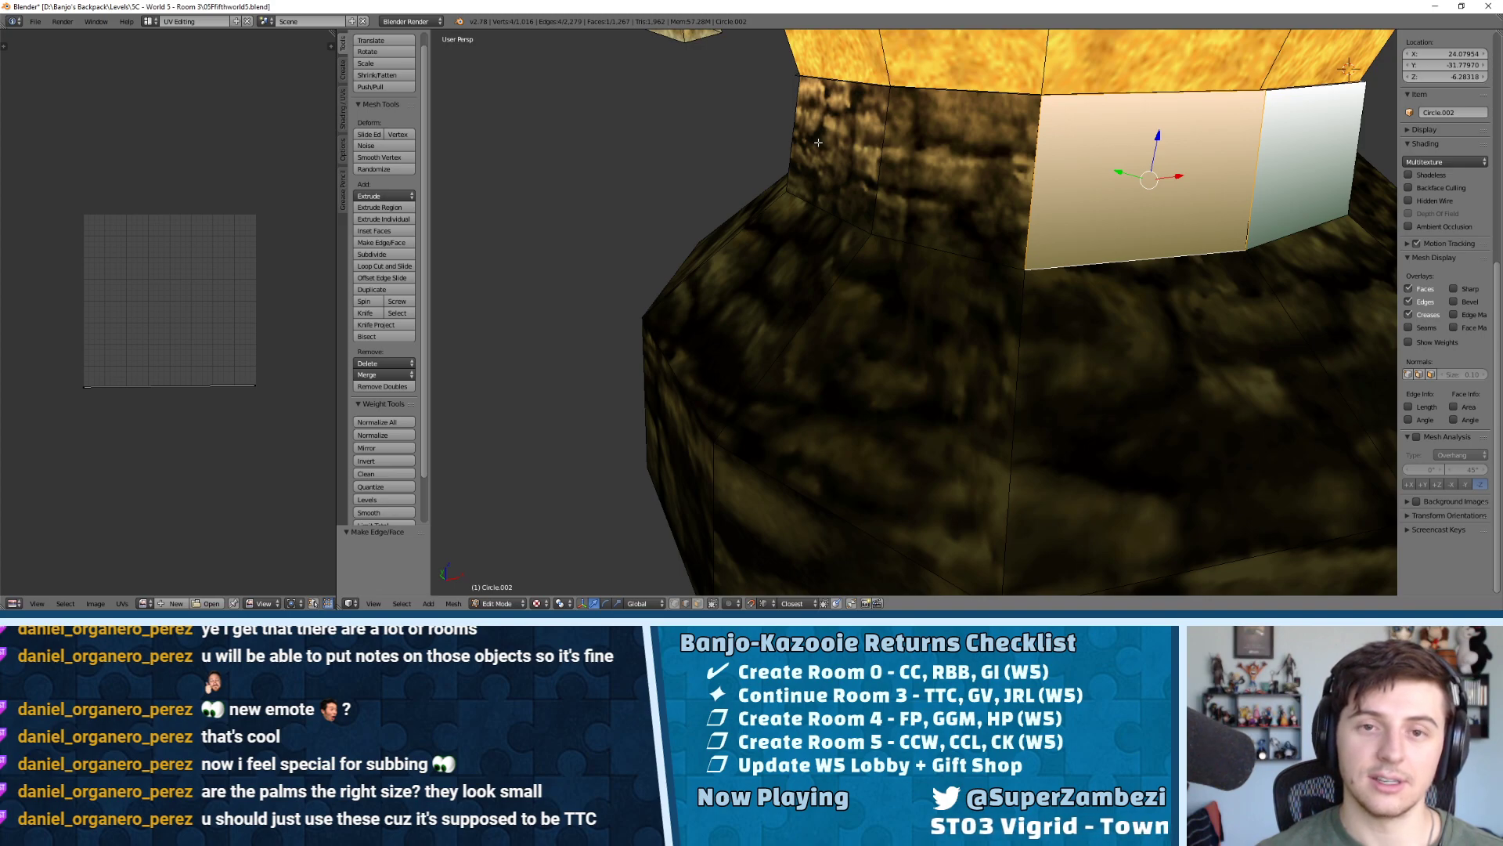
middle_drag(927, 126, 932, 172)
right_click(934, 155)
shift+right_click(896, 308)
key(f)
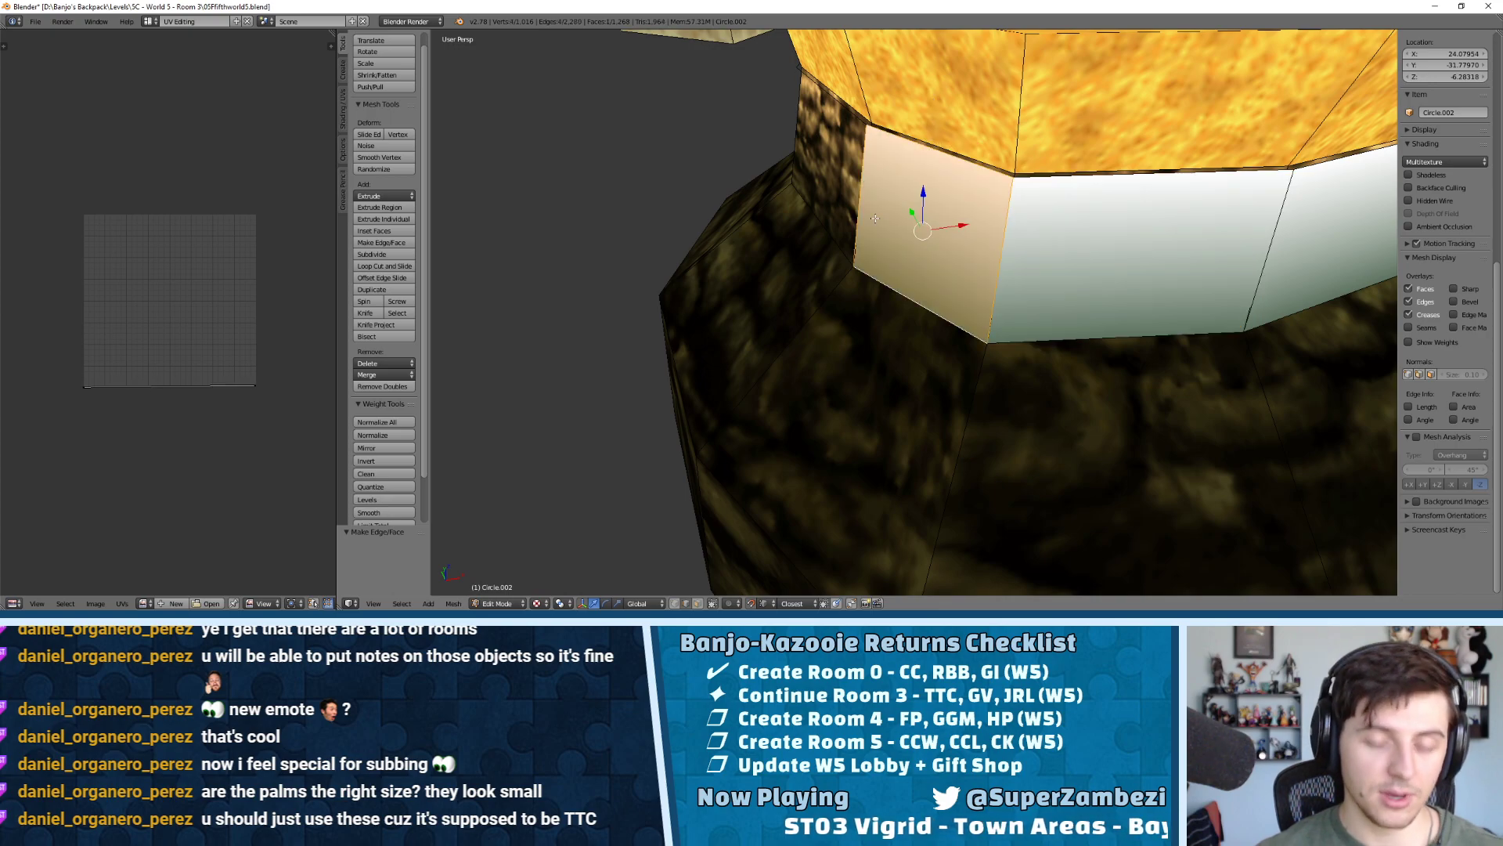
Continue the ring behind the stone wall with four more faces around the curve of the opening
right_click(827, 96)
shift+right_click(813, 221)
key(f)
middle_drag(796, 184, 829, 169)
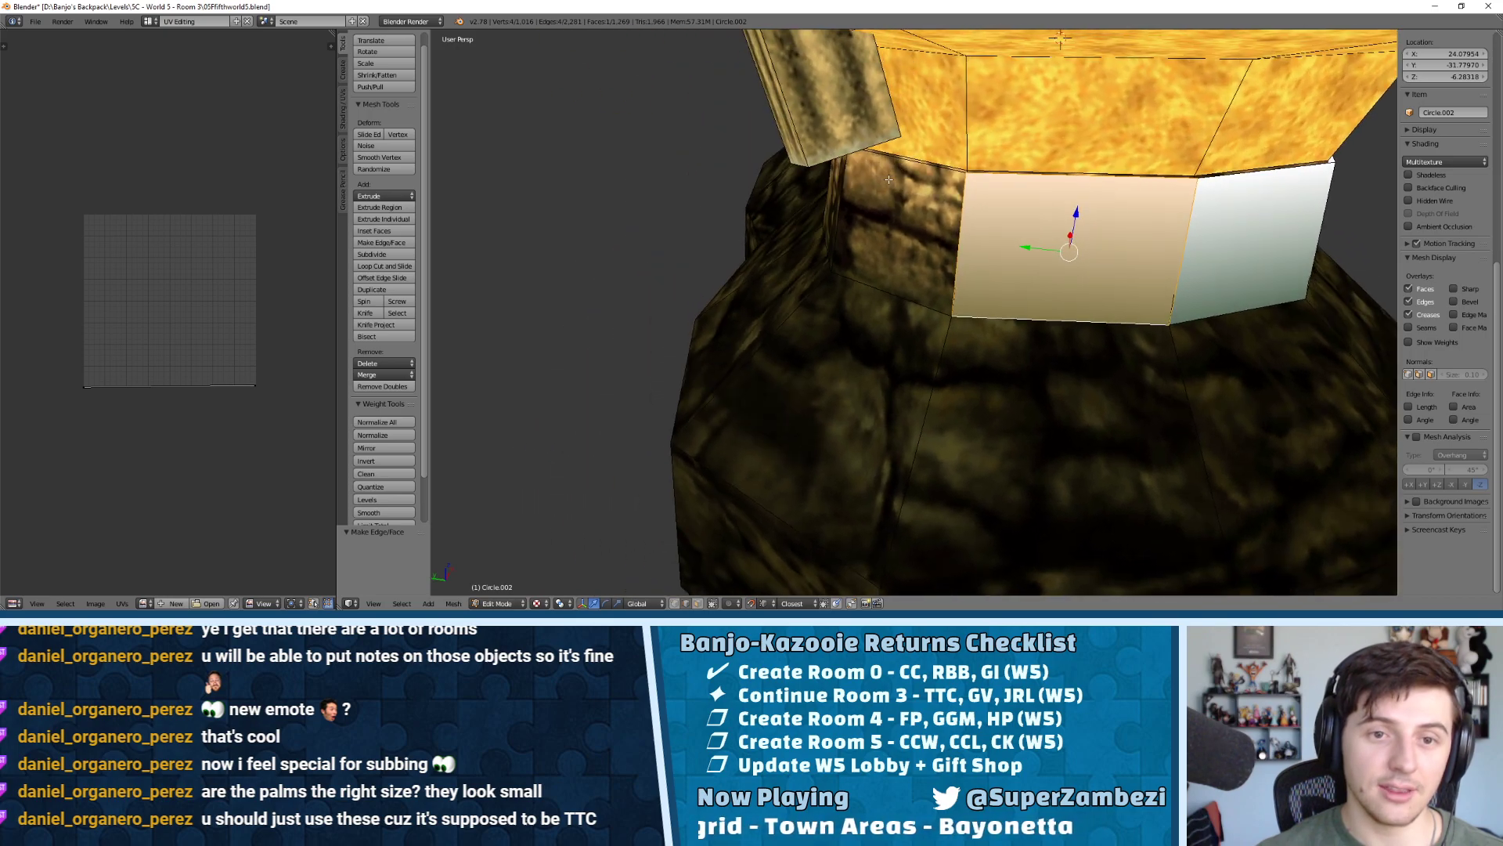
right_click(901, 162)
shift+right_click(877, 280)
key(f)
middle_drag(877, 281, 1044, 207)
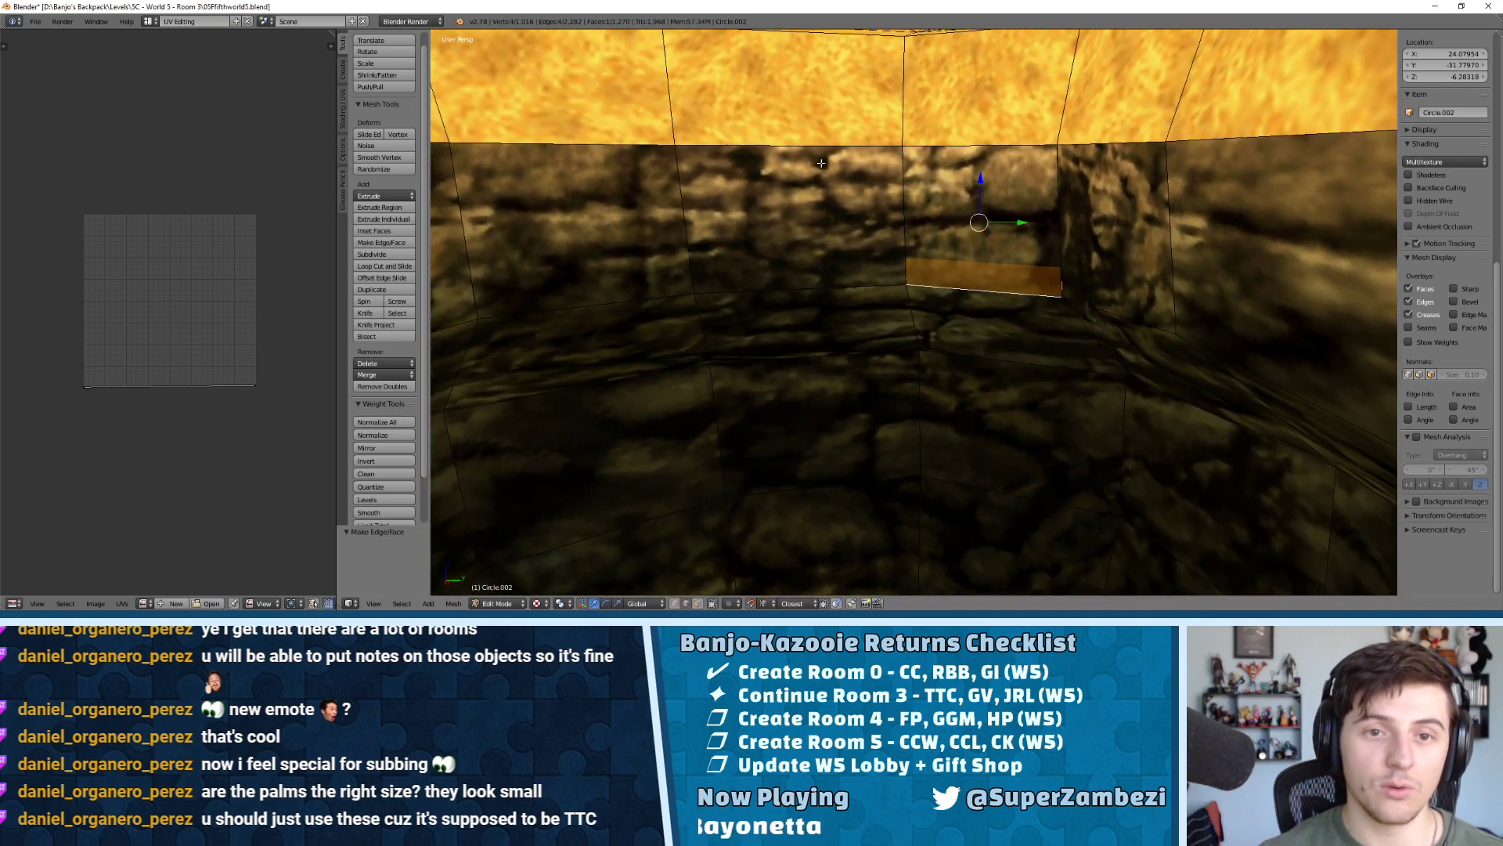
middle_drag(1125, 163, 945, 186)
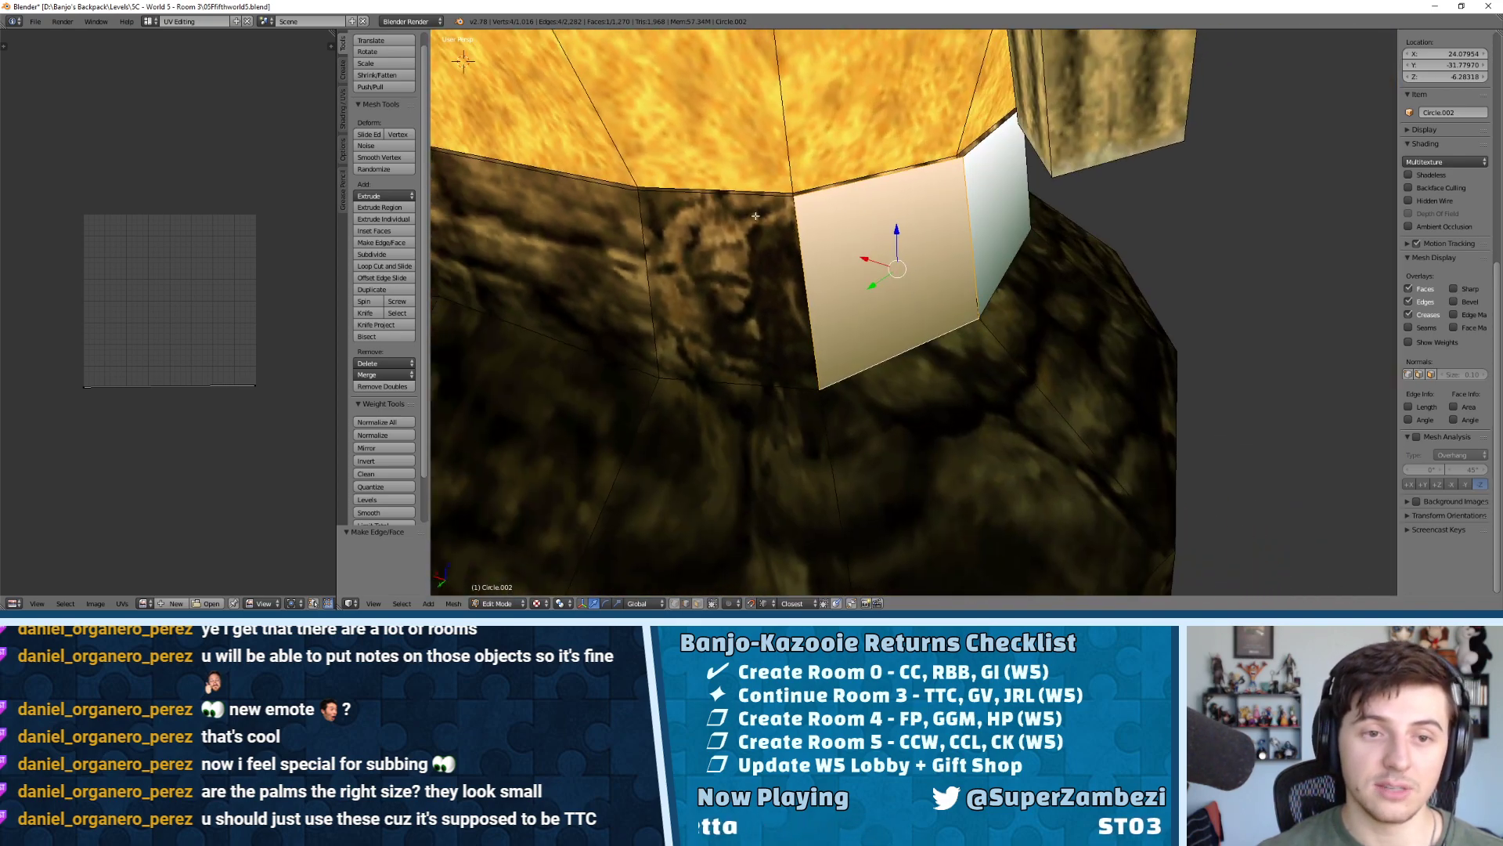
shift+middle_drag(755, 215, 882, 206)
right_click(852, 186)
shift+right_click(850, 379)
key(f)
right_click(679, 179)
shift+right_click(669, 328)
key(f)
Extend the wall ring by another four faces between the loop and the lower wall edges
middle_drag(668, 328, 689, 180)
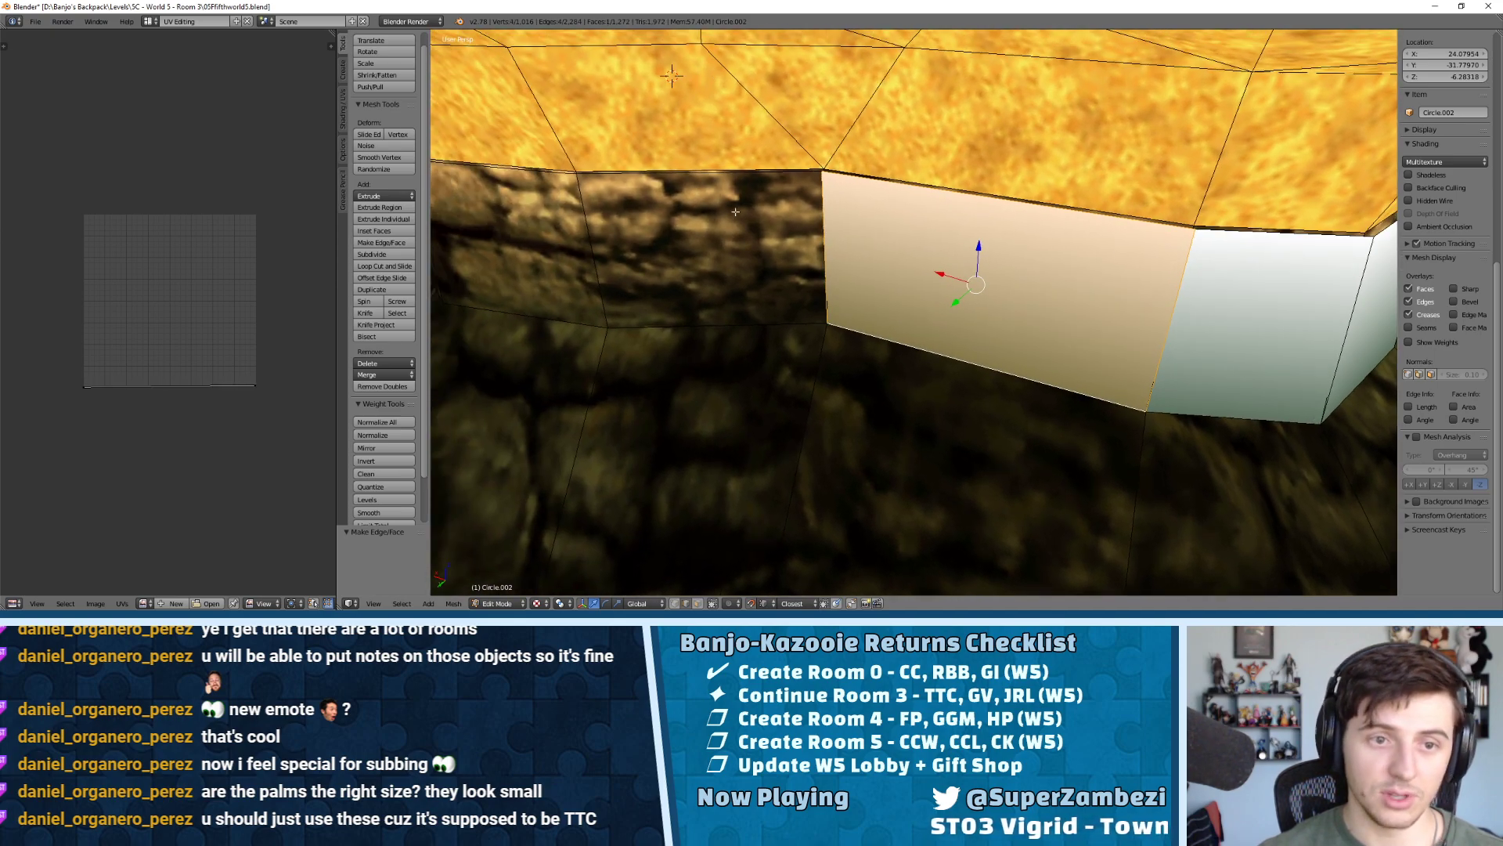
right_click(689, 171)
shift+right_click(694, 324)
key(f)
middle_drag(694, 313, 751, 205)
right_click(752, 204)
shift+right_click(736, 352)
key(f)
middle_drag(736, 352, 786, 225)
right_click(790, 226)
shift+right_click(794, 400)
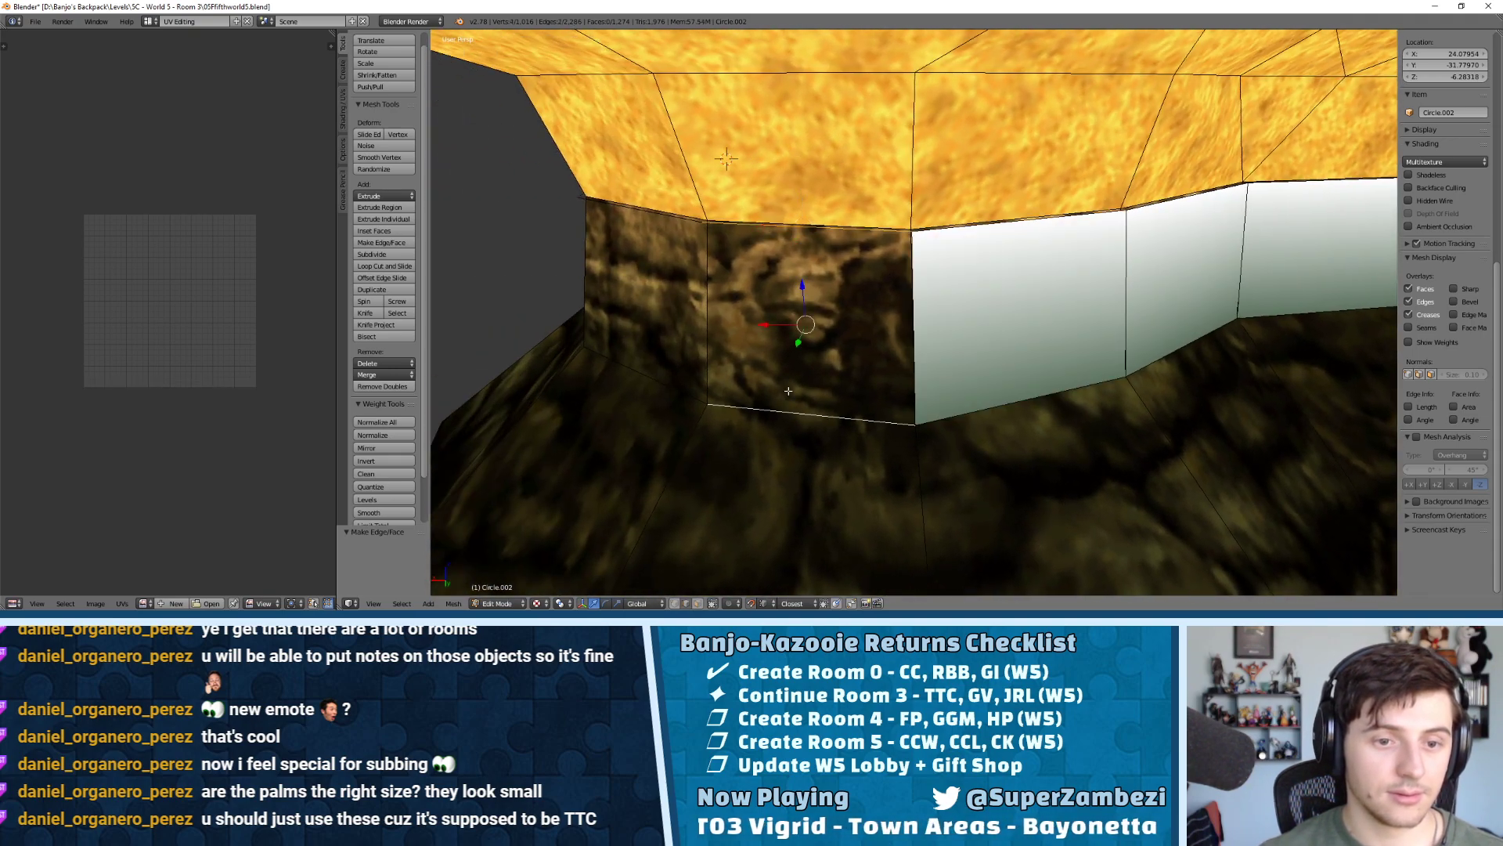
key(f)
right_click(652, 211)
shift+right_click(639, 371)
key(f)
Fill the last four faces to close the wall ring around the cave opening
middle_drag(638, 368, 751, 235)
right_click(885, 213)
shift+right_click(884, 477)
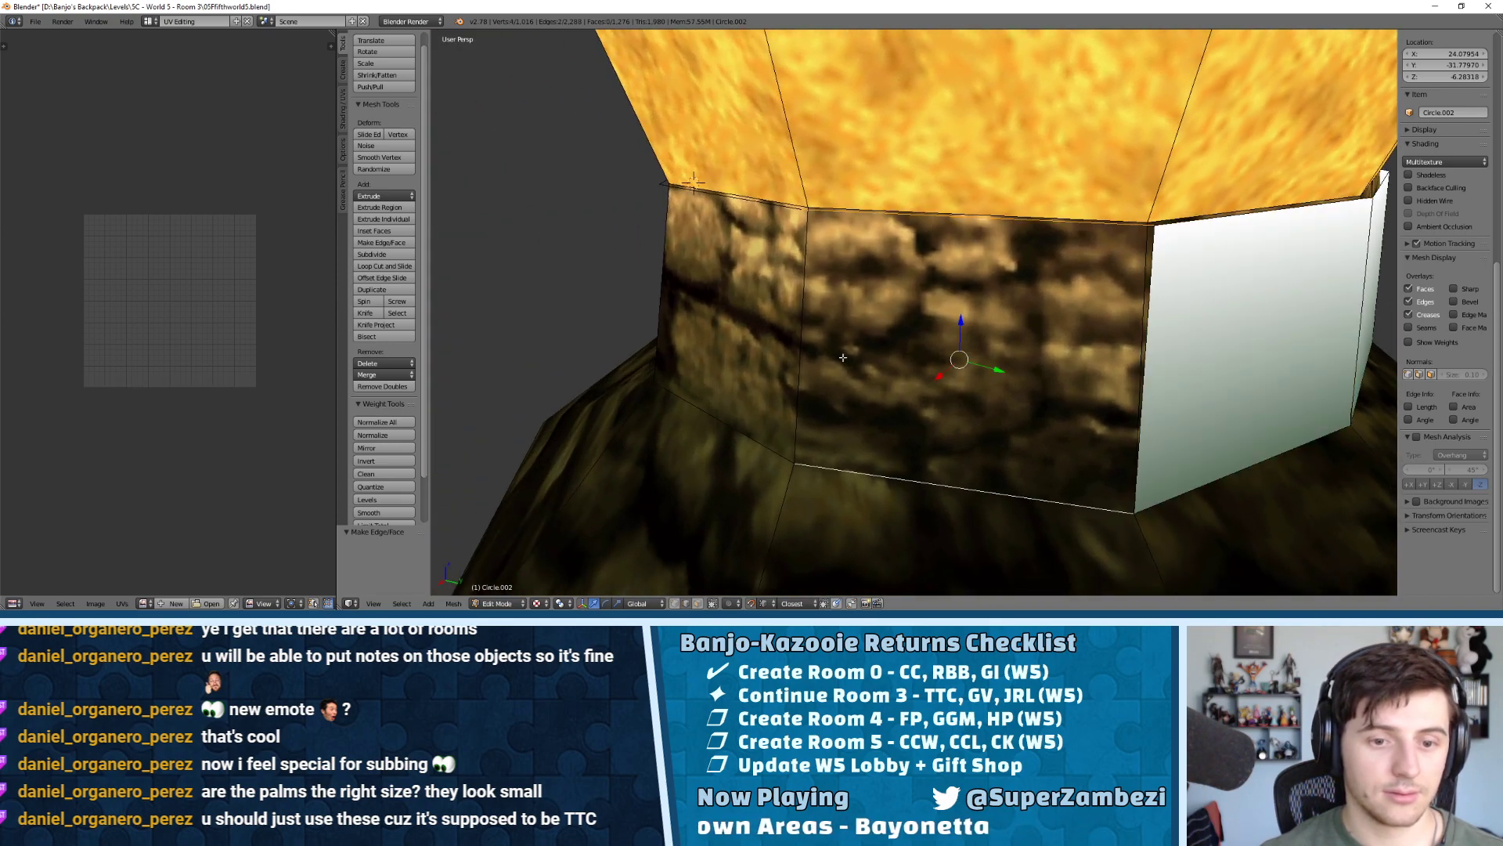
key(f)
right_click(721, 195)
shift+right_click(730, 427)
key(f)
middle_drag(730, 426, 740, 322)
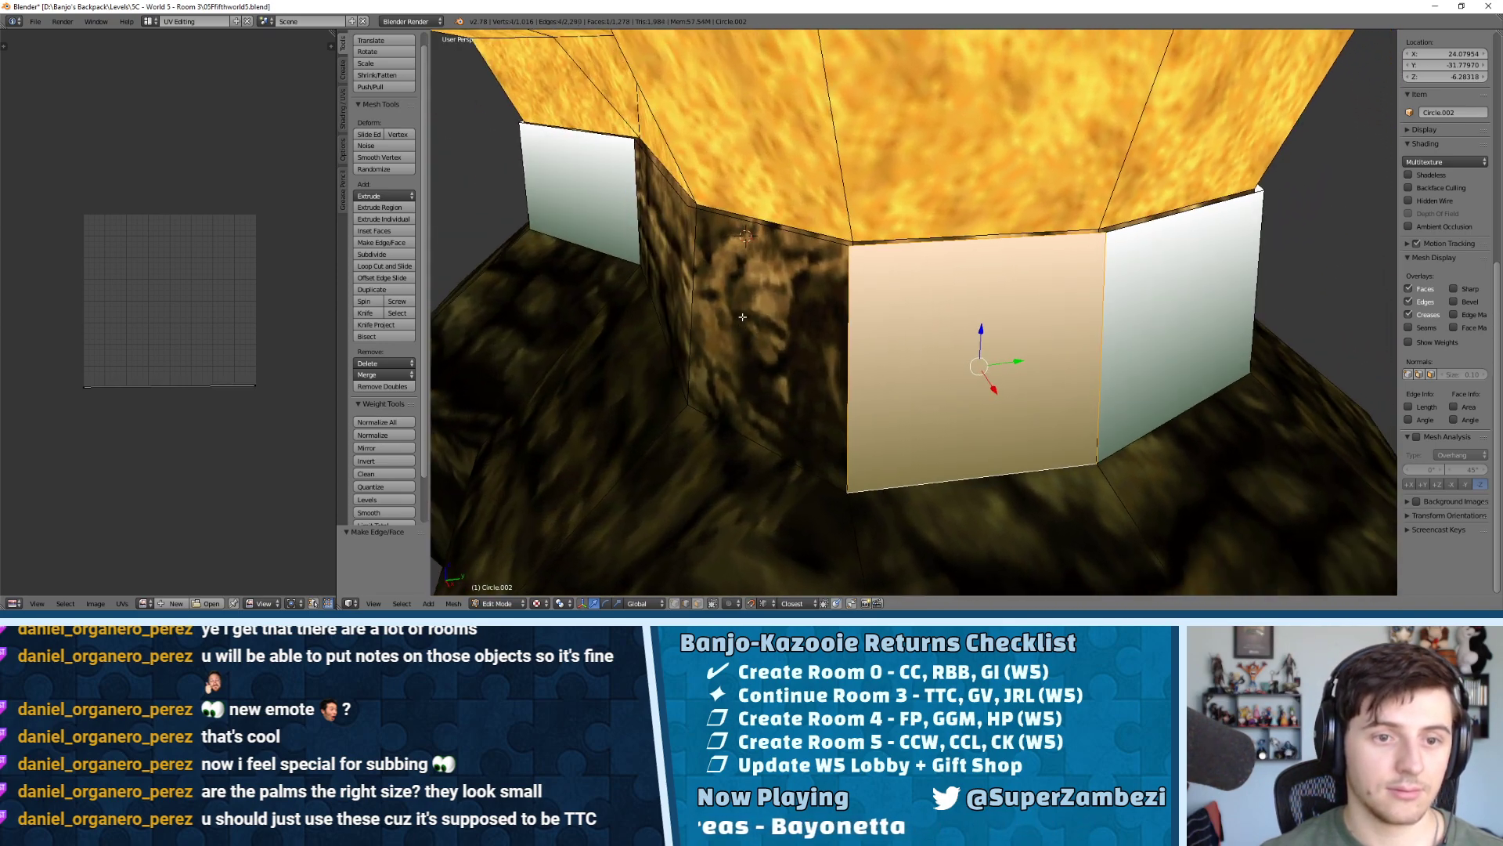
right_click(774, 226)
shift+right_click(764, 450)
key(f)
middle_drag(763, 451, 651, 300)
right_click(662, 199)
shift+right_click(668, 297)
key(f)
Fill the first two thin gaps between the sand edge and the top of the new wall ring
scroll(651, 300, down, 3)
click(1409, 188)
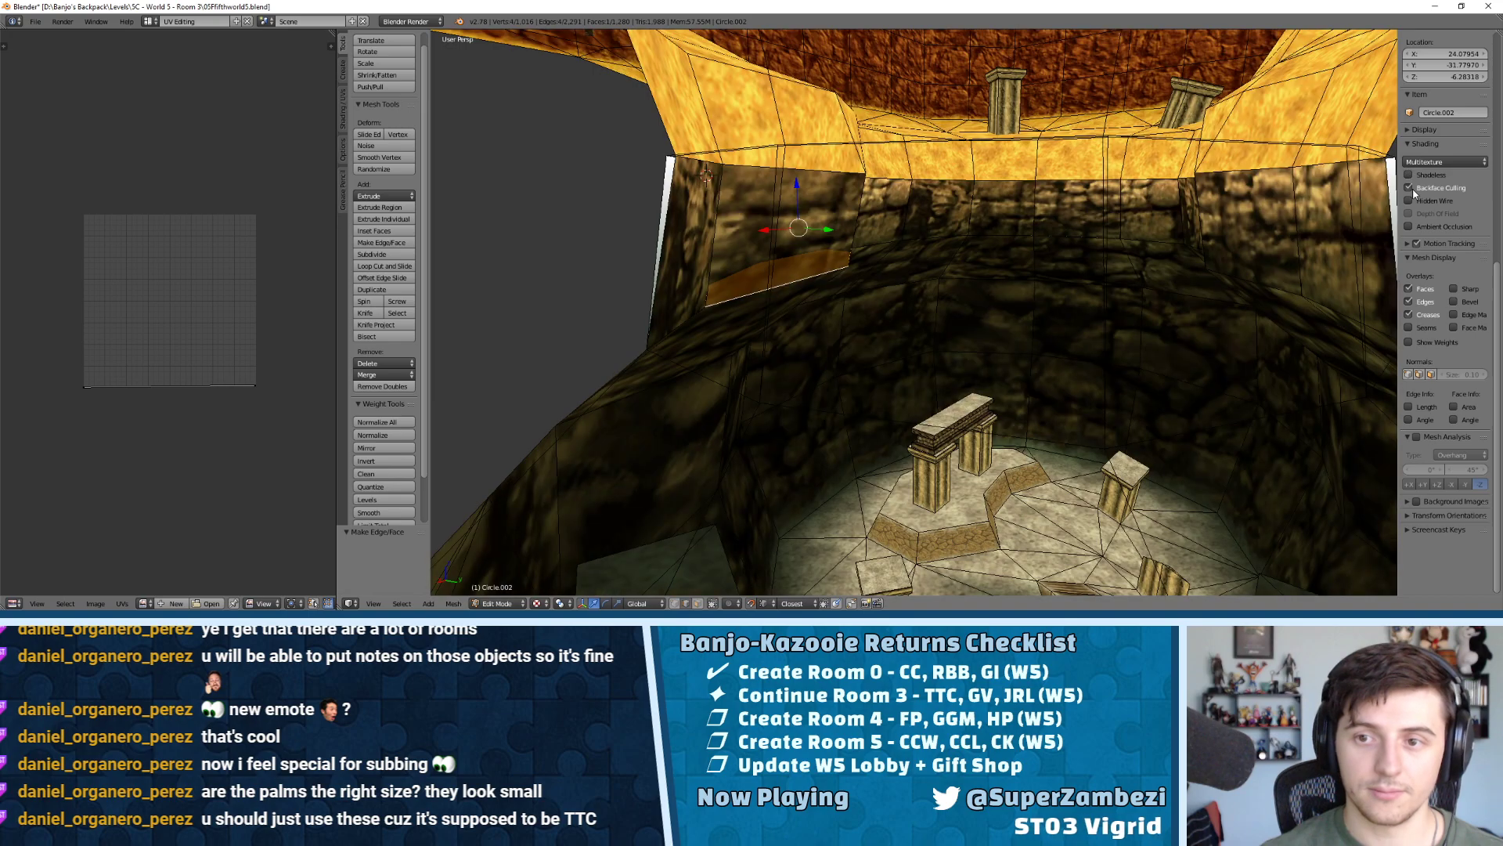
click(1409, 188)
key(ctrl+Tab)
click(952, 274)
middle_drag(908, 282, 846, 316)
key(ctrl+Tab)
click(846, 301)
right_click(848, 296)
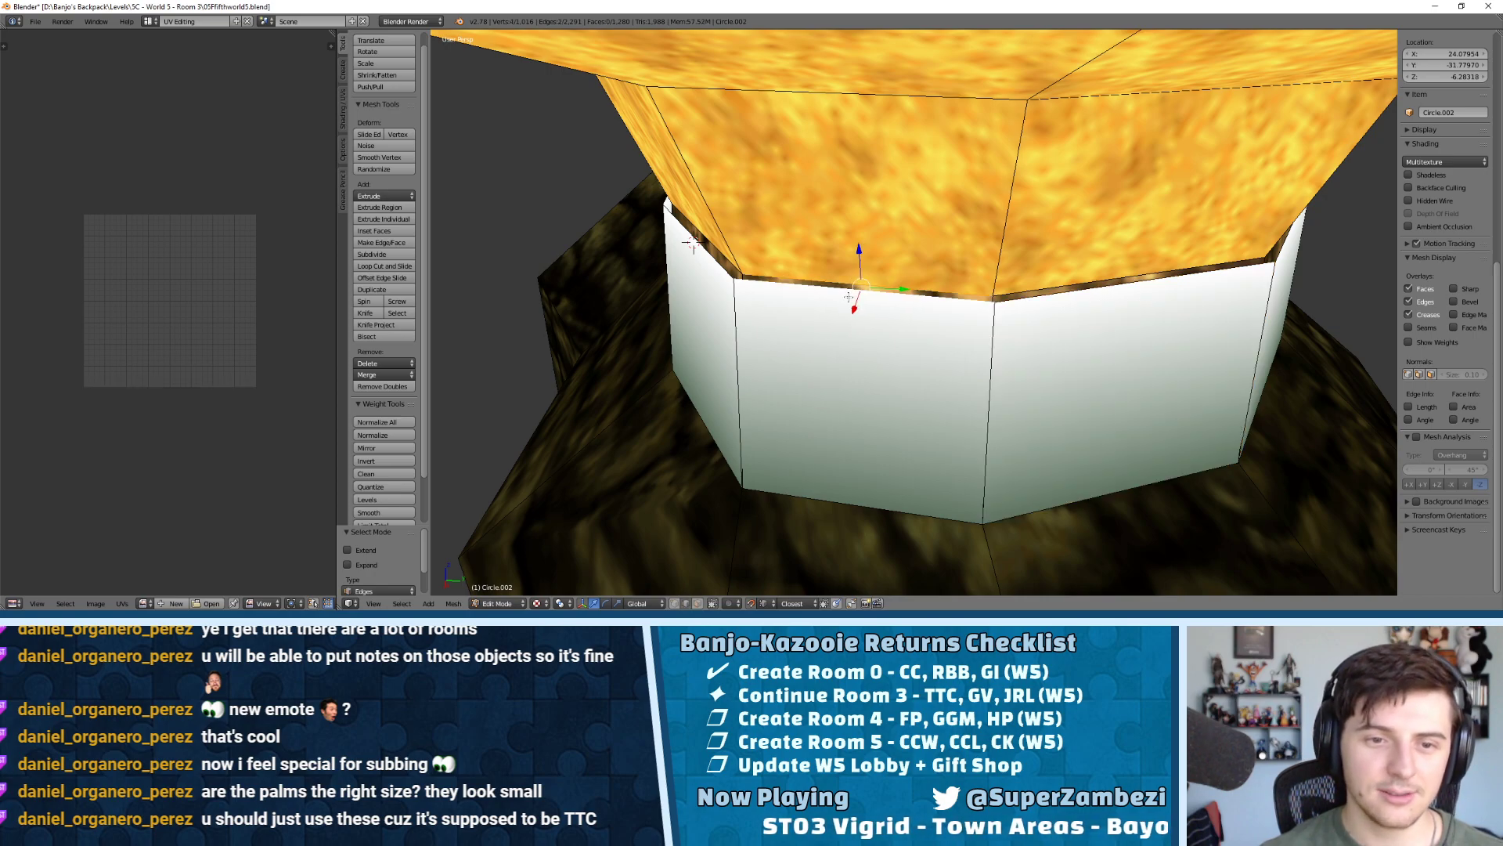
key(f)
right_click(1120, 277)
shift+right_click(1120, 284)
key(f)
Correct the edge selection and fill the next two thin gaps between the sand and the wall ring
middle_drag(837, 273, 931, 267)
shift+right_click(941, 272)
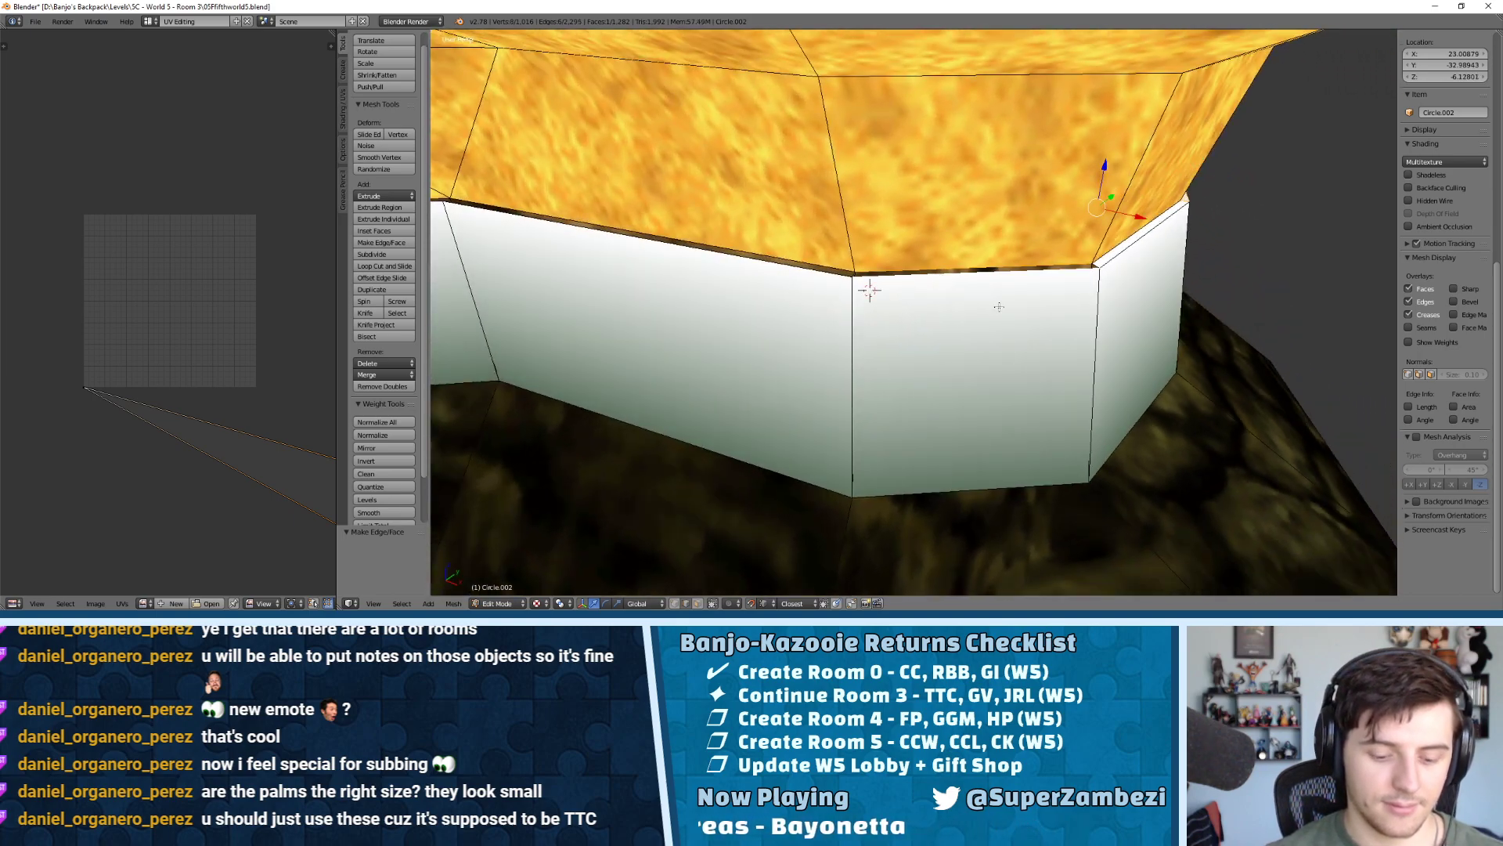
right_click(924, 277)
key(ctrl+z)
right_click(935, 268)
shift+right_click(939, 275)
key(f)
middle_drag(938, 276, 1128, 264)
right_click(737, 202)
shift+right_click(747, 219)
key(f)
Bridge the following sand edges to the matching top edges of the wall ring with narrow faces
middle_drag(646, 222, 929, 241)
right_click(787, 207)
shift+right_click(786, 222)
key(f)
right_click(753, 235)
shift+right_click(753, 249)
key(f)
middle_drag(611, 250, 806, 284)
right_click(932, 212)
shift+right_click(935, 226)
key(f)
Continue the narrow strip of faces further around the rim beneath the sand
middle_drag(935, 225, 684, 209)
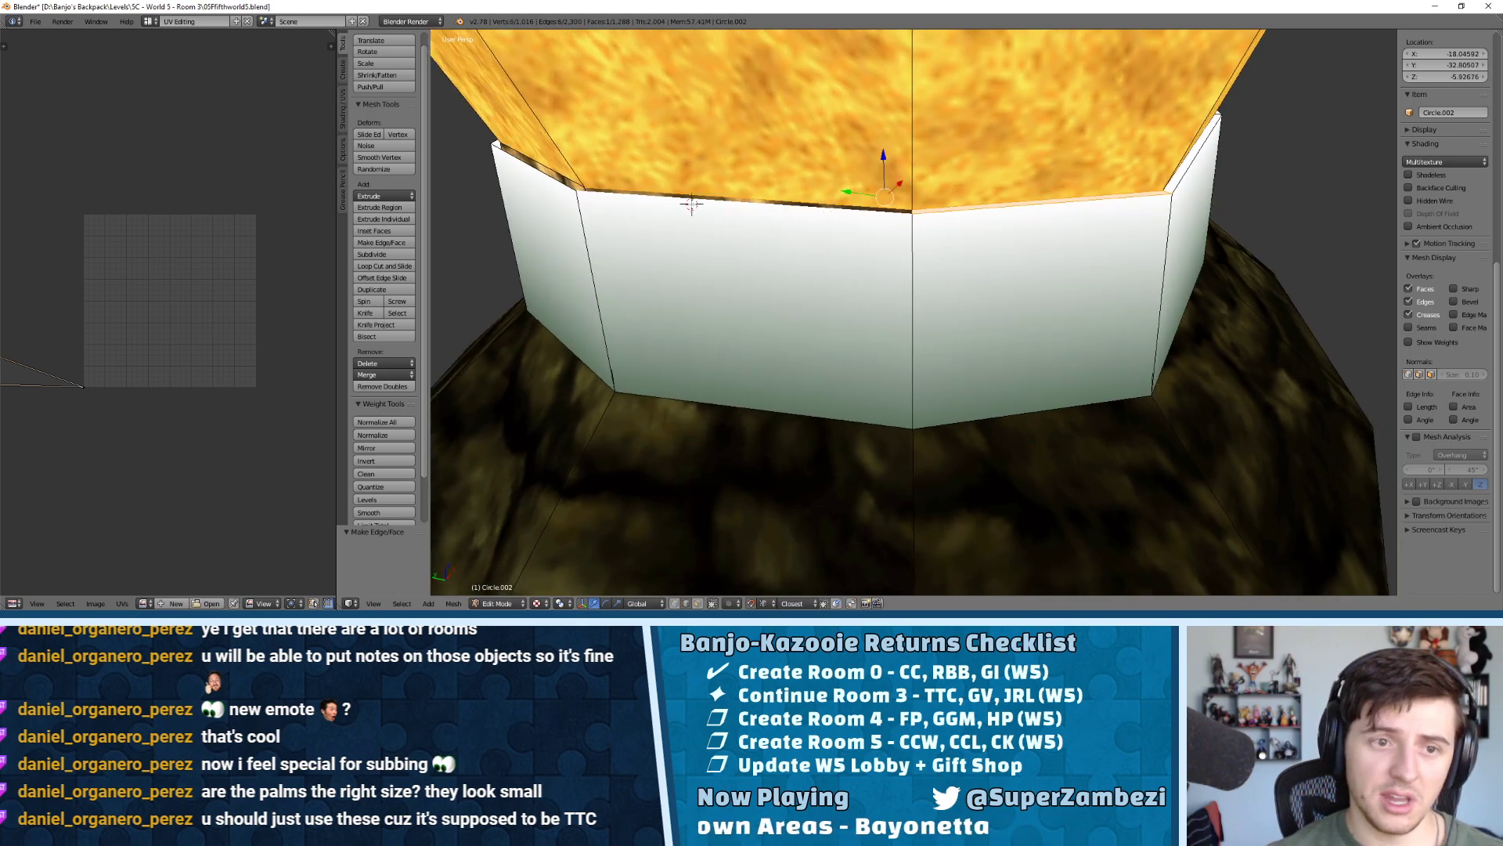
right_click(807, 206)
key(f)
middle_drag(654, 200, 897, 221)
key(f)
shift+right_click(815, 211)
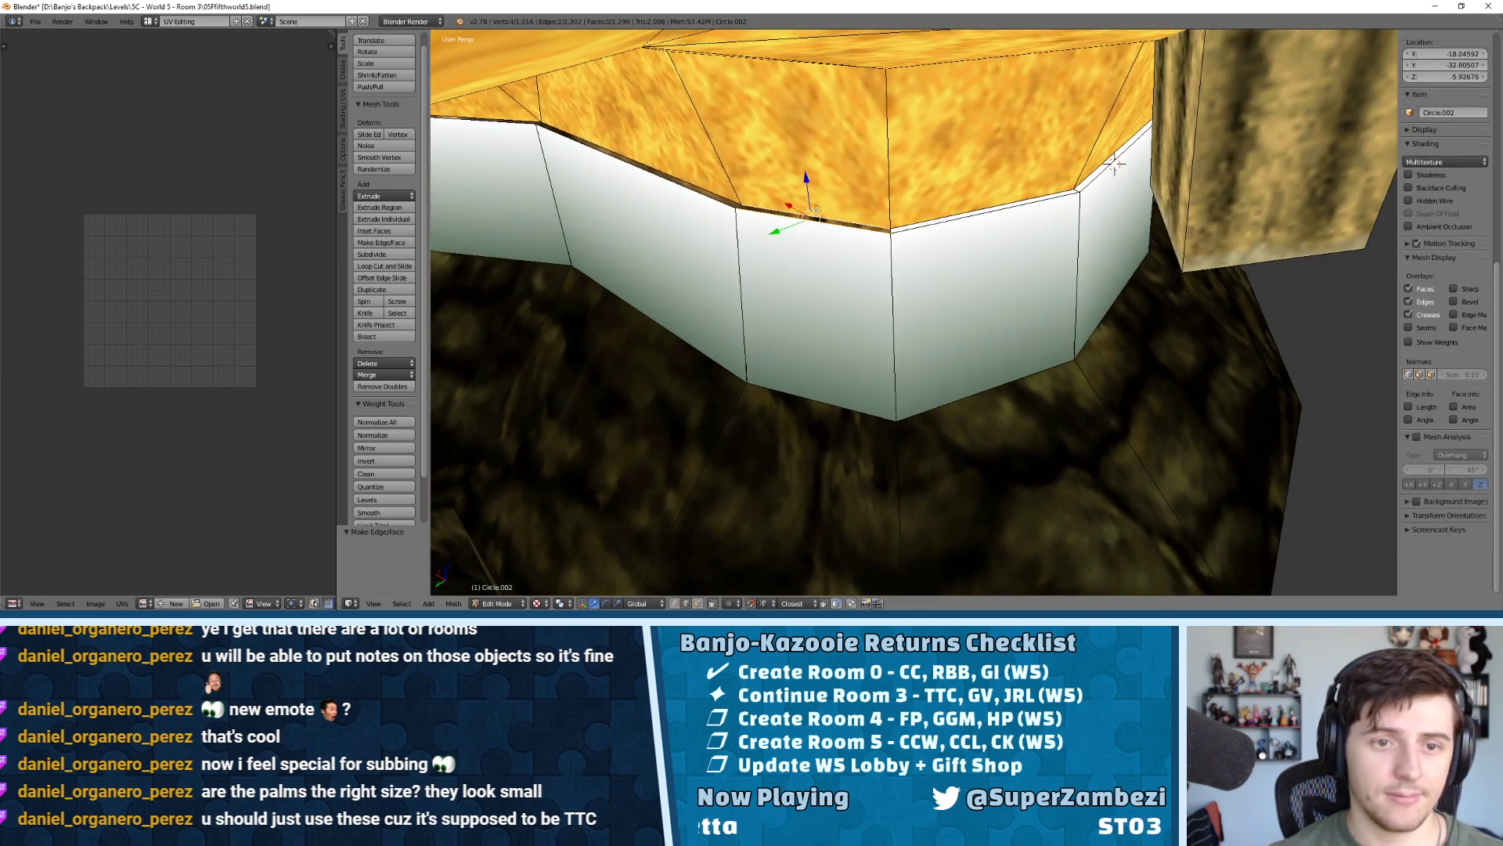
scroll(575, 180, up, 5)
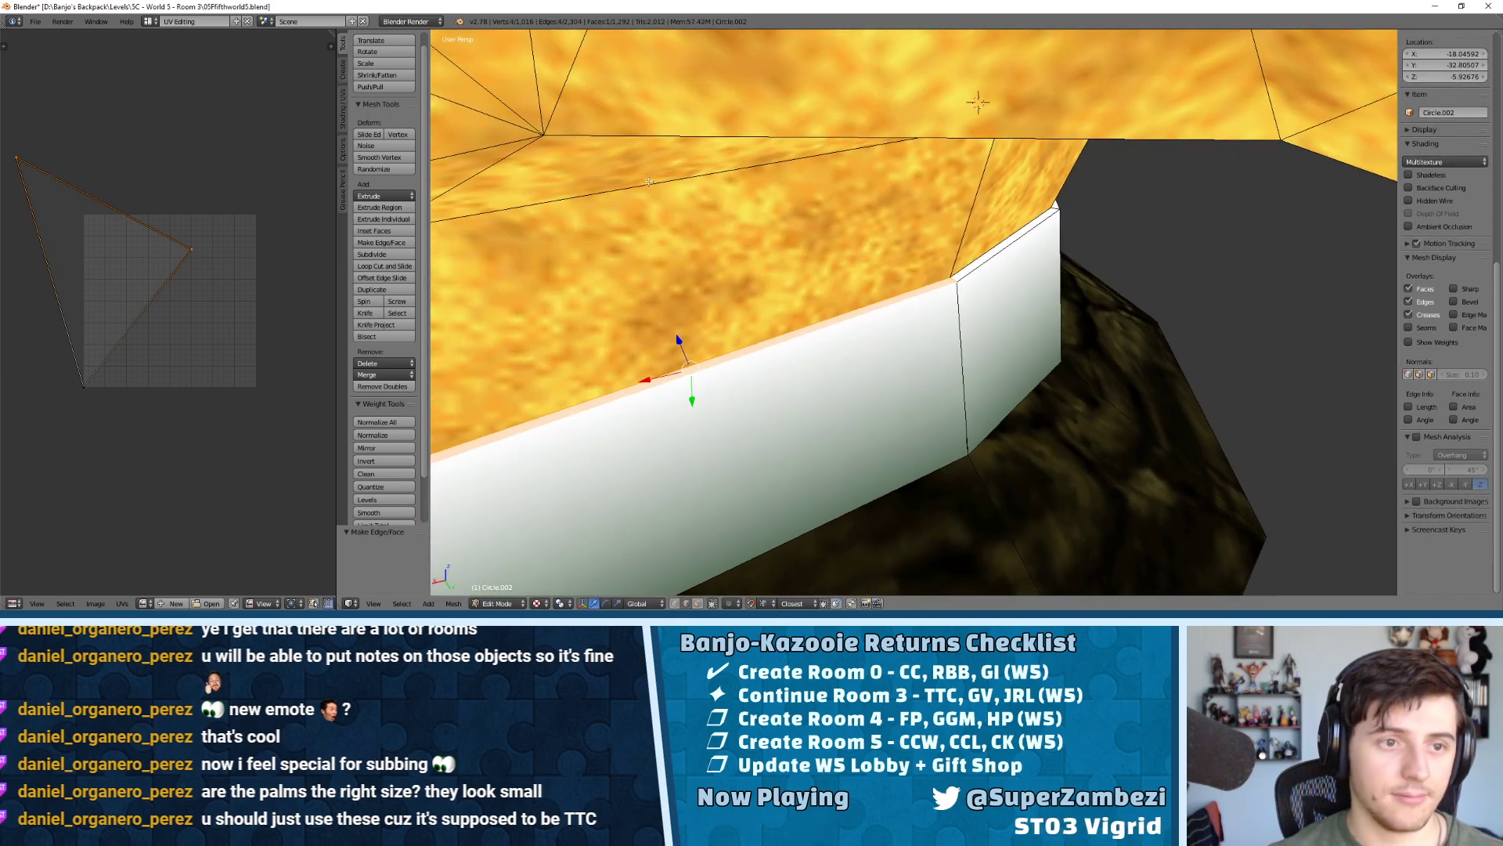
Fill the remaining thin gaps so the narrow strip between sand and wall ring is closed all around
scroll(874, 220, down, 4)
scroll(873, 220, up, 5)
scroll(874, 220, down, 5)
middle_drag(874, 220, 865, 257)
right_click(872, 175)
middle_drag(872, 175, 1087, 182)
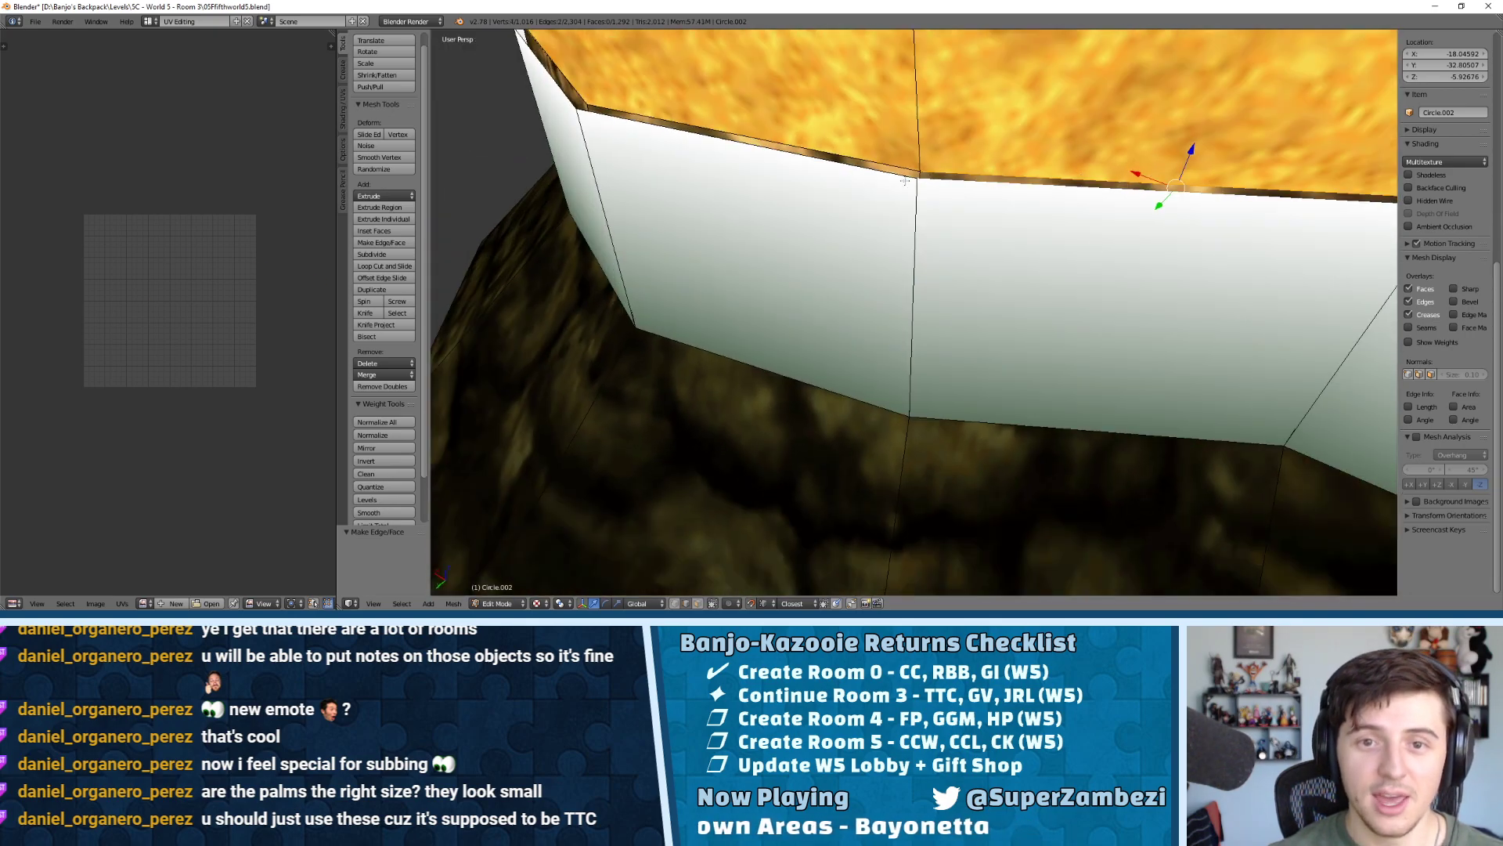
shift+right_click(839, 160)
key(f)
middle_drag(717, 137, 853, 135)
right_click(707, 146)
shift+right_click(704, 159)
key(f)
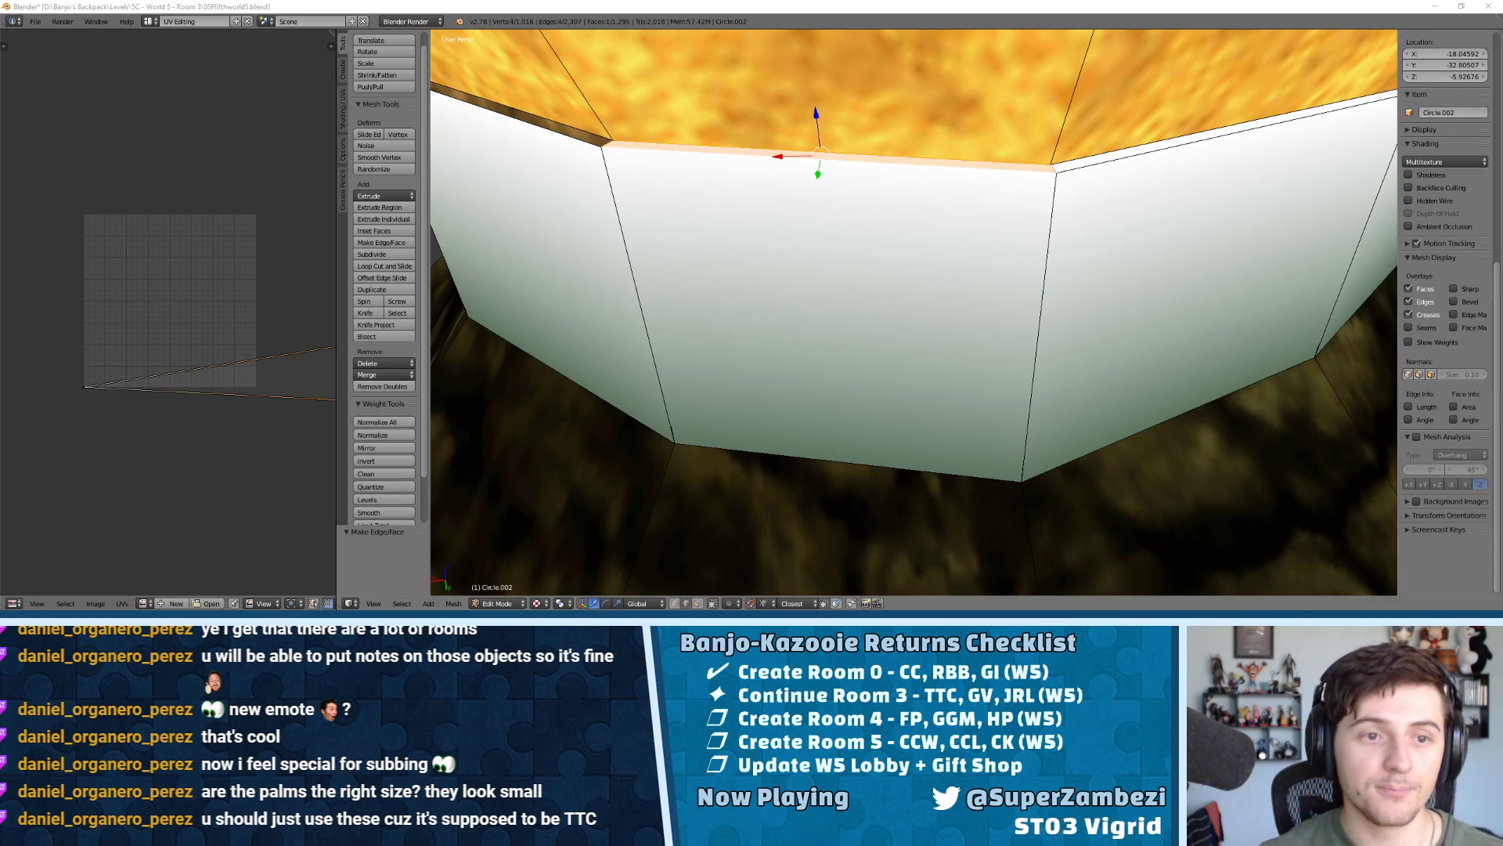
middle_drag(704, 158, 980, 322)
right_click(900, 249)
shift+right_click(899, 268)
key(f)
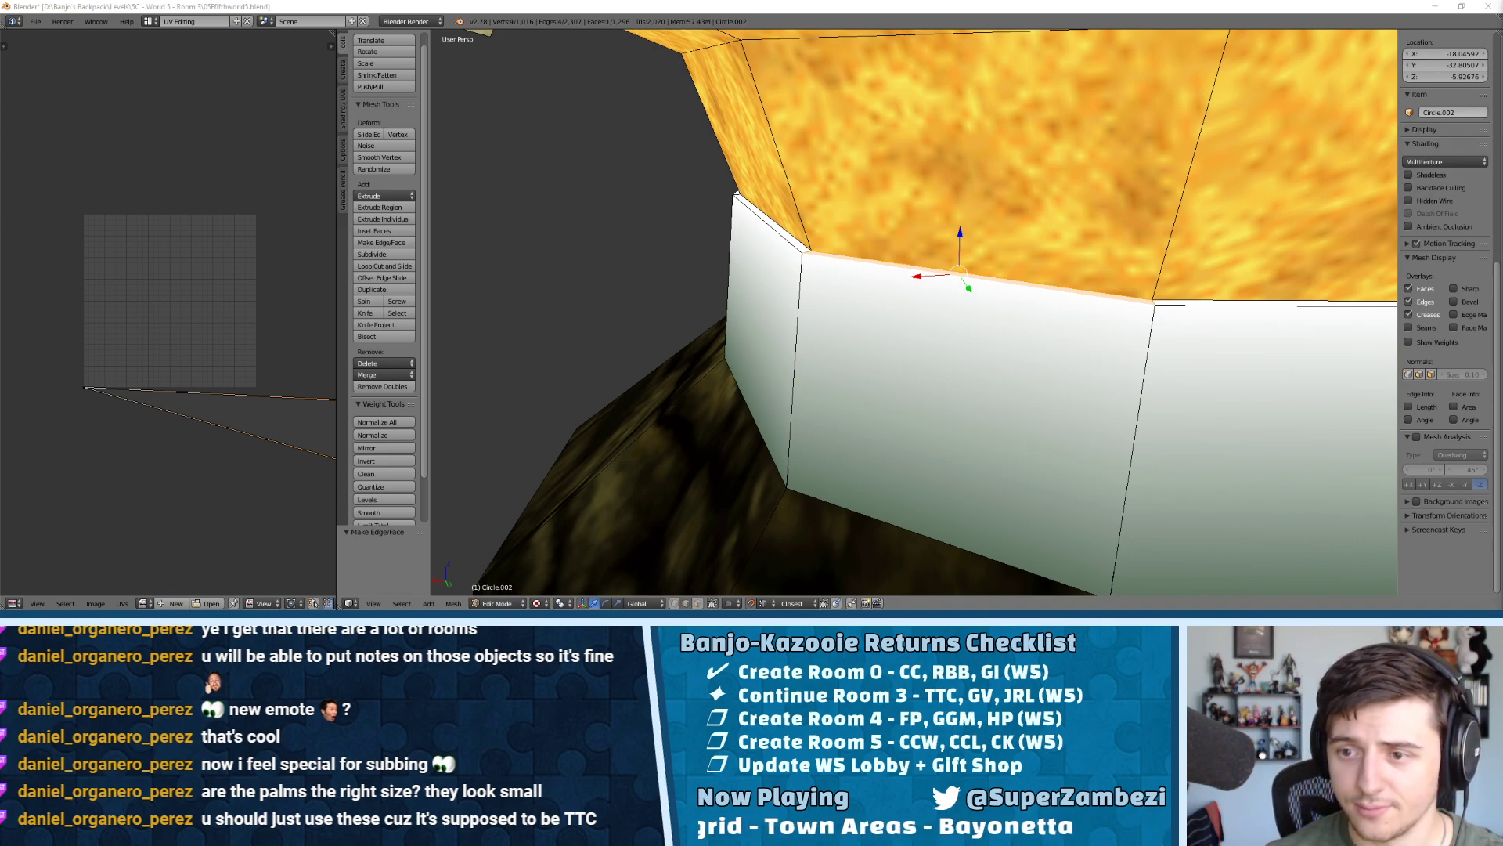
Switch to face selection and select the new wall and strip faces together with the adjoining sand faces
mouse_move(864, 262)
middle_down()
mouse_move(830, 258)
mouse_move(893, 253)
middle_up()
key(ctrl+Tab)
click(896, 252)
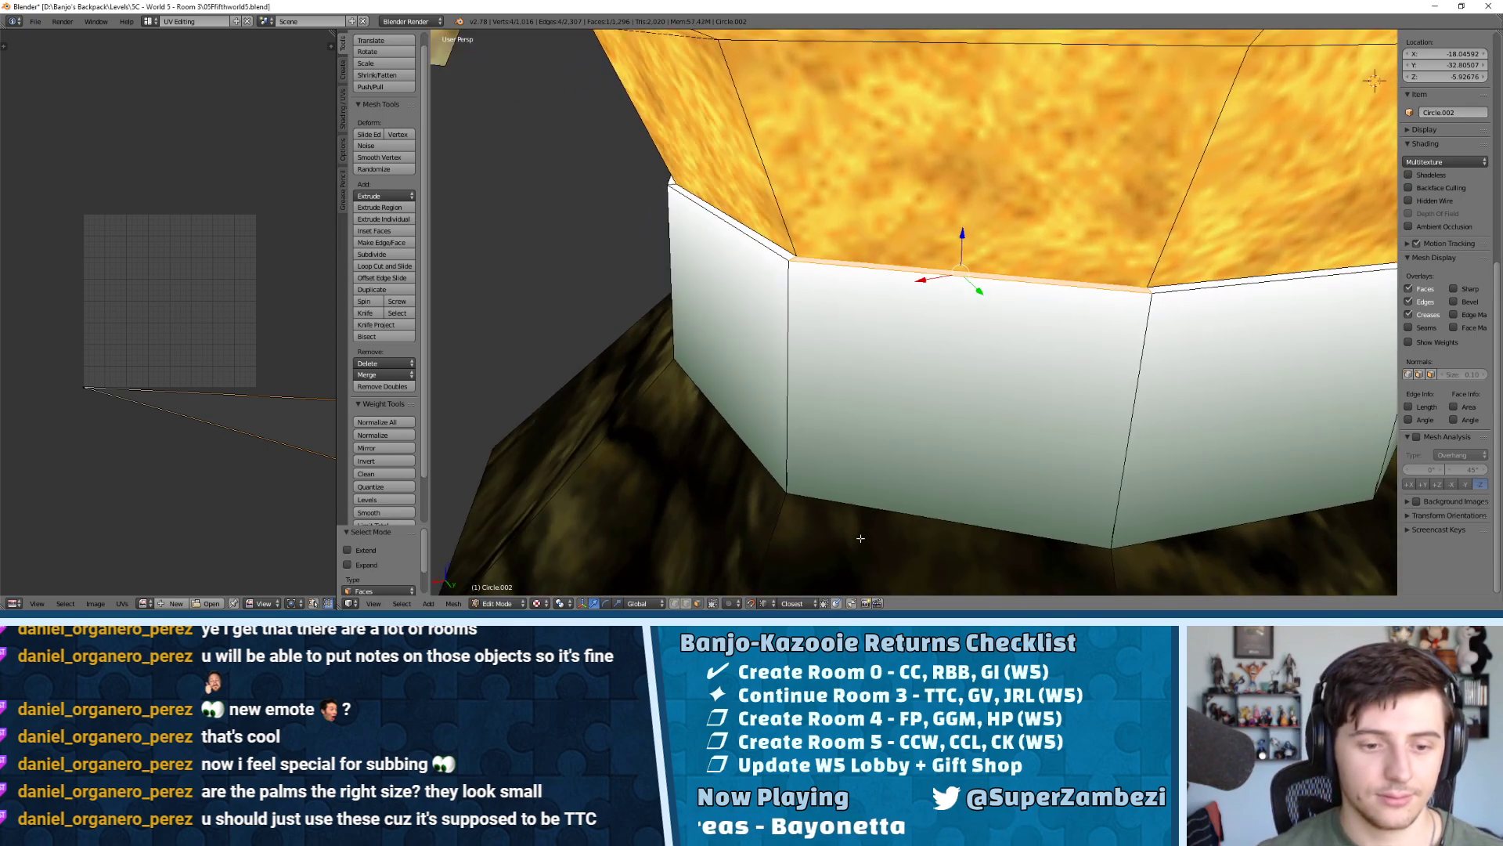
right_click(1008, 248)
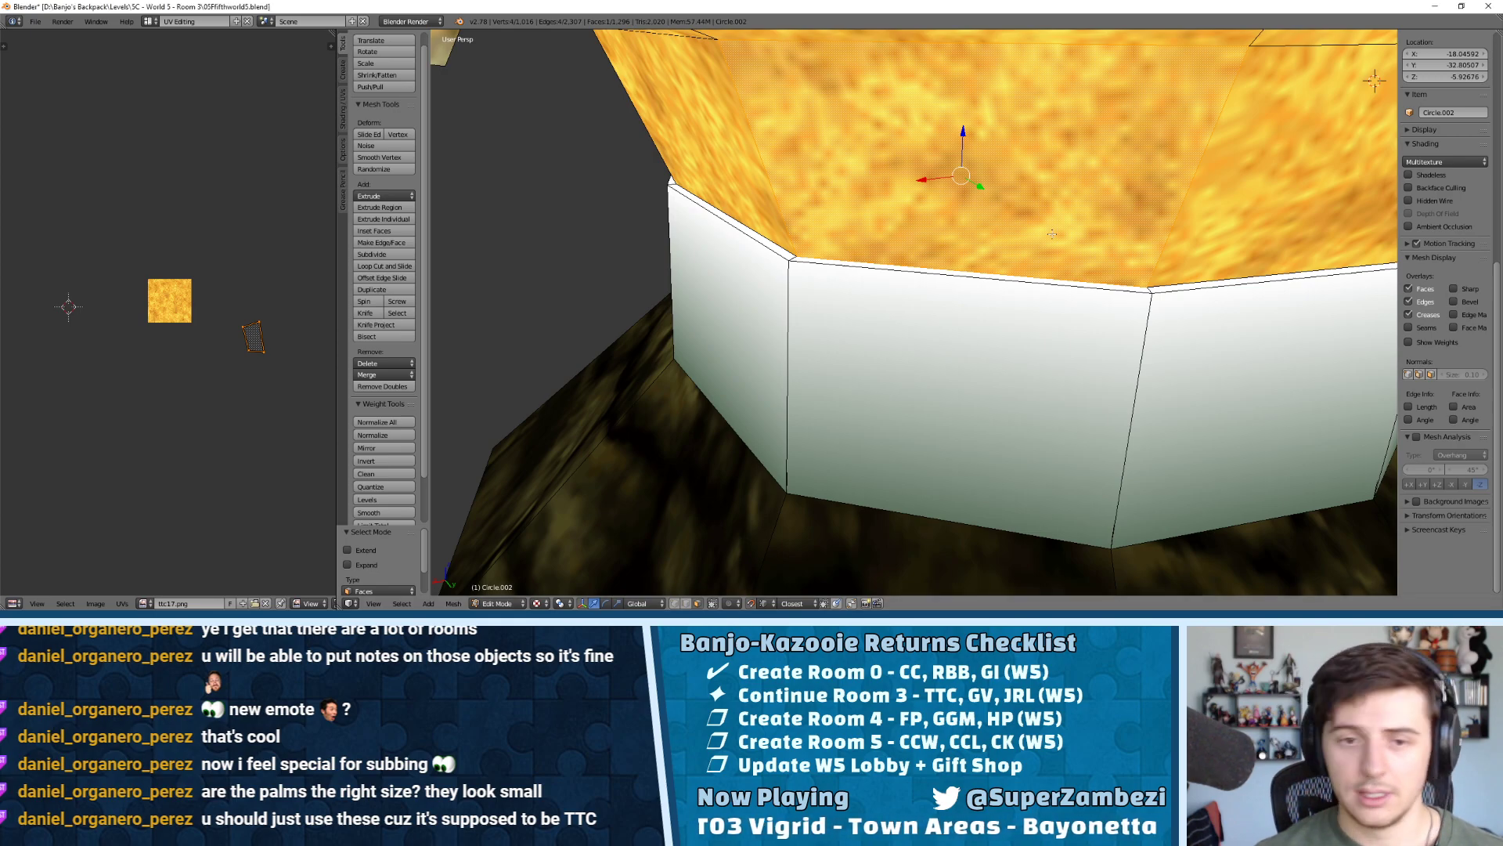
key(ctrl+Tab)
click(947, 280)
middle_drag(947, 280, 905, 284)
mouse_move(912, 270)
mouse_down()
mouse_move(811, 272)
mouse_move(1096, 284)
mouse_move(1256, 263)
mouse_move(1306, 202)
mouse_up()
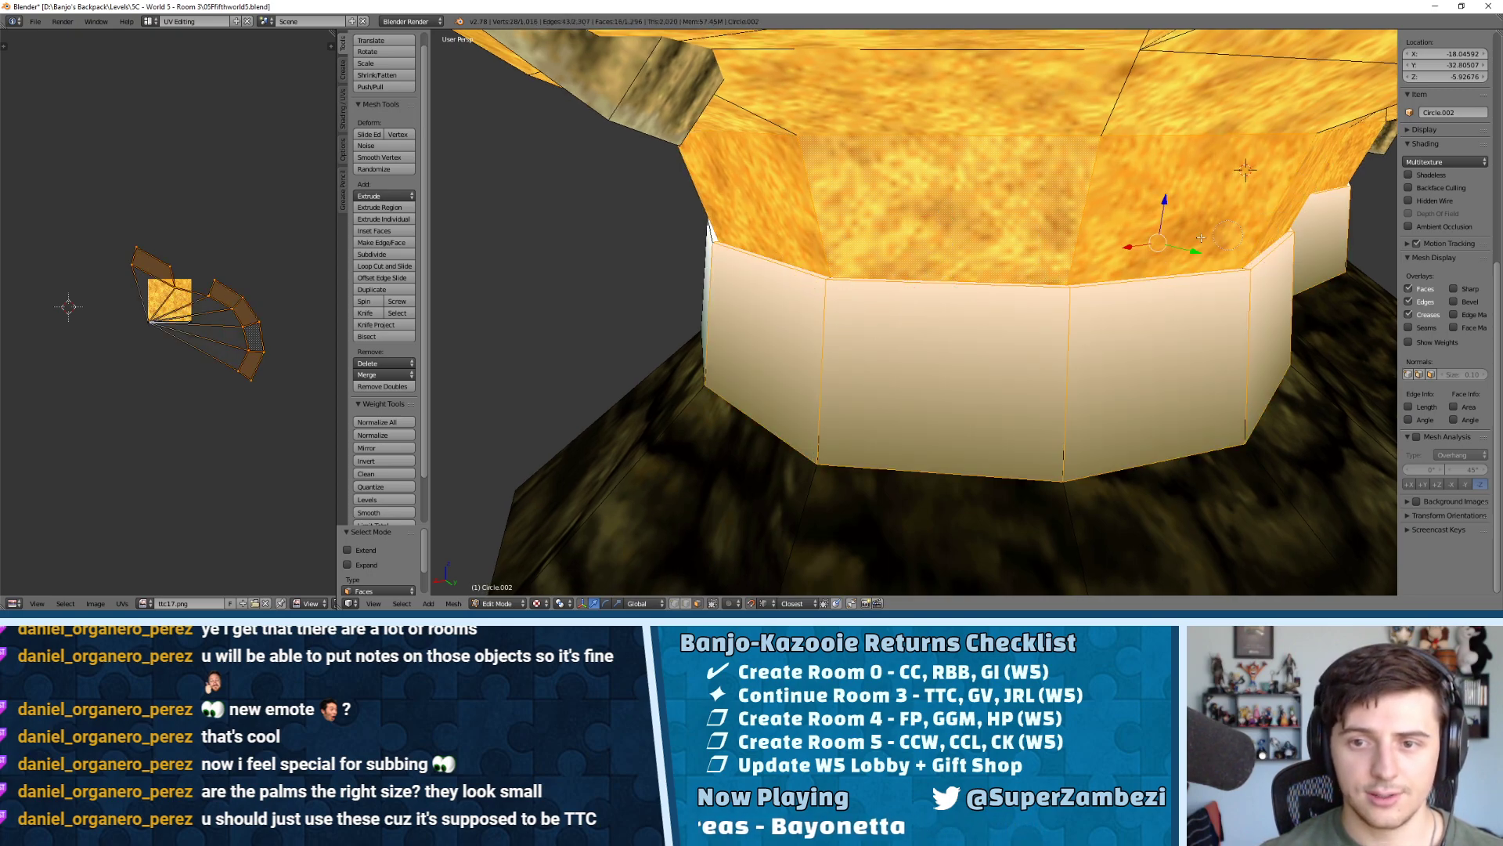
middle_drag(721, 247, 1002, 297)
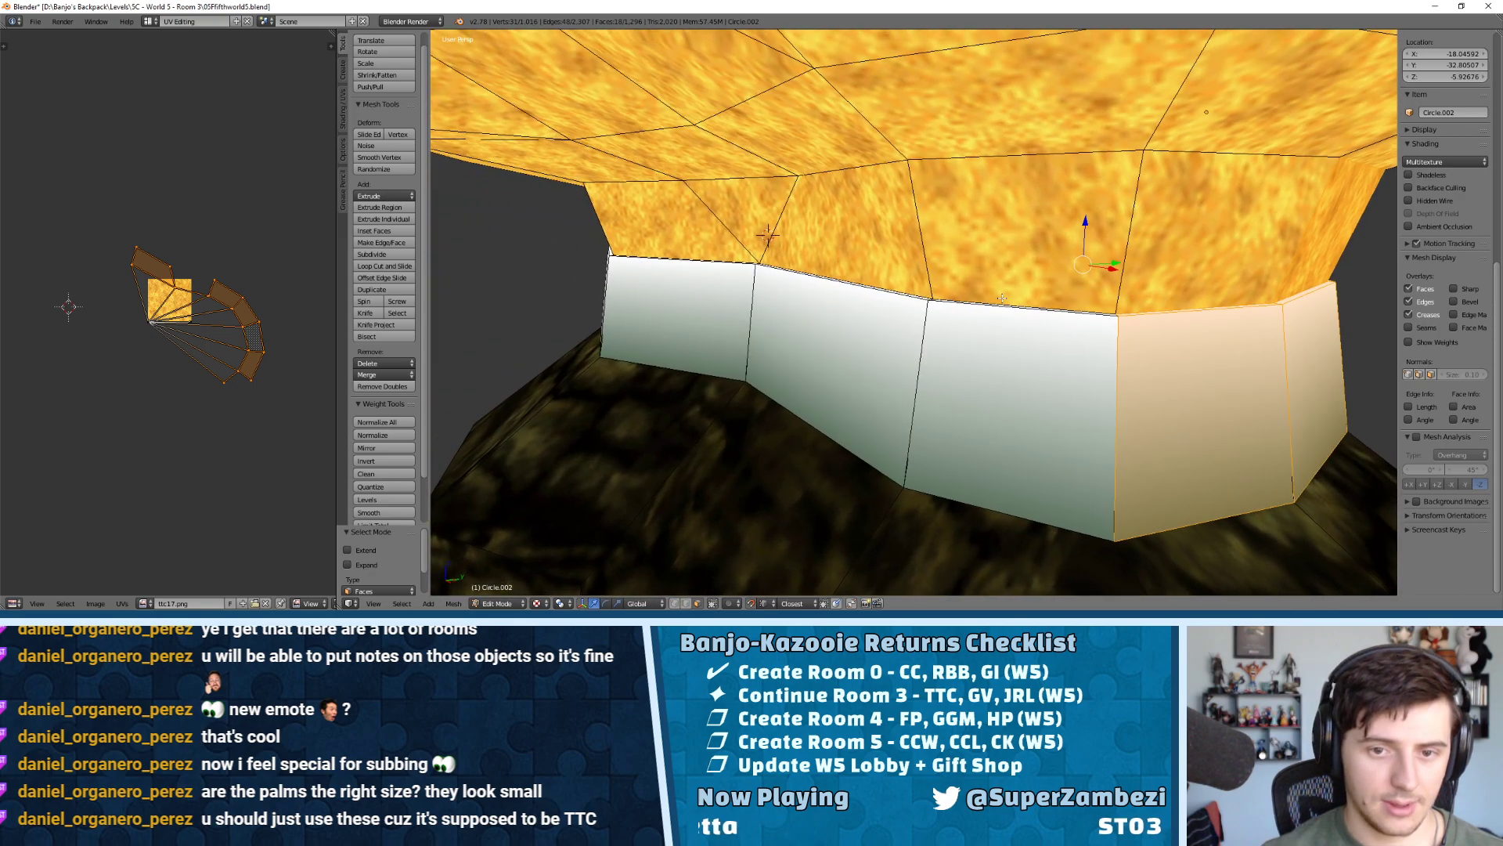
drag(1048, 277, 709, 256)
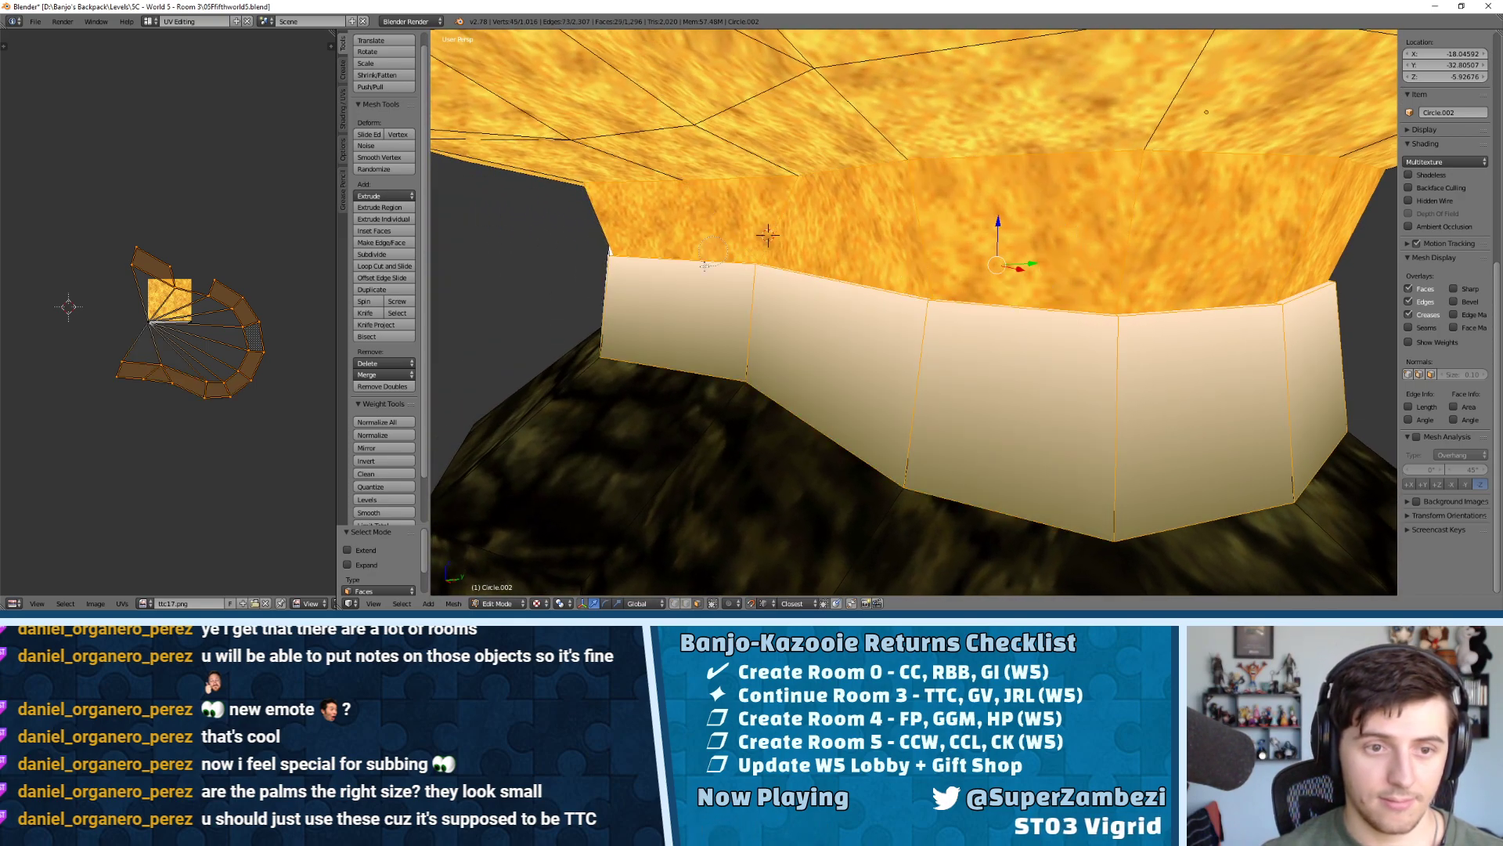
Extend the selection to all similar faces that share the same image
middle_drag(667, 257, 923, 297)
key(shift+g)
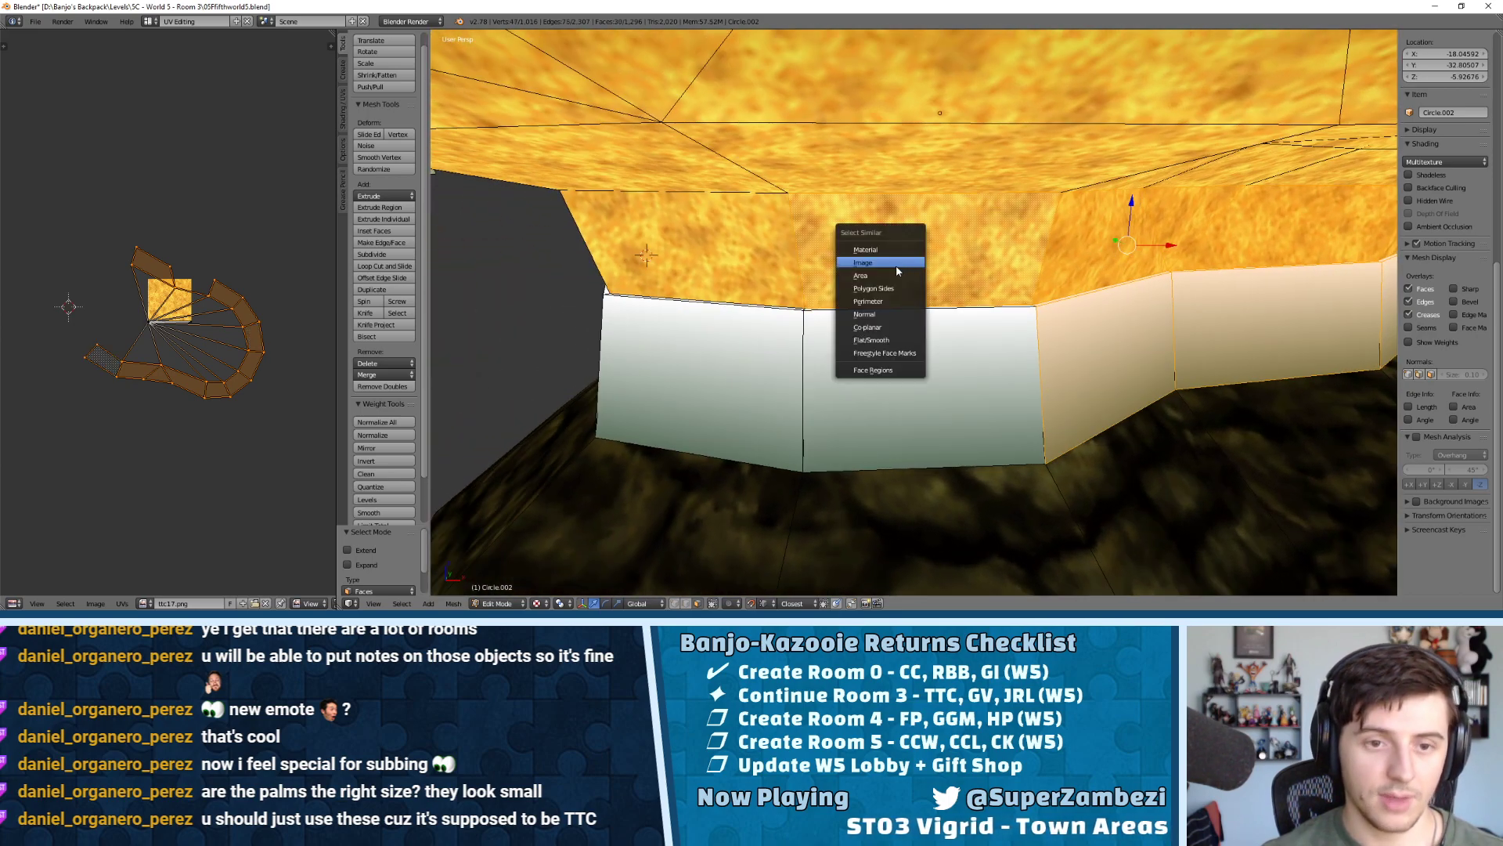
click(893, 269)
middle_drag(854, 274, 948, 292)
scroll(948, 292, down, 5)
Unwrap the selected faces and scale all of their UVs up by a factor of 10
key(u)
click(952, 197)
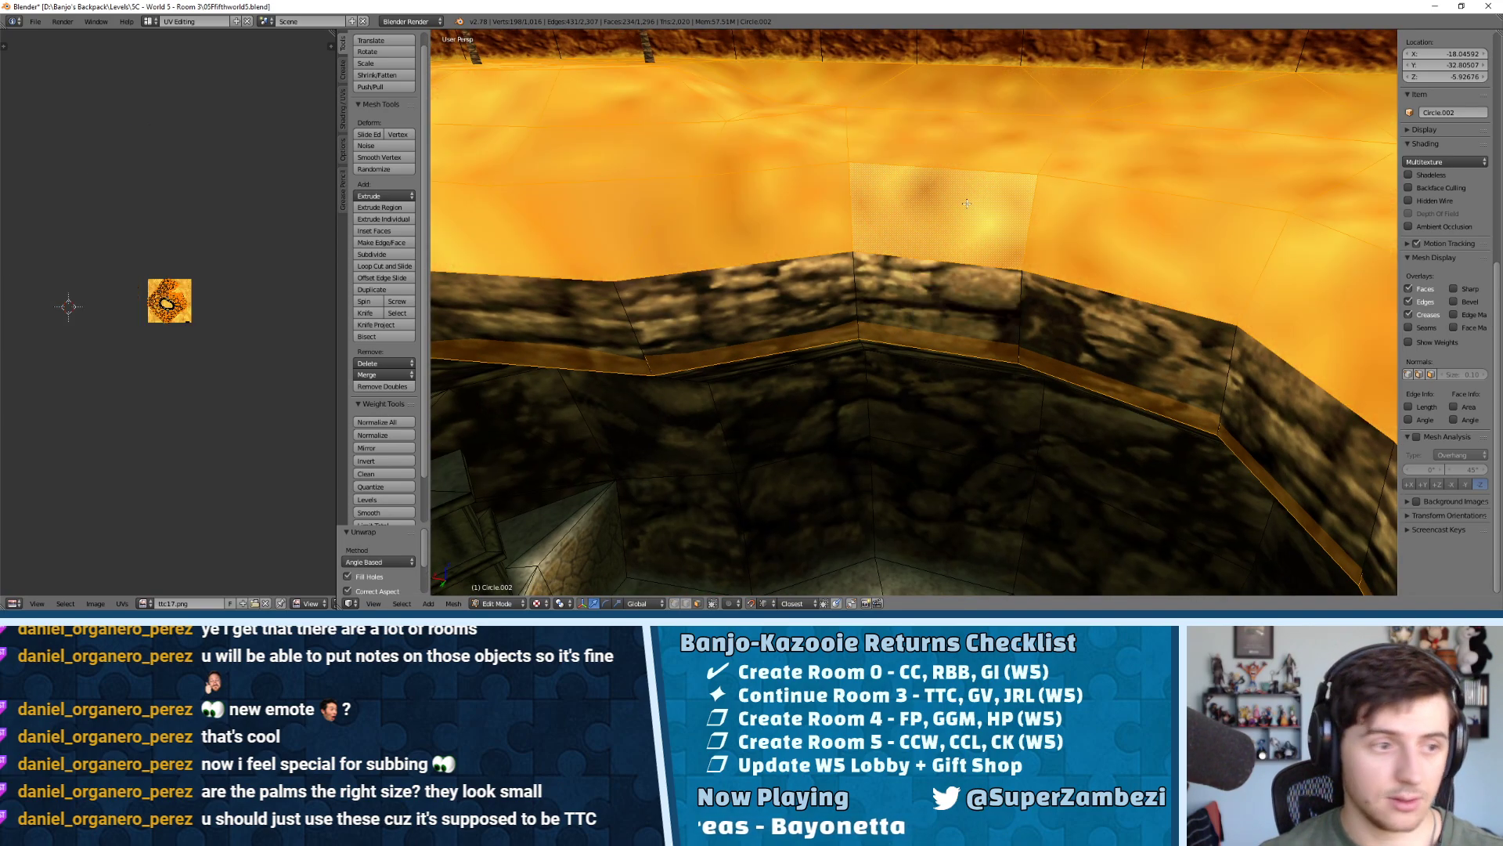
key(a)
key(s)
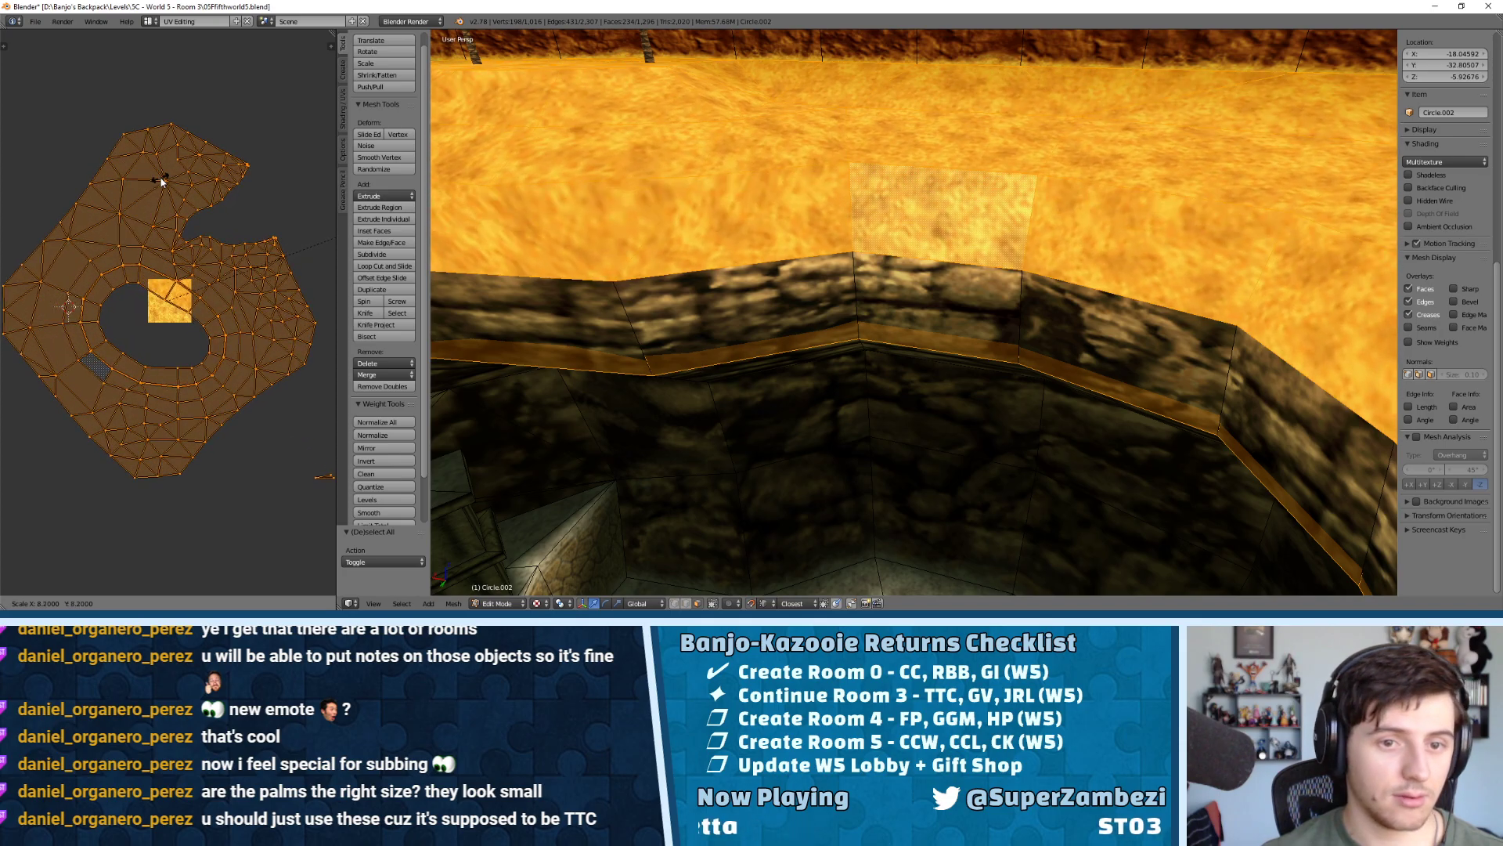
click(226, 139)
scroll(817, 286, down, 4)
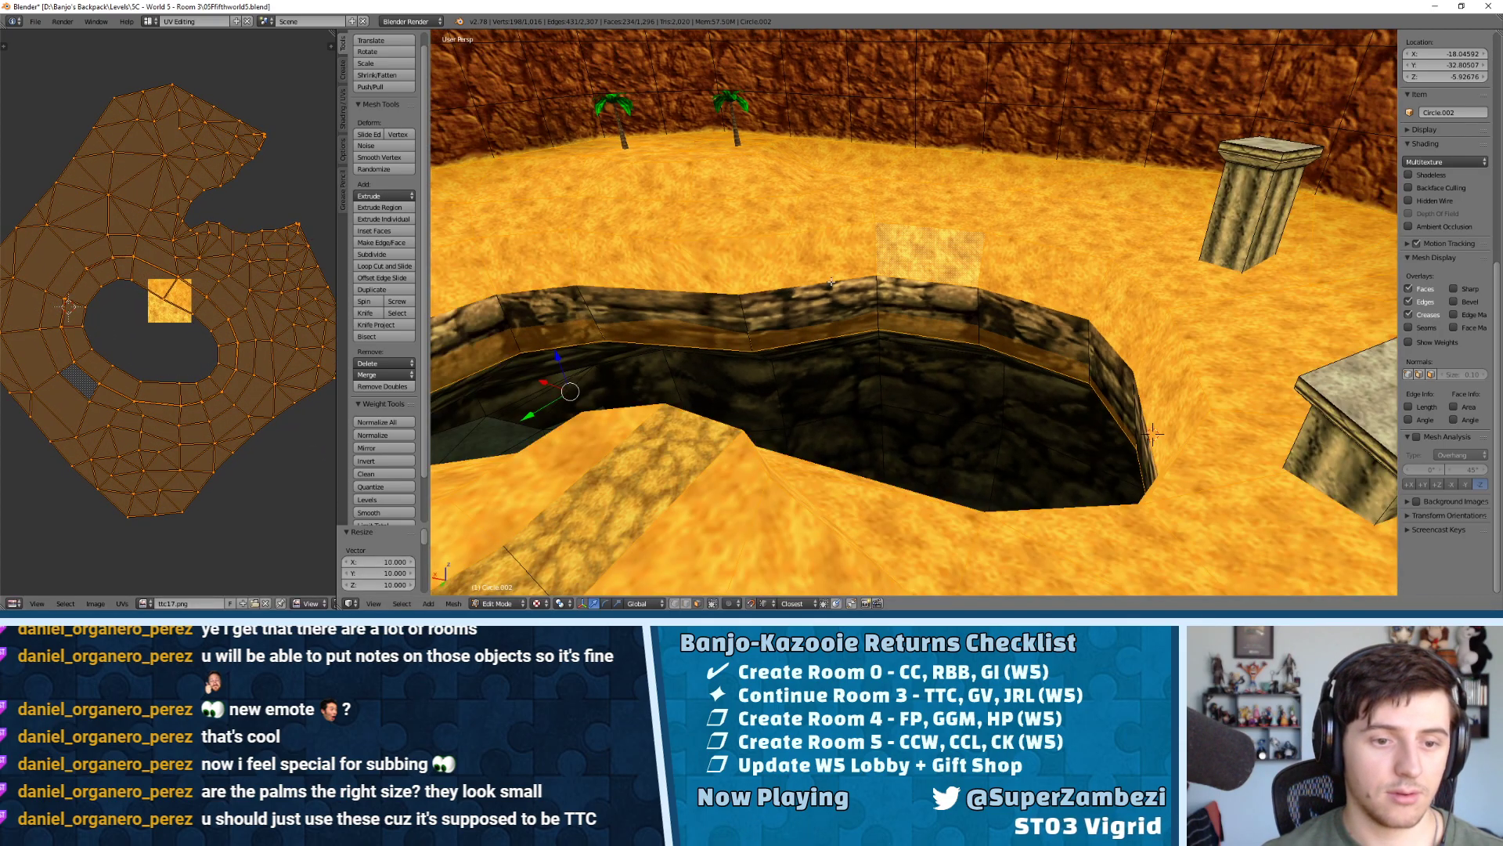
Scale the selected sand UVs up by a factor of 1.2, then fine-tune their size while checking the sand texture
scroll(817, 285, down, 3)
key(s)
click(296, 255)
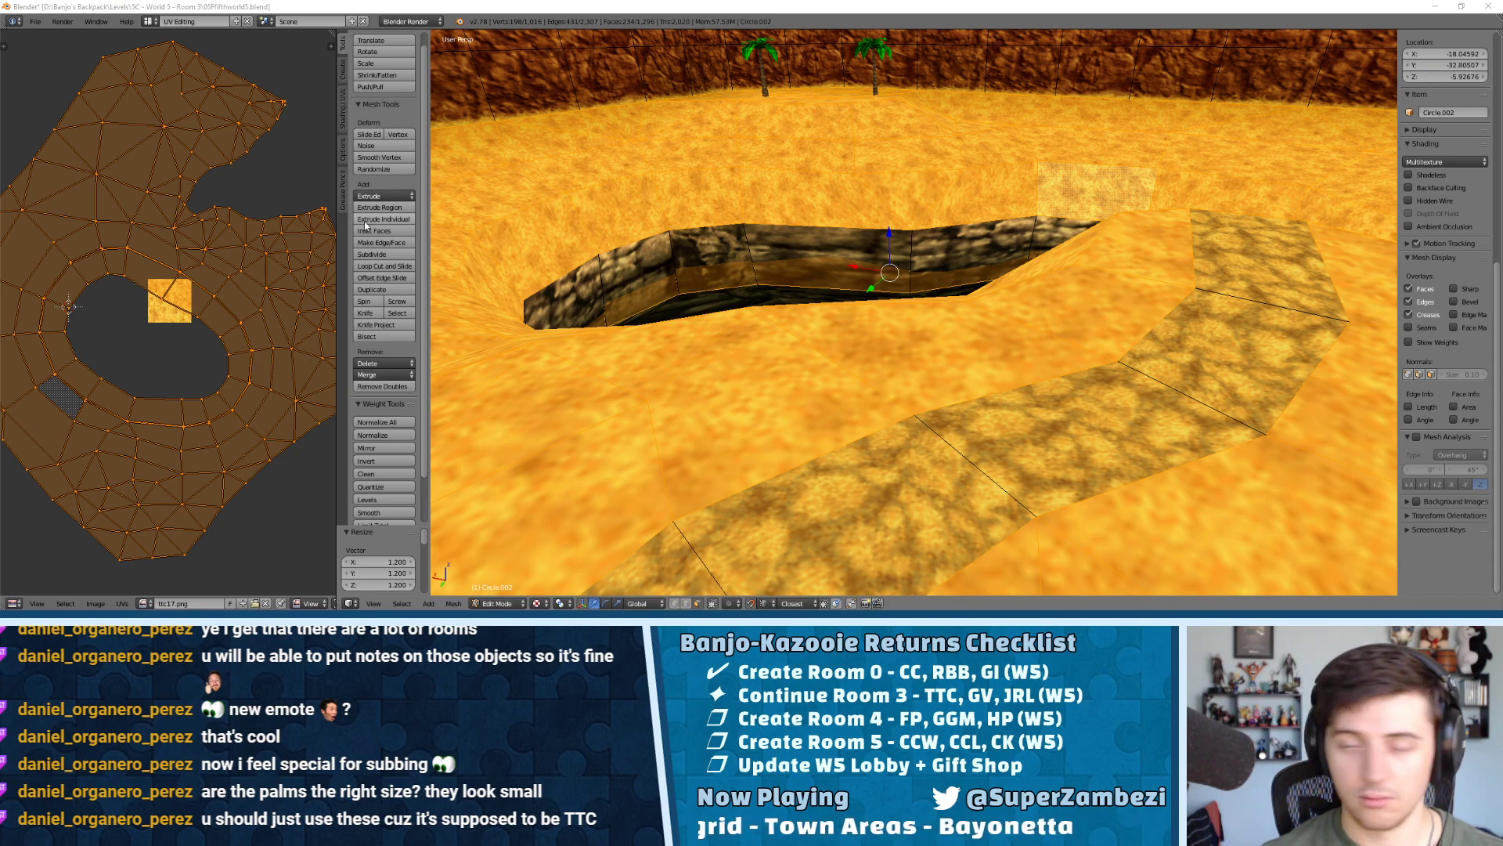
click(288, 172)
key(s)
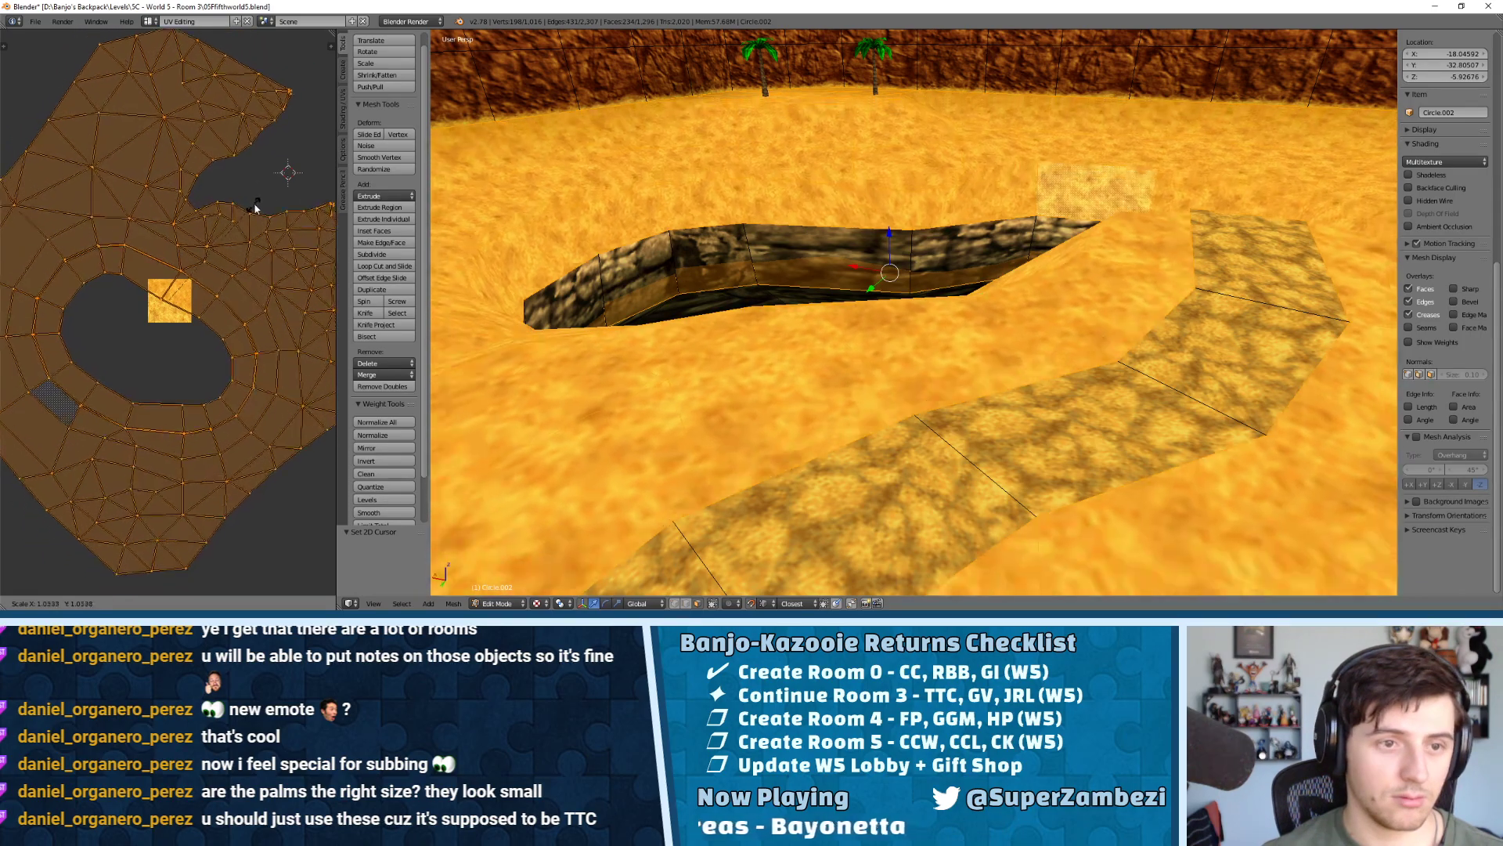
click(252, 208)
middle_drag(932, 200, 898, 277)
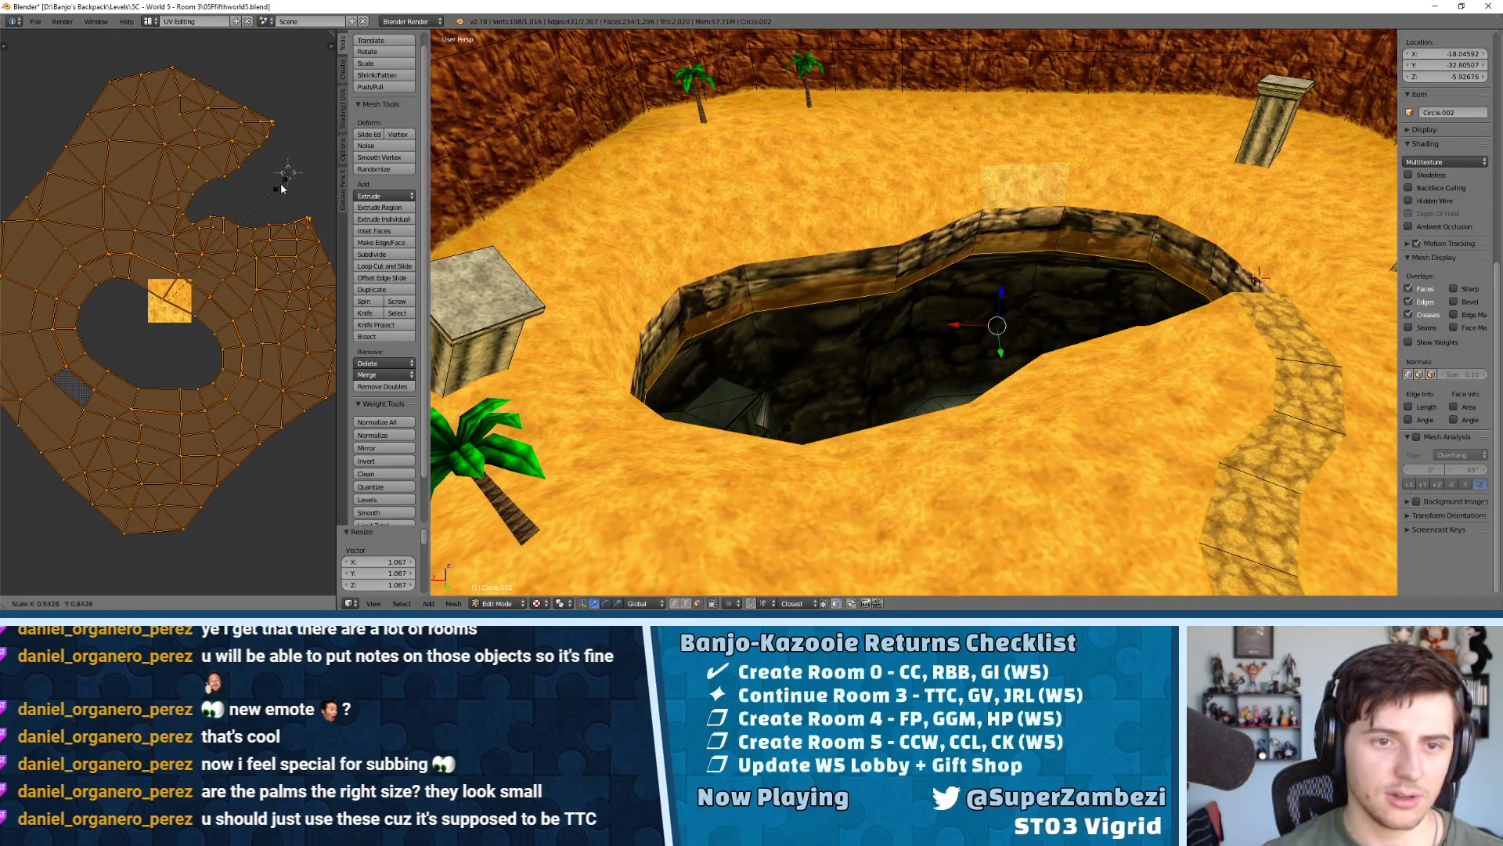
Deselect everything, switch the terrain to vertex painting and tint the first stretches of the wall ring's white upper edge grey-green
key(a)
key(Tab)
middle_drag(1059, 254, 664, 494)
scroll(952, 245, up, 5)
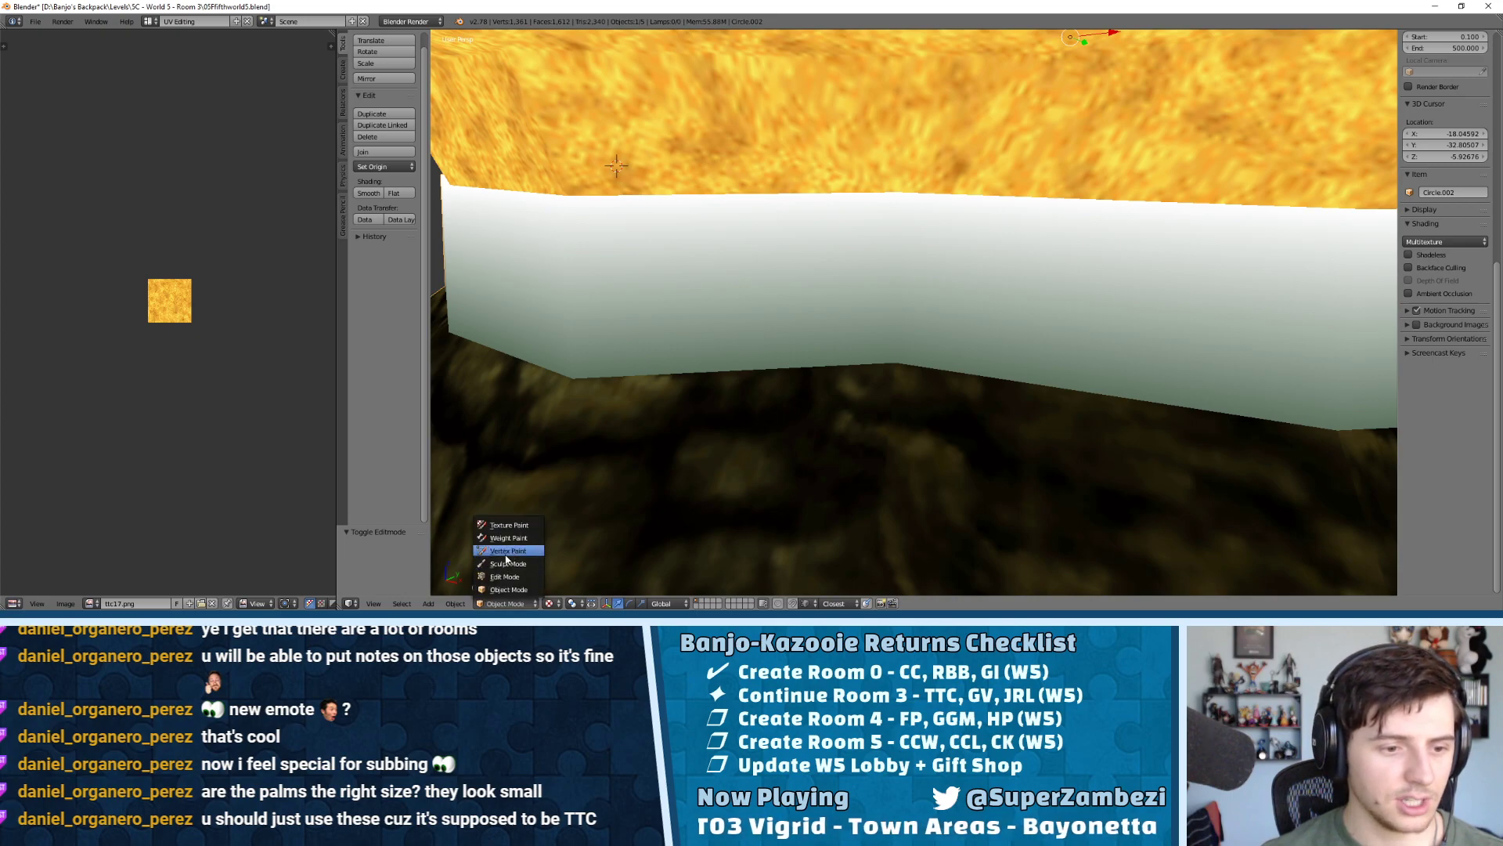
click(507, 551)
middle_drag(751, 302, 553, 176)
middle_drag(451, 165, 436, 139)
drag(611, 208, 1052, 197)
mouse_move(691, 199)
middle_down()
mouse_move(634, 169)
mouse_move(749, 209)
mouse_move(883, 220)
mouse_move(815, 262)
mouse_move(936, 219)
mouse_move(780, 227)
mouse_move(692, 298)
mouse_move(756, 284)
mouse_move(664, 256)
mouse_move(896, 308)
mouse_move(947, 265)
mouse_move(799, 242)
mouse_move(975, 229)
middle_up()
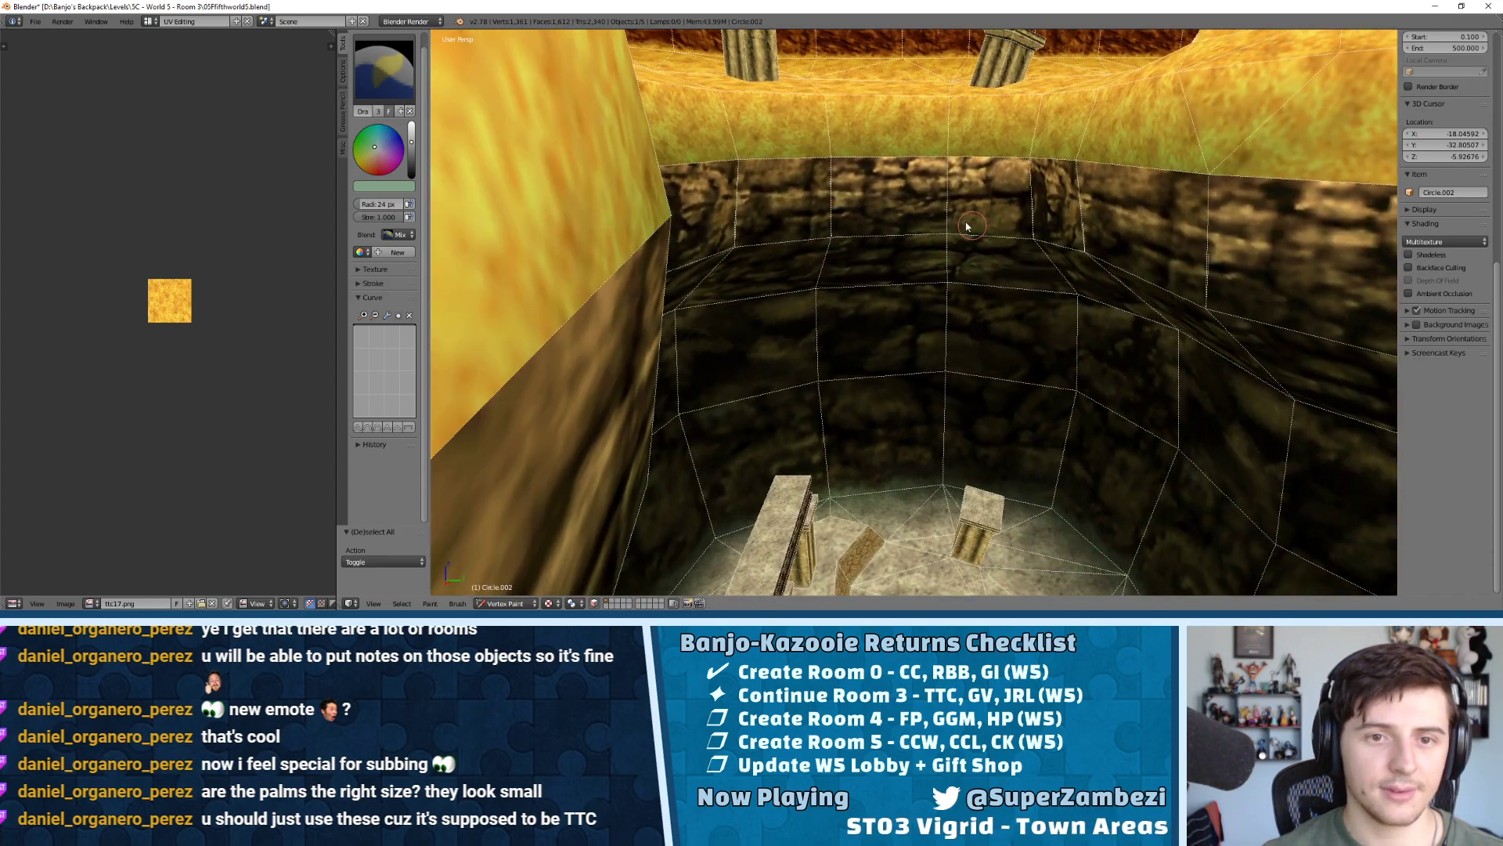
mouse_move(1200, 173)
middle_down()
mouse_move(980, 181)
mouse_move(941, 218)
mouse_move(786, 242)
mouse_move(908, 228)
mouse_move(955, 275)
middle_up()
mouse_move(698, 270)
middle_down()
mouse_move(833, 260)
mouse_move(624, 268)
mouse_move(655, 245)
mouse_move(1141, 279)
middle_up()
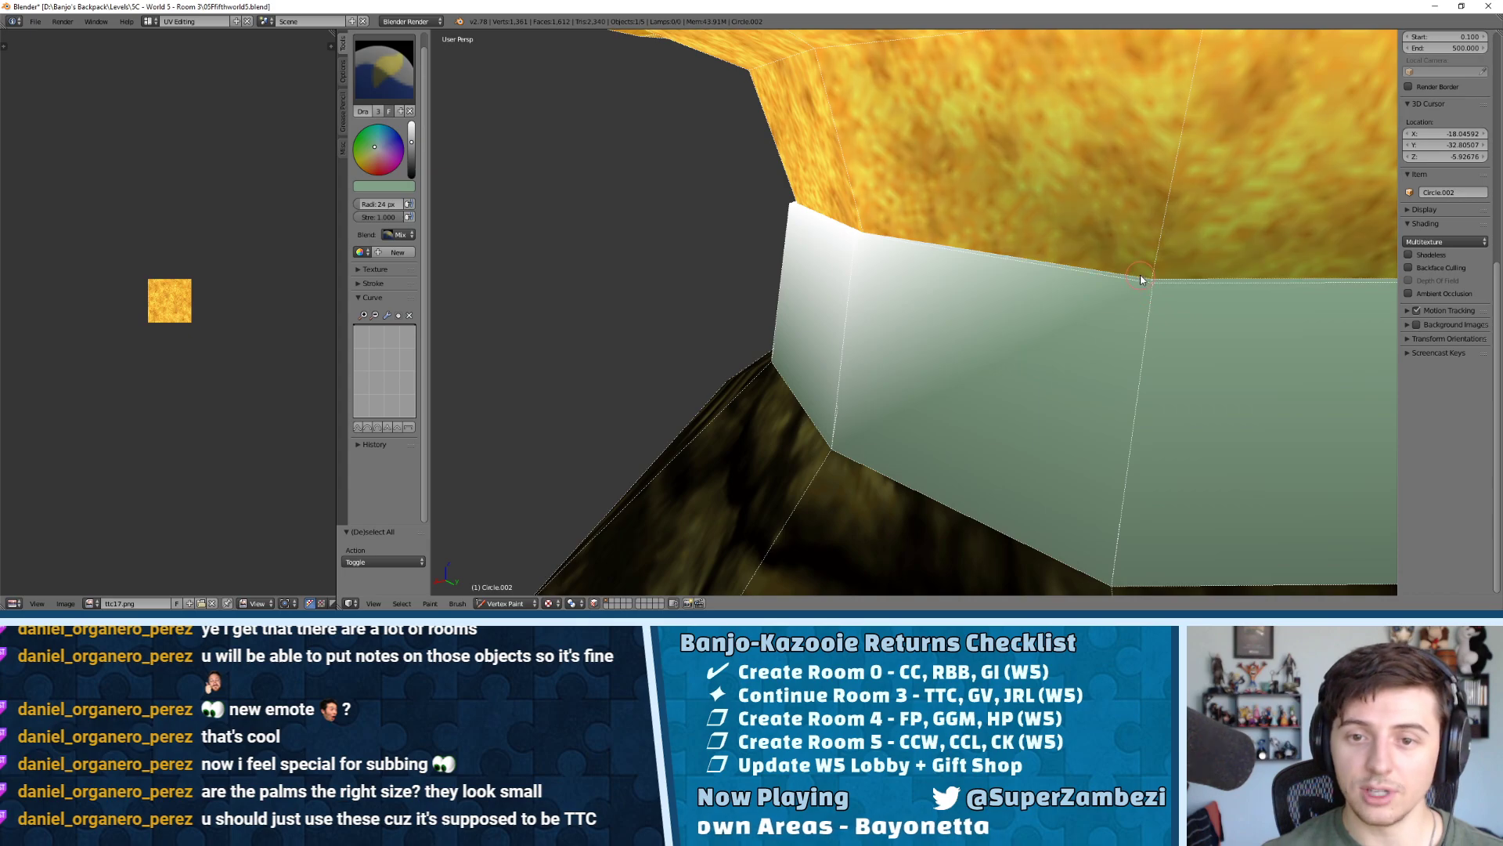
mouse_move(931, 242)
middle_down()
mouse_move(843, 255)
mouse_move(890, 240)
middle_up()
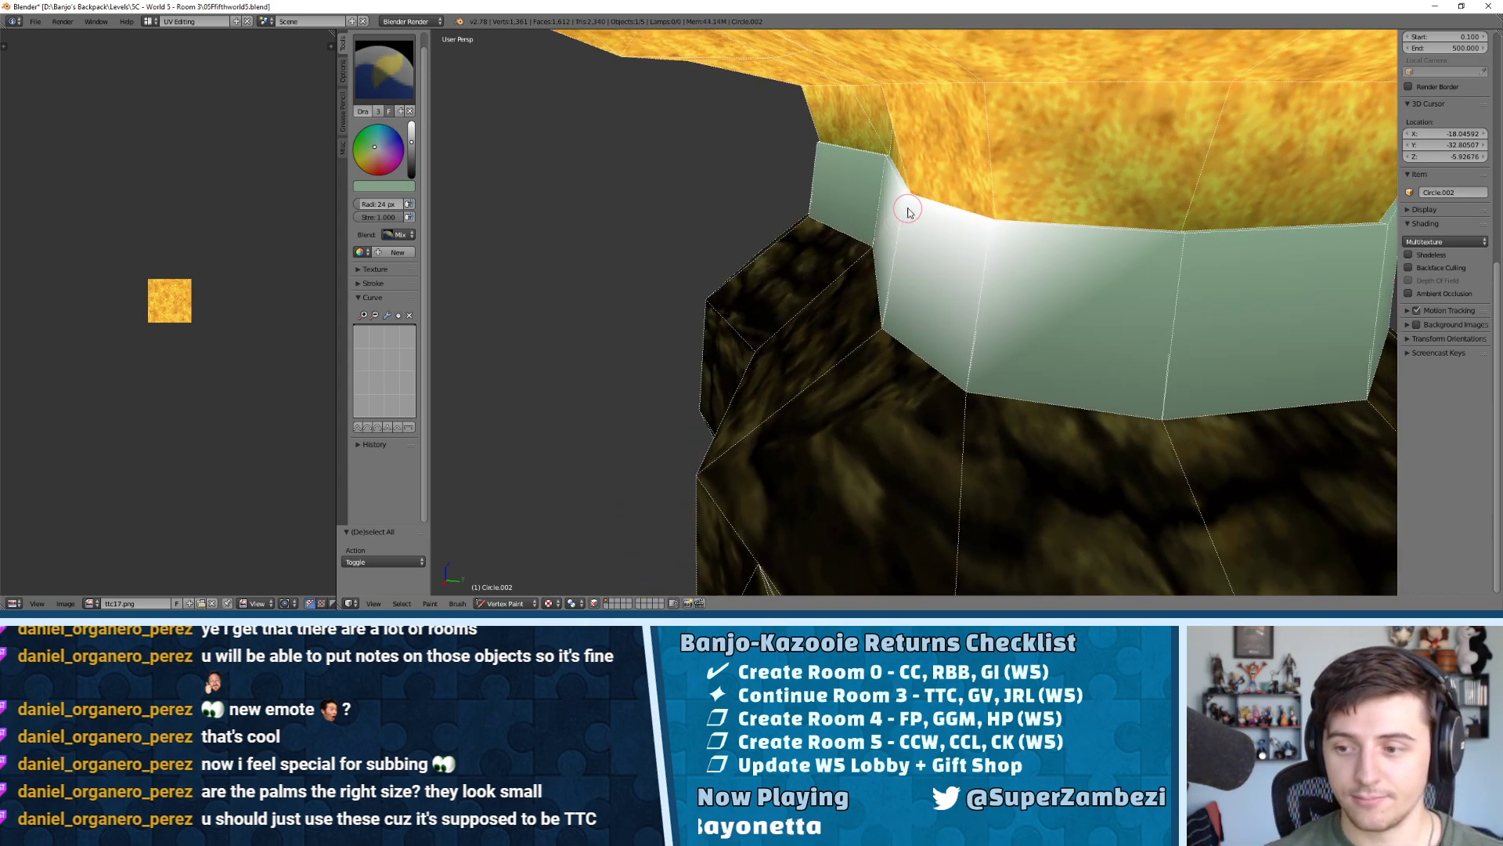
Continue the grey-green vertex paint around the rest of the opening's rim, covering the remaining white wall ring and the sand edge
mouse_move(951, 206)
middle_down()
mouse_move(1004, 191)
mouse_move(947, 181)
mouse_move(937, 194)
mouse_move(1008, 144)
mouse_move(730, 171)
middle_up()
drag(729, 171, 589, 188)
middle_drag(1141, 228, 833, 233)
drag(833, 232, 1032, 230)
middle_drag(1022, 227, 819, 233)
drag(819, 233, 982, 213)
middle_drag(982, 212, 865, 202)
drag(869, 205, 1198, 238)
mouse_move(1198, 238)
middle_down()
mouse_move(1043, 235)
mouse_move(1073, 217)
middle_up()
drag(933, 151, 1271, 207)
middle_drag(1271, 207, 1007, 207)
mouse_move(1007, 207)
mouse_down()
mouse_move(1215, 237)
mouse_move(1029, 219)
mouse_up()
mouse_move(1029, 219)
middle_down()
mouse_move(1071, 162)
mouse_move(871, 185)
middle_up()
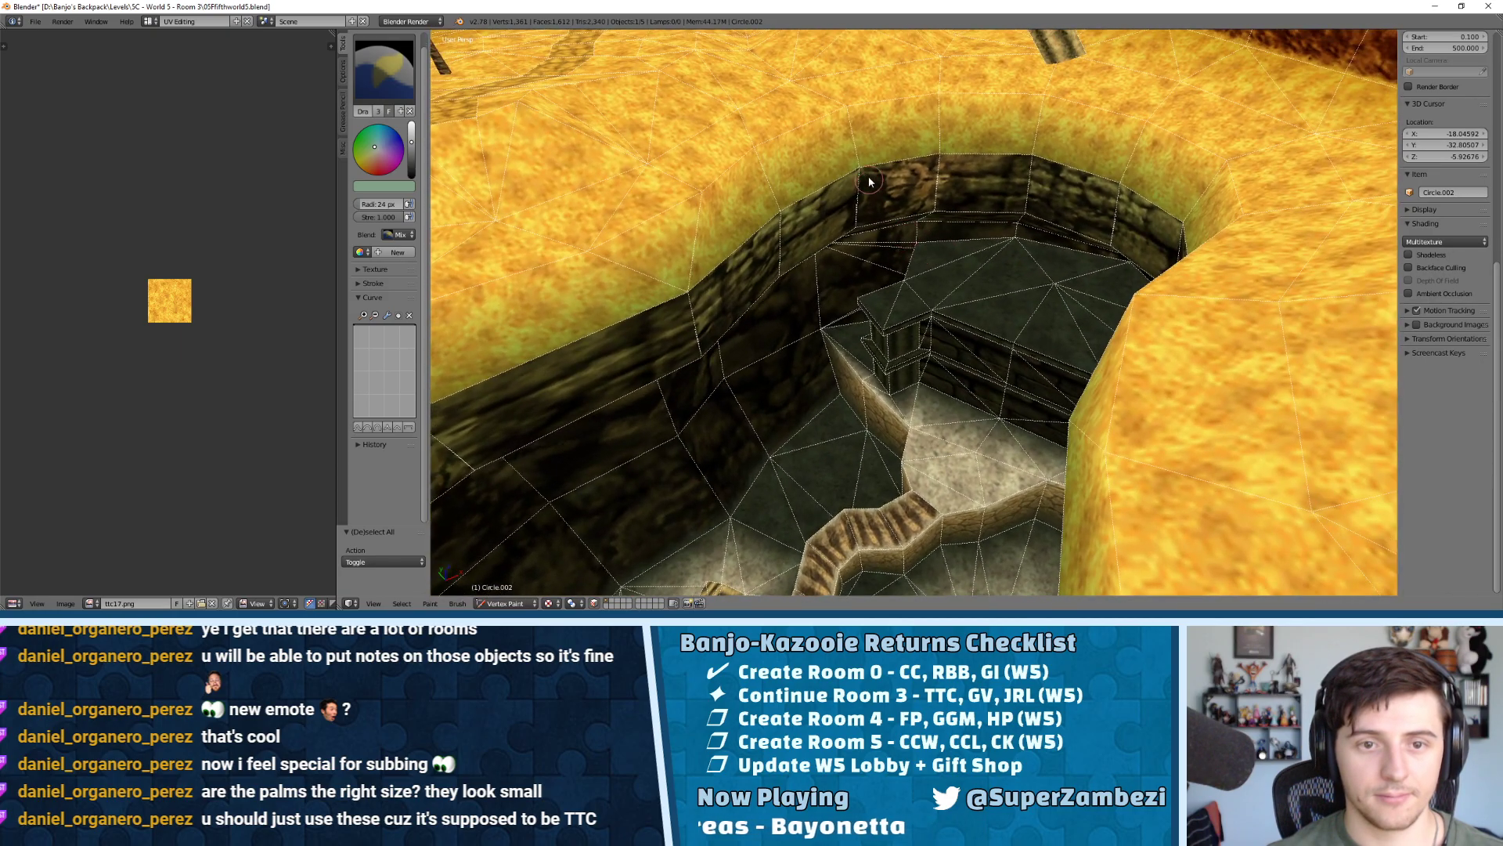
drag(1032, 172, 900, 168)
Paint the cave's raised stone platform grey-green along its front edge, around the stair top and across to the opposite corner
mouse_move(847, 196)
middle_down()
mouse_move(920, 219)
mouse_move(866, 228)
mouse_move(849, 583)
mouse_move(906, 335)
middle_up()
mouse_move(763, 245)
middle_down()
mouse_move(785, 272)
mouse_move(983, 277)
middle_up()
scroll(785, 272, up, 3)
click(683, 266)
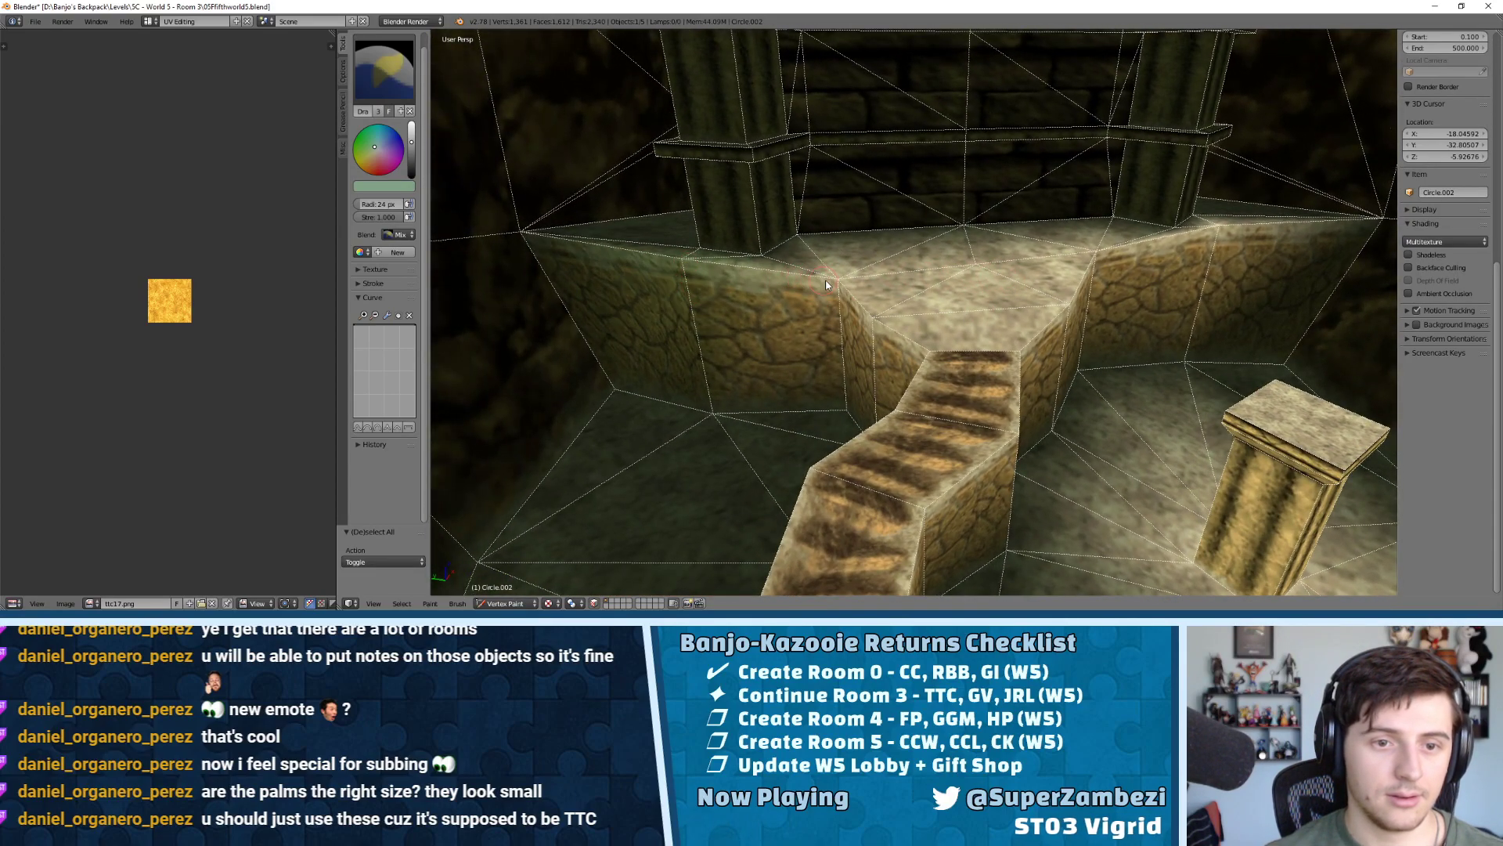
click(823, 284)
click(874, 284)
click(939, 345)
click(913, 359)
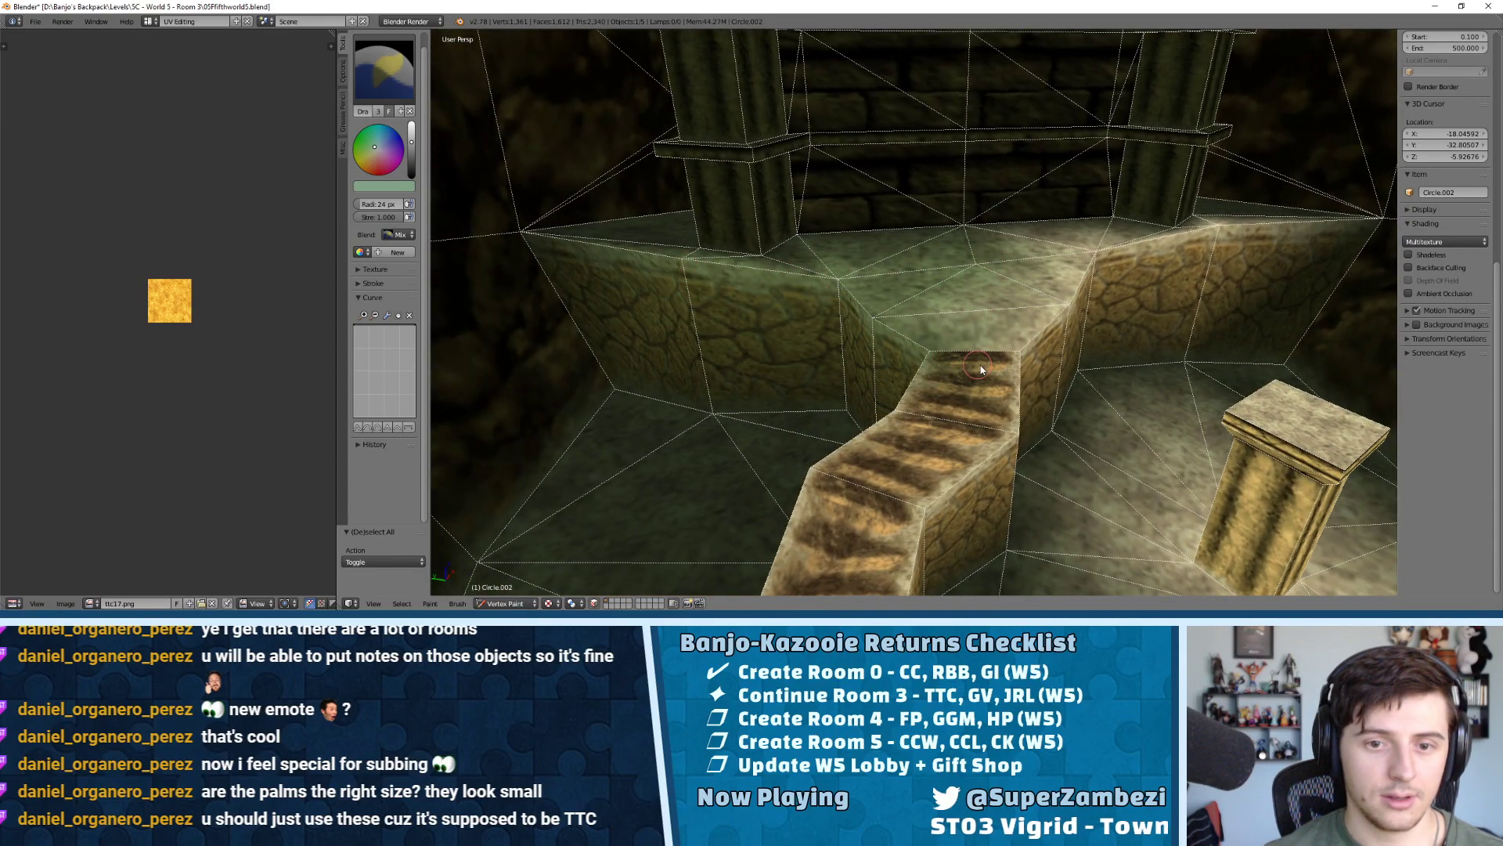
click(1020, 352)
click(1071, 303)
click(1099, 250)
click(1216, 231)
Paint the edges of the curved stairway grey-green from the platform down to the cave floor
middle_drag(1218, 266, 961, 256)
shift+middle_drag(1272, 332, 1044, 316)
click(1043, 317)
click(914, 327)
click(756, 340)
click(657, 454)
mouse_move(705, 391)
middle_down()
mouse_move(866, 359)
mouse_move(912, 371)
mouse_move(572, 182)
middle_up()
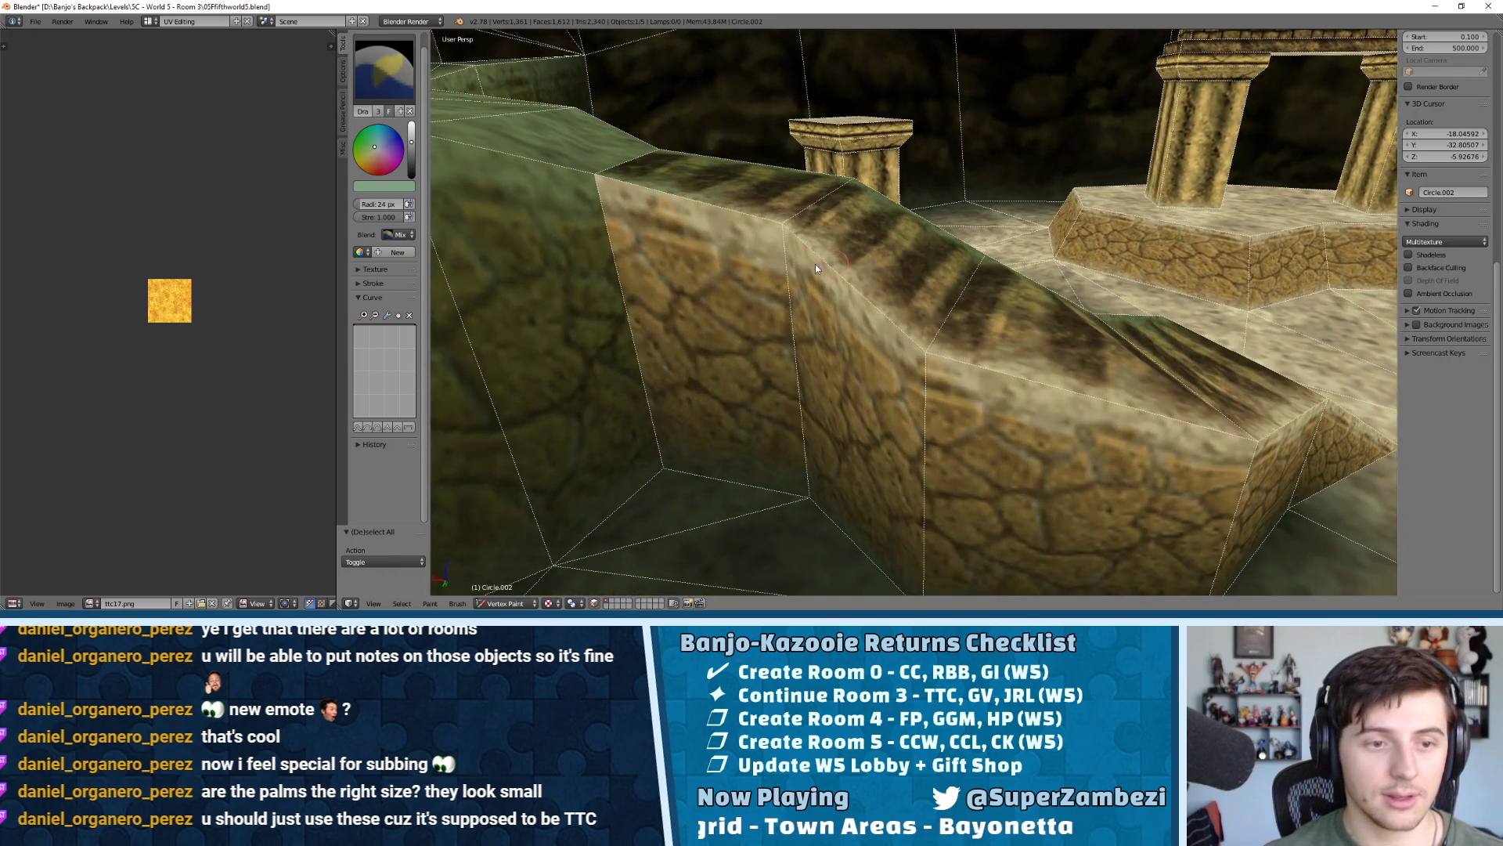
mouse_move(796, 237)
middle_down()
mouse_move(1073, 407)
mouse_move(866, 335)
mouse_move(842, 359)
middle_up()
click(1074, 407)
click(1080, 284)
middle_drag(1082, 285, 1090, 325)
Tint the flat top of the freestanding pillar on the cave floor grey-green
scroll(1090, 326, down, 7)
shift+middle_drag(922, 389, 984, 280)
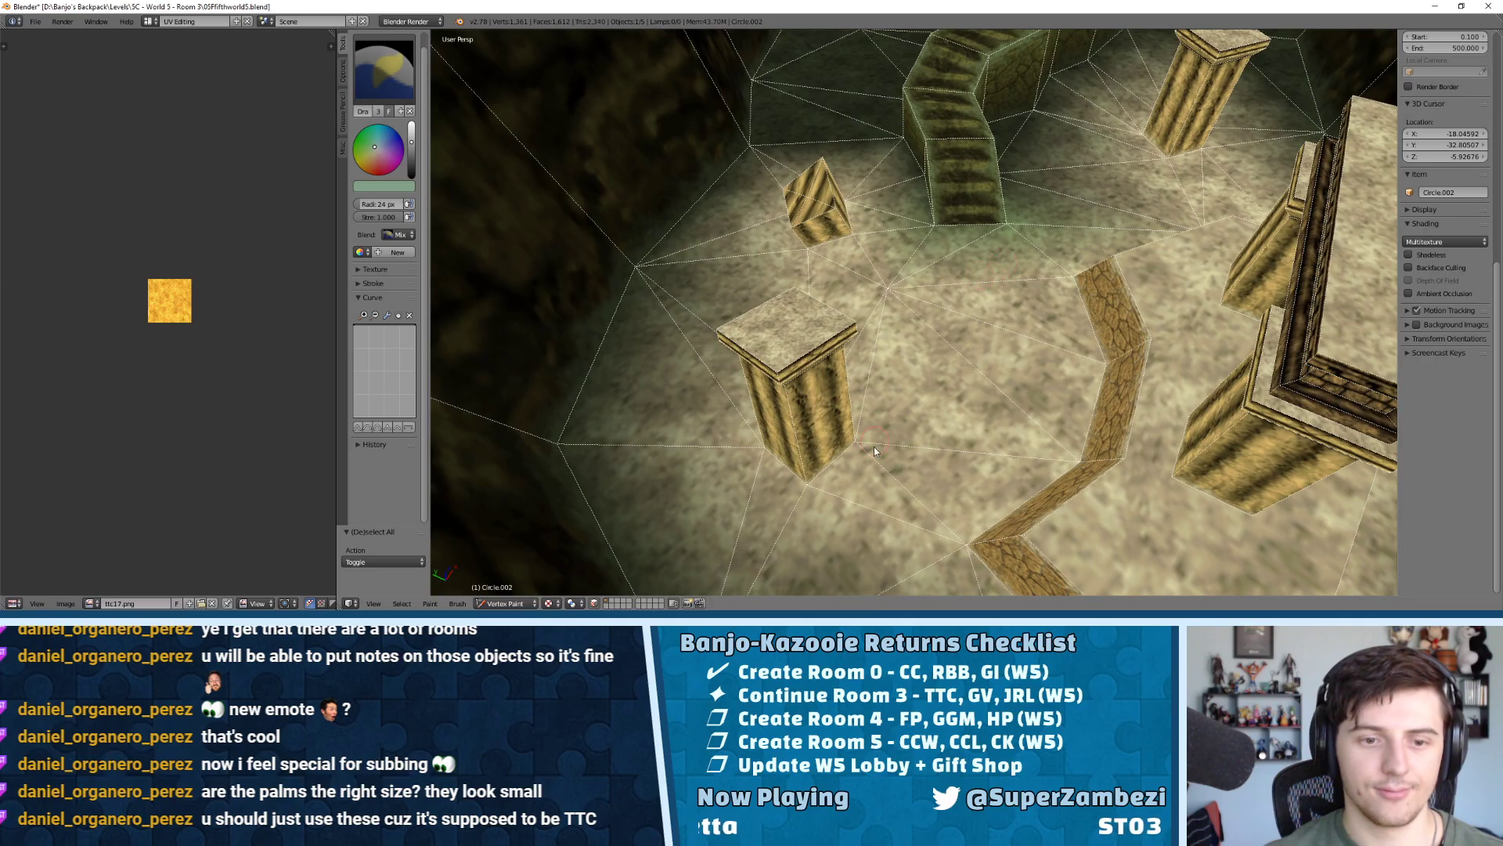
scroll(877, 444, up, 3)
mouse_move(877, 444)
middle_down()
mouse_move(807, 368)
mouse_move(843, 300)
mouse_move(924, 274)
mouse_move(1109, 302)
mouse_move(1176, 207)
middle_up()
click(836, 260)
middle_drag(1184, 267, 1054, 266)
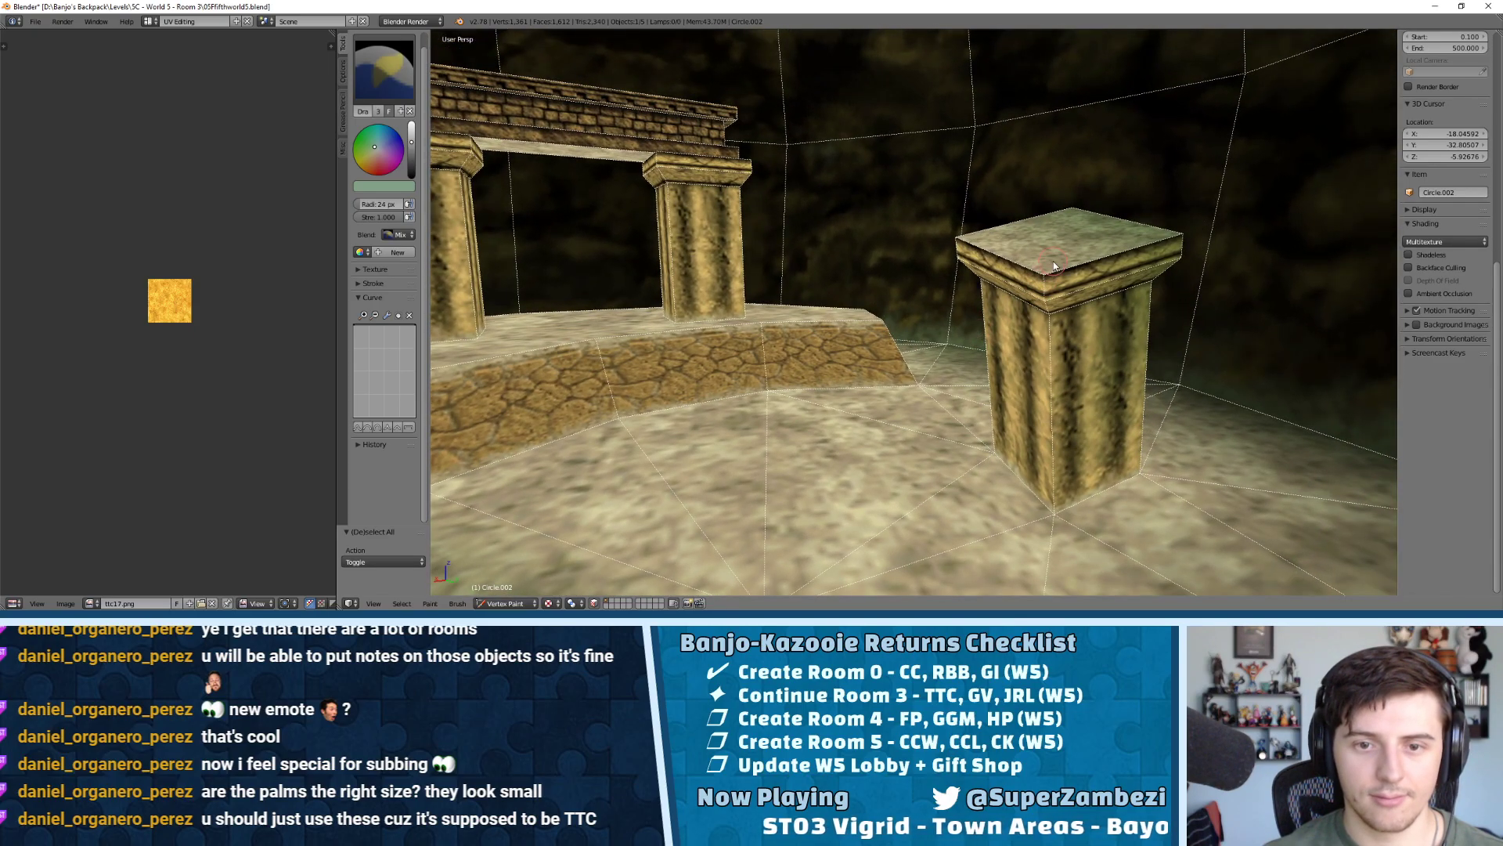
Paint the remaining freestanding pillars grey-green on their tops, caps and upper shafts
middle_drag(1019, 328, 1173, 338)
middle_drag(902, 288, 812, 379)
middle_drag(897, 359, 867, 290)
middle_drag(854, 361, 804, 314)
mouse_move(968, 298)
middle_down()
mouse_move(825, 443)
mouse_move(1011, 128)
mouse_move(895, 202)
mouse_move(952, 289)
mouse_move(1097, 368)
mouse_move(890, 352)
mouse_move(756, 415)
mouse_move(1202, 330)
middle_up()
key(Tab)
key(Tab)
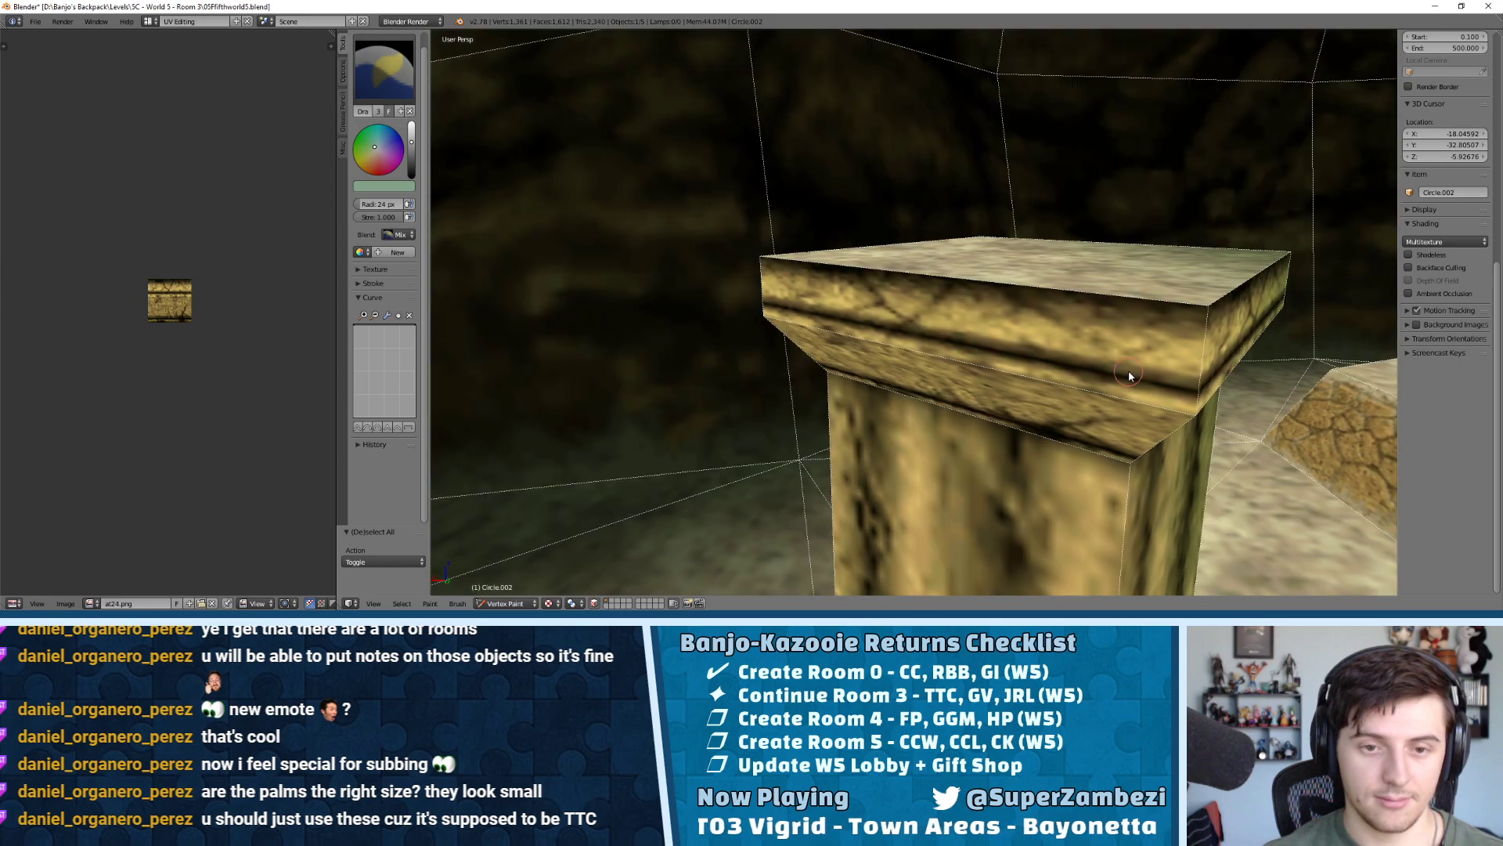
key(a)
middle_drag(1168, 461, 875, 272)
middle_drag(844, 95, 985, 274)
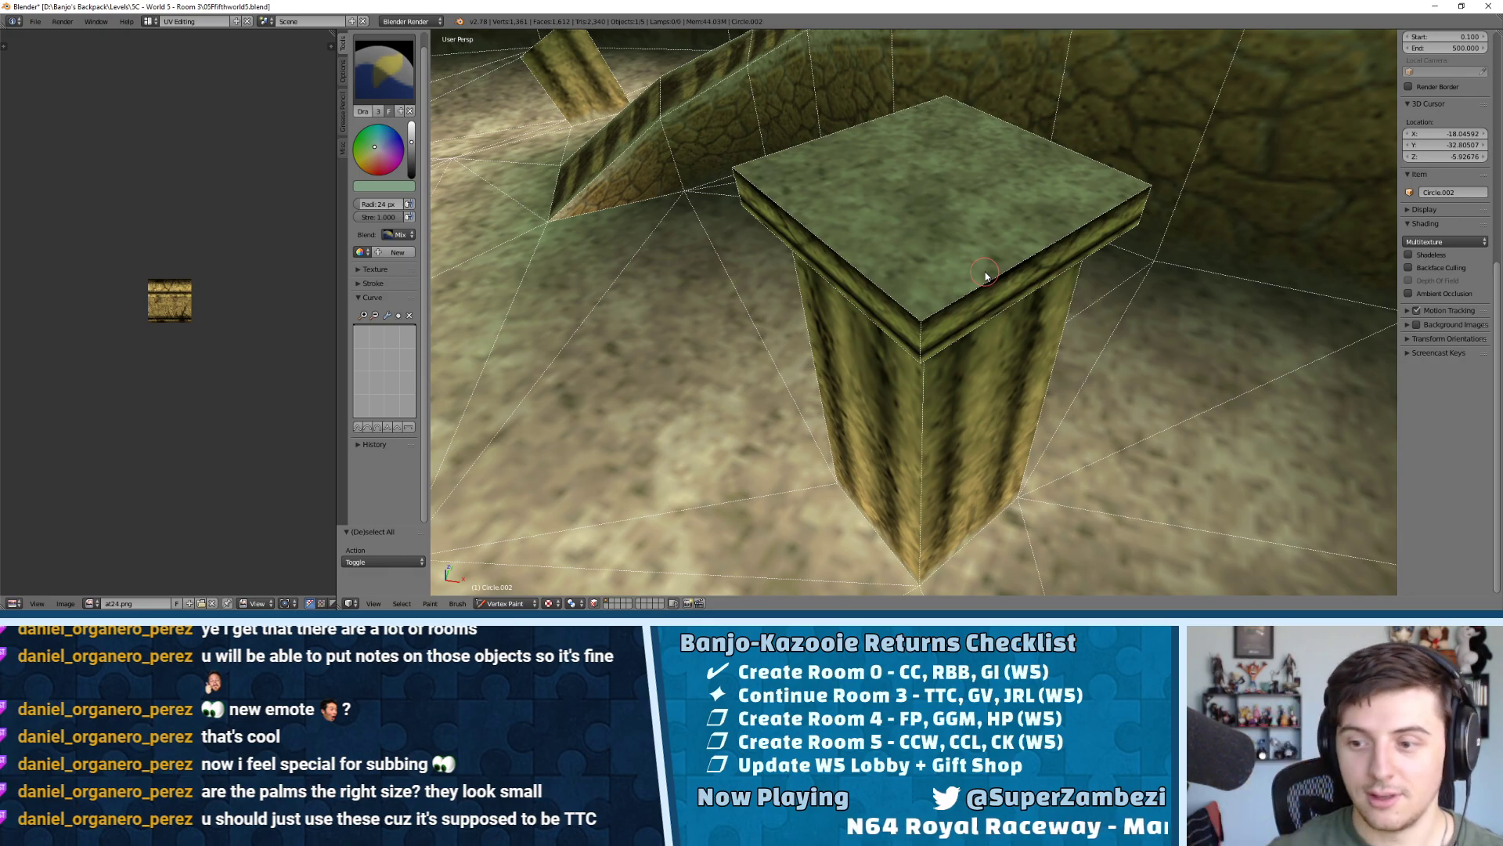
Paint the temple archway's front corner grey-green, from the column shaft and capital up through the lintel
middle_drag(885, 202, 843, 310)
drag(721, 332, 725, 136)
middle_drag(724, 121, 733, 196)
drag(752, 177, 755, 238)
middle_drag(755, 238, 768, 278)
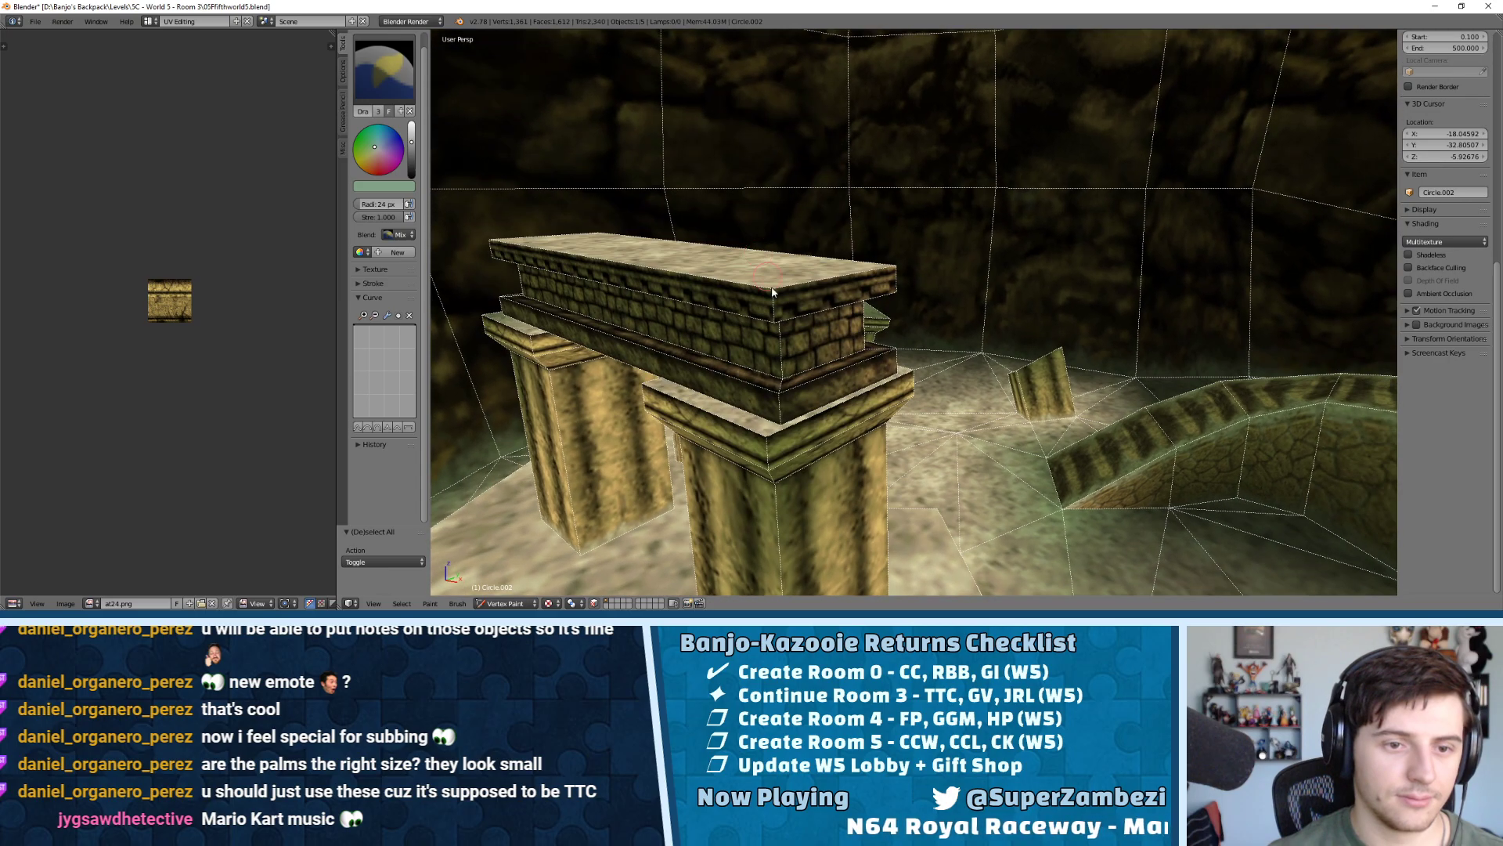
middle_drag(803, 416, 876, 414)
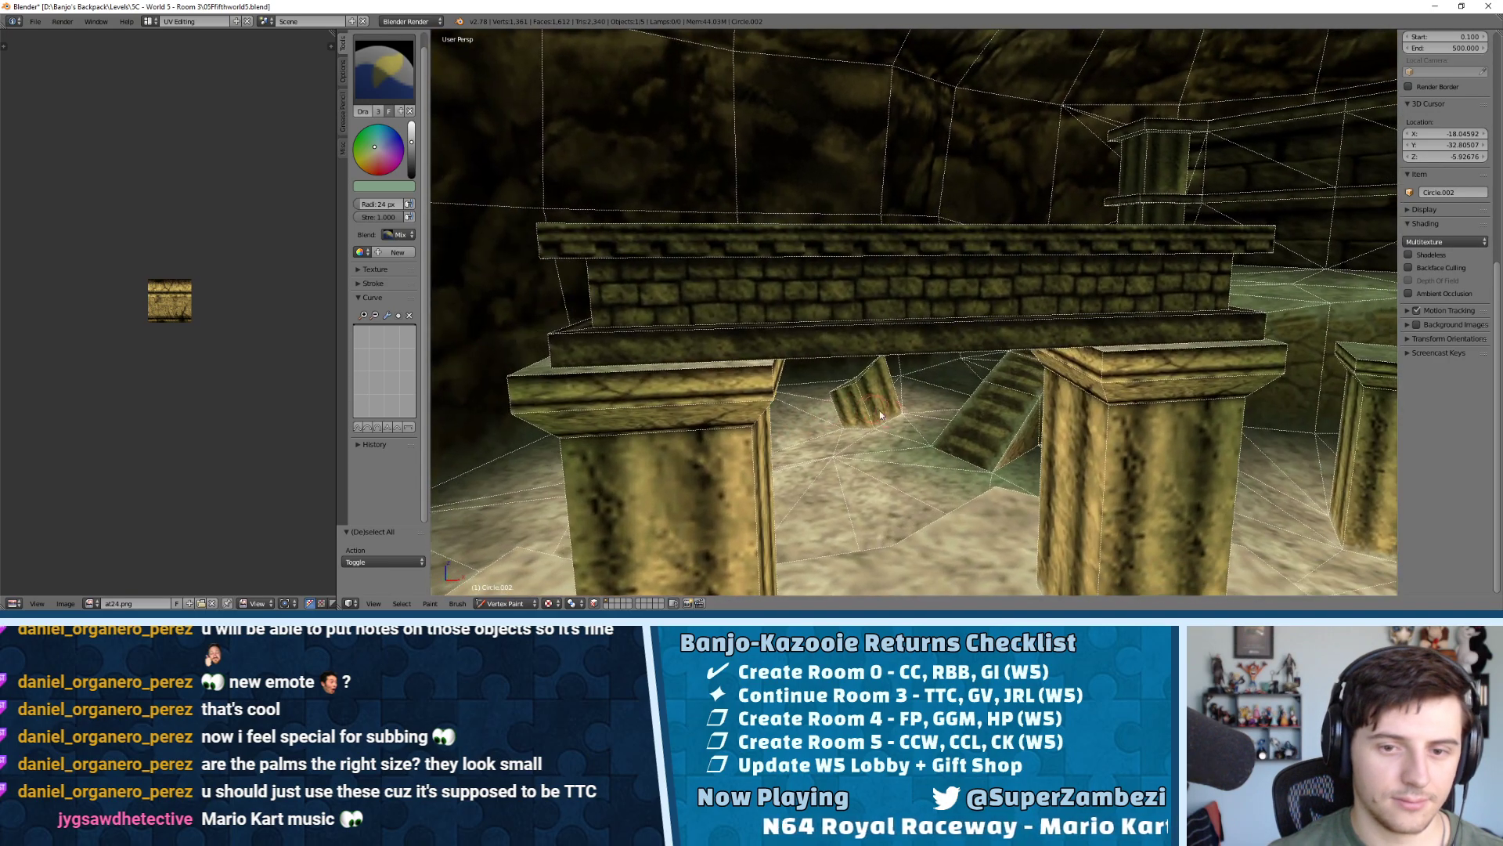
middle_drag(785, 384, 645, 379)
mouse_move(645, 379)
mouse_down()
mouse_move(603, 384)
mouse_move(621, 423)
mouse_up()
Paint the corner at the other end of the archway grey-green, from the lintel's top slab down to the capital
middle_drag(830, 392, 608, 432)
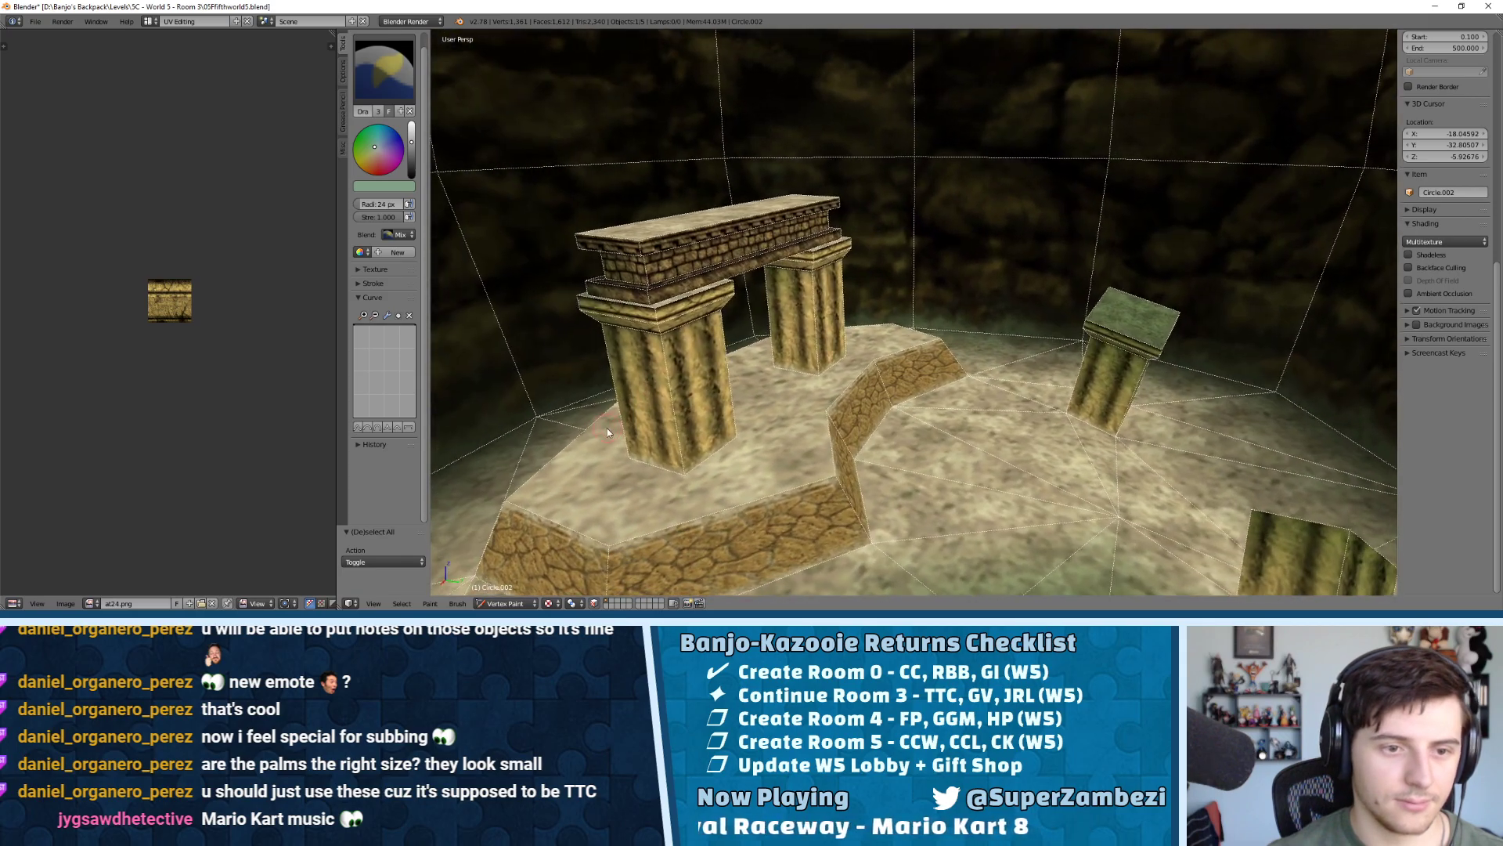
scroll(608, 432, up, 5)
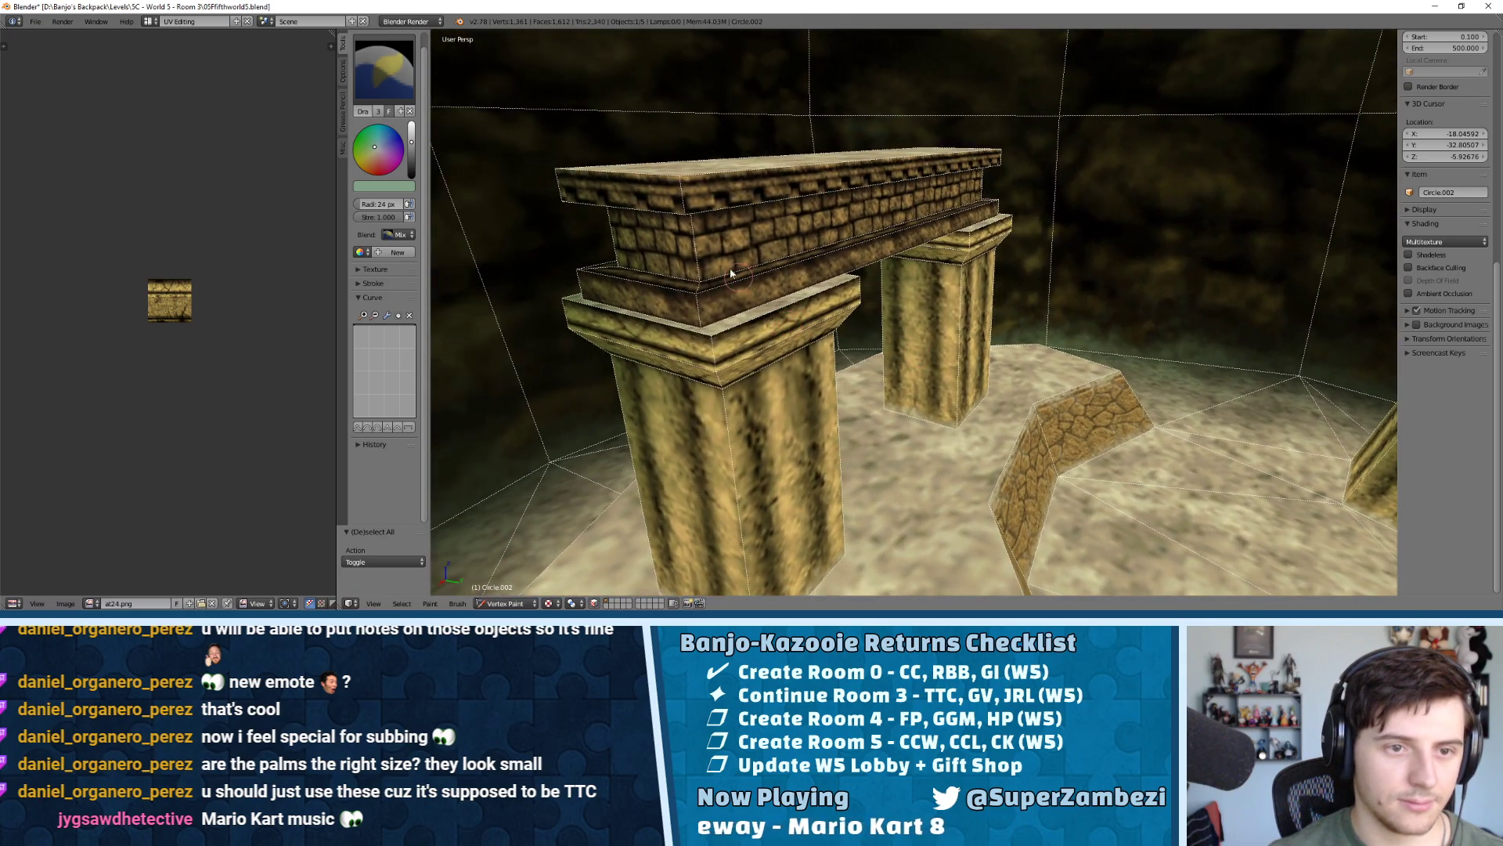
mouse_move(684, 185)
mouse_down()
mouse_move(680, 234)
mouse_move(724, 370)
mouse_up()
middle_drag(724, 370, 762, 237)
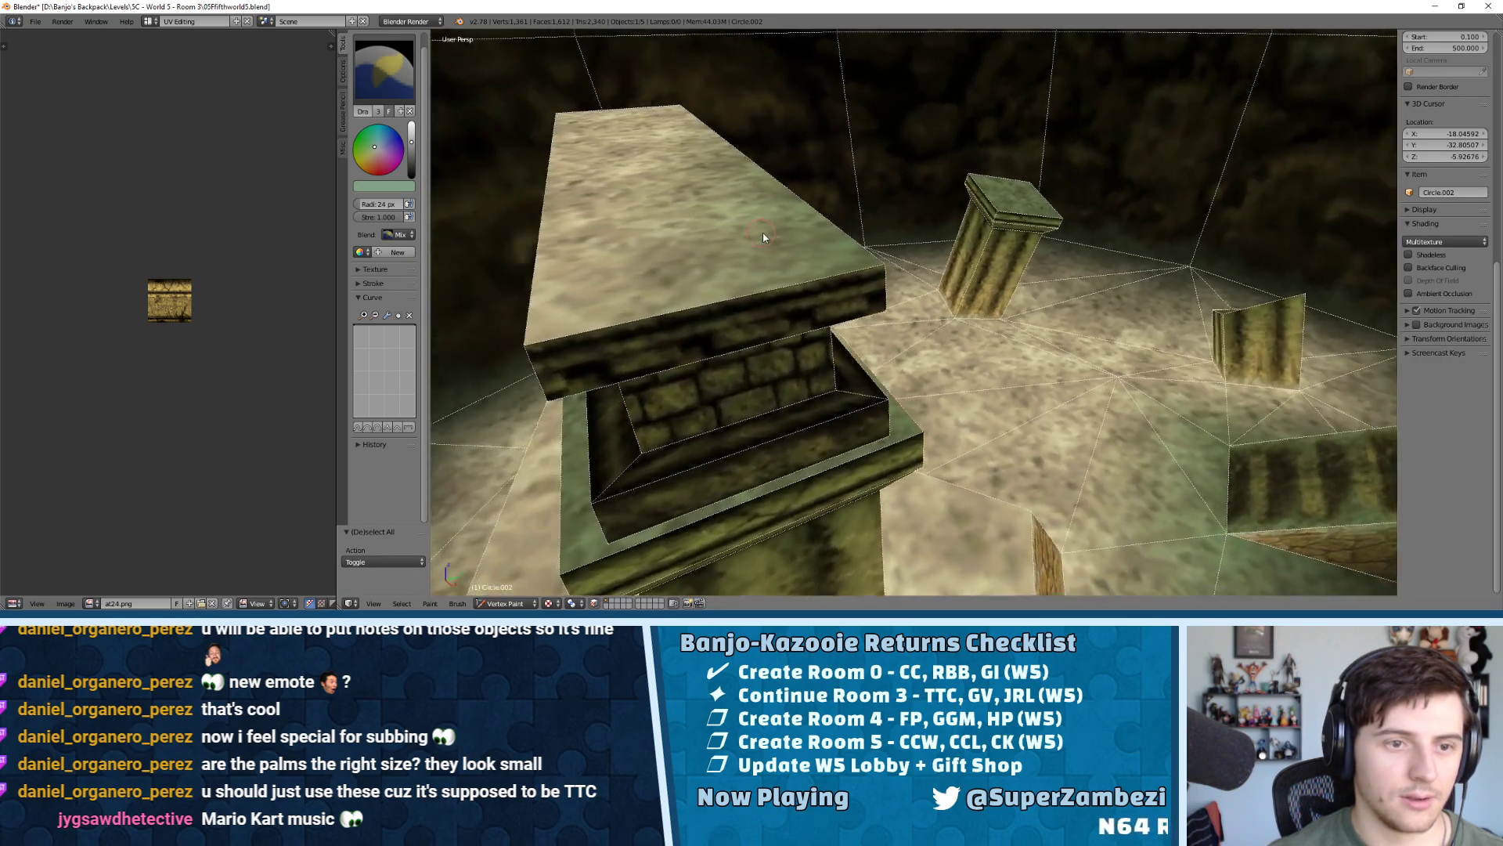
Tint the archway's remaining column corners, capitals and lintel edges grey-green
middle_drag(839, 201, 877, 272)
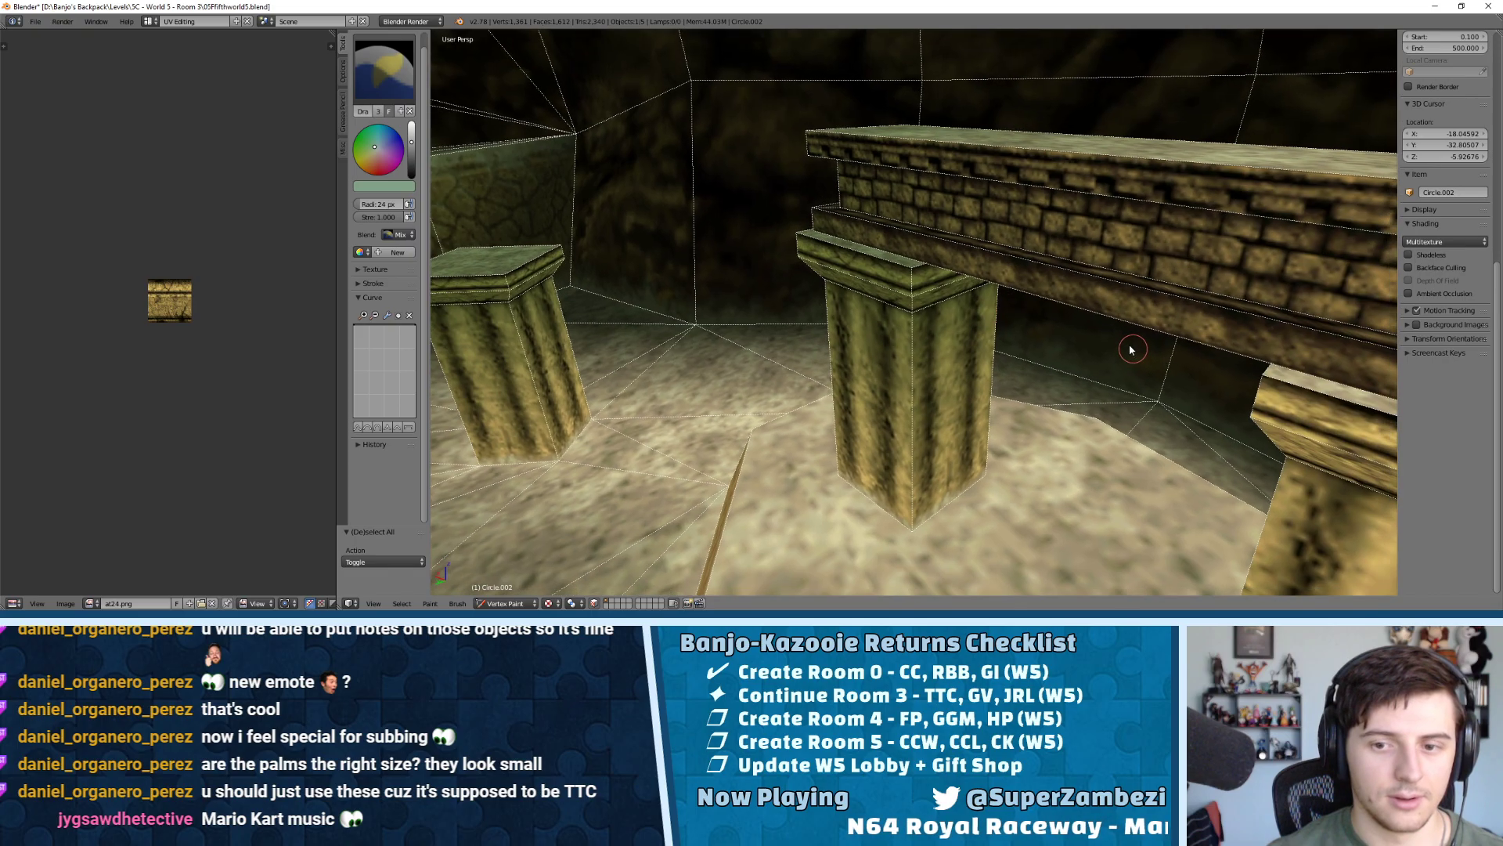
mouse_move(1130, 349)
middle_down()
mouse_move(965, 327)
mouse_move(938, 307)
middle_up()
drag(989, 262, 969, 362)
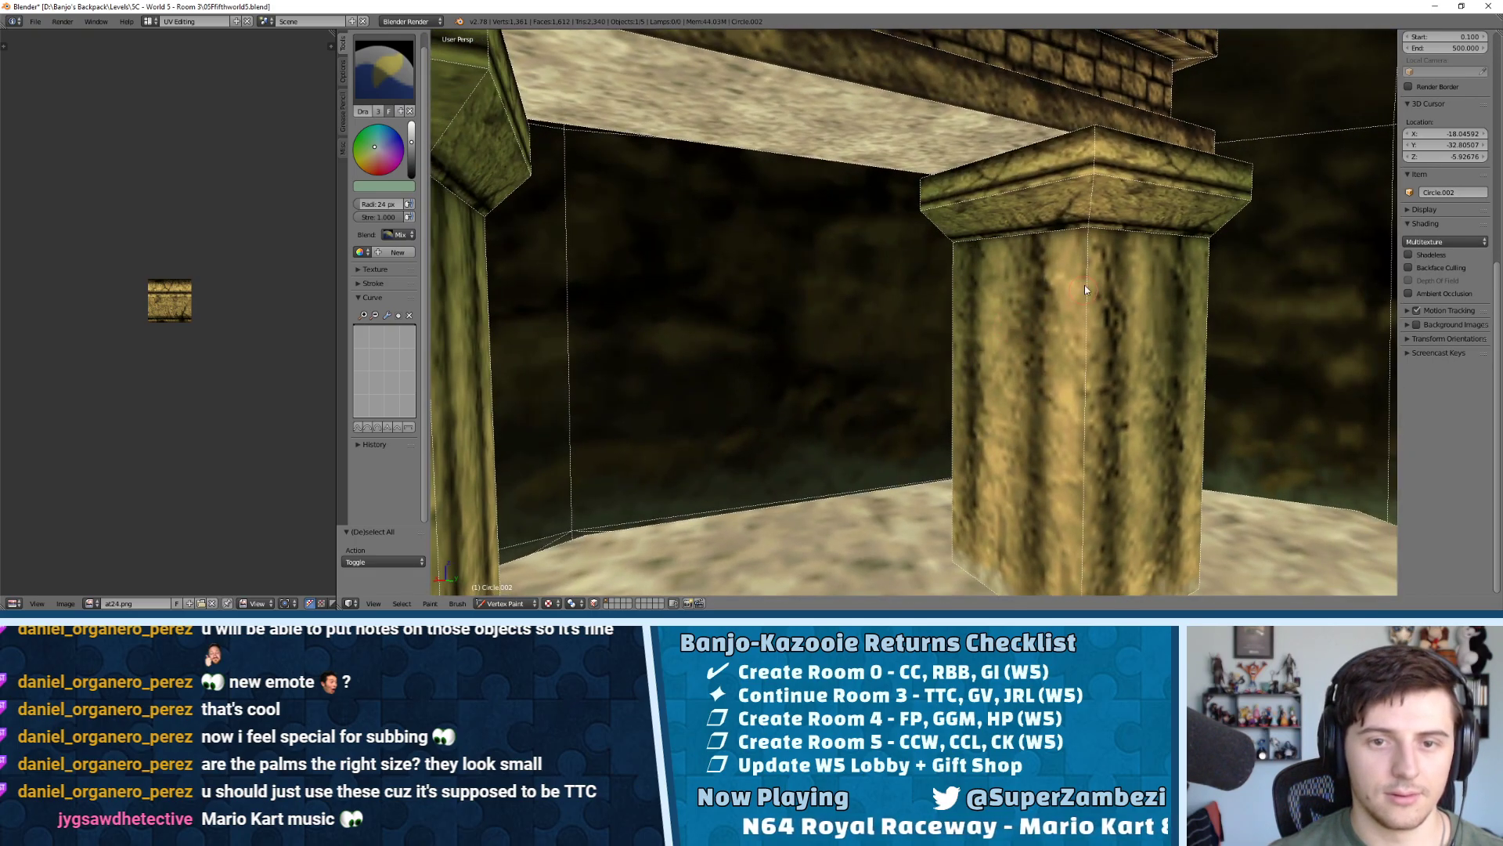
drag(1086, 290, 1088, 164)
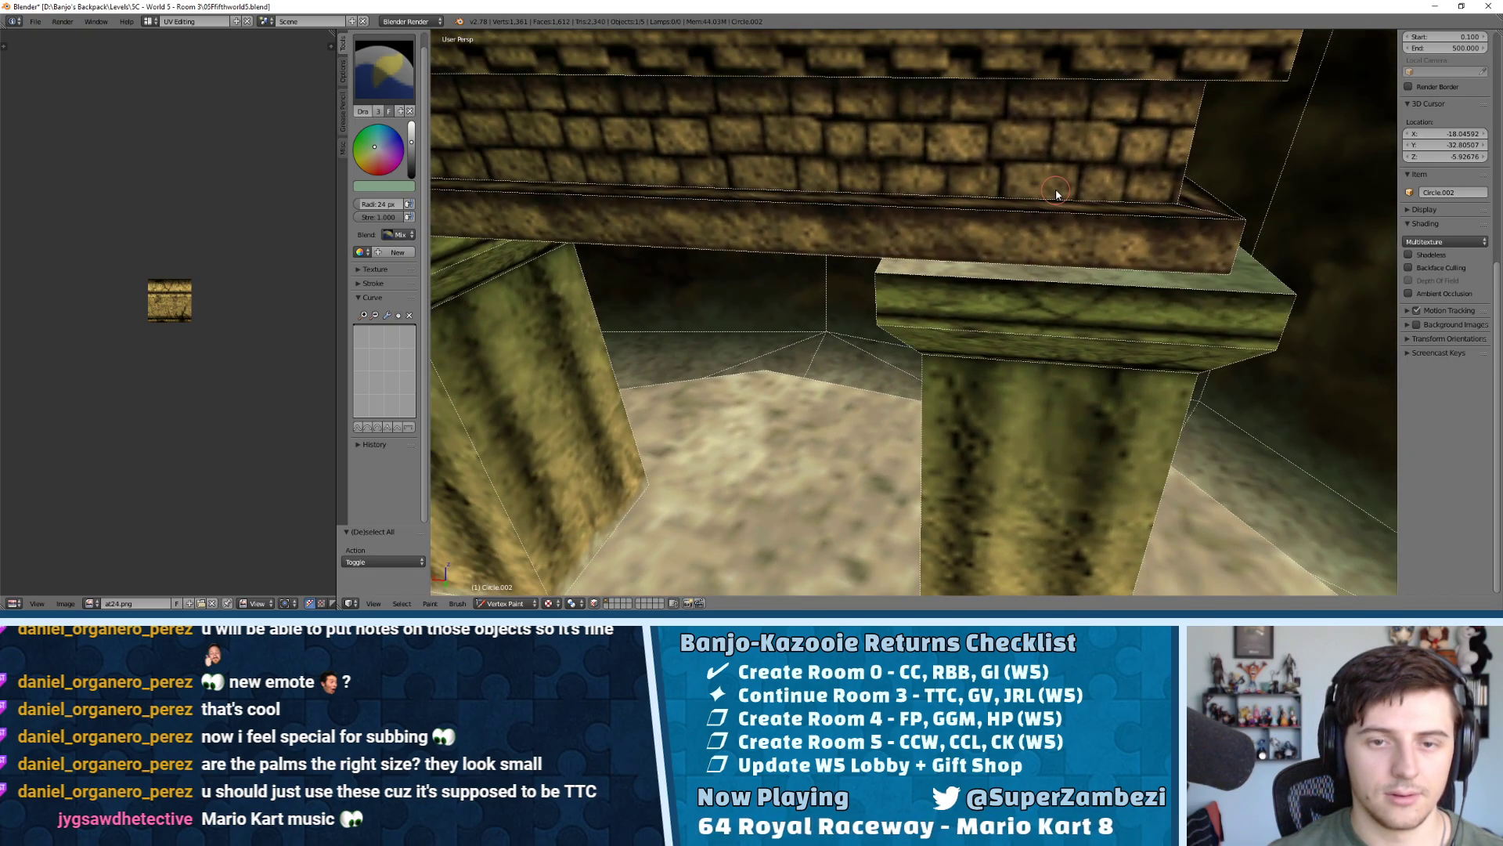
middle_drag(1055, 194, 1046, 227)
click(872, 300)
middle_drag(872, 302, 939, 298)
middle_drag(1127, 254, 1017, 259)
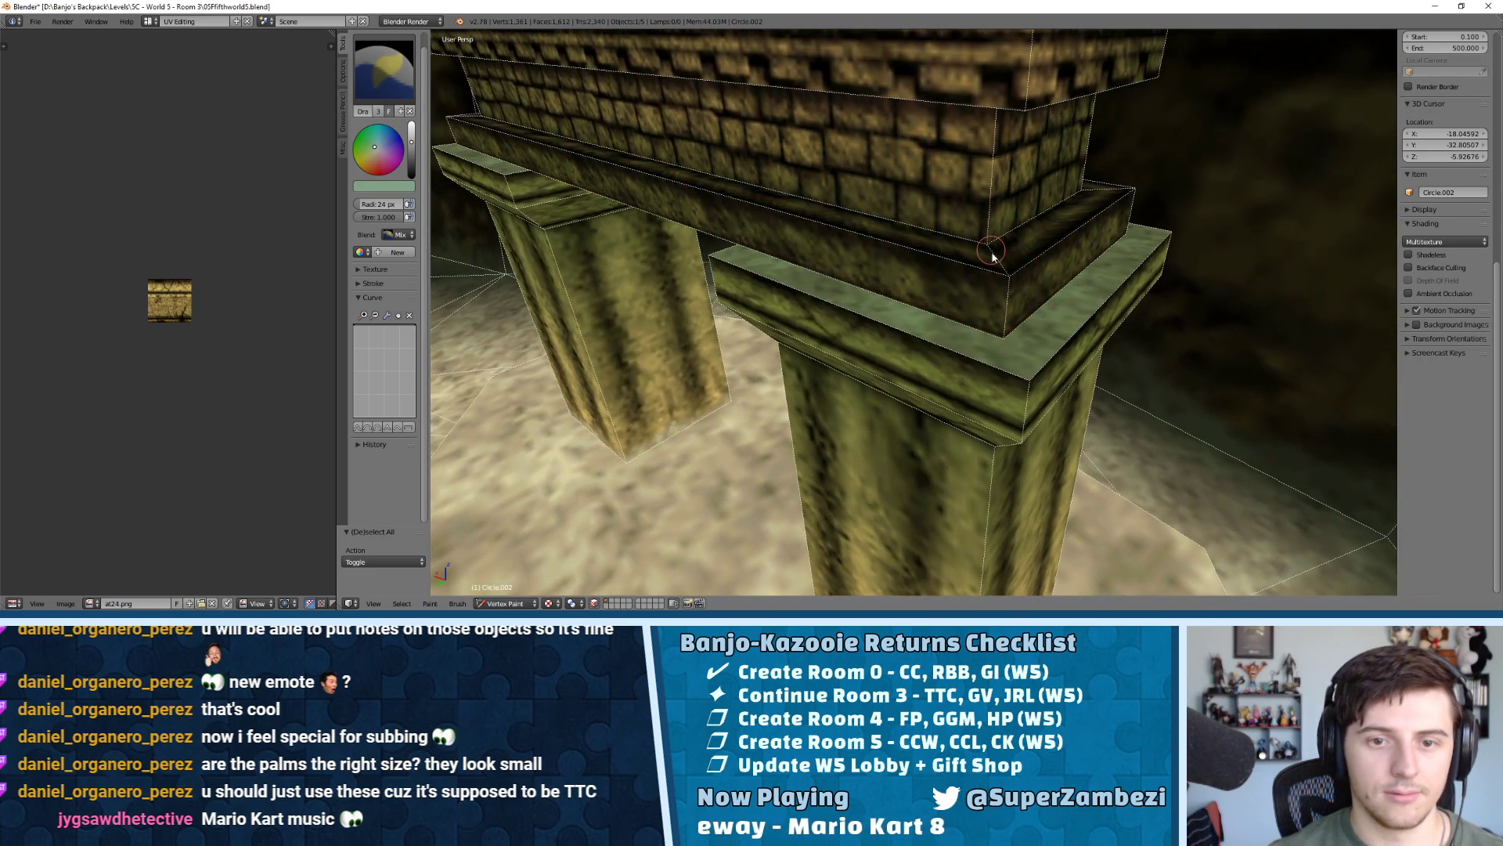
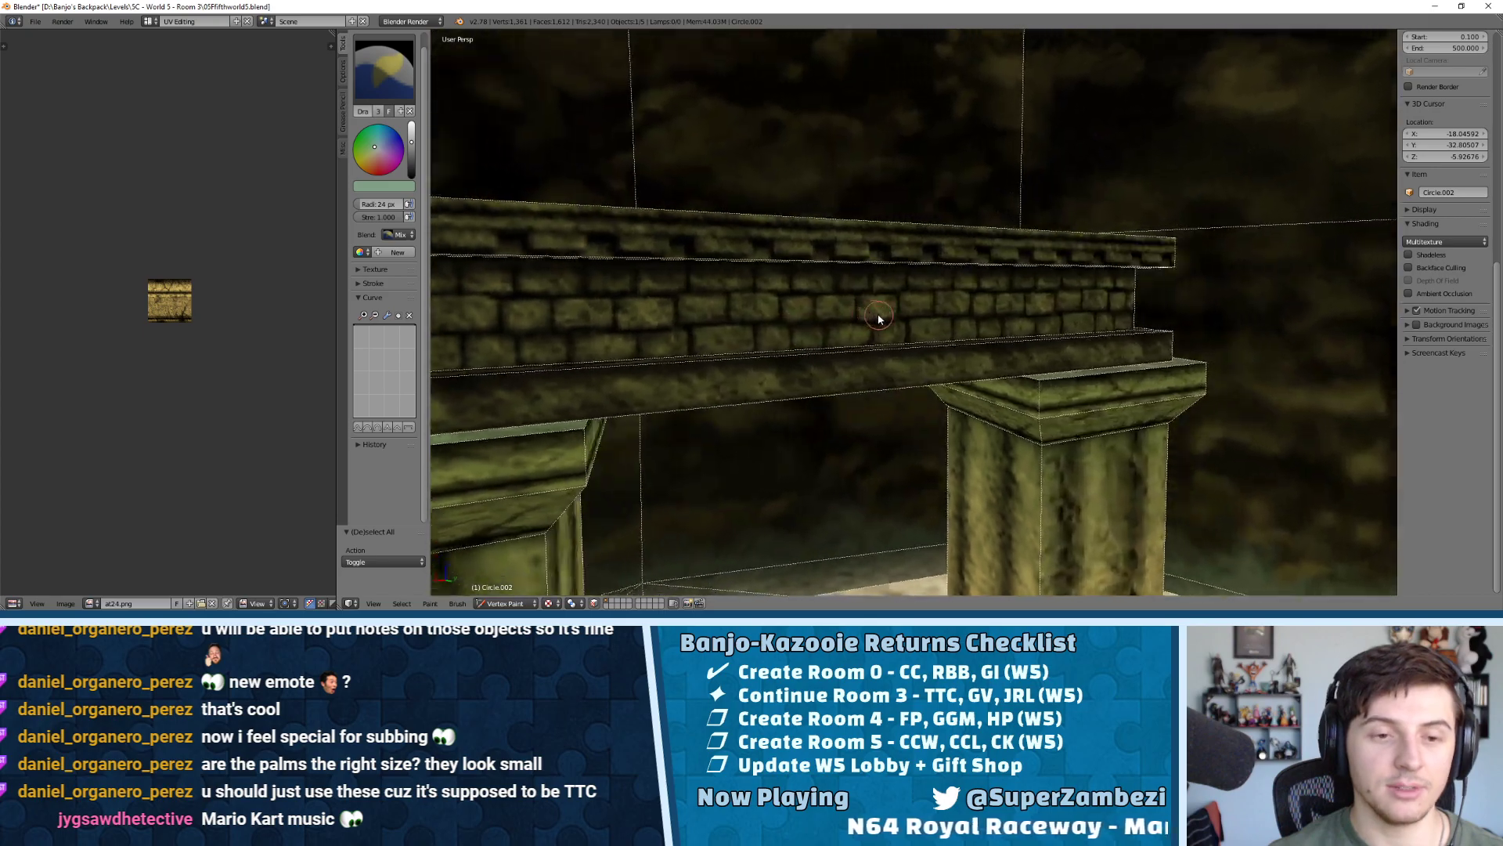
Select the underside face of the archway's lintel for mesh editing, centre the view on it and turn on the screencast key display
middle_drag(878, 319, 734, 252)
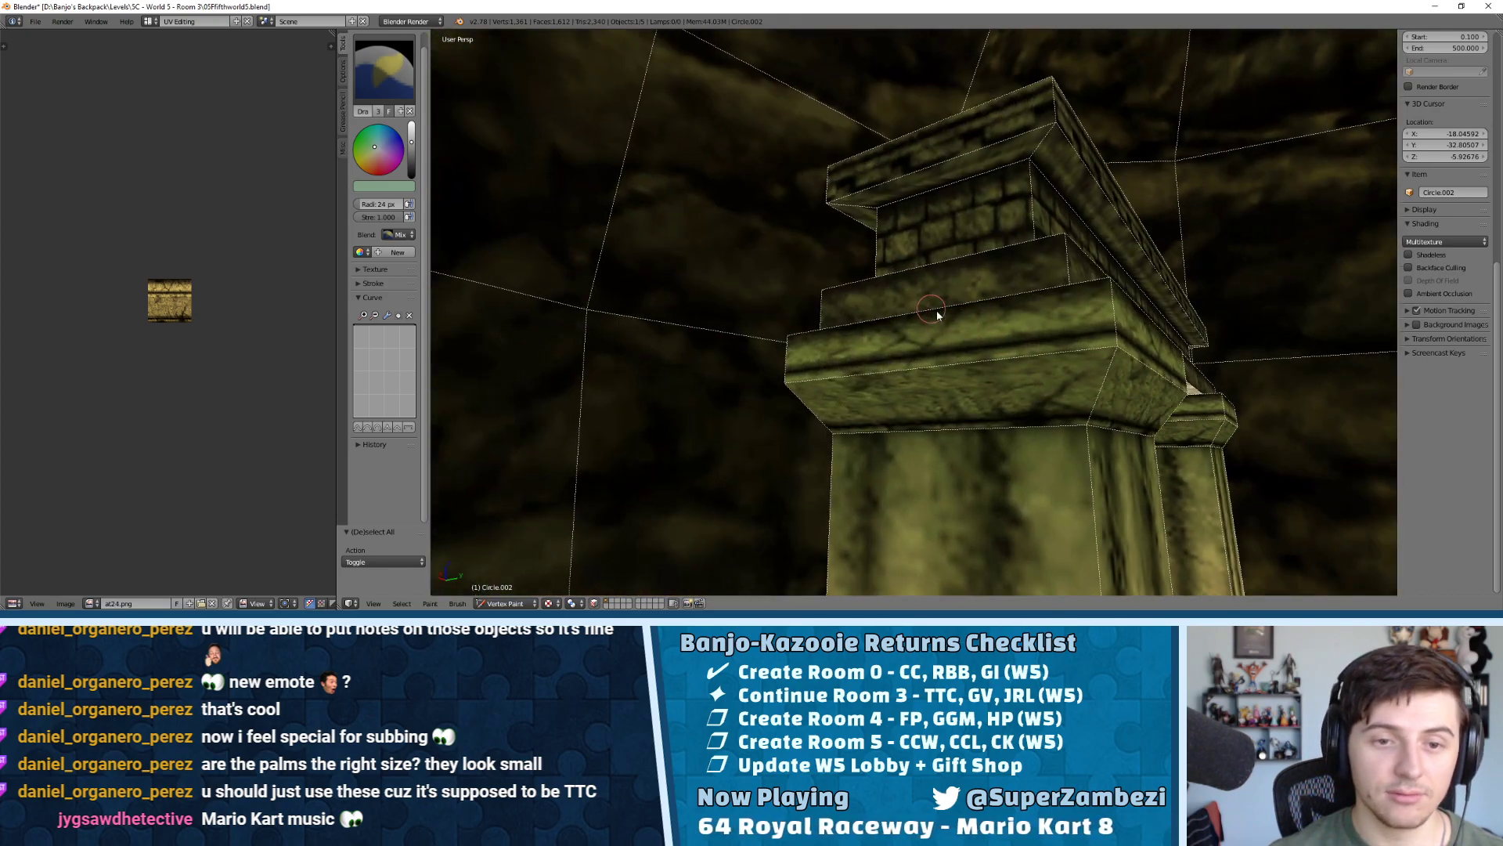
mouse_move(937, 313)
middle_down()
mouse_move(1057, 326)
mouse_move(1017, 308)
mouse_move(966, 329)
mouse_move(933, 224)
middle_up()
key(Tab)
right_click(894, 234)
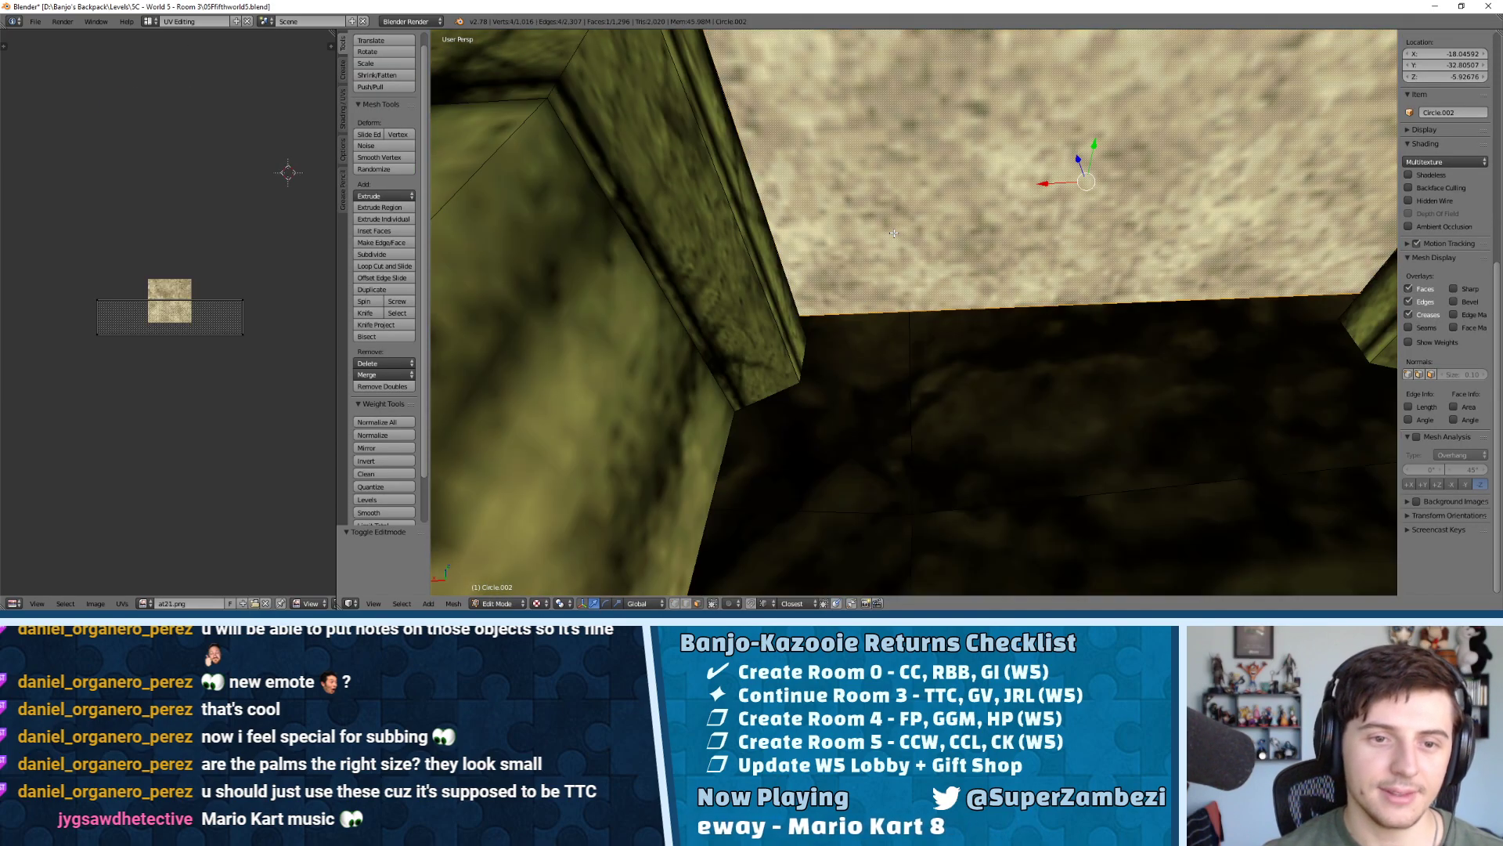
key(KP_Decimal)
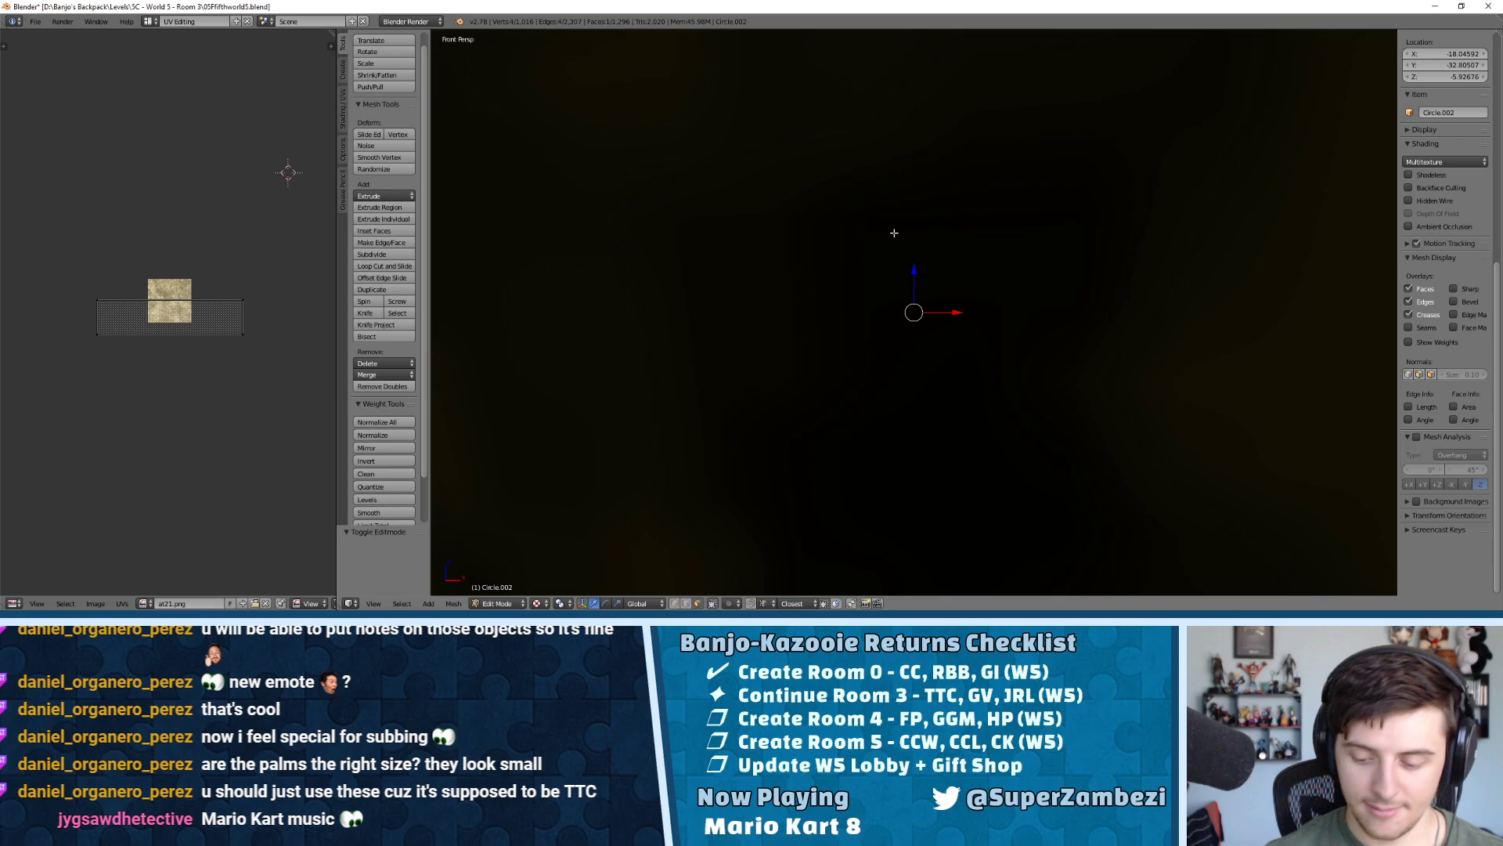
key(KP_7)
key(KP_2)
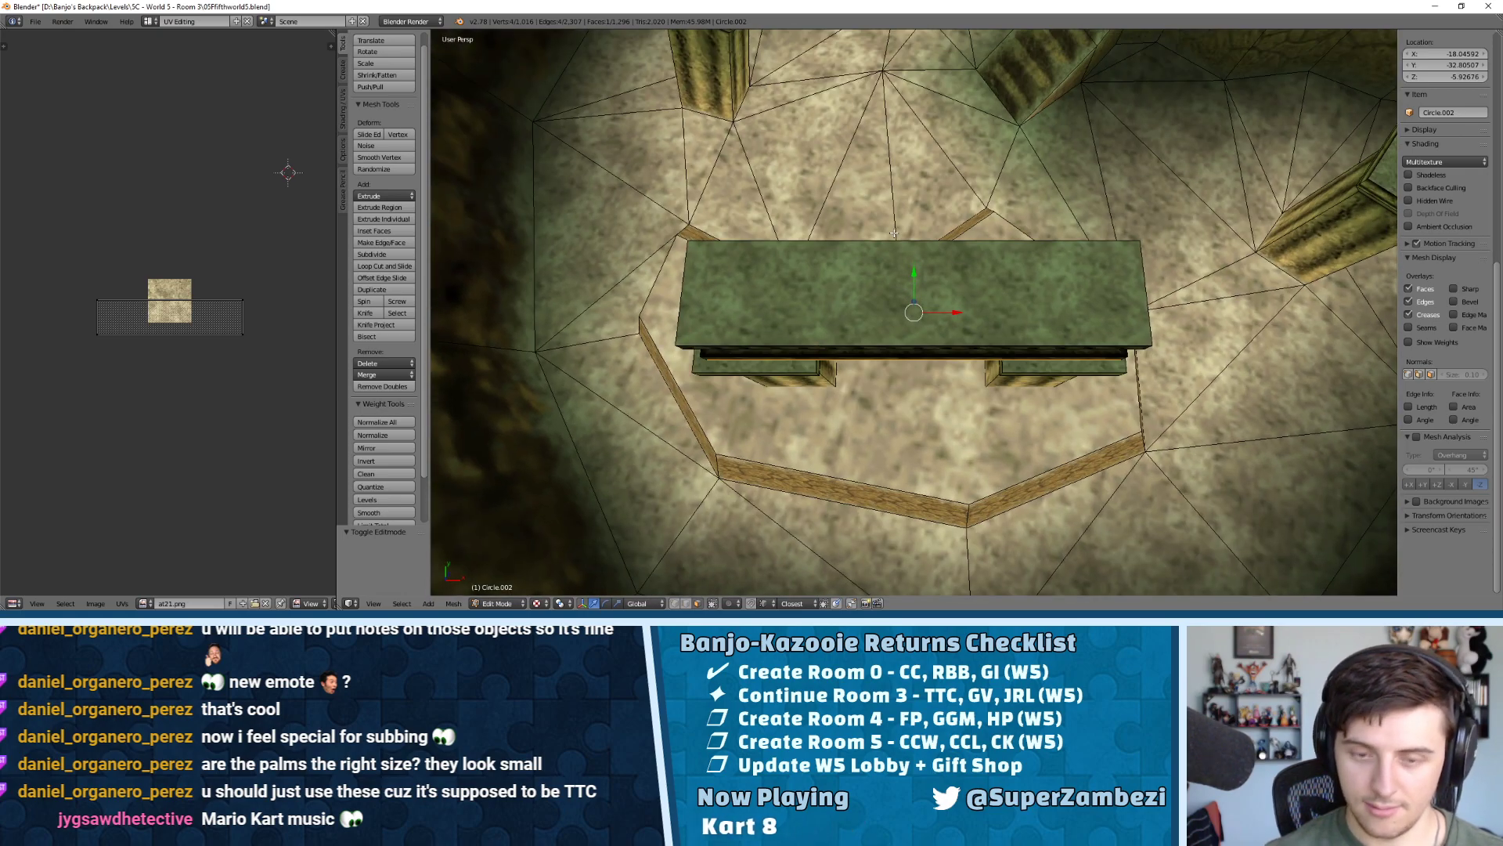
key(KP_2)
key(KP_2)
key(KP_2)
key(KP_2)
key(KP_2)
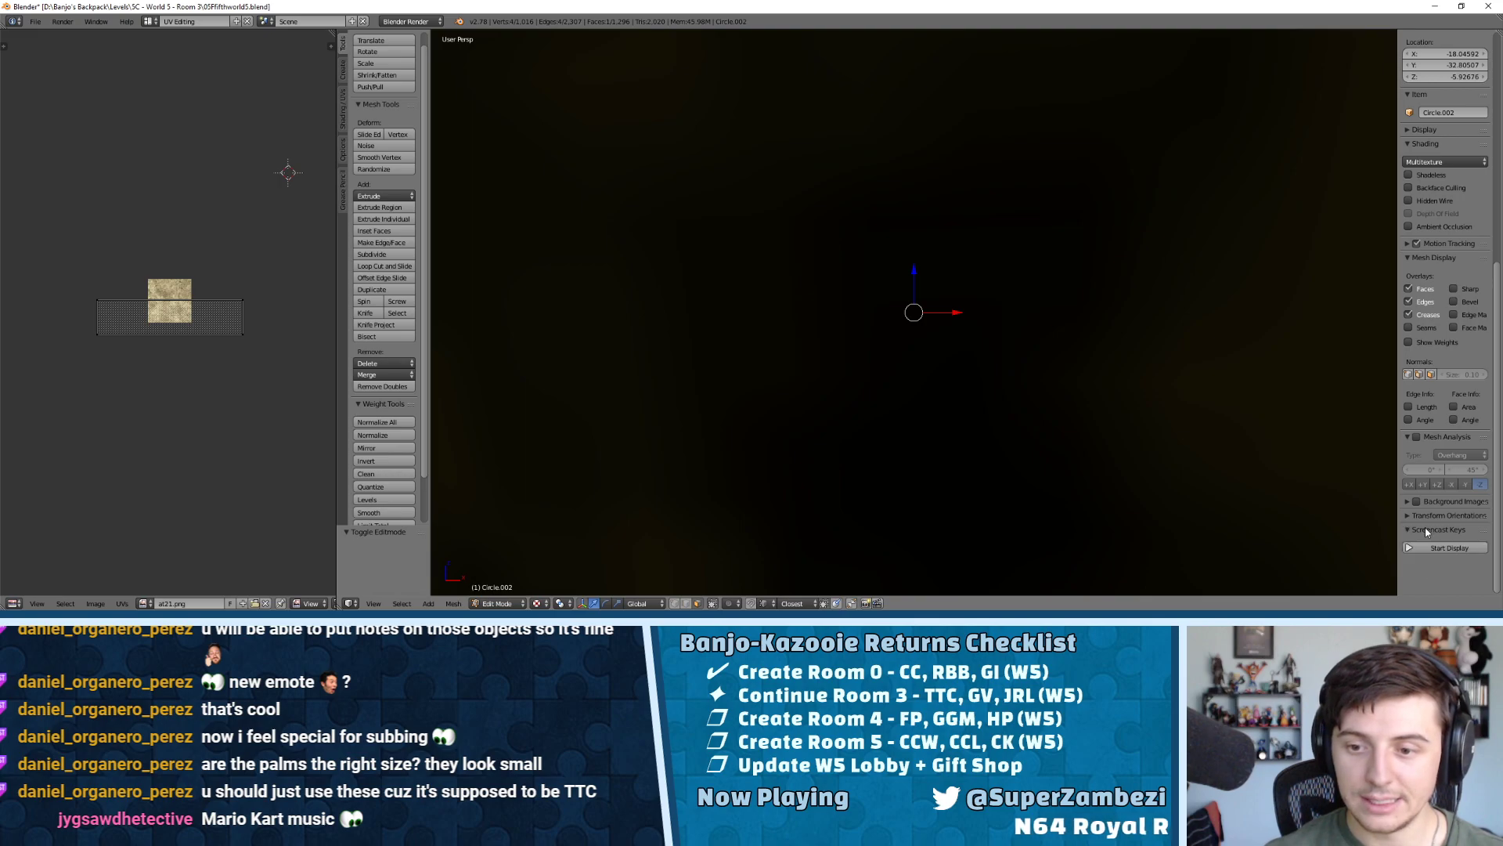
click(1421, 547)
Knife-cut straight across the lintel's underside face, close to where it meets the first column's capital
key(KP_2)
key(KP_2)
key(KP_2)
key(KP_2)
key(KP_2)
key(KP_2)
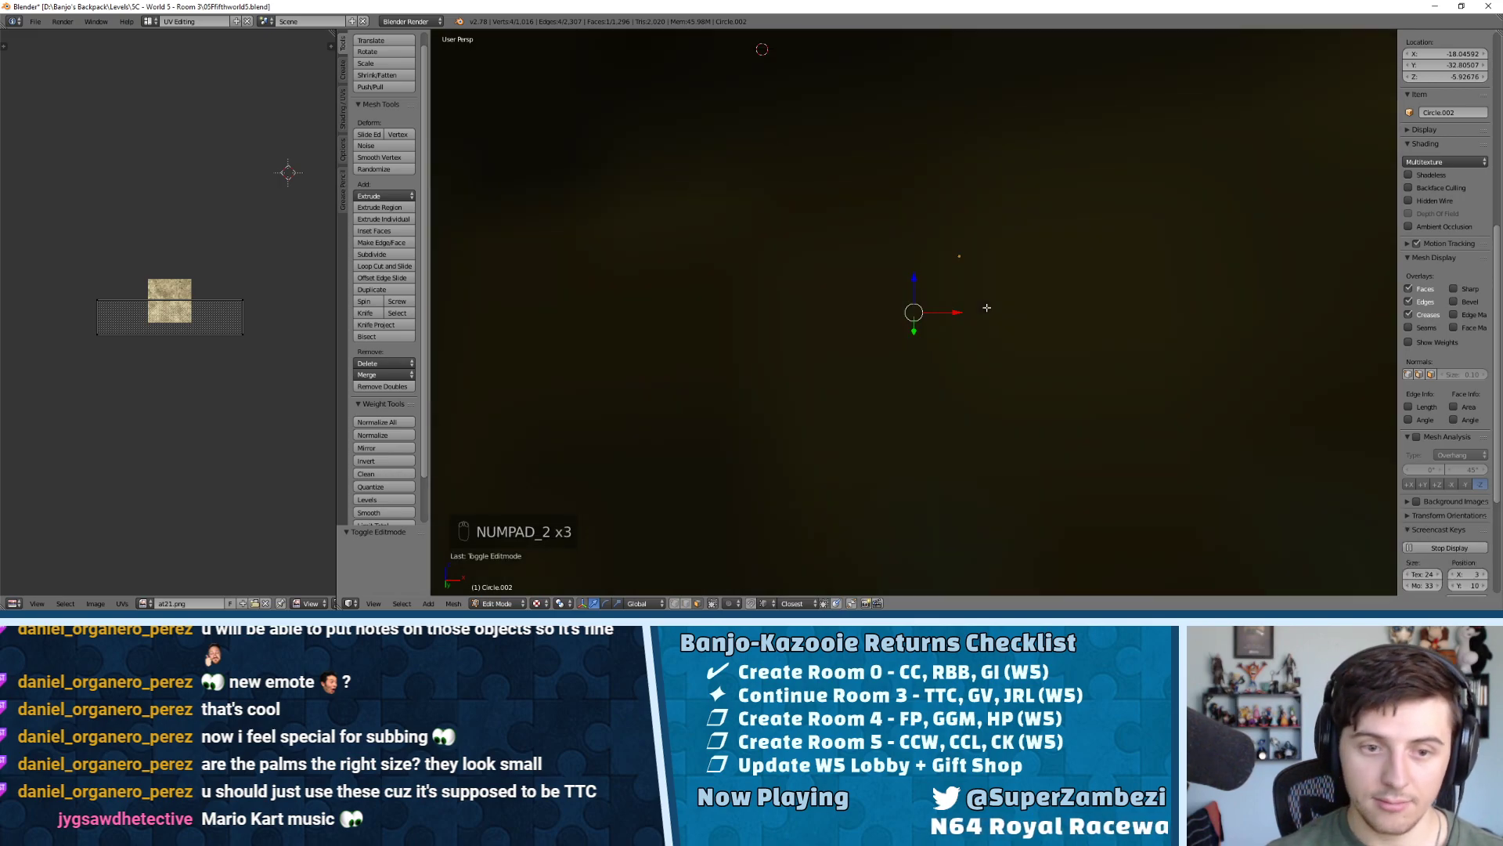
key(KP_2)
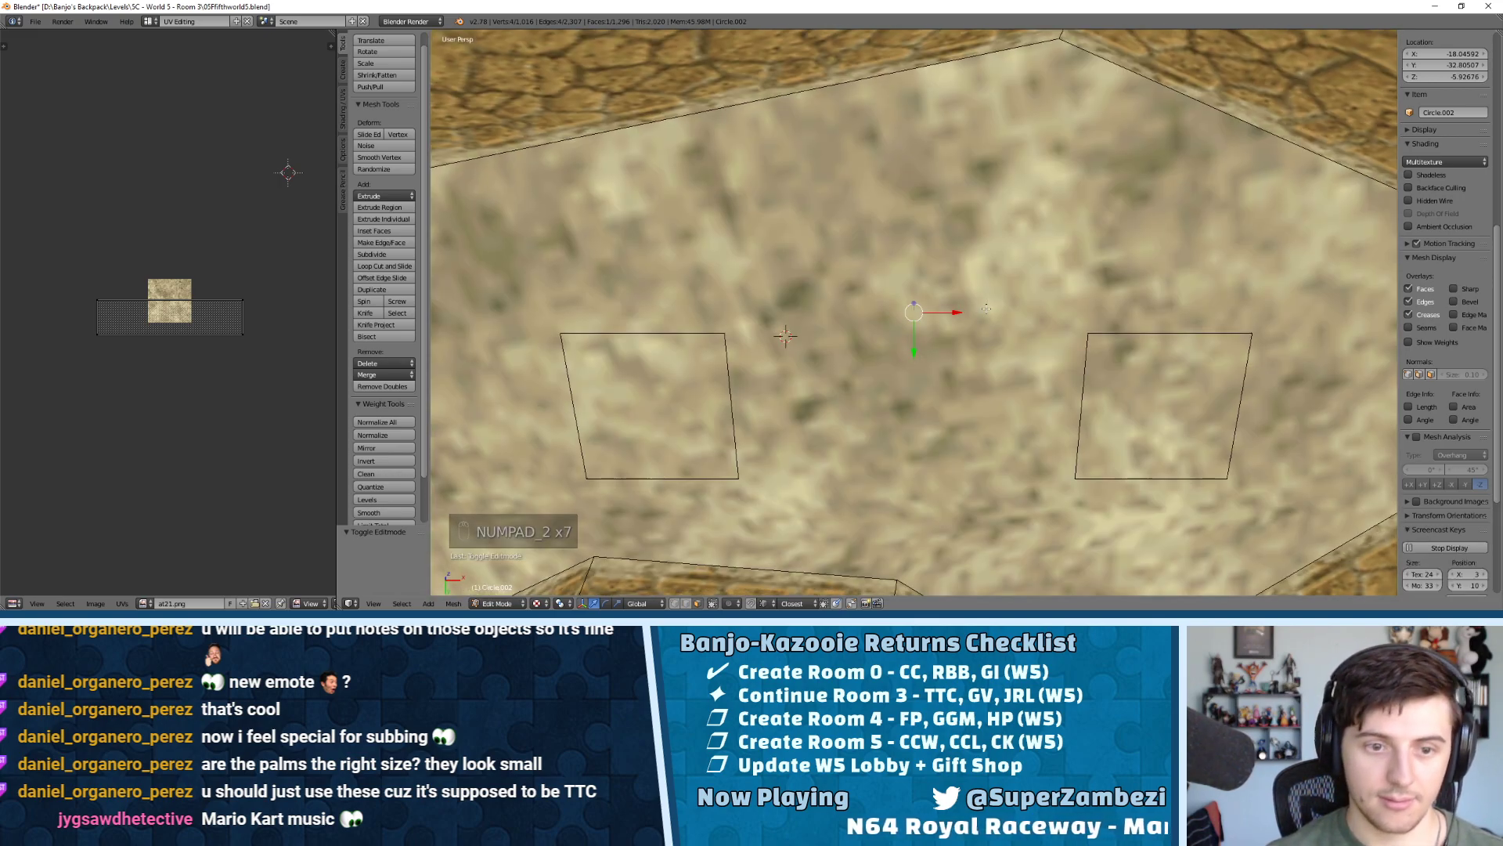
key(KP_2)
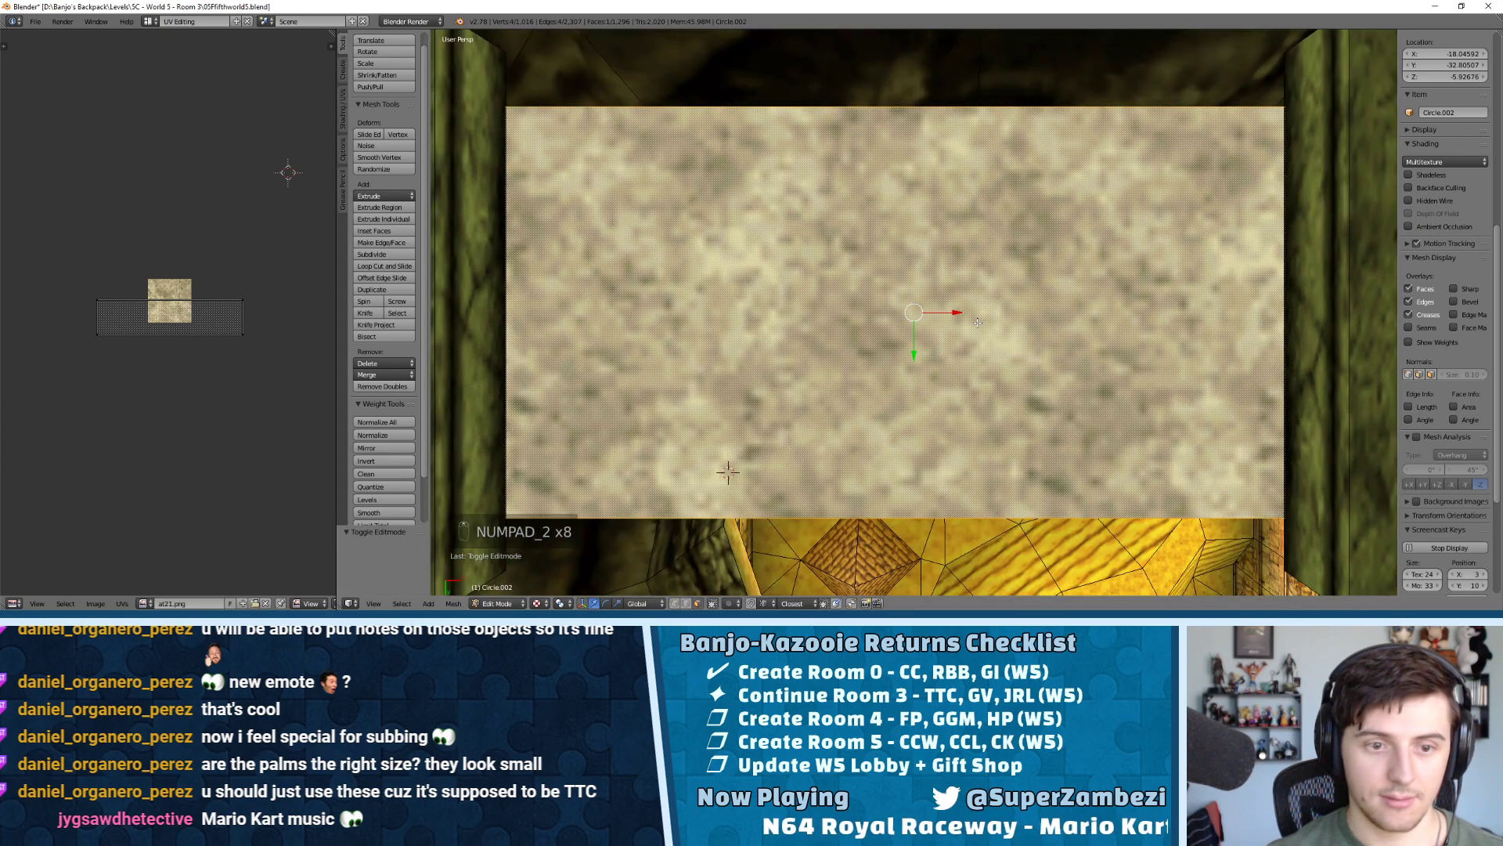
key(k)
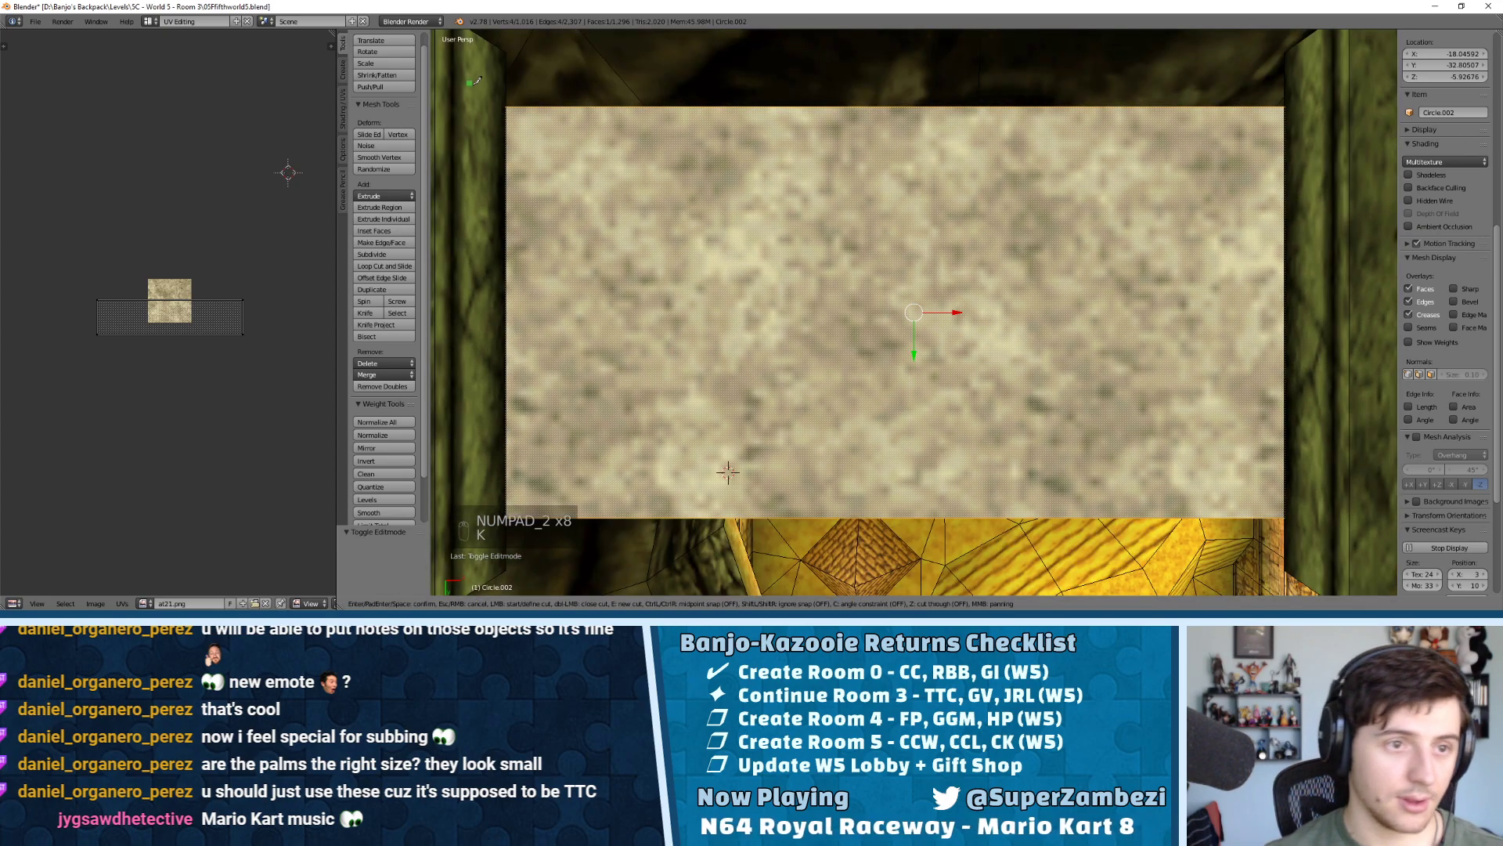
click(511, 105)
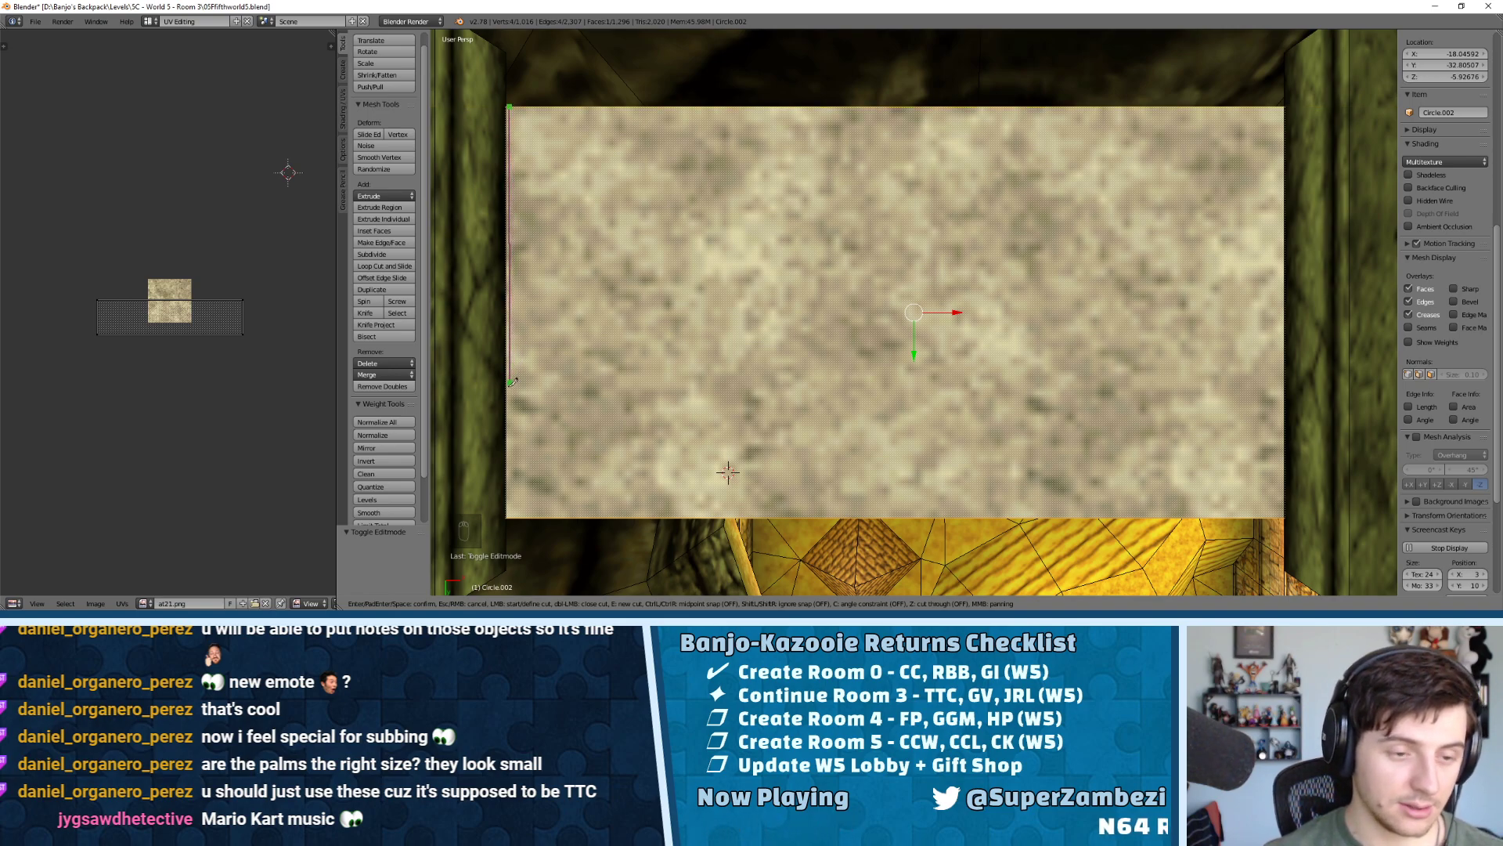
click(511, 516)
key(Return)
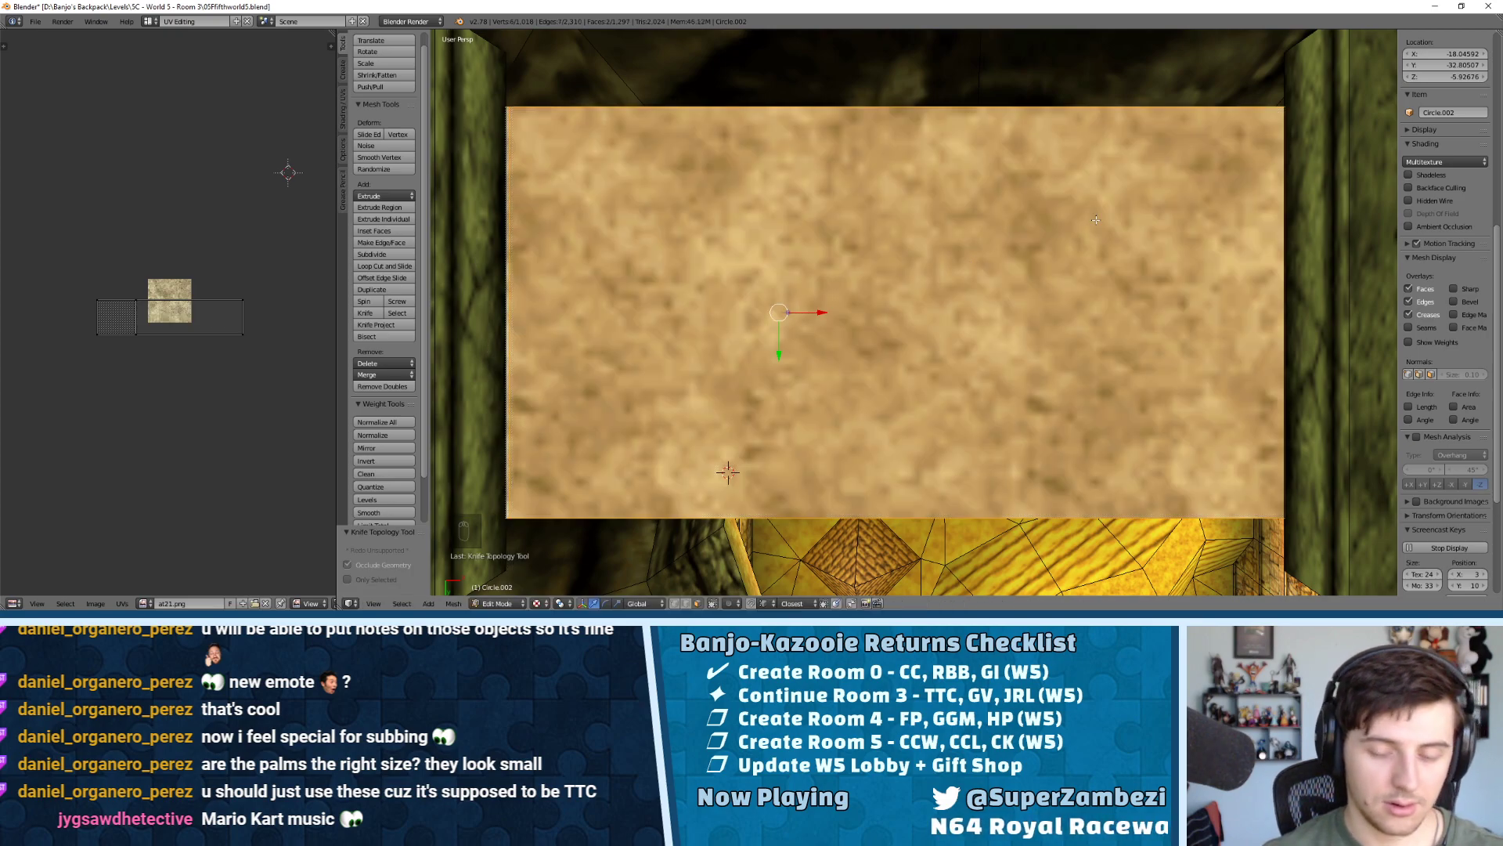
Make an angle-constrained knife cut across the lintel's underside where it meets the other column's capital
key(k)
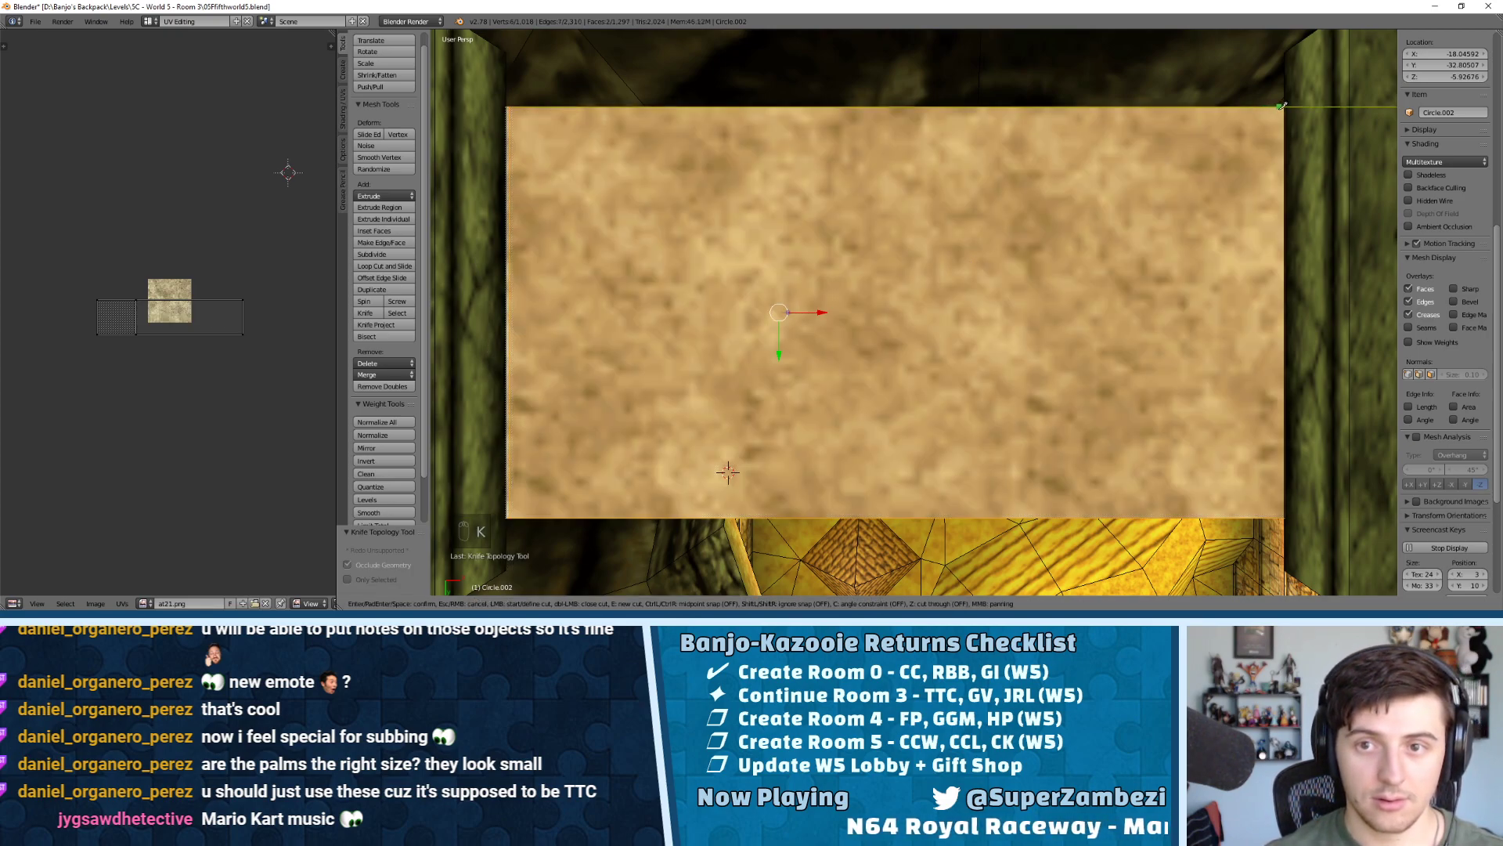
click(1282, 105)
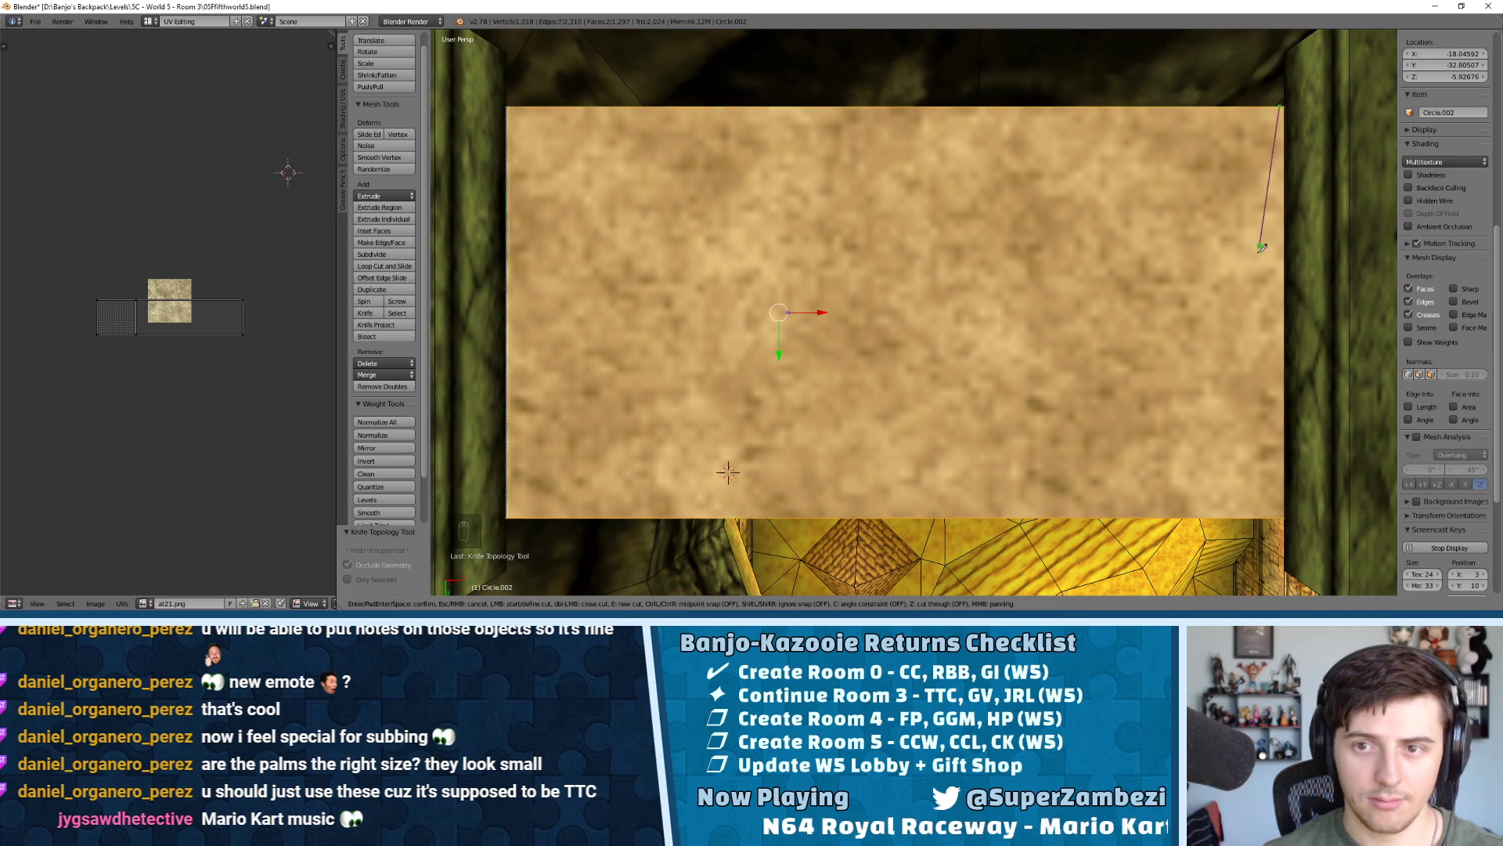
key(c)
click(1281, 514)
key(Return)
Select each of the two new cut edges and move it along X to line up with its adjoining capital
key(ctrl+Tab)
key(ctrl+Tab)
click(687, 158)
right_click(511, 222)
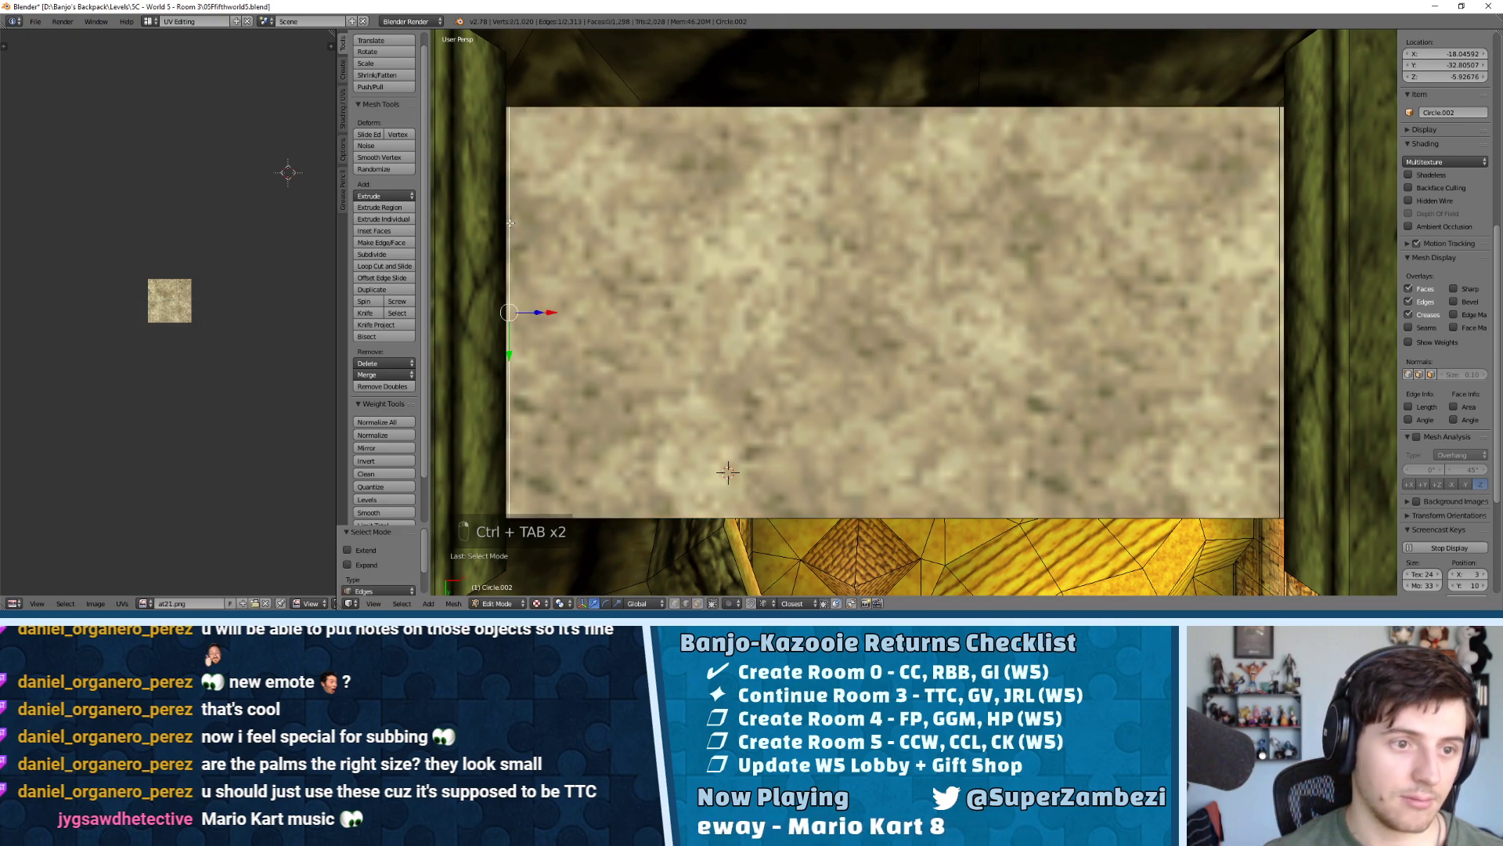
drag(552, 312, 508, 52)
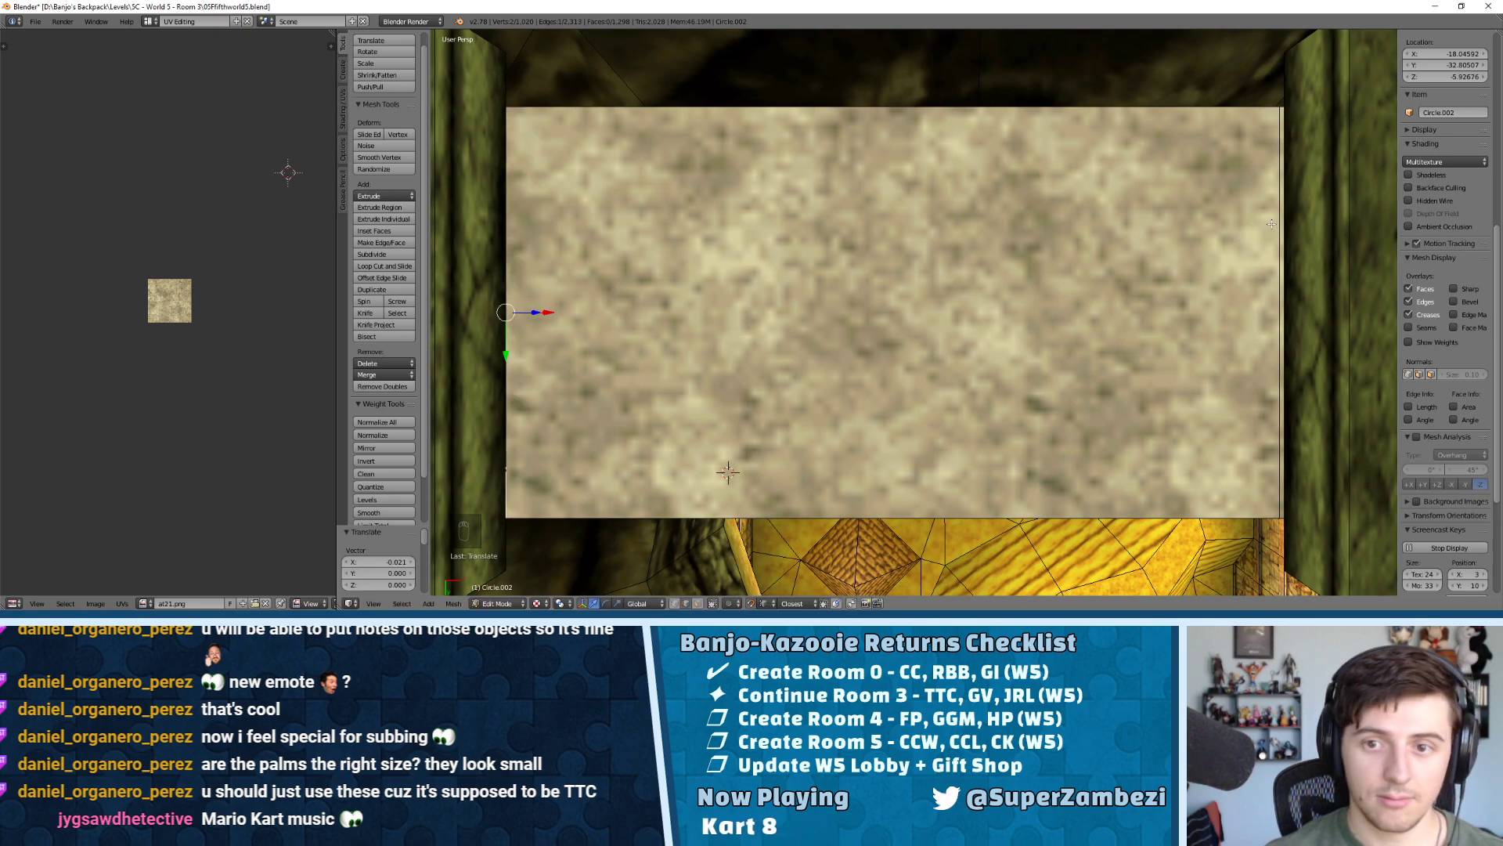
drag(1323, 313, 1283, 53)
middle_drag(1284, 53, 857, 266)
Delete the two hidden end faces of the lintel's underside that lie above the column capitals
key(ctrl+Tab)
click(852, 263)
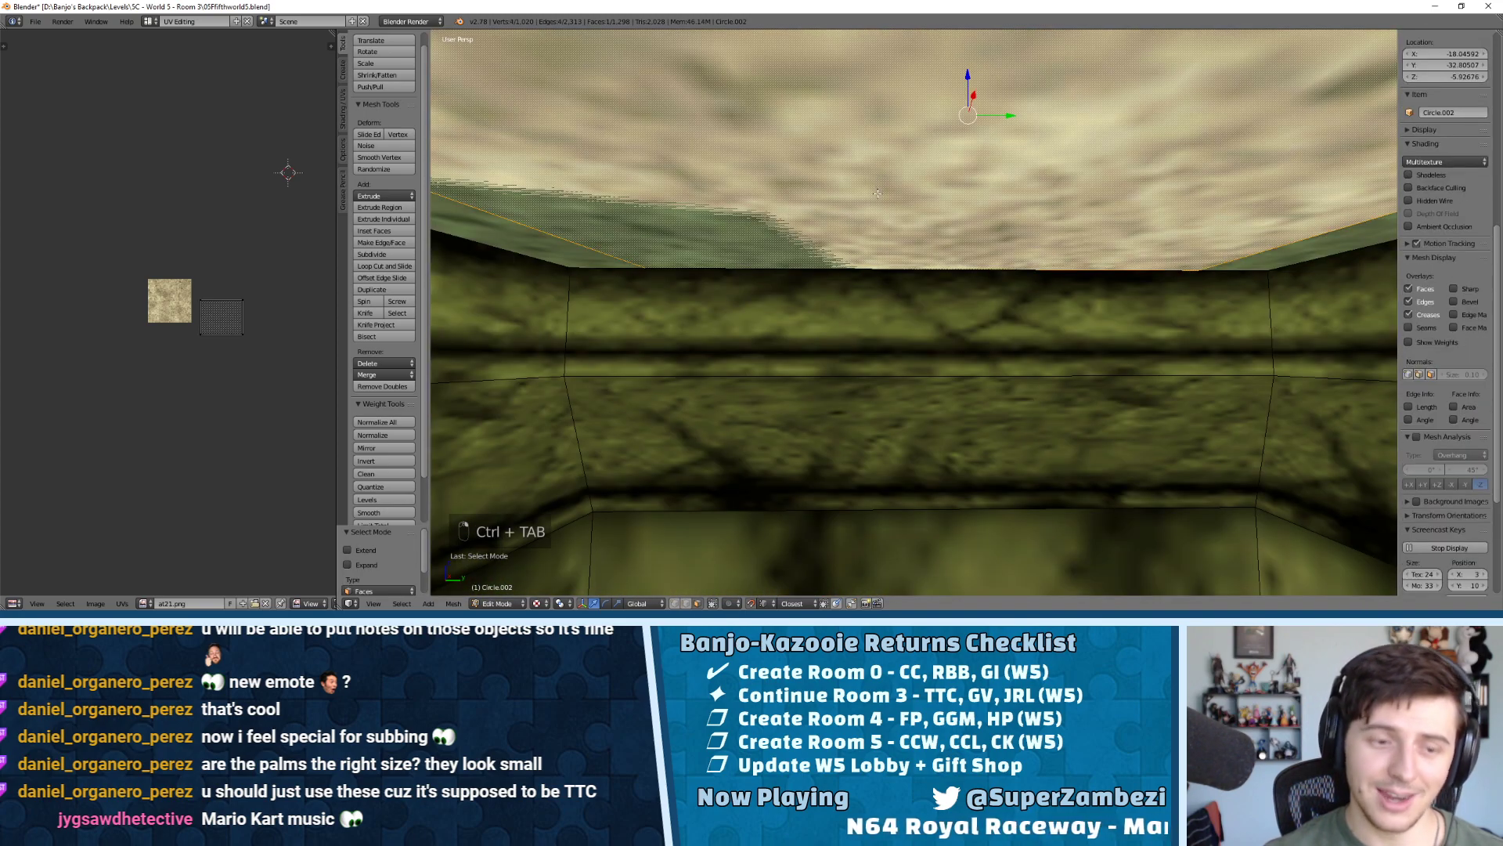
key(x)
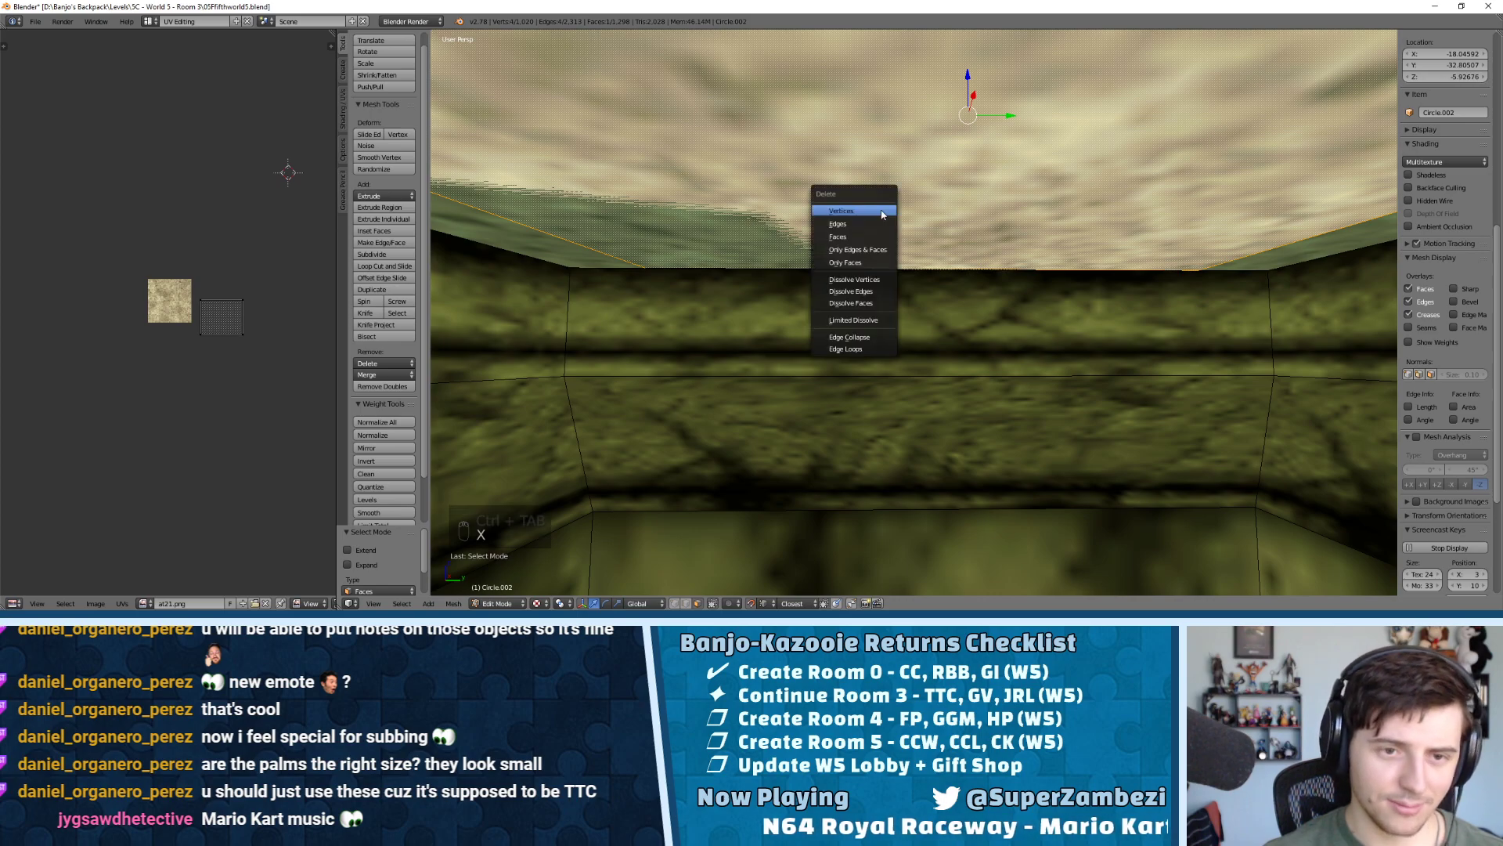
click(846, 237)
middle_drag(846, 237, 856, 310)
scroll(897, 235, up, 1)
scroll(895, 234, down, 1)
scroll(853, 268, down, 5)
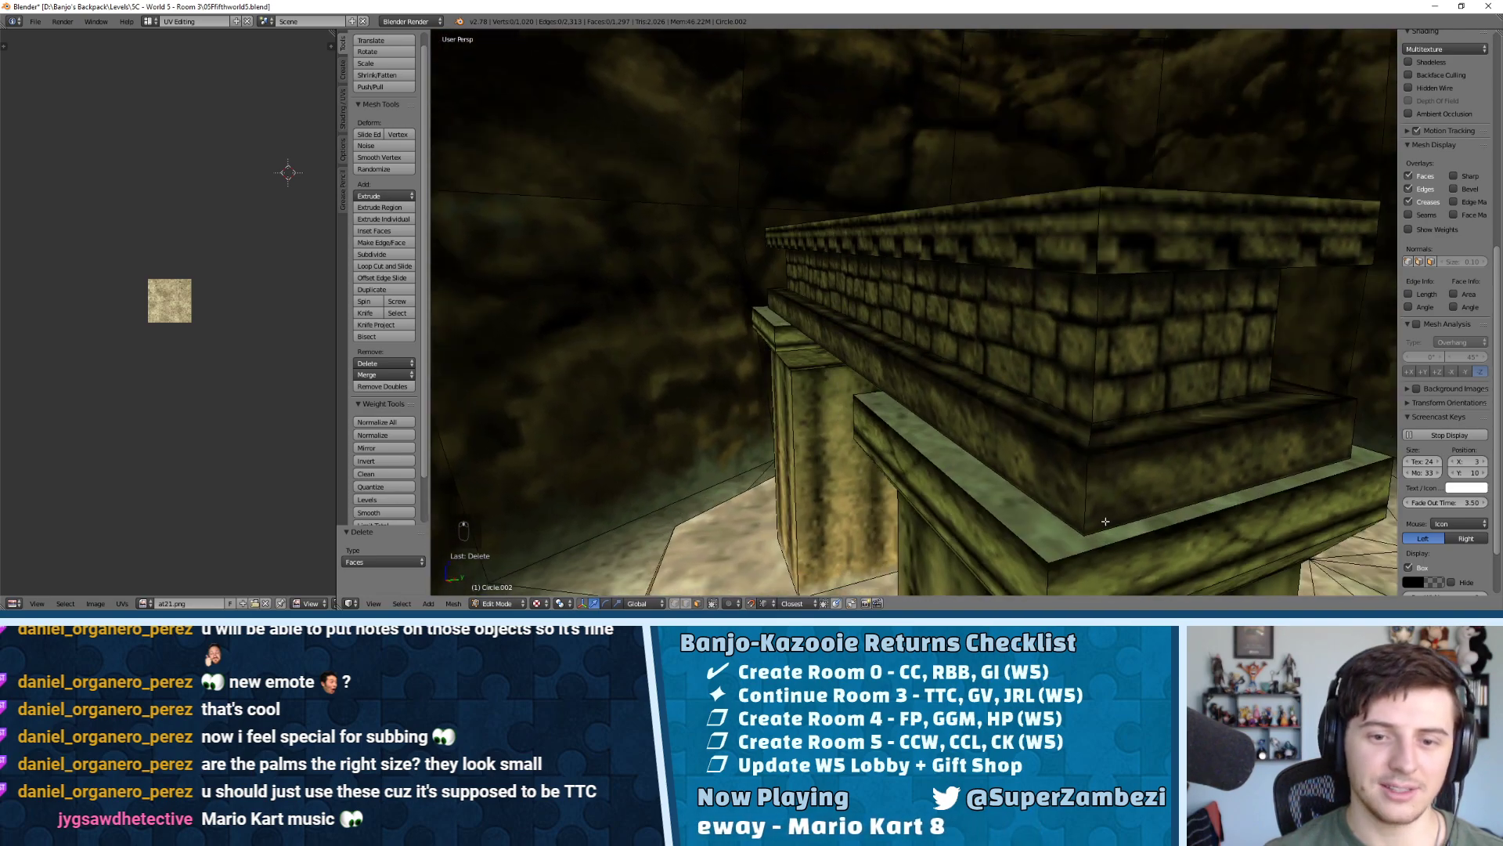
scroll(1104, 522, up, 3)
middle_drag(1104, 522, 907, 258)
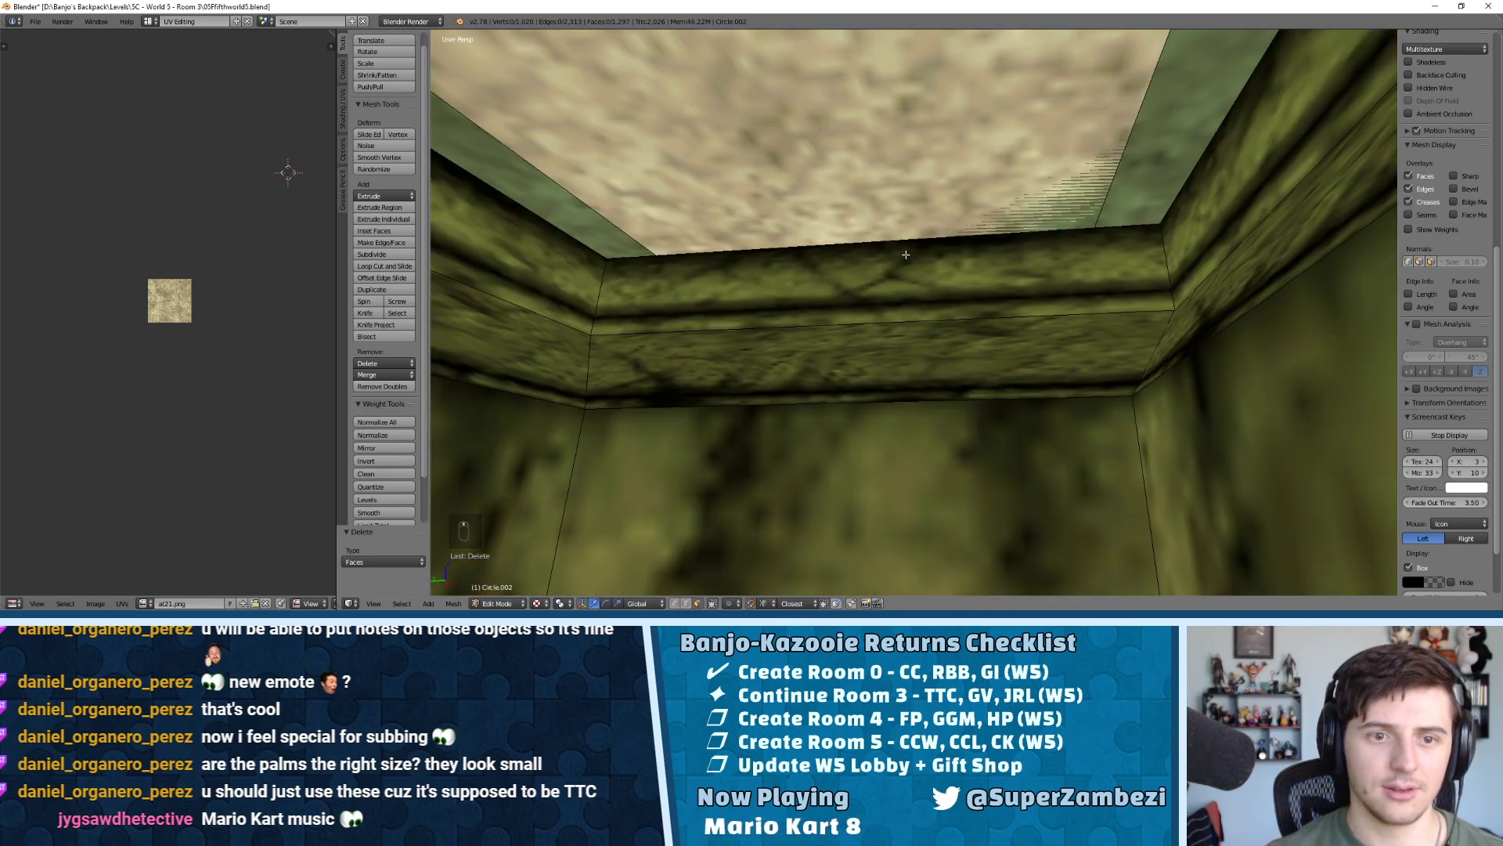
right_click(846, 162)
key(x)
click(843, 164)
middle_drag(843, 163, 771, 405)
Return to vertex paint with all faces selected and try a grey-green stroke near the archway
key(Tab)
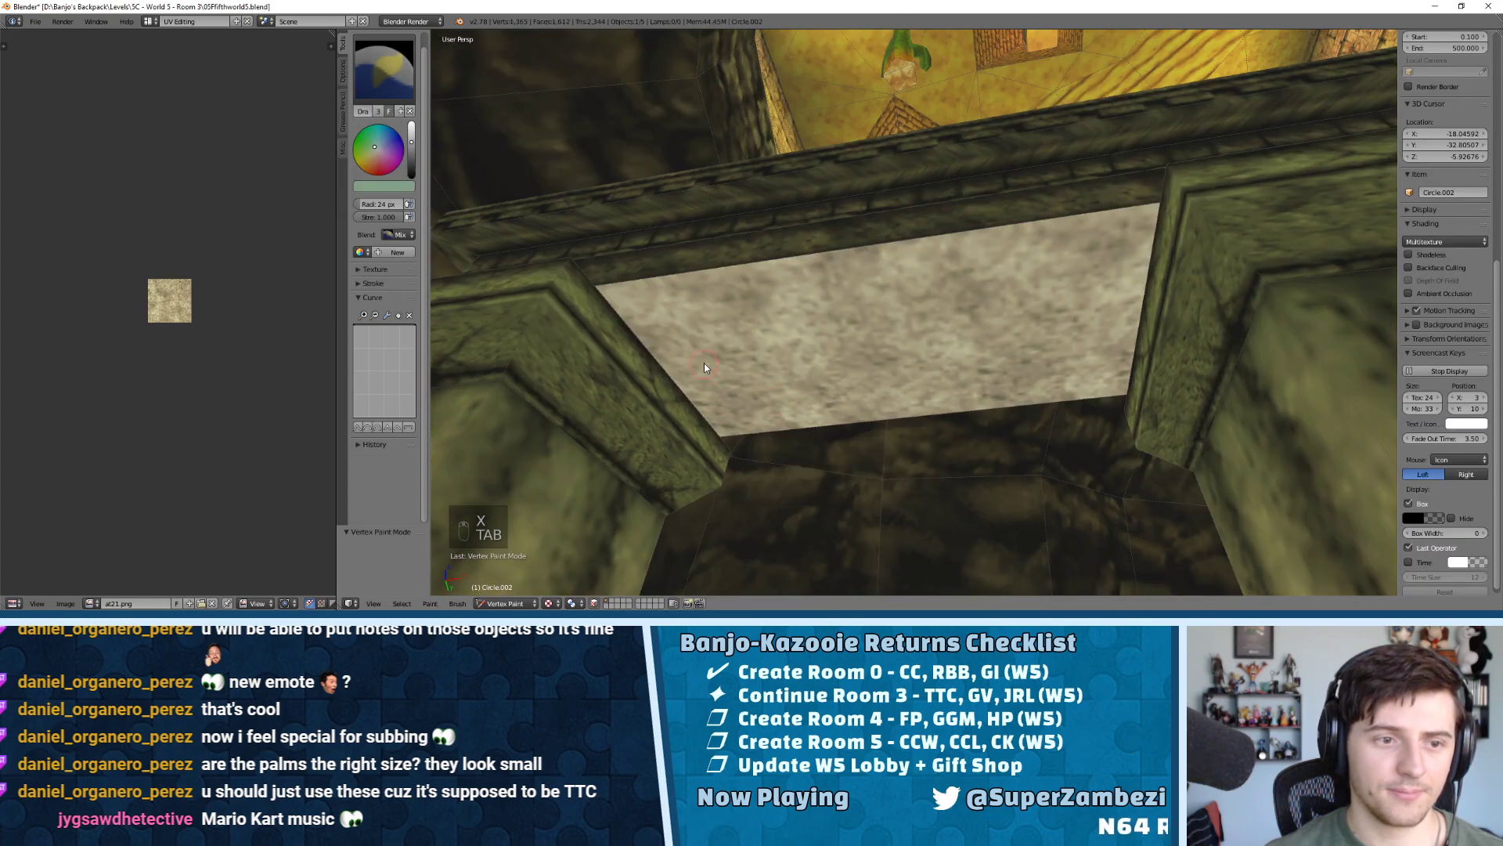
key(Tab)
key(ctrl+Tab)
click(725, 316)
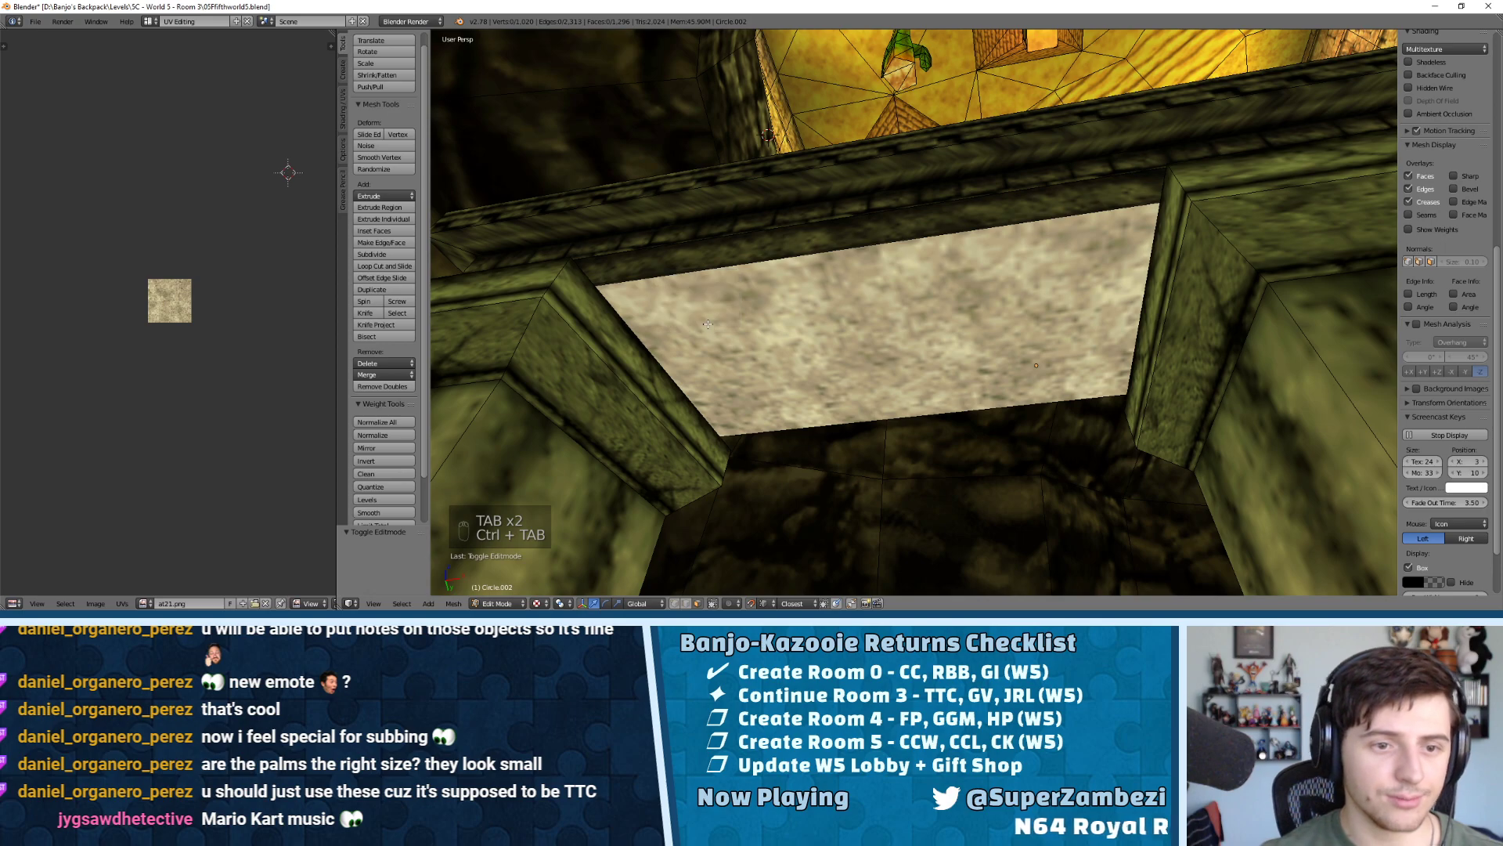
click(518, 605)
click(503, 551)
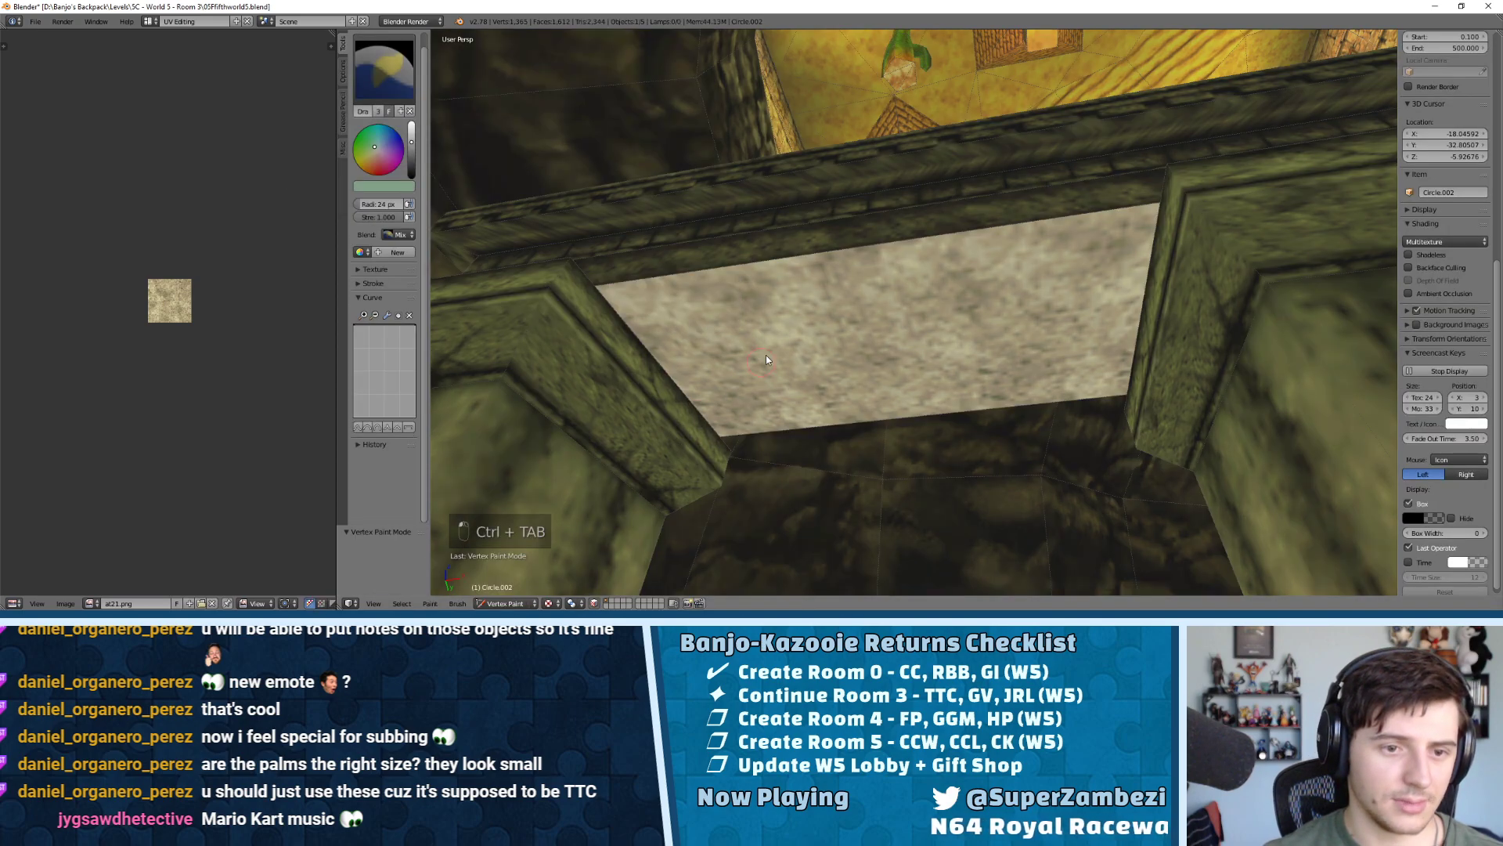
middle_drag(808, 318, 708, 470)
key(a)
key(a)
key(a)
key(a)
mouse_move(648, 293)
mouse_down()
mouse_move(721, 261)
mouse_move(807, 184)
mouse_move(905, 194)
mouse_up()
key(ctrl+z)
Try triangulating the top face of the platform under the archway
key(Tab)
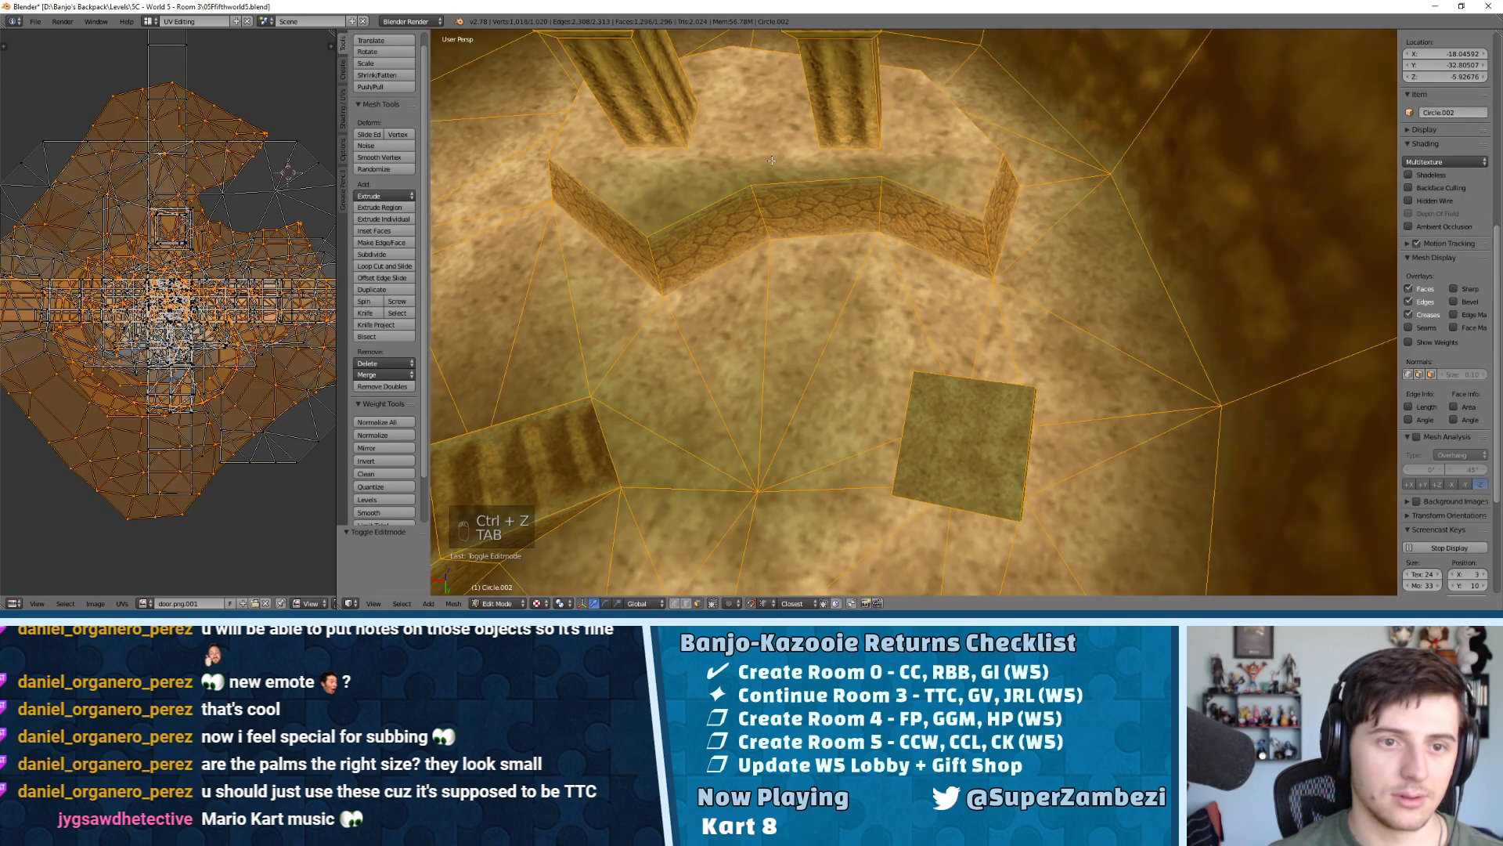
key(ctrl+t)
middle_drag(756, 149, 902, 244)
key(ctrl+z)
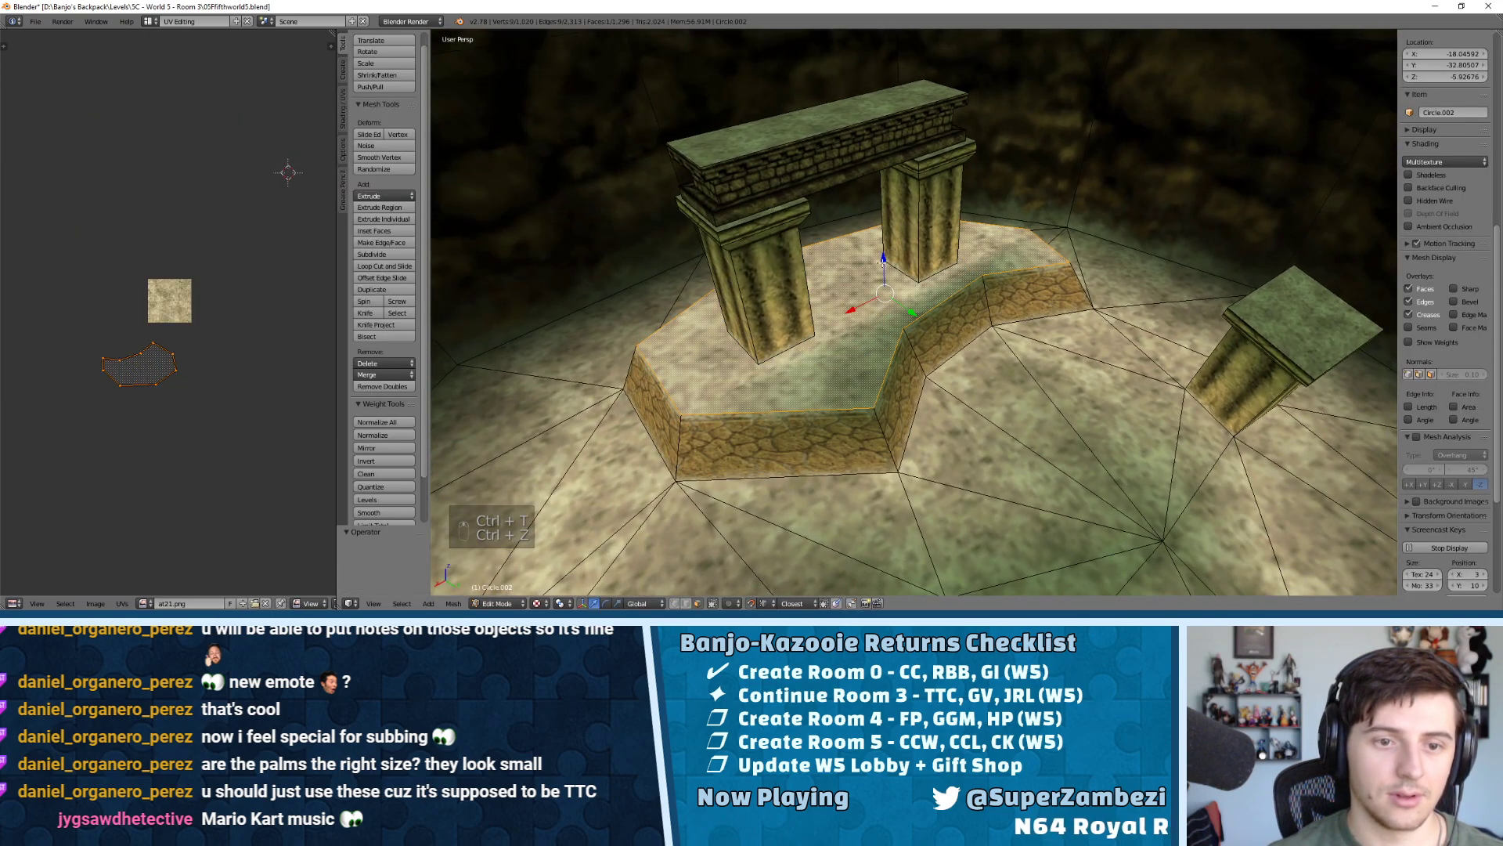
From the top view, knife-cut the platform's top face along one side of the first column's base
key(KP_7)
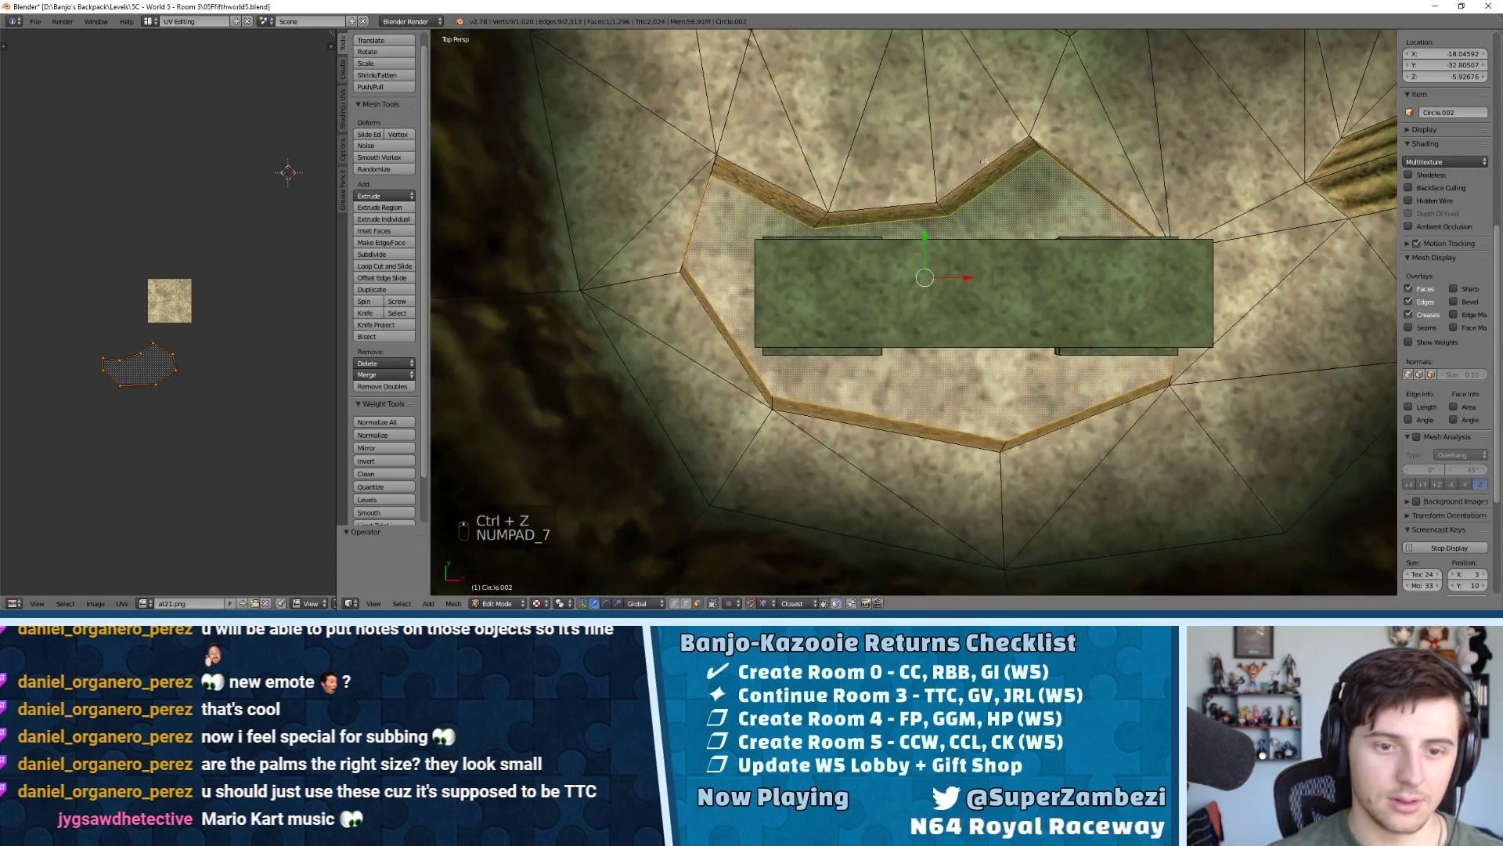
shift+middle_drag(985, 162, 1065, 129)
scroll(1017, 165, up, 2)
shift+middle_drag(945, 231, 921, 395)
key(k)
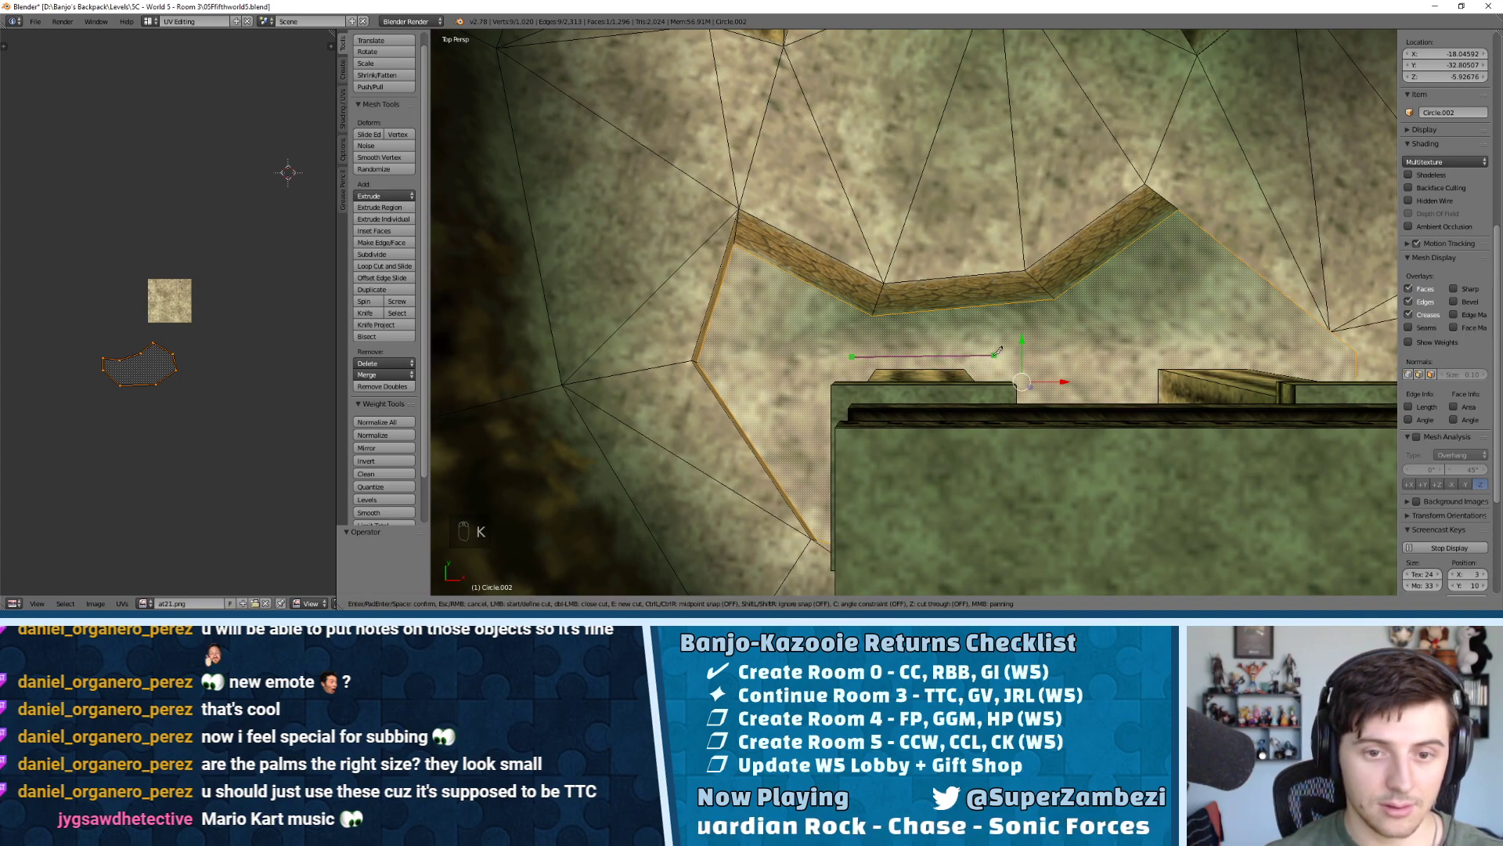
key(Return)
Knife-cut the platform's top face around the remaining sides of the first column's base
middle_drag(997, 352, 1012, 580)
shift+middle_drag(881, 523, 803, 512)
key(k)
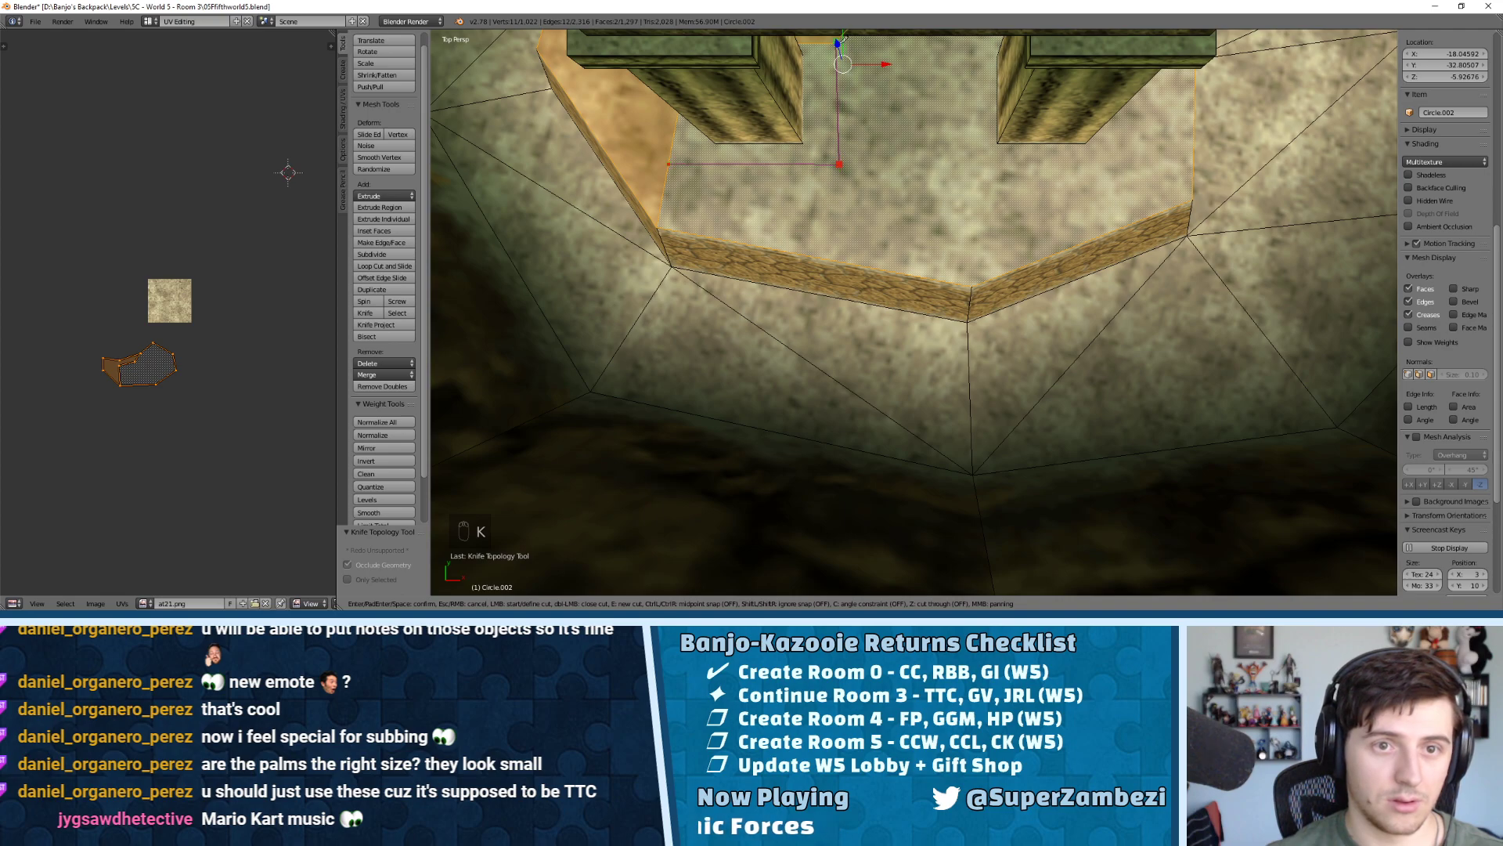
key(Return)
Try to knife-cut the platform's top face around the second column's base
shift+middle_drag(971, 222, 736, 430)
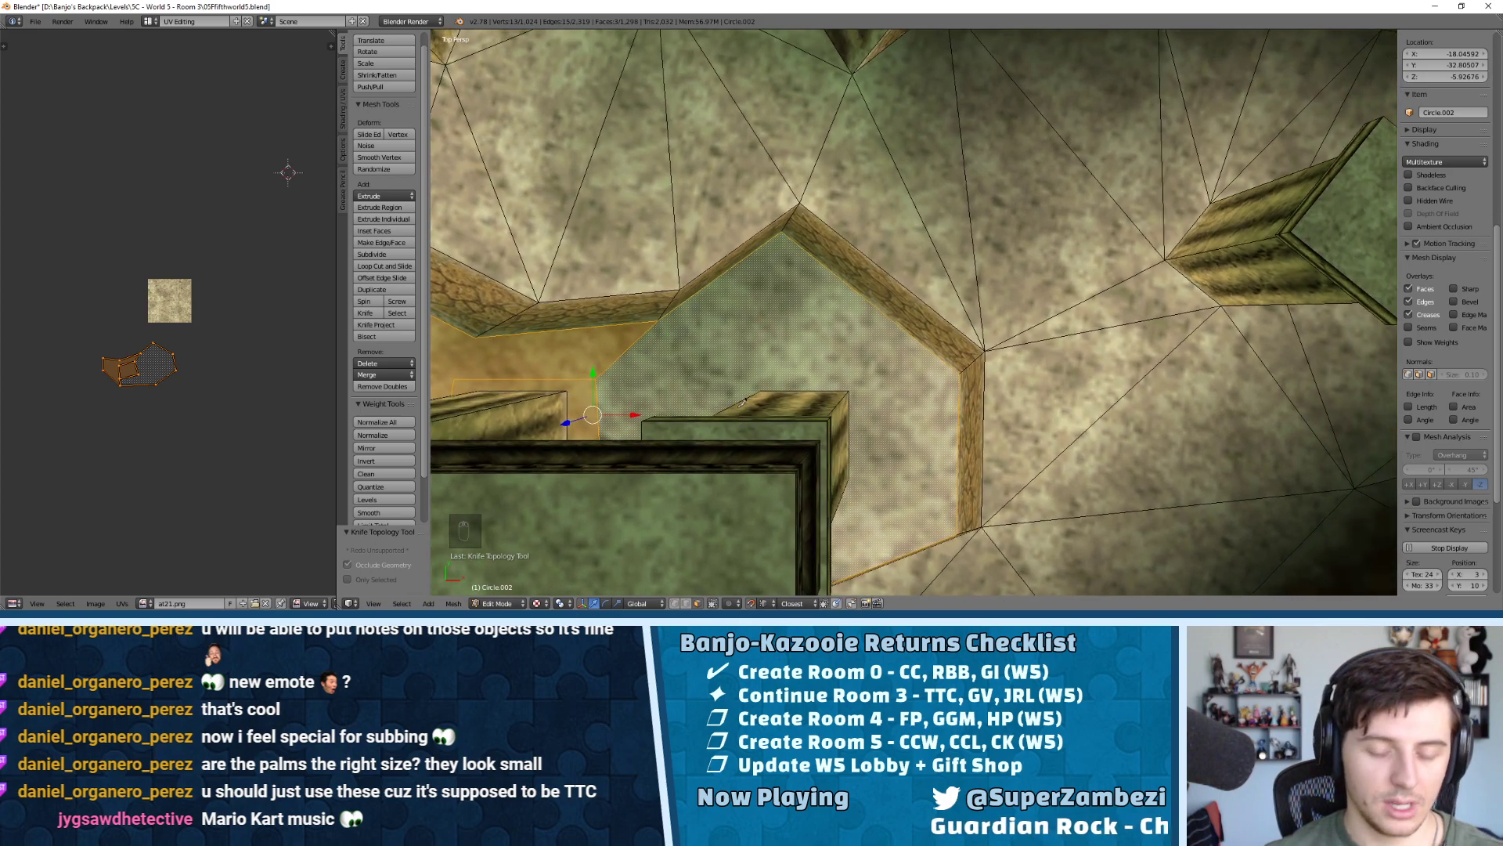
key(k)
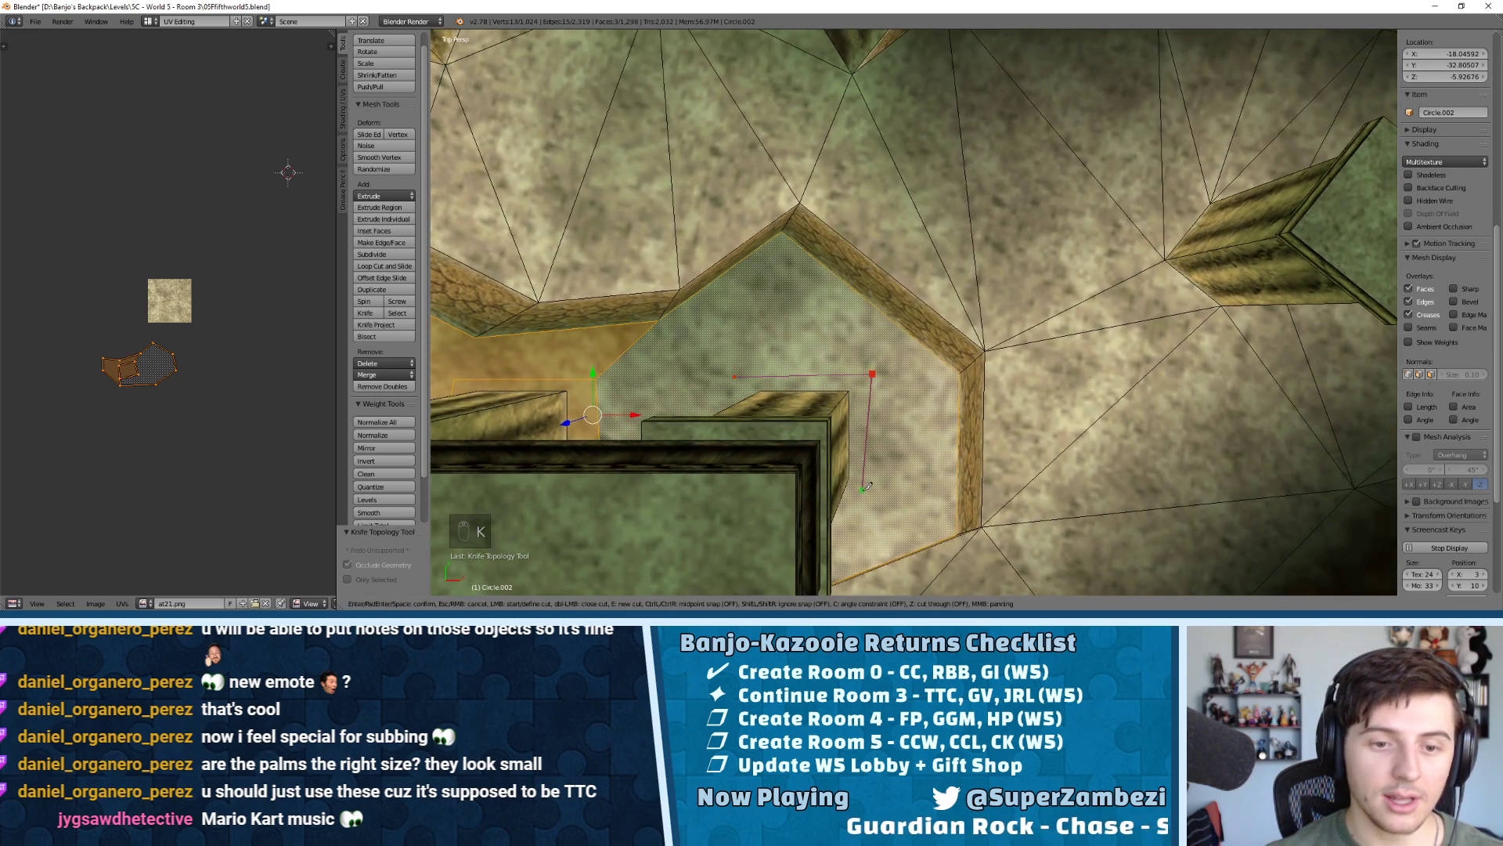
key(Return)
key(ctrl+z)
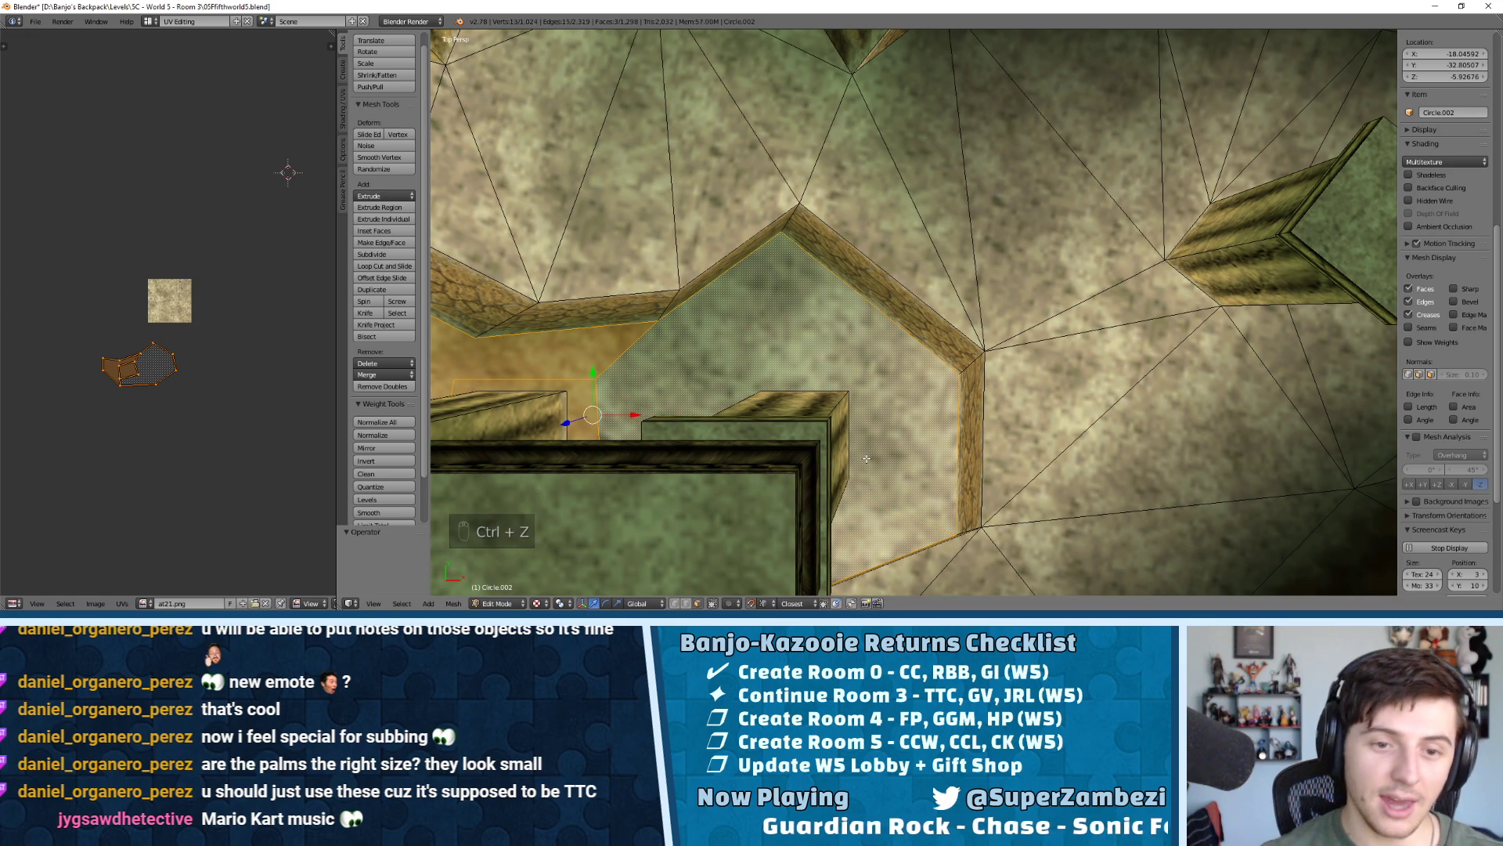
Try an angle-constrained knife cut around the second column's base from the top view
key(KP_7)
key(k)
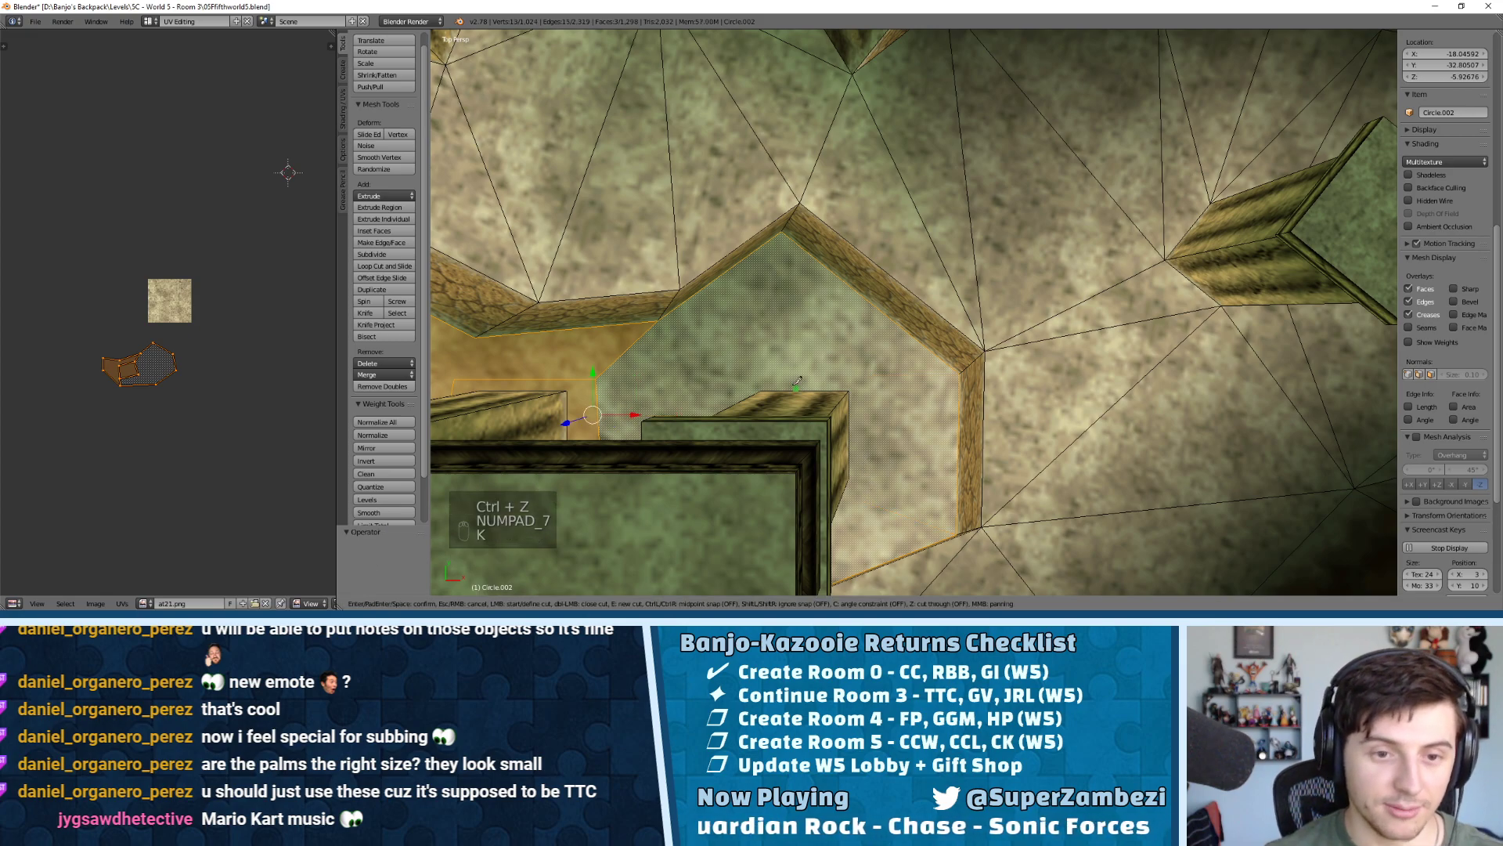
key(c)
click(870, 377)
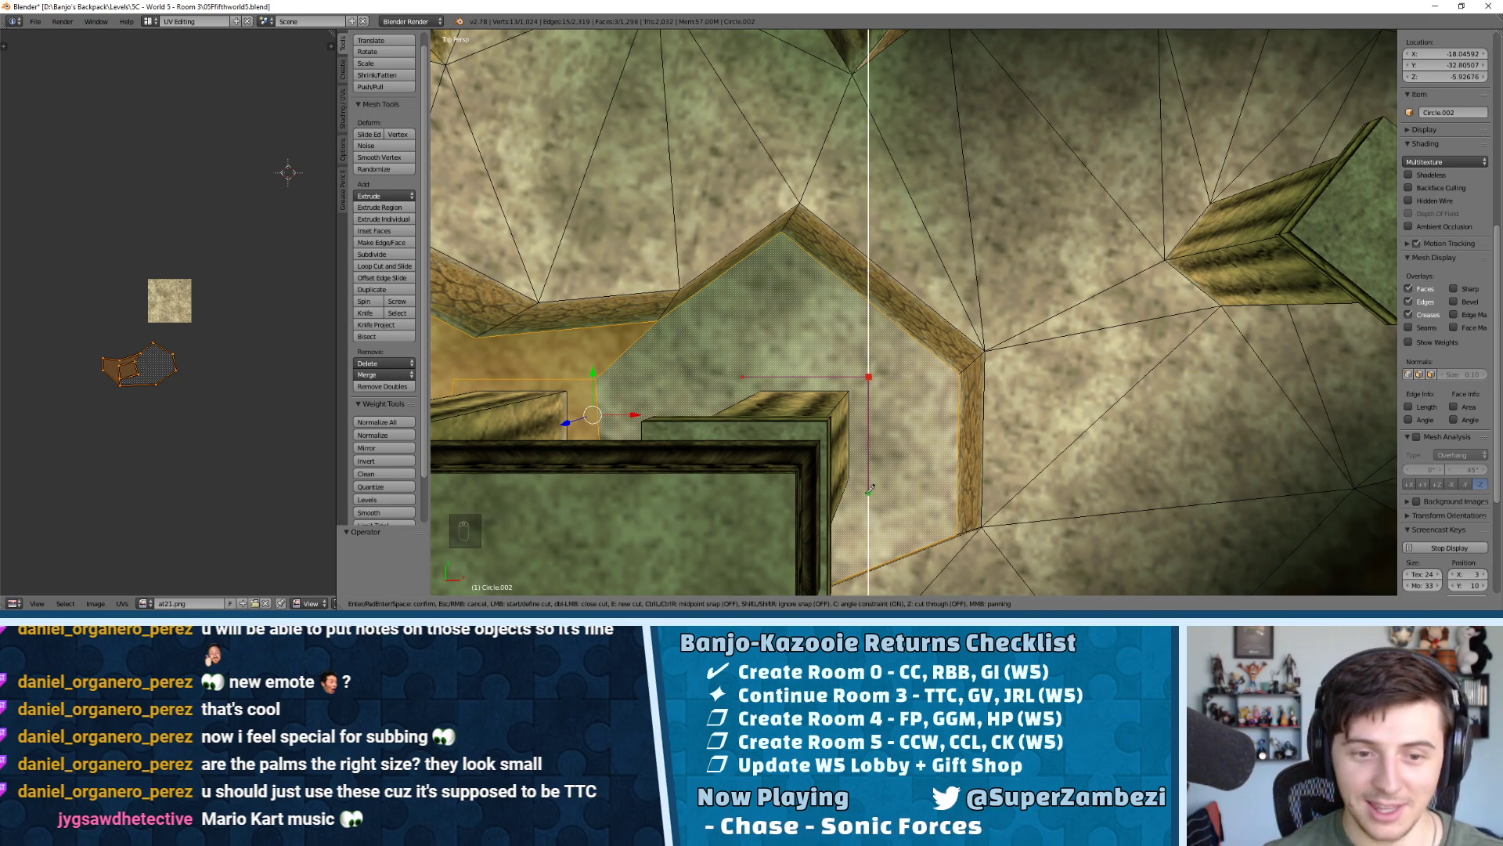
right_click(867, 509)
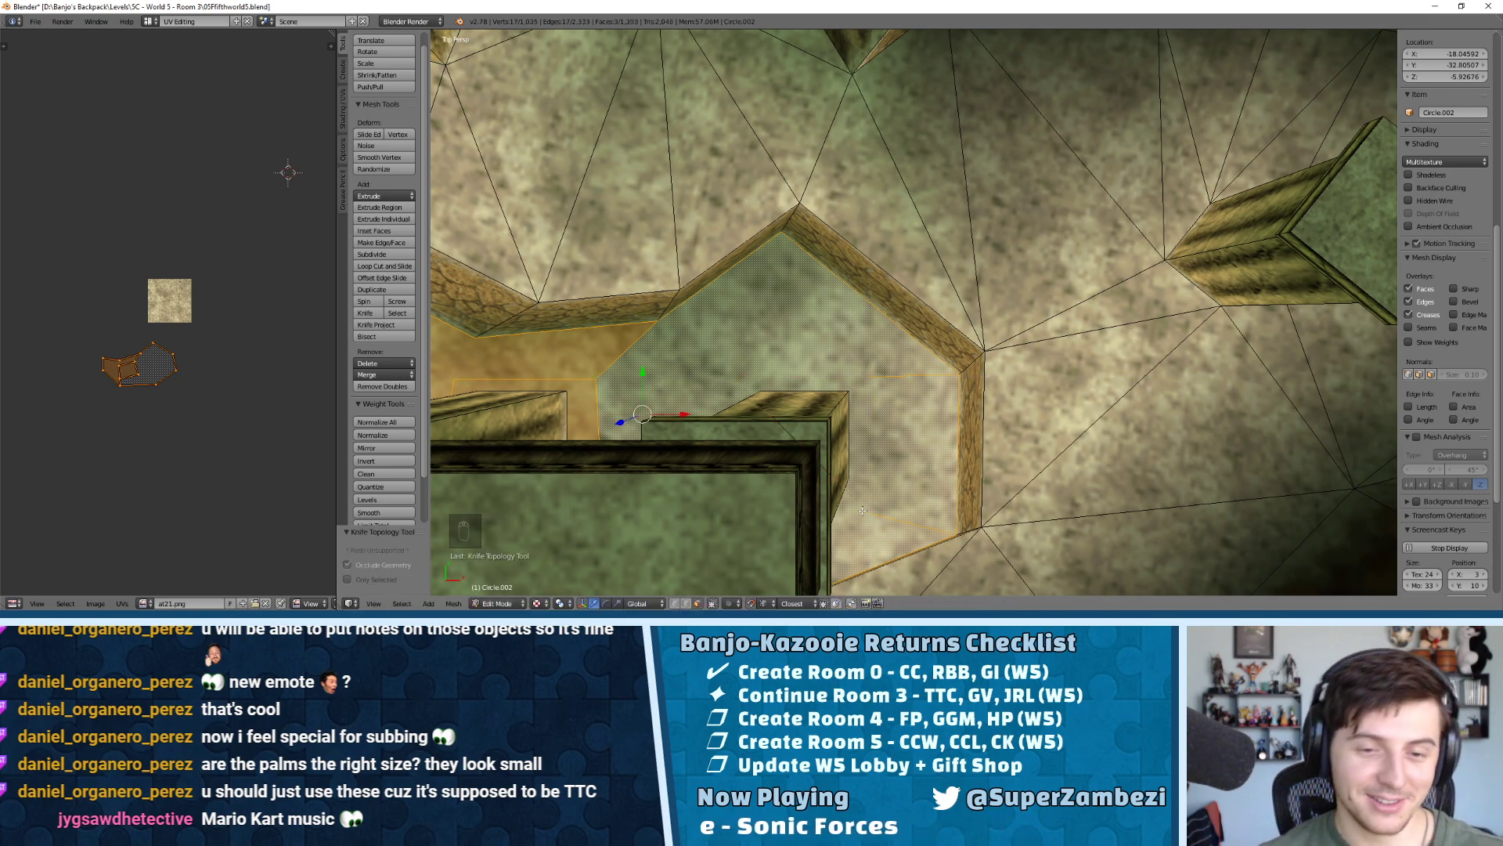
key(ctrl+z)
From a perspective view, knife-cut the platform's top face around the inner and outer sides of the second column's base
middle_drag(862, 454, 909, 292)
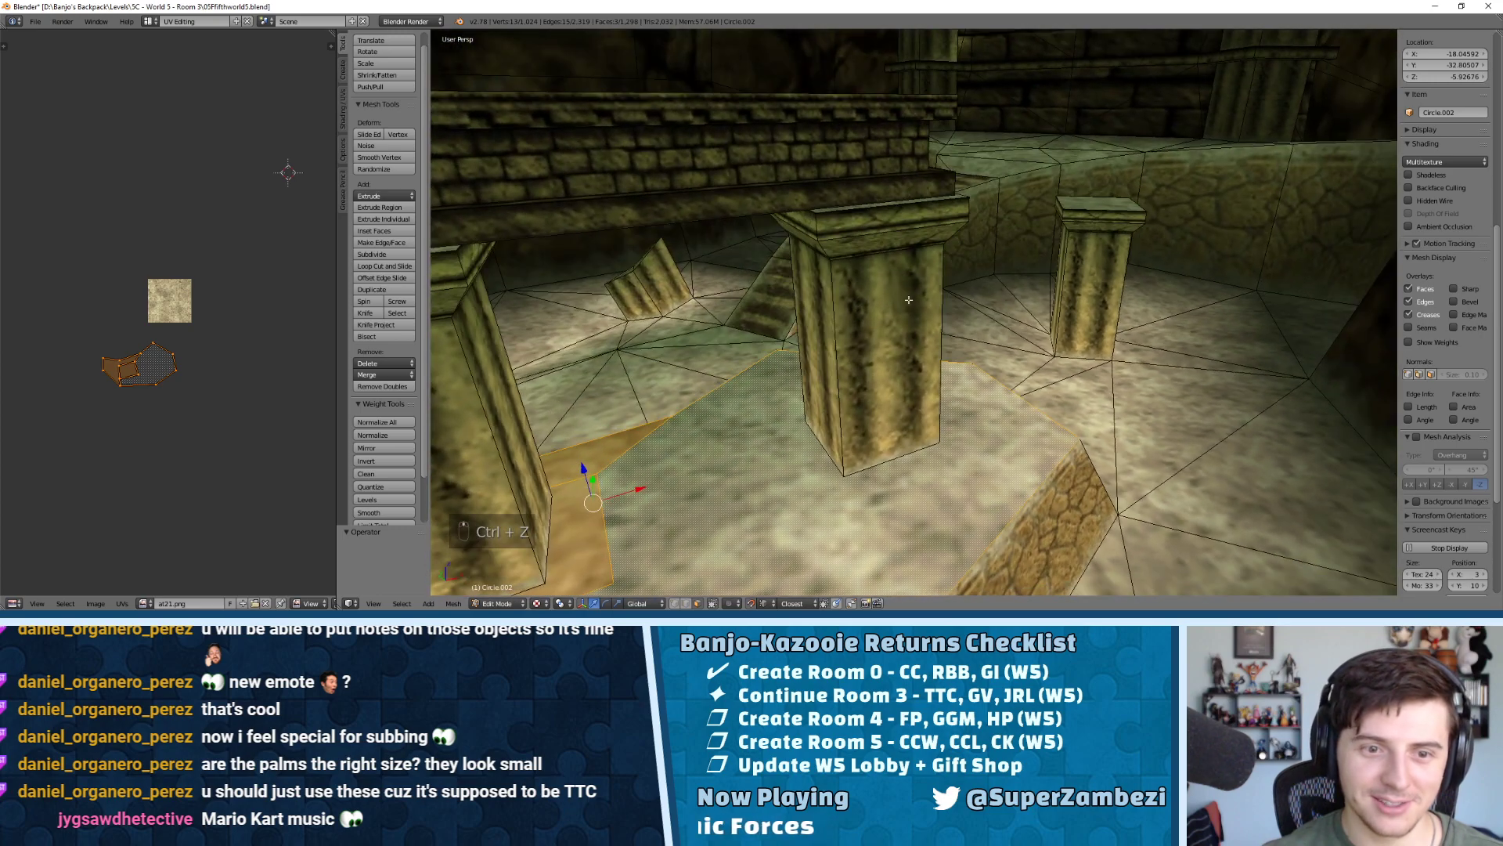
key(k)
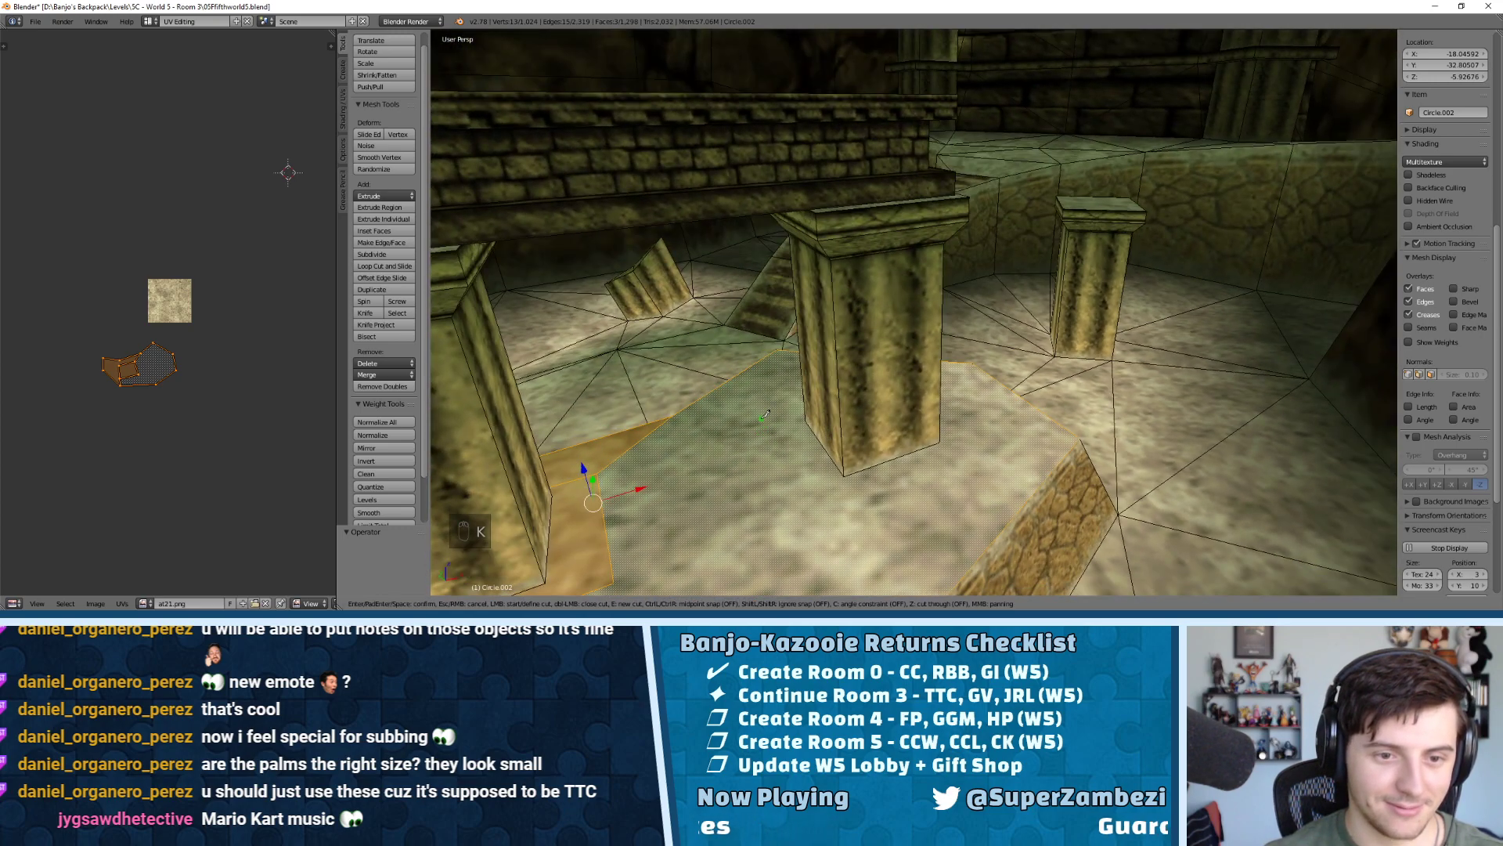
click(983, 452)
key(Return)
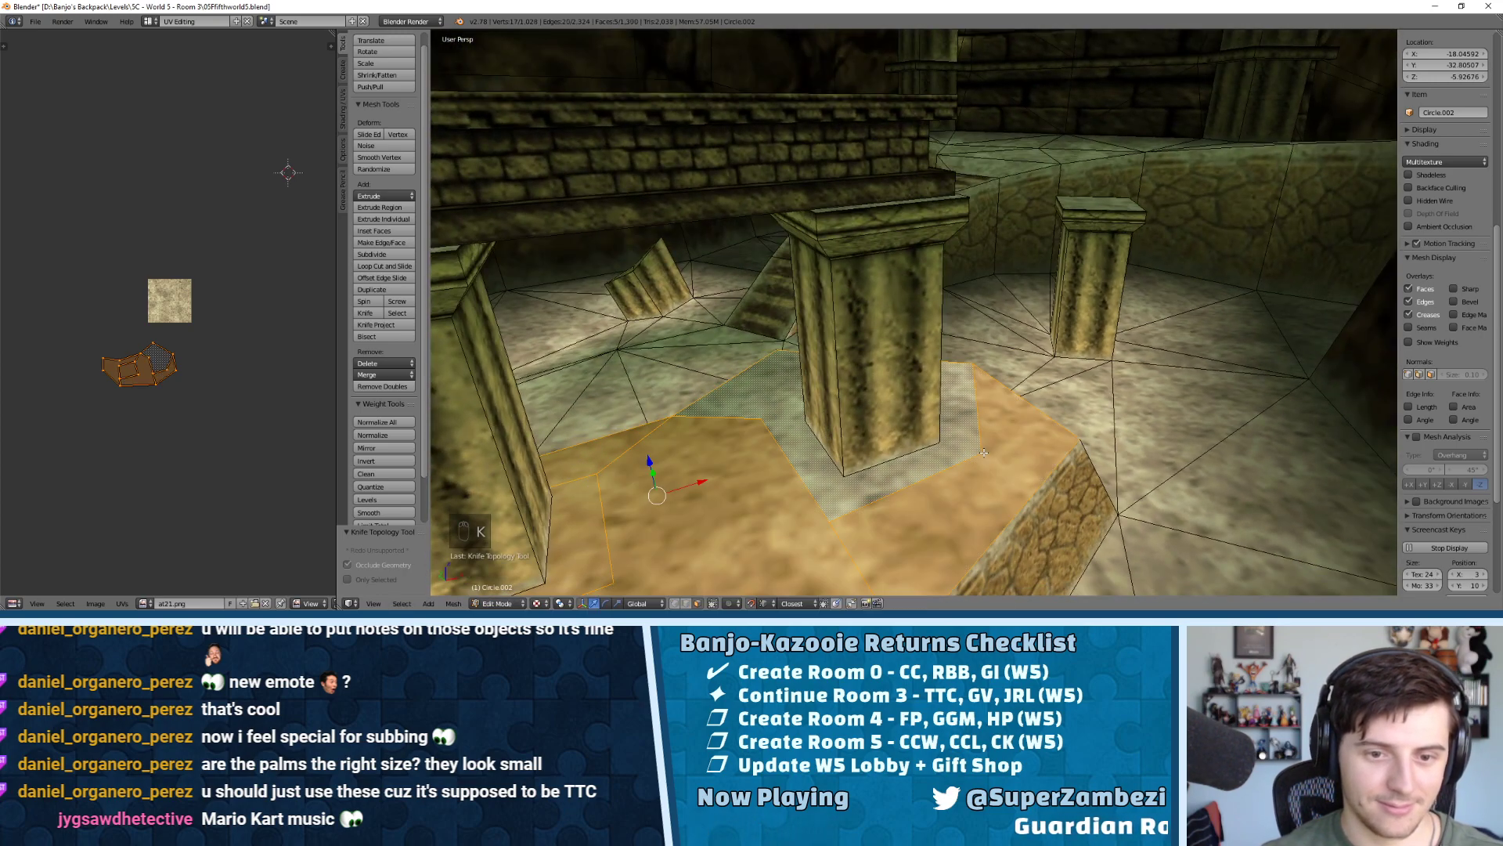
Knife-cut the last open side around the second column's base to close the loop
middle_drag(969, 447, 740, 491)
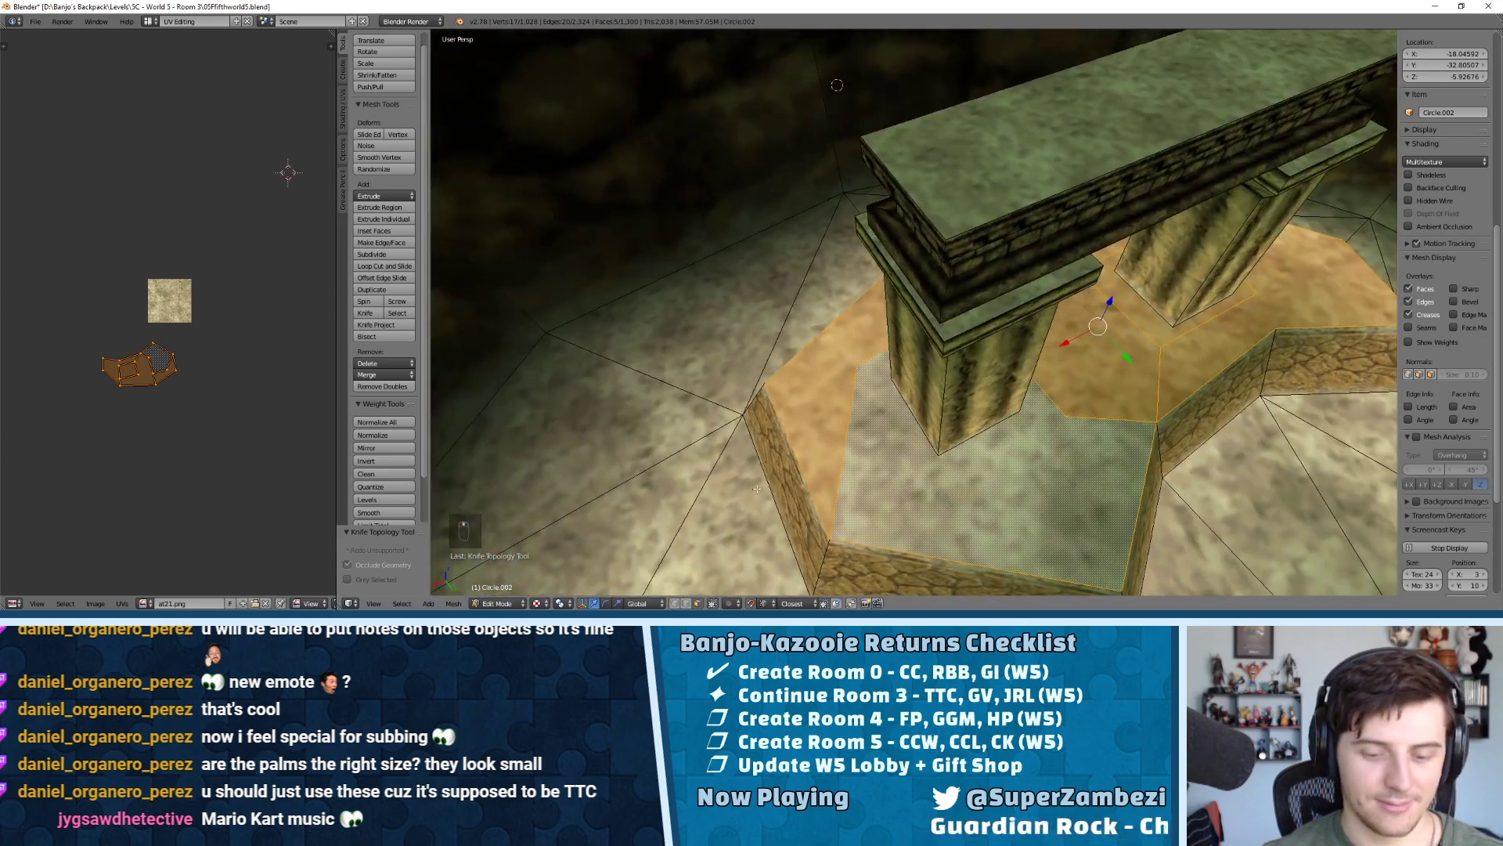
key(k)
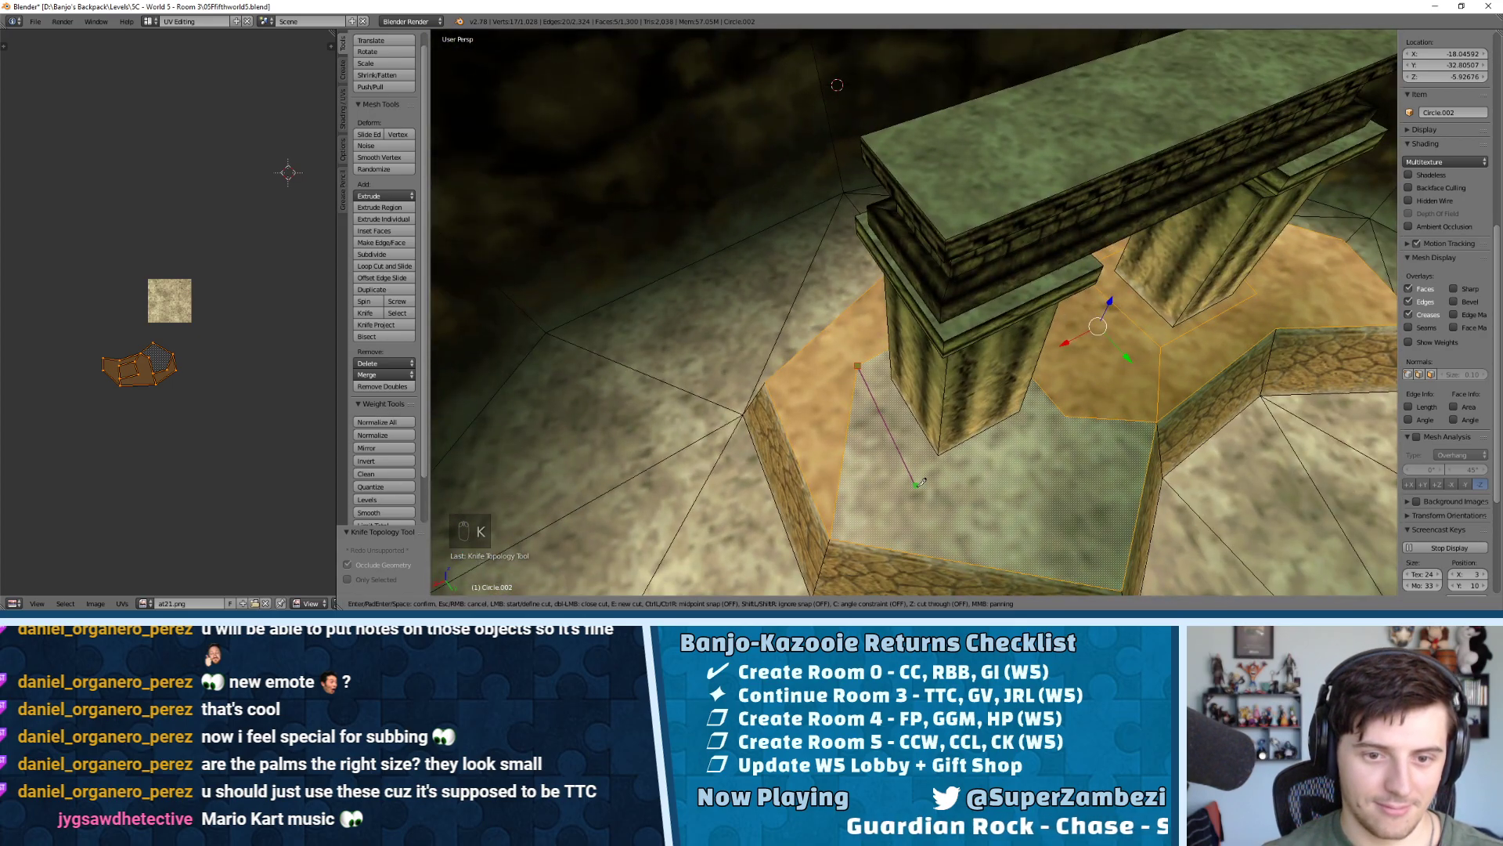
click(1069, 413)
key(Return)
Triangulate the newly cut faces of the platform's top around both archway columns in face select mode
middle_drag(1069, 412, 987, 426)
key(ctrl+Tab)
click(1033, 459)
key(ctrl+t)
key(ctrl+t)
key(ctrl+t)
key(ctrl+t)
right_click(1209, 440)
key(ctrl+t)
middle_drag(1151, 446, 919, 430)
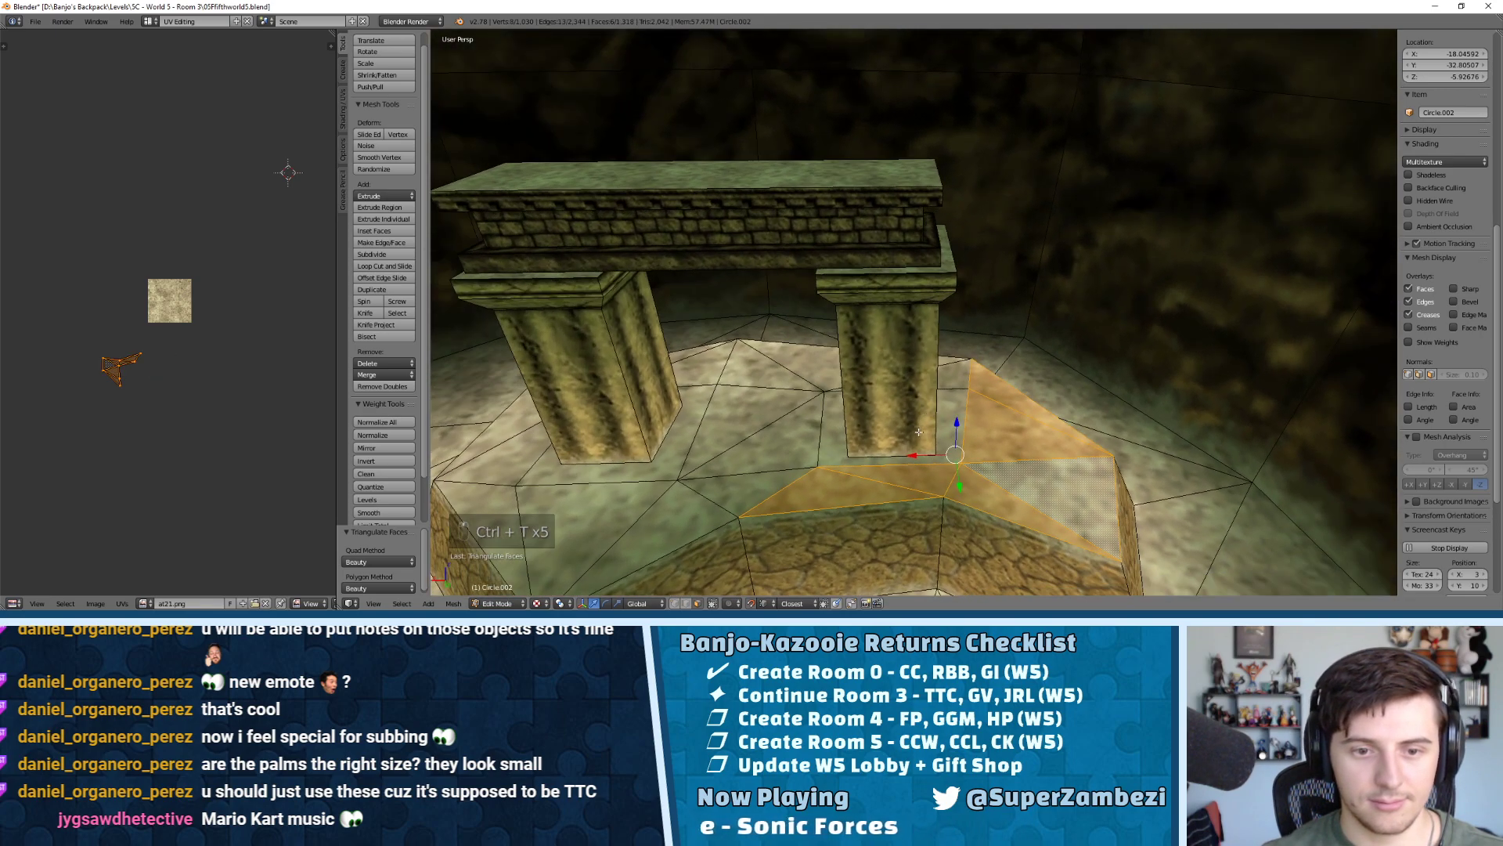
right_click(945, 429)
key(ctrl+t)
Switch the mesh to vertex paint and select all of its faces for painting
mouse_move(682, 448)
middle_down()
mouse_move(783, 344)
mouse_move(964, 357)
mouse_move(889, 363)
mouse_move(878, 476)
middle_up()
click(499, 603)
click(514, 551)
key(a)
key(a)
key(a)
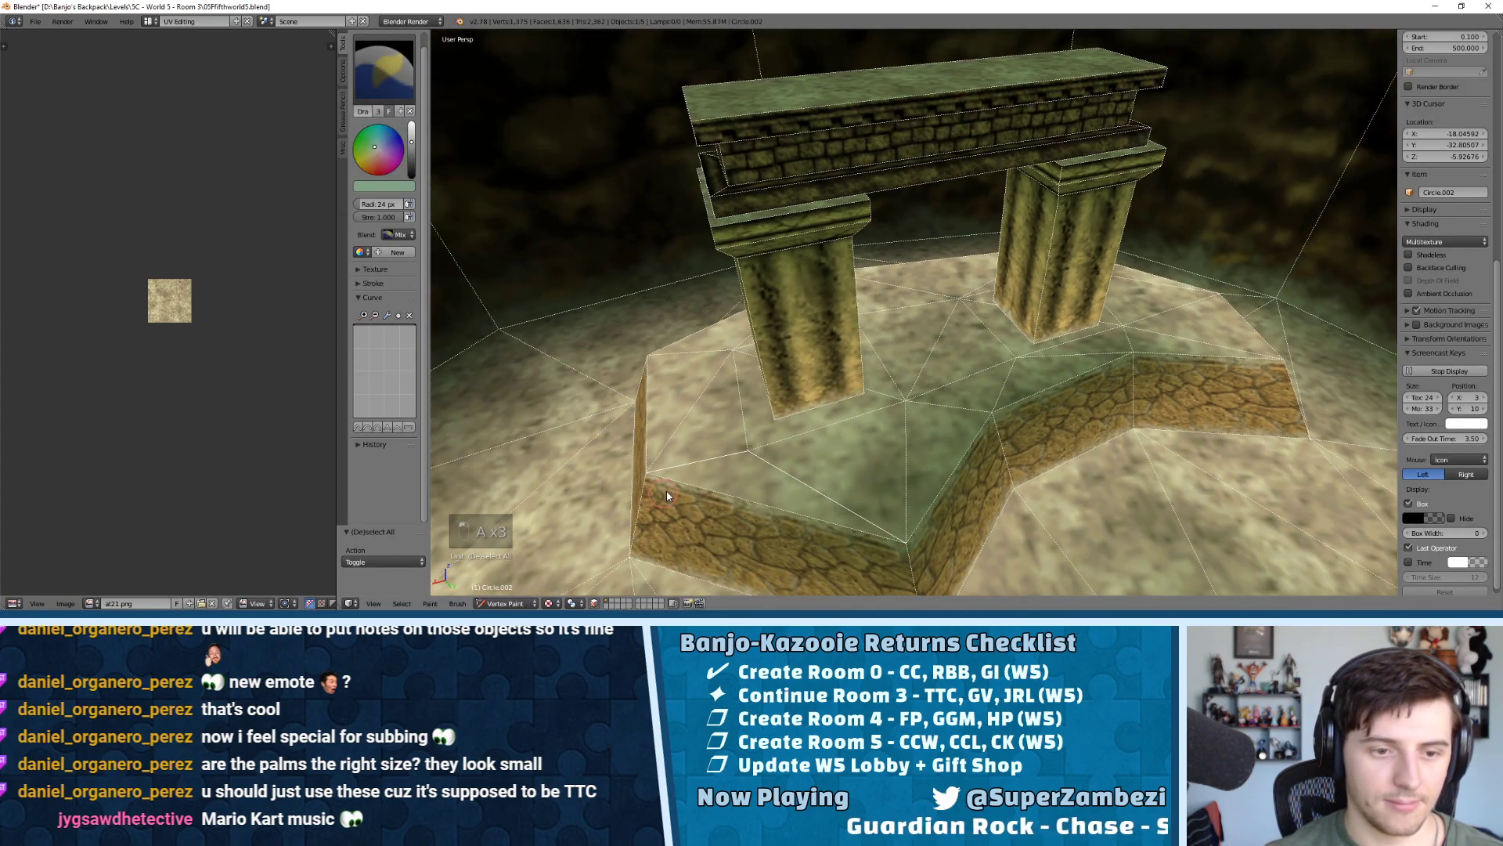
Paint the outer vertices of the archway platform's top with the muted light green
middle_drag(663, 498, 1035, 460)
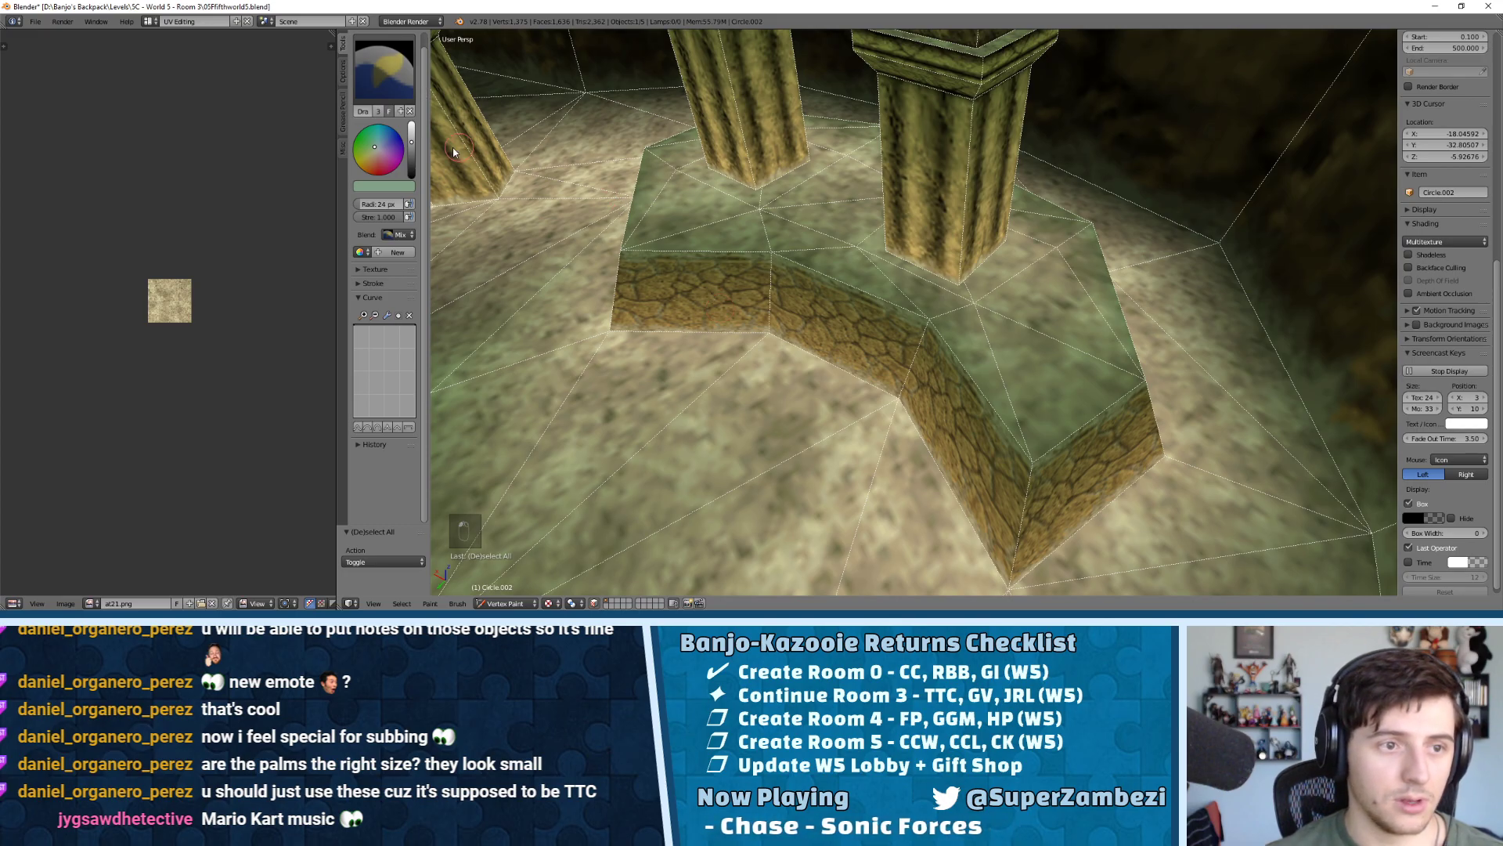
middle_drag(609, 217, 800, 315)
scroll(814, 325, down, 3)
scroll(996, 333, up, 5)
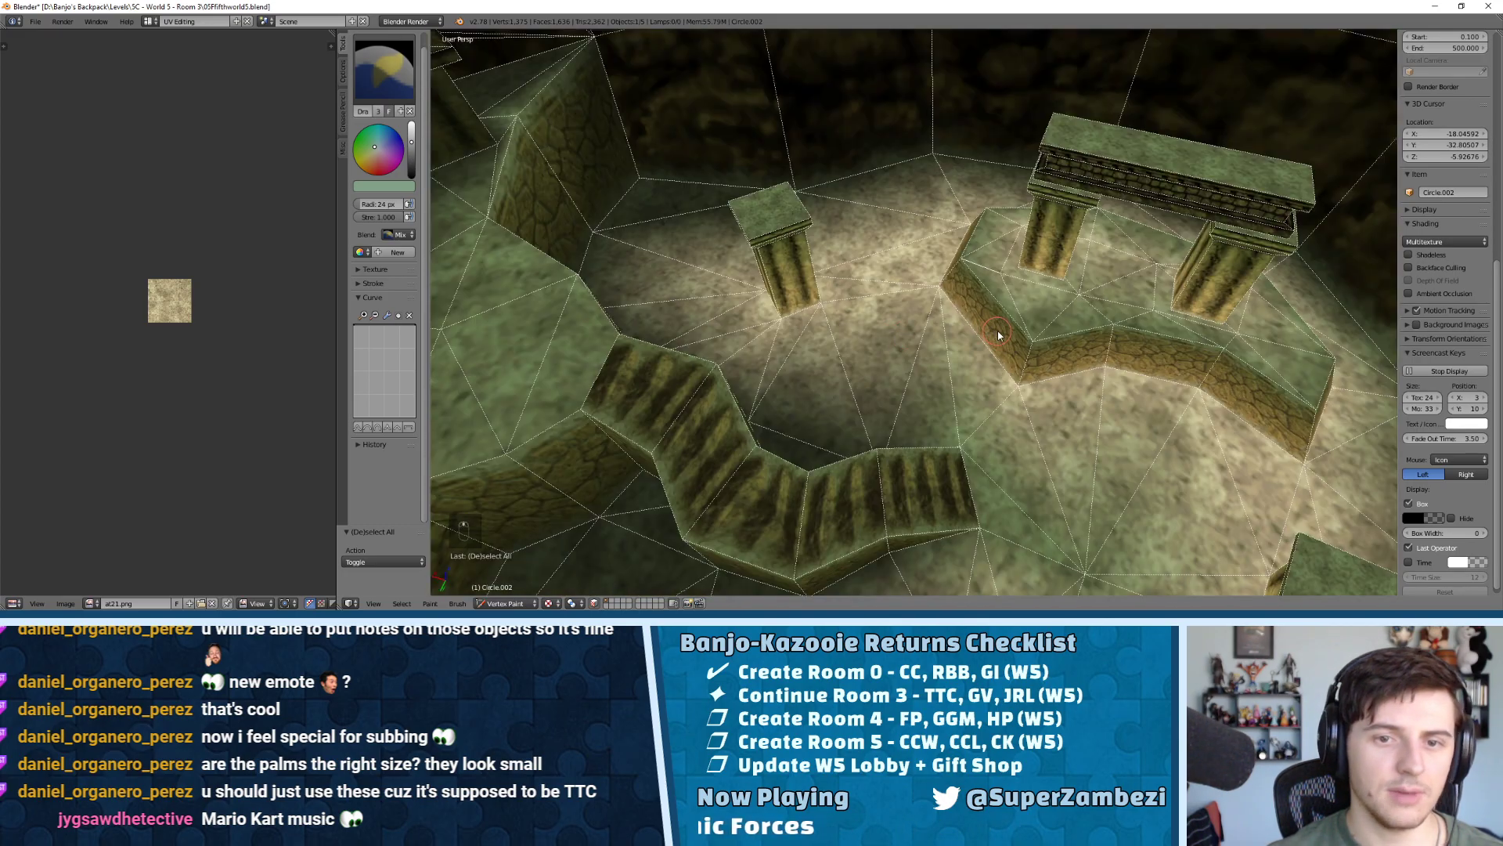
middle_drag(918, 338, 423, 155)
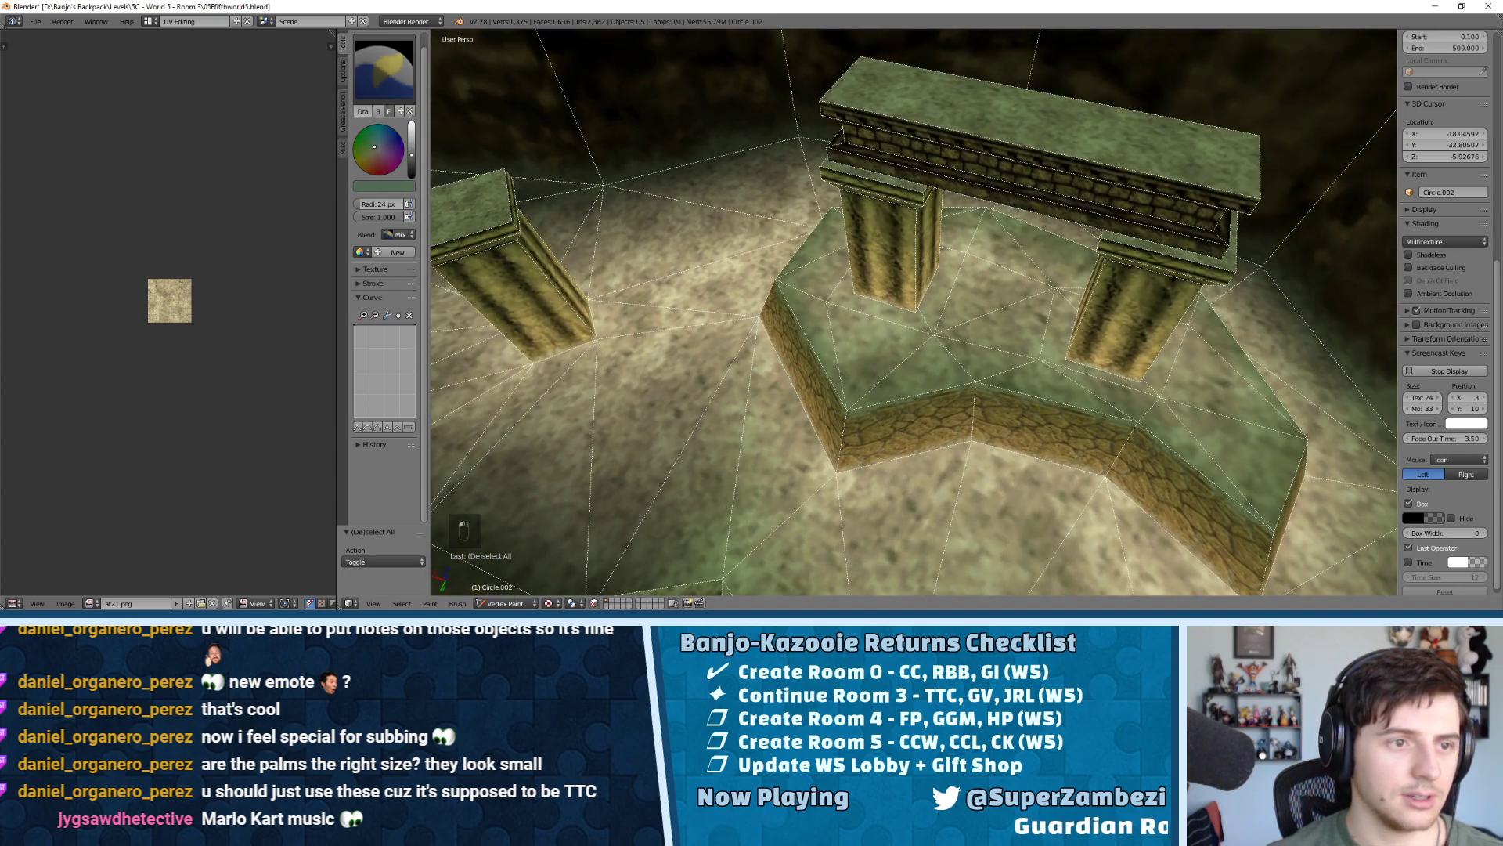
Darken the brush's green and paint shading on the platform's top around the bases of both archway columns
scroll(915, 318, up, 5)
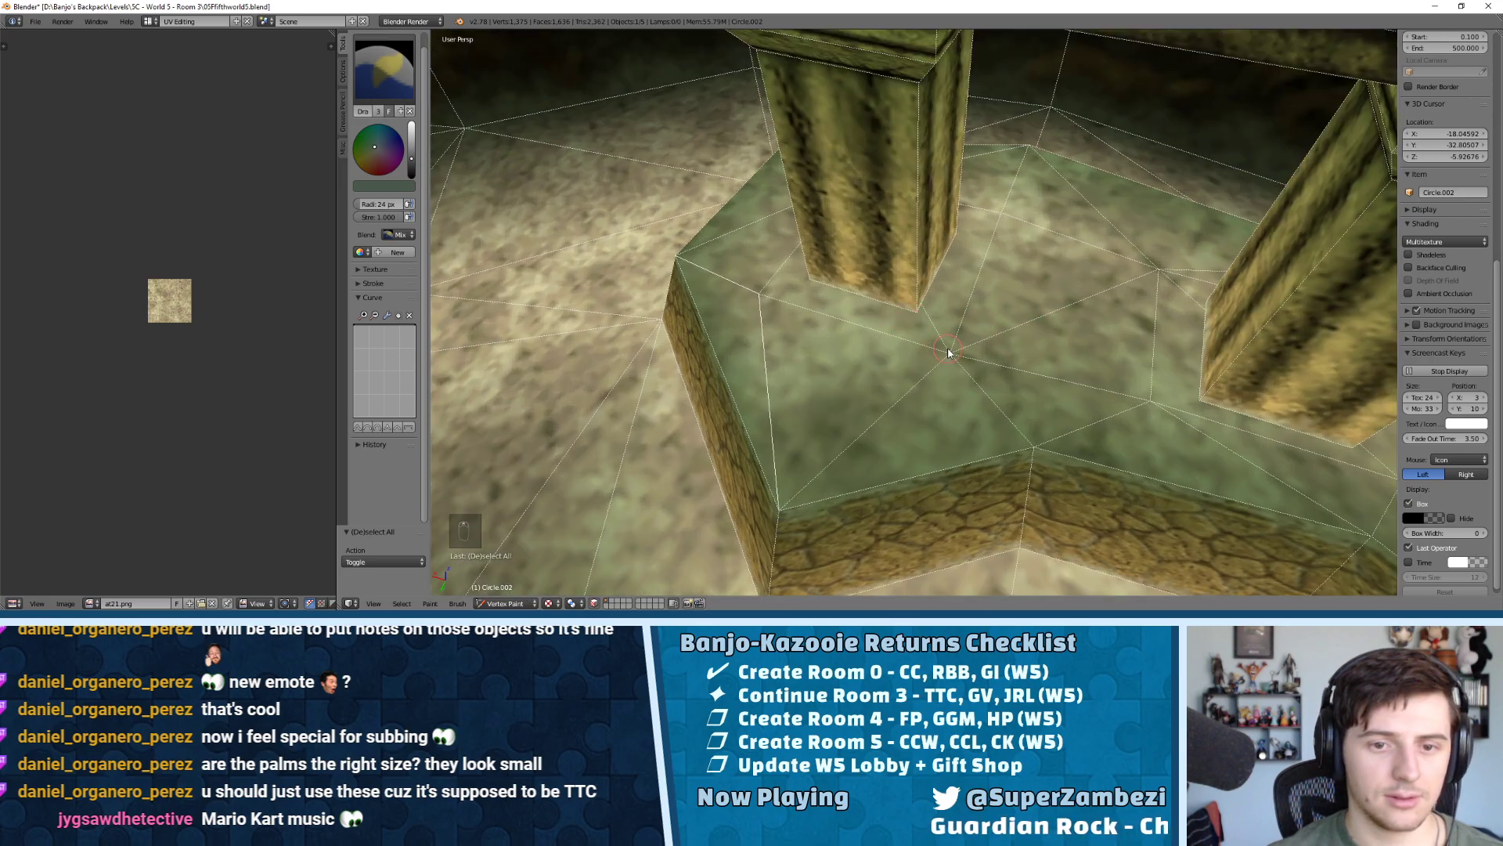
middle_drag(948, 352, 833, 383)
mouse_move(834, 494)
middle_down()
mouse_move(937, 368)
mouse_move(924, 376)
mouse_move(1010, 415)
mouse_move(1061, 419)
mouse_move(993, 376)
mouse_move(718, 398)
mouse_move(671, 436)
mouse_move(900, 436)
mouse_move(699, 379)
middle_up()
click(1061, 419)
click(978, 345)
click(699, 380)
mouse_move(705, 298)
middle_down()
mouse_move(671, 313)
mouse_move(963, 286)
middle_up()
click(948, 263)
middle_drag(1093, 297, 830, 330)
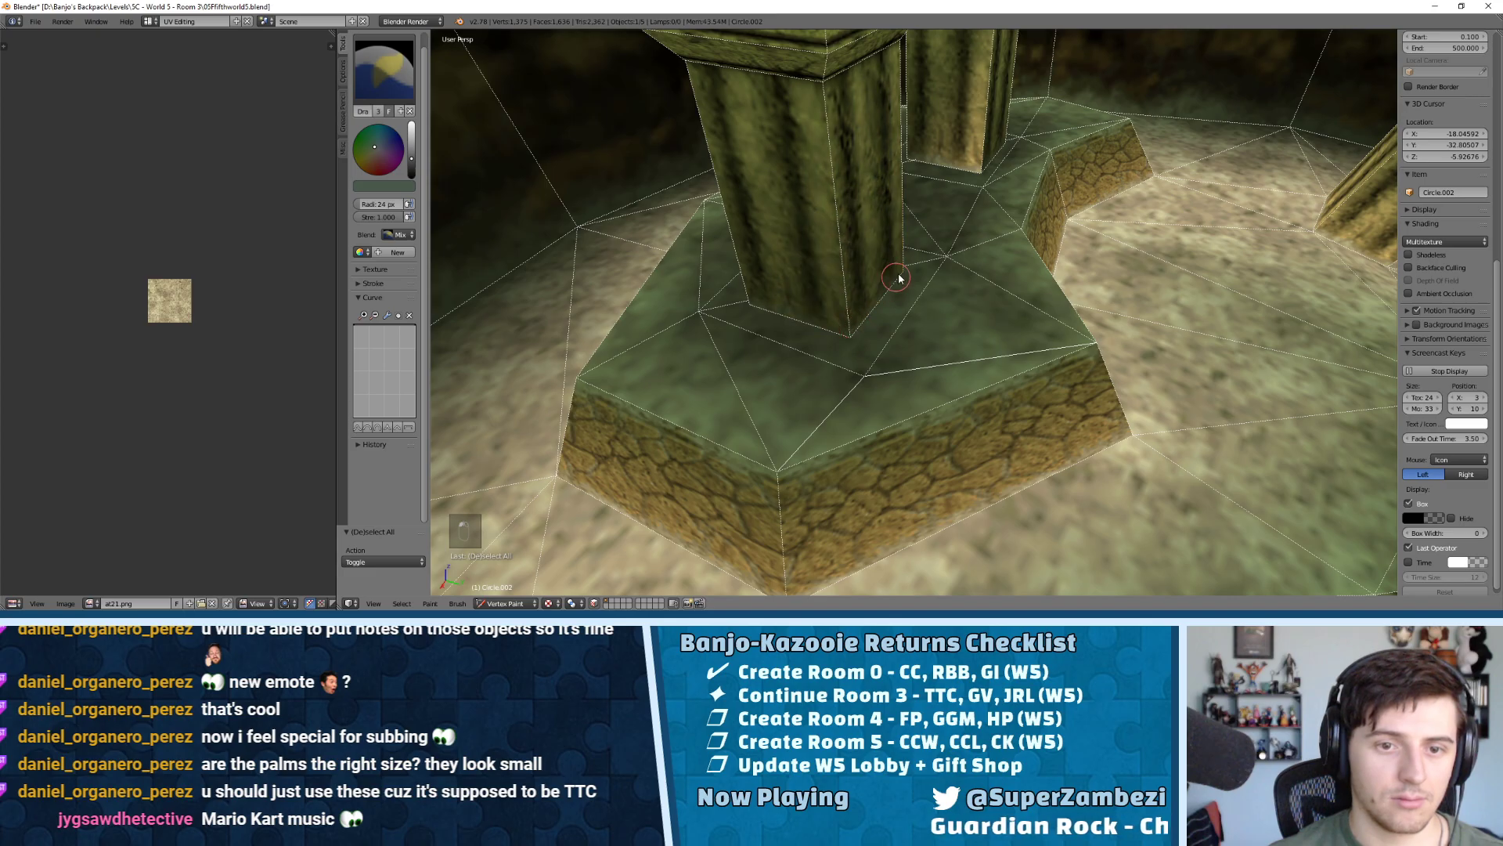
click(973, 171)
mouse_move(976, 174)
middle_down()
mouse_move(771, 168)
mouse_move(923, 169)
middle_up()
scroll(923, 169, down, 5)
mouse_move(936, 242)
middle_down()
mouse_move(958, 209)
mouse_move(938, 191)
mouse_move(940, 154)
middle_up()
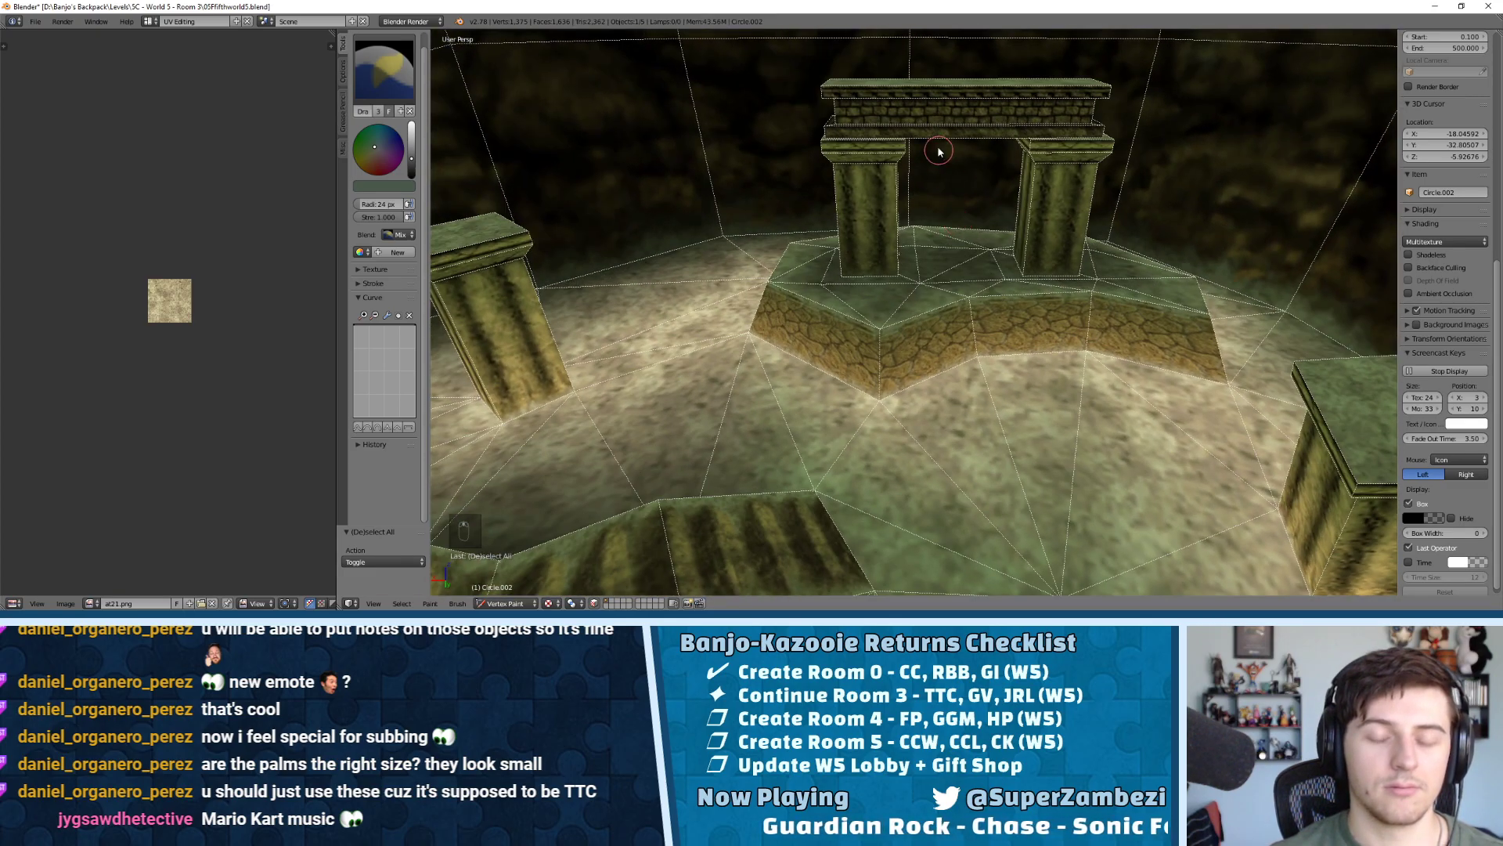
Undo the latest dark strokes on the cave floor around the standalone column
mouse_move(960, 294)
middle_down()
mouse_move(1030, 251)
mouse_move(926, 427)
mouse_move(951, 386)
mouse_move(988, 416)
mouse_move(963, 444)
mouse_move(666, 287)
middle_up()
key(ctrl+z)
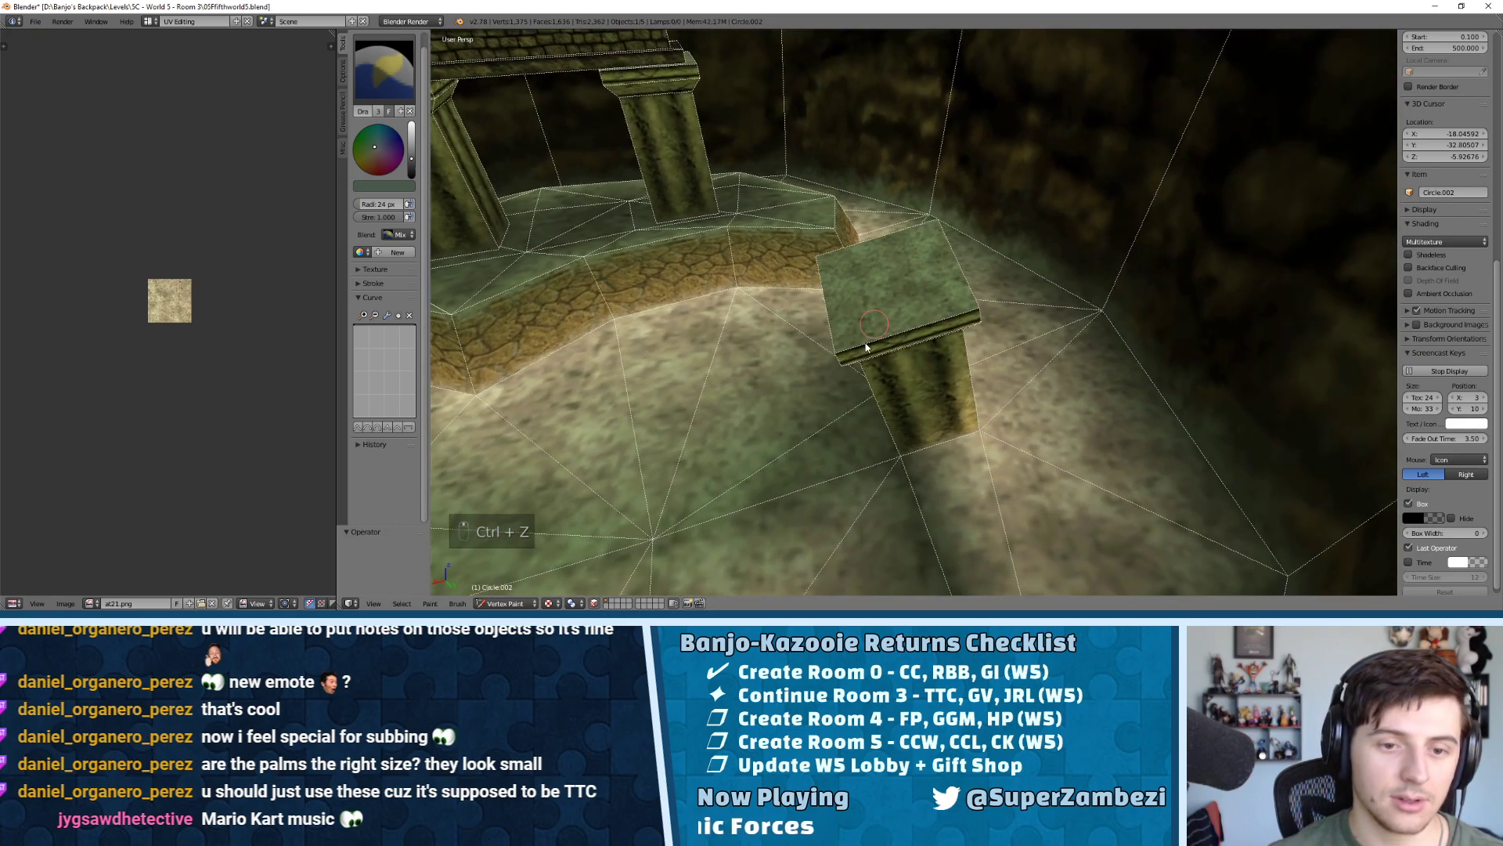
key(ctrl+z)
middle_drag(584, 262, 634, 337)
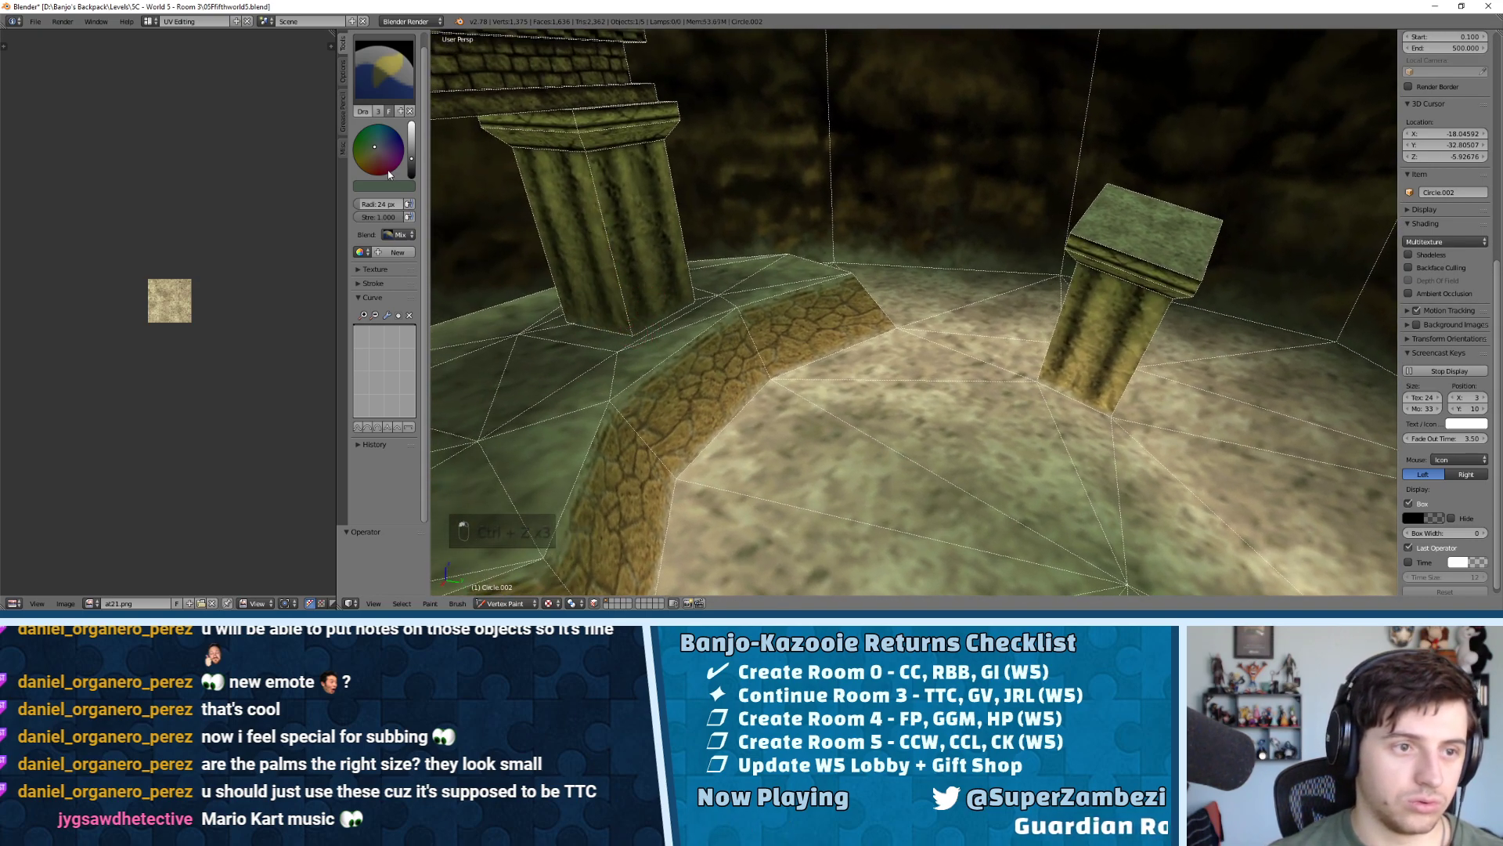
Lighten the brush's muted green and paint it over the unshaded cave floor around the standalone columns
drag(410, 158, 410, 151)
middle_drag(1034, 387, 735, 492)
middle_drag(729, 421, 986, 338)
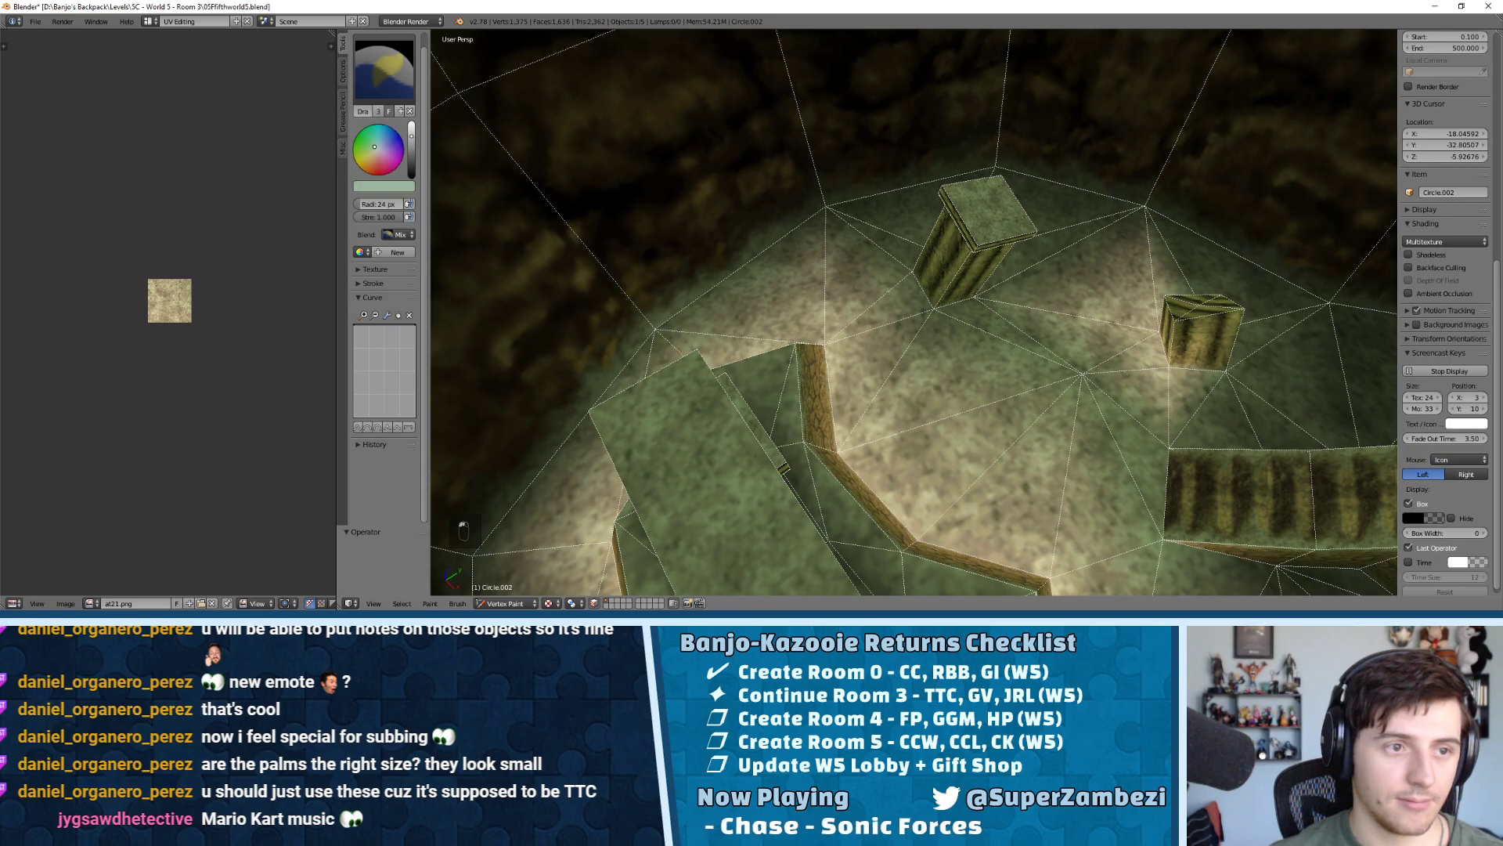
middle_drag(971, 392, 1030, 311)
scroll(1033, 313, up, 5)
shift+middle_drag(1159, 454, 943, 380)
click(947, 390)
click(1102, 410)
Darken the green slightly and shade the floor around the base of the standalone column near the ledge
middle_drag(1104, 411, 457, 139)
scroll(1063, 255, down, 5)
click(412, 149)
scroll(1141, 276, up, 6)
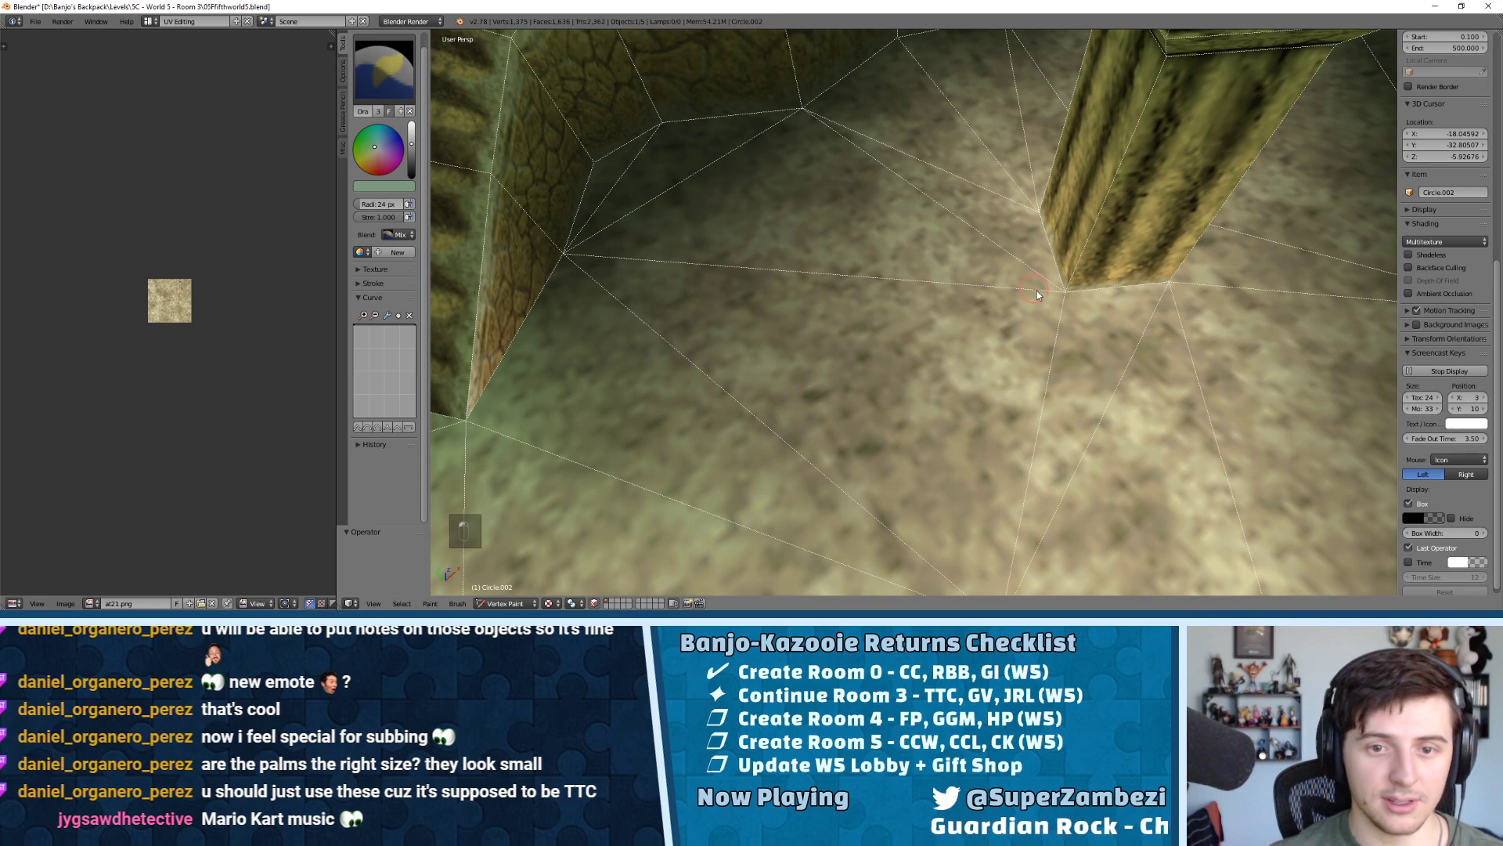
middle_drag(1142, 276, 978, 349)
middle_drag(874, 336, 744, 306)
scroll(806, 322, down, 8)
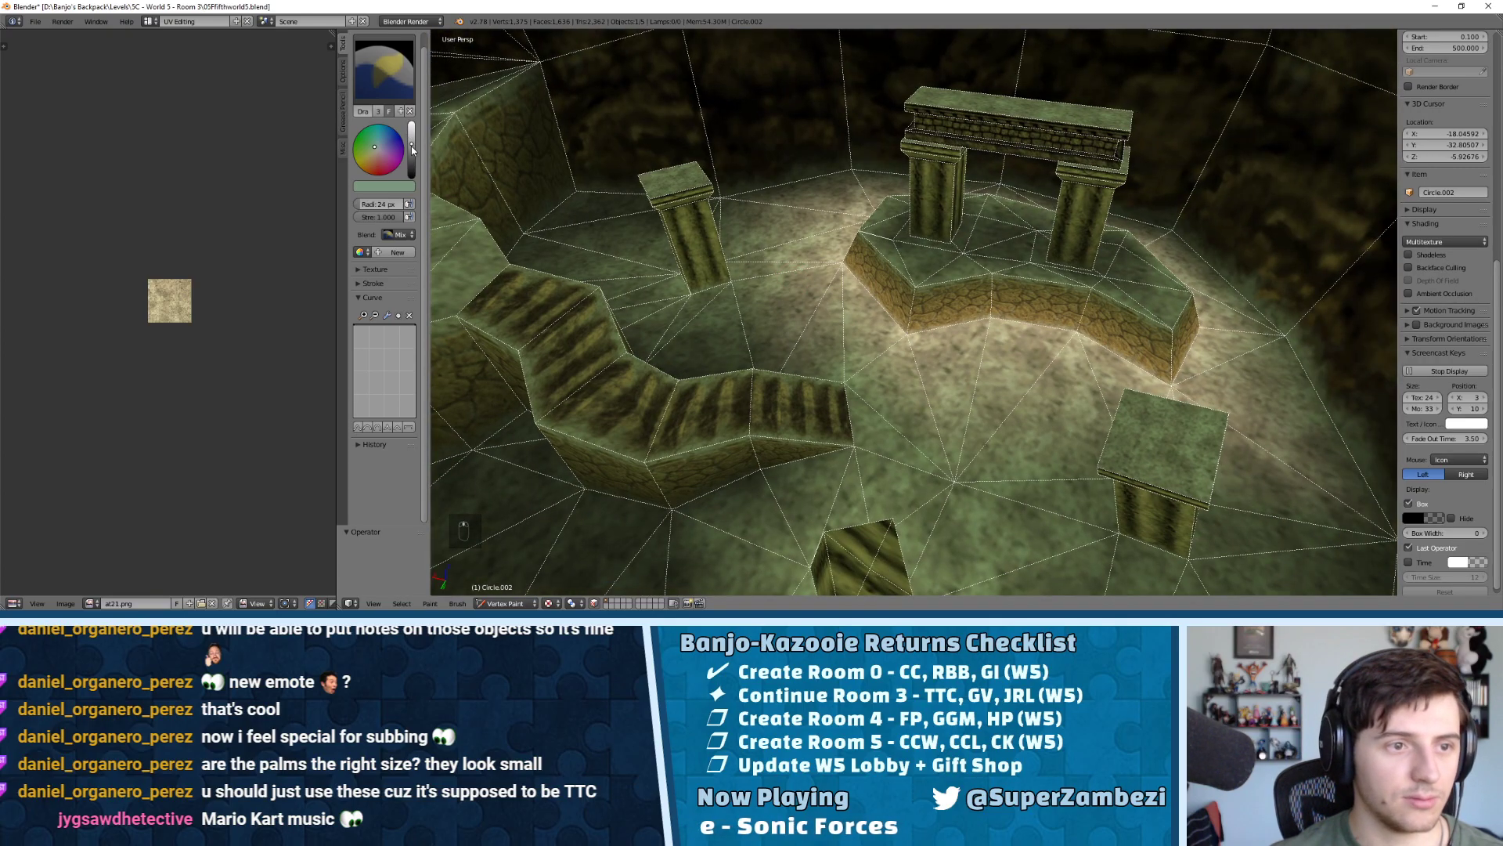
Paint the remaining bright floor and the wall base around the archway platform with a darker muted green
scroll(1044, 335, up, 4)
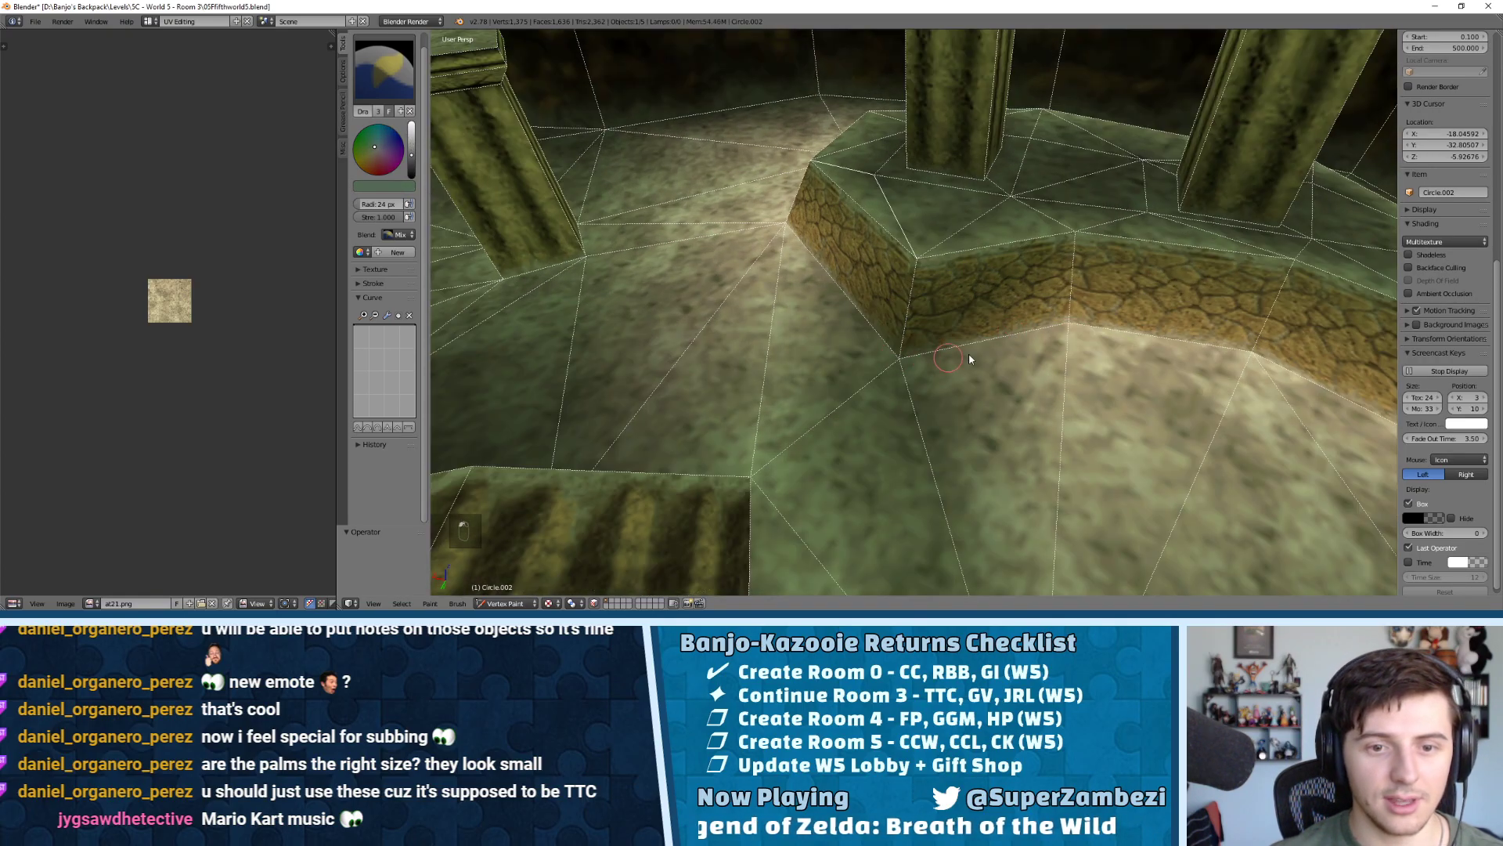
middle_drag(1026, 326, 952, 458)
middle_drag(832, 321, 628, 237)
middle_drag(890, 496, 1050, 332)
scroll(1050, 332, down, 4)
middle_drag(916, 428, 986, 360)
scroll(989, 349, up, 5)
scroll(1003, 337, down, 3)
scroll(1030, 312, down, 5)
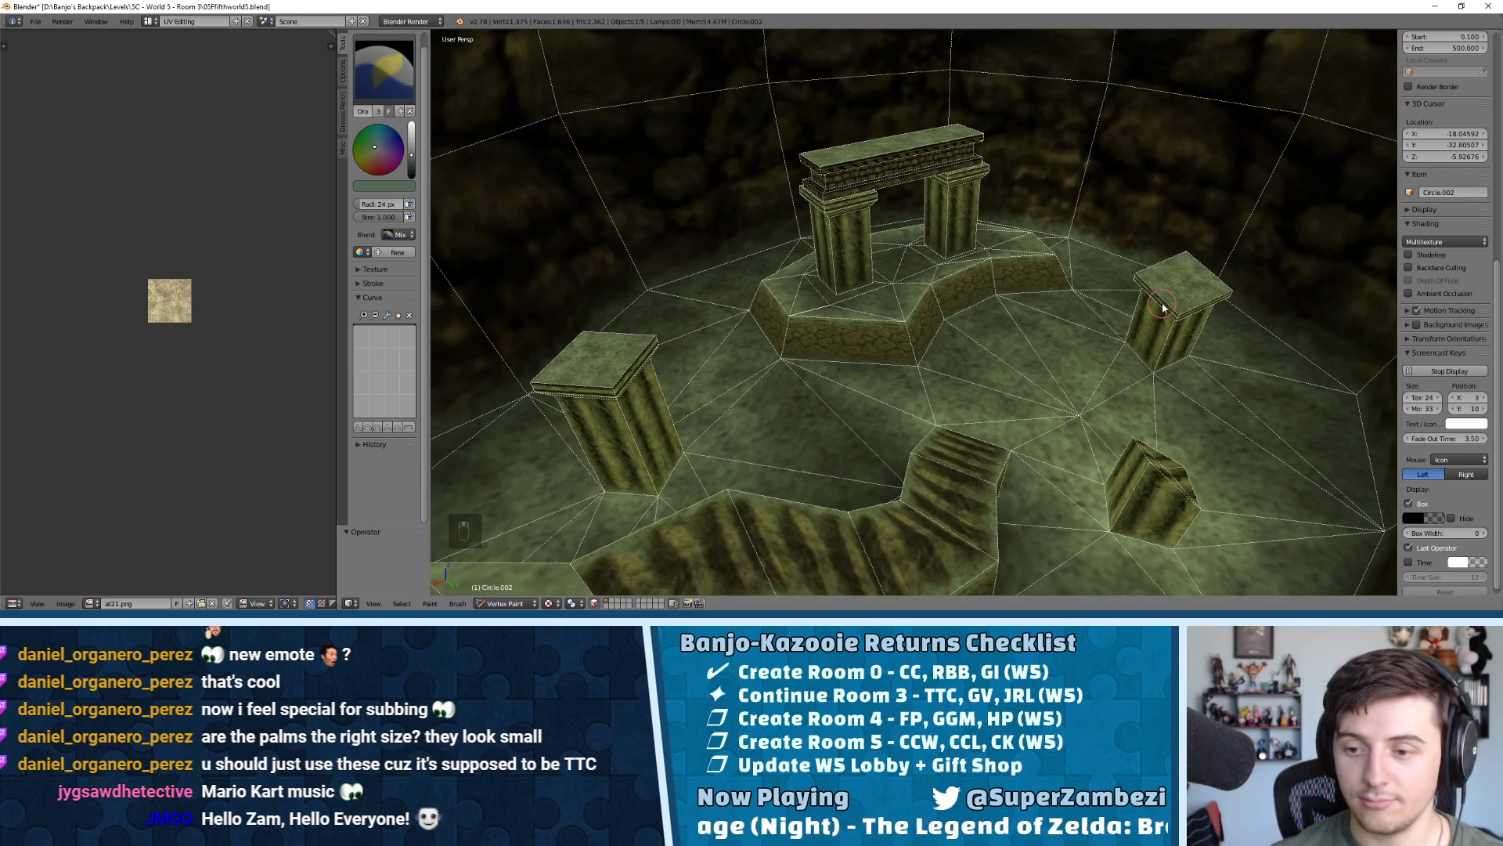
Examine the shading of the cave floor, stairs and upper ledge from several angles
middle_drag(900, 276, 1074, 280)
scroll(936, 273, down, 4)
middle_drag(893, 284, 1002, 298)
scroll(1004, 298, down, 5)
mouse_move(895, 307)
middle_down()
mouse_move(1074, 303)
mouse_move(711, 262)
mouse_move(957, 337)
mouse_move(896, 333)
middle_up()
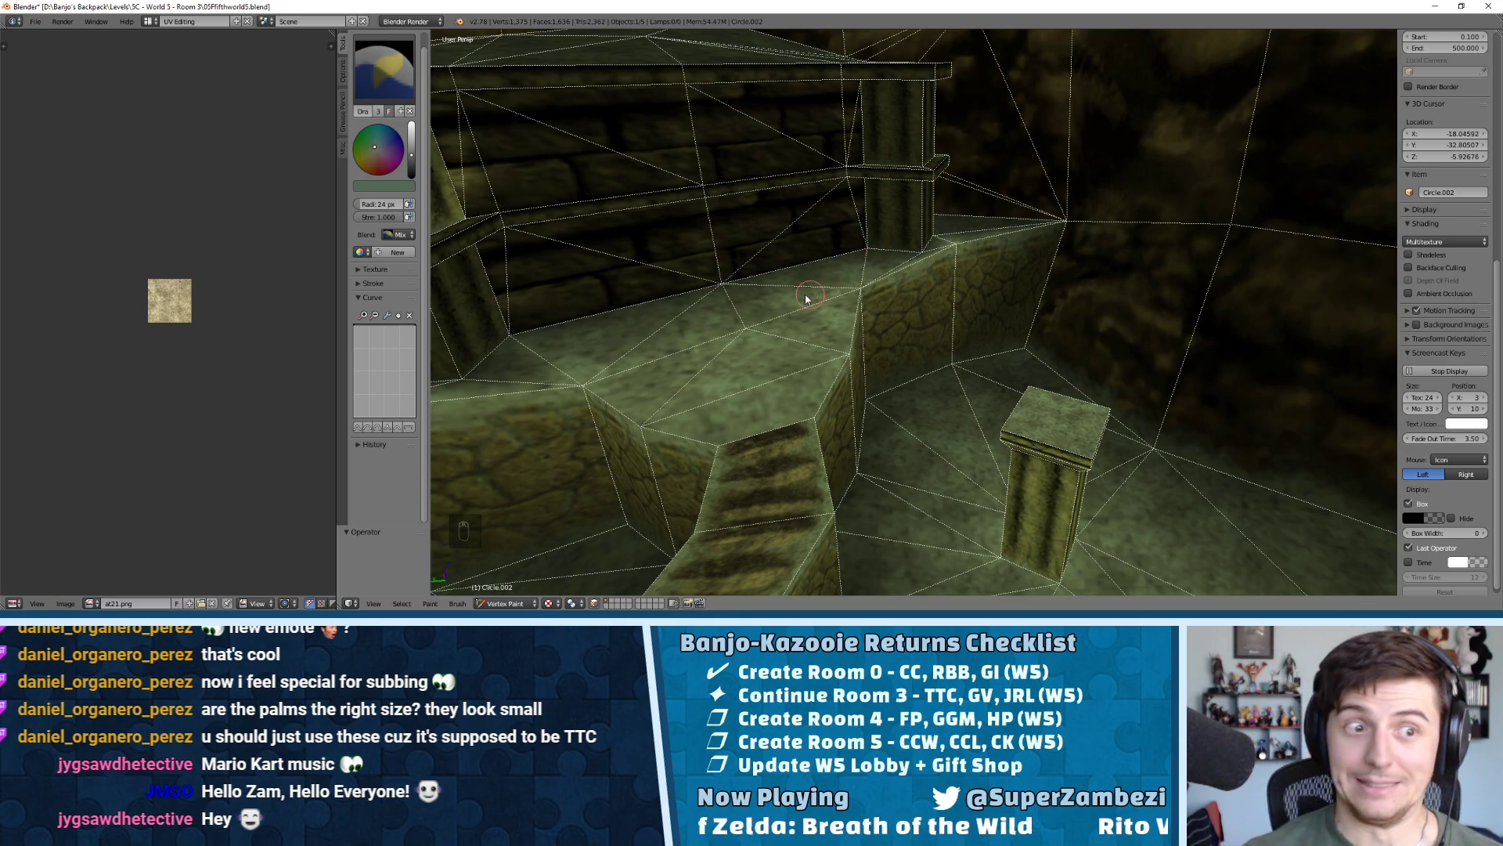
middle_drag(715, 282, 767, 242)
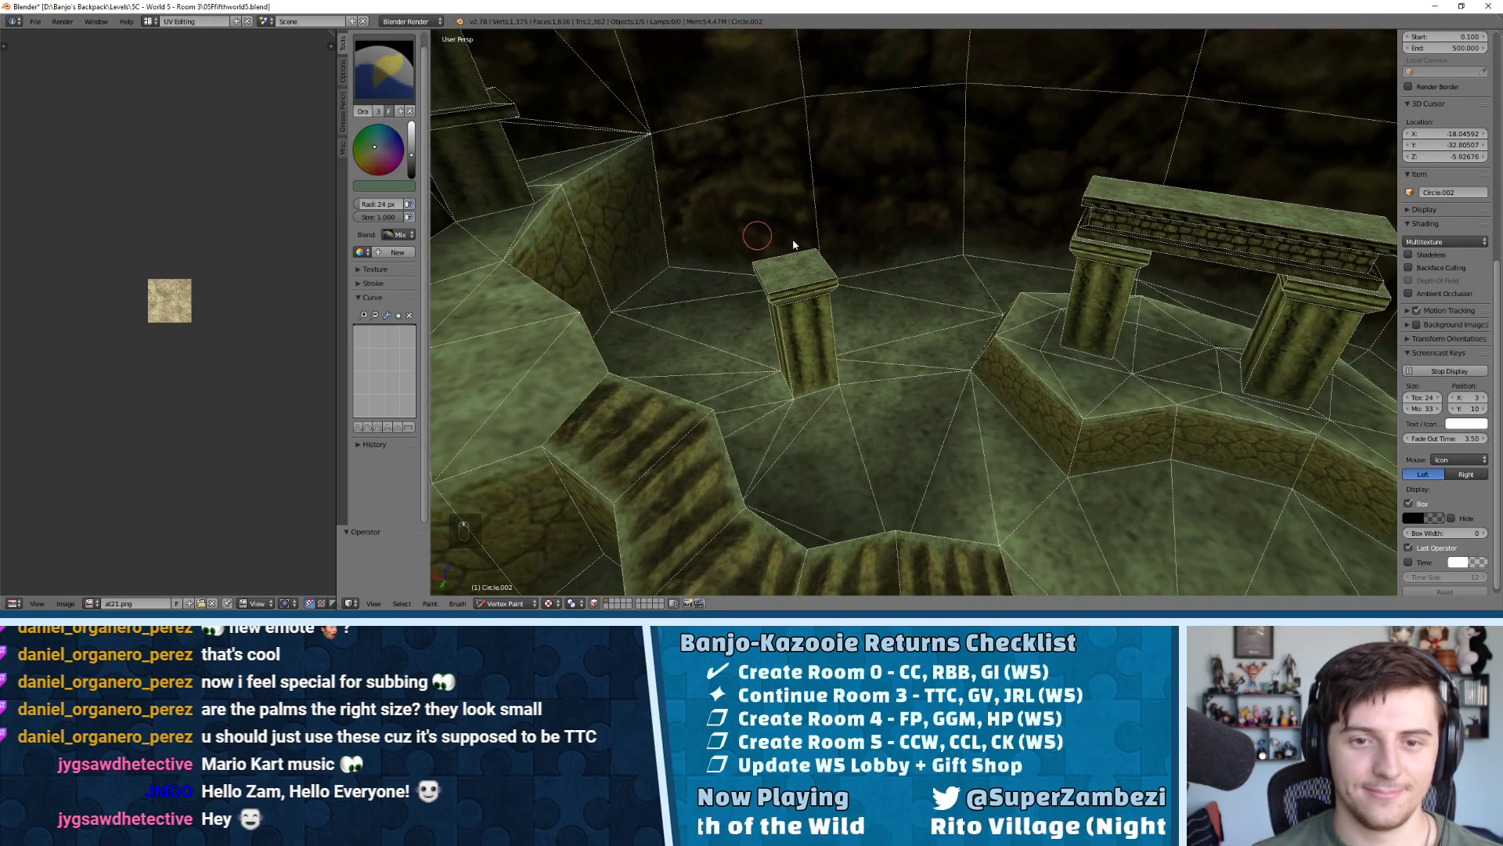
middle_drag(926, 270, 756, 343)
Leave vertex paint mode to check the mesh and switch back to vertex paint
click(505, 603)
click(505, 523)
mouse_move(689, 462)
middle_down()
mouse_move(963, 325)
mouse_move(954, 355)
mouse_move(986, 349)
mouse_move(1000, 326)
mouse_move(1162, 401)
mouse_move(942, 322)
mouse_move(1003, 385)
mouse_move(1132, 282)
mouse_move(921, 339)
mouse_move(1026, 339)
mouse_move(889, 339)
mouse_move(977, 352)
mouse_move(928, 186)
mouse_move(772, 362)
middle_up()
key(Tab)
click(504, 603)
click(501, 552)
Darken the brush's green and paint the corners of the unshaded underside between the archway's two columns
mouse_move(1006, 331)
middle_down()
mouse_move(1060, 265)
mouse_move(975, 292)
mouse_move(893, 252)
mouse_move(861, 341)
middle_up()
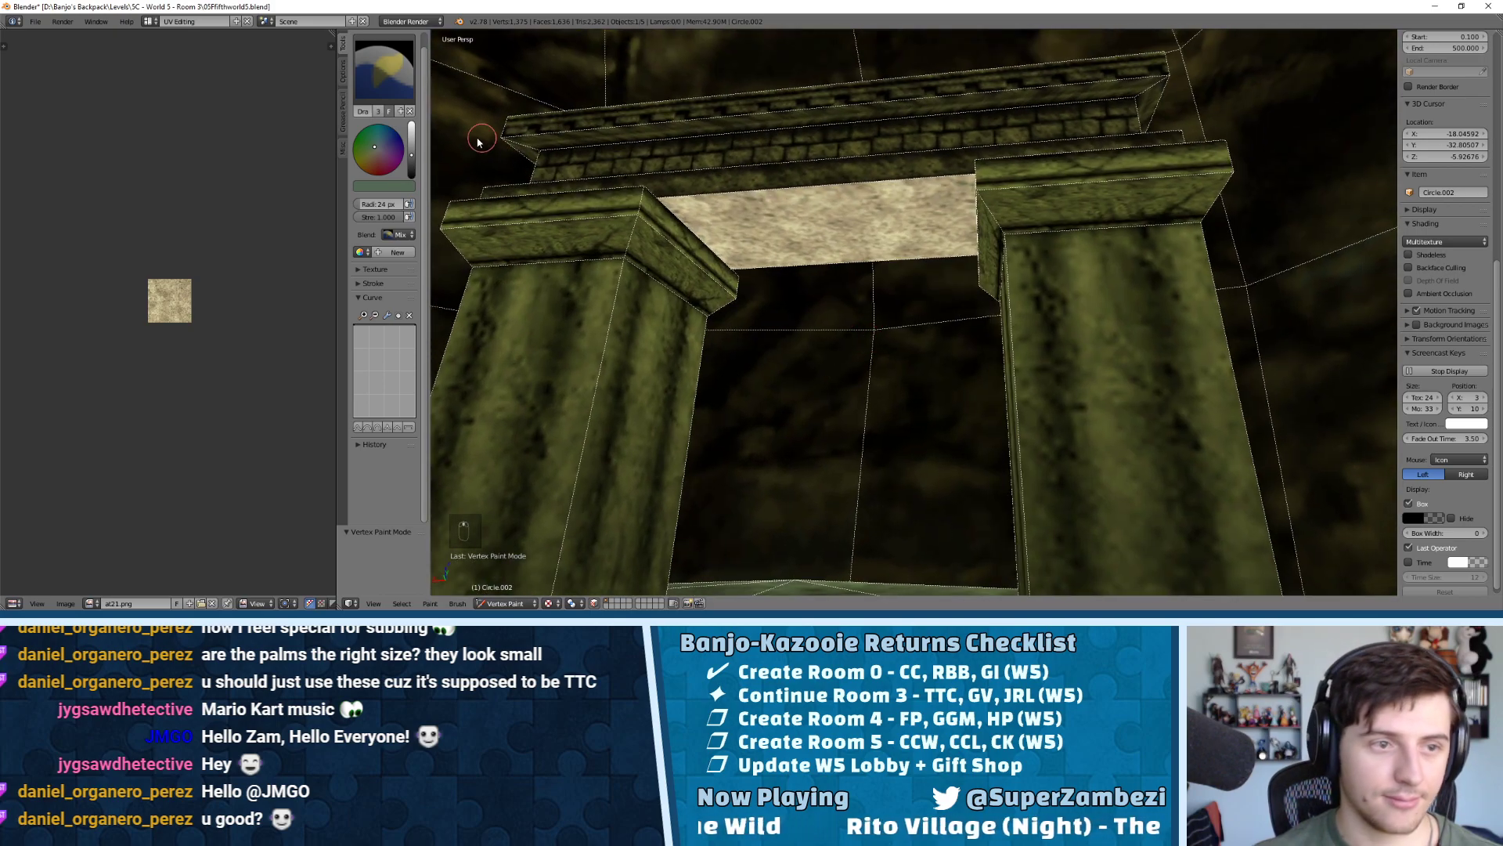
click(412, 163)
scroll(509, 157, up, 4)
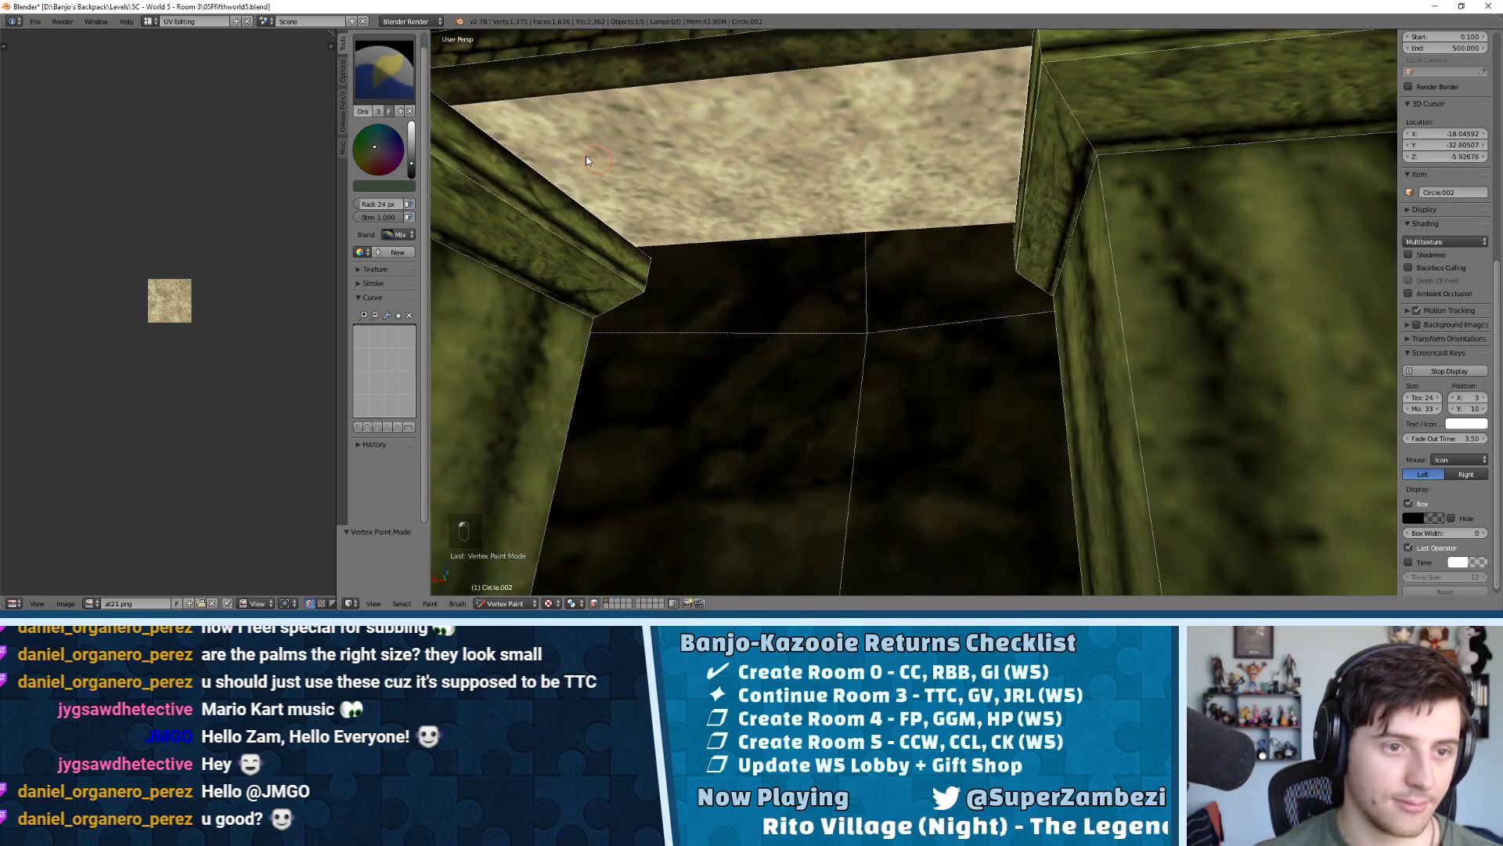
click(710, 251)
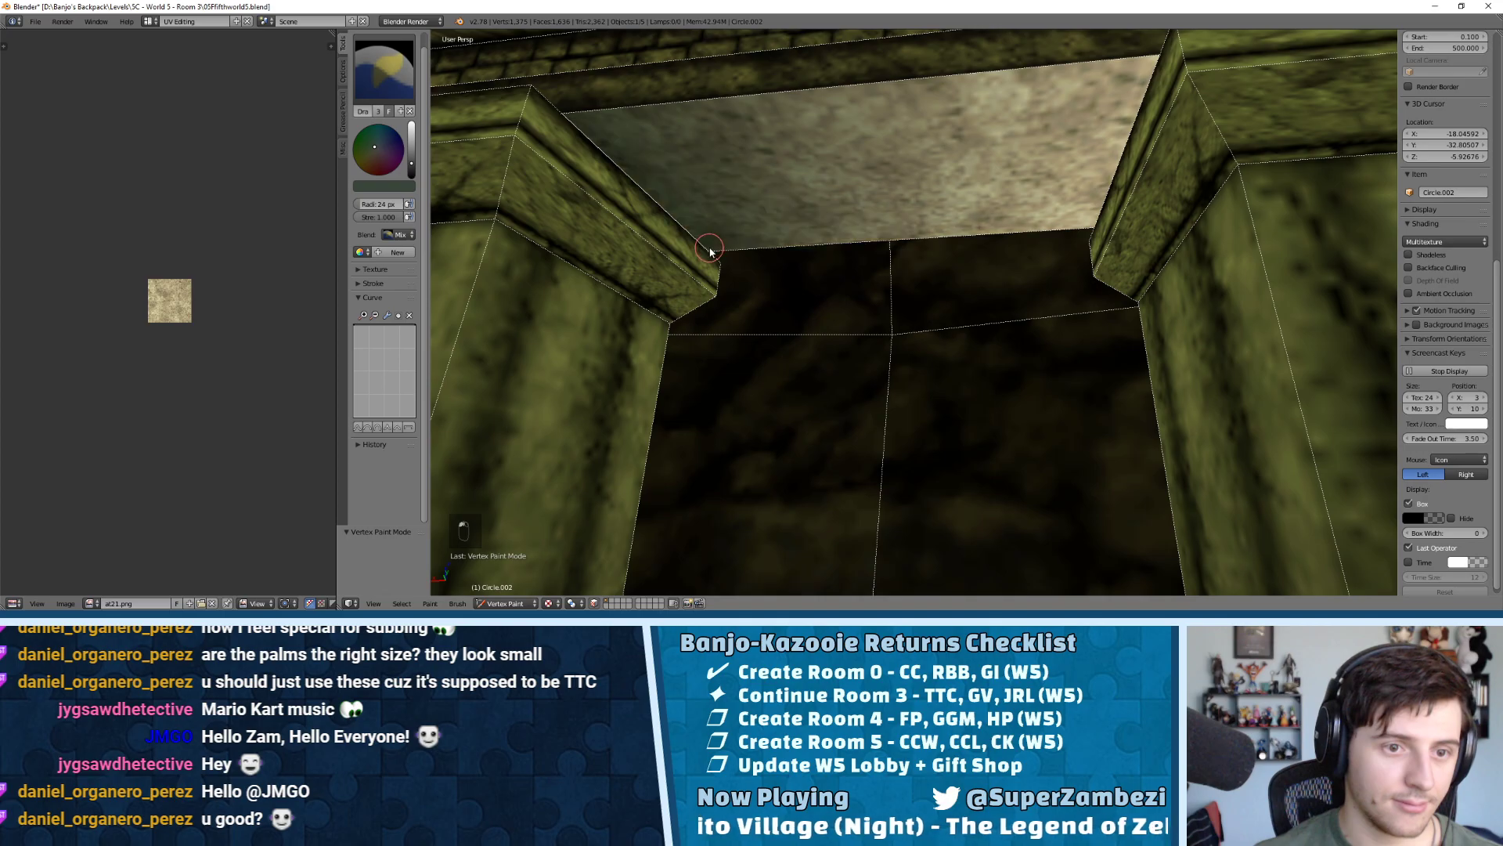
middle_drag(829, 227, 1059, 244)
click(1124, 271)
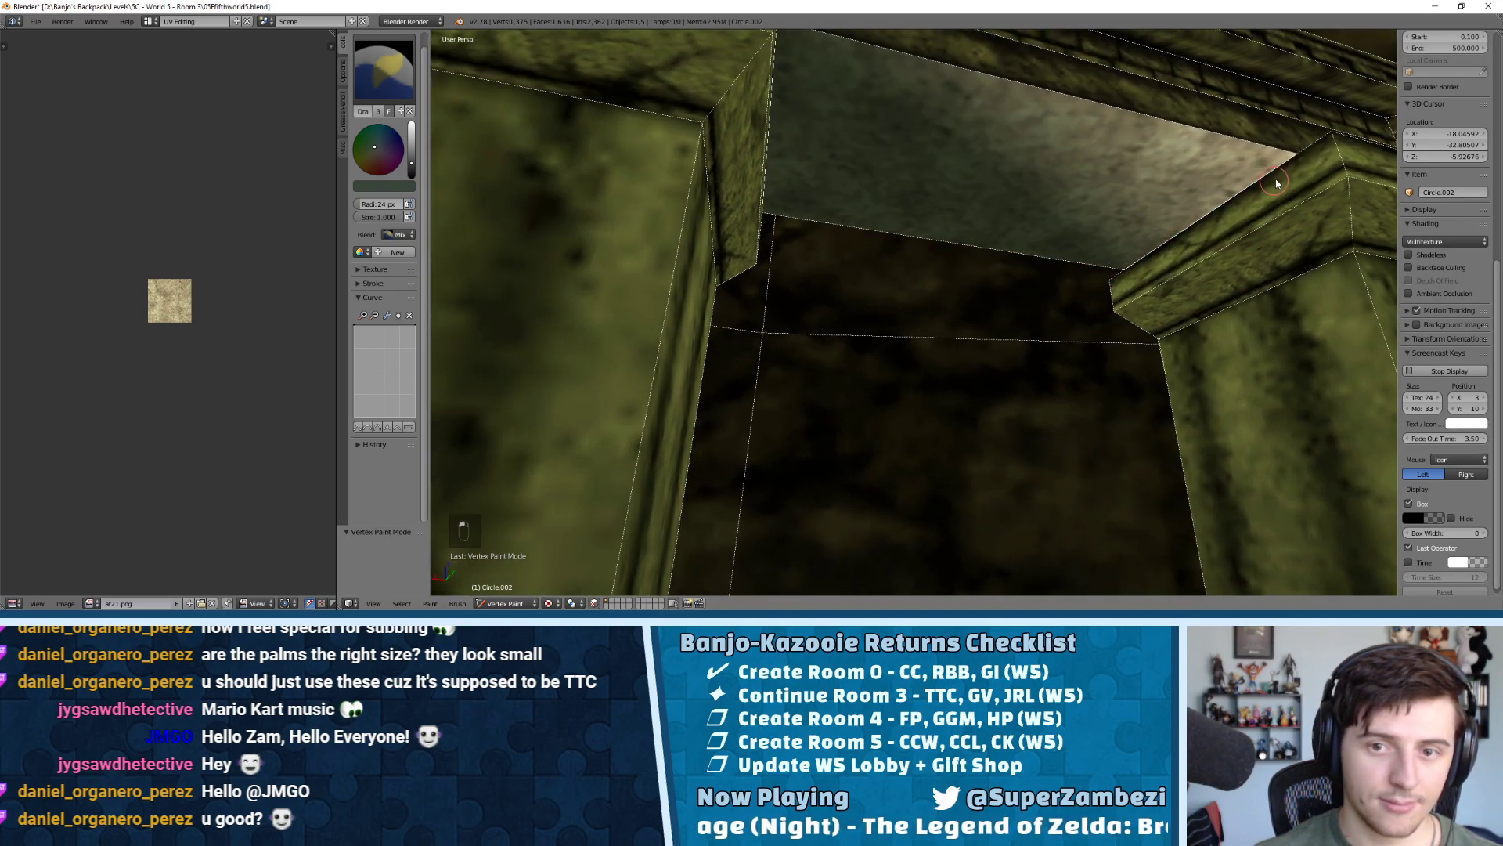
click(1295, 154)
middle_drag(1161, 190, 1146, 189)
Change the brush colour to a brighter, more saturated green
middle_drag(1092, 221, 705, 246)
drag(406, 139, 369, 141)
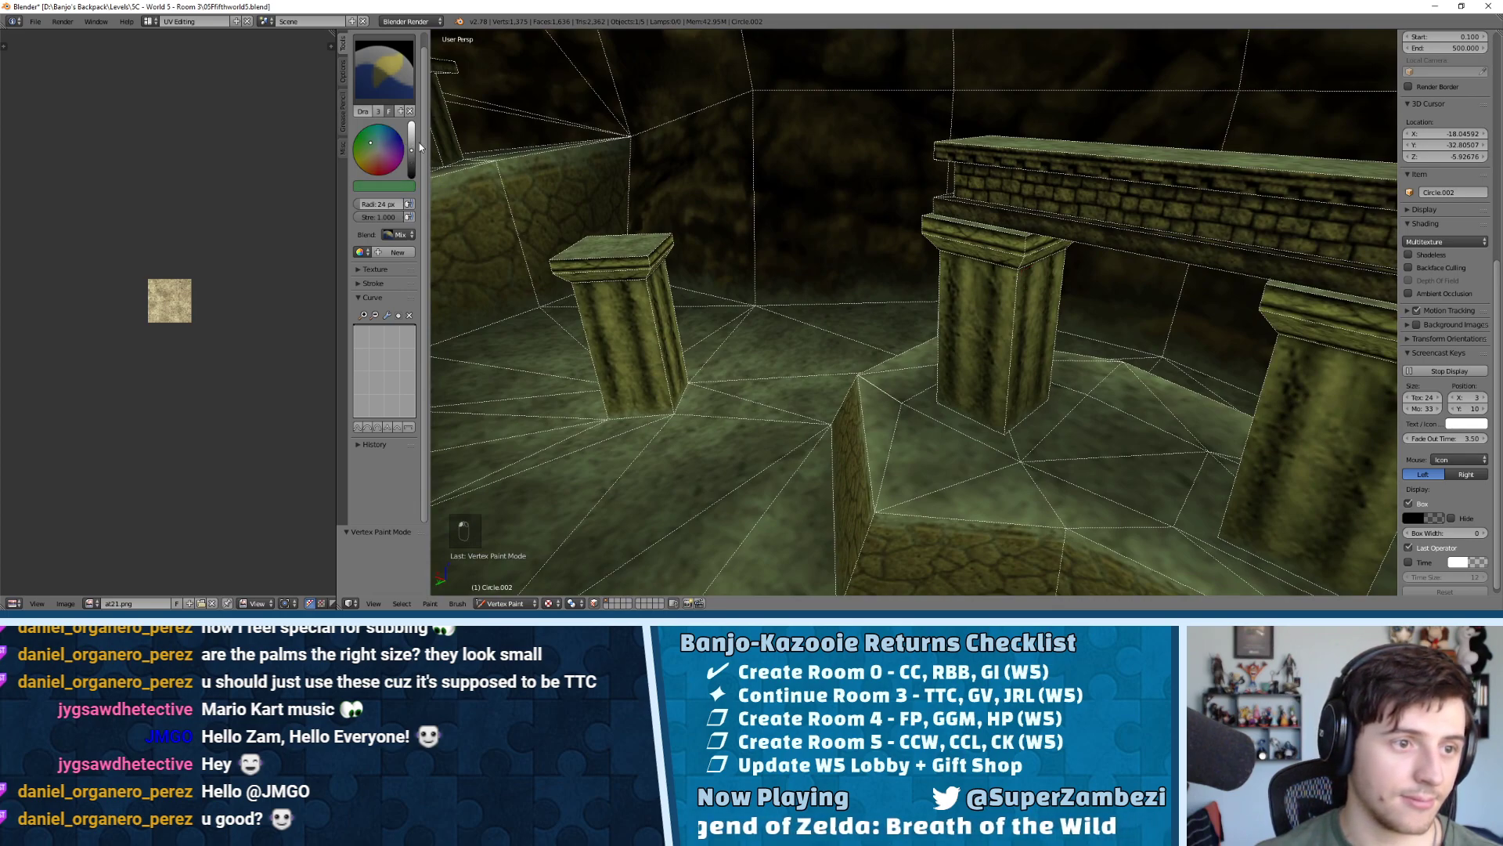
mouse_move(689, 167)
middle_down()
mouse_move(788, 147)
mouse_move(855, 235)
mouse_move(976, 202)
mouse_move(1043, 266)
mouse_move(971, 241)
middle_up()
click(368, 141)
drag(411, 148, 411, 134)
Paint the bright green onto the cave wall behind the archway, undoing the stray strokes
middle_drag(726, 220, 762, 218)
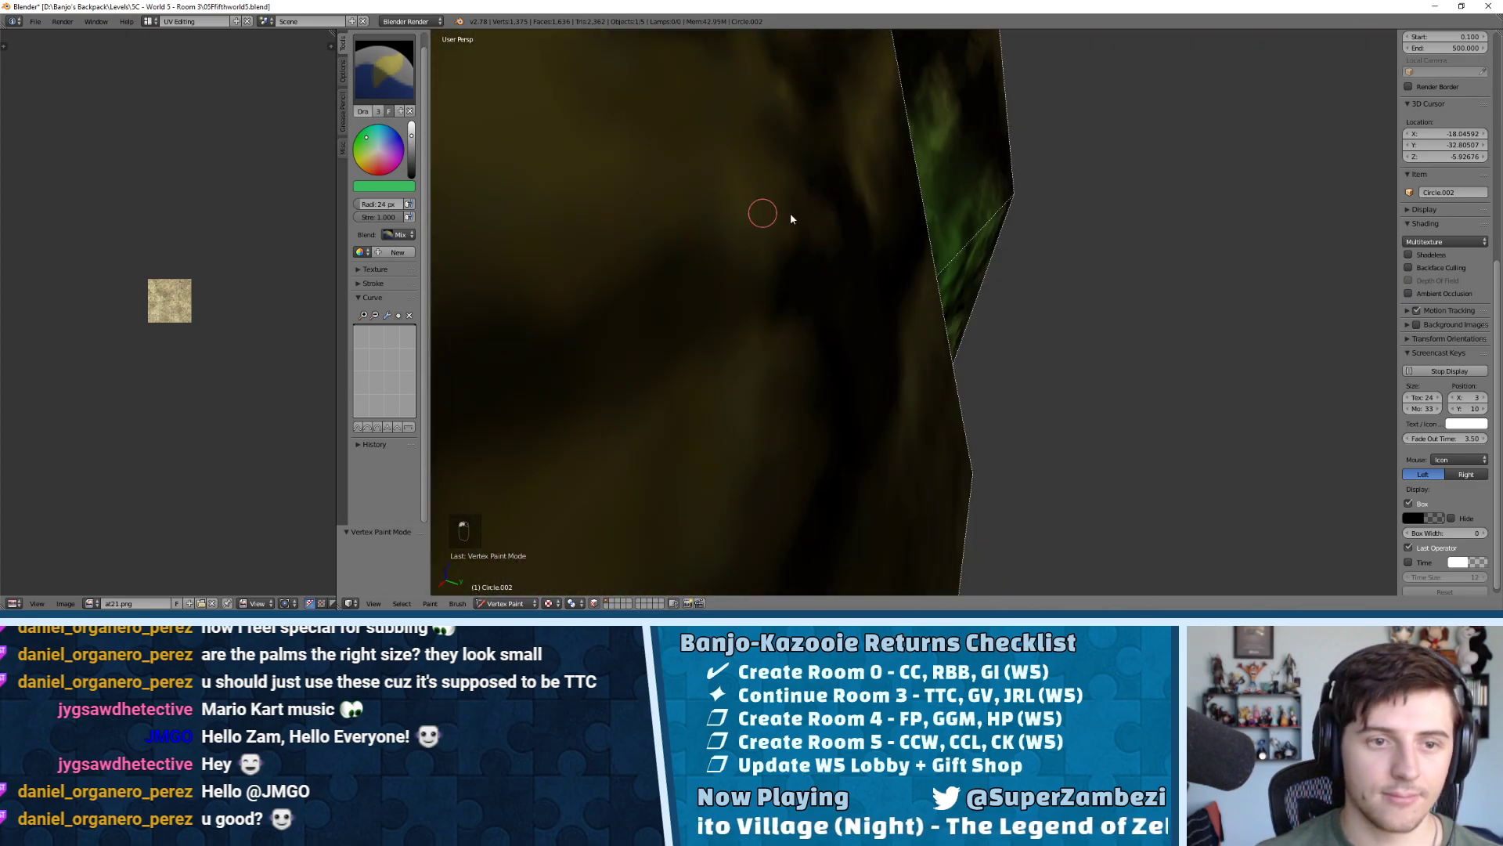
key(ctrl+z)
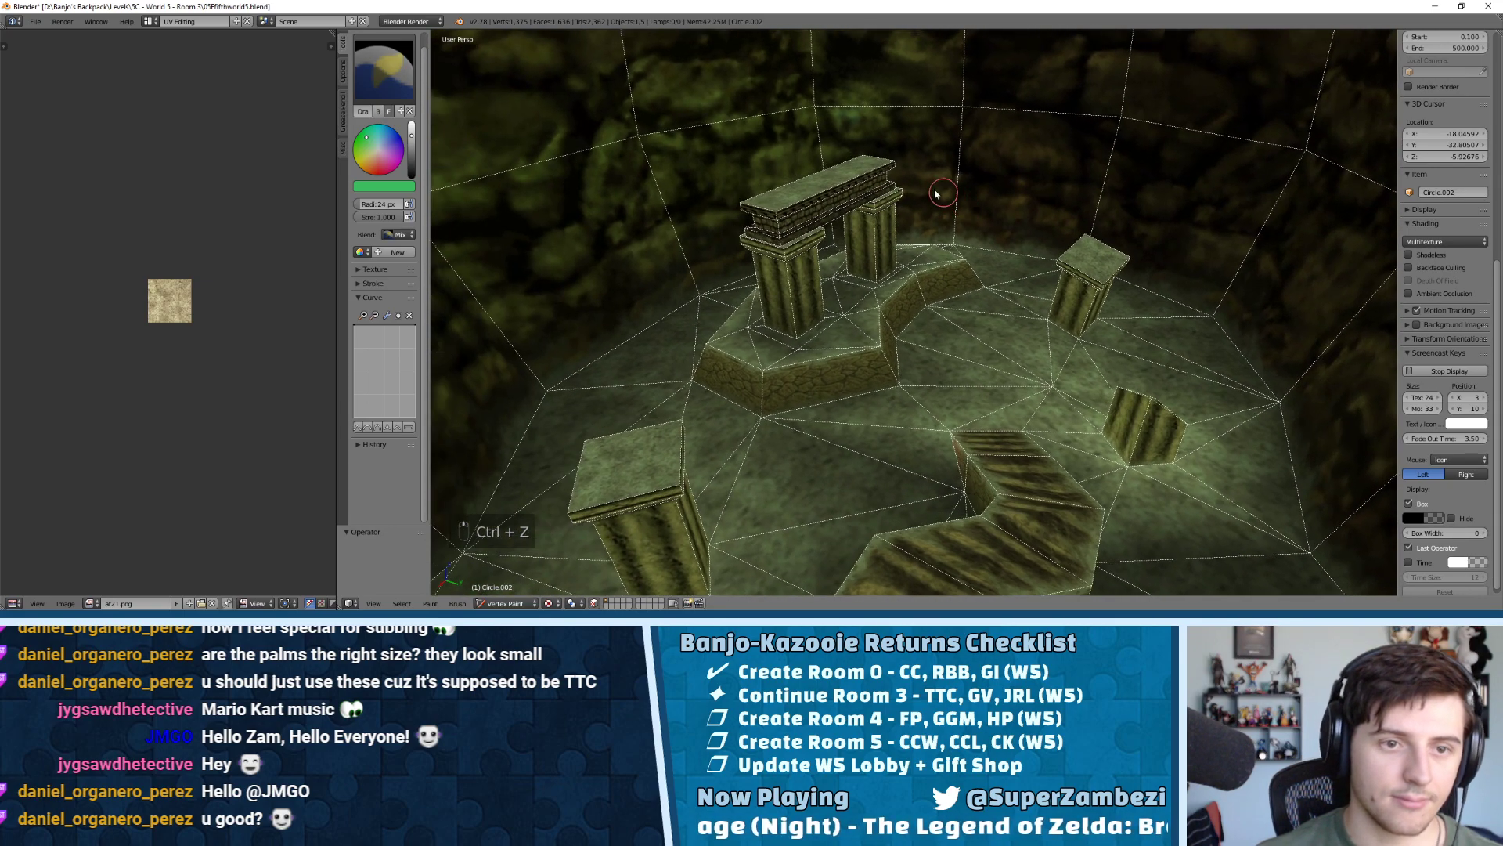
middle_drag(936, 193, 878, 240)
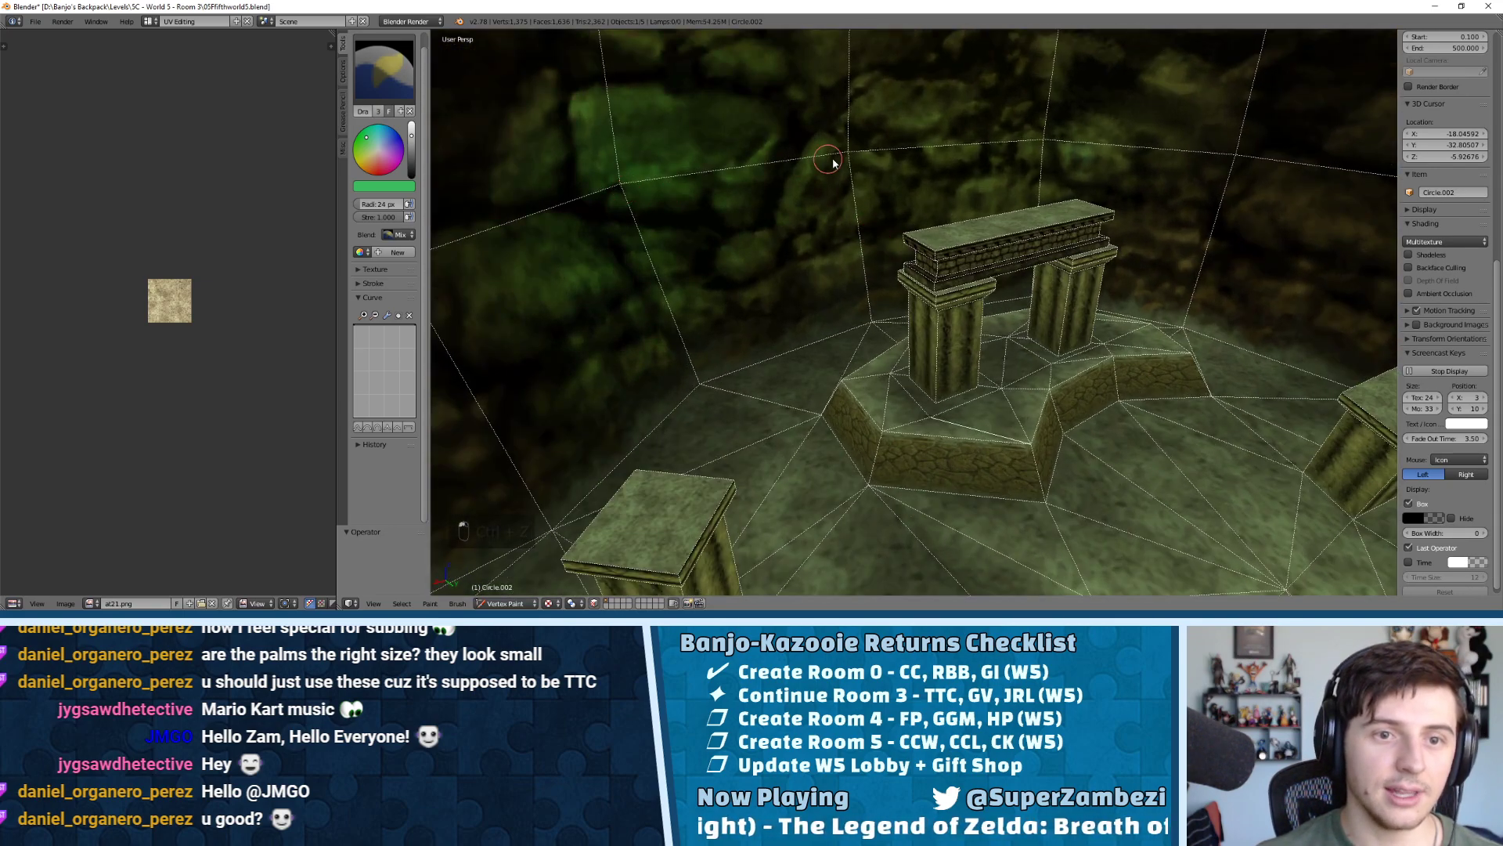
mouse_move(1168, 227)
middle_down()
mouse_move(1134, 191)
mouse_move(1194, 221)
middle_up()
key(ctrl+z)
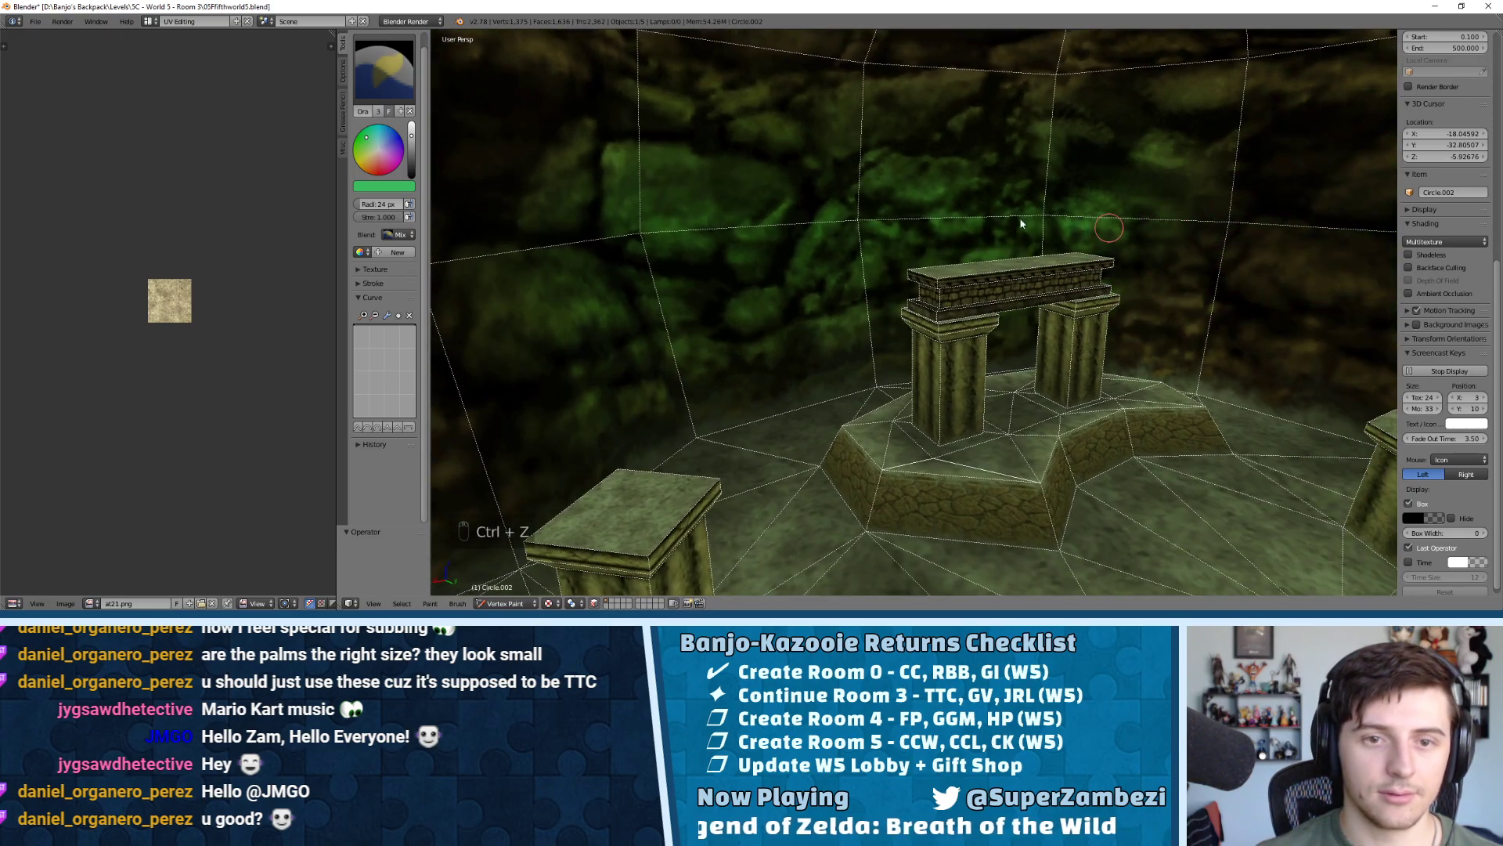
Darken the saturated green and repaint the cave wall beside and behind the archway with it
drag(411, 135, 411, 151)
drag(552, 213, 650, 231)
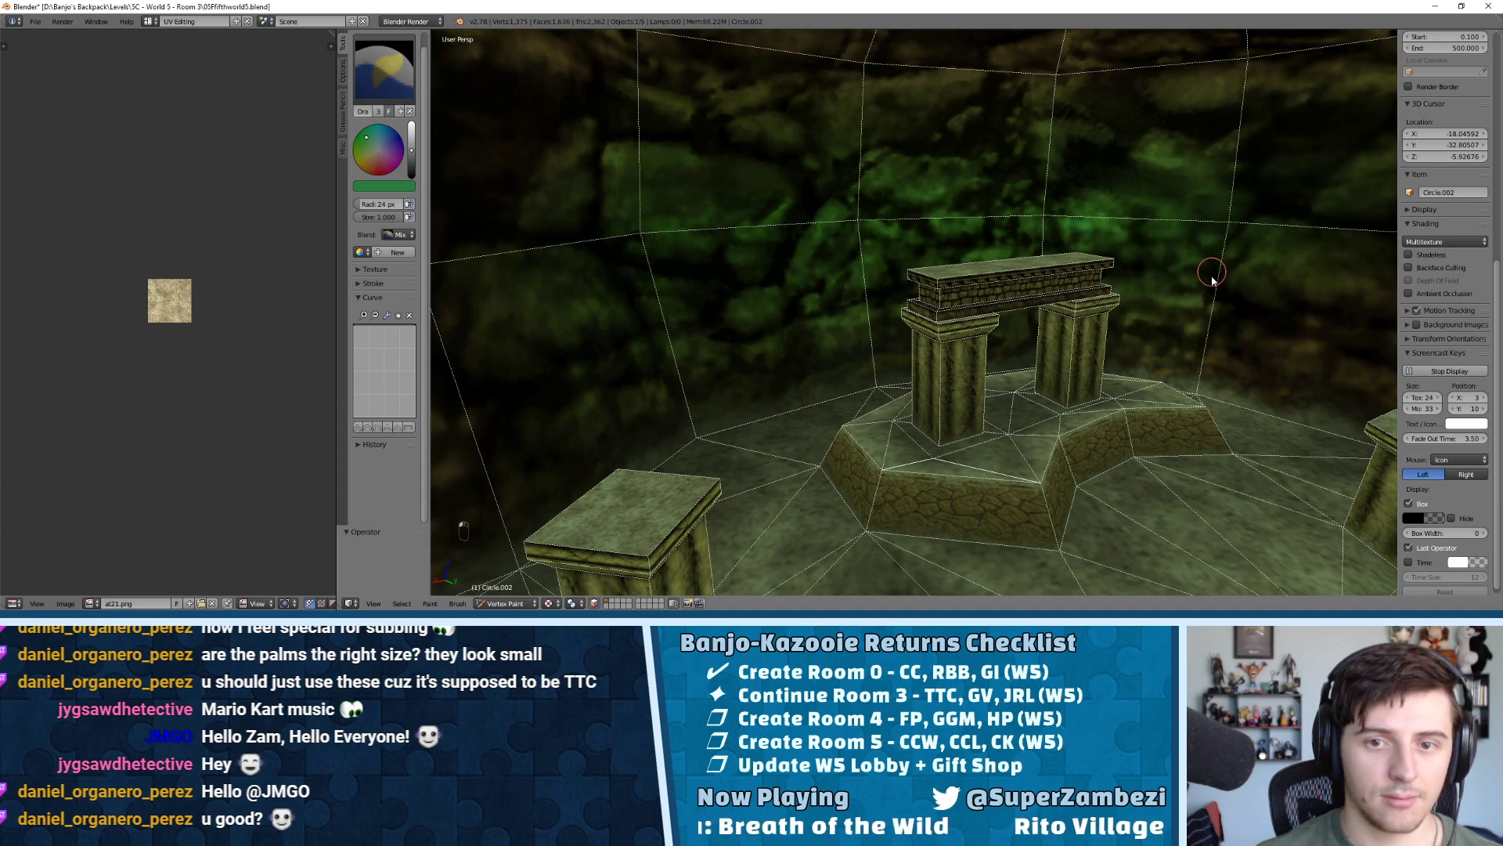
middle_drag(1222, 278, 1089, 309)
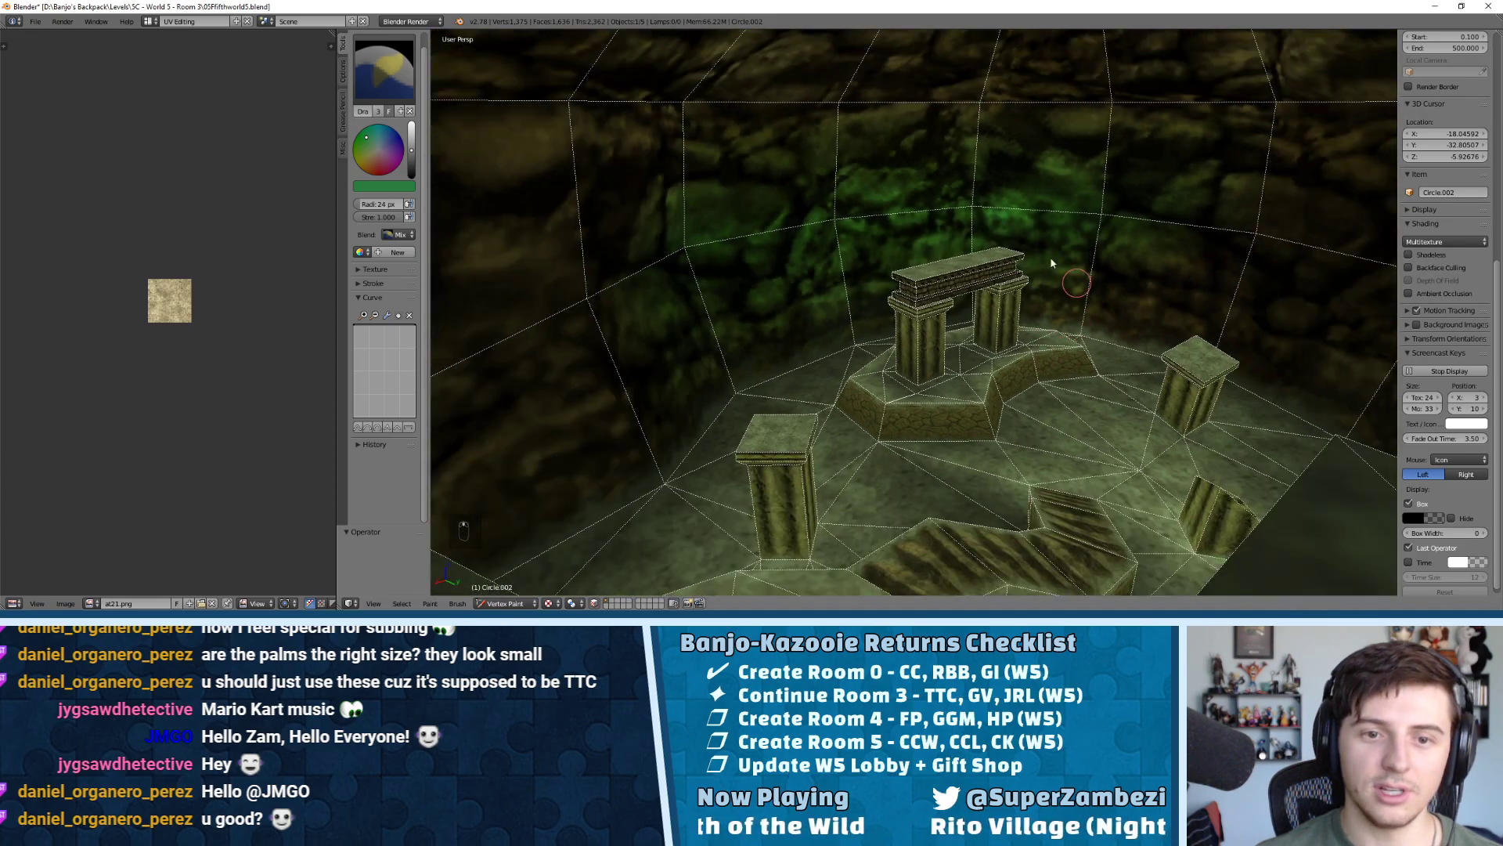
Enable backface culling to hide the back sides of the temple's faces
scroll(1063, 300, up, 5)
scroll(1063, 299, down, 5)
middle_drag(1097, 235, 785, 275)
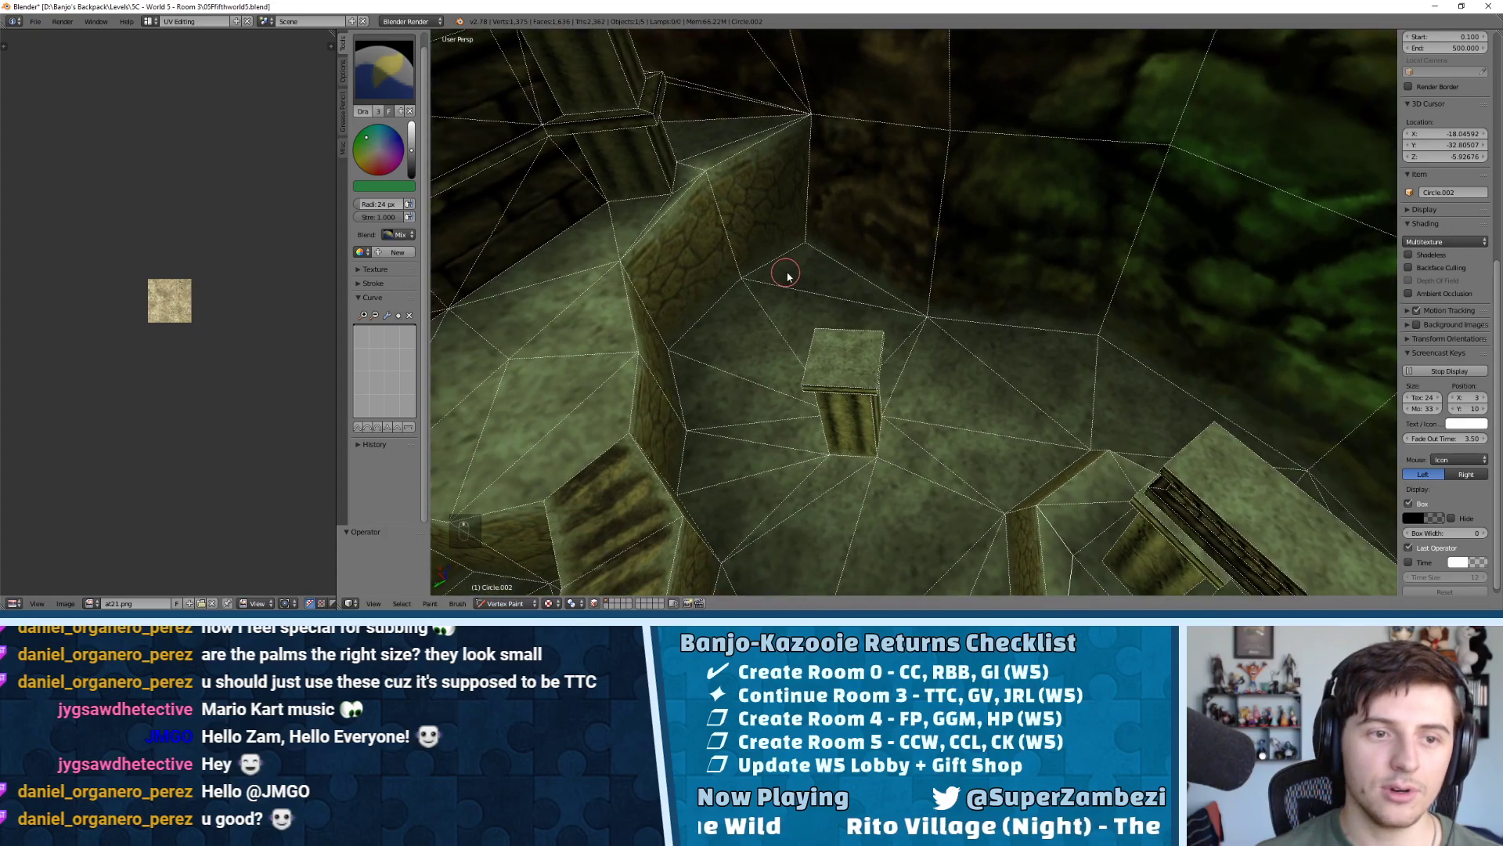
scroll(908, 246, up, 5)
scroll(908, 282, down, 4)
scroll(916, 292, up, 4)
middle_drag(916, 293, 1381, 267)
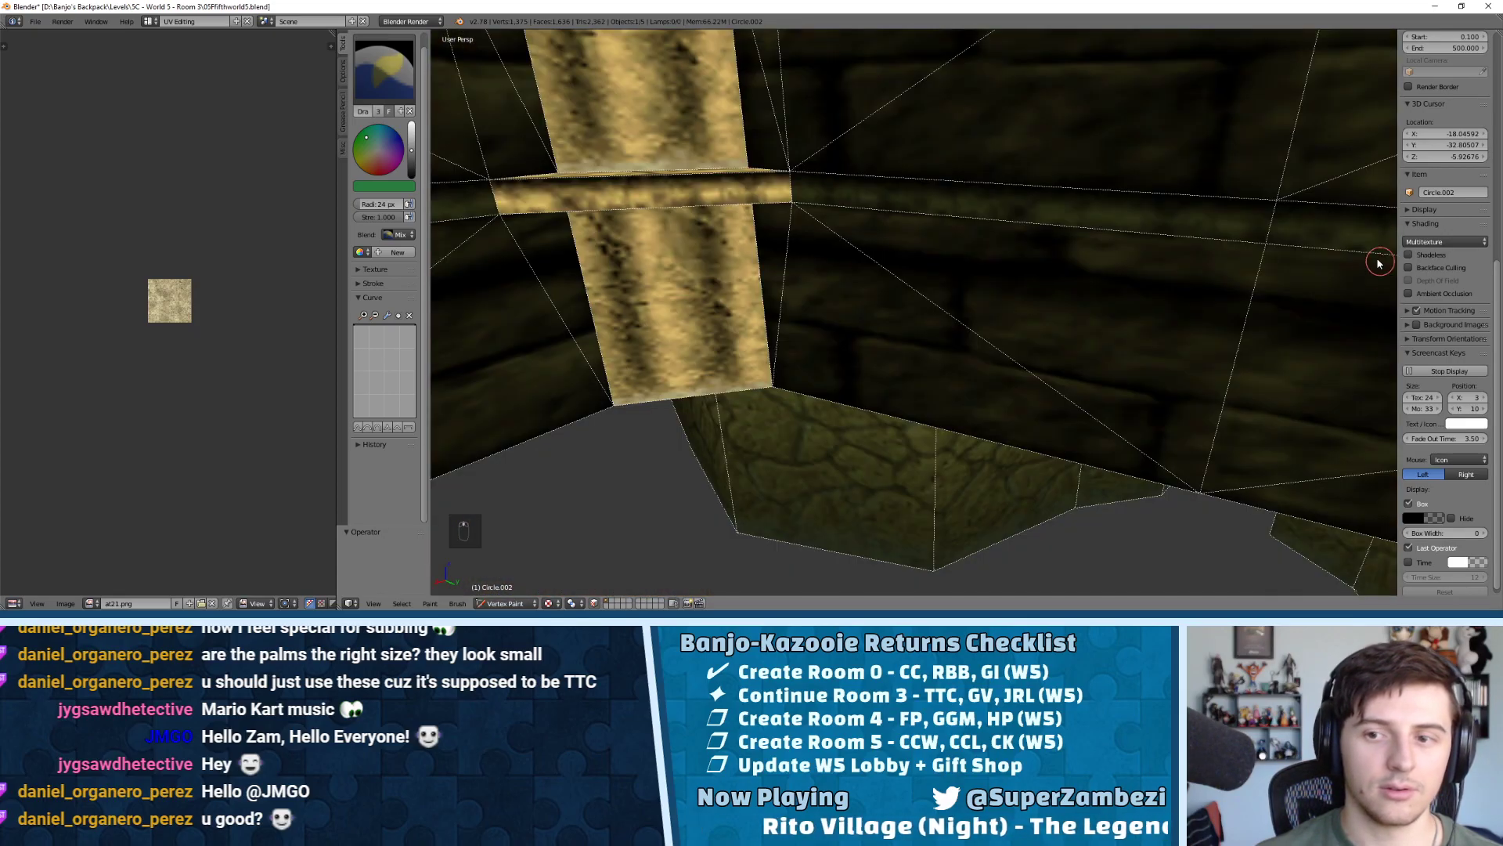
click(1409, 268)
Paint the dark saturated green over the middle of the temple's recessed brick wall and its horizontal trim
middle_drag(942, 292, 855, 279)
middle_drag(782, 317, 850, 333)
scroll(861, 329, up, 5)
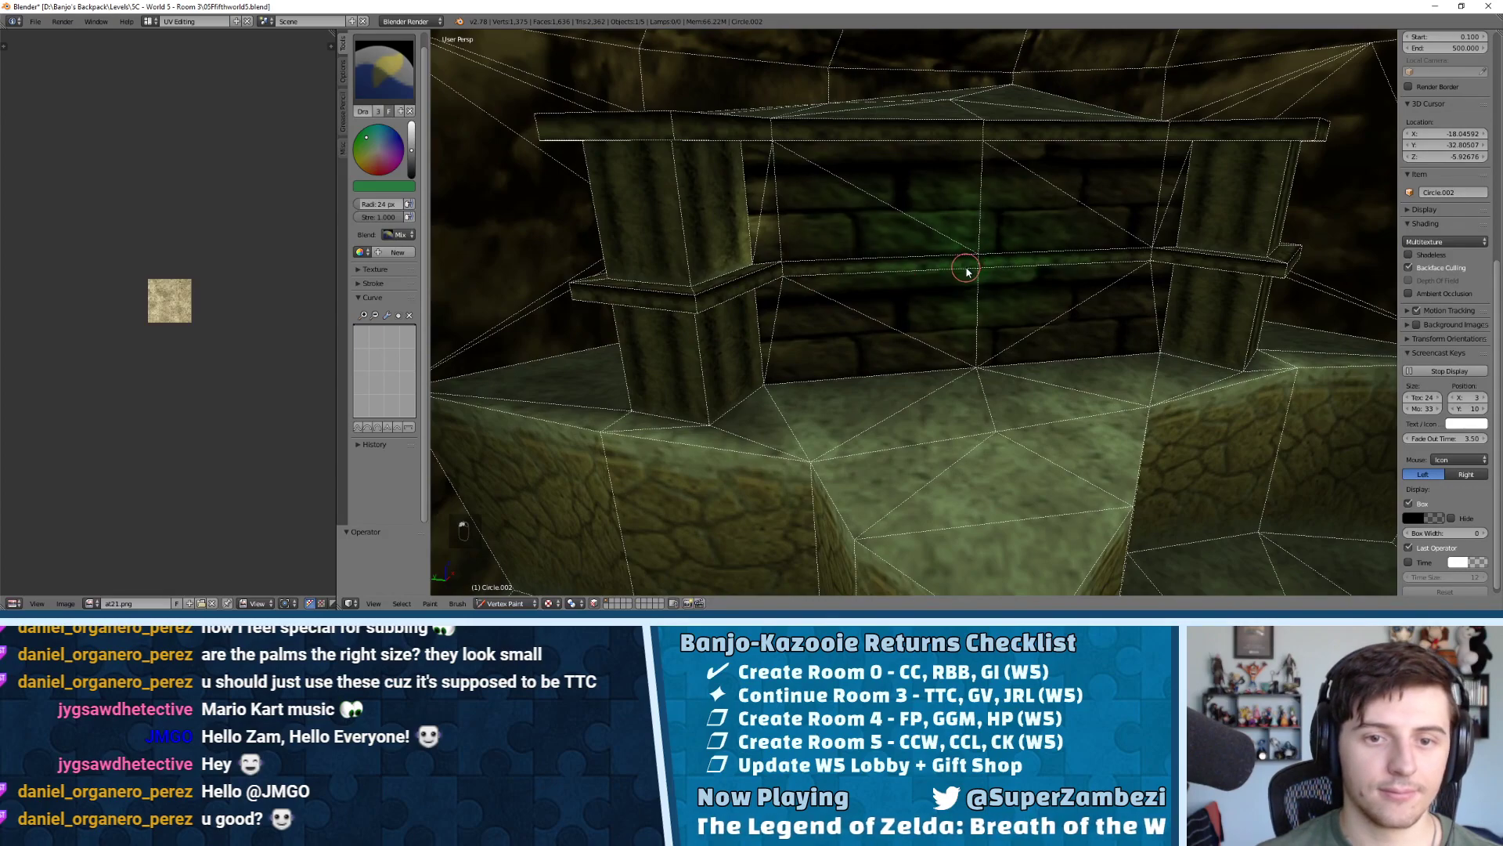
scroll(879, 258, down, 4)
scroll(789, 259, up, 4)
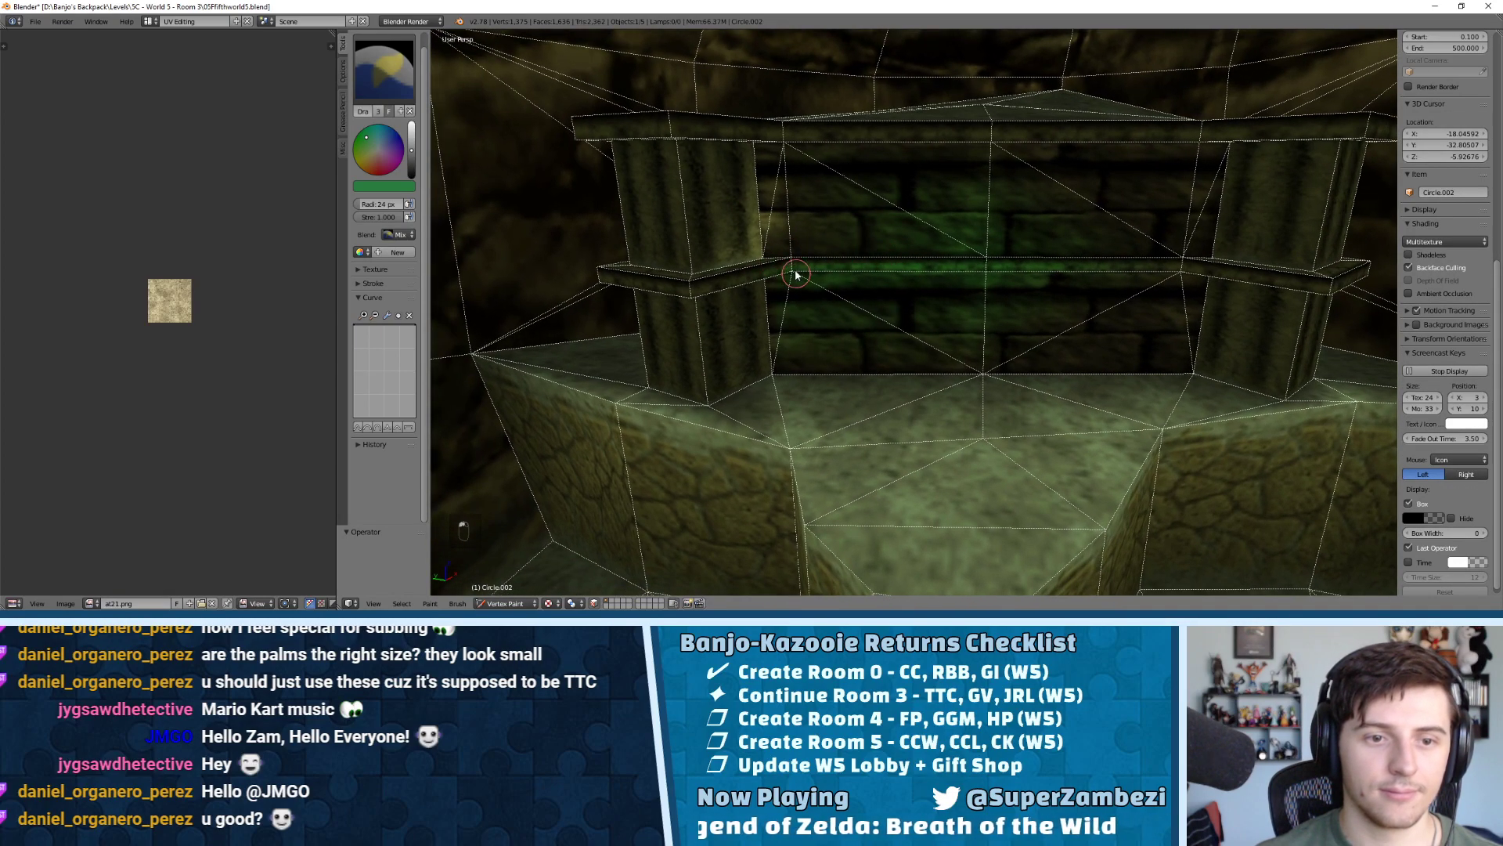
Extend the saturated green over the temple's left pillar, its trim and the adjoining roof edge
middle_drag(765, 218, 724, 200)
mouse_move(707, 302)
middle_down()
mouse_move(714, 268)
mouse_move(764, 295)
mouse_move(782, 275)
mouse_move(760, 249)
middle_up()
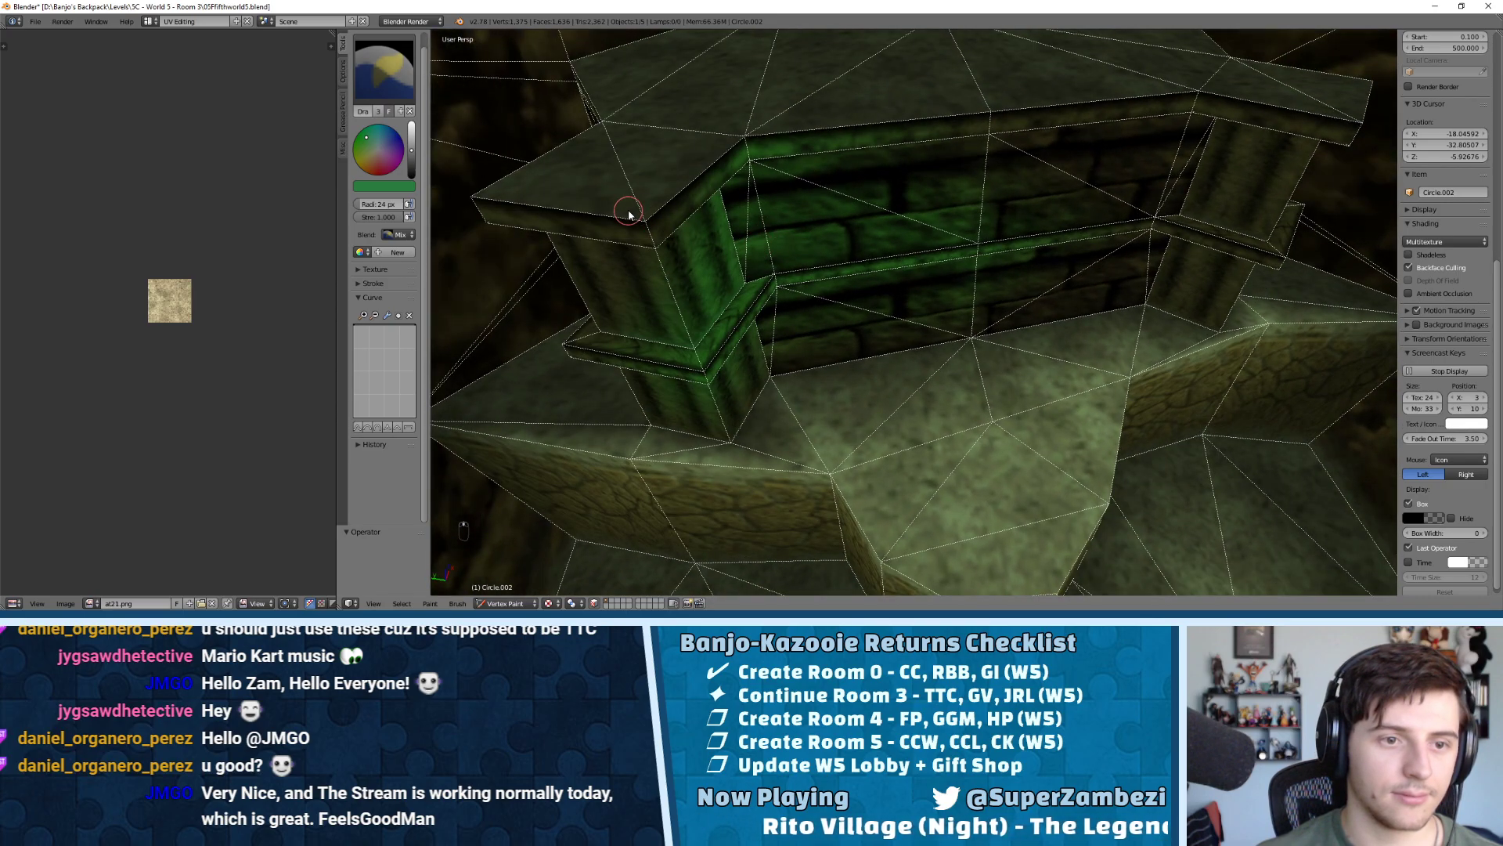
mouse_move(668, 255)
middle_down()
mouse_move(719, 148)
mouse_move(681, 168)
mouse_move(725, 191)
mouse_move(836, 168)
mouse_move(892, 214)
mouse_move(869, 195)
middle_up()
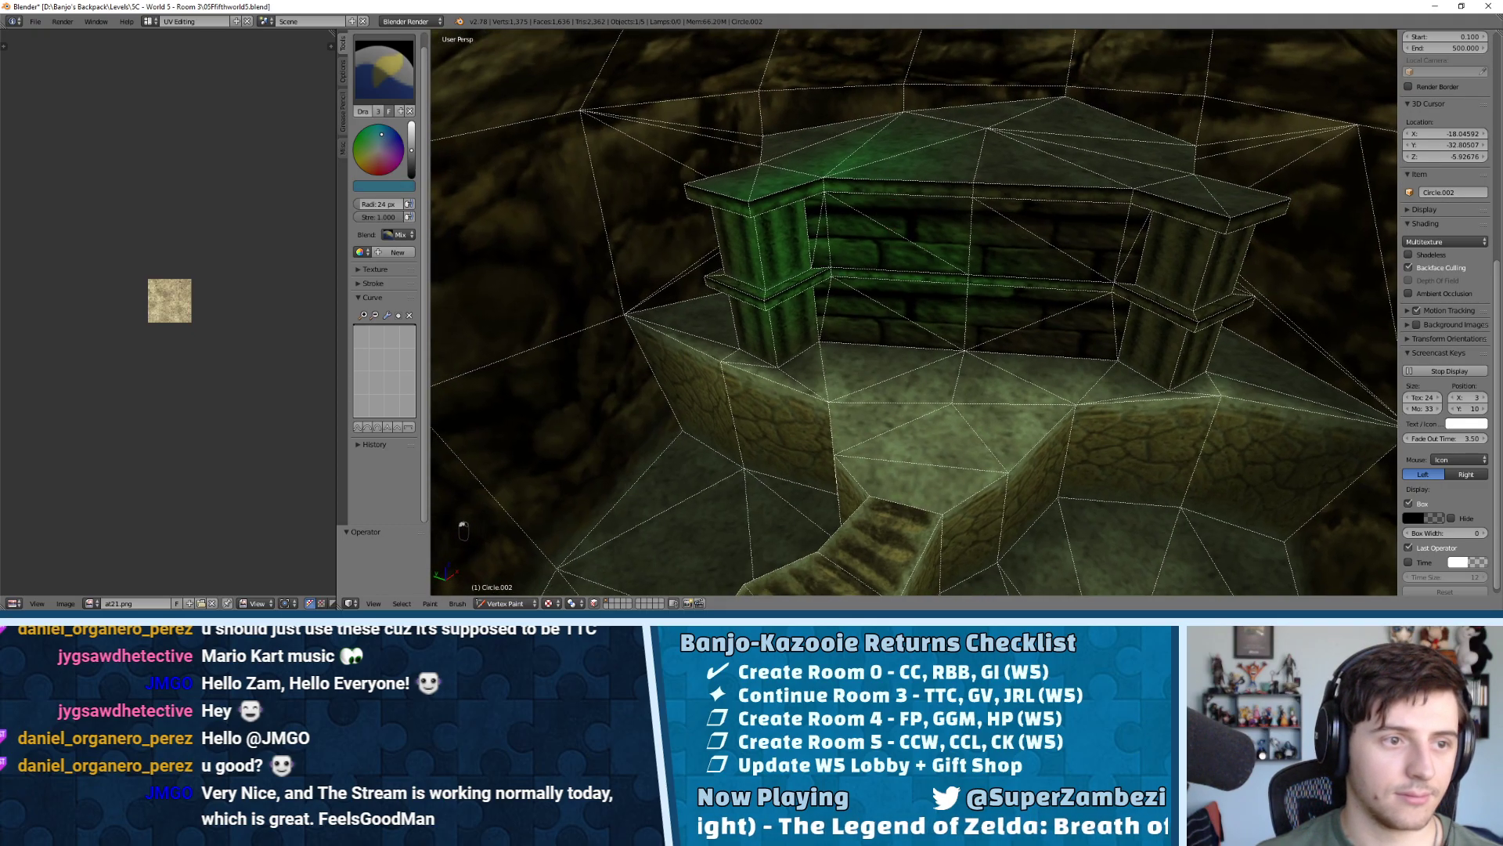
Change the brush colour to dark blue and paint it around the trim of the temple's right pillar
scroll(1061, 249, up, 6)
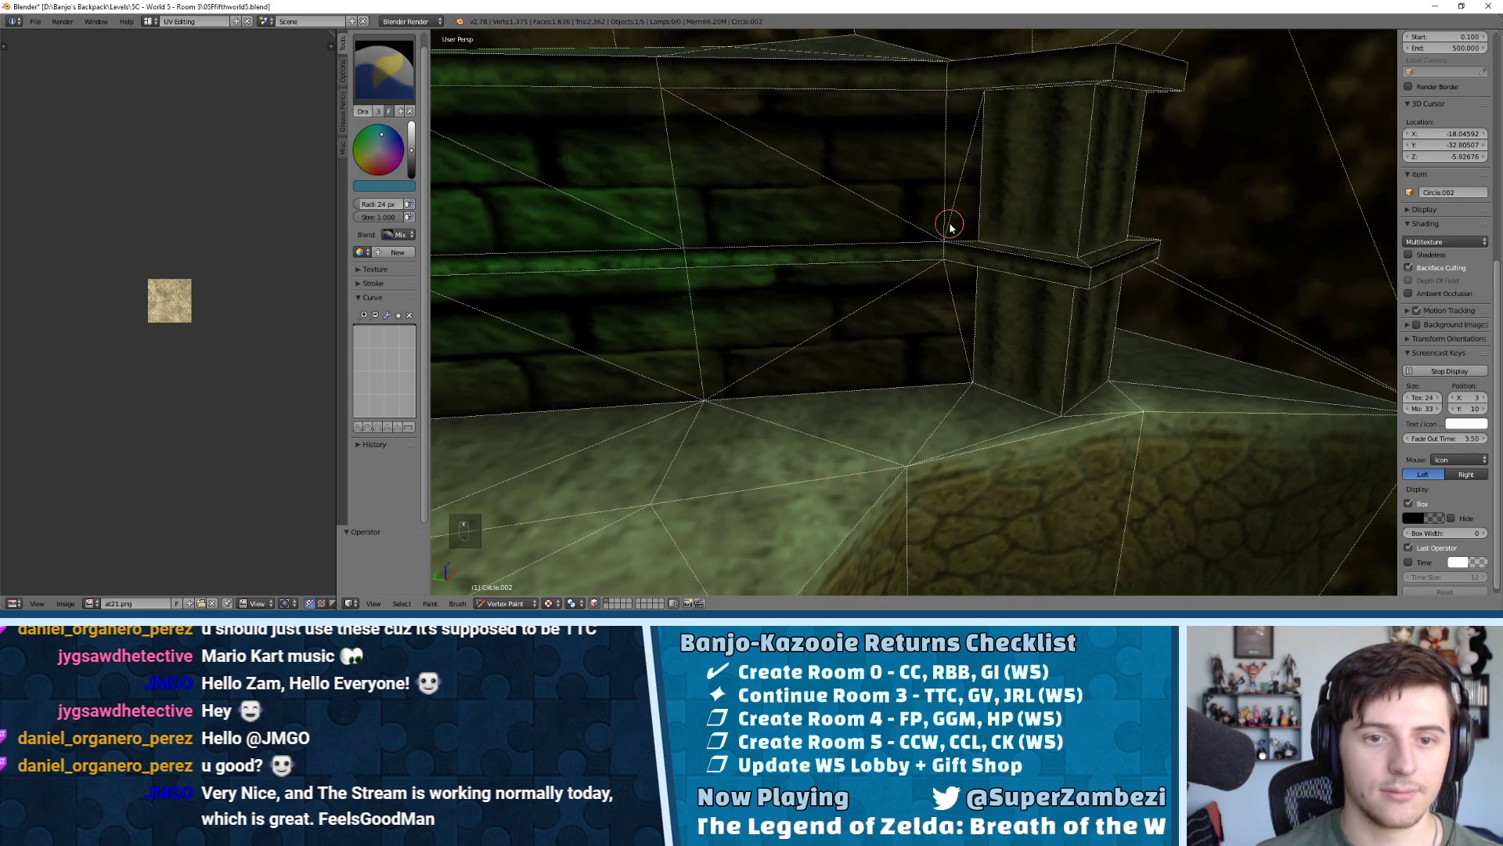
drag(385, 135, 412, 142)
drag(970, 269, 1072, 252)
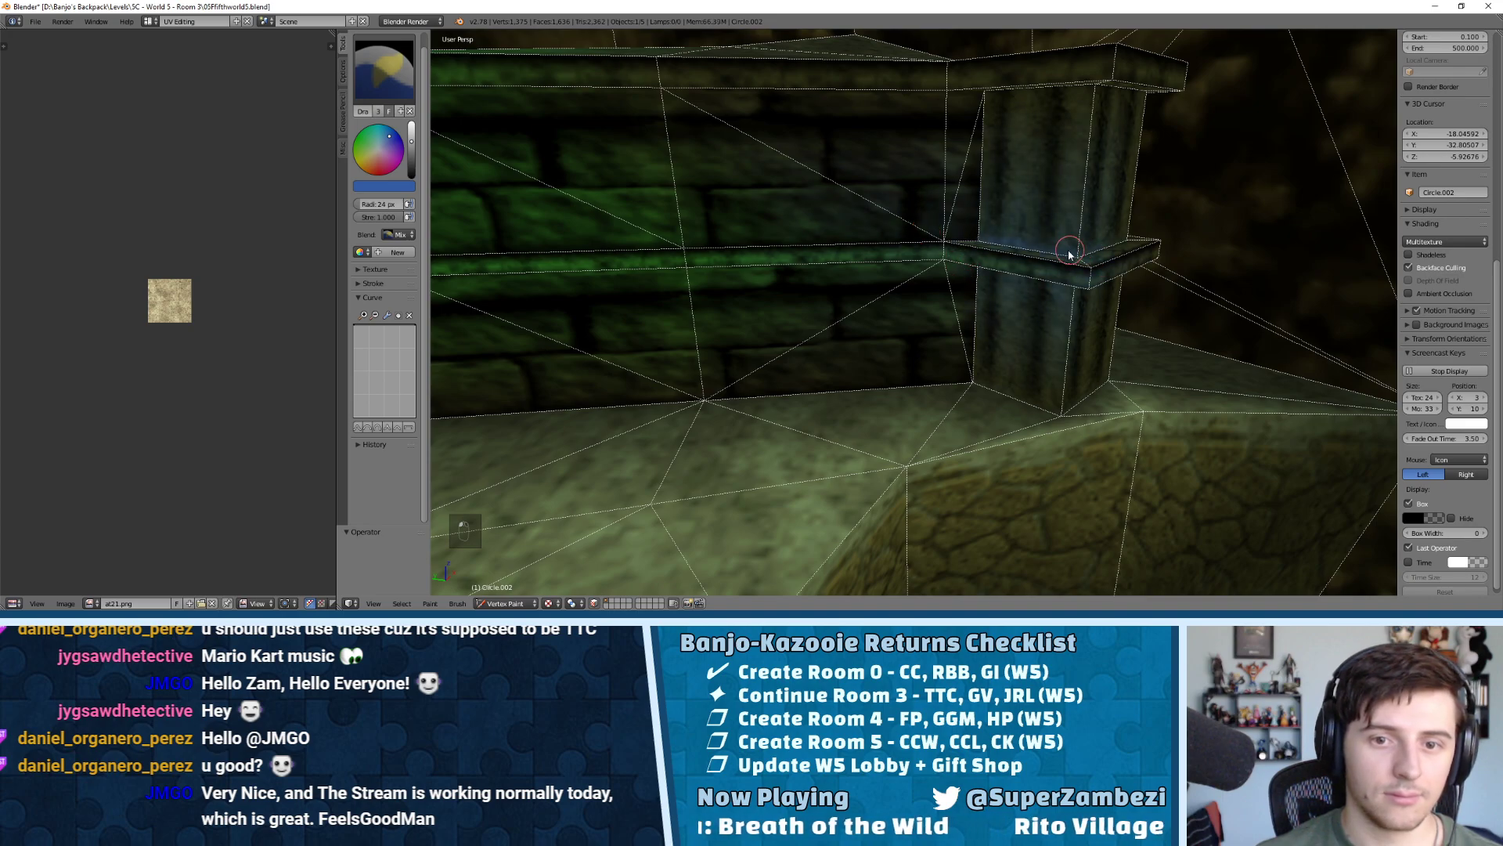
middle_drag(1046, 235, 1049, 198)
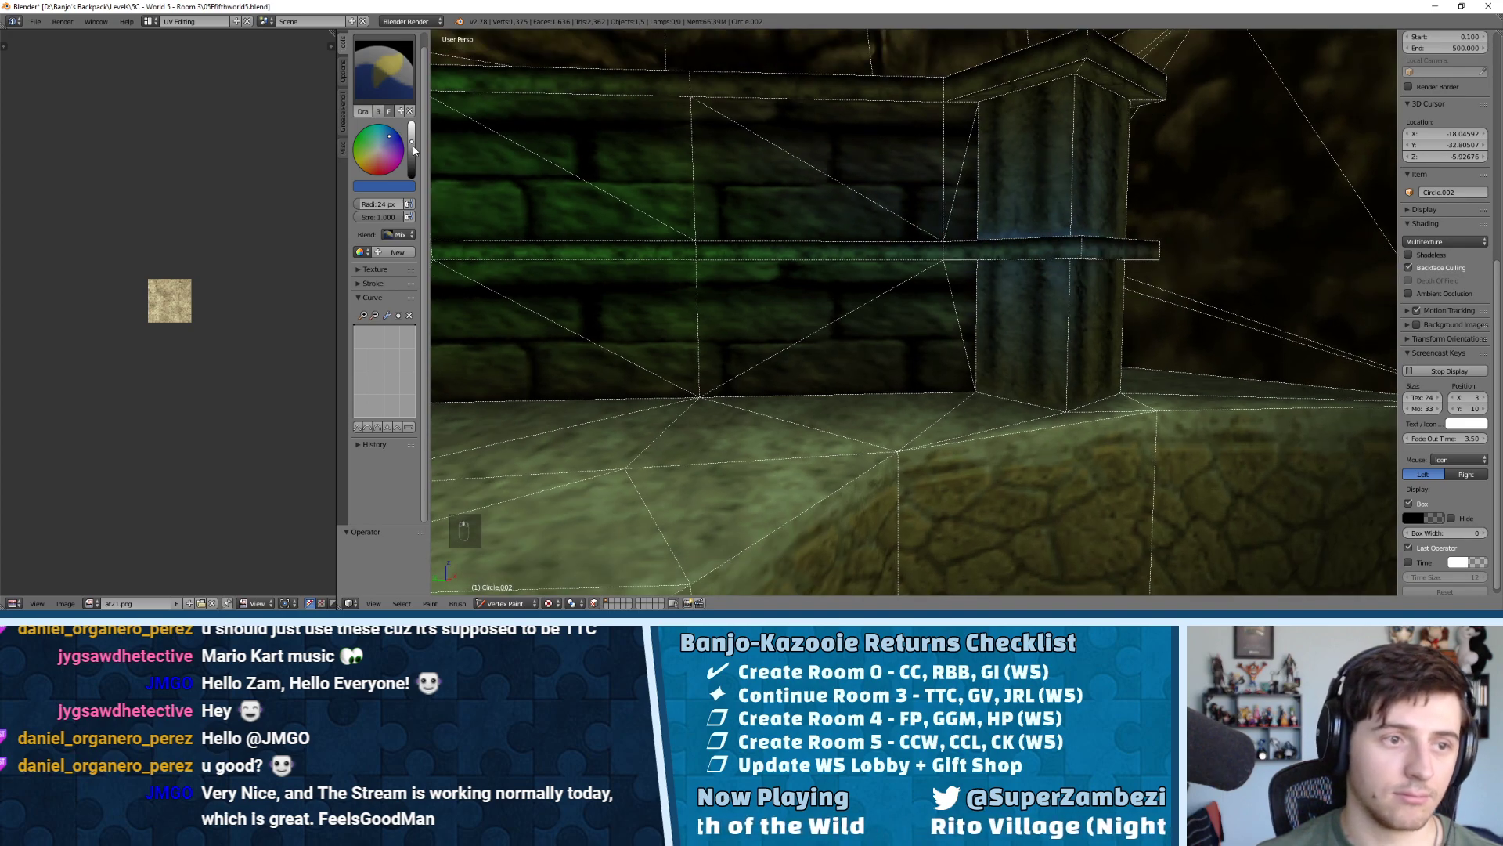
Brighten the blue brush colour and paint it over the right corner of the temple's roof and along the front roof edge
drag(413, 144, 413, 134)
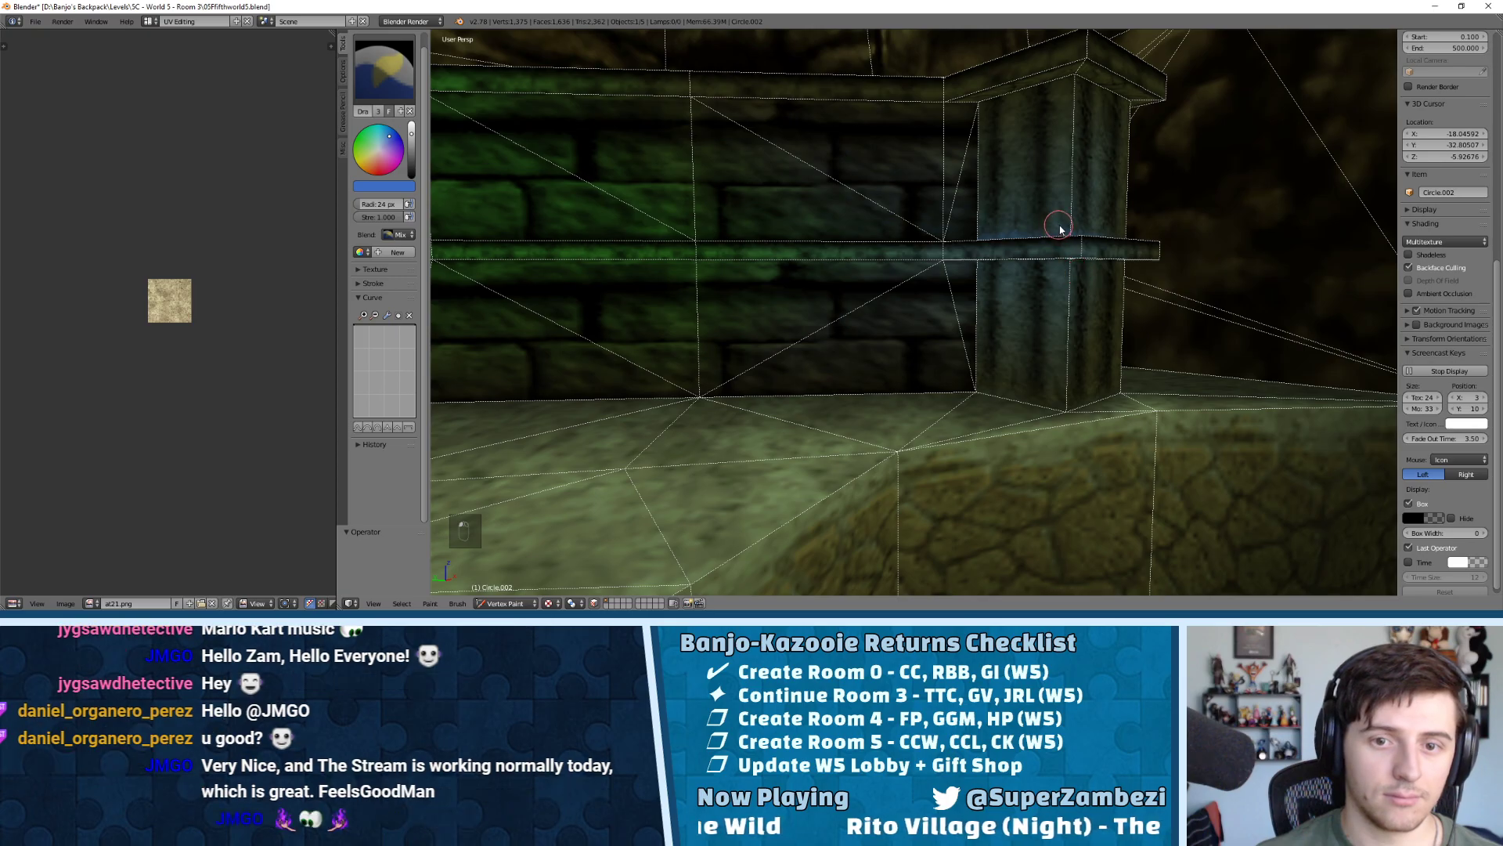
middle_drag(980, 283, 914, 218)
drag(914, 217, 939, 255)
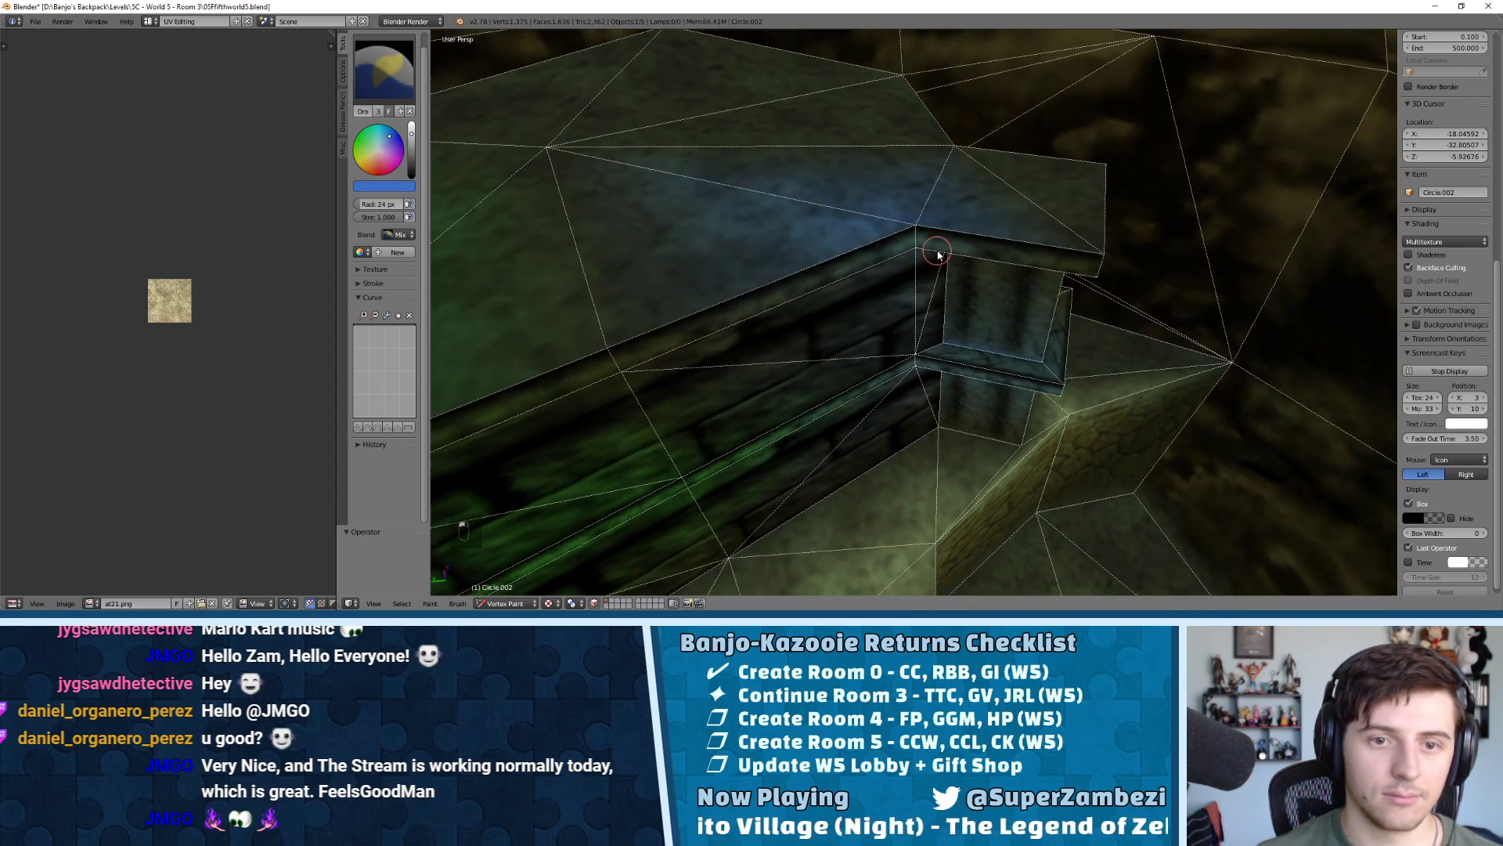
middle_drag(898, 276, 868, 223)
drag(598, 226, 631, 260)
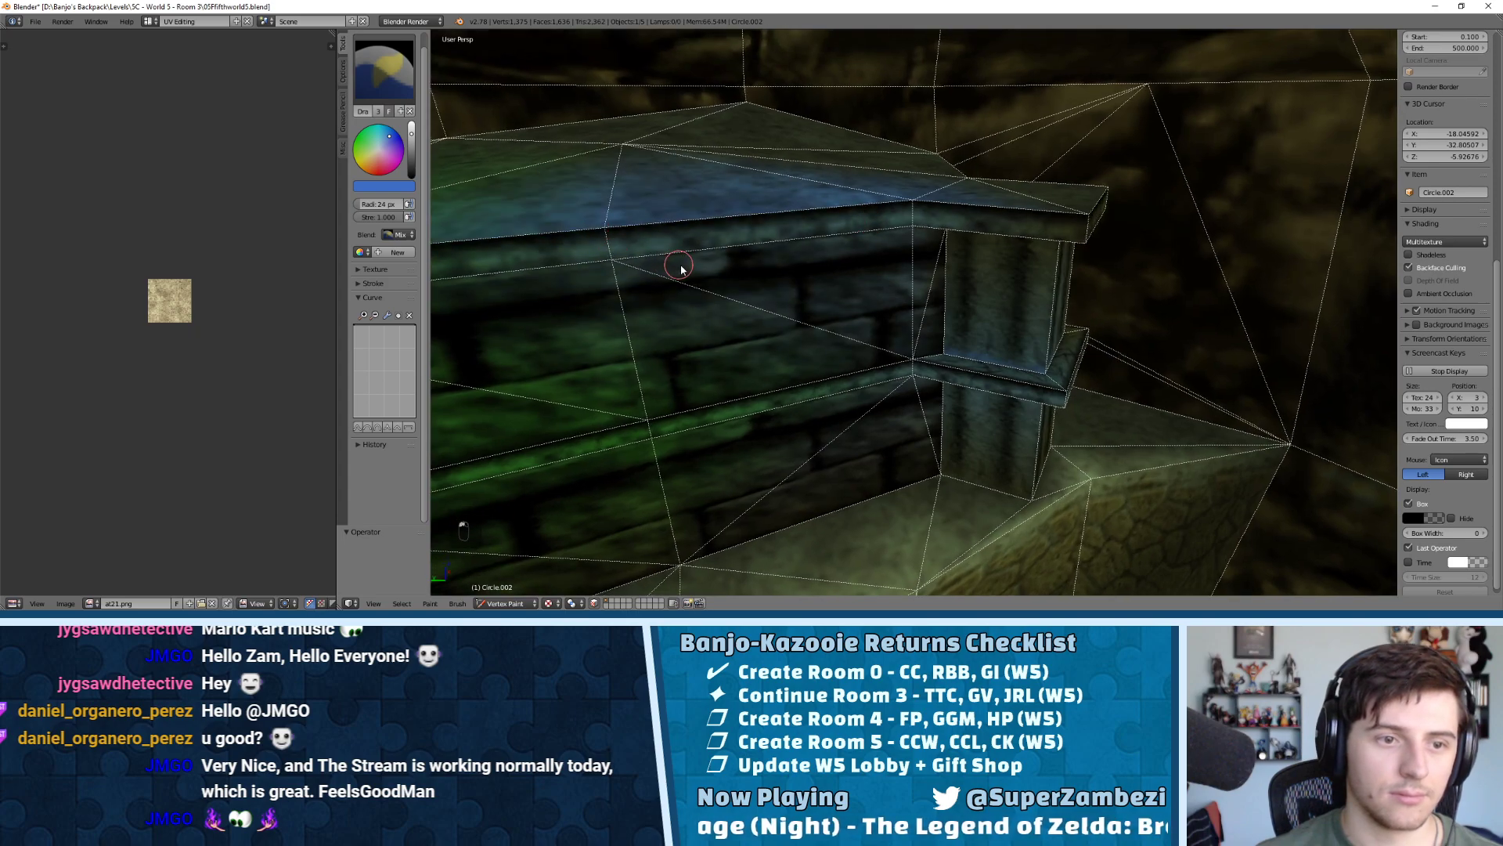
Undo the last stroke, then paint the blue around the right pillar's capital and down its shaft
scroll(736, 247, down, 3)
mouse_move(918, 313)
middle_down()
mouse_move(900, 275)
mouse_move(863, 316)
middle_up()
key(ctrl+z)
scroll(902, 282, up, 4)
mouse_move(932, 254)
middle_down()
mouse_move(915, 314)
mouse_move(926, 292)
mouse_move(879, 292)
mouse_move(1000, 248)
mouse_move(960, 241)
mouse_move(999, 244)
mouse_move(998, 230)
middle_up()
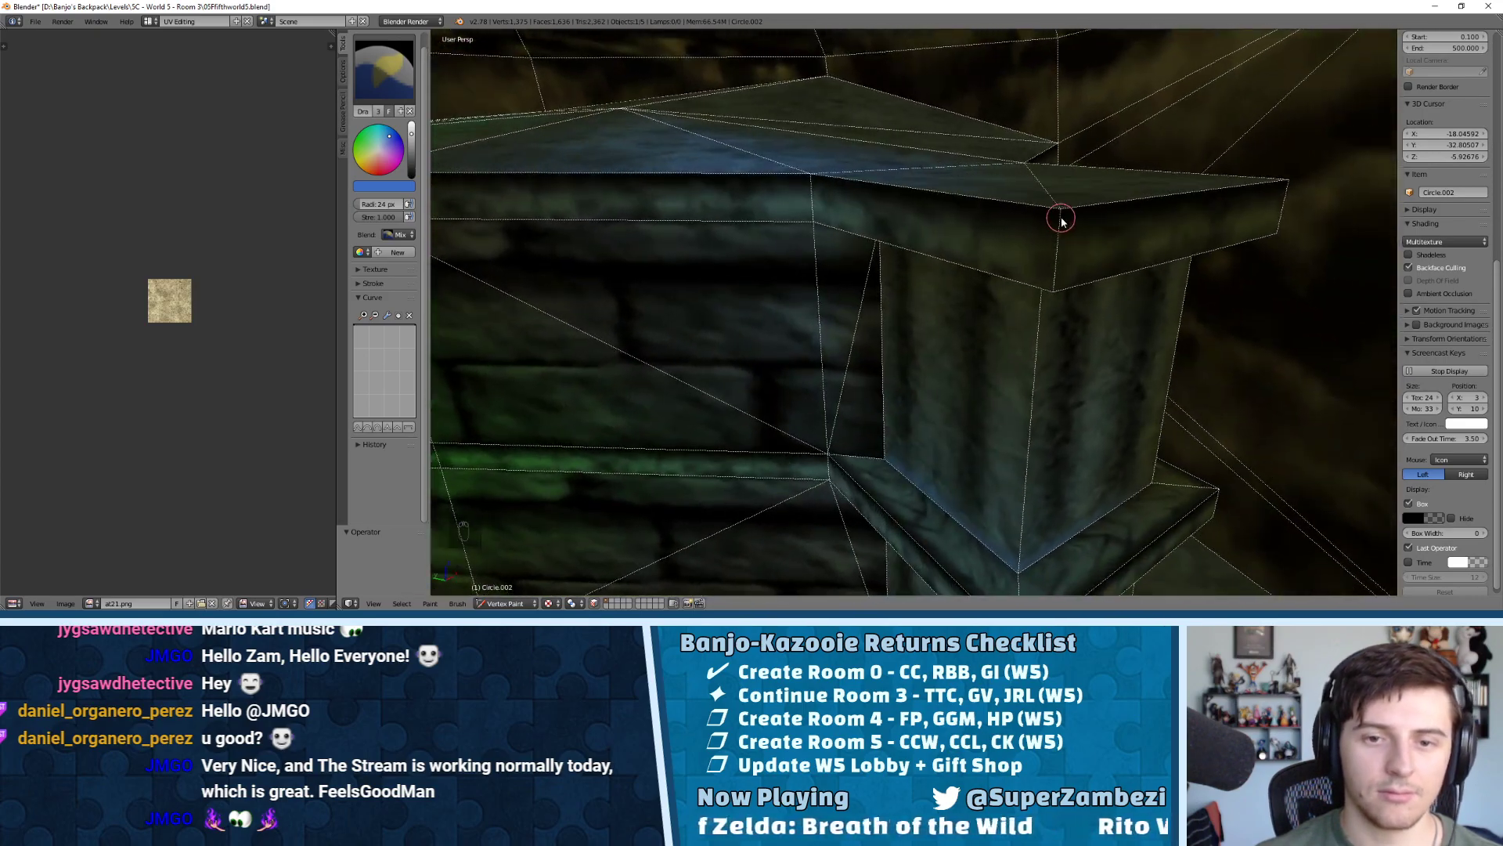
middle_drag(1041, 291, 1035, 181)
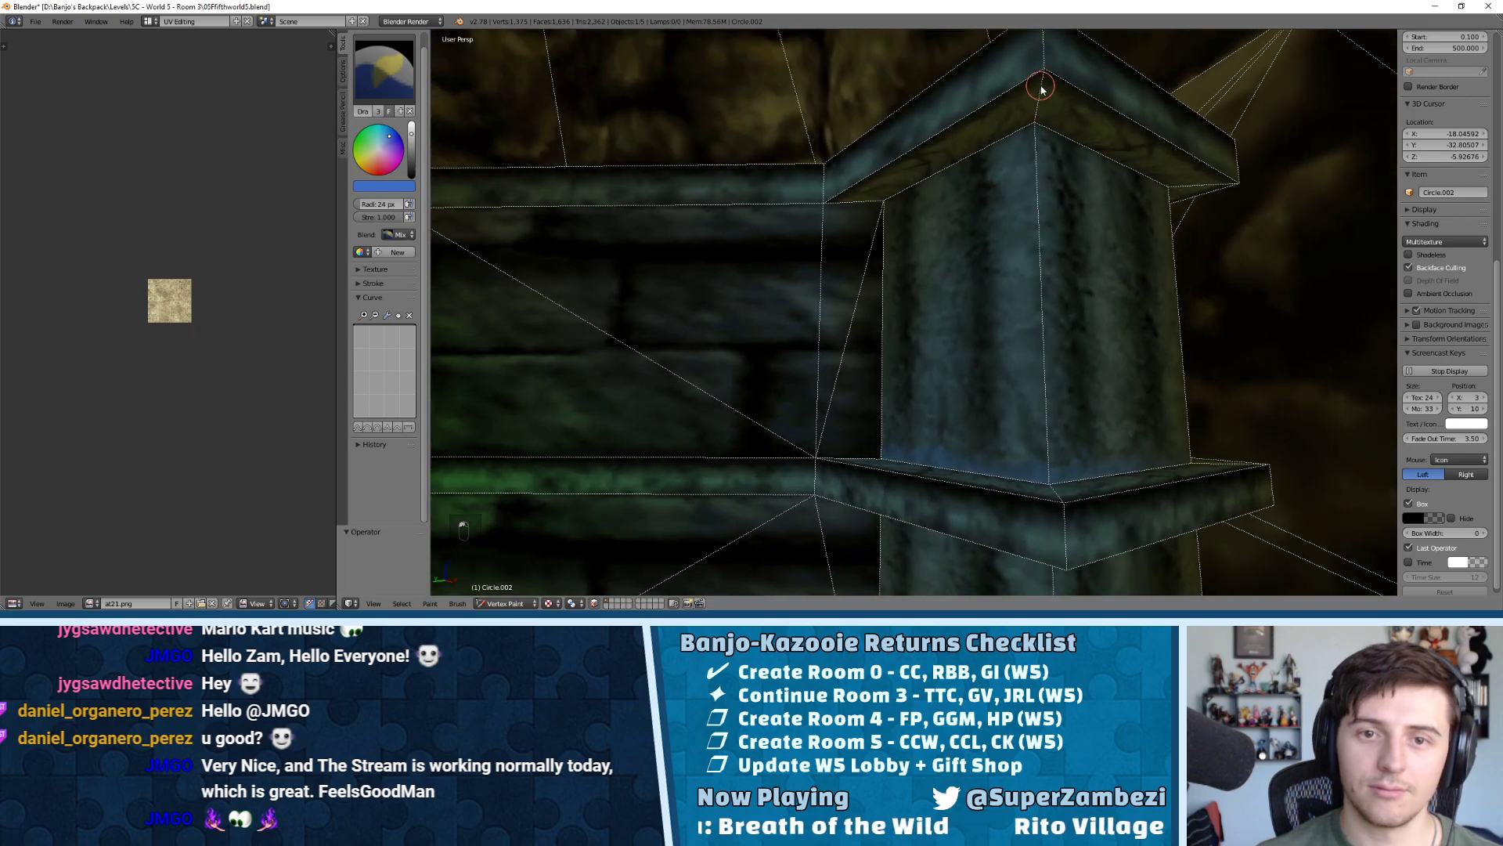
middle_drag(914, 235, 995, 378)
middle_drag(986, 471, 987, 309)
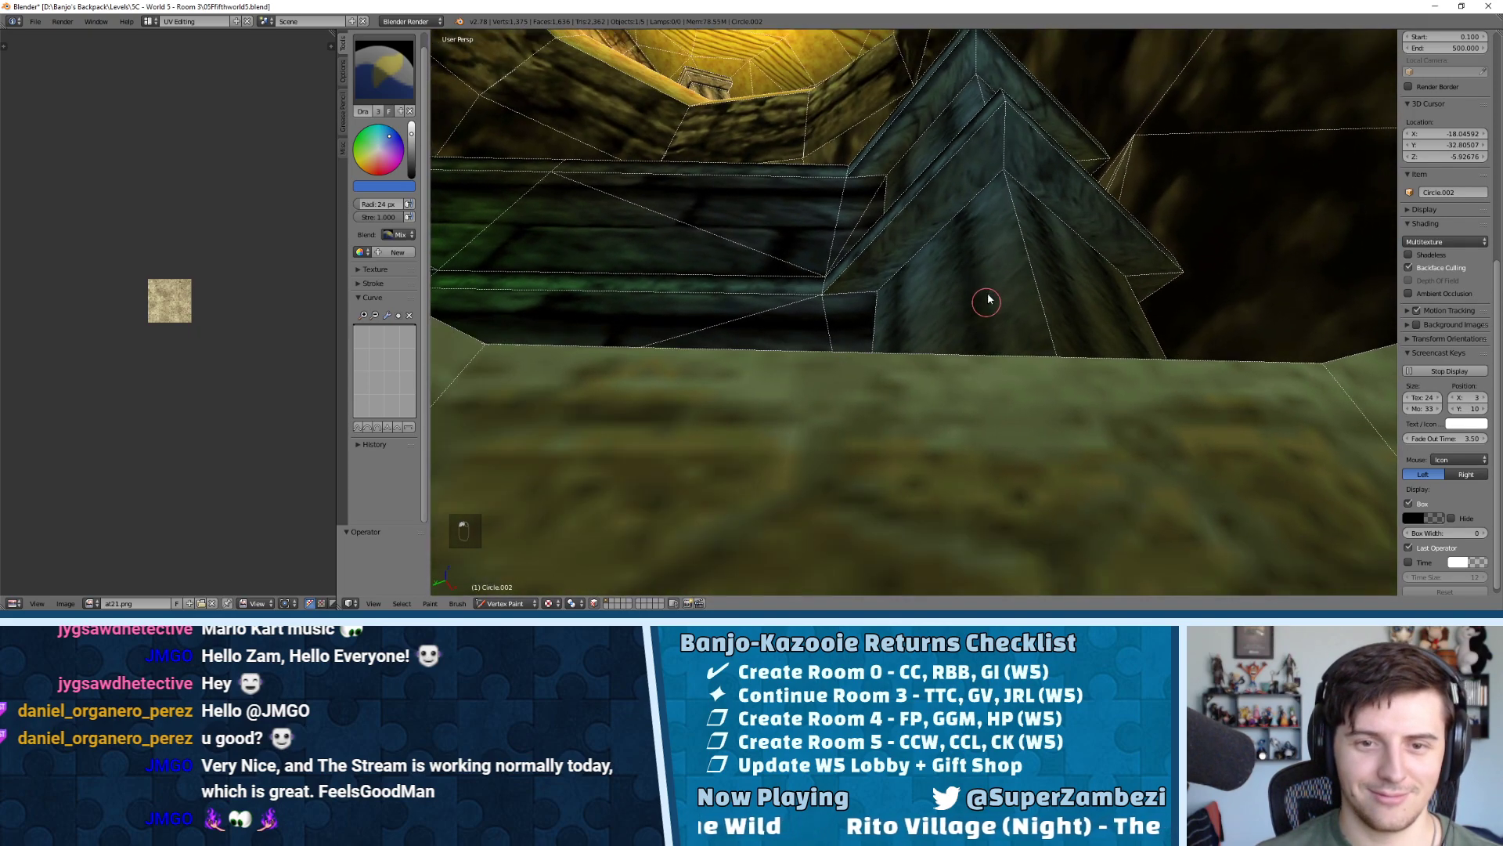
middle_drag(1000, 104, 866, 241)
key(a)
key(Tab)
scroll(866, 241, up, 6)
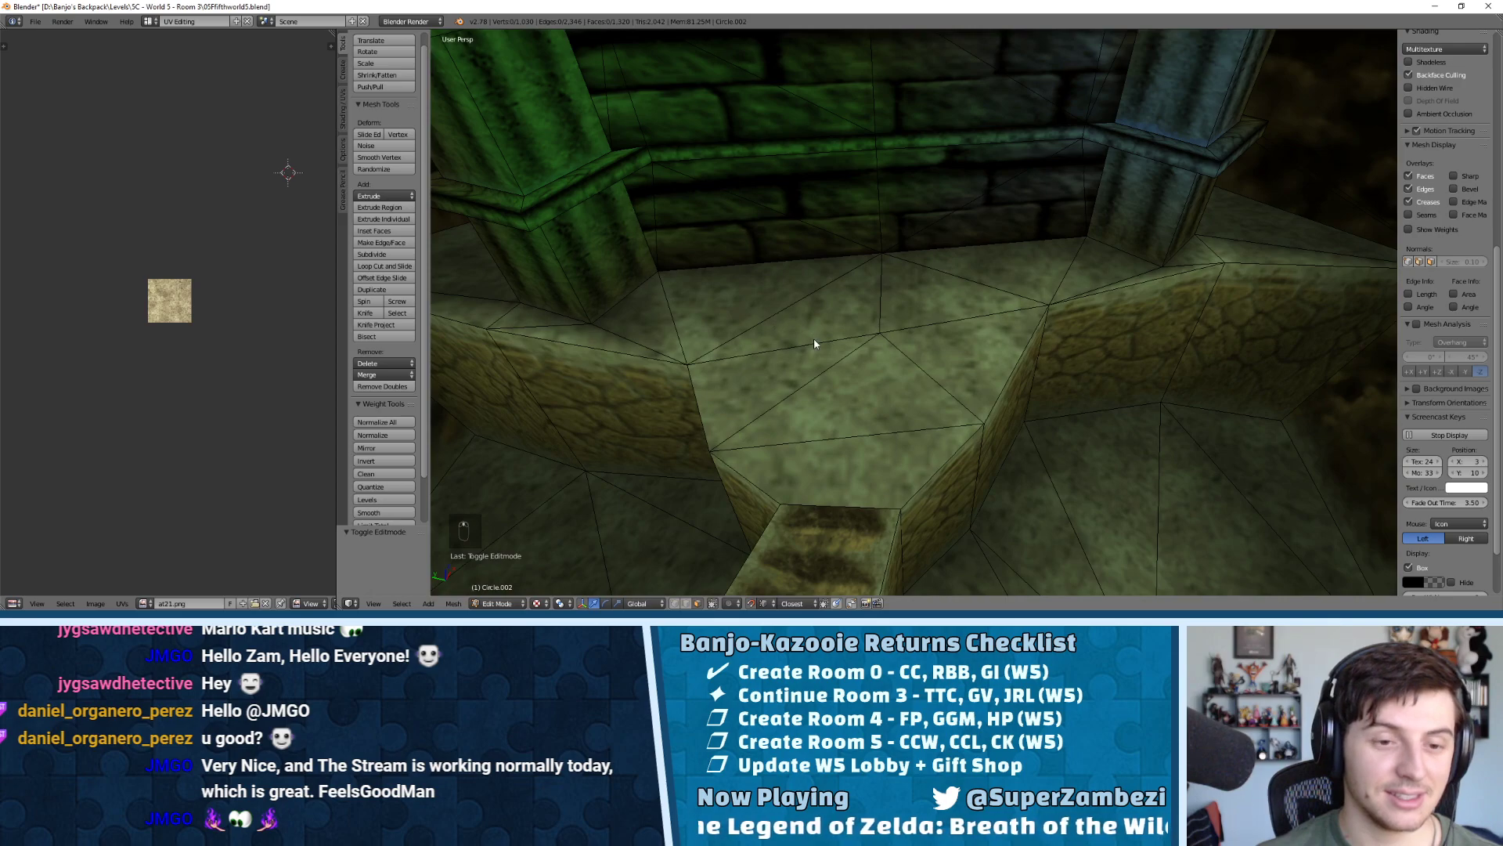
key(Tab)
middle_drag(850, 337, 846, 270)
key(a)
key(a)
click(965, 257)
middle_drag(966, 252, 937, 250)
key(ctrl+z)
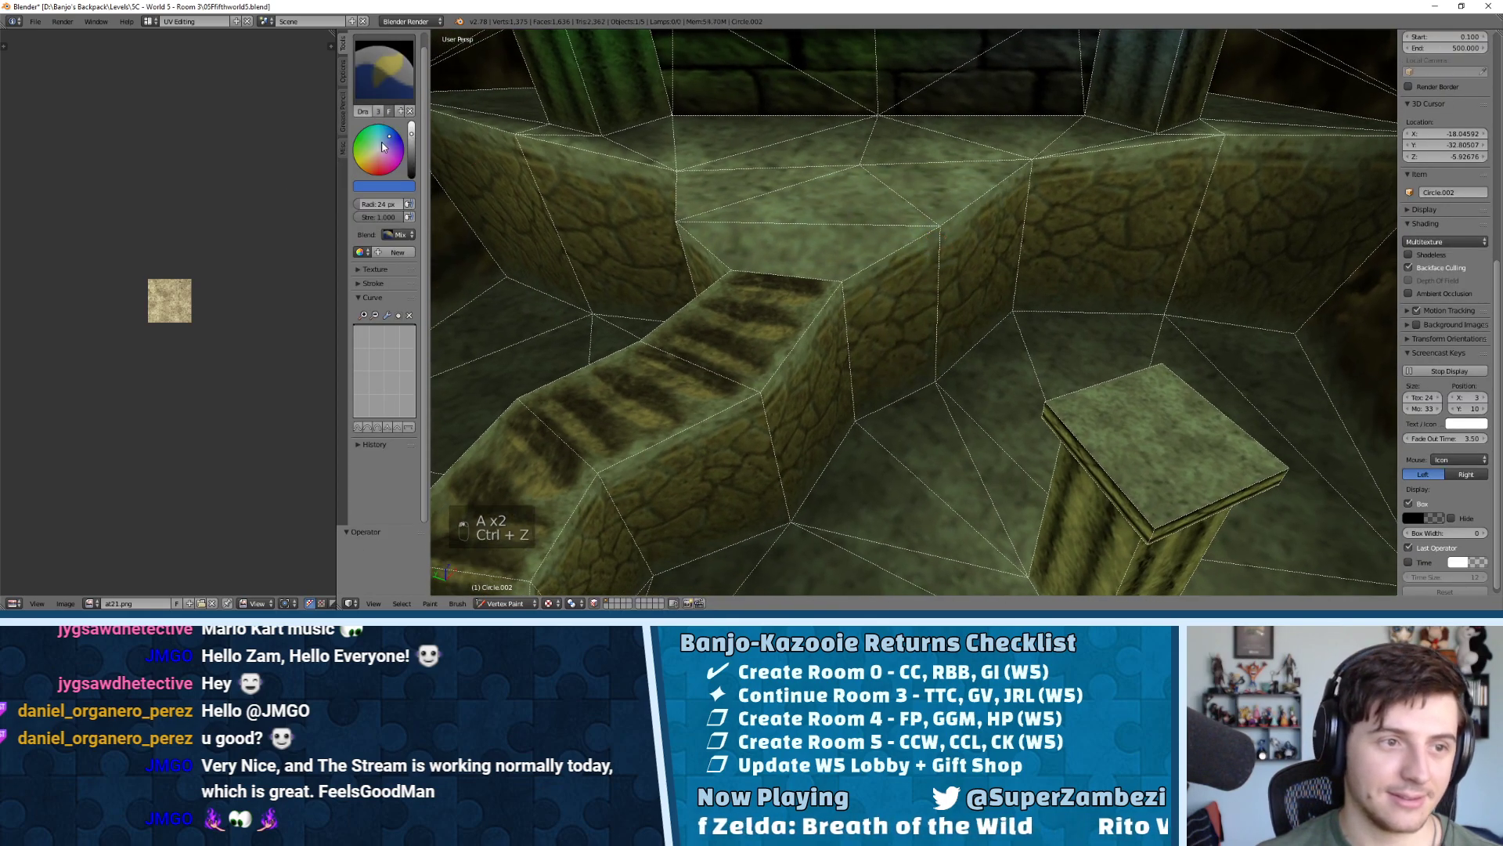
Paint a lighter blue on the platform at the top of the stairs and along the ledge beside the right pillar
click(947, 236)
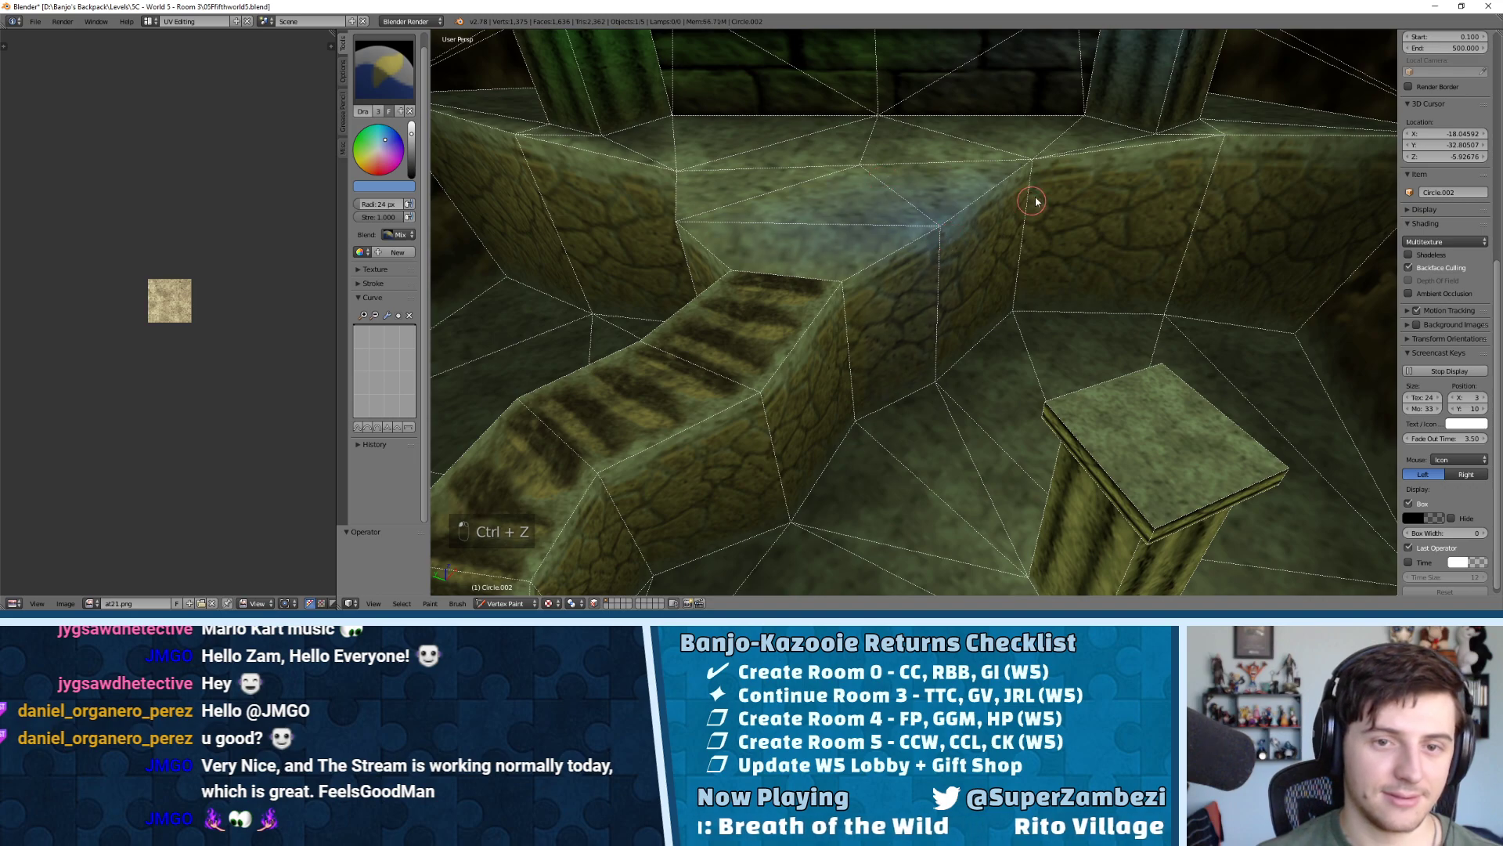
middle_drag(1094, 187, 1176, 151)
scroll(1096, 190, down, 5)
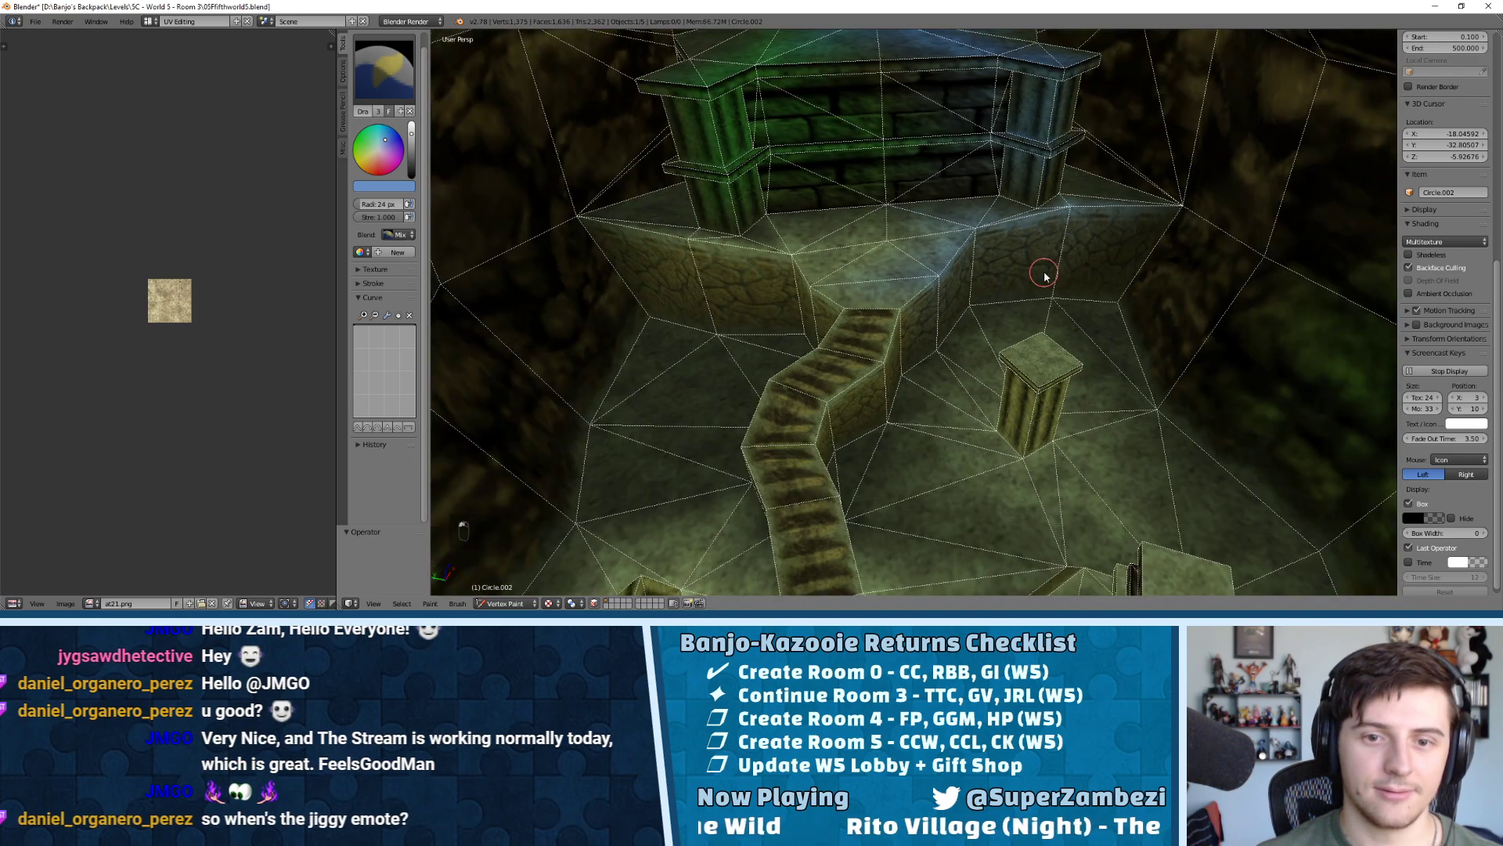
Change the brush colour to a dark, more cyan blue and paint it on the cave walls around the floor area
shift+middle_drag(895, 306, 734, 104)
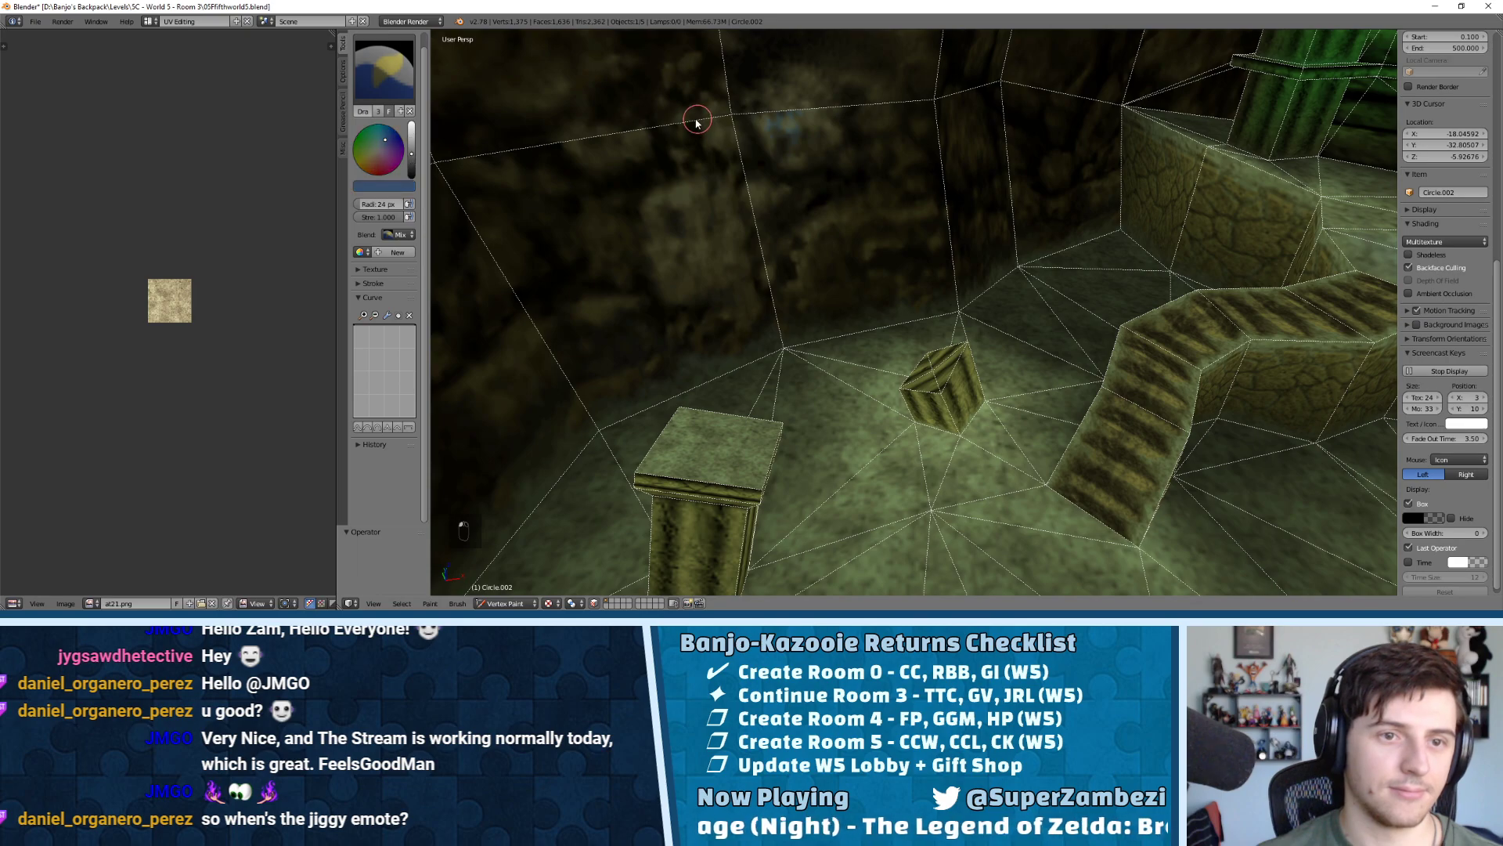
drag(412, 157, 412, 149)
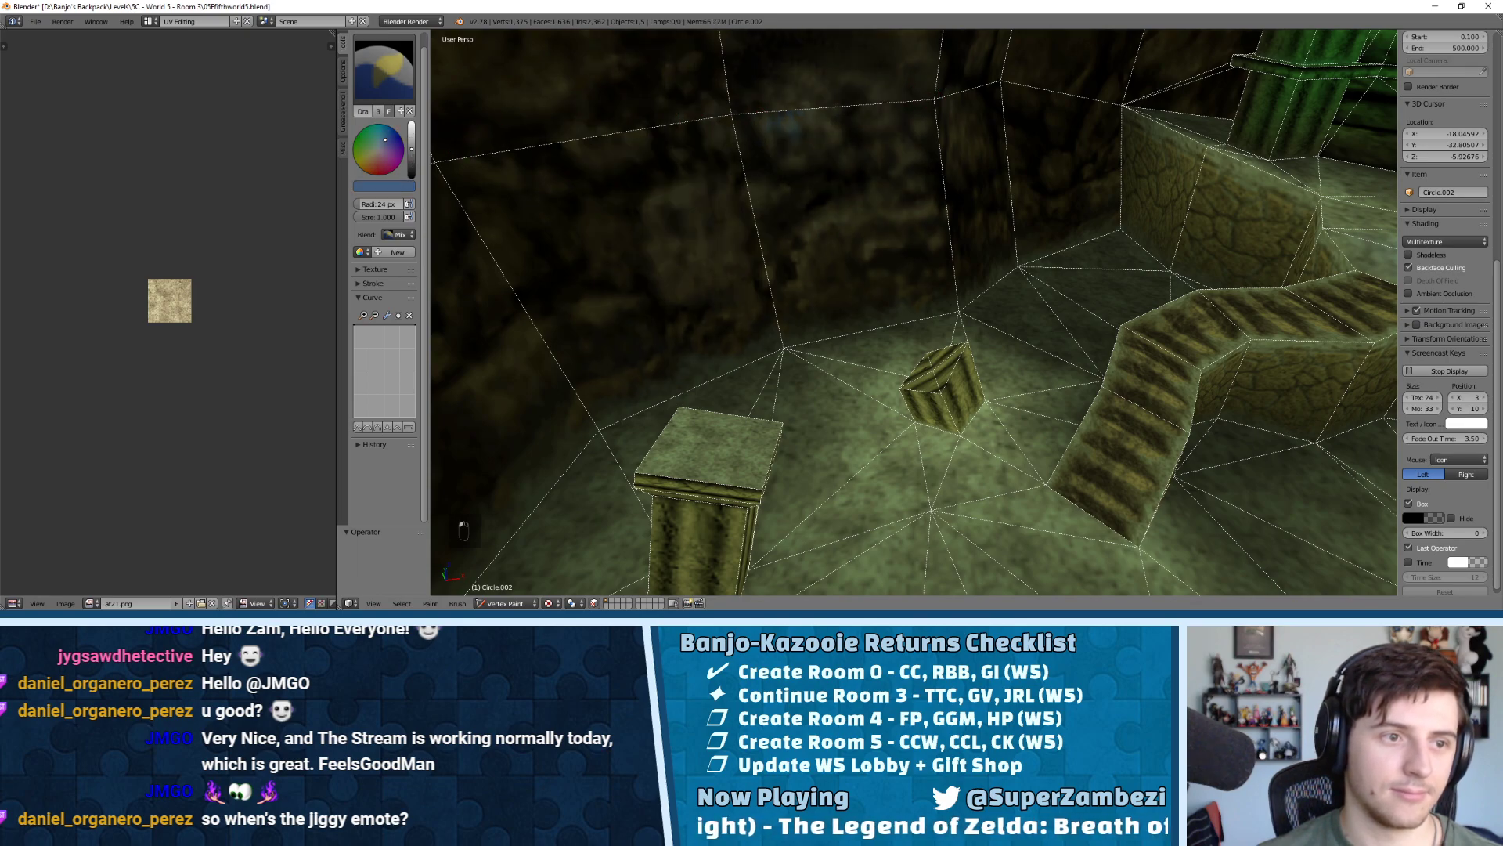
click(387, 136)
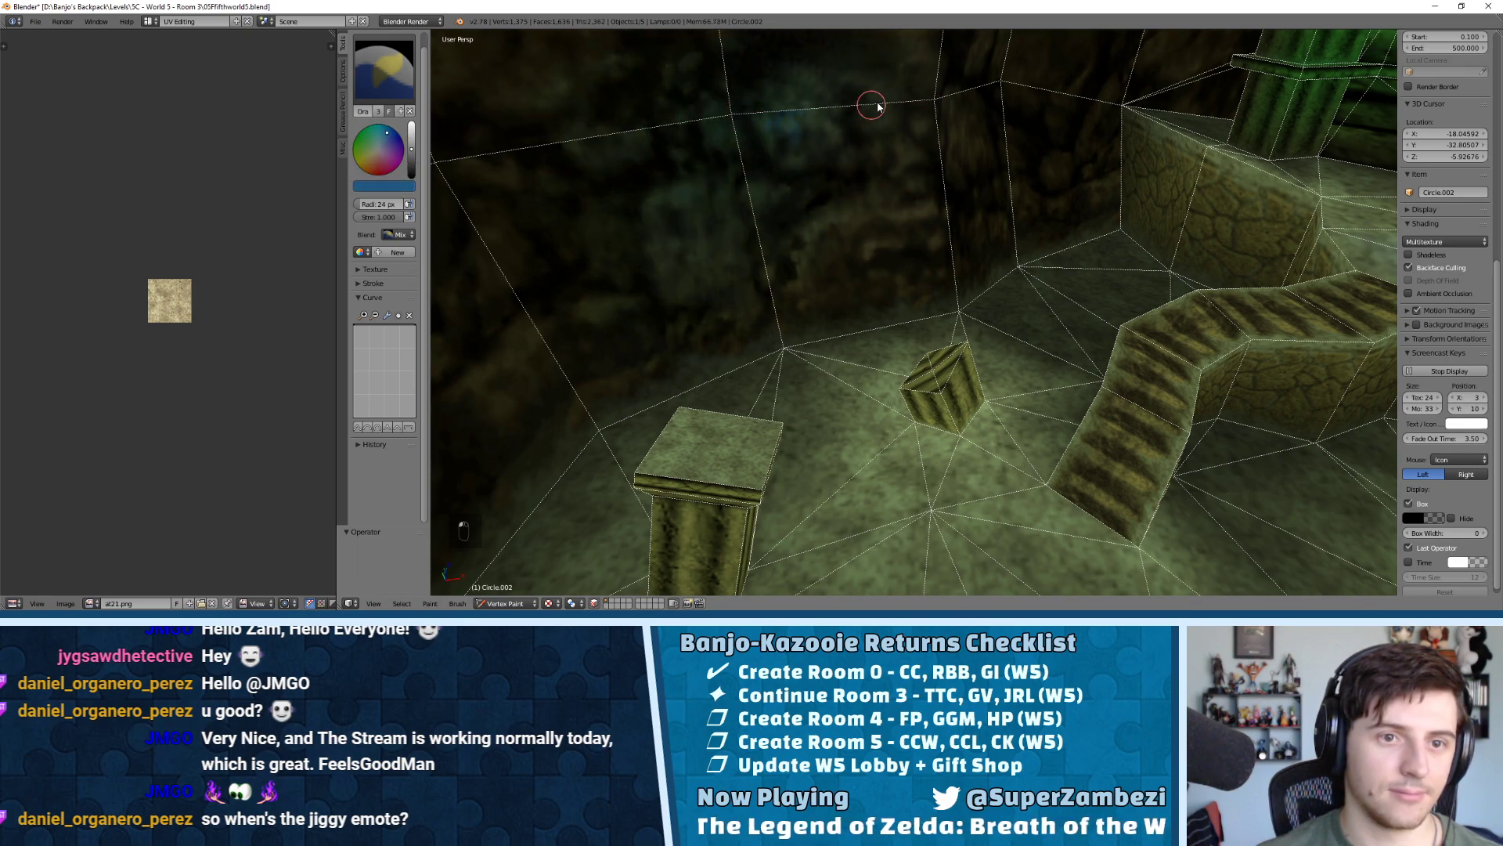
middle_drag(945, 110, 889, 131)
middle_drag(793, 191, 694, 194)
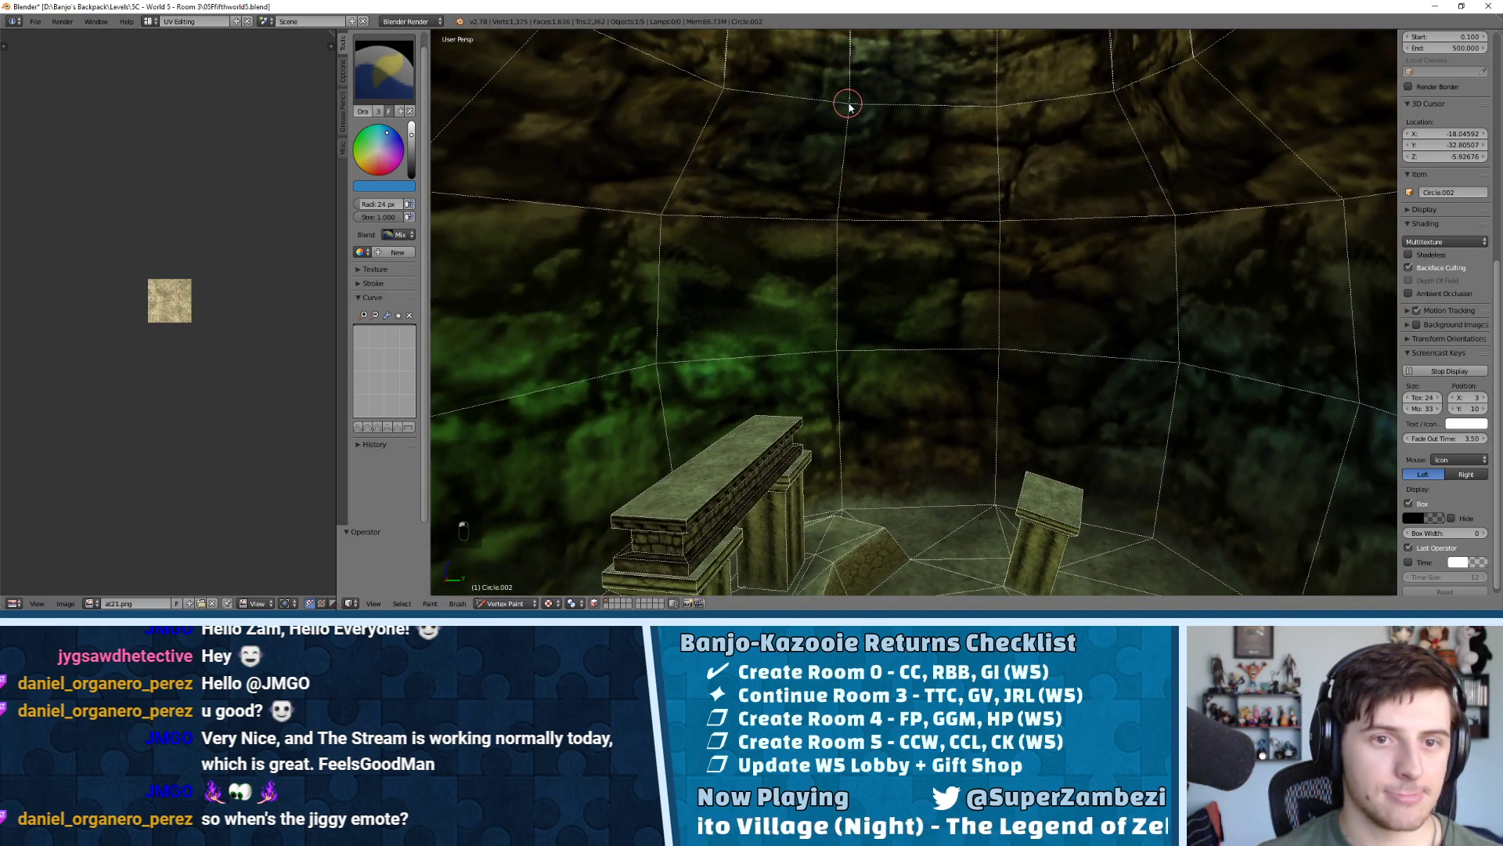
Paint a brighter blue on the upper cave wall just below the yellow opening
middle_drag(1069, 161, 1118, 132)
middle_drag(1263, 139, 712, 245)
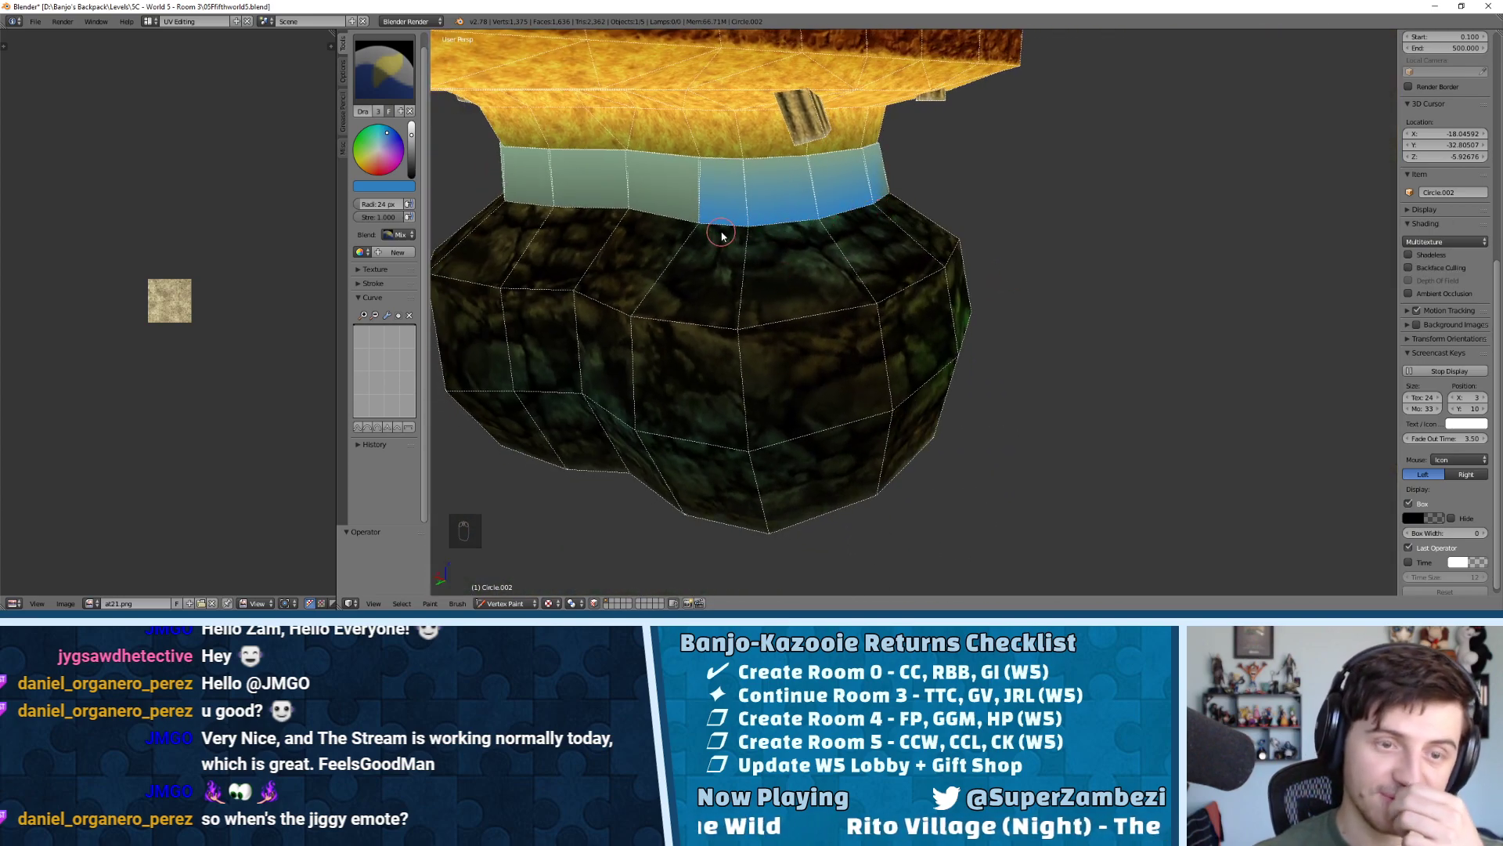
scroll(721, 235, up, 8)
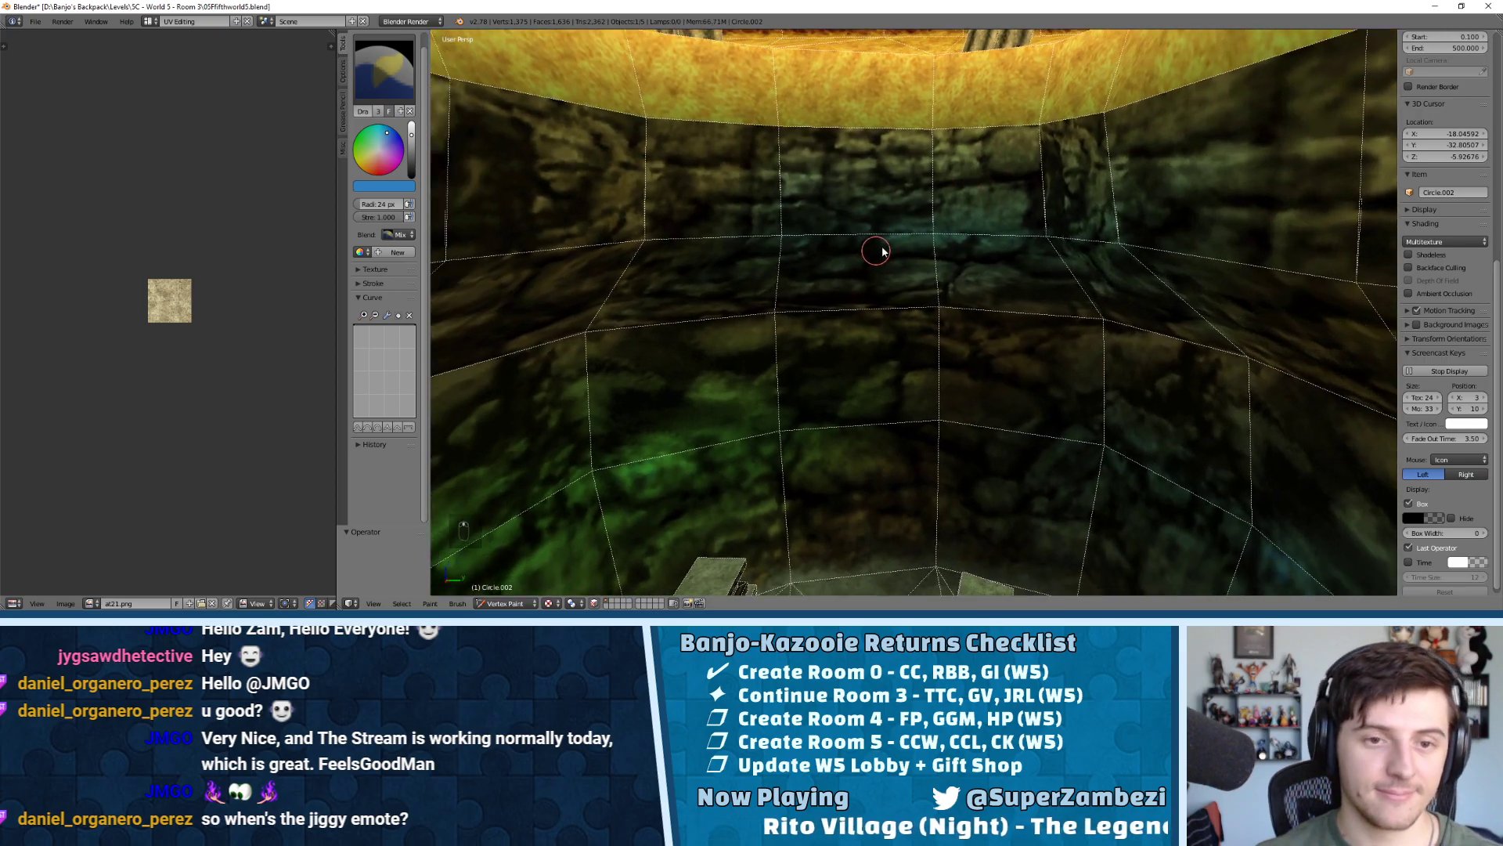
middle_drag(882, 250, 817, 217)
Change the brush colour to green and paint it over the upper cave walls beyond the temple's right pillar
middle_drag(524, 194, 706, 186)
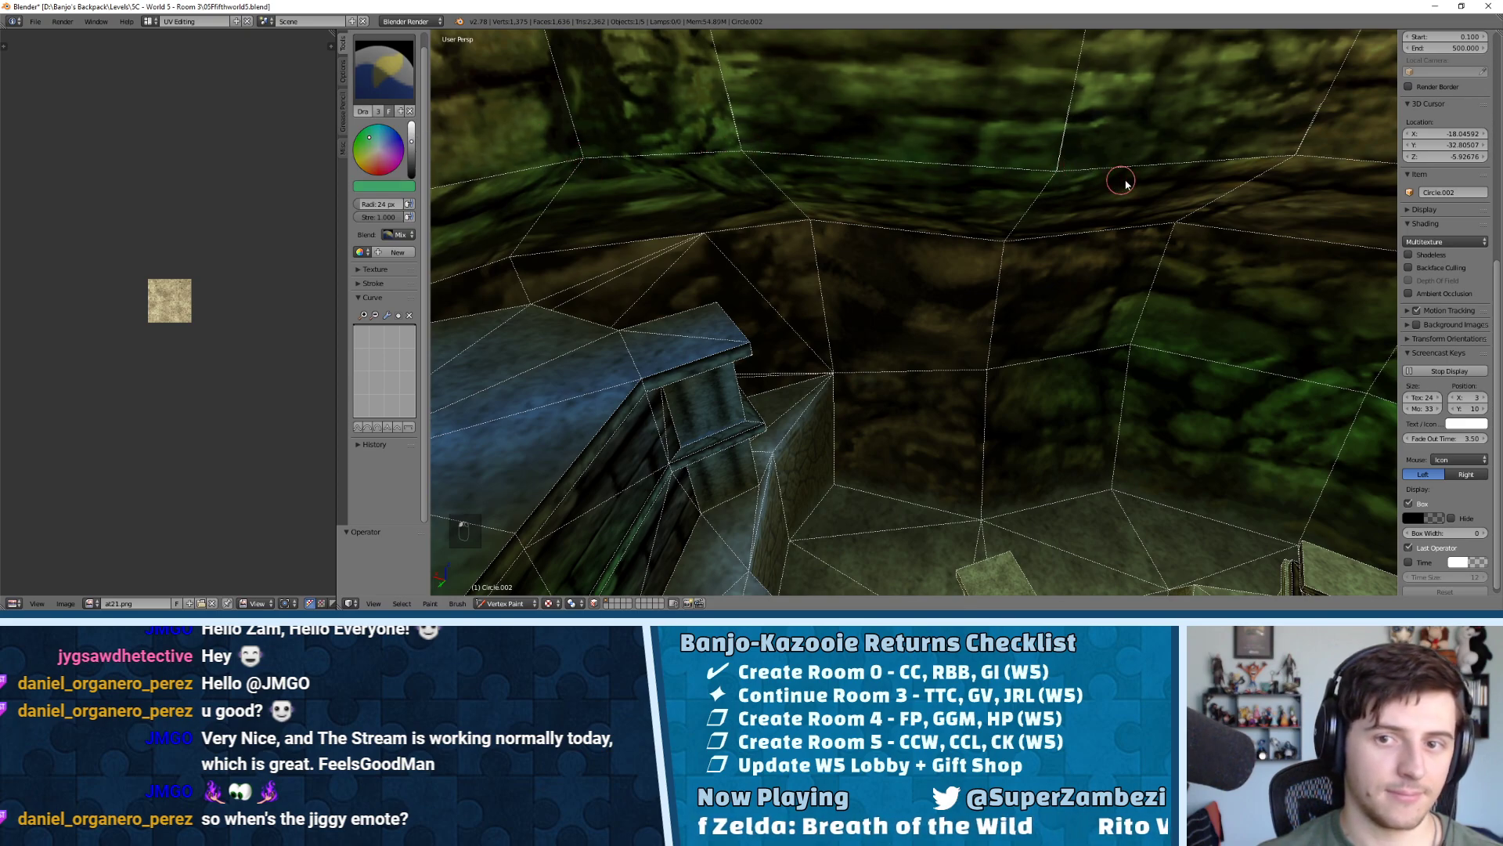
middle_drag(1188, 179, 1086, 189)
middle_drag(538, 132, 1064, 259)
Mute the brush to a greyish green and paint it along the temple platform's front edge and down the side of the stairs
scroll(1072, 323, up, 5)
scroll(1072, 323, up, 5)
middle_drag(1007, 313, 916, 192)
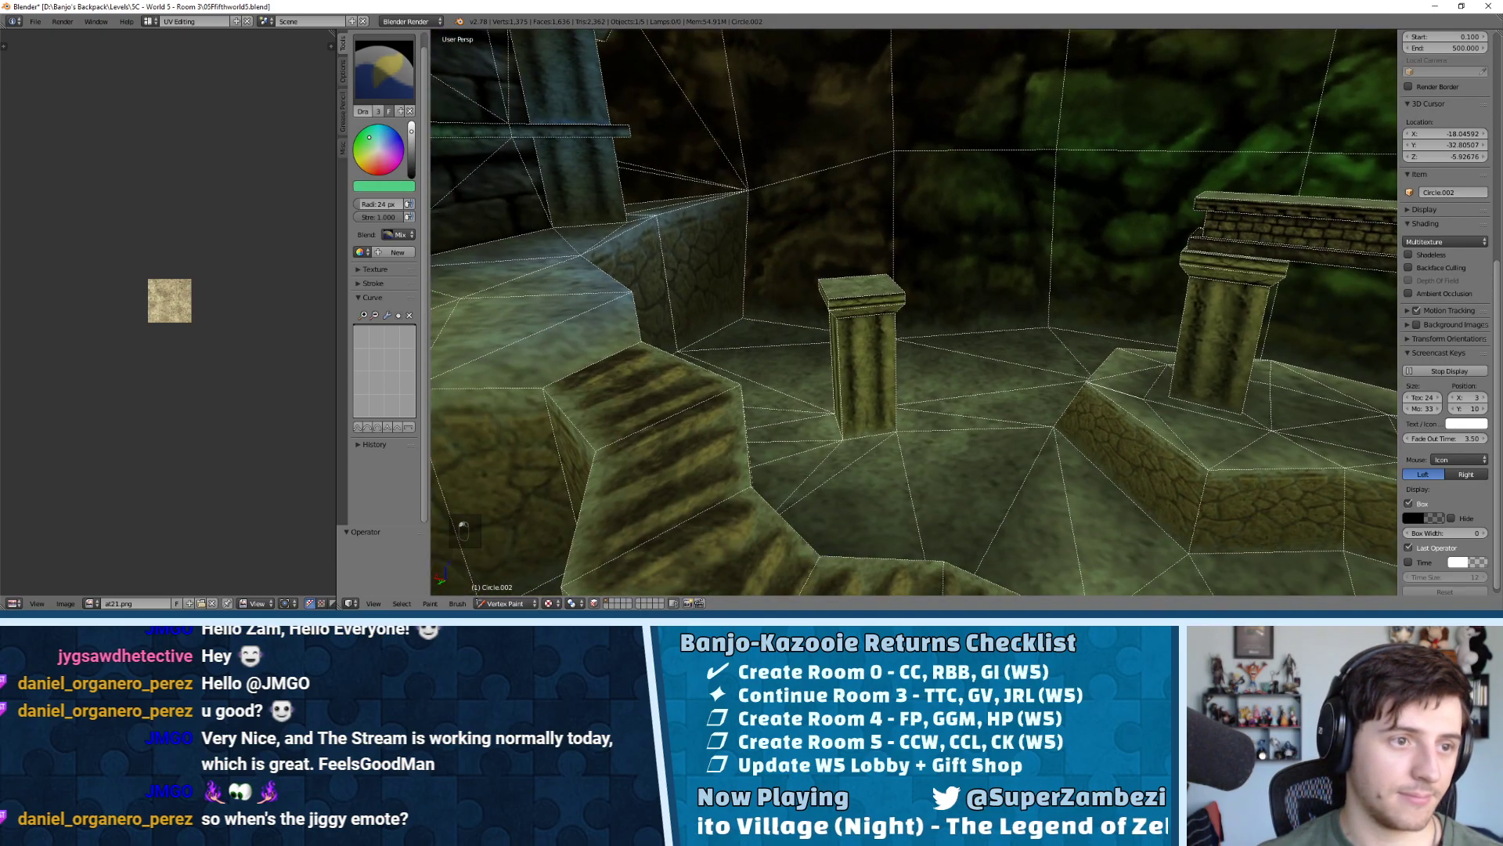
middle_drag(569, 295, 744, 325)
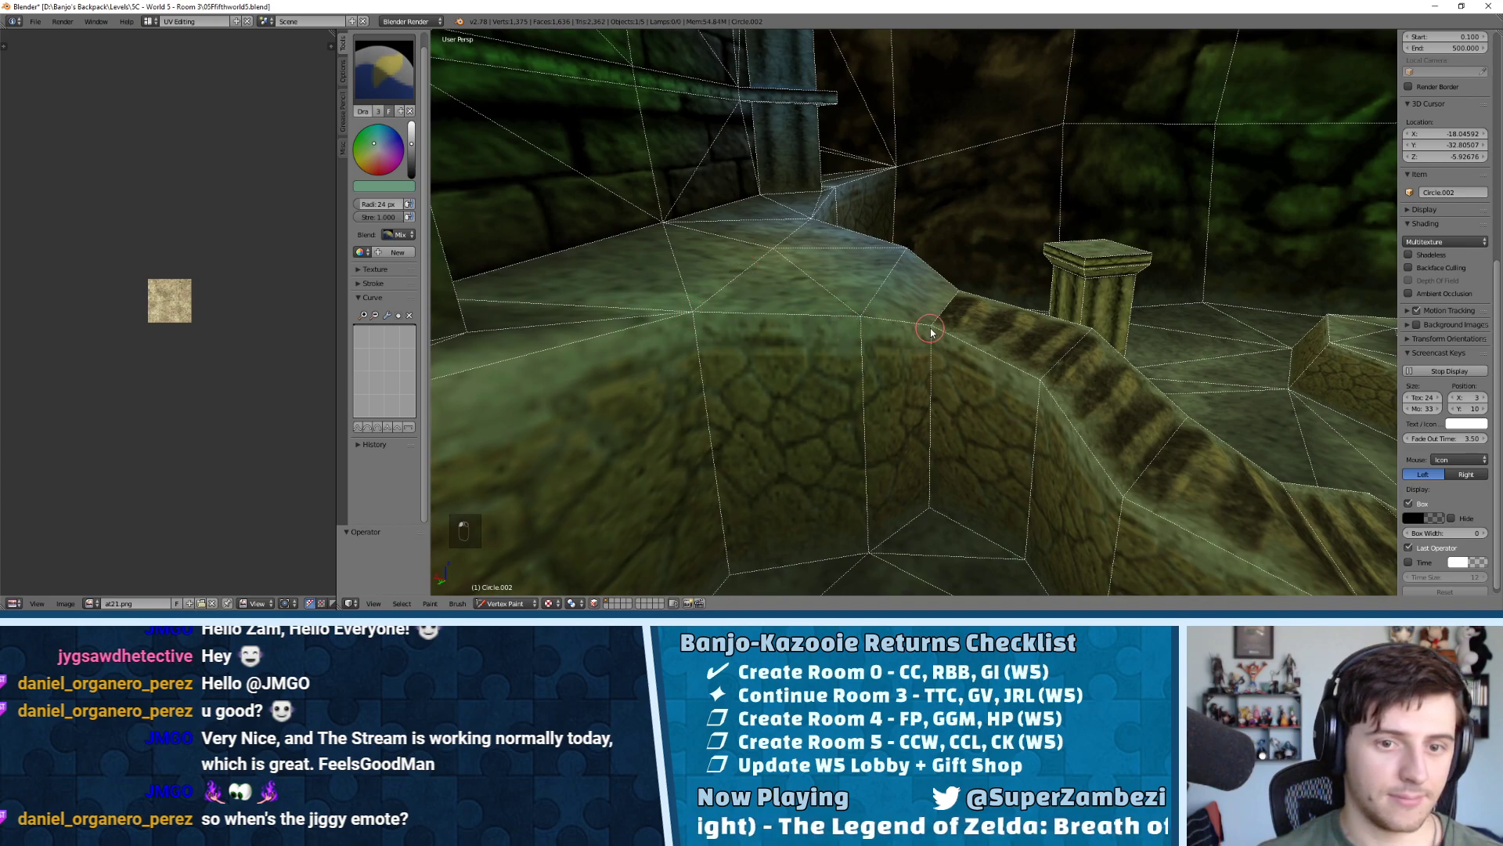
middle_drag(1190, 516, 999, 389)
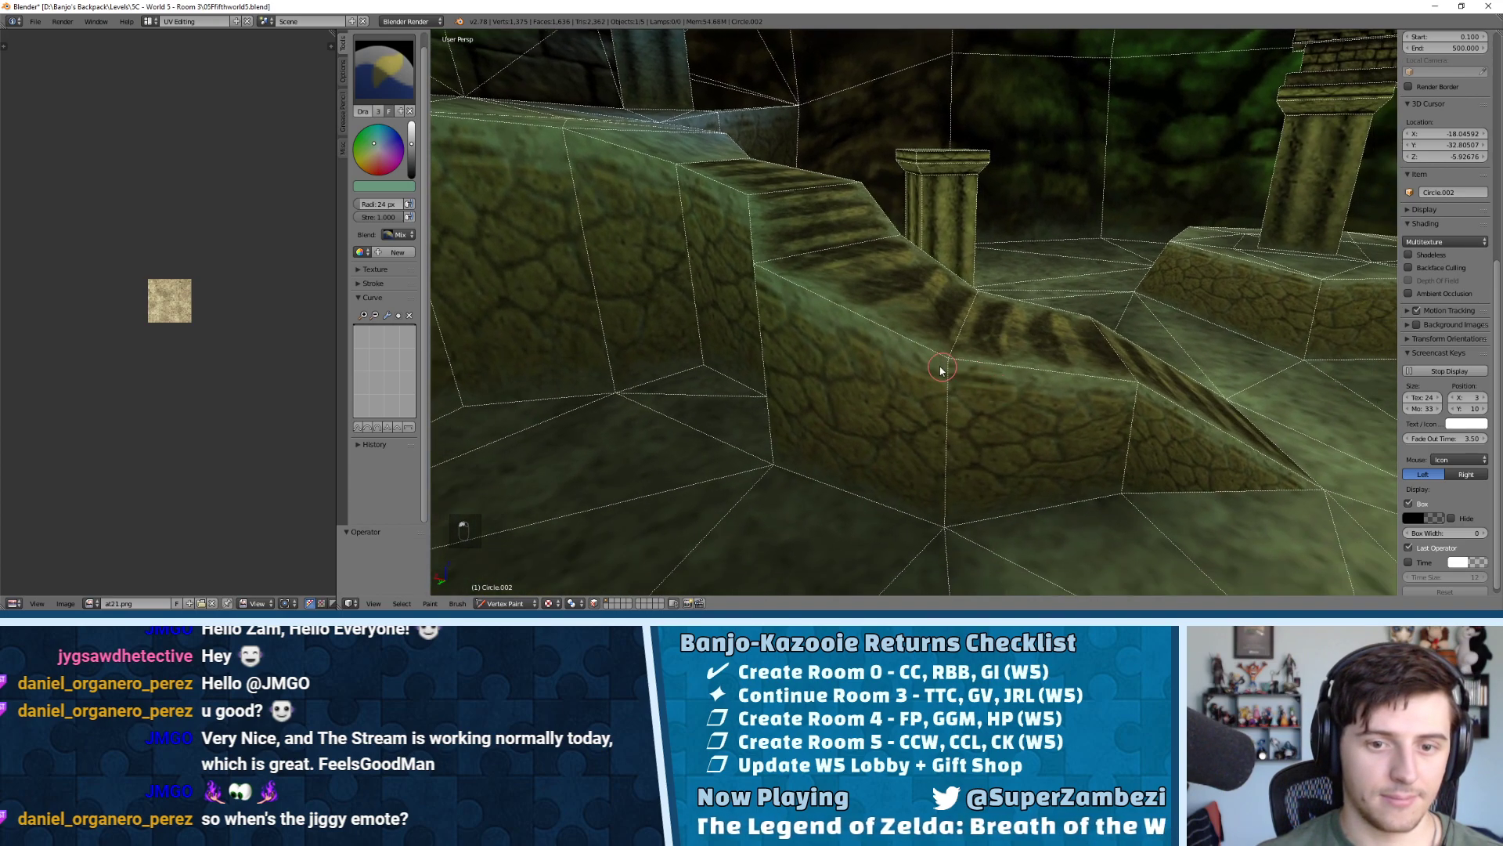
middle_drag(1157, 394, 1089, 410)
Undo the bright floor stroke and paint a darker, more saturated green on the floor corner between the platform wall and the stairs
middle_drag(898, 380, 888, 196)
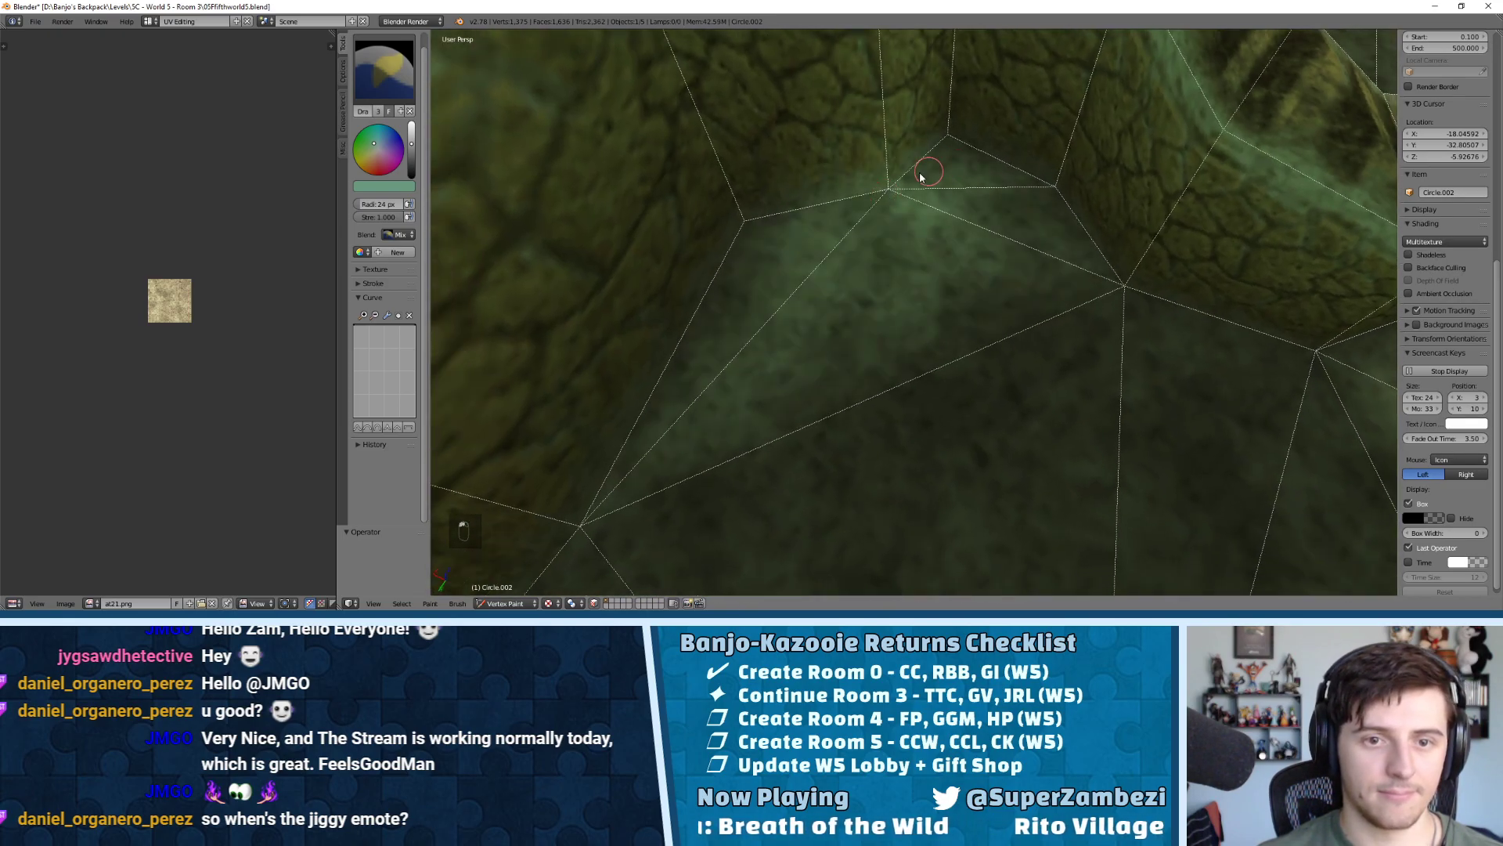
key(ctrl+z)
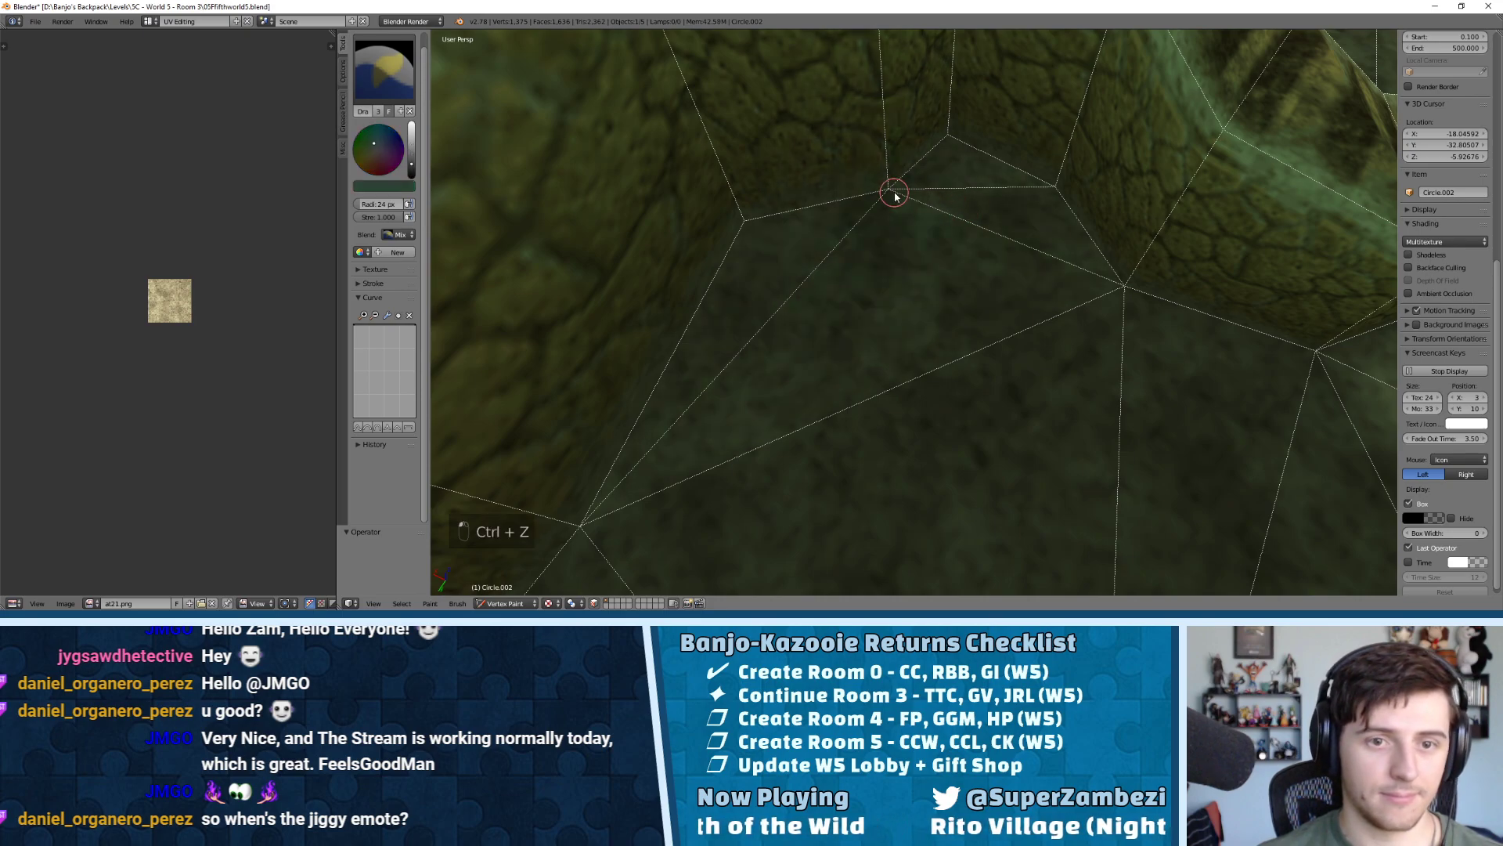
click(413, 156)
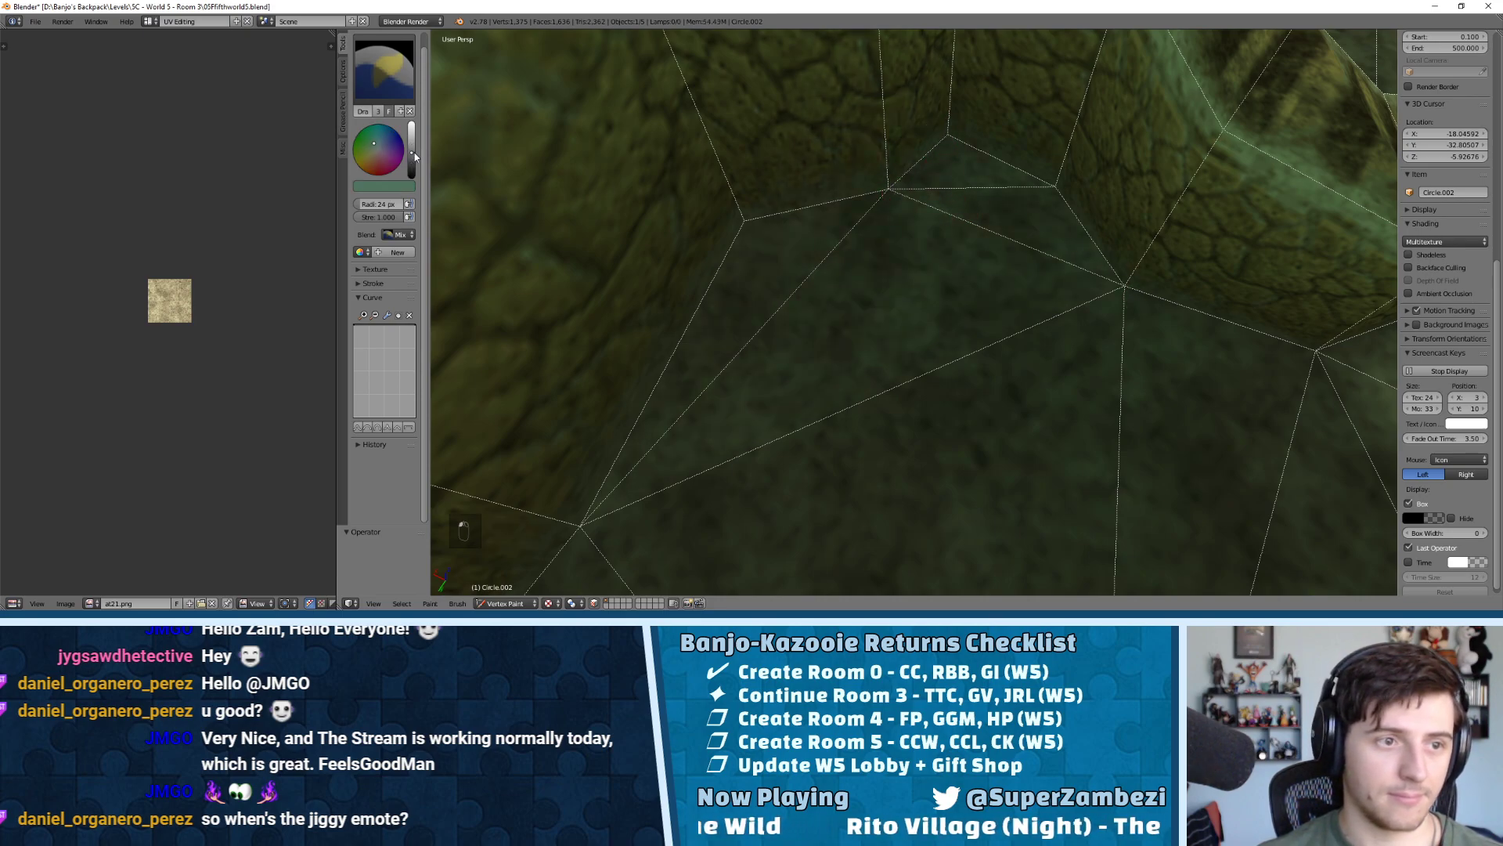
drag(924, 199, 872, 185)
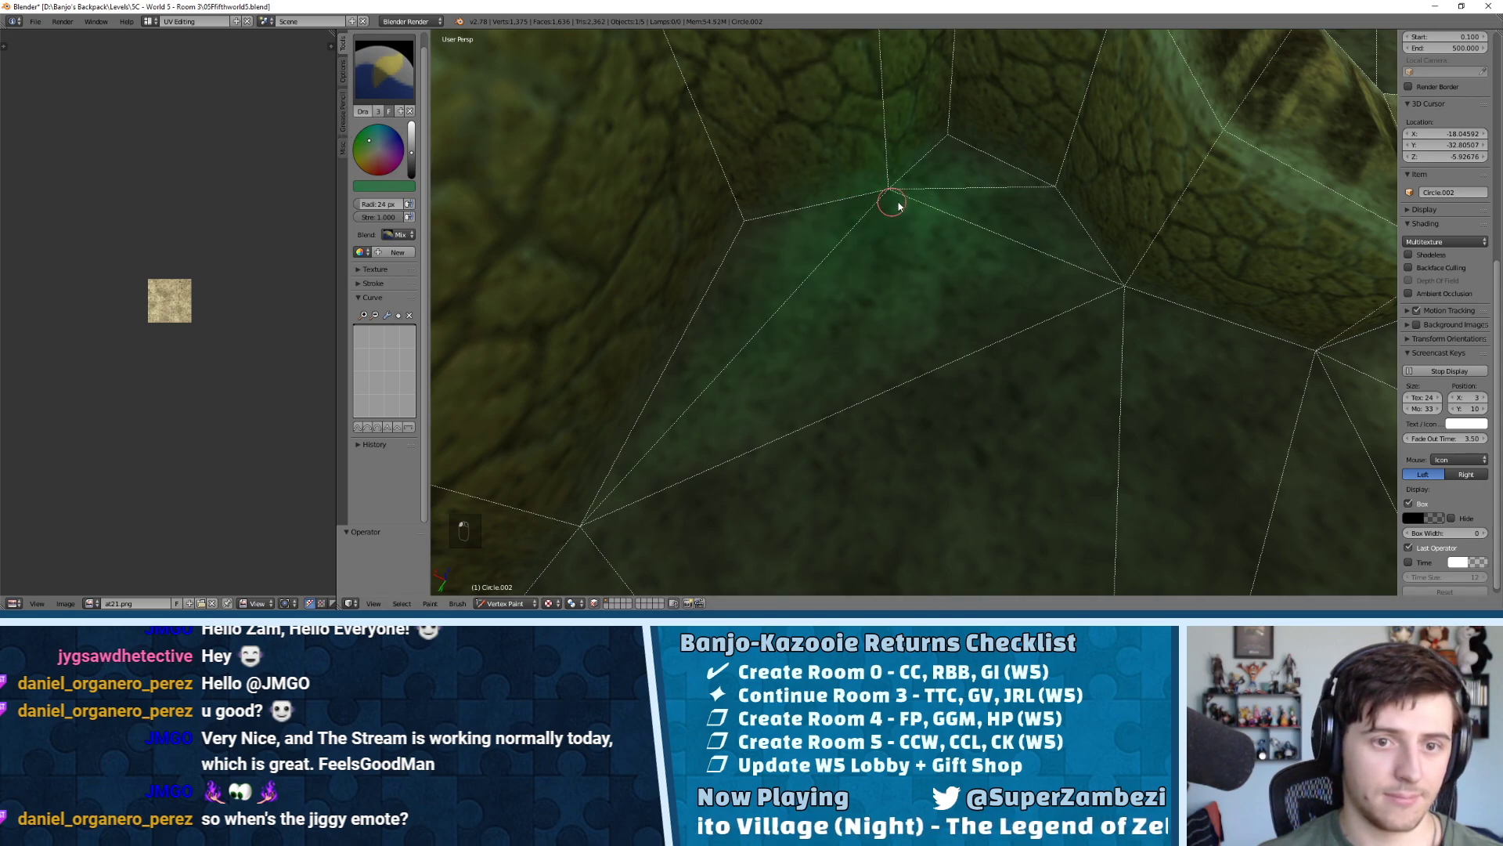
click(414, 149)
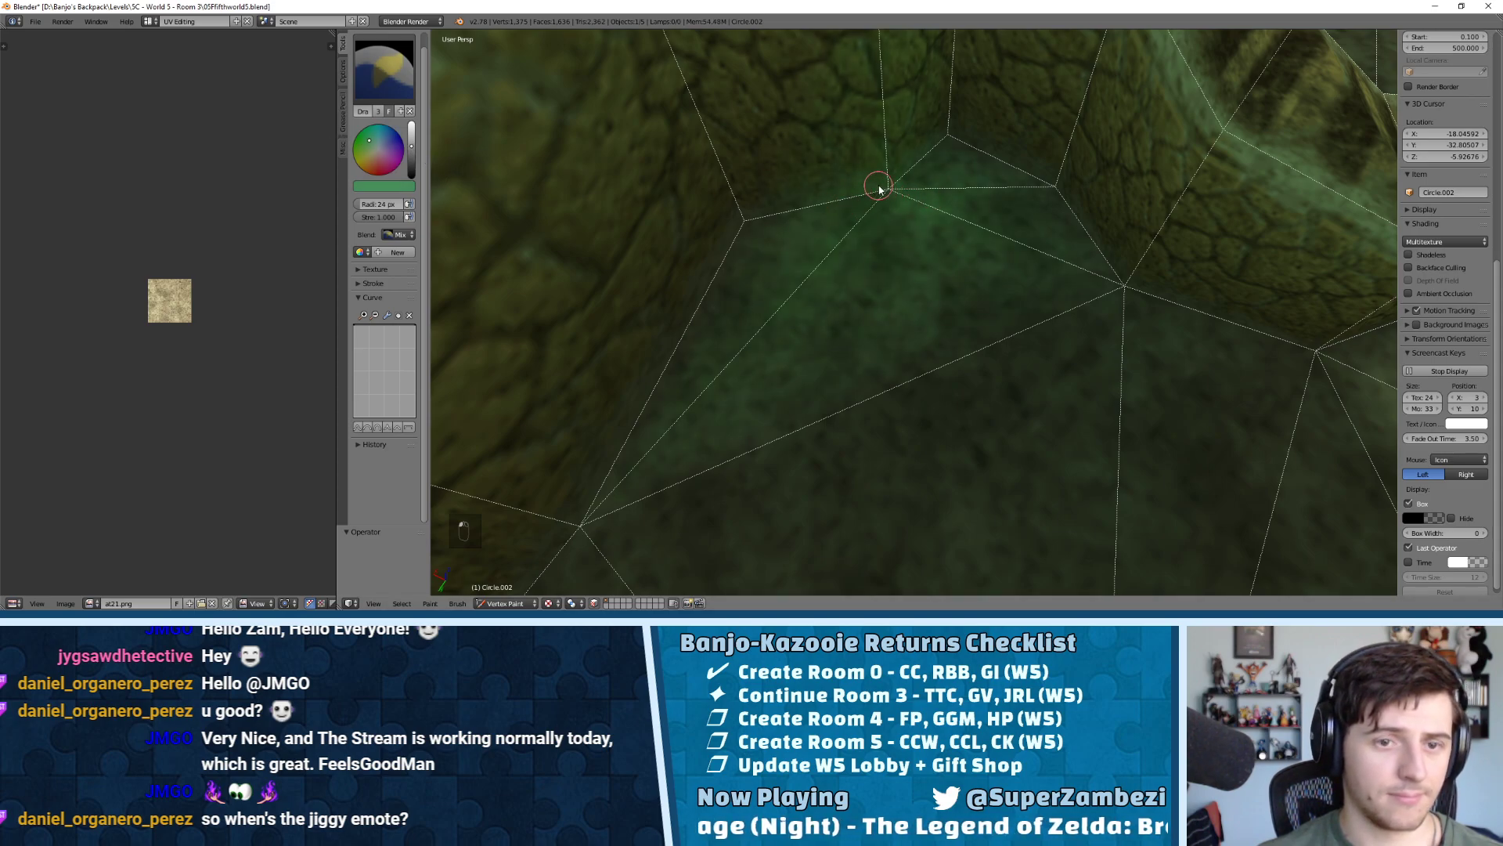
click(885, 192)
drag(865, 176, 924, 196)
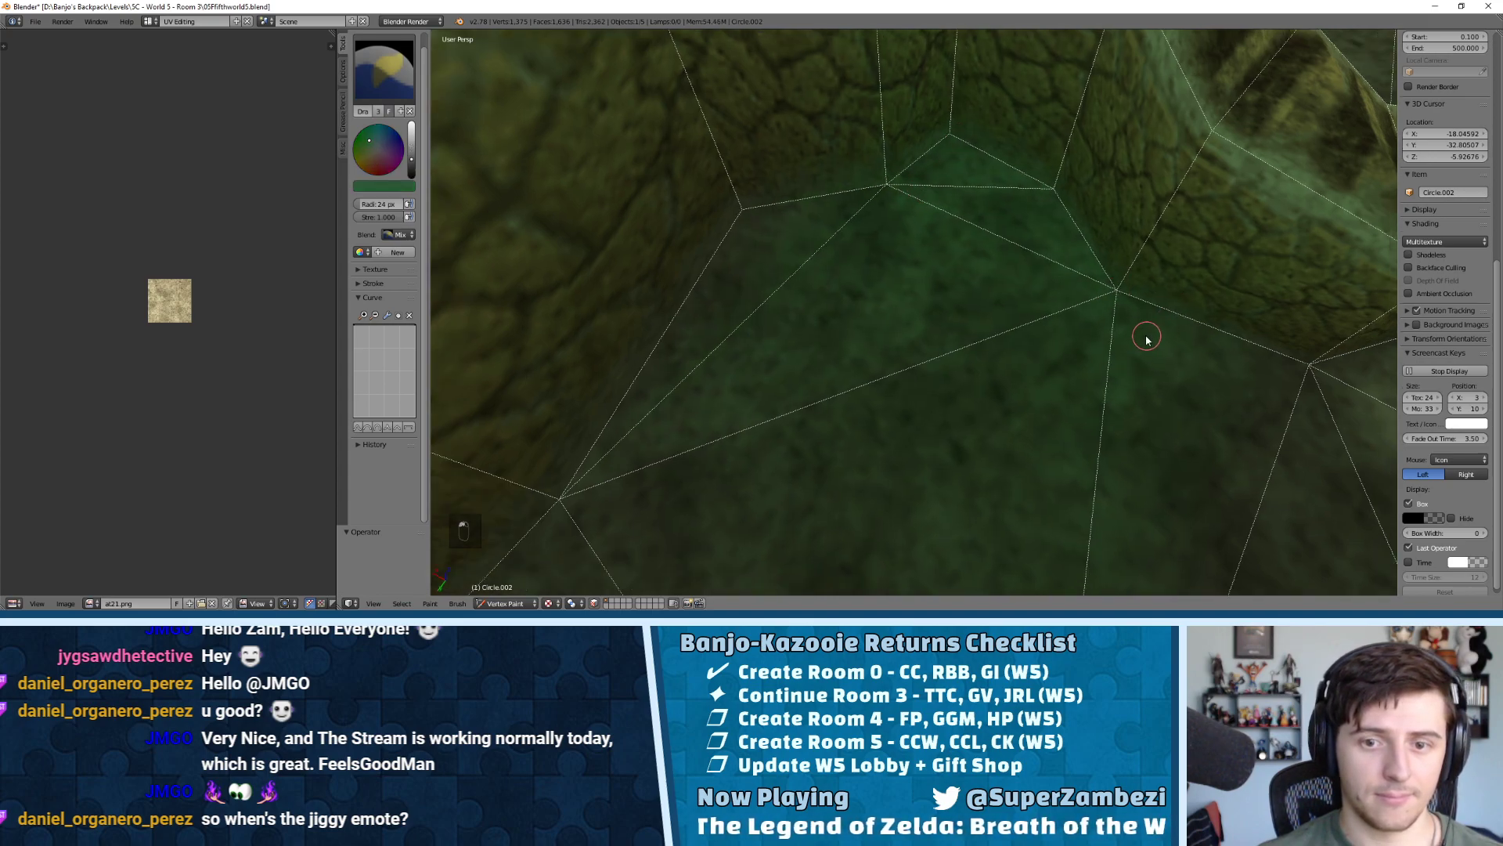
Try green and grey tones on the floor at the freestanding pillar's base, then paint it a dark muted green
scroll(1131, 339, down, 10)
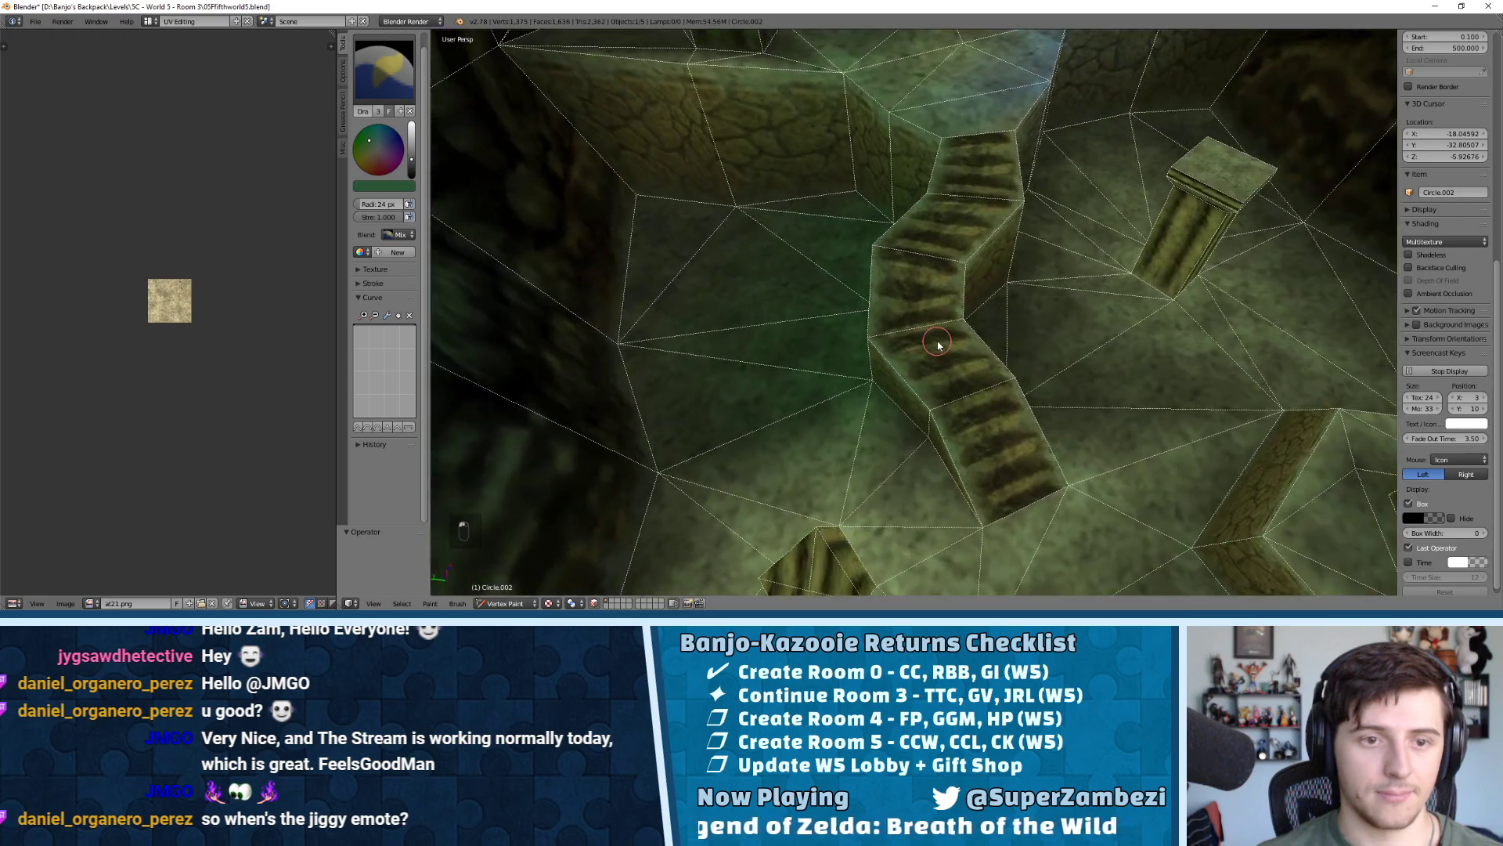
middle_drag(939, 345, 848, 350)
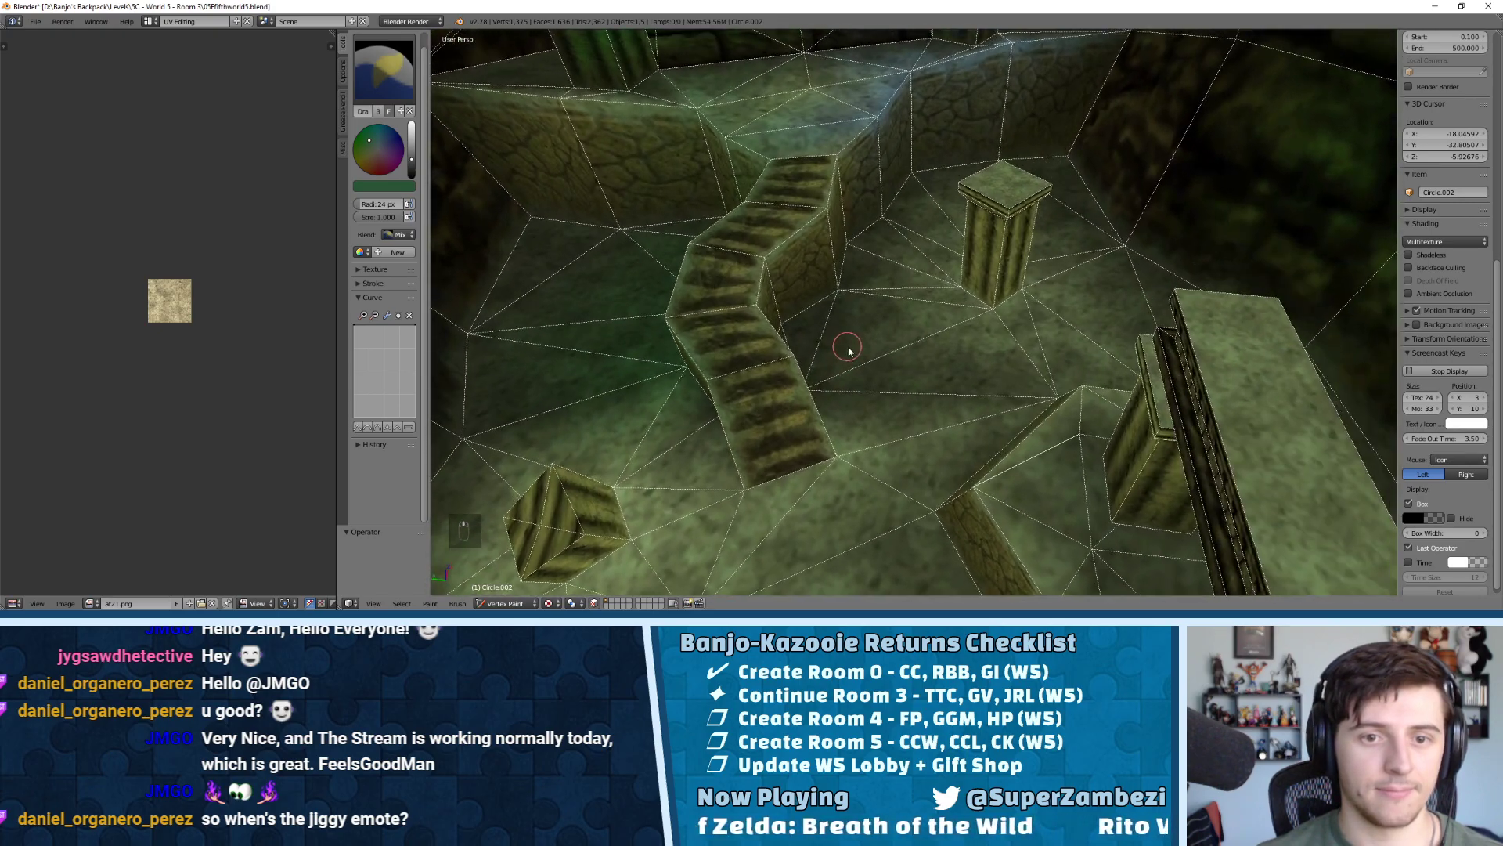
scroll(848, 350, up, 5)
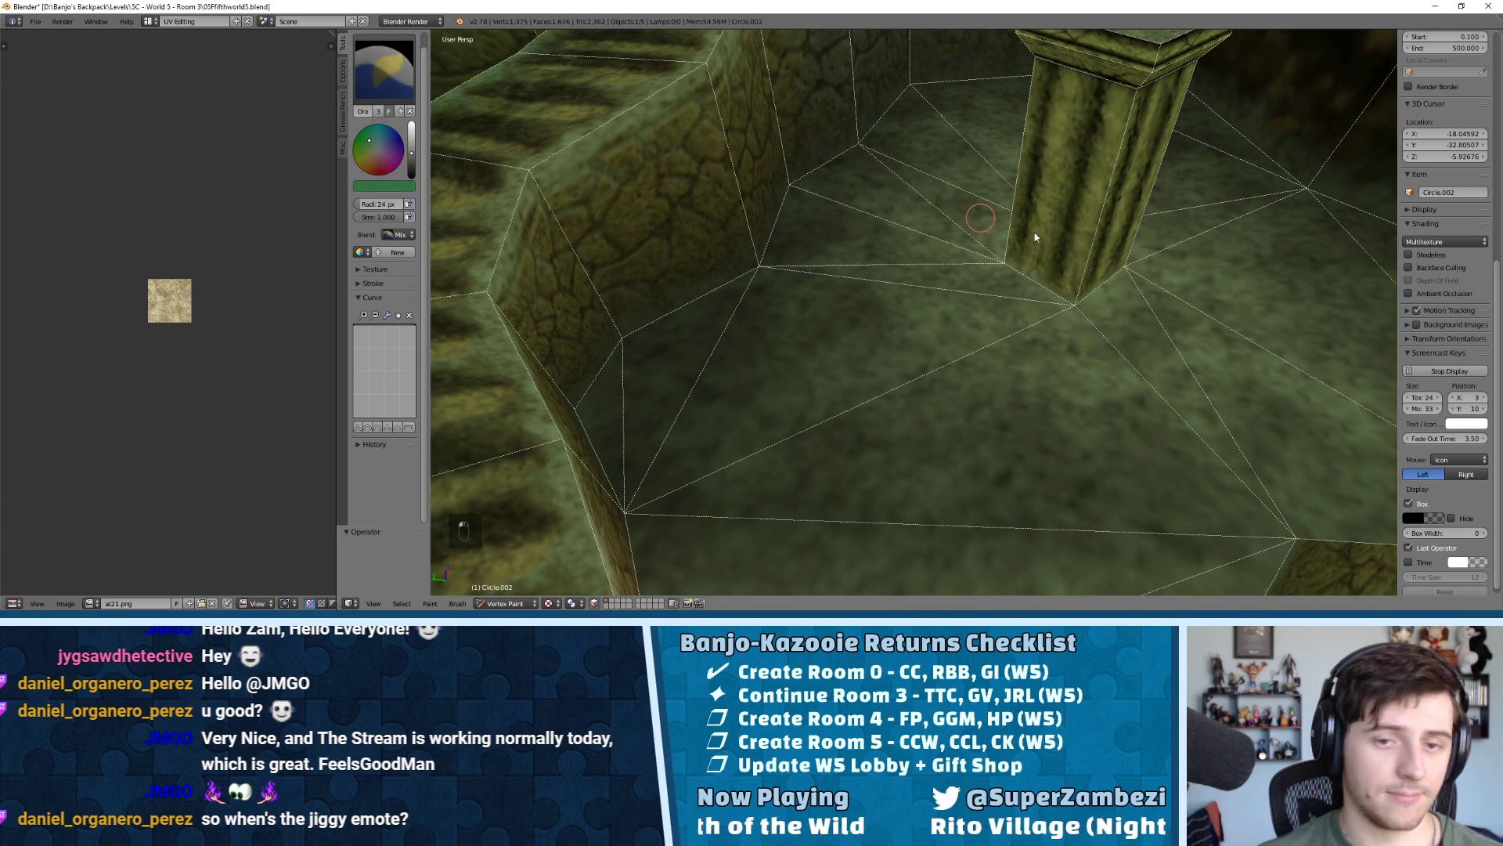
click(1061, 310)
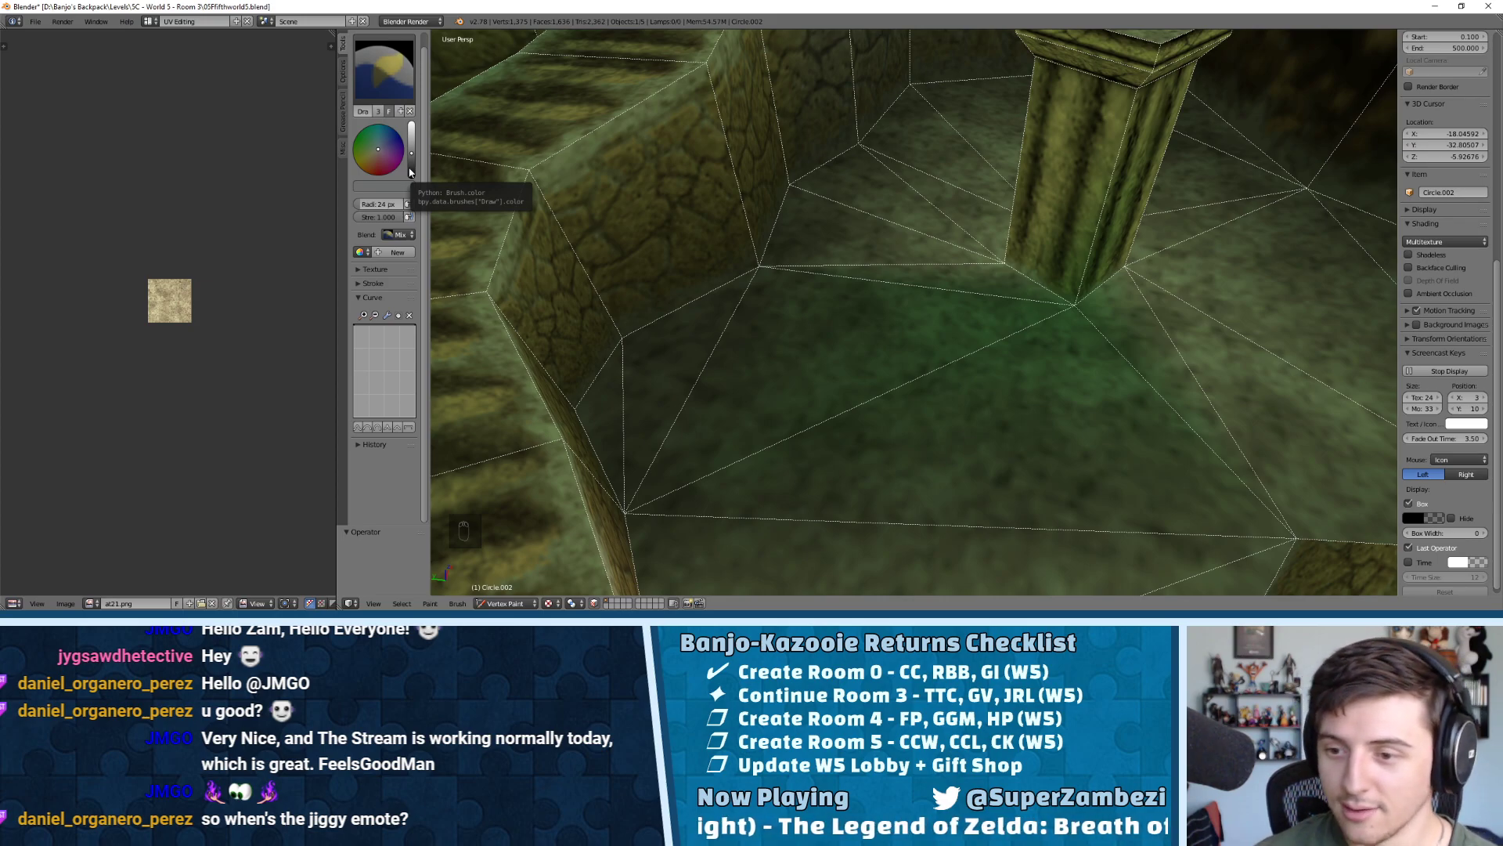
click(1076, 300)
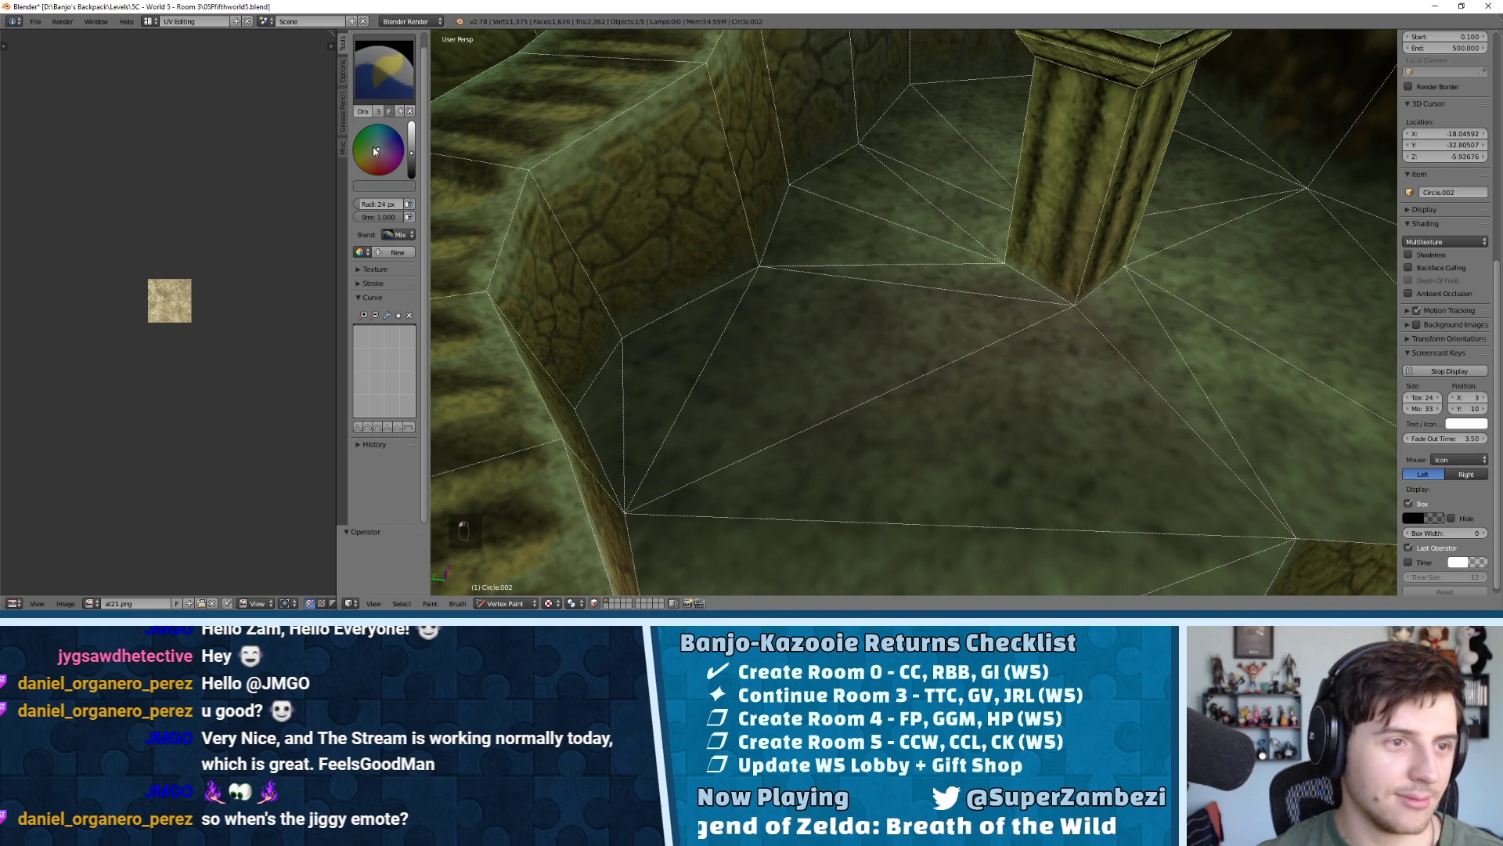
click(1020, 268)
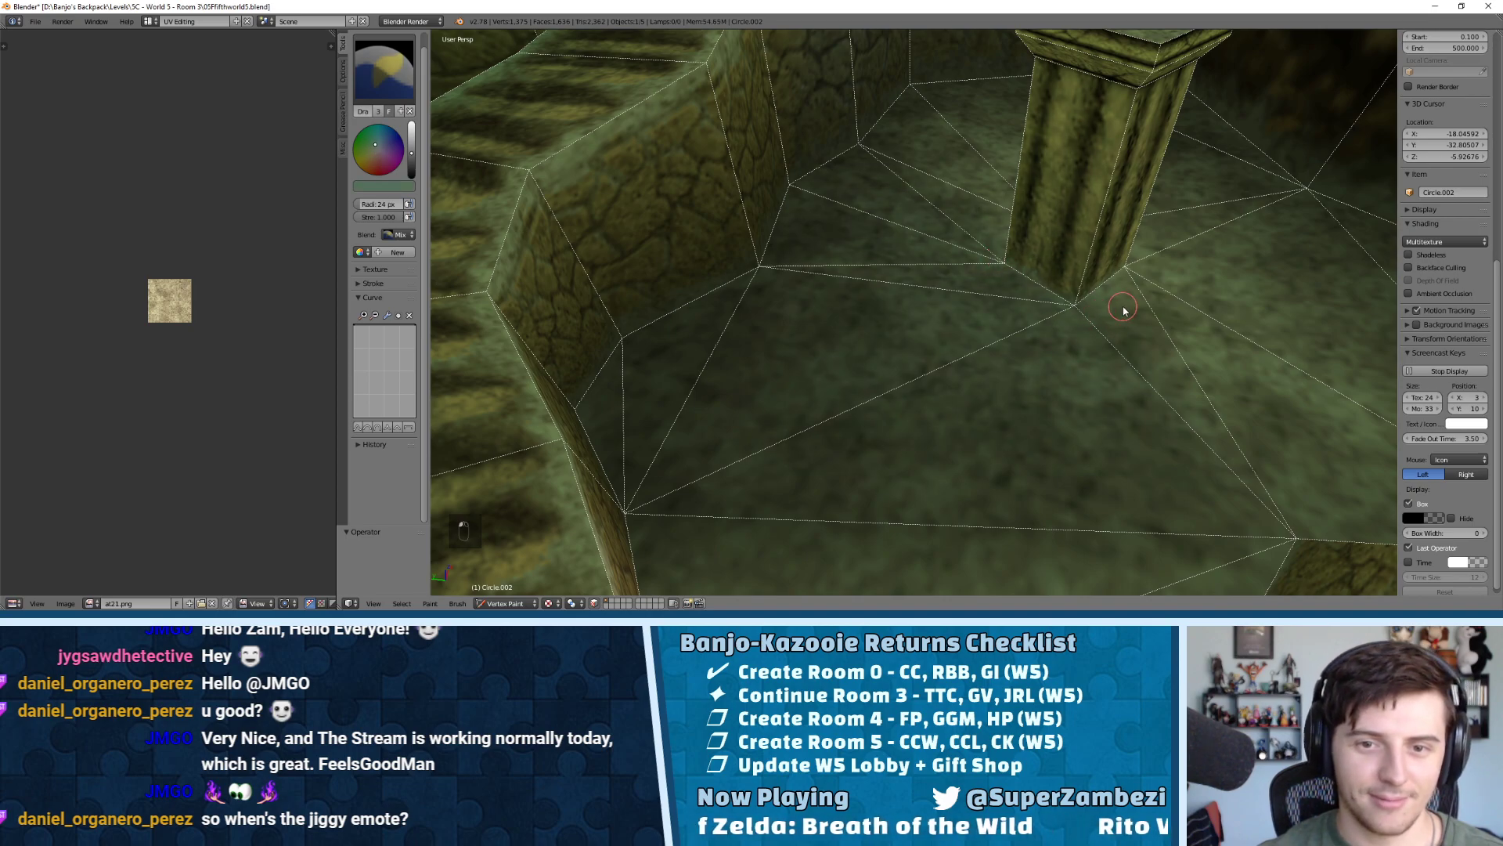
Brighten the muted green and paint it on the floor at the front corner of the freestanding pillar
middle_drag(1124, 310, 1049, 291)
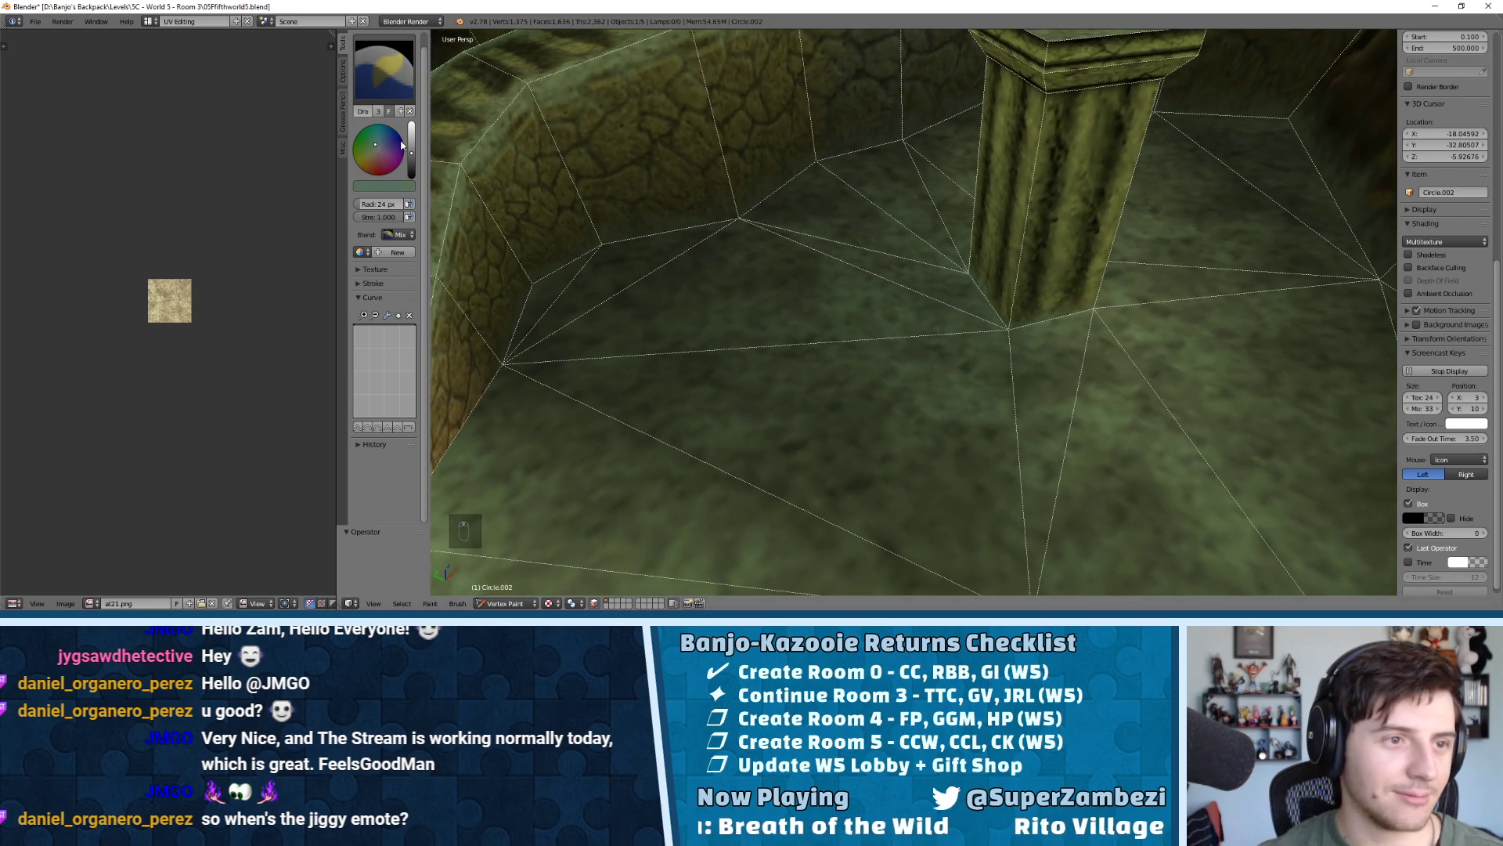
scroll(401, 144, up, 2)
click(989, 331)
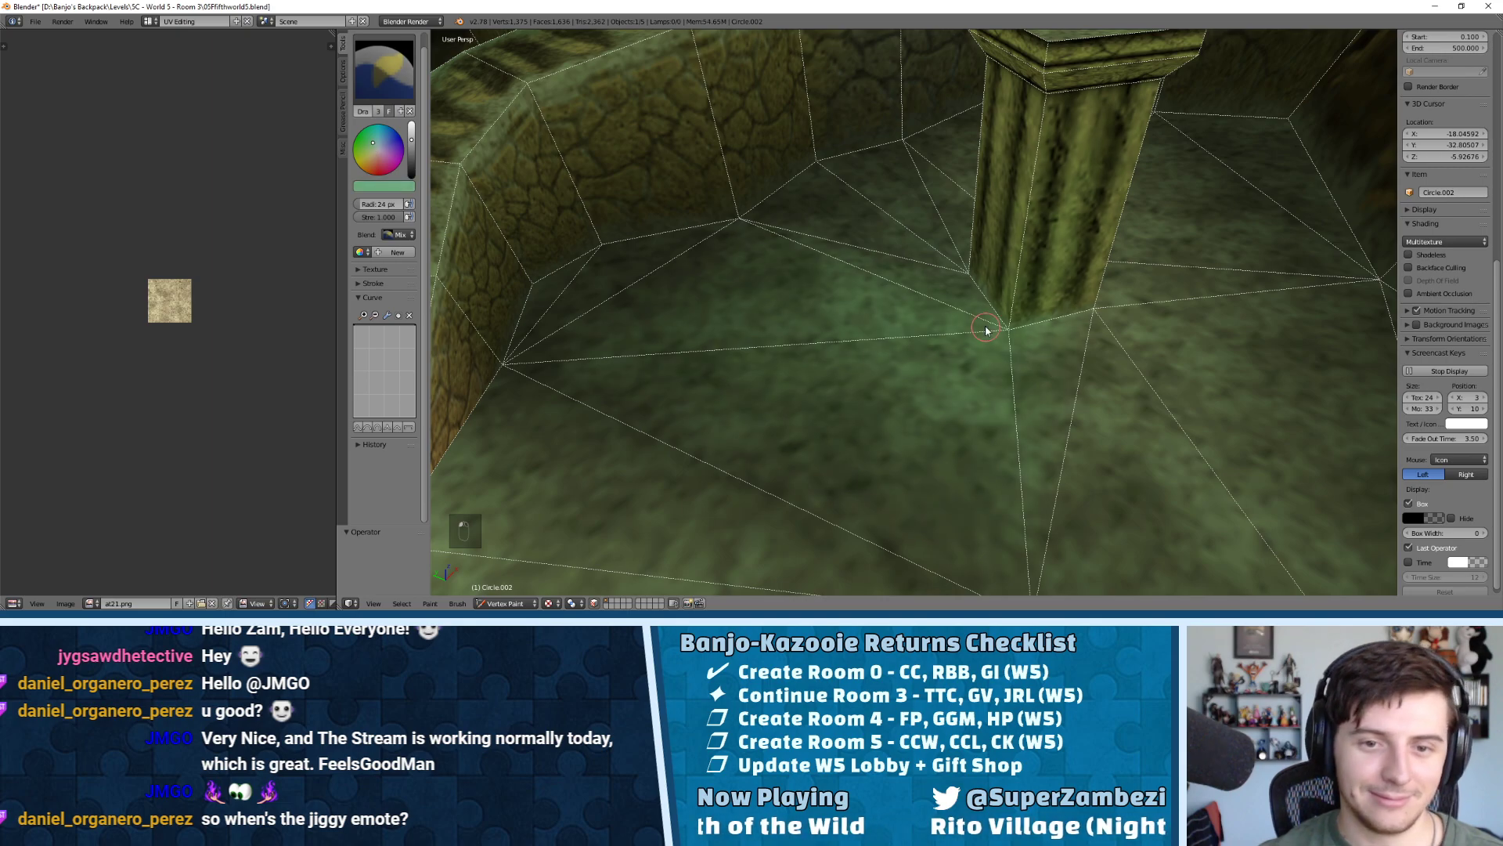
Undo the last stroke, darken the green and paint it on the stone platform's top beside the arch's pillar
middle_drag(1057, 308, 846, 359)
middle_drag(822, 297, 814, 229)
mouse_move(916, 249)
middle_down()
mouse_move(932, 259)
mouse_move(905, 279)
middle_up()
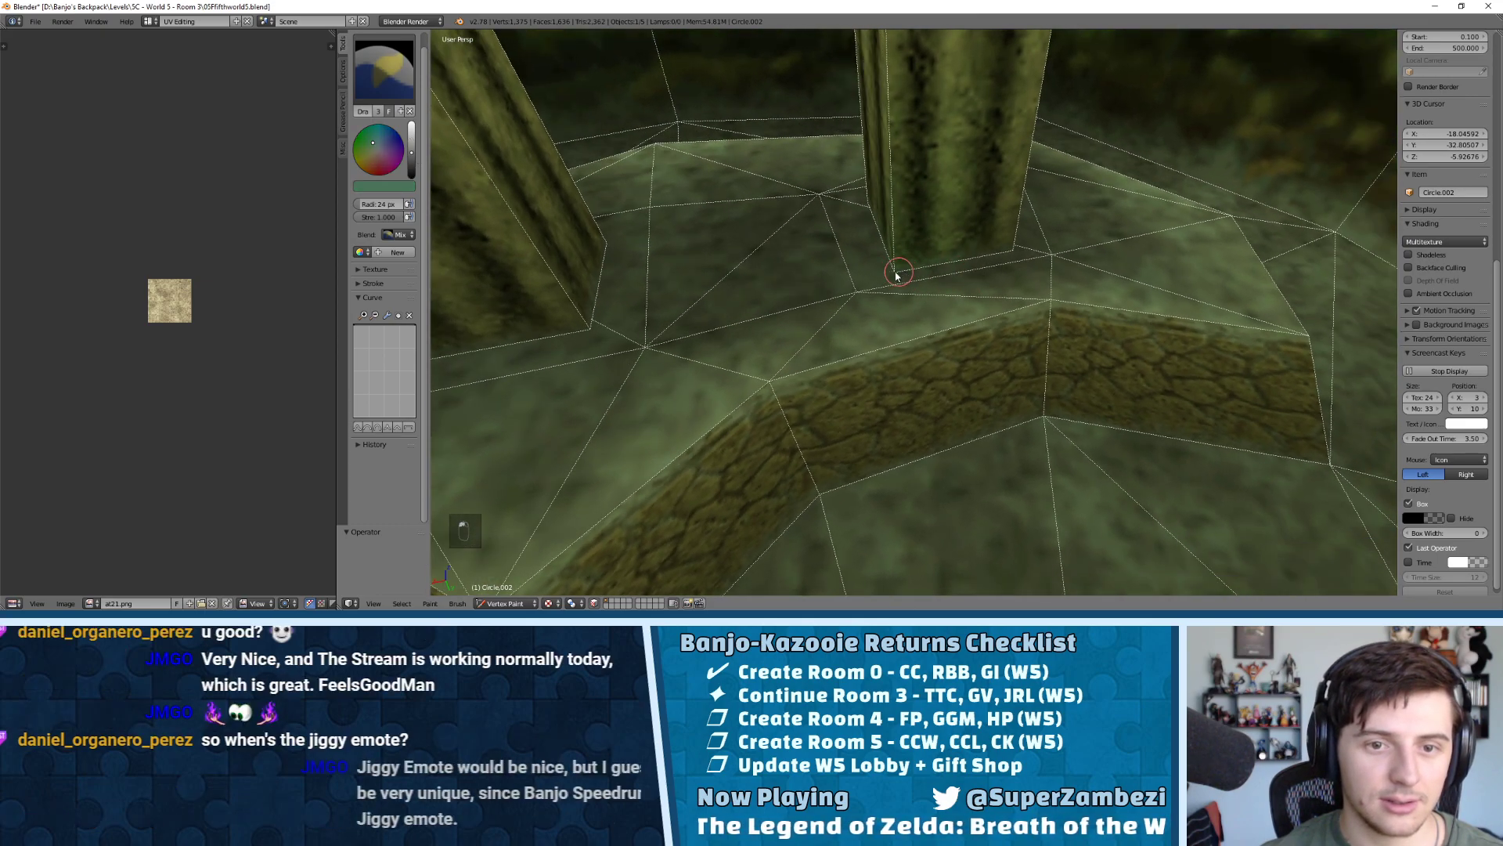
key(ctrl+z)
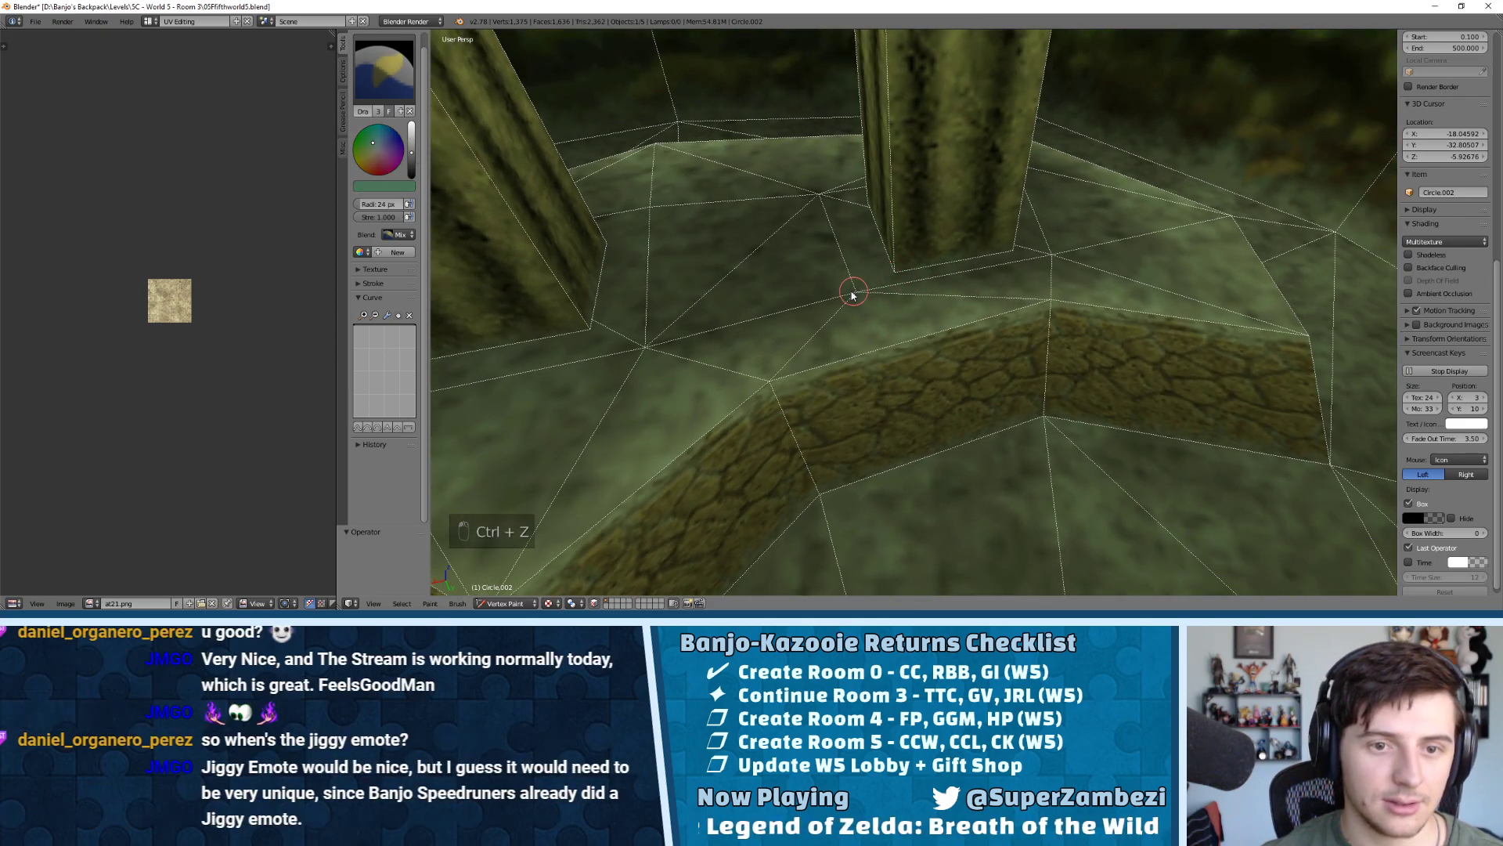
click(411, 162)
click(817, 197)
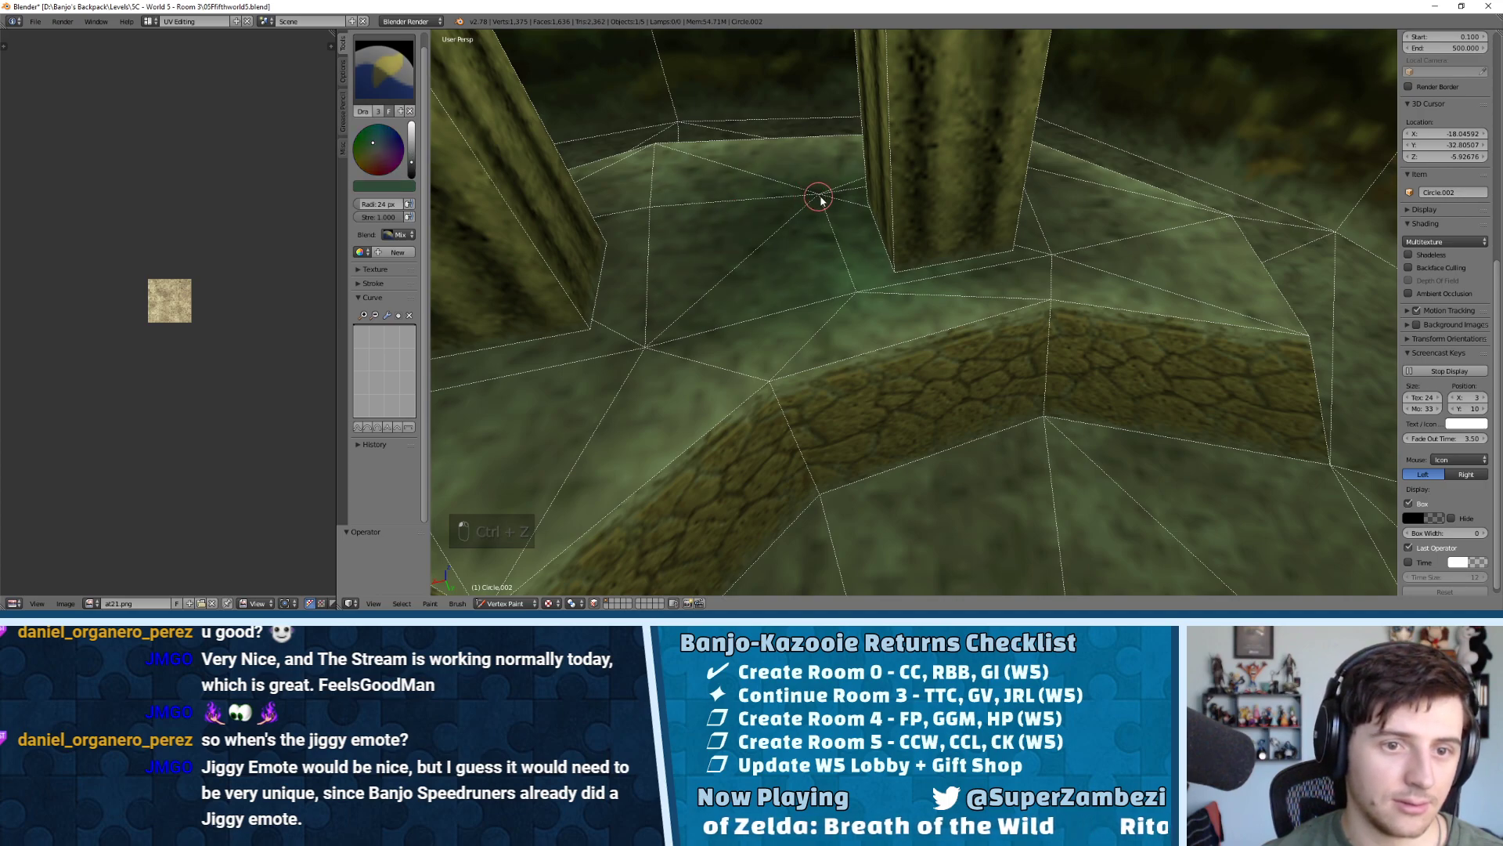
click(857, 290)
Make the brush a more saturated dark green and paint it on the platform's top around the base of the same arch pillar
drag(412, 162, 411, 155)
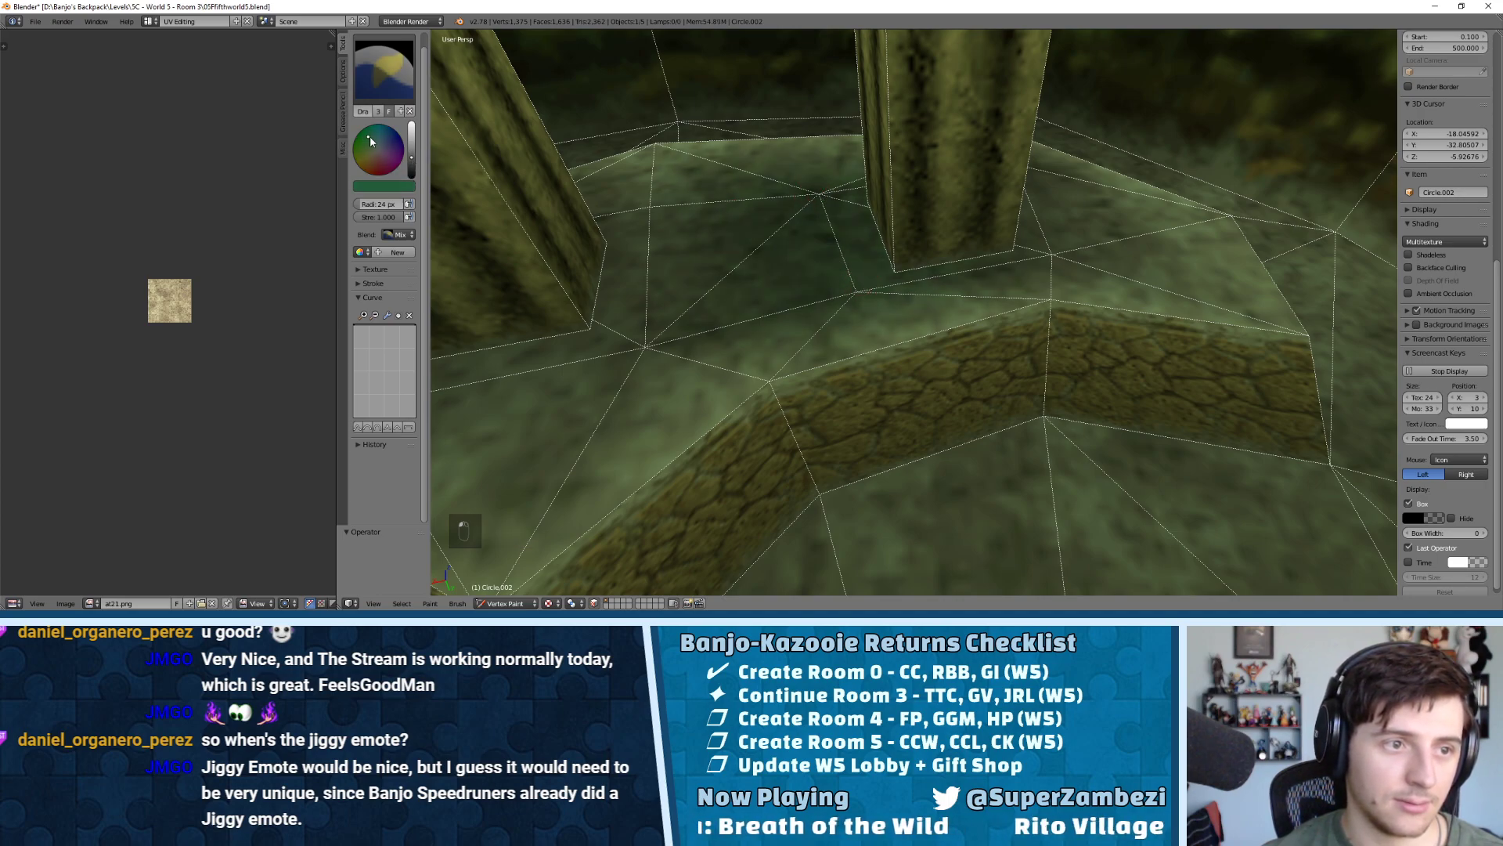
middle_drag(1005, 290, 926, 305)
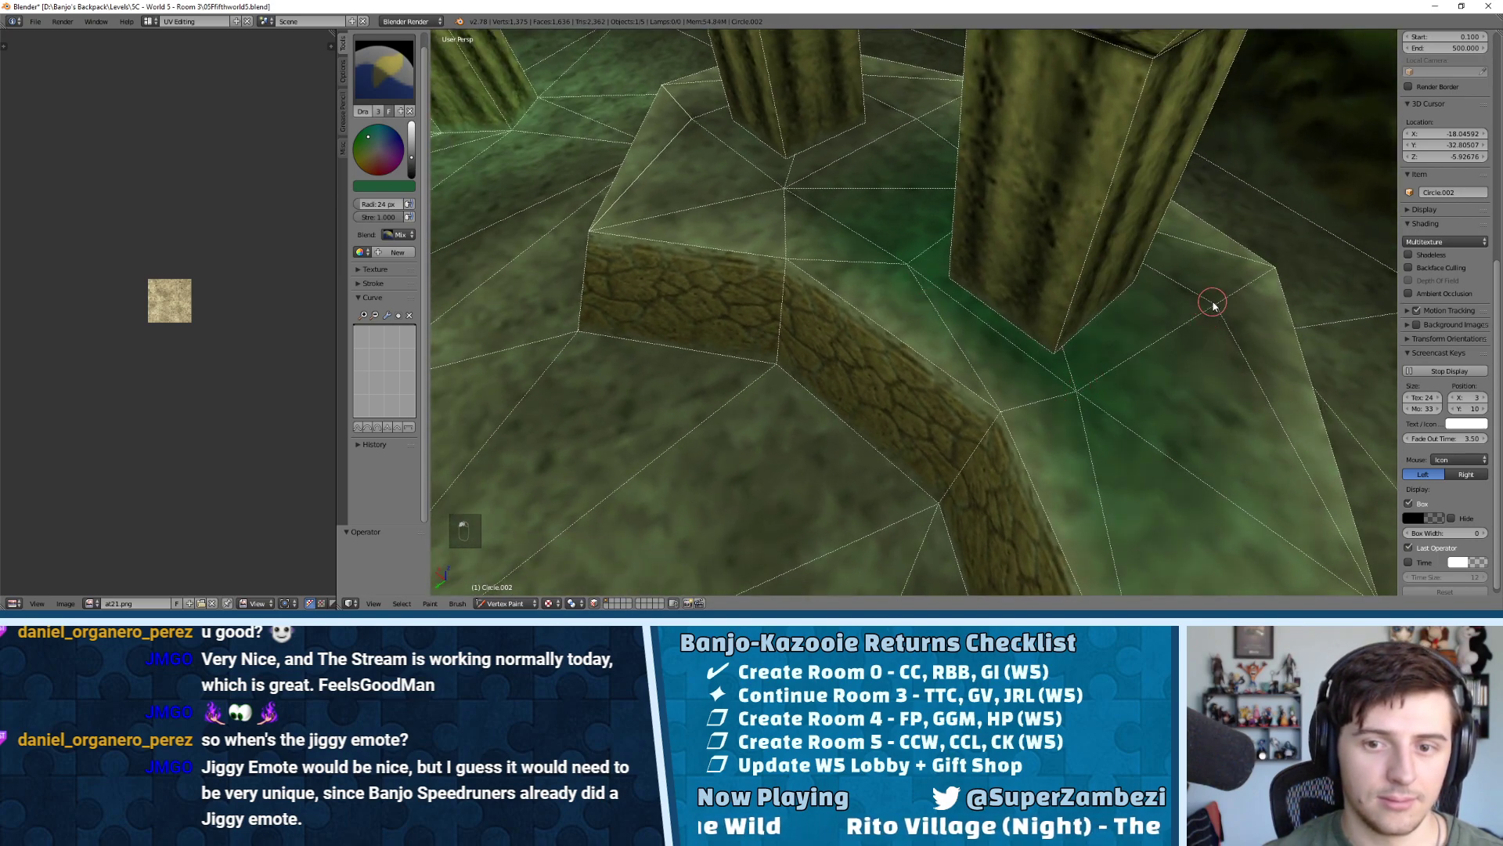
middle_drag(1117, 335, 907, 276)
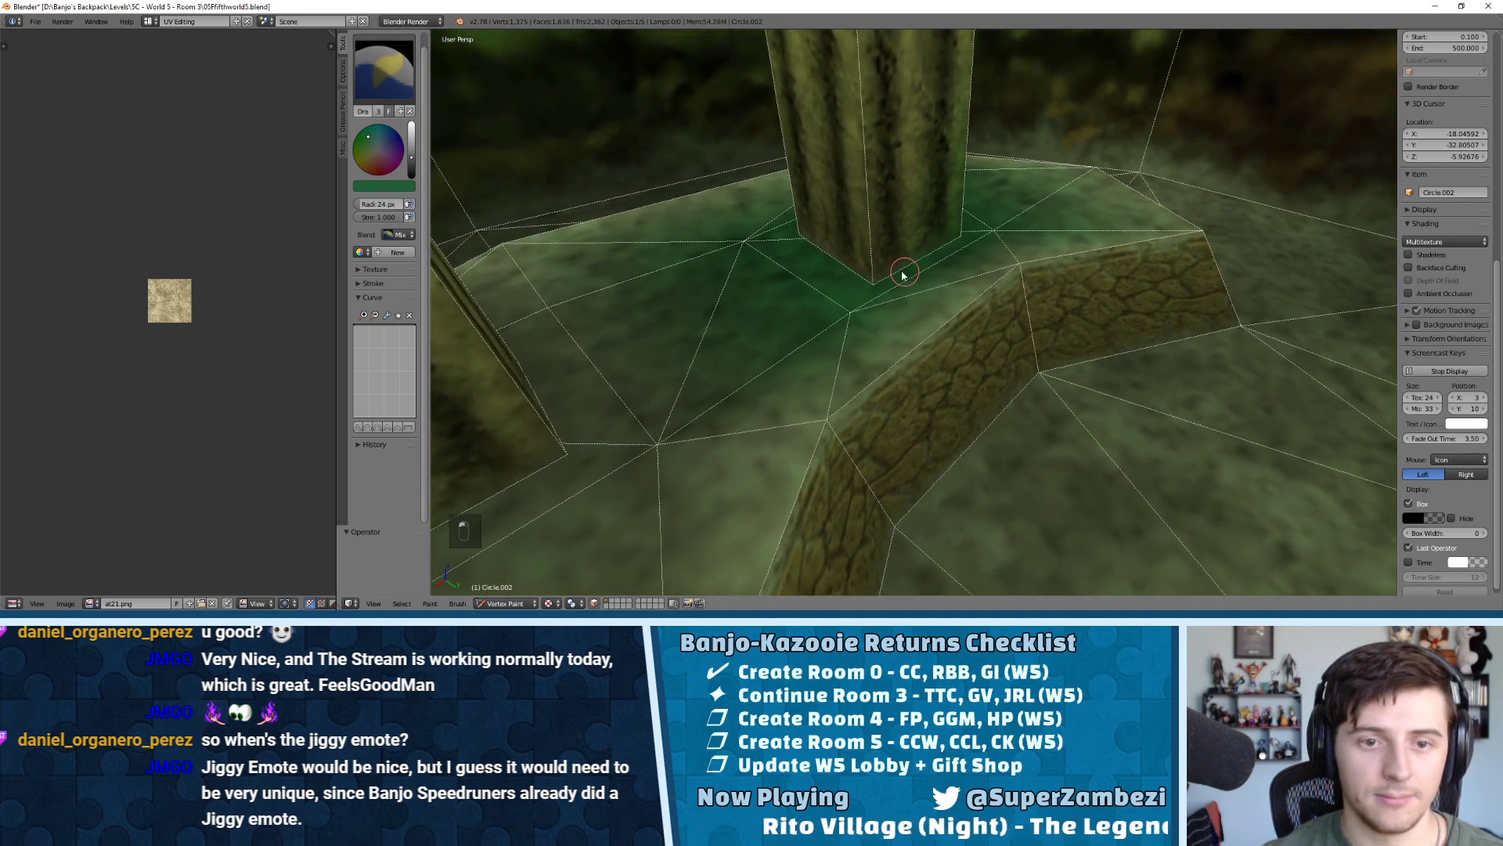
mouse_move(788, 276)
middle_down()
mouse_move(963, 275)
mouse_move(785, 409)
mouse_move(913, 433)
middle_up()
scroll(898, 498, down, 4)
middle_drag(898, 498, 711, 232)
scroll(879, 329, down, 2)
scroll(711, 232, up, 2)
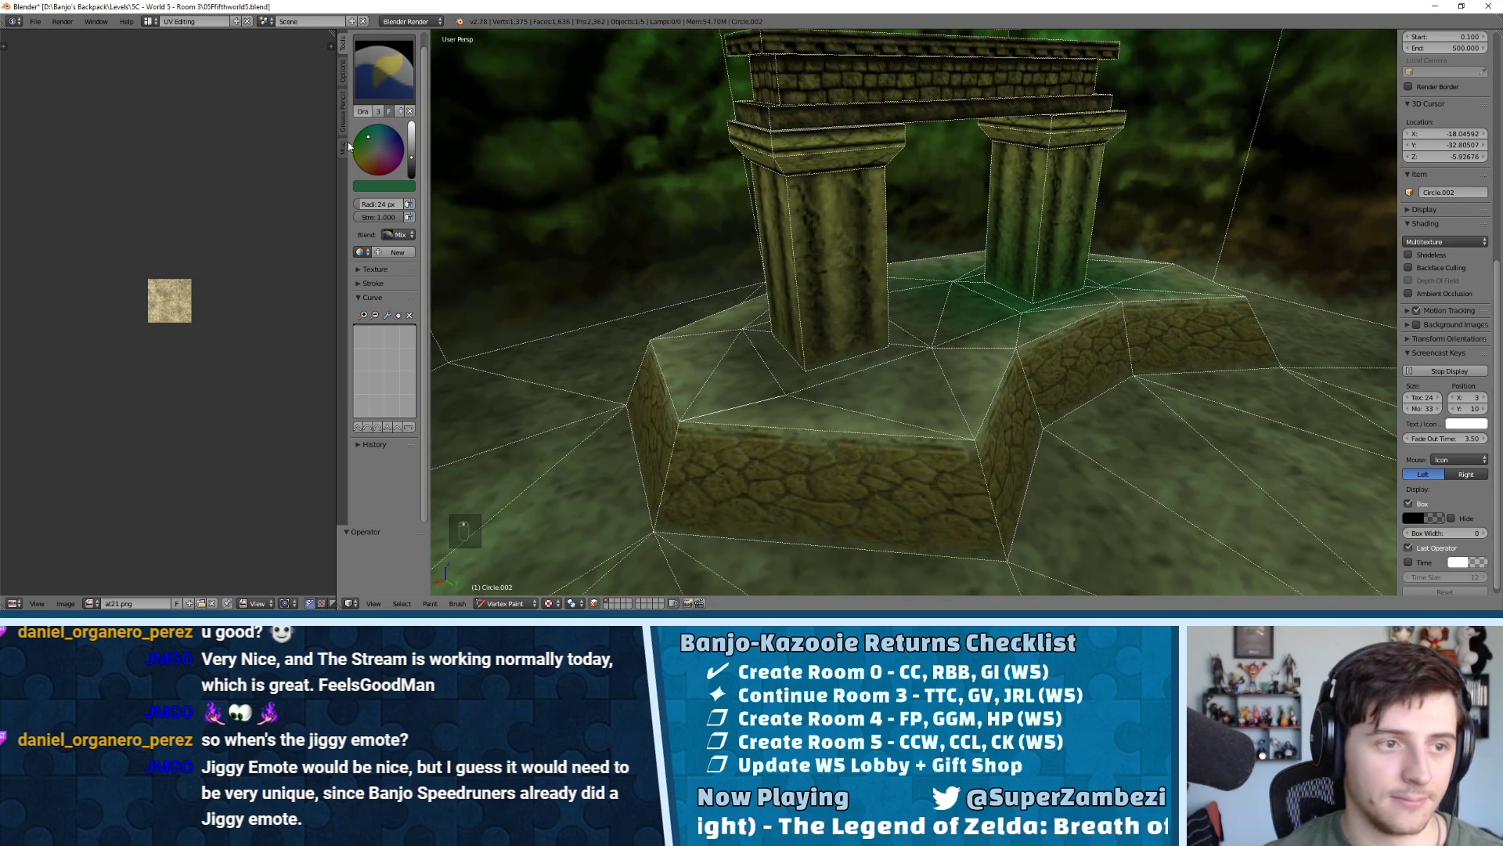
Vertex-paint teal onto the pillar bases and the platform floor beneath the stone archway
scroll(822, 402, up, 3)
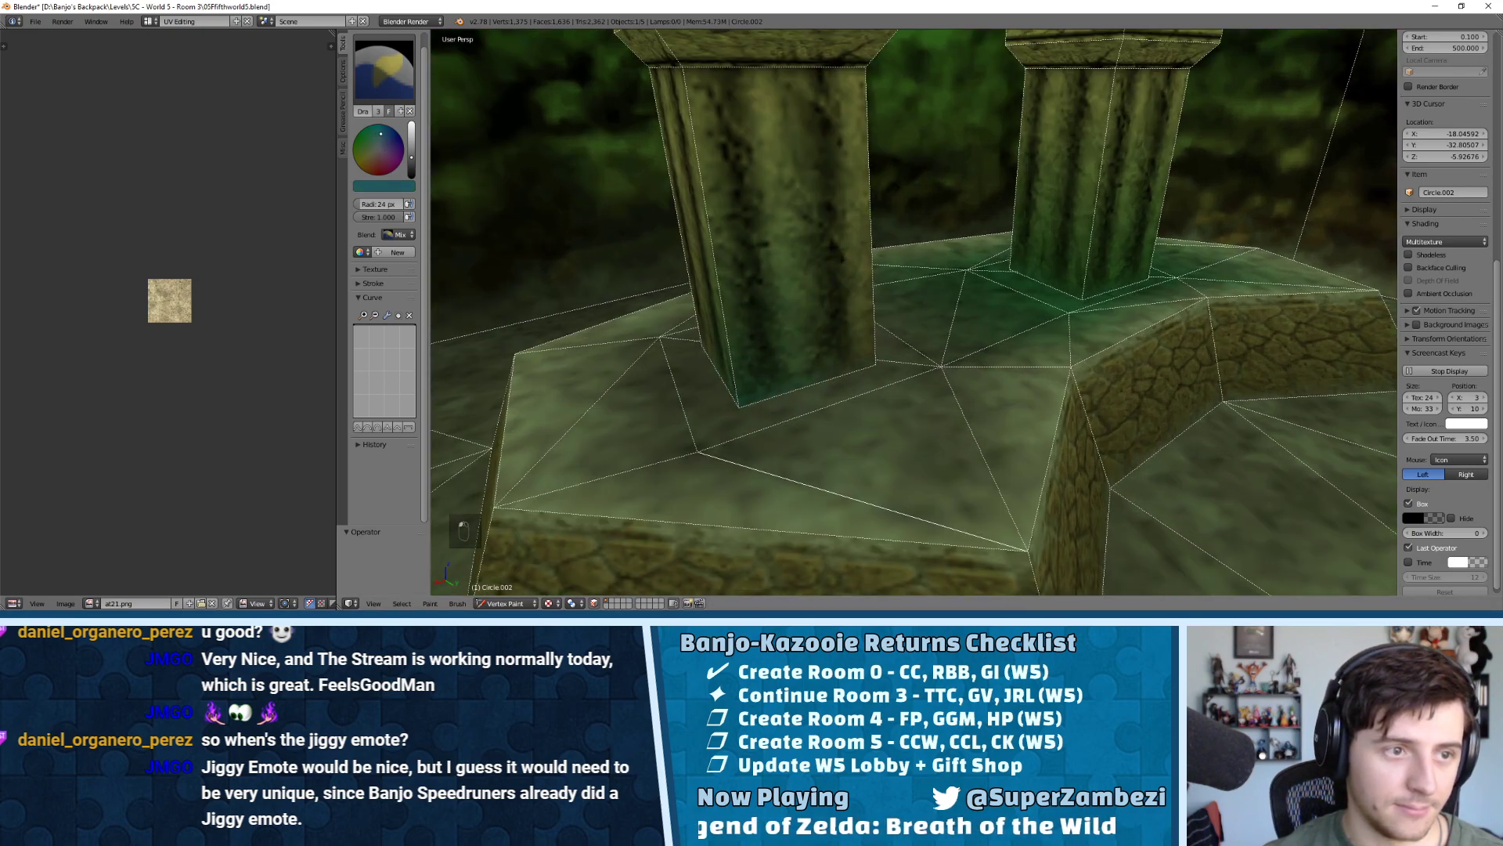
scroll(737, 420, down, 3)
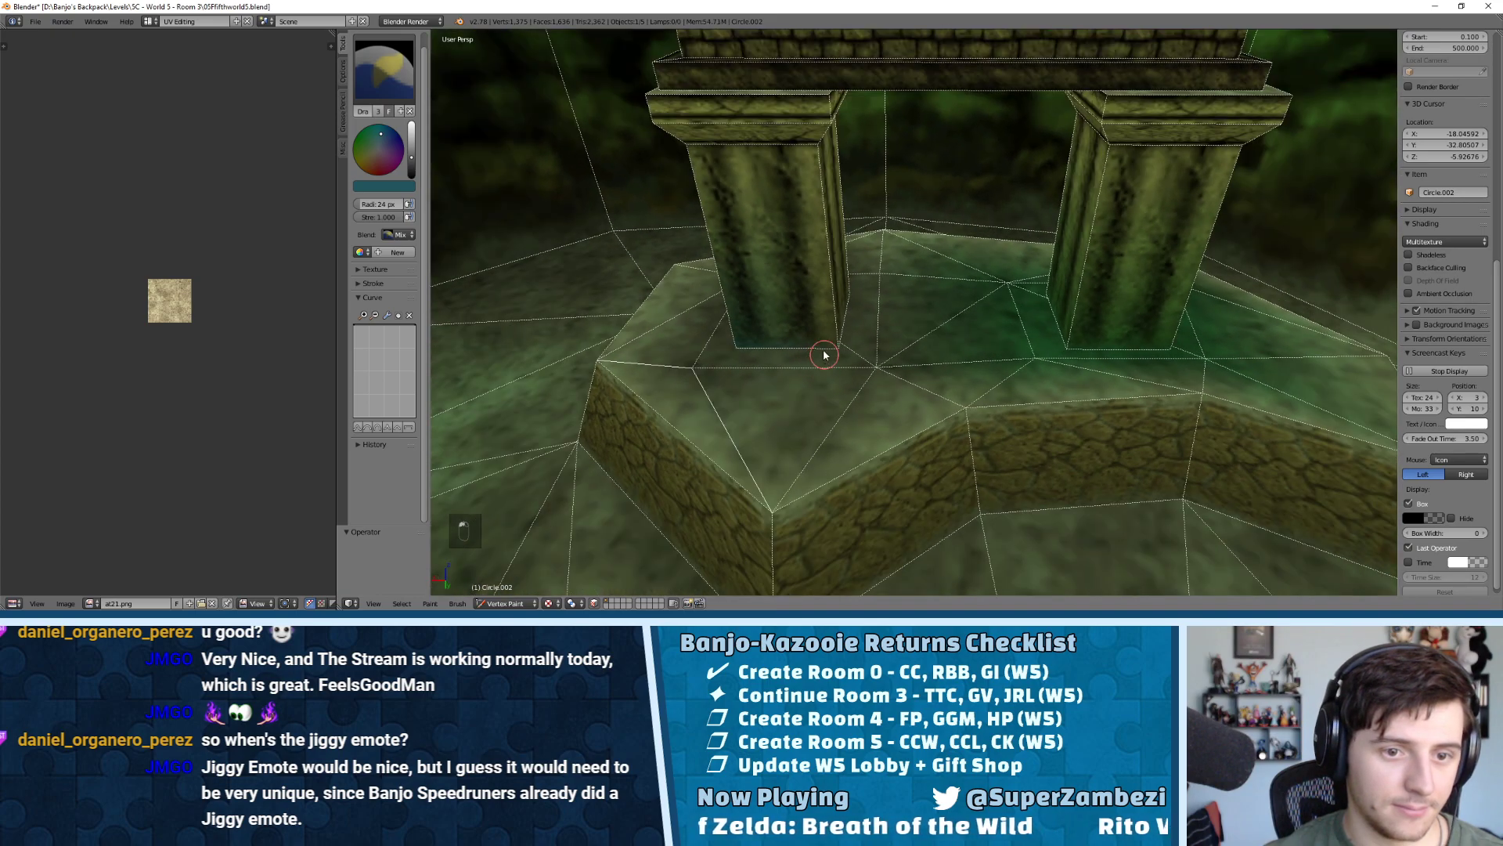
drag(411, 157, 411, 150)
middle_drag(705, 309, 818, 321)
click(848, 438)
mouse_move(789, 417)
middle_down()
mouse_move(944, 413)
mouse_move(1041, 346)
mouse_move(1033, 312)
middle_up()
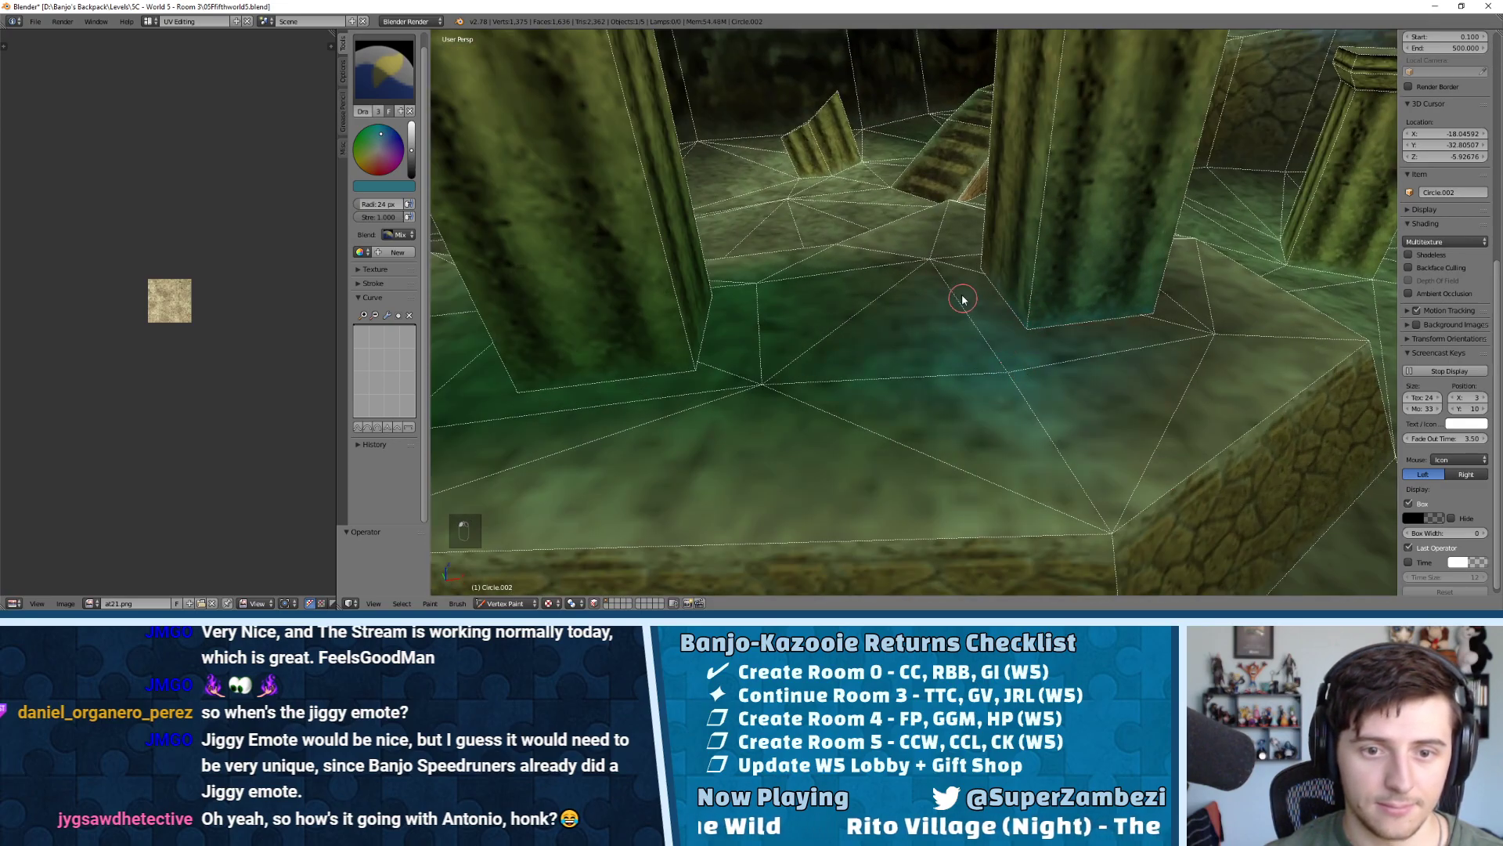
Vertex-paint a muted teal on the ground around the base of the freestanding square pillar
mouse_move(947, 270)
middle_down()
mouse_move(1084, 329)
mouse_move(1084, 533)
mouse_move(1060, 485)
mouse_move(971, 503)
middle_up()
mouse_move(878, 484)
middle_down()
mouse_move(808, 313)
mouse_move(1003, 342)
mouse_move(1017, 389)
mouse_move(909, 368)
mouse_move(1066, 369)
mouse_move(502, 148)
middle_up()
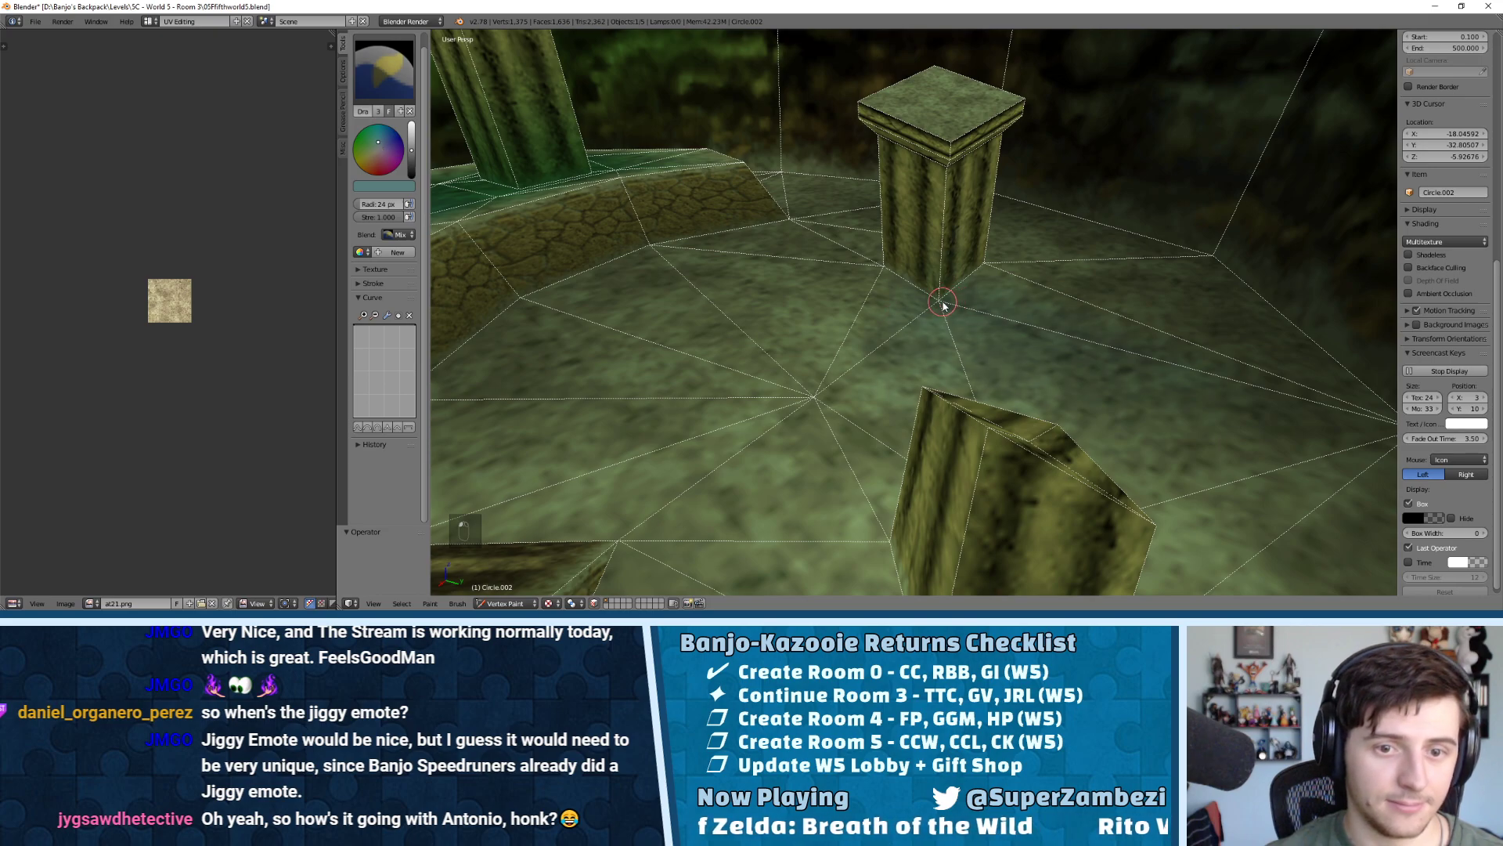
scroll(880, 270, up, 6)
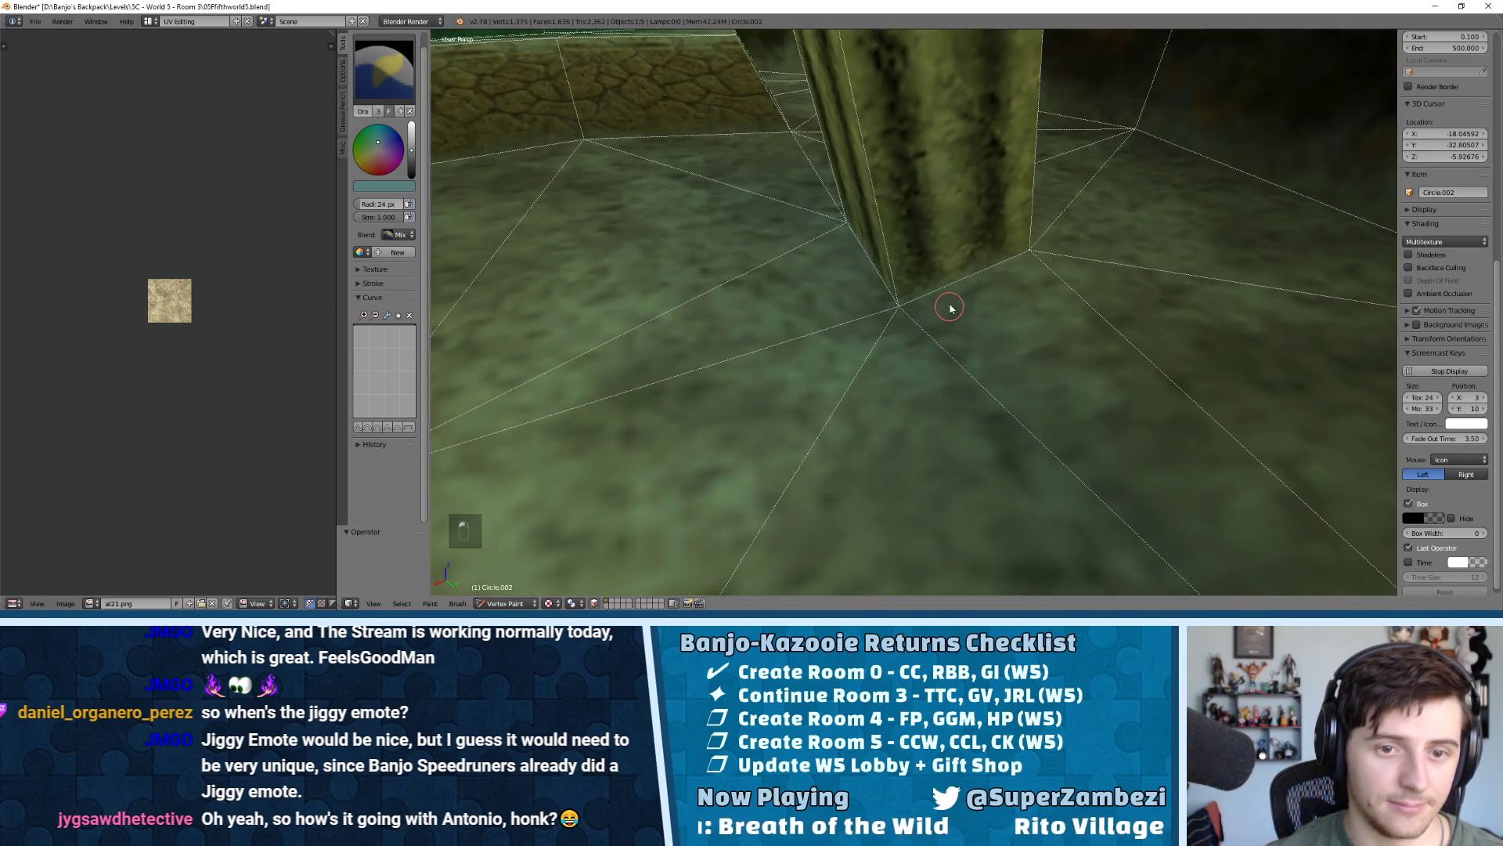
mouse_move(967, 327)
middle_down()
mouse_move(906, 325)
mouse_move(926, 325)
mouse_move(923, 295)
mouse_move(786, 293)
mouse_move(957, 271)
middle_up()
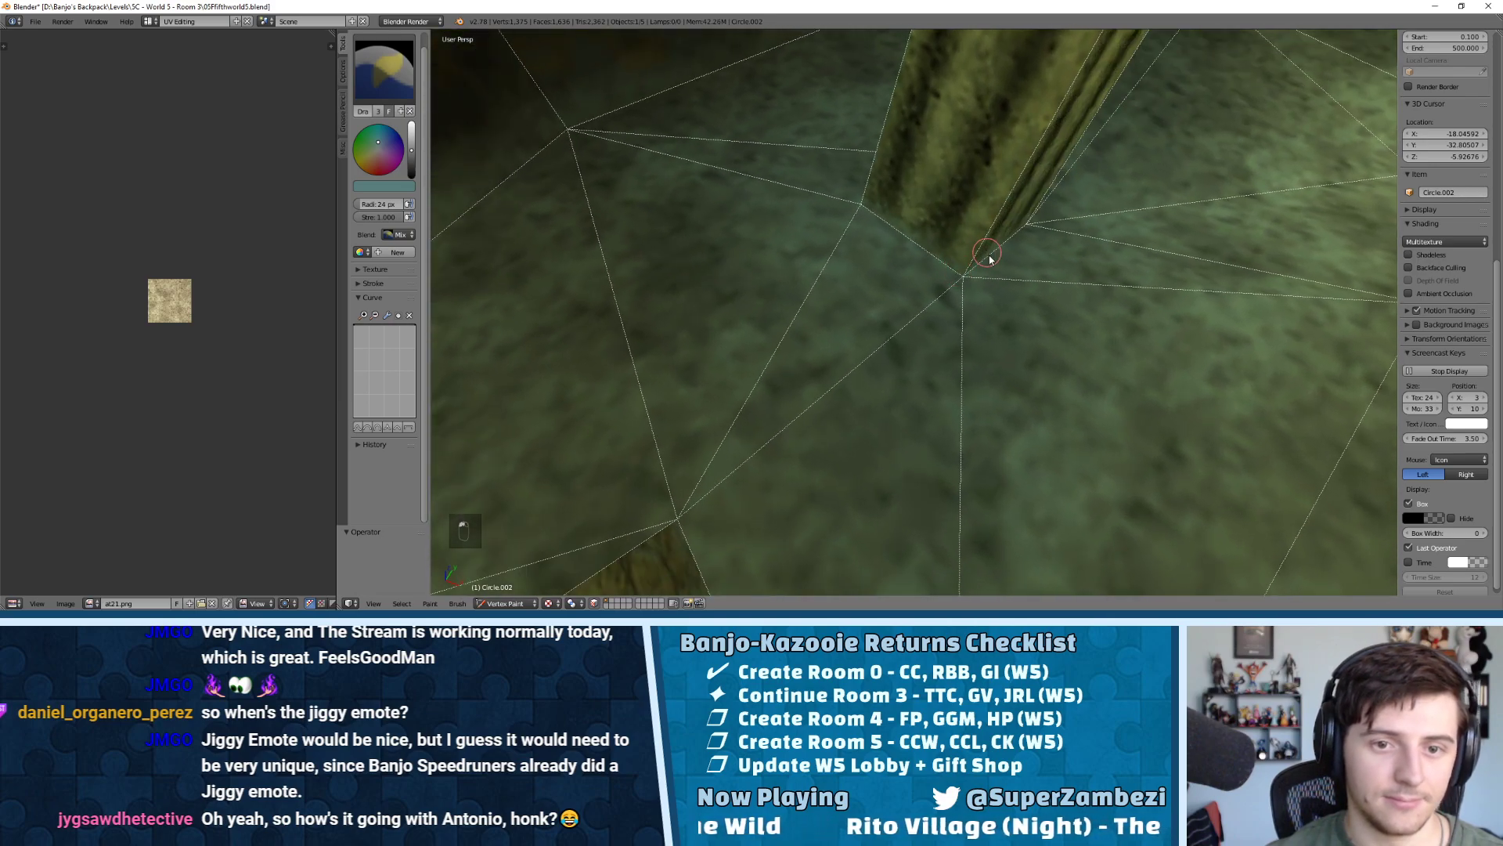
scroll(988, 257, down, 8)
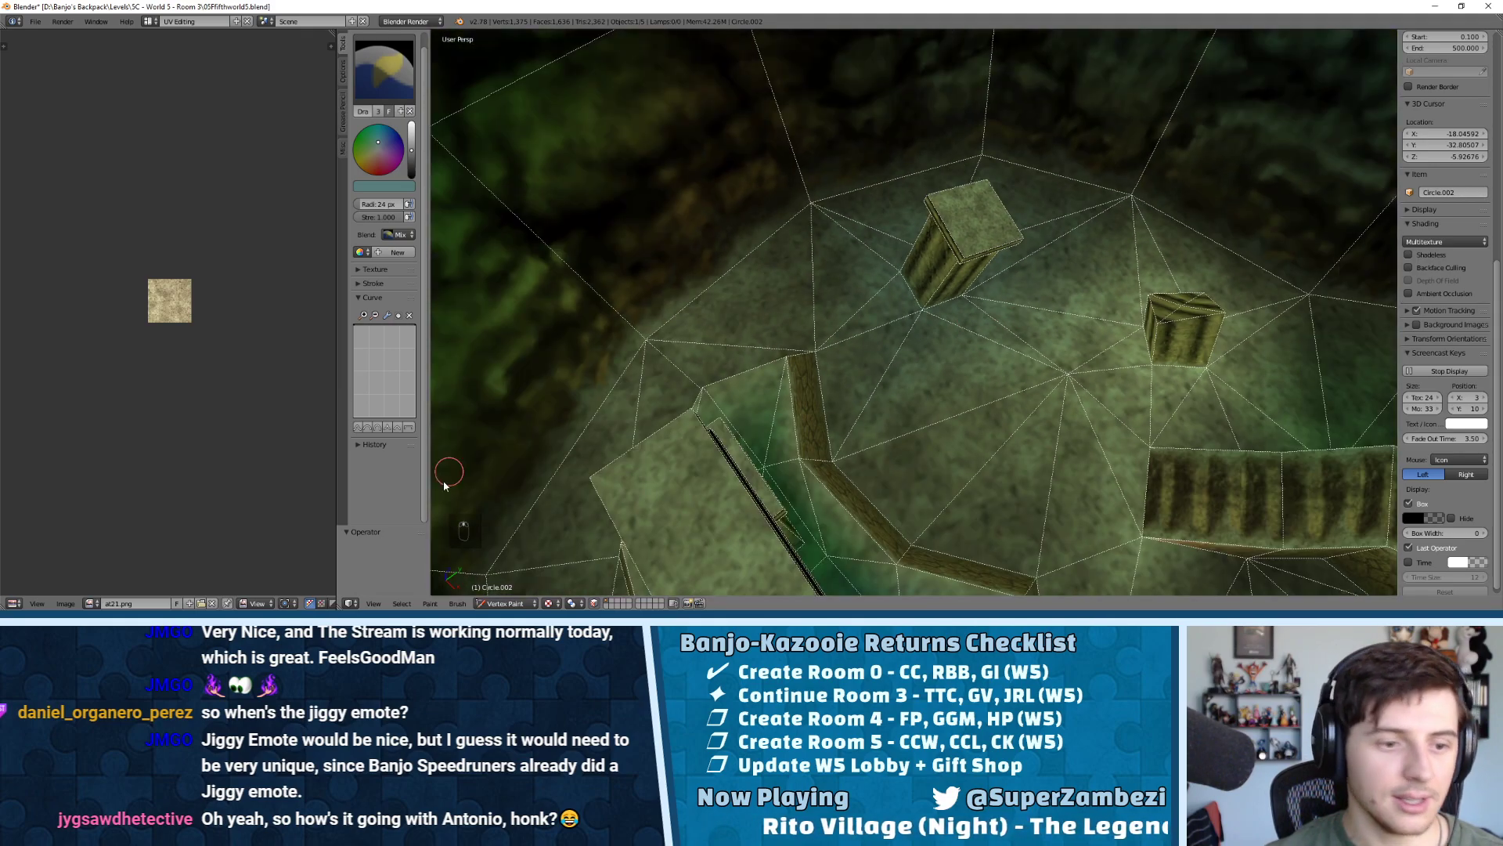
Return to Object Mode and inspect the painted lighting around the arch, the stairs and the upper brick wall
click(509, 589)
middle_drag(828, 433, 739, 338)
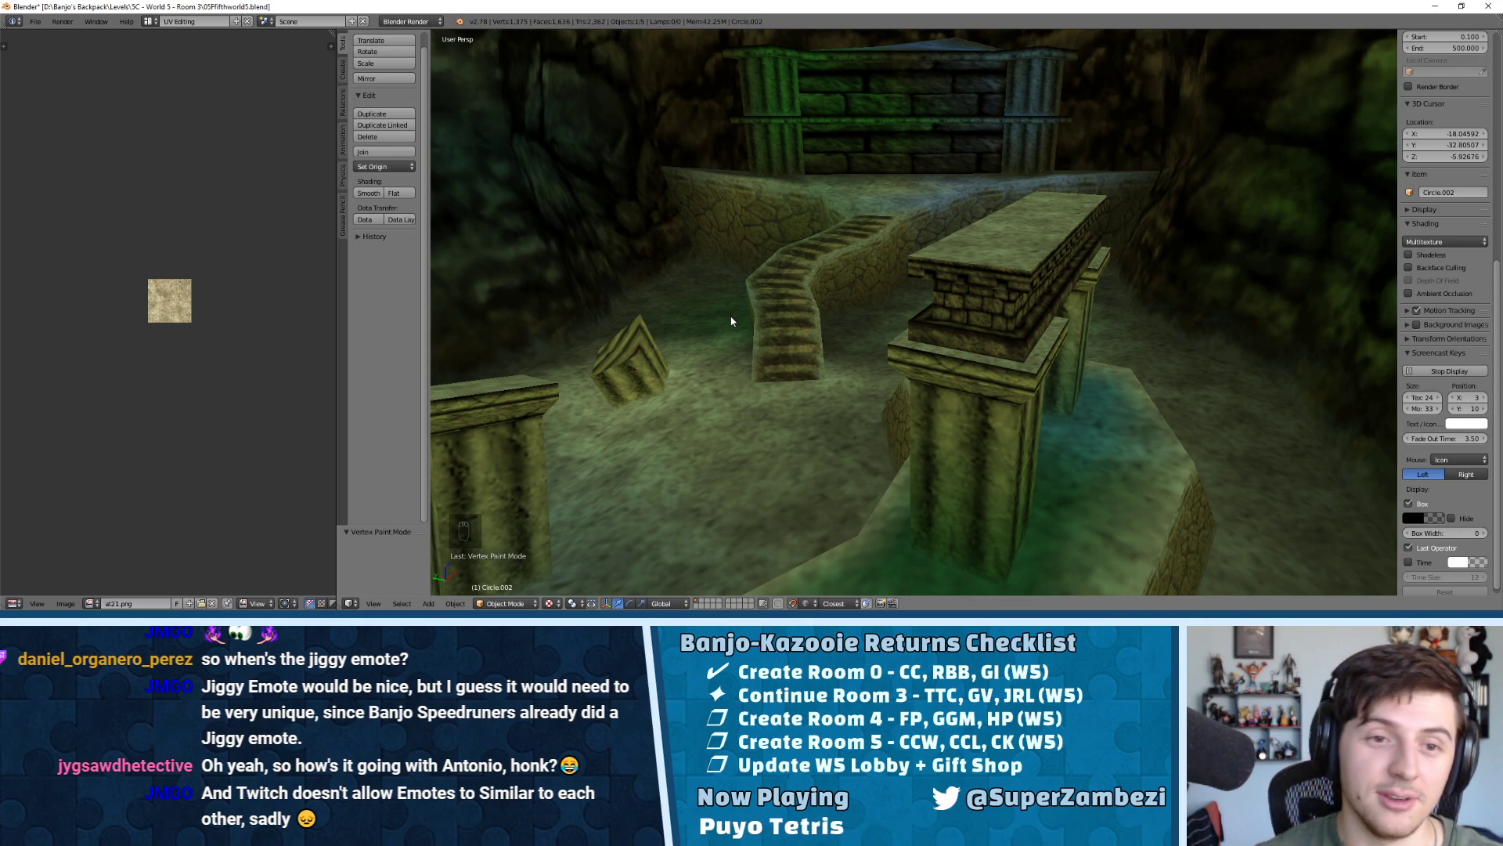
middle_drag(859, 102, 930, 367)
scroll(942, 225, up, 5)
scroll(940, 223, down, 4)
middle_drag(920, 106, 934, 310)
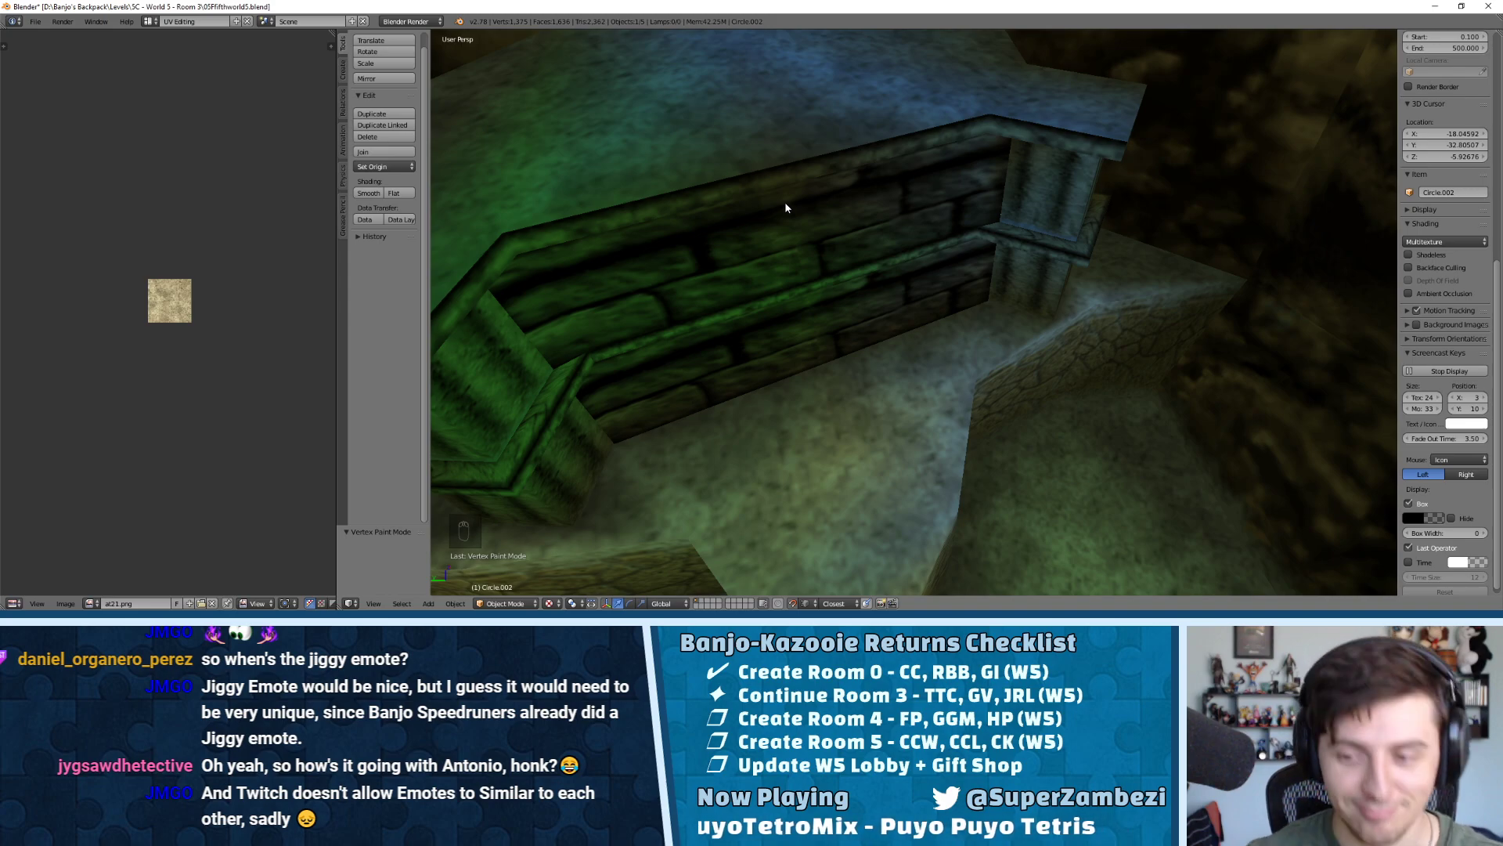
middle_drag(858, 198, 936, 375)
Rotate the UVs of the broken pillar stump's top faces by 90° on the column texture
key(Tab)
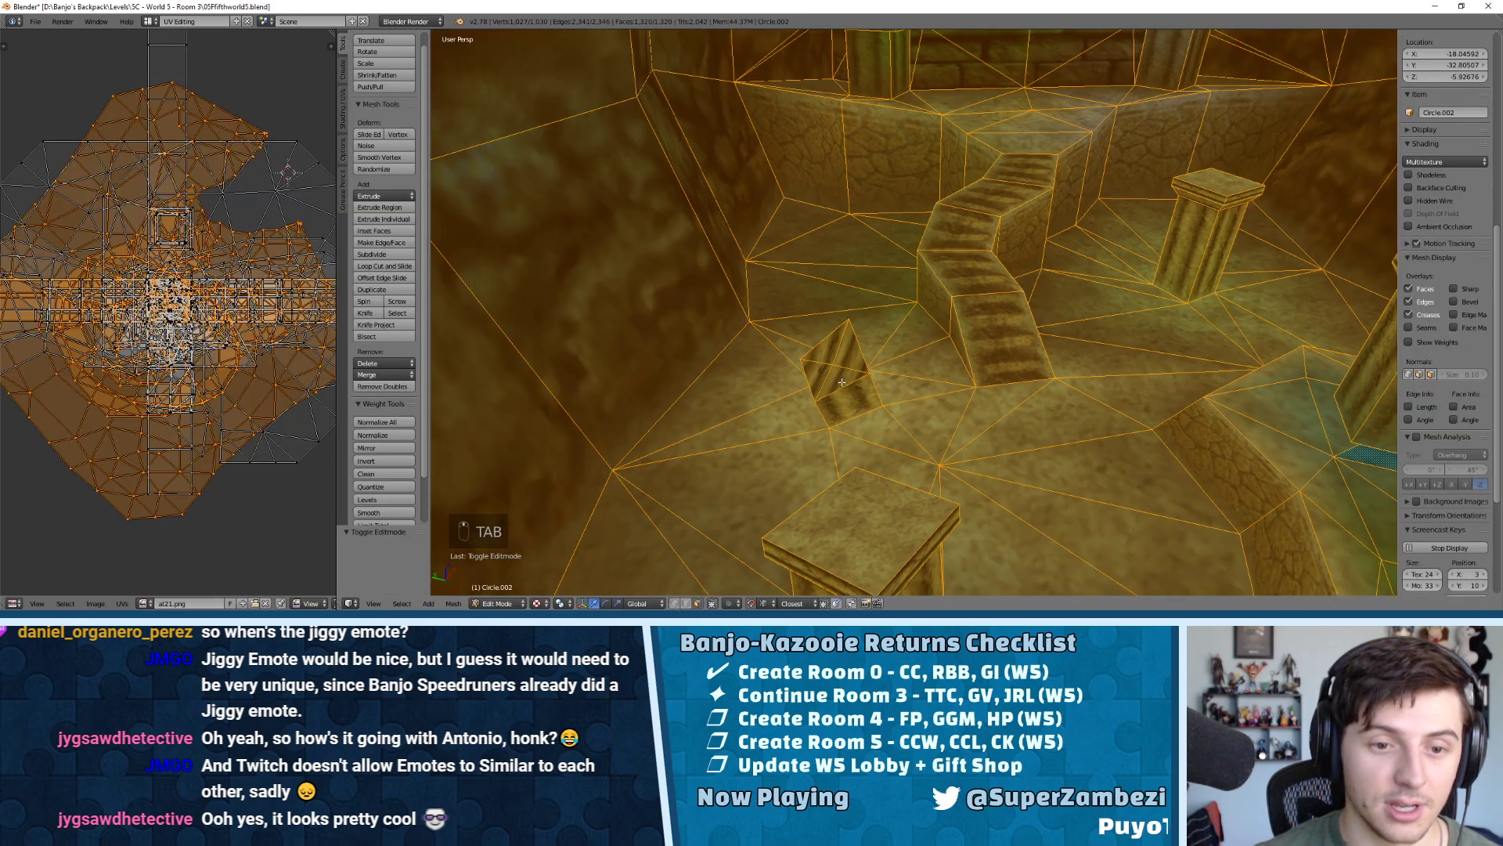
key(a)
key(a)
scroll(240, 196, up, 8)
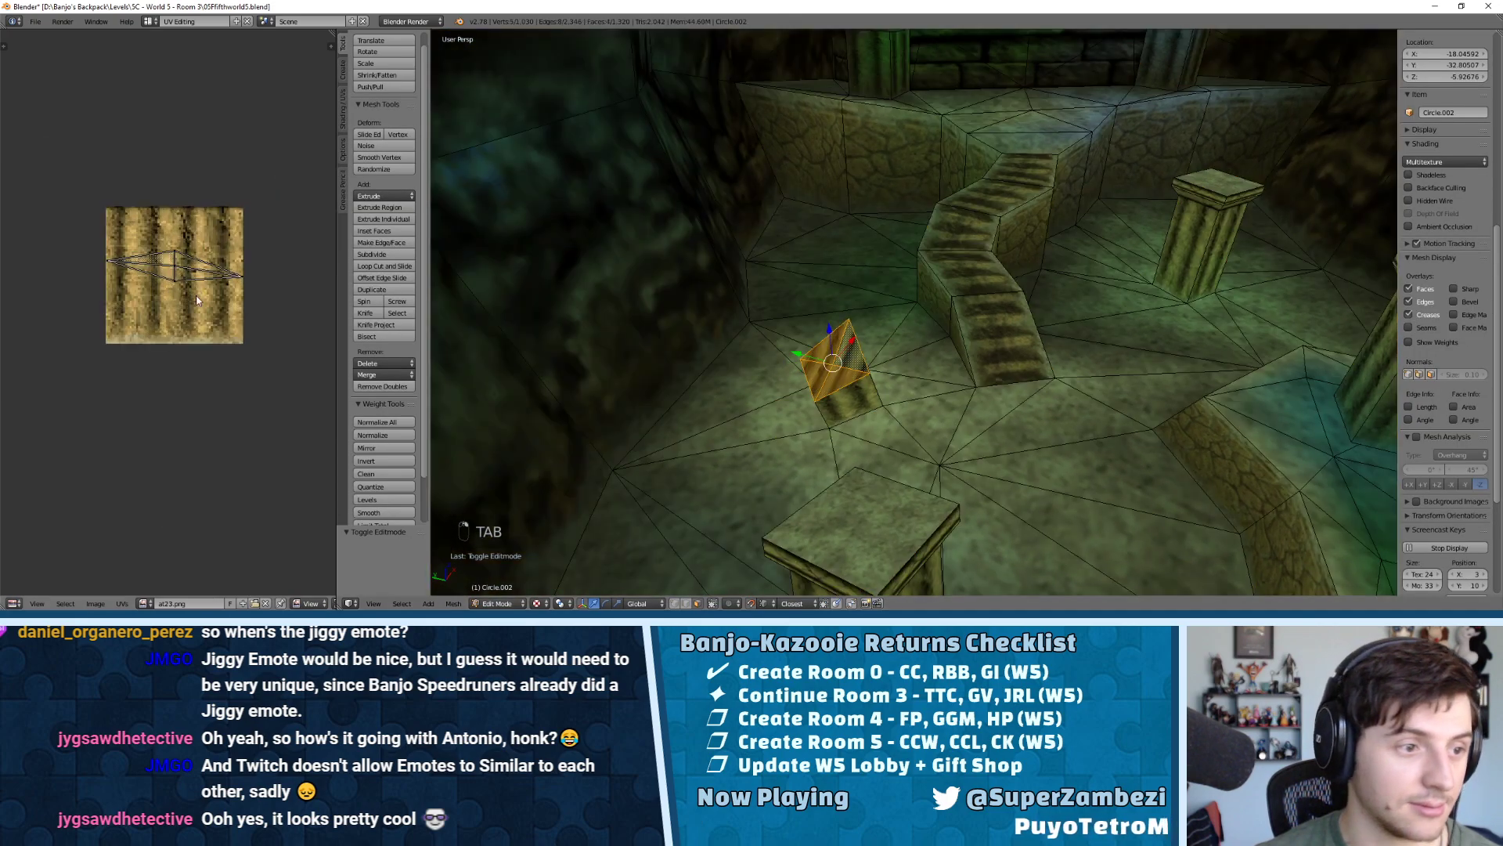
key(r)
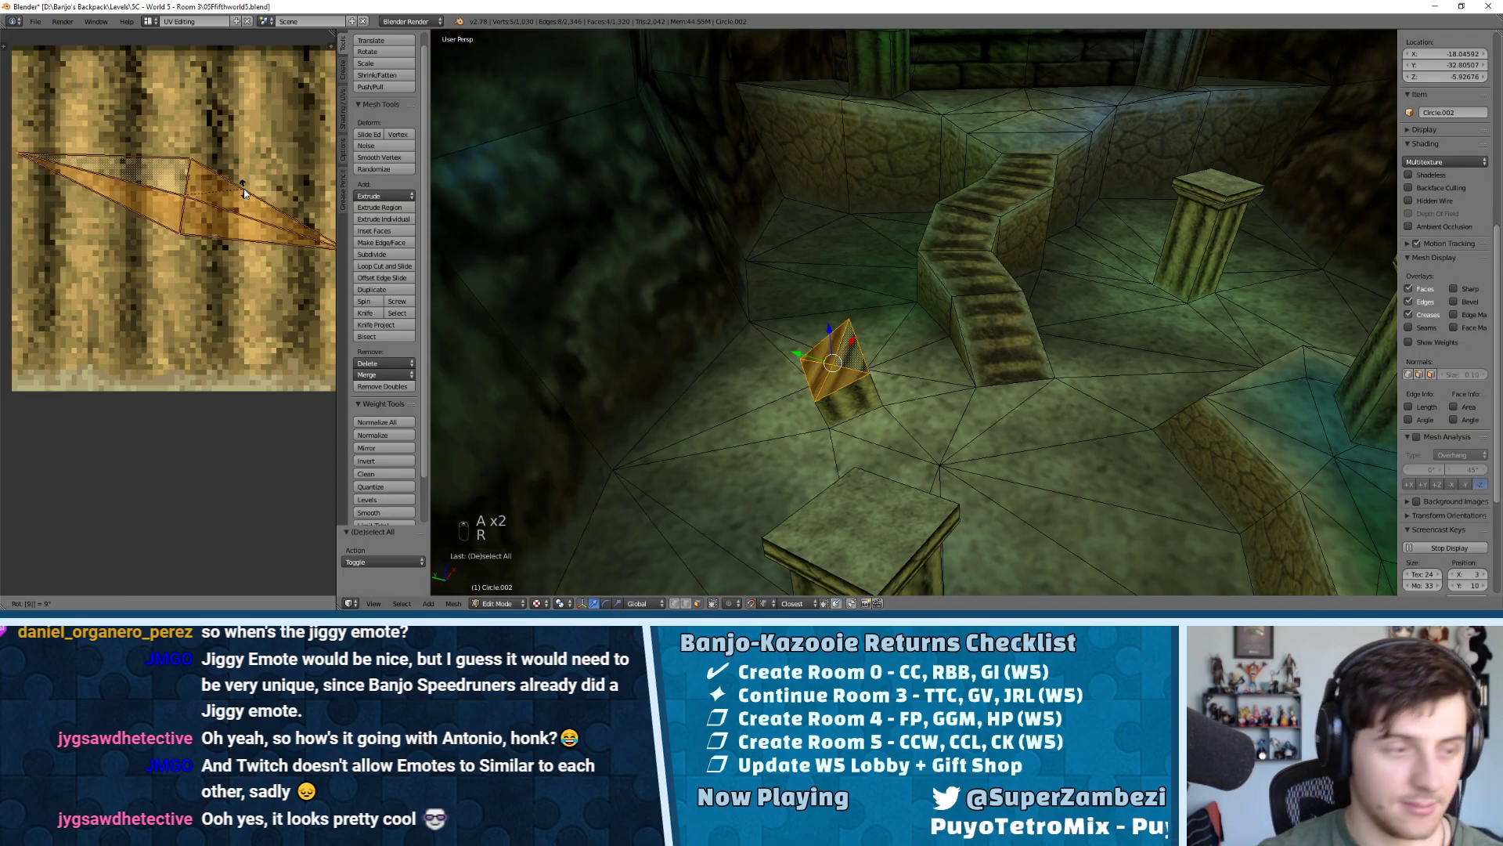
click(242, 194)
Scale the stump top's UVs to 0.4, move them onto a lighter strip of the texture, and leave Edit Mode
key(s)
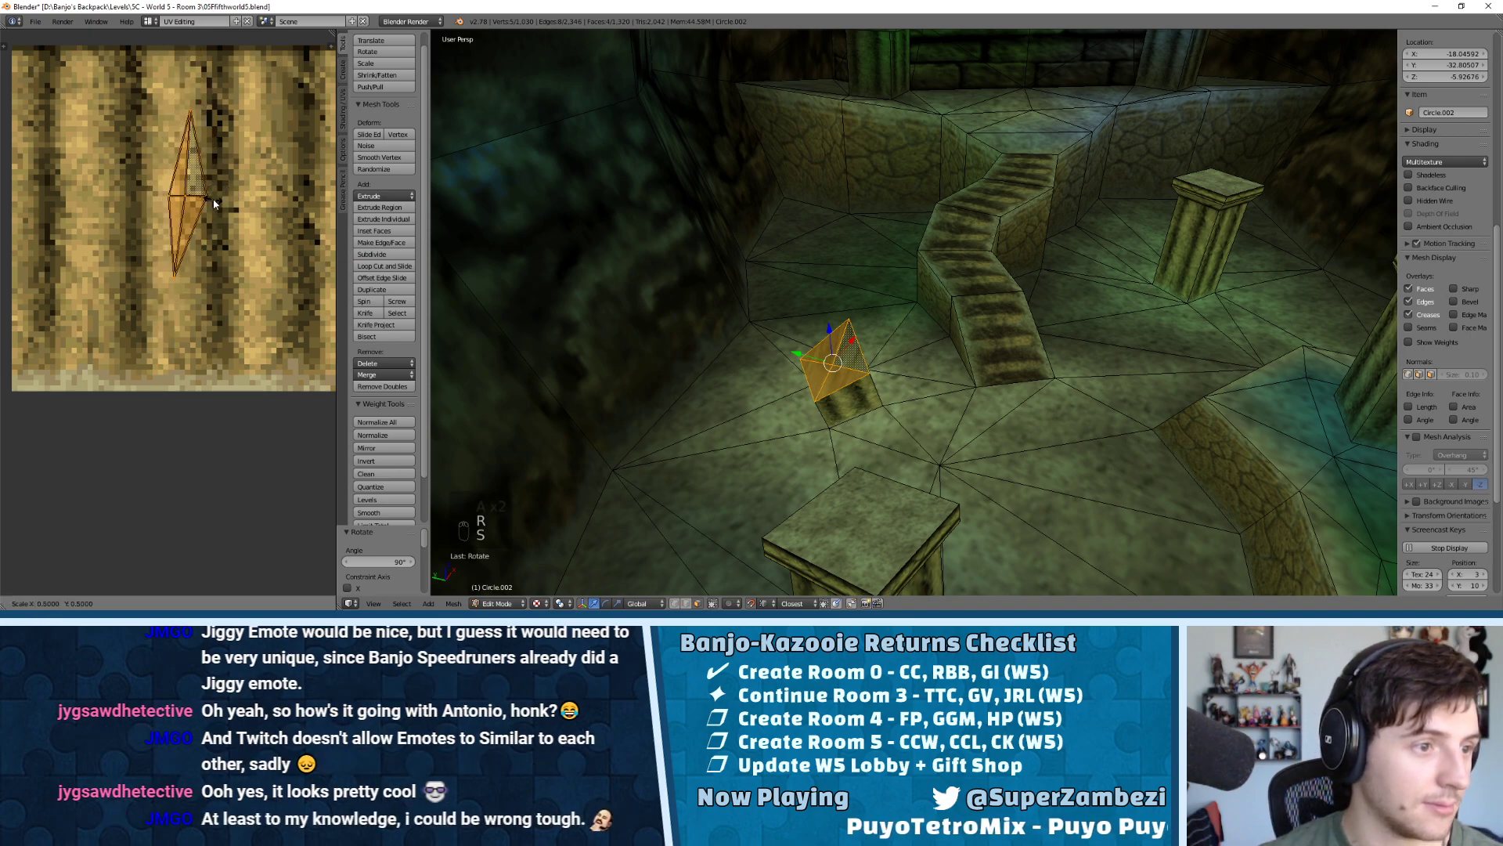
click(208, 224)
key(g)
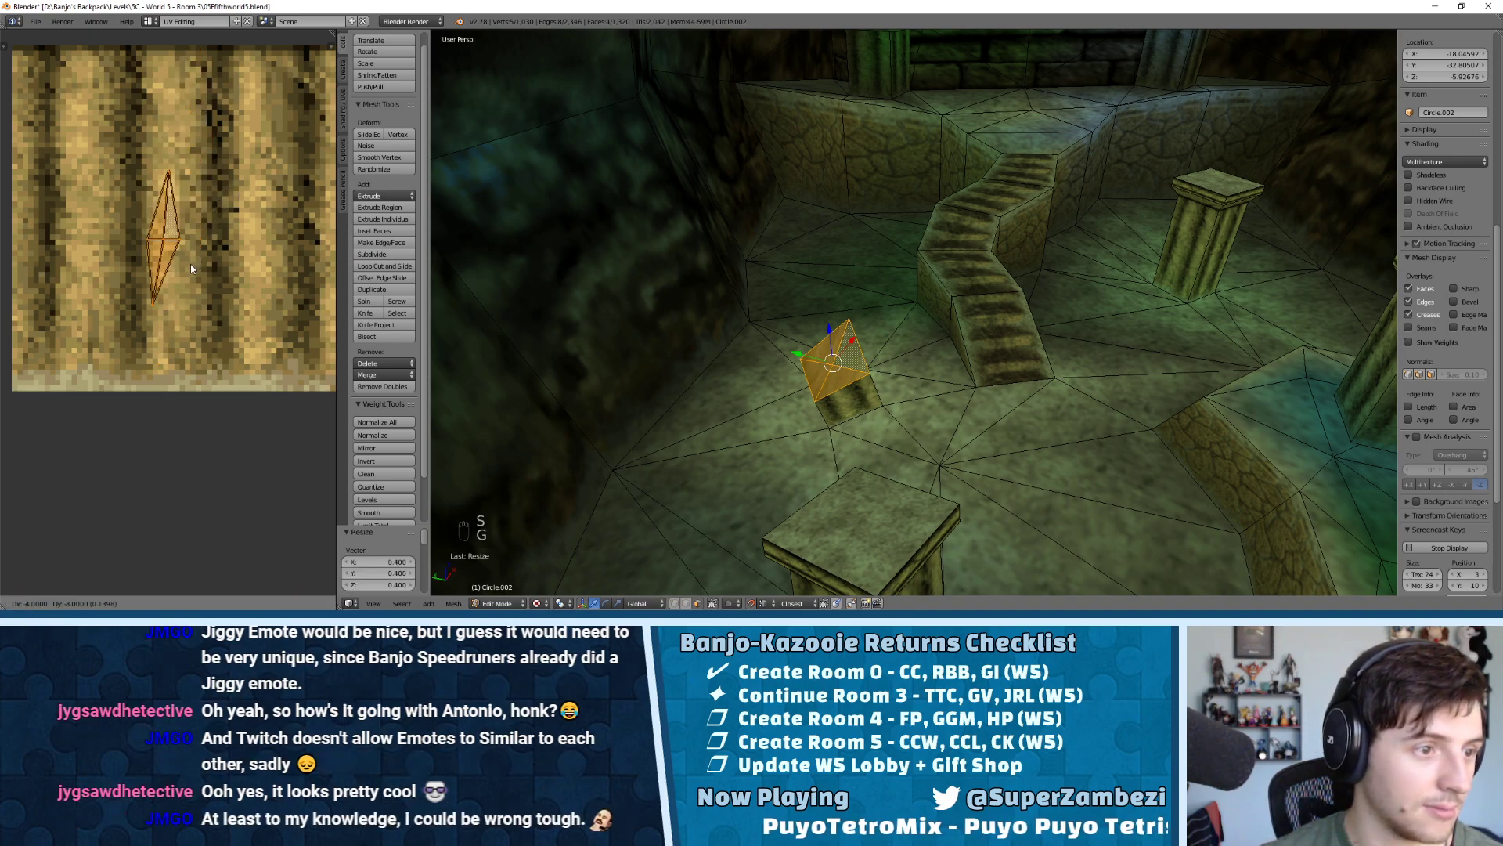
click(196, 264)
key(Tab)
scroll(902, 417, up, 10)
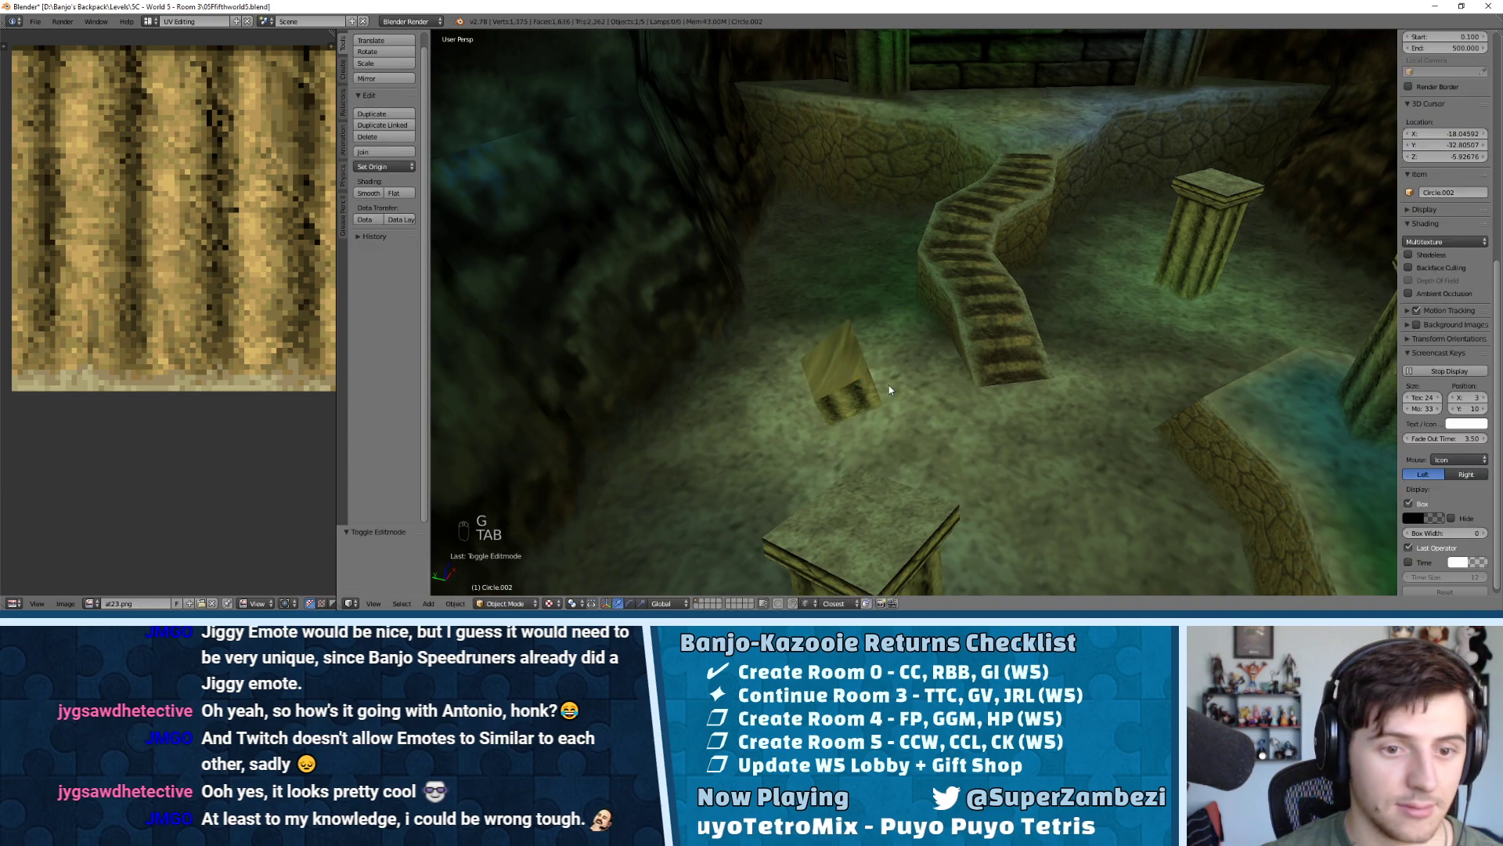
scroll(939, 374, down, 8)
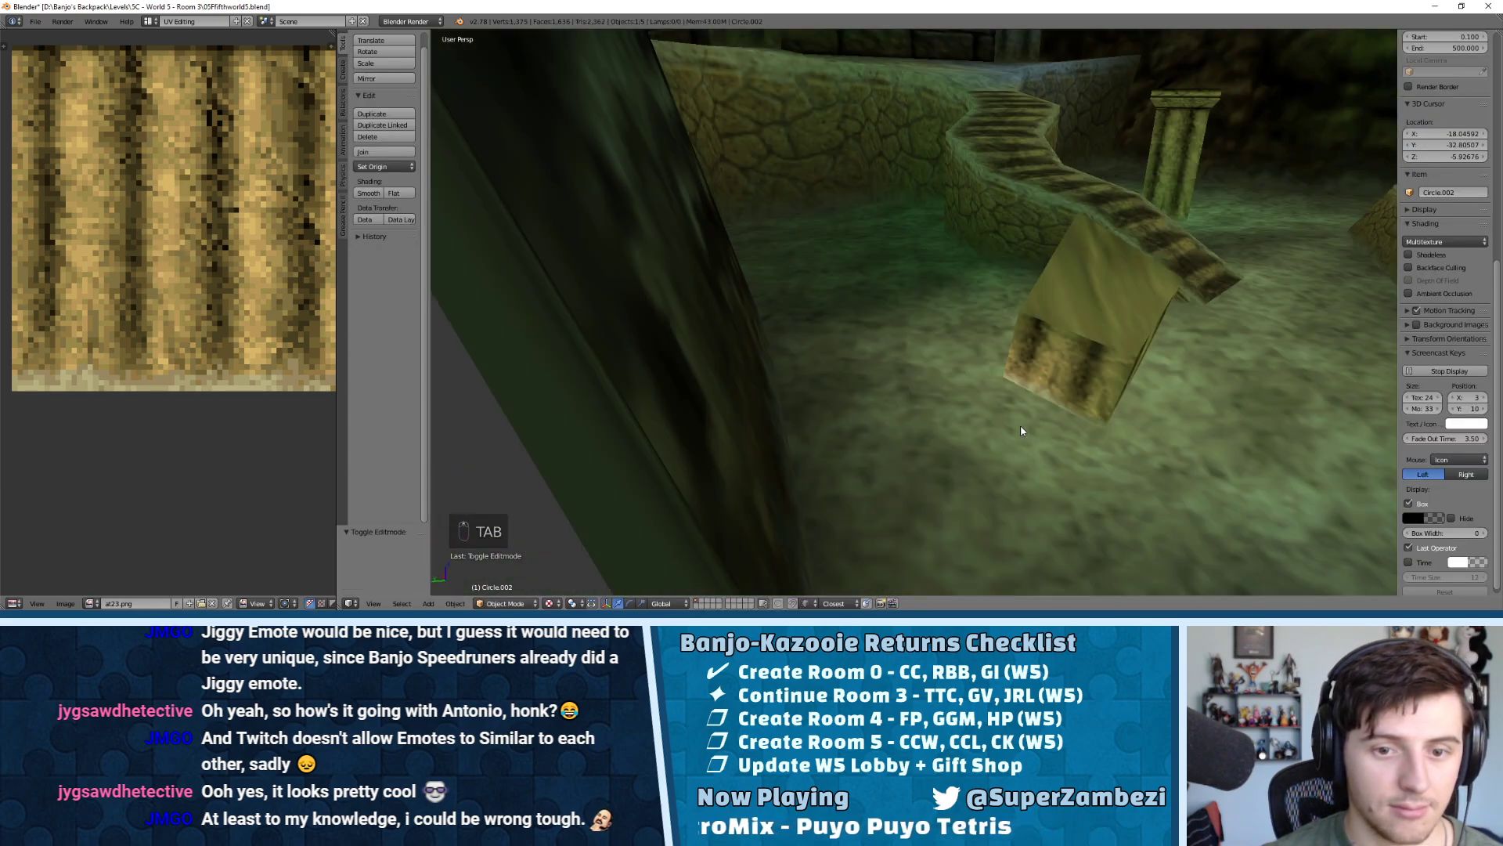
Switch the room mesh to Vertex Paint mode close to the broken stump and undo the last change
key(Tab)
scroll(1021, 426, up, 8)
shift+middle_drag(1166, 452, 901, 322)
click(499, 603)
click(505, 552)
key(a)
key(a)
key(a)
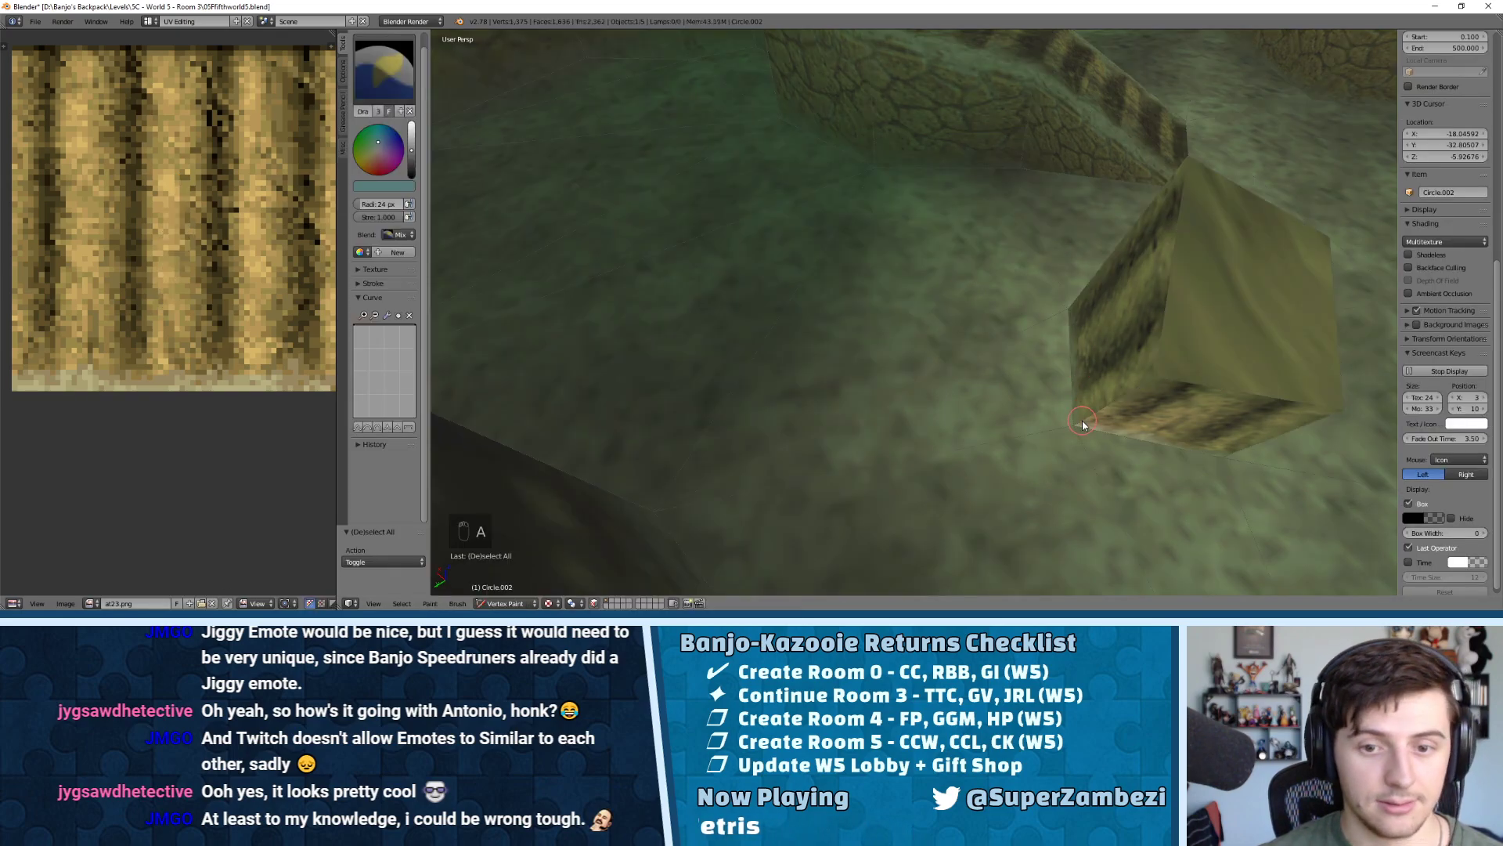
key(ctrl+z)
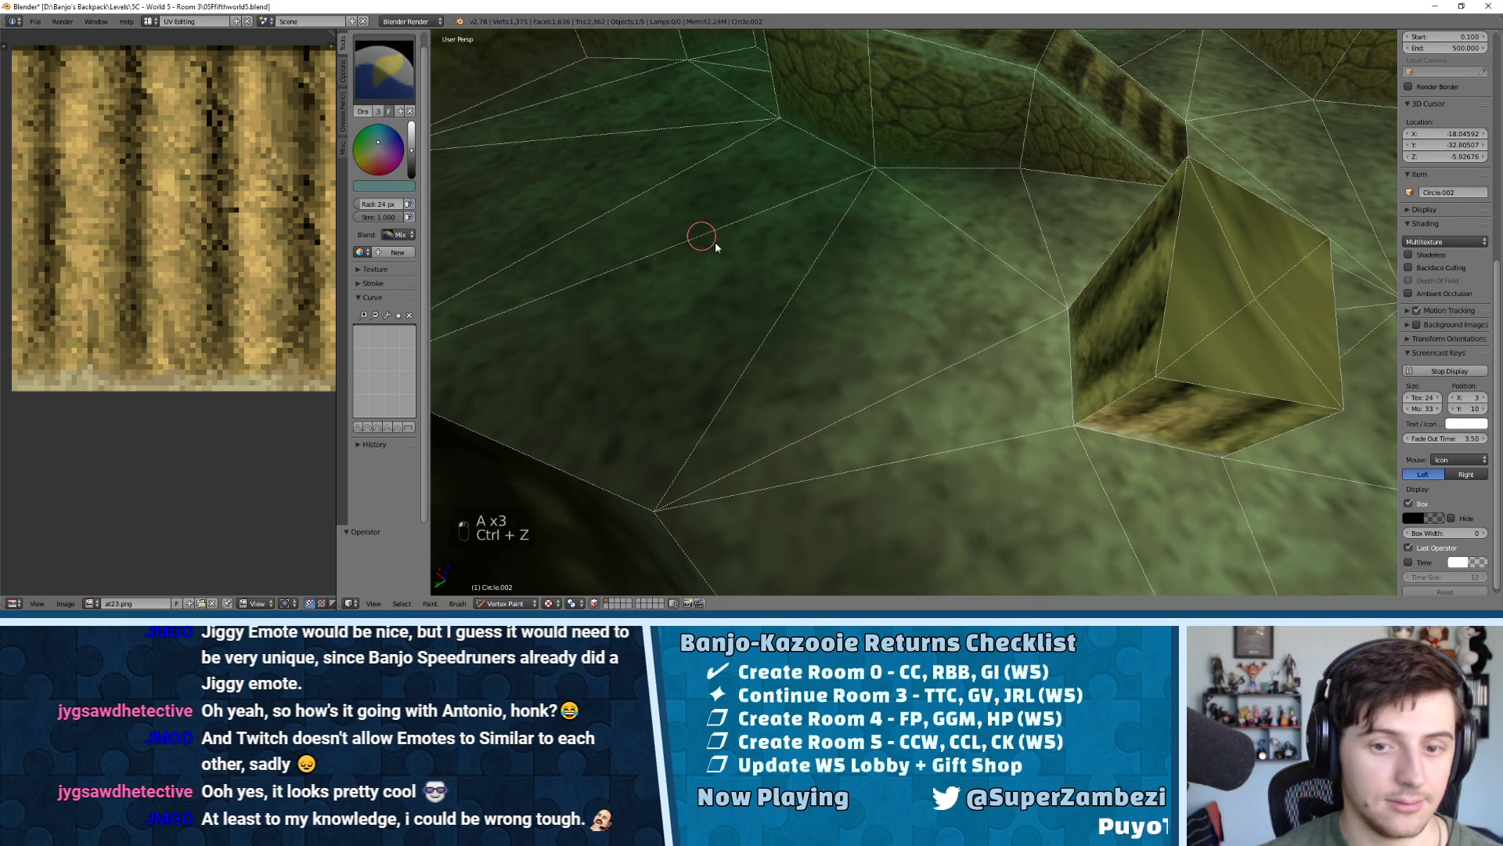
Vertex-paint a brighter teal on the ground around the broken stump's base and return to Object Mode
drag(411, 153, 411, 133)
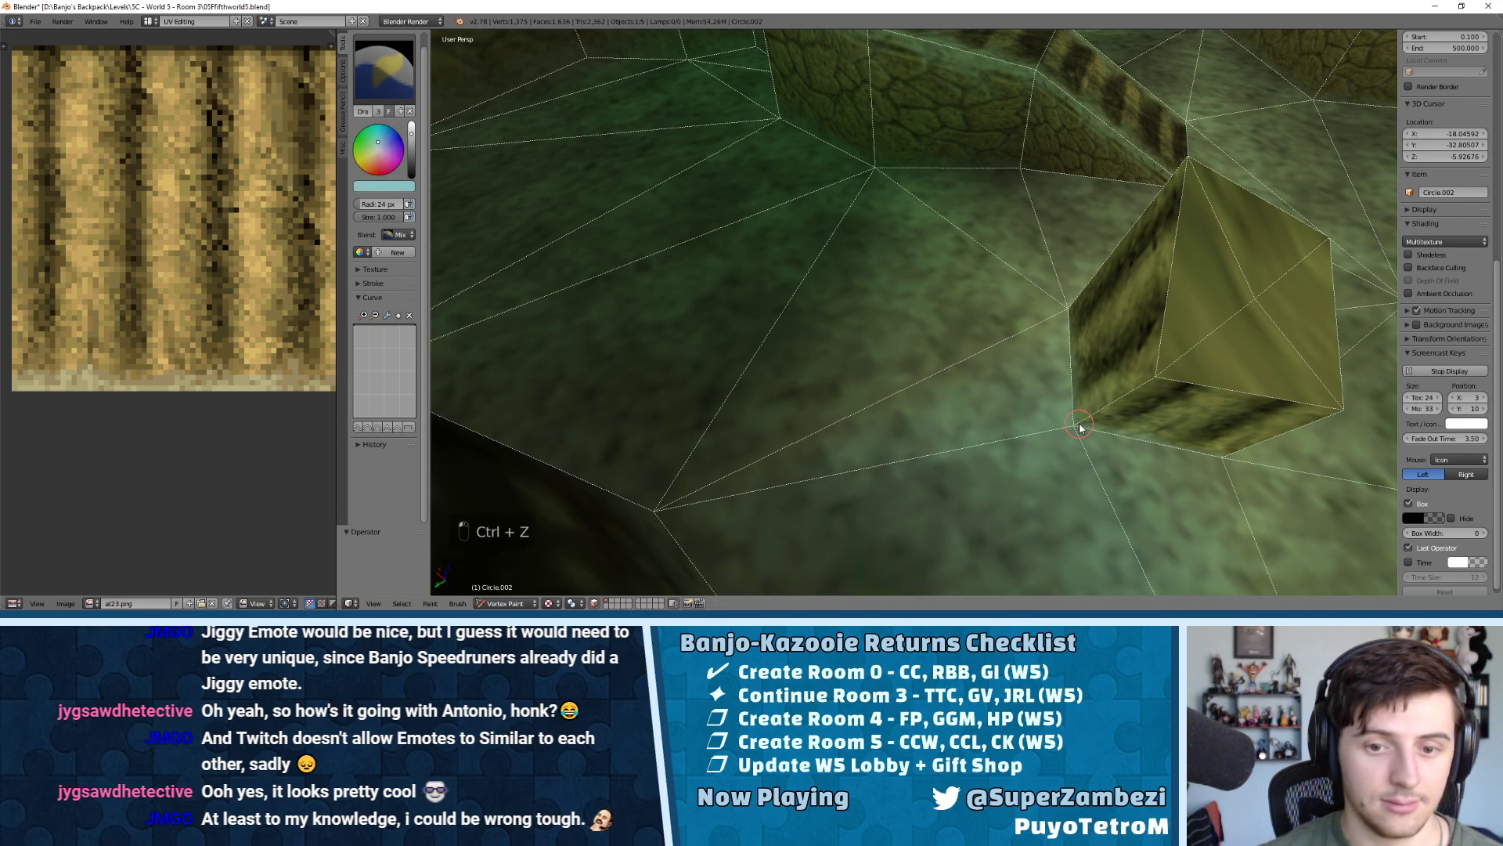
middle_drag(1065, 442, 996, 431)
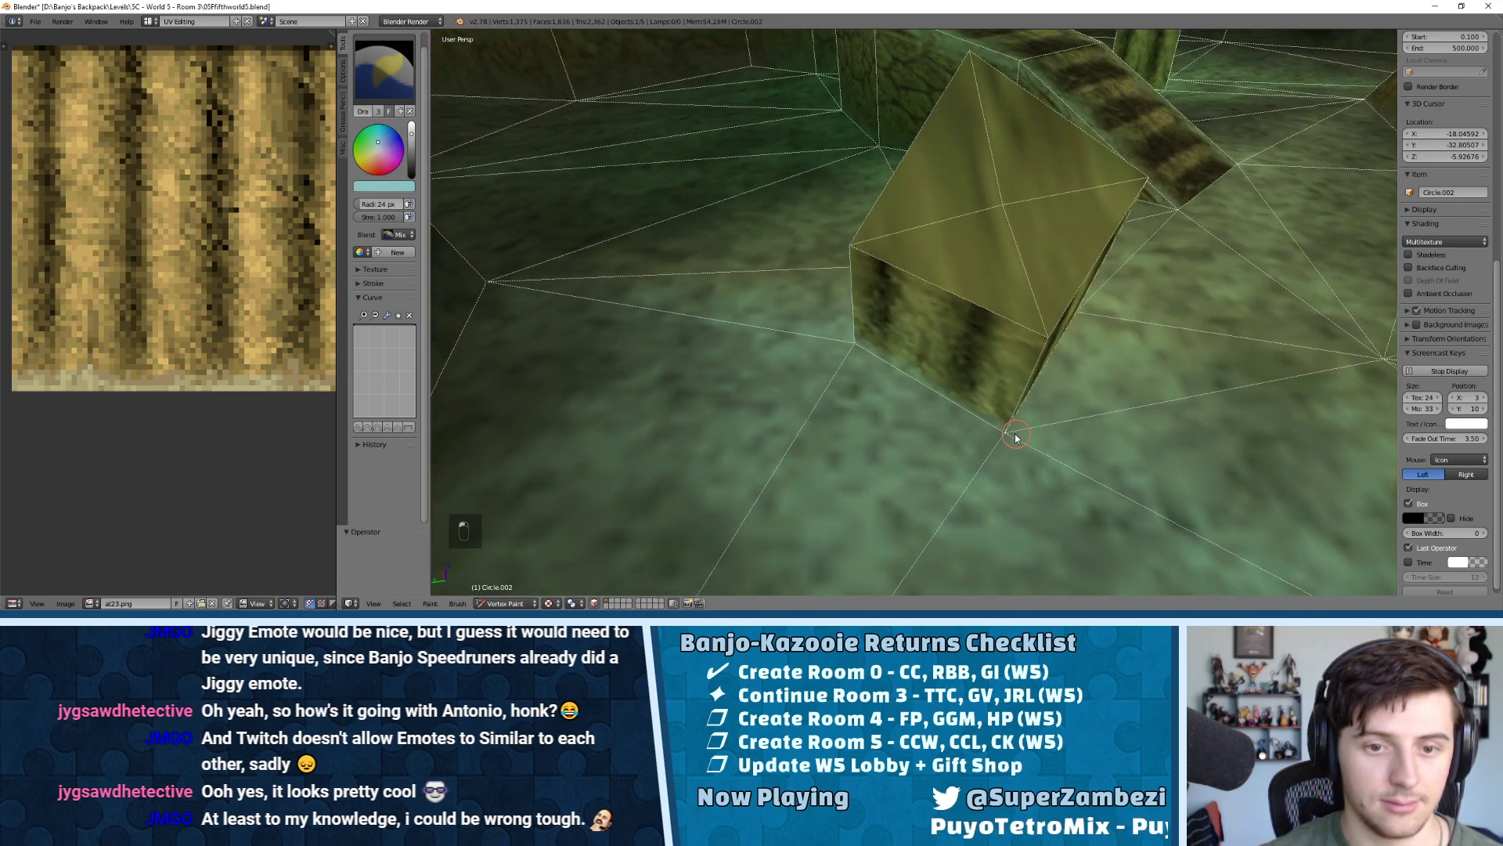
scroll(986, 429, down, 6)
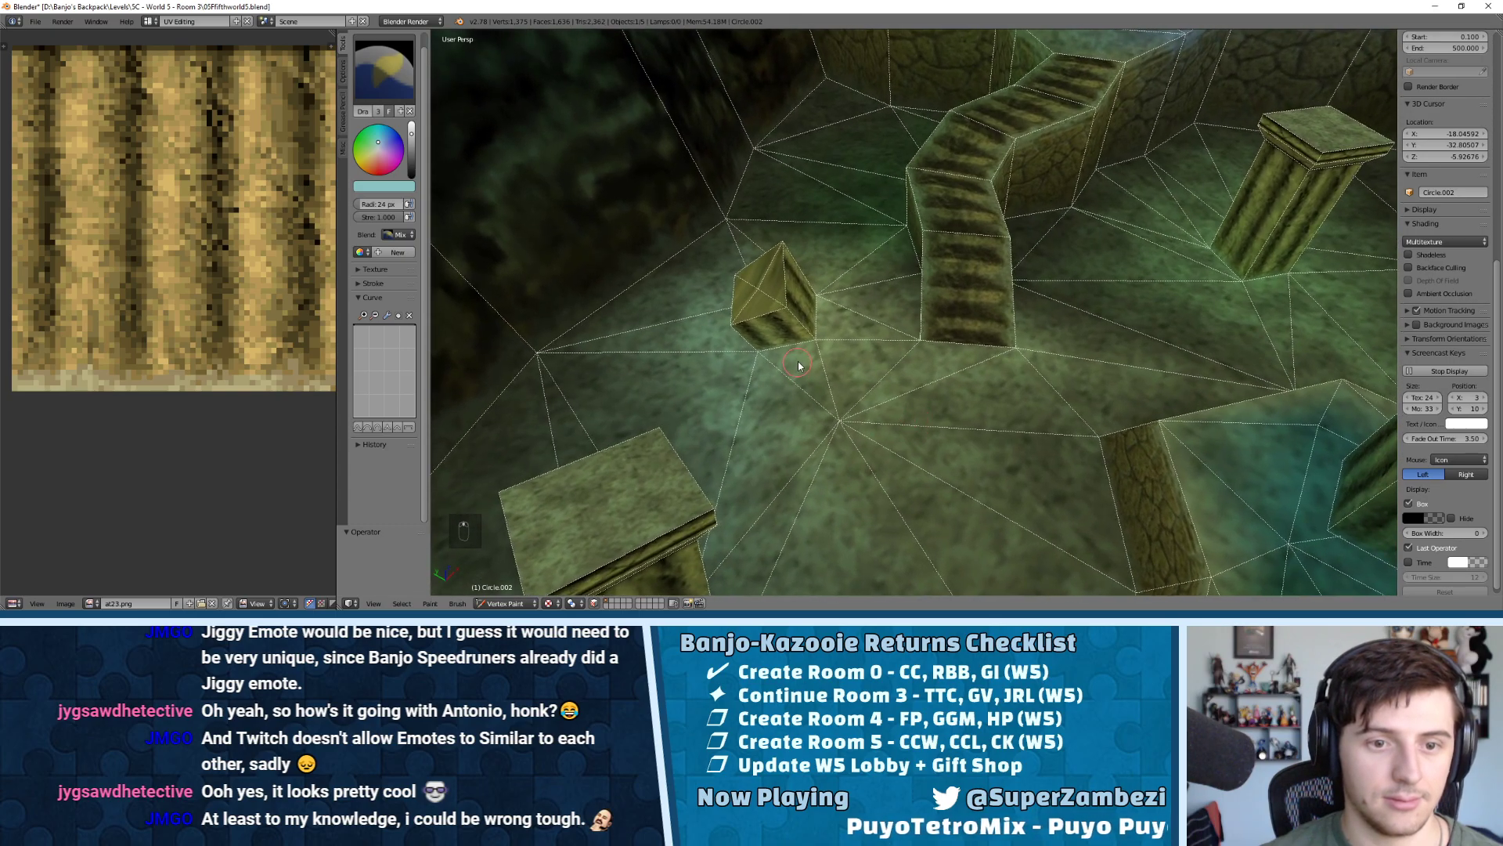
key(a)
click(507, 603)
click(509, 588)
middle_drag(773, 434, 853, 407)
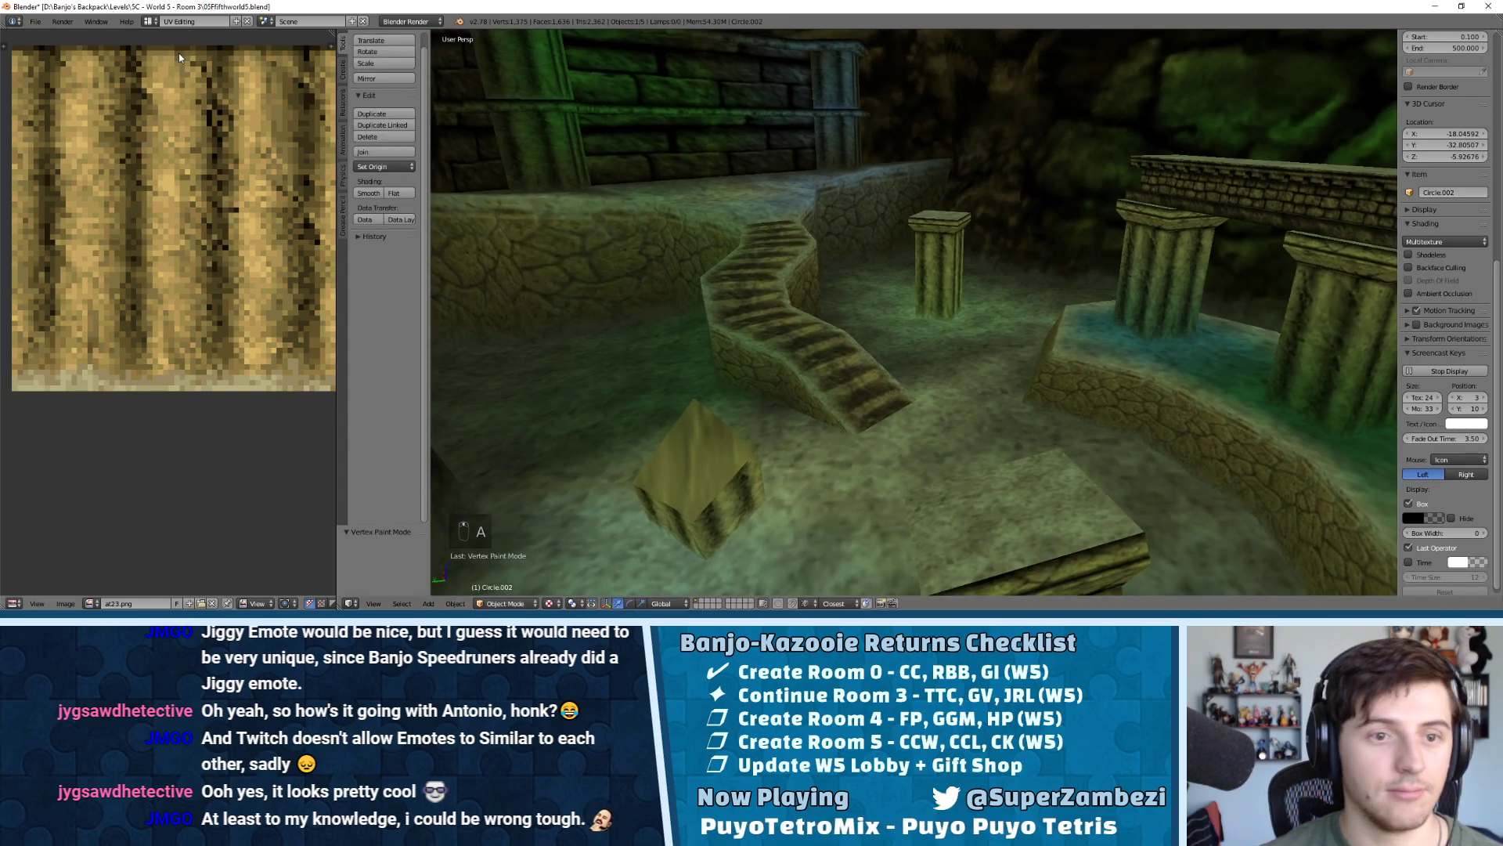
Save the project as a new incremented file, 05Fifthworld6.blend
click(35, 21)
click(55, 110)
click(200, 139)
click(1417, 66)
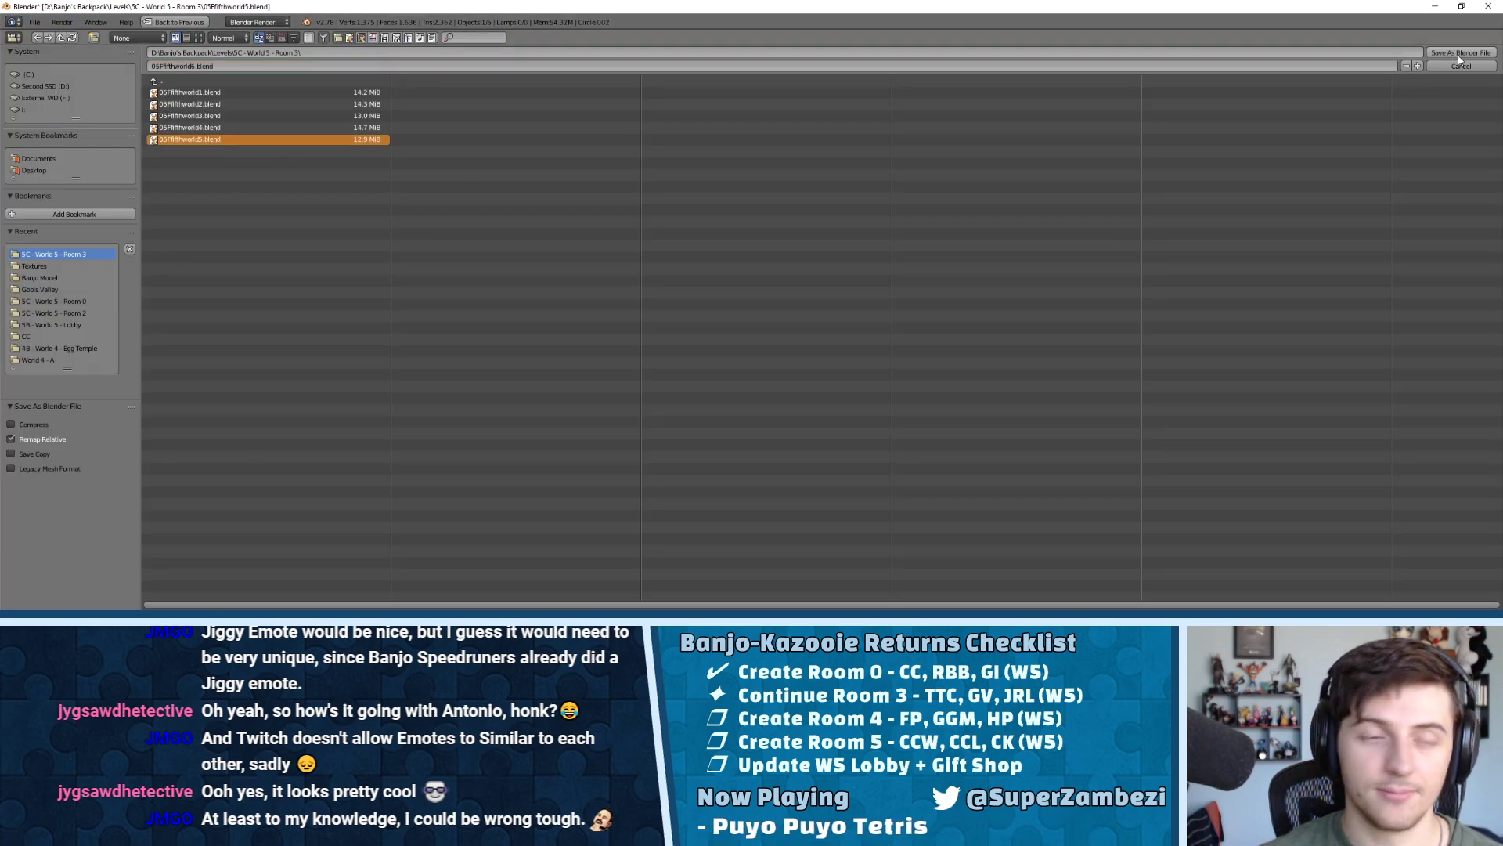
click(1458, 53)
Inspect the outside of the room's shell, toggling Backface Culling on and off
key(KP_Decimal)
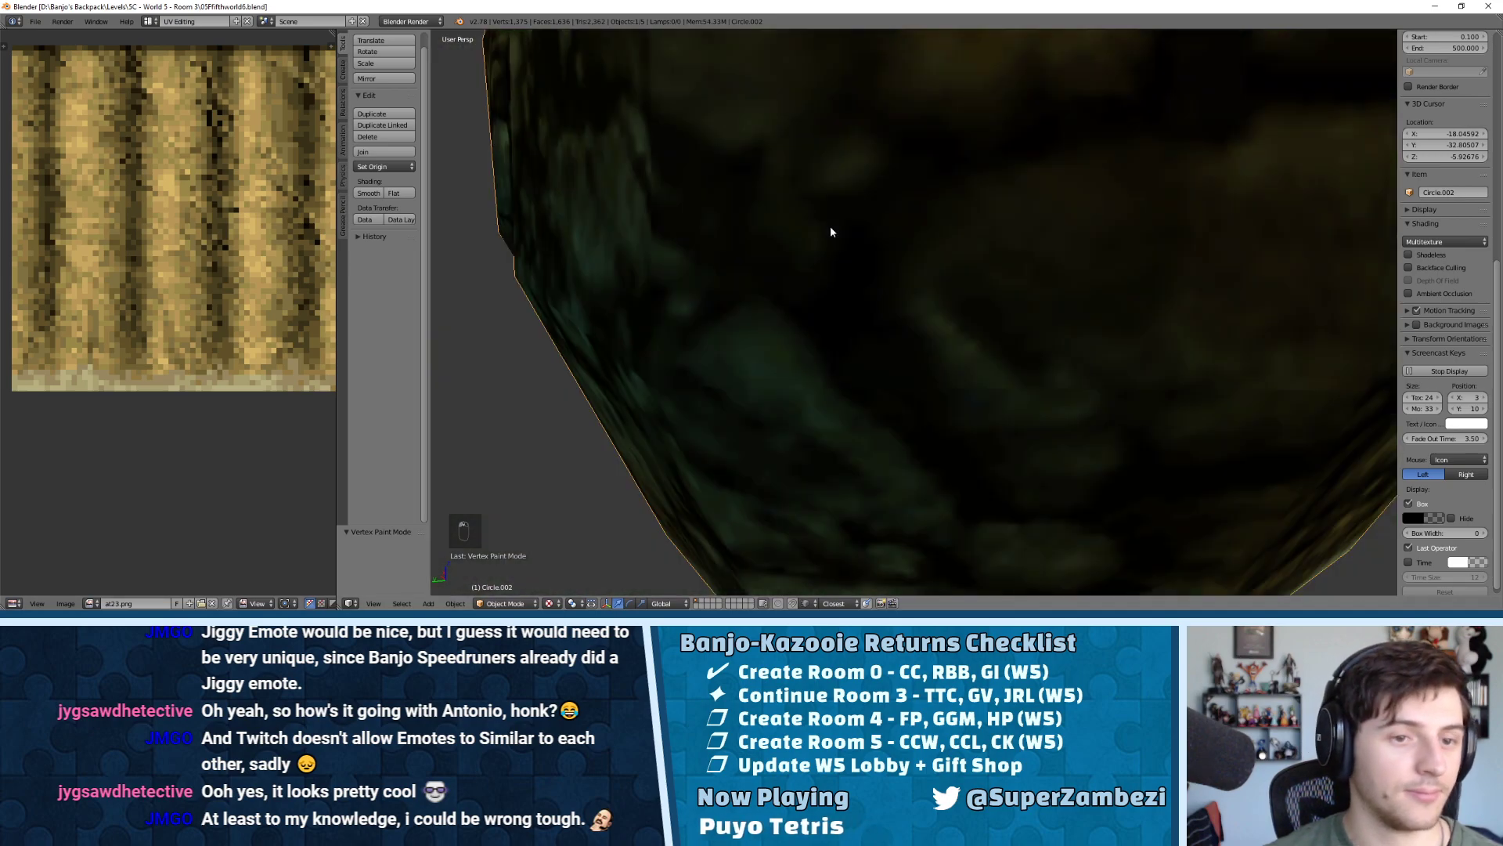
scroll(854, 227, up, 3)
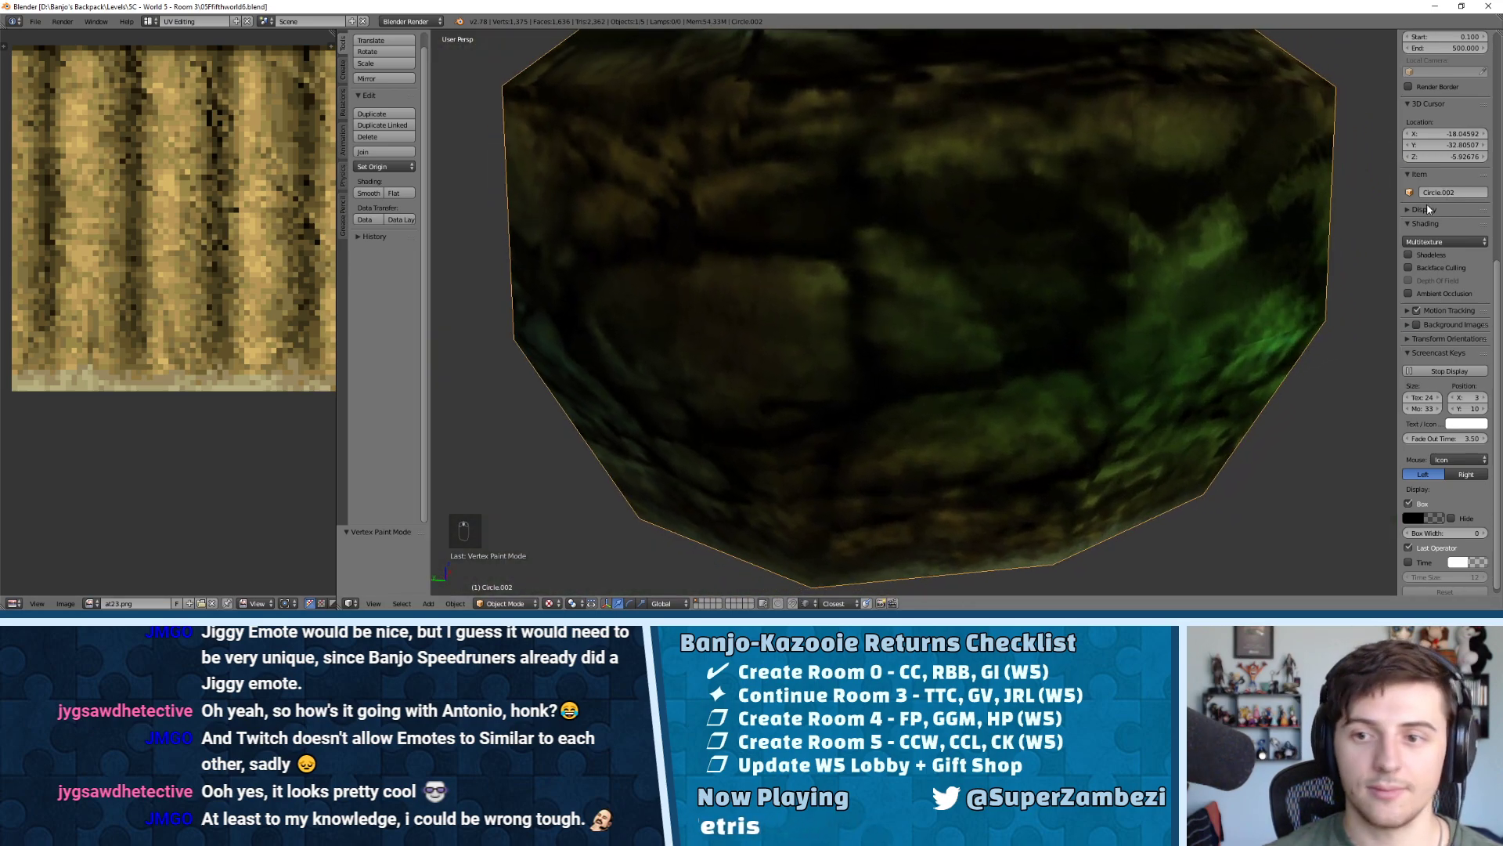
click(1409, 267)
middle_drag(924, 282, 881, 284)
click(1410, 267)
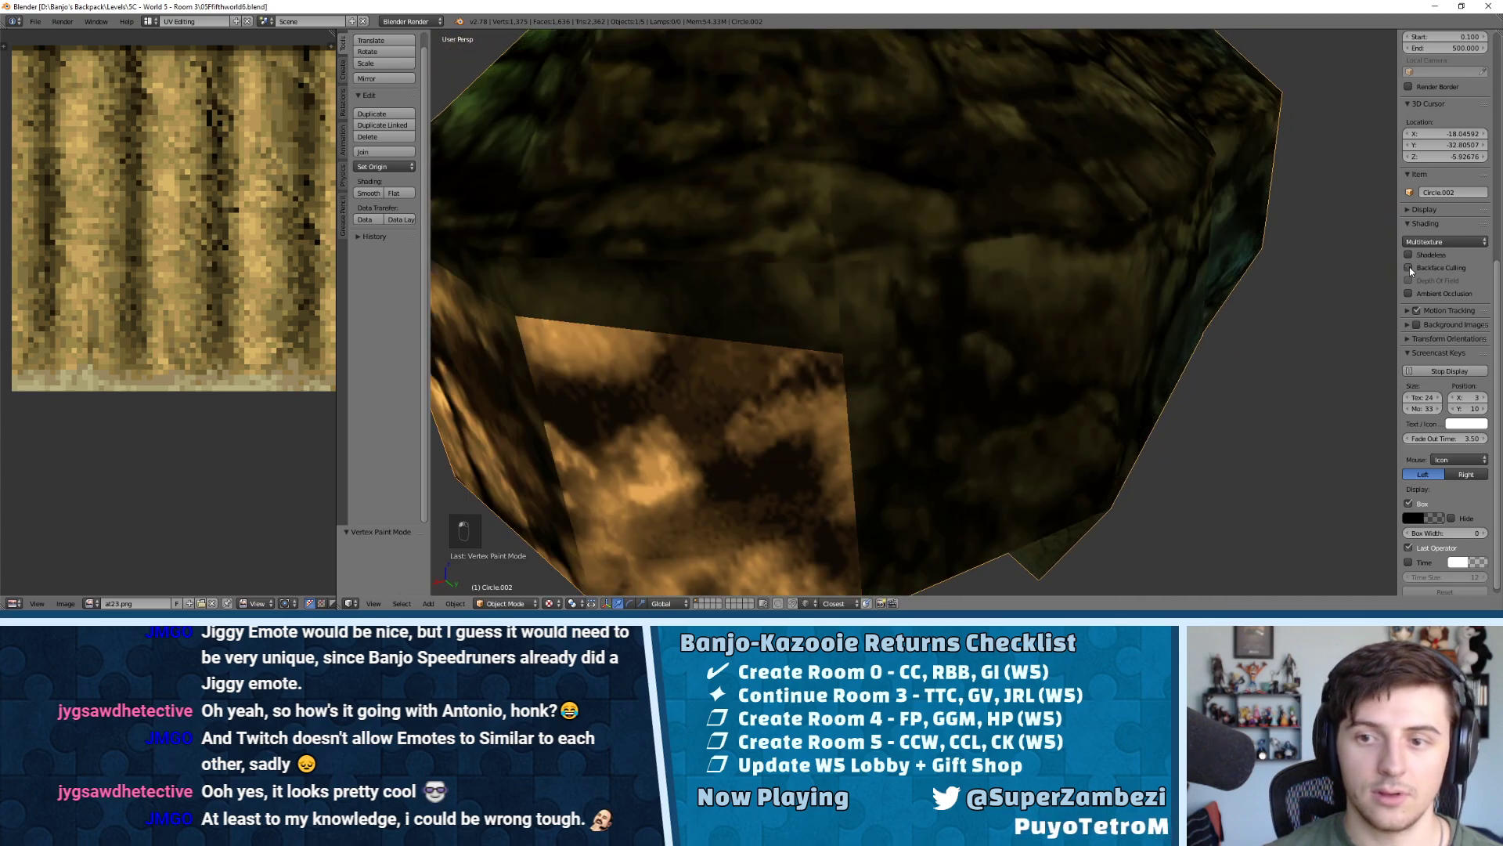
scroll(770, 298, down, 4)
Delete the outer wall edge in edge selection mode to remove its adjoining faces on the lower shell
key(Tab)
key(ctrl+Tab)
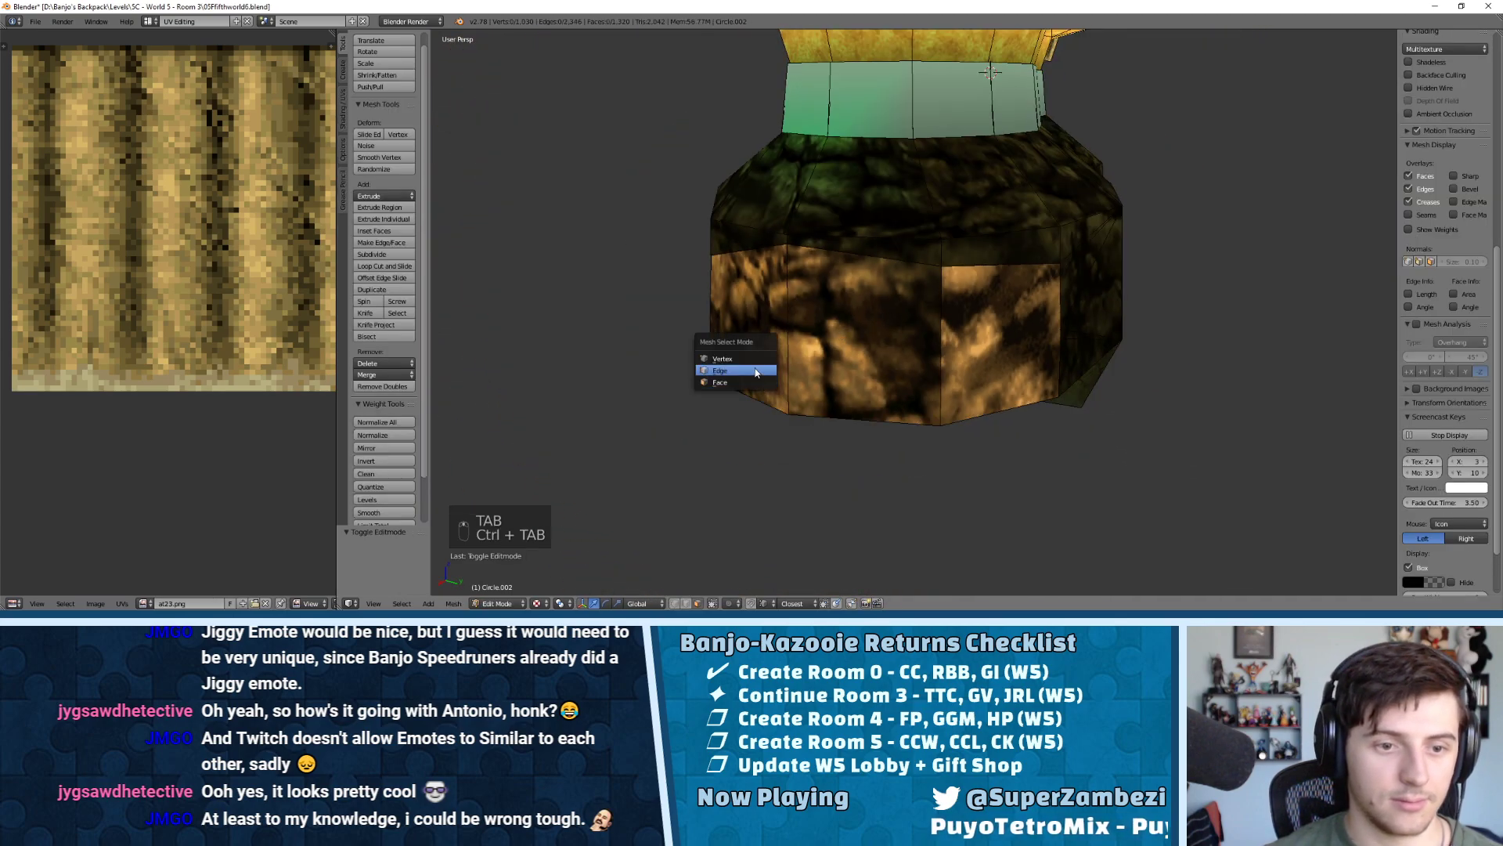
click(751, 373)
key(x)
click(830, 405)
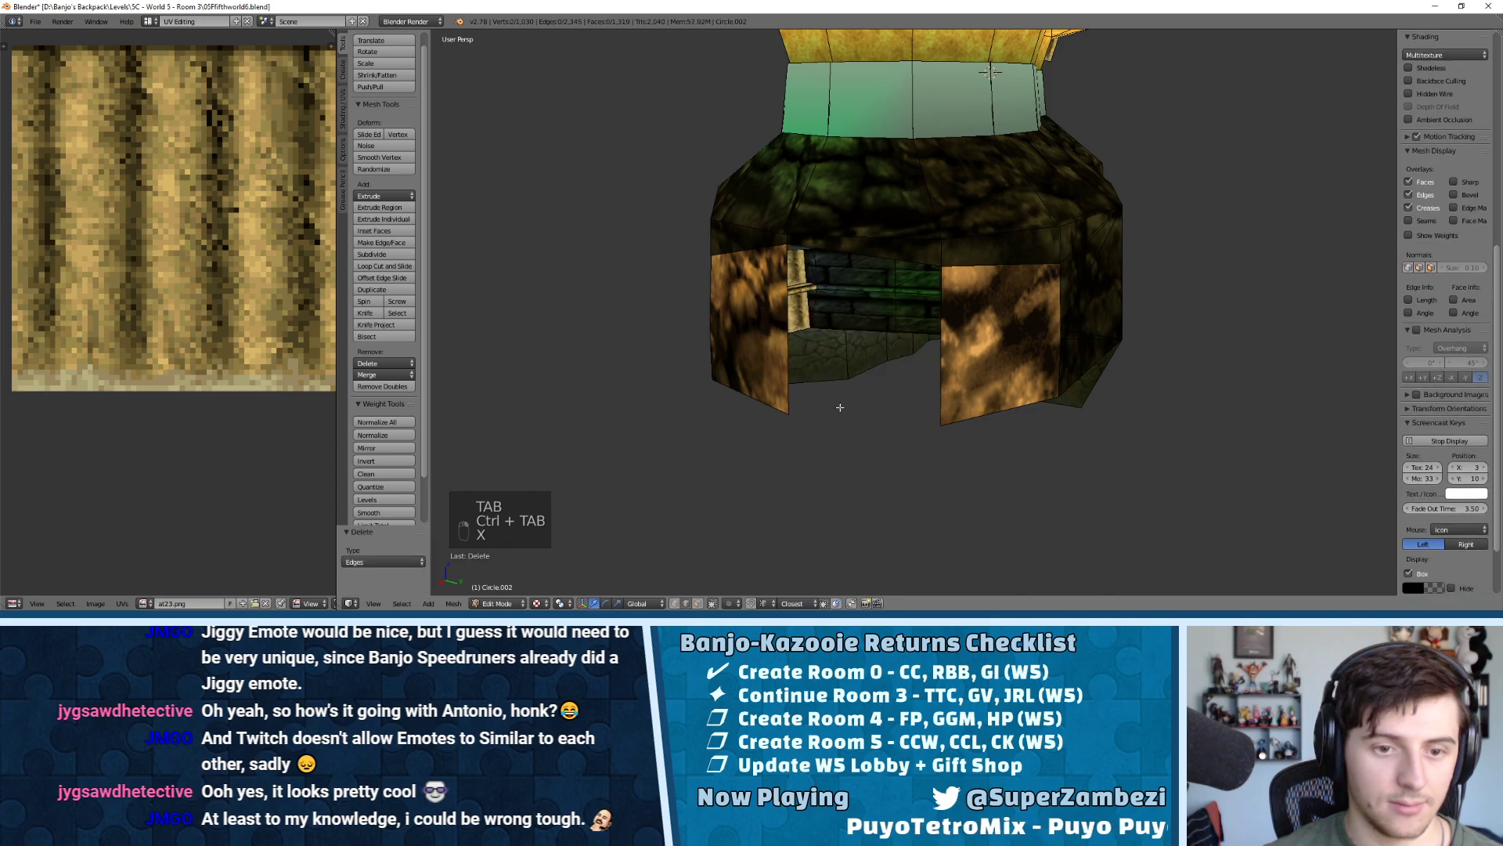
Delete the bottom corner vertices on both sides of the opening in the outer wall
key(ctrl+Tab)
click(912, 364)
key(x)
click(924, 415)
right_click(811, 412)
key(x)
click(804, 412)
middle_drag(804, 413, 812, 367)
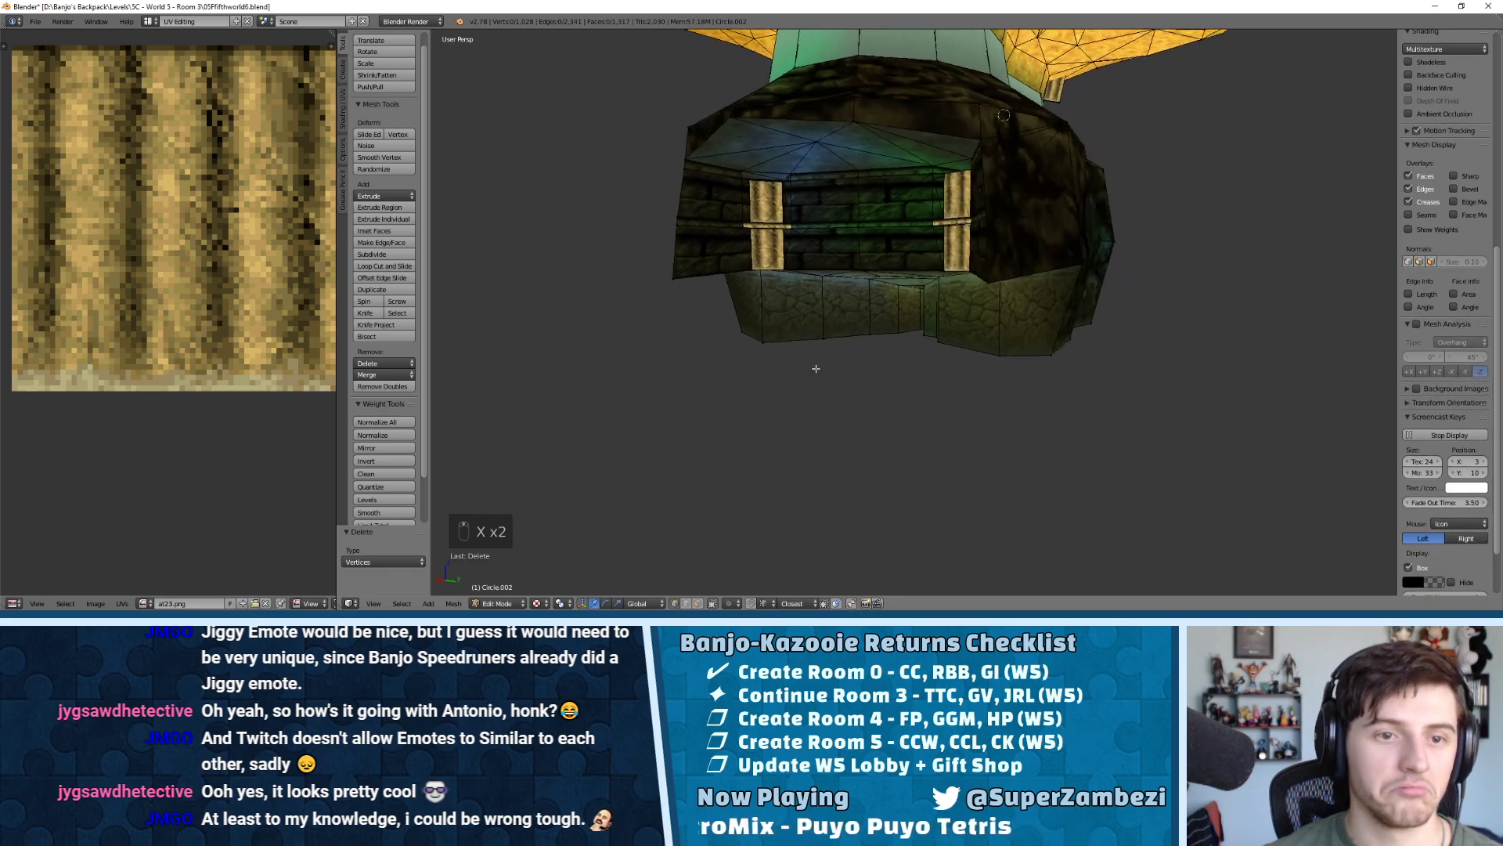
Delete the hidden back edge of the ledge trim at one corner pillar, working in edge selection mode
scroll(811, 367, up, 5)
middle_drag(1029, 244, 1072, 190)
key(ctrl+Tab)
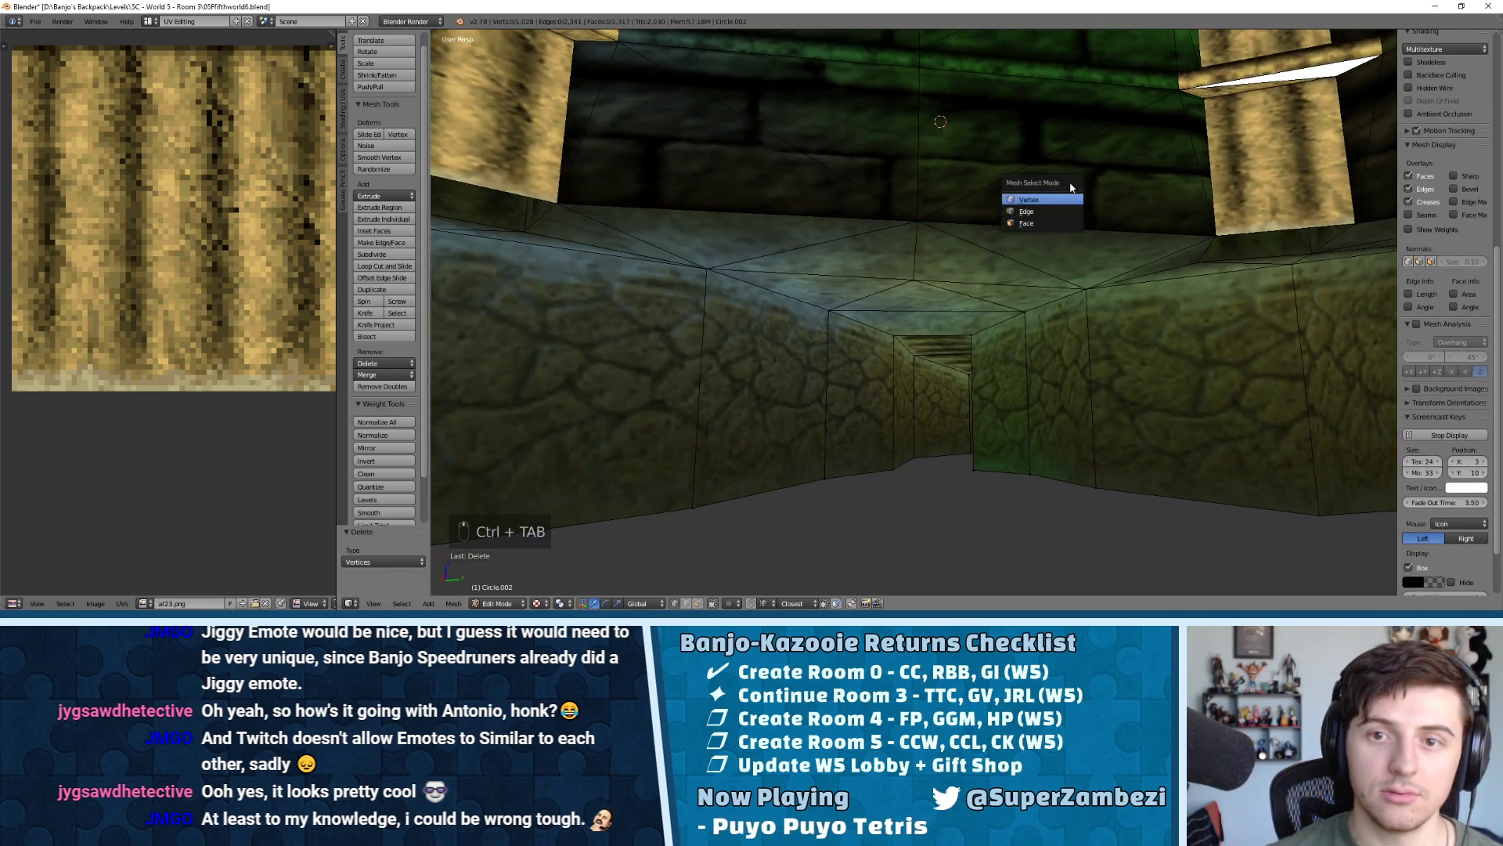
key(ctrl+Tab)
key(ctrl+Tab)
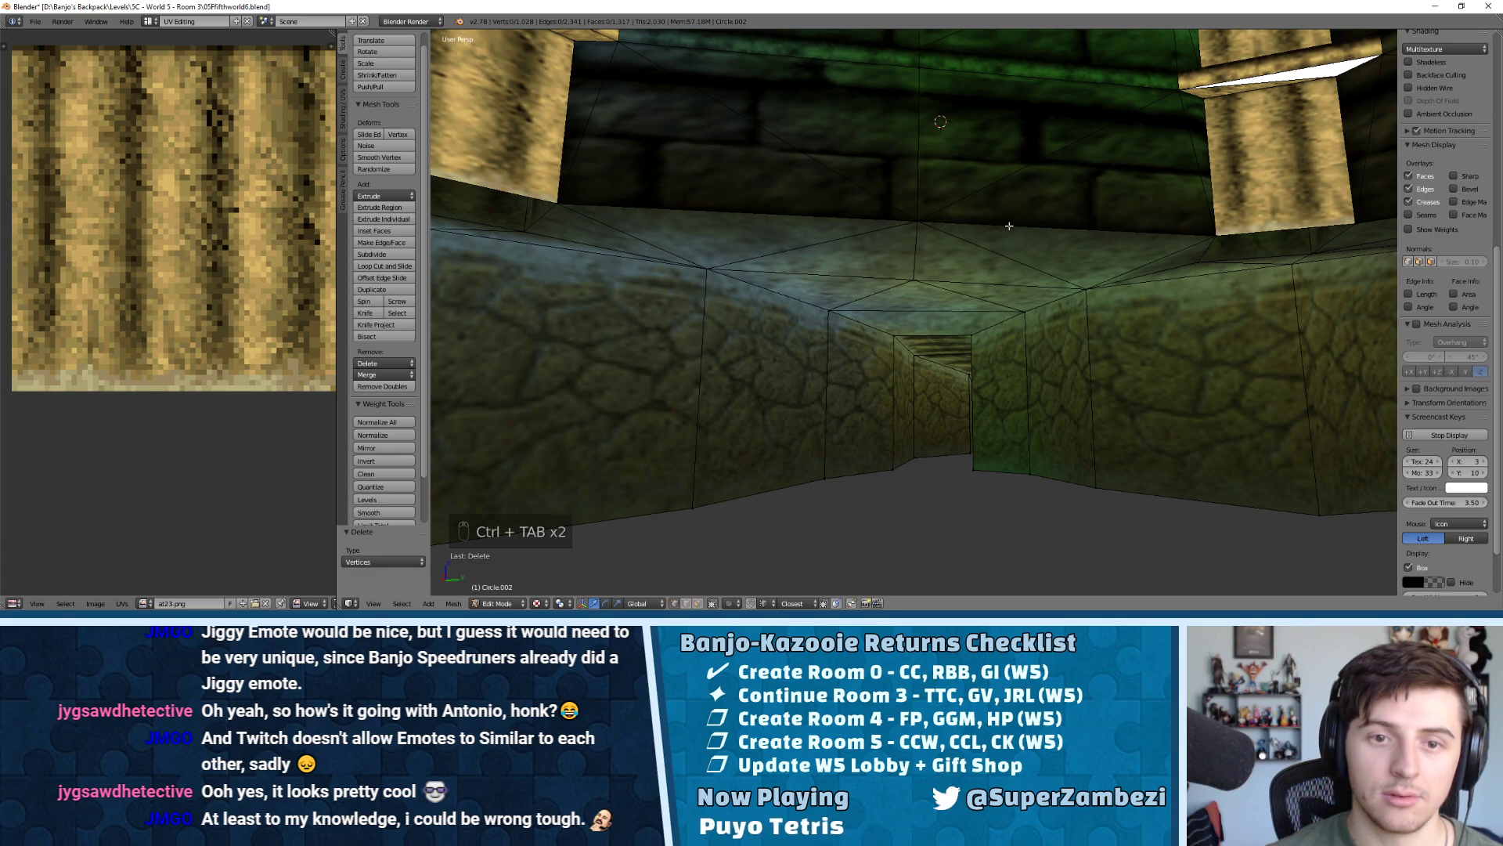
click(1002, 236)
right_click(1220, 228)
middle_drag(1220, 227, 1148, 248)
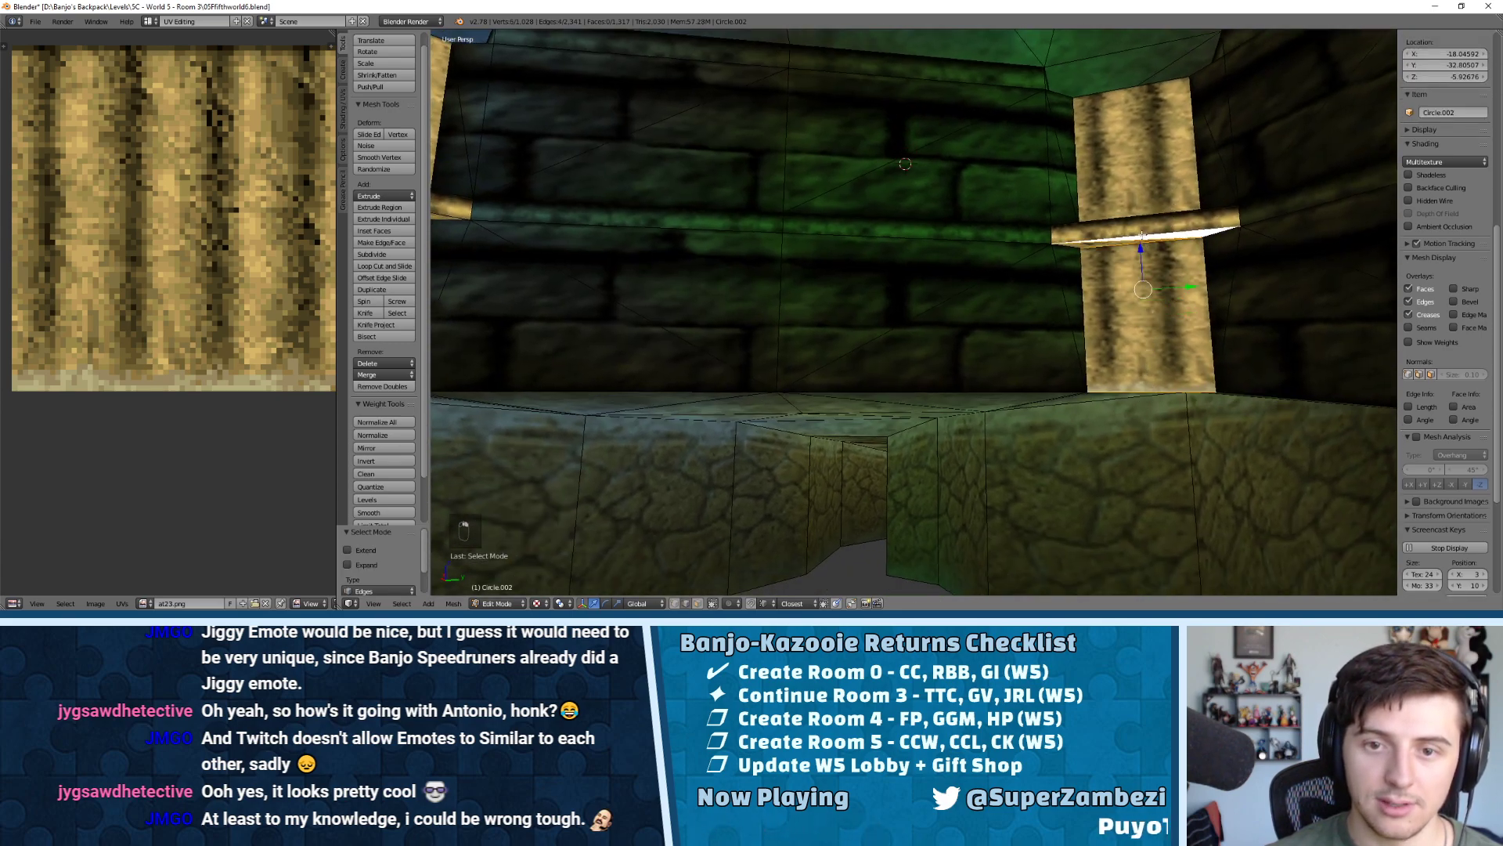
middle_drag(1137, 134, 1138, 149)
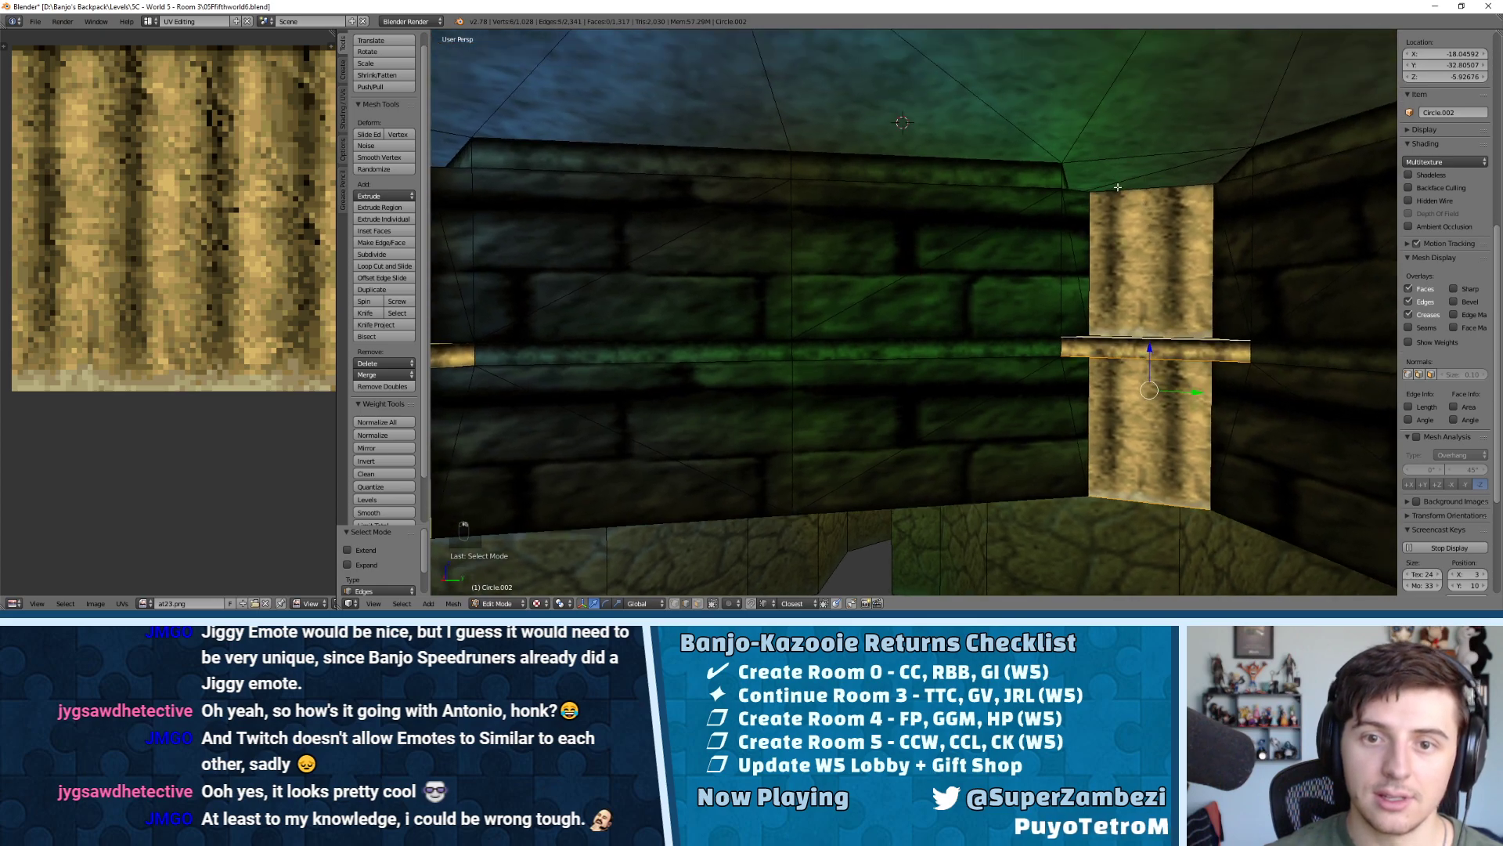
middle_drag(1174, 278, 963, 300)
key(KP_Decimal)
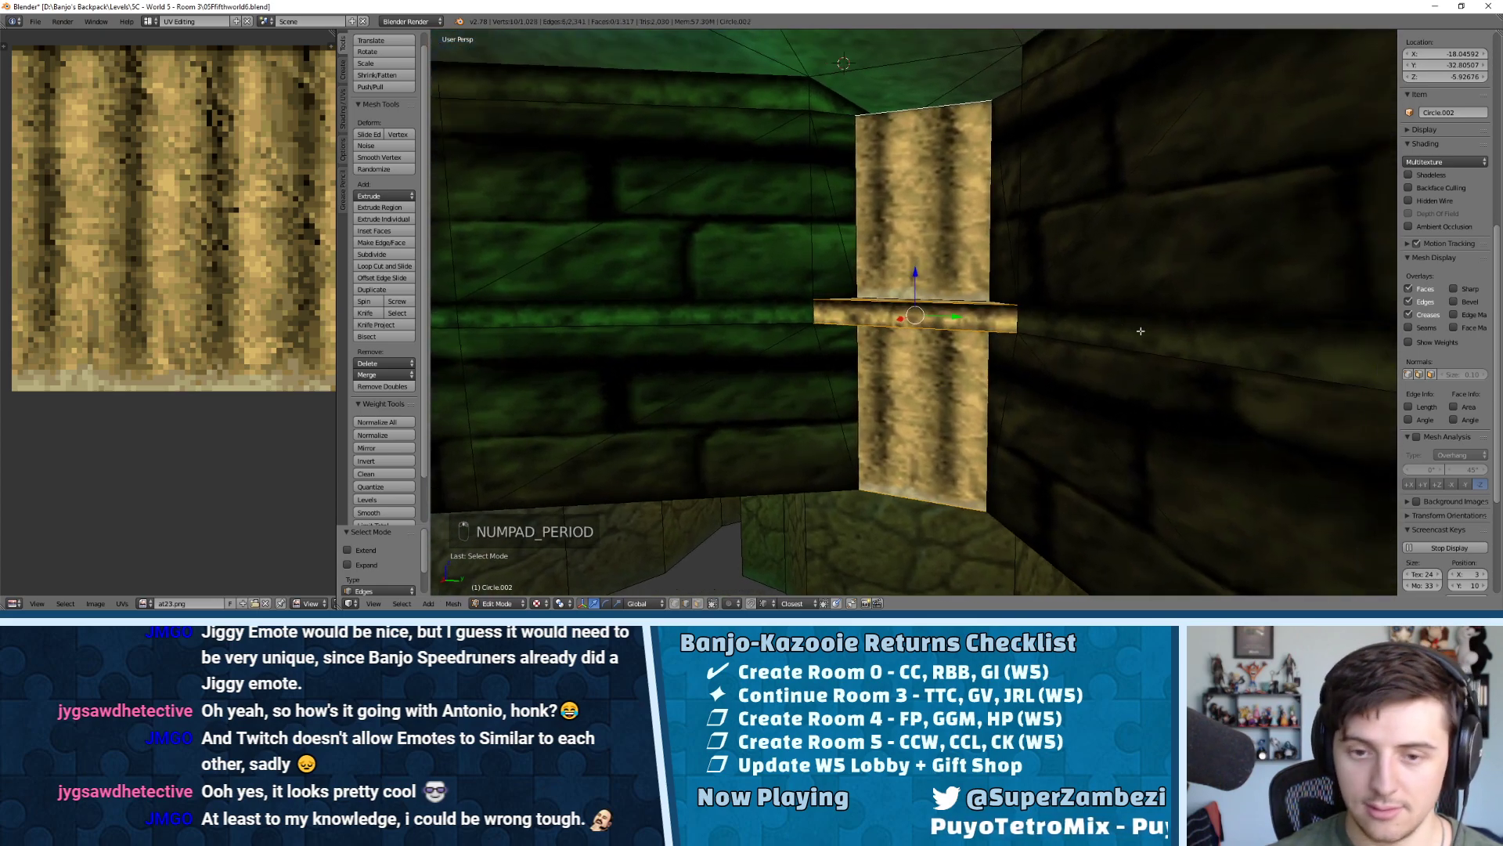
key(x)
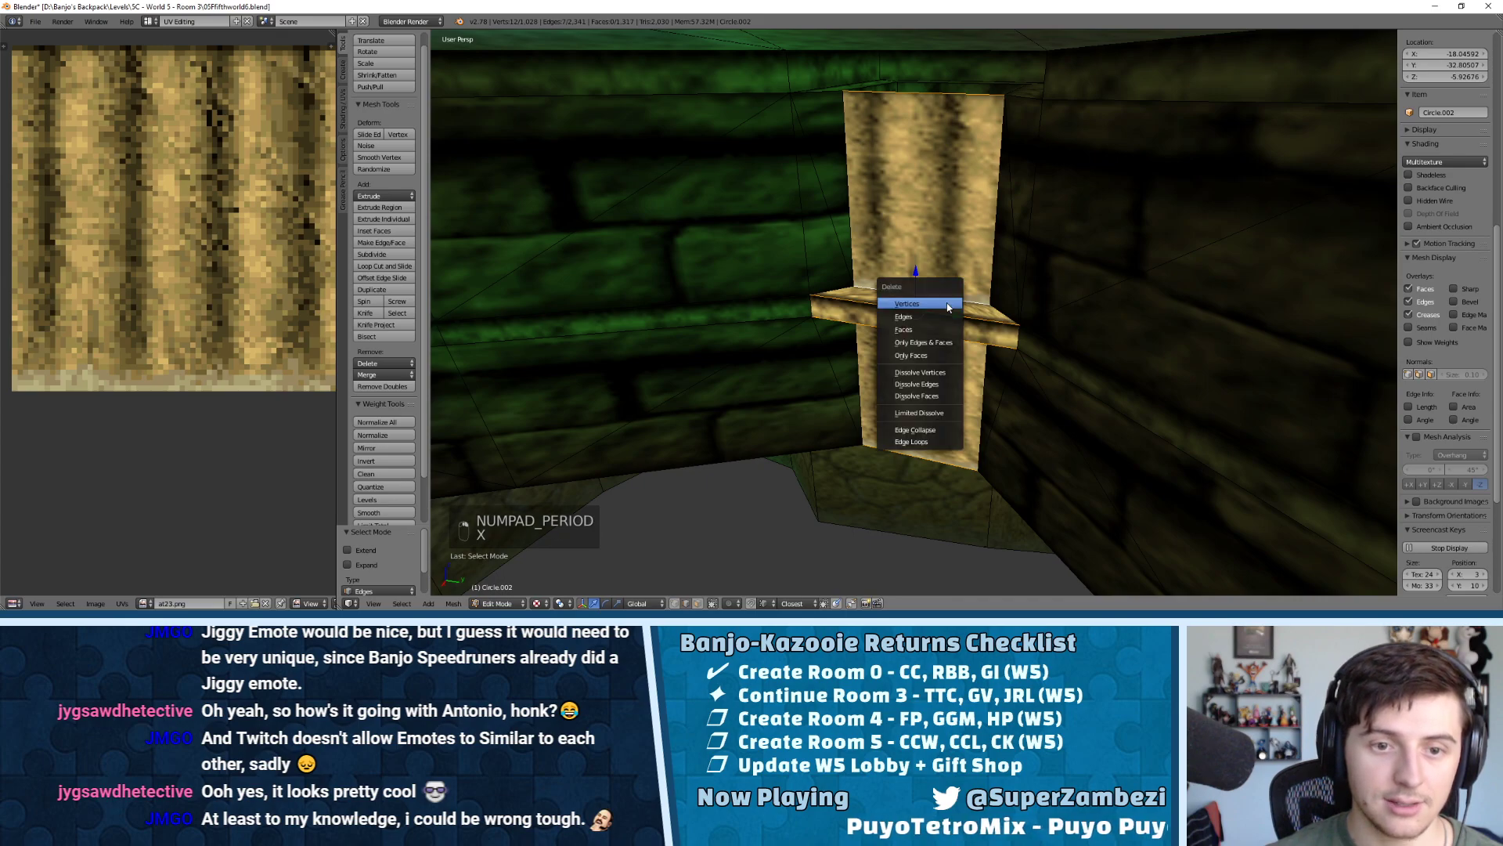
click(904, 315)
Delete the hidden back edges of the ledge trim at the opposite corner pillar
middle_drag(944, 315, 1355, 299)
right_click(1086, 293)
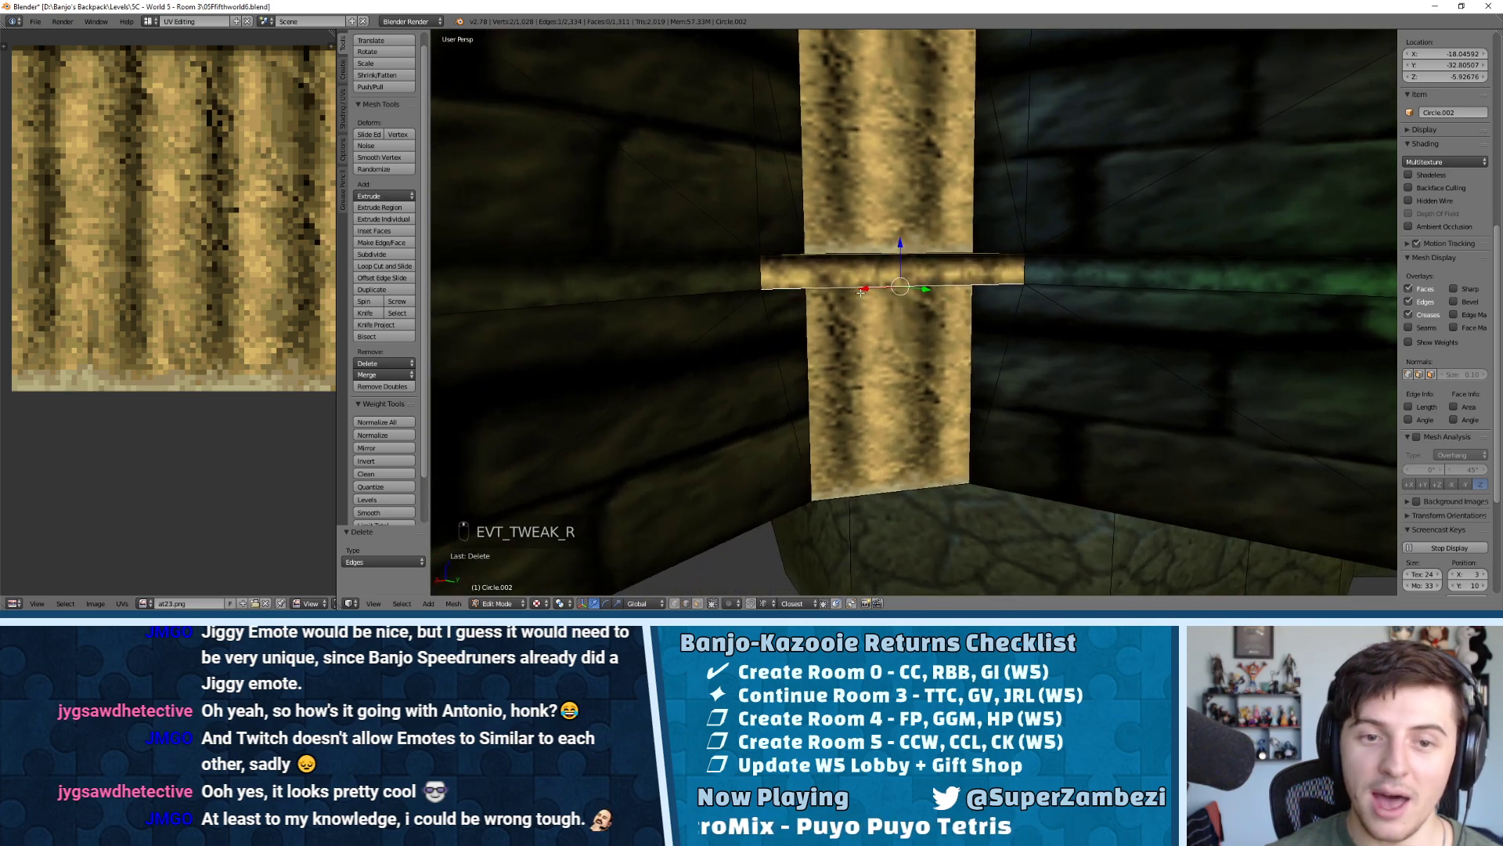
middle_drag(900, 308, 894, 267)
shift+right_click(922, 268)
middle_drag(895, 185, 1037, 251)
key(x)
click(871, 135)
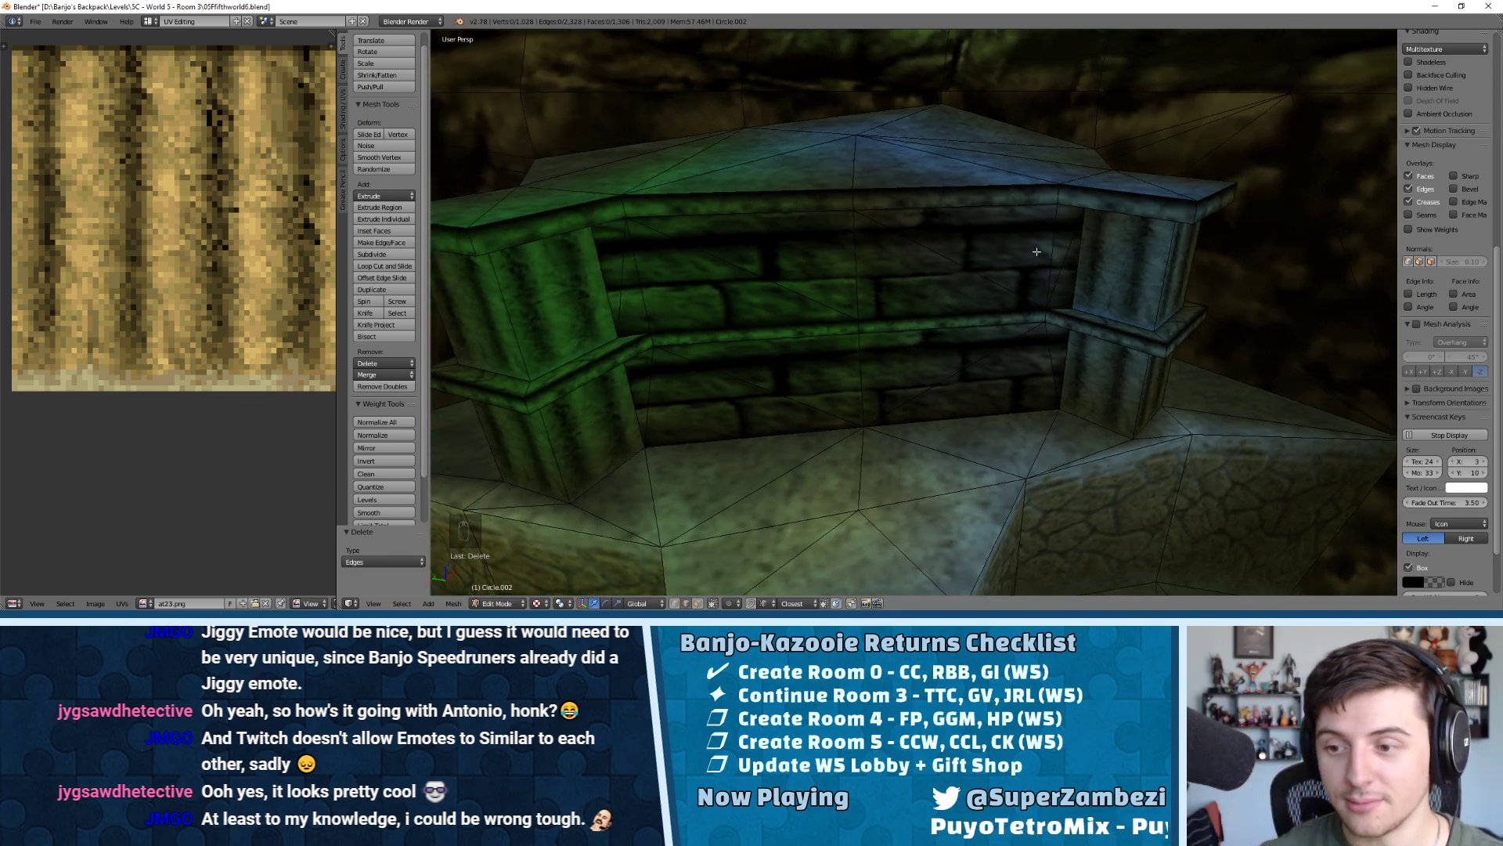
In face selection mode, use Select Similar by Image to select the sand faces together with the untextured ring faces around the pit
scroll(876, 258, up, 5)
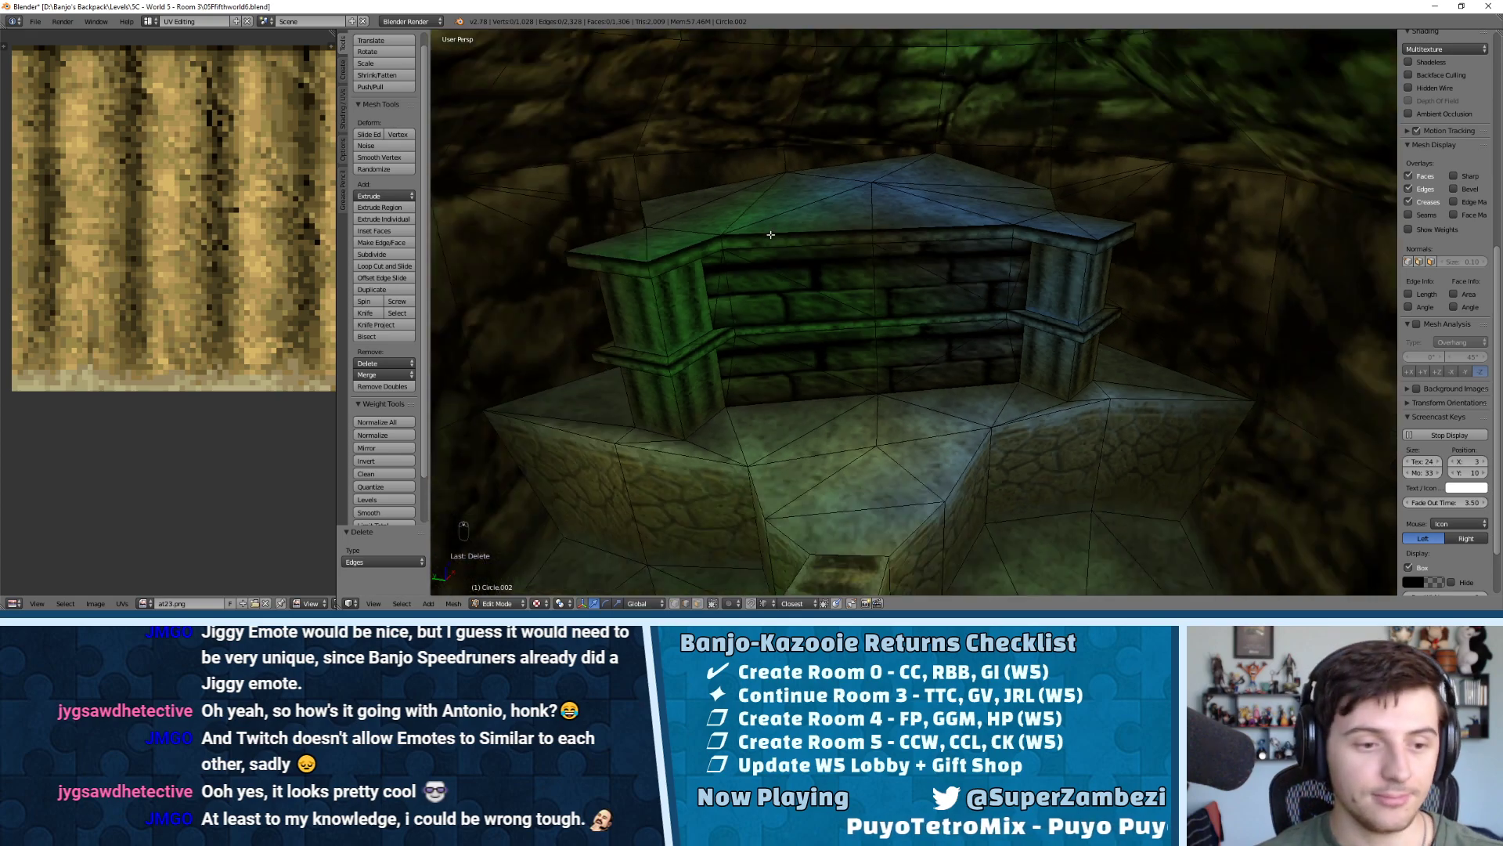
mouse_move(926, 307)
middle_down()
mouse_move(900, 289)
mouse_move(932, 296)
middle_up()
scroll(932, 296, down, 4)
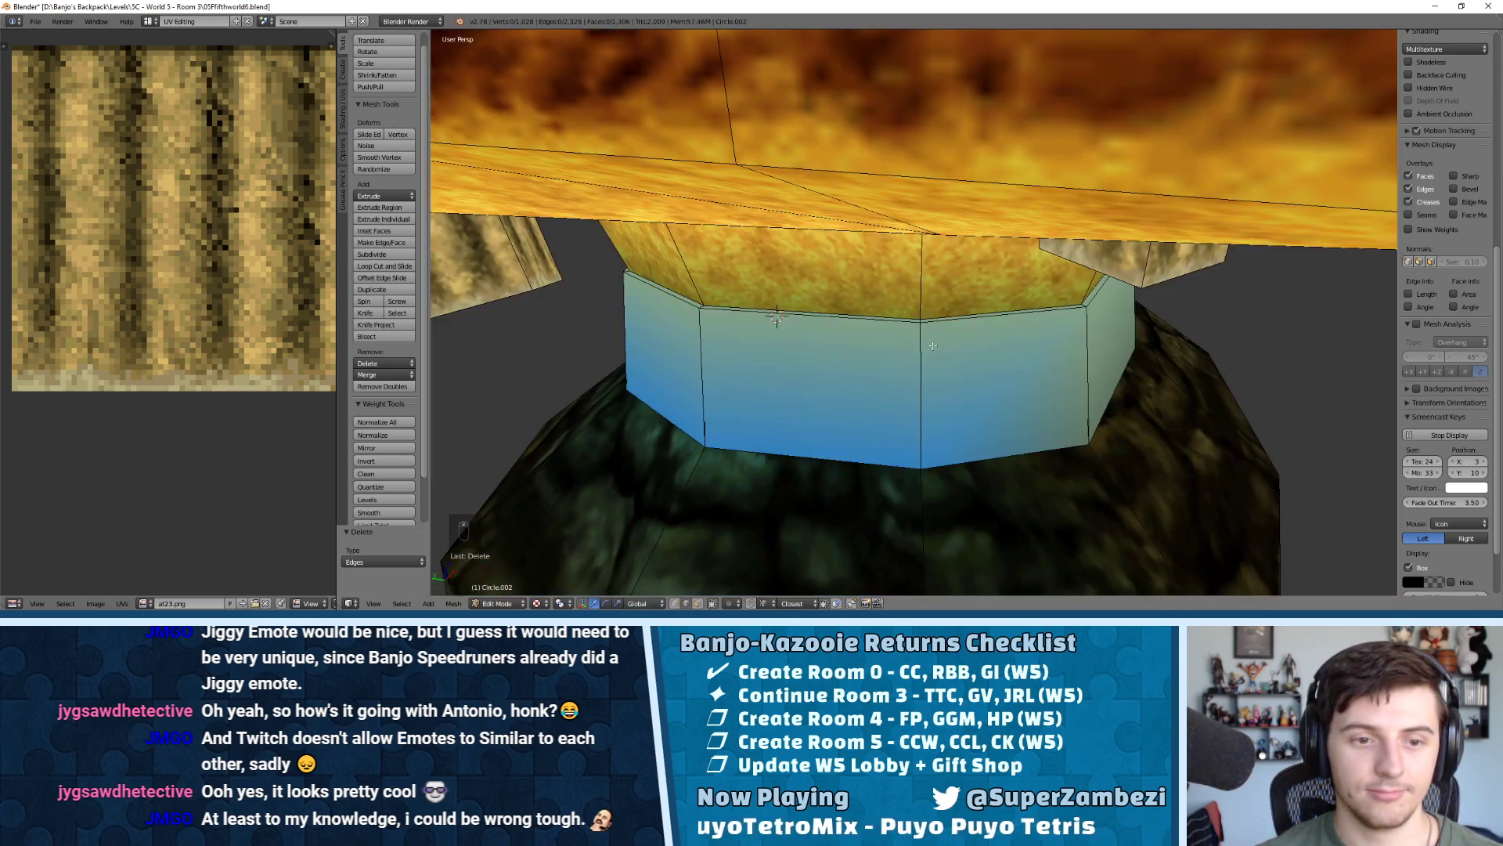
middle_drag(997, 346, 1098, 383)
key(ctrl+Tab)
right_click(1086, 305)
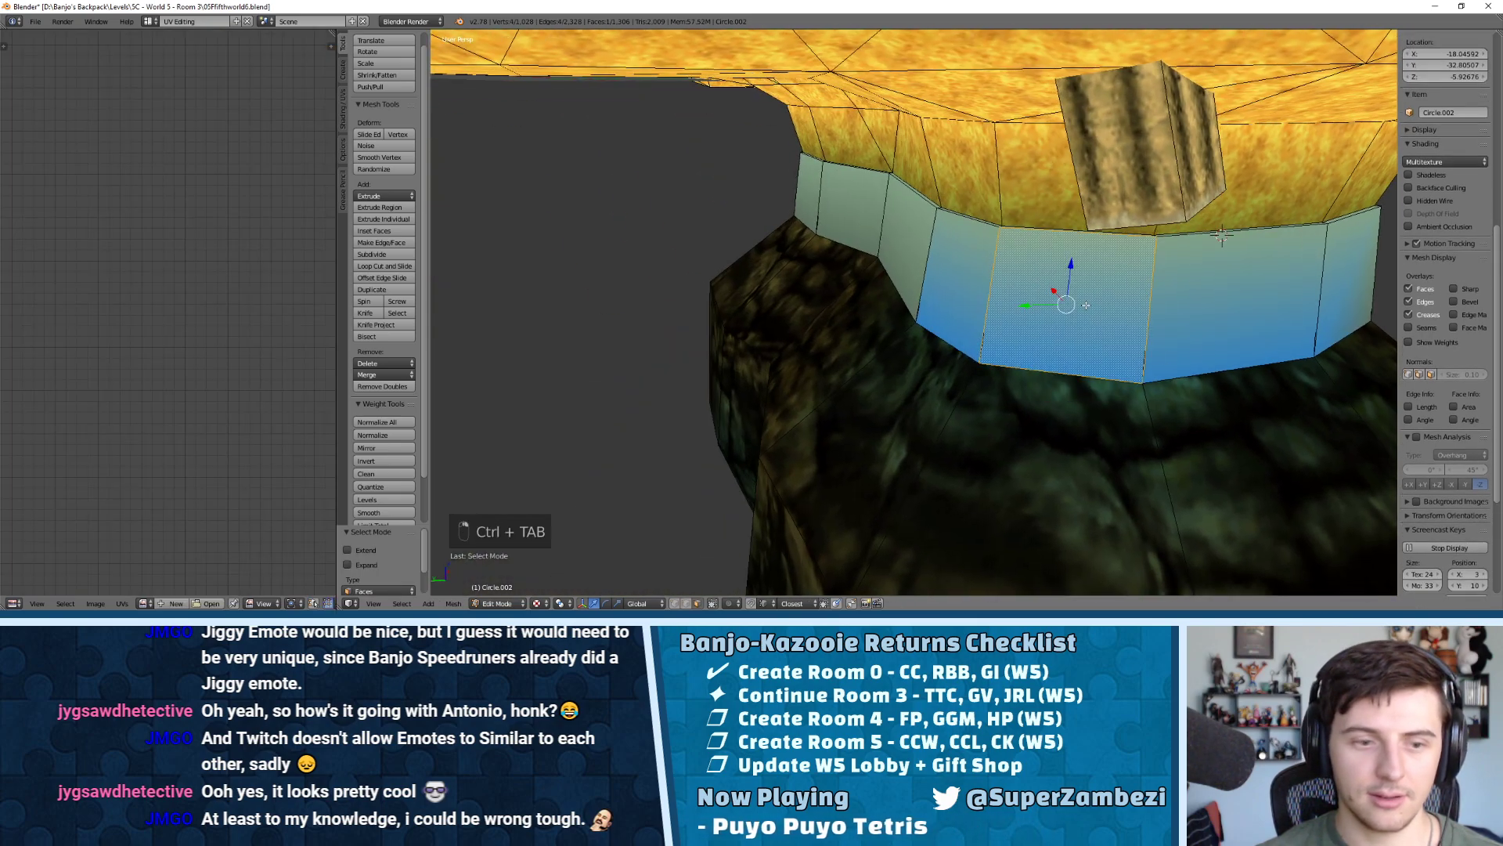
key(KP_Decimal)
middle_drag(1090, 303, 1107, 242)
scroll(1060, 332, down, 3)
right_click(1076, 234)
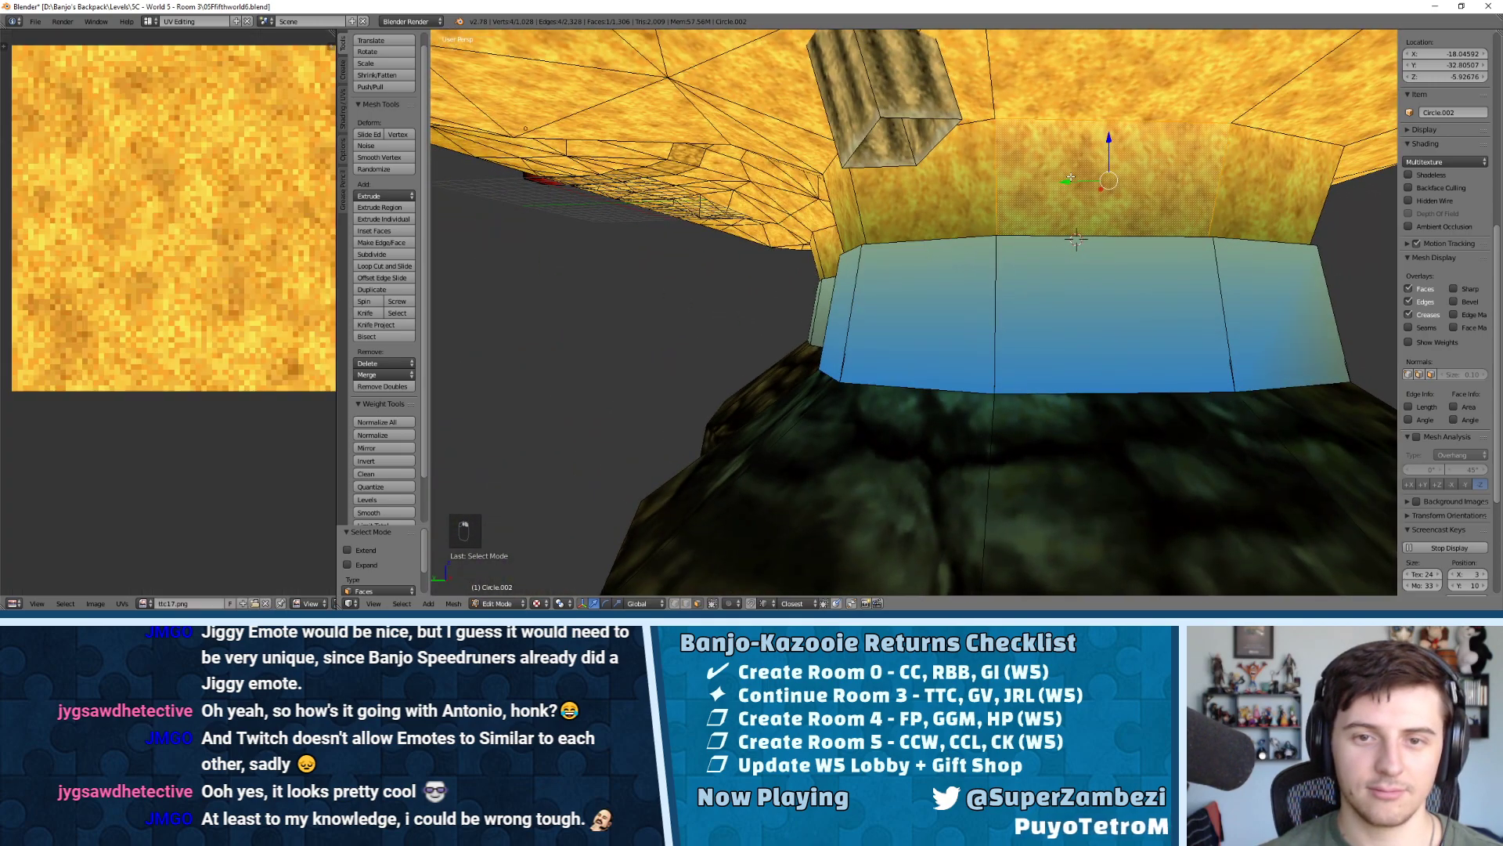
key(shift+g)
click(1053, 179)
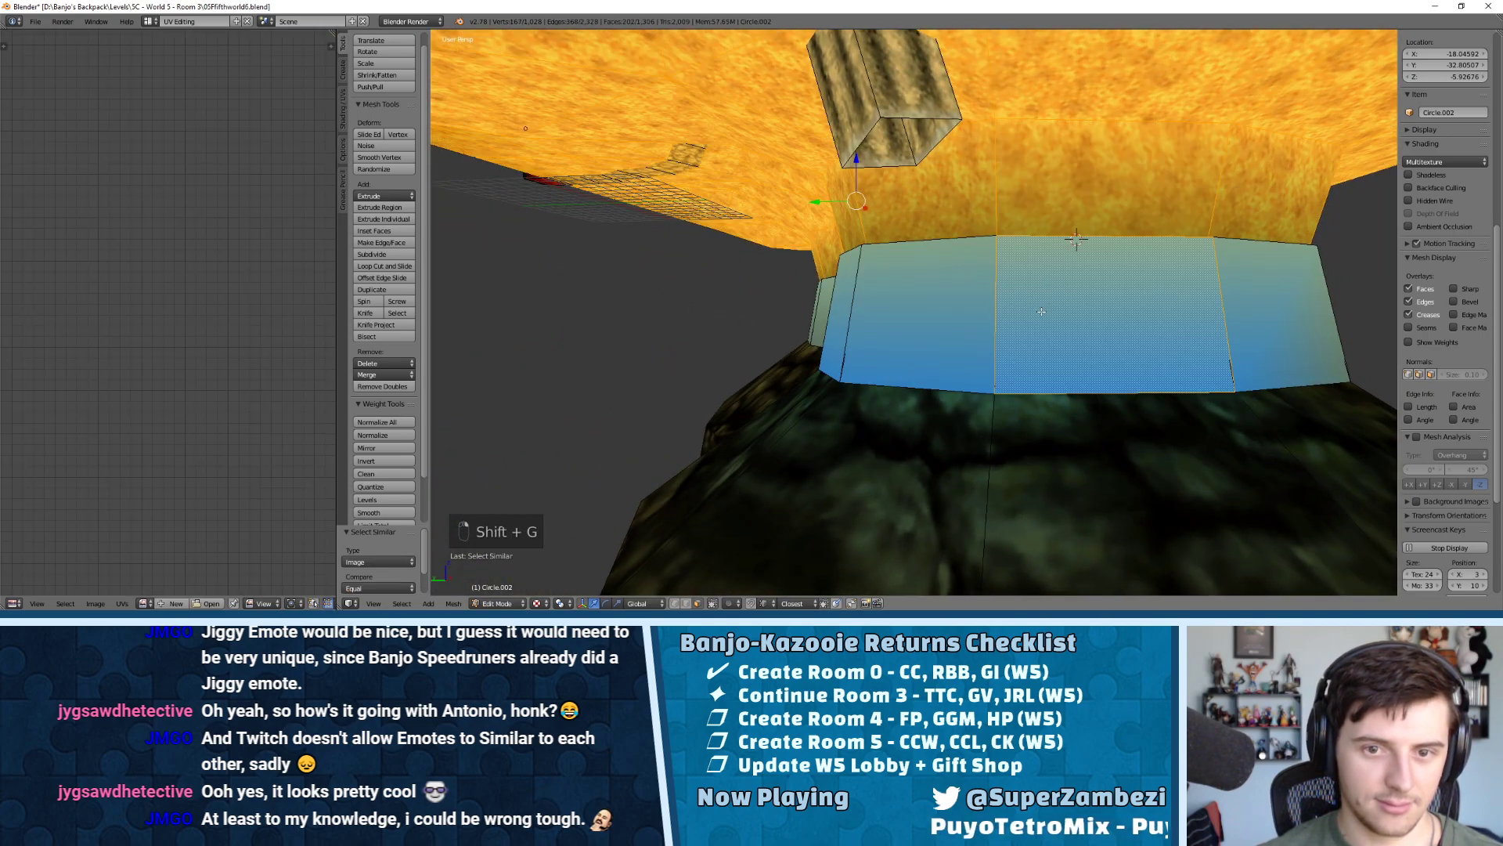
key(shift+g)
click(1041, 312)
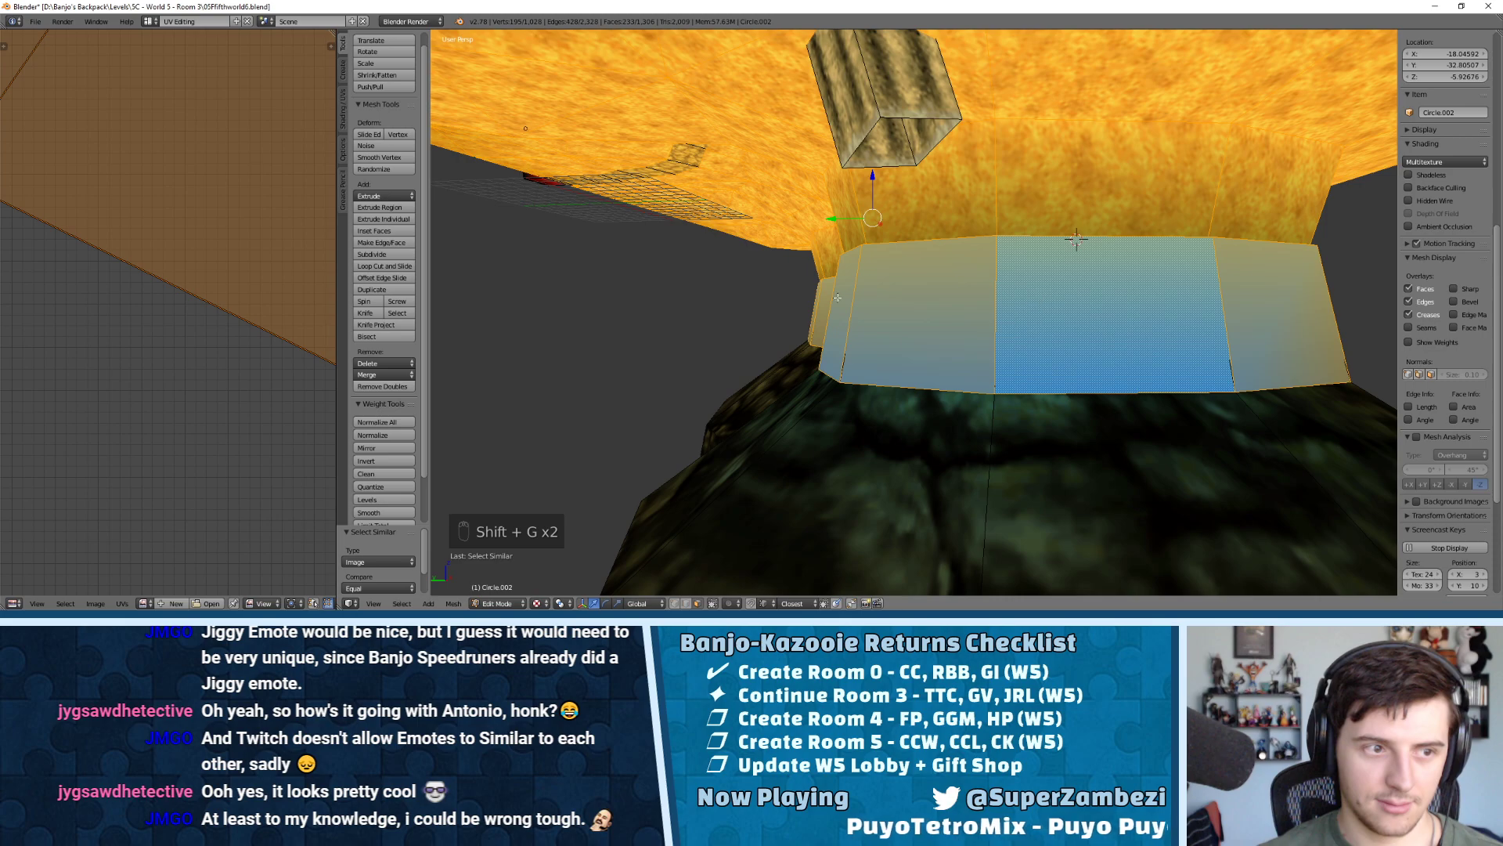
Assign the ttc17.png image to the selected faces, deselect them, and return to Object Mode
scroll(218, 329, down, 6)
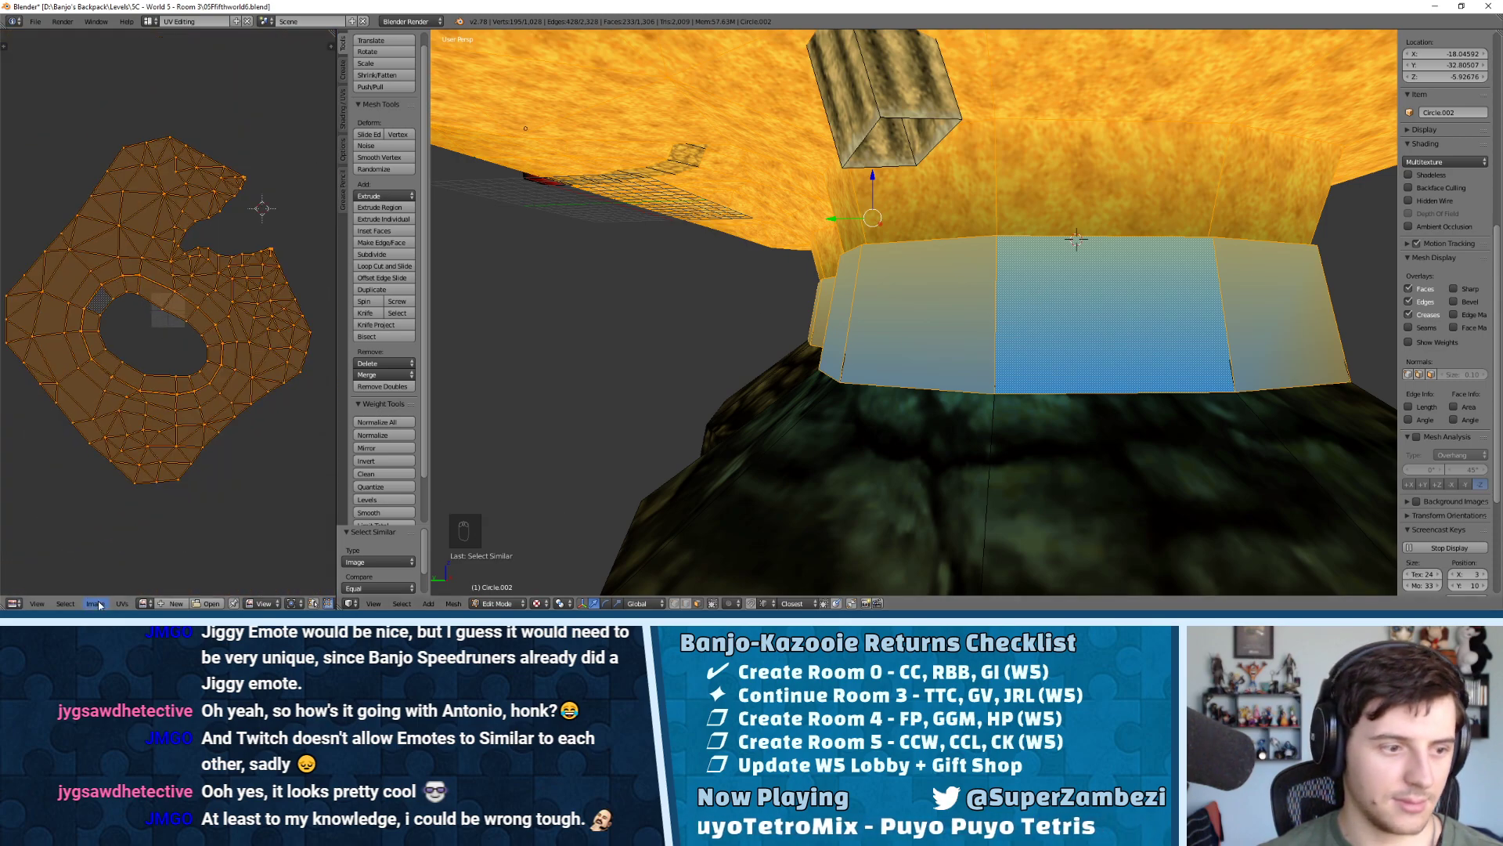
click(144, 602)
text(ttc17)
key(Return)
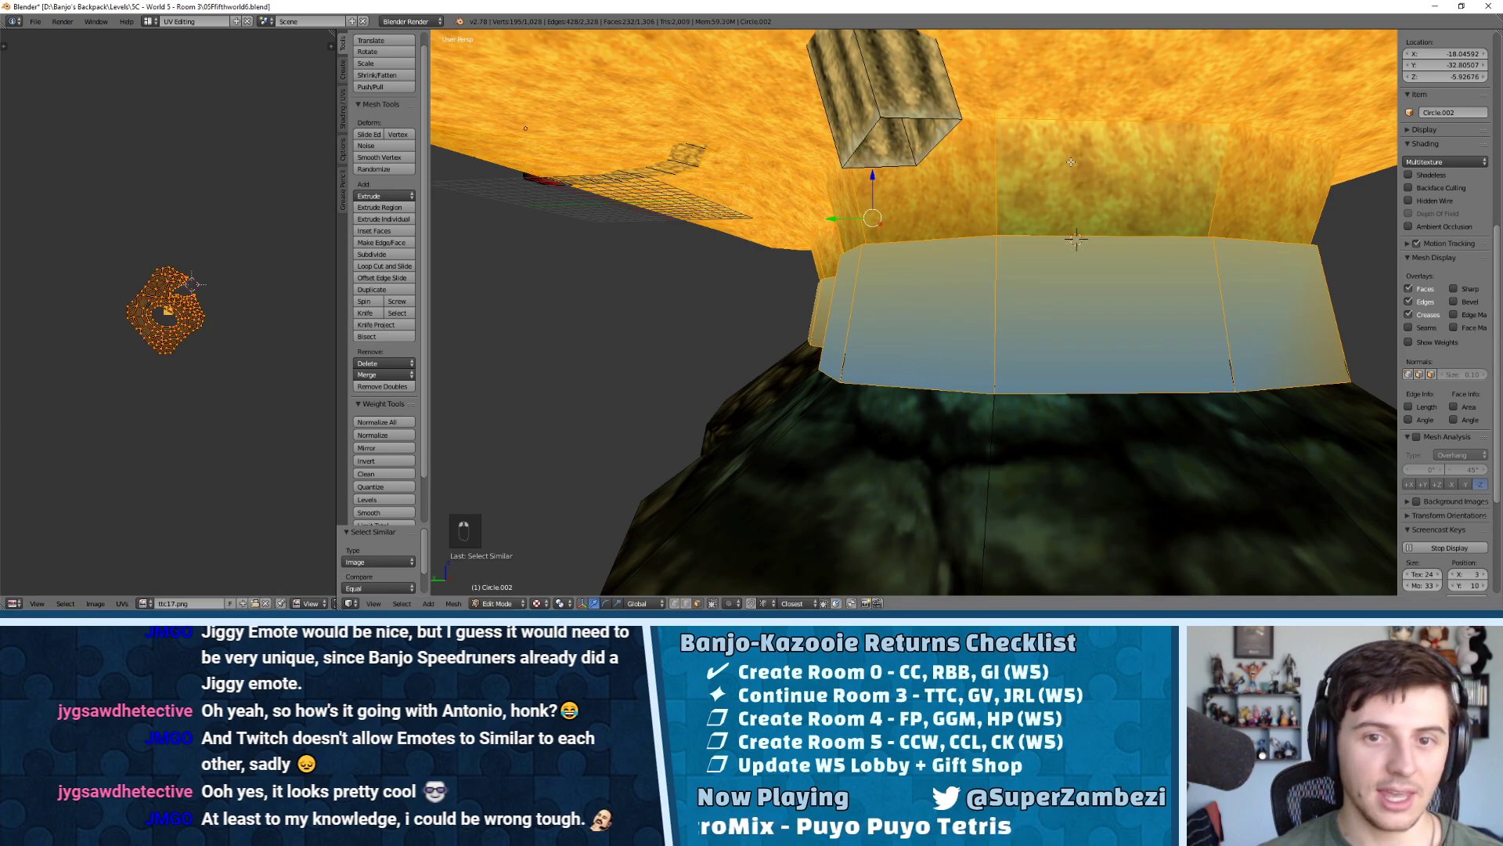
shift+right_click(1105, 181)
click(146, 600)
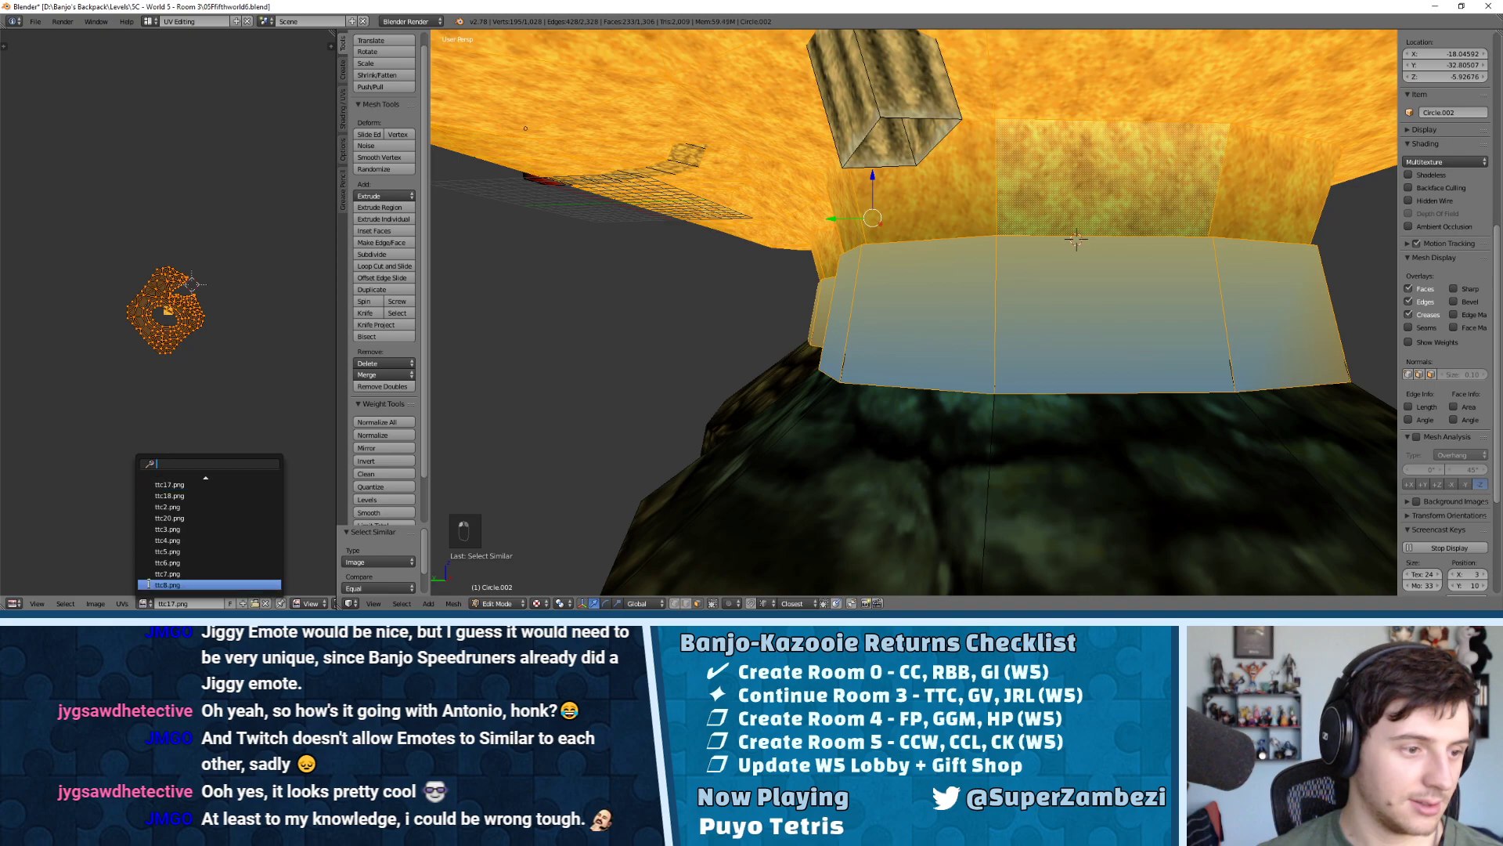
key(a)
middle_drag(1137, 246, 976, 276)
key(Tab)
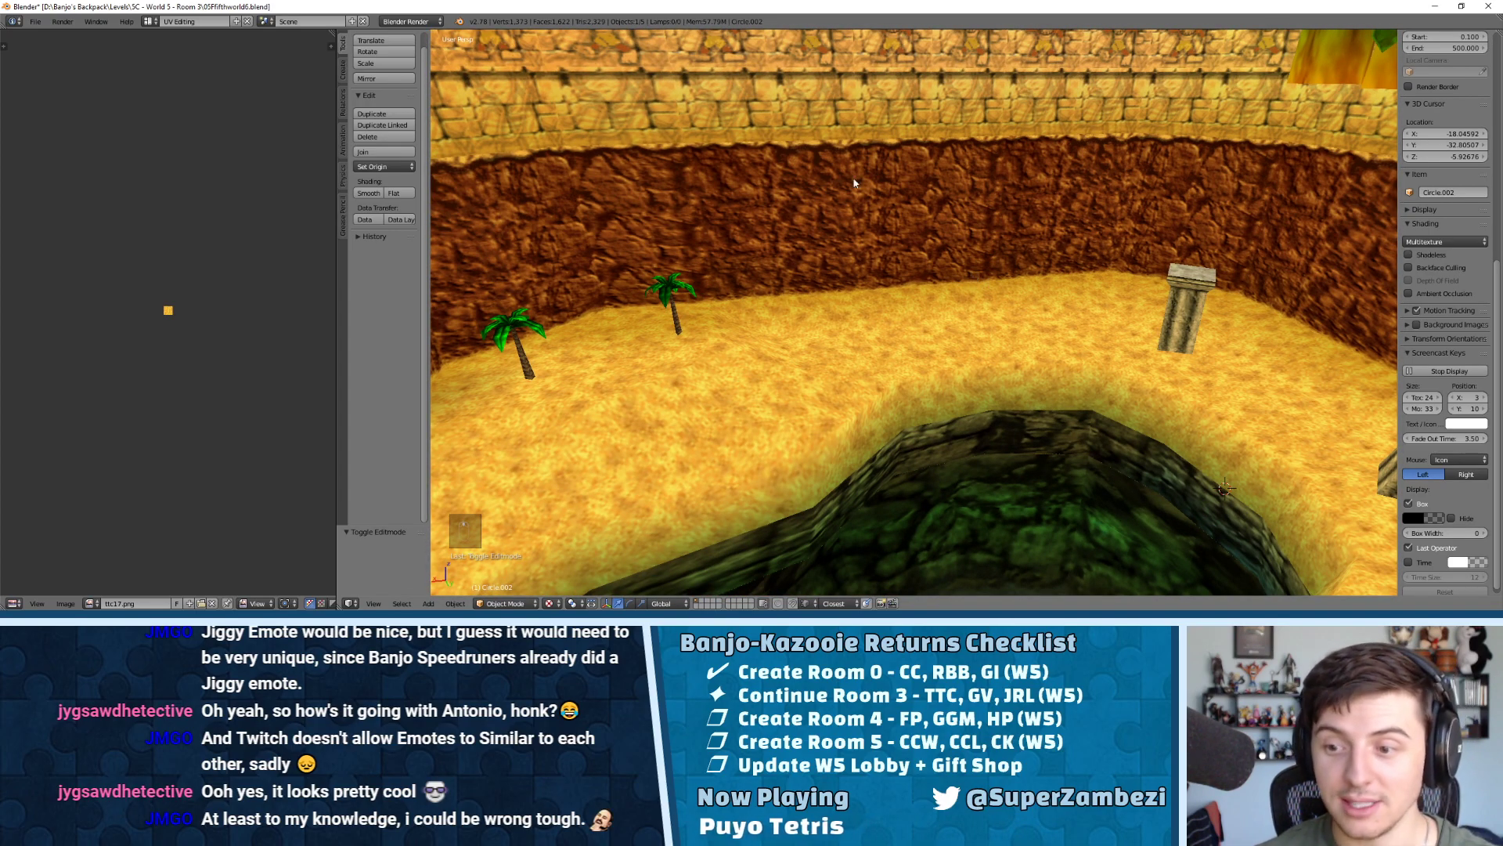
Toggle the object selection in Object Mode and put the level mesh into Vertex Paint mode
middle_drag(1152, 331, 1118, 283)
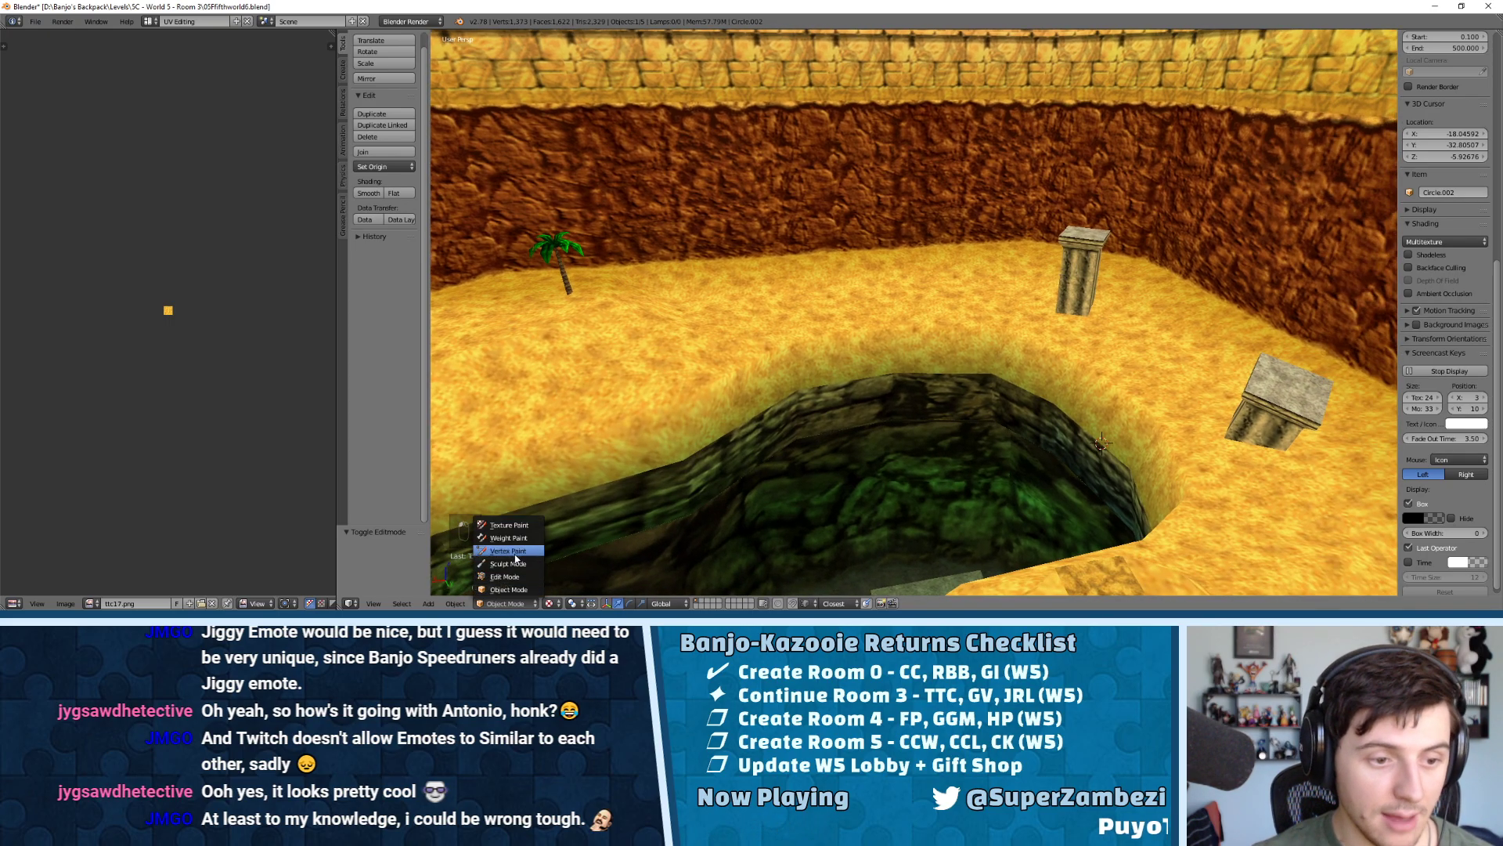
click(516, 551)
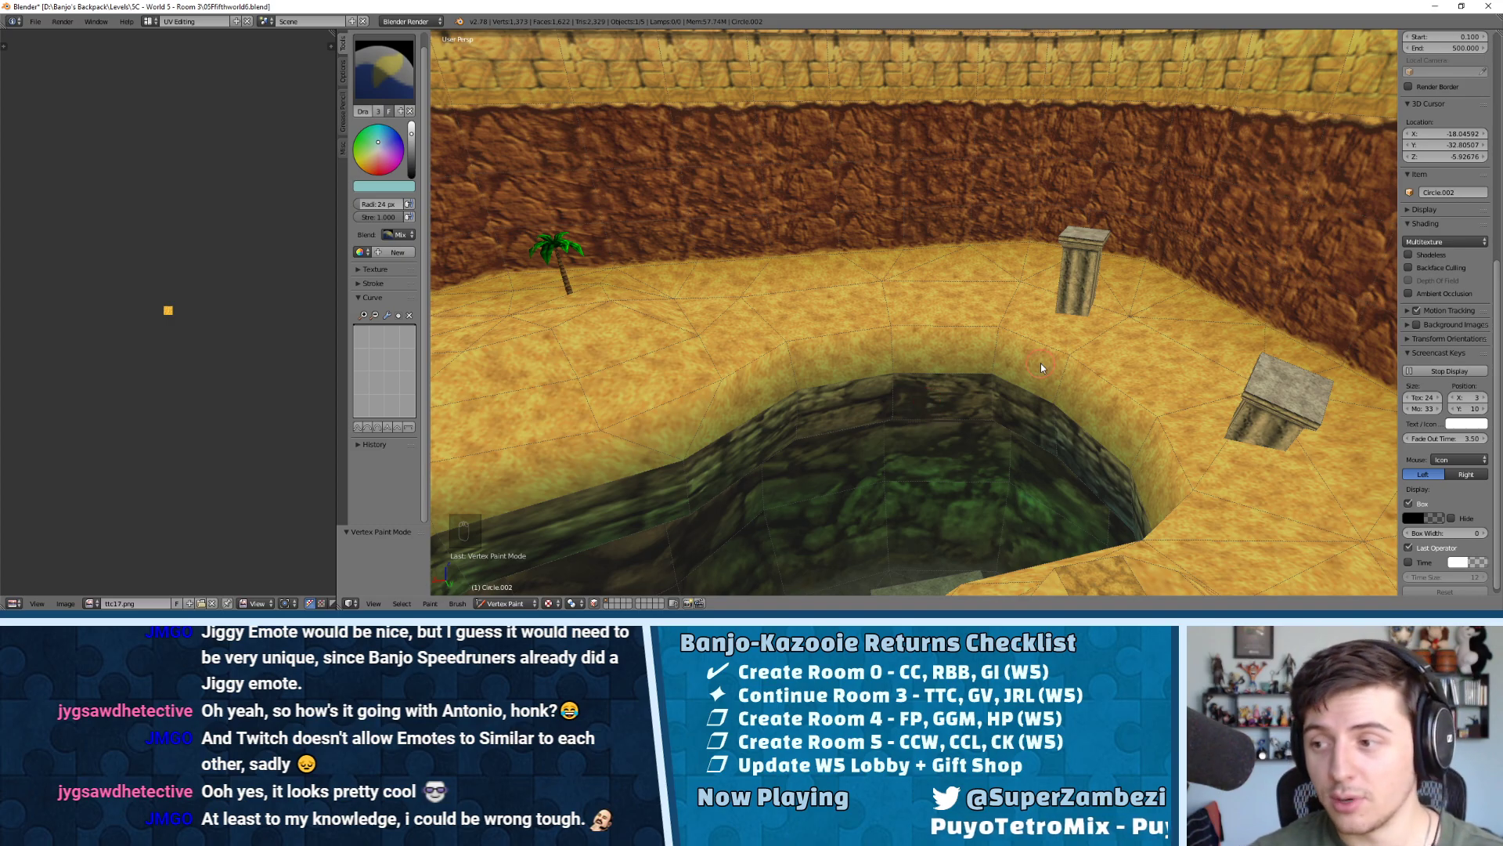
middle_drag(1040, 363, 942, 308)
middle_drag(1055, 293, 553, 555)
key(Tab)
key(Tab)
click(508, 603)
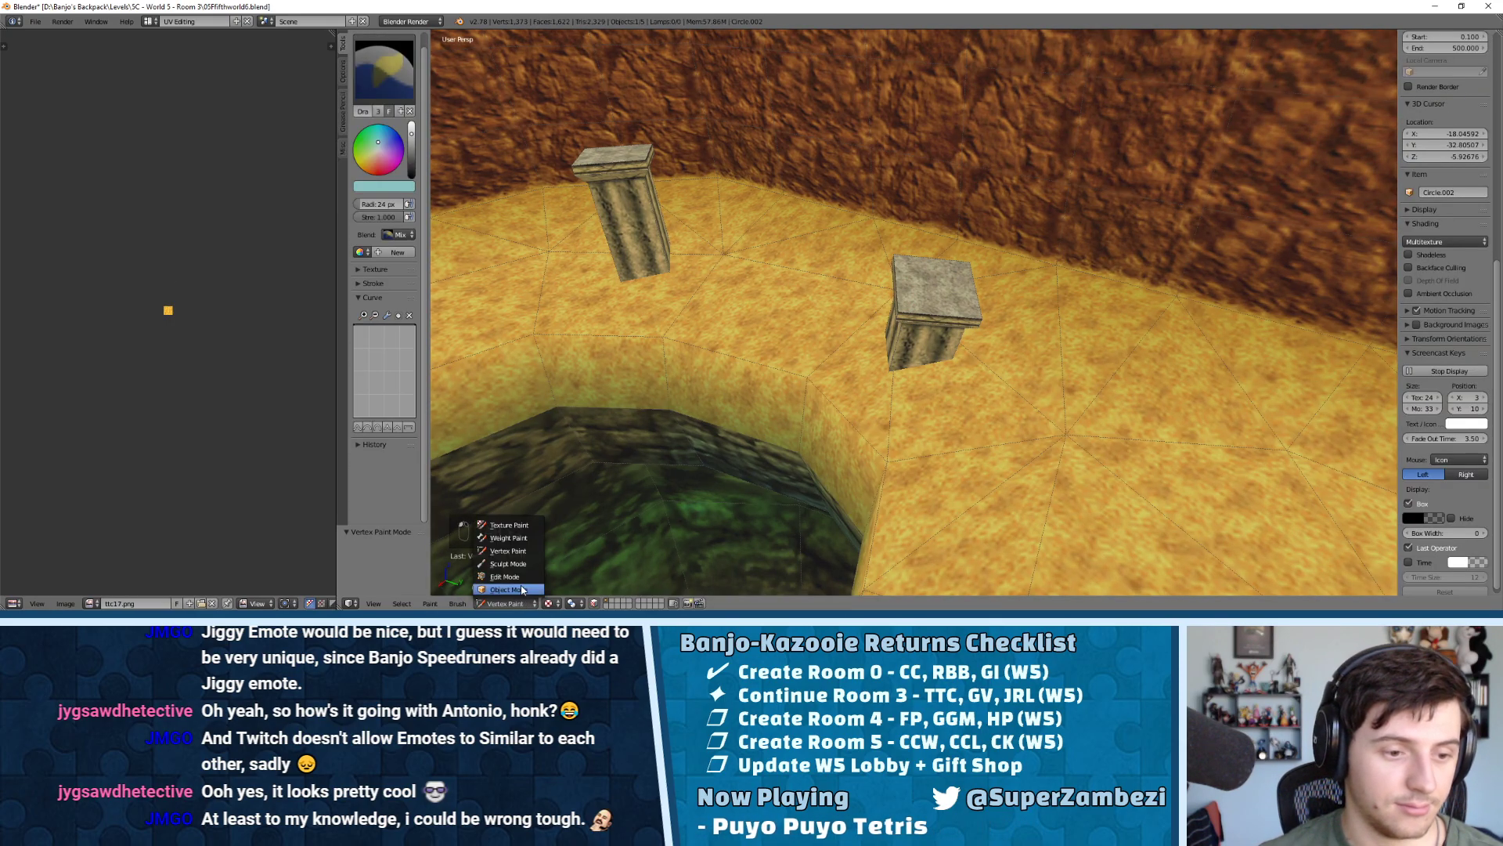
key(a)
key(a)
key(a)
Paint green shading onto the base of the tilted stone pillar beside the pit, briefly toggling Backface Culling
middle_drag(900, 352, 941, 319)
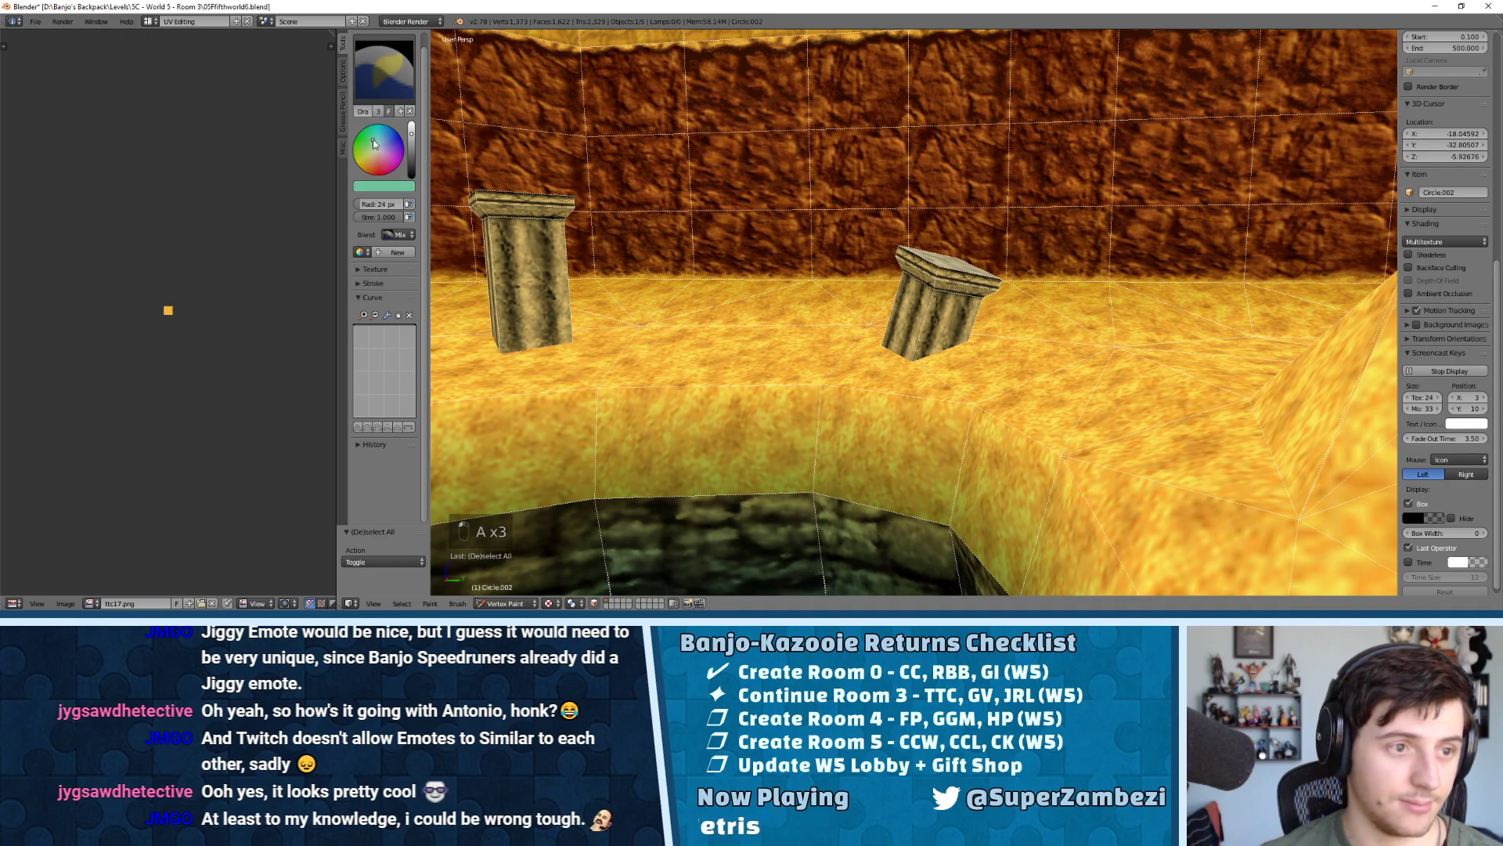
middle_drag(831, 305, 1099, 371)
click(1408, 268)
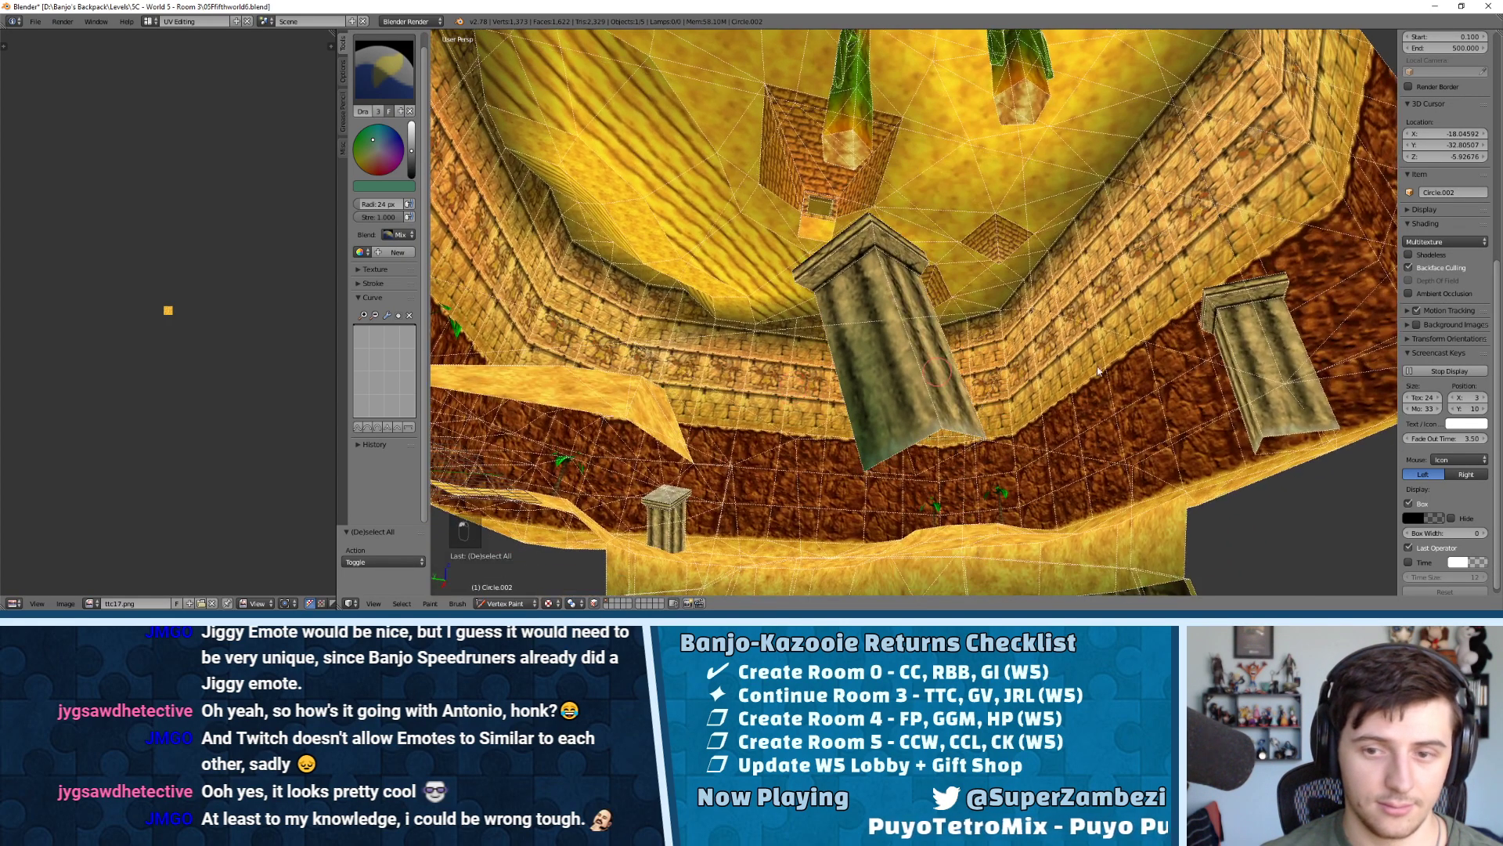
click(1408, 267)
middle_drag(932, 438, 844, 436)
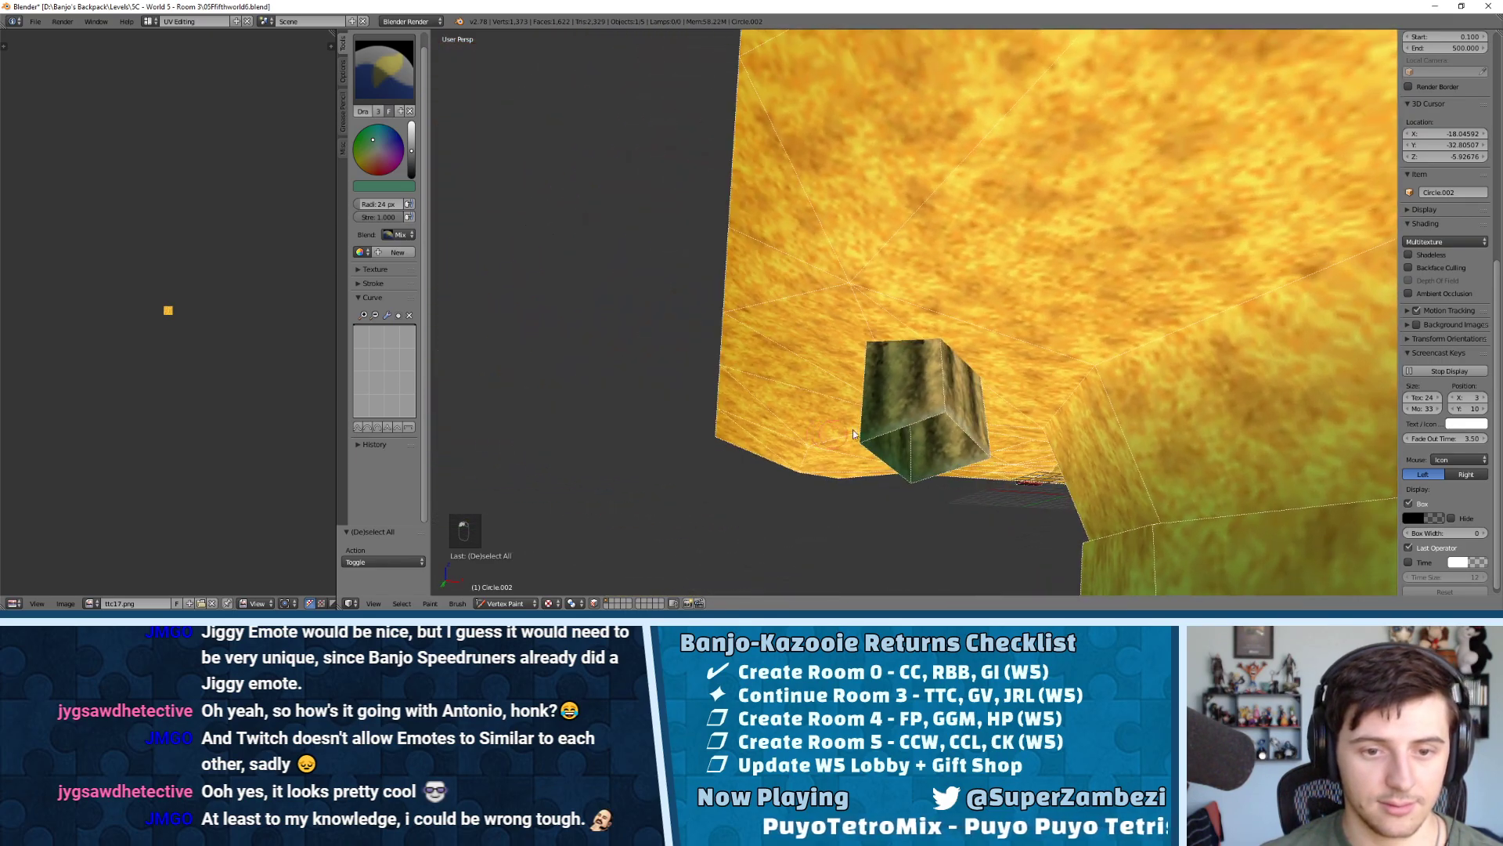
middle_drag(978, 451, 995, 467)
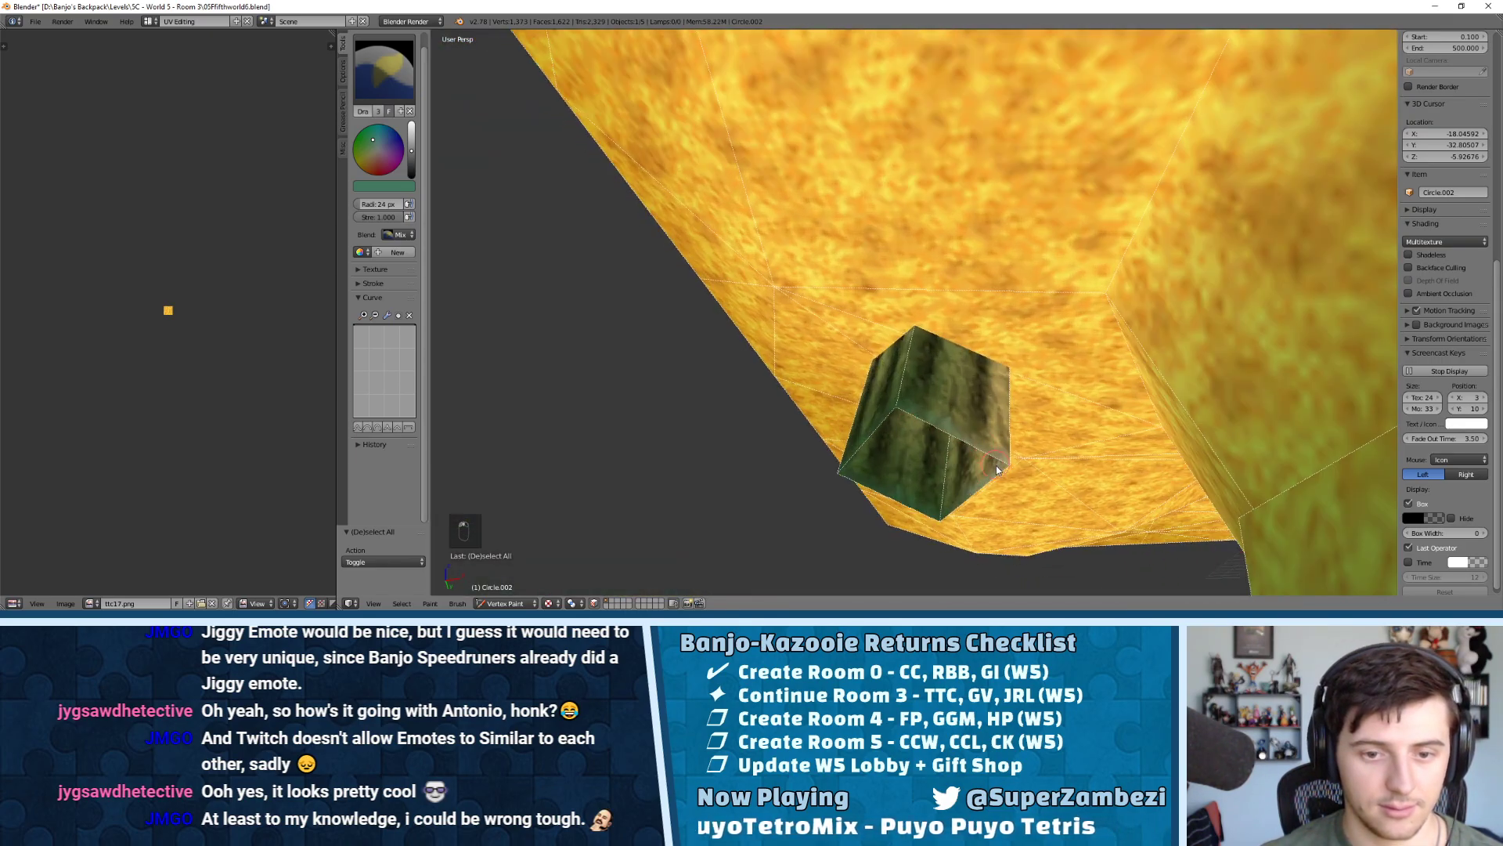
Try a green stroke on the tilted pillar's bottom corner, and undo the last paint strokes
click(1013, 462)
key(ctrl+z)
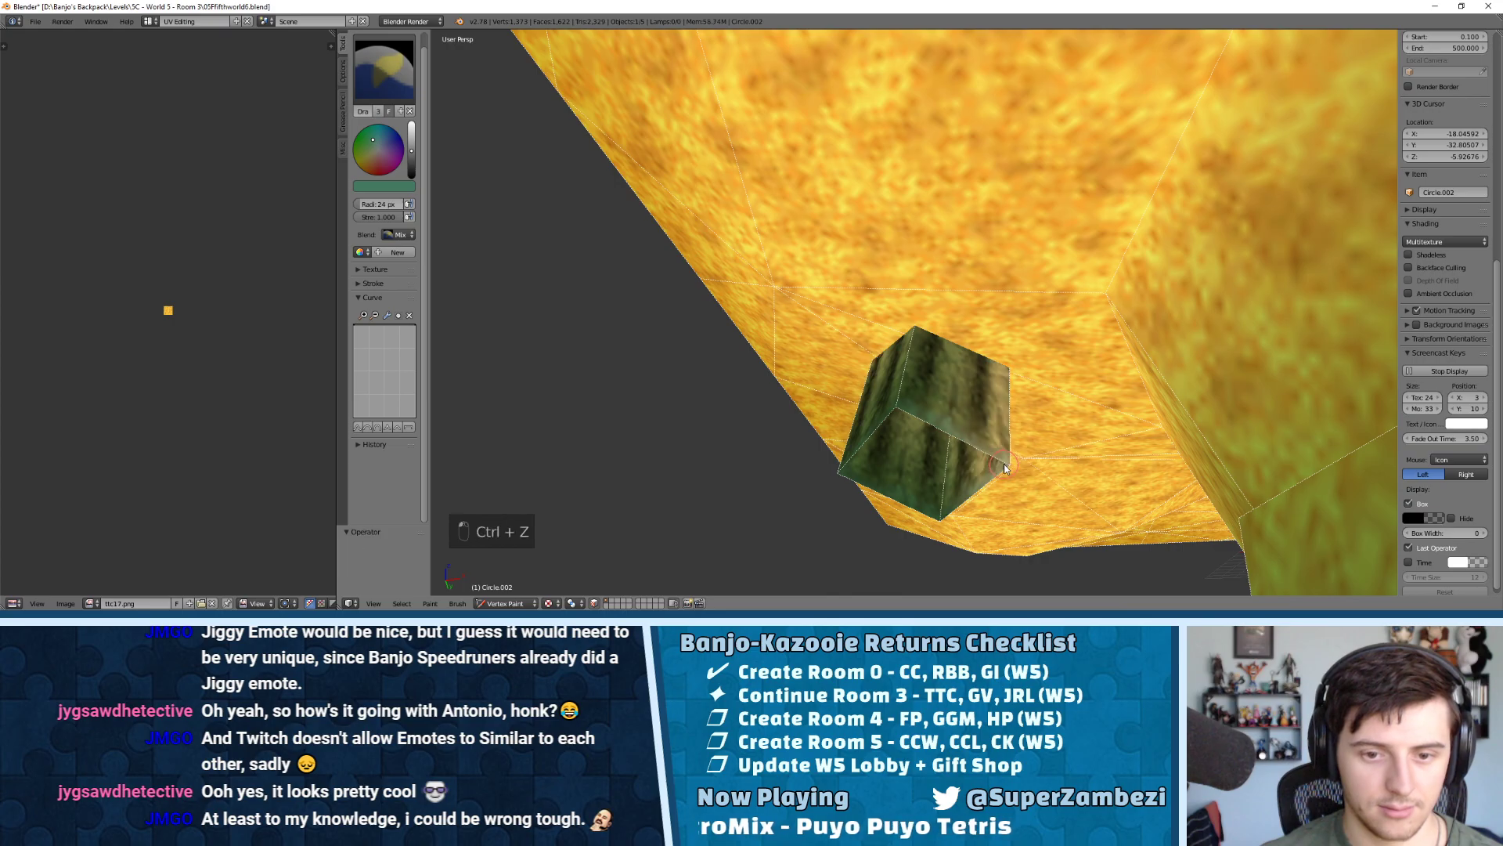
key(ctrl+z)
key(ctrl+z)
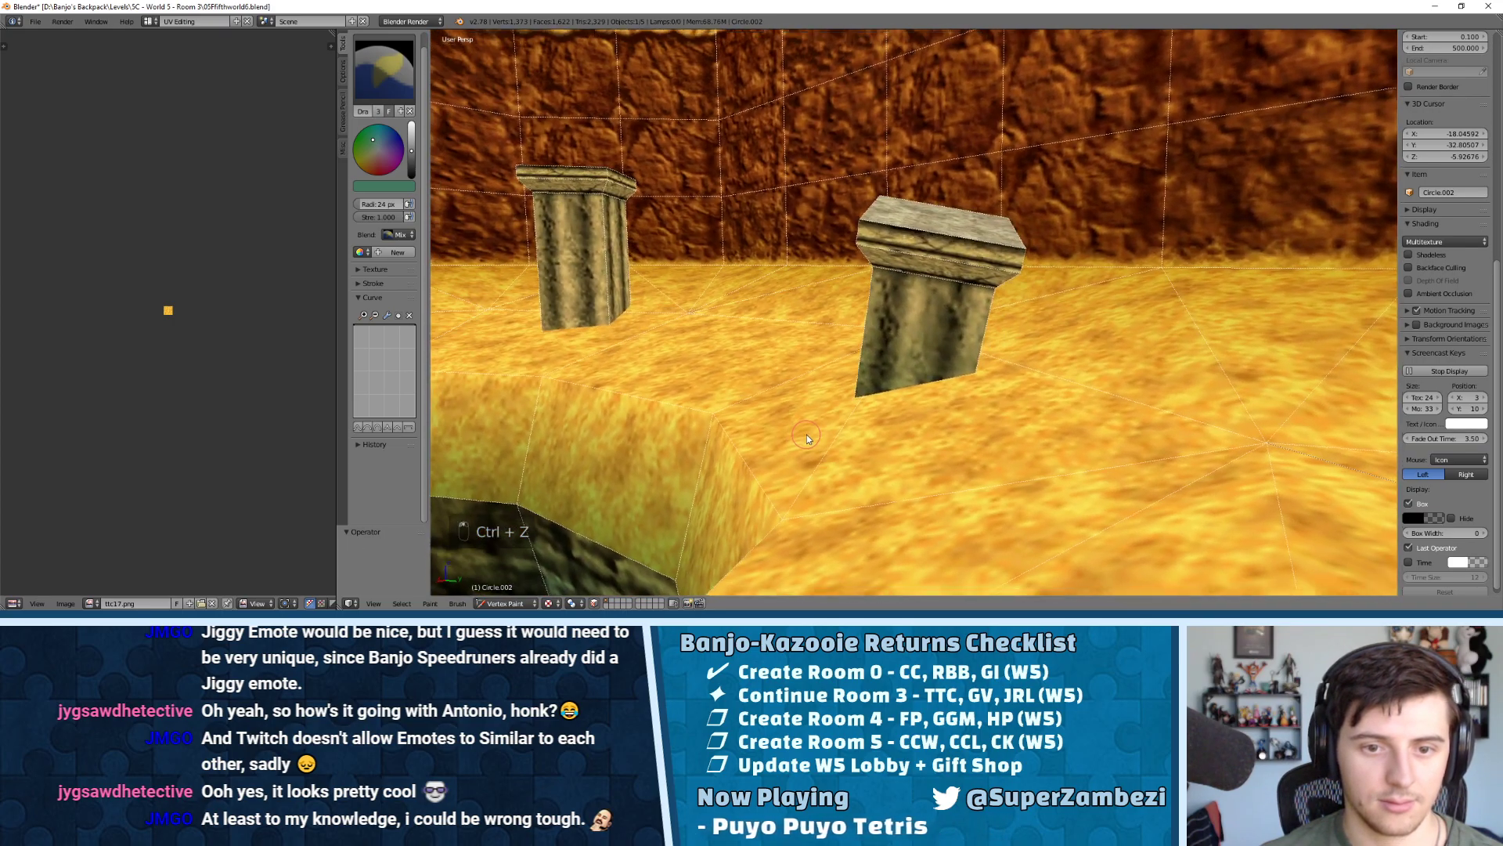
Darken the green brush colour and paint all bottom corners of the tilted pillar from beneath the floor
middle_drag(806, 434, 863, 420)
middle_drag(703, 349, 822, 365)
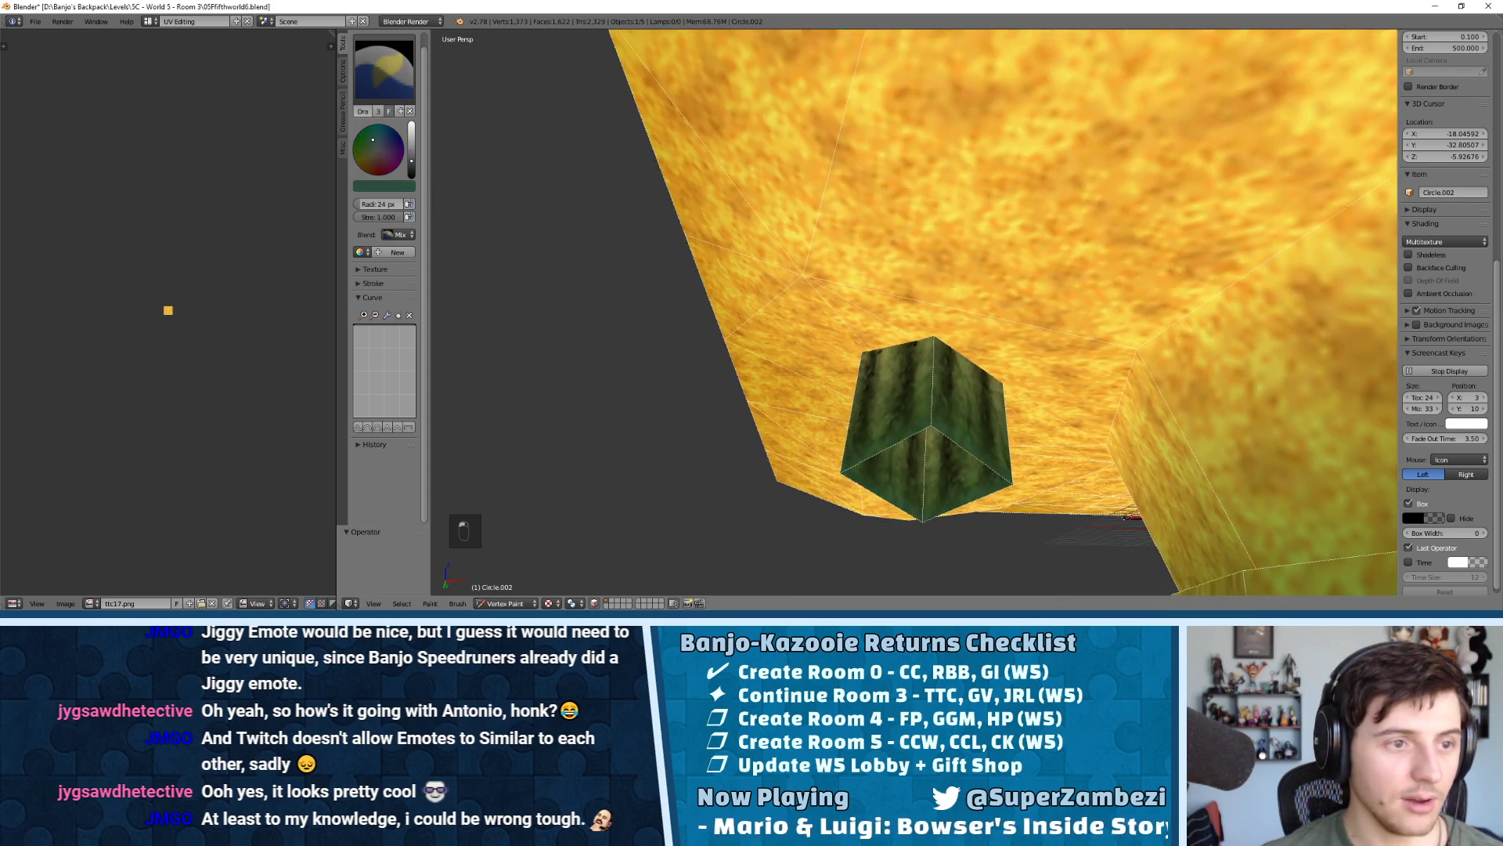
middle_drag(939, 433, 1009, 436)
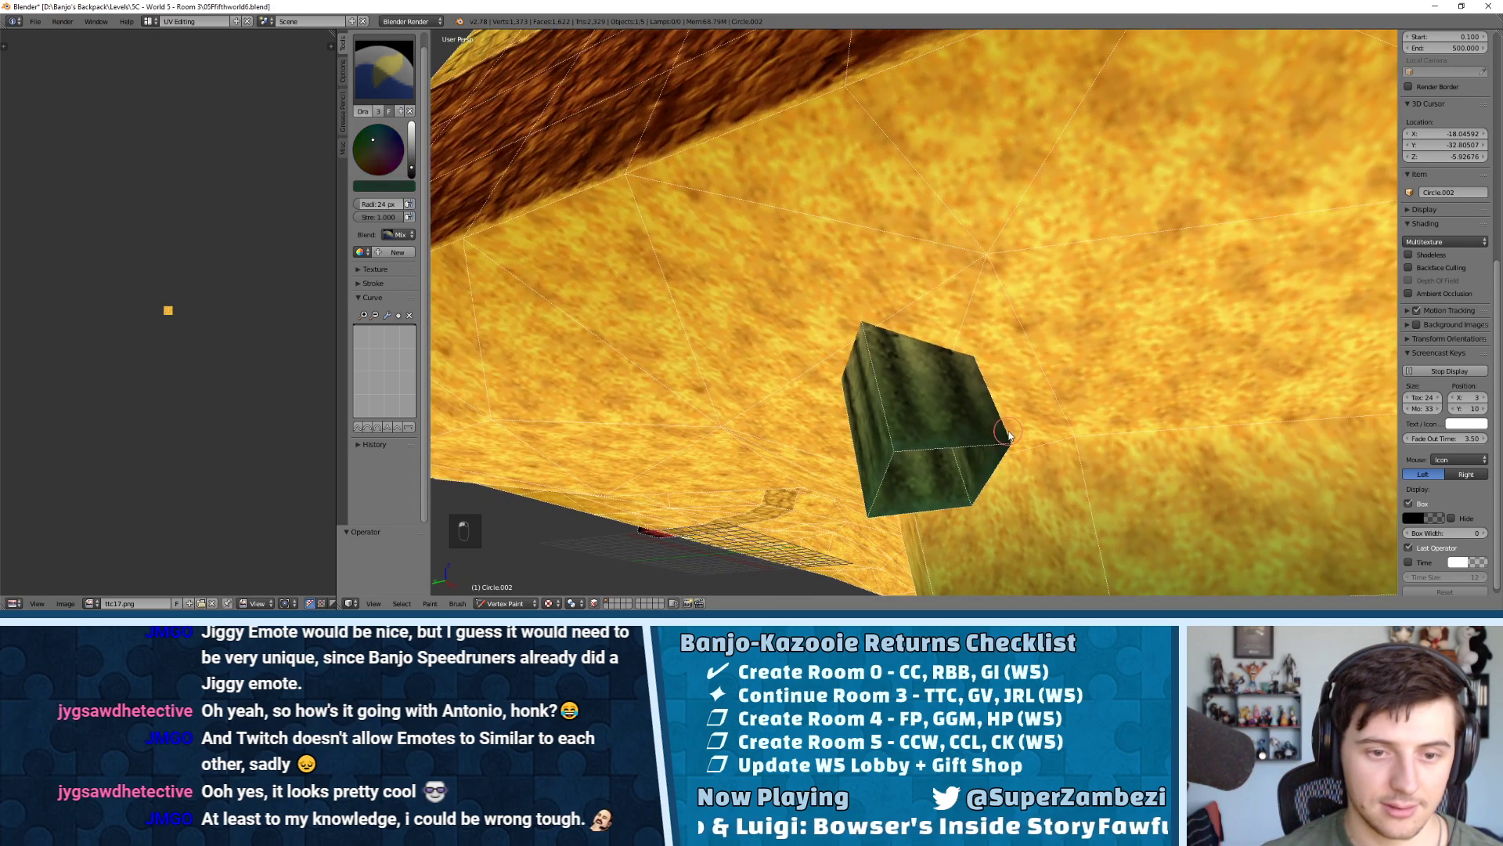
middle_drag(885, 443, 1069, 438)
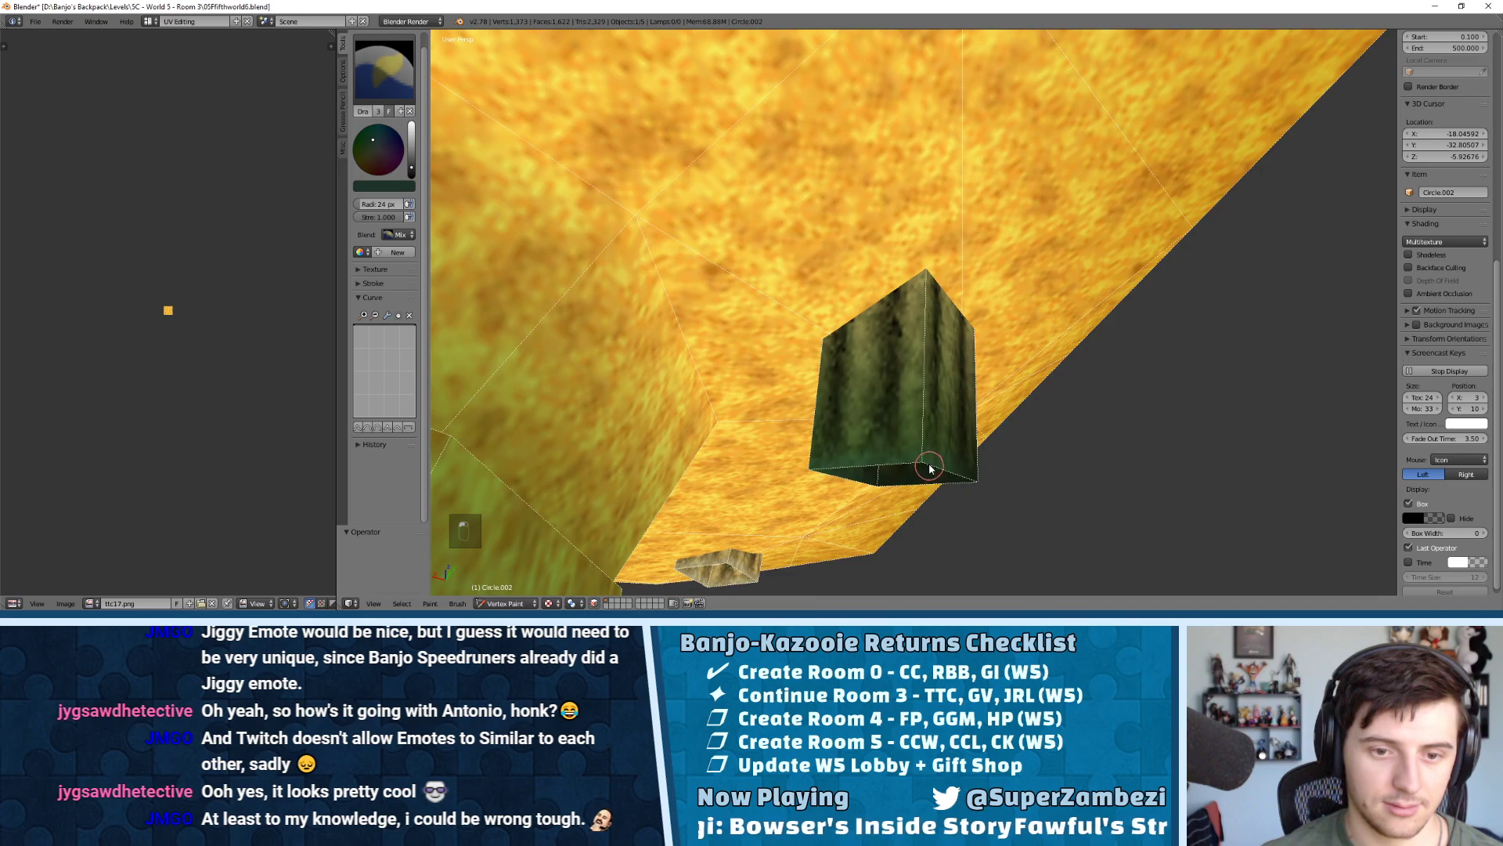
Paint the bottom corners of the neighbouring pillar dark green from beneath the floor
middle_drag(877, 468, 1026, 110)
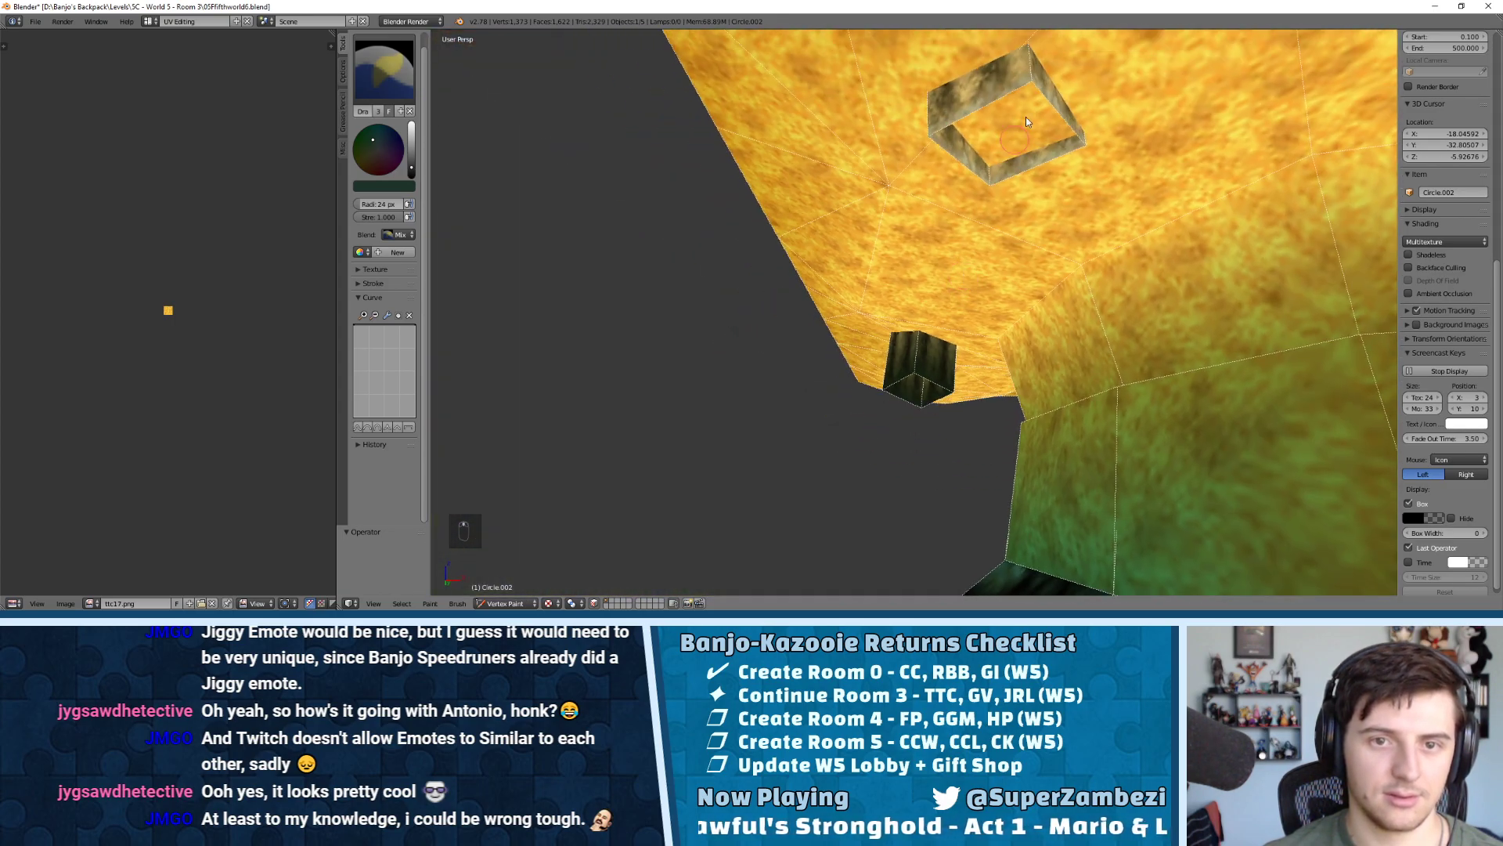
drag(1035, 100, 935, 135)
middle_drag(1097, 149, 866, 256)
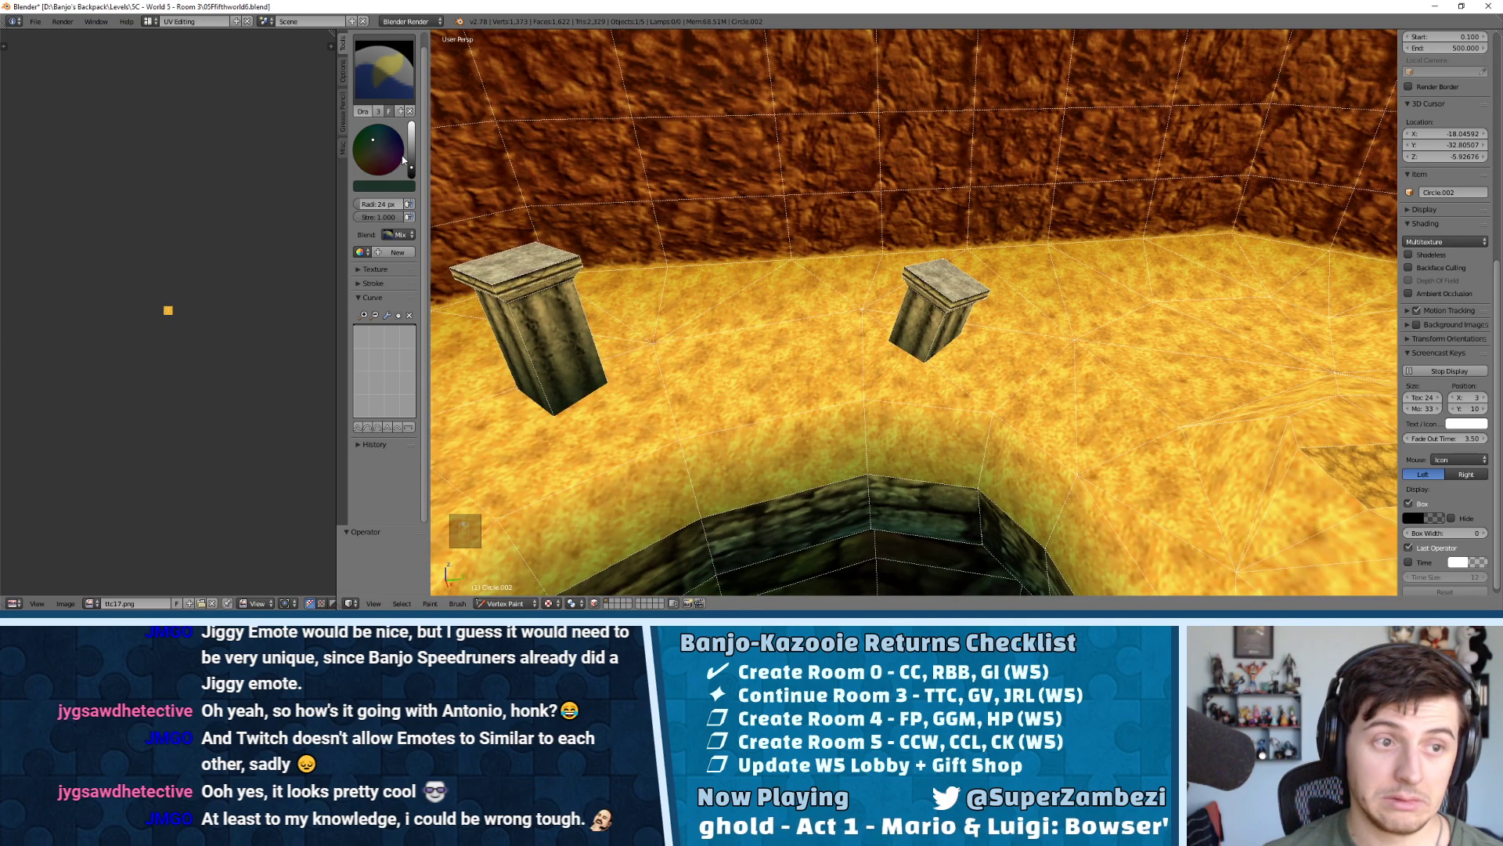
middle_drag(524, 256, 815, 224)
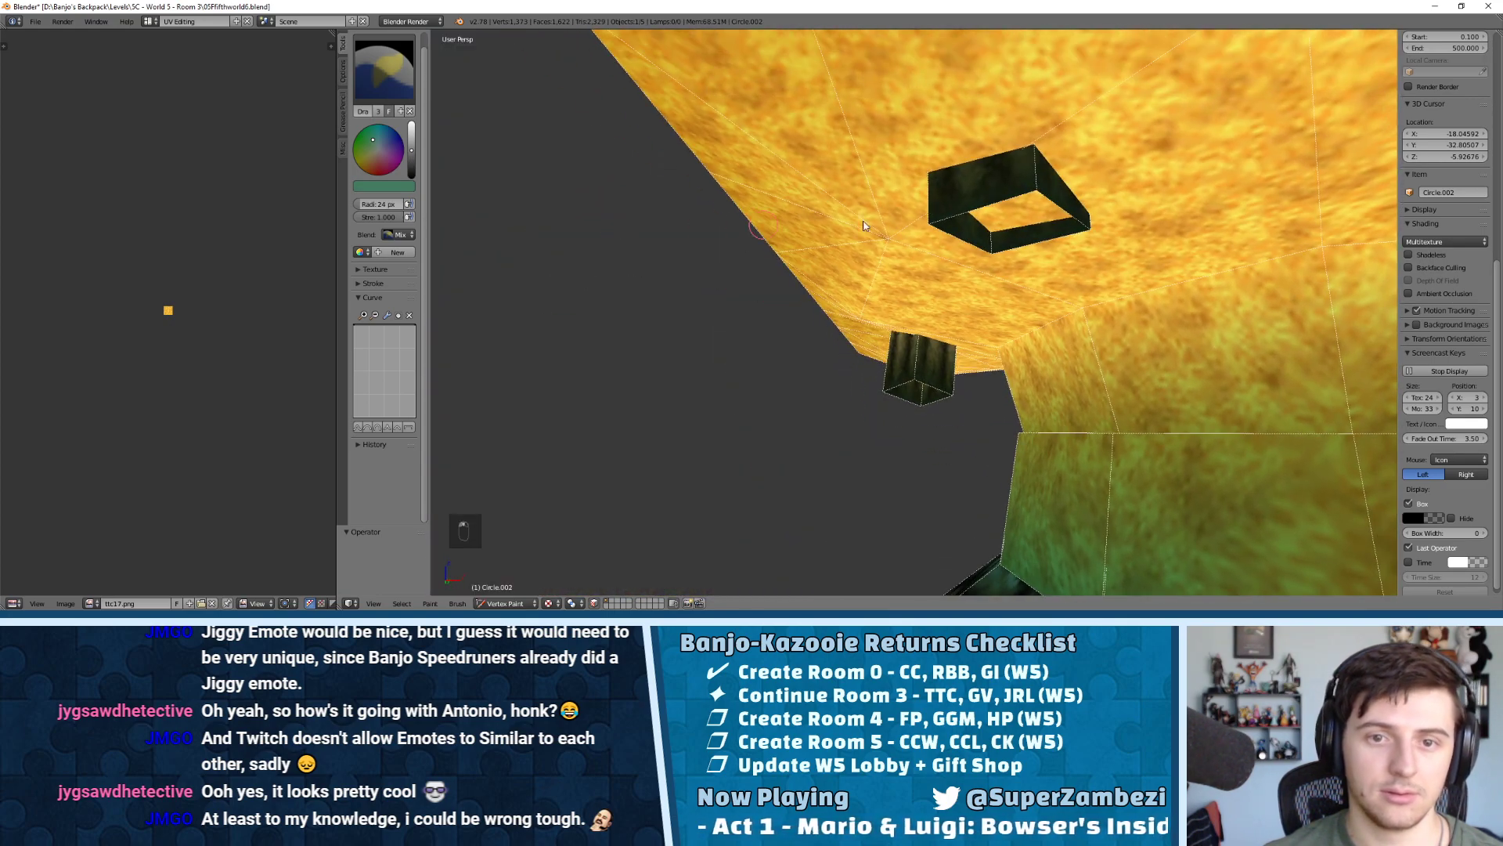
Paint the base of another stone pillar near the pit with a lighter green and check its shading from above
middle_drag(931, 219, 862, 161)
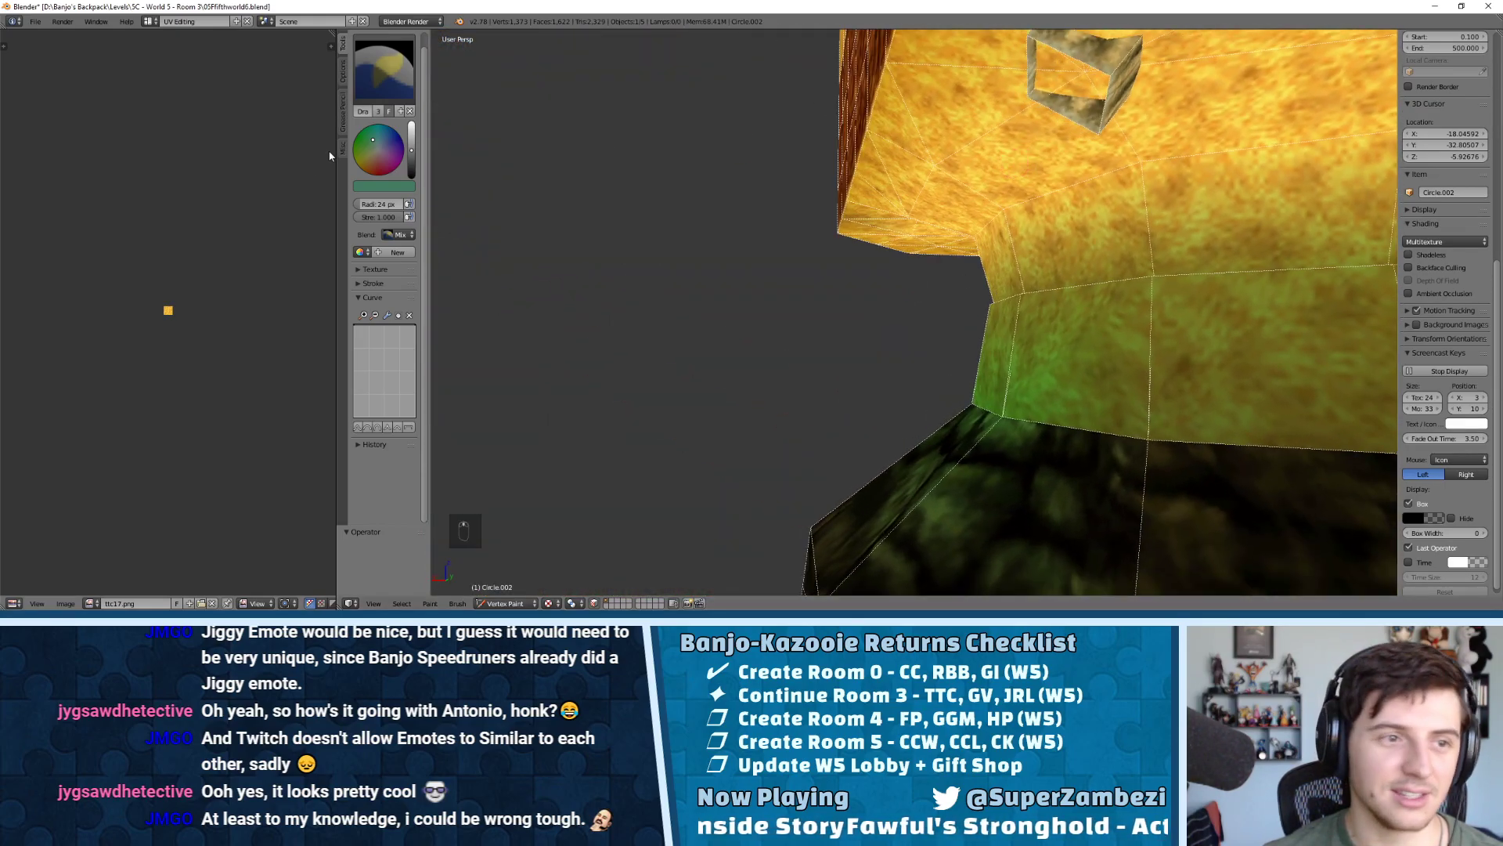
middle_drag(1033, 126, 1105, 195)
drag(1099, 240, 1118, 270)
drag(941, 189, 921, 55)
scroll(942, 219, down, 6)
middle_drag(1172, 164, 1016, 335)
scroll(1033, 298, up, 7)
scroll(1048, 285, down, 6)
middle_drag(655, 271, 1079, 263)
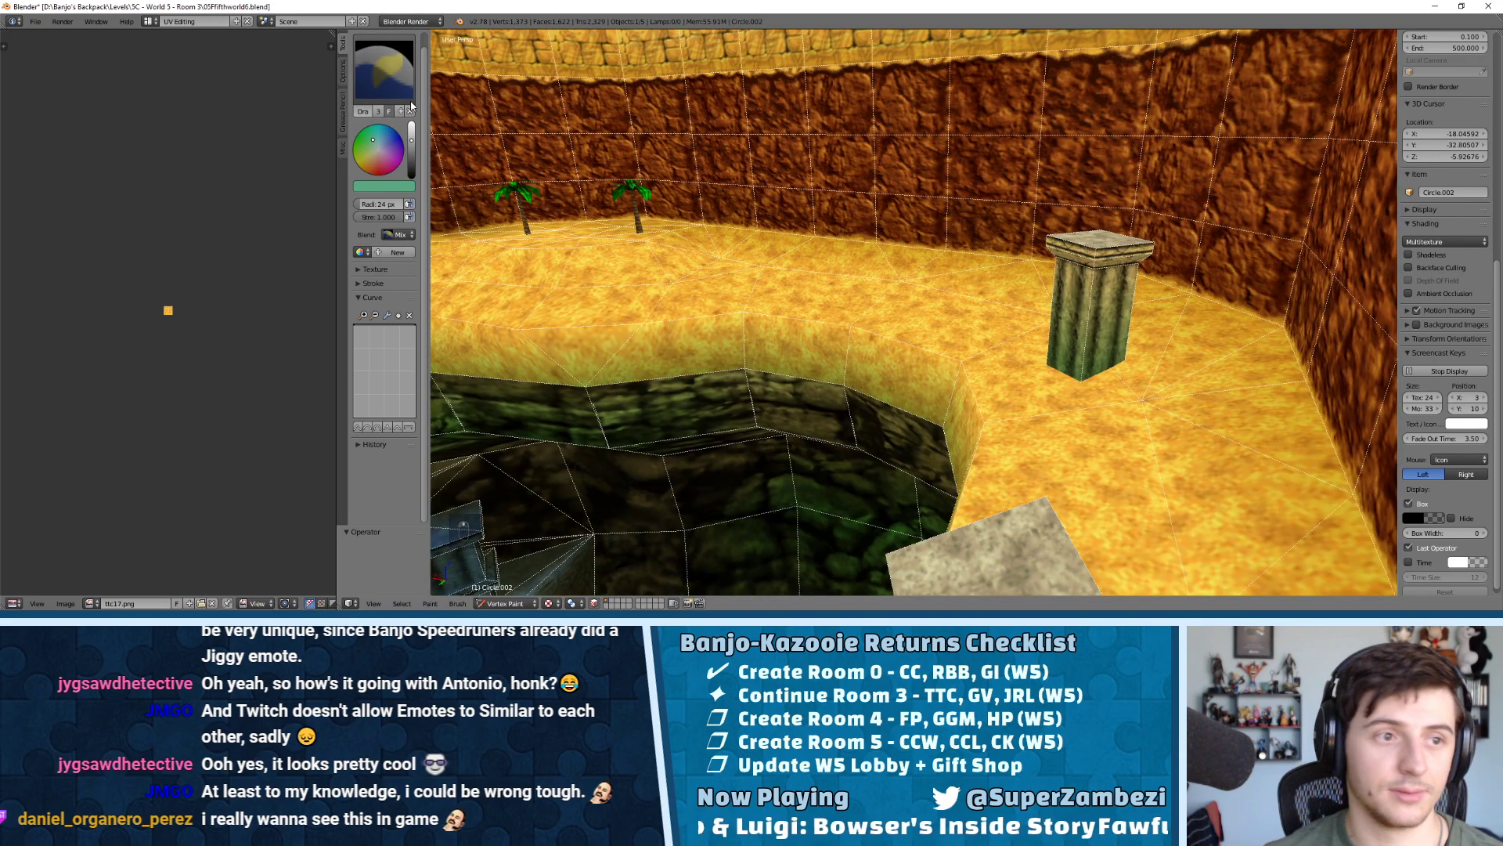
Try green strokes of different brightness on the upper corner of the upright pillar's shaft, and undo them
drag(411, 142, 412, 156)
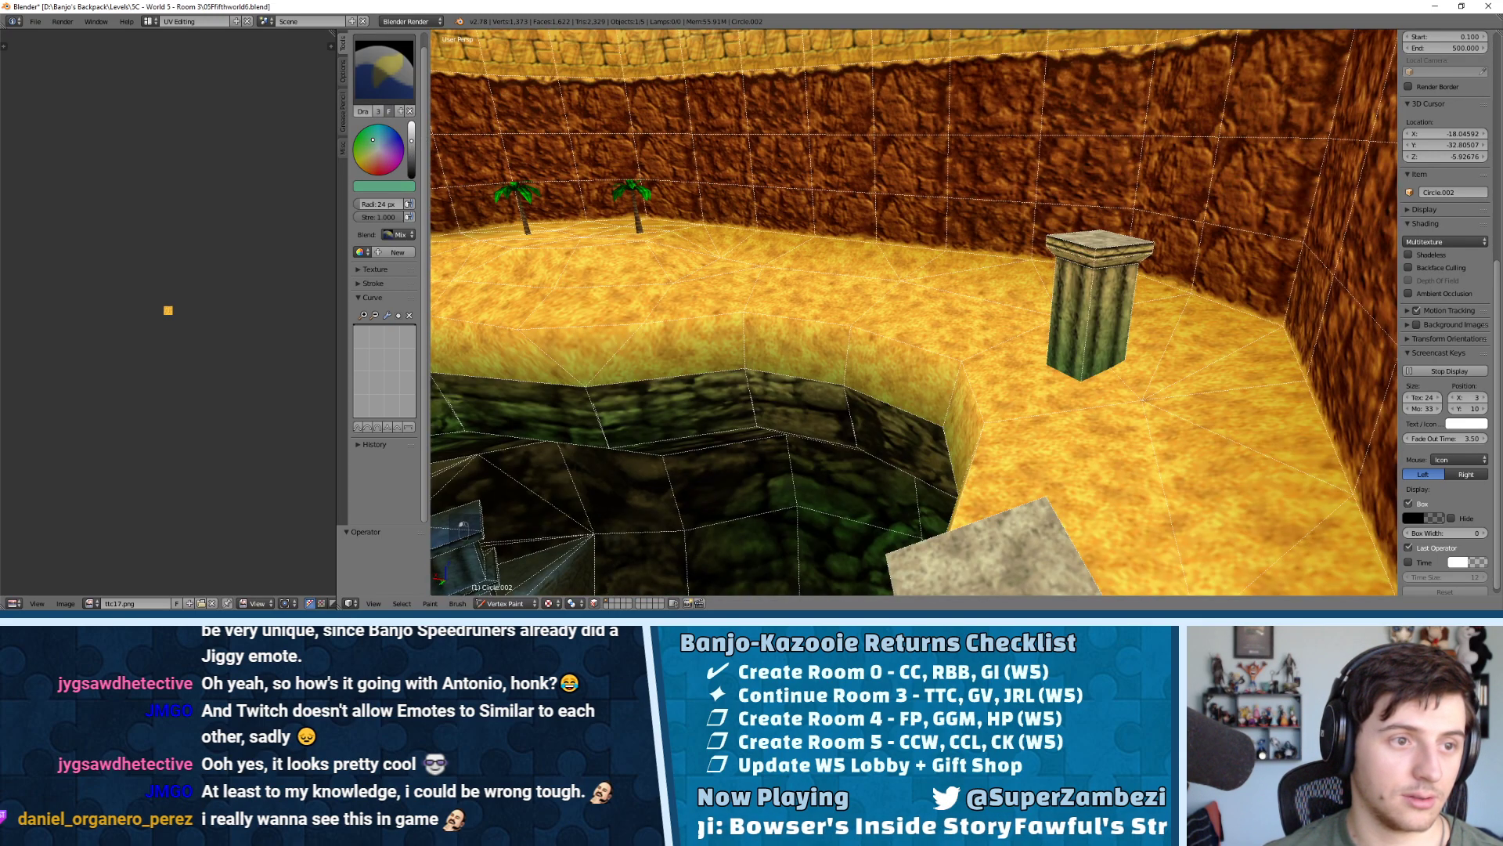
scroll(1108, 239, up, 2)
shift+middle_drag(1120, 229, 977, 203)
scroll(973, 198, up, 4)
scroll(952, 161, down, 2)
drag(930, 167, 1012, 186)
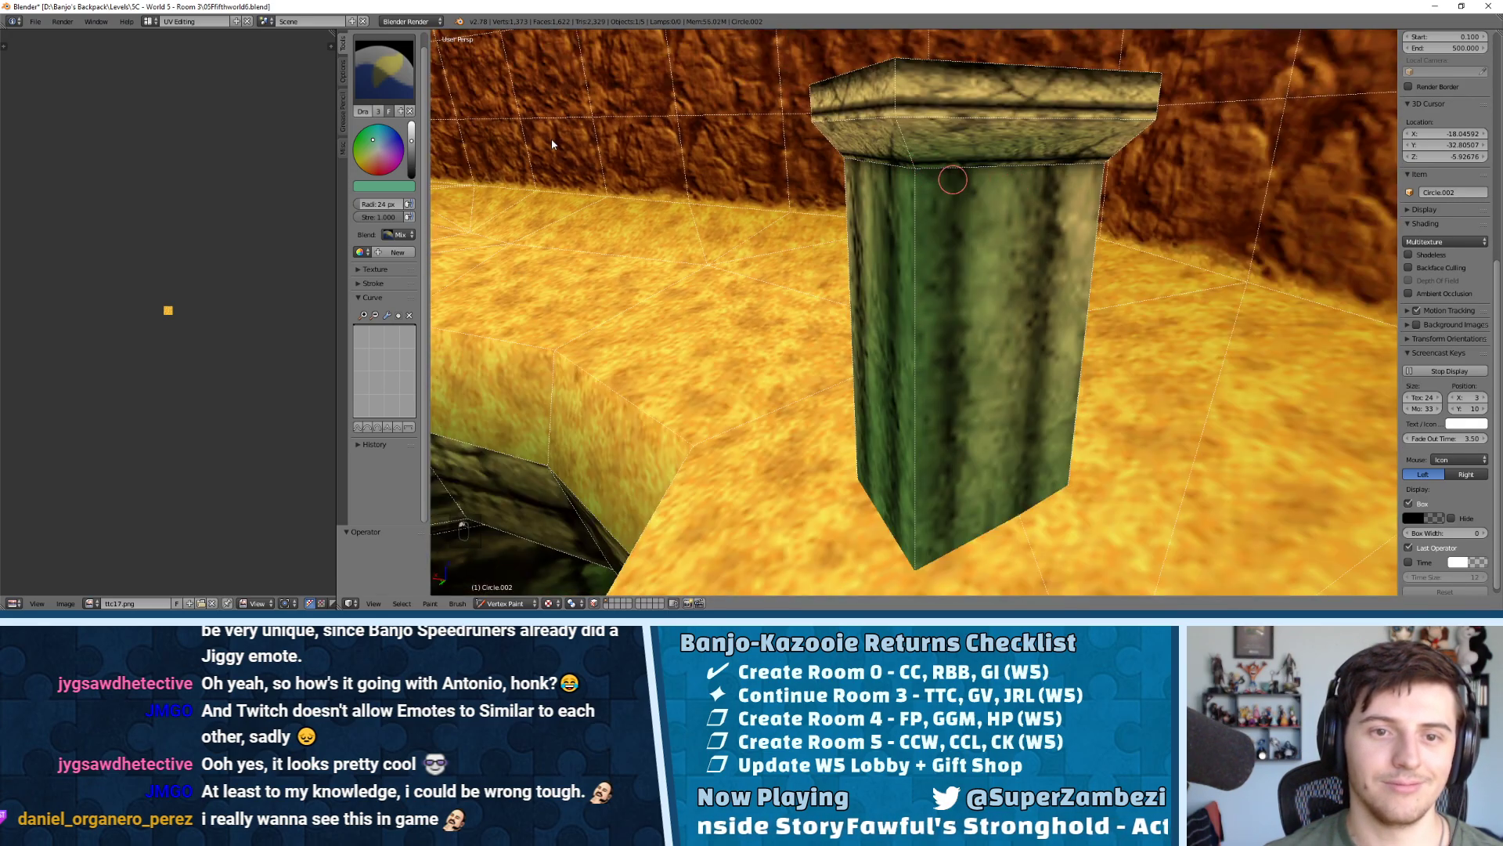
key(ctrl+z)
click(913, 172)
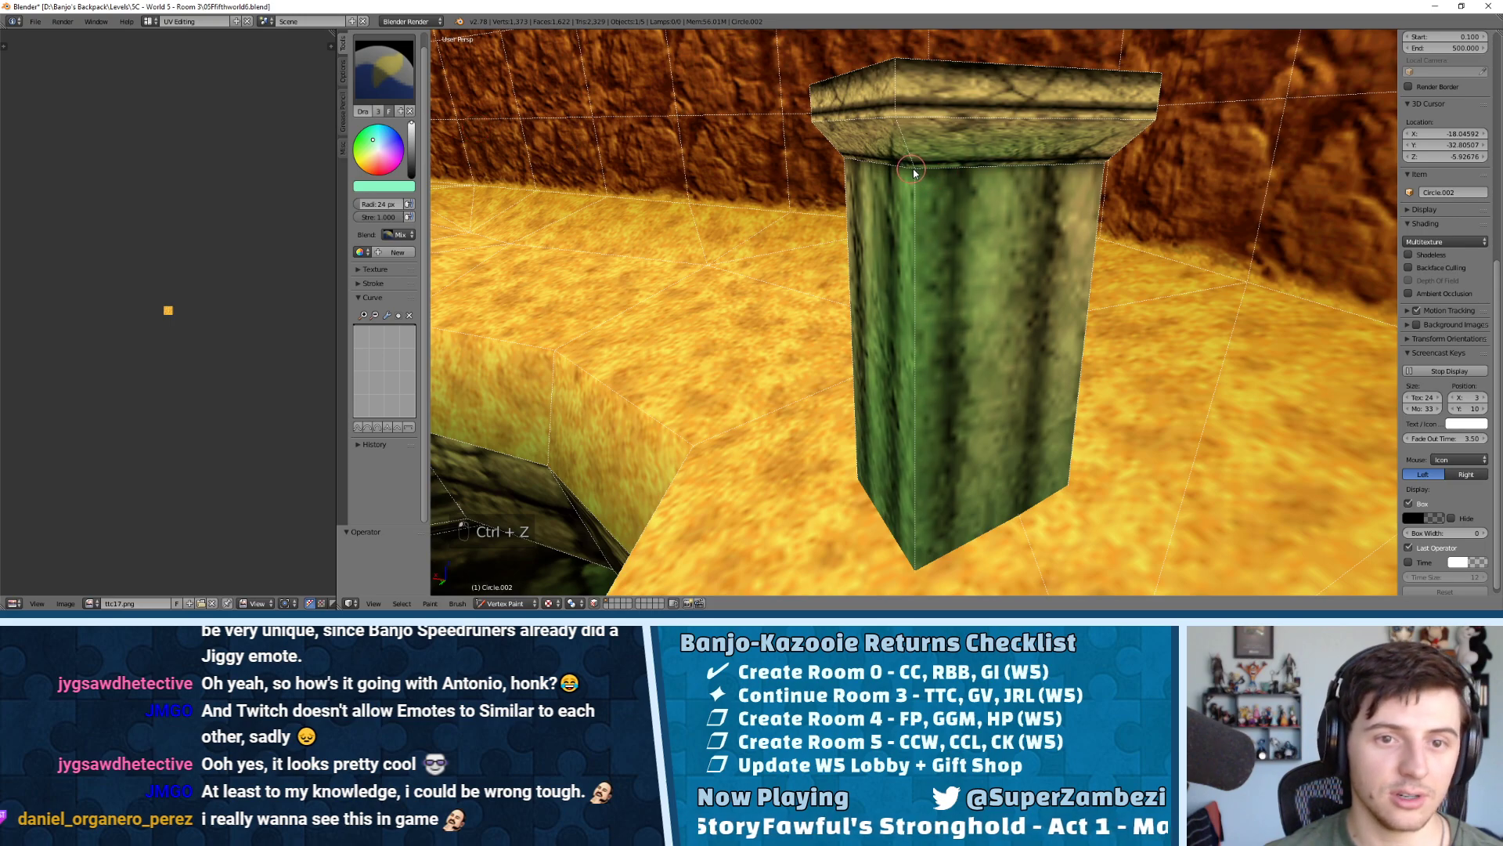
middle_drag(922, 197, 1038, 188)
key(ctrl+z)
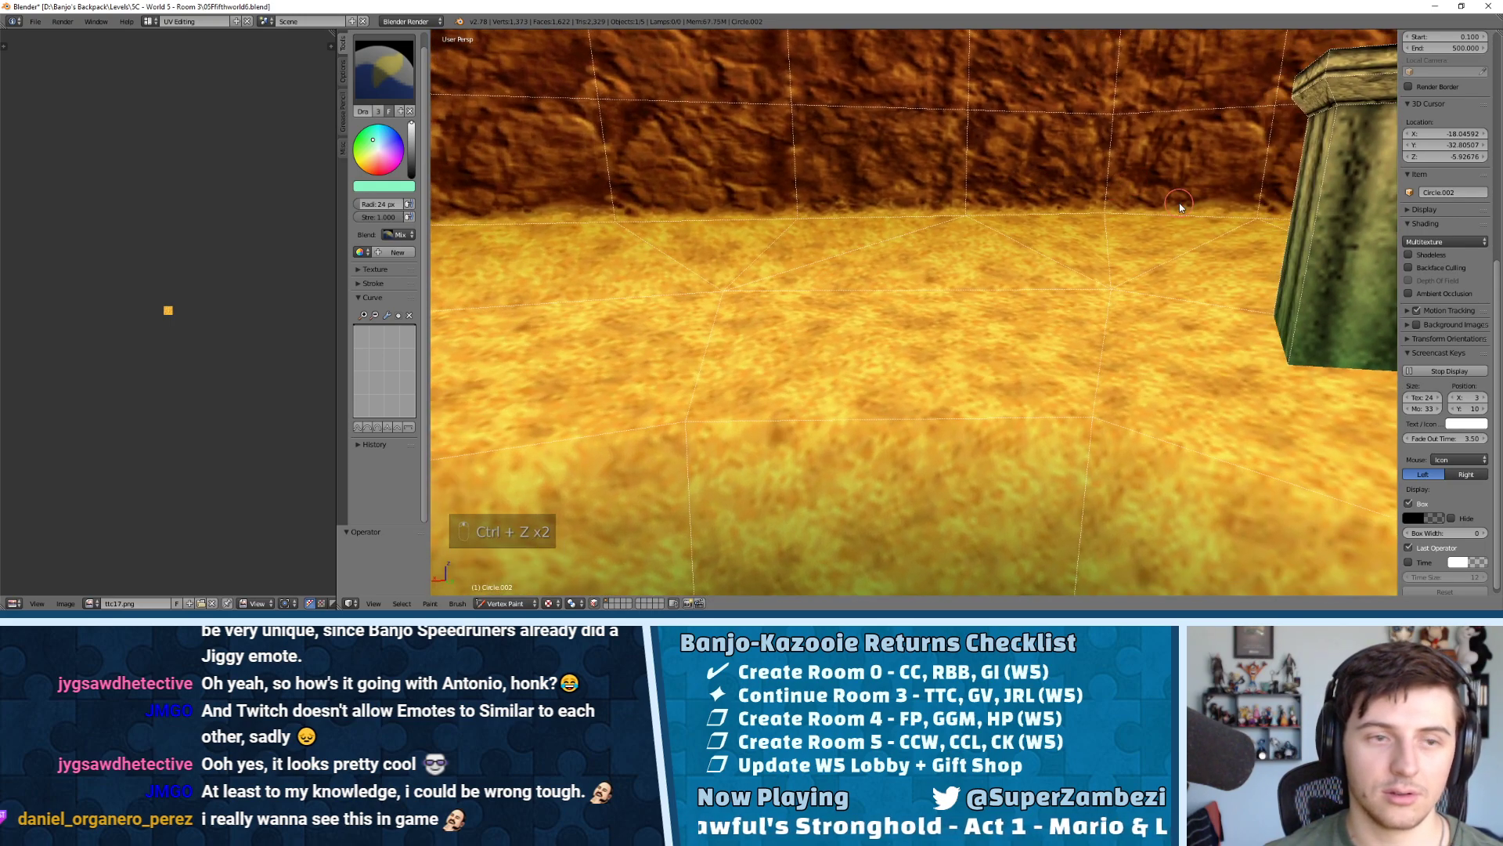
Lighten the brush to a pale green and tint the top corners of the upright pillar's shaft
middle_drag(1284, 183, 971, 209)
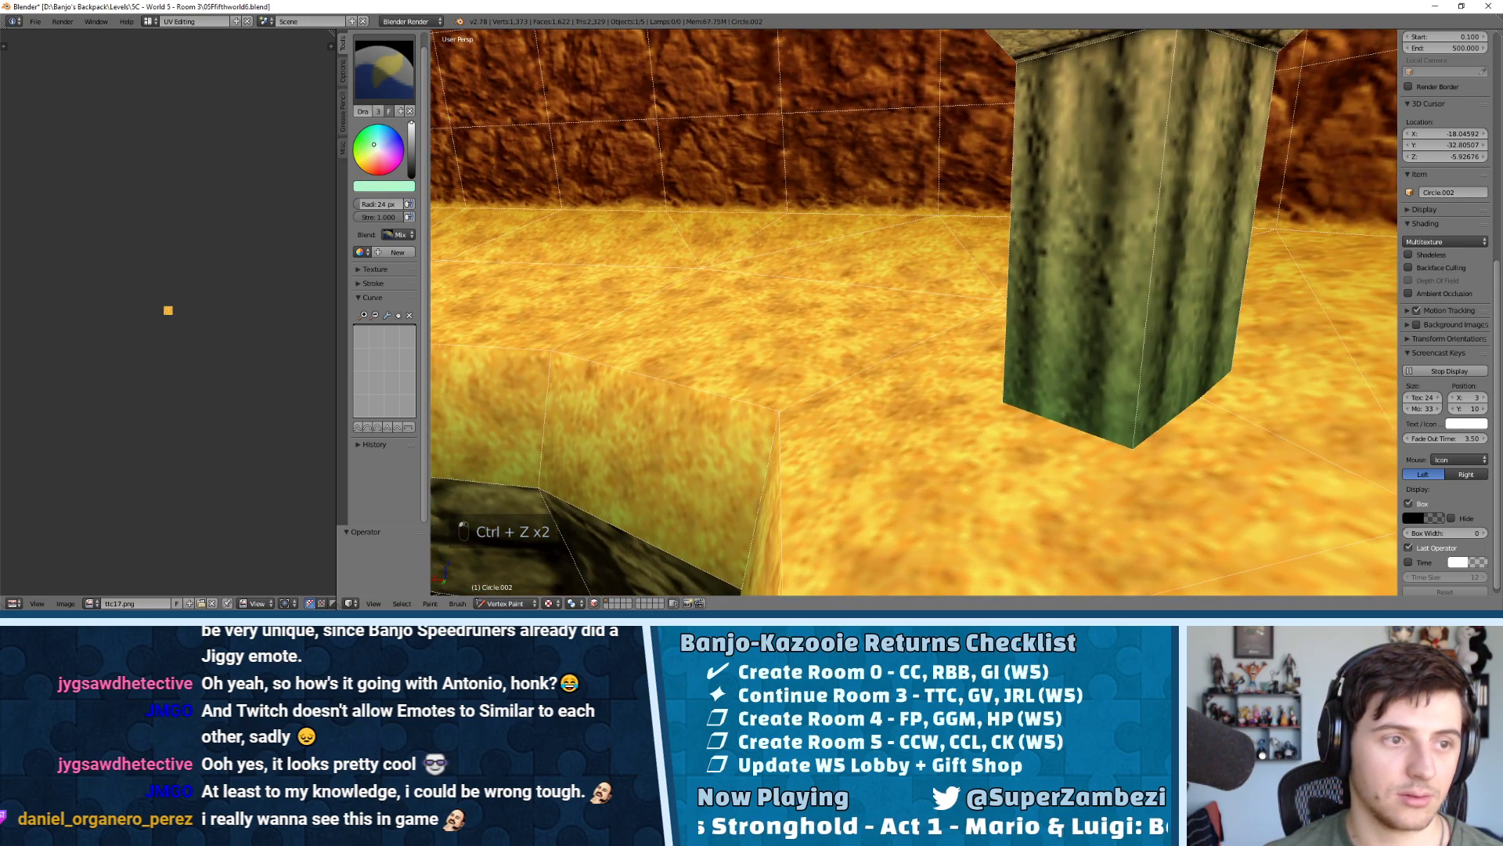
middle_drag(1125, 113, 1104, 125)
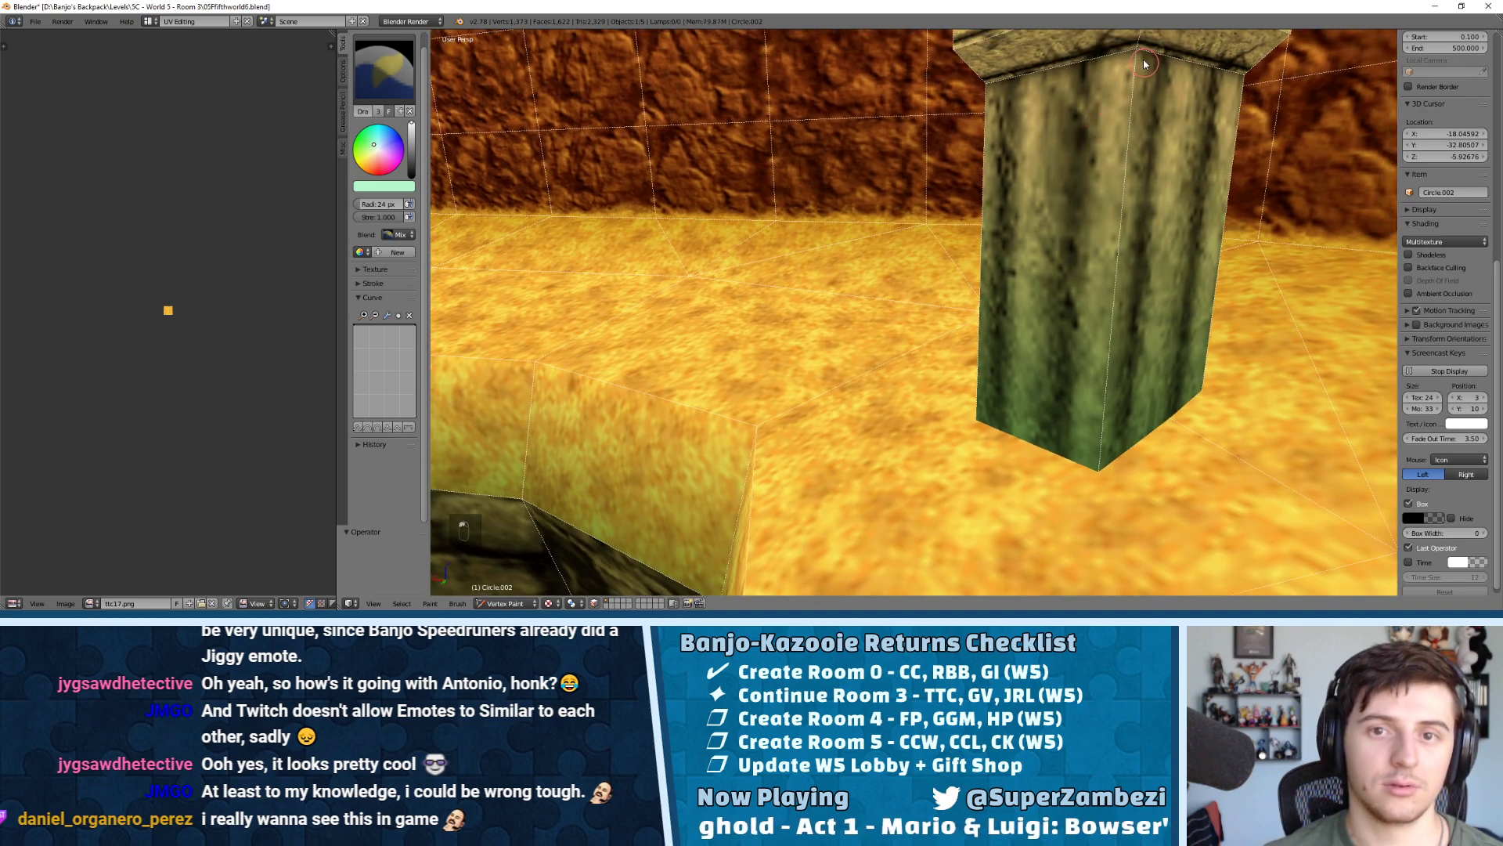
drag(1146, 65, 1141, 54)
key(ctrl+z)
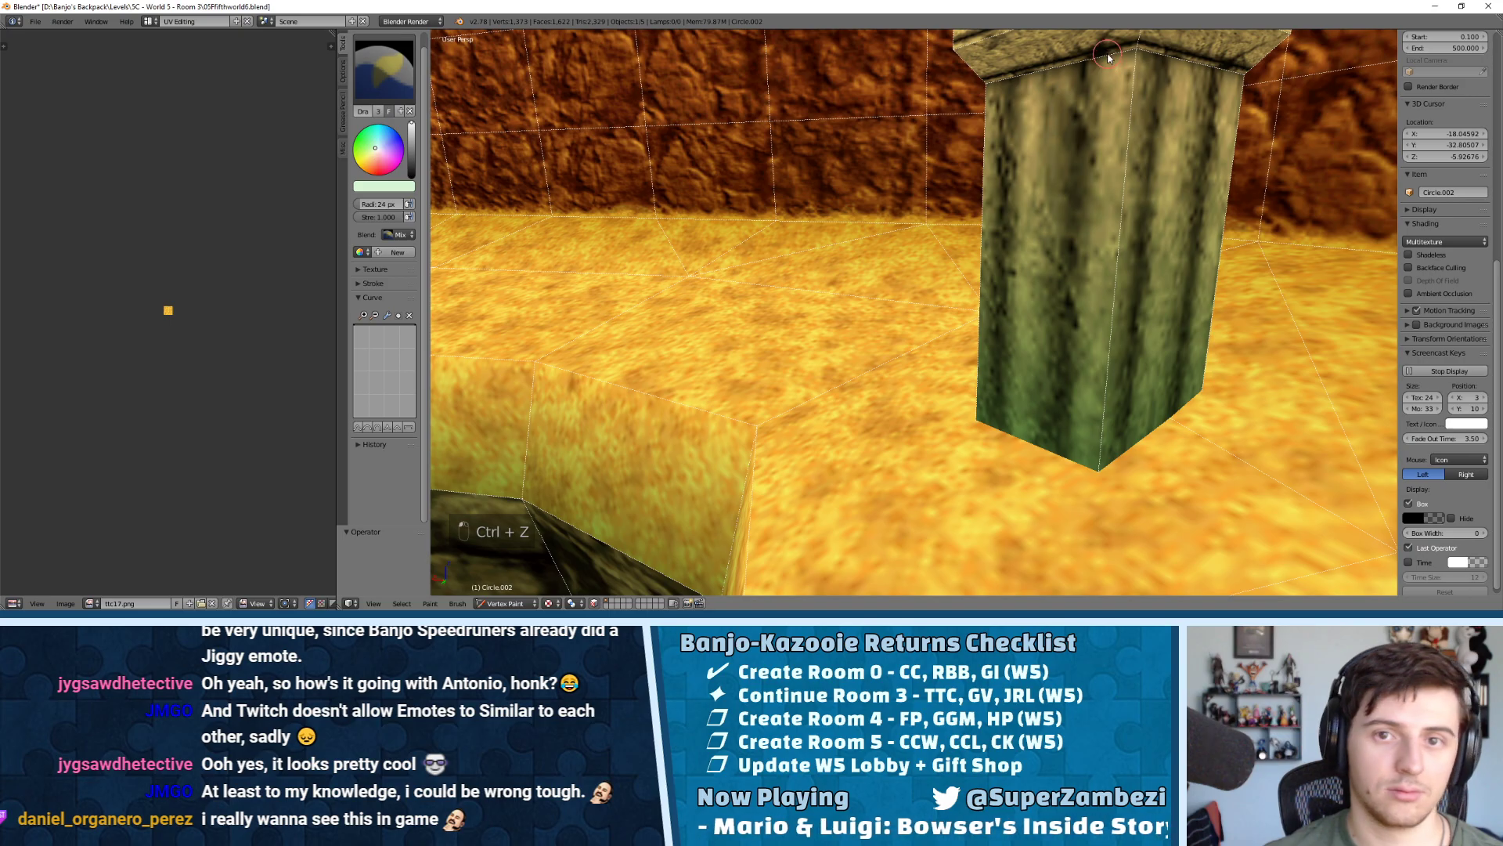
middle_drag(1109, 57, 1159, 126)
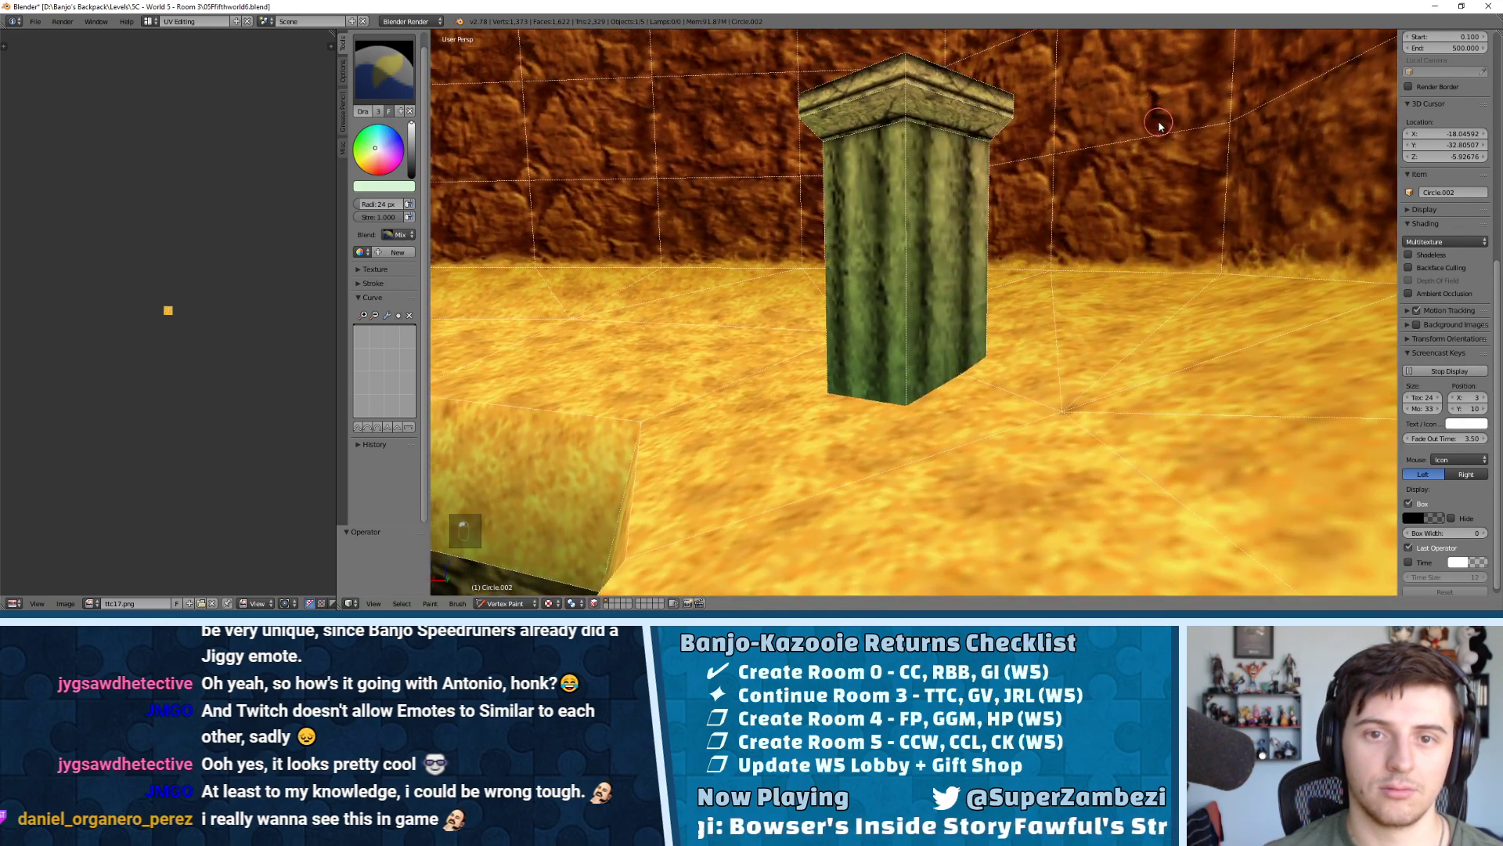
Frame the upright pillar's capital, reselect all faces for painting, and tint the capital's corners pale green
scroll(929, 151, up, 4)
middle_drag(929, 151, 789, 213)
key(Tab)
key(KP_Decimal)
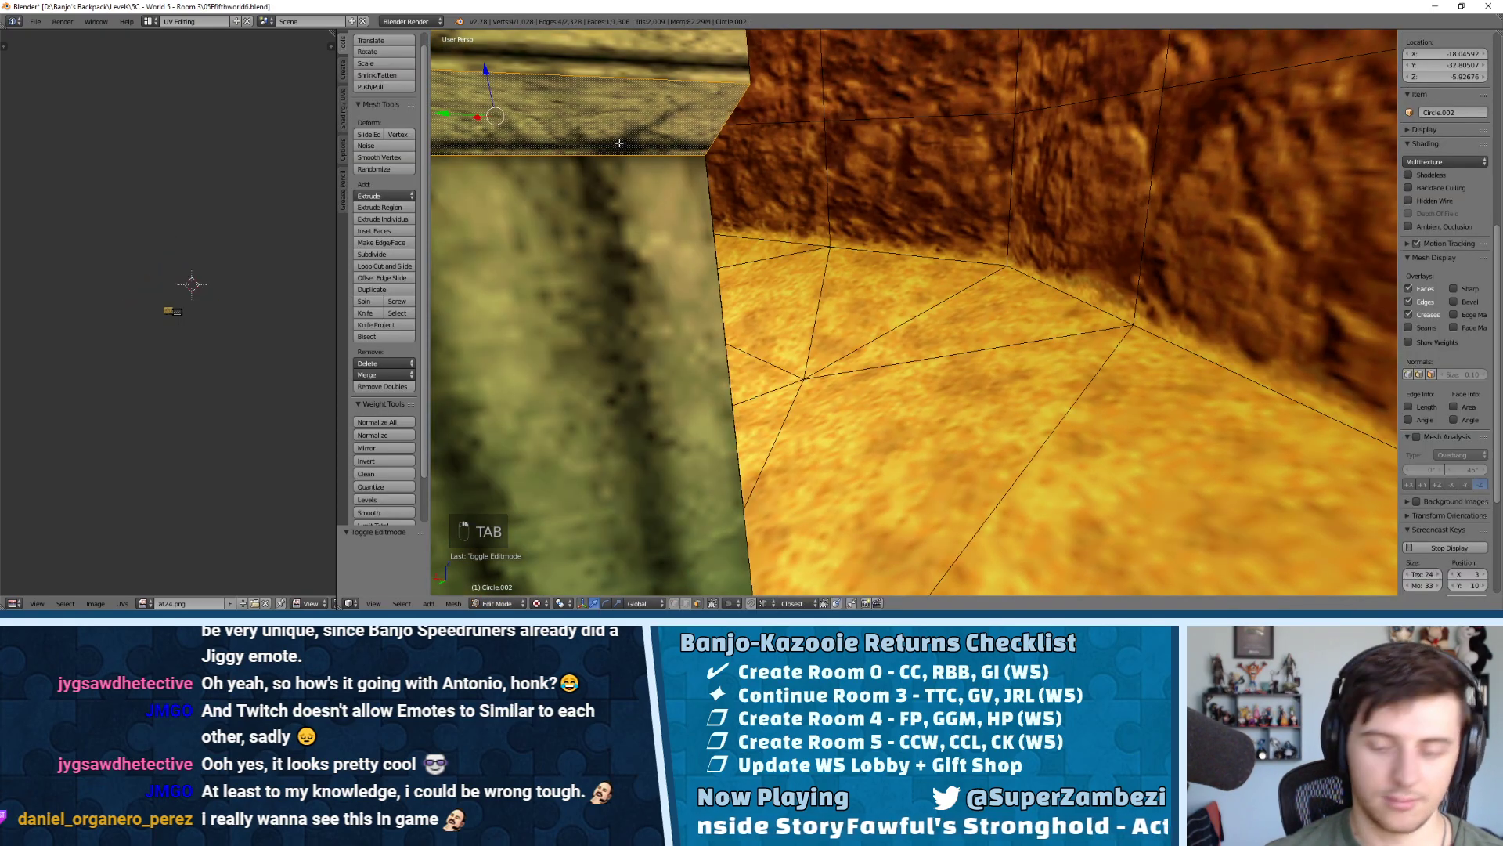
key(Tab)
key(a)
key(a)
key(a)
key(a)
middle_drag(1071, 350, 975, 310)
click(1148, 369)
middle_drag(1198, 267, 1026, 279)
middle_drag(998, 148, 979, 201)
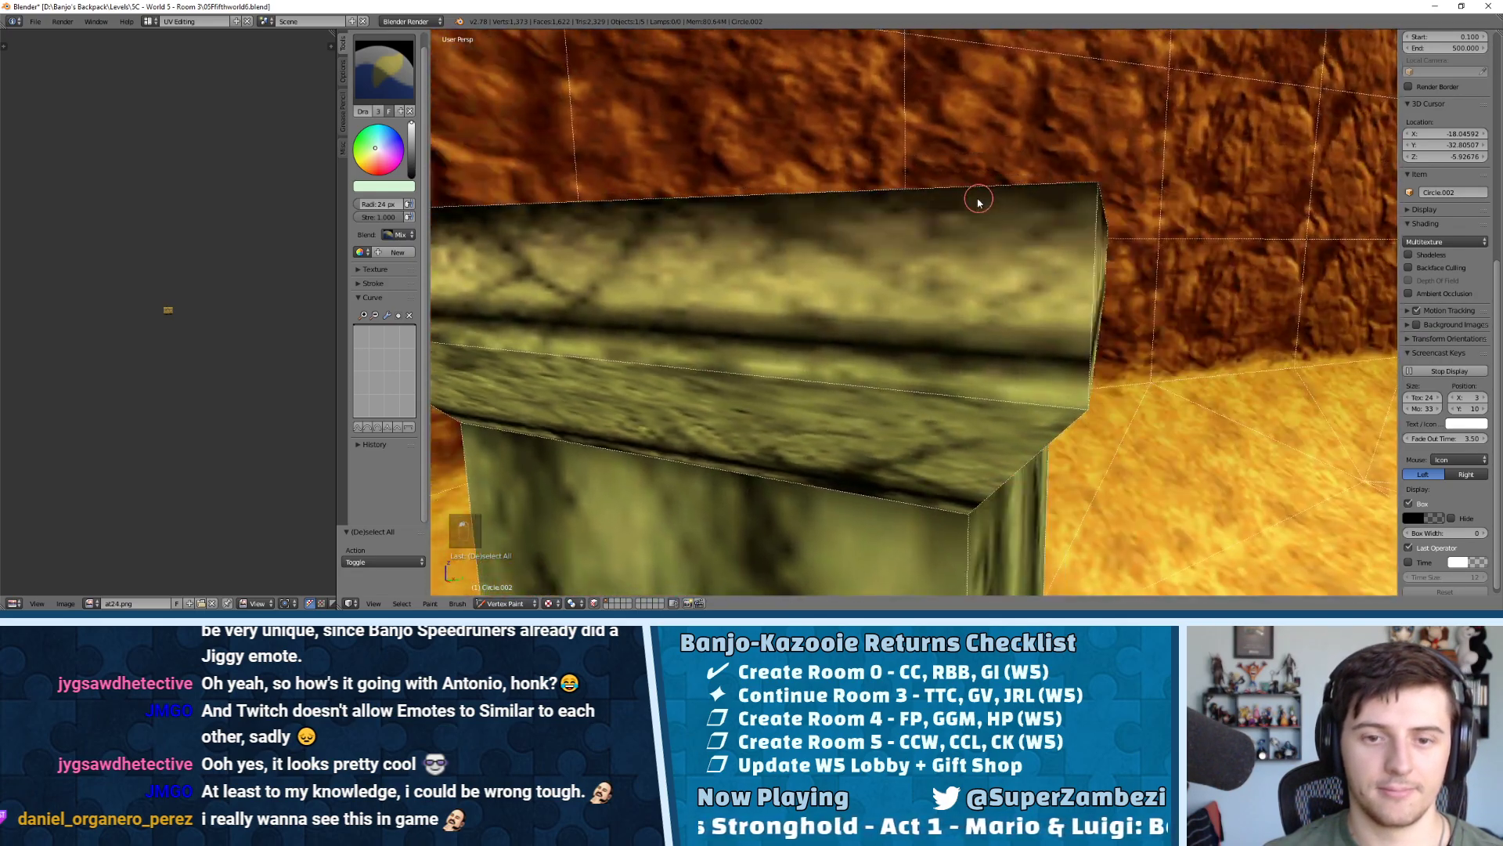
Tint the capital and upper shaft corners of the tilted pillar with the pale green brush
scroll(979, 201, down, 7)
scroll(924, 356, up, 6)
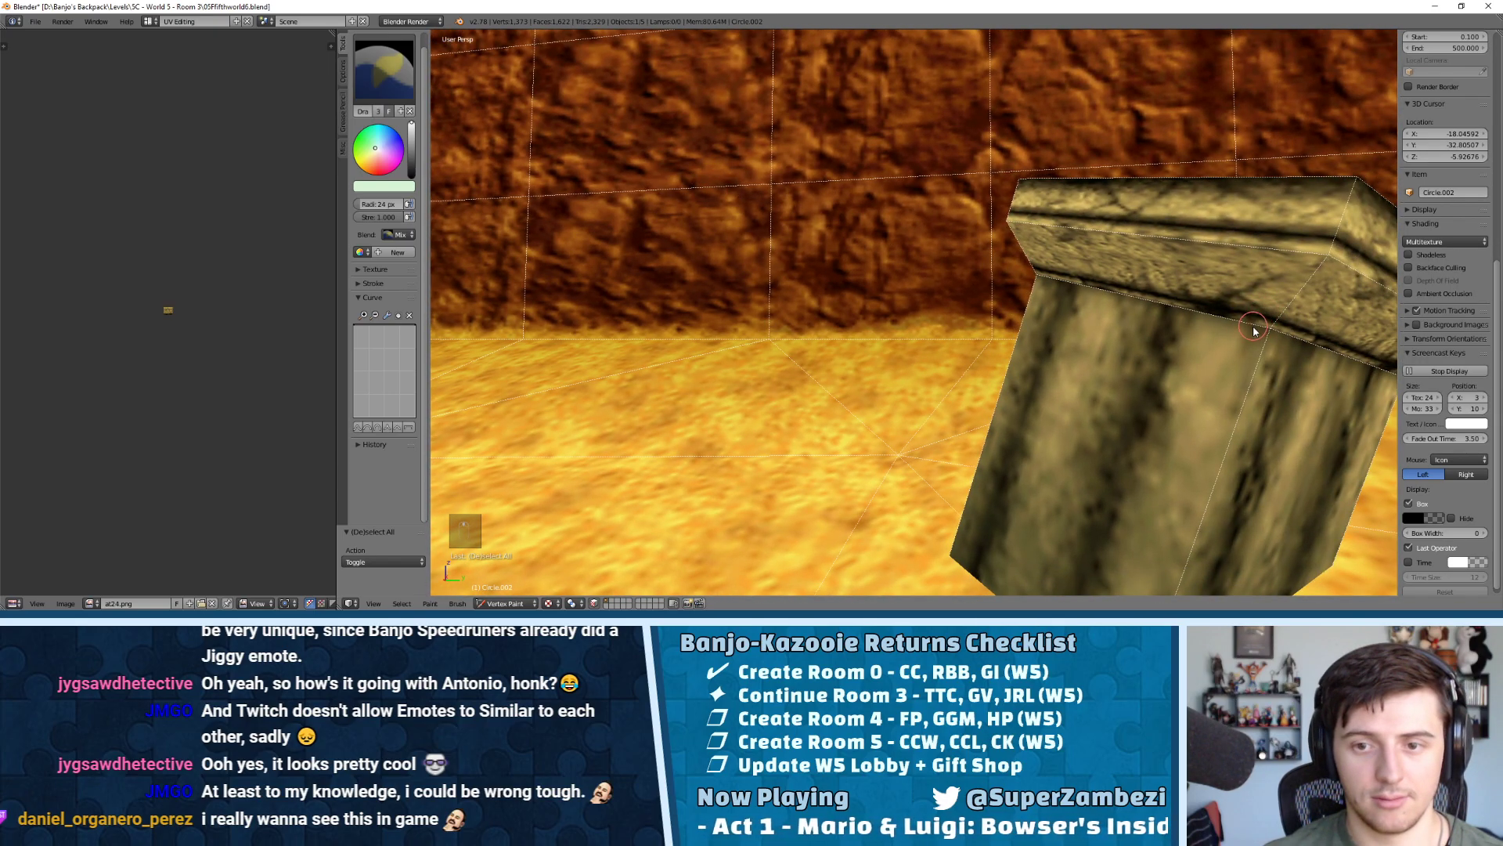
middle_drag(1252, 329, 963, 333)
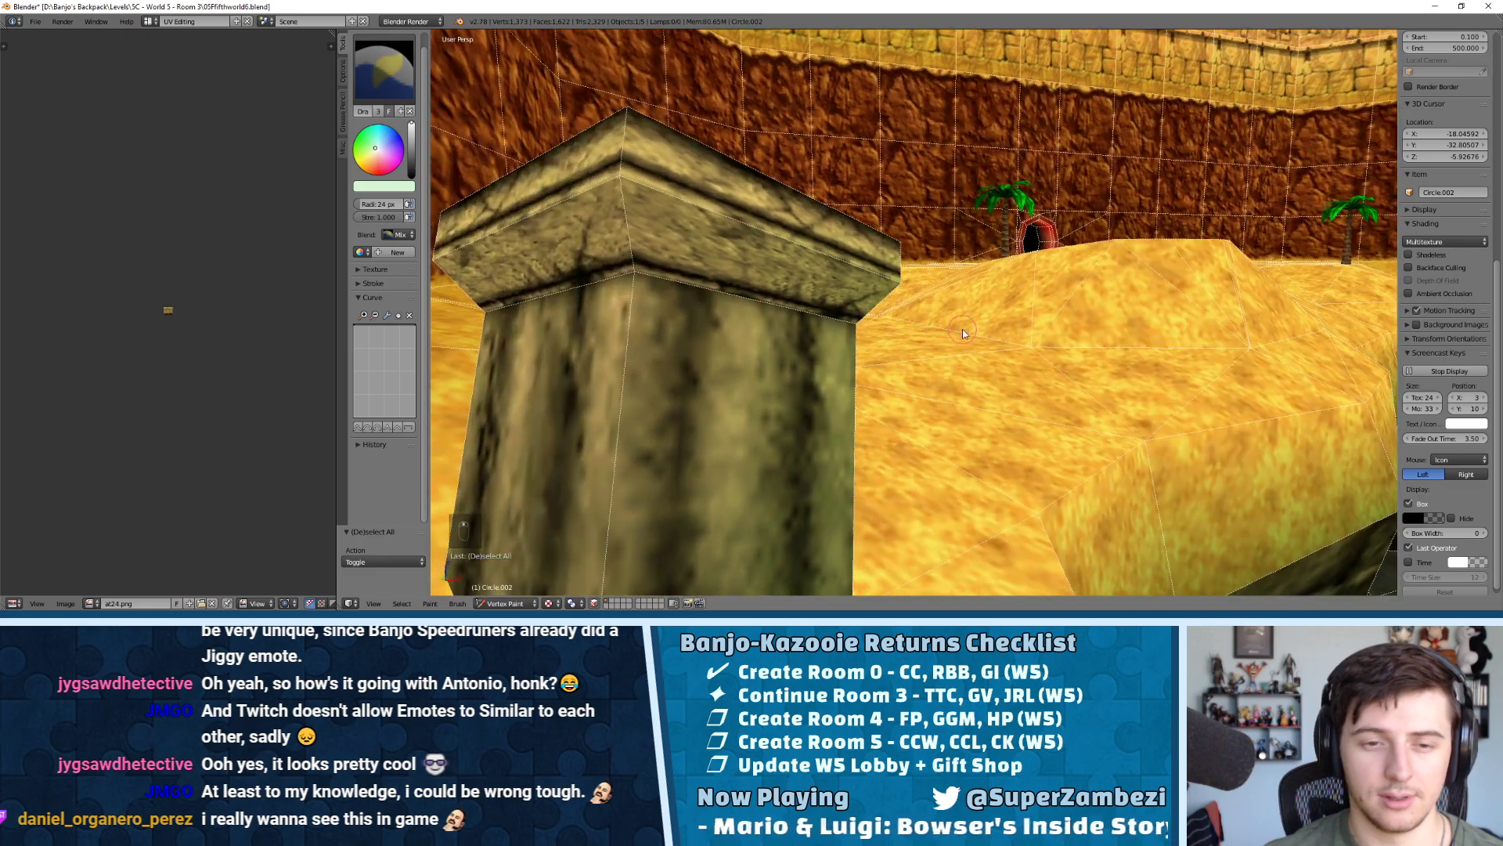
middle_drag(610, 180, 908, 408)
click(738, 358)
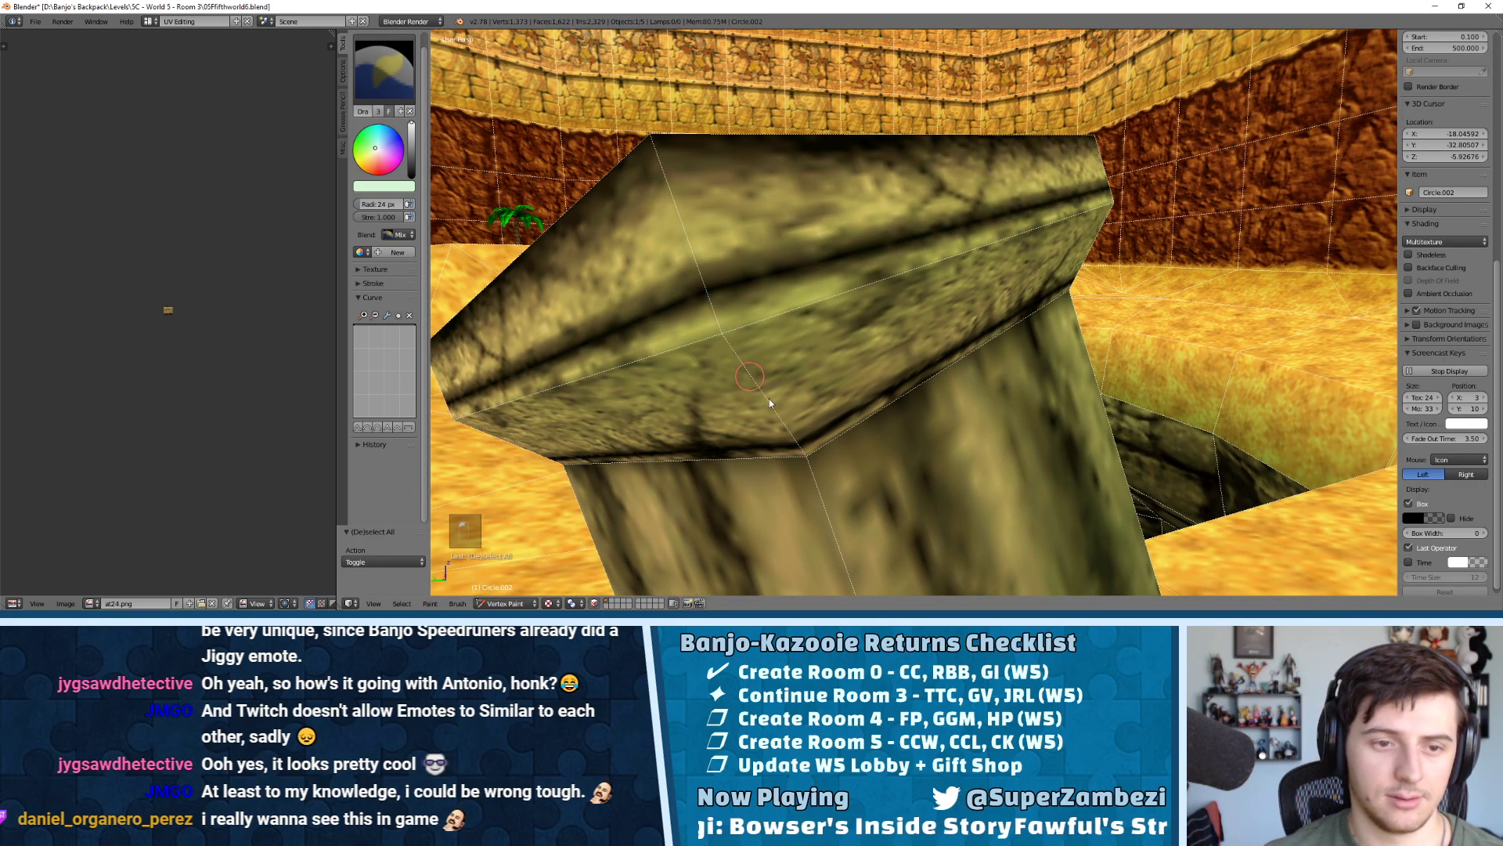
middle_drag(686, 435, 932, 192)
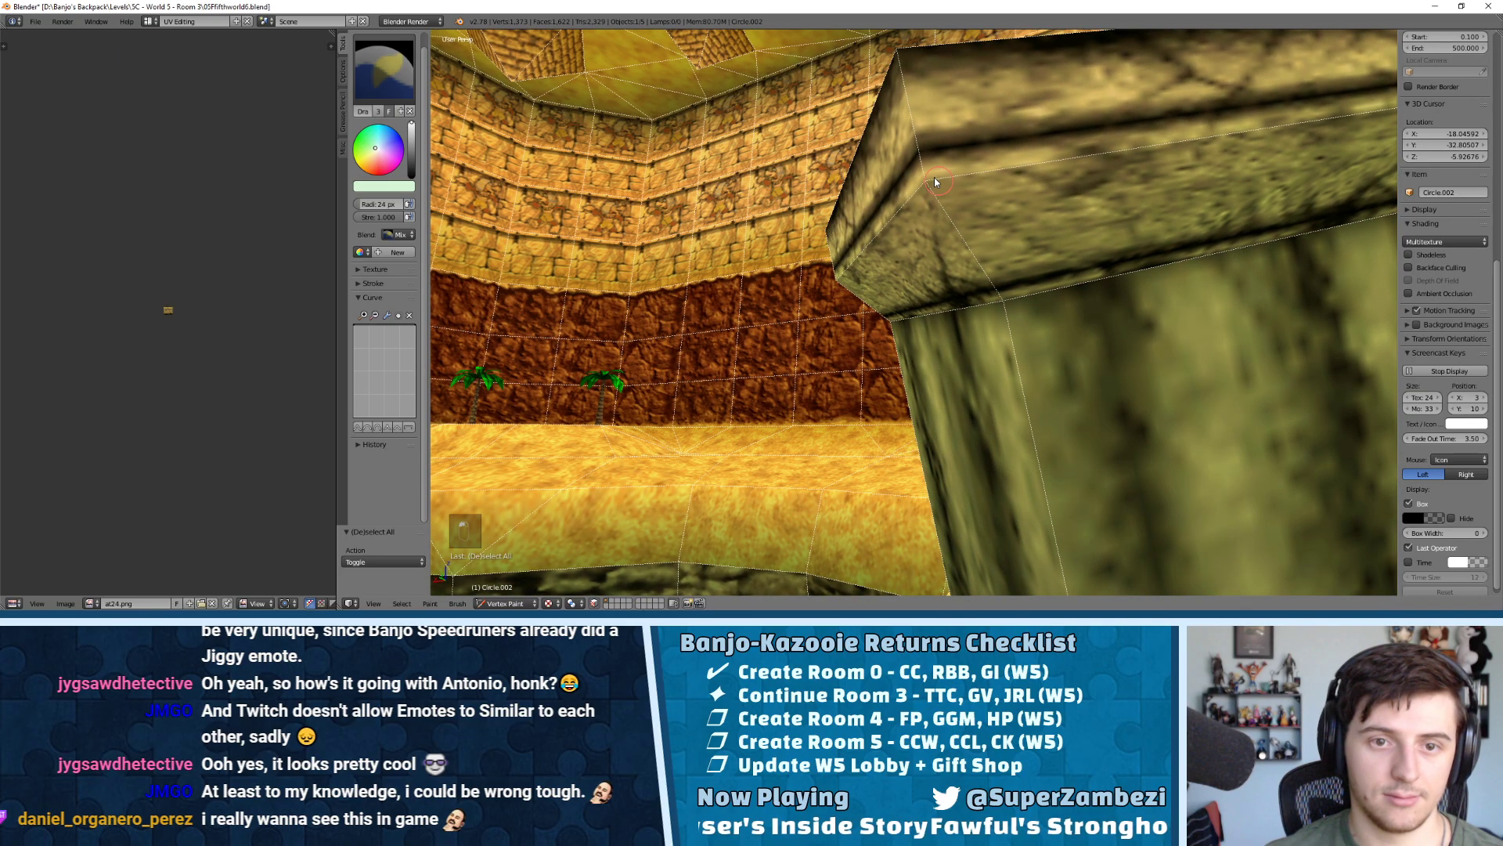
middle_drag(1012, 235, 1094, 344)
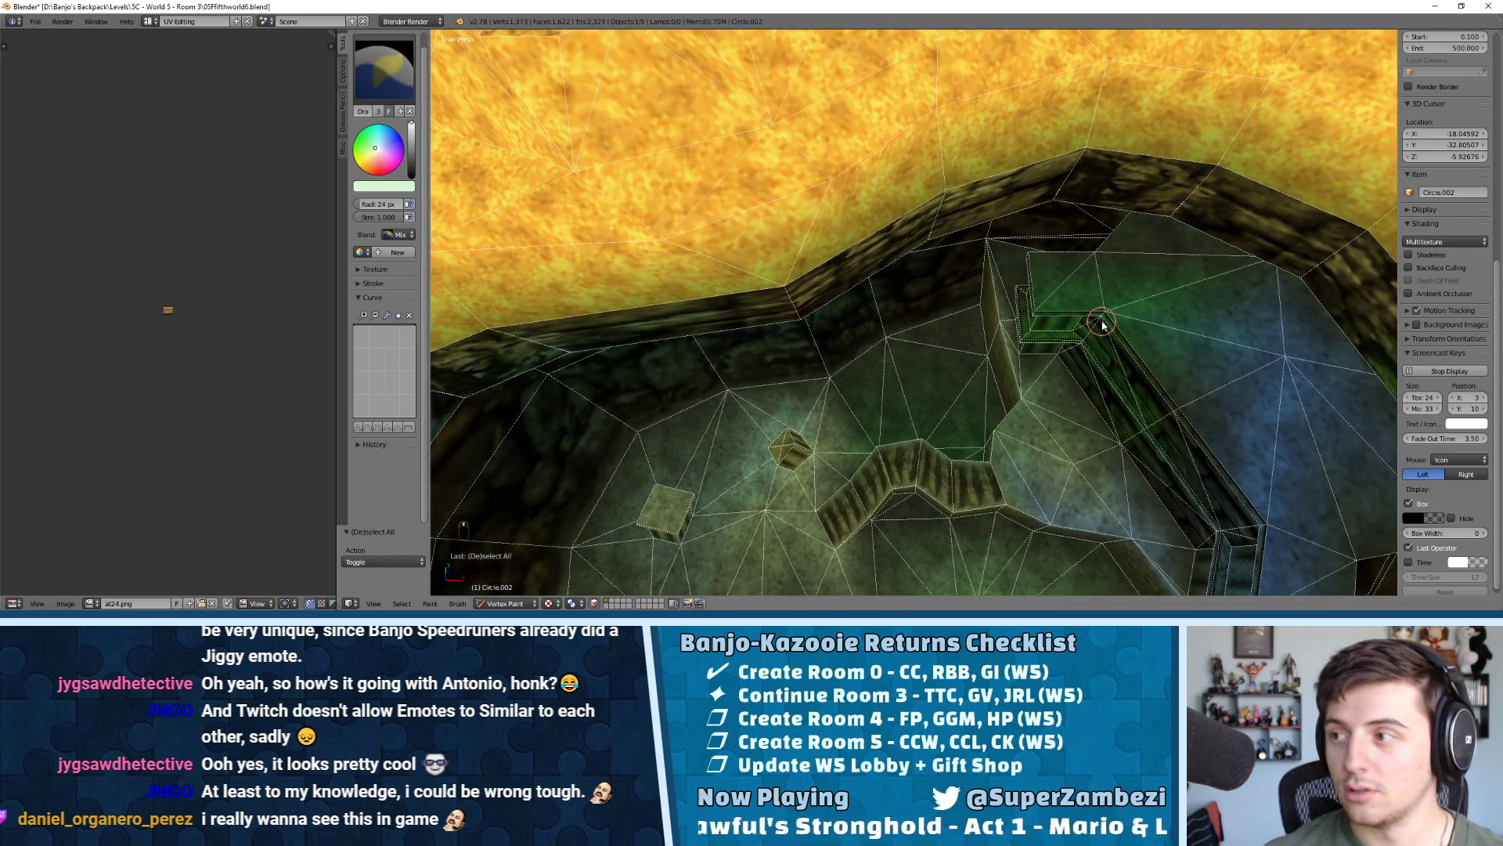
Frame the tilted pillar again and paint the remaining corners and underside of its capital pale green
middle_drag(1211, 209, 1189, 181)
key(Tab)
key(KP_Decimal)
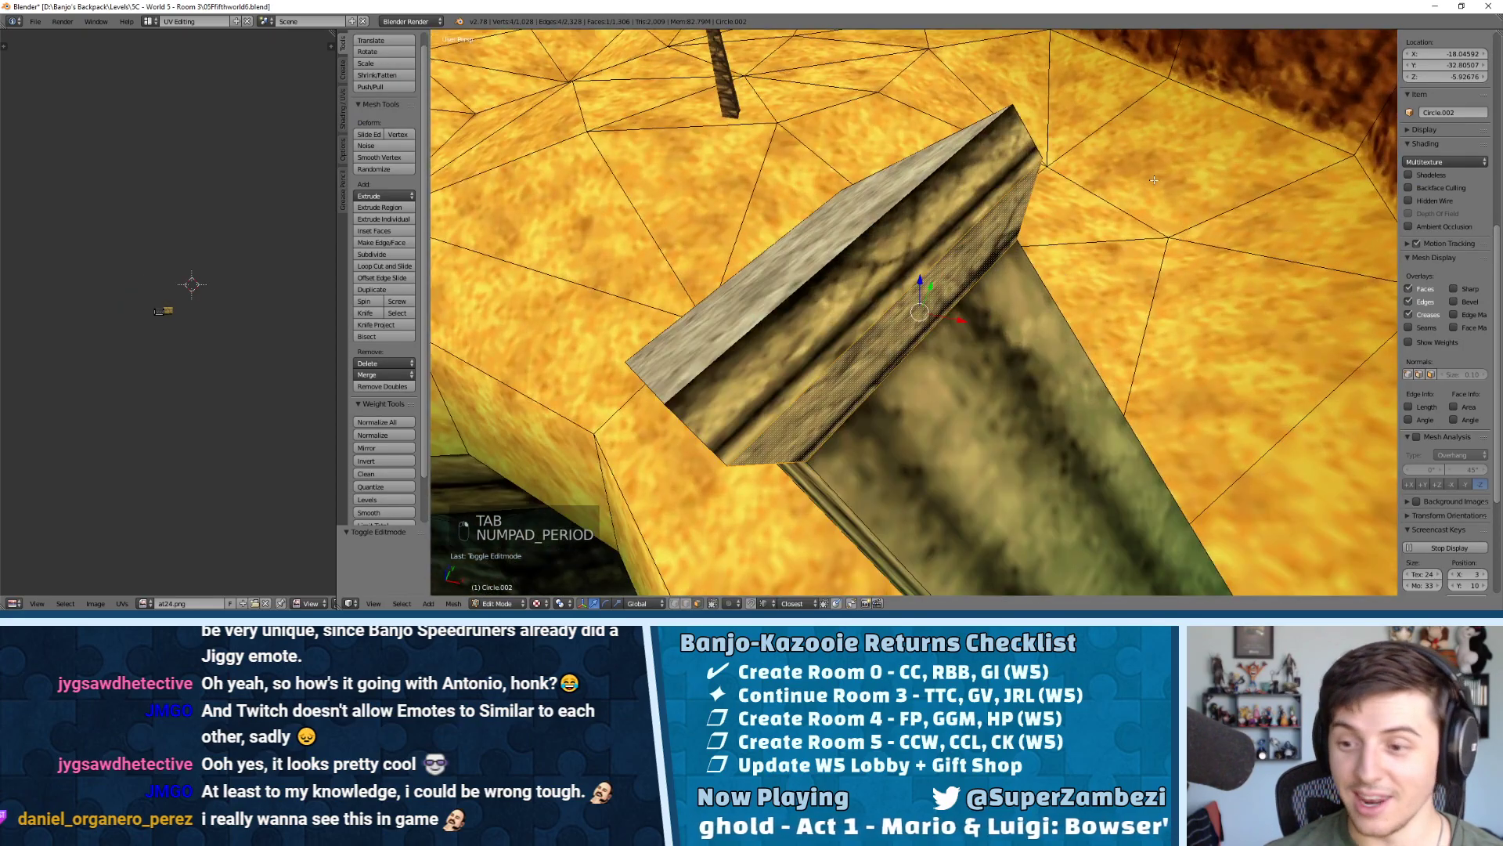
key(Tab)
middle_drag(878, 359, 908, 364)
key(a)
middle_drag(889, 284, 1018, 519)
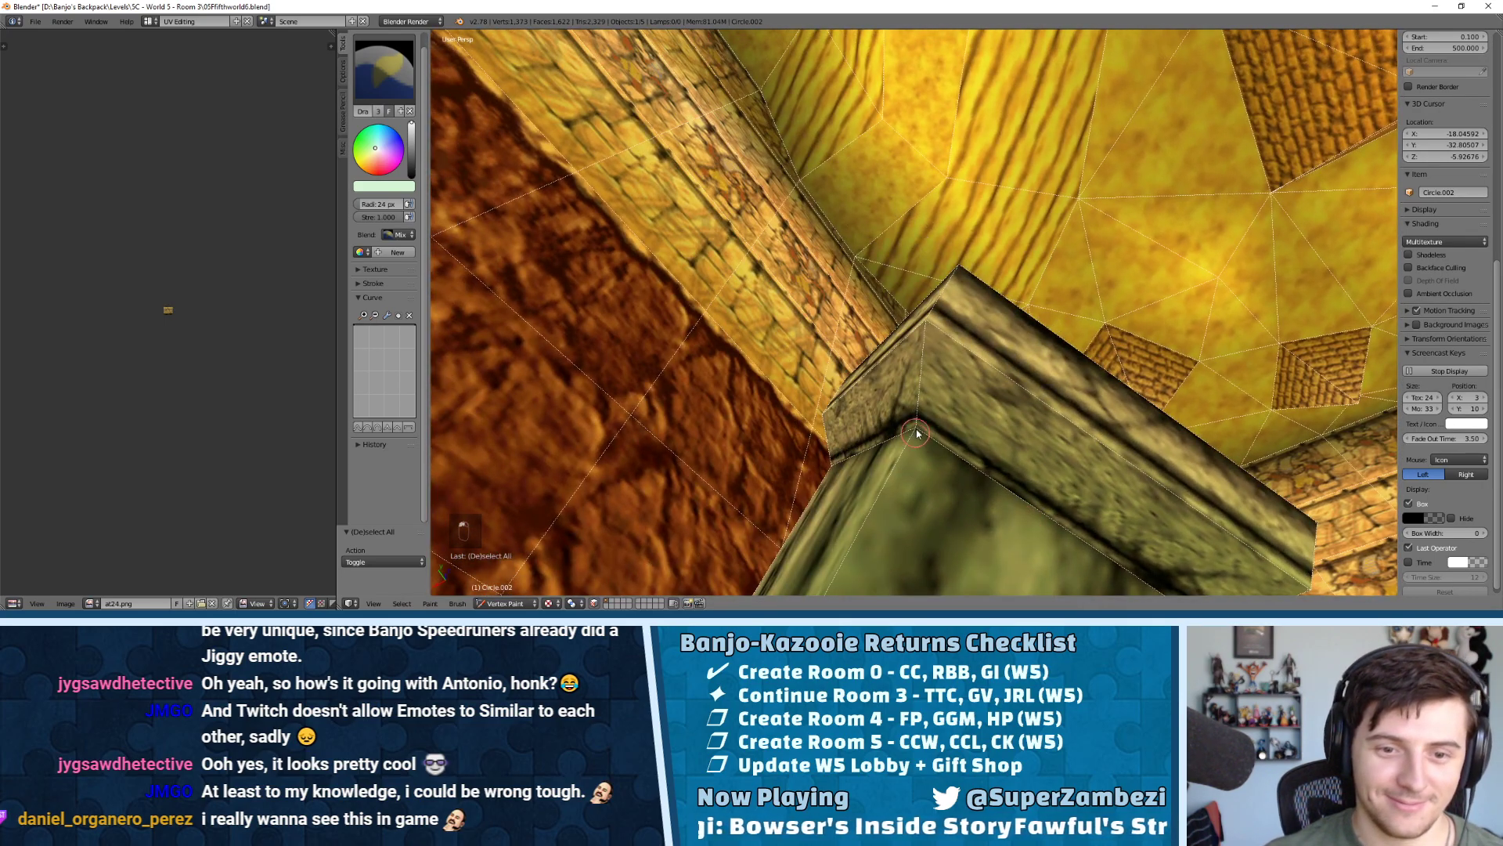
mouse_move(924, 384)
middle_down()
mouse_move(779, 384)
mouse_move(966, 400)
mouse_move(979, 374)
mouse_move(1002, 379)
mouse_move(907, 379)
mouse_move(928, 331)
mouse_move(1025, 338)
mouse_move(932, 332)
middle_up()
key(Tab)
key(Tab)
key(a)
key(a)
key(a)
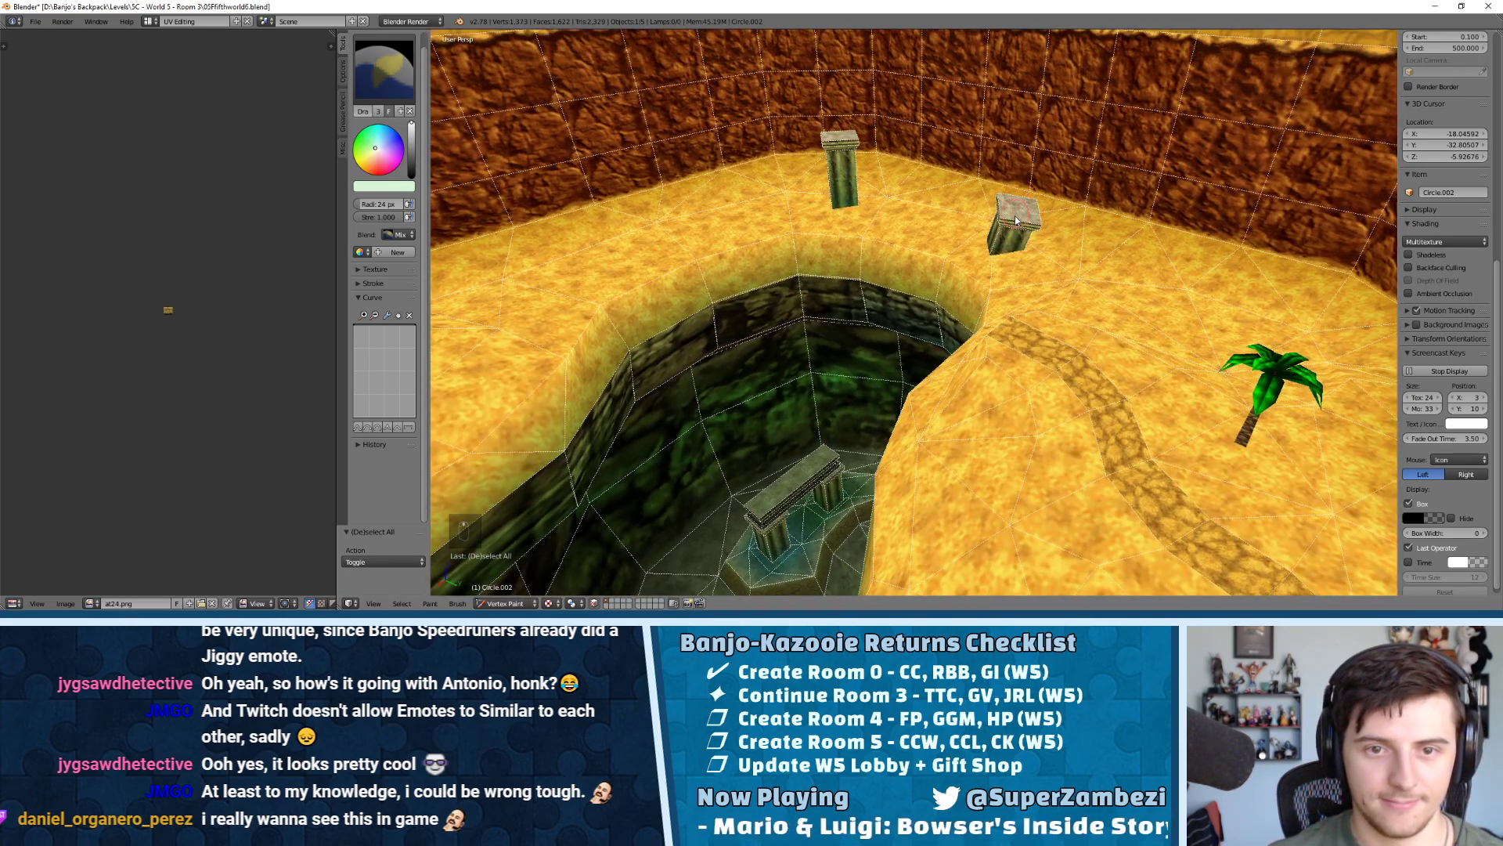
Select the tilted pillar's flat top face in Edit Mode and frame it in the view
key(Tab)
key(KP_Decimal)
key(Tab)
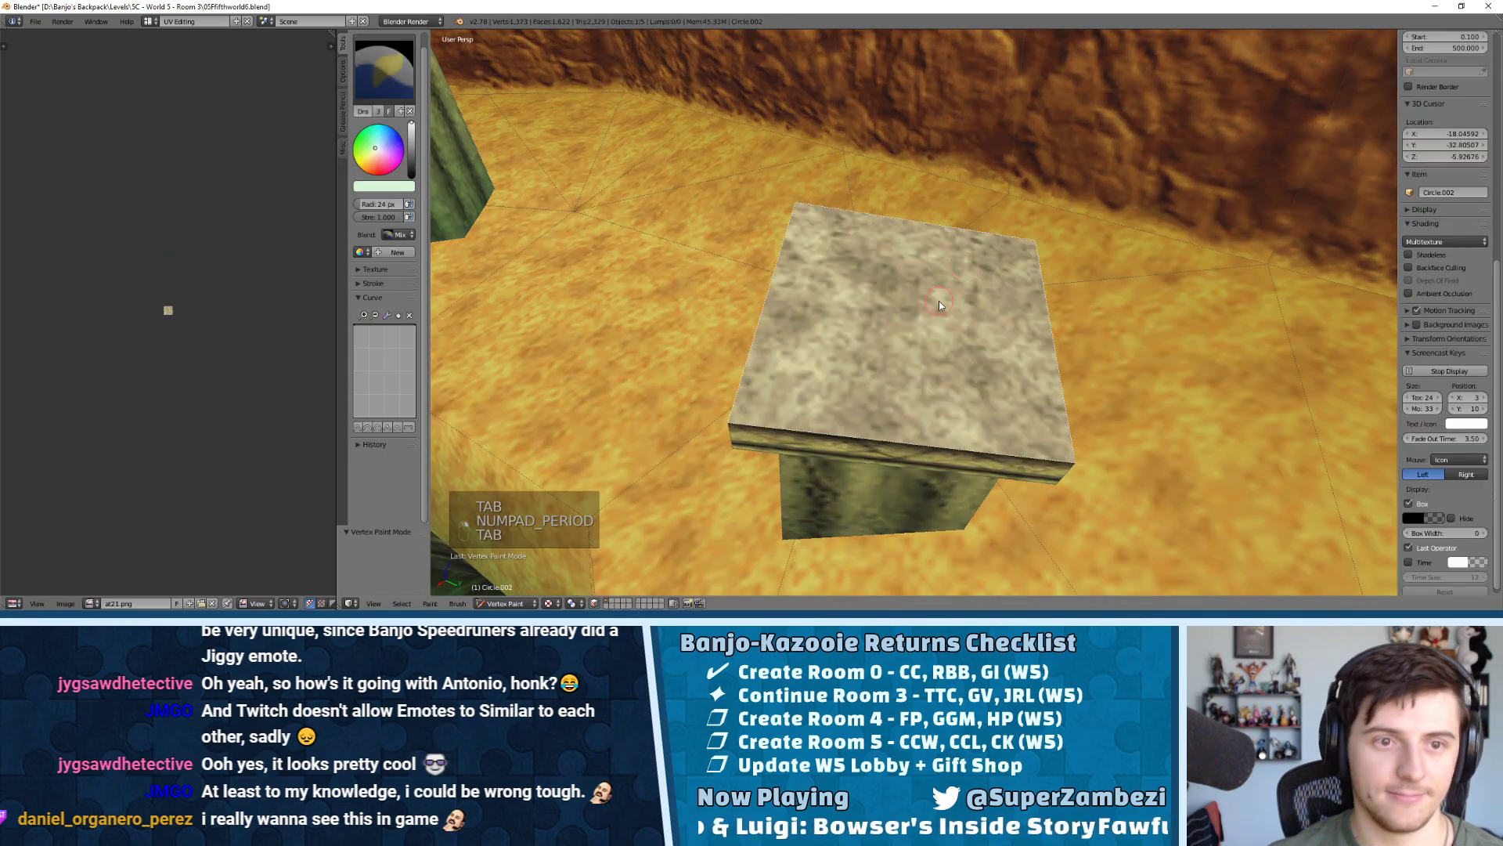
key(KP_Decimal)
key(a)
key(a)
key(Tab)
mouse_move(889, 321)
middle_down()
mouse_move(847, 359)
mouse_move(858, 370)
middle_up()
Clear the mesh selection, return to Vertex Paint mode and select all faces for painting
key(Tab)
key(Tab)
key(a)
key(a)
key(a)
key(a)
key(a)
key(a)
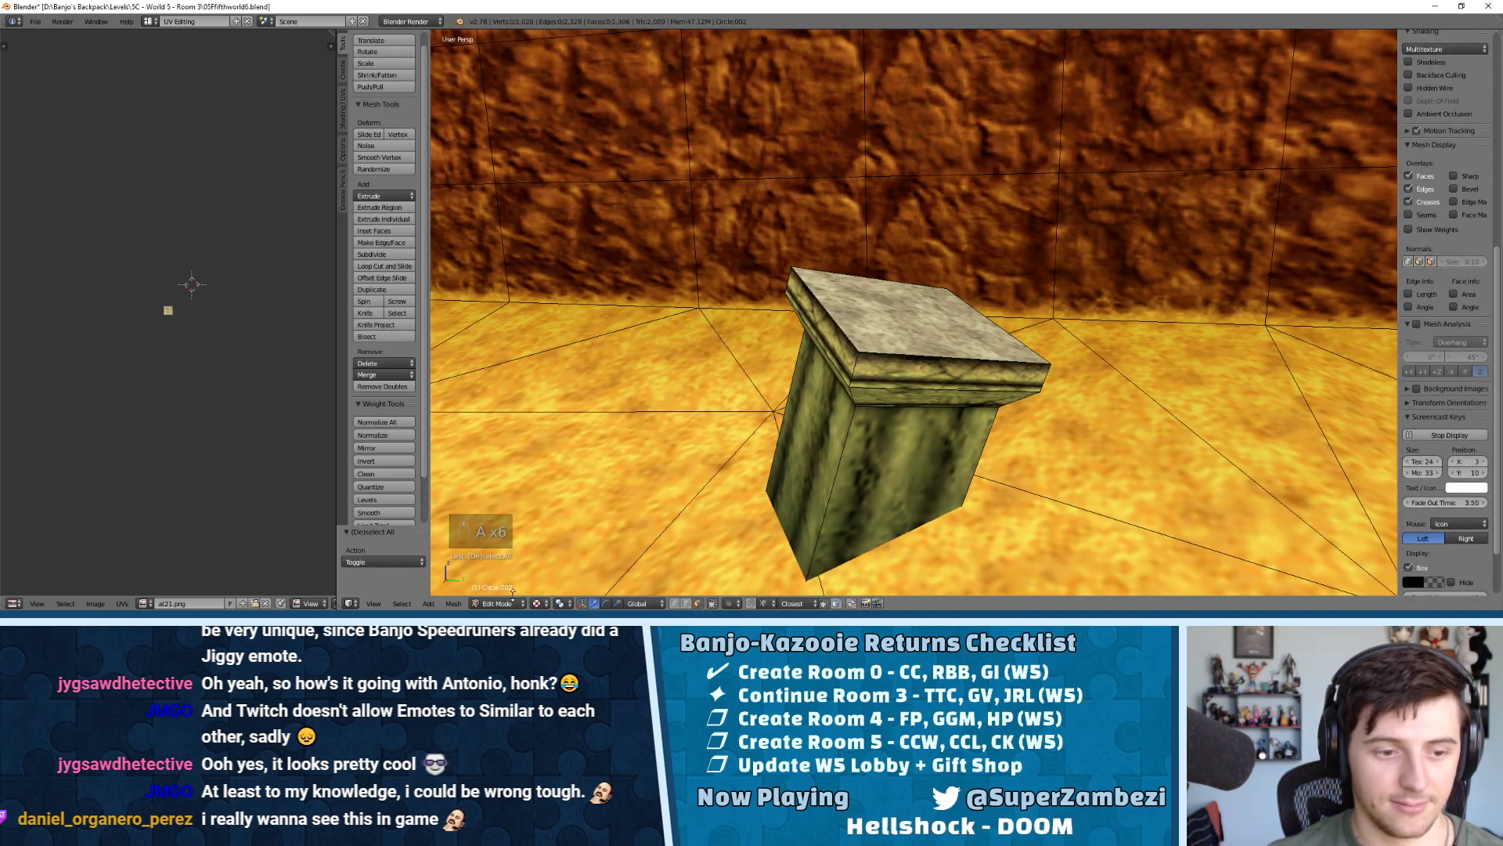
click(503, 550)
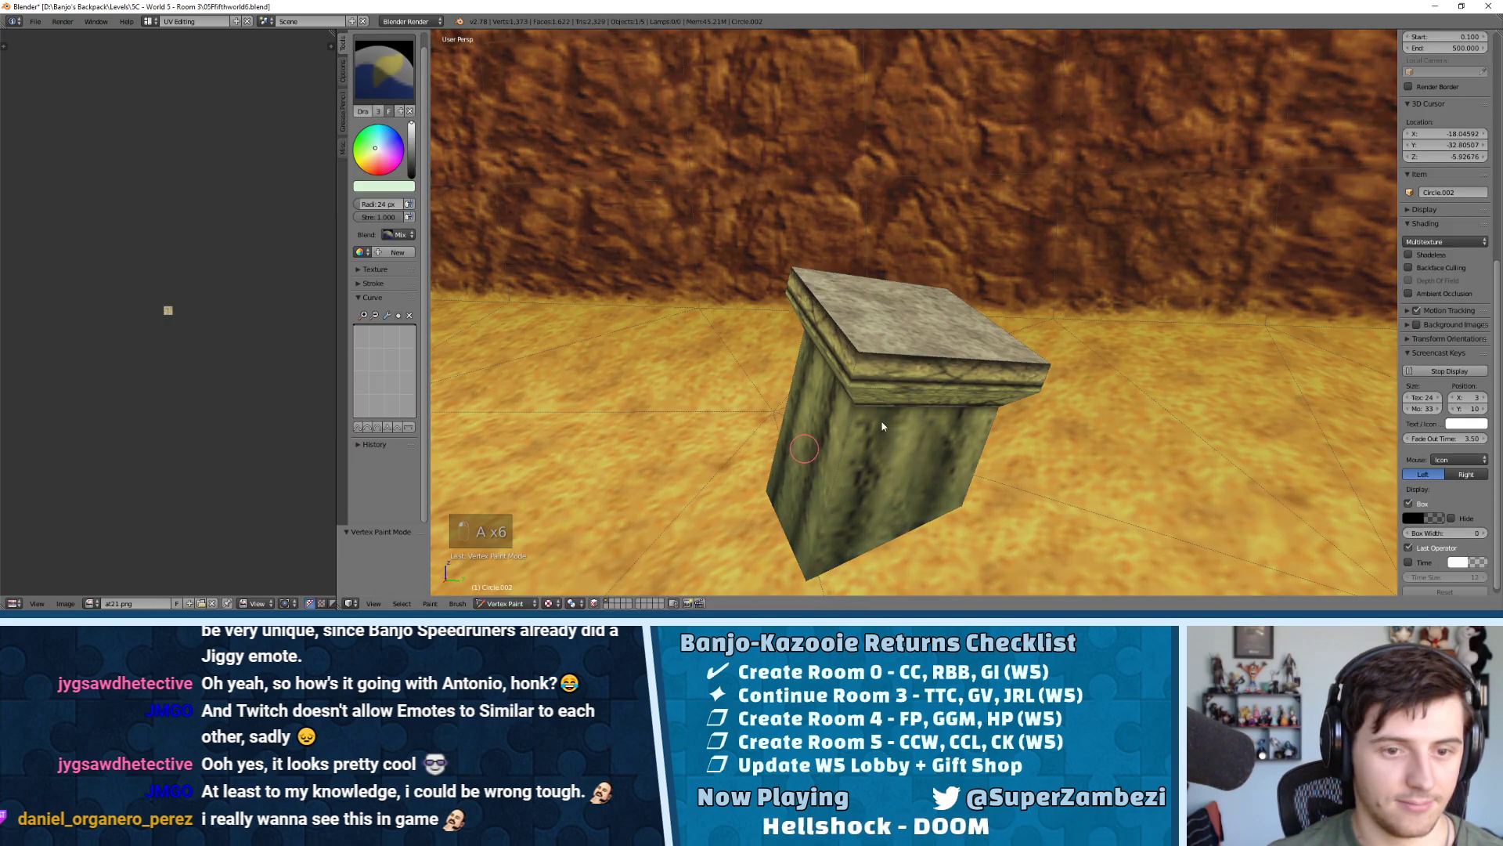
key(a)
Tint the flat tops of the tilted and upright pillars pale green
middle_drag(897, 406, 881, 385)
drag(923, 381, 925, 385)
middle_drag(894, 408, 931, 368)
mouse_move(764, 363)
middle_down()
mouse_move(810, 393)
mouse_move(824, 317)
mouse_move(893, 436)
middle_up()
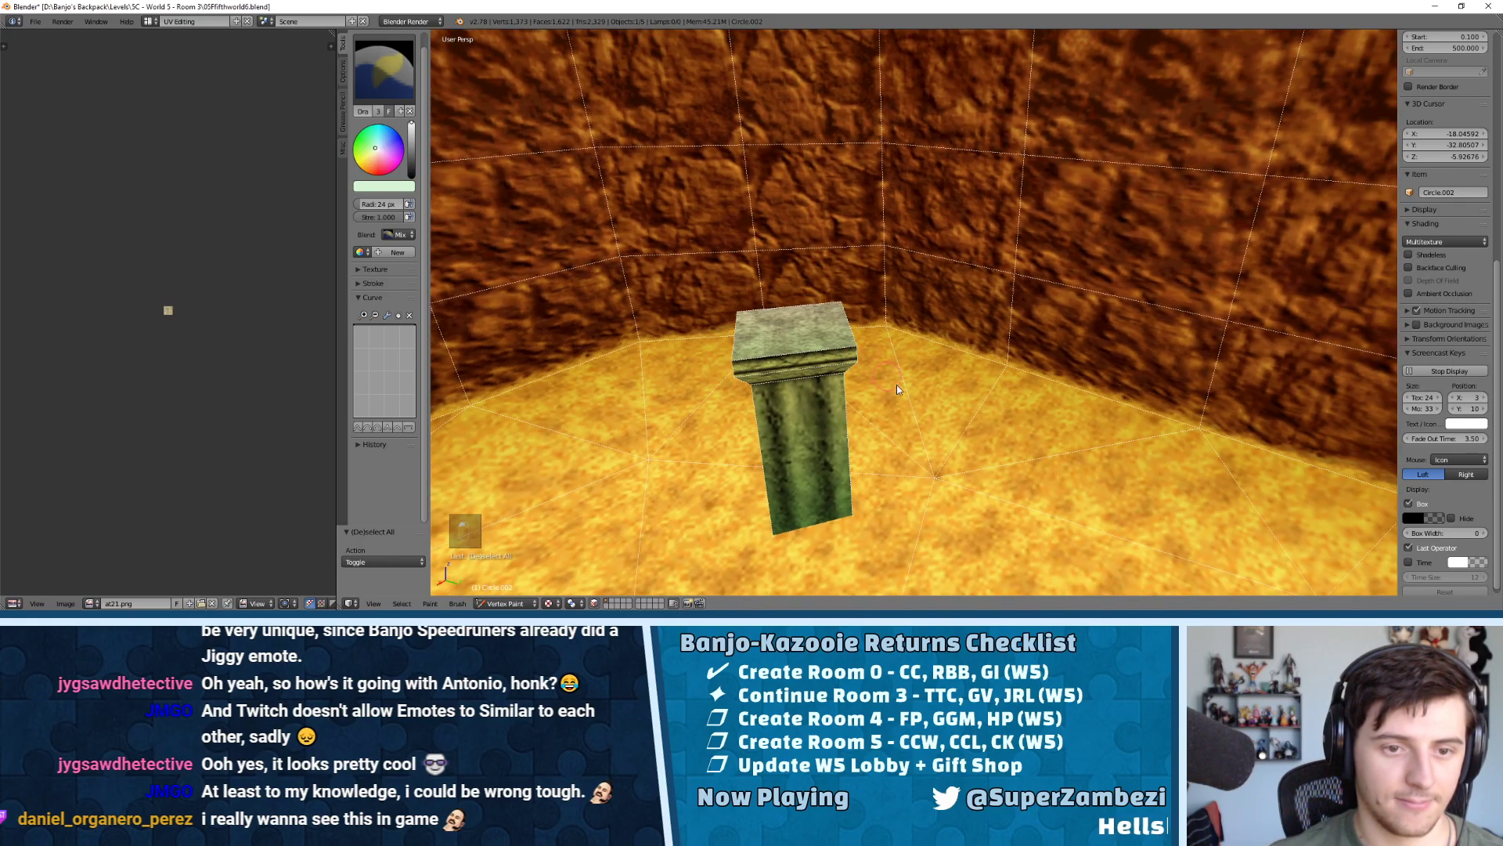
Compare the pillars' shading in Edit Mode and Vertex Paint mode, ending in Vertex Paint with all faces selected
key(a)
key(Tab)
click(505, 603)
click(501, 569)
middle_drag(671, 520, 946, 300)
key(Tab)
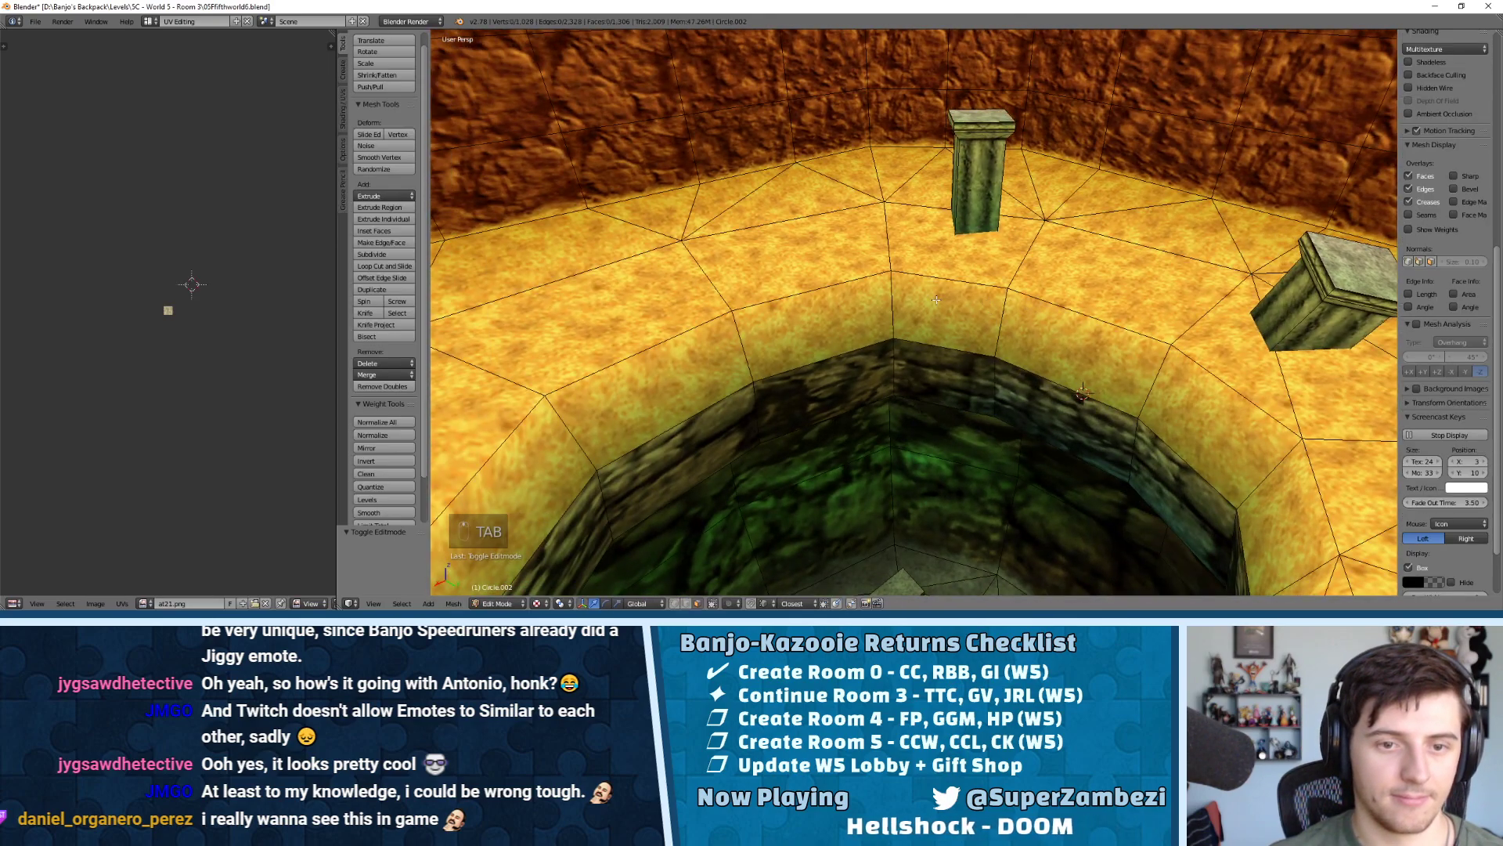
key(Tab)
key(Tab)
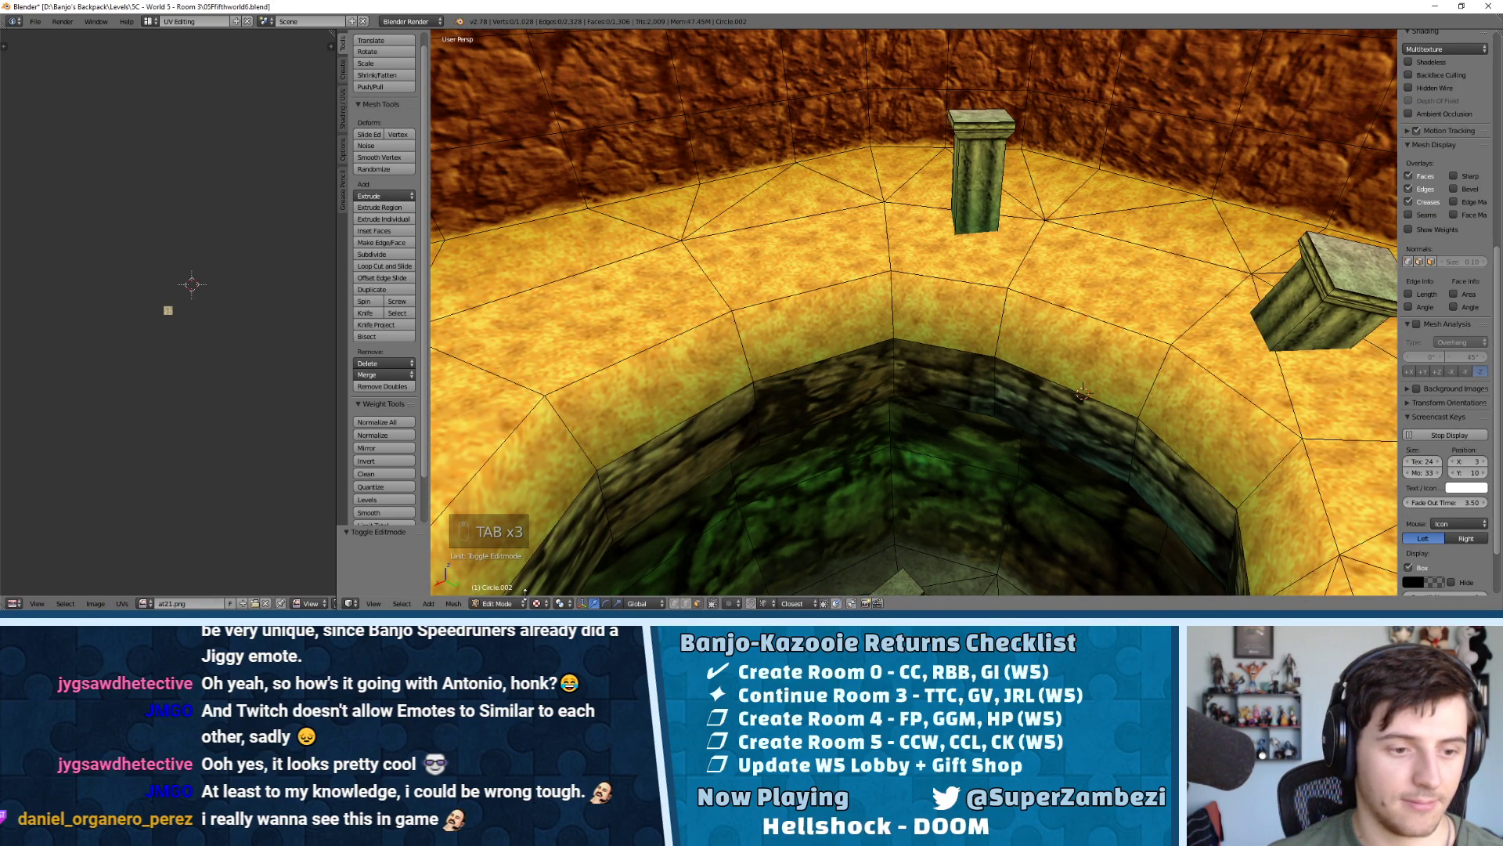
click(516, 602)
click(514, 551)
key(a)
key(a)
key(a)
key(a)
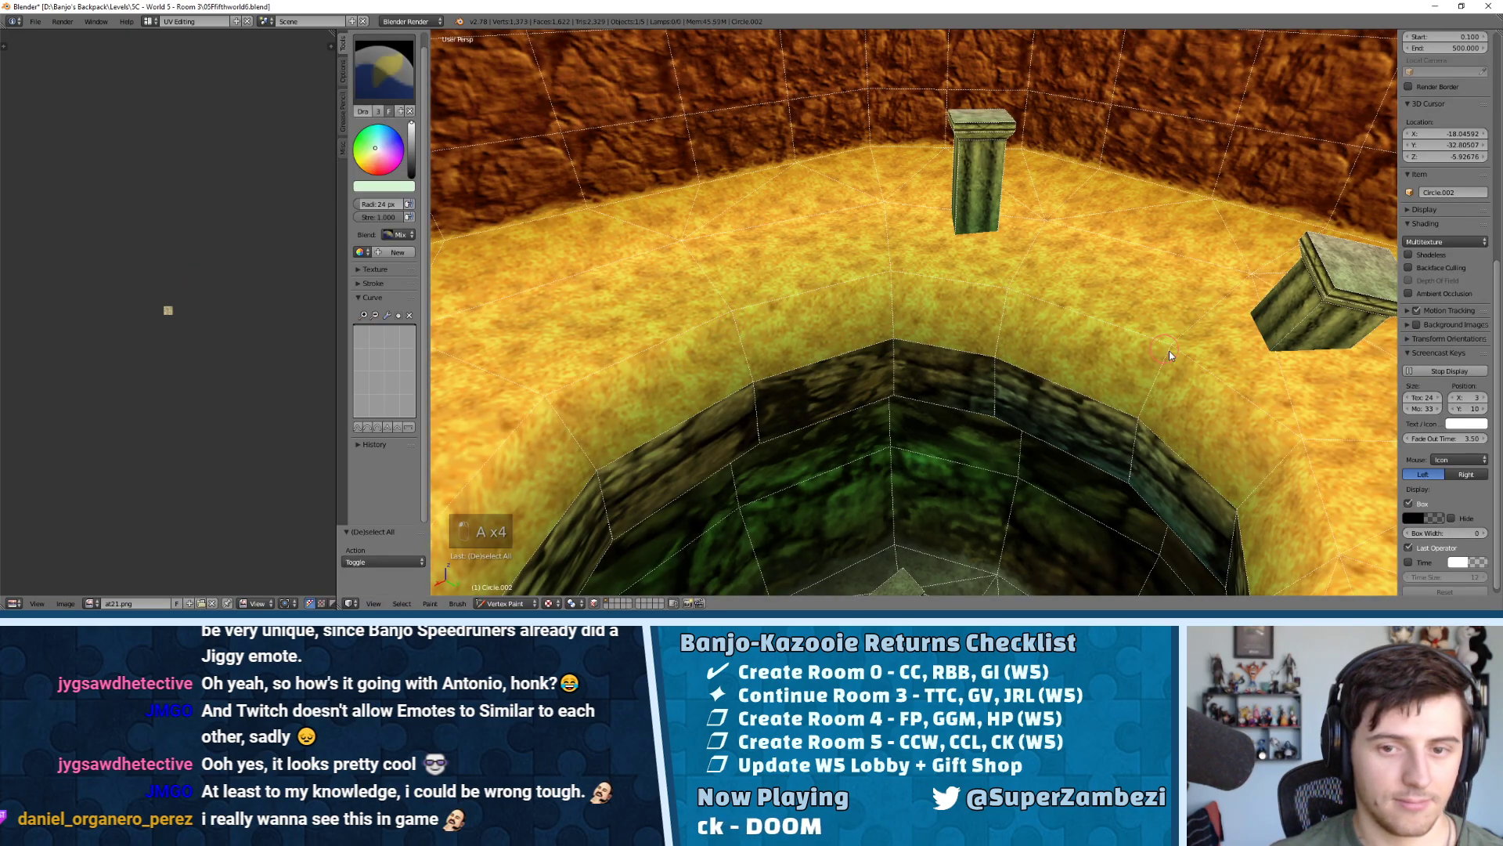
Undo the trial strokes at the pit's edge and tint the sand around the rim with a paler brush colour
middle_drag(1307, 450, 949, 288)
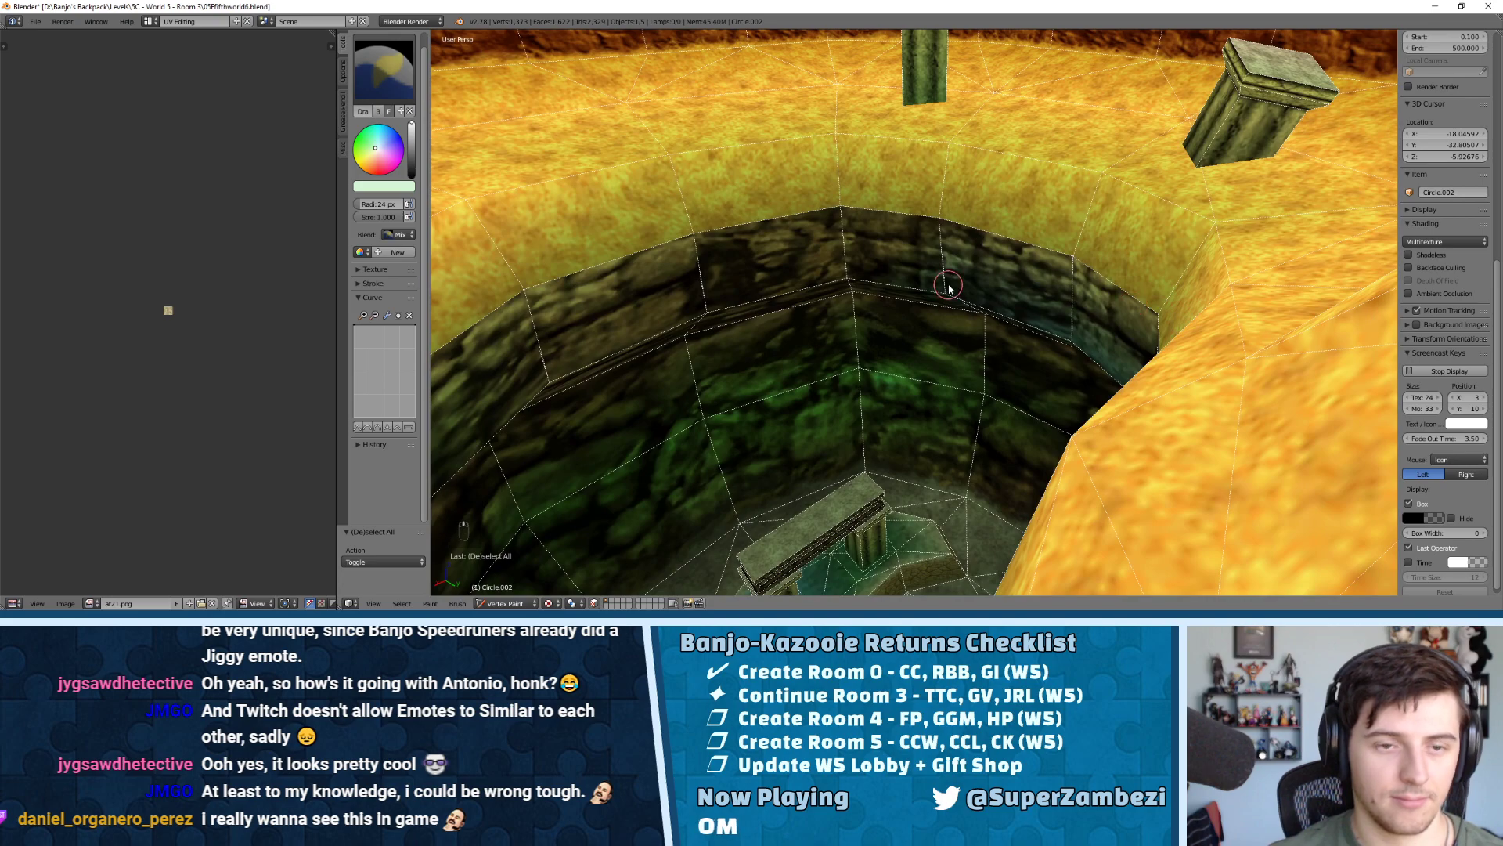
key(ctrl+z)
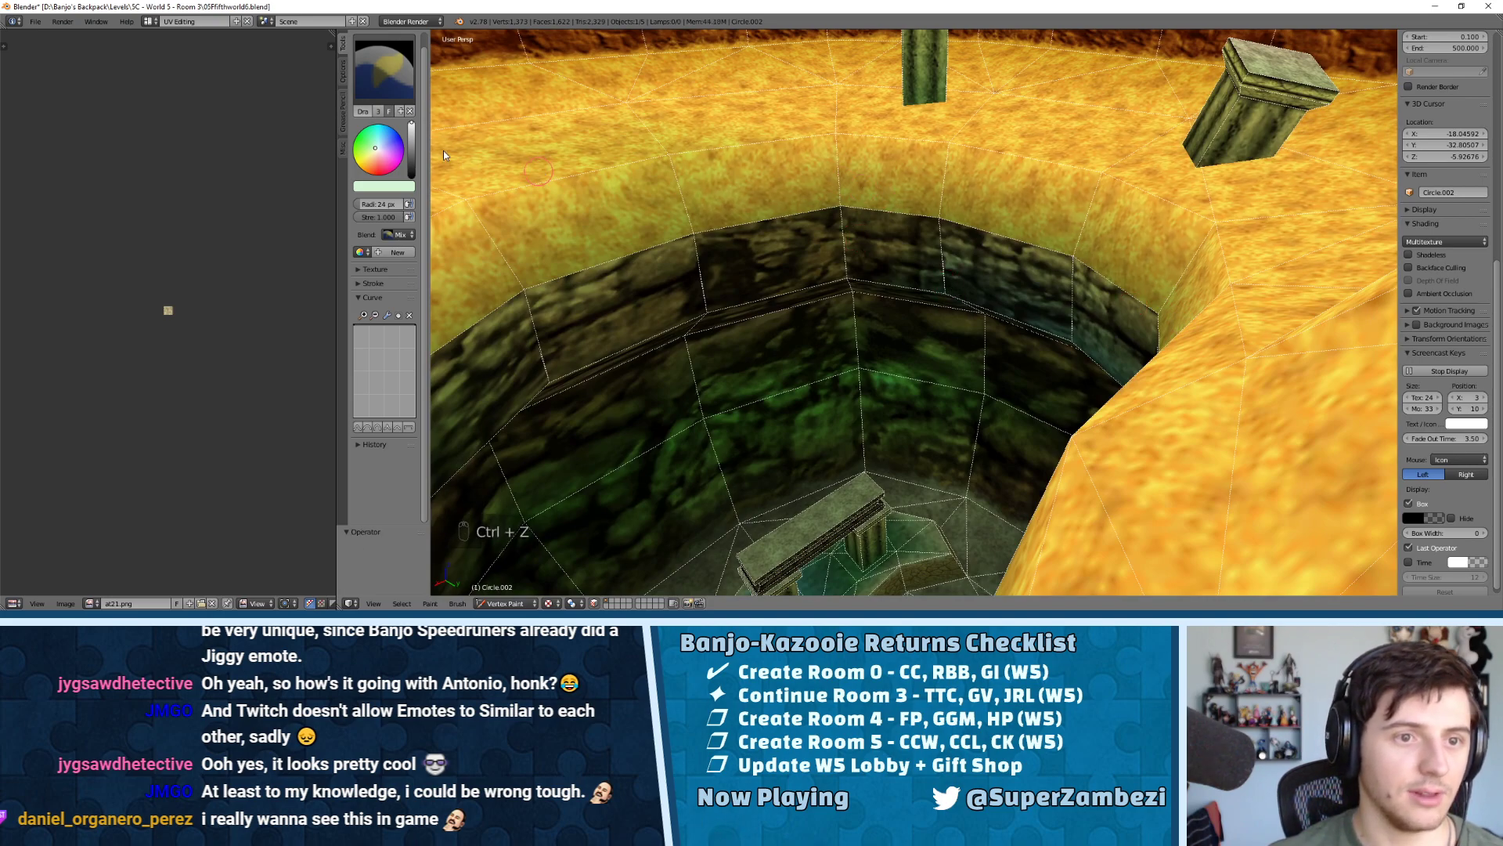
key(ctrl+z)
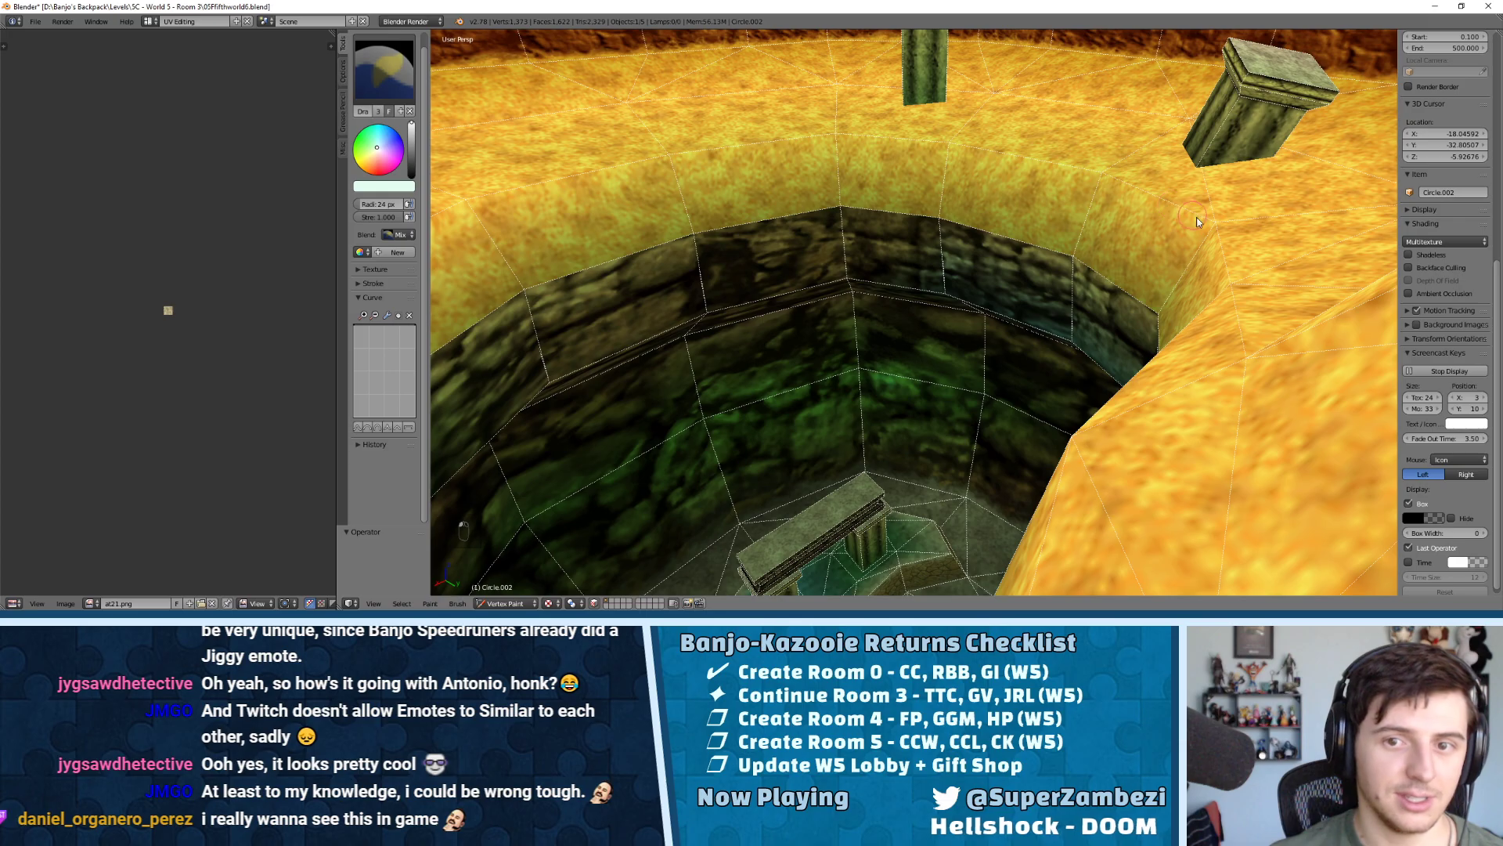
middle_drag(1111, 245, 1065, 205)
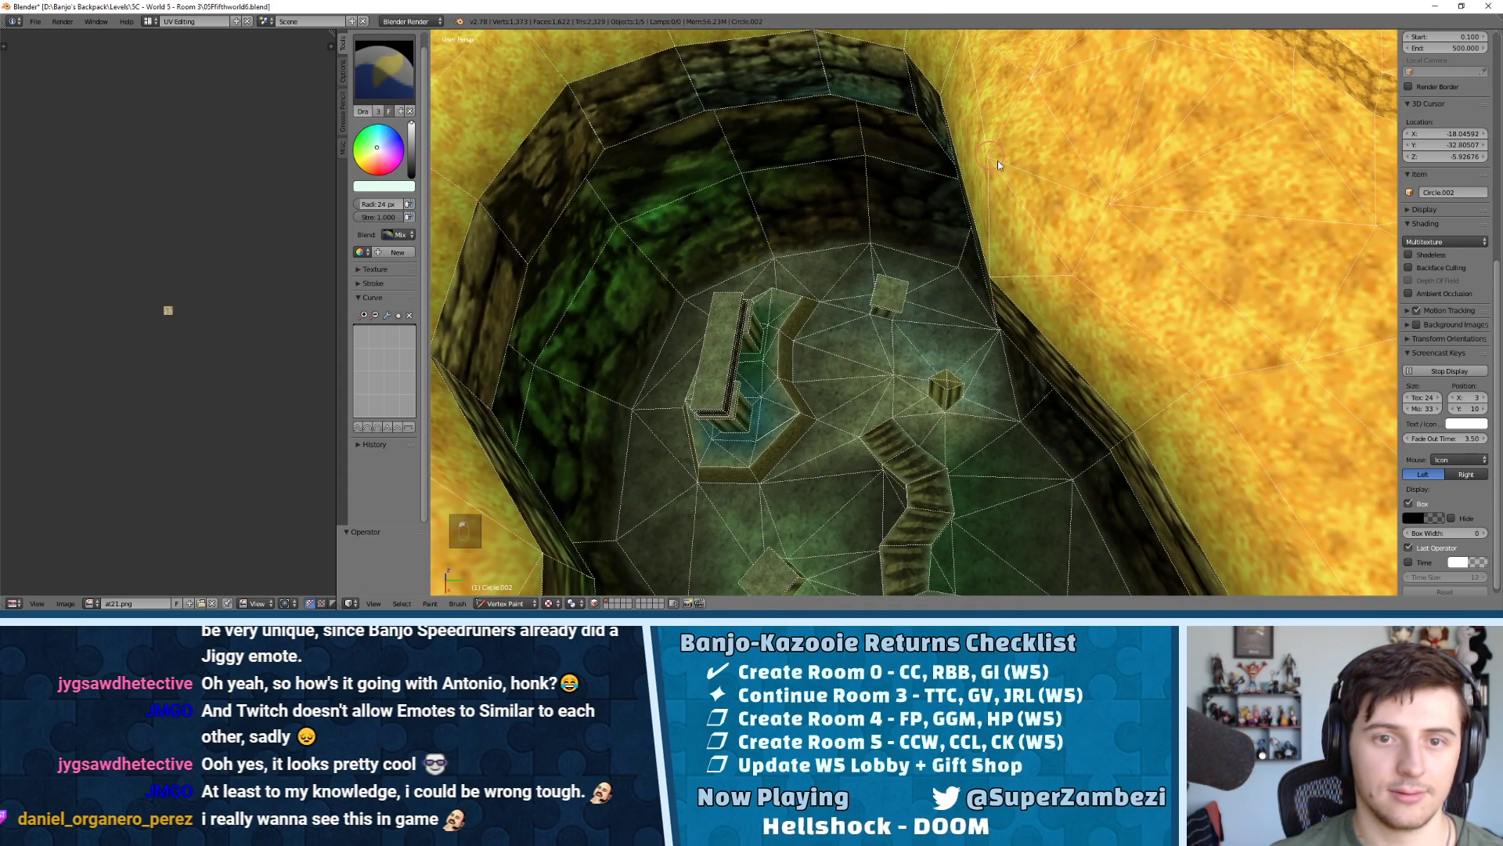
middle_drag(1204, 396, 1164, 243)
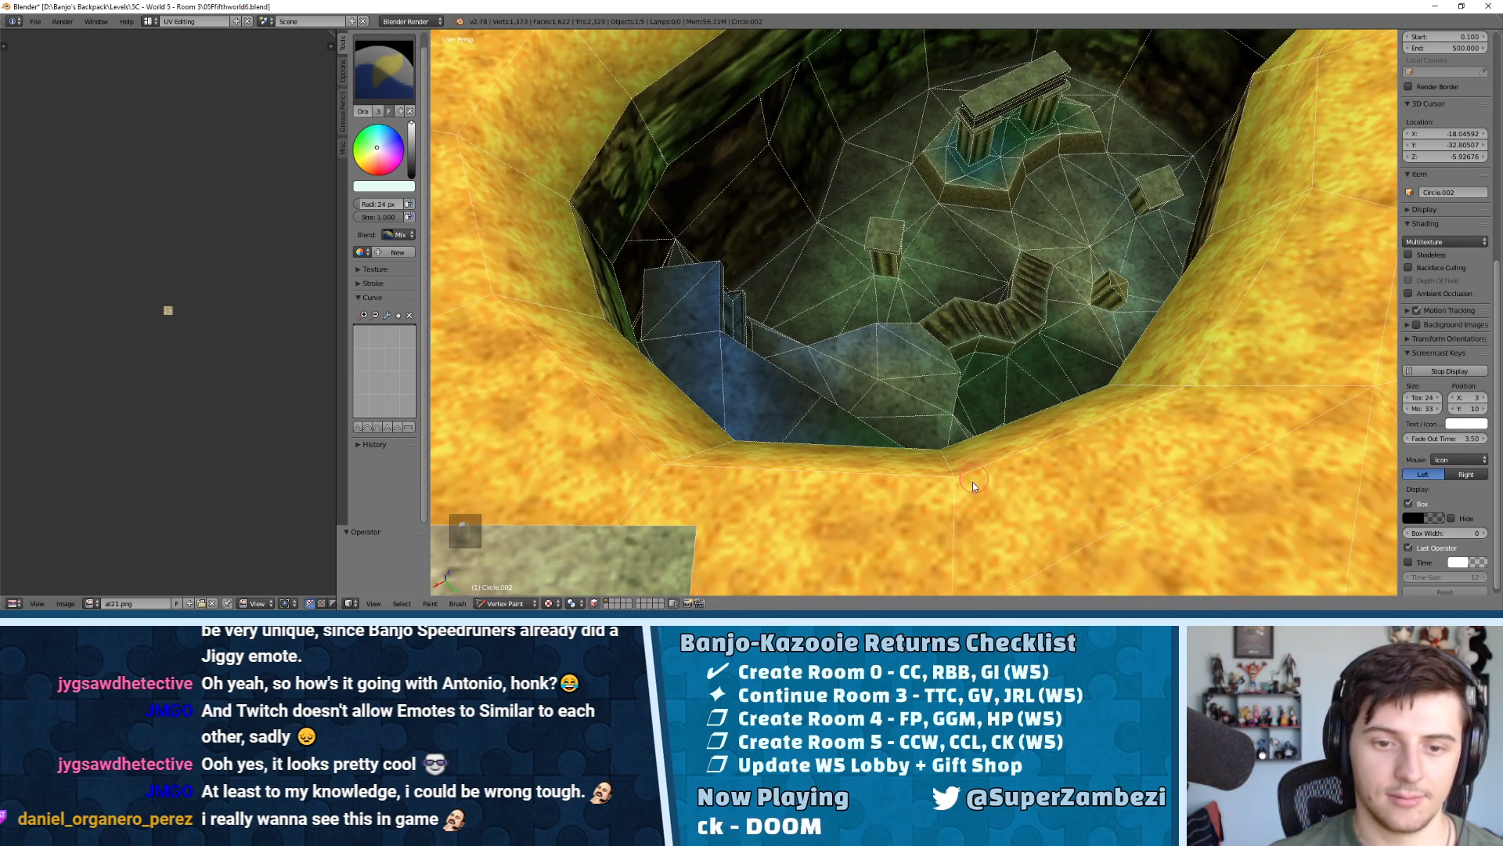
middle_drag(477, 288, 568, 374)
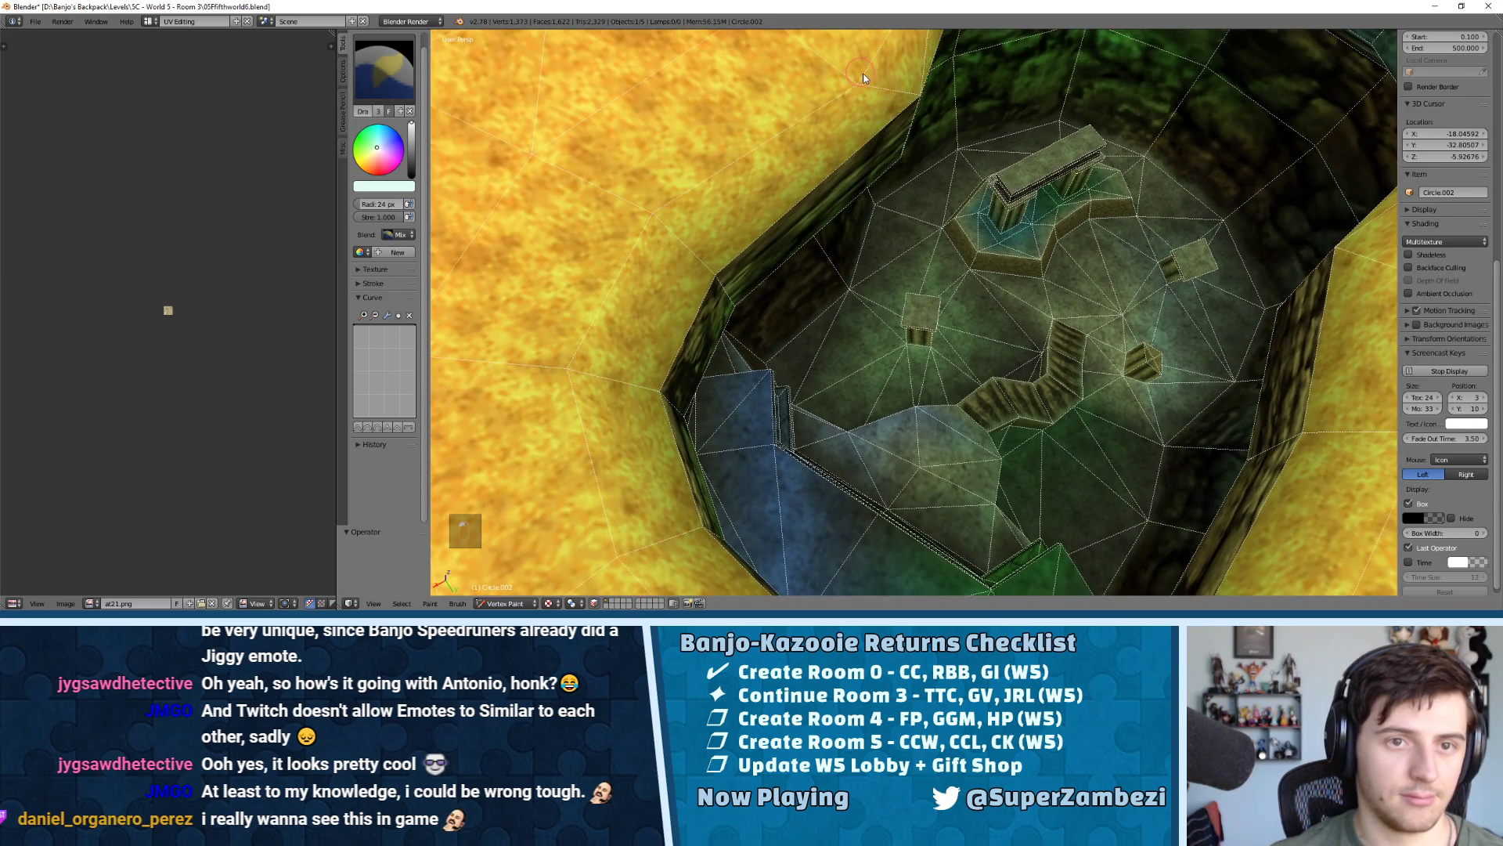
middle_drag(819, 138, 844, 288)
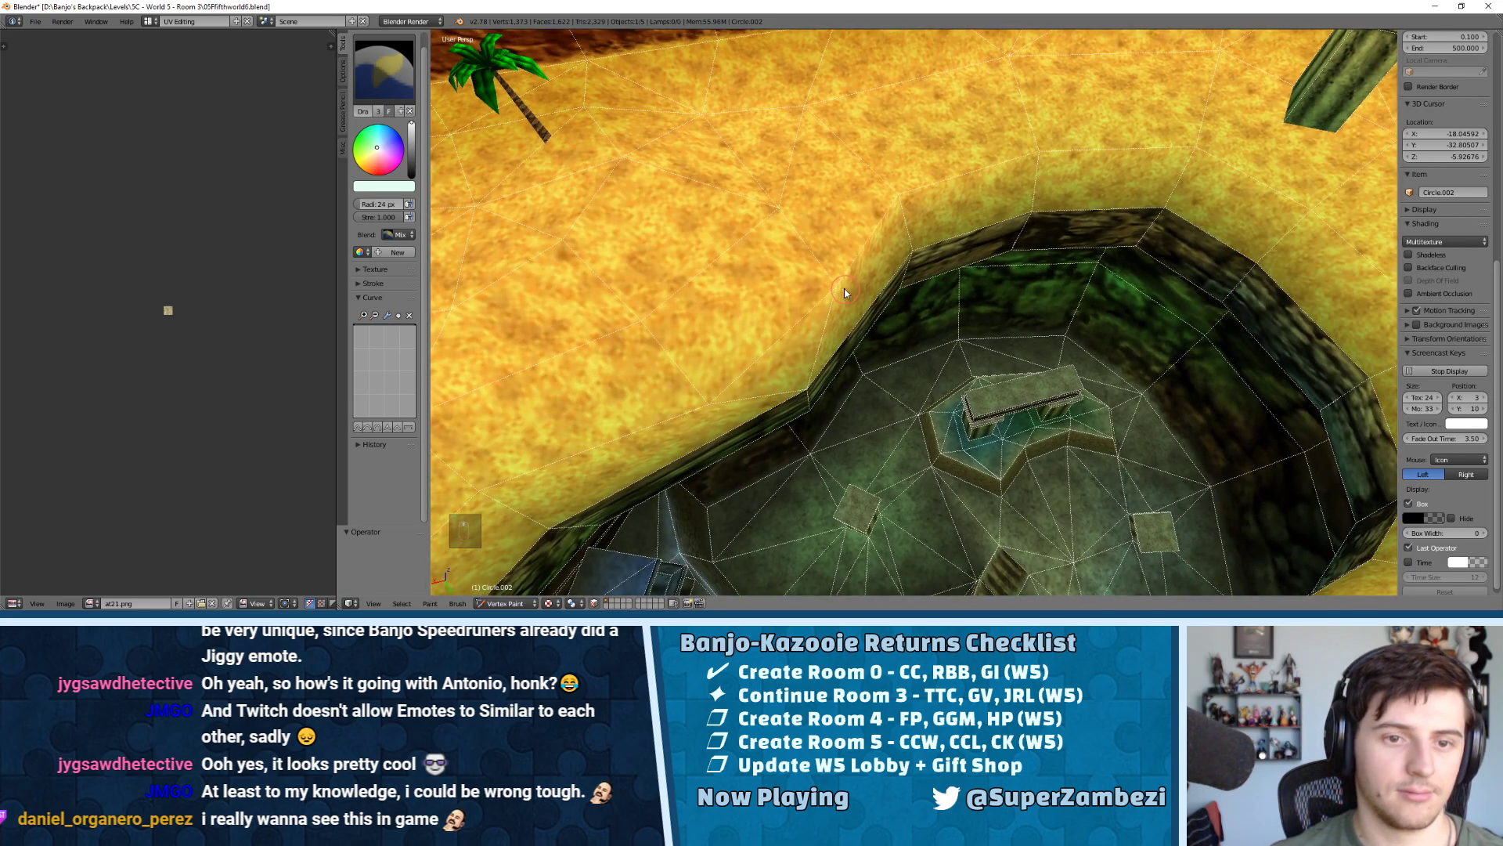
middle_drag(1046, 152, 1389, 268)
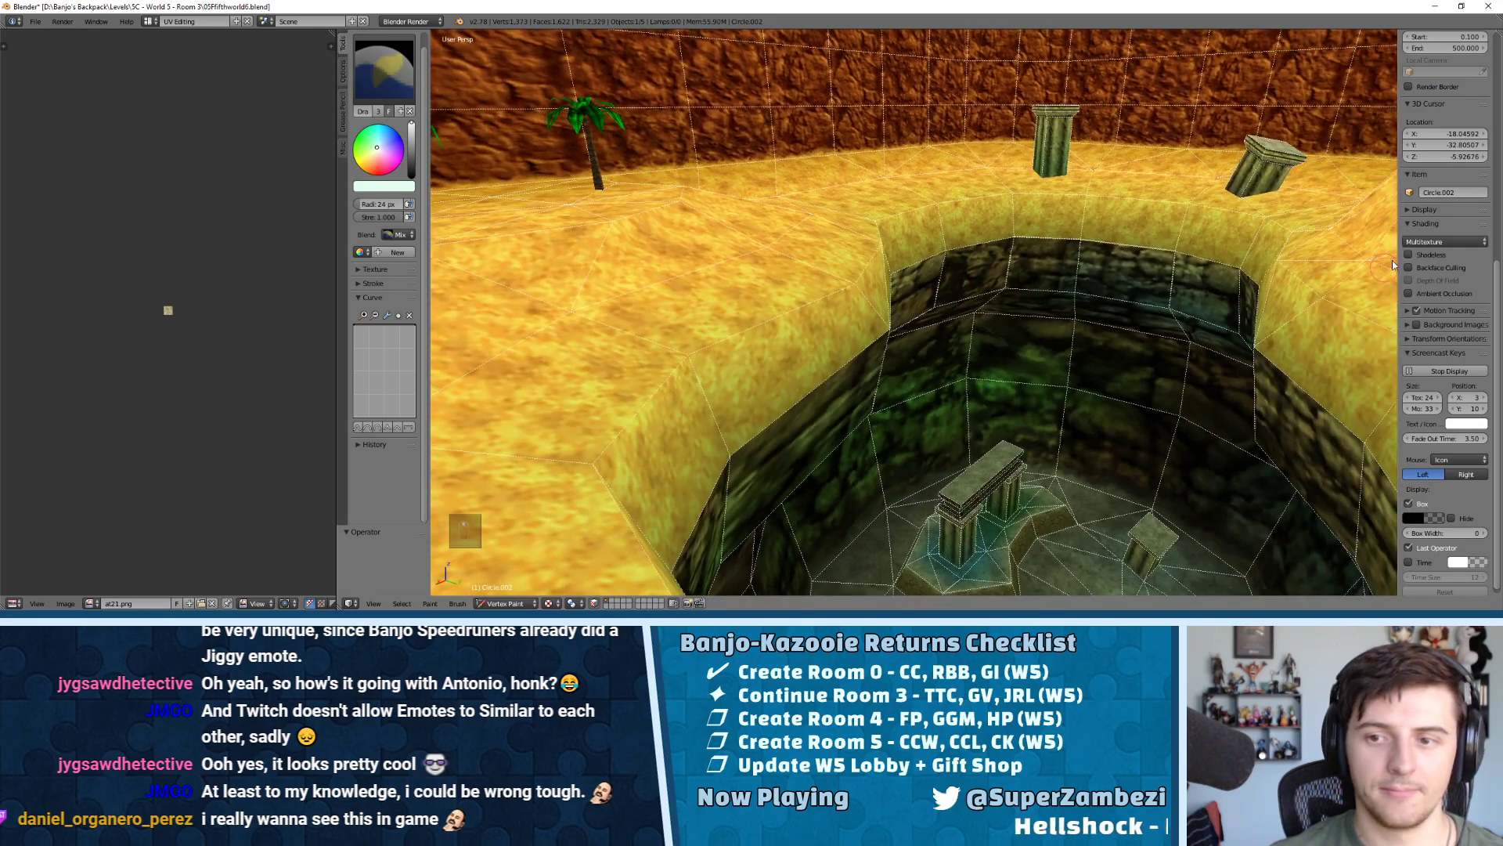
mouse_move(1284, 266)
middle_down()
mouse_move(1032, 241)
mouse_move(906, 276)
mouse_move(595, 241)
middle_up()
Switch the level to Edit Mode with backface culling enabled and save the file
key(a)
key(Tab)
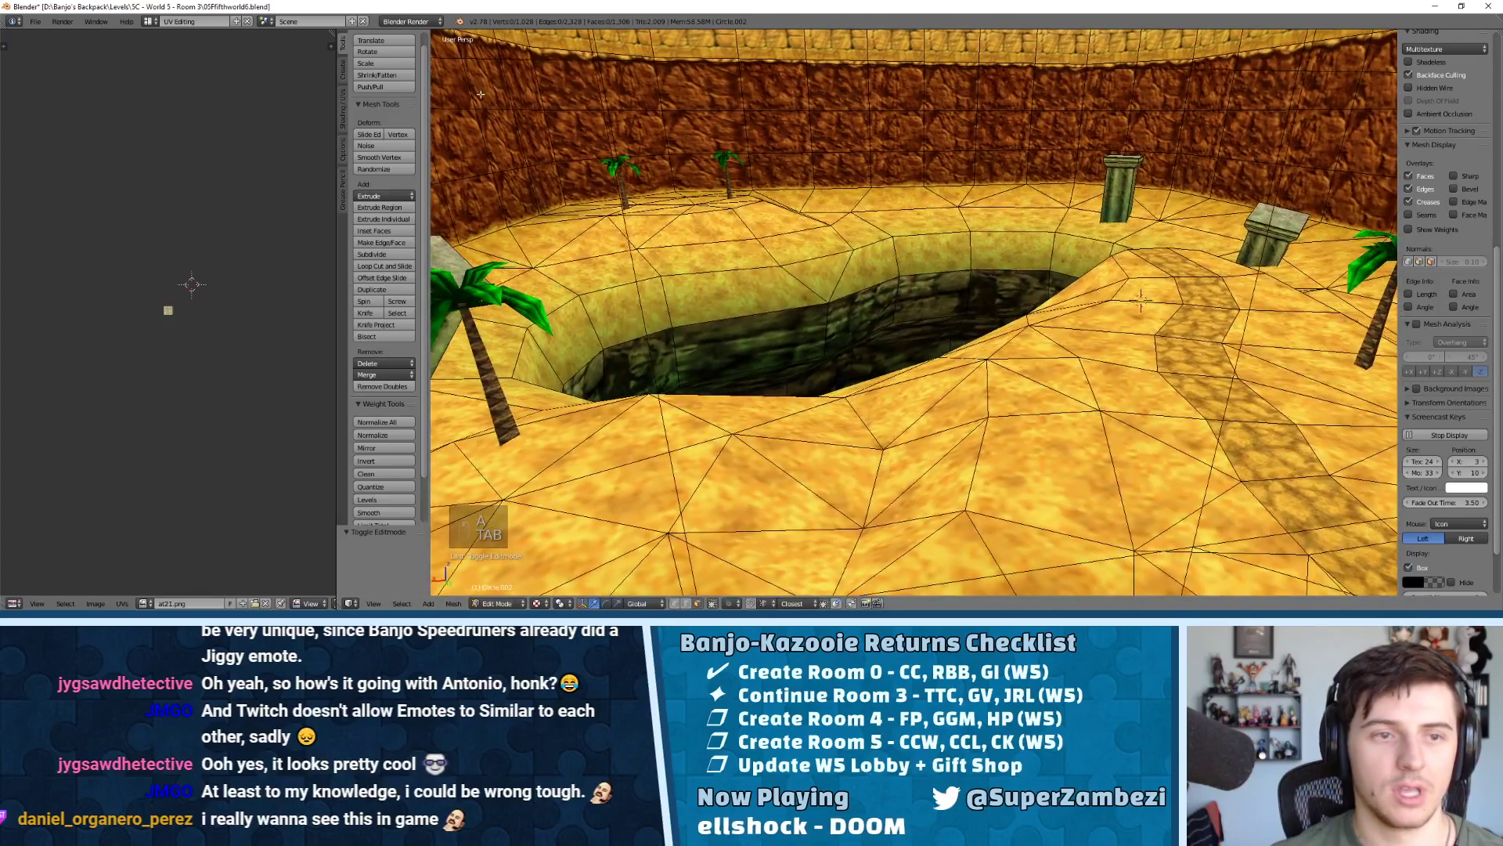
click(35, 21)
click(48, 125)
Export the level in the GE64 OBJ format as 05Fifthworld6.obj in the 5C - World 5 - Room 3 folder
click(35, 21)
mouse_move(70, 246)
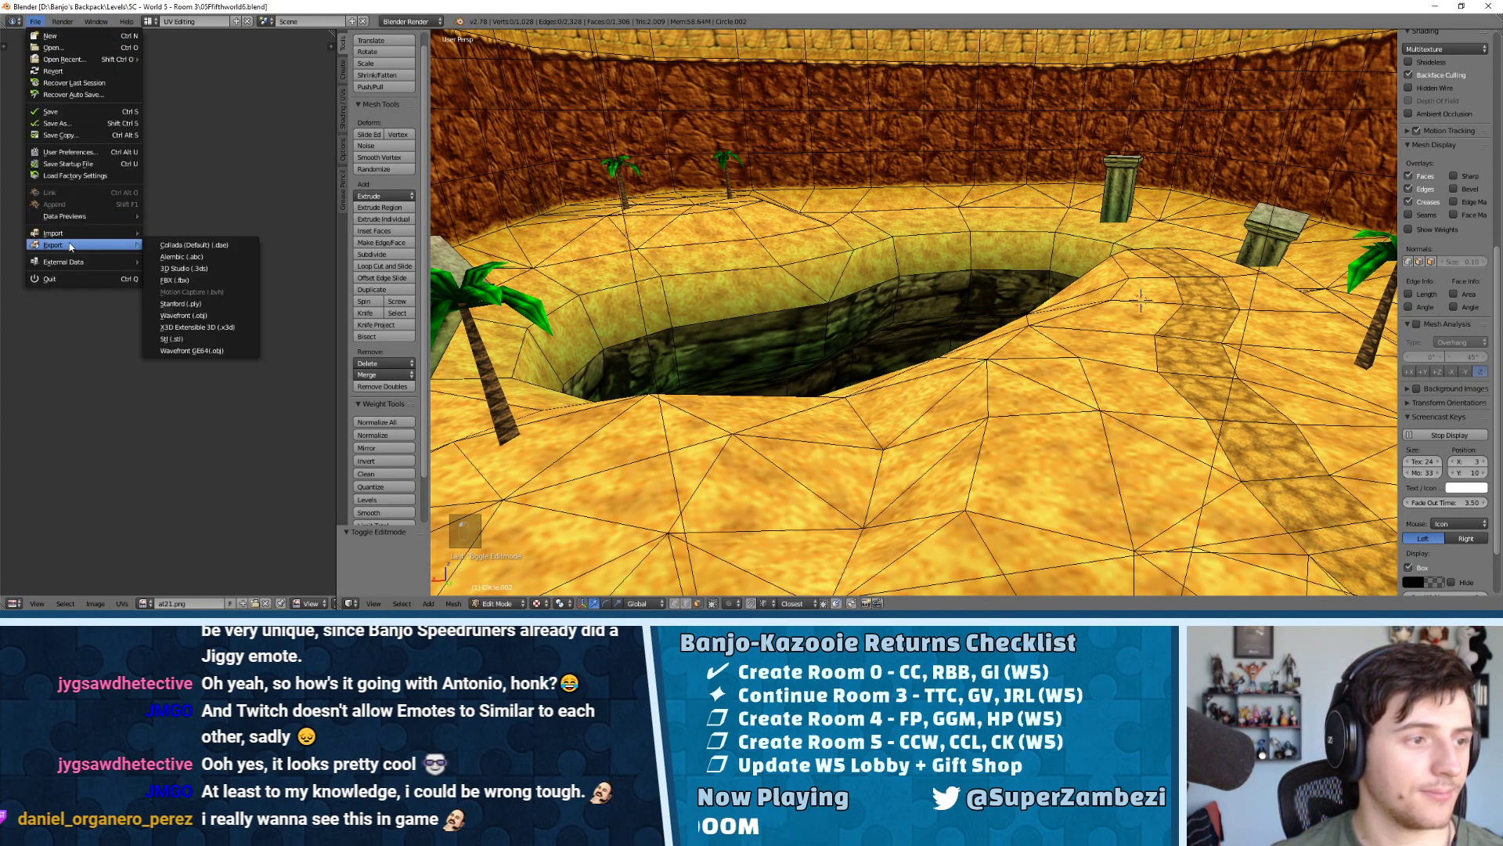
click(231, 355)
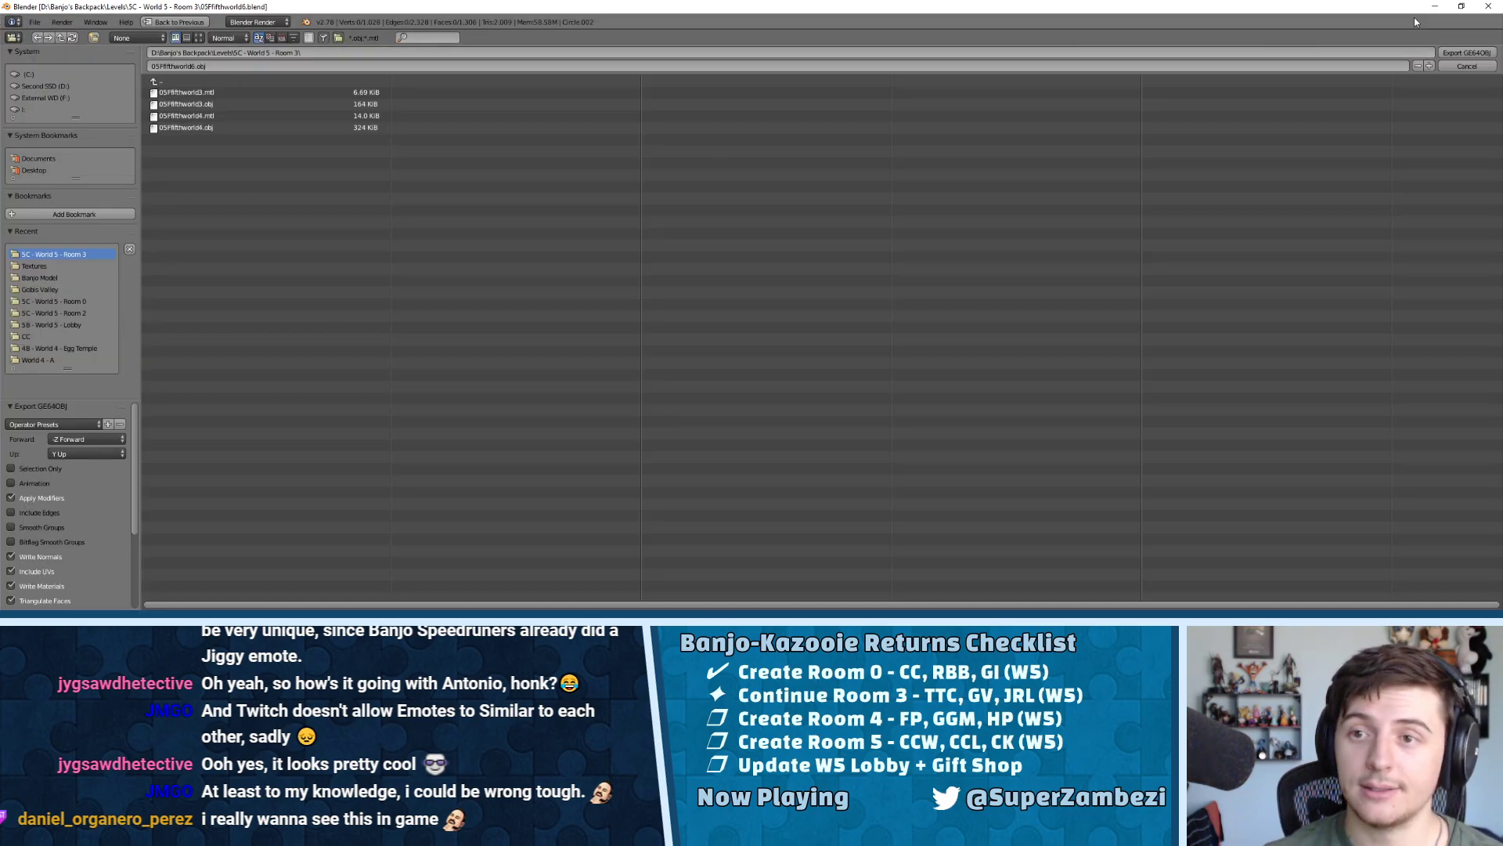
click(1449, 54)
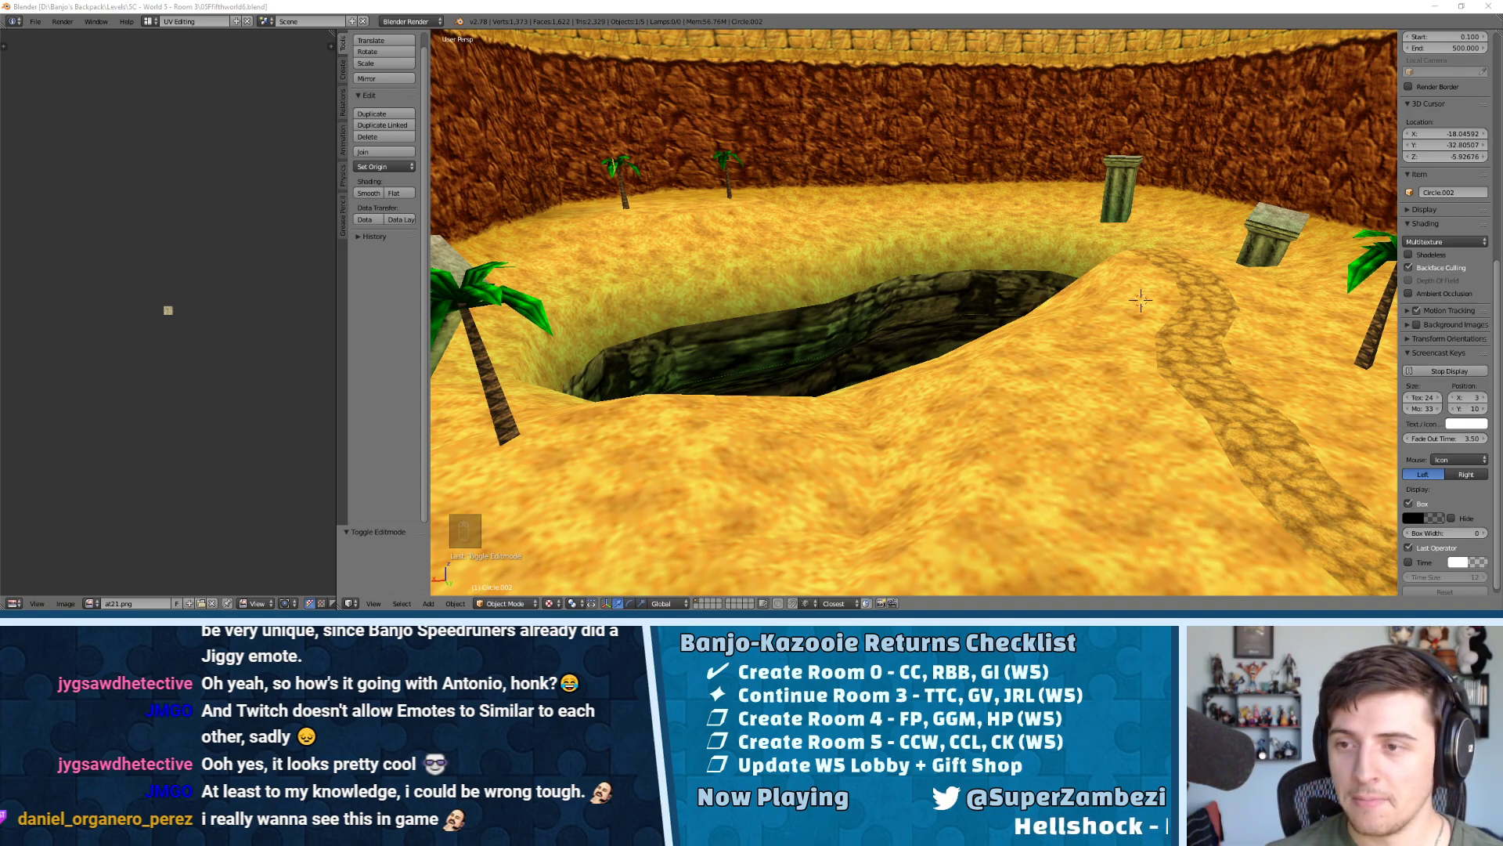
Switch to Banjo's Backpack and import 05Fifthworld6.obj into its Model Importer
key(alt+Tab)
click(622, 61)
click(650, 97)
click(611, 168)
click(651, 180)
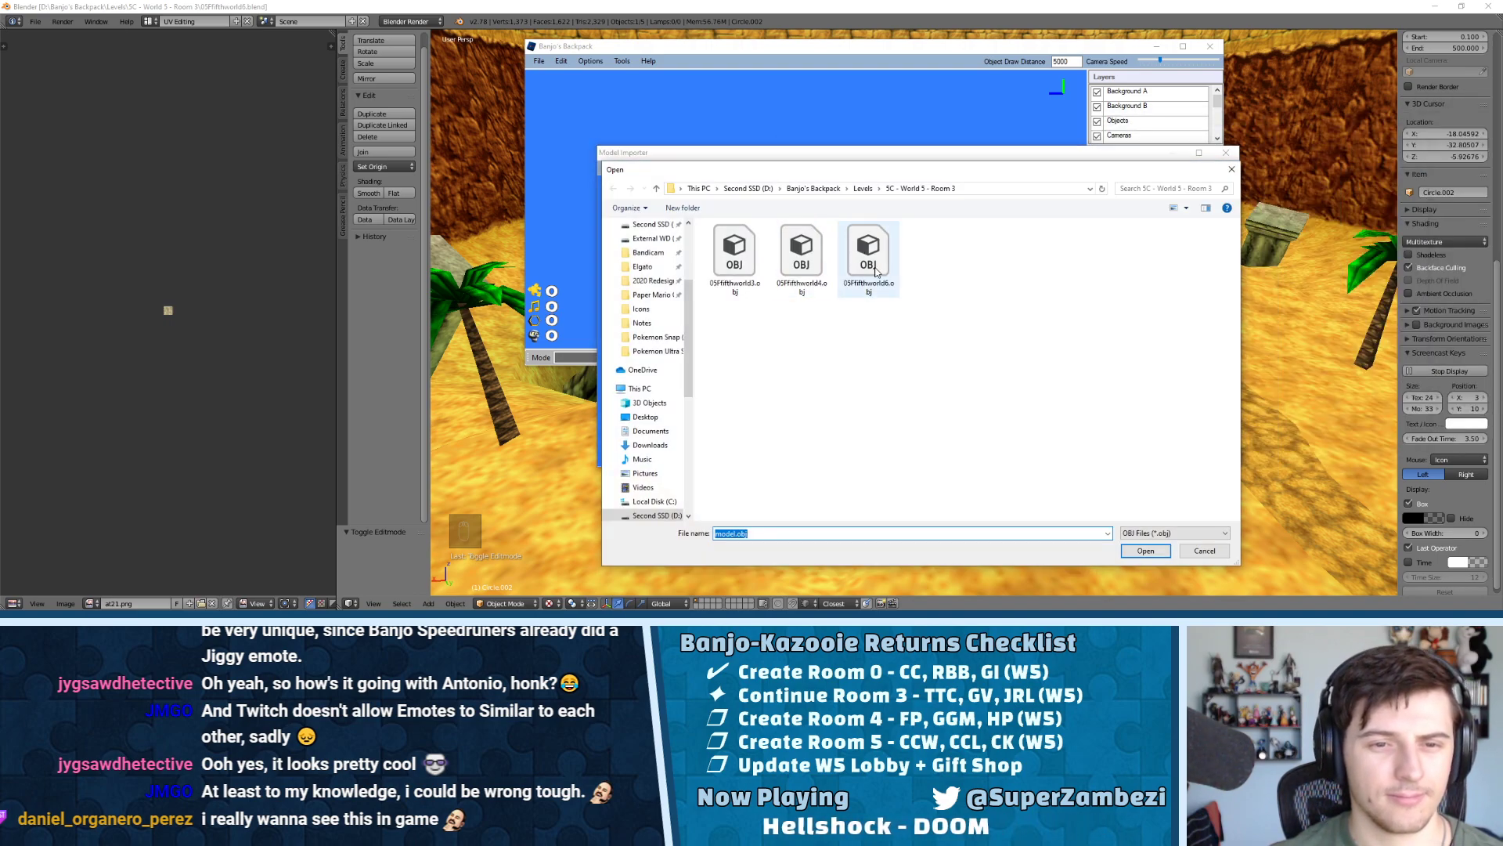
click(869, 258)
double_click(888, 266)
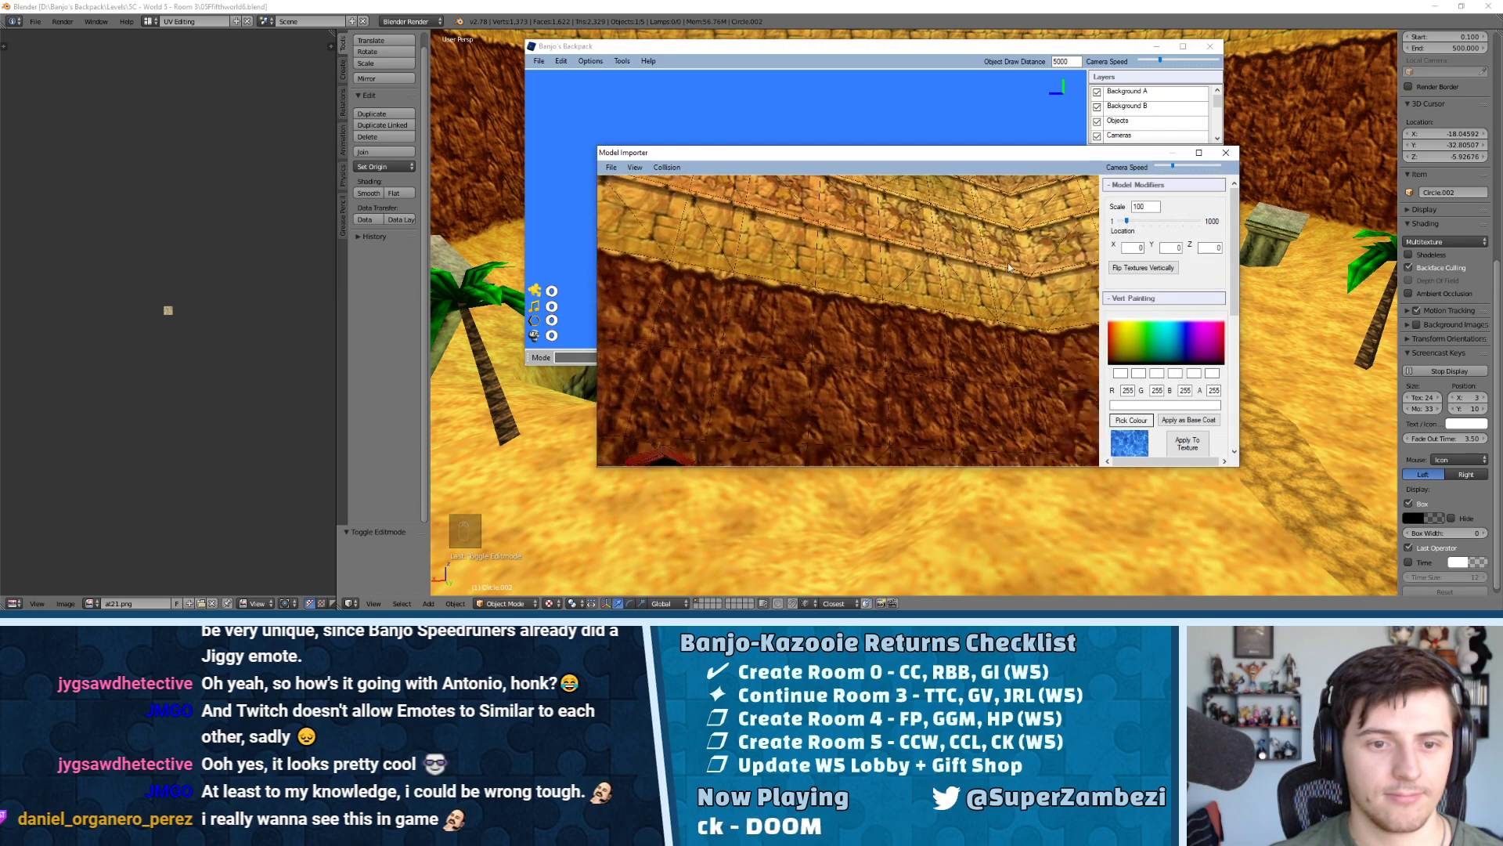
Maximize the Model Importer and set triangle painting to alpha 150 with Water collision and Generate Wave enabled
key(s)
drag(1121, 460, 1242, 321)
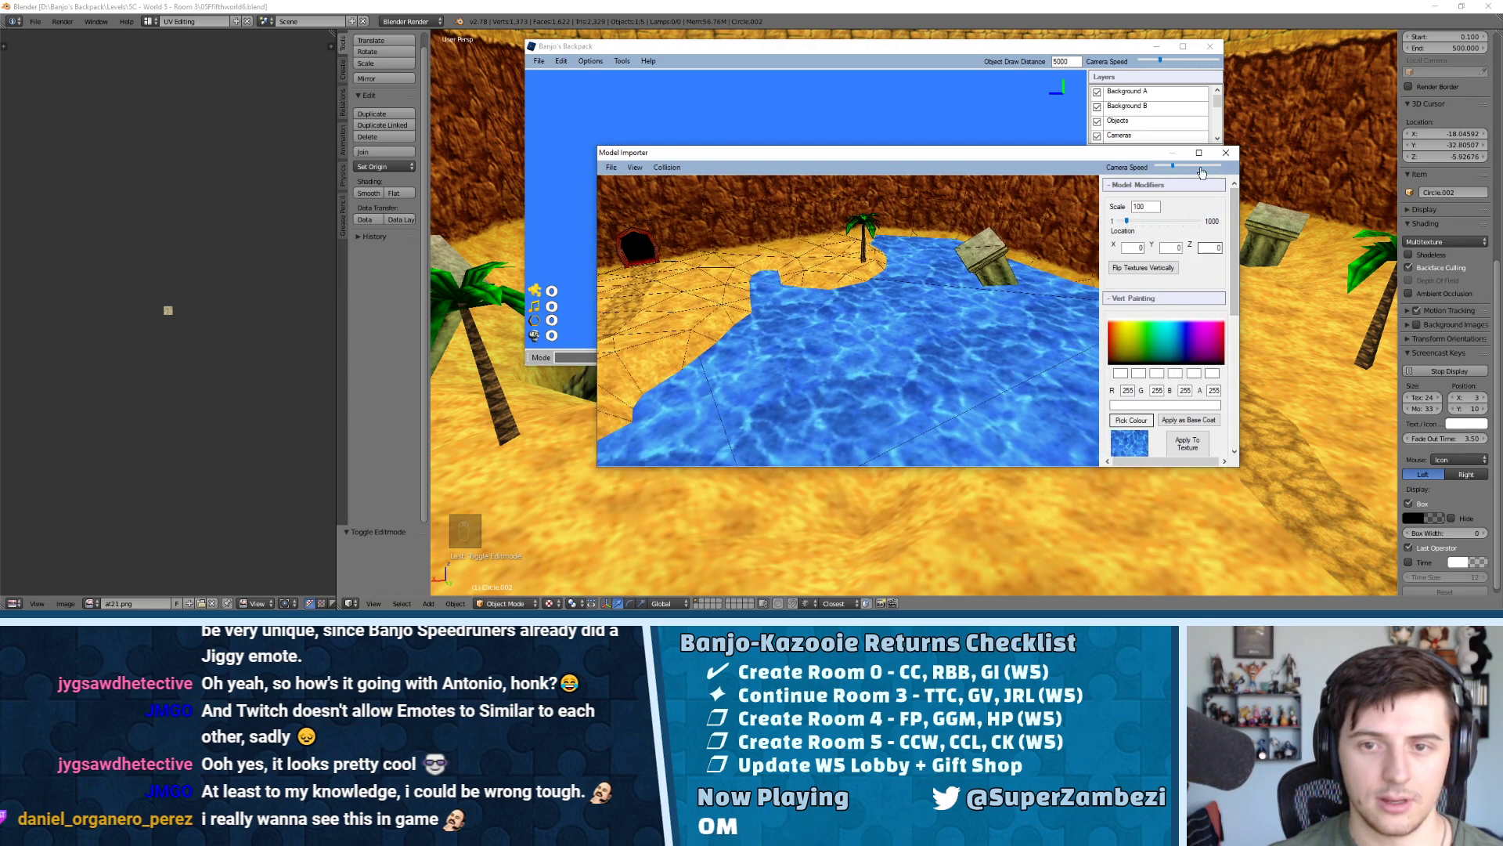
click(1199, 152)
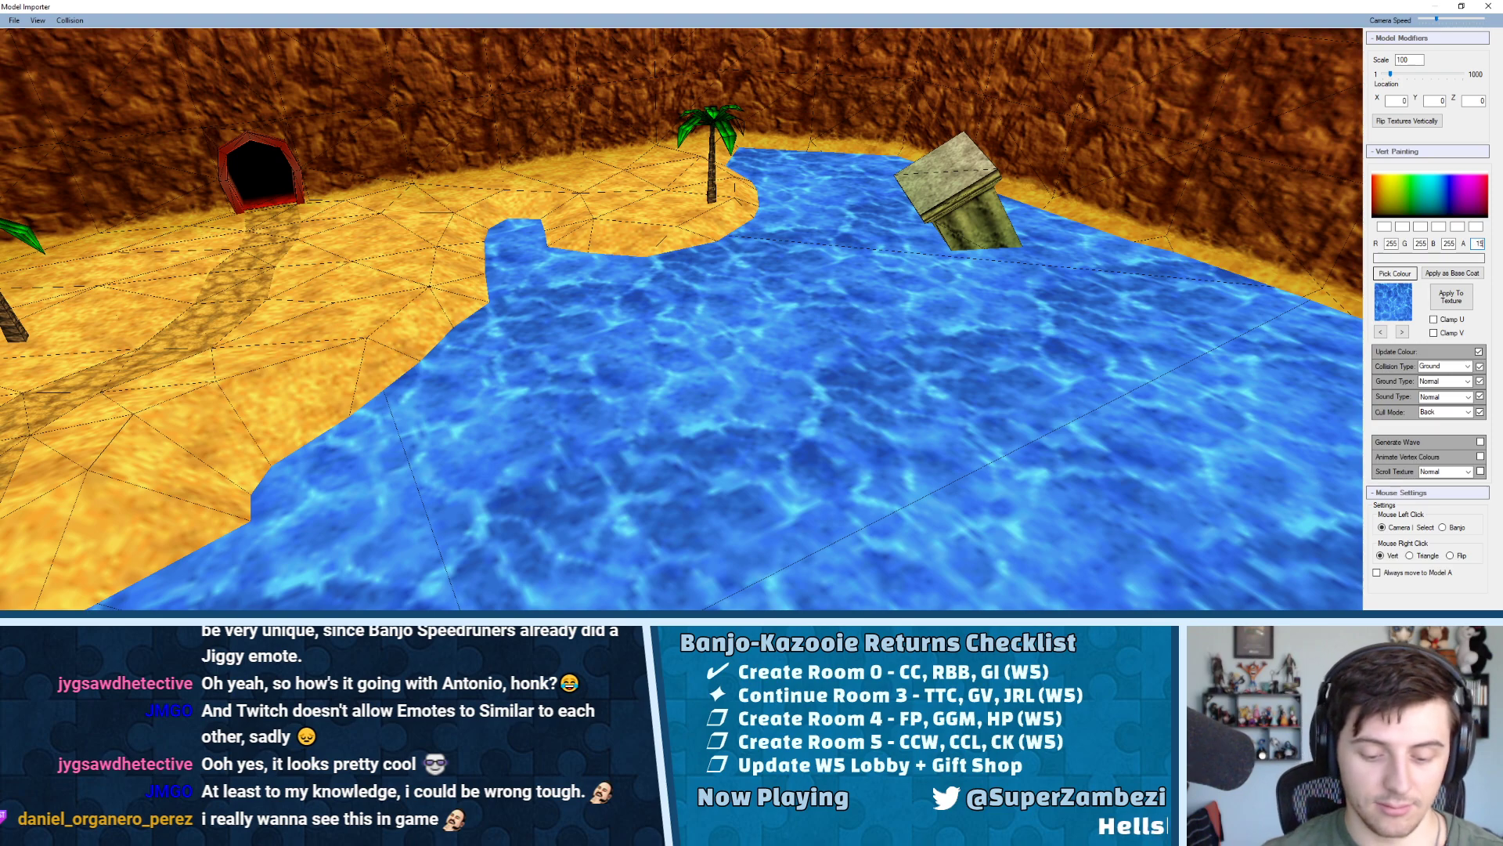
click(1466, 366)
click(1441, 385)
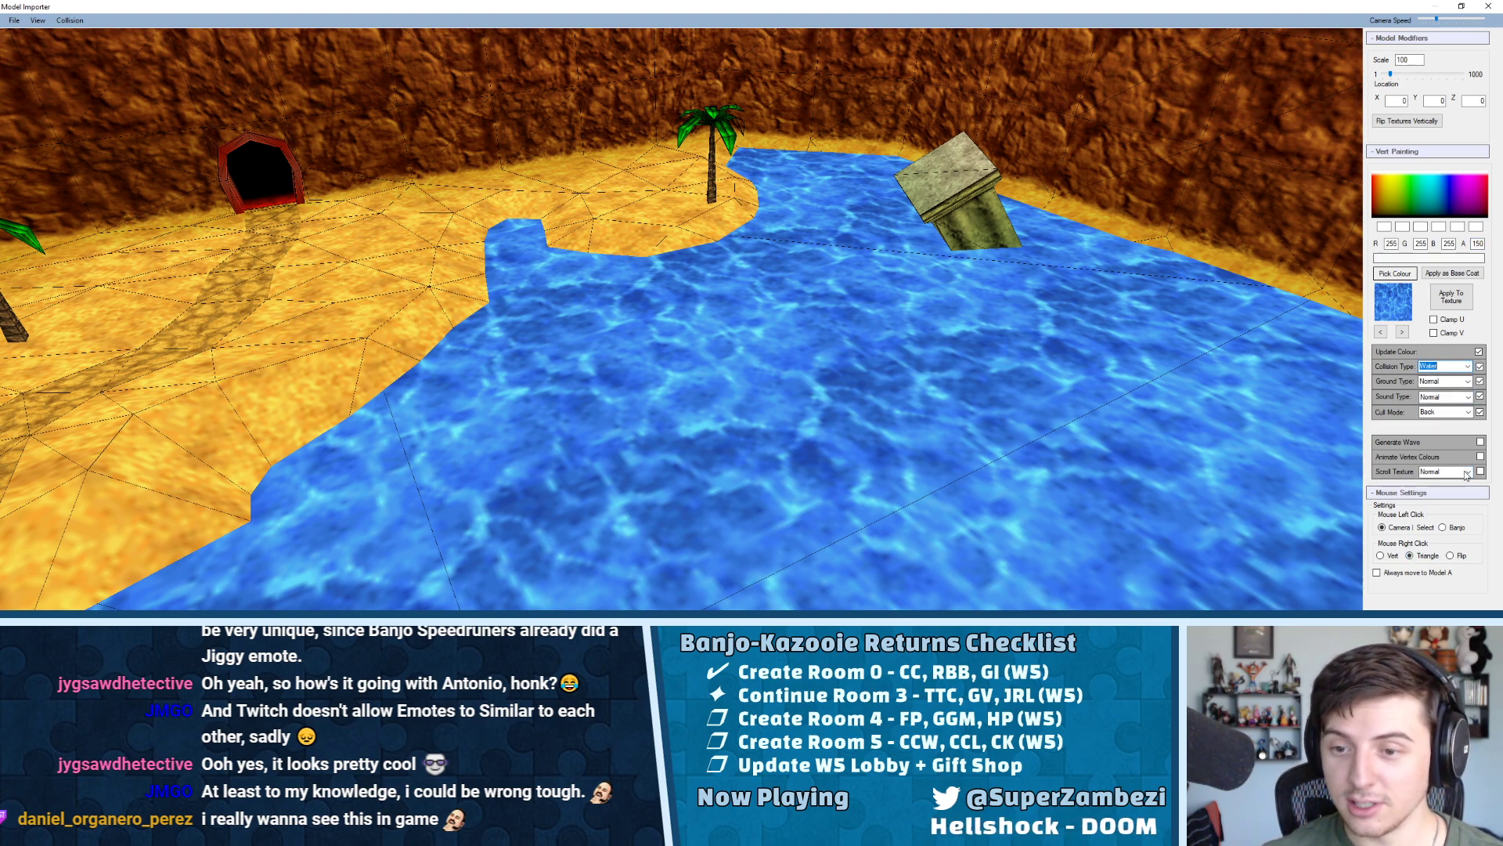
click(1480, 442)
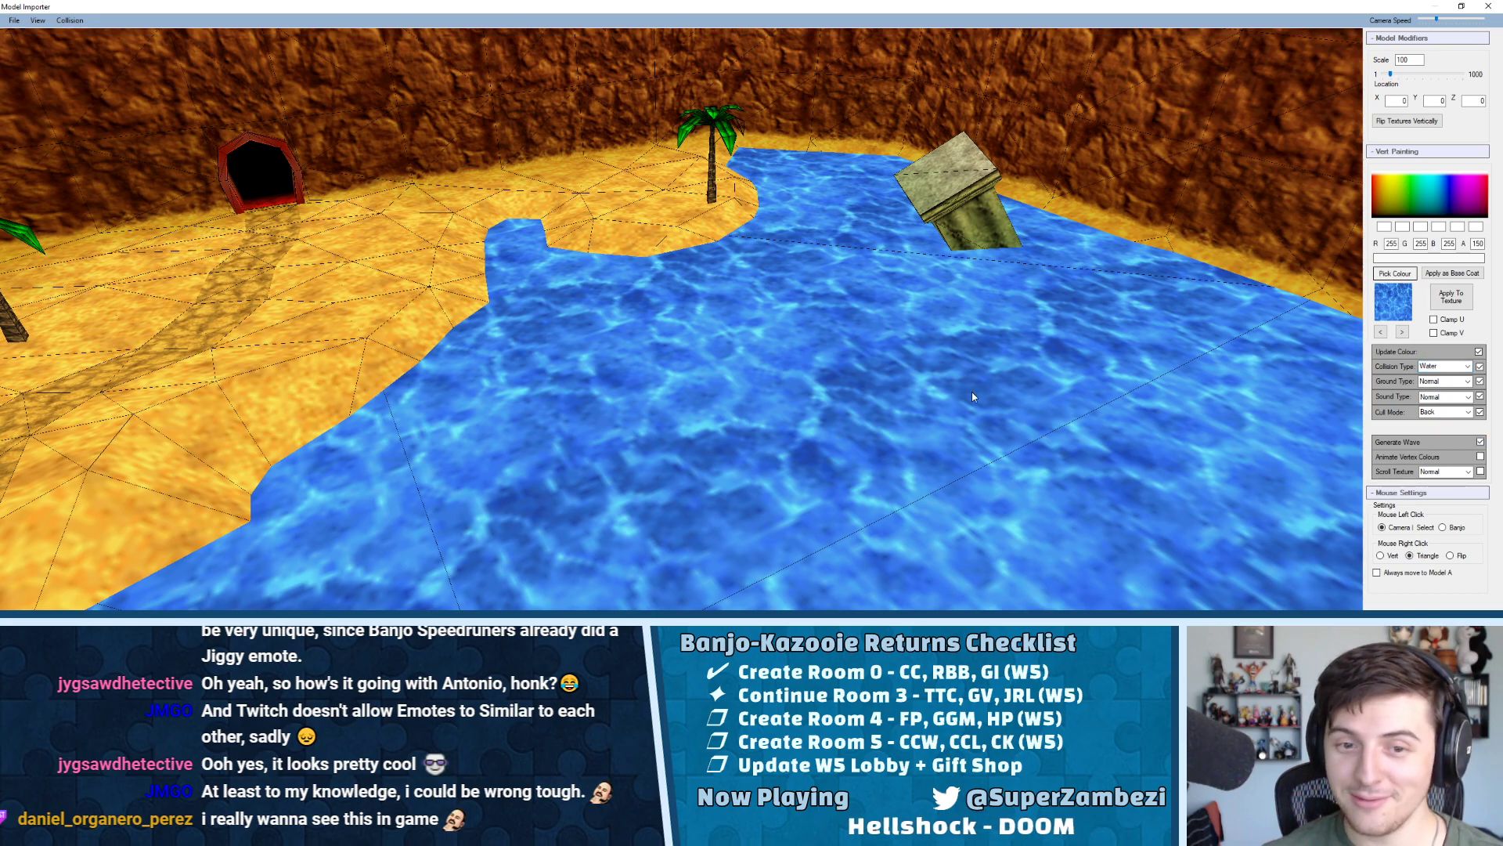
Paint the large water surface triangles over the pit with the semi-transparent water settings
drag(834, 345, 918, 407)
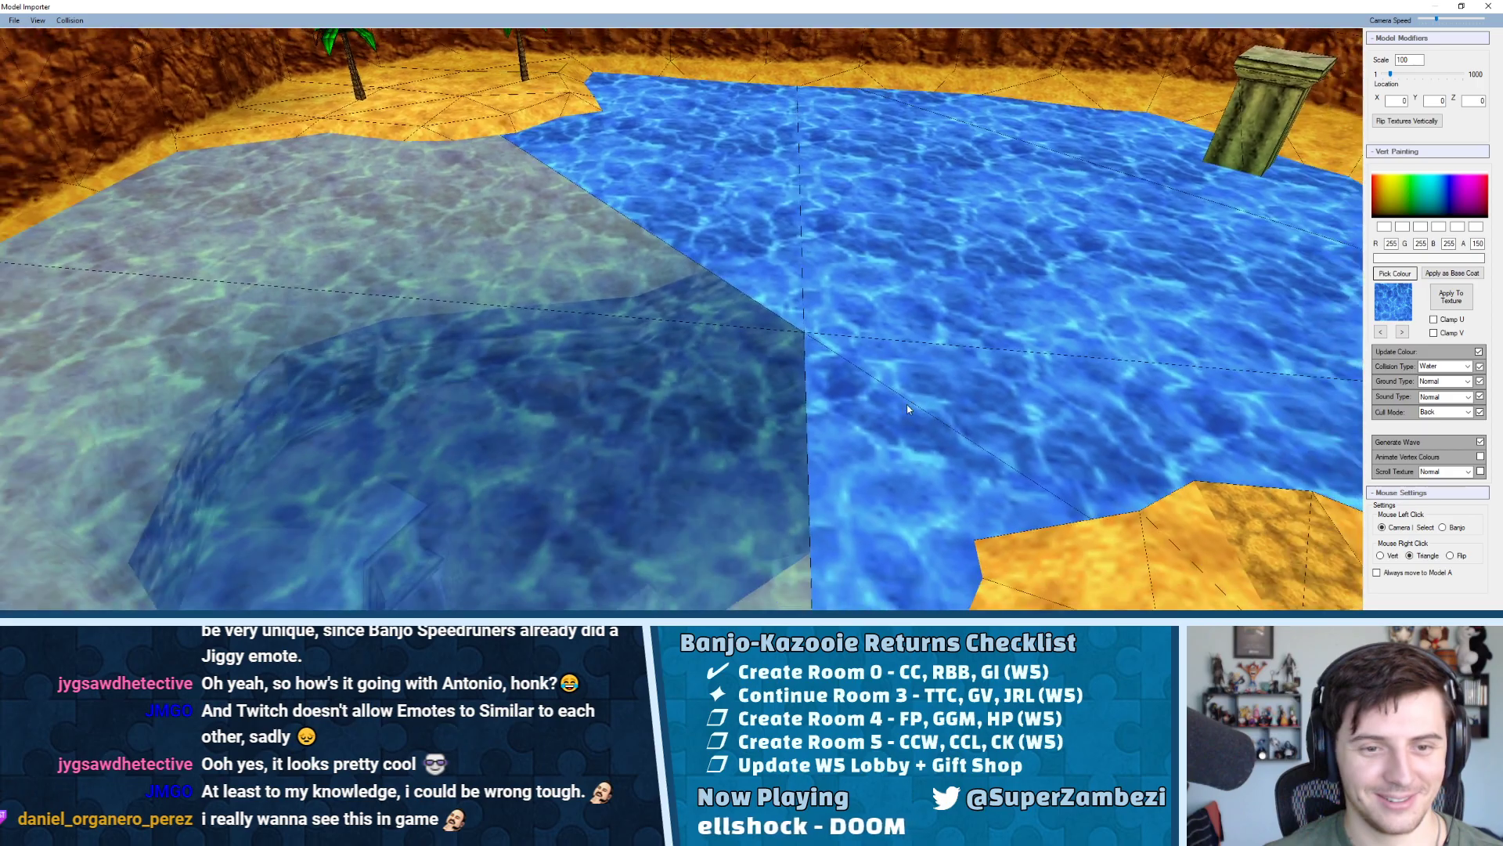
mouse_move(881, 375)
right_down()
mouse_move(764, 251)
mouse_move(851, 187)
right_up()
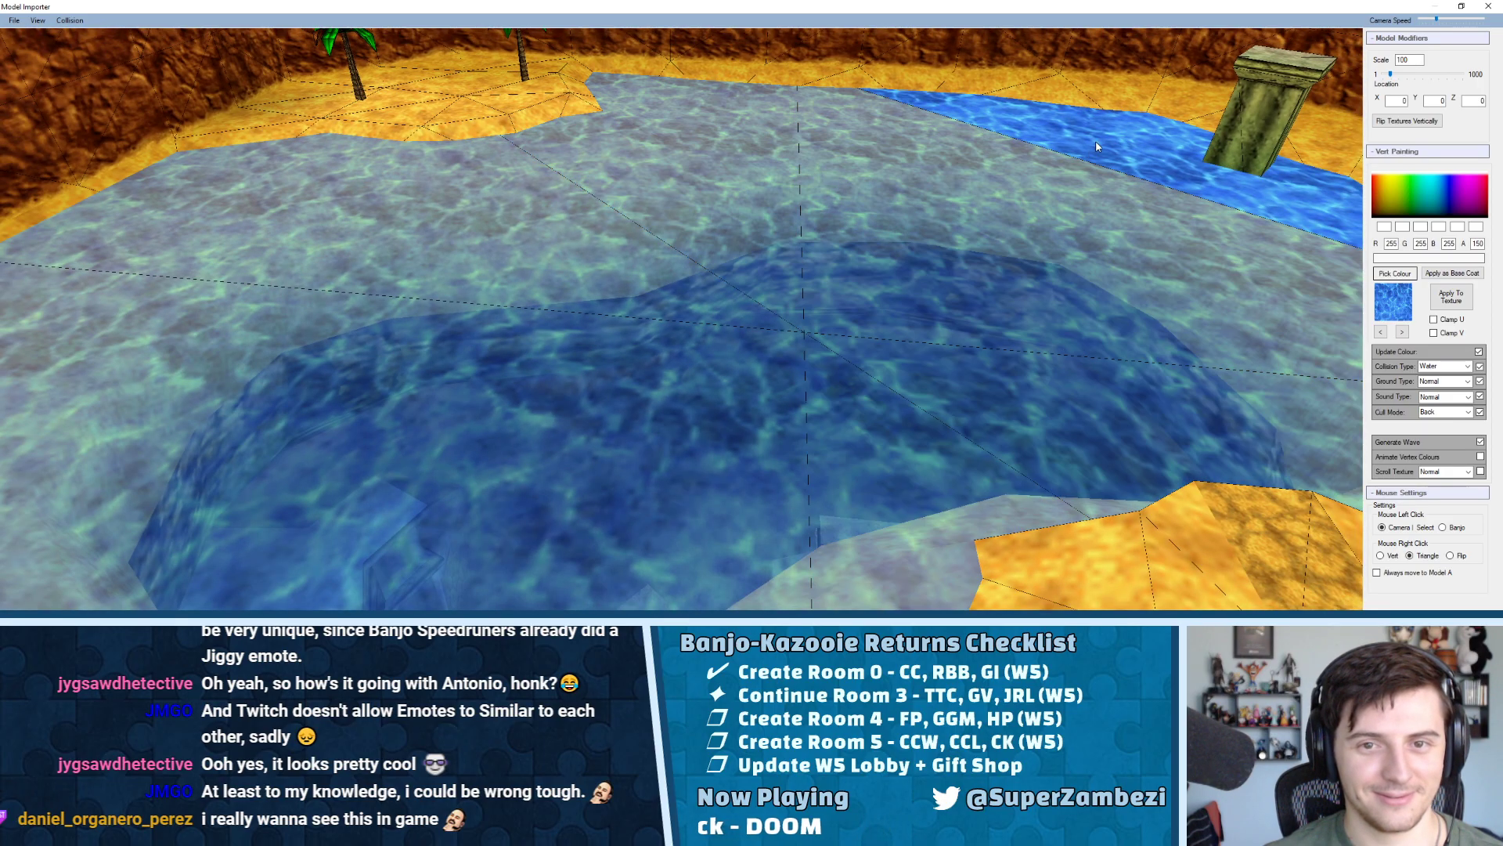
drag(1096, 142, 1092, 249)
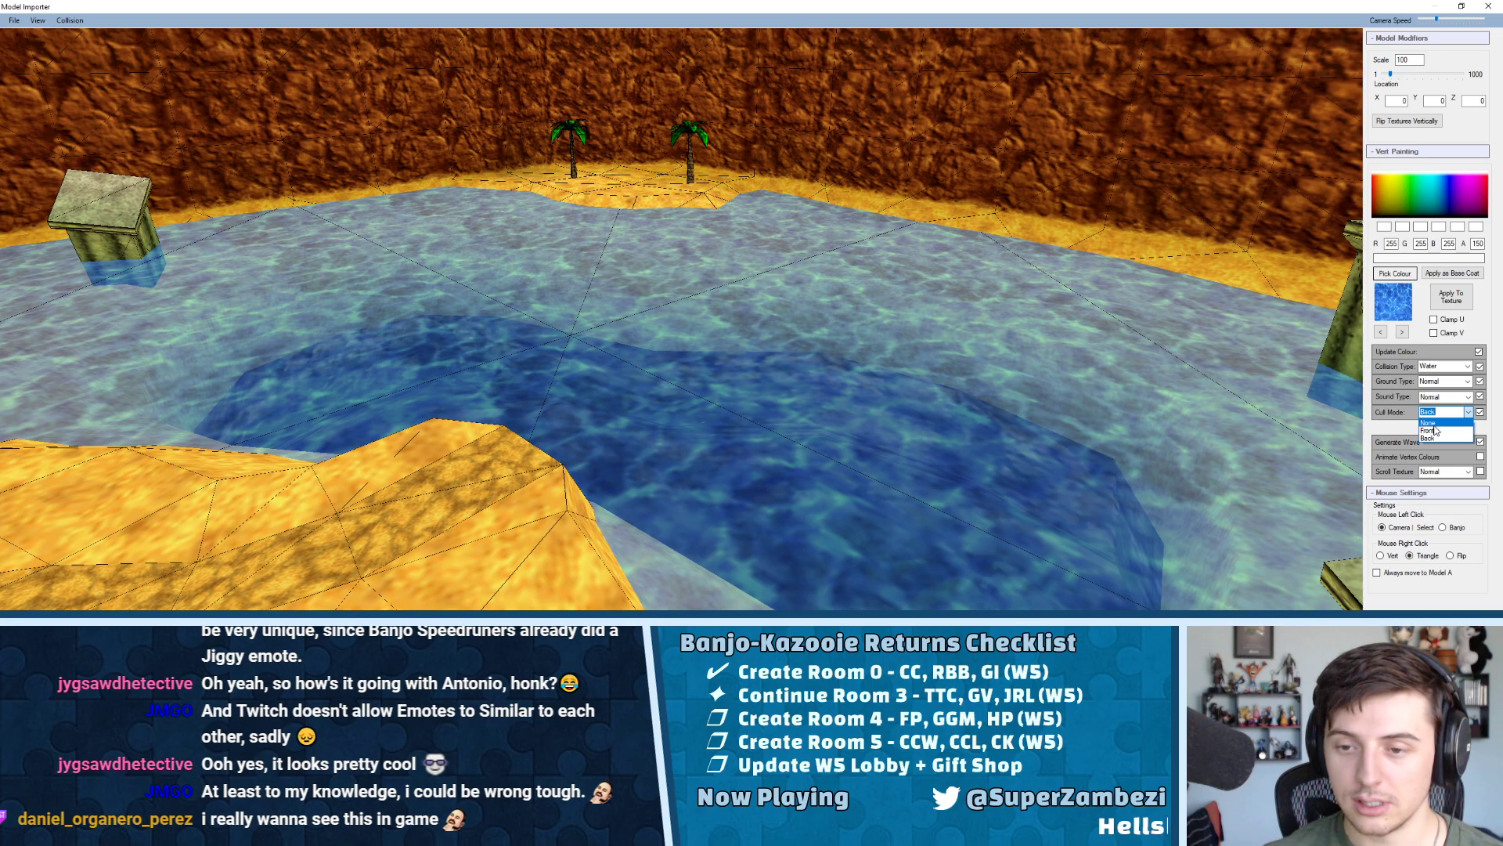
Set the cull mode to None and the alpha to 125, and repaint the water surface triangles
click(1434, 426)
drag(1096, 374, 967, 342)
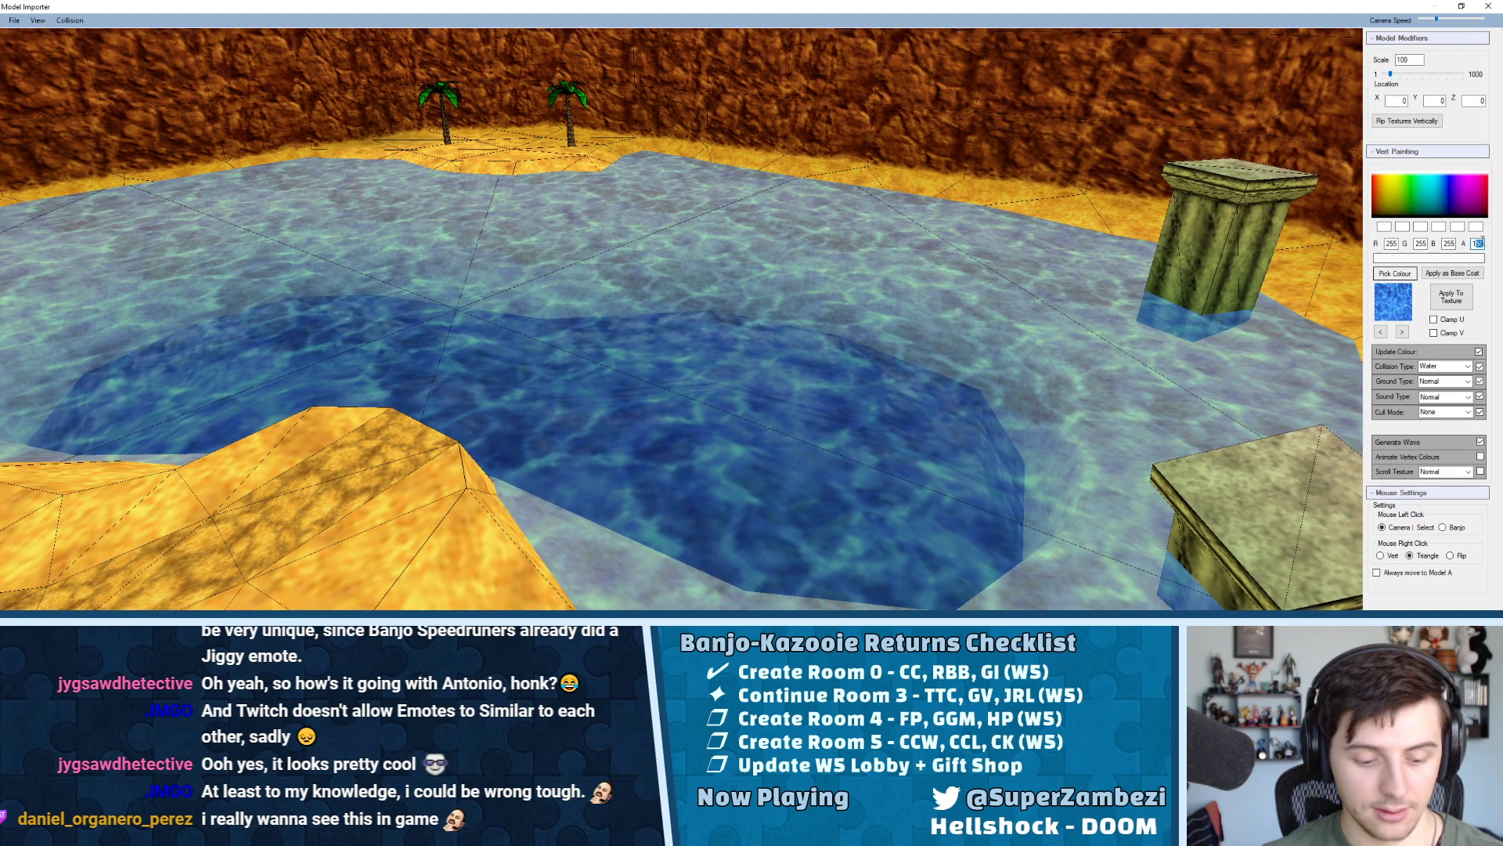
drag(936, 303, 726, 339)
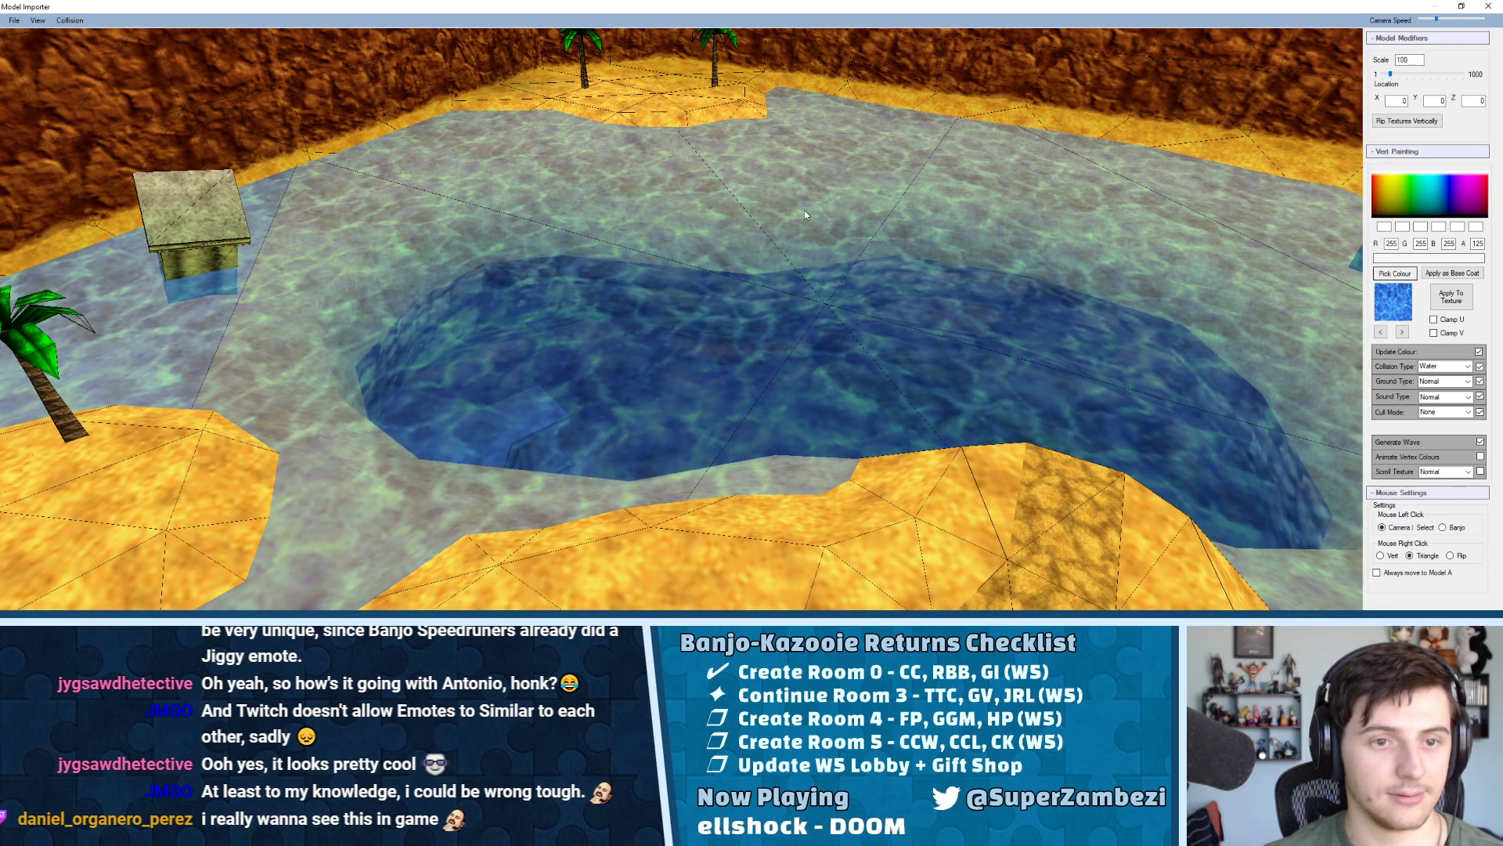
key(s)
drag(382, 307, 665, 315)
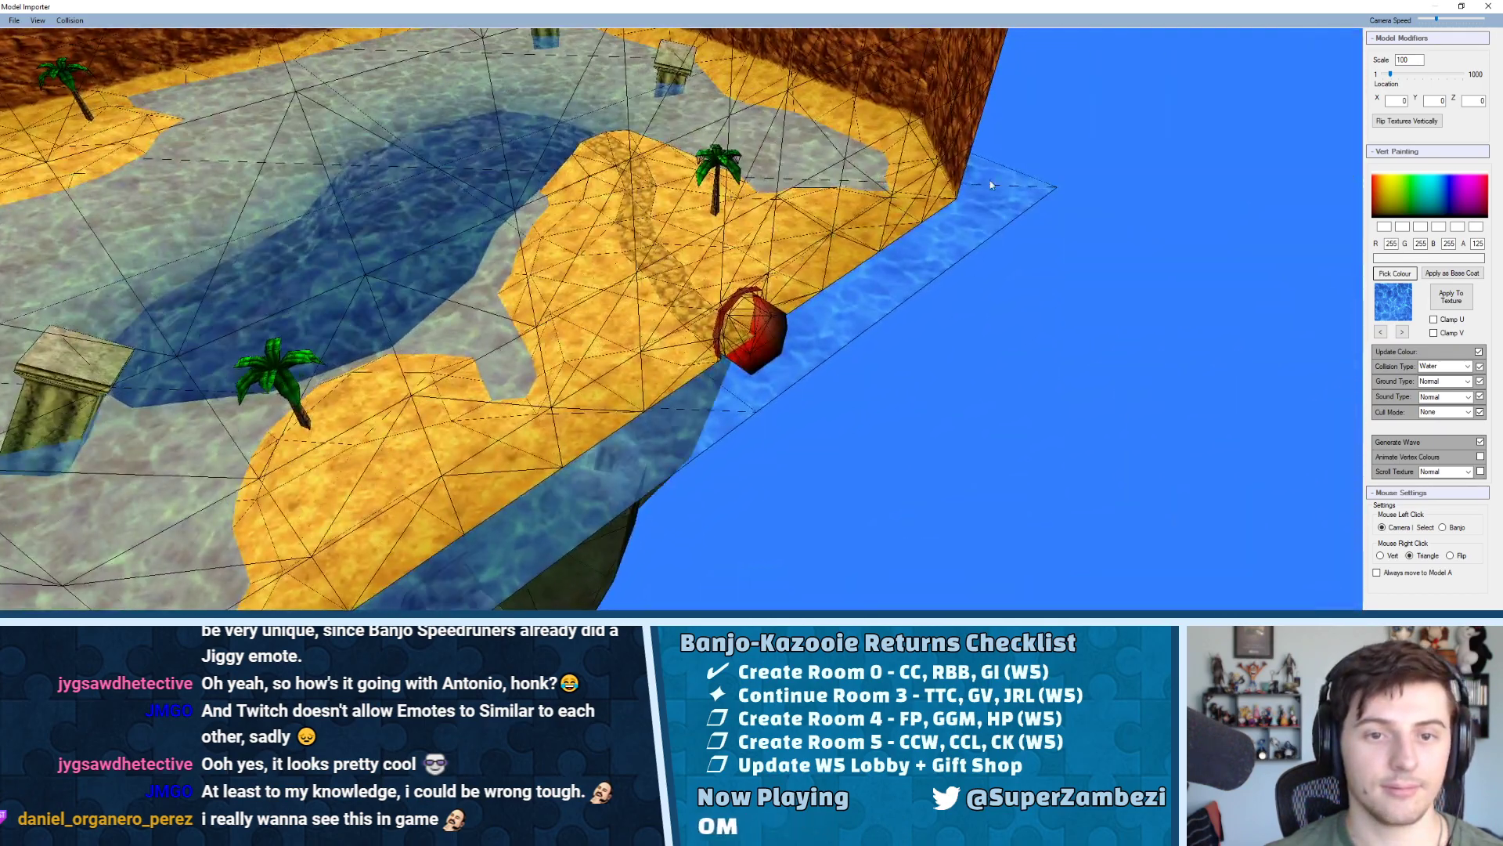
Inspect the painted water from outside and inside the room, around the pillars, palm trees and pit
drag(993, 187, 684, 195)
key(w)
key(w)
drag(756, 239, 634, 247)
key(w)
key(w)
key(s)
key(s)
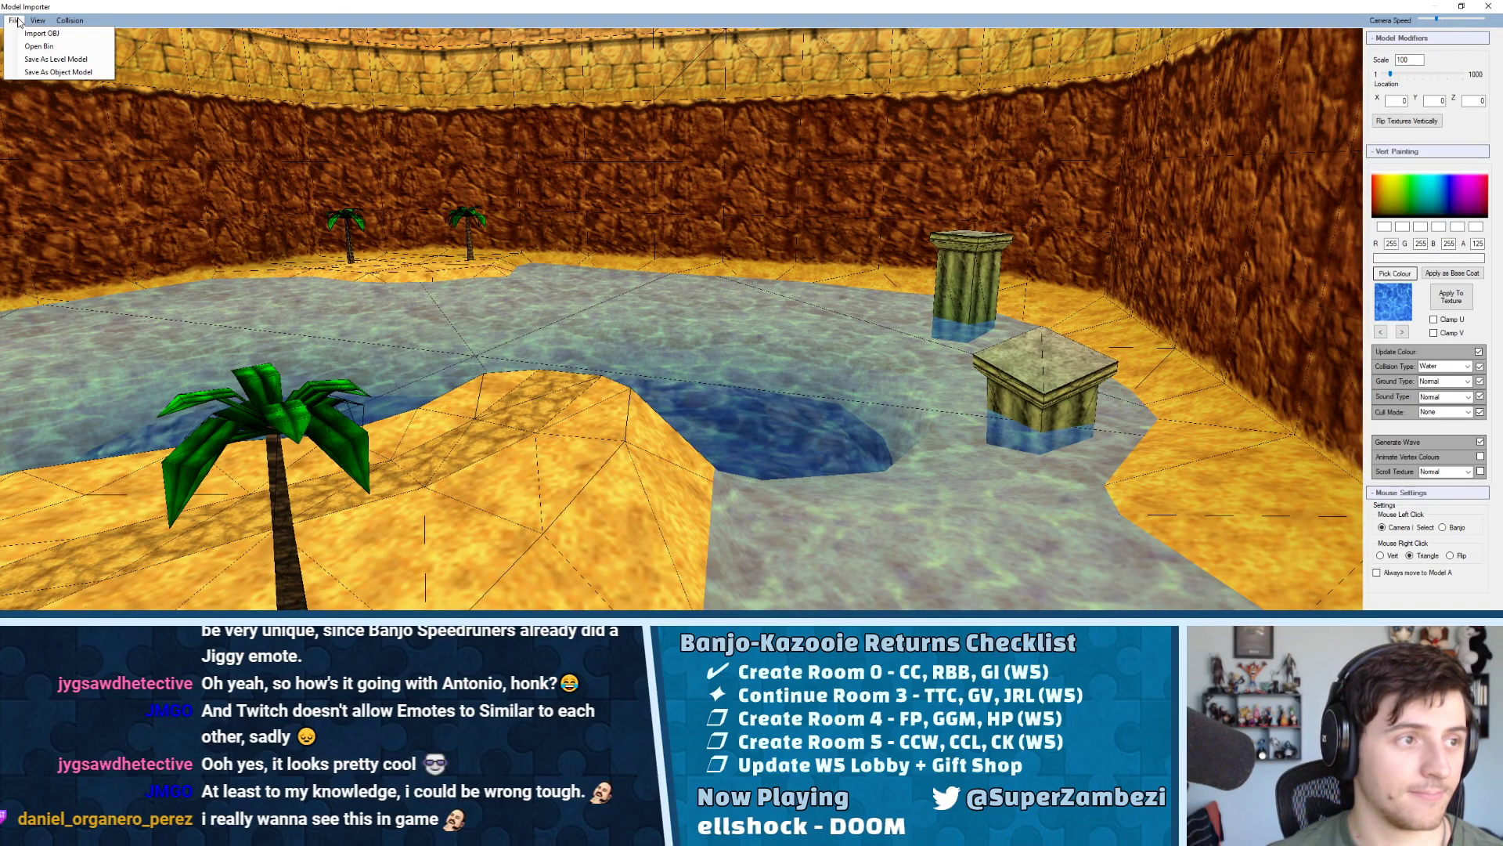
Save the model as a level model .bin file in the 5C - World 5 - Room 3 folder
click(39, 61)
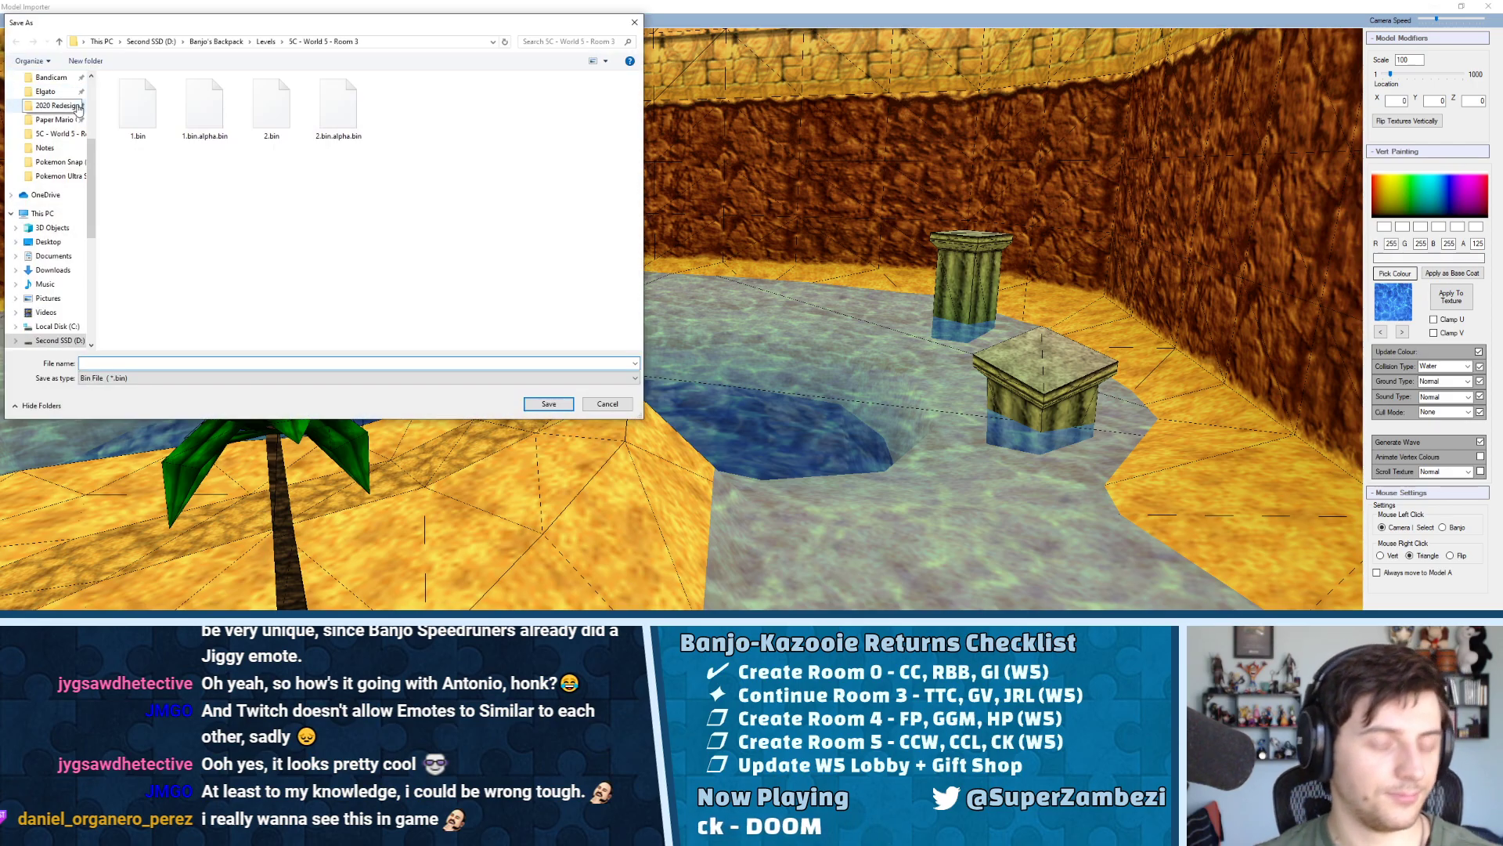
key(Return)
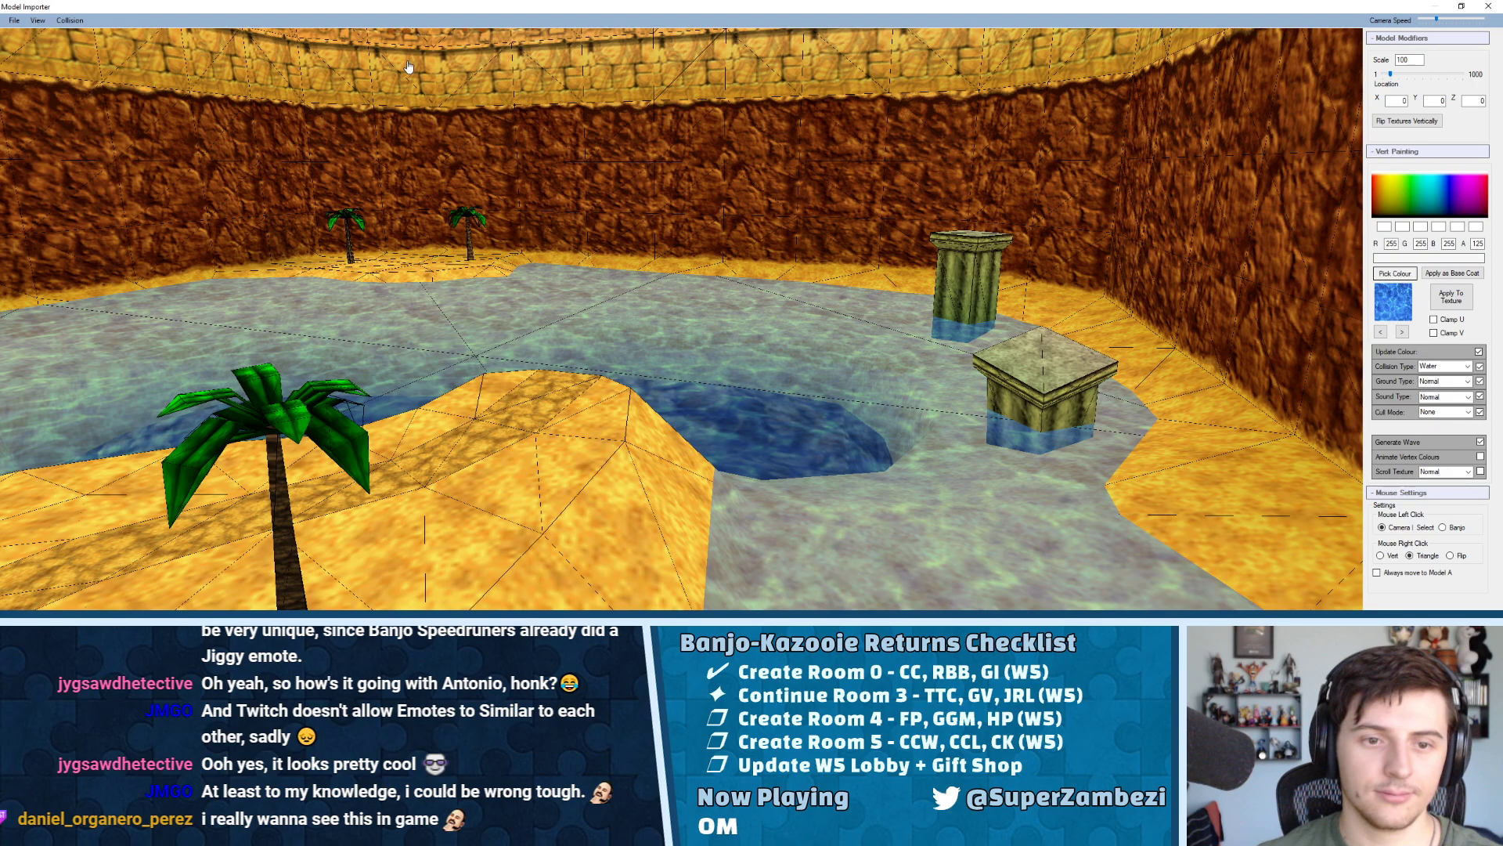
click(808, 66)
click(857, 349)
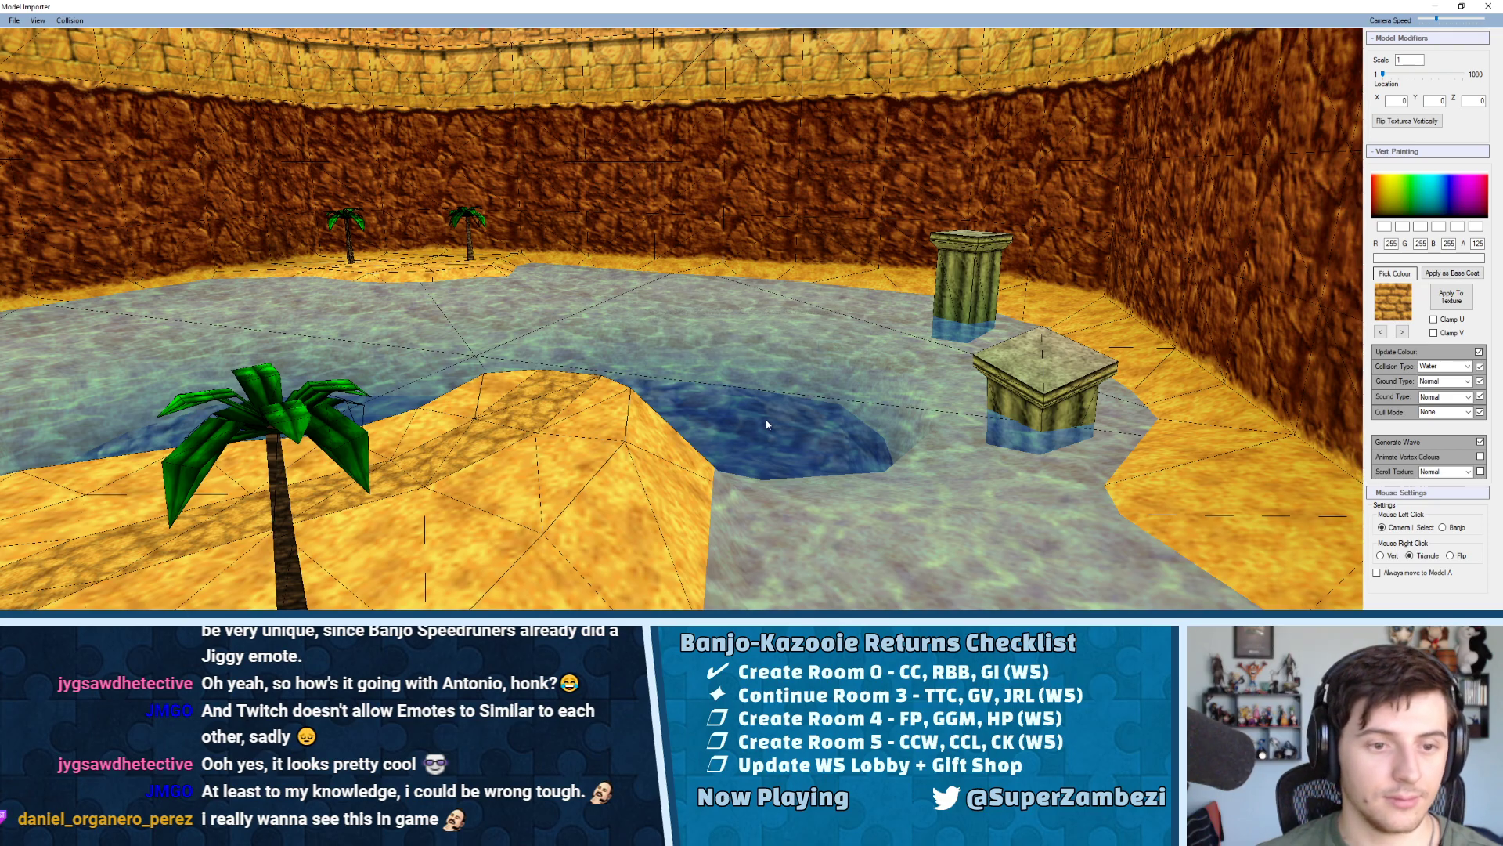
Set vertex painting to alpha 0 with Ground collision, Back culling and Generate Wave off for the pit walls
key(w)
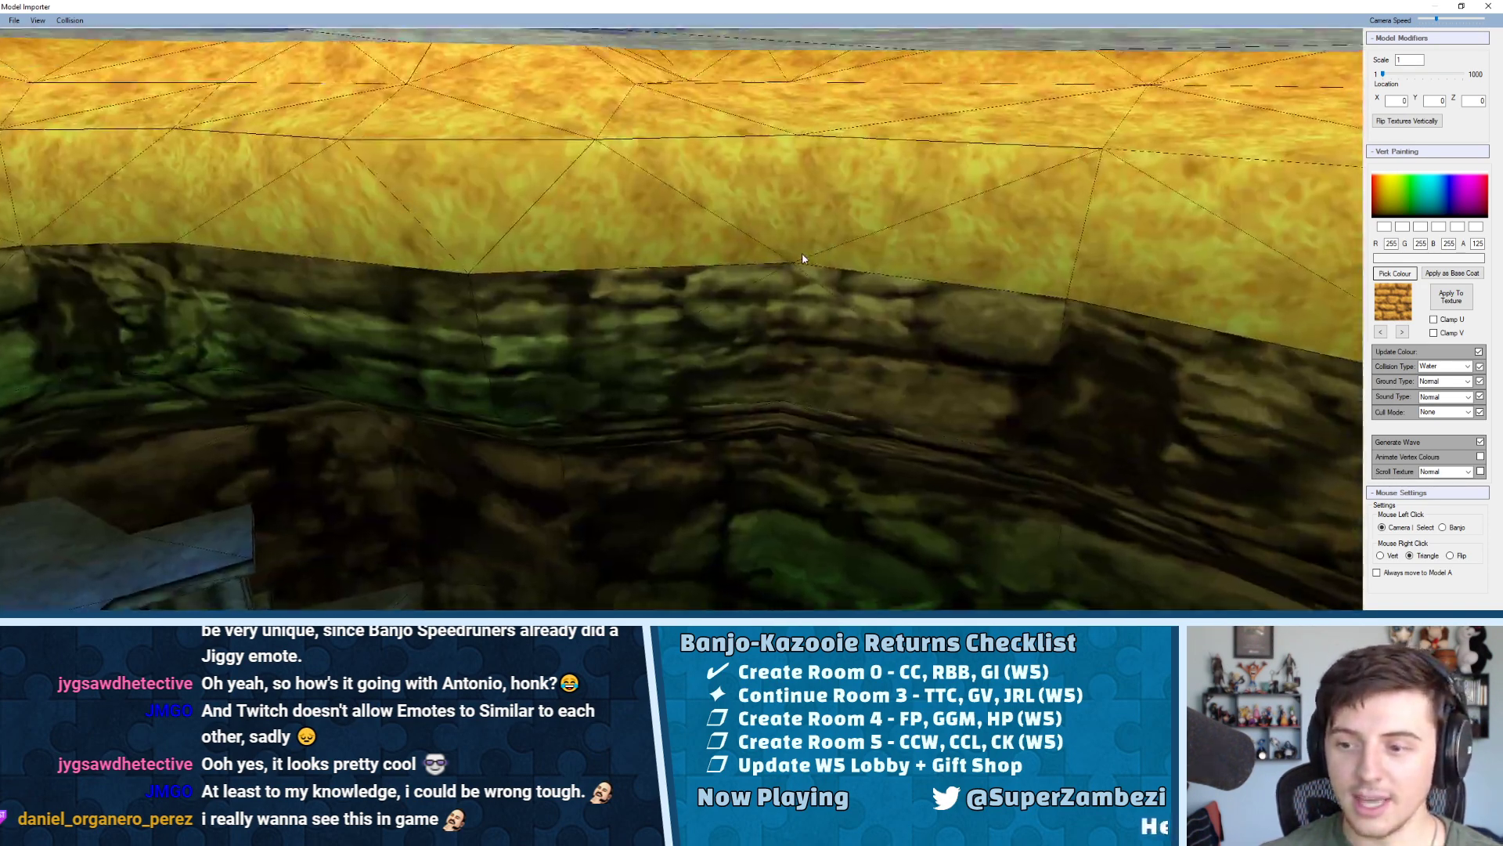
key(s)
drag(806, 258, 671, 245)
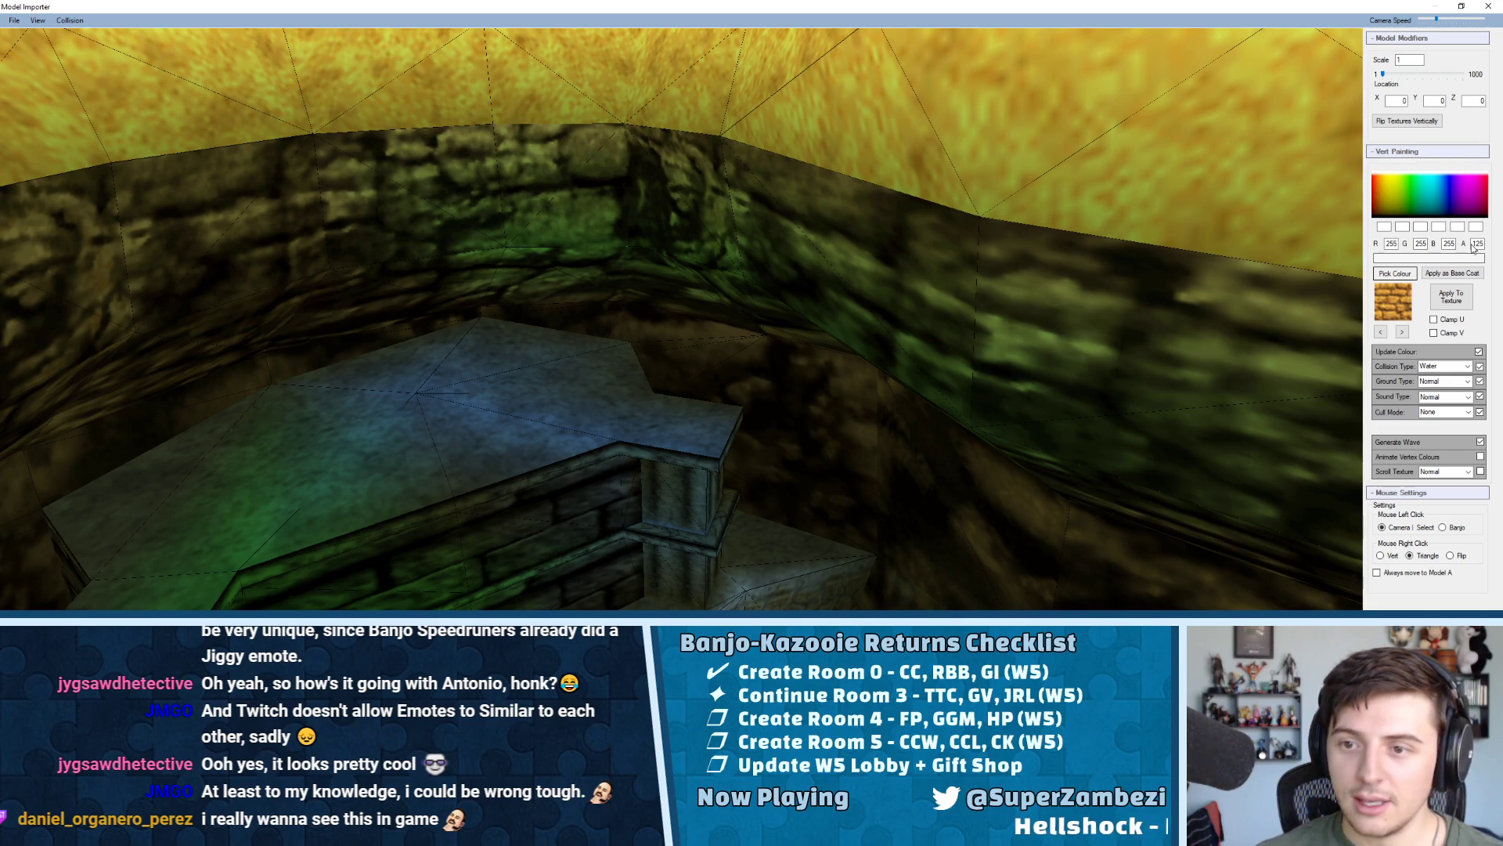
click(1446, 366)
click(1446, 379)
click(1446, 412)
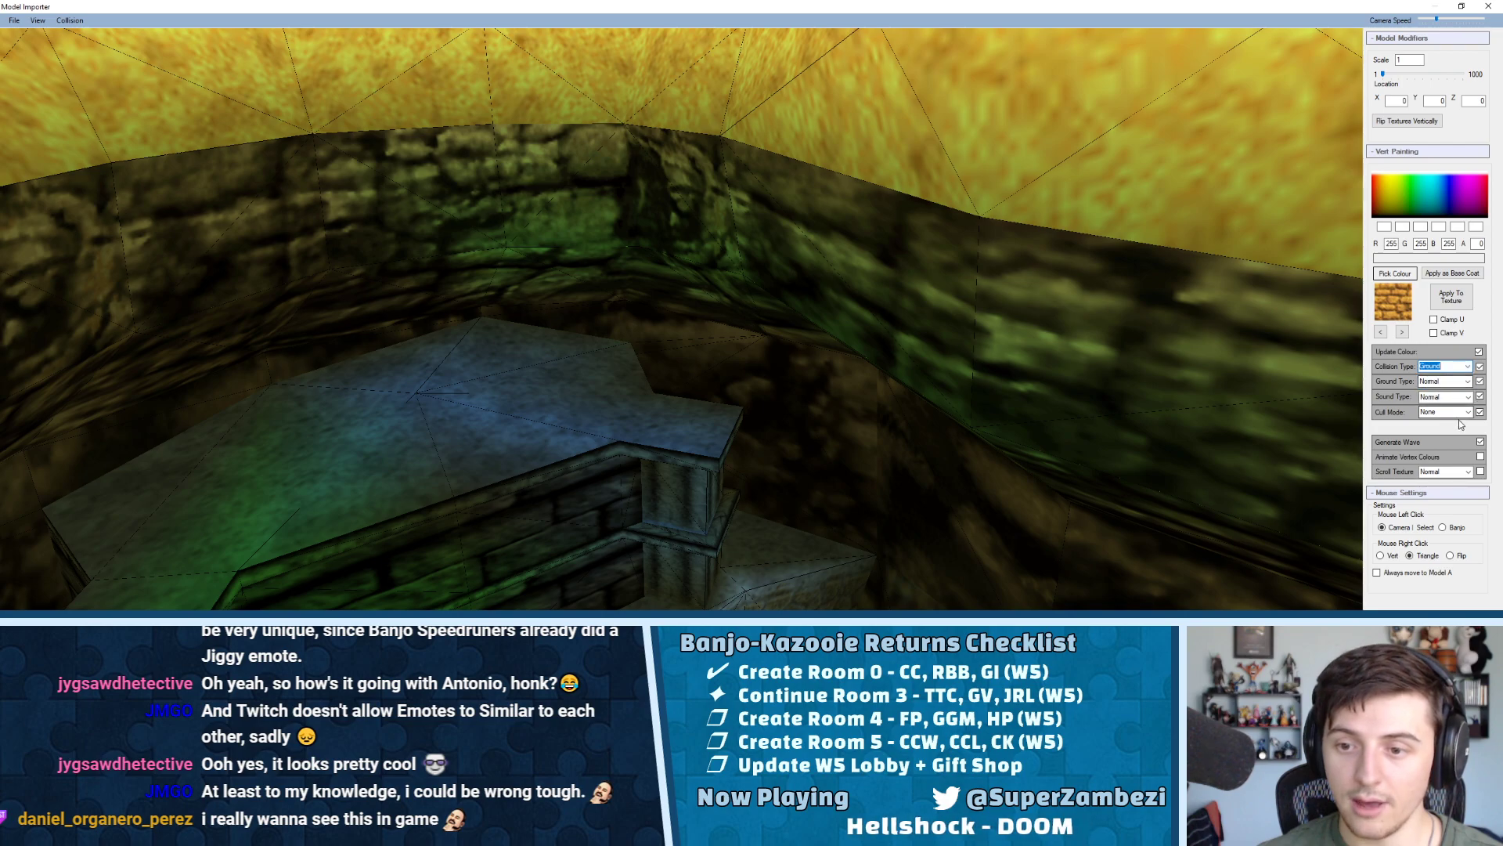
click(1448, 437)
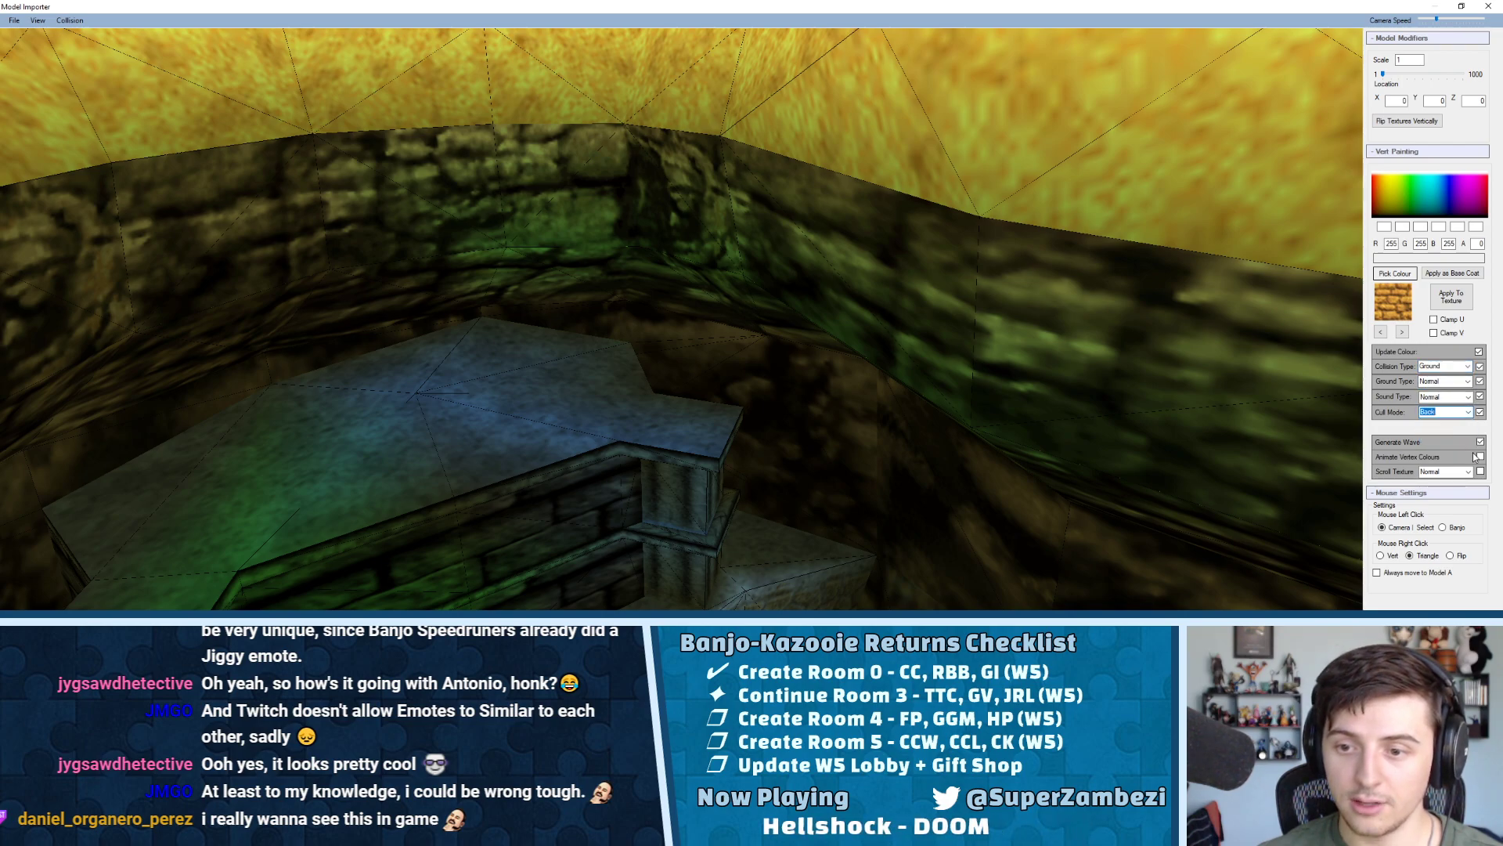
click(1481, 442)
click(1390, 555)
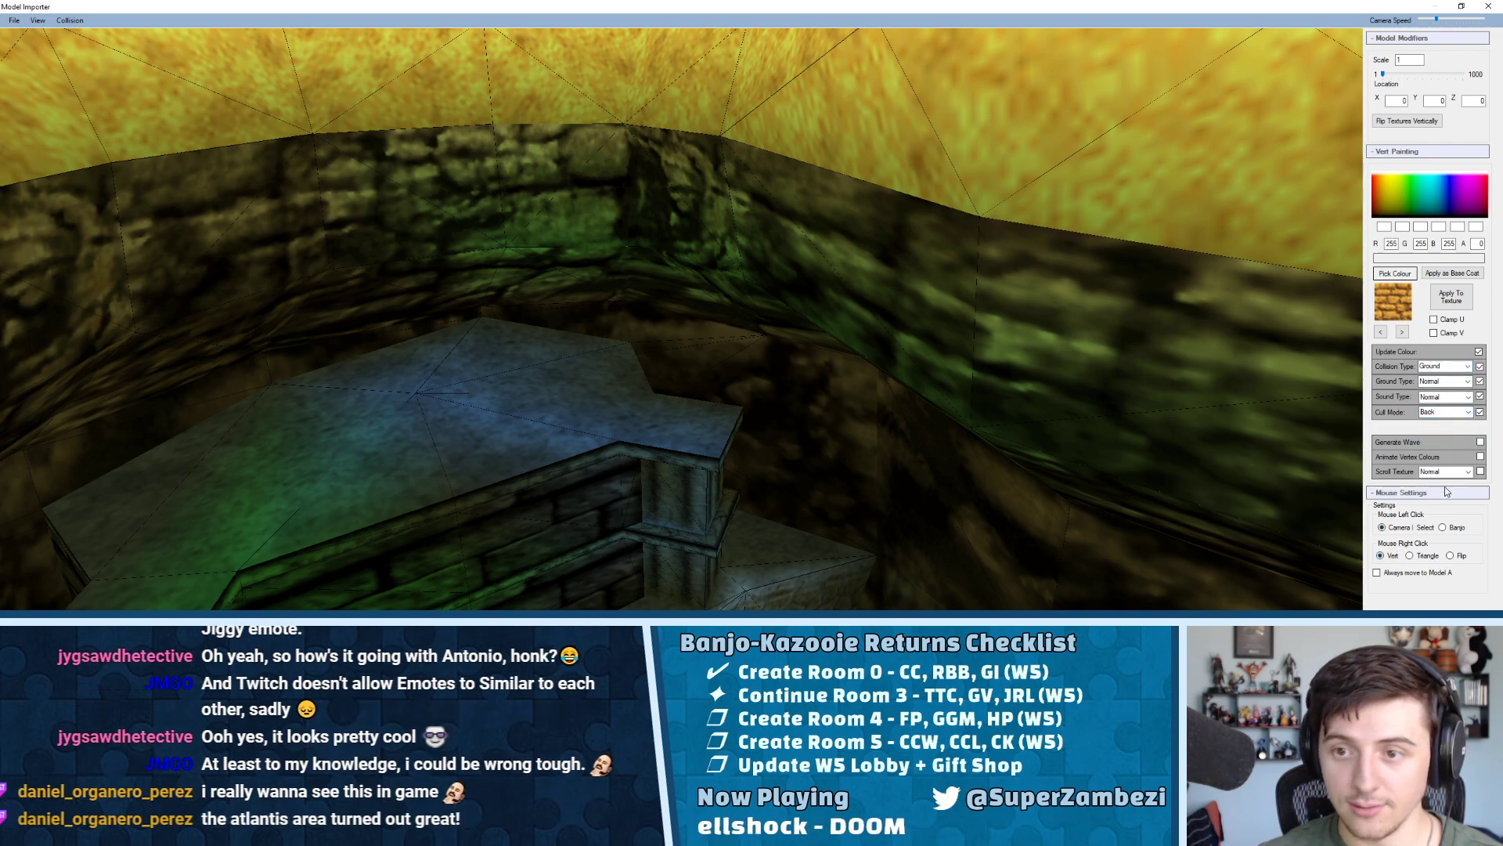
Paint the stone wall vertices along the pit's rim with alpha 0 to blend the wall into the sand
drag(767, 210, 725, 158)
right_click(693, 151)
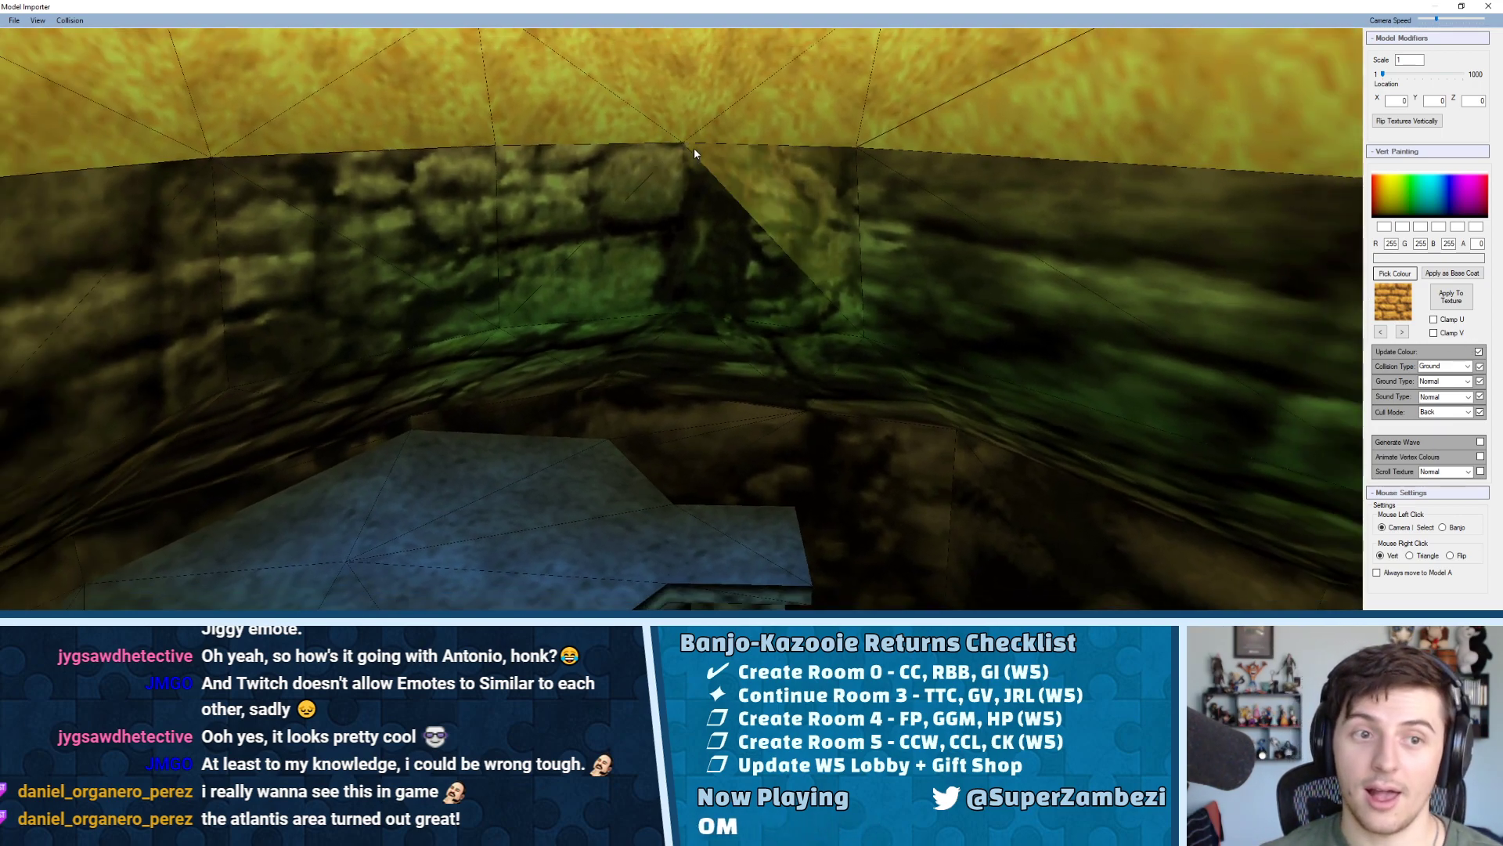
right_click(672, 161)
right_click(667, 156)
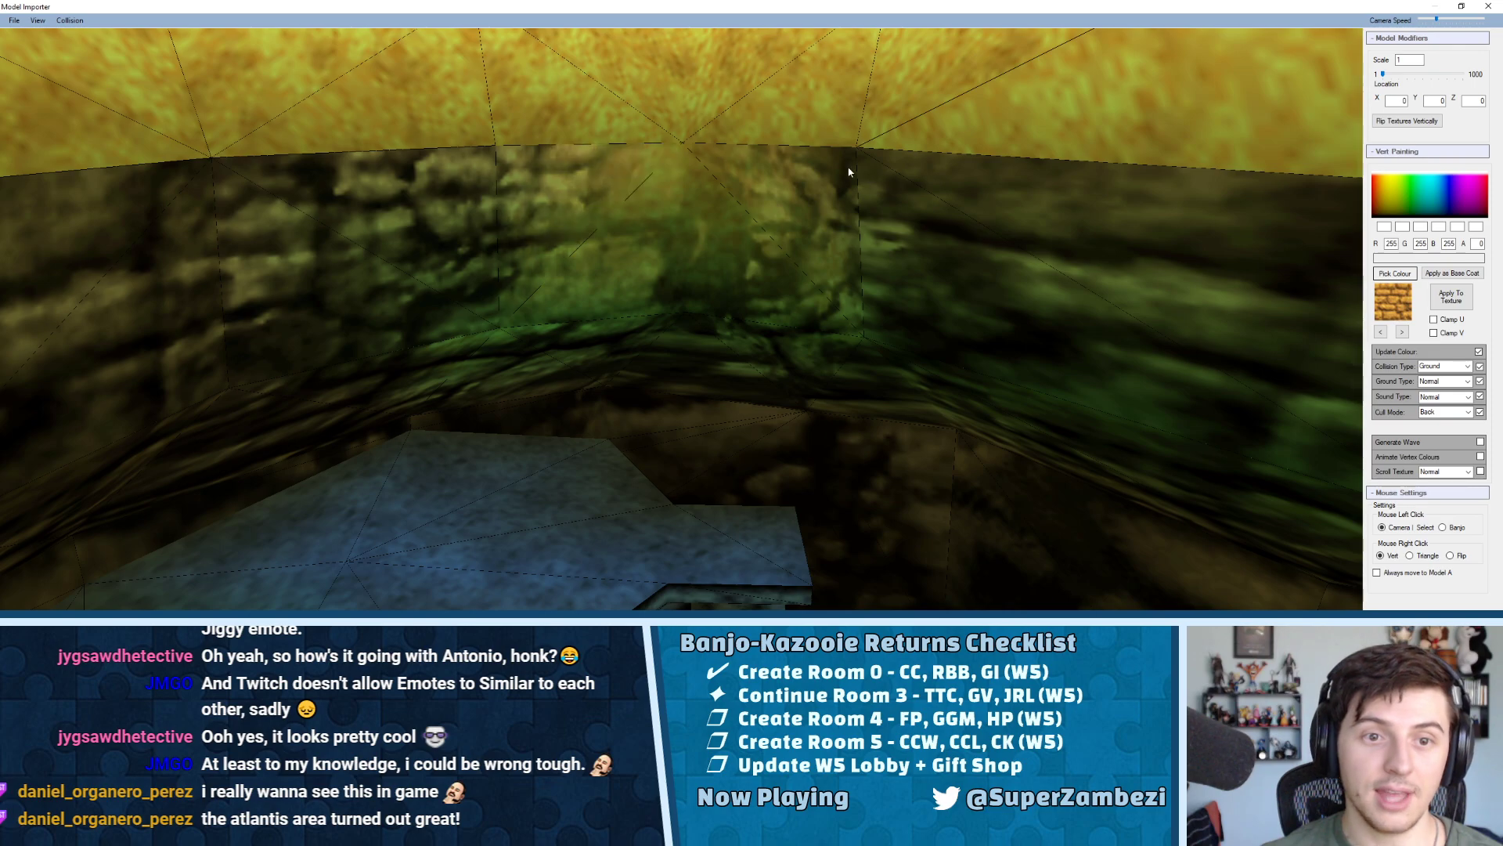
right_click(876, 166)
right_click(882, 165)
right_click(882, 167)
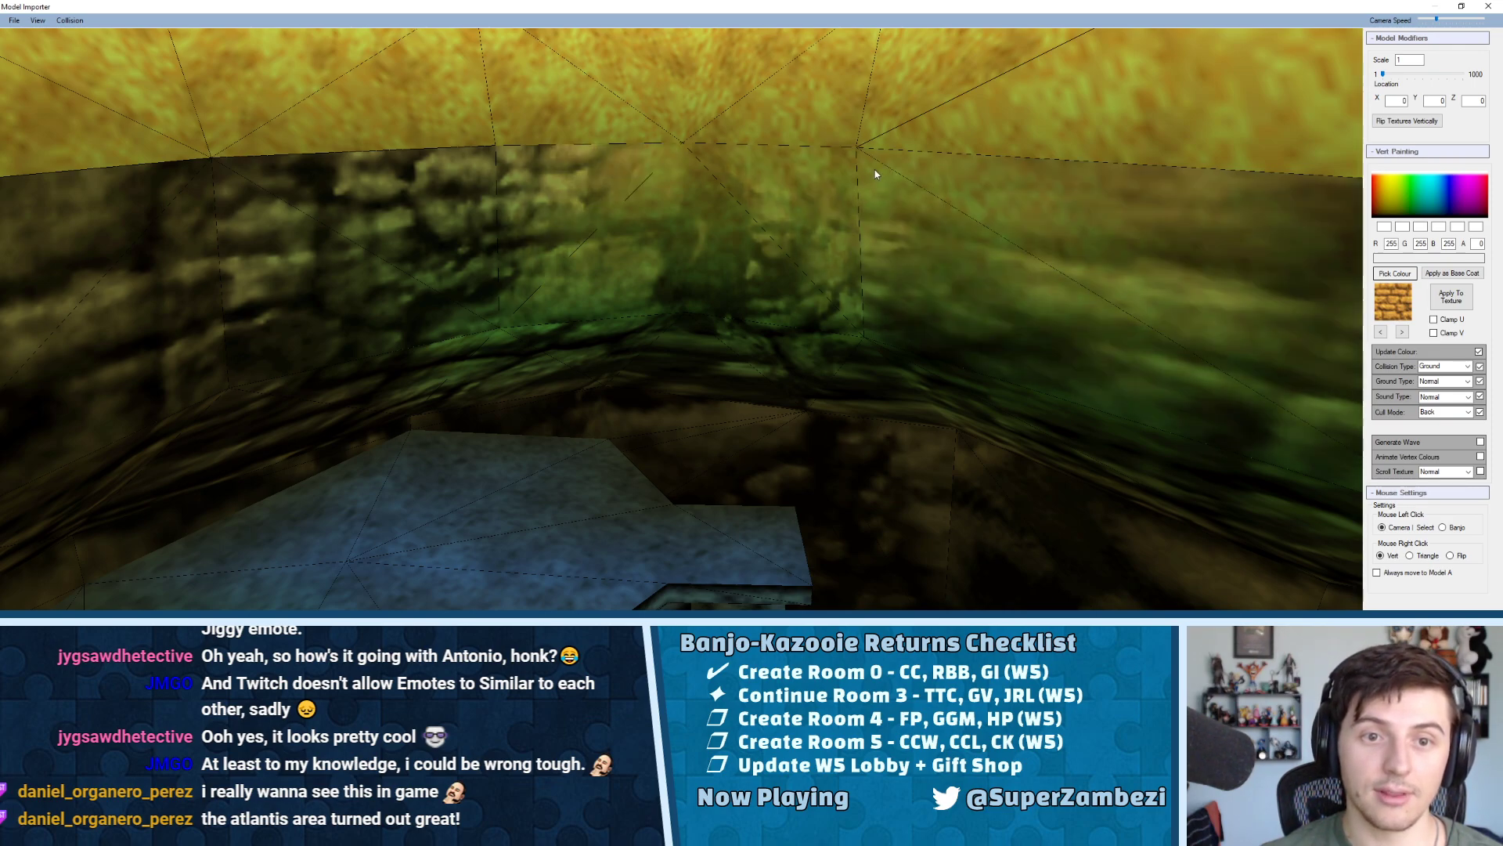
drag(880, 167, 953, 166)
mouse_move(1000, 251)
mouse_down()
mouse_move(923, 242)
mouse_move(1050, 262)
mouse_move(953, 229)
mouse_move(631, 210)
mouse_move(640, 180)
mouse_move(798, 182)
mouse_move(815, 105)
mouse_move(904, 229)
mouse_move(753, 285)
mouse_up()
right_click(767, 204)
right_click(732, 216)
key(a)
key(s)
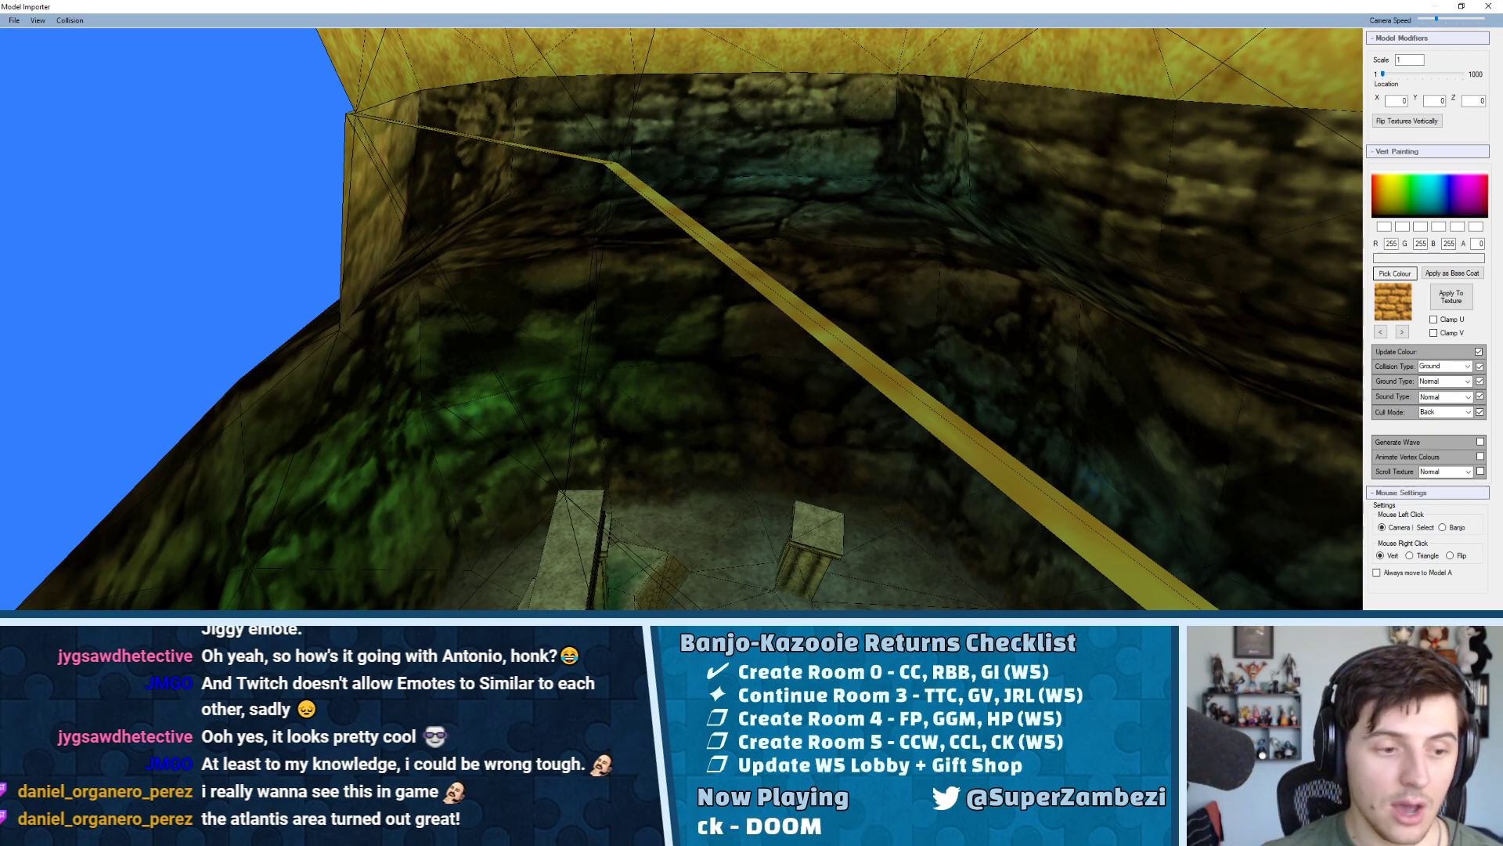
Switch to Blender and put the level mesh in Edit Mode with face selection at the sandy strip inside the pit
key(alt+Tab)
middle_drag(764, 293, 796, 312)
scroll(896, 417, up, 3)
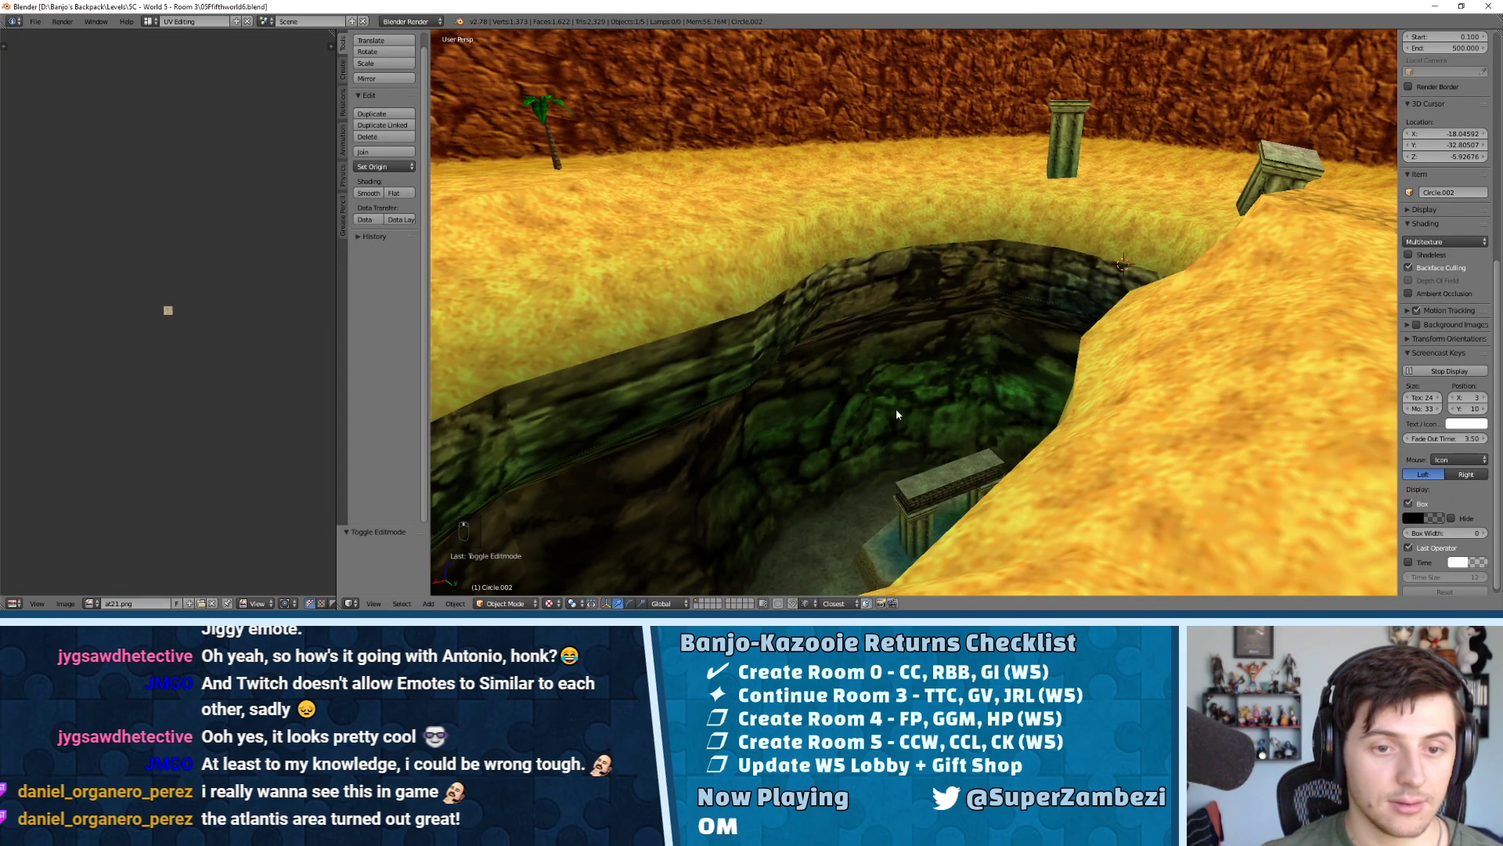
middle_drag(897, 420, 922, 178)
key(Tab)
key(ctrl+Tab)
click(881, 242)
scroll(883, 230, up, 1)
scroll(919, 205, up, 1)
scroll(927, 228, down, 1)
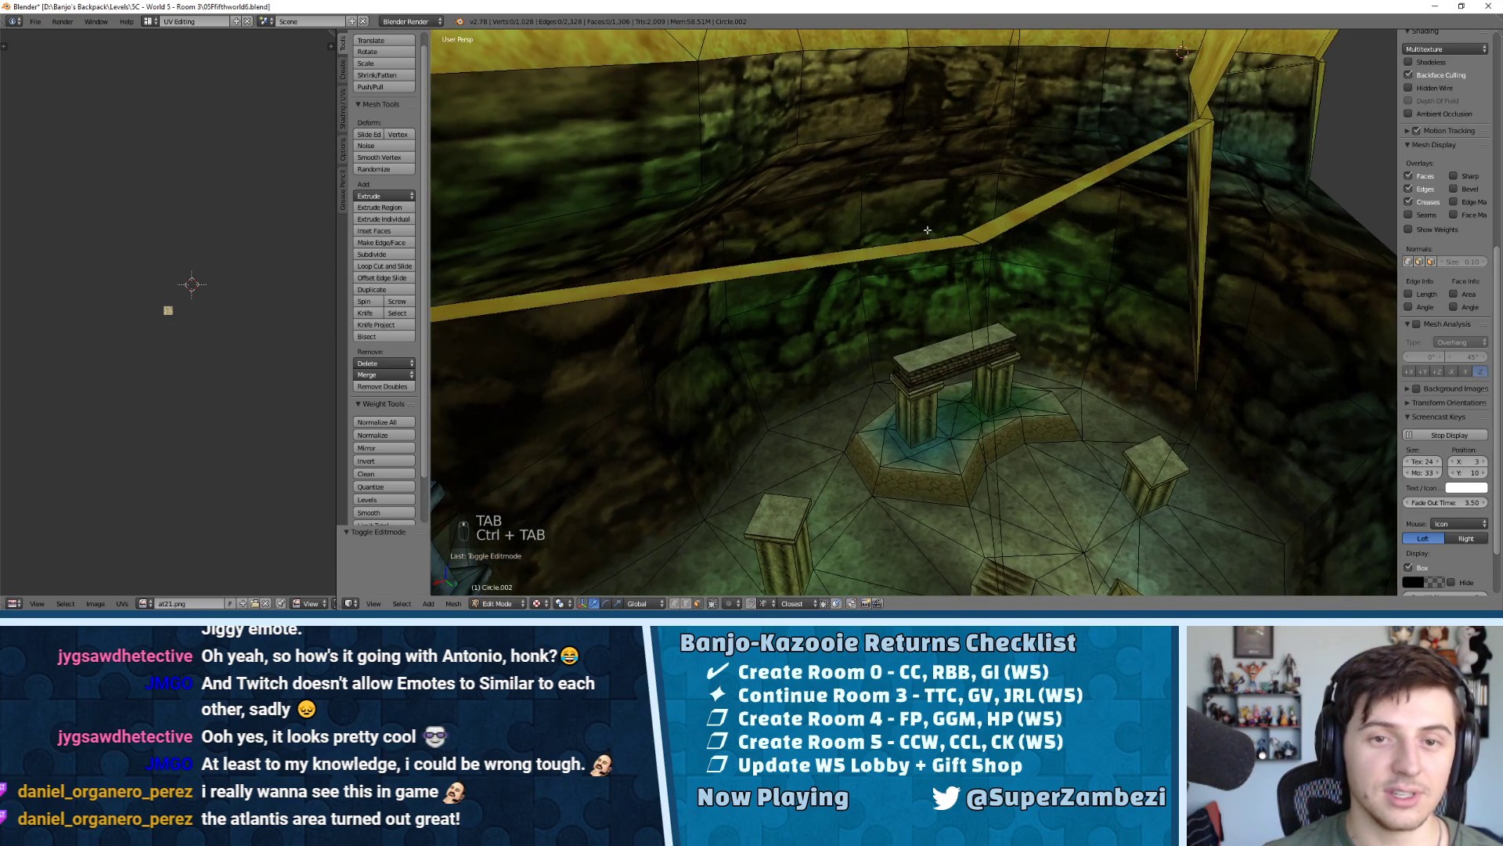
Select all the faces of the sandy strip running around the inside of the pit's rim
right_click(983, 248)
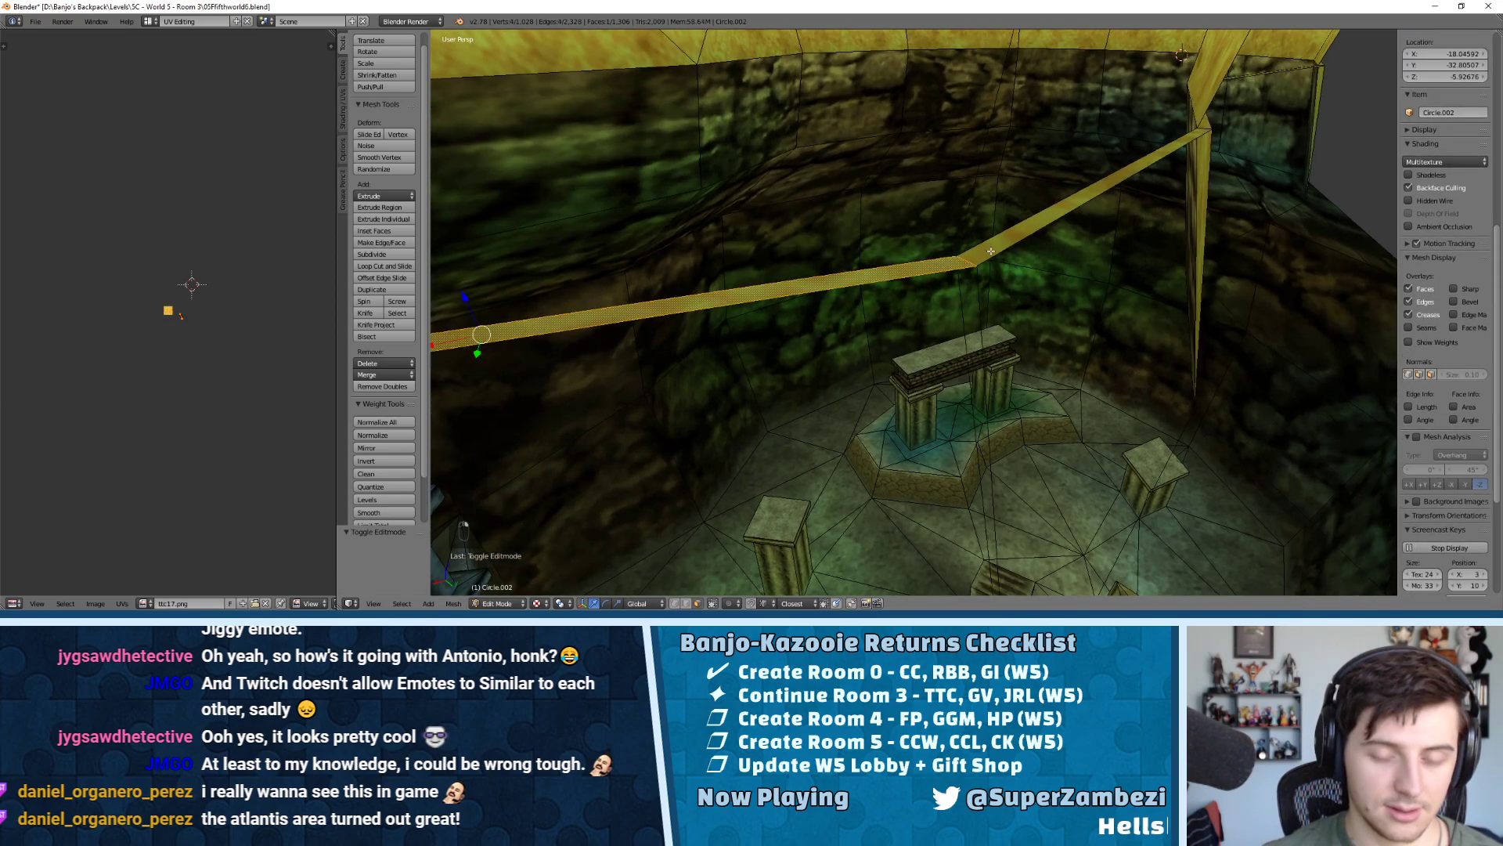
shift+right_click(991, 251)
middle_drag(991, 251, 920, 142)
shift+right_click(945, 194)
ctrl+right_click(1053, 274)
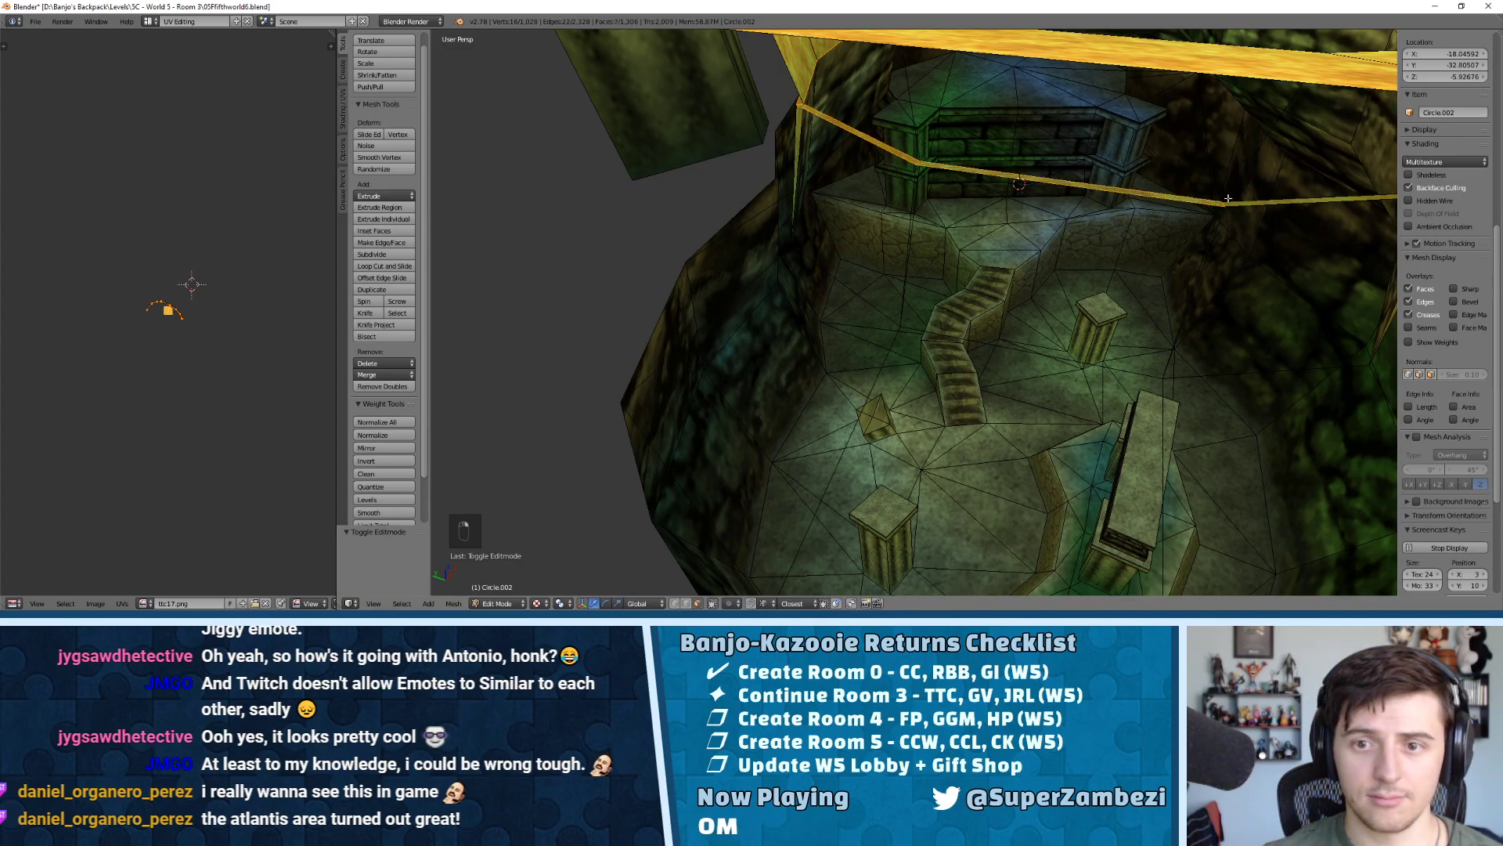
middle_drag(1234, 203, 875, 223)
middle_drag(869, 134, 902, 302)
shift+right_click(902, 301)
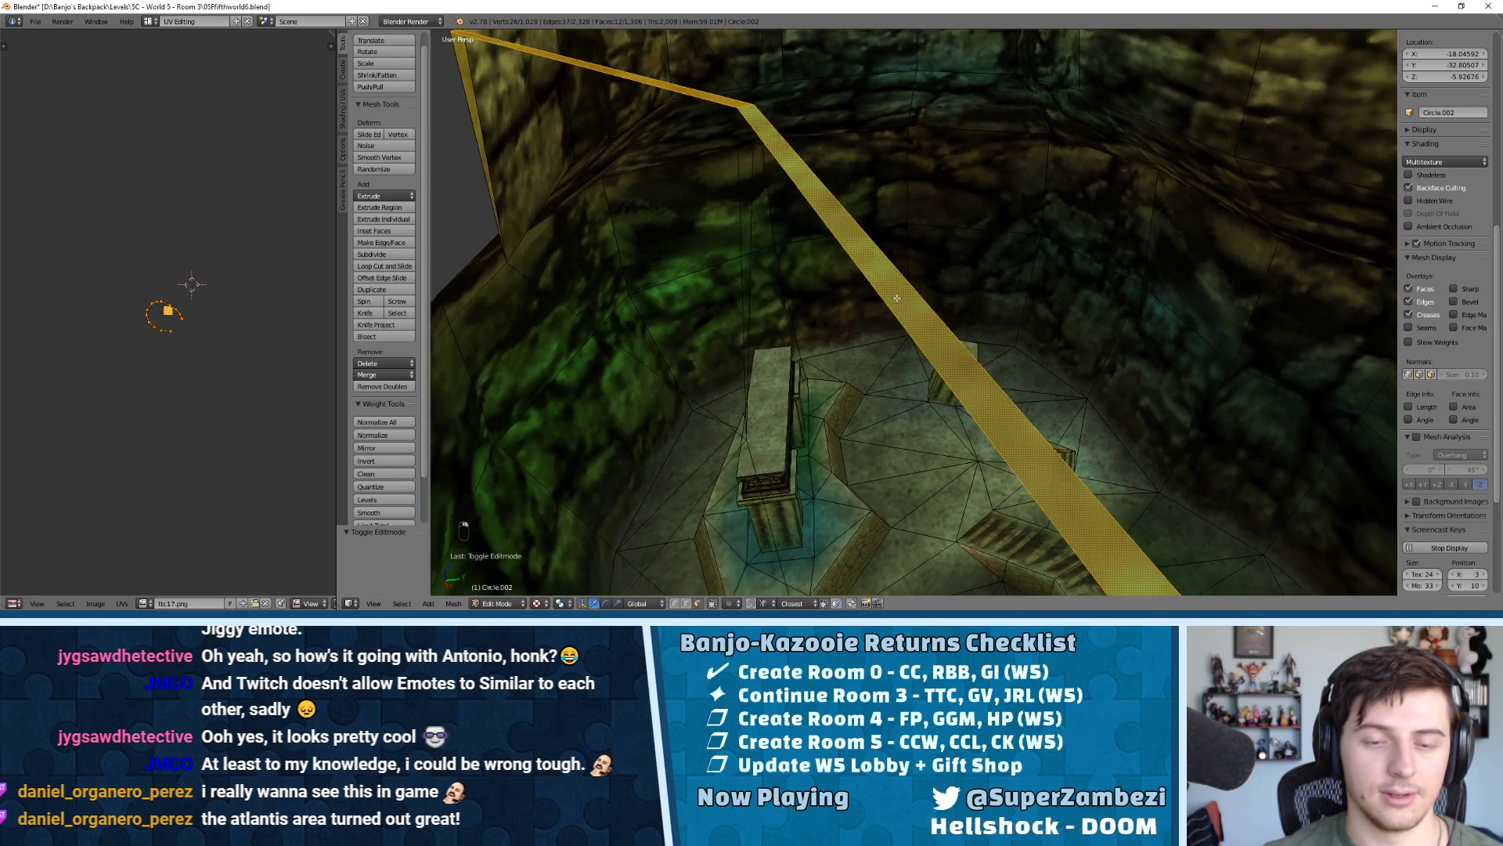
scroll(901, 302, down, 4)
scroll(932, 306, up, 3)
shift+right_click(946, 246)
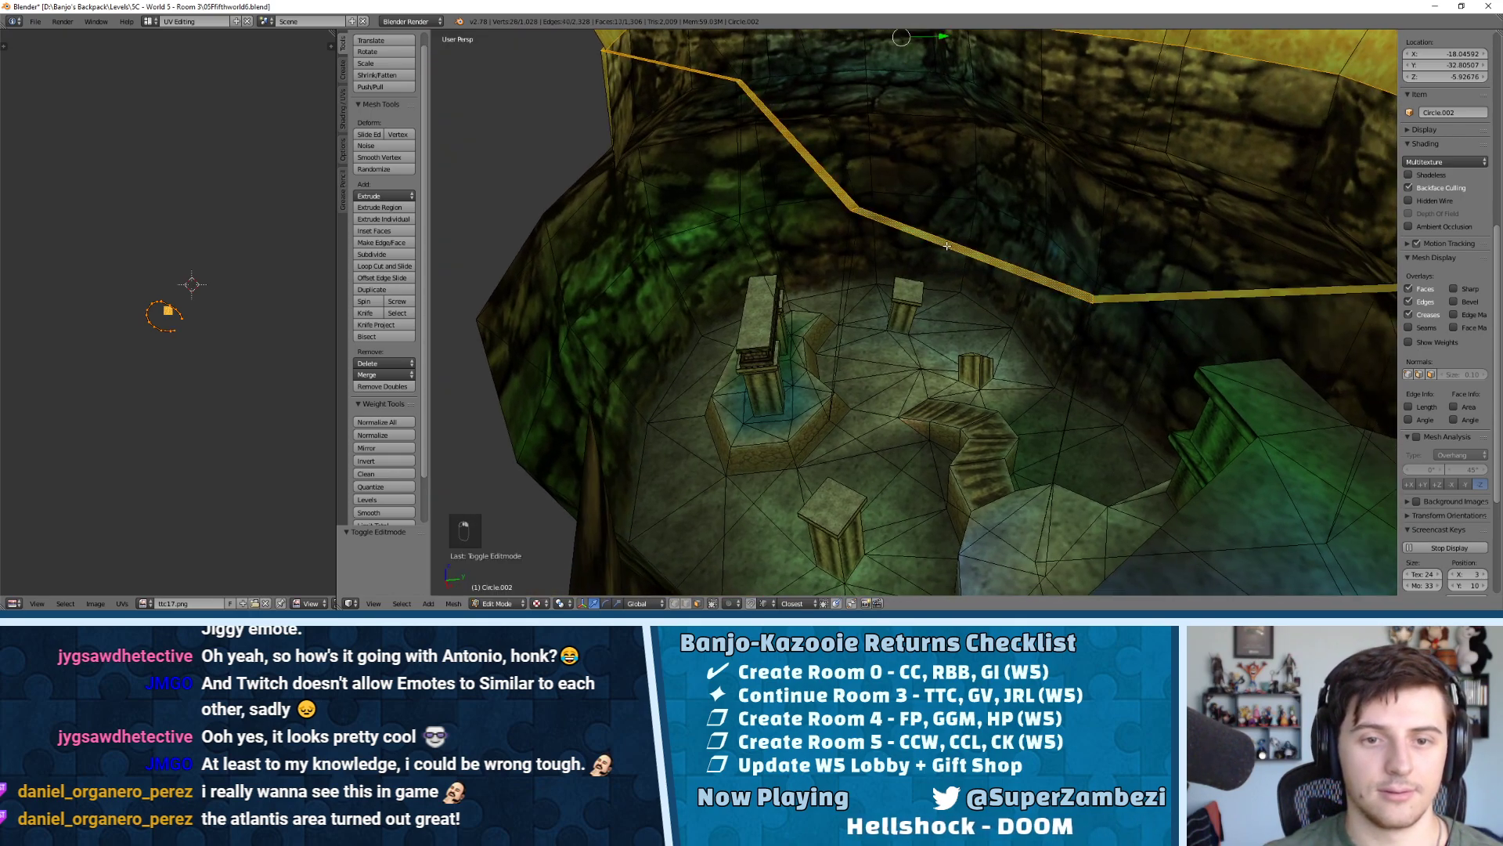
shift+right_click(1114, 297)
middle_drag(1114, 297, 776, 291)
shift+right_click(689, 317)
shift+right_click(810, 246)
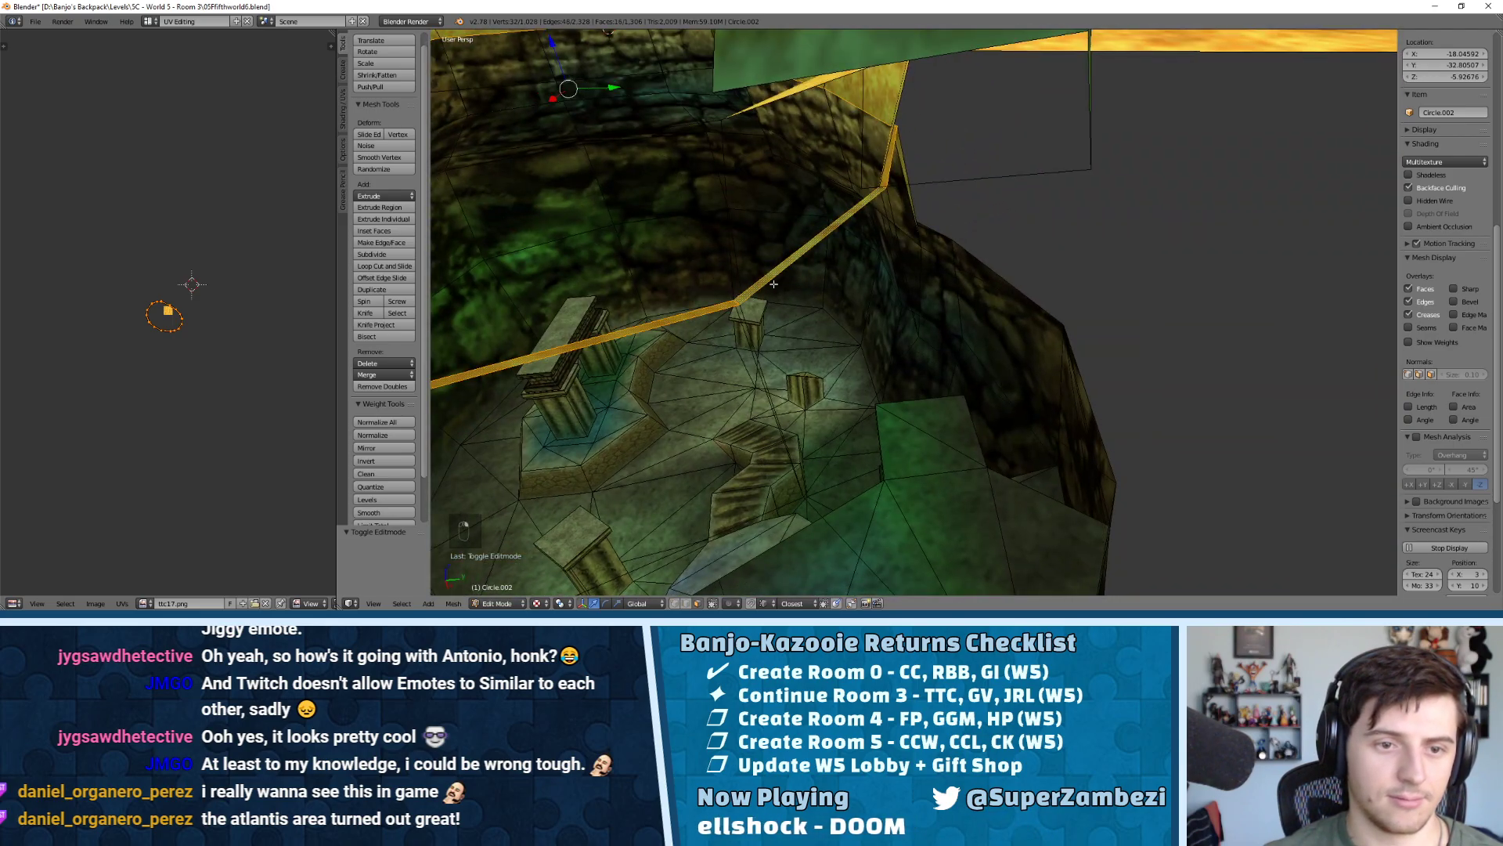
Flip the normals of the selected sandy strip faces and check the rim from inside and above the pit
scroll(792, 222, up, 6)
scroll(792, 222, down, 5)
scroll(822, 251, up, 5)
scroll(861, 289, down, 5)
middle_drag(874, 304, 861, 235)
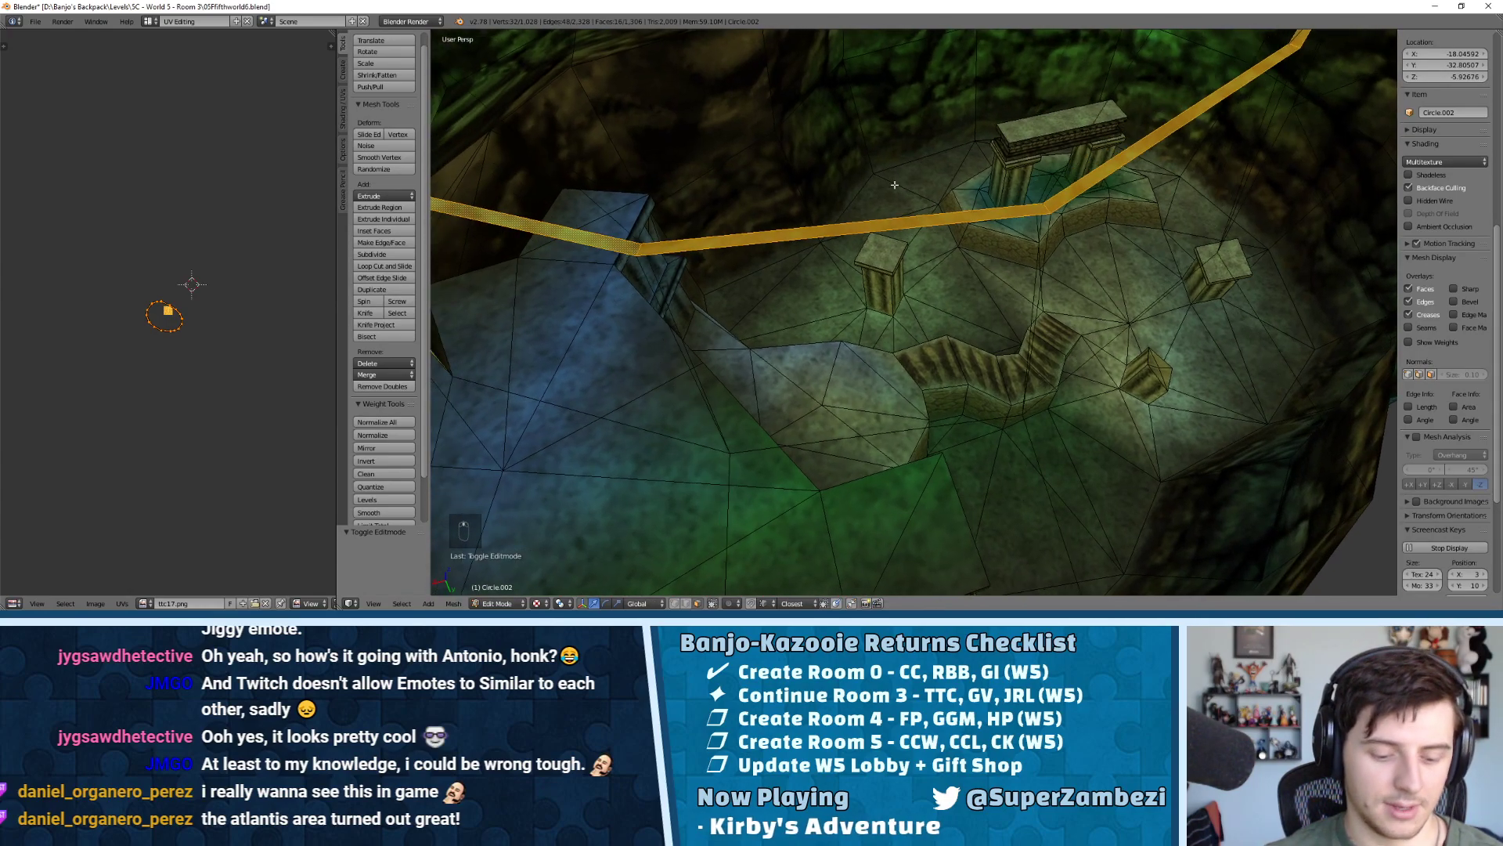
key(w)
click(859, 284)
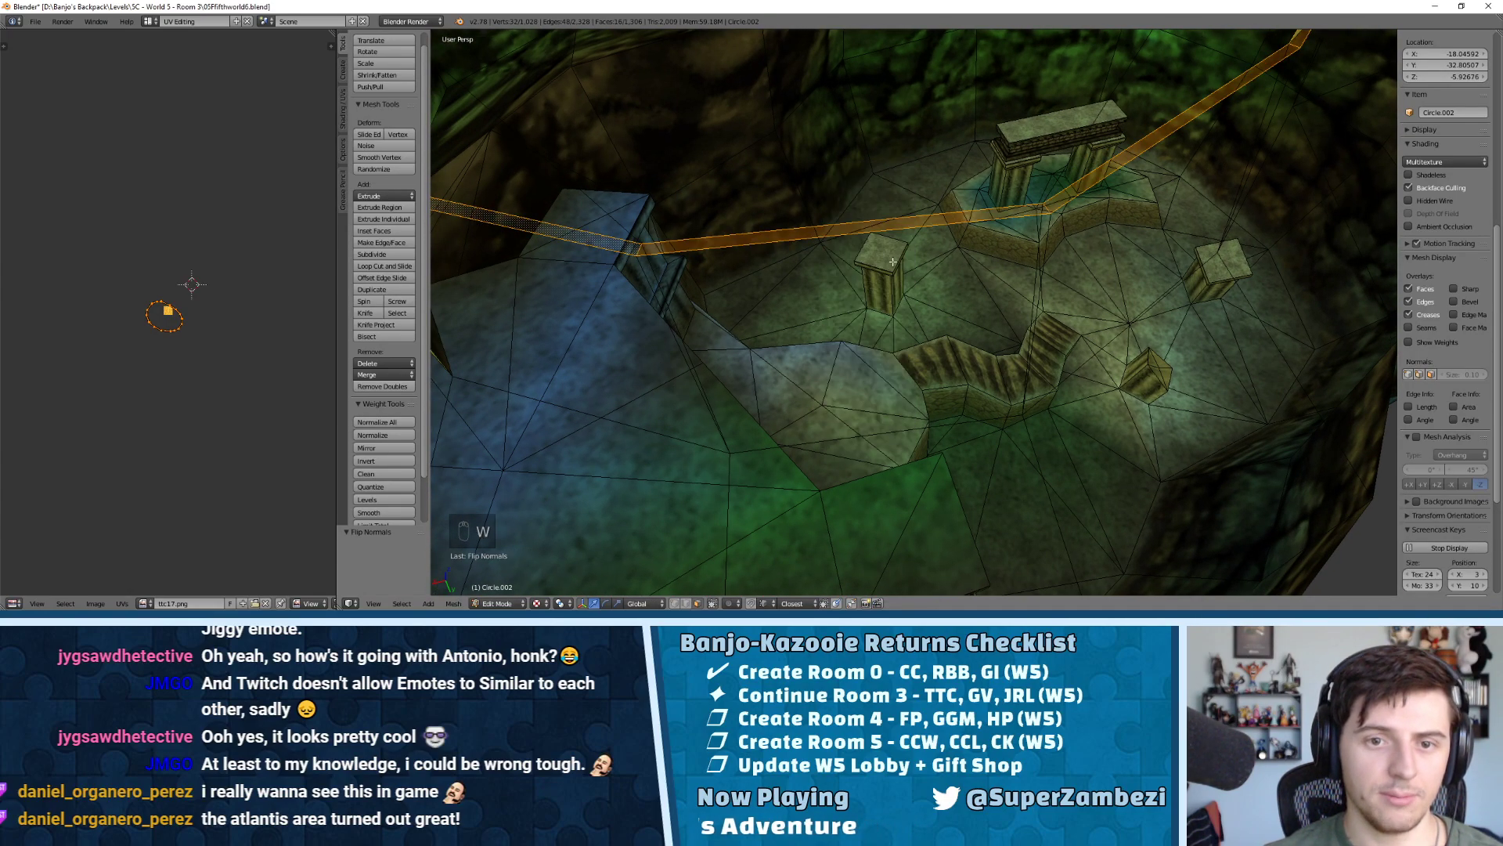
middle_drag(861, 282, 940, 219)
scroll(987, 157, up, 4)
scroll(971, 161, down, 6)
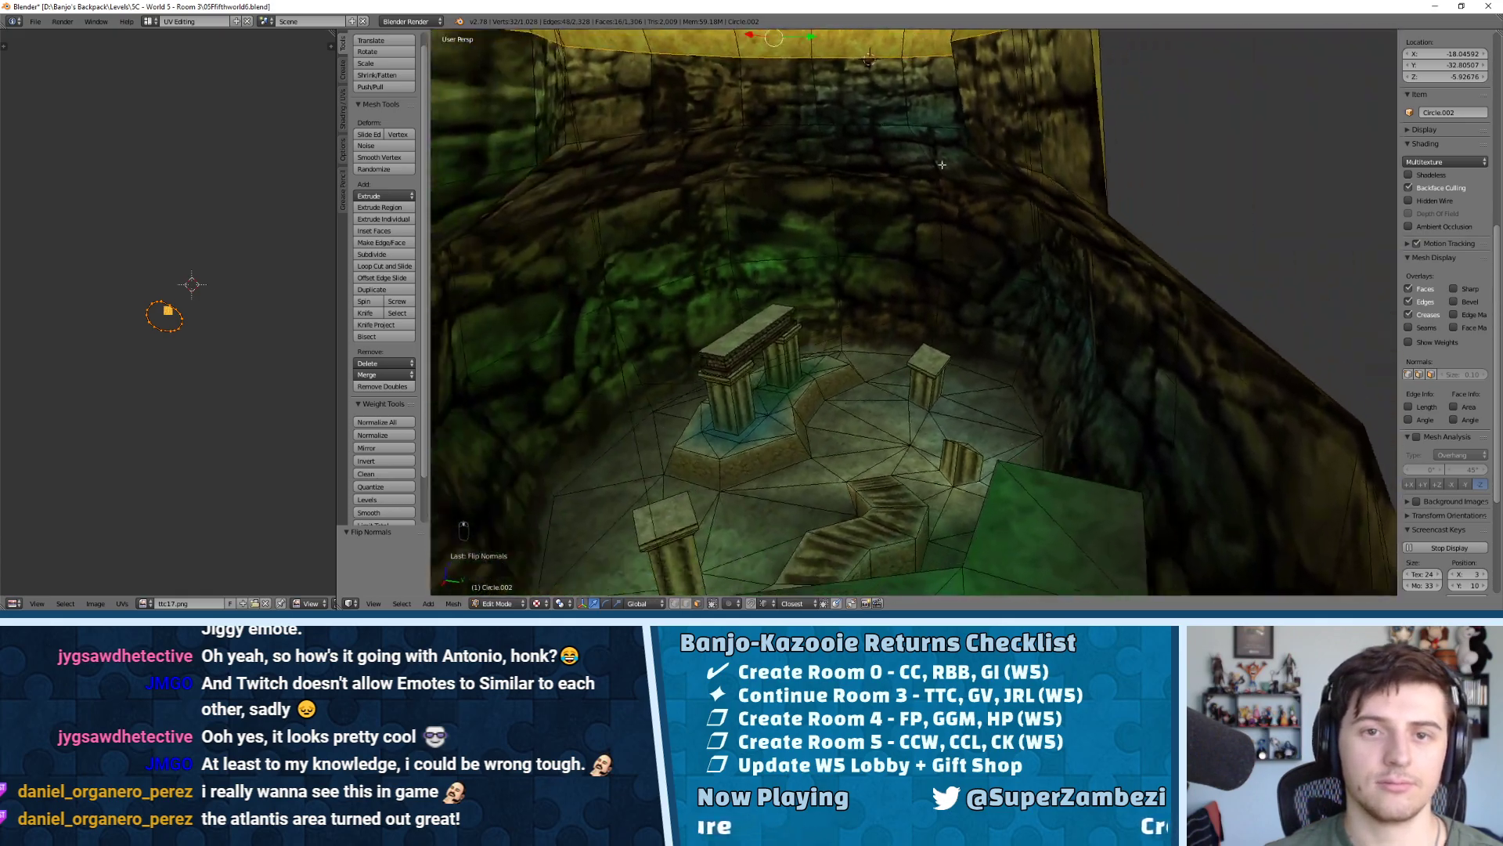
middle_drag(942, 165, 919, 507)
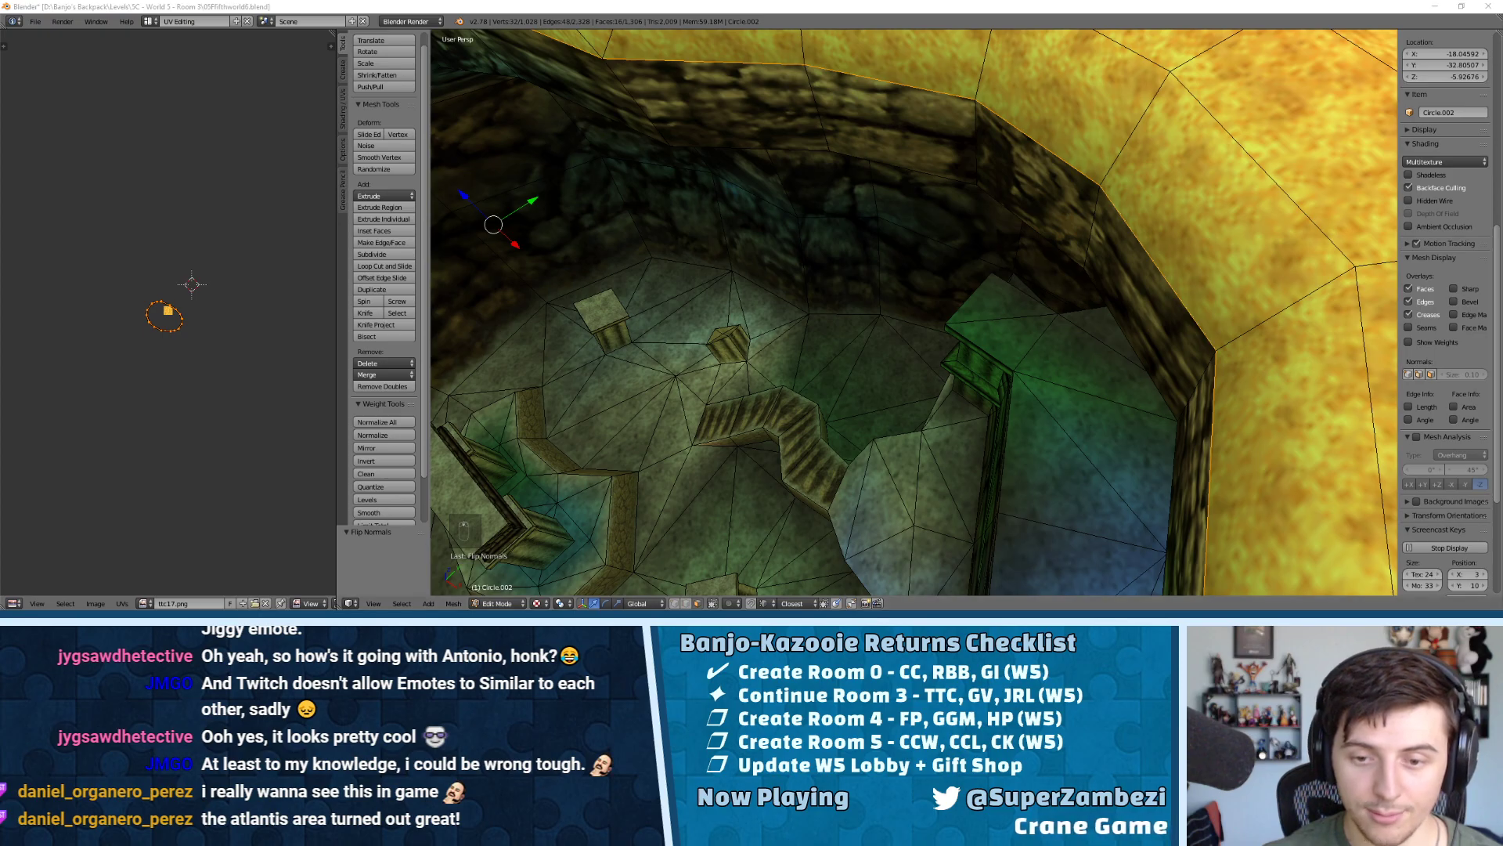
Switch to the Model Importer and paint the remaining stone wall vertices along the pit's rim with alpha 0
key(alt+Tab)
drag(880, 234, 671, 225)
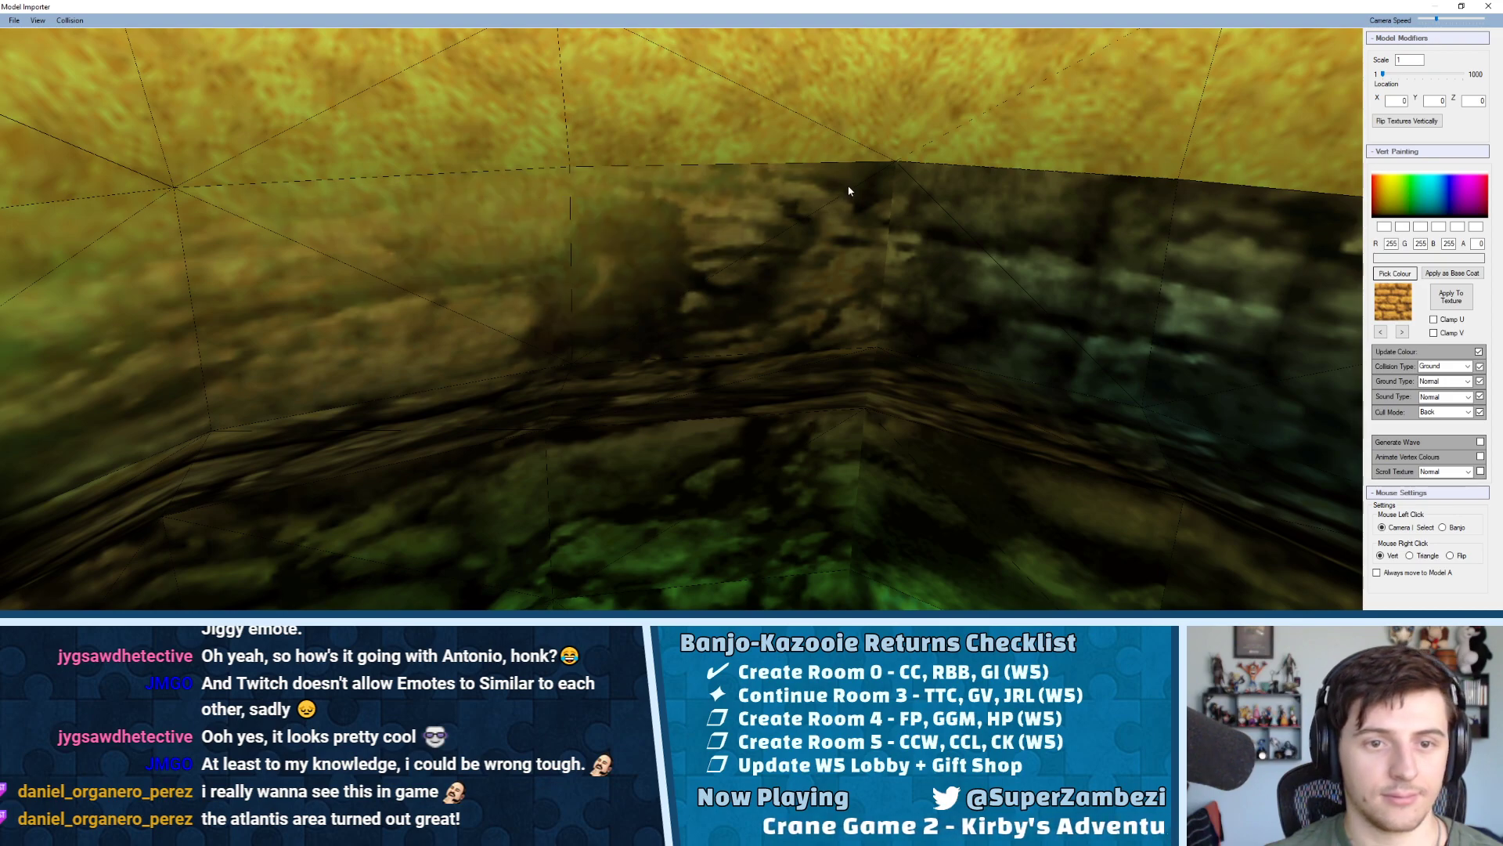
drag(835, 201, 467, 197)
mouse_move(776, 202)
mouse_down()
mouse_move(709, 203)
mouse_move(728, 175)
mouse_move(822, 168)
mouse_move(843, 185)
mouse_move(763, 189)
mouse_up()
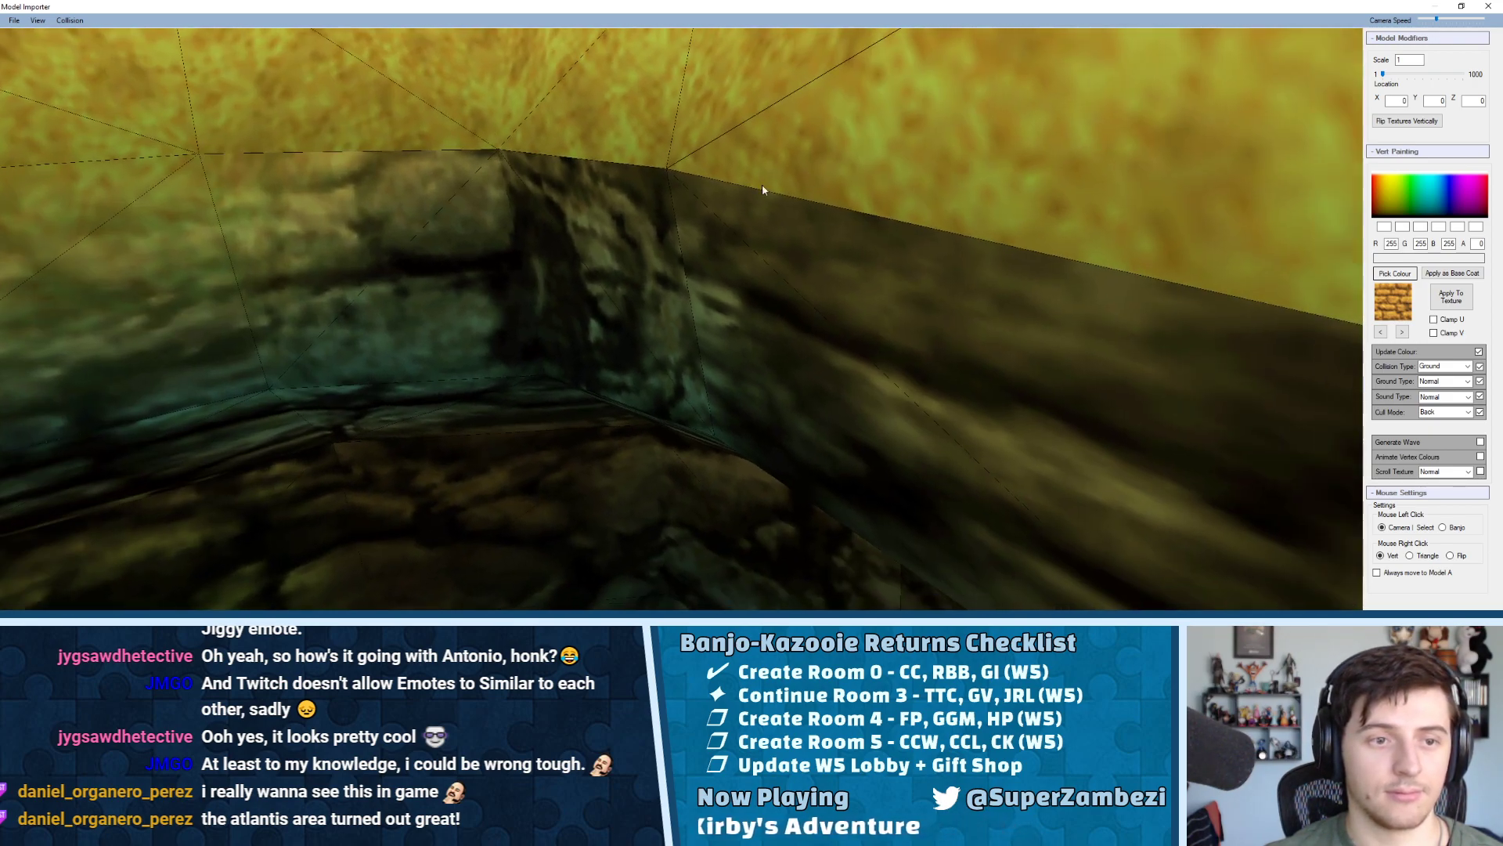
right_click(696, 192)
drag(517, 189, 522, 226)
right_click(473, 247)
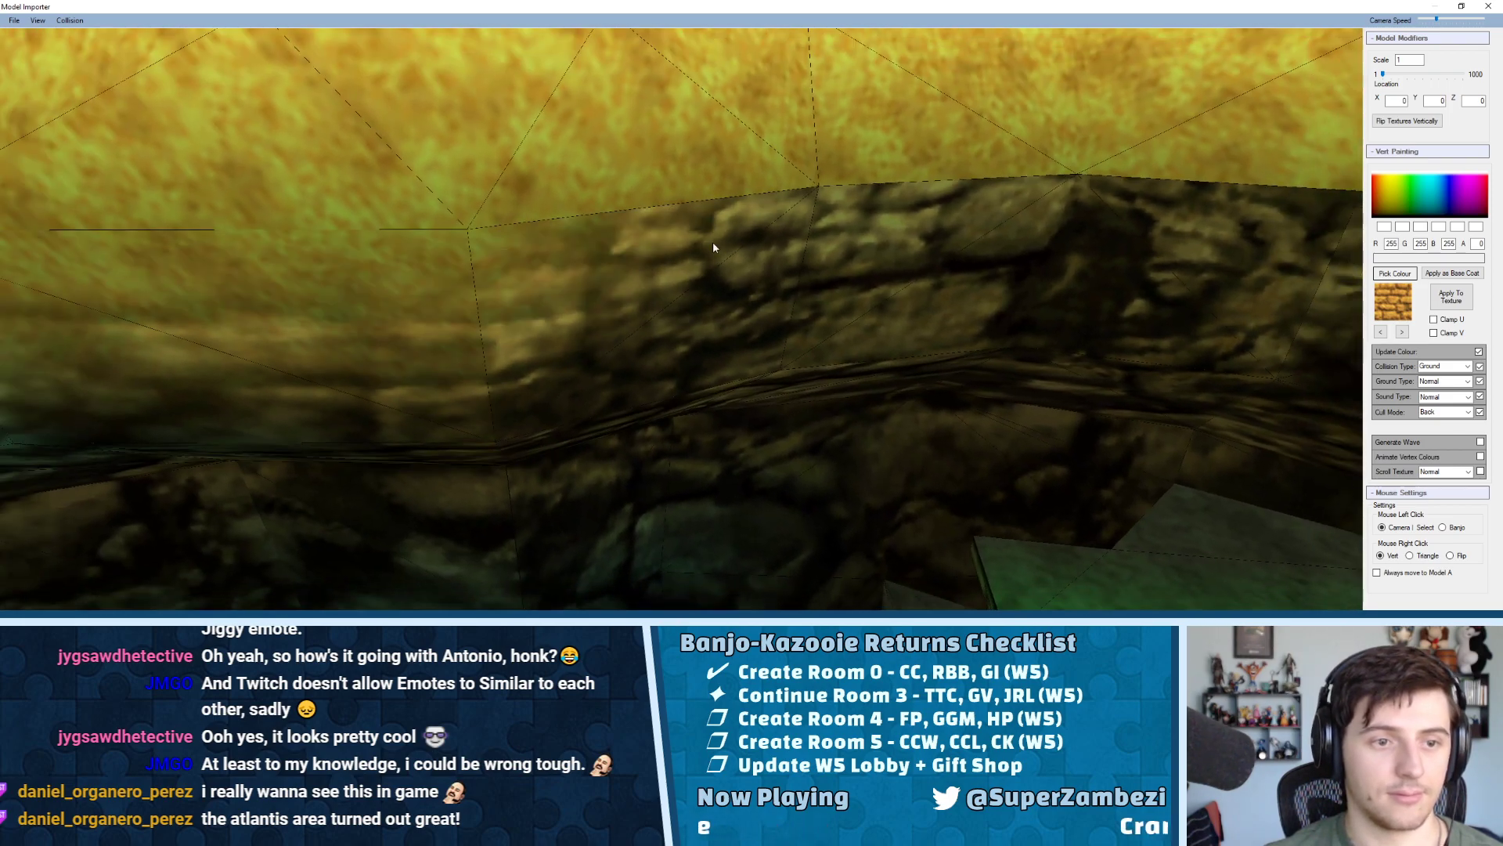
right_click(812, 213)
right_click(1093, 196)
drag(1030, 208, 1088, 210)
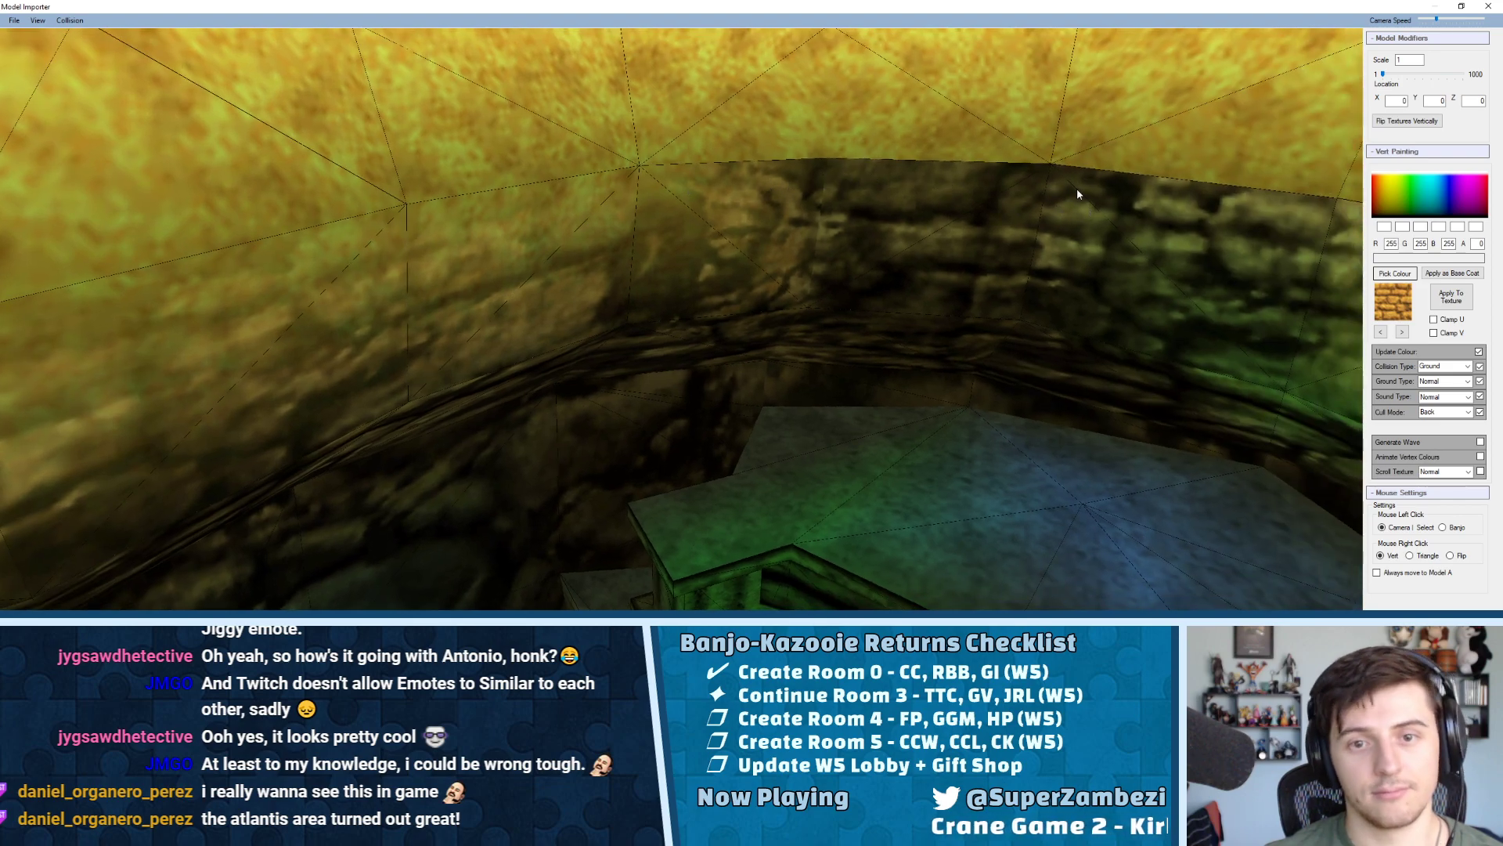
right_click(1078, 194)
mouse_move(1050, 201)
mouse_down()
mouse_move(939, 196)
mouse_move(830, 303)
mouse_move(868, 194)
mouse_move(911, 170)
mouse_move(941, 126)
mouse_move(932, 137)
mouse_move(862, 110)
mouse_move(830, 147)
mouse_move(826, 134)
mouse_up()
right_click(905, 189)
Examine the blended pit rim from below, along with the stairs, columns and stone walls inside the pit
key(s)
key(s)
key(s)
key(w)
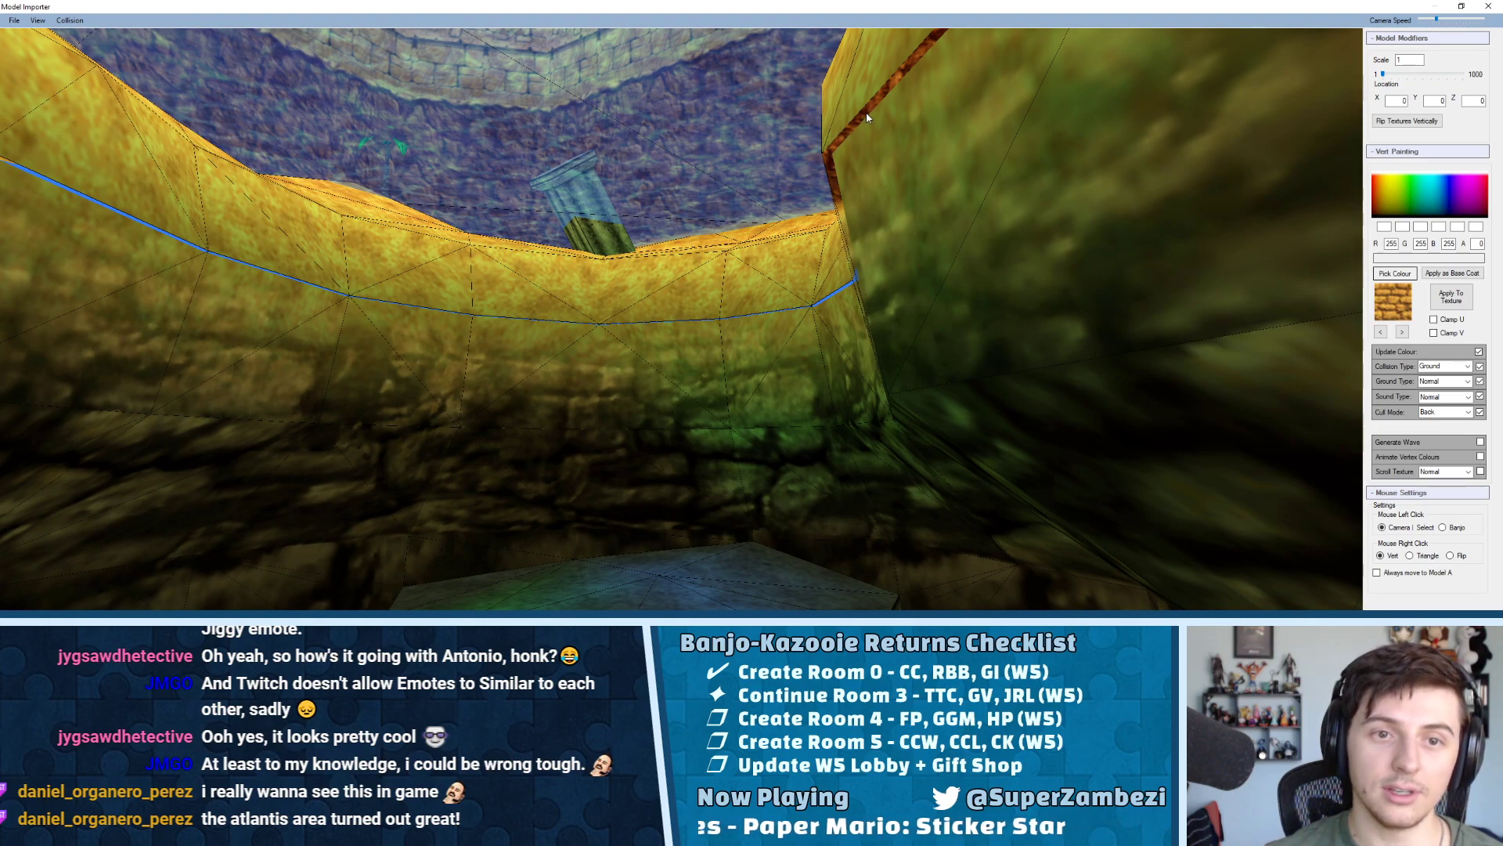
drag(744, 230, 715, 261)
key(w)
key(s)
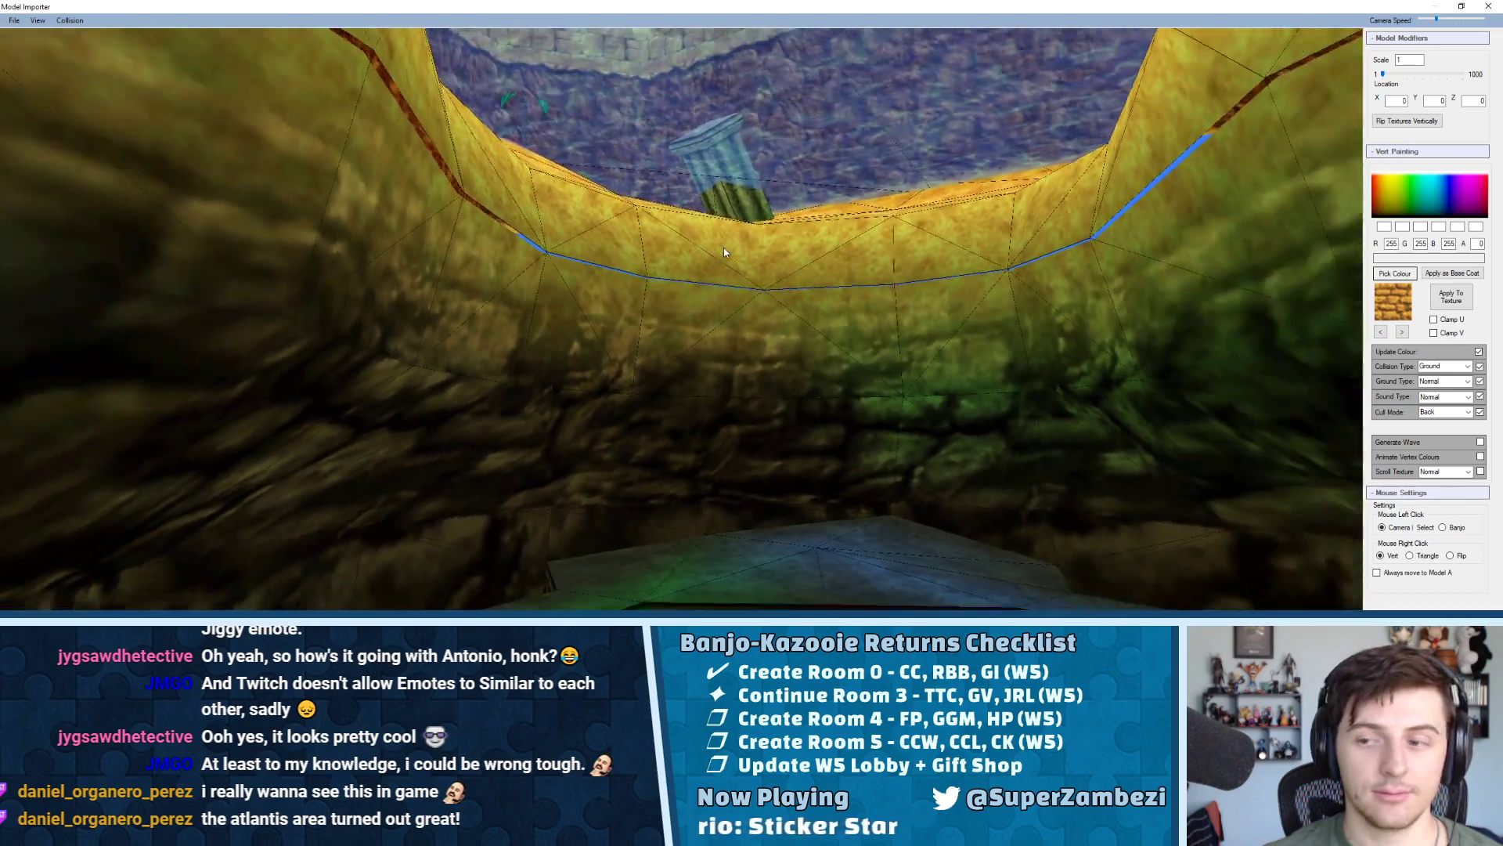
key(w)
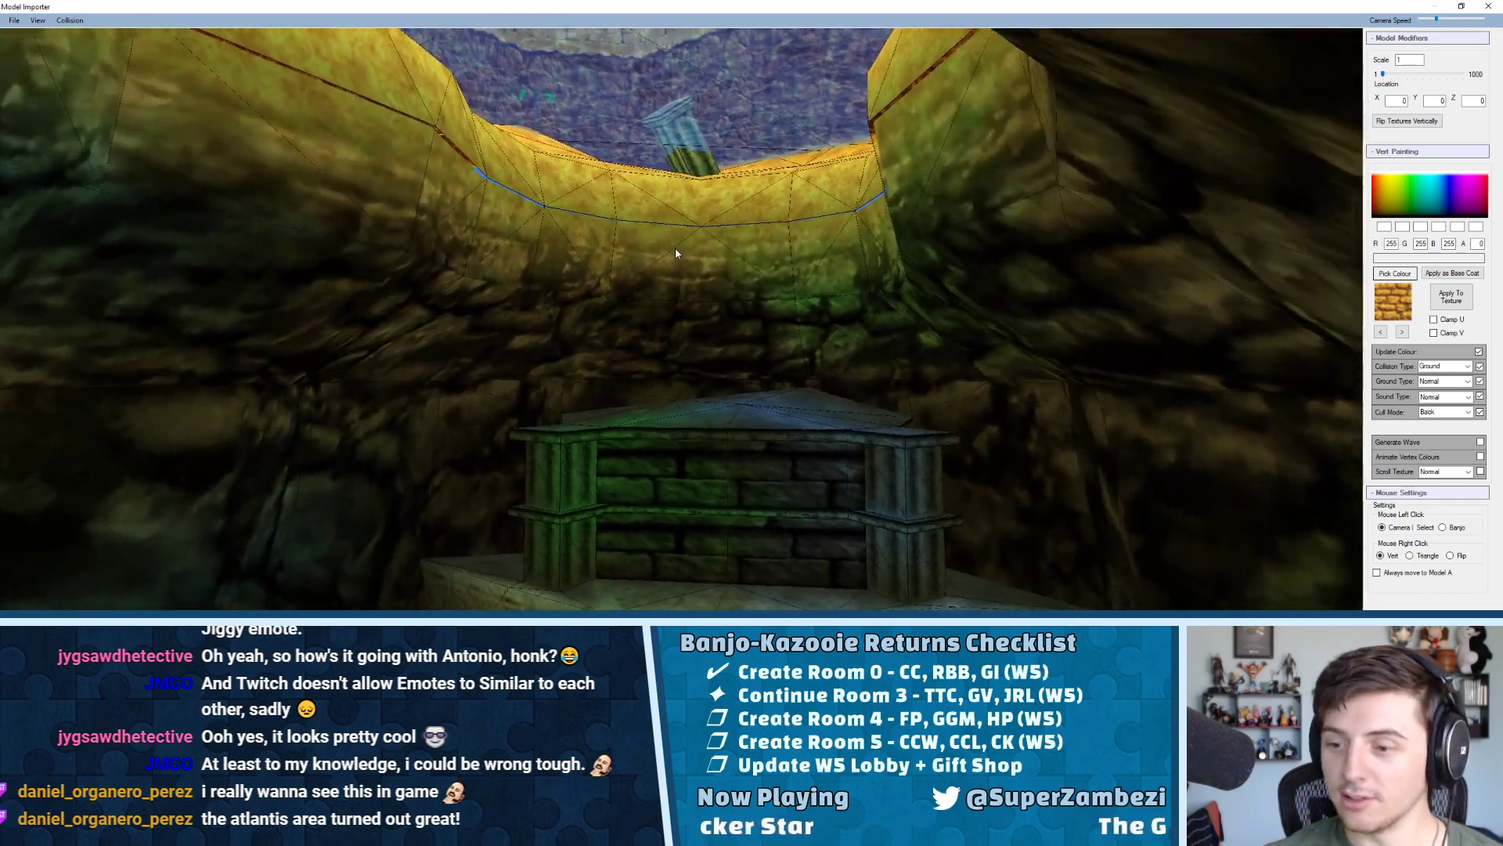
key(s)
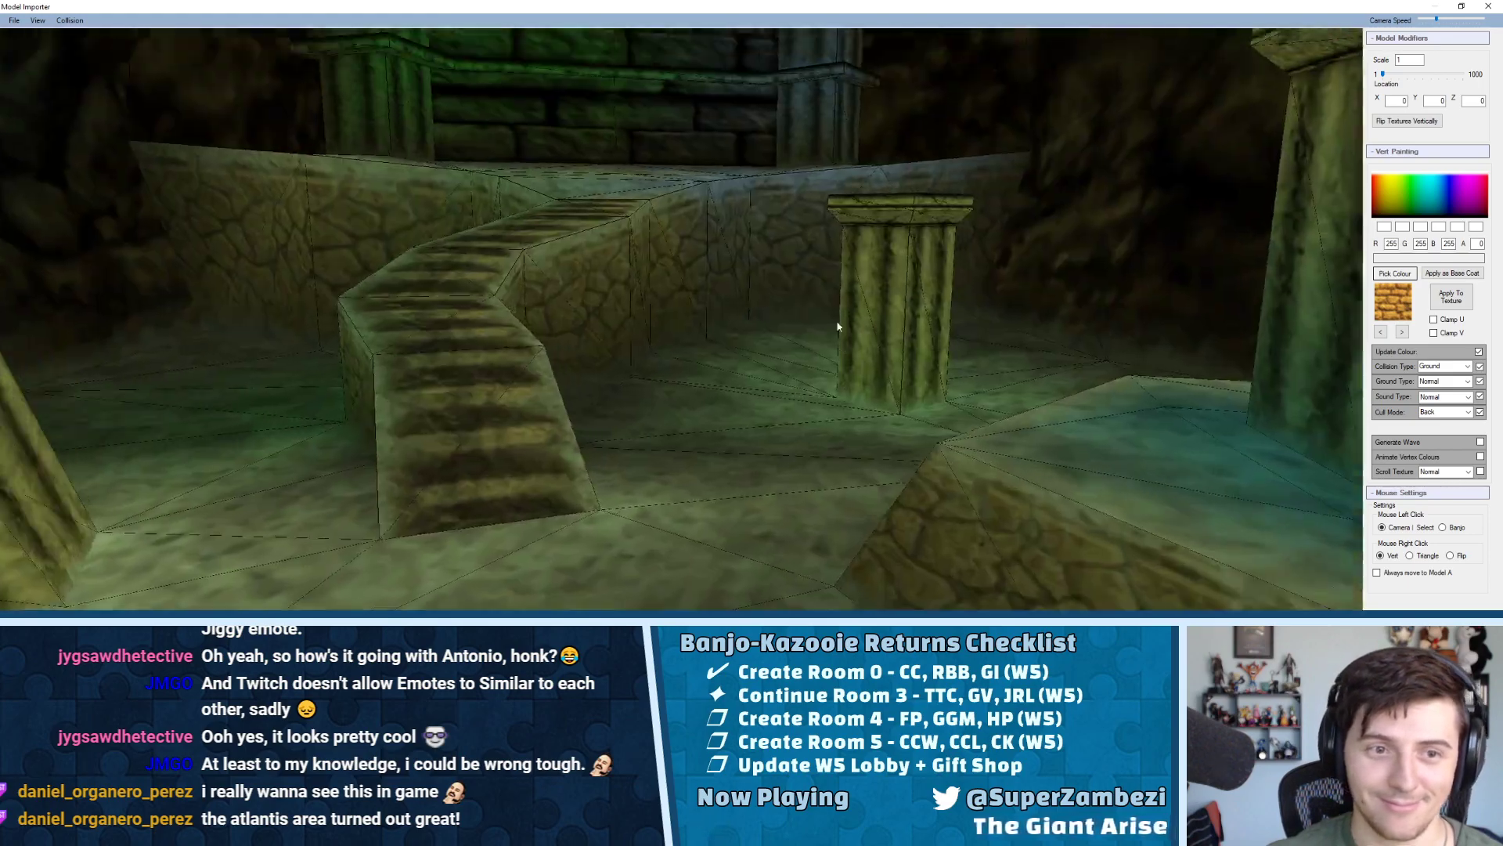
drag(839, 326, 673, 309)
key(w)
key(s)
key(w)
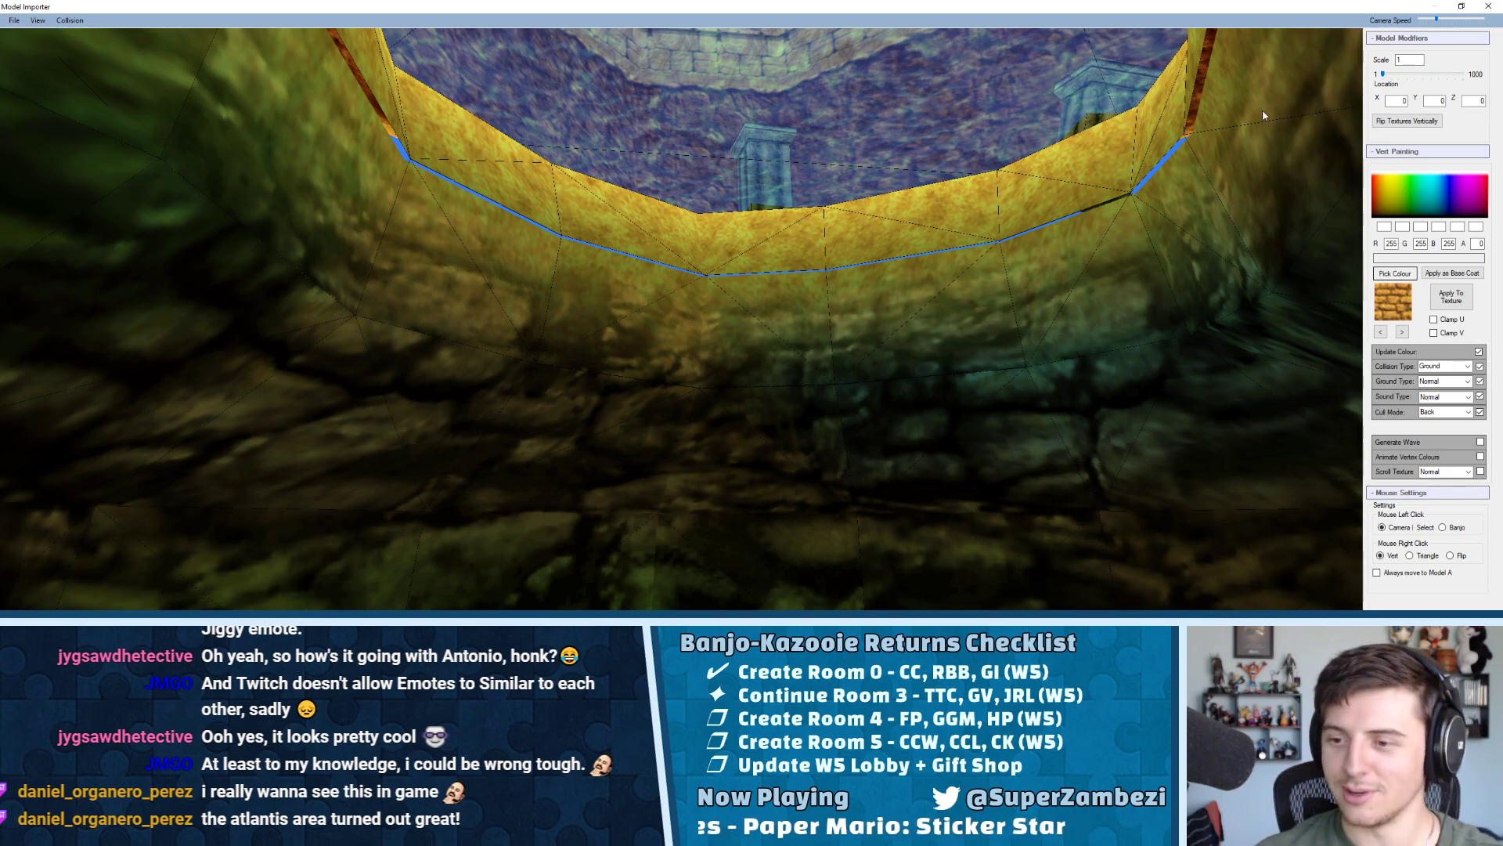
drag(399, 258, 658, 274)
key(w)
key(d)
key(w)
Save the level model as 4.bin in the 5C - World 5 - Room 3 folder
click(13, 20)
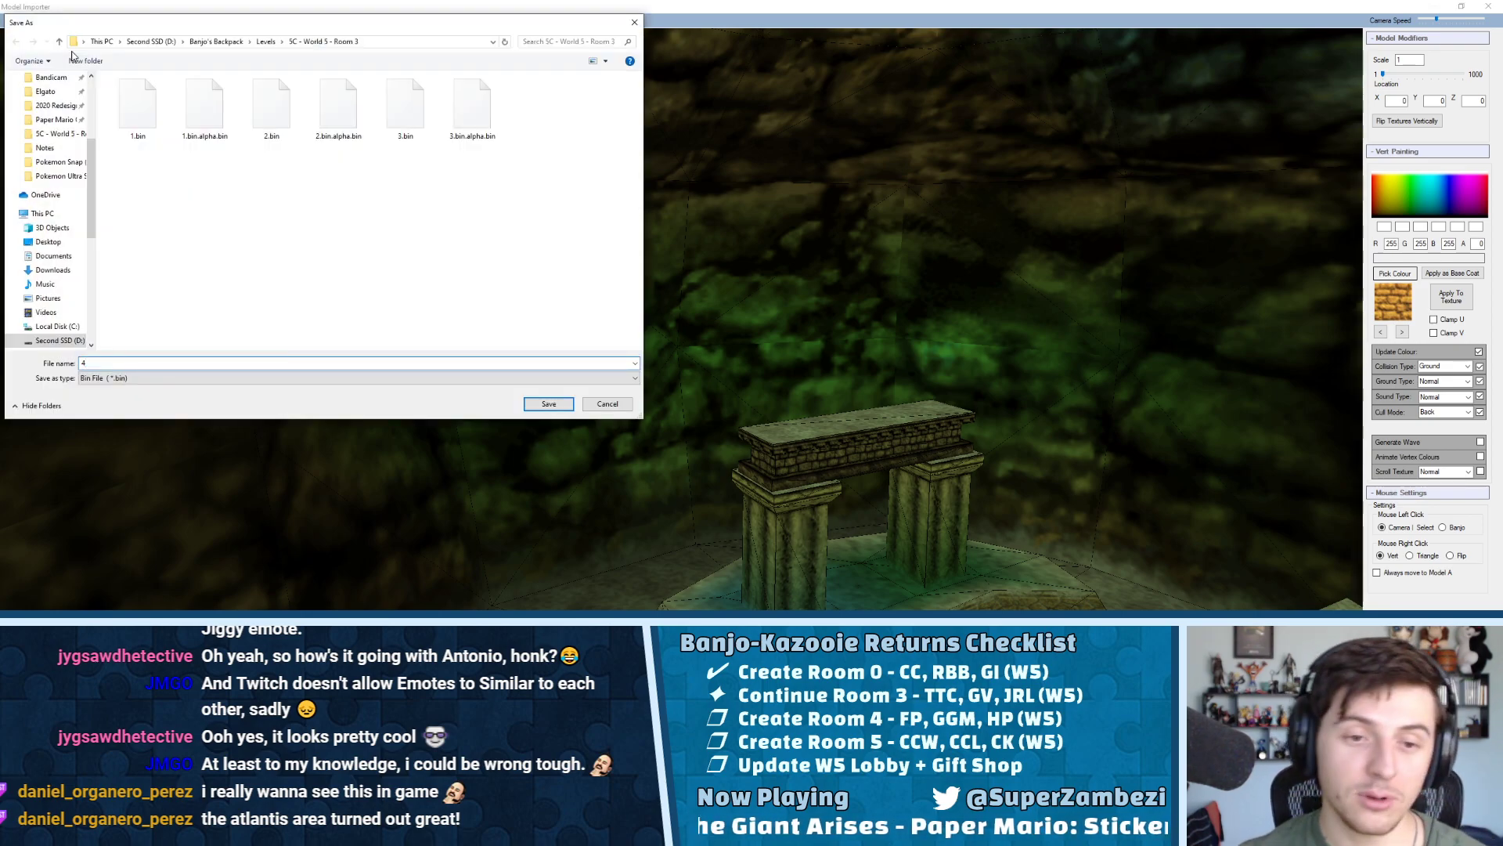
key(Return)
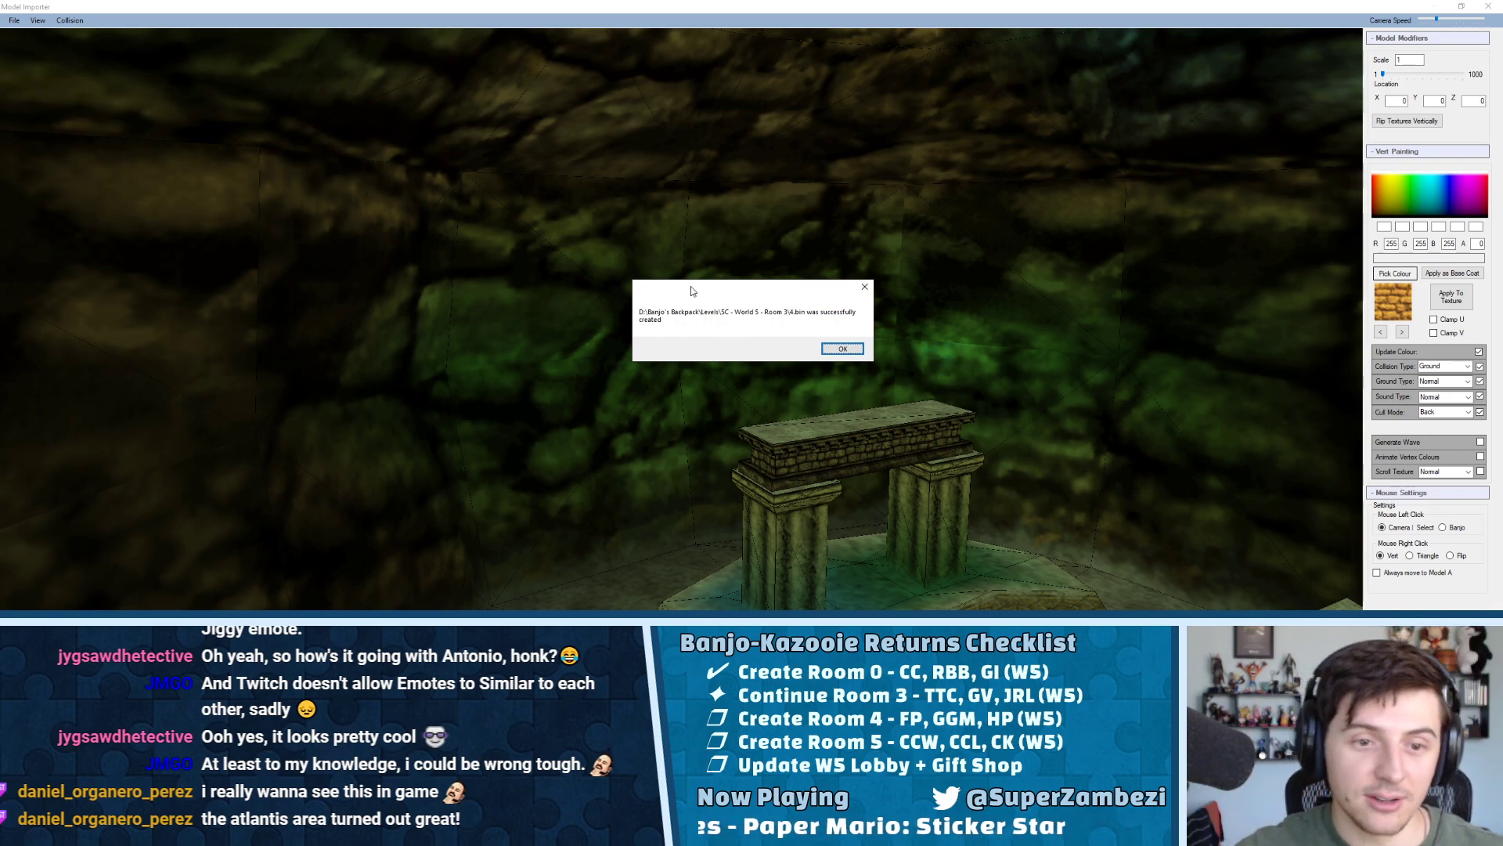
click(852, 350)
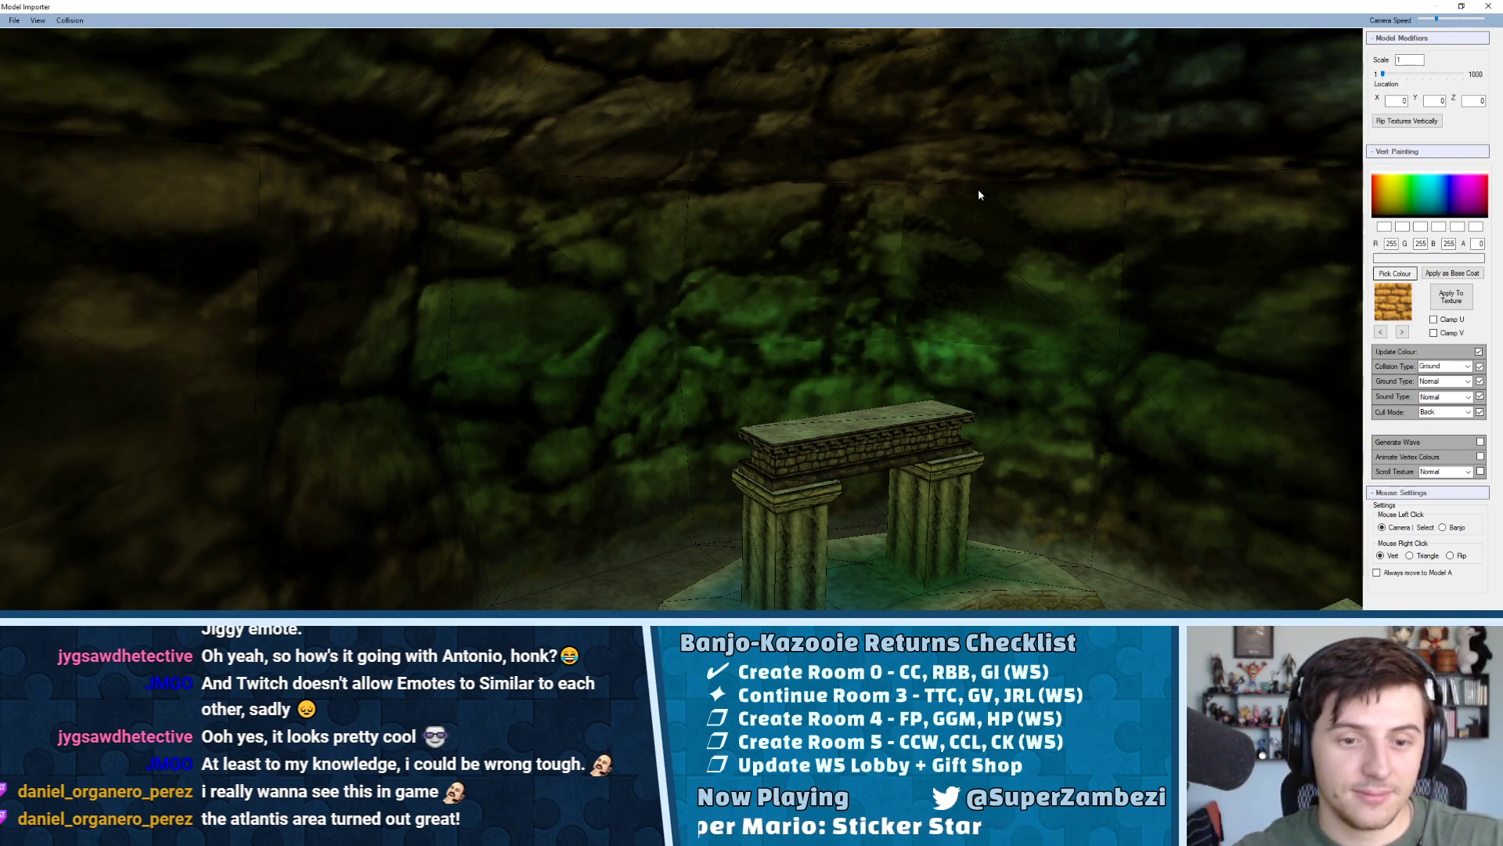
Switch to Blender and put the level mesh in Vertex Paint mode with its faces deselected, viewing the foot of the stairs
key(w)
drag(898, 187, 708, 430)
key(w)
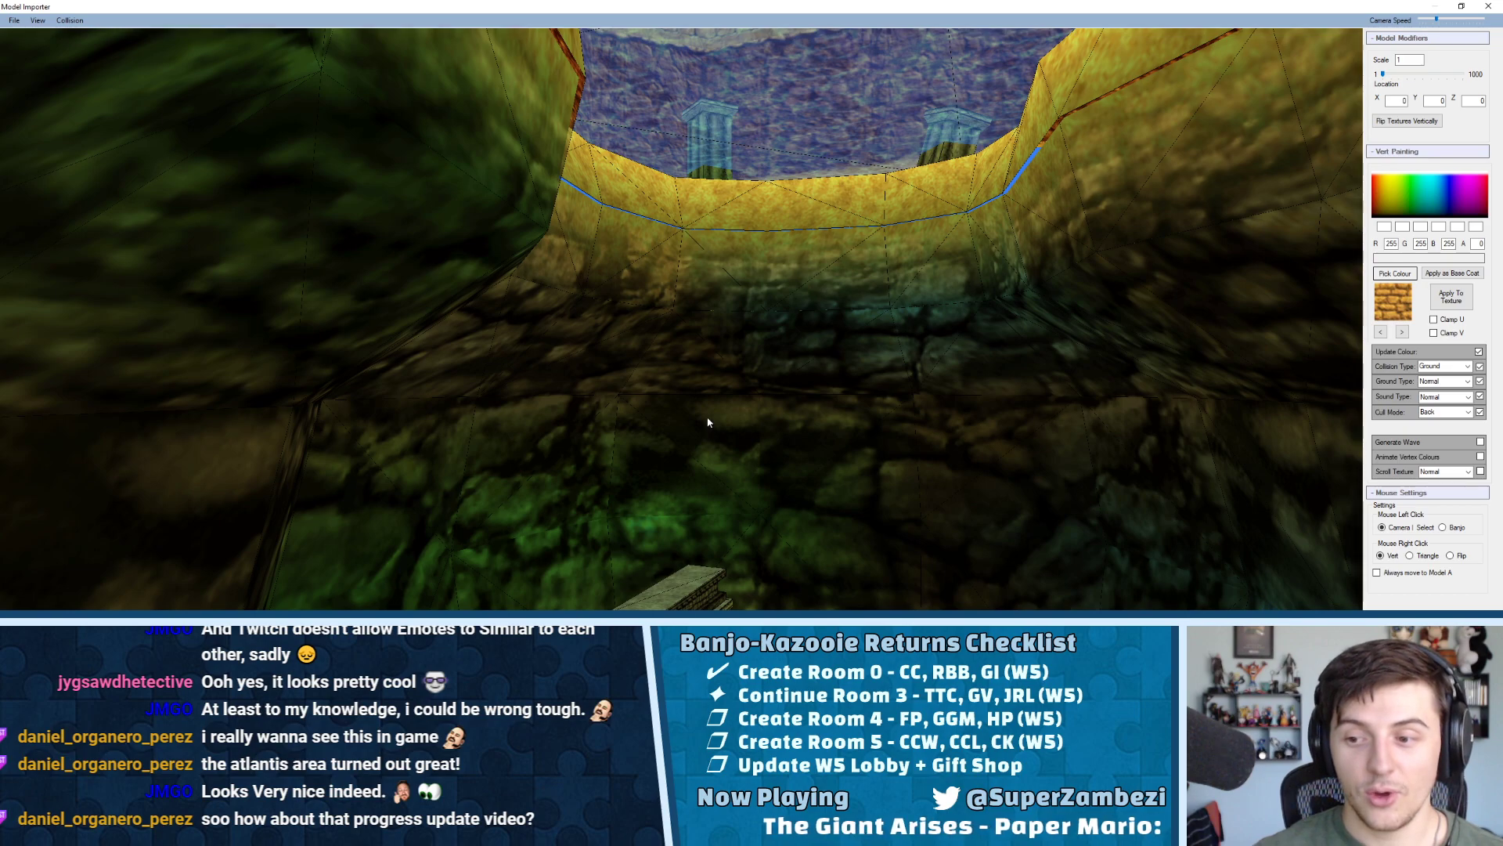
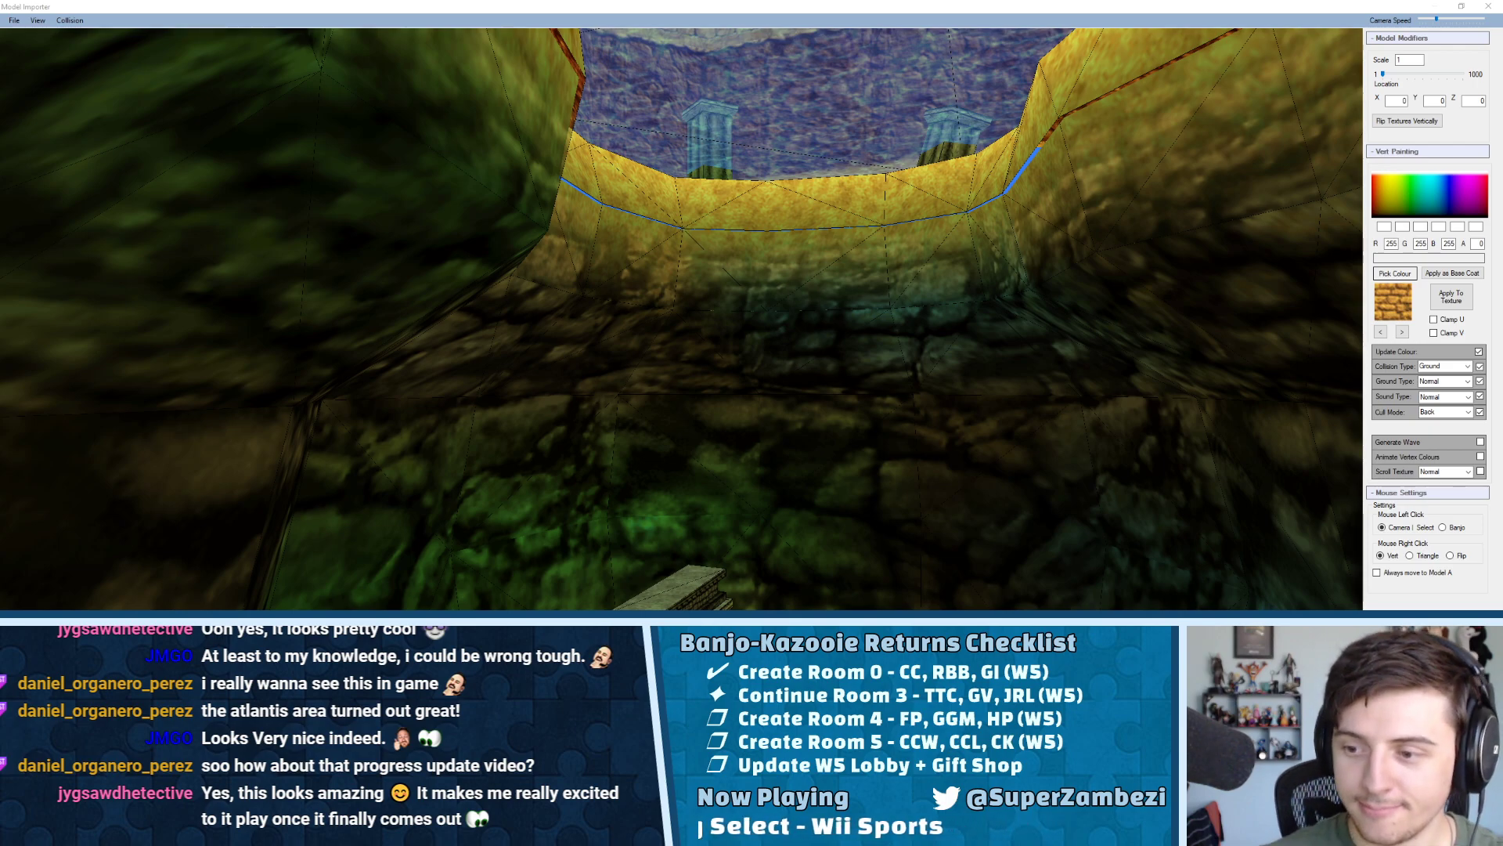
drag(782, 185, 670, 298)
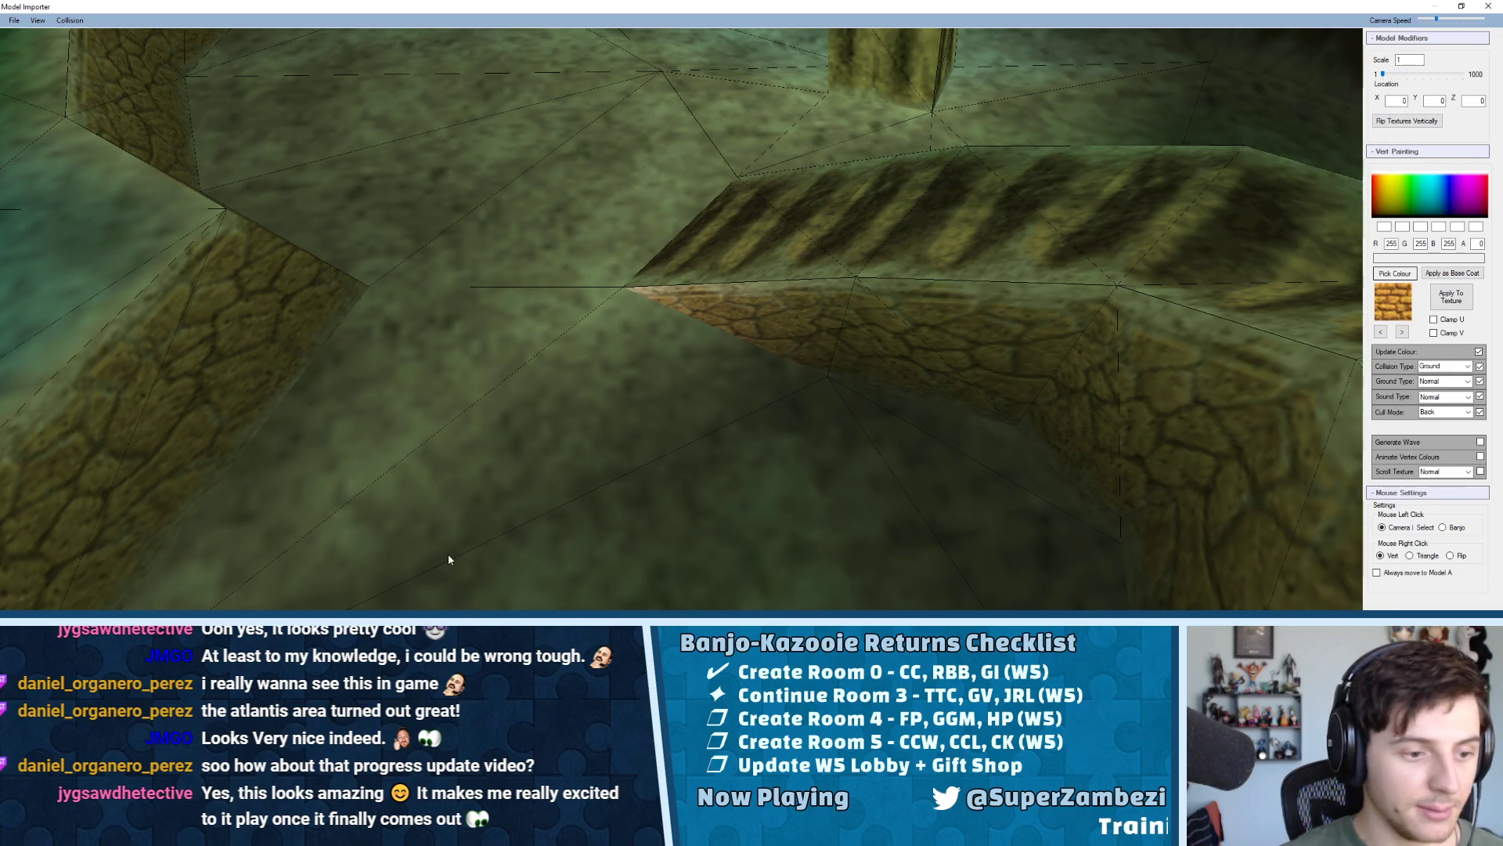
click(402, 616)
middle_drag(682, 384, 779, 205)
scroll(835, 286, up, 5)
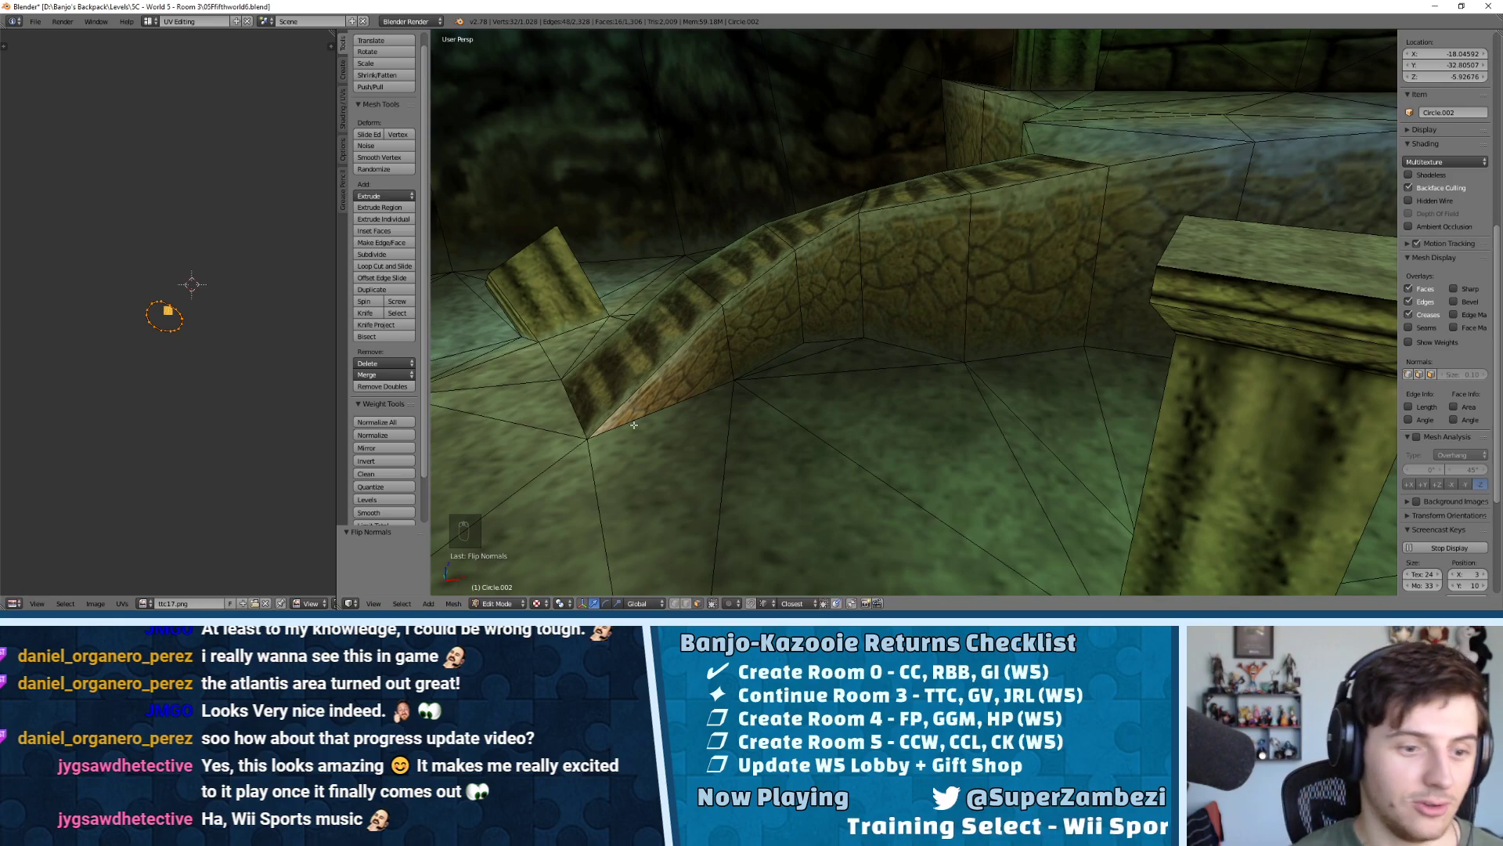
key(Tab)
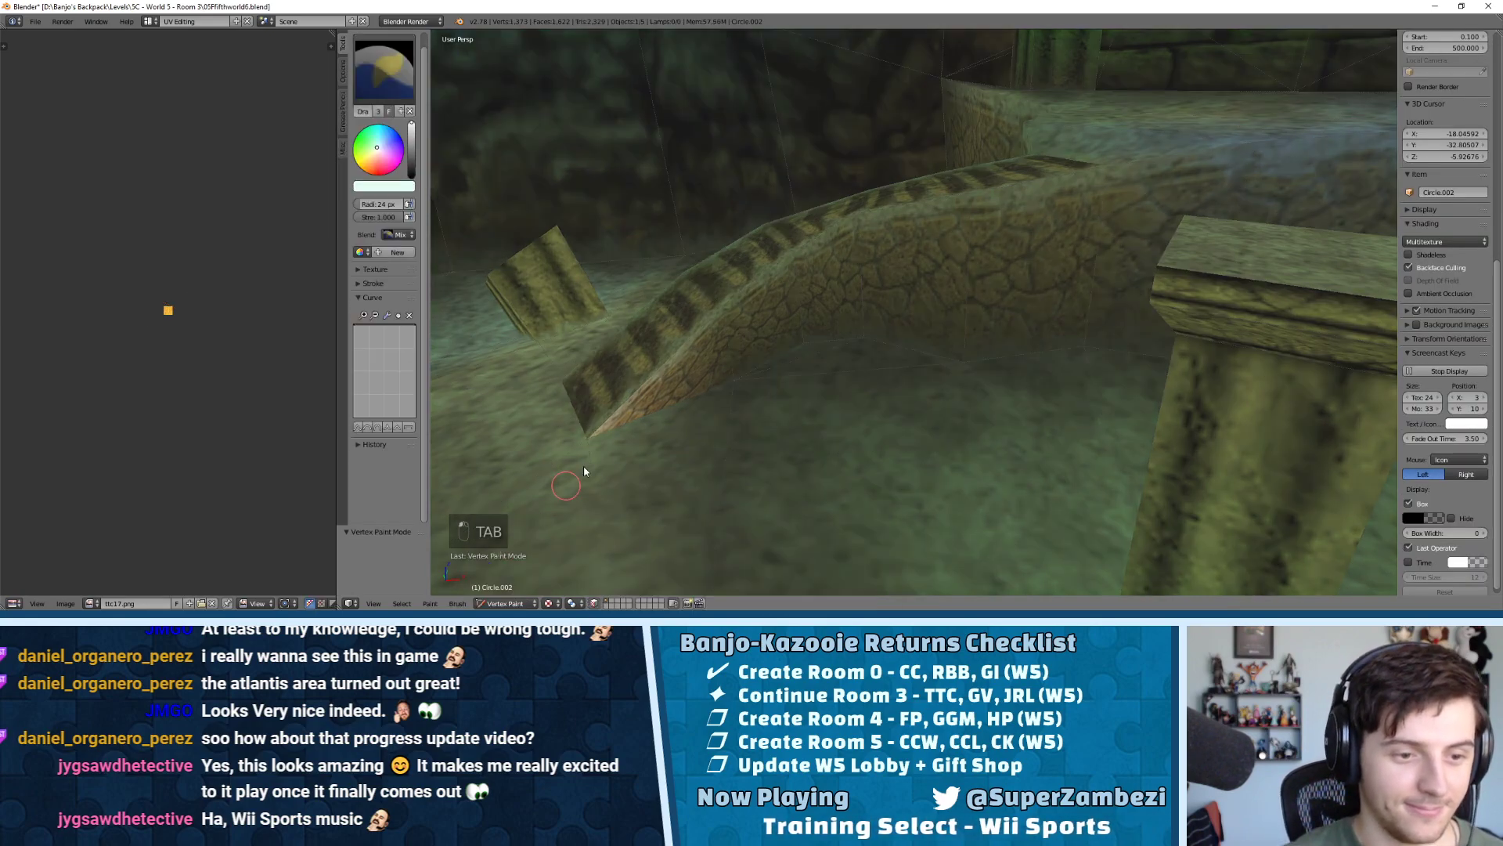
key(a)
key(a)
key(a)
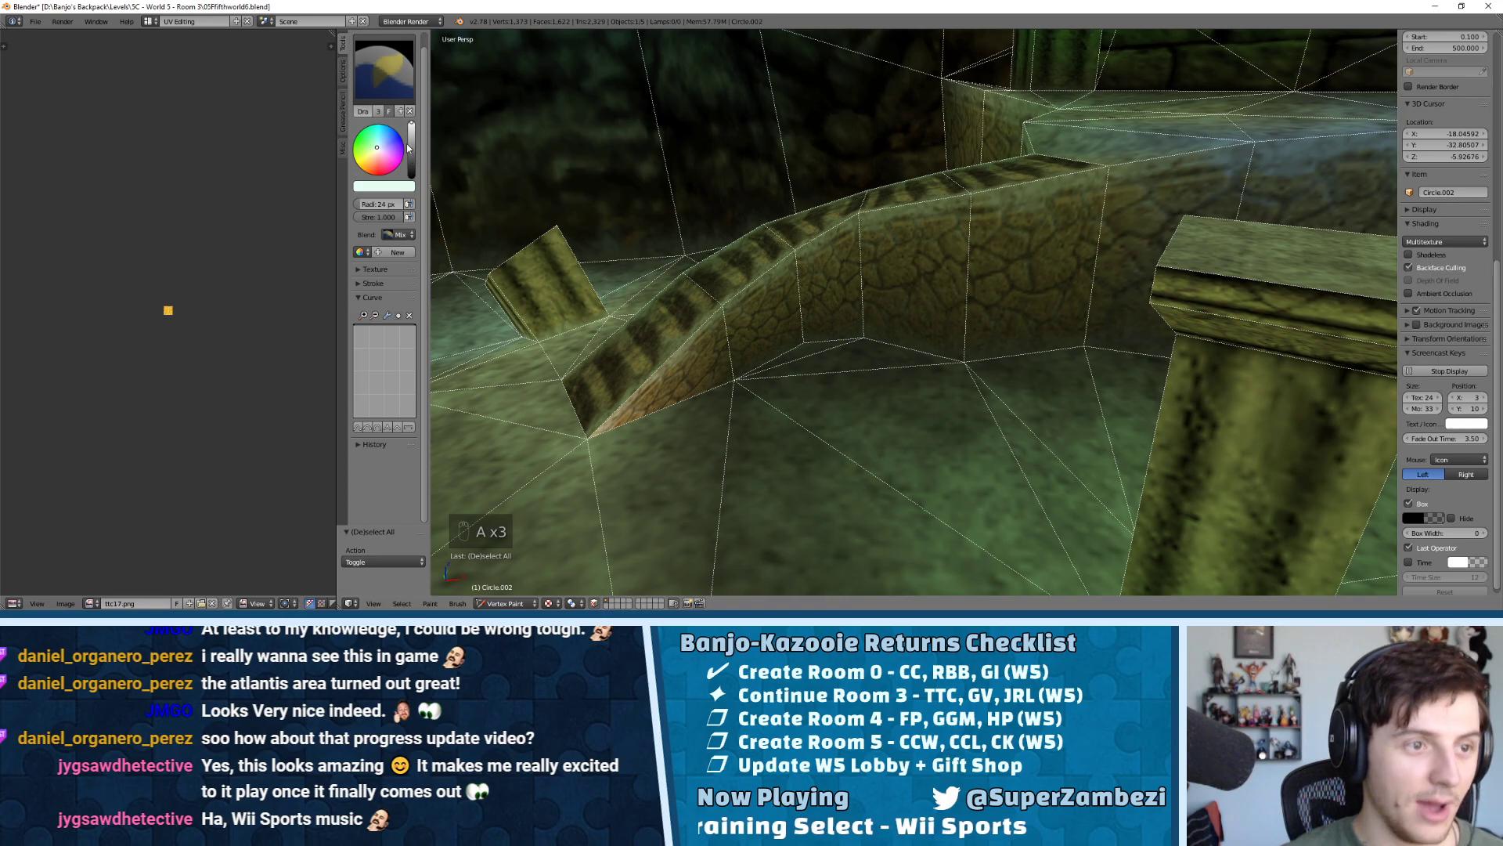
Pick a darker muted green and paint the reddish vertex at the lower corner of the staircase's side wall
click(371, 147)
click(412, 142)
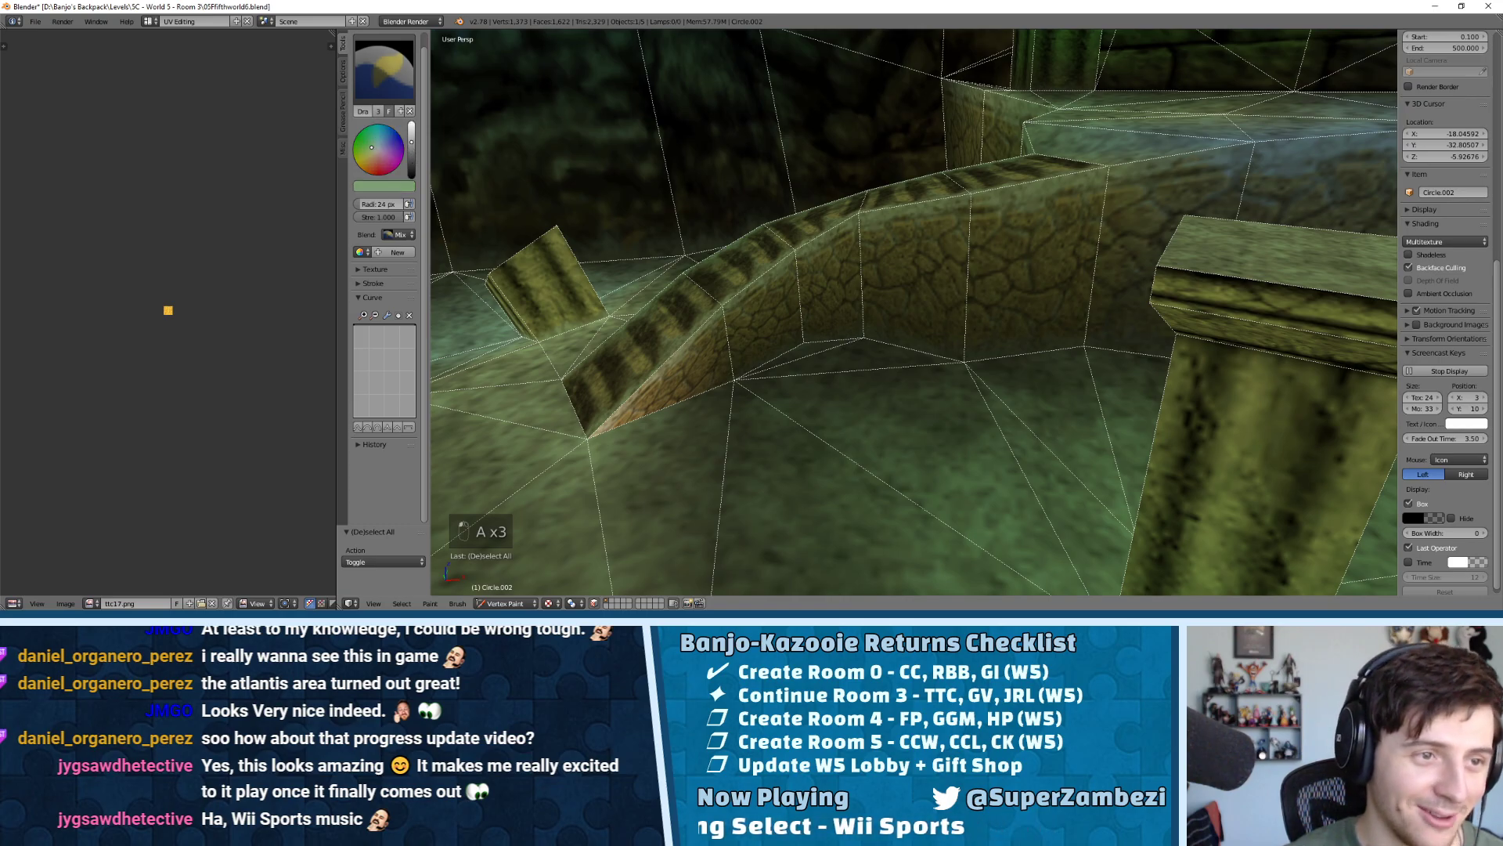
click(591, 439)
middle_drag(608, 441, 899, 491)
middle_drag(704, 507, 950, 439)
Return the level mesh to Edit Mode and save the Room 3 Blender file
key(a)
key(Tab)
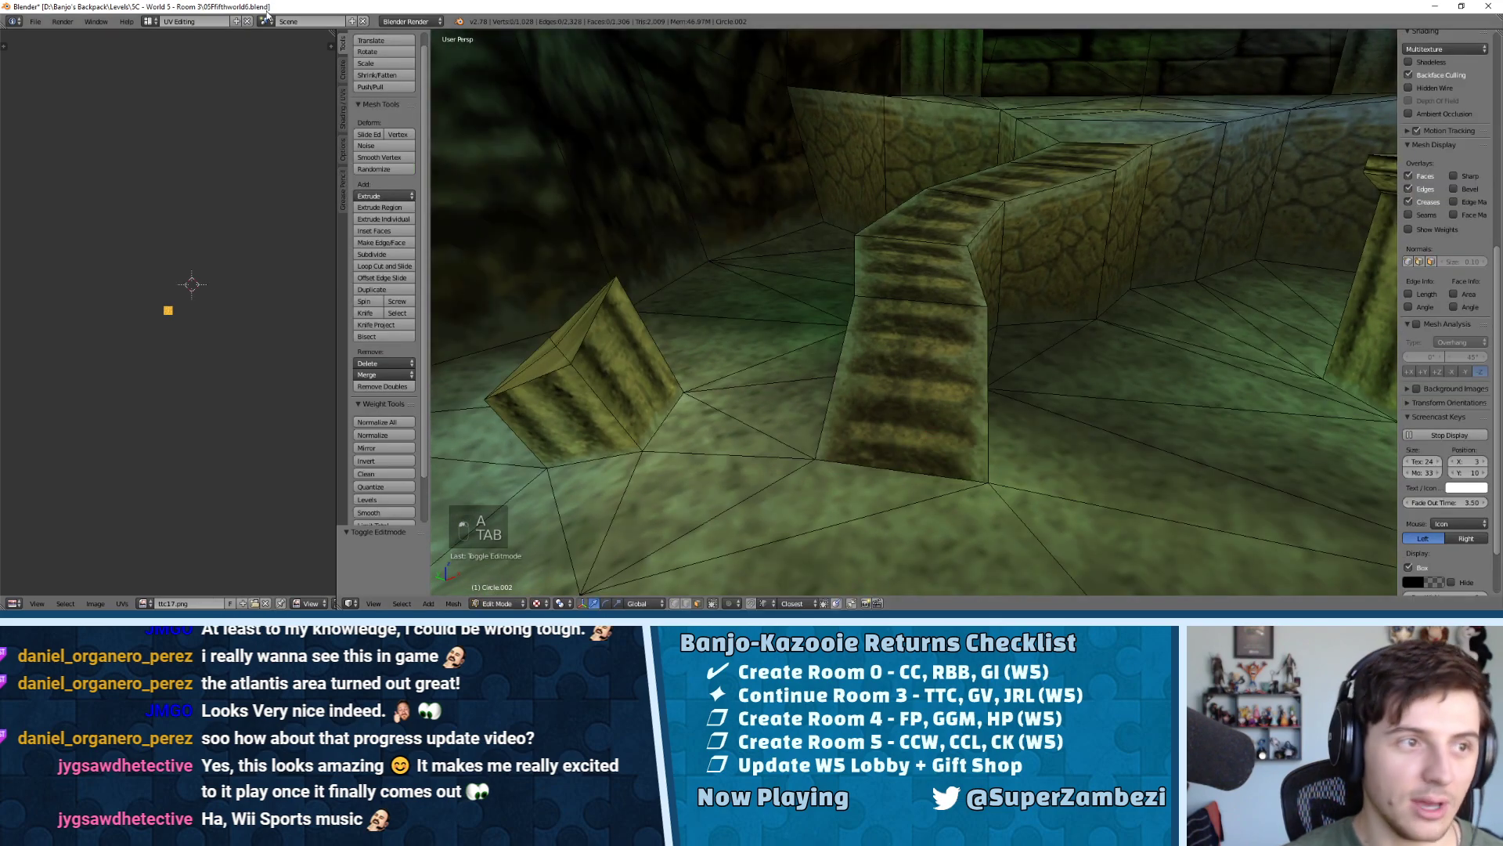
click(39, 22)
click(71, 111)
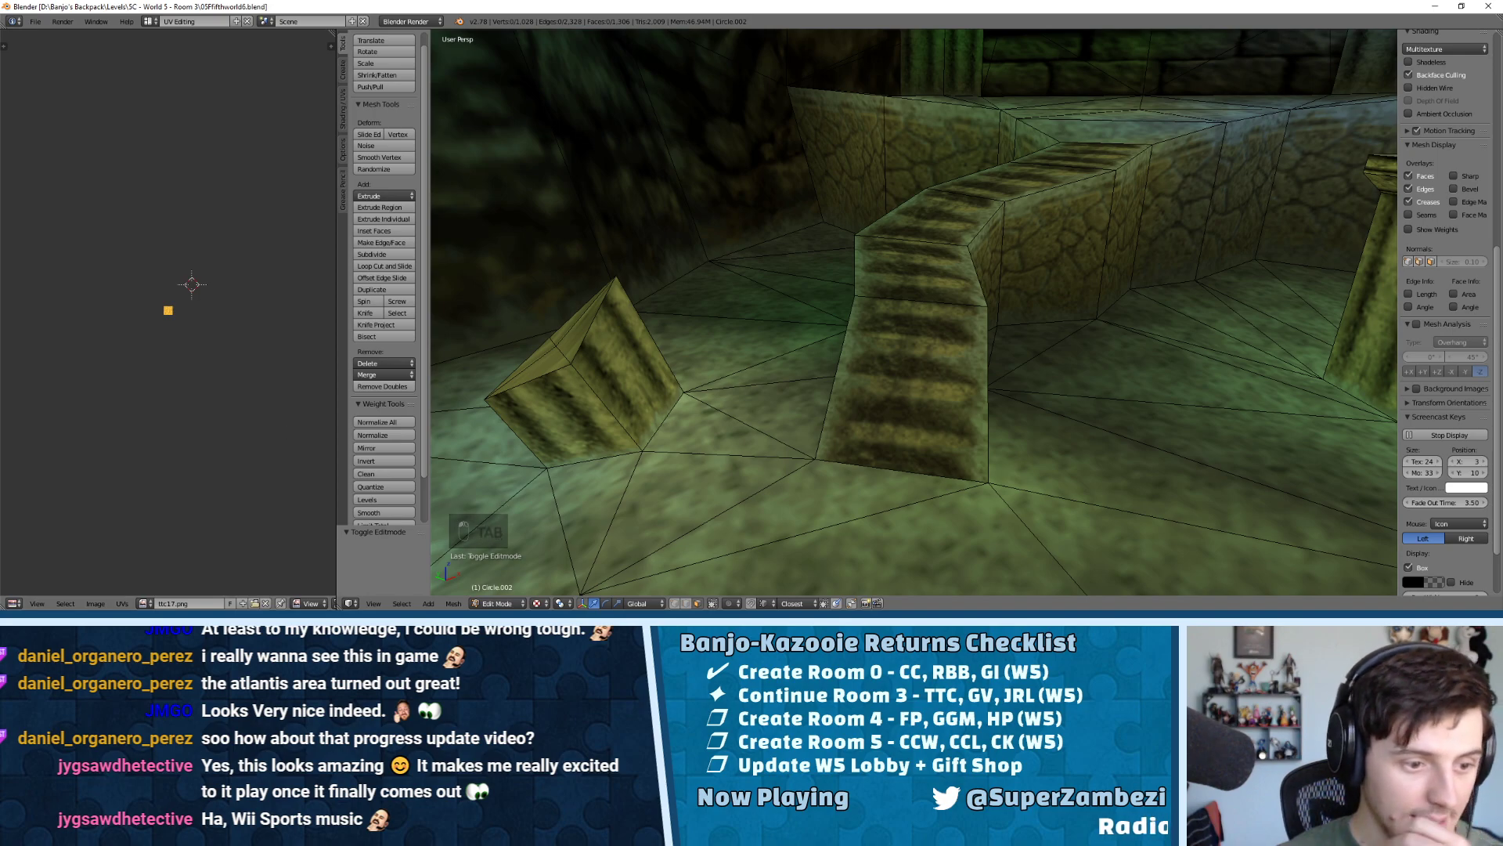
Create a folder named 5C - World 5 - Room 4 in the Banjo's Backpack Levels folder and return to Blender
key(alt+Tab)
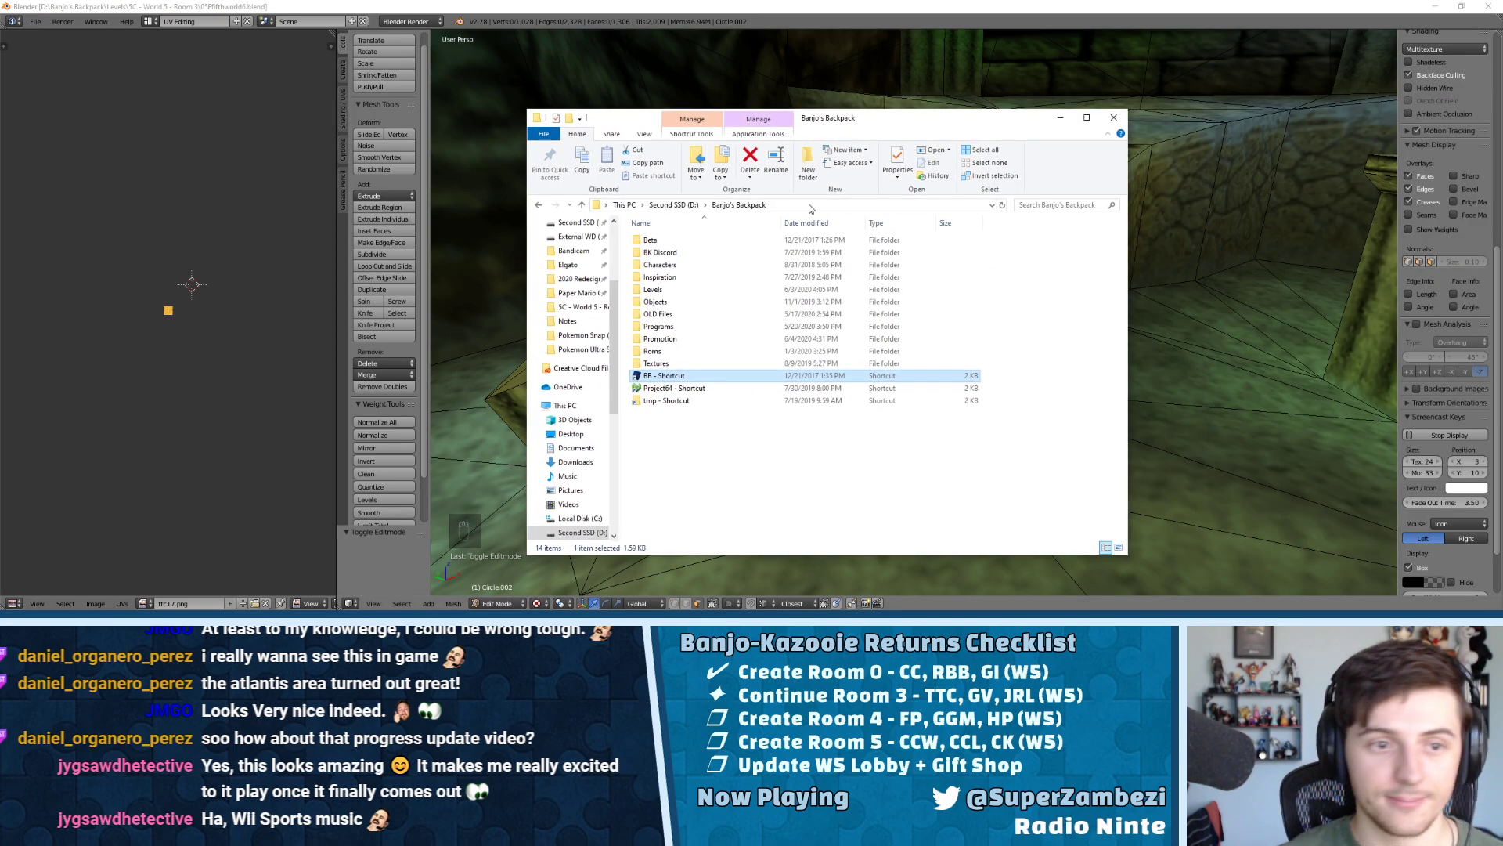
double_click(653, 289)
scroll(693, 430, down, 2)
right_click(1096, 448)
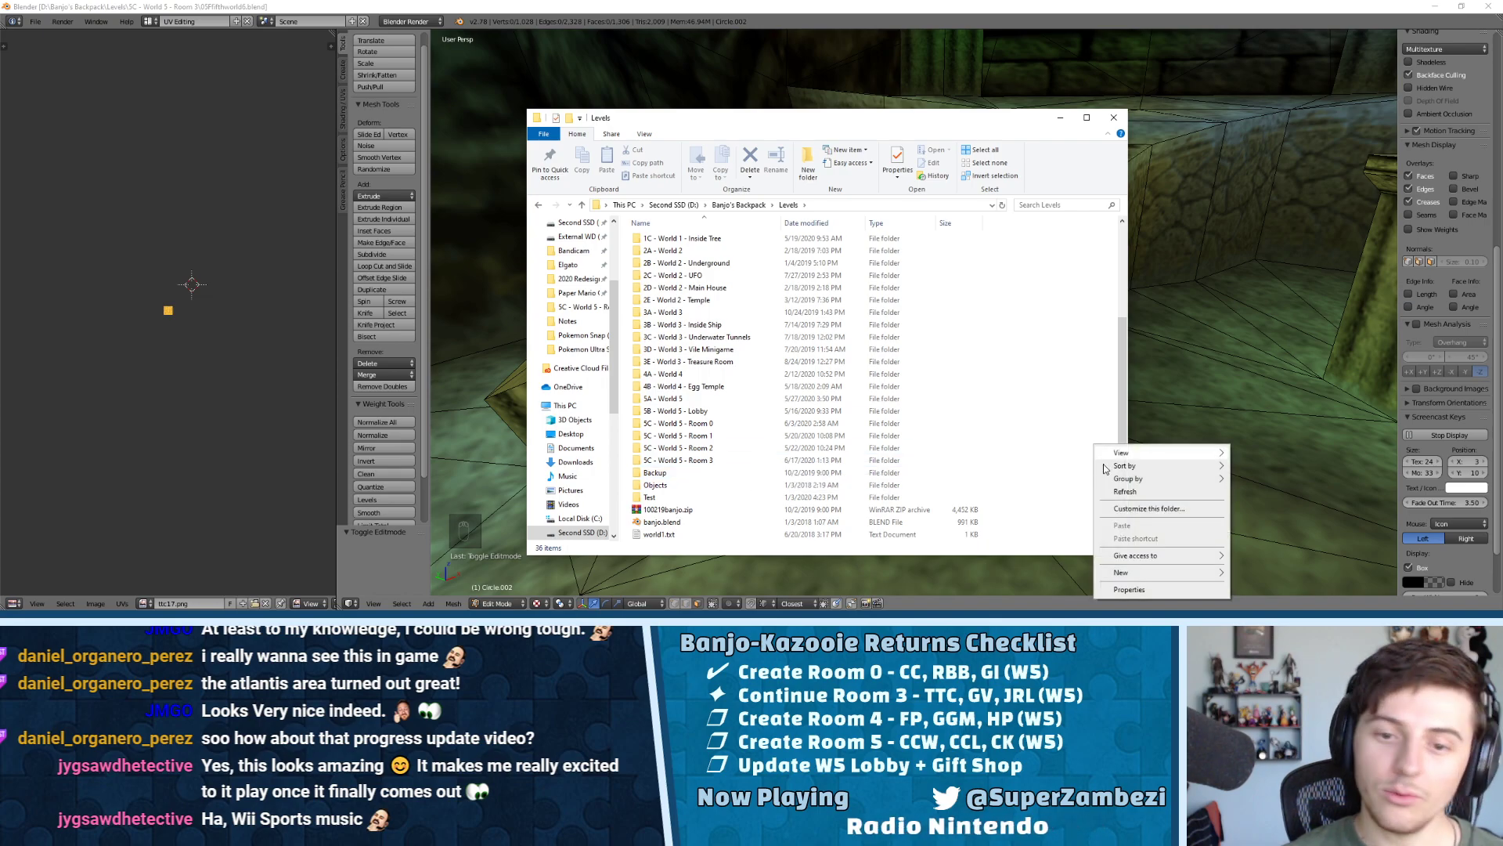
mouse_move(1135, 572)
click(1273, 453)
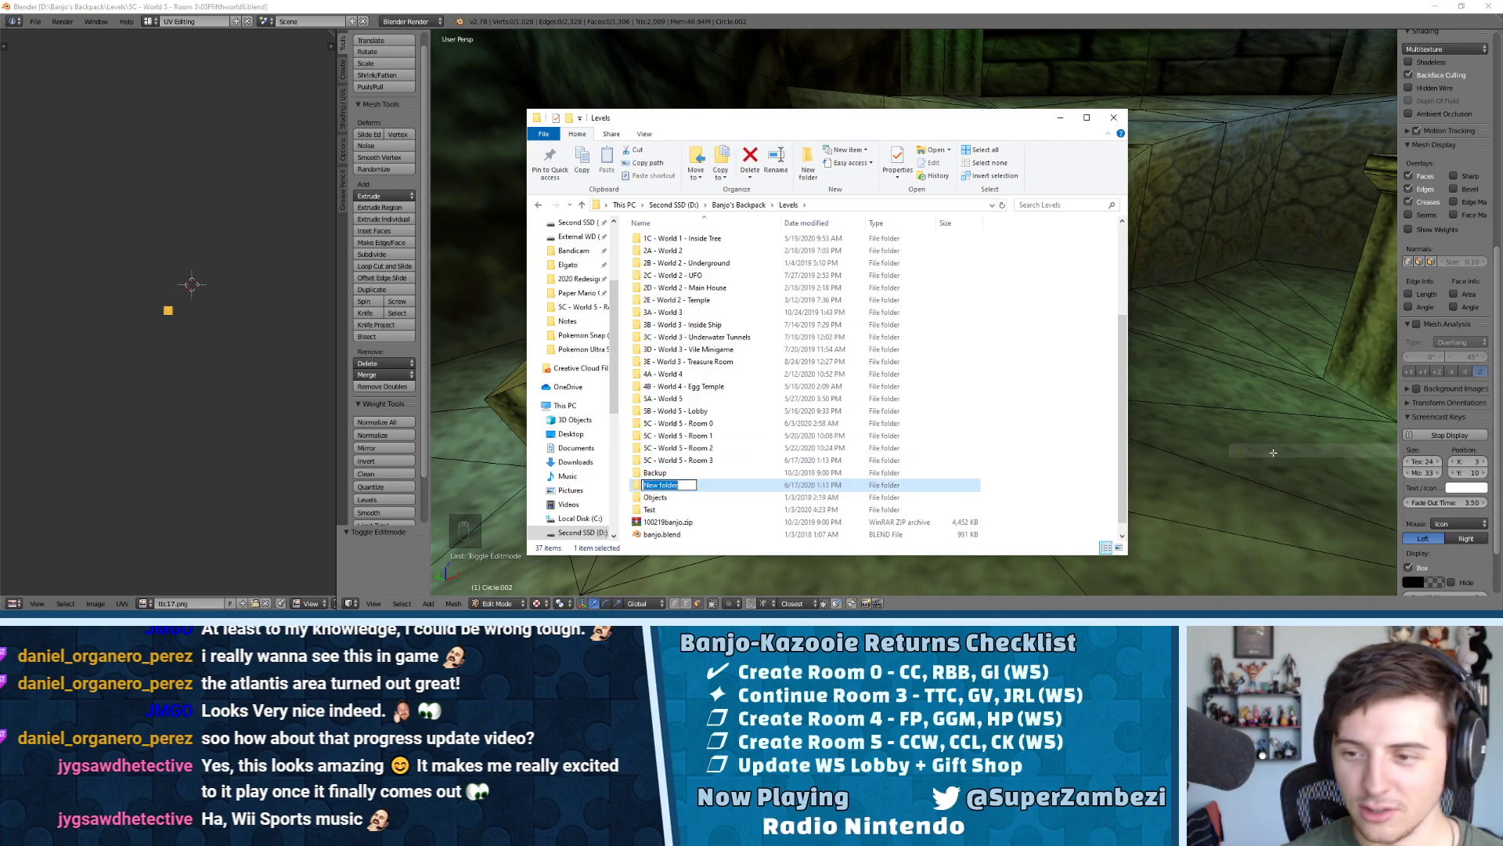
text(5C - Wore)
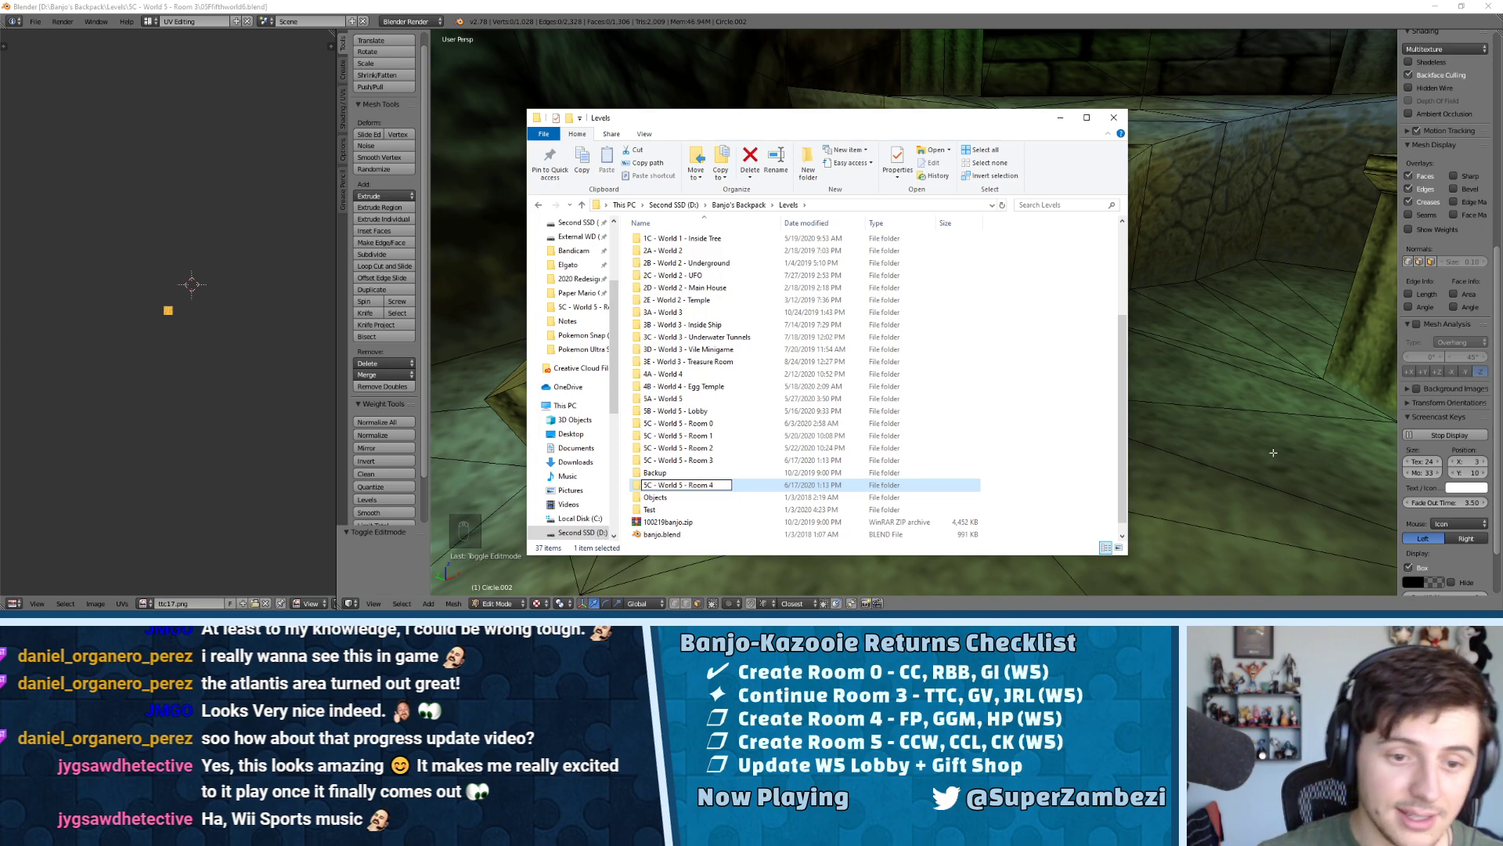
click(983, 462)
click(1060, 118)
scroll(932, 227, down, 10)
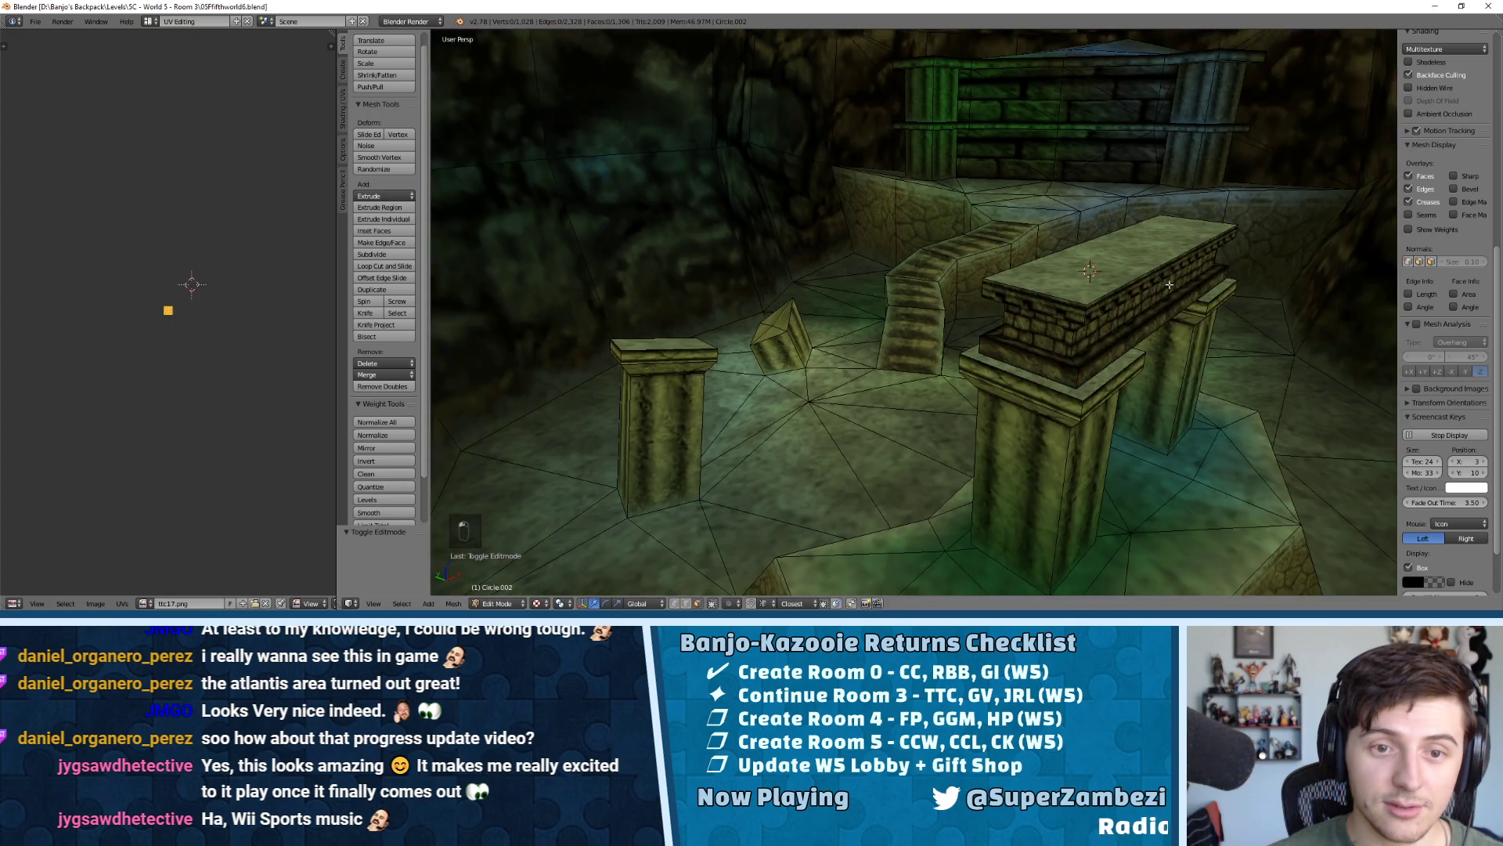
Look over the finished Room 3 level, from the underground ruins up to the desert floor and the pit opening
middle_drag(931, 195, 900, 259)
scroll(900, 258, down, 2)
scroll(897, 258, up, 2)
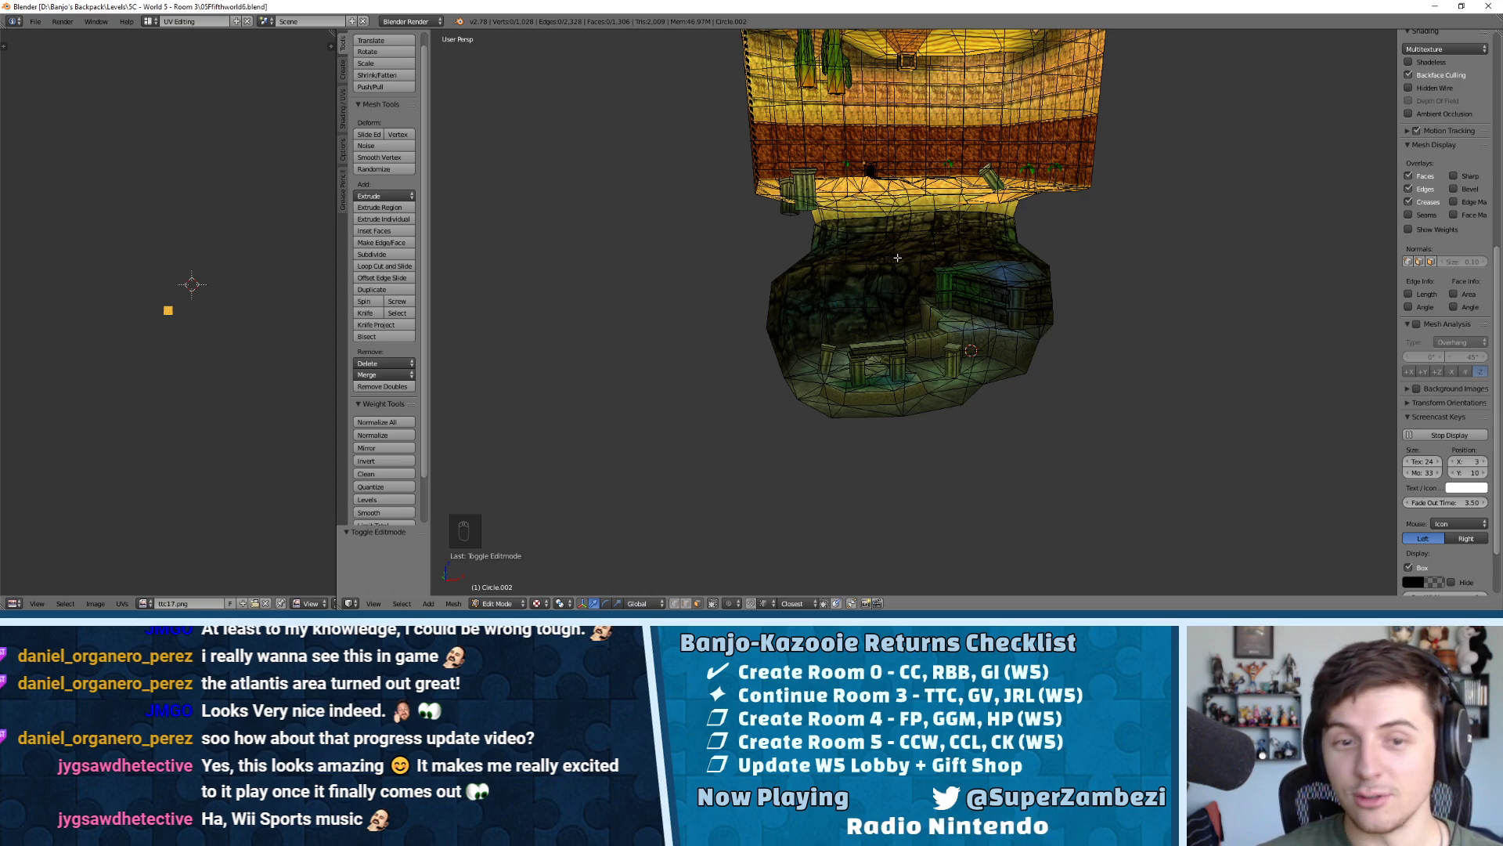
middle_drag(880, 227, 898, 324)
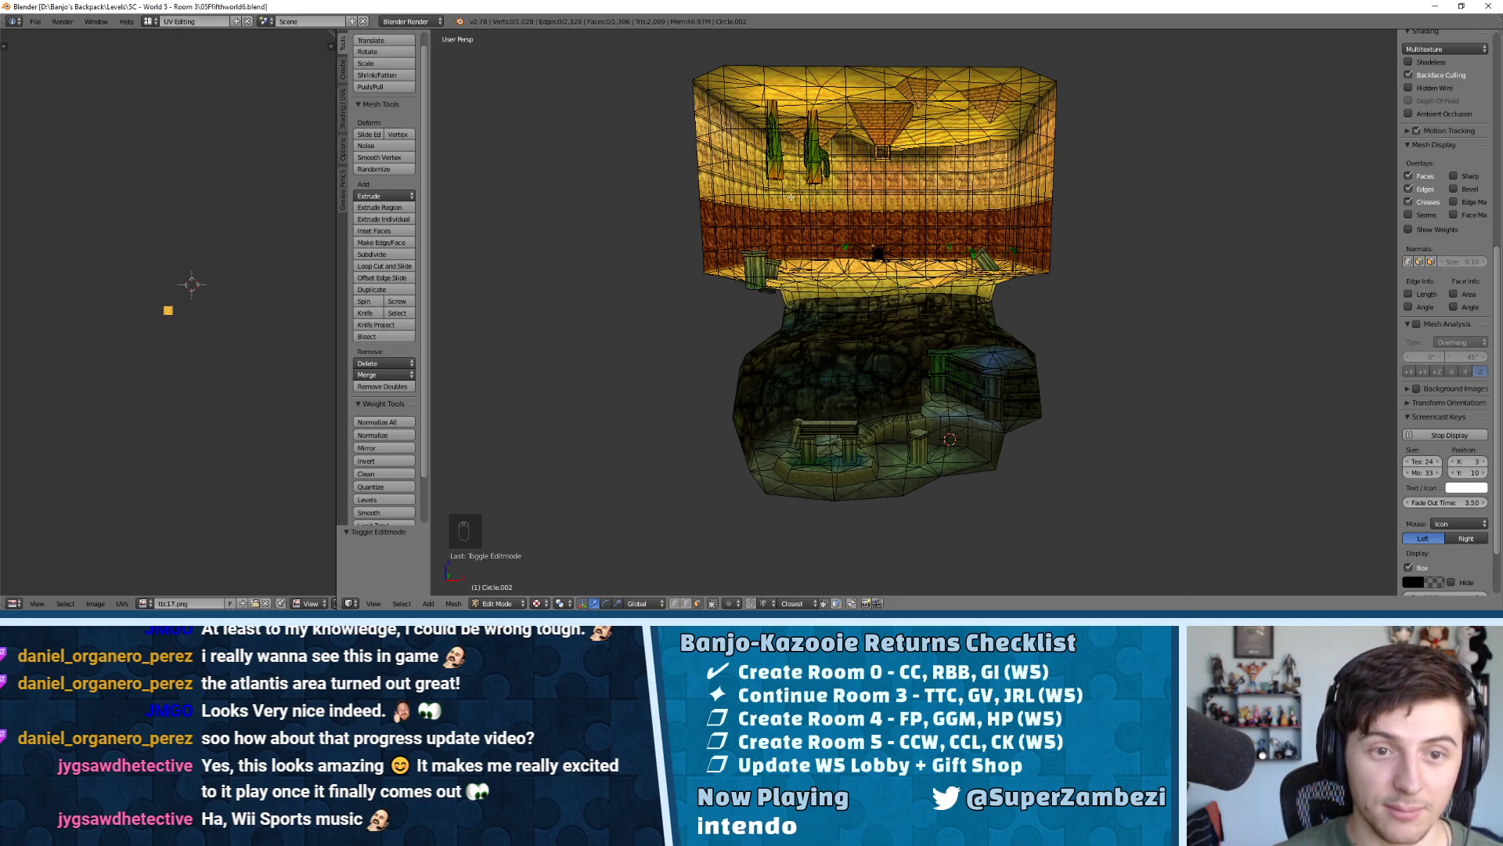
middle_drag(1033, 203, 1055, 237)
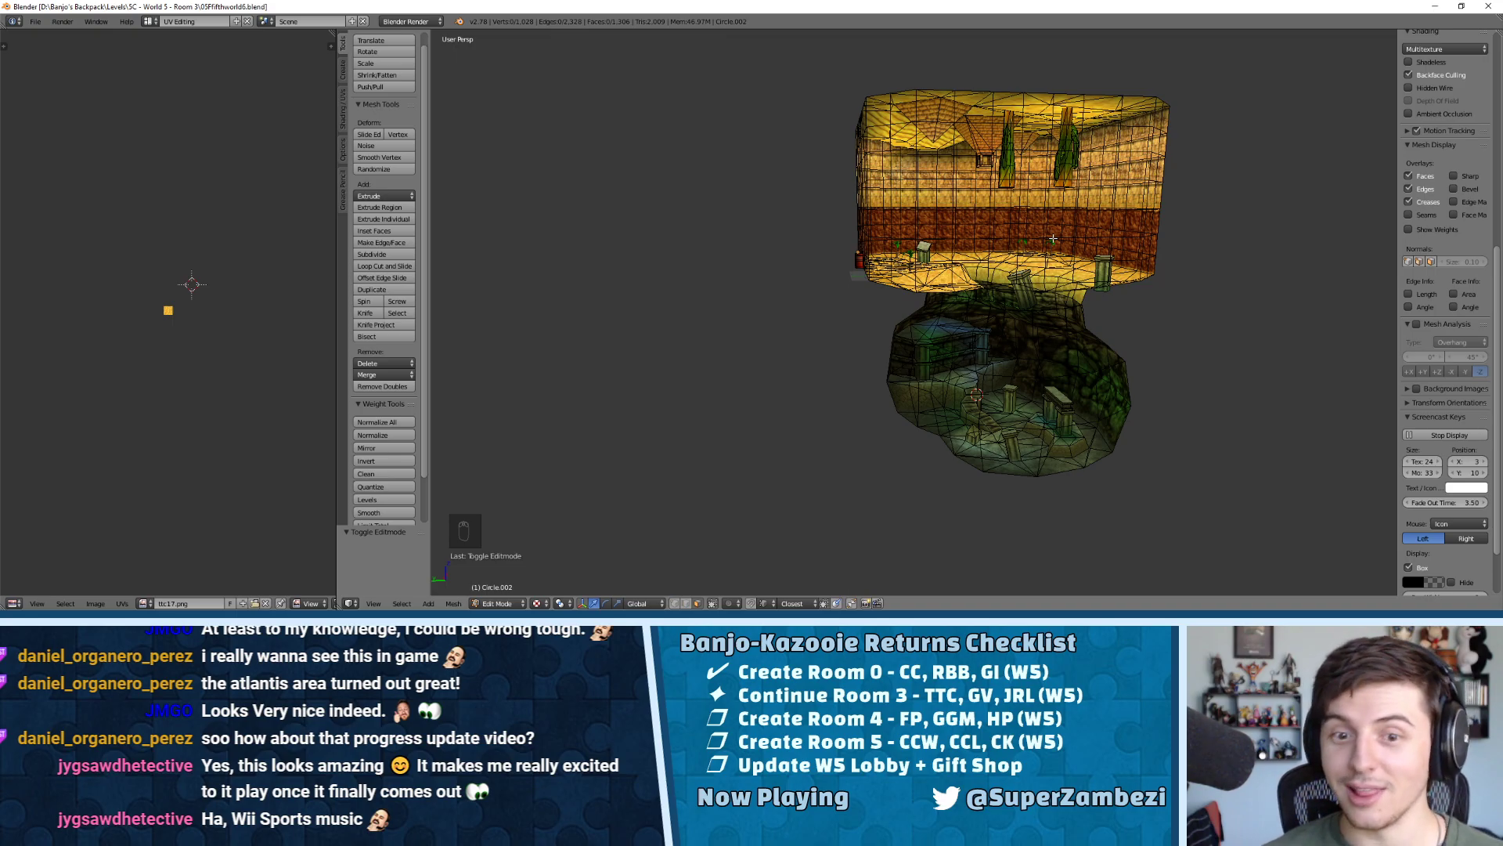
middle_drag(1025, 263, 826, 433)
scroll(962, 215, up, 5)
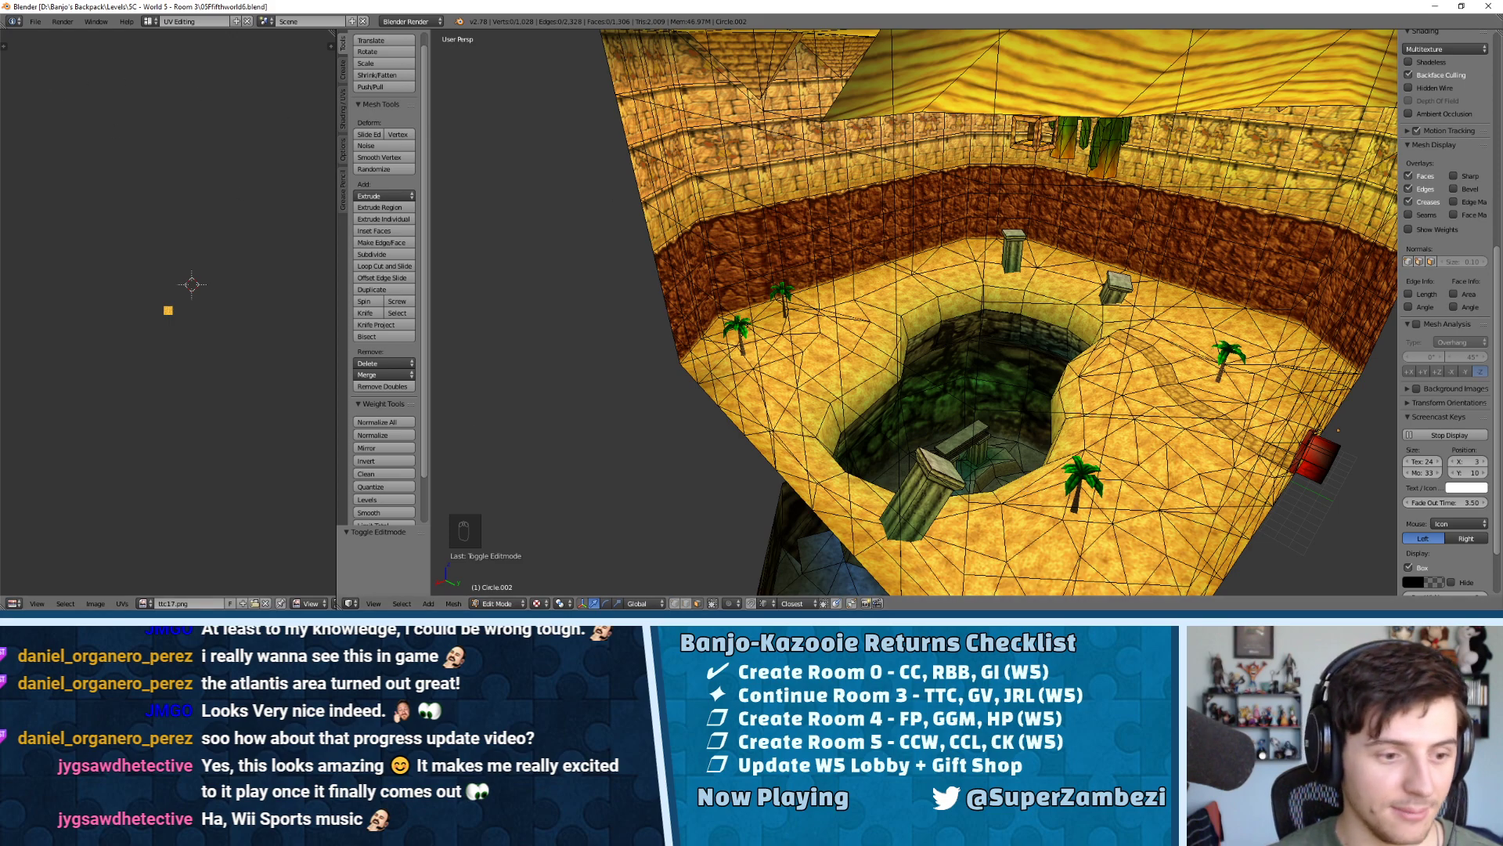
Open the highest-numbered Blender file, 05Afifthworld10.blend, from the 5A - World 5 folder in Levels
click(35, 21)
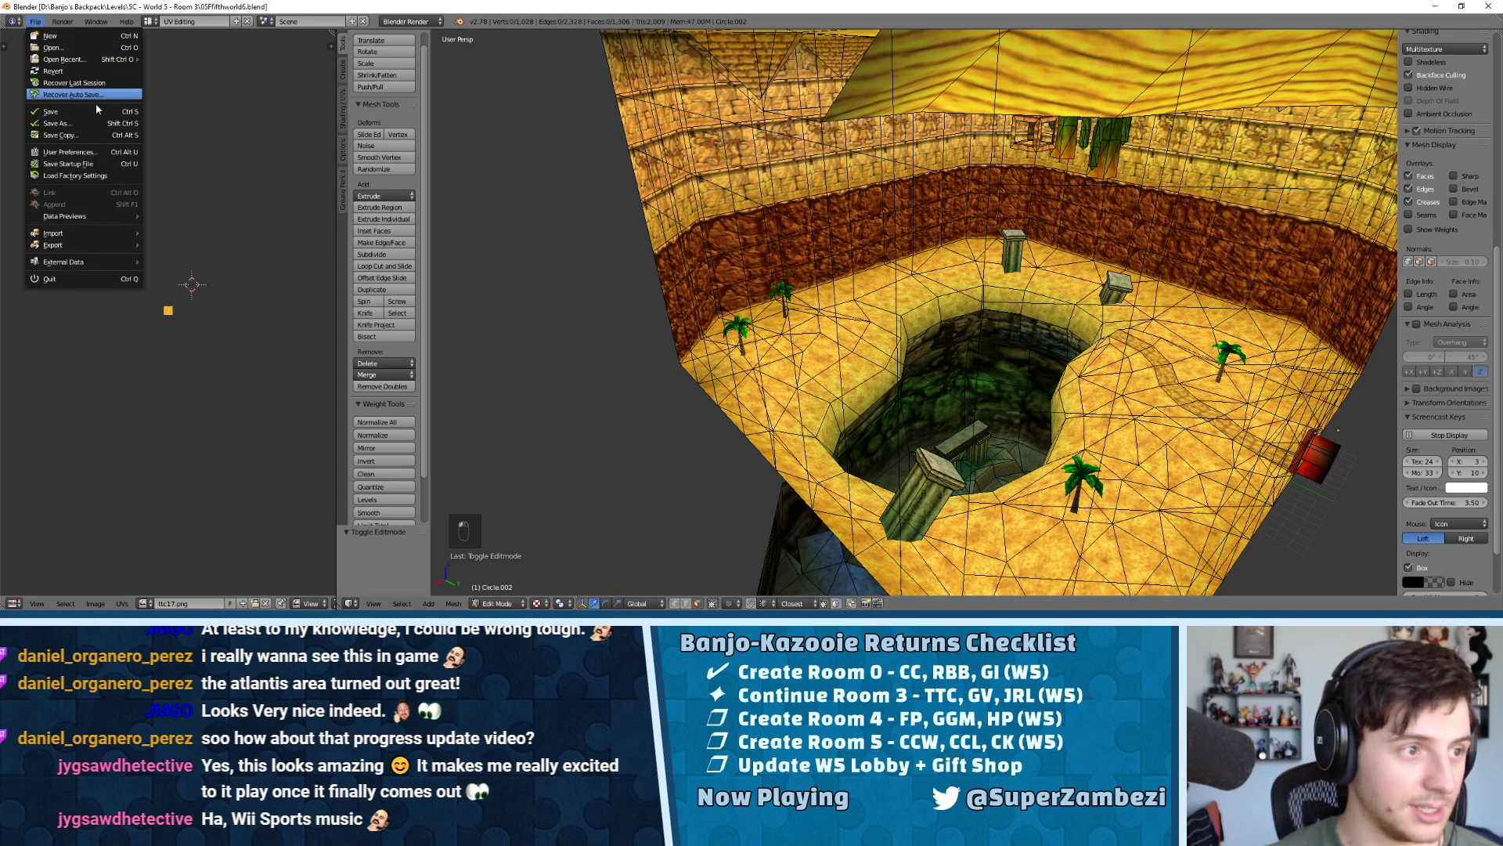
click(69, 48)
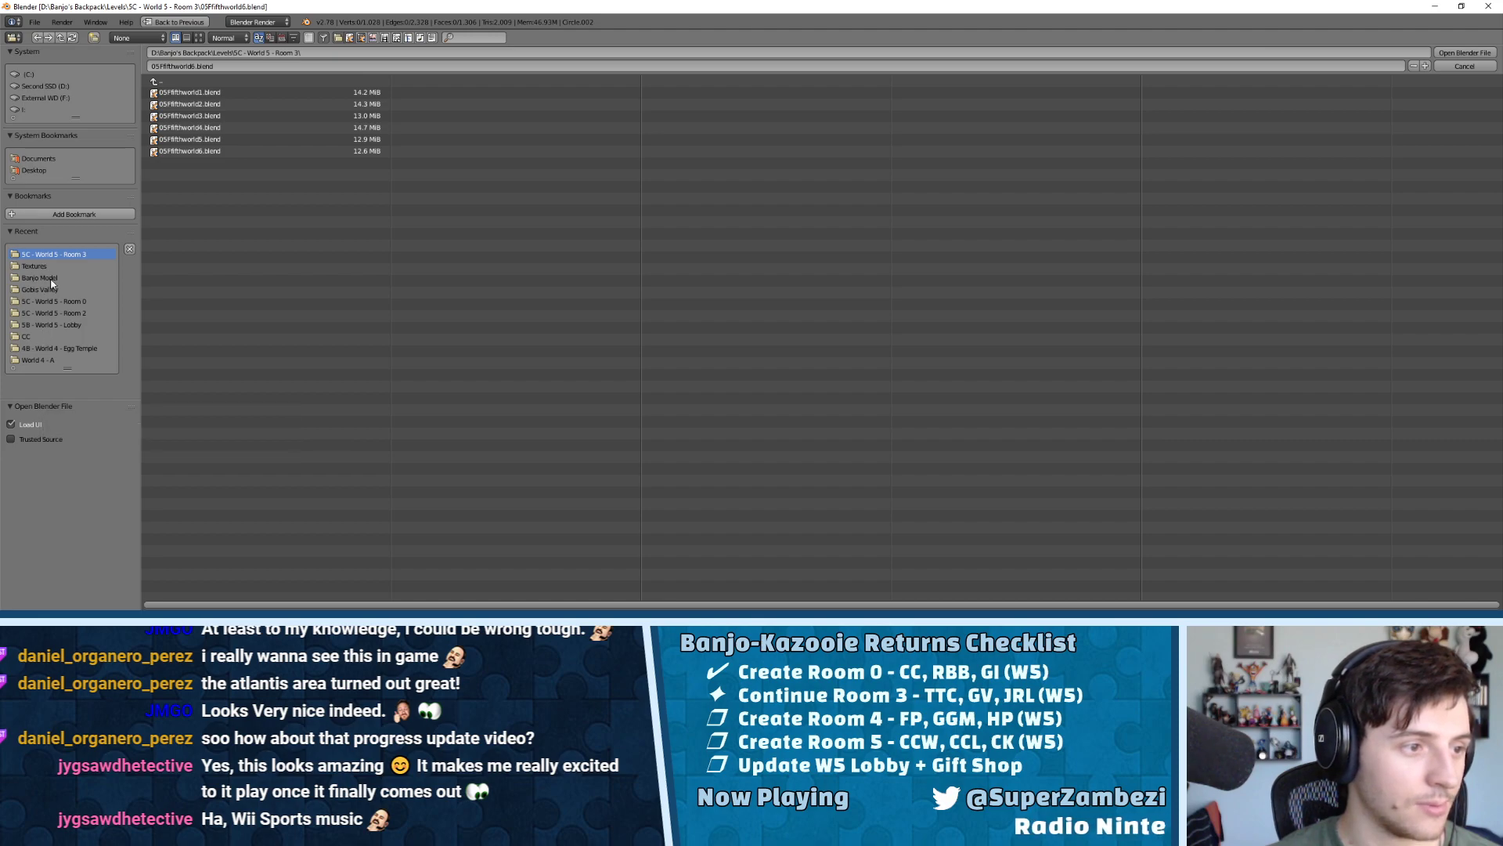
click(50, 303)
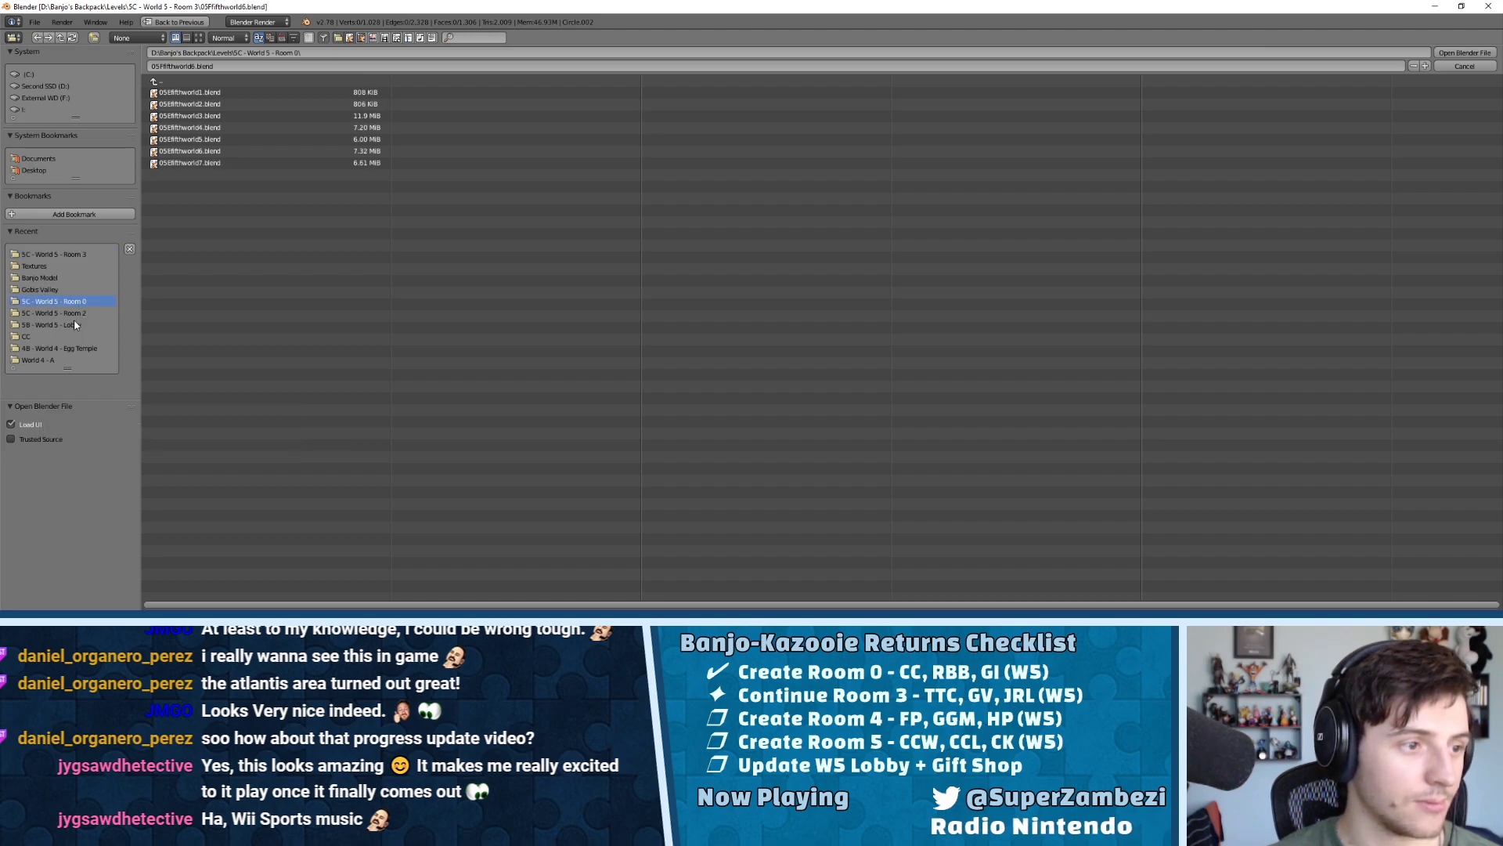
click(157, 82)
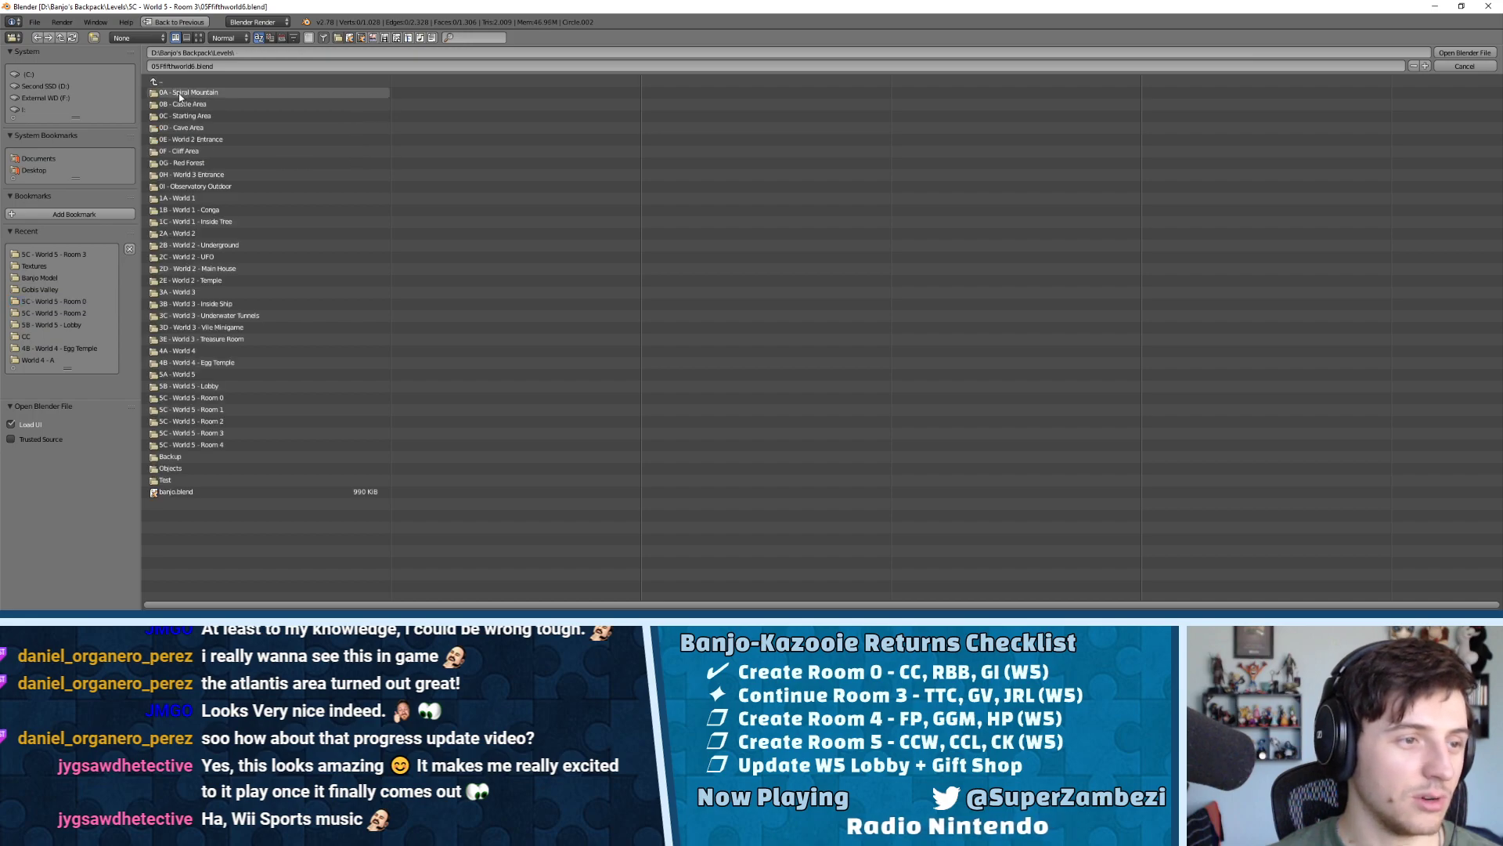
click(179, 374)
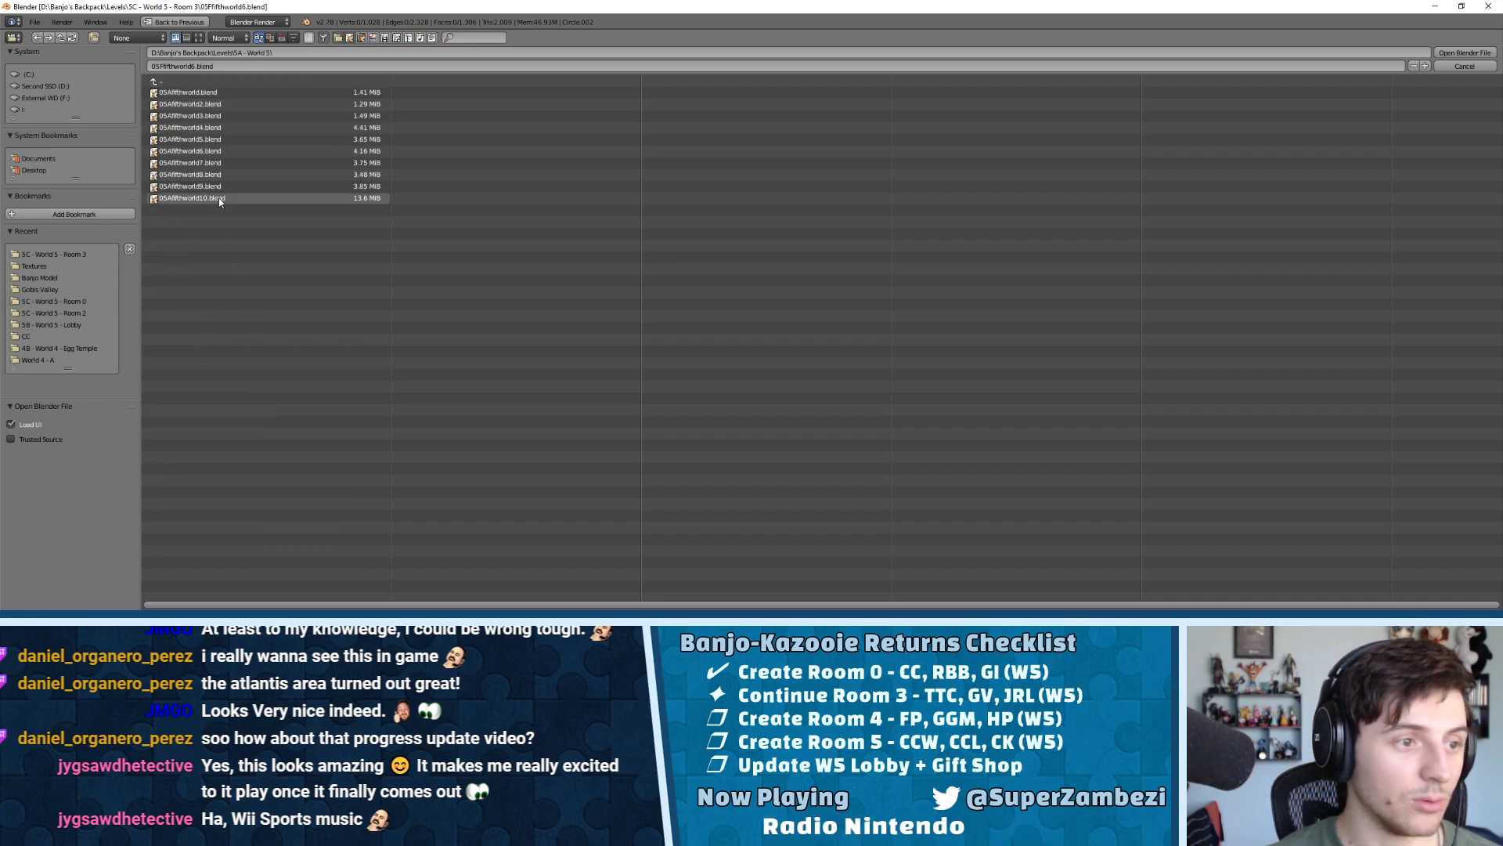
click(203, 198)
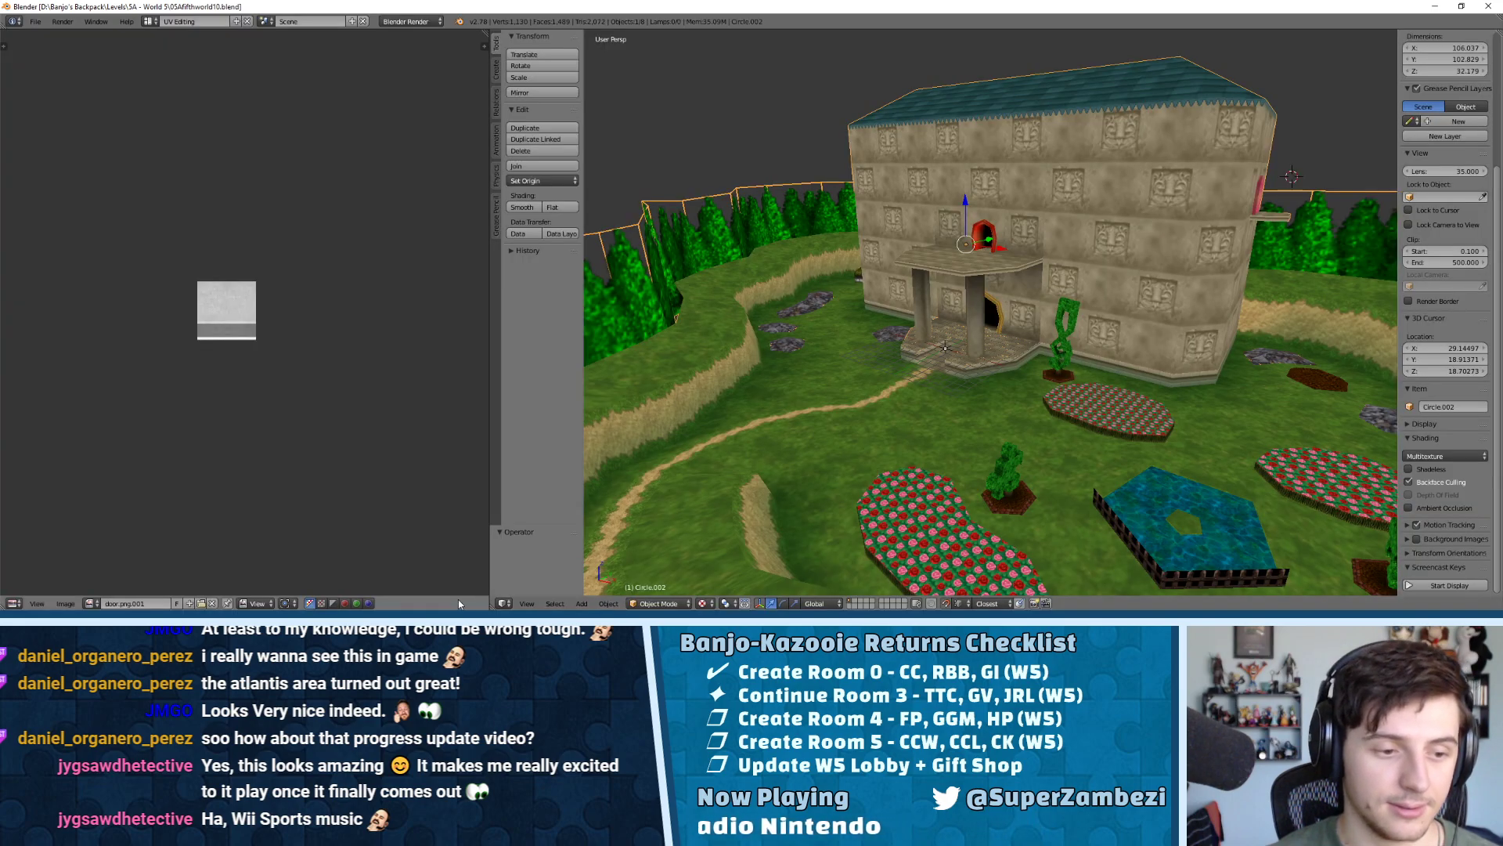
Put the World 5 mesh in Edit Mode and select all faces sharing the door.png image of the upper doorway's red frame
scroll(1121, 302, down, 1)
middle_drag(1121, 302, 950, 259)
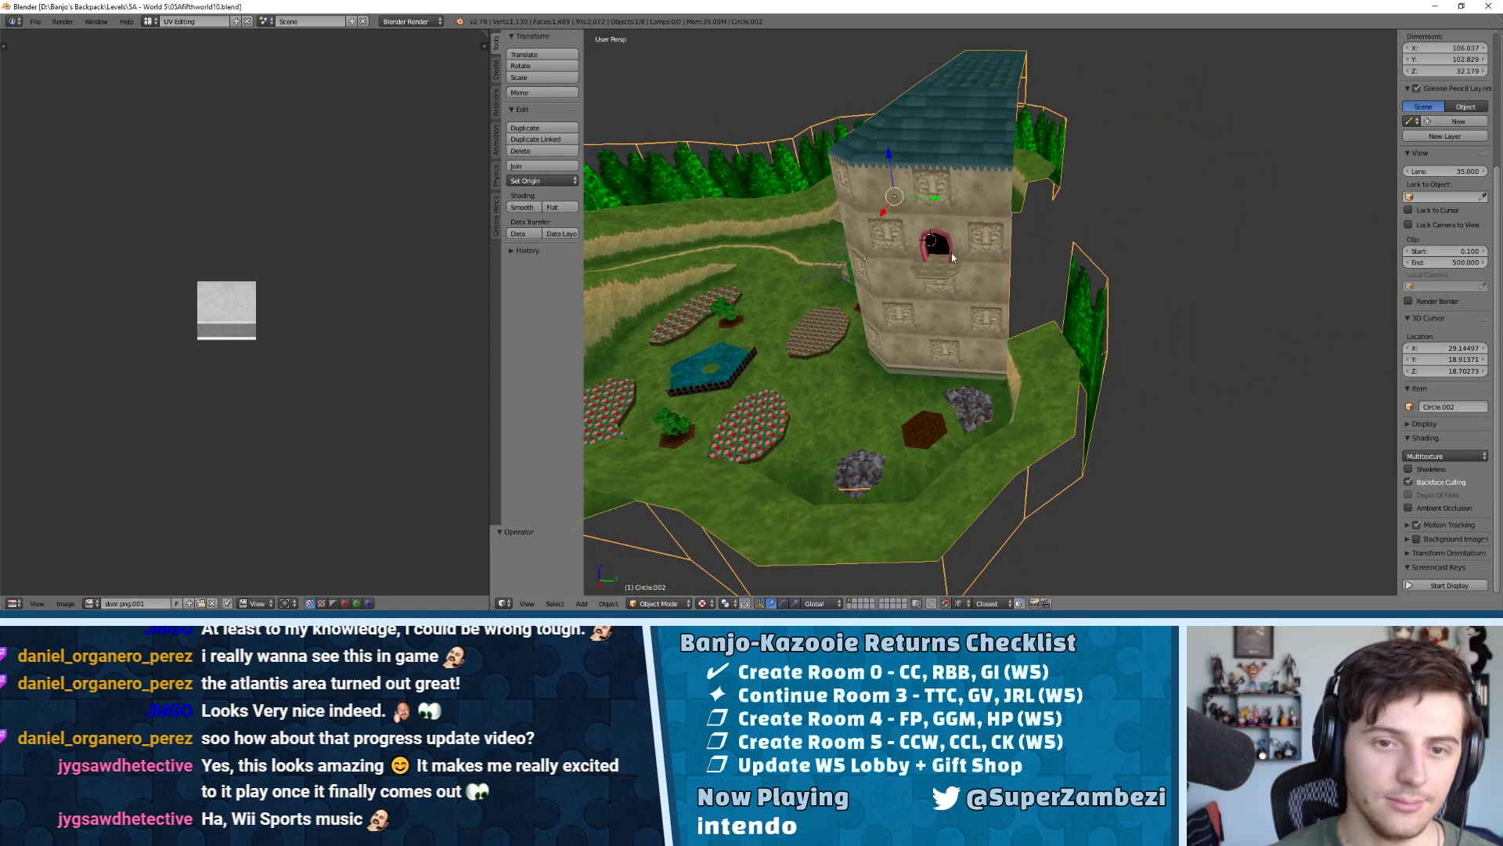
scroll(859, 199, up, 4)
key(Tab)
key(Tab)
key(Tab)
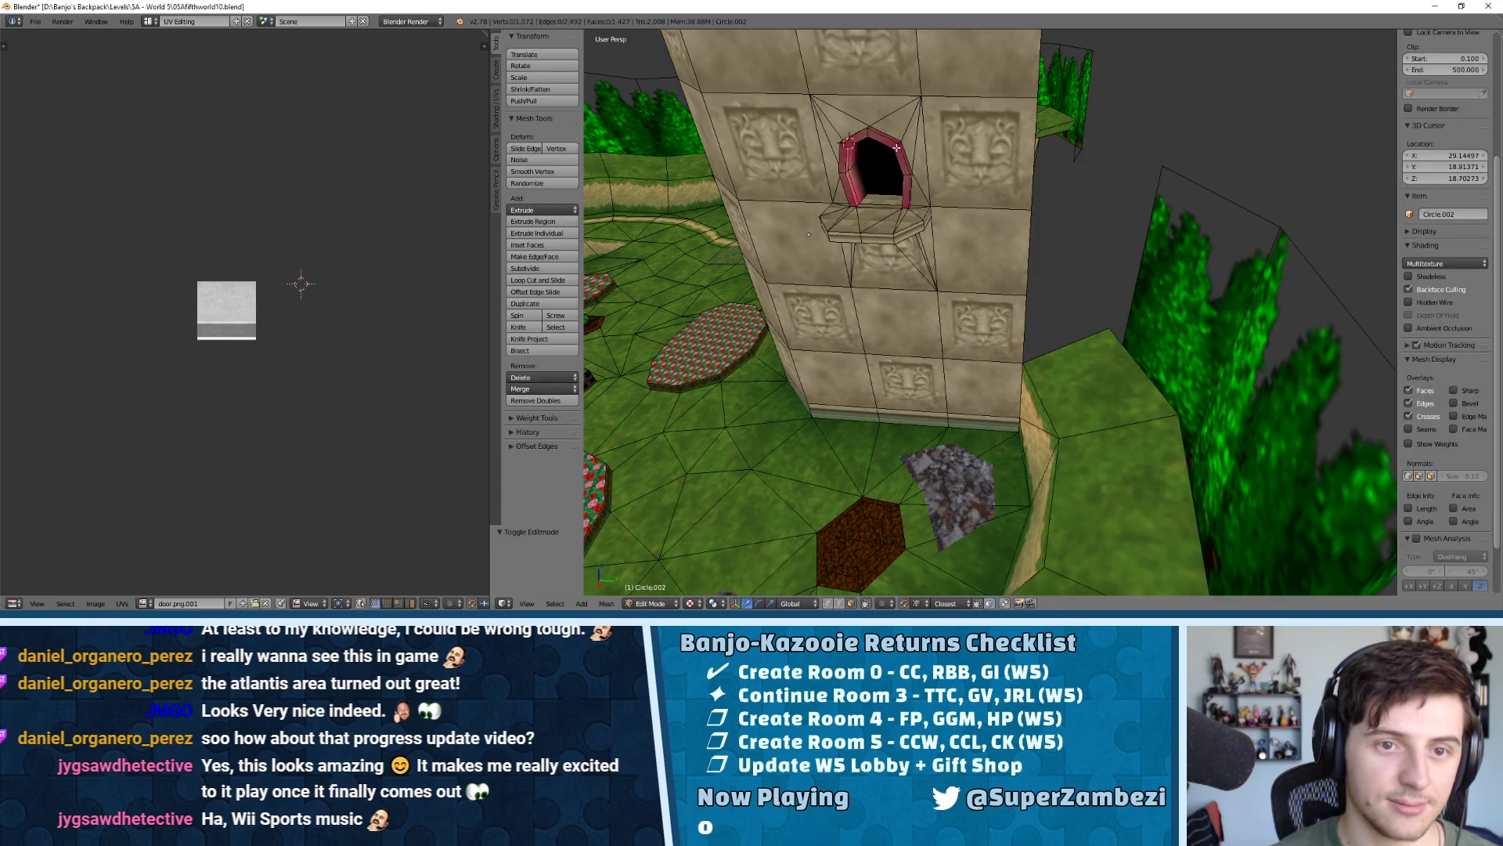
key(shift+g)
click(898, 149)
middle_drag(713, 235, 763, 254)
scroll(879, 210, down, 3)
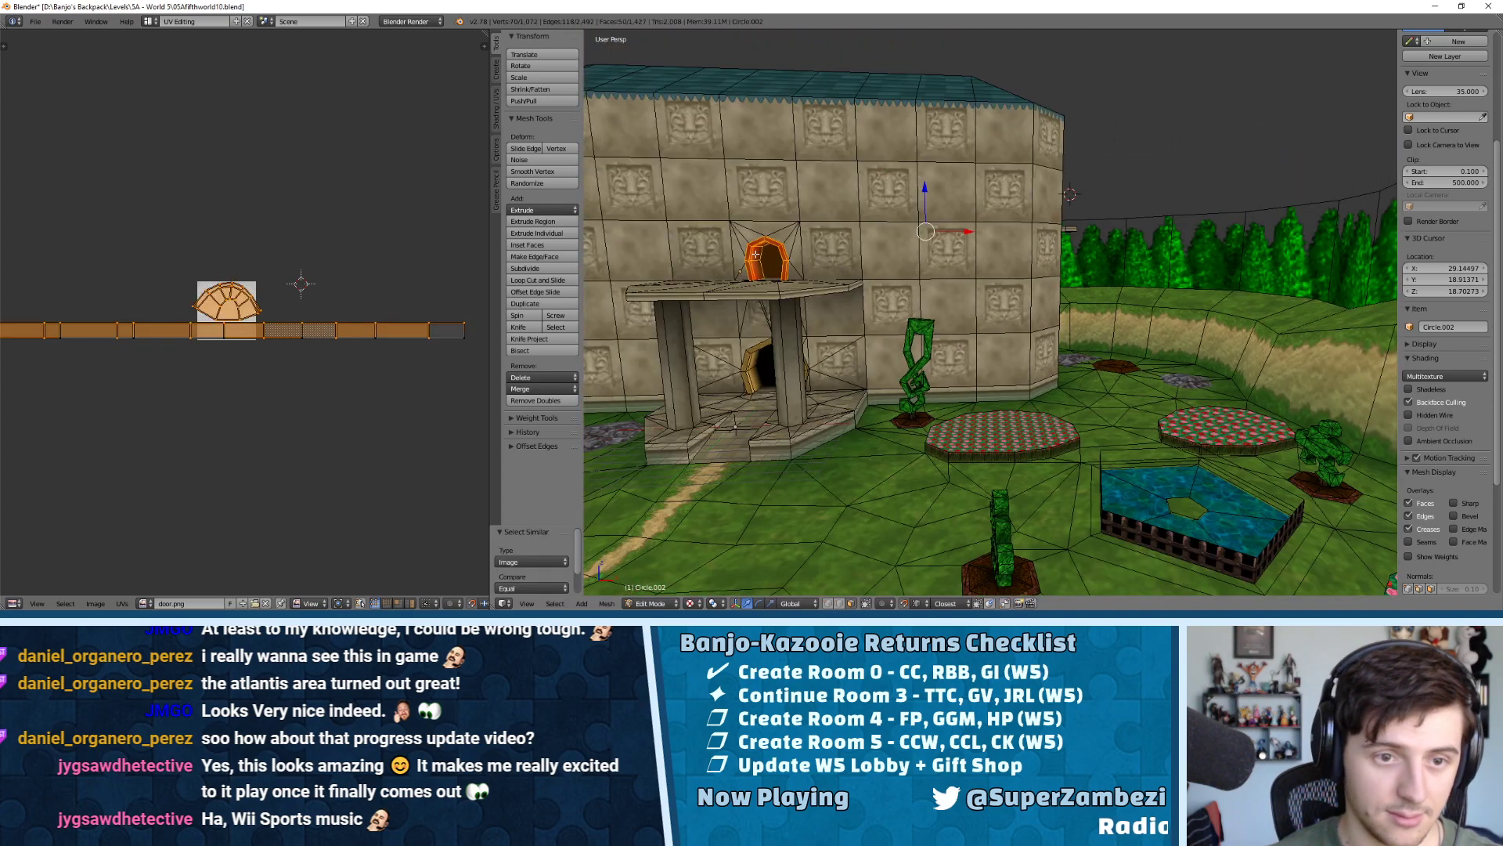
Clear the selection and select the red frame and surrounding wall faces of the doorway above the end balcony
key(shift+l)
middle_drag(755, 254, 873, 307)
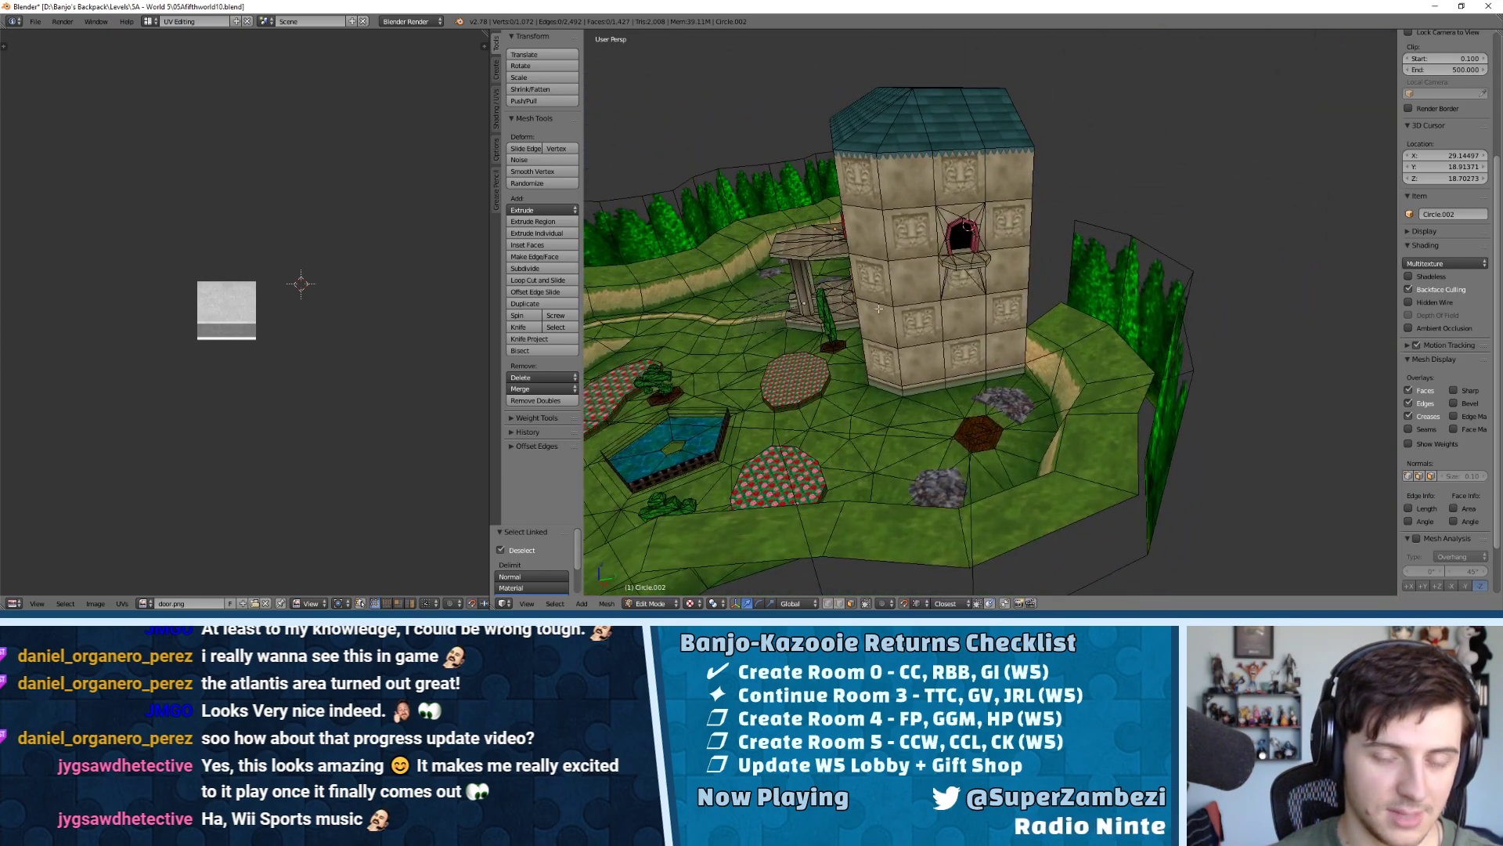
scroll(874, 308, up, 10)
key(ctrl+Tab)
click(959, 325)
right_click(967, 314)
middle_drag(943, 322, 965, 314)
key(c)
mouse_move(971, 305)
mouse_down()
mouse_move(1018, 173)
mouse_move(1111, 90)
mouse_move(1168, 121)
mouse_move(1182, 208)
mouse_move(1162, 288)
mouse_up()
right_click(1162, 288)
middle_drag(1162, 288, 1019, 281)
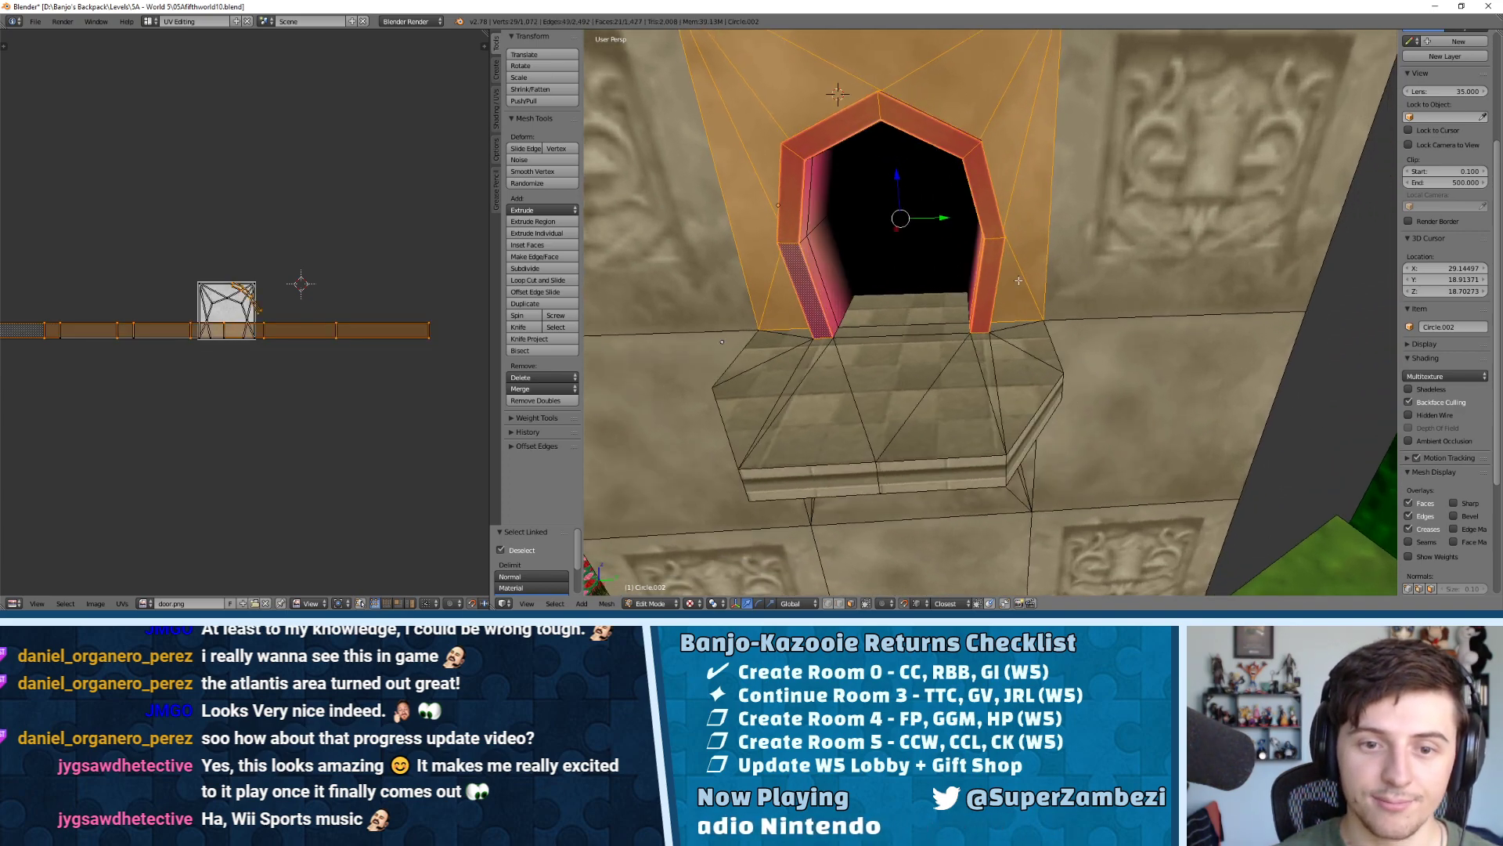
Add the doorway's floor, black back face and red inner wall faces to the selection
scroll(1019, 280, up, 3)
middle_drag(696, 333, 1127, 380)
shift+right_click(1144, 383)
shift+right_click(948, 356)
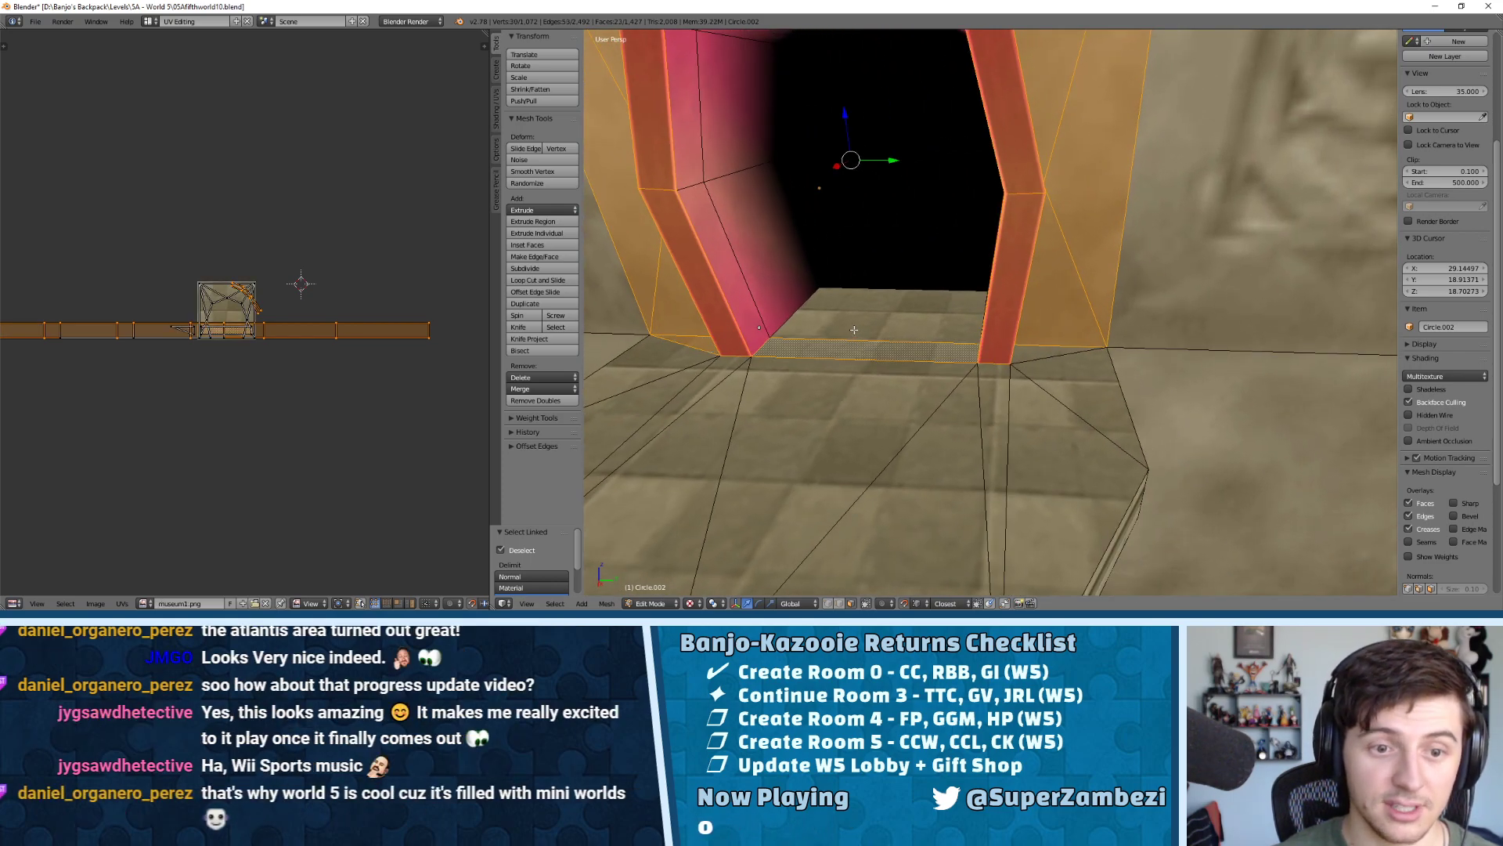
shift+right_click(877, 313)
shift+right_click(759, 309)
shift+right_click(762, 283)
shift+right_click(908, 265)
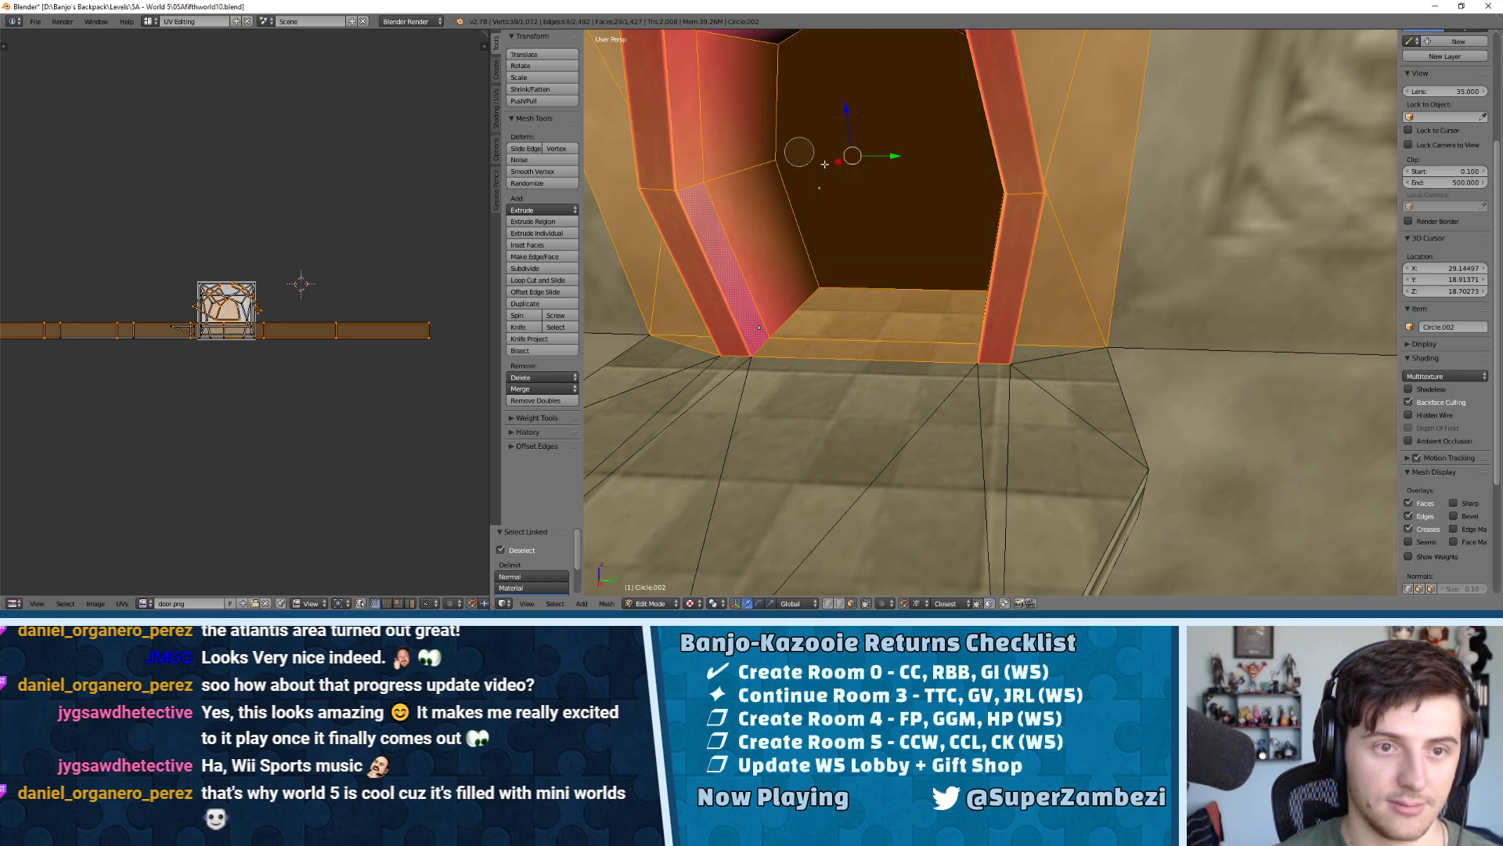
middle_drag(867, 207, 931, 238)
shift+right_click(902, 72)
shift+right_click(881, 43)
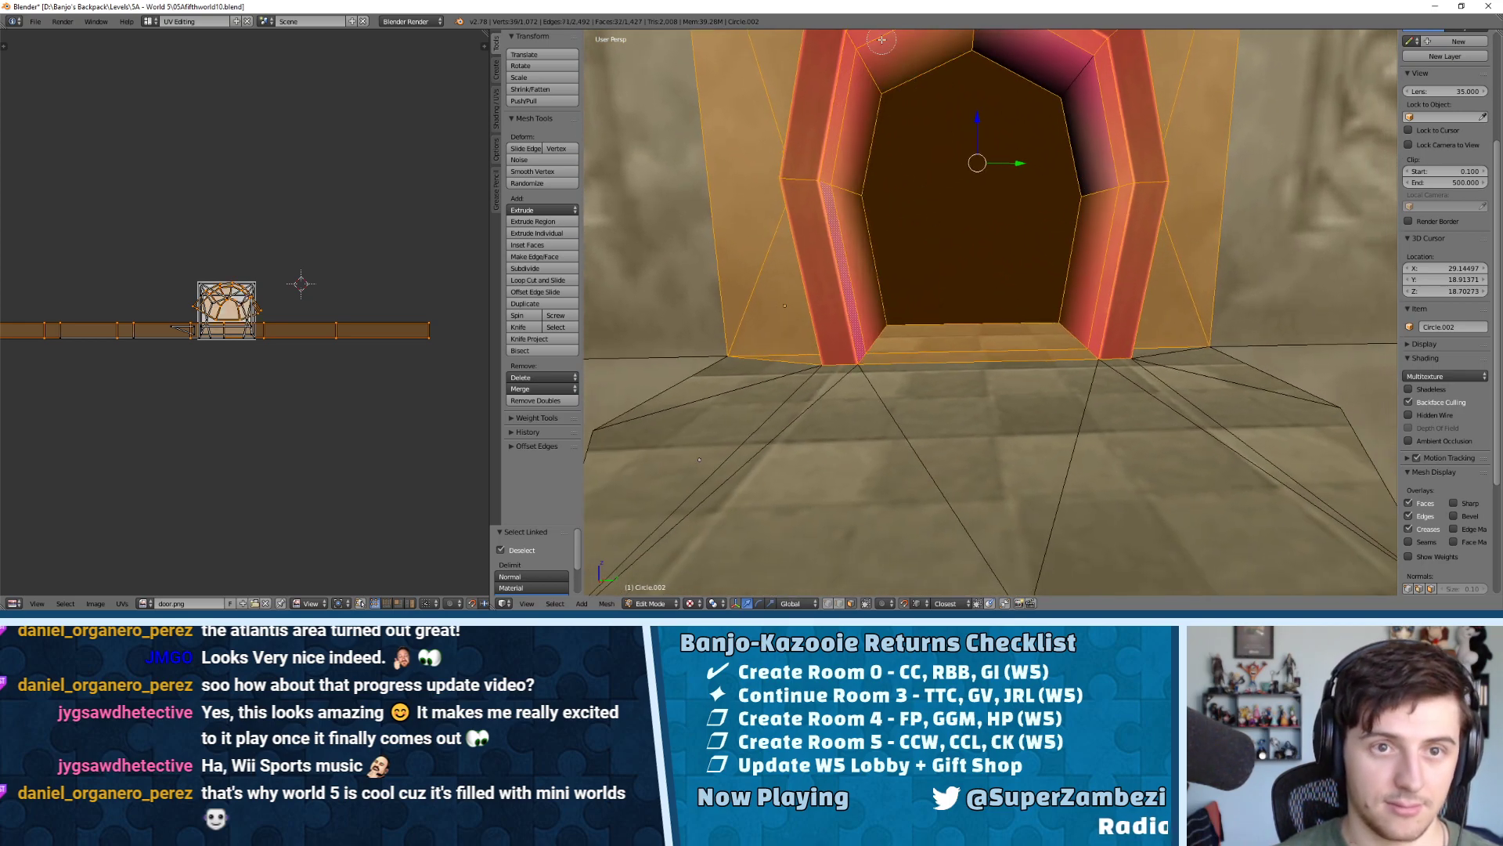
shift+right_click(1027, 40)
shift+right_click(1075, 85)
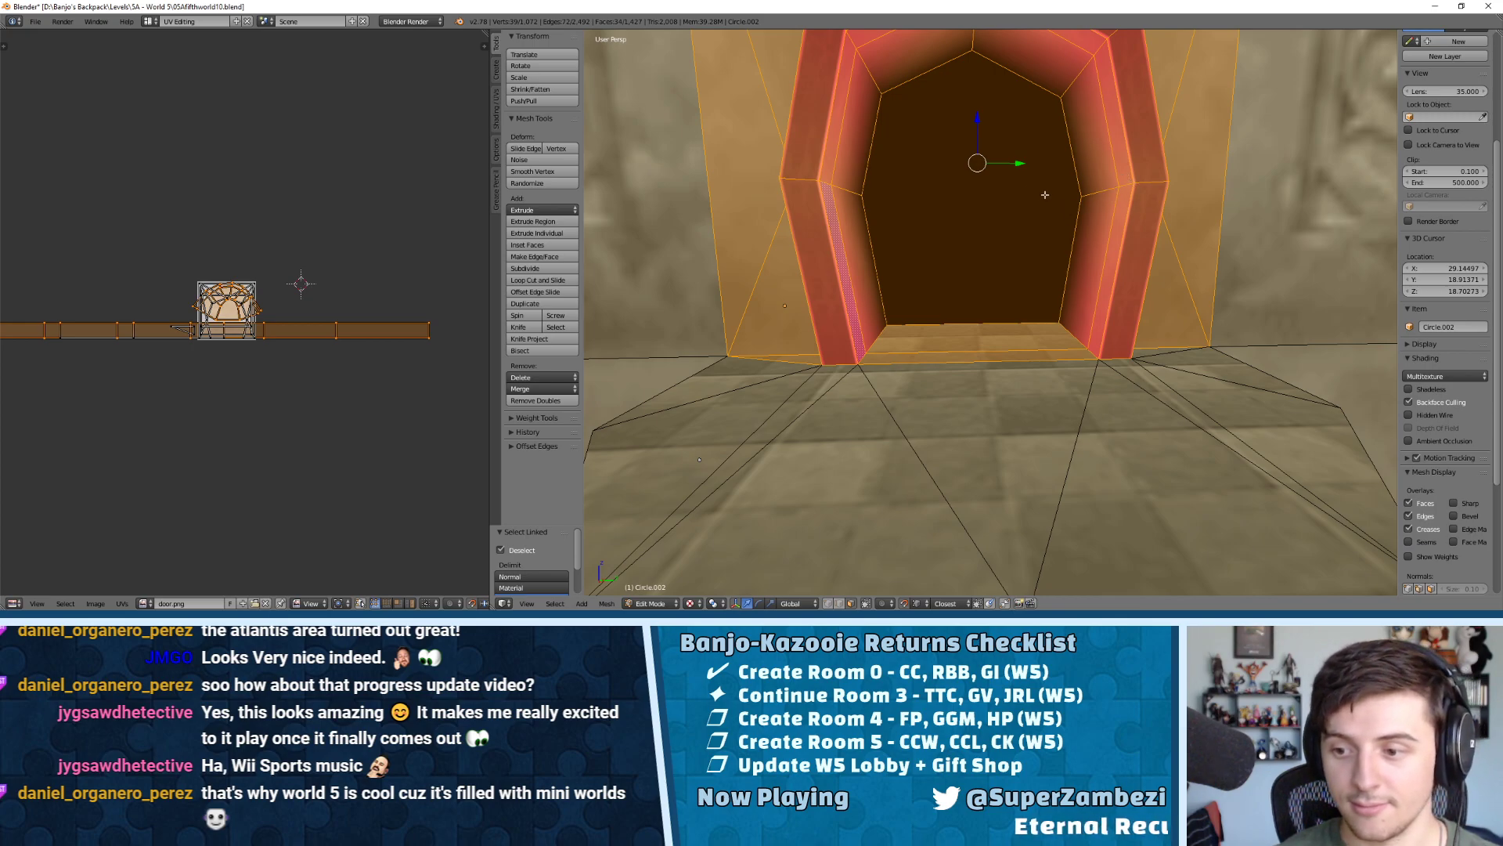
Duplicate the selected doorway faces, place the copy in empty space beside the building's roof, and separate it into its own object
scroll(1051, 197, down, 8)
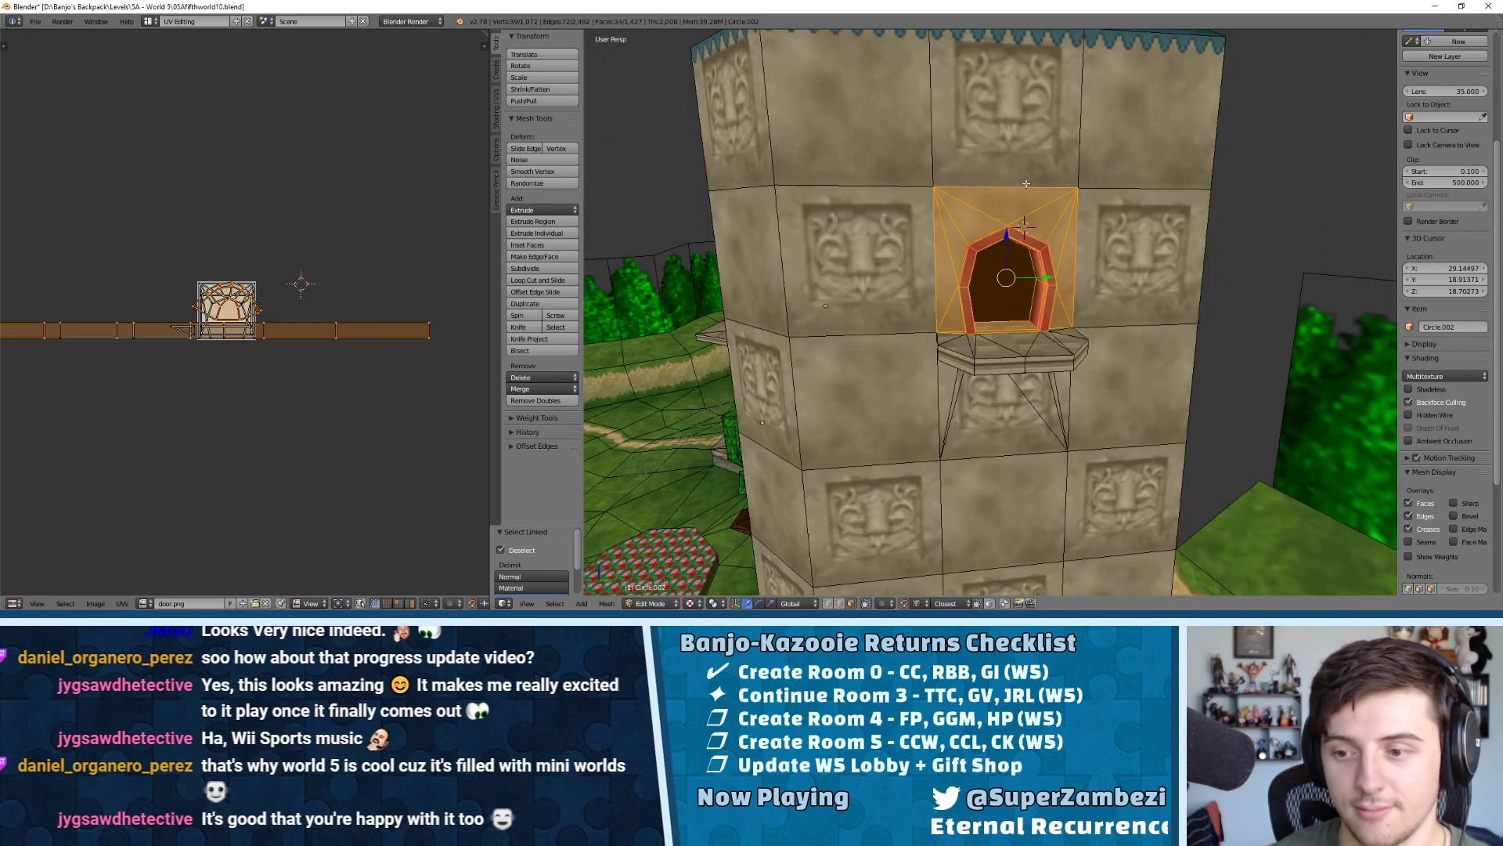
scroll(1026, 183, down, 2)
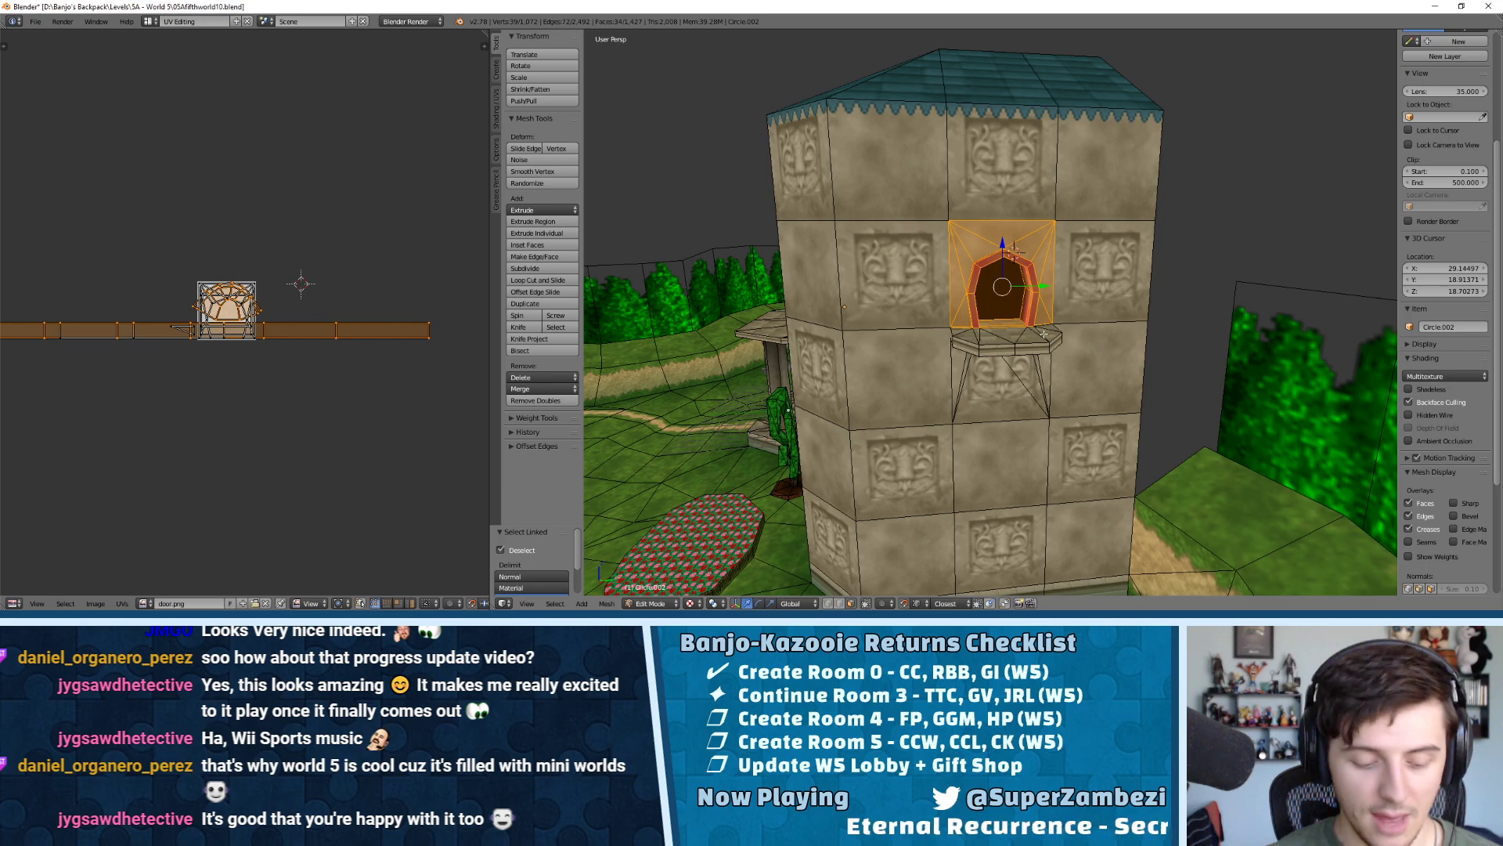
key(shift+d)
click(1263, 182)
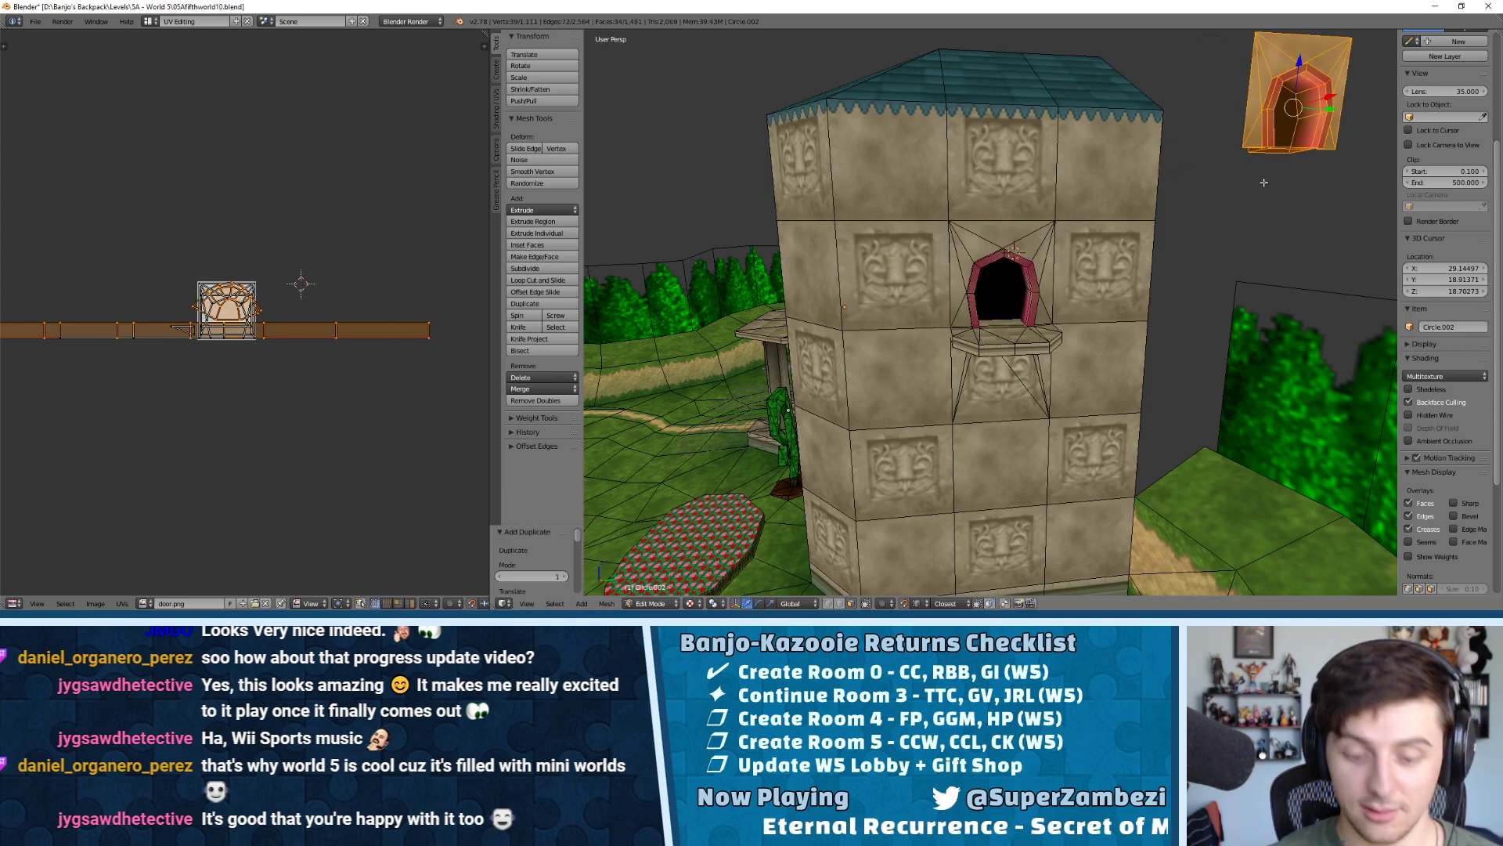
key(p)
click(1270, 181)
scroll(1080, 325, down, 5)
middle_drag(1080, 353, 1079, 325)
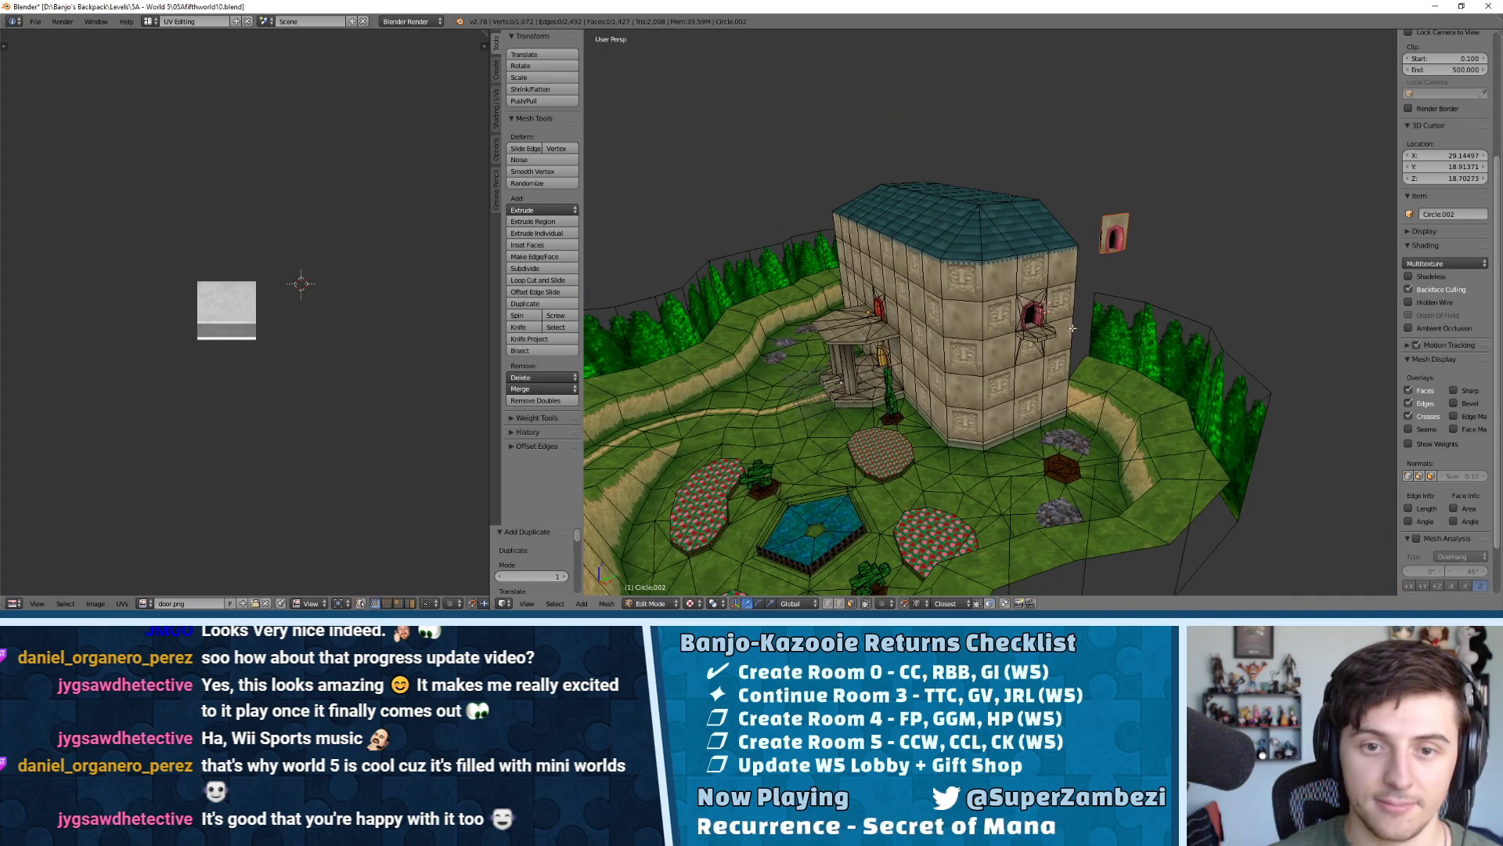
Select the separated doorway object and select its whole mesh in Edit Mode
key(Tab)
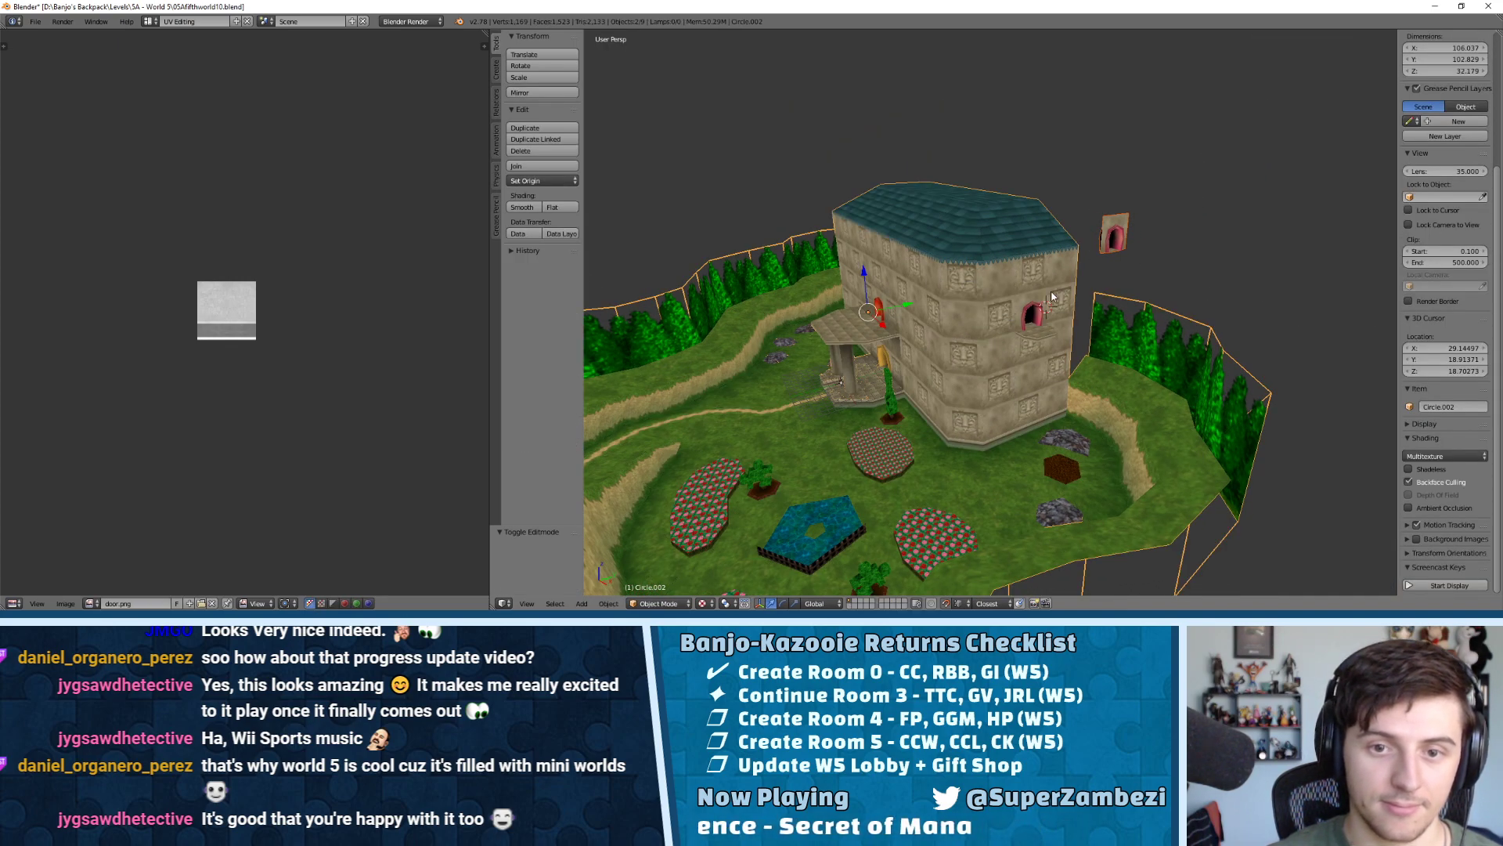
click(1049, 302)
right_click(1120, 237)
key(Tab)
key(a)
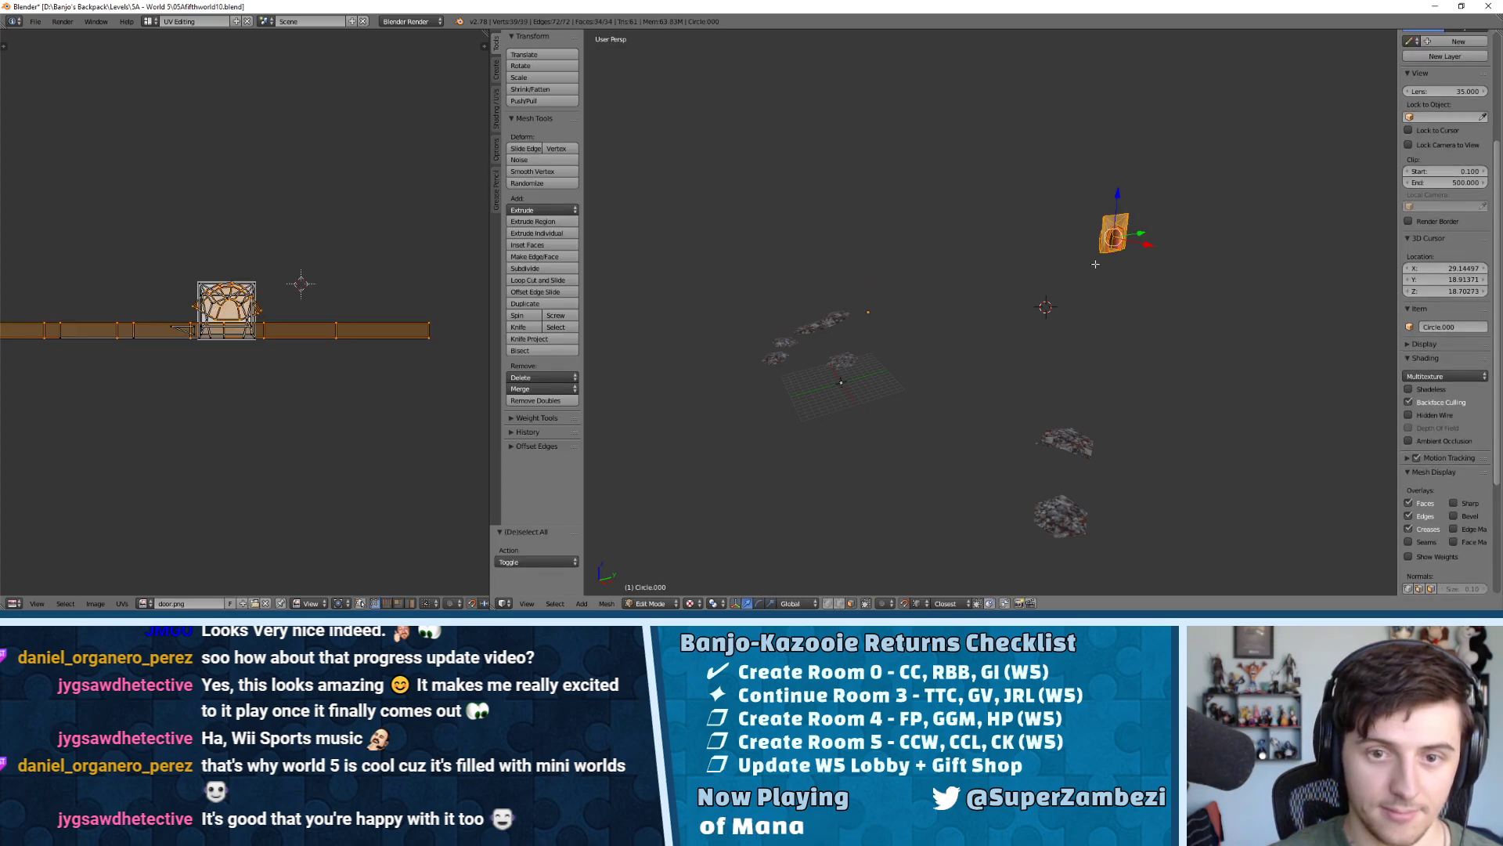
Move the doorway copy along the Y axis toward the scene origin and adjust its height
key(g)
key(y)
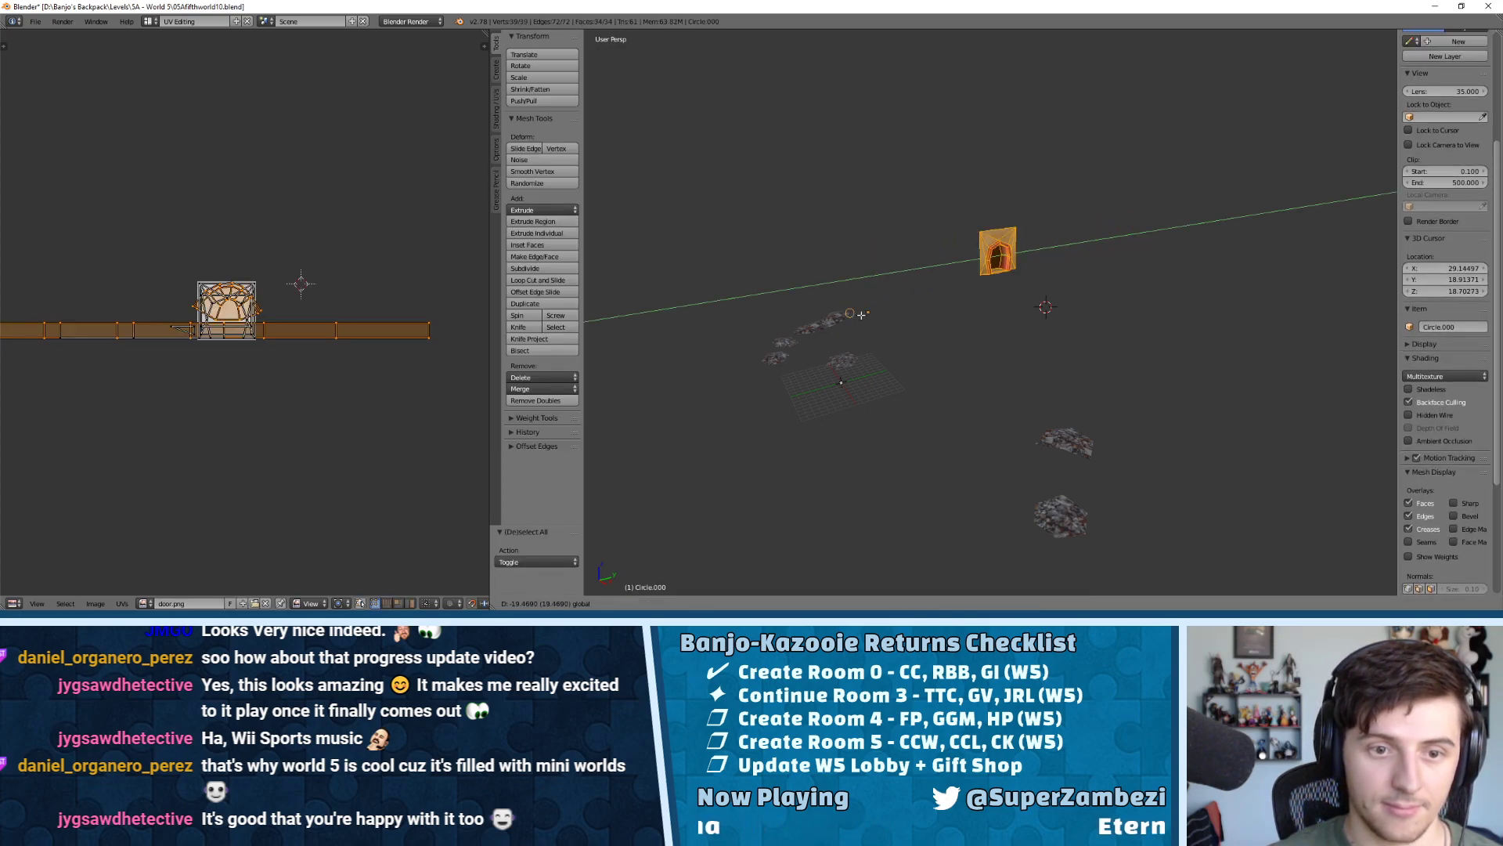
click(861, 314)
key(g)
key(y)
click(846, 244)
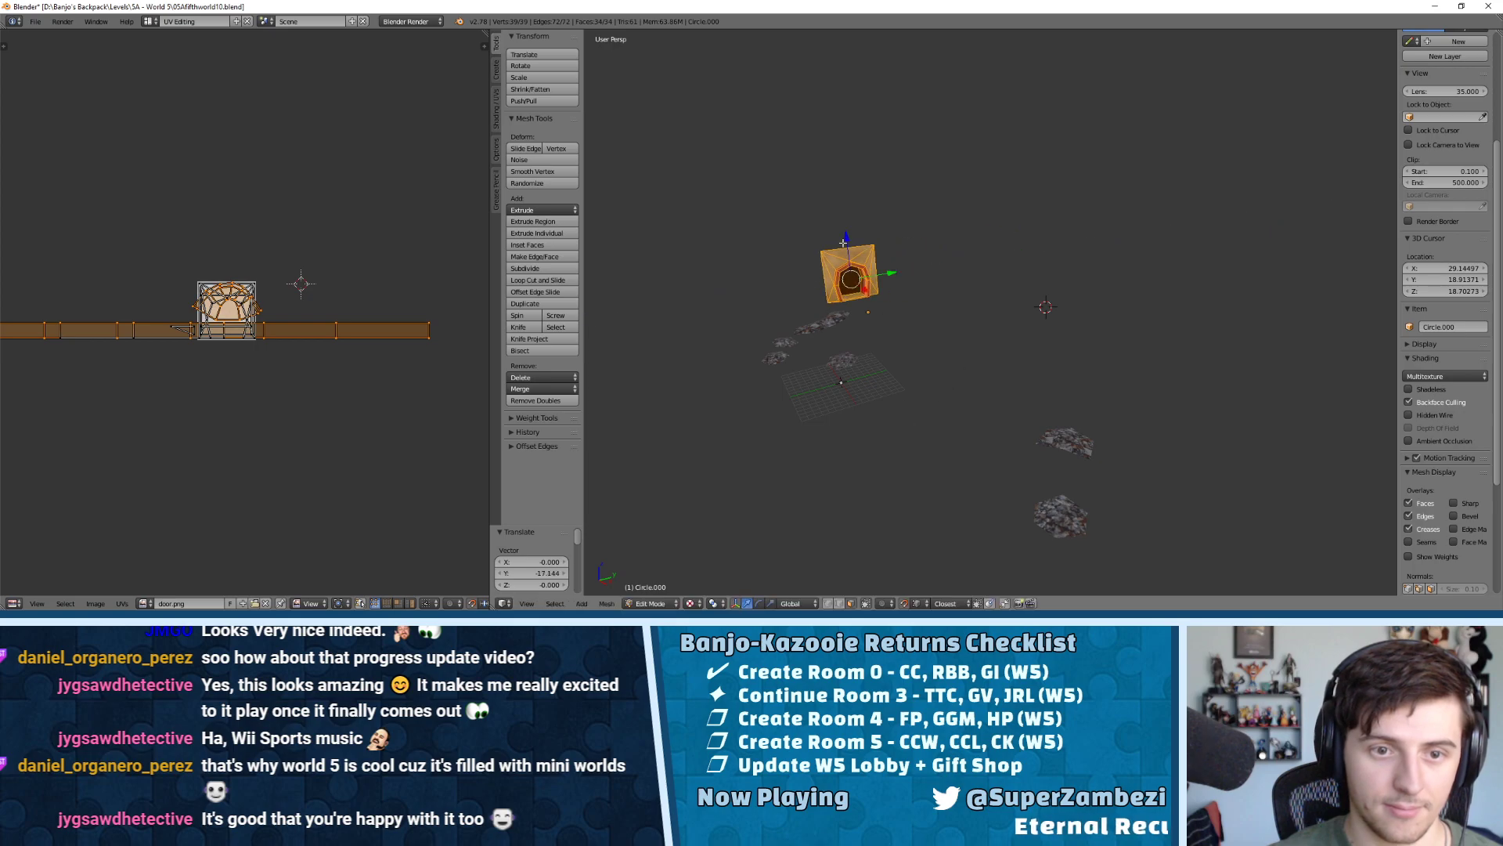
key(g)
key(z)
click(853, 302)
Move the doorway copy along the X axis toward the scene origin and readjust its height
middle_drag(853, 302, 1149, 298)
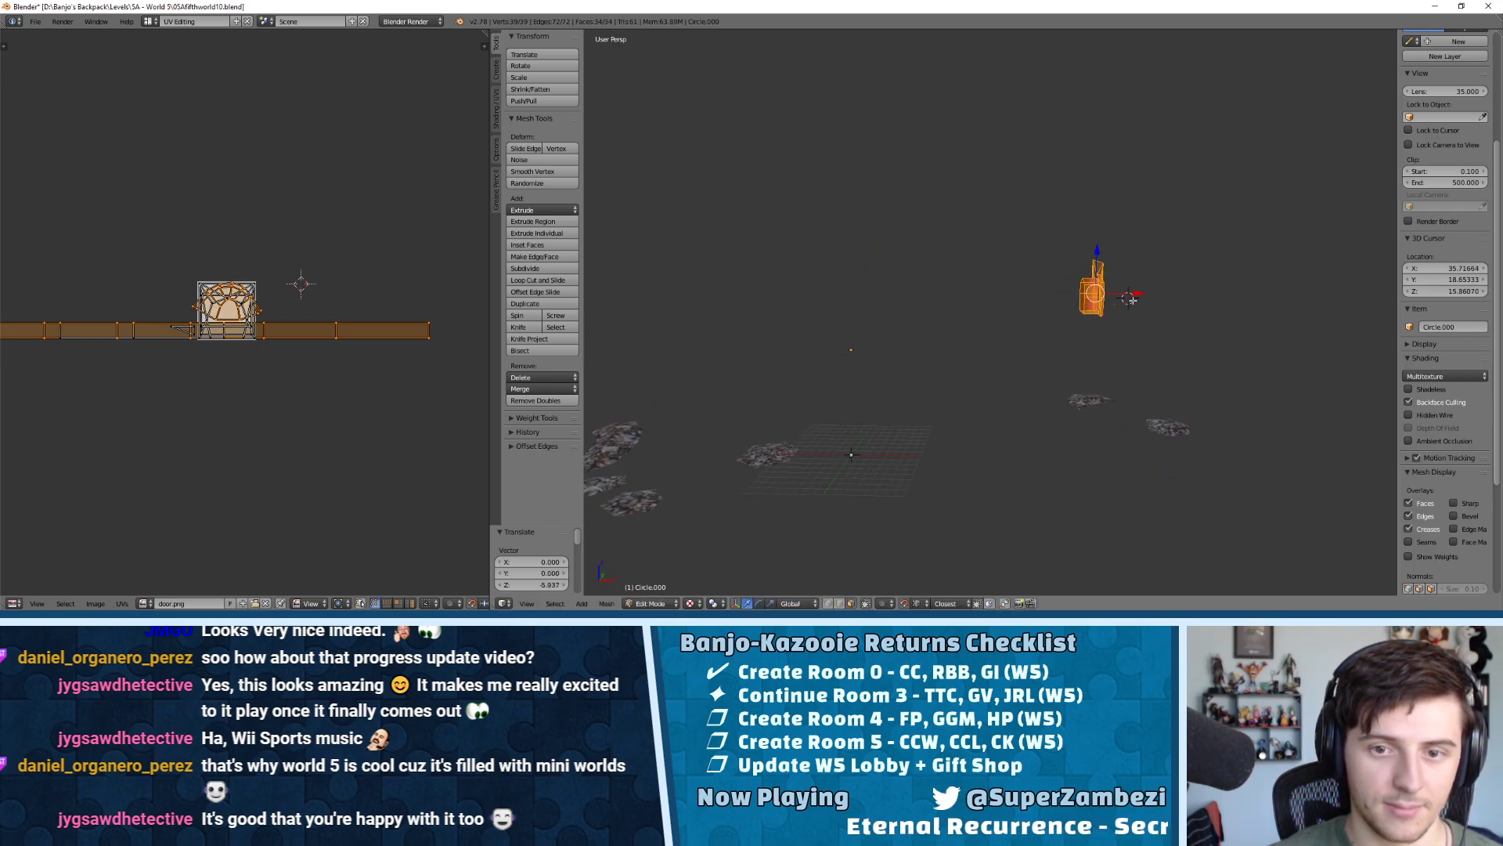
key(g)
key(x)
click(854, 351)
key(g)
key(z)
click(864, 356)
key(g)
key(x)
click(880, 351)
middle_drag(881, 351, 861, 345)
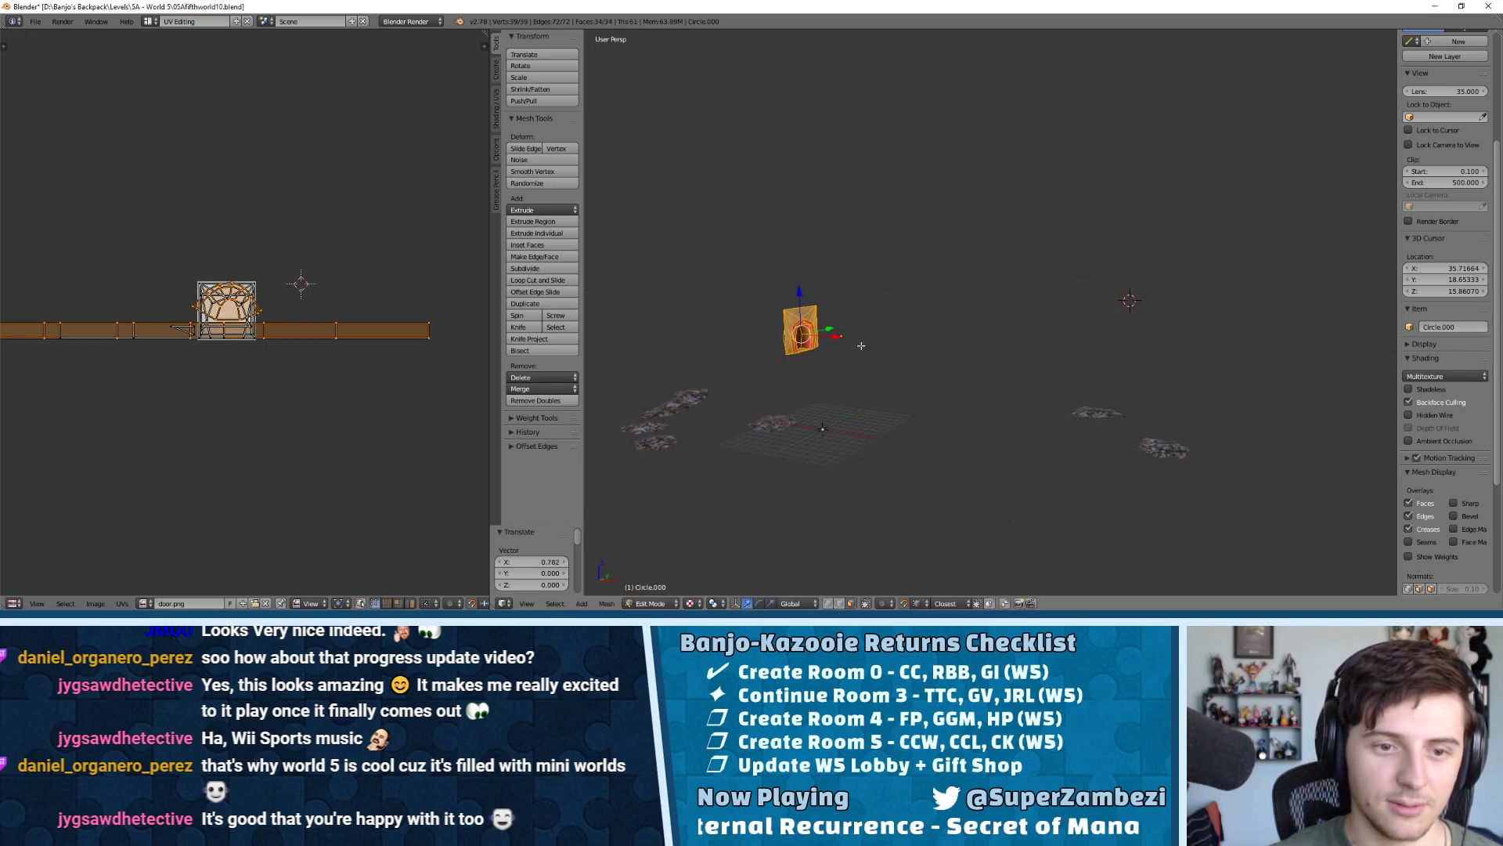
Fine-tune the doorway copy's position along the Y axis and return it to Object Mode
key(KP_Decimal)
scroll(1049, 326, down, 3)
key(g)
key(y)
click(1183, 318)
key(Tab)
middle_drag(1176, 318, 1178, 375)
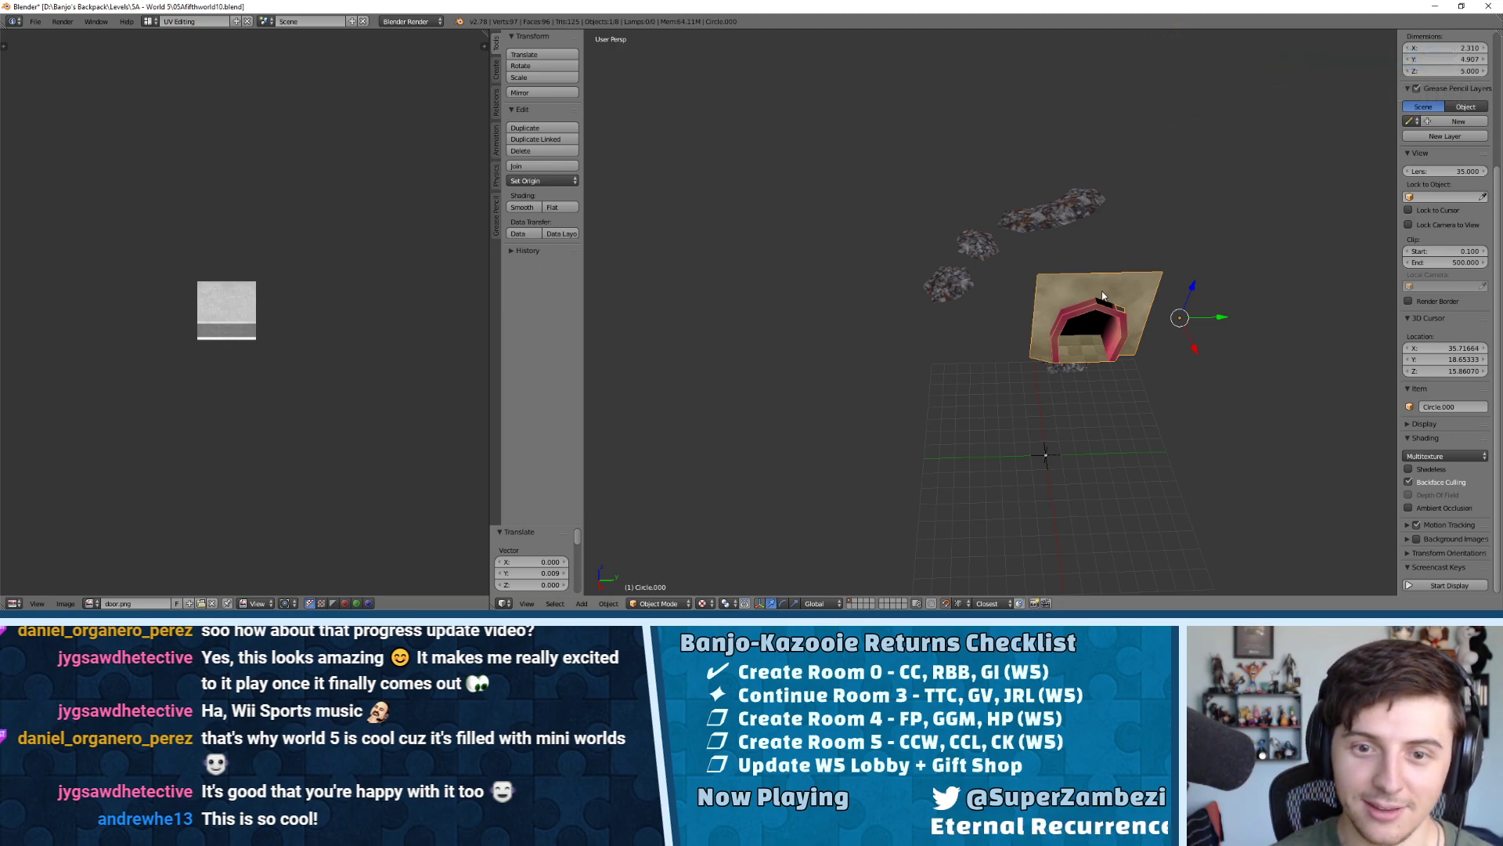
Undo the doorway copy's moves, separation and duplication, back to the original World 5 mesh in Object Mode
key(ctrl+z)
middle_drag(1159, 308, 1236, 286)
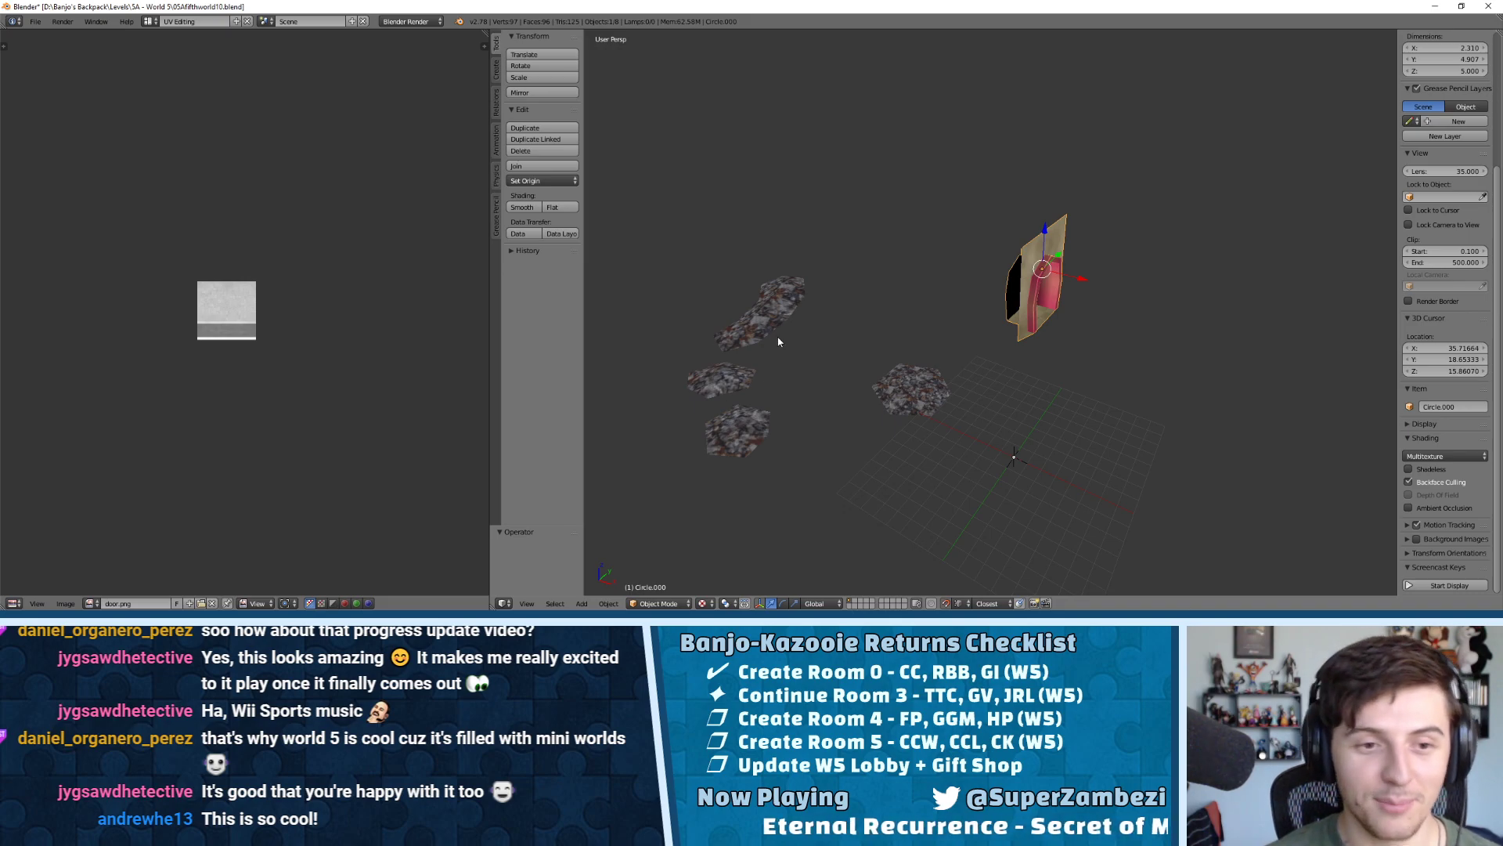
middle_drag(1077, 362, 1045, 333)
key(Tab)
key(Tab)
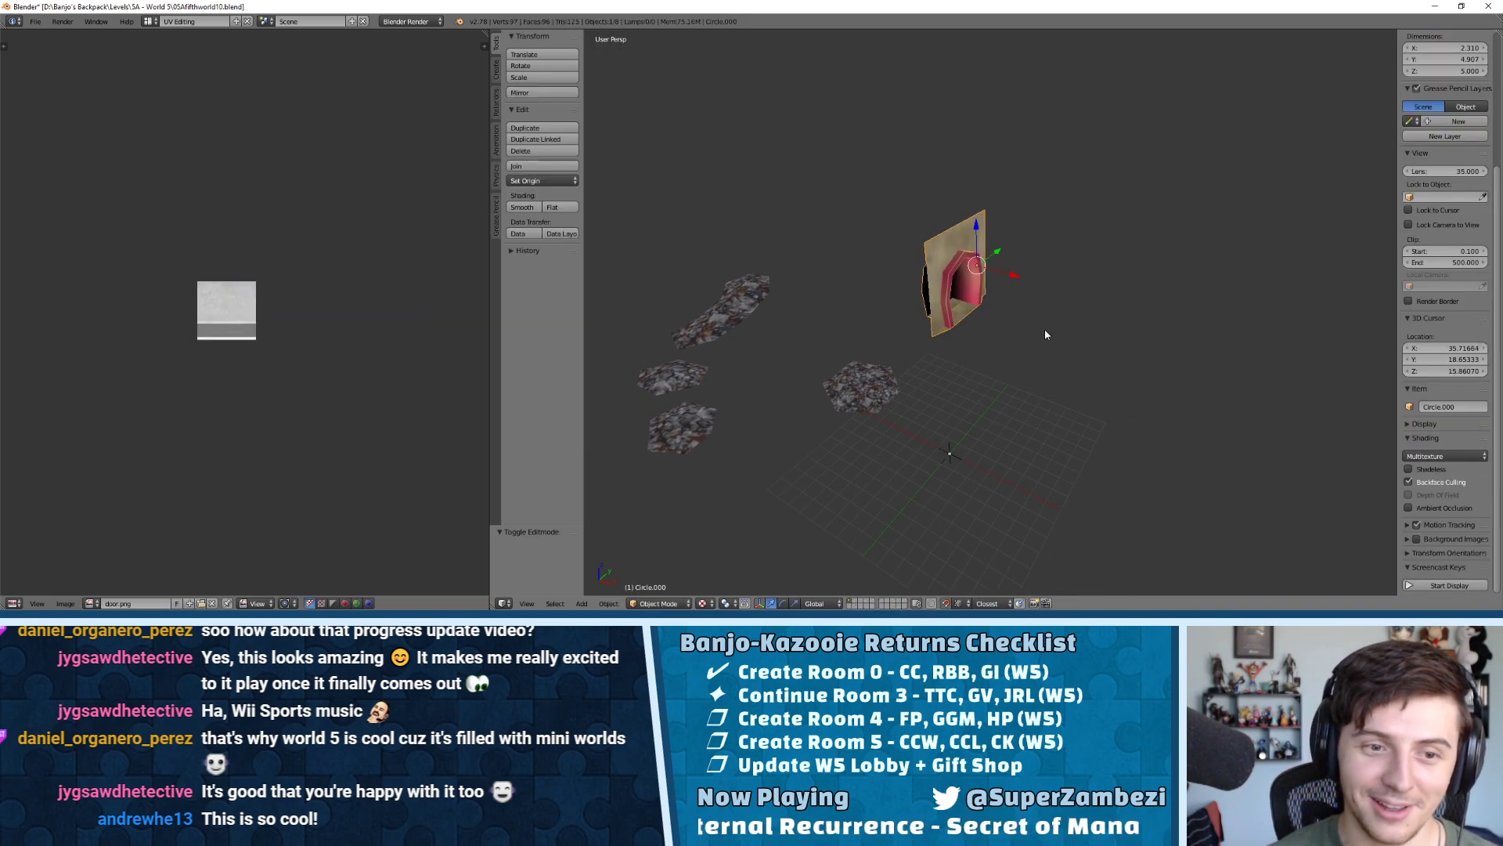
key(Tab)
key(Tab)
key(Tab)
key(Tab)
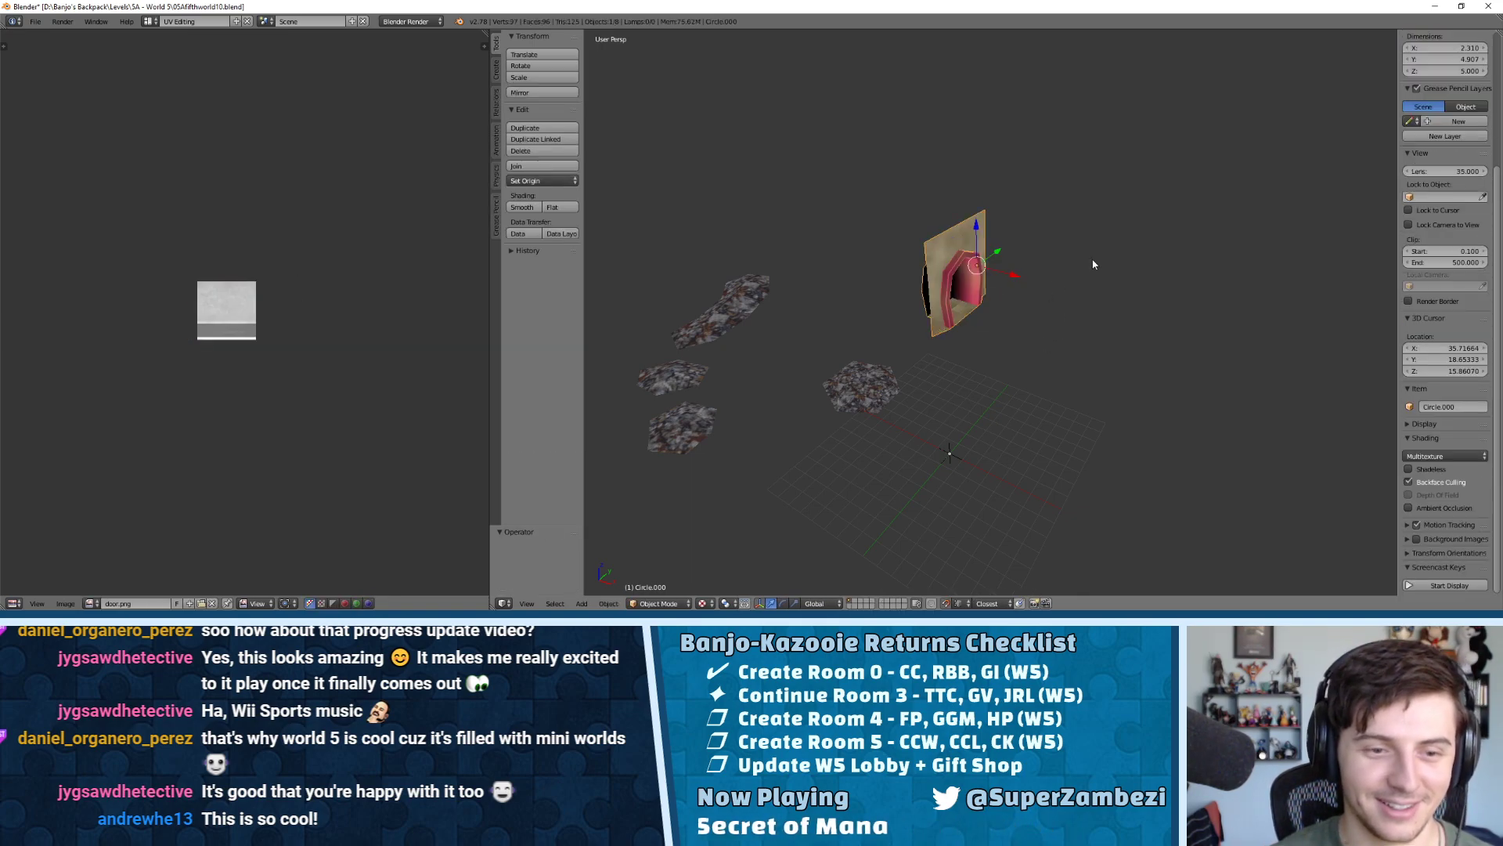
key(ctrl+z)
scroll(998, 233, down, 3)
middle_drag(1160, 259, 950, 178)
scroll(951, 183, down, 3)
middle_drag(1151, 256, 989, 258)
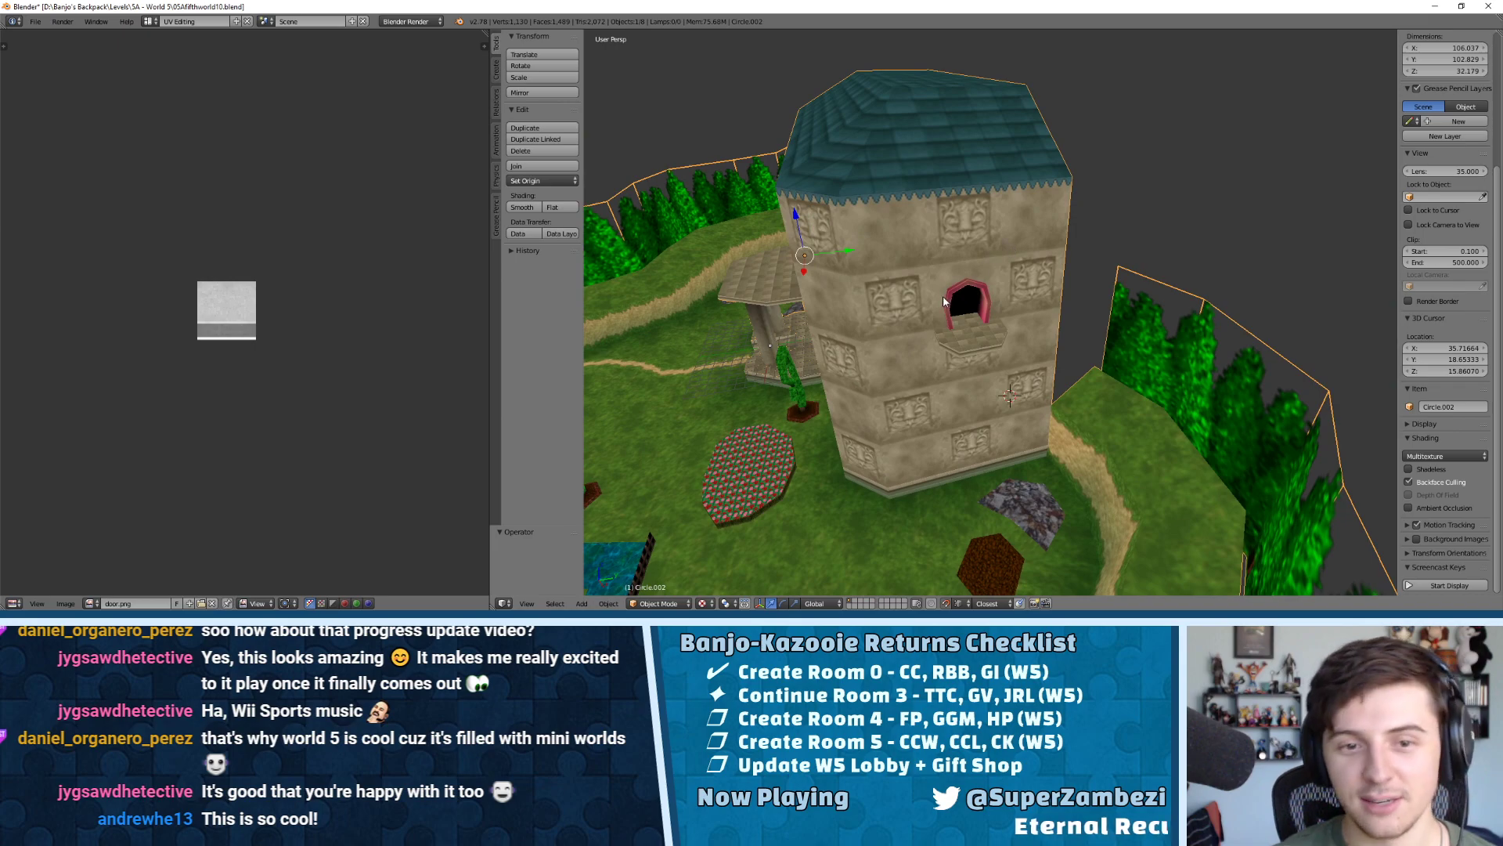
Enter Edit Mode on the World 5 mesh and select the tower's doorway faces together with the wall panel around them
scroll(945, 301, up, 3)
key(Tab)
scroll(1078, 206, up, 3)
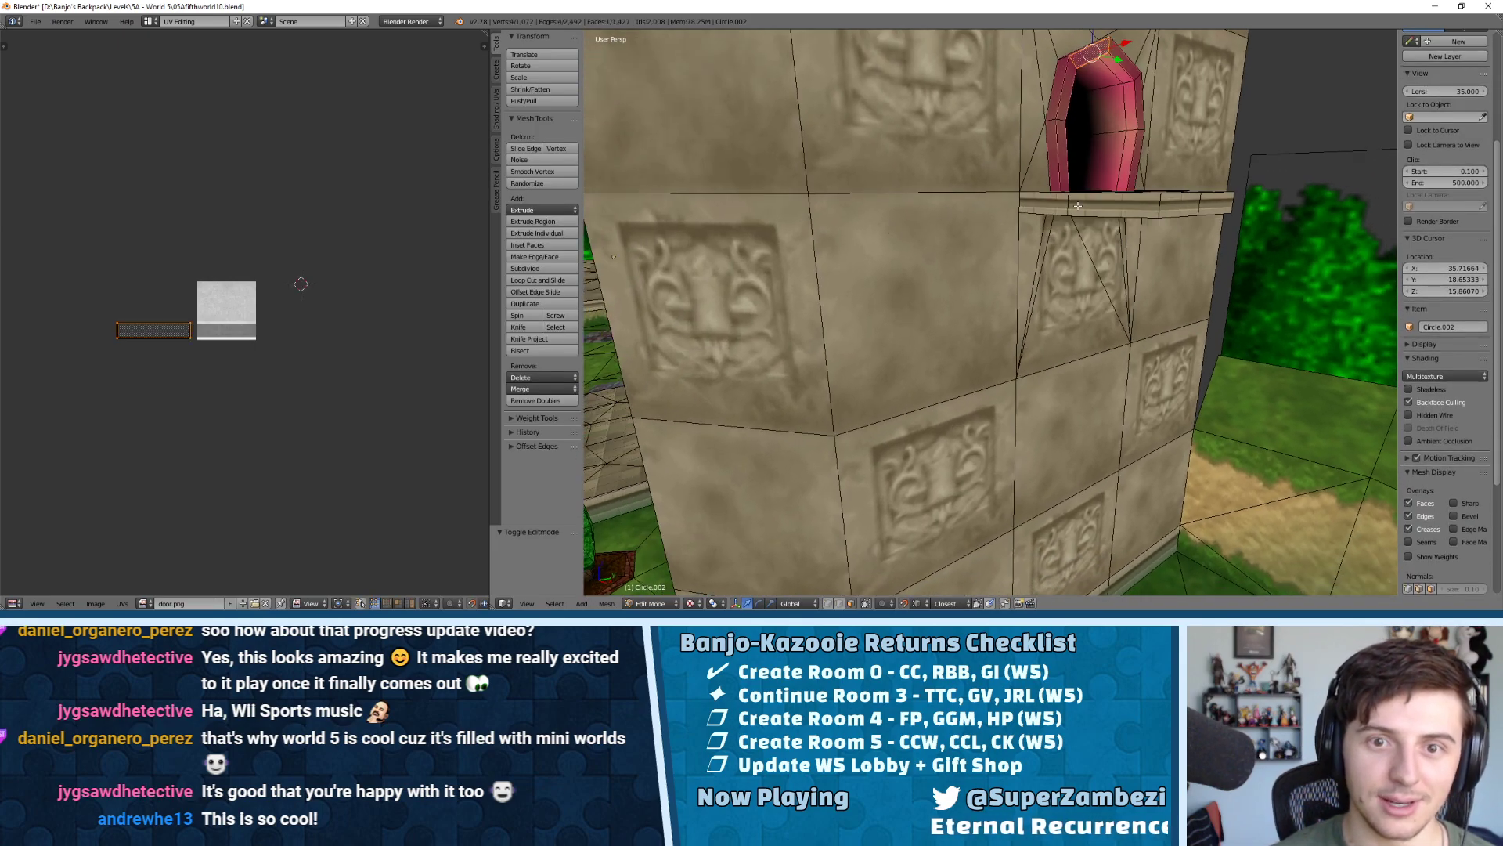
middle_drag(1077, 206, 1043, 256)
key(x)
click(1036, 165)
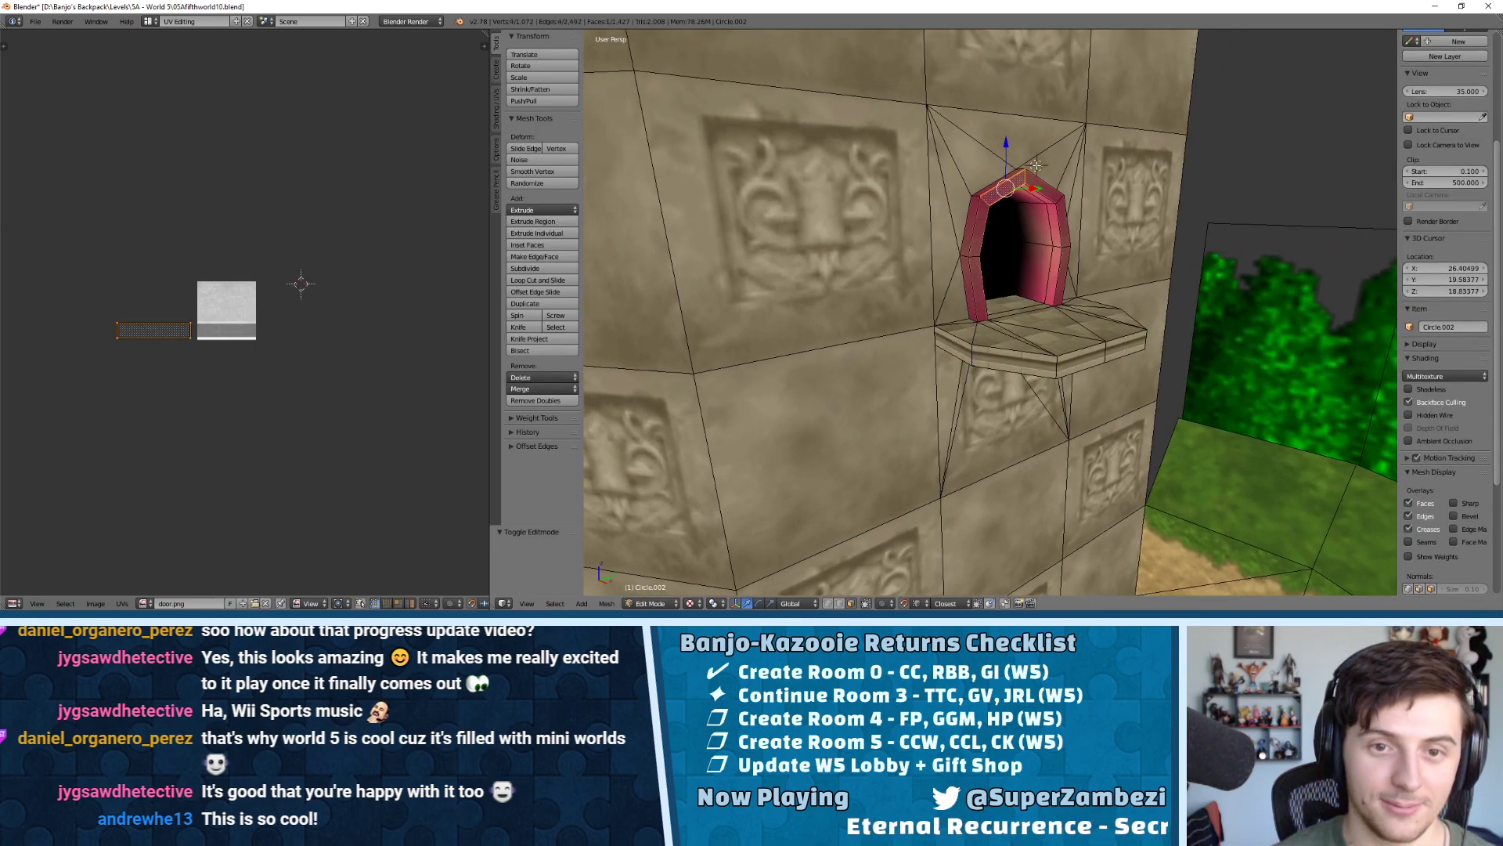
mouse_move(966, 211)
mouse_down()
mouse_move(1022, 174)
mouse_move(1051, 258)
mouse_move(963, 272)
mouse_up()
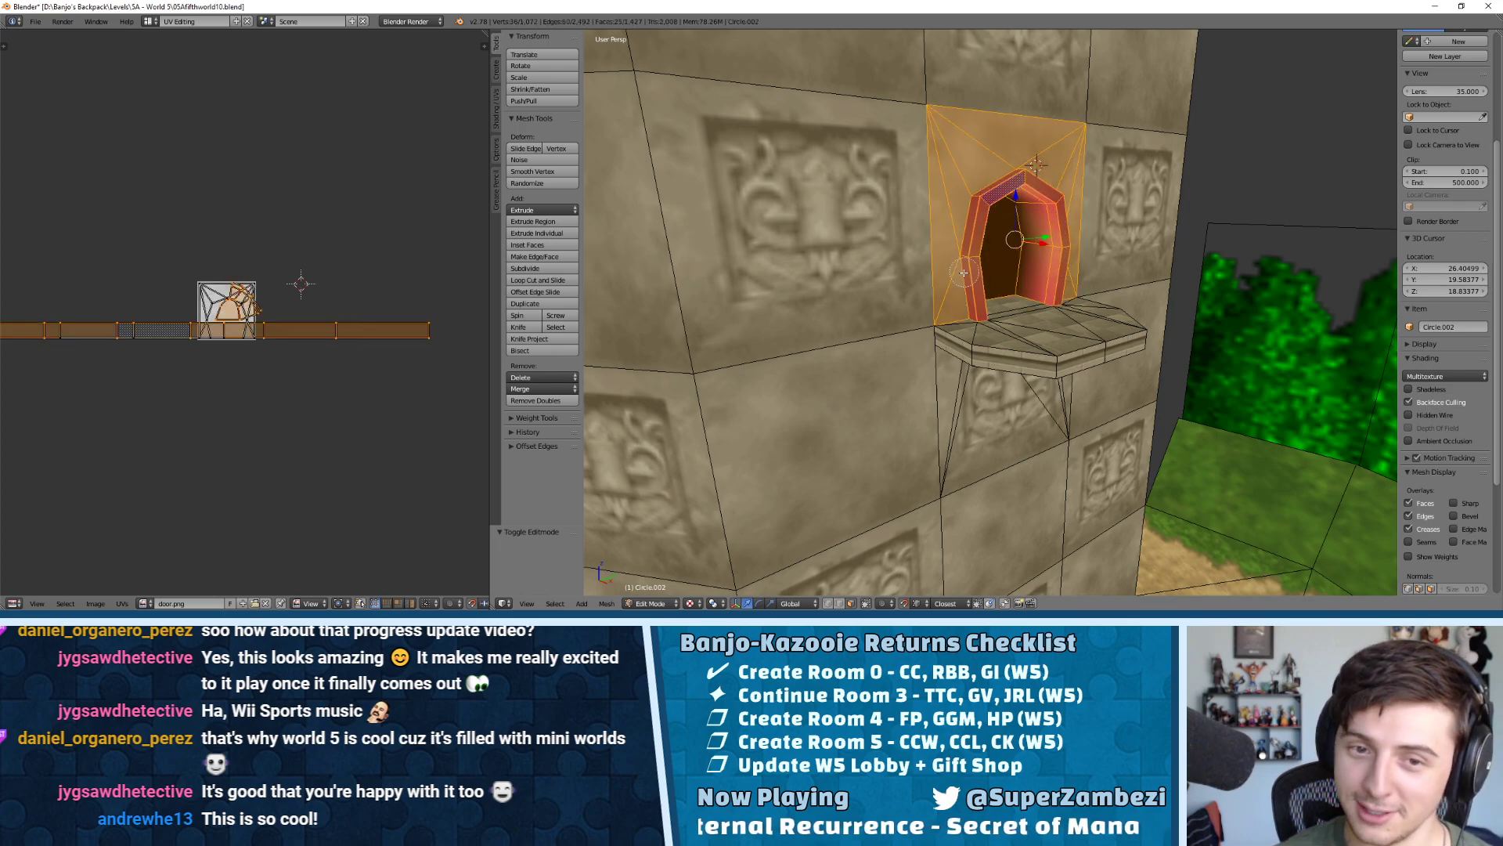
Add the doorway's floor faces and the missed trim faces on its frame to the selection
middle_drag(971, 271, 969, 313)
scroll(947, 376, up, 6)
scroll(942, 390, down, 2)
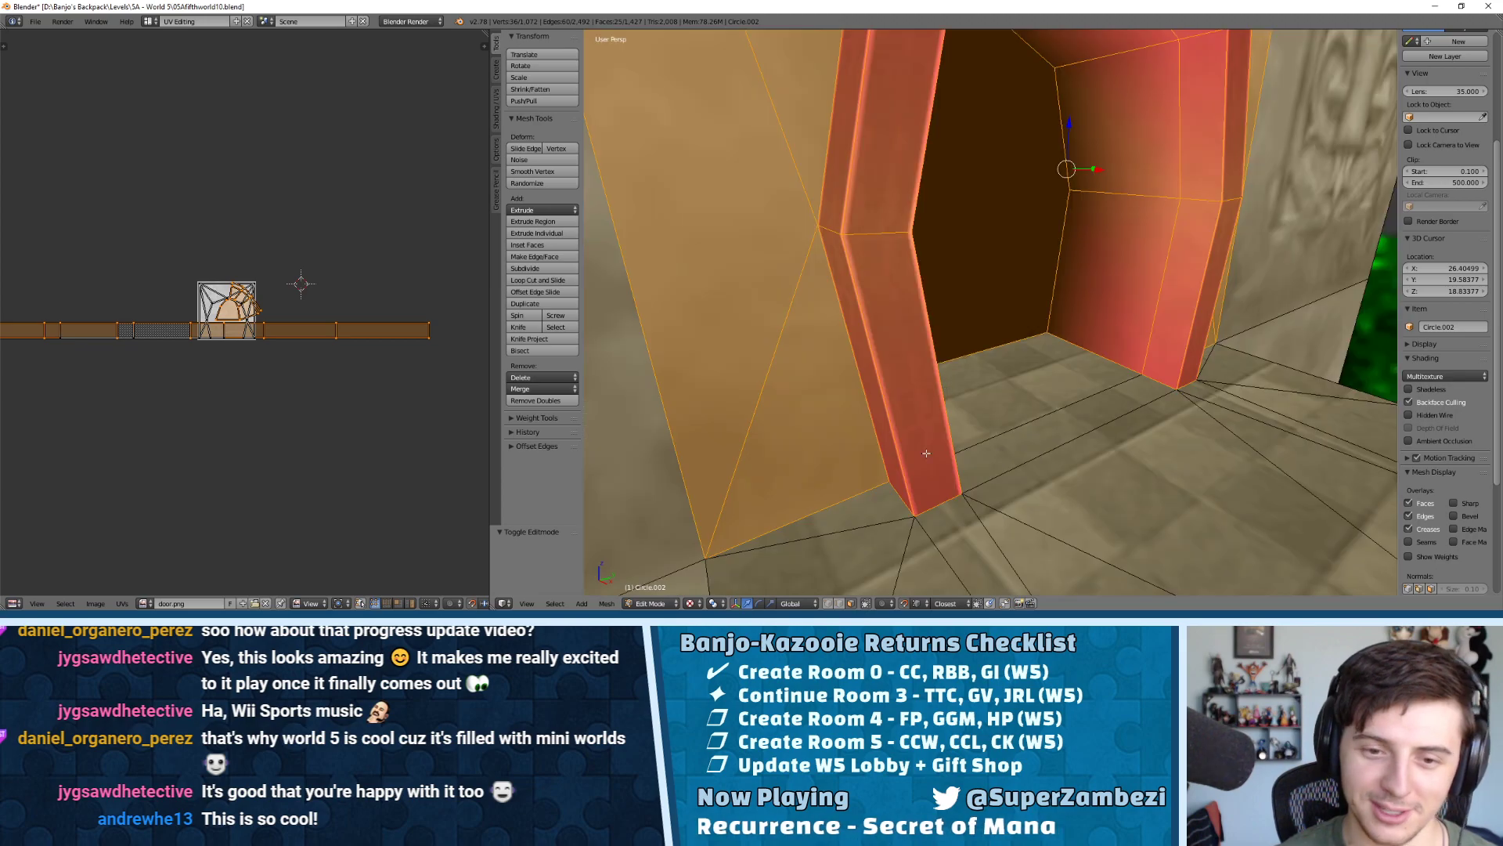
shift+right_click(895, 494)
shift+right_click(1021, 444)
shift+right_click(1020, 397)
middle_drag(1020, 391, 847, 385)
shift+right_click(815, 274)
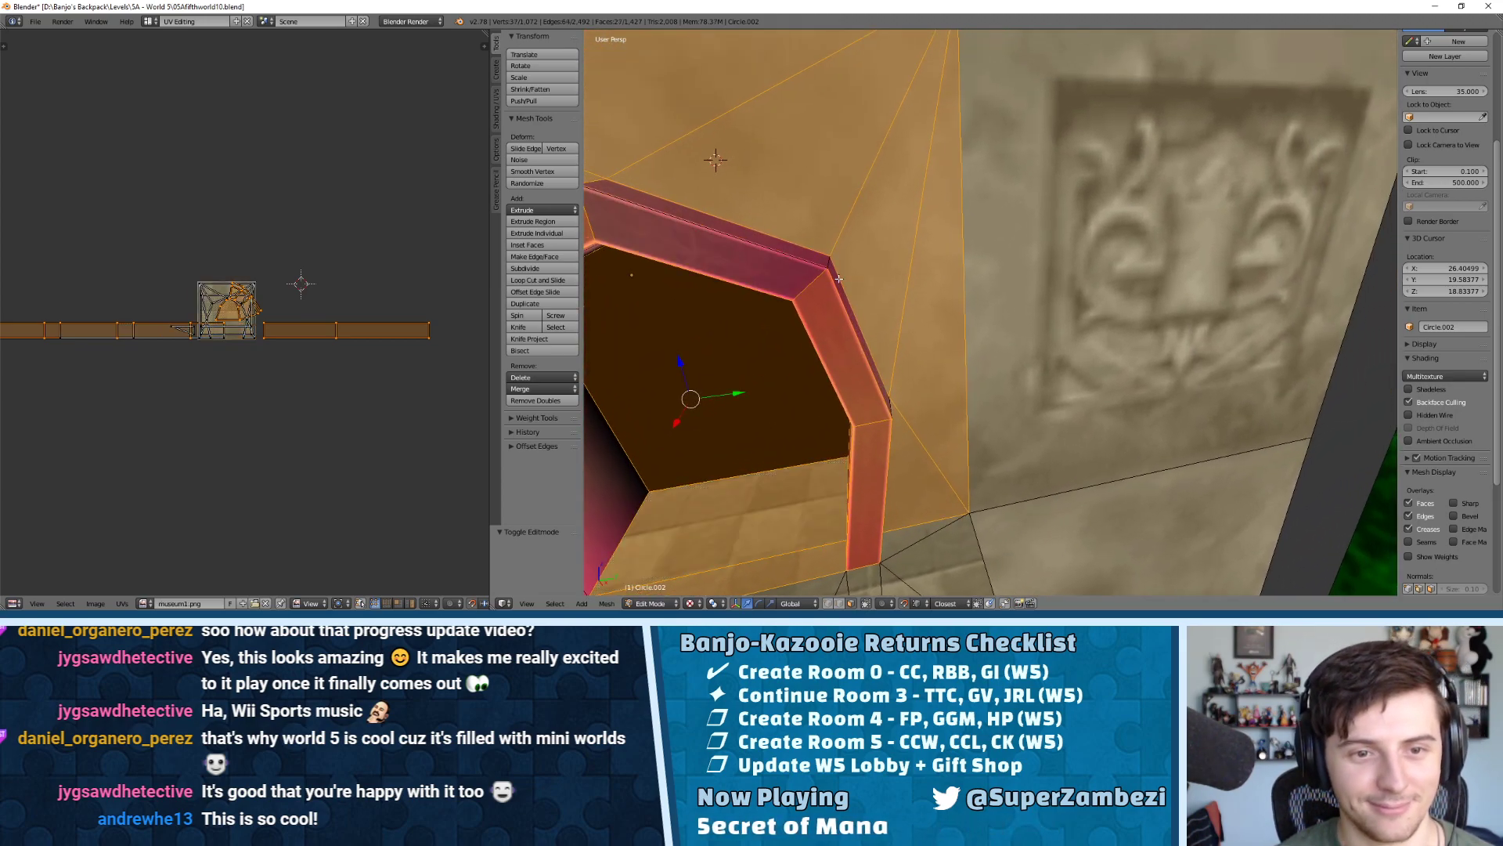
shift+right_click(865, 352)
middle_drag(896, 332, 884, 380)
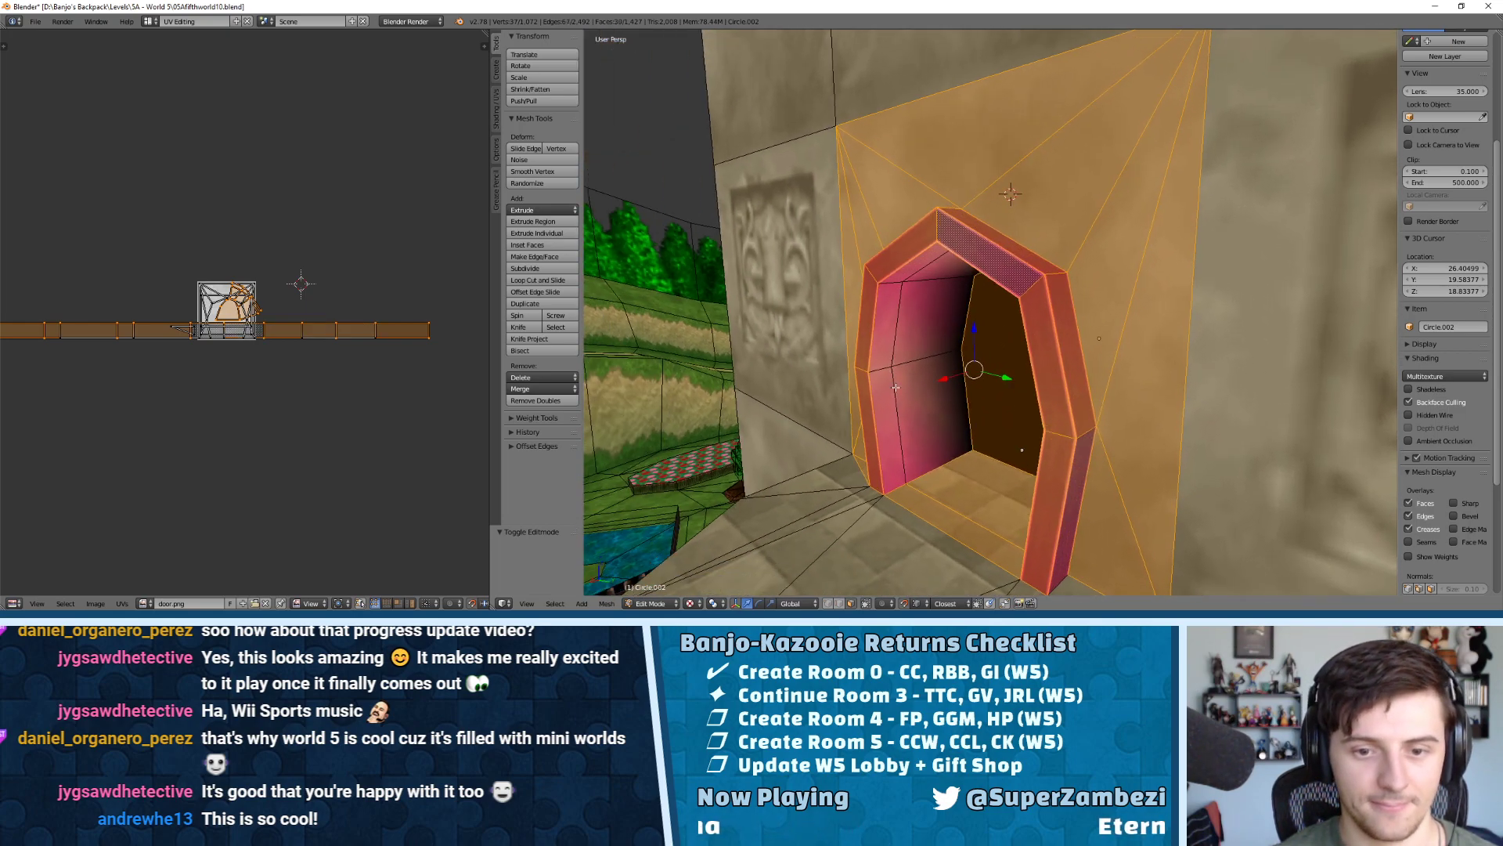
Add the remaining inner and outer faces of the pink door frame to the selection
shift+right_click(1076, 505)
shift+right_click(928, 415)
shift+right_click(889, 421)
shift+right_click(927, 325)
shift+right_click(892, 325)
middle_drag(892, 324, 1084, 438)
shift+right_click(988, 259)
shift+right_click(951, 246)
shift+right_click(1119, 488)
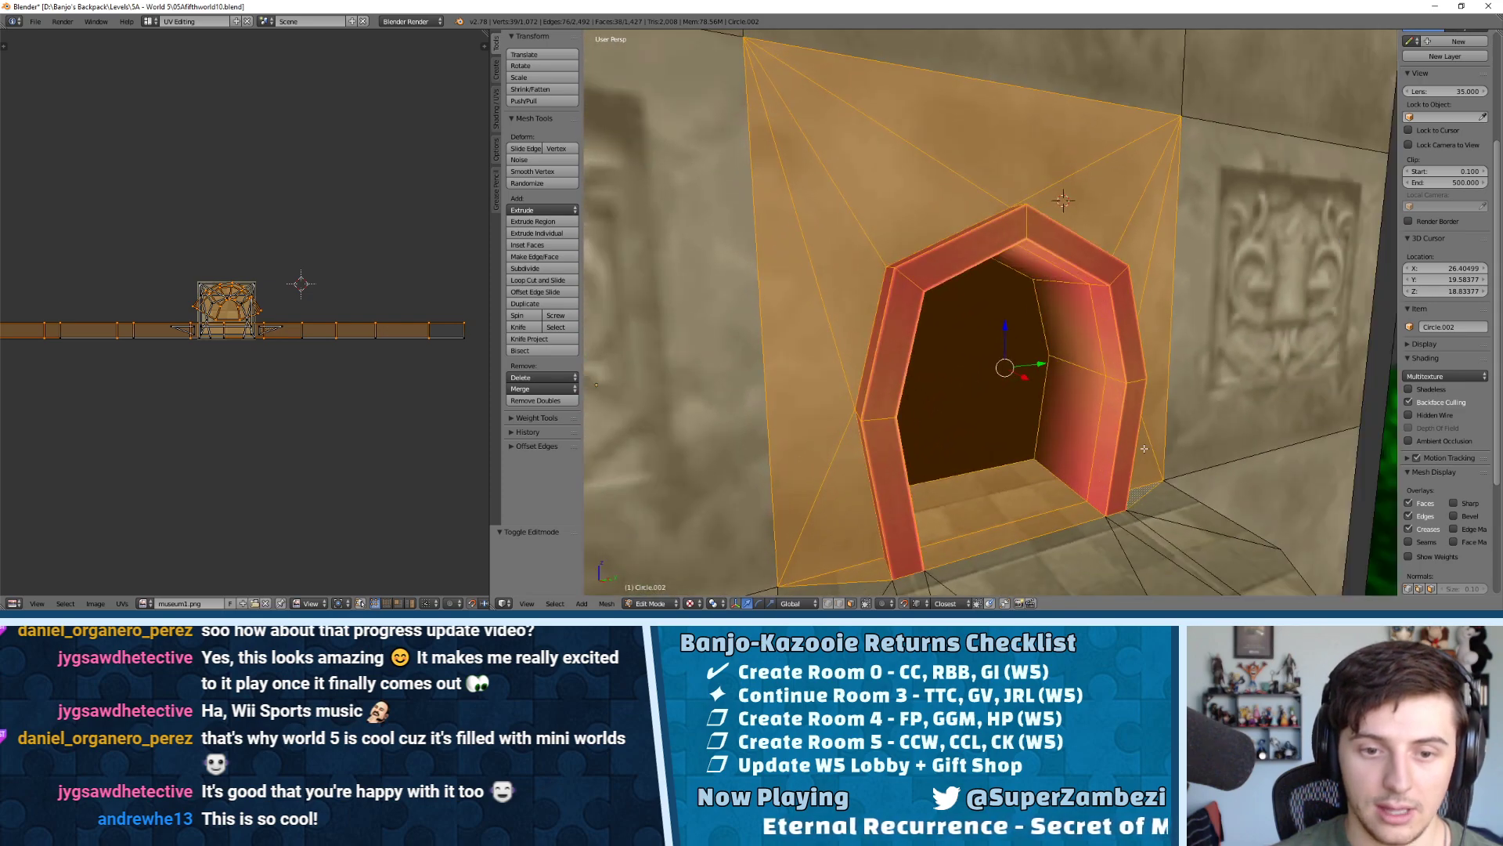
Duplicate the selected doorway faces beside the tower, separate them into their own object, and return to Object Mode
scroll(1084, 438, down, 6)
key(shift+d)
click(1327, 186)
key(p)
click(1327, 186)
scroll(1101, 306, down, 5)
key(Tab)
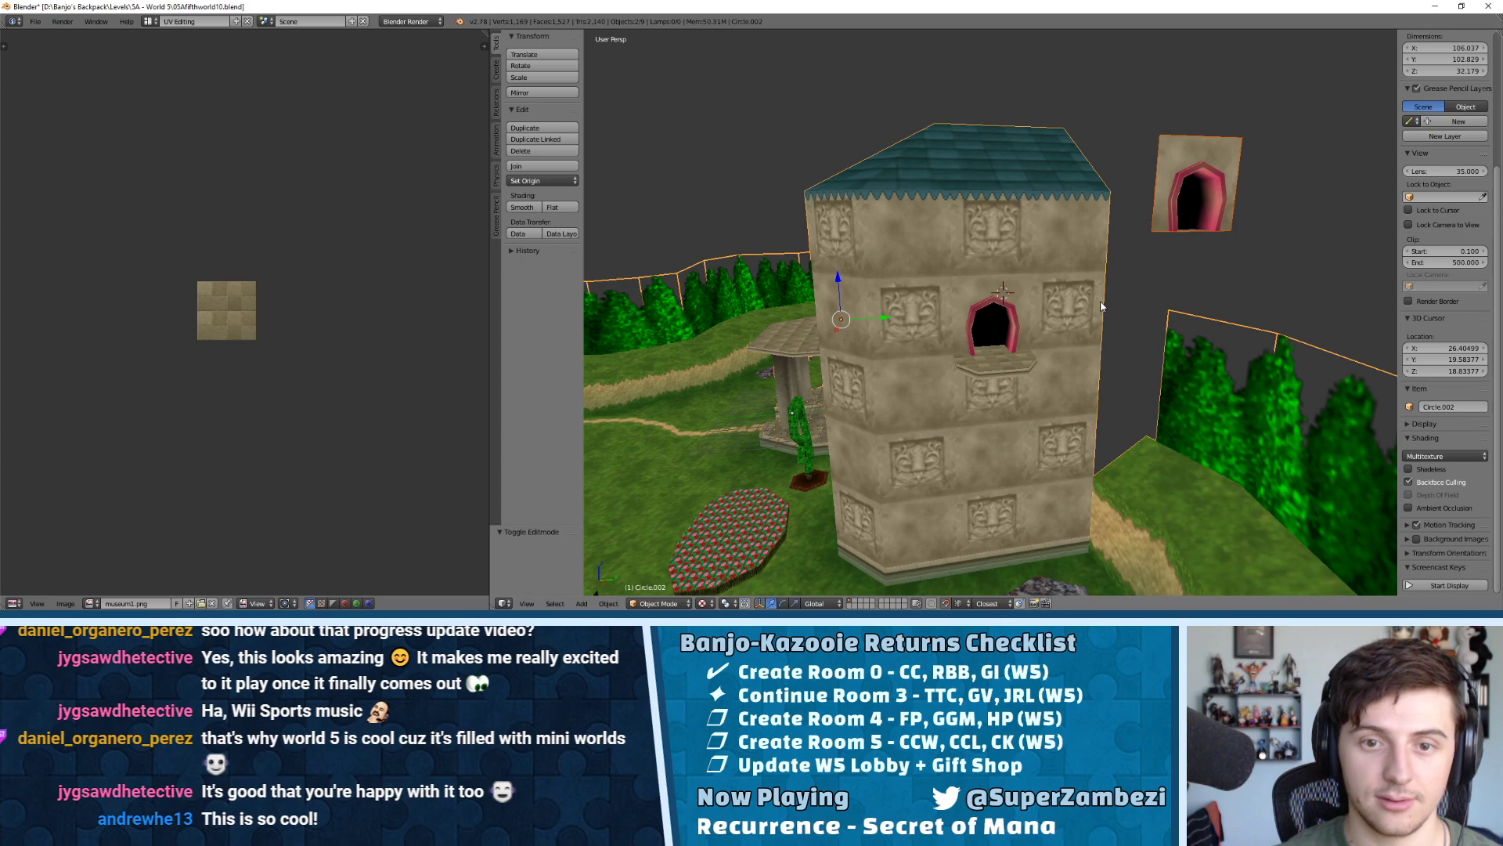
Delete the original World 5 mesh and select the separated doorway object
key(x)
click(1095, 304)
right_click(1203, 202)
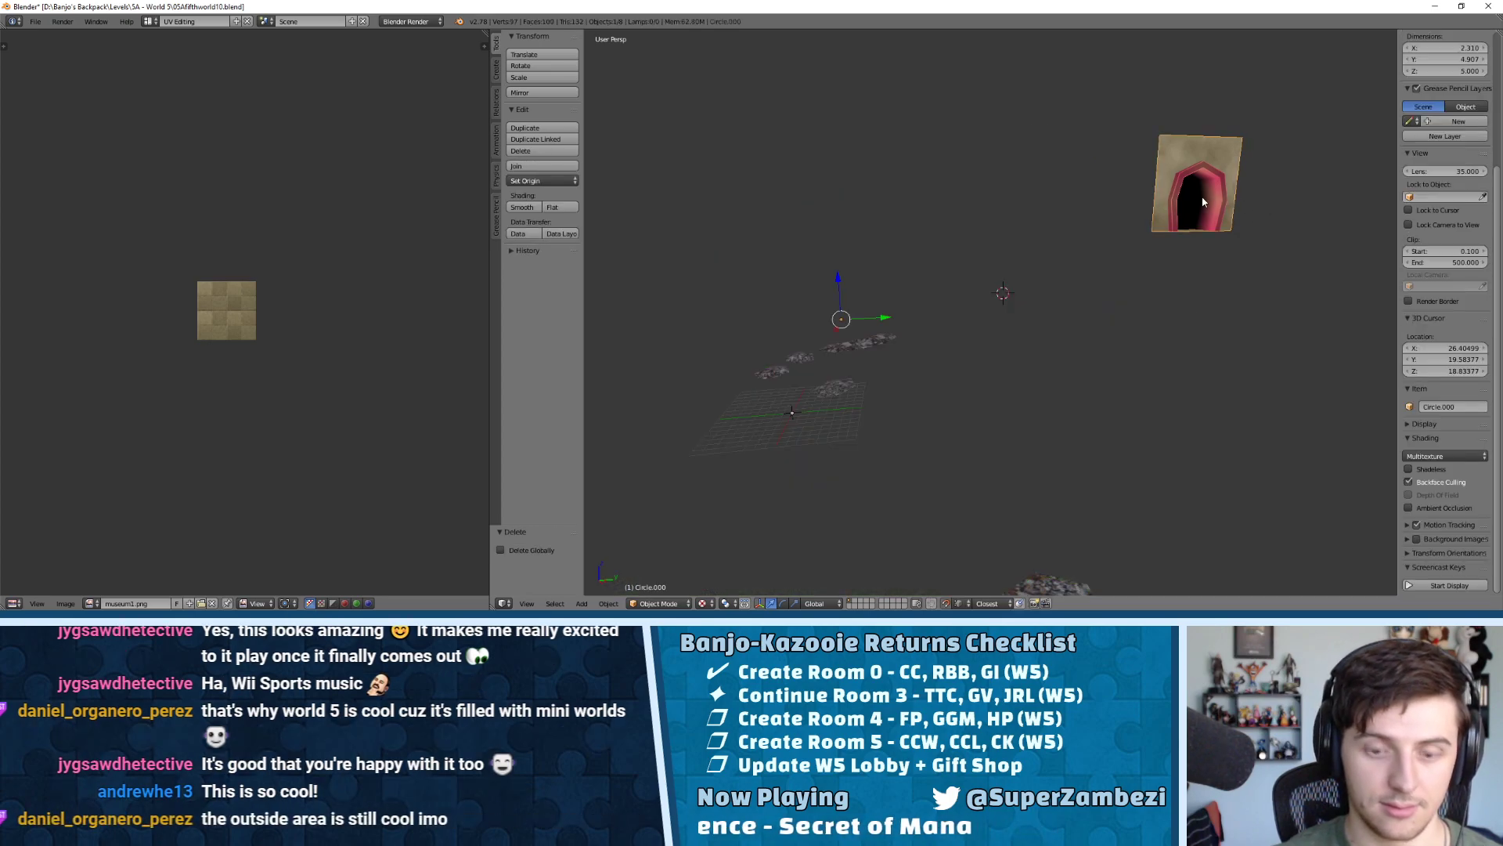
Select the doorway's whole mesh in Edit Mode and move it along the X axis toward the scene origin
key(Tab)
middle_drag(1203, 201, 1221, 191)
key(a)
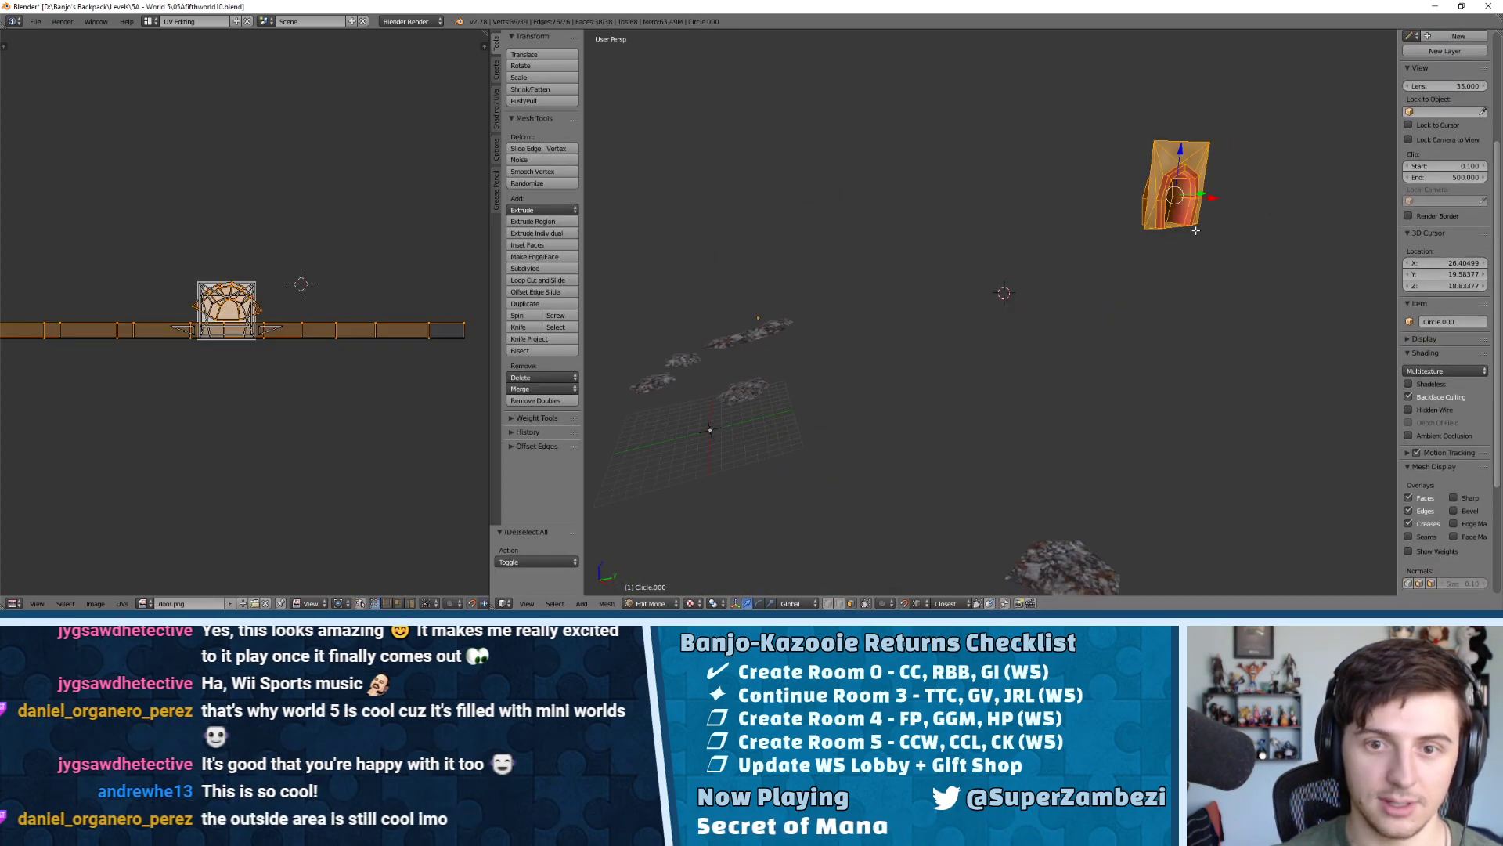
key(g)
key(x)
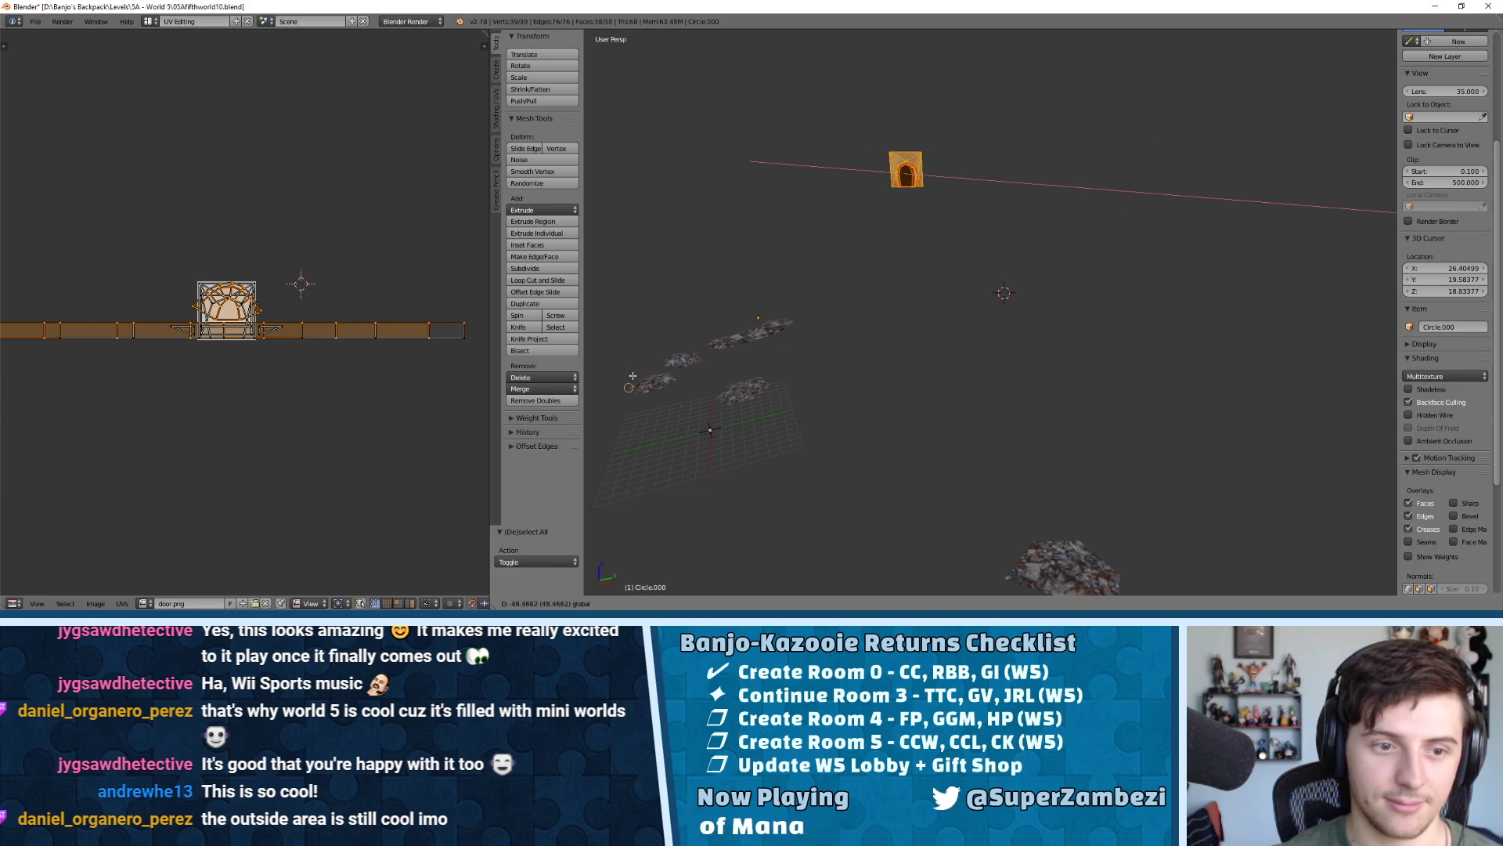
click(710, 433)
Move the doorway mesh about -27.1 units along Y, lower it along Z toward the grid, and return to Object Mode
drag(995, 181, 694, 152)
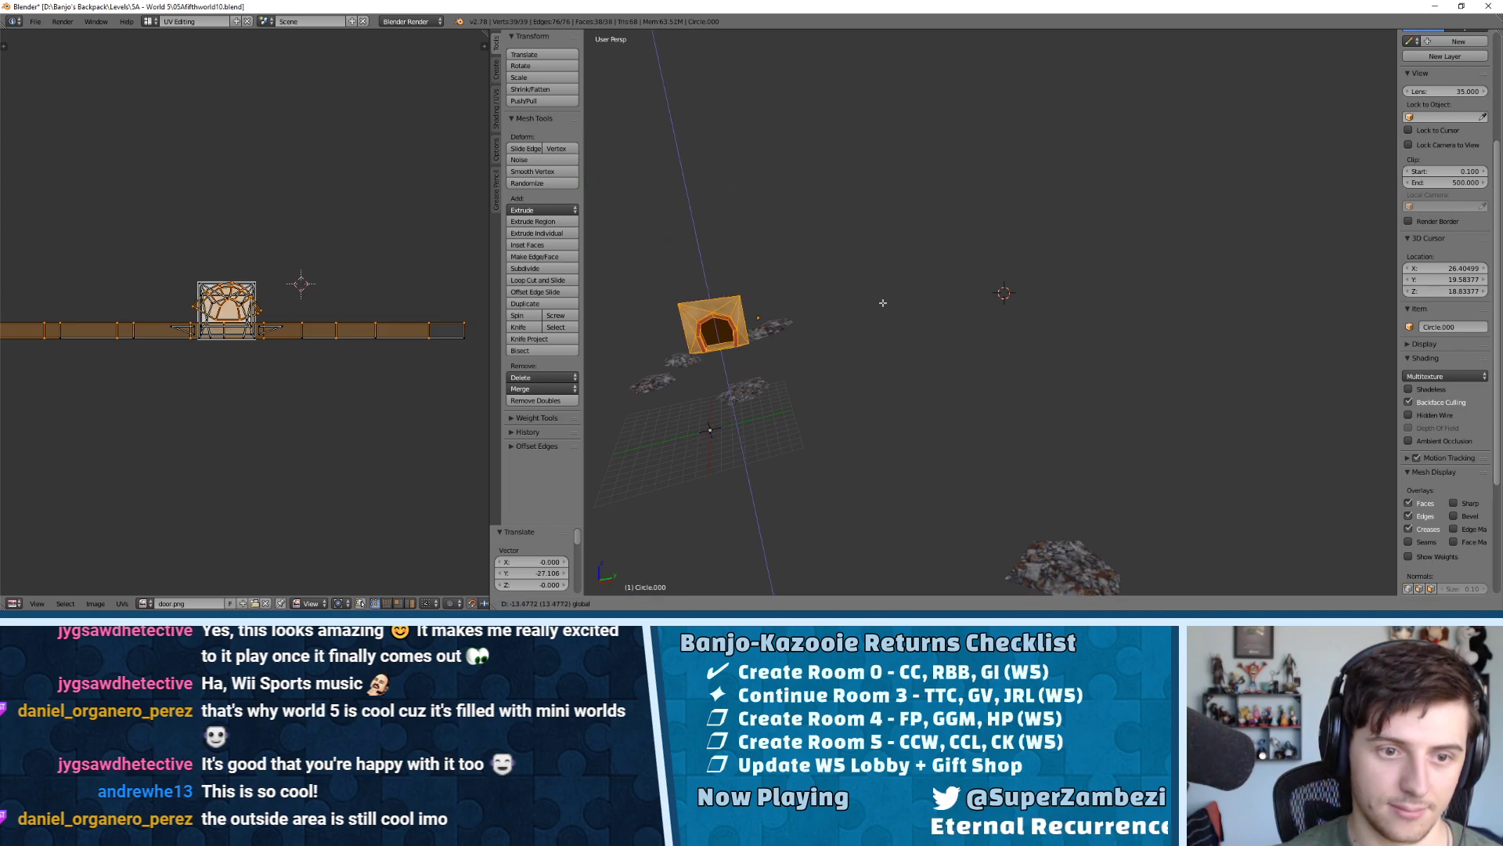
click(712, 329)
middle_drag(874, 333, 901, 333)
key(KP_Decimal)
scroll(1131, 295, down, 5)
middle_drag(1130, 296, 987, 367)
key(Tab)
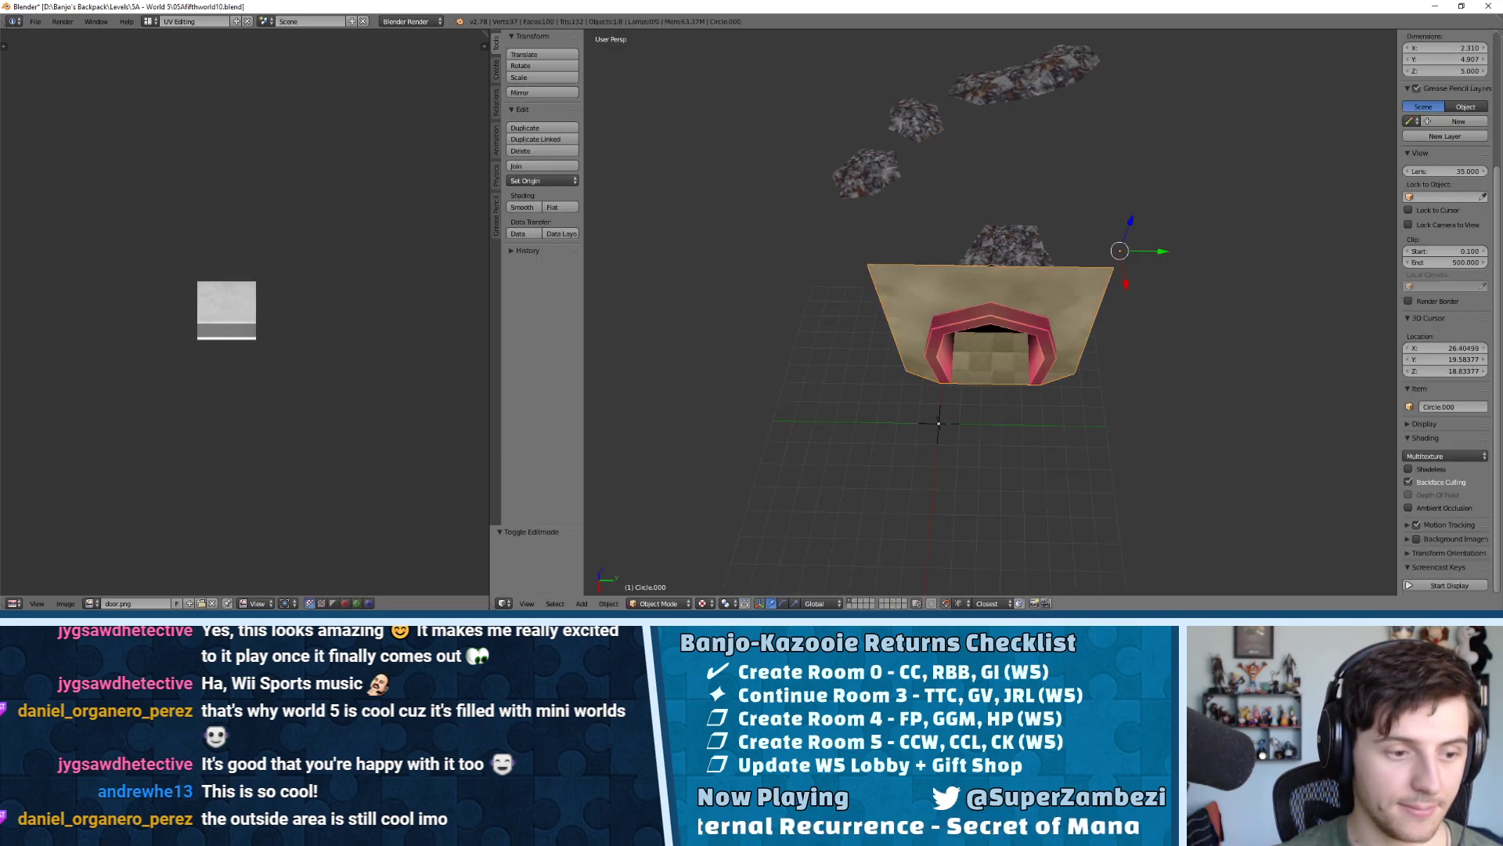
Open a new Blender window, delete all the default scene objects, and maximize the window
middle_click(337, 622)
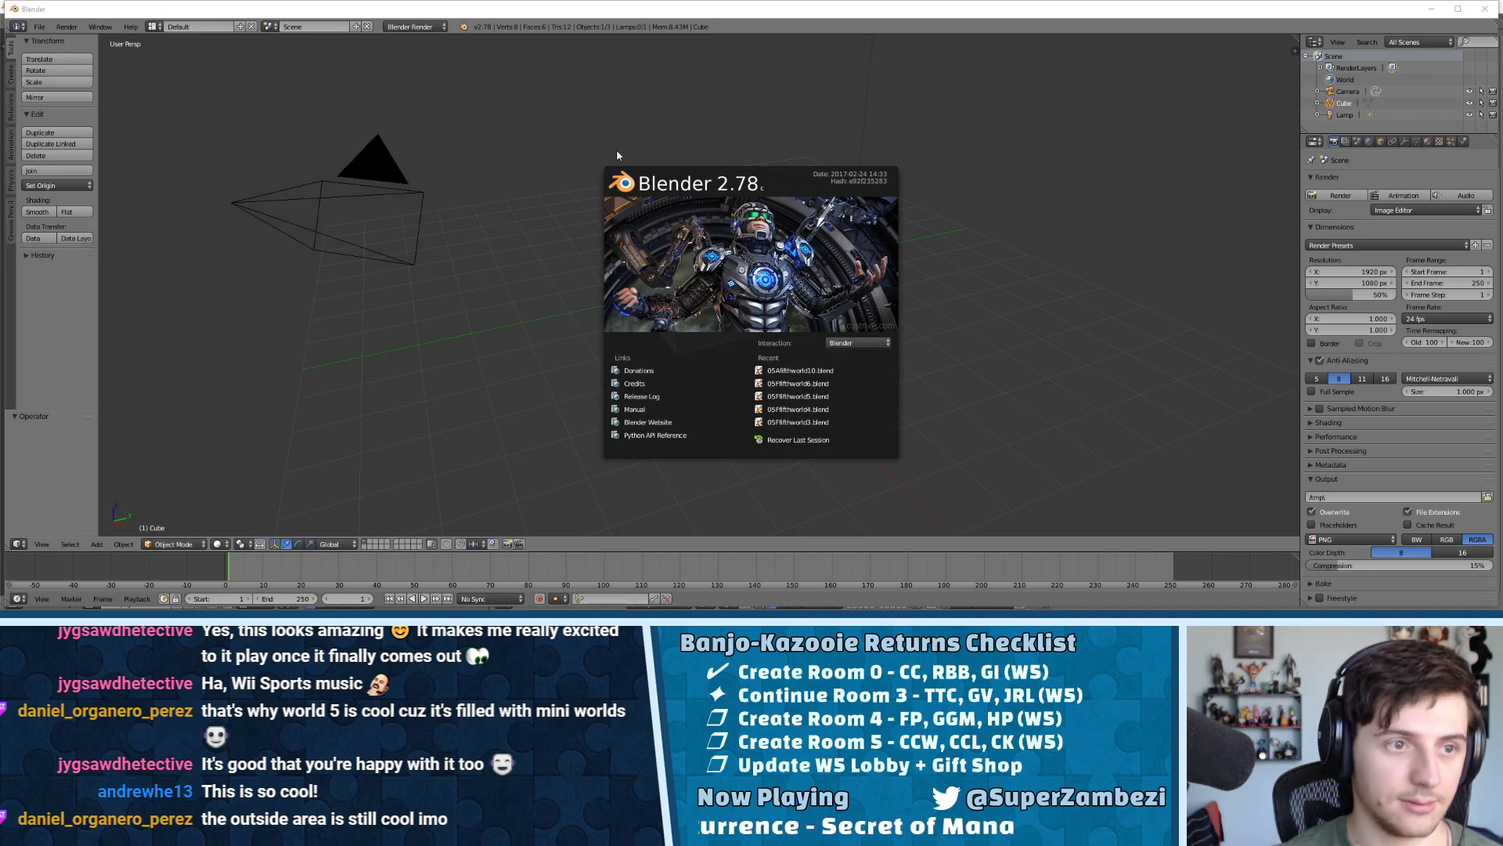
click(617, 155)
key(a)
key(a)
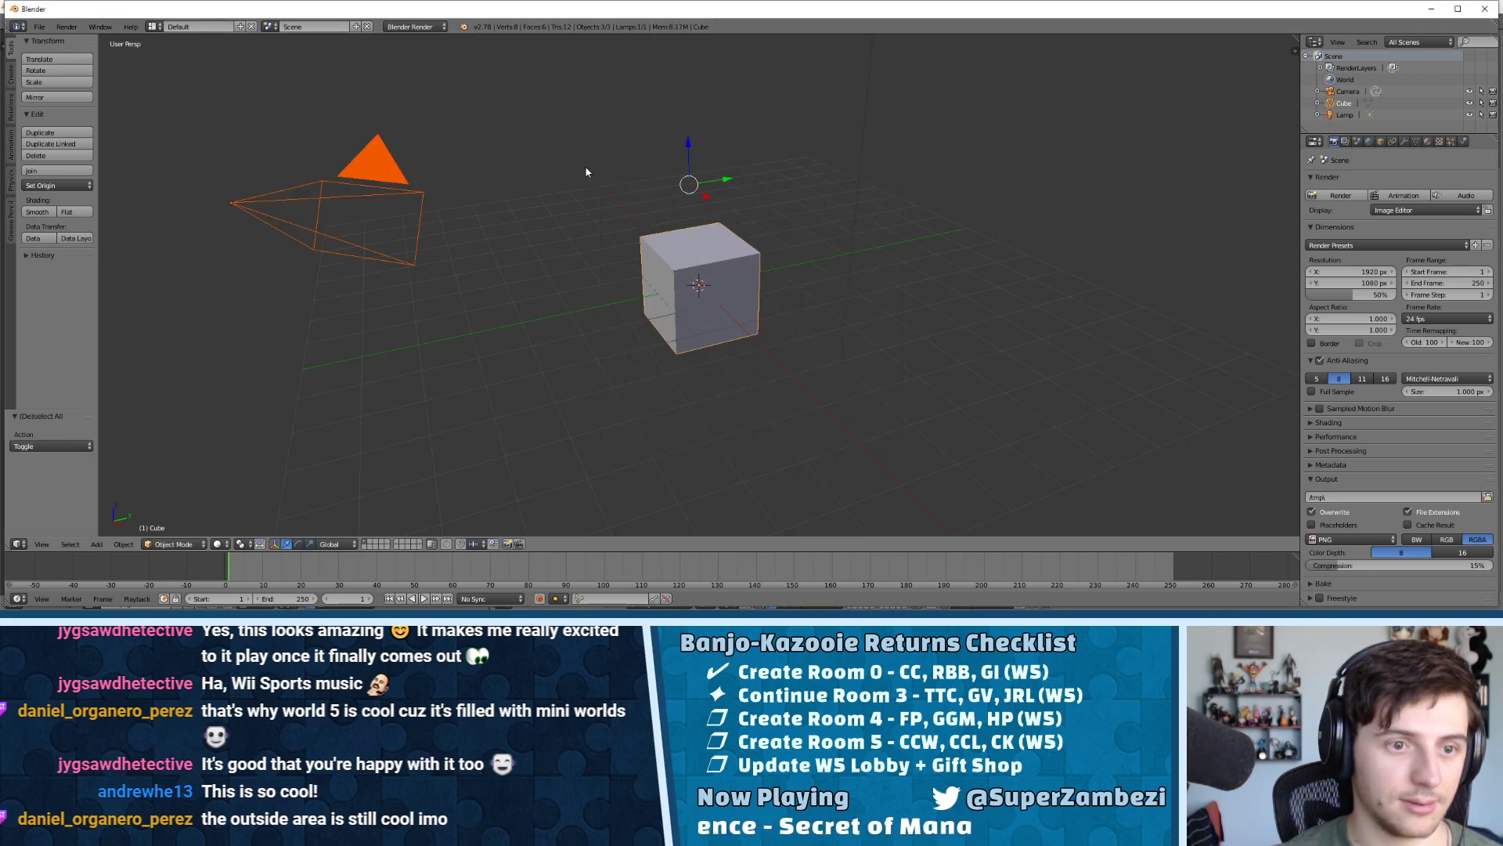
click(569, 169)
click(1457, 9)
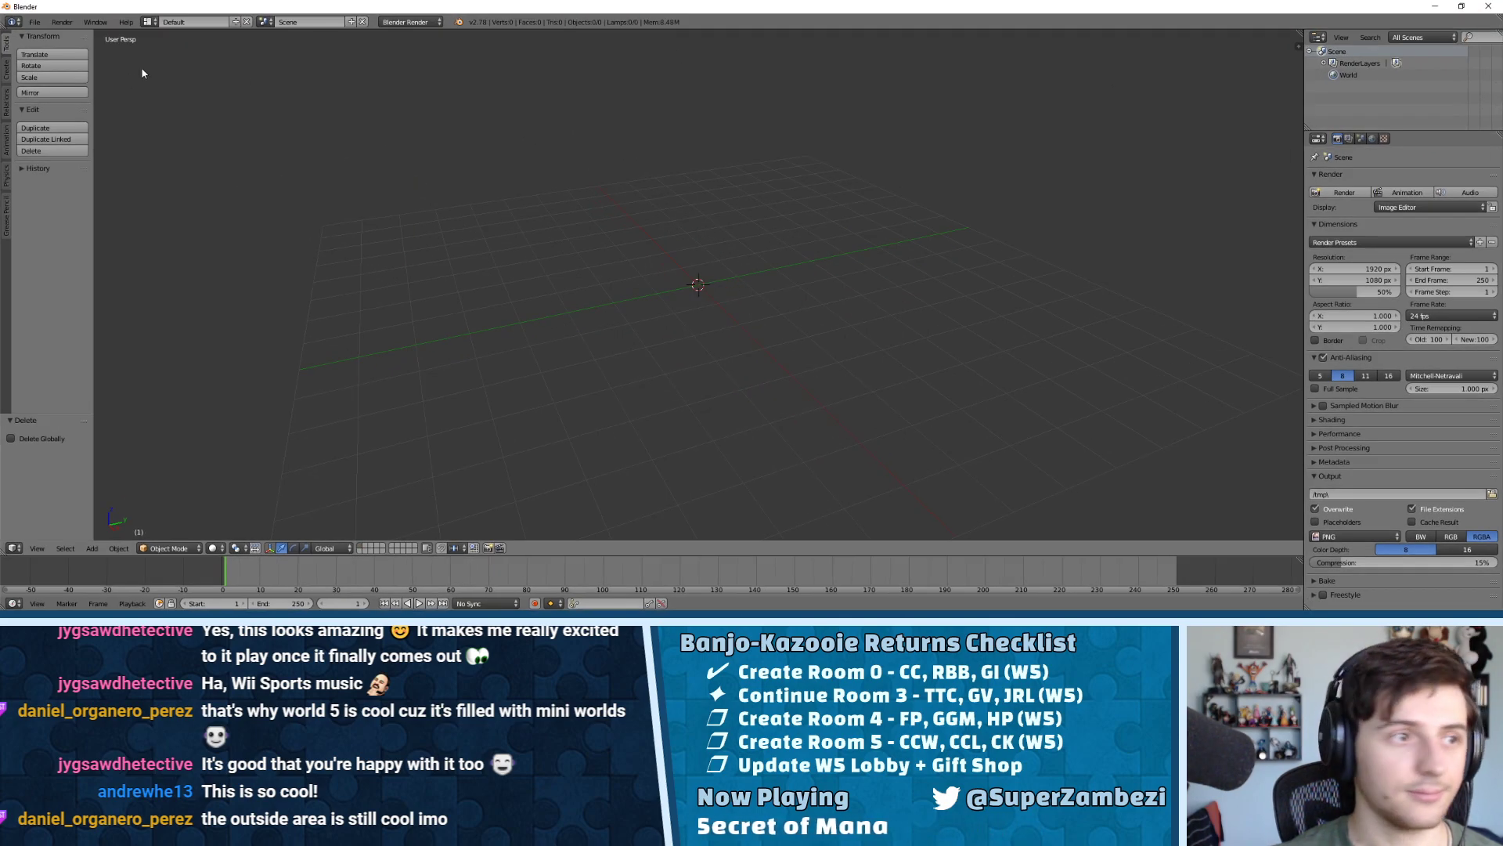
Switch the new scene to the UV Editing screen layout
click(149, 21)
click(171, 119)
scroll(1085, 336, down, 1)
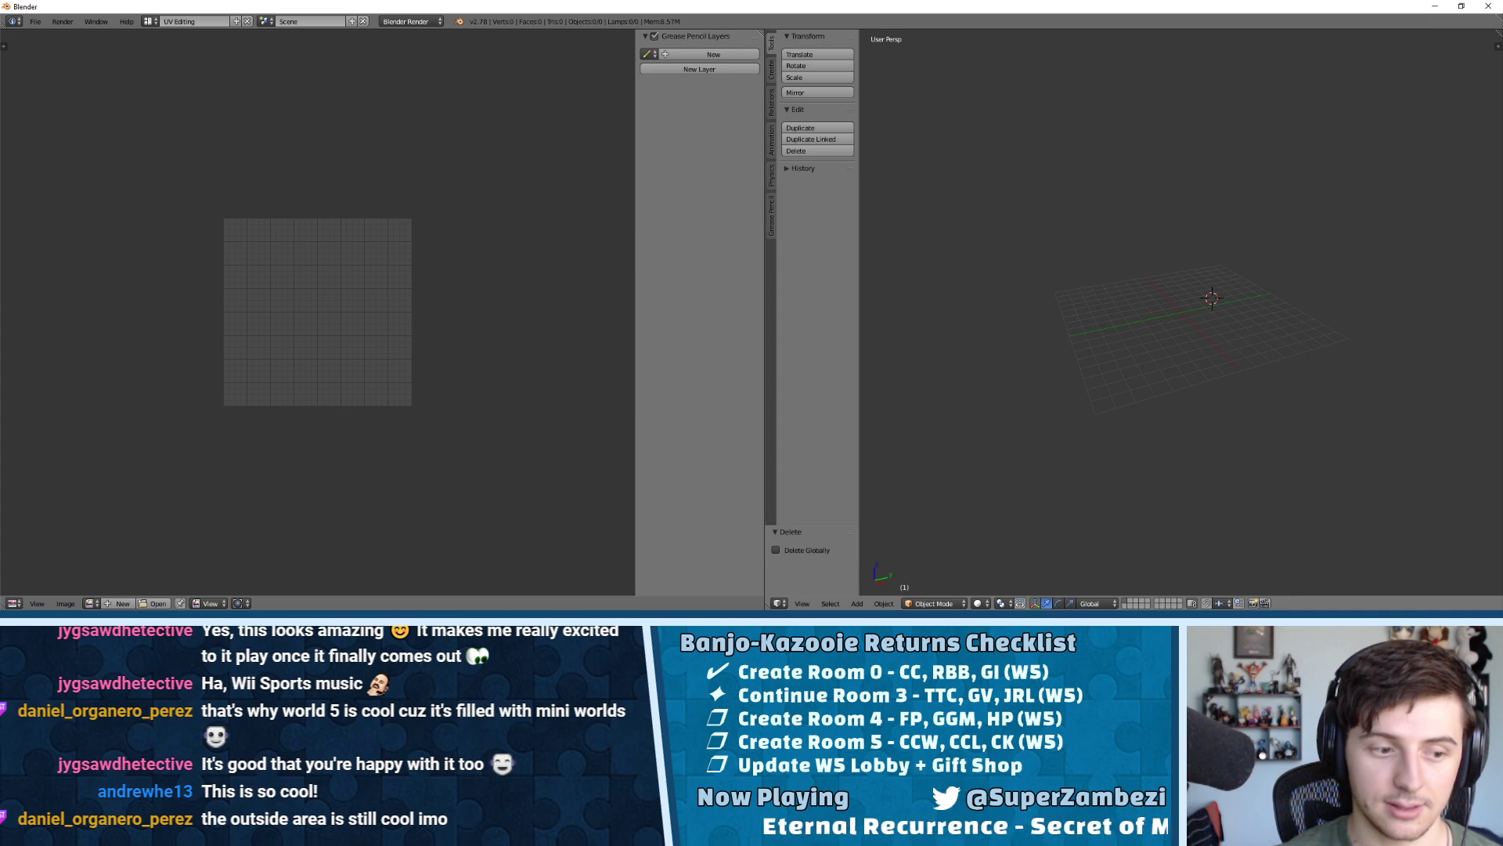
Copy the doorway object from the World 5 file into the new scene and set the viewport shading to Texture
key(alt+Tab)
key(alt+Tab)
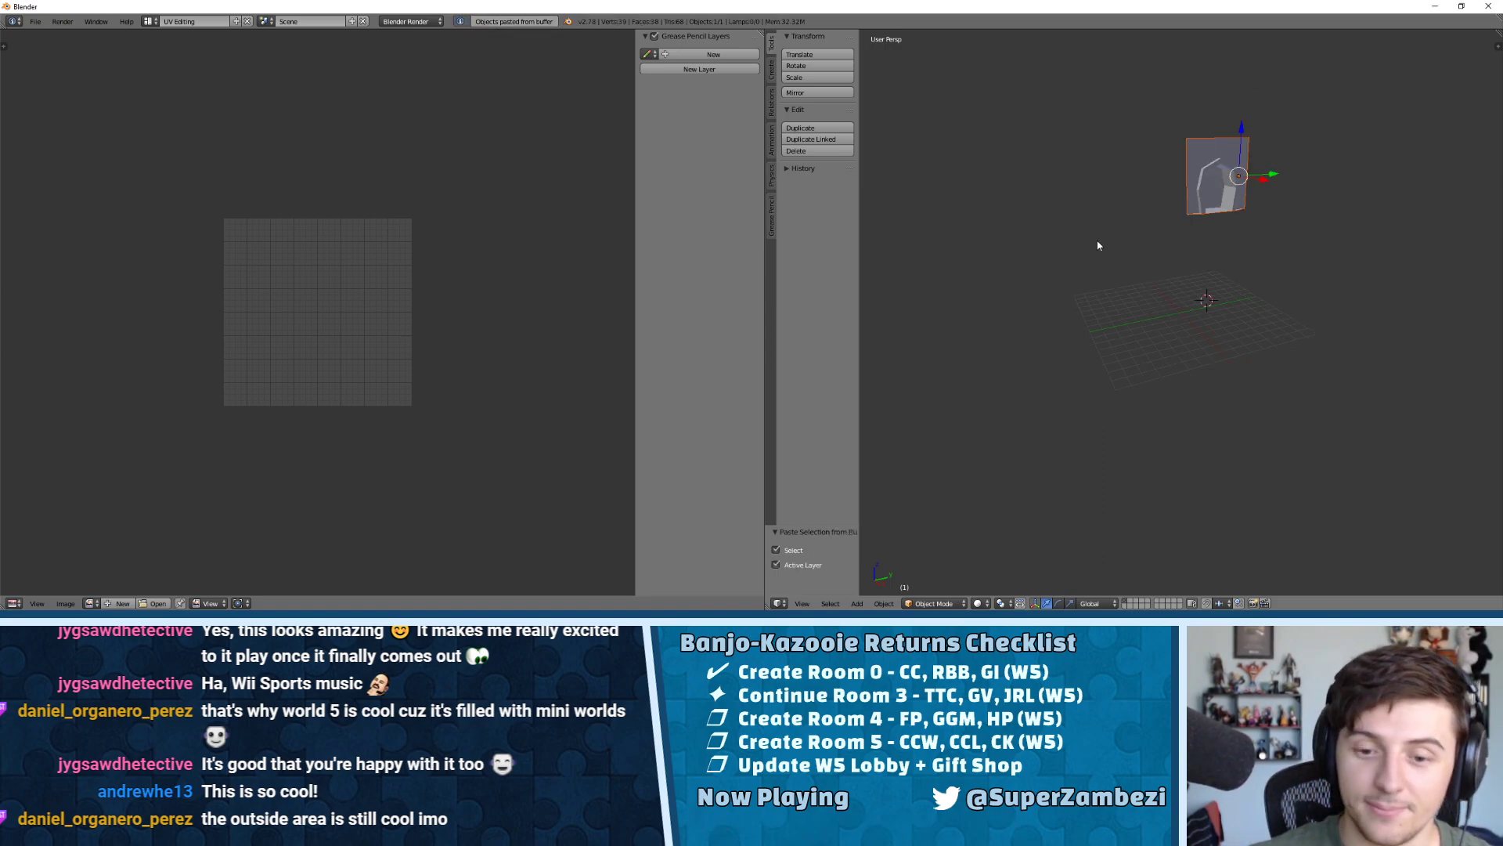
click(983, 602)
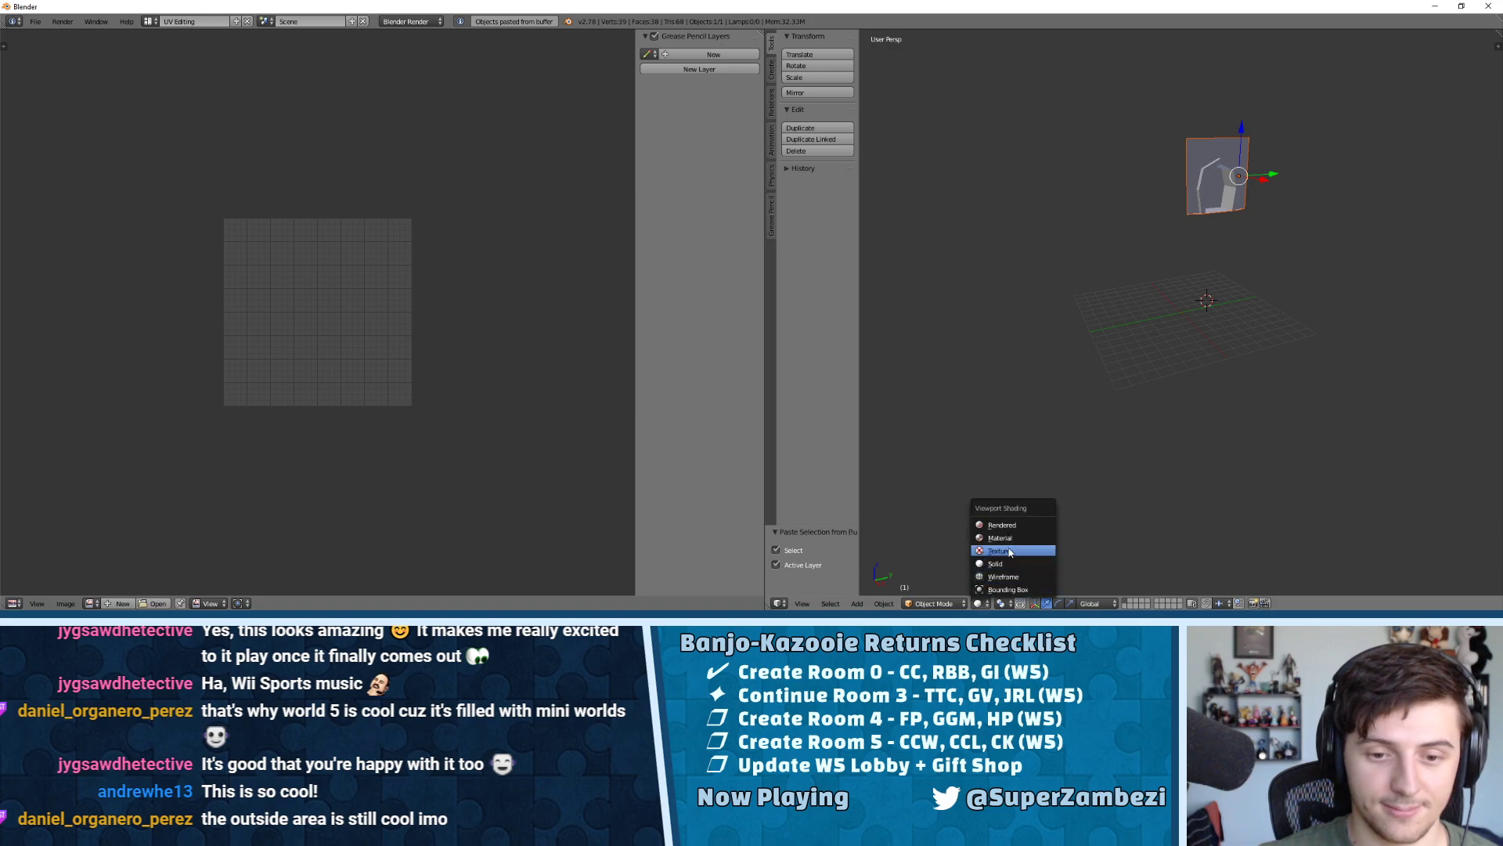
click(1011, 552)
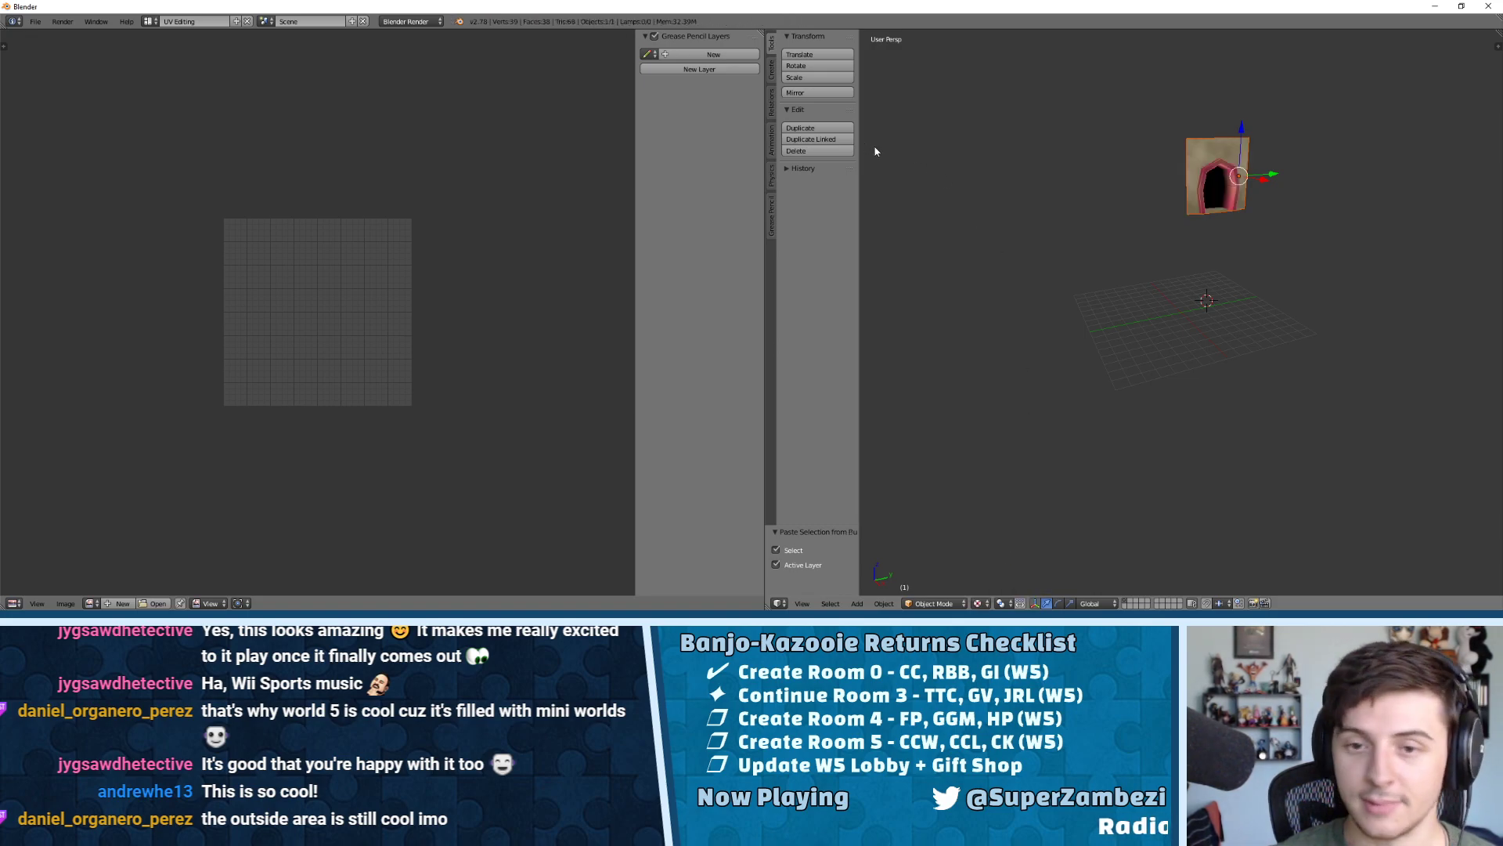
middle_drag(1197, 189, 1171, 189)
Save the new scene as 05Gfifthworld1.blend in the "5C - World 5 - Room 4" folder
click(35, 21)
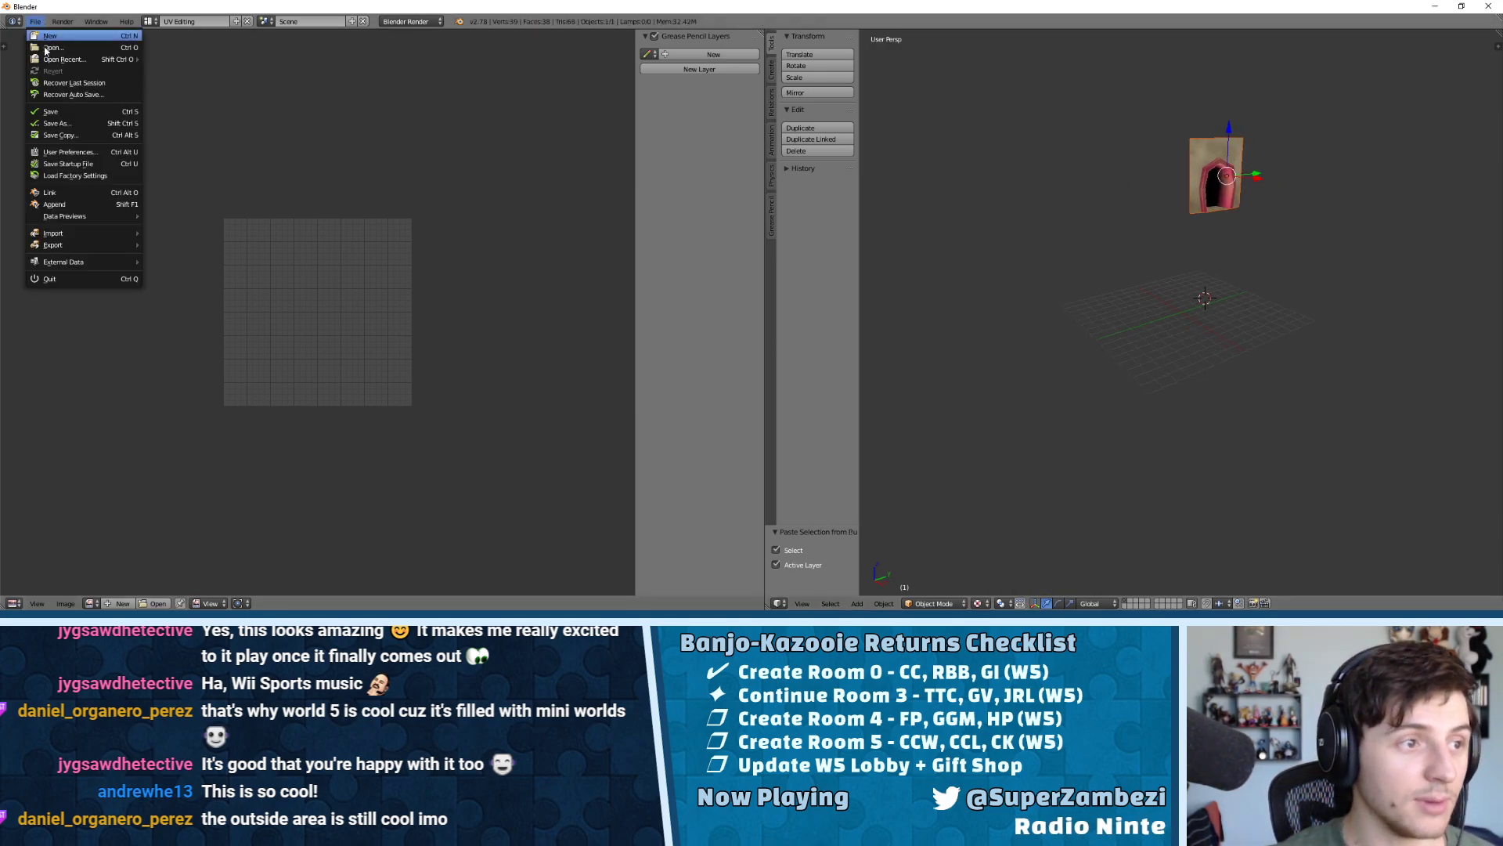
click(67, 119)
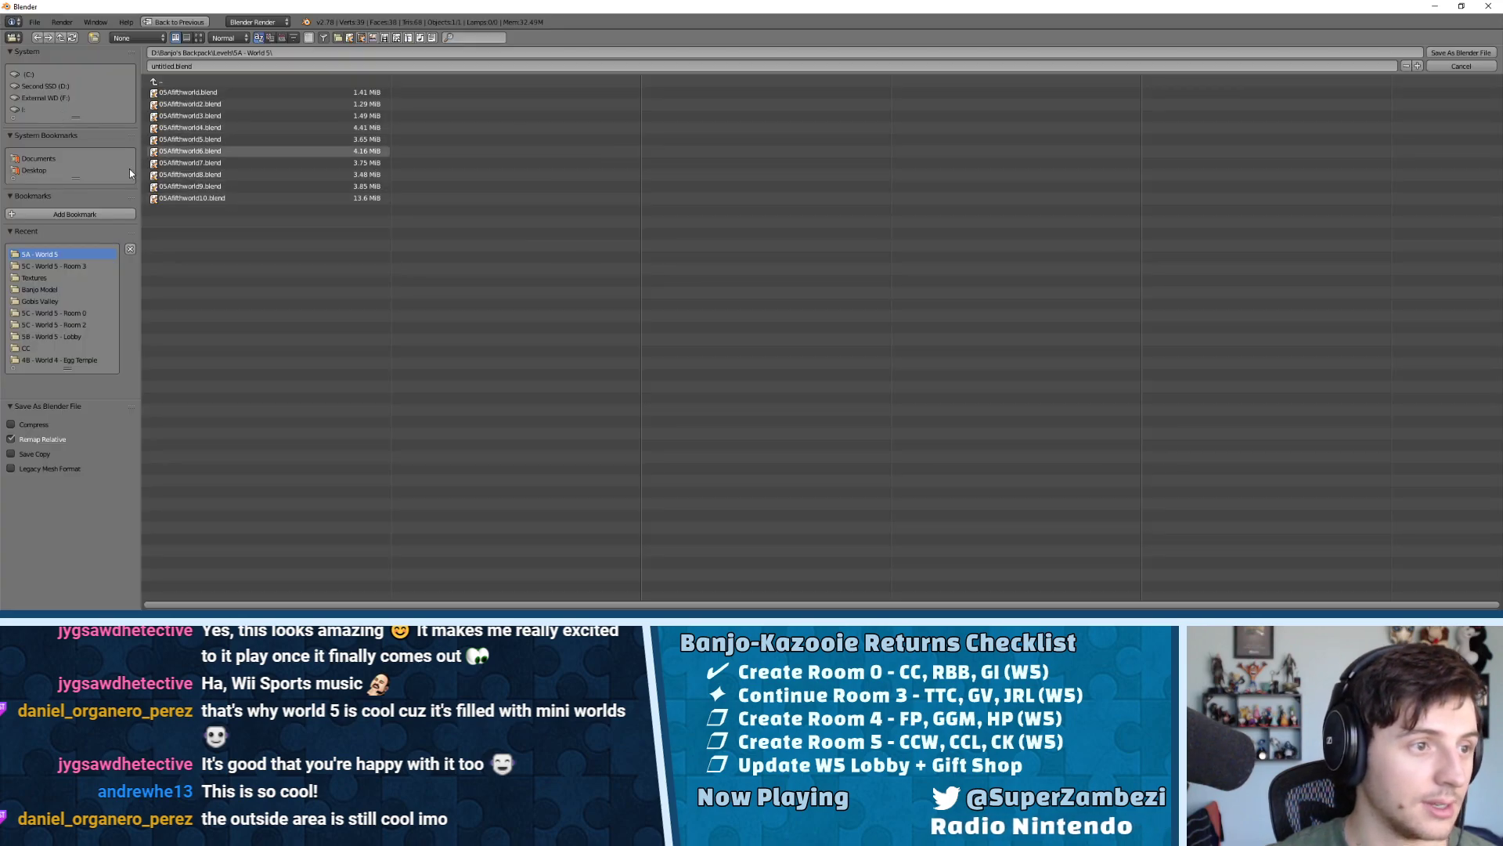
click(57, 266)
click(212, 153)
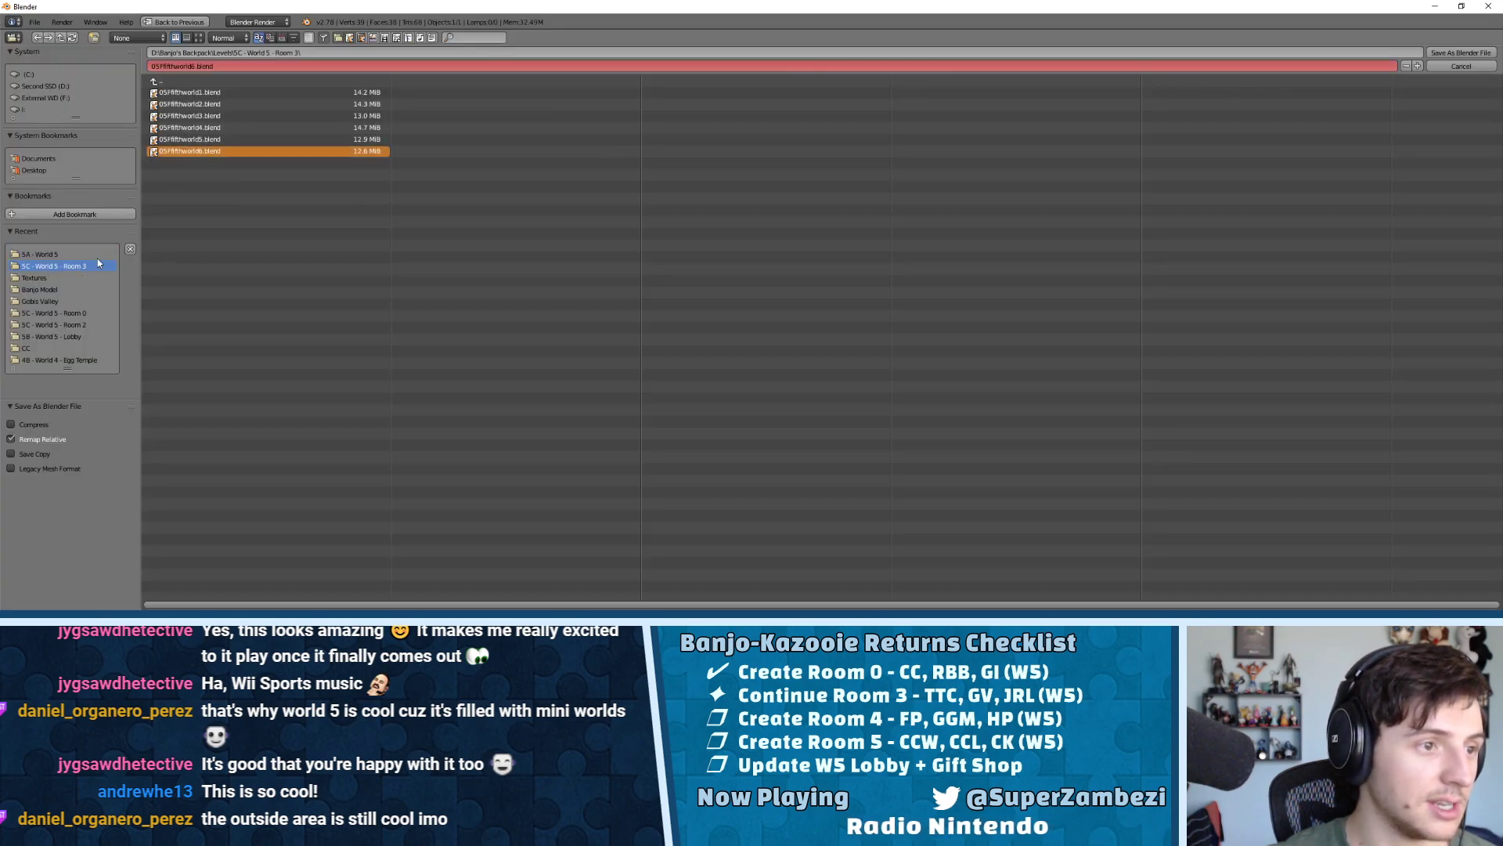
click(178, 82)
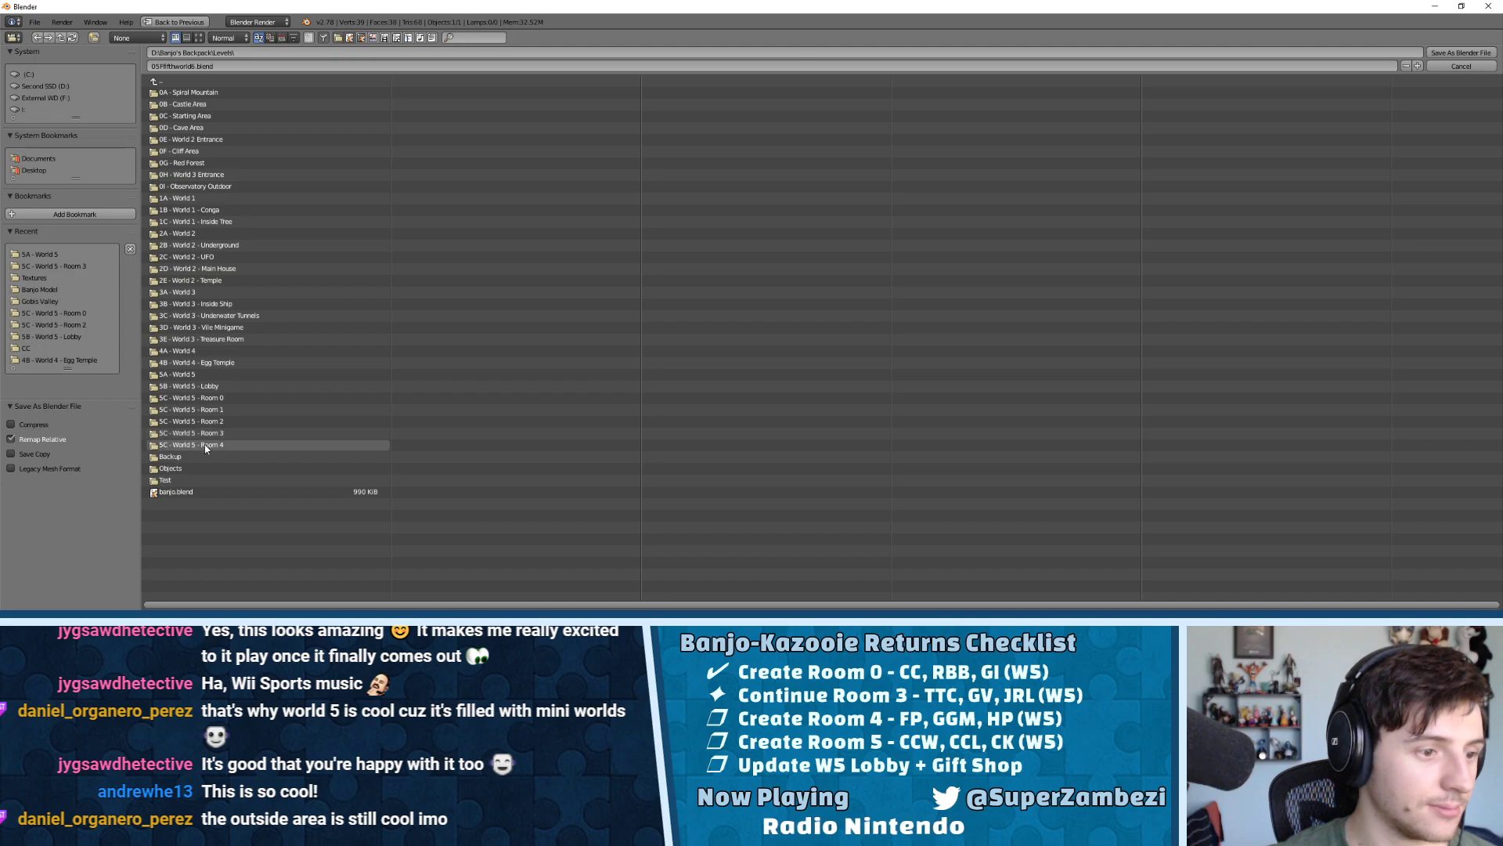
click(191, 445)
click(170, 67)
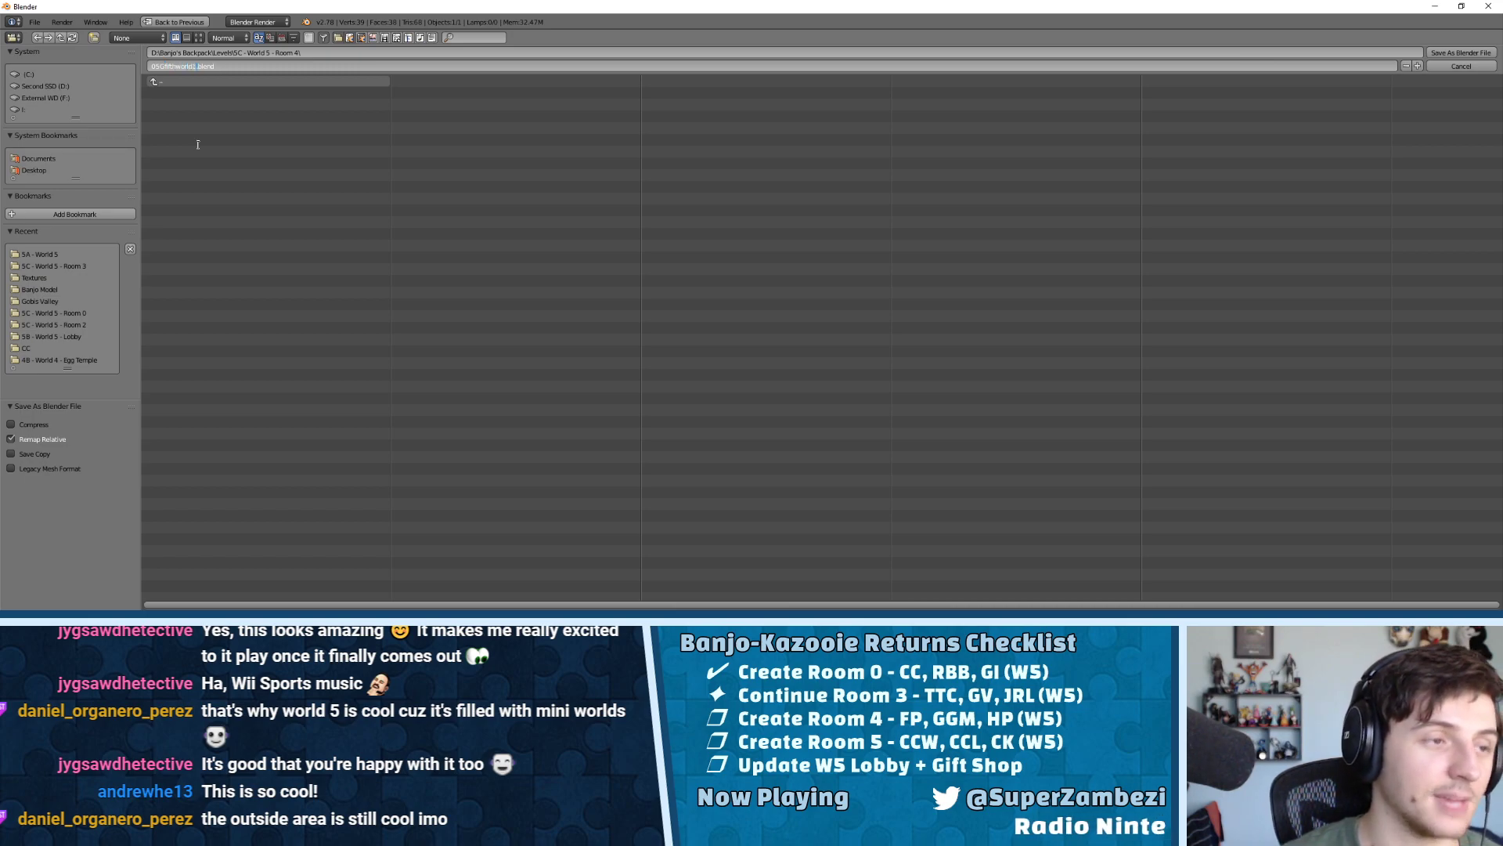
text(4)
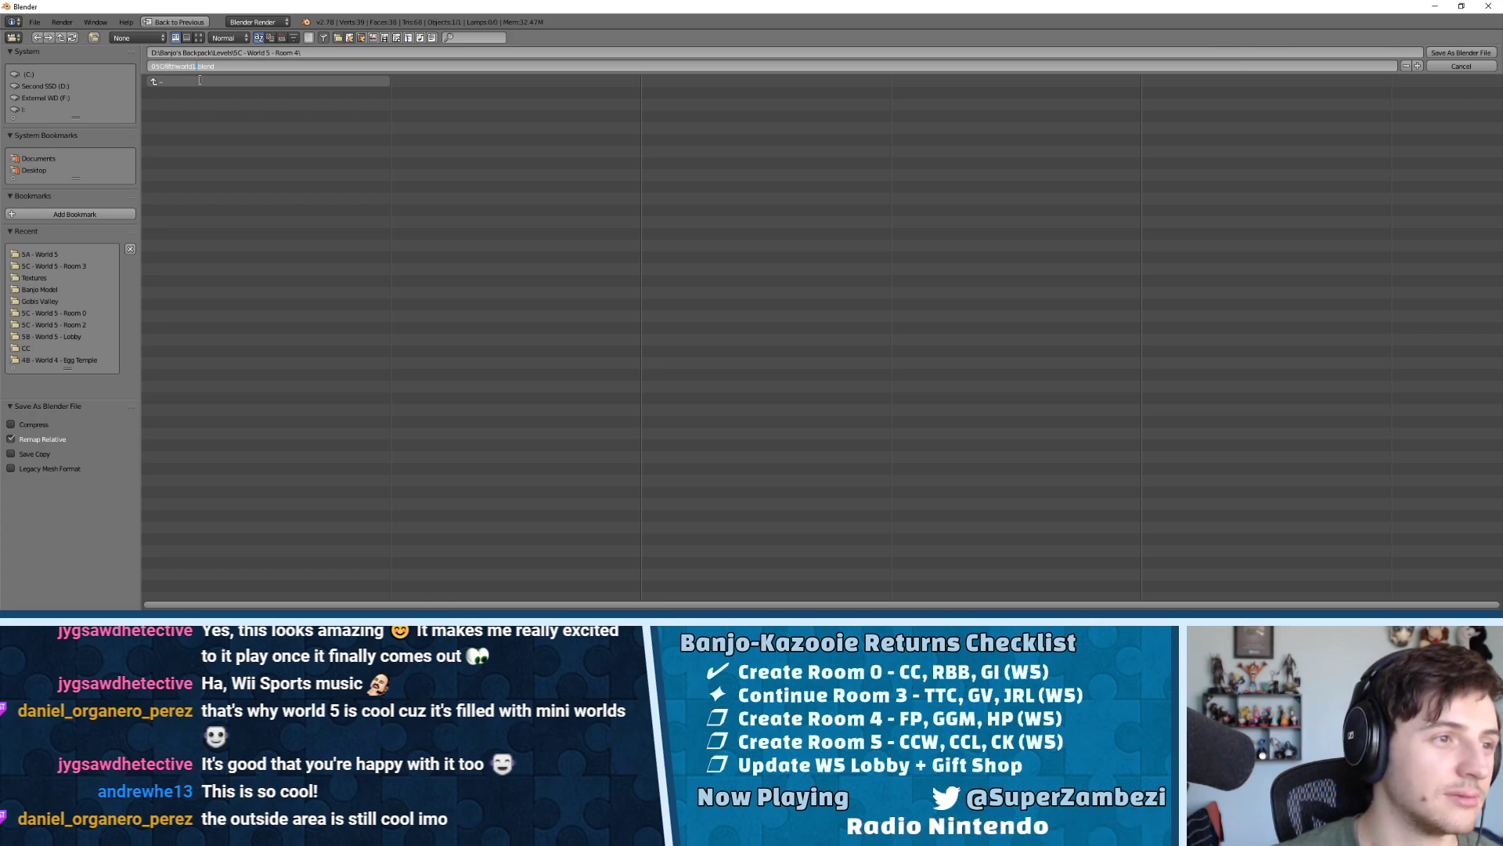
click(364, 167)
click(1456, 56)
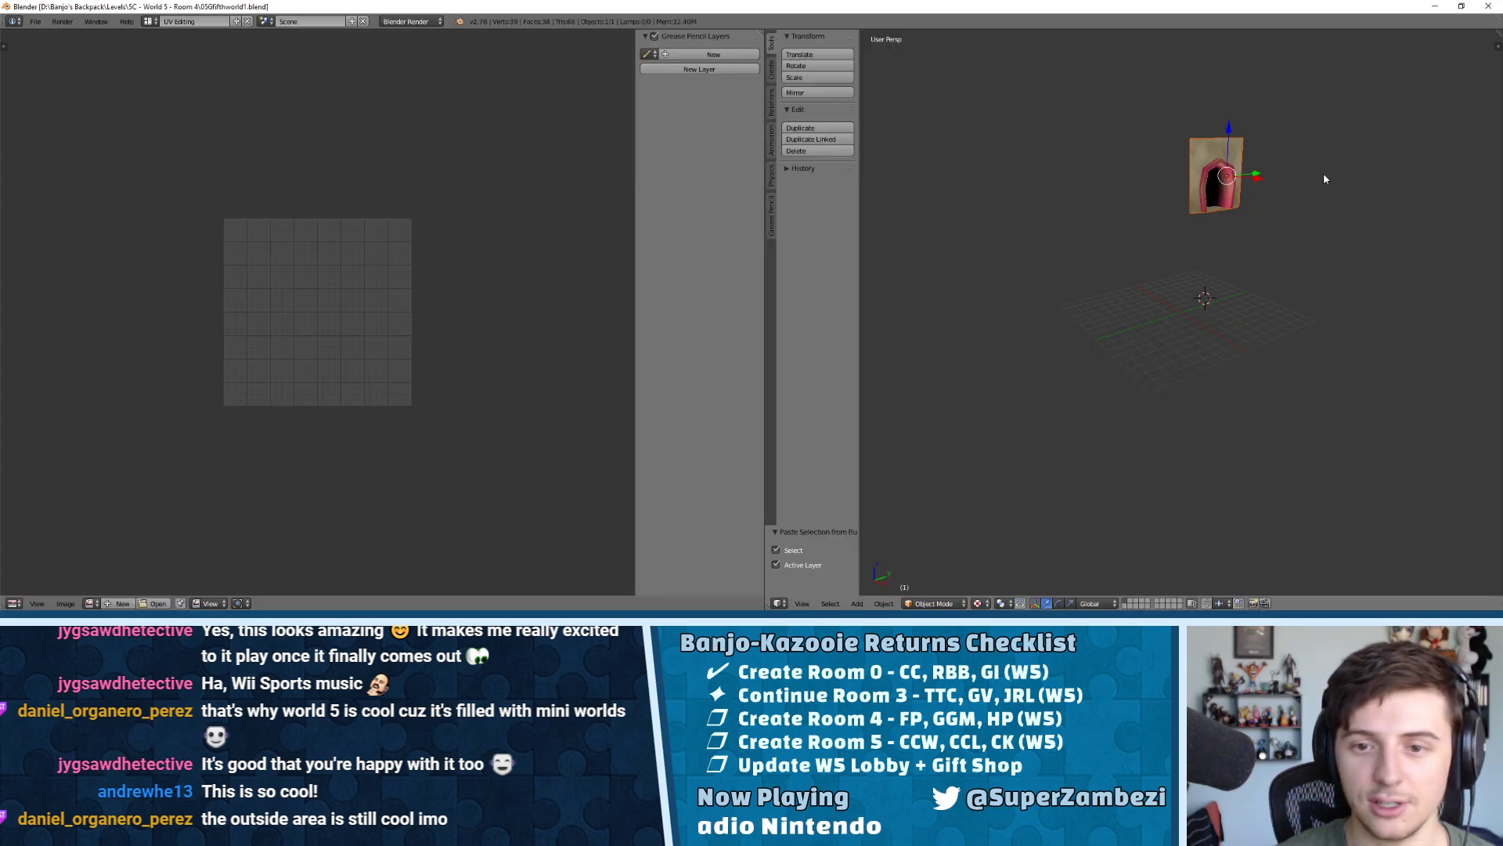
Lower the doorway object 7 units along the Z axis toward the grid floor
mouse_move(1324, 179)
middle_down()
mouse_move(1333, 168)
mouse_move(1348, 195)
middle_up()
key(KP_7)
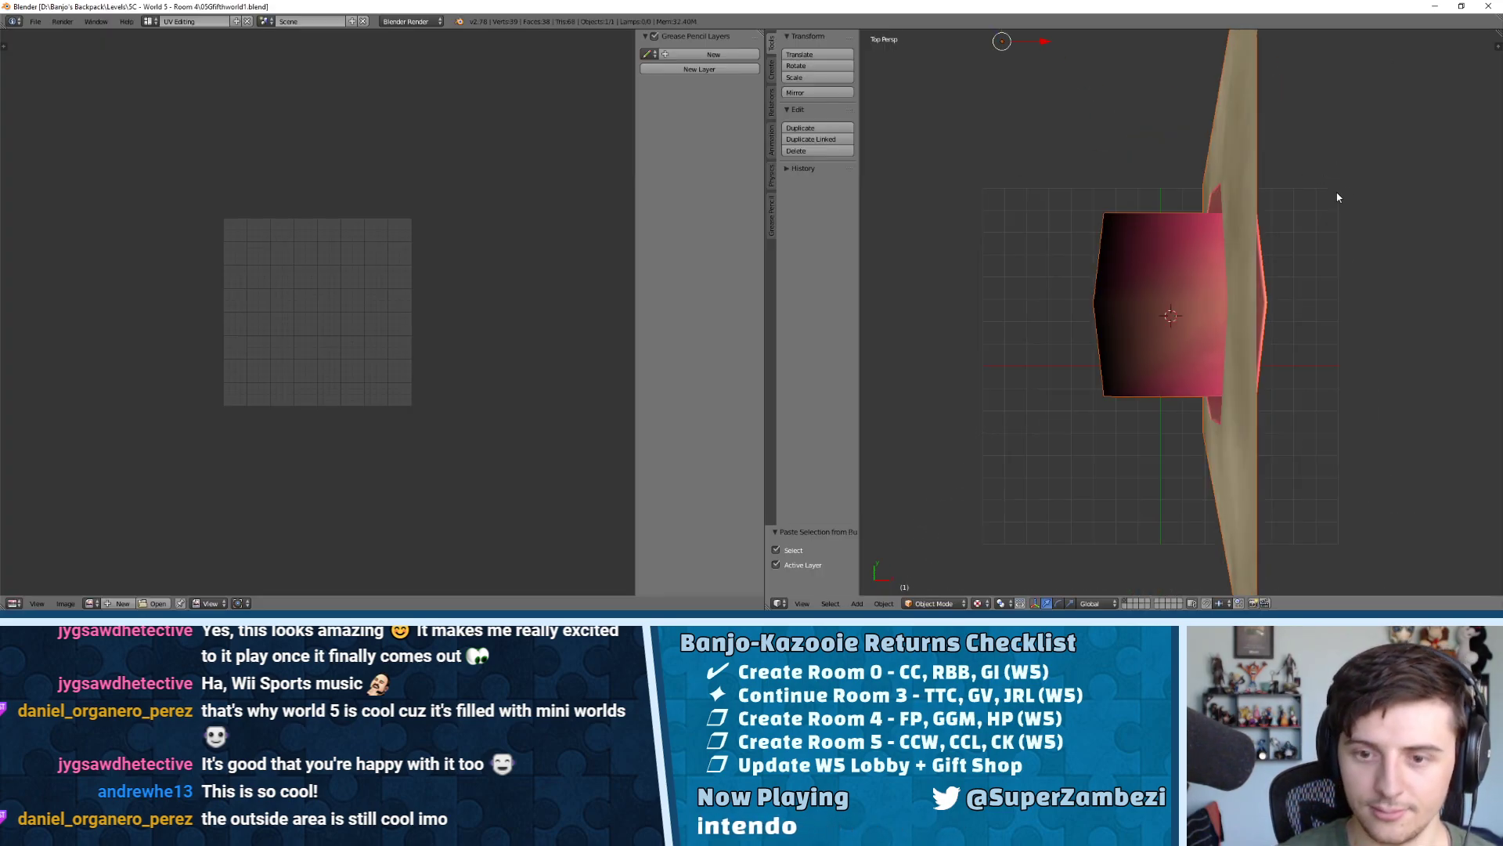
scroll(1307, 195, down, 5)
middle_drag(1208, 259, 1196, 302)
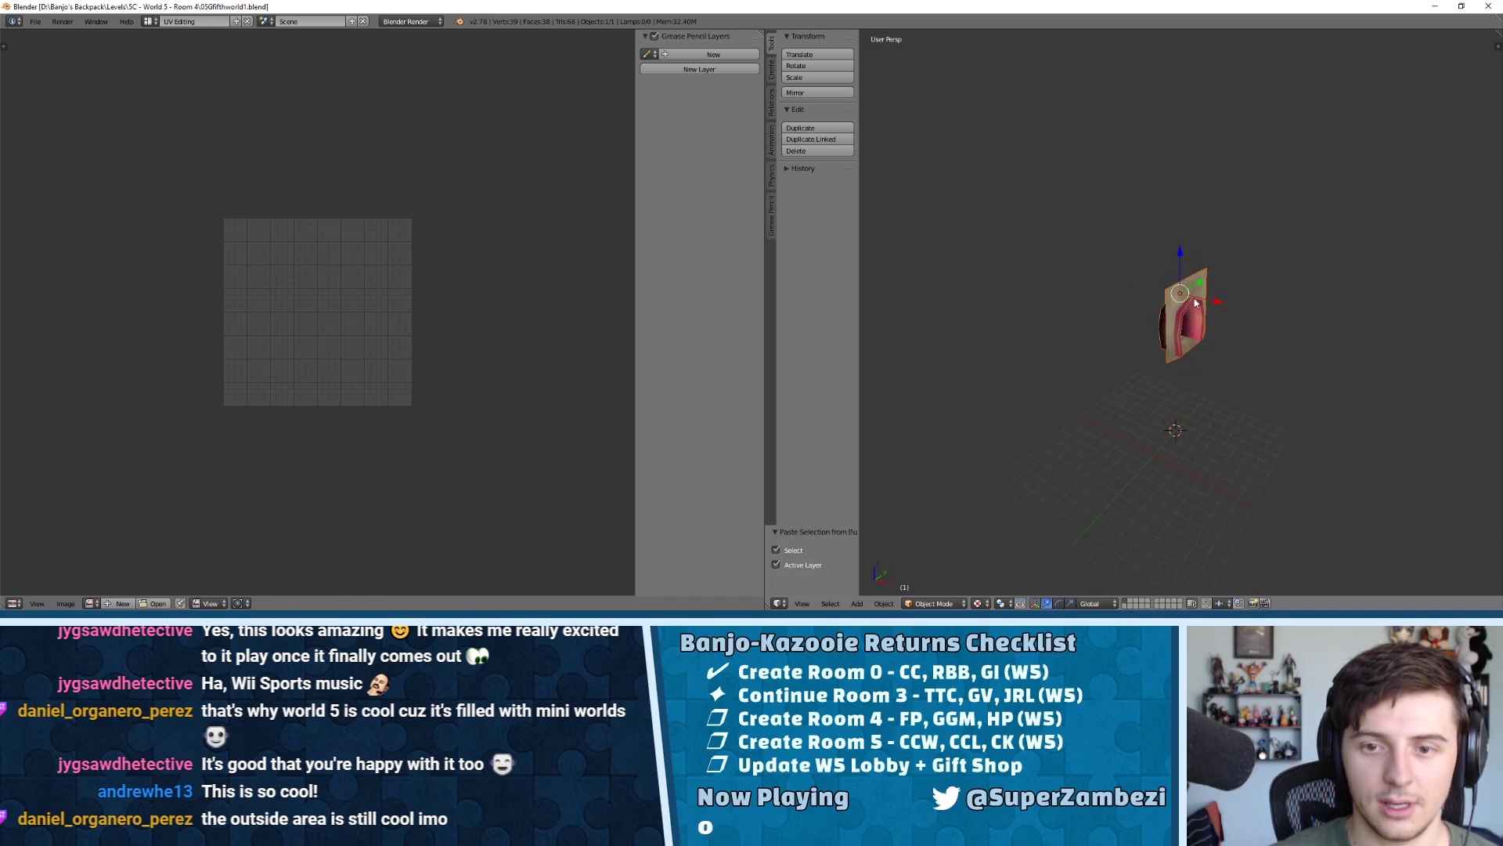
drag(1179, 255, 1155, 456)
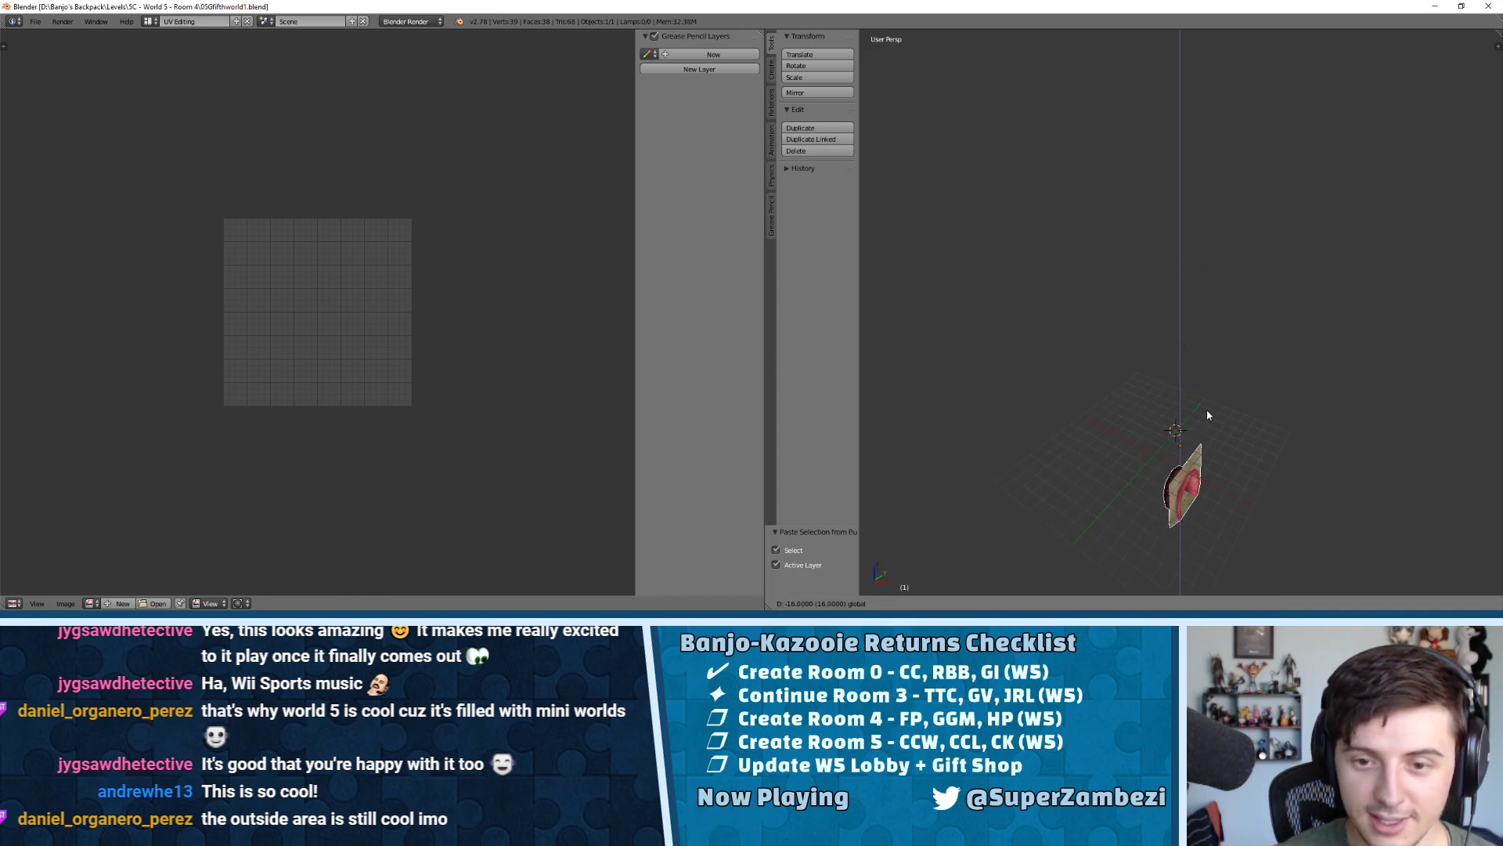
ctrl+drag(1228, 346, 1226, 336)
middle_drag(1225, 335, 1145, 268)
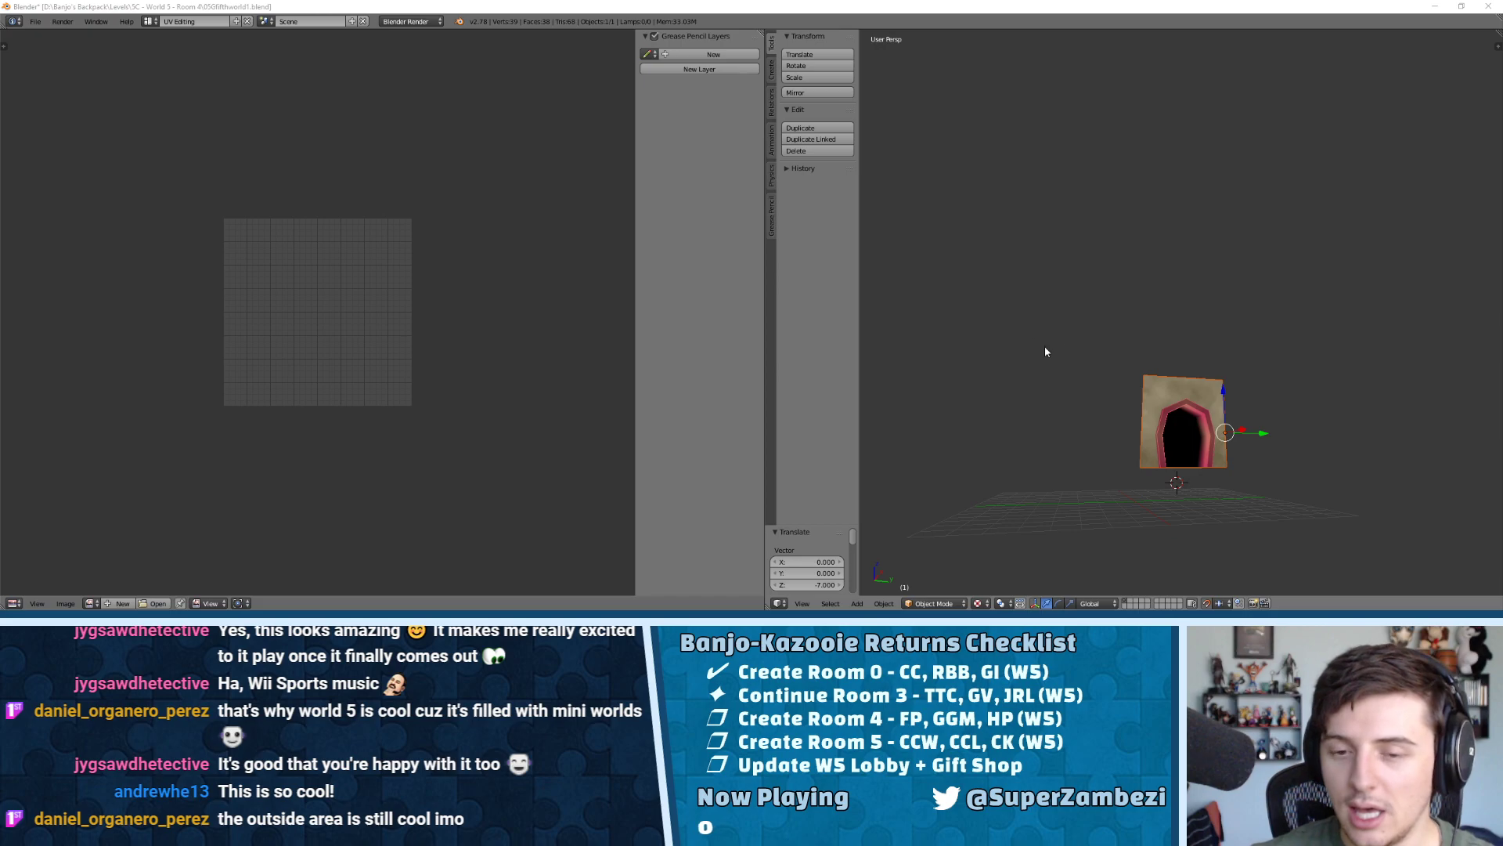
Lower the doorway object another 2 units along the Z axis onto the grid floor
middle_drag(1104, 326, 1206, 427)
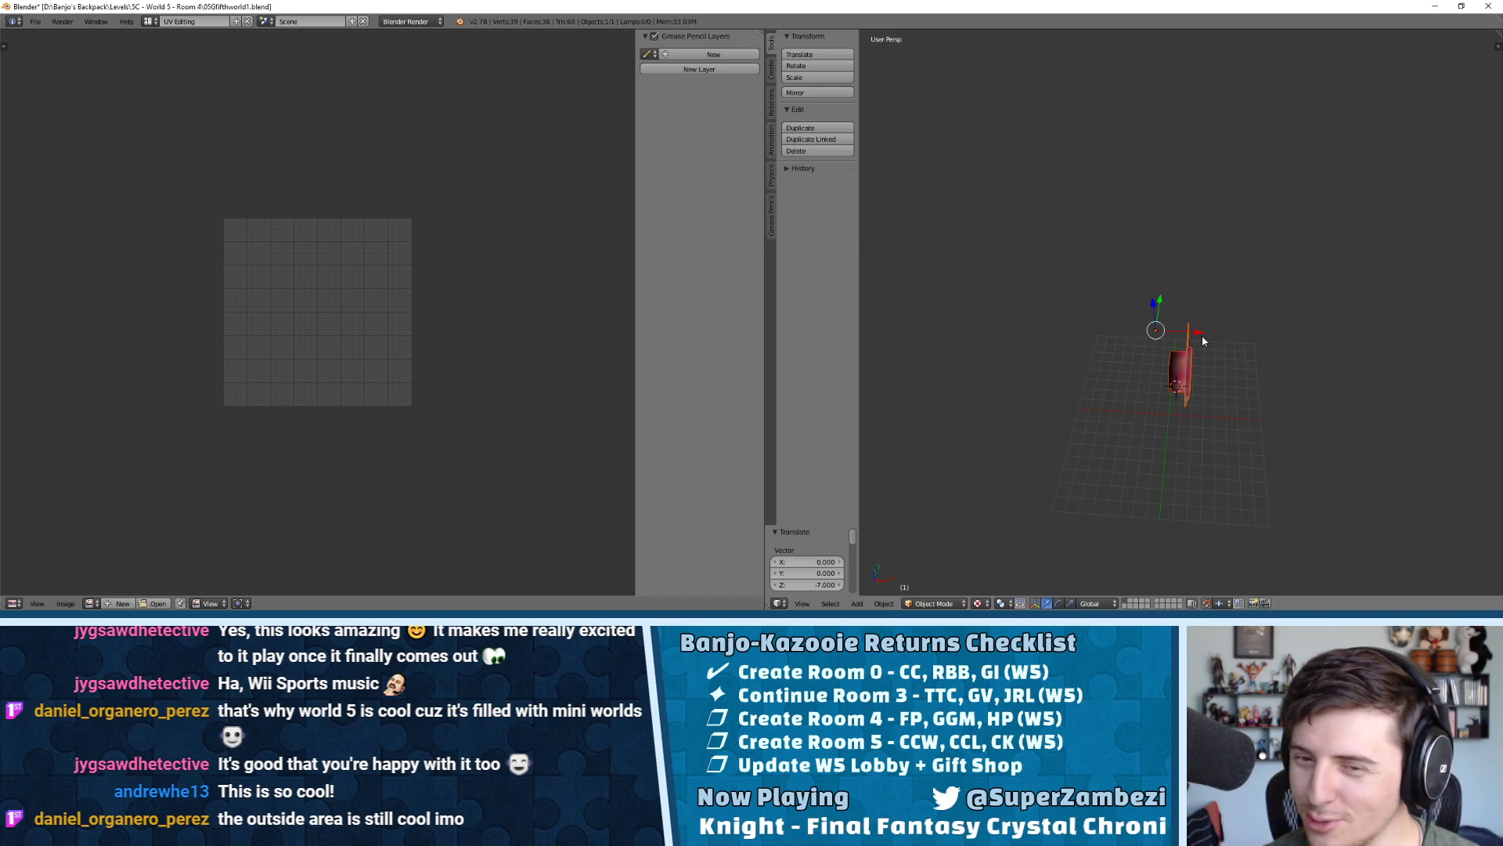
middle_drag(1175, 344, 1114, 226)
click(950, 69)
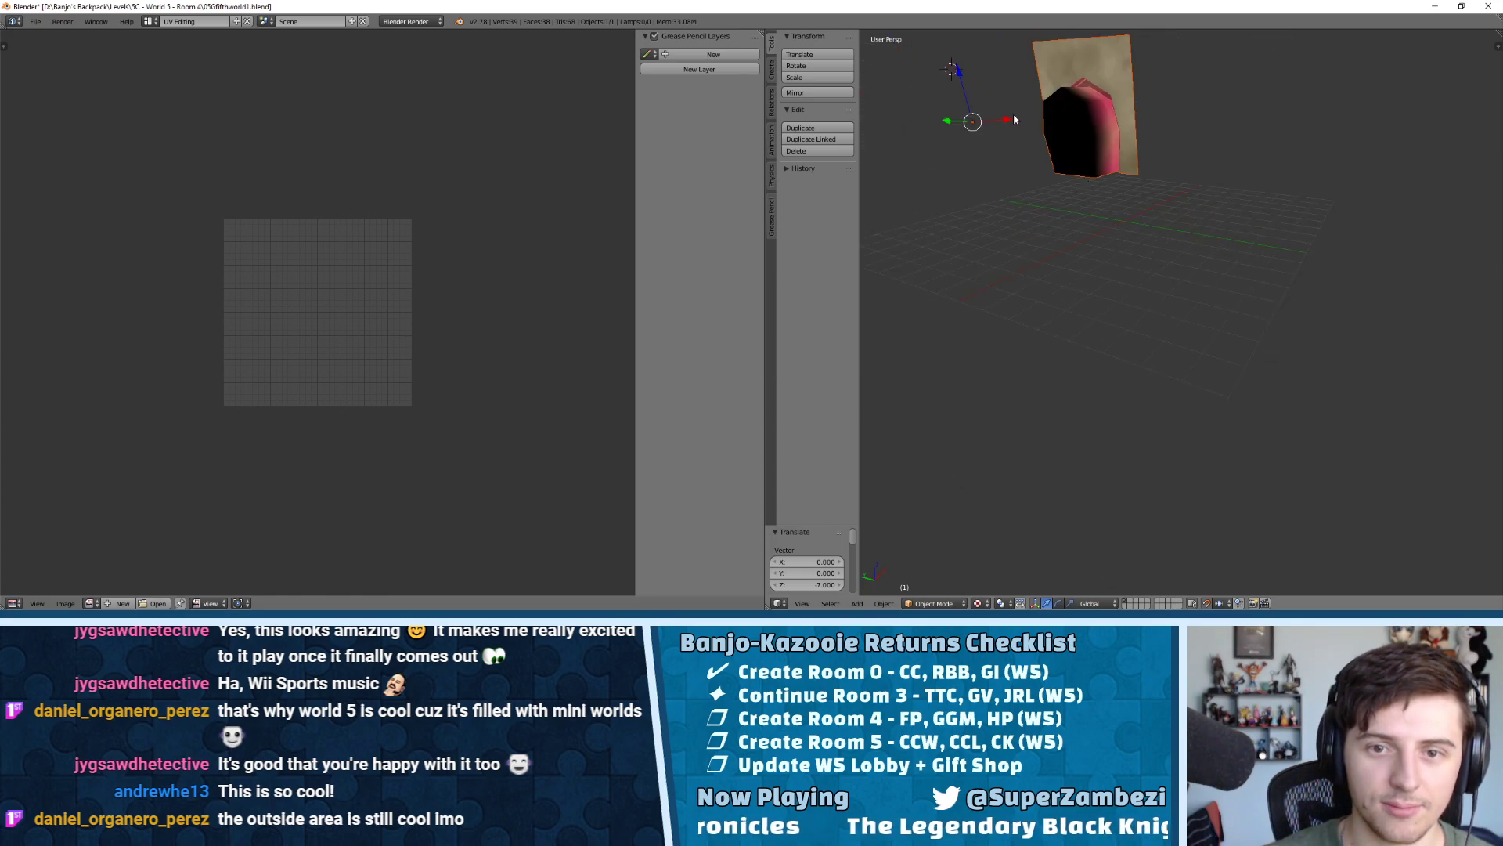
key(g)
key(z)
key(minus)
key(2)
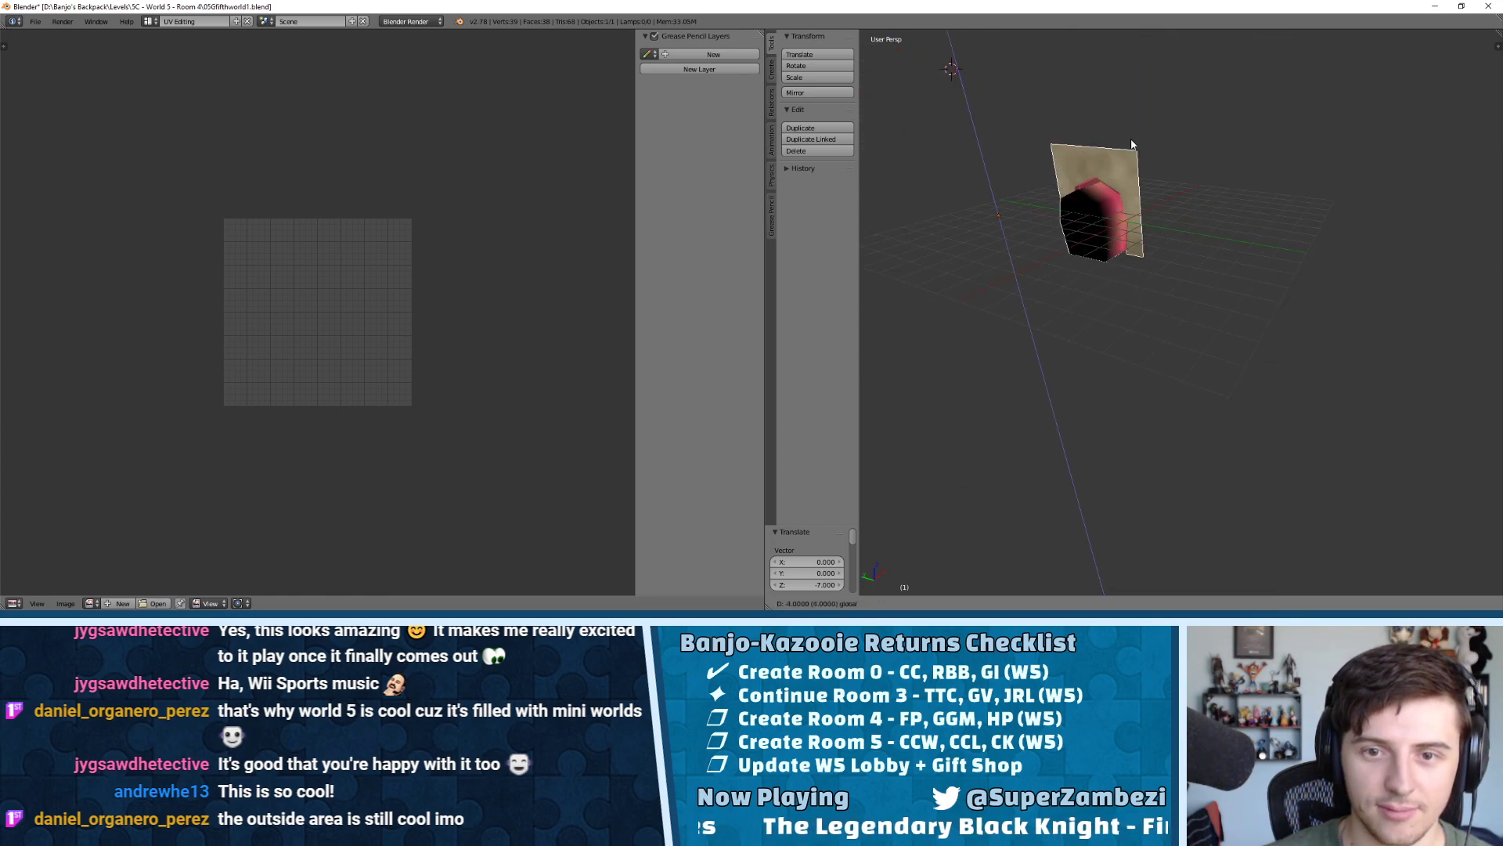
key(Return)
middle_drag(1149, 151, 1041, 118)
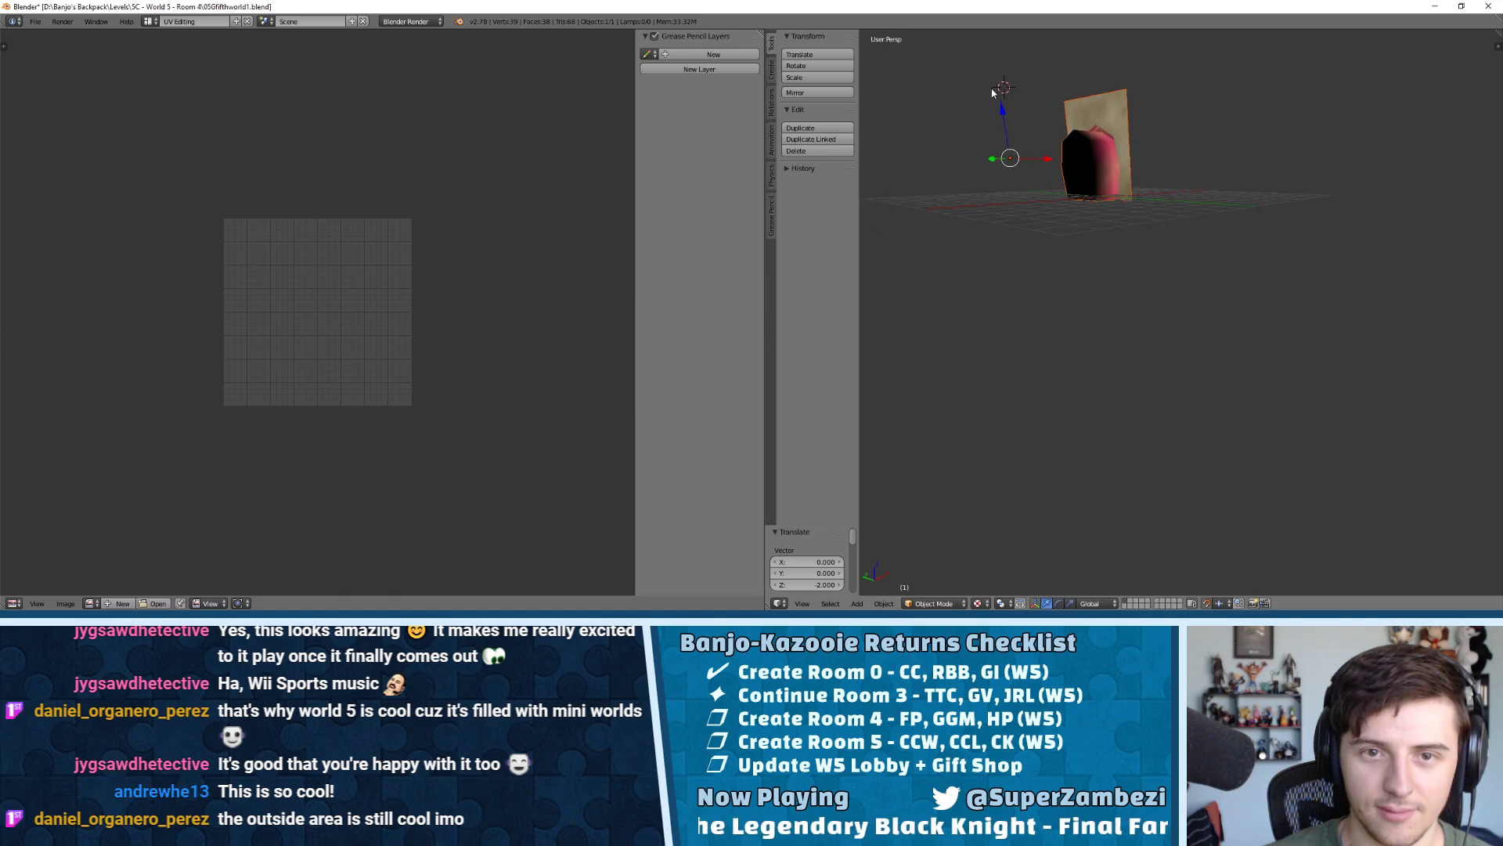
Raise the doorway object about 0.2 units along the Z axis so its base meets the grid floor
key(g)
key(z)
key(1)
key(BackSpace)
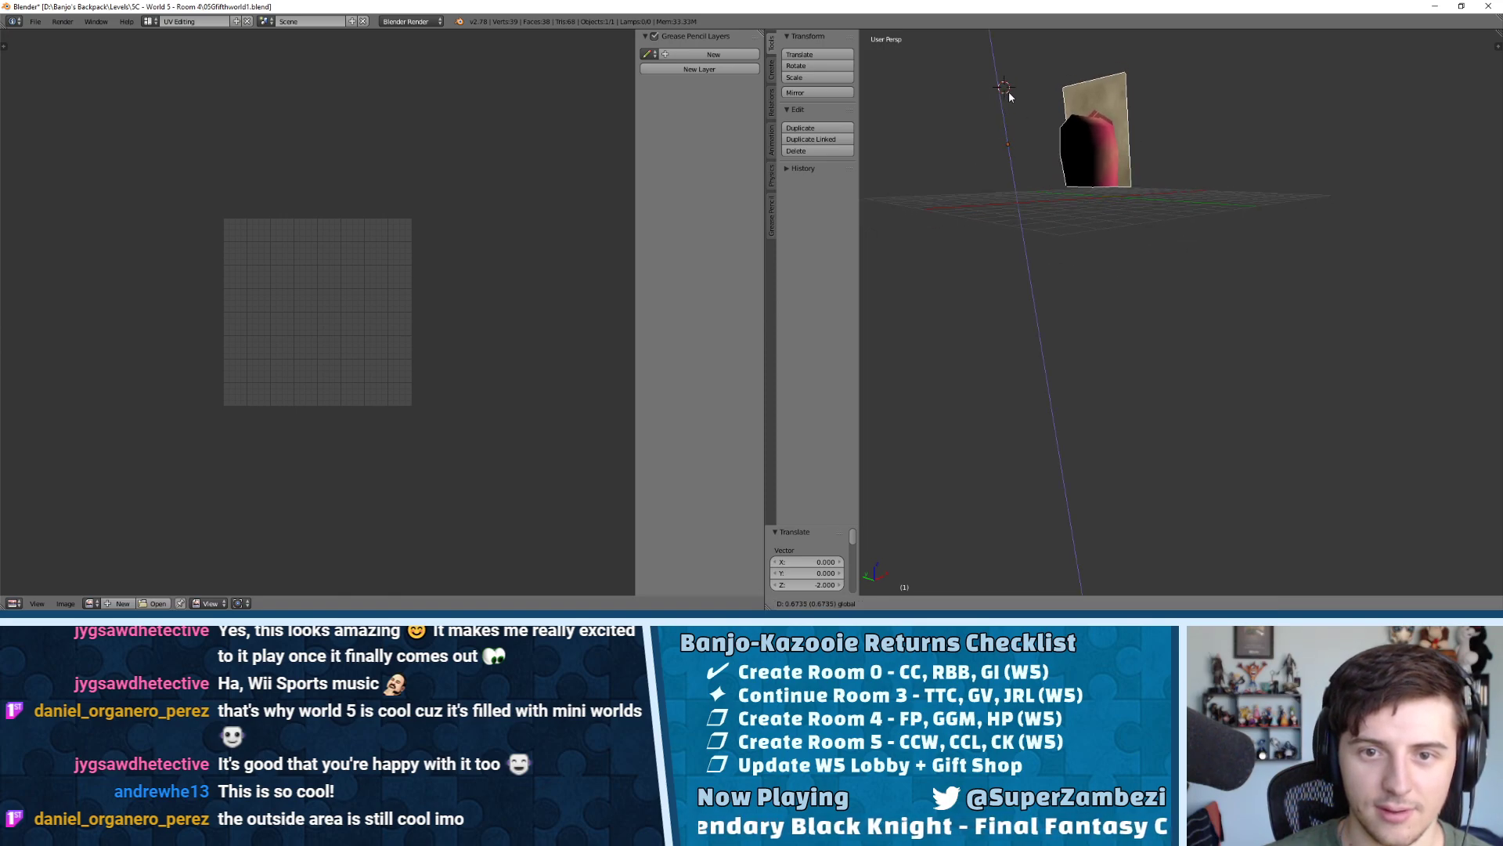
click(1012, 98)
middle_drag(1011, 99, 1049, 145)
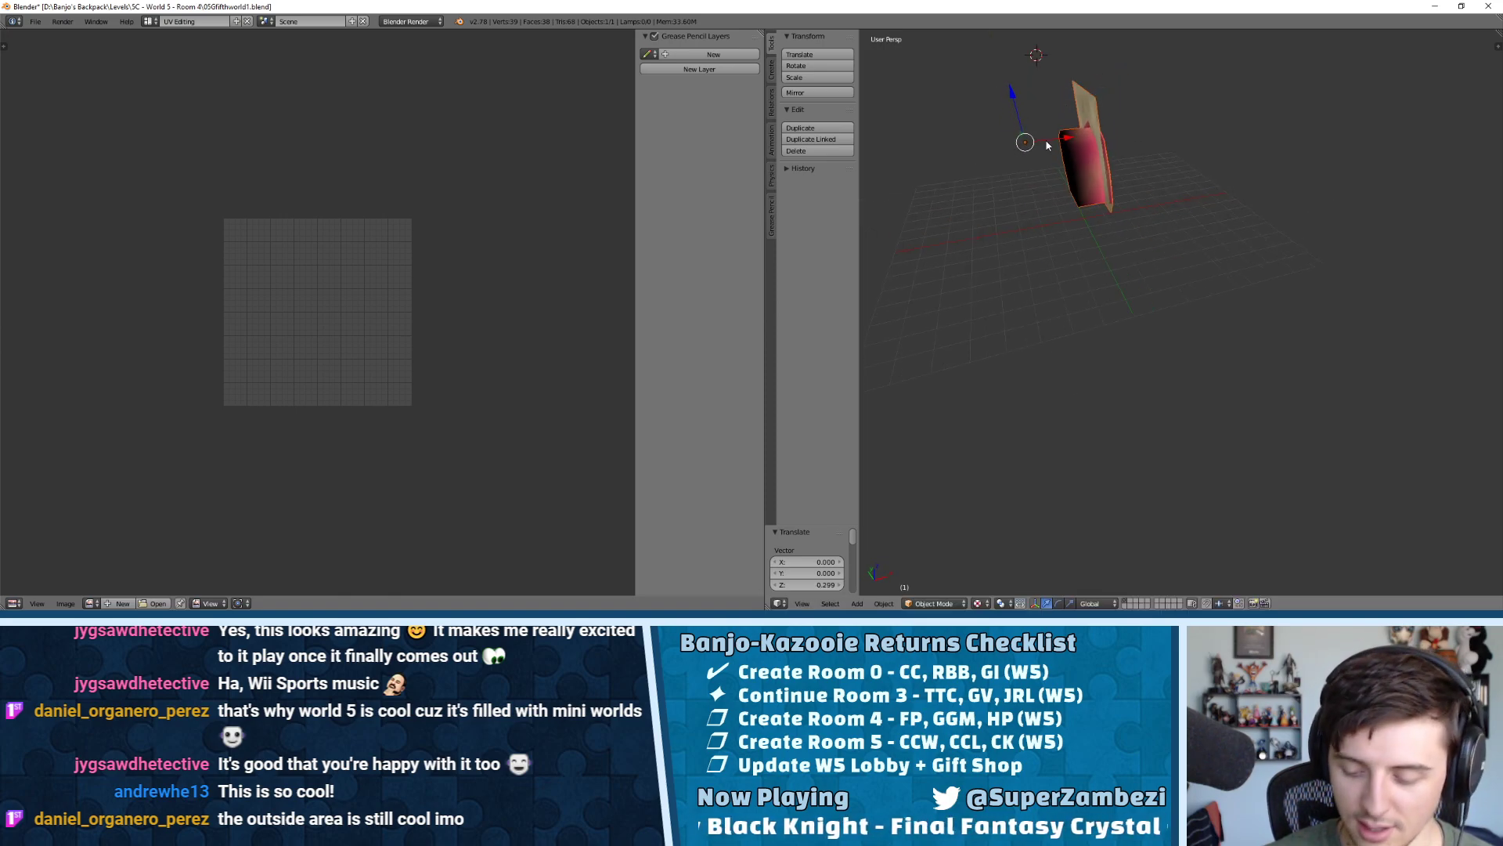
In top view, move the doorway beside the grid's negative-X edge and shift it about -1.83 units along Y
key(KP_7)
scroll(1120, 295, down, 6)
drag(1172, 252, 1073, 282)
drag(1035, 223, 1045, 240)
Switch to File Explorer and copy door.png from the "5B - World 5 - Lobby" folder
key(alt+Tab)
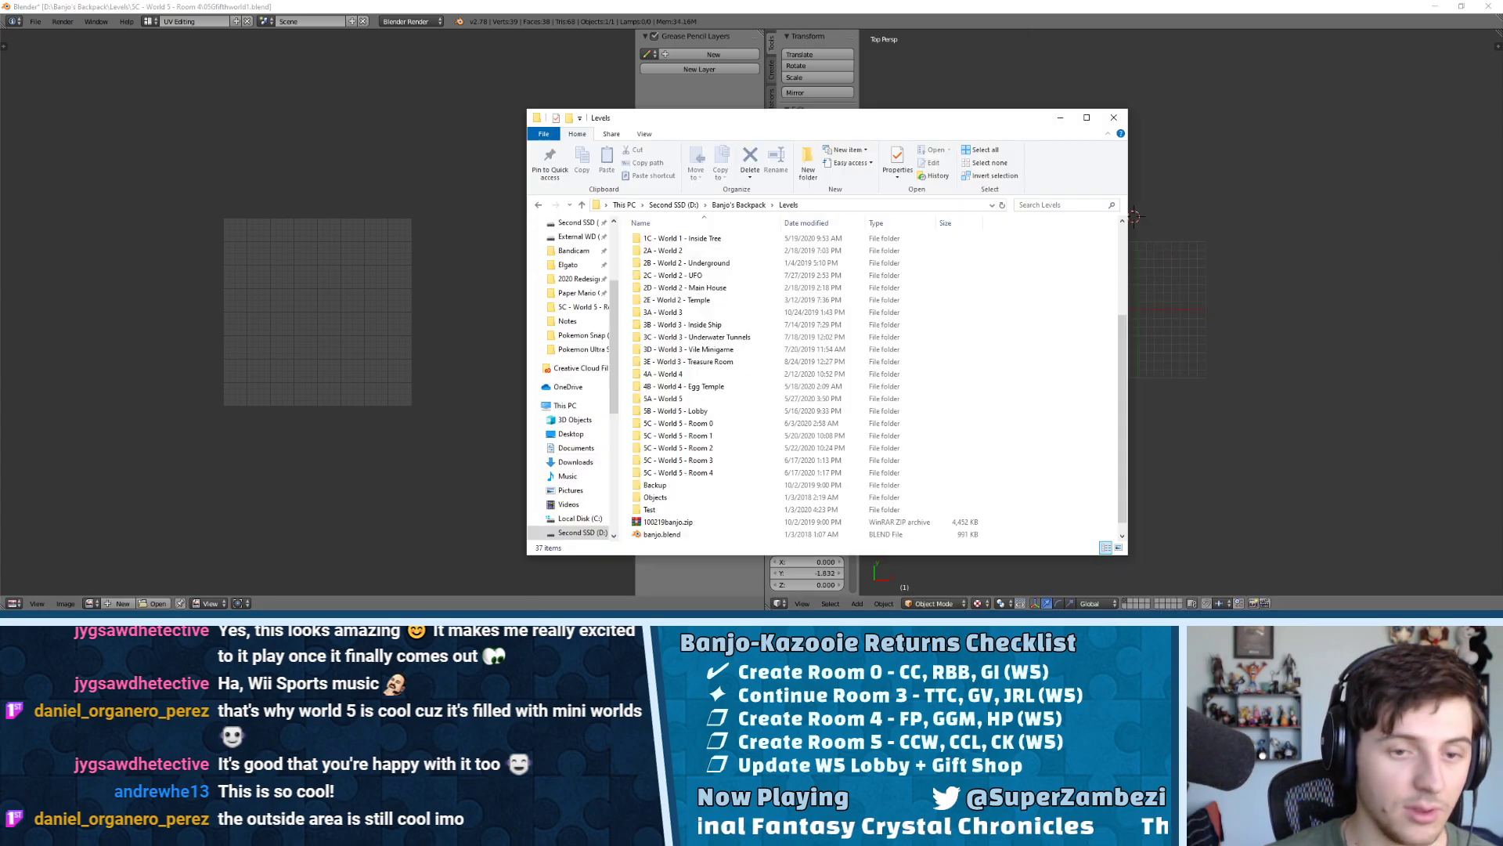
click(693, 473)
scroll(693, 449, up, 2)
scroll(690, 449, down, 2)
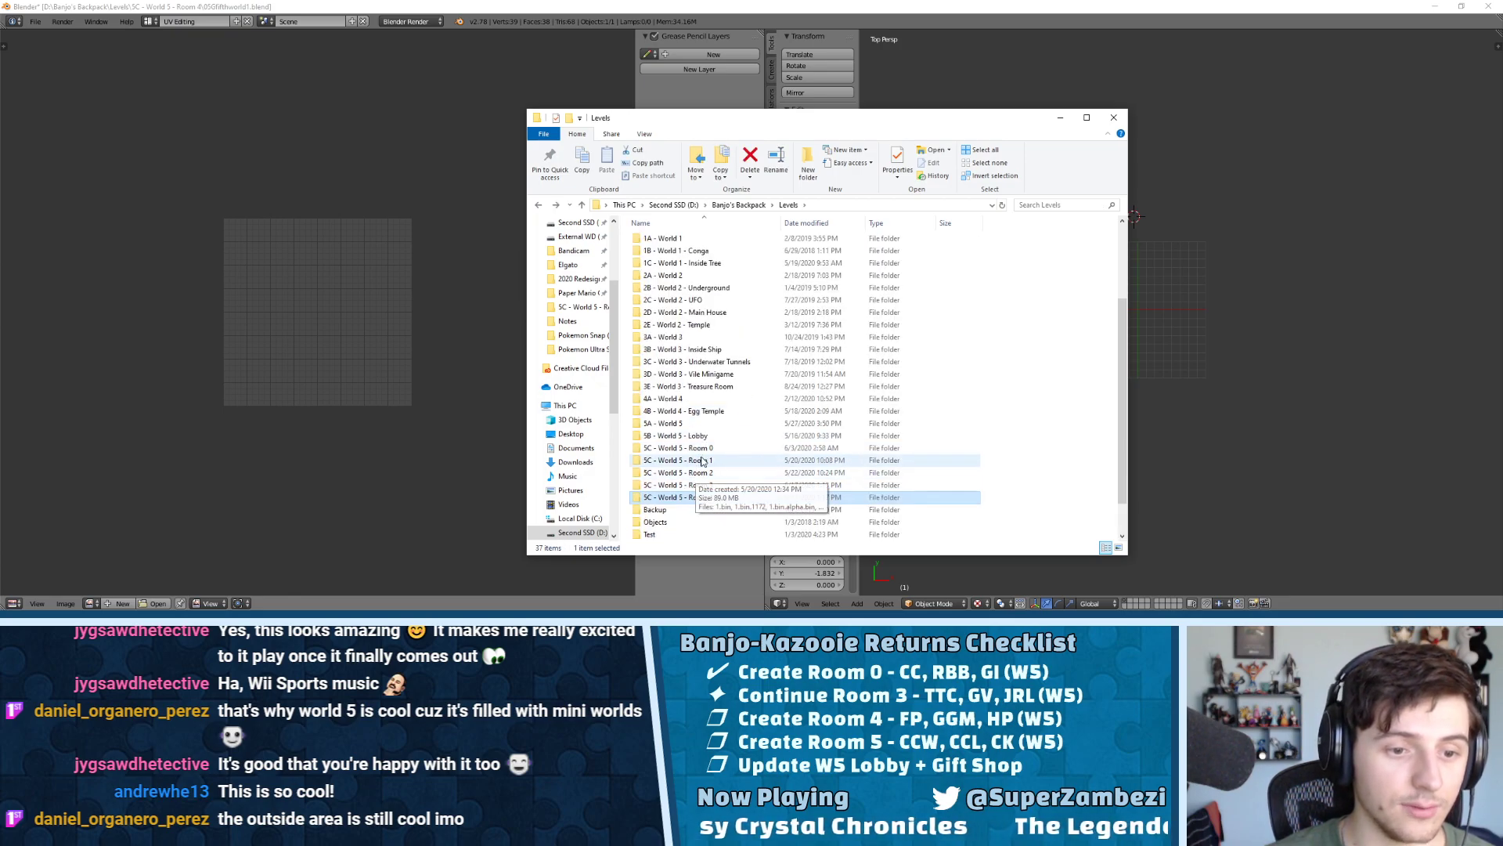
double_click(713, 415)
scroll(937, 328, down, 5)
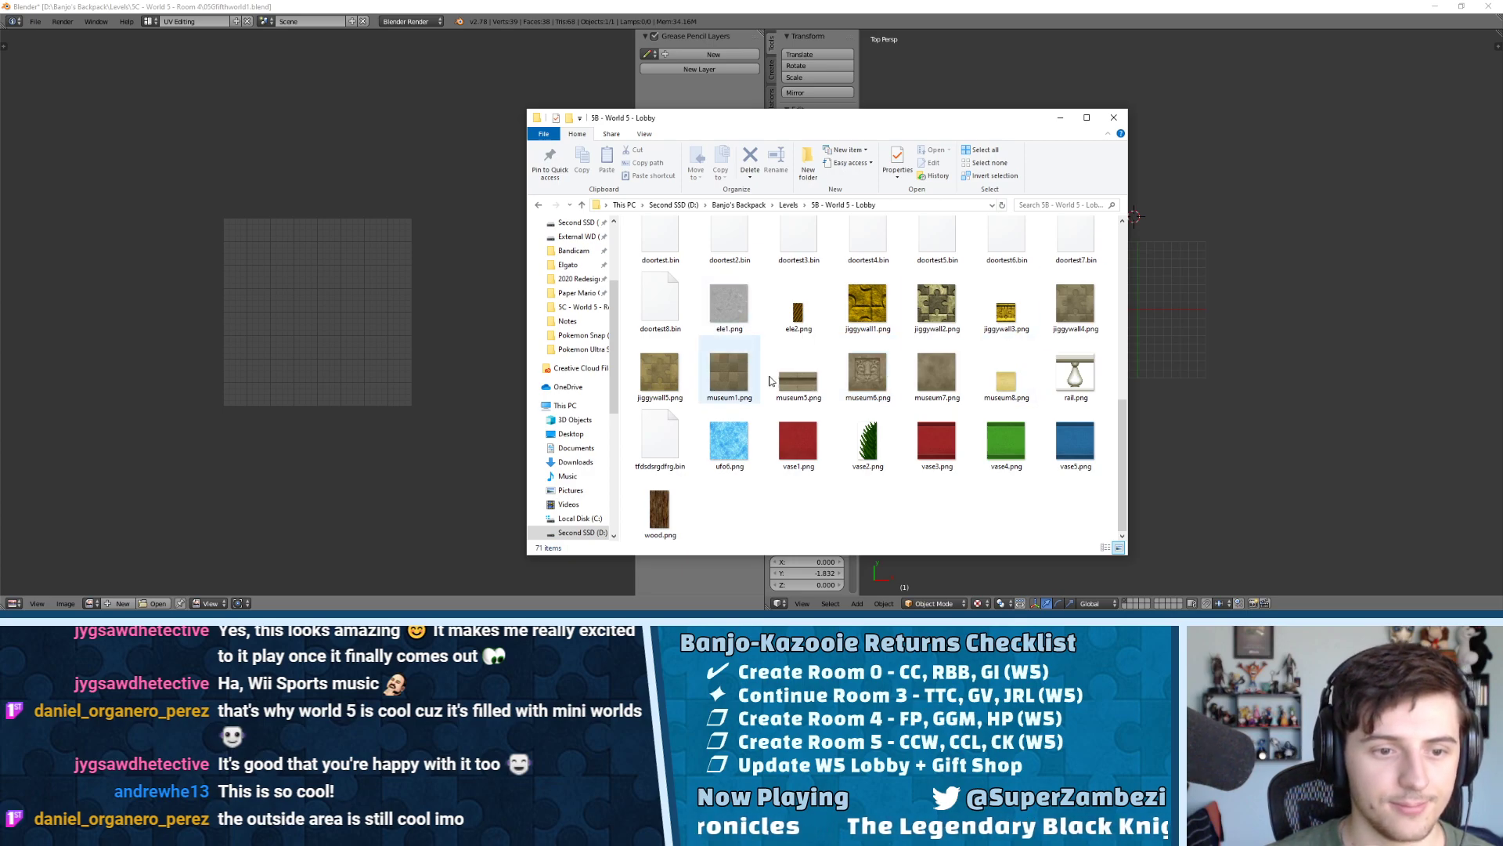
scroll(936, 362, up, 2)
click(1094, 332)
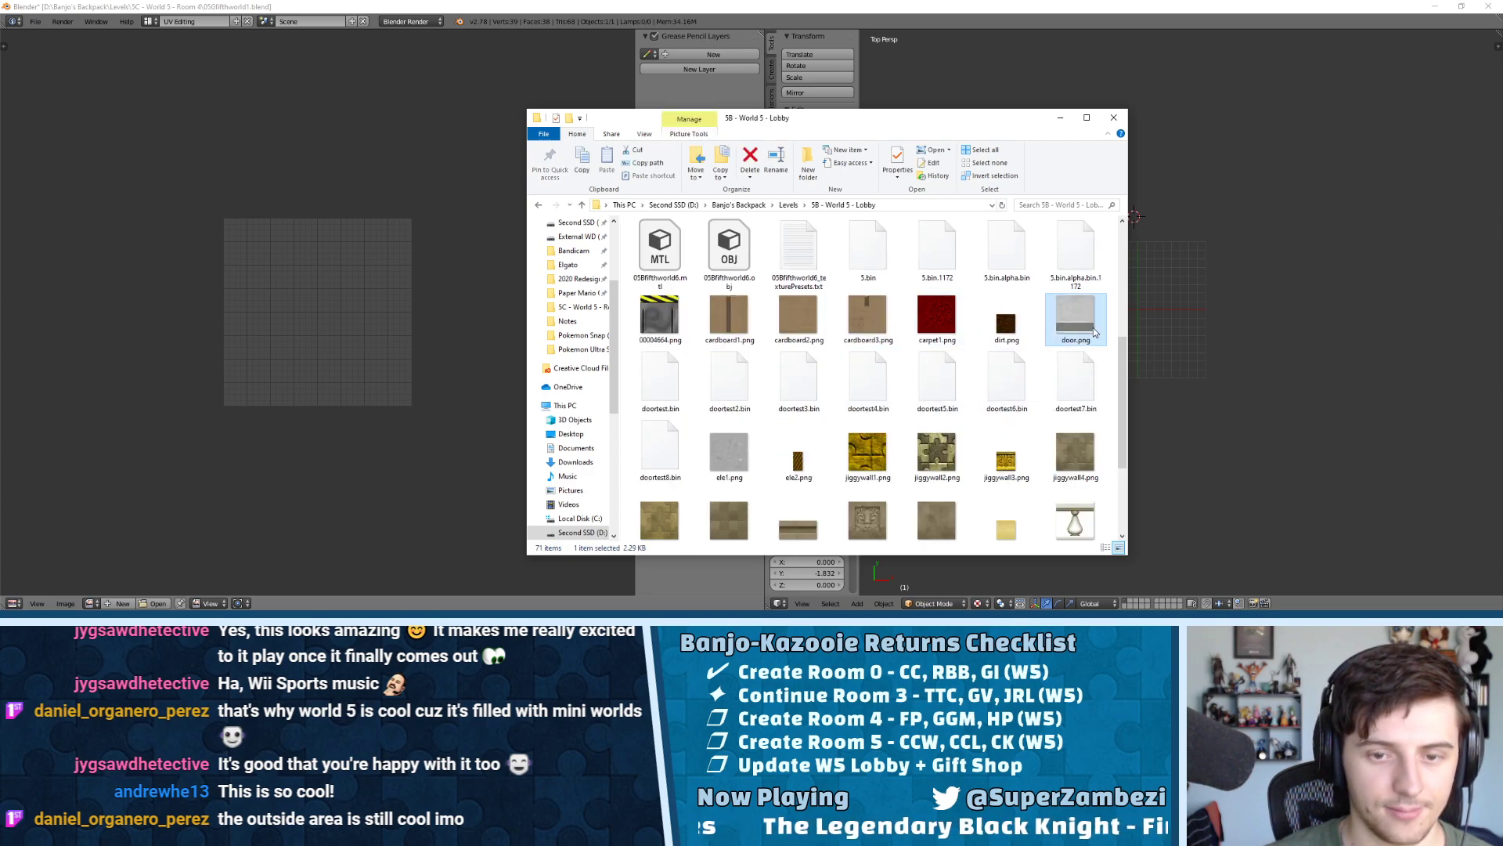
Paste door.png into the "5C - World 5 - Room 4" folder and return to Blender
key(alt+Left)
scroll(701, 515, down, 1)
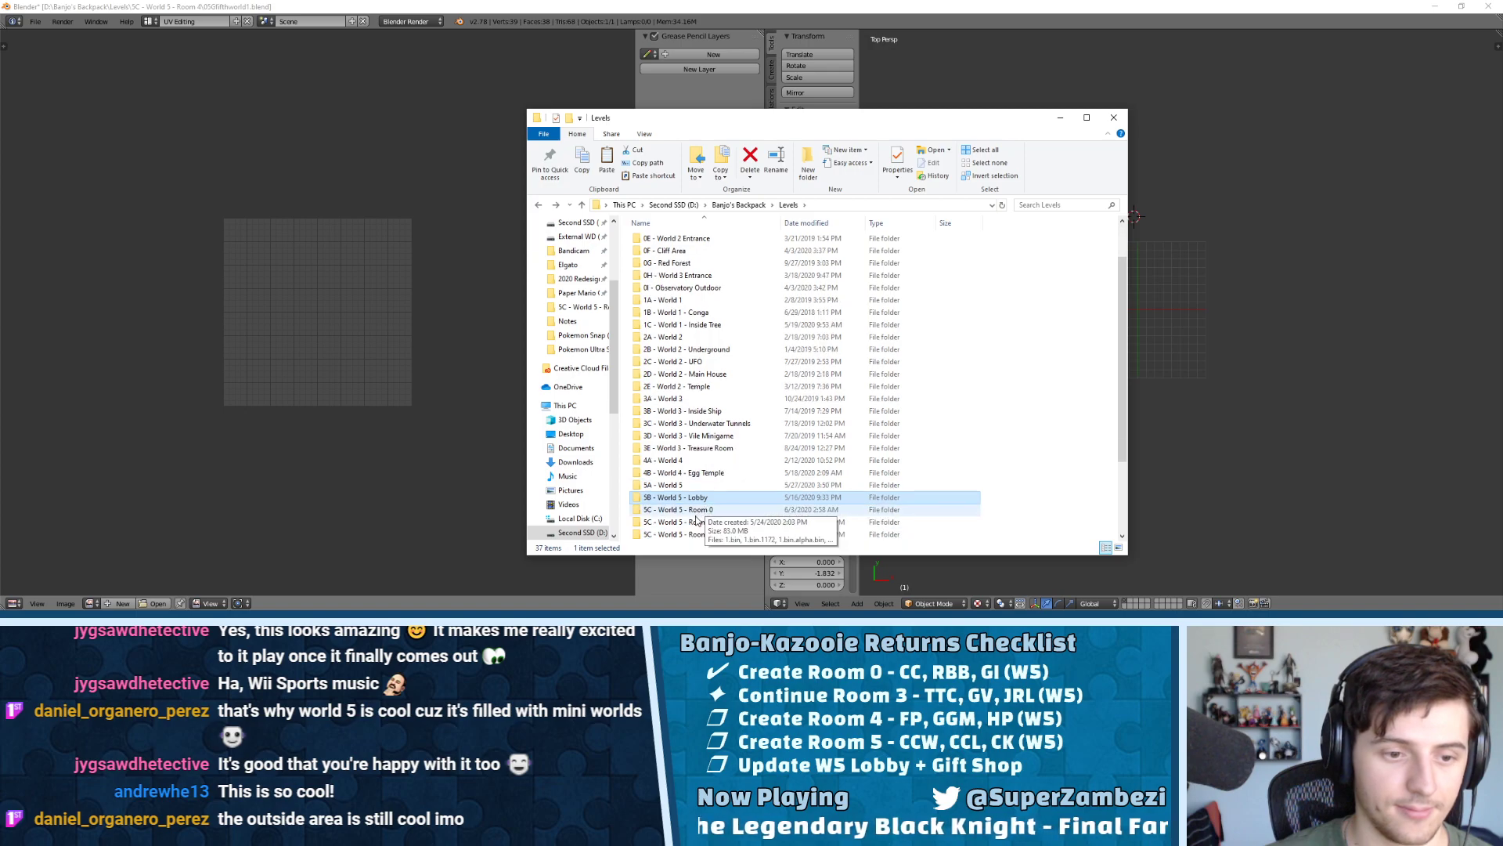
scroll(707, 524, down, 2)
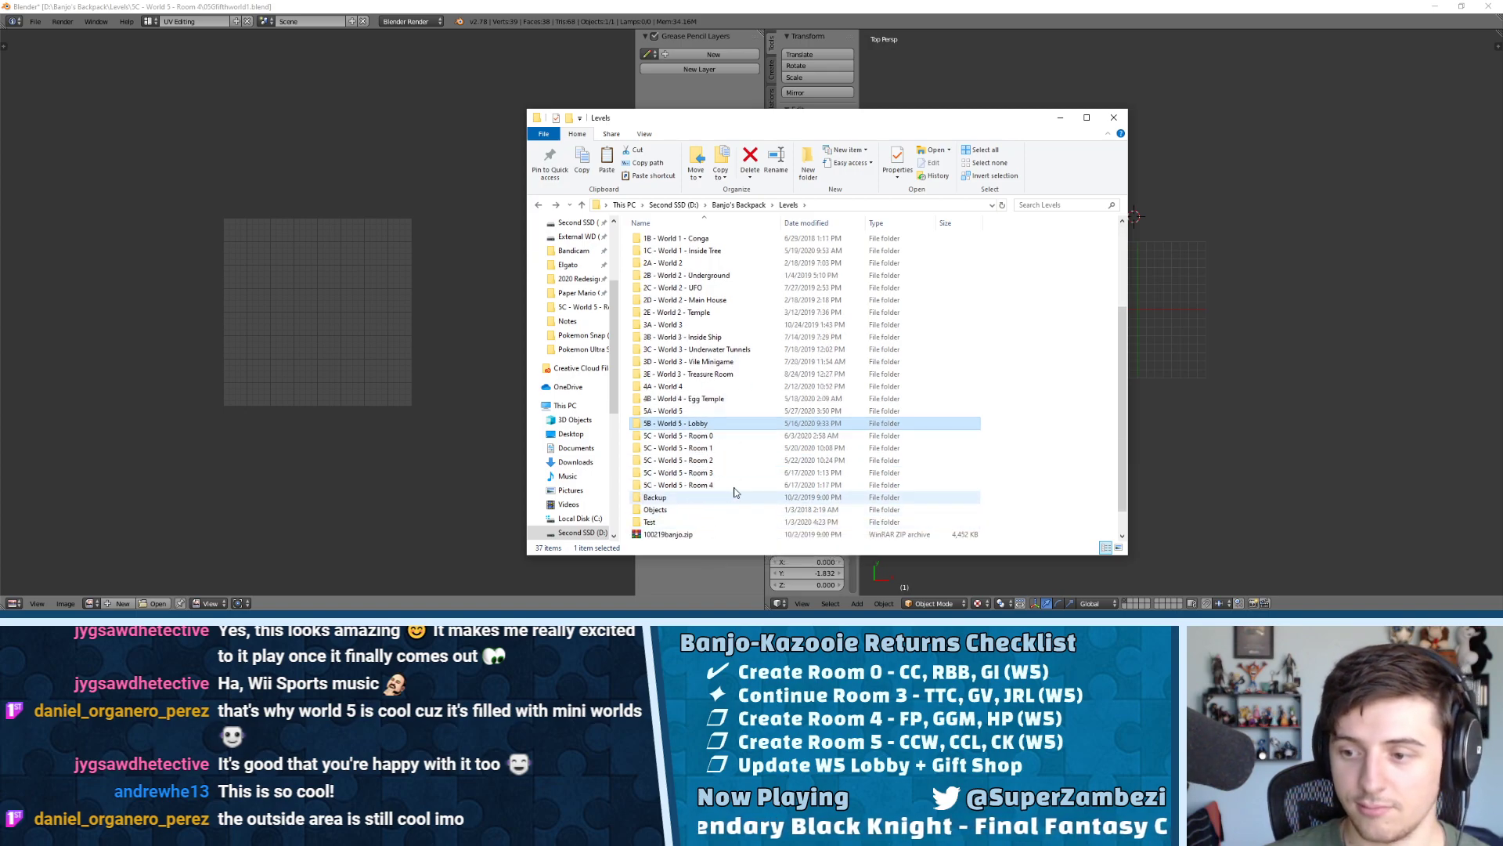
click(707, 486)
double_click(707, 486)
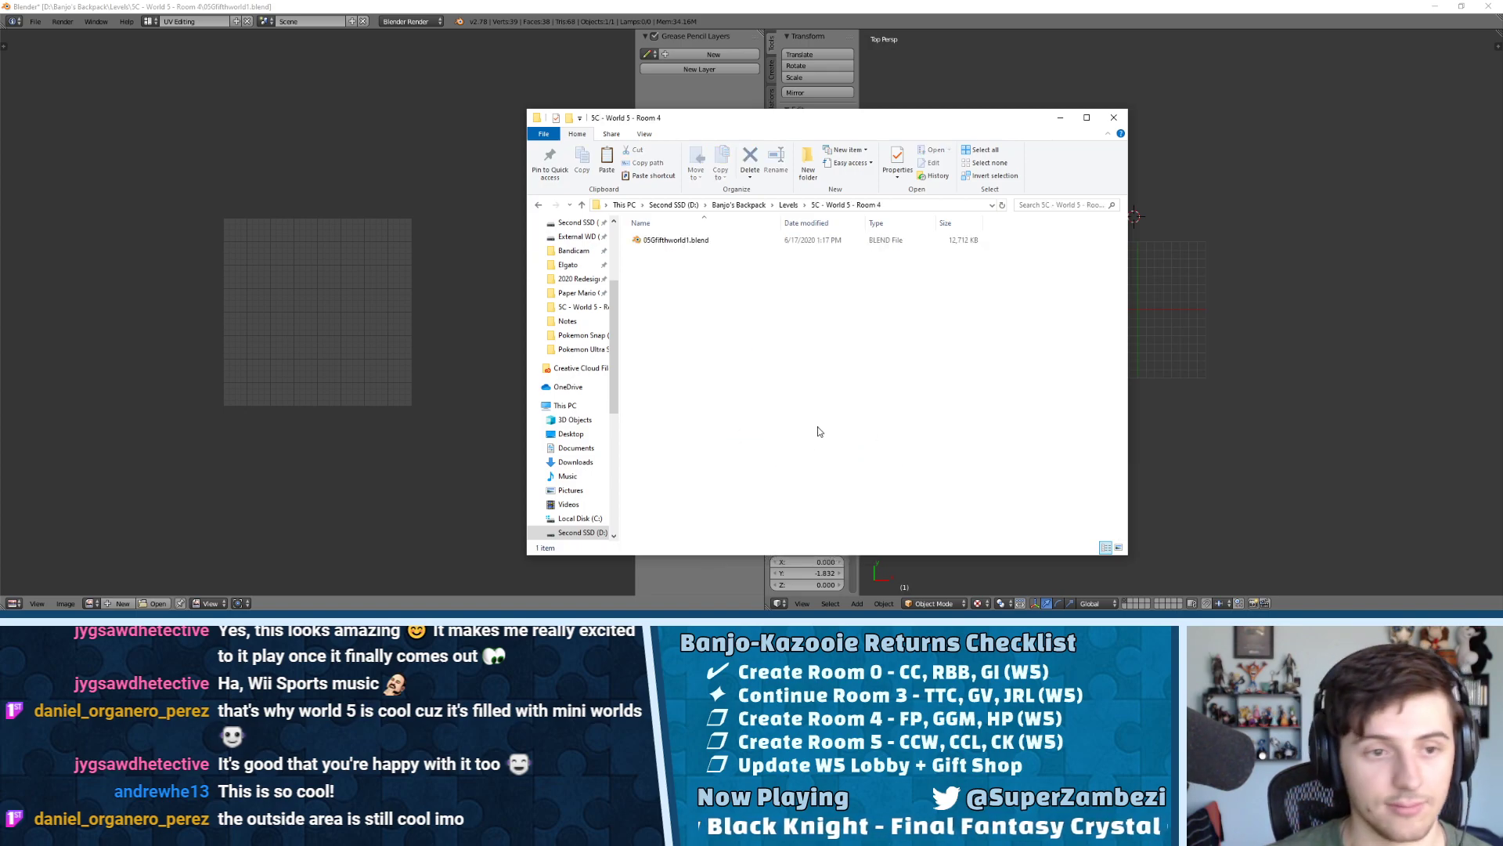
click(985, 5)
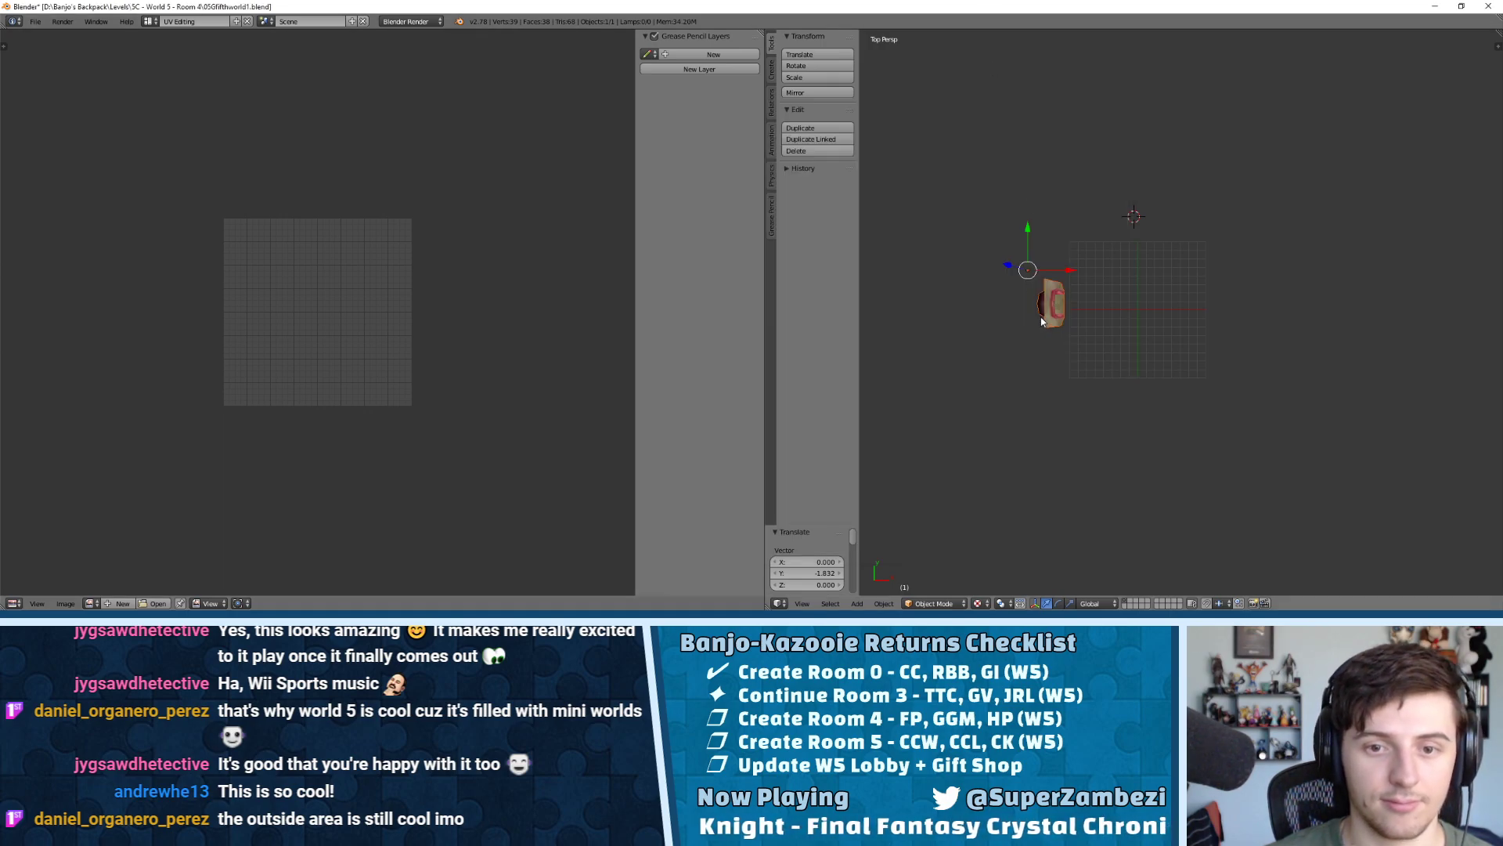
Enter Edit Mode on the doorway, switch to face selection and select a wall face beside the arch
scroll(1053, 313, down, 1)
key(Tab)
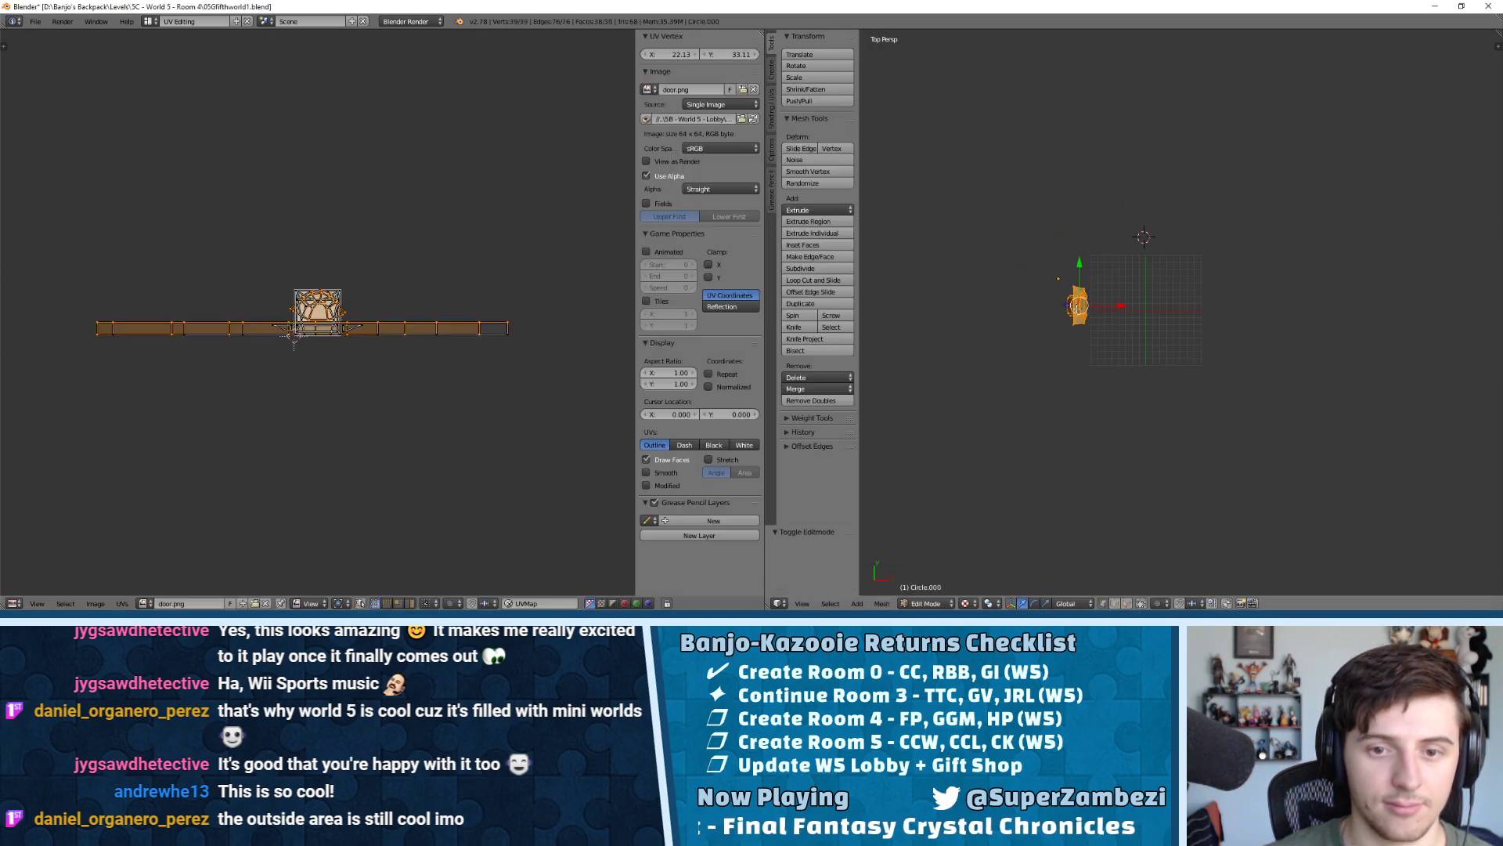
right_click(1078, 308)
key(KP_Decimal)
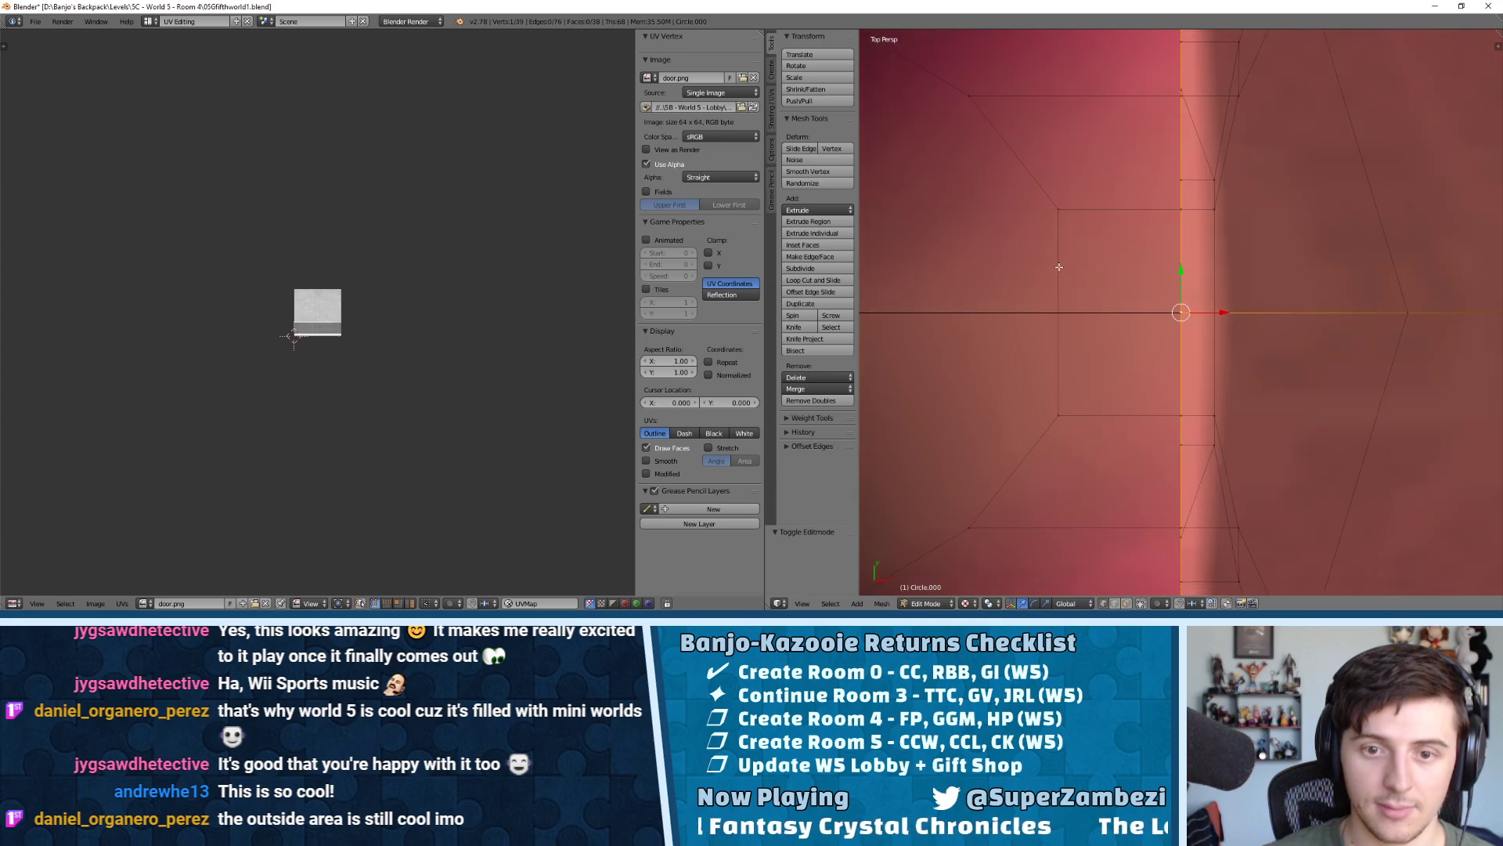
scroll(1190, 389, down, 4)
middle_drag(1189, 389, 1155, 288)
scroll(1154, 288, down, 3)
key(ctrl+Tab)
click(1125, 322)
right_click(1125, 319)
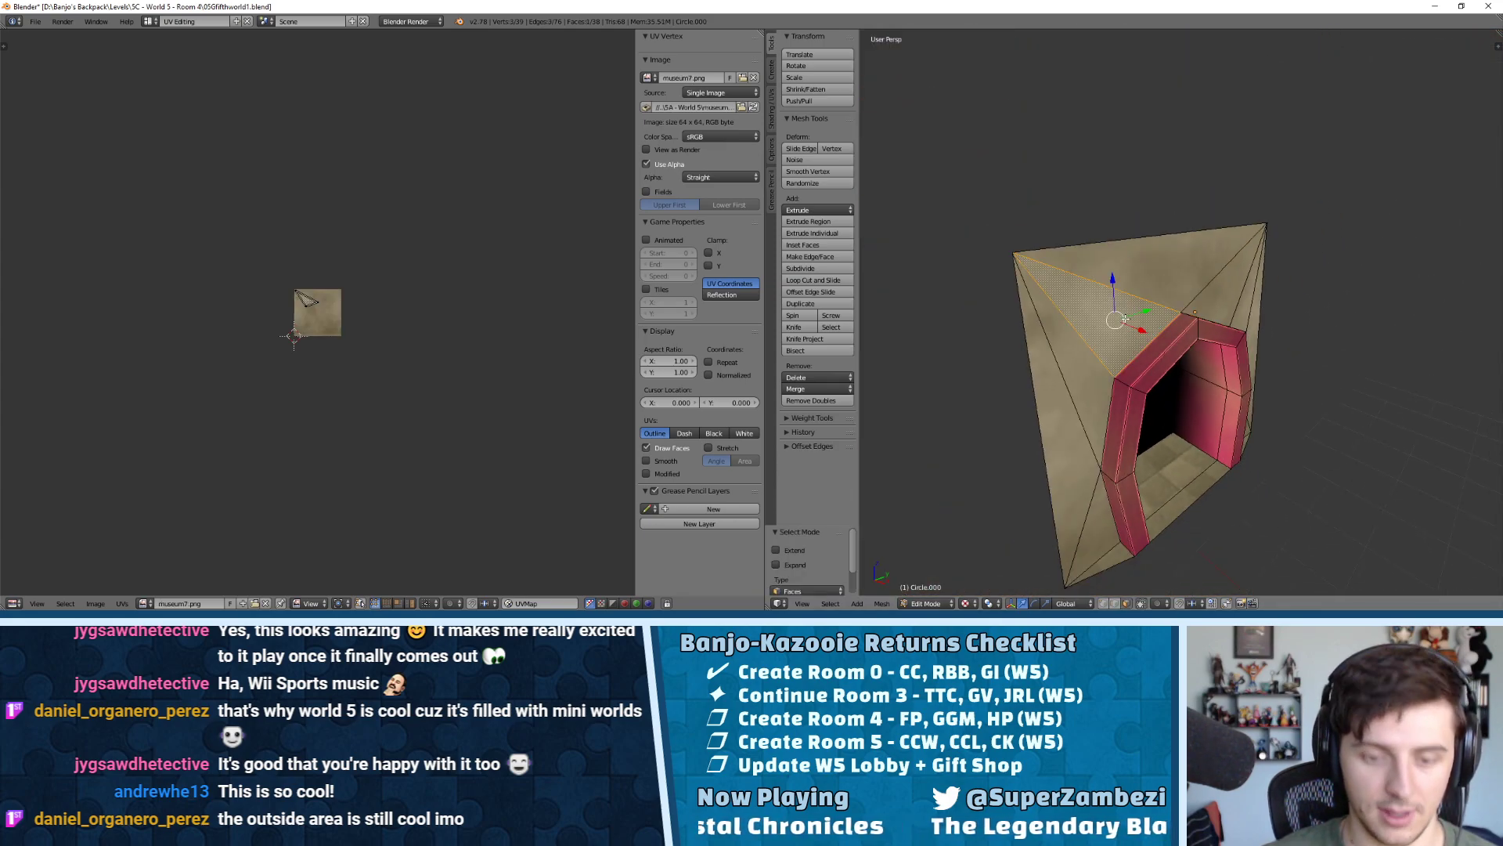
Select similar wall faces by image and add the doorway's floor faces to the selection
shift+middle_drag(1176, 266, 1161, 352)
key(shift+g)
click(1134, 248)
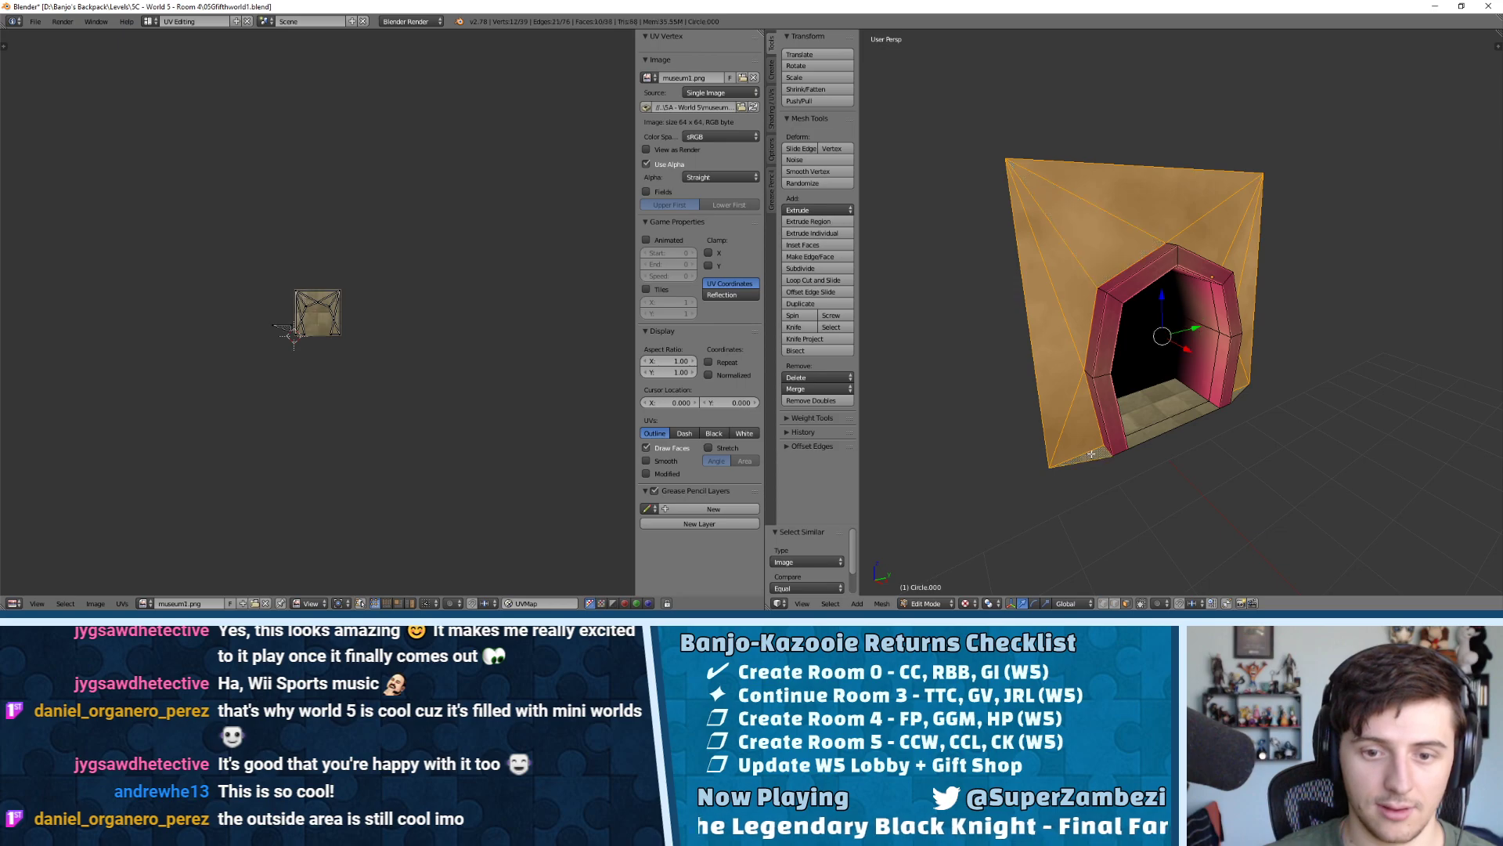
shift+right_click(1161, 411)
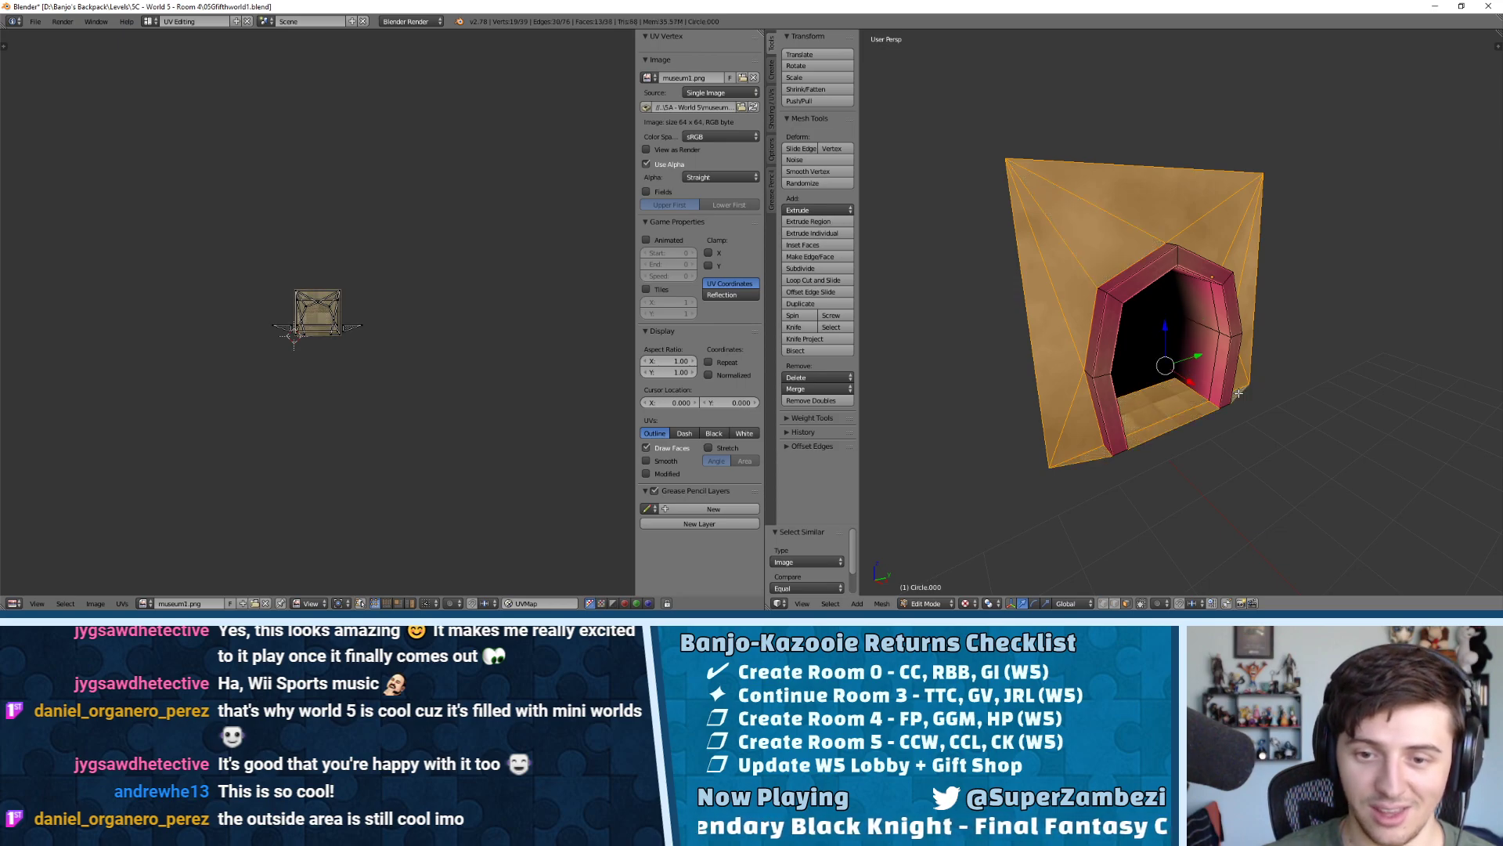
Replace the current selection with all faces of the doorway mesh
middle_drag(1180, 373, 1206, 375)
key(a)
key(a)
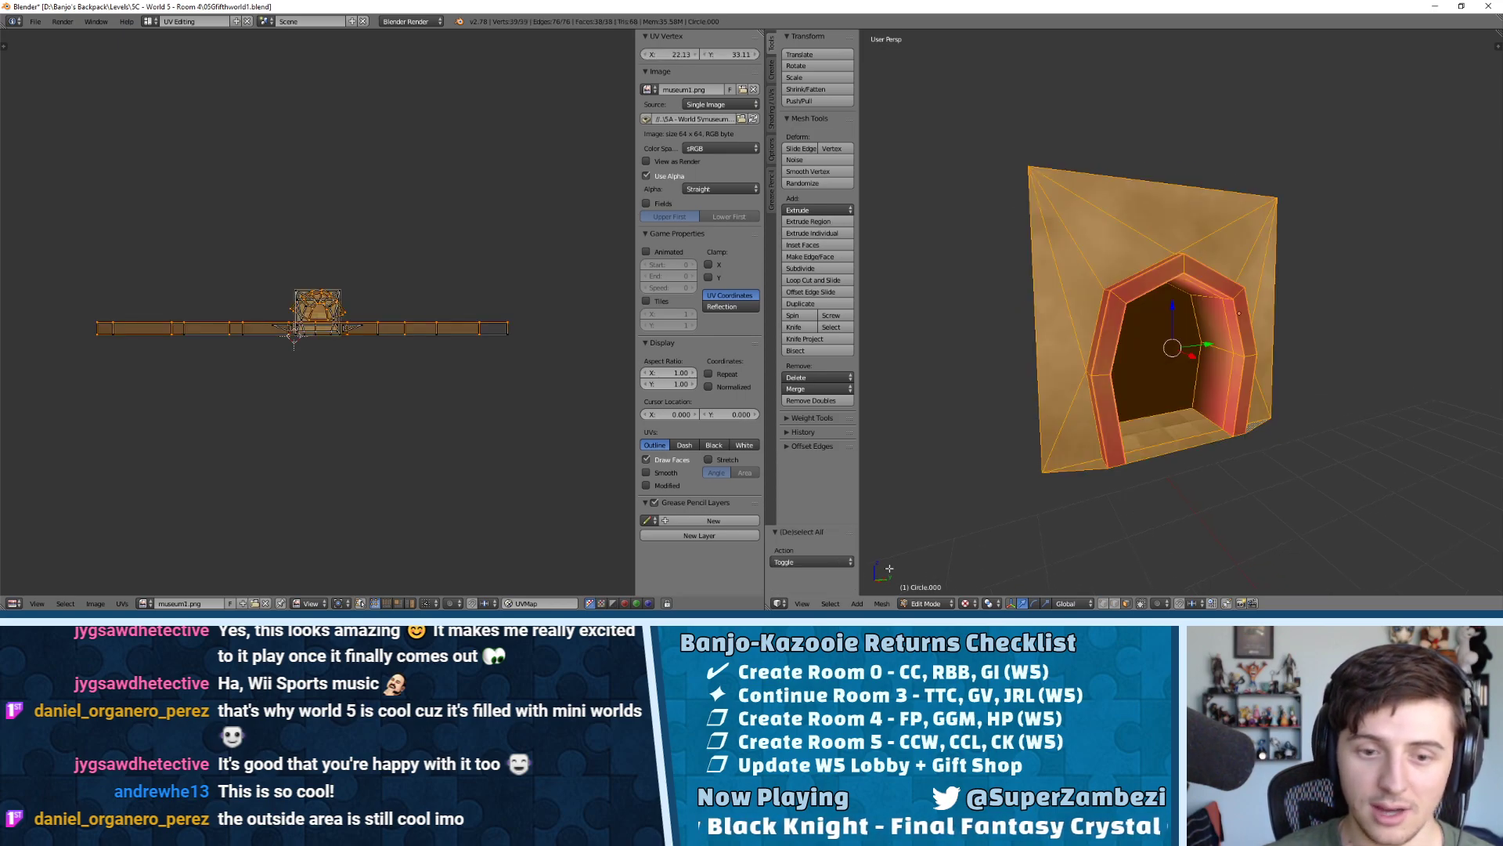
Open door.png from the "5A - World 5" folder as the texture for the selected doorway faces
click(146, 603)
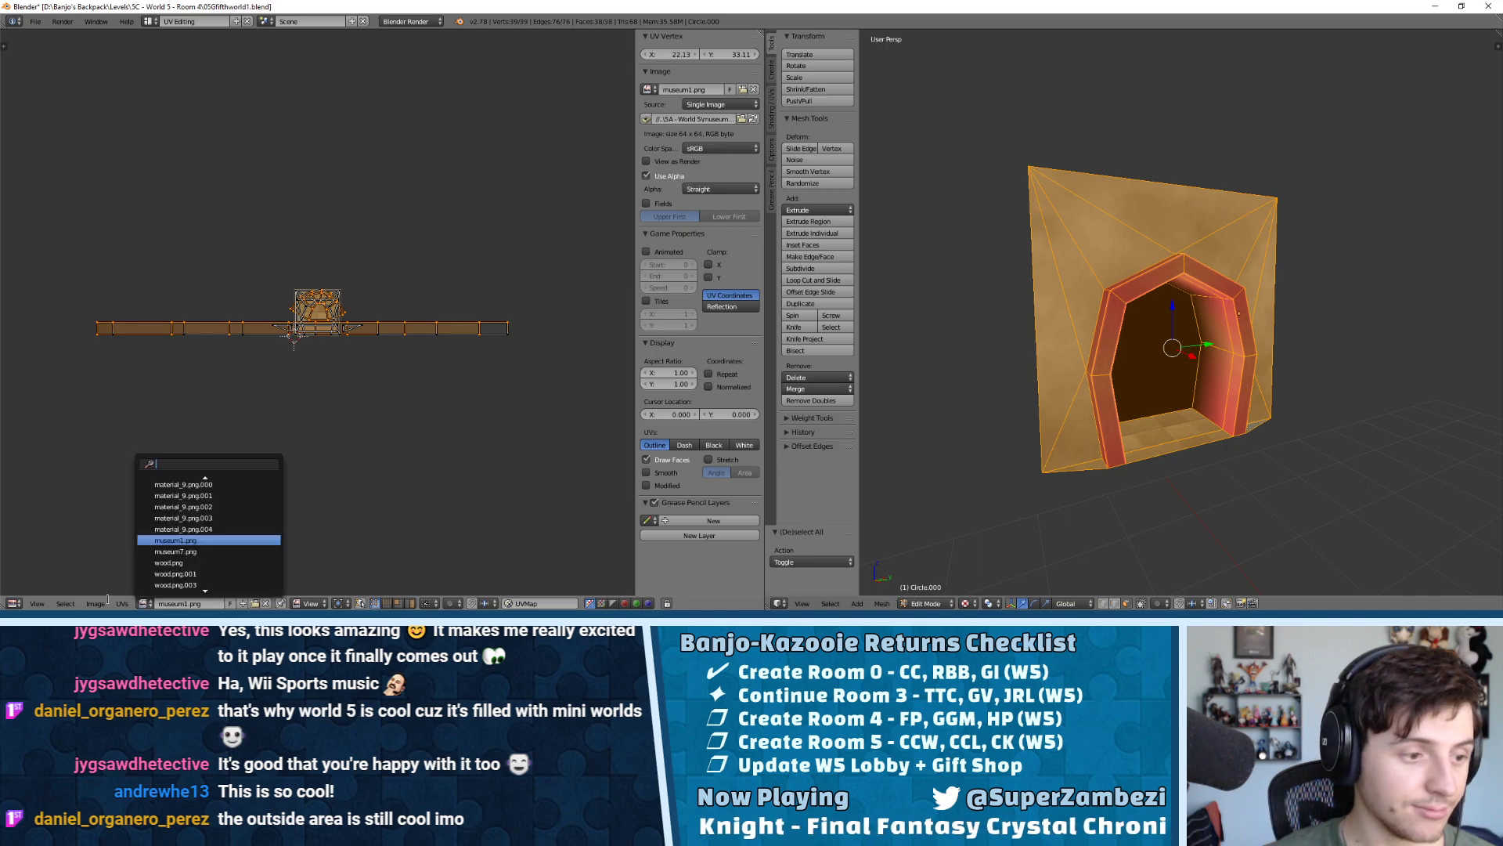
mouse_move(103, 604)
click(115, 578)
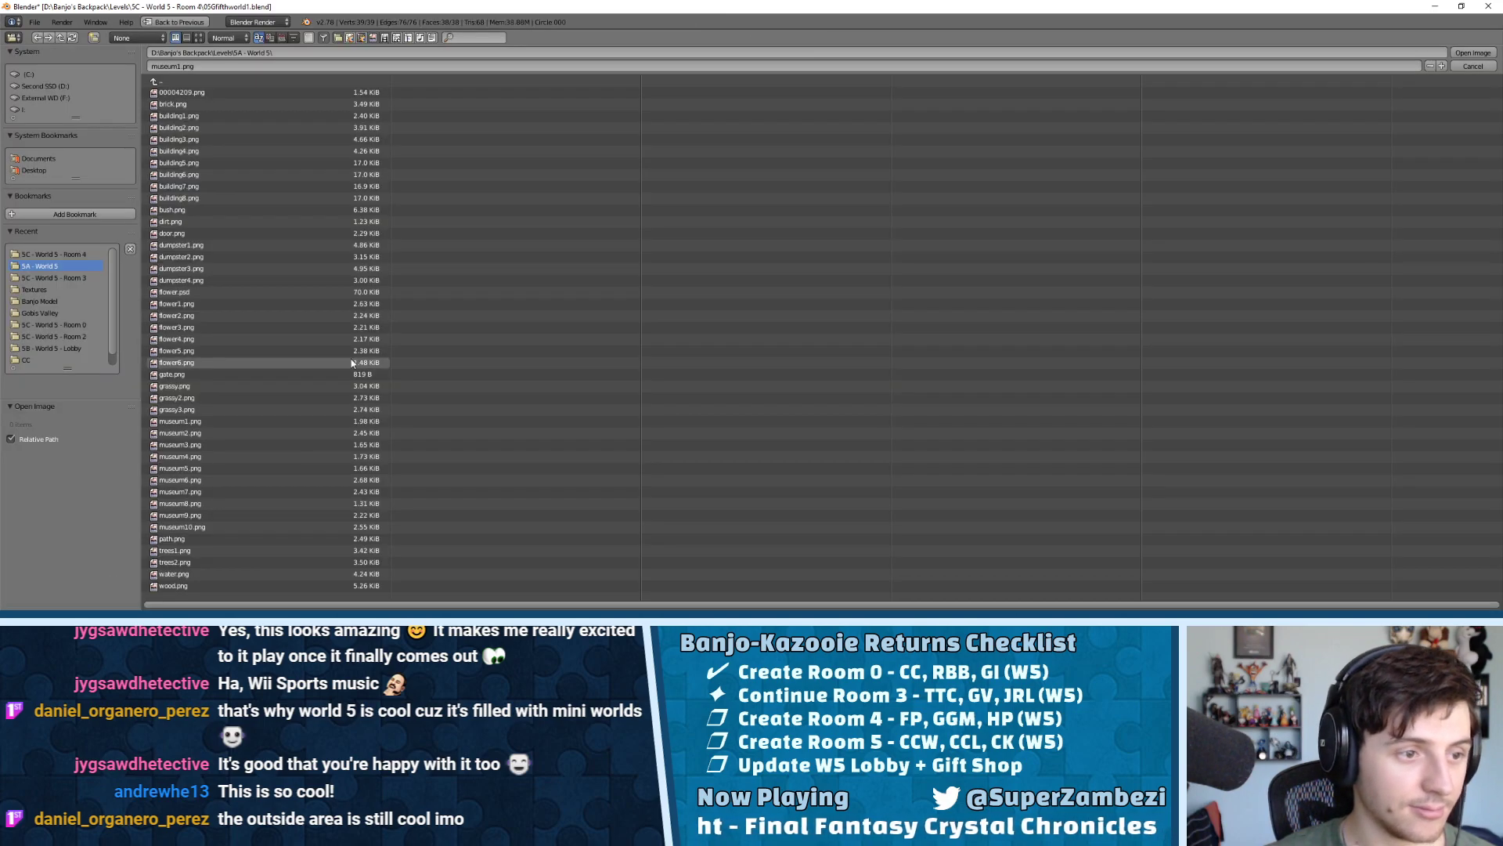
double_click(182, 233)
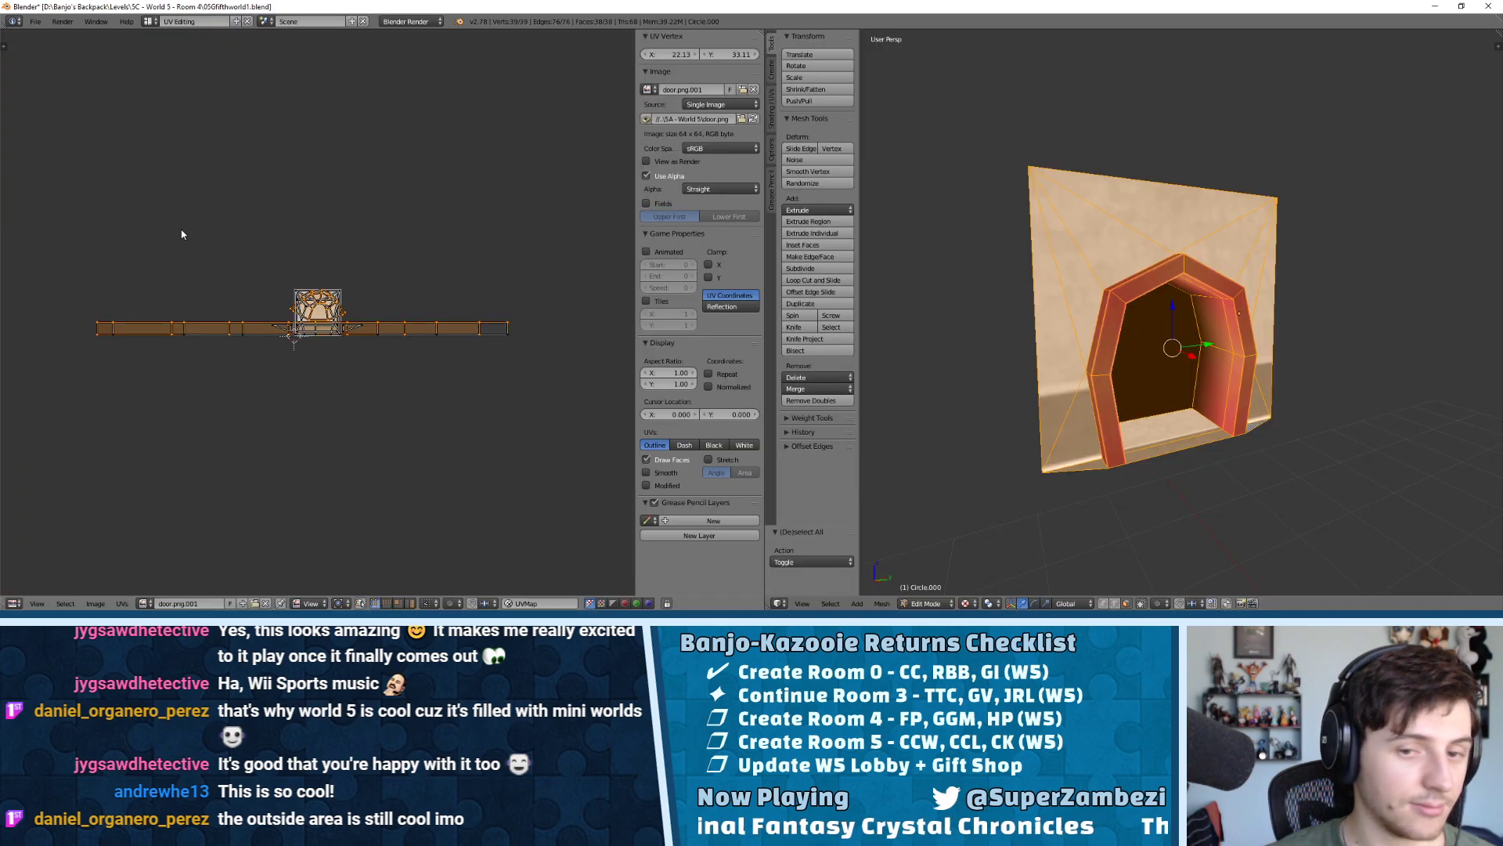
Texture the selected doorway faces with door.png from the "5C - World 5 - Room 4" folder
click(99, 604)
click(118, 578)
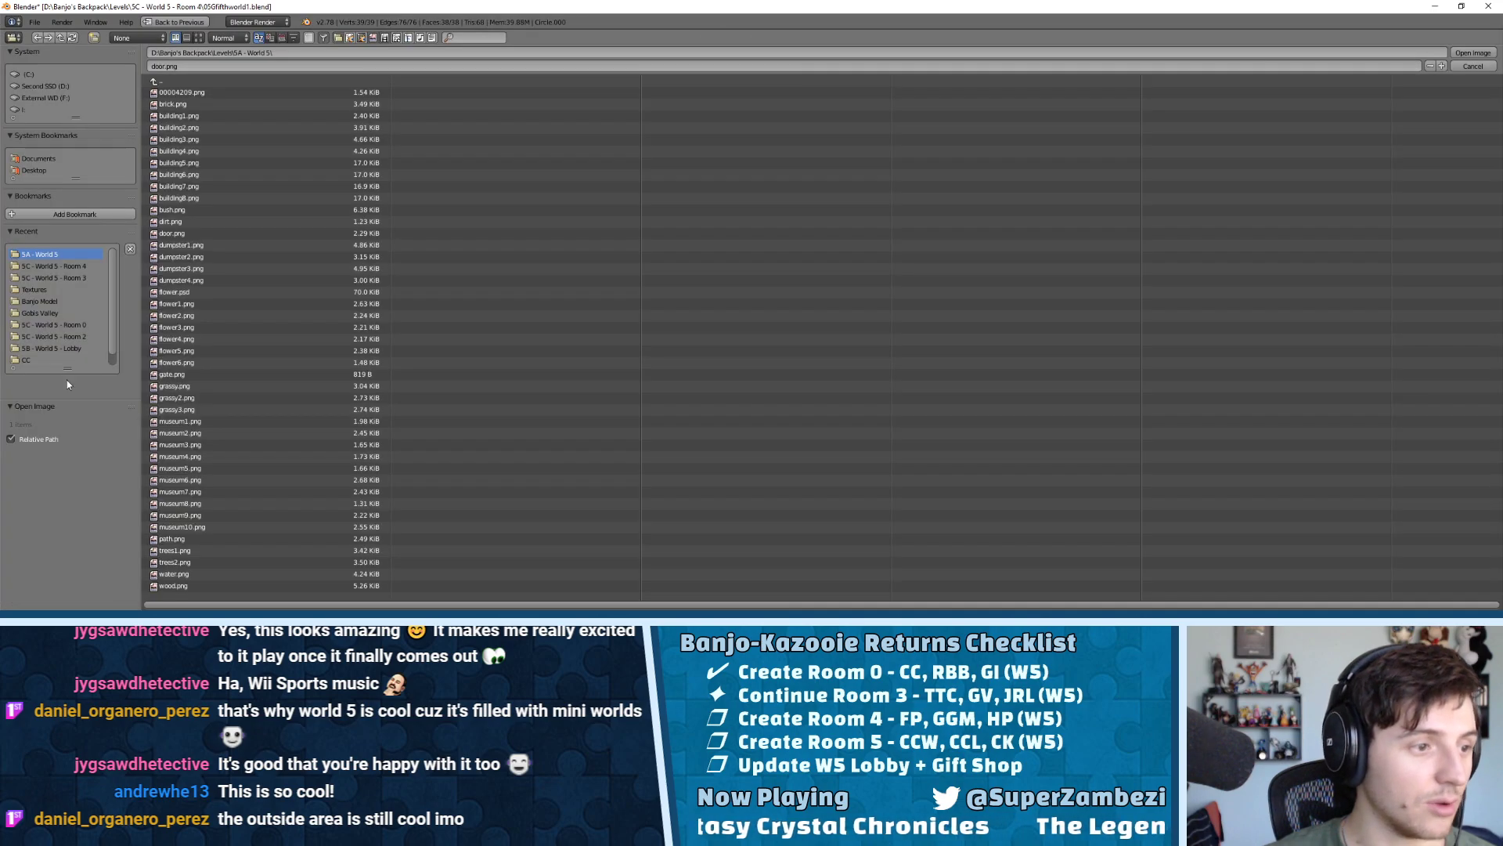
click(58, 267)
click(179, 94)
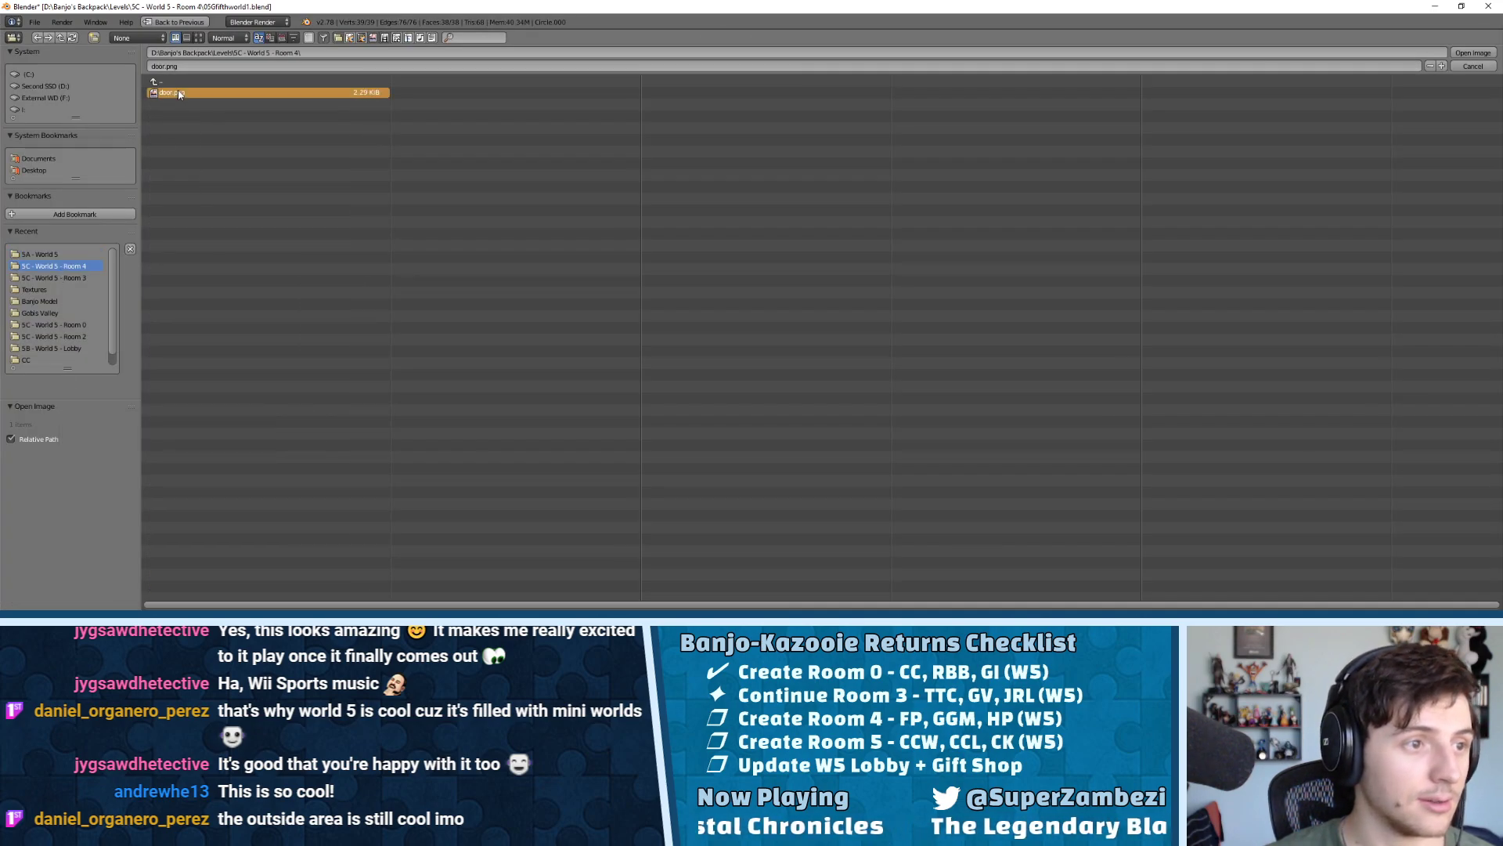
double_click(179, 94)
Switch the doorway mesh to vertex selection in top view and select a vertex at the arch's base
key(Tab)
middle_drag(1202, 299, 1065, 301)
key(Tab)
scroll(1308, 355, up, 5)
key(KP_7)
scroll(1308, 353, down, 10)
key(ctrl+Tab)
click(1010, 266)
right_click(980, 220)
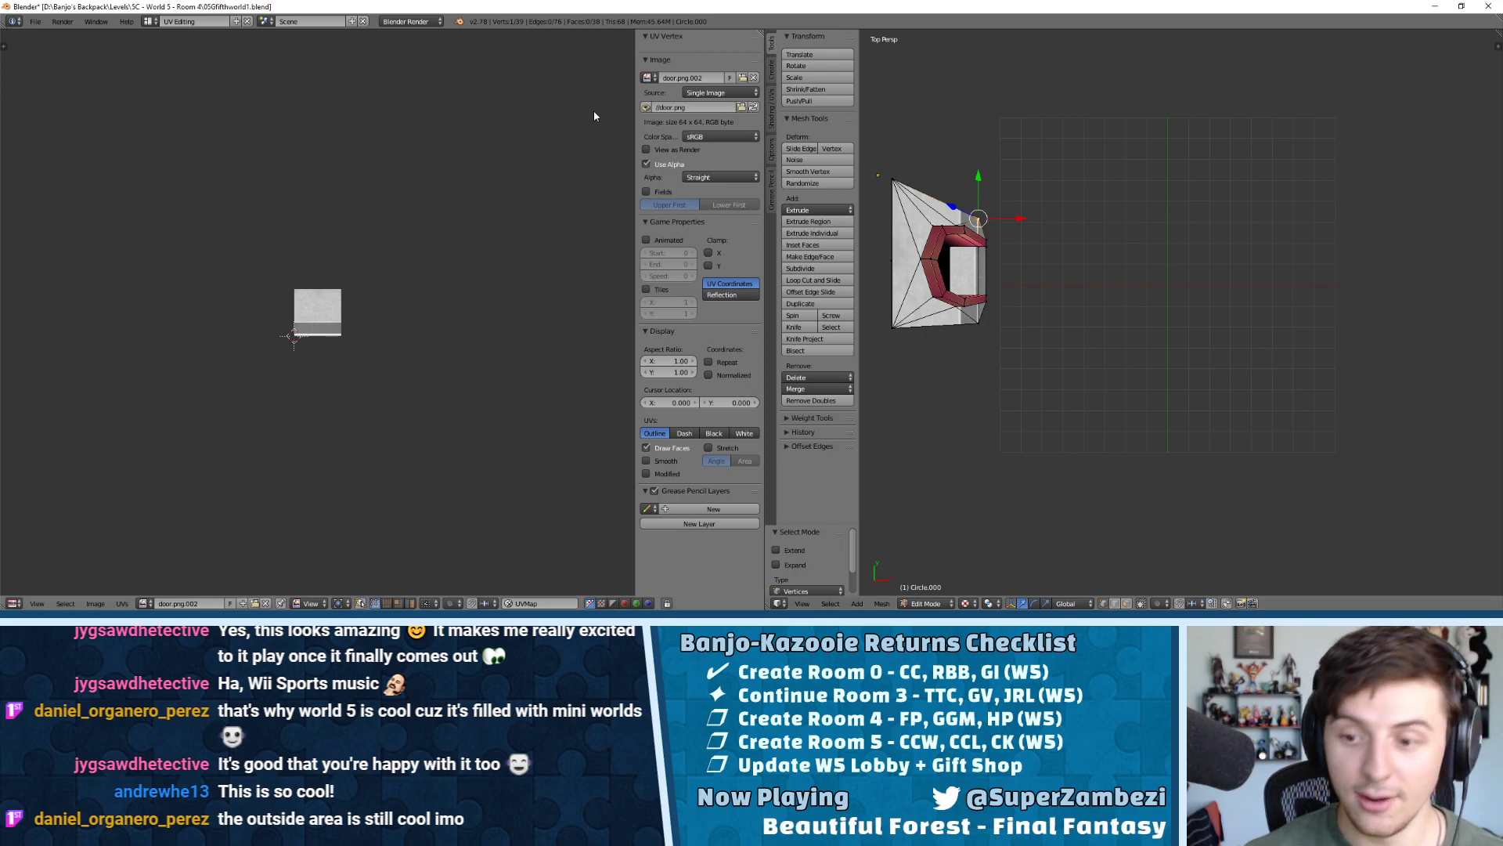
In vertex selection mode and top view, select the lower outer corner vertex of the doorway's wall panel
middle_drag(1041, 219, 1051, 134)
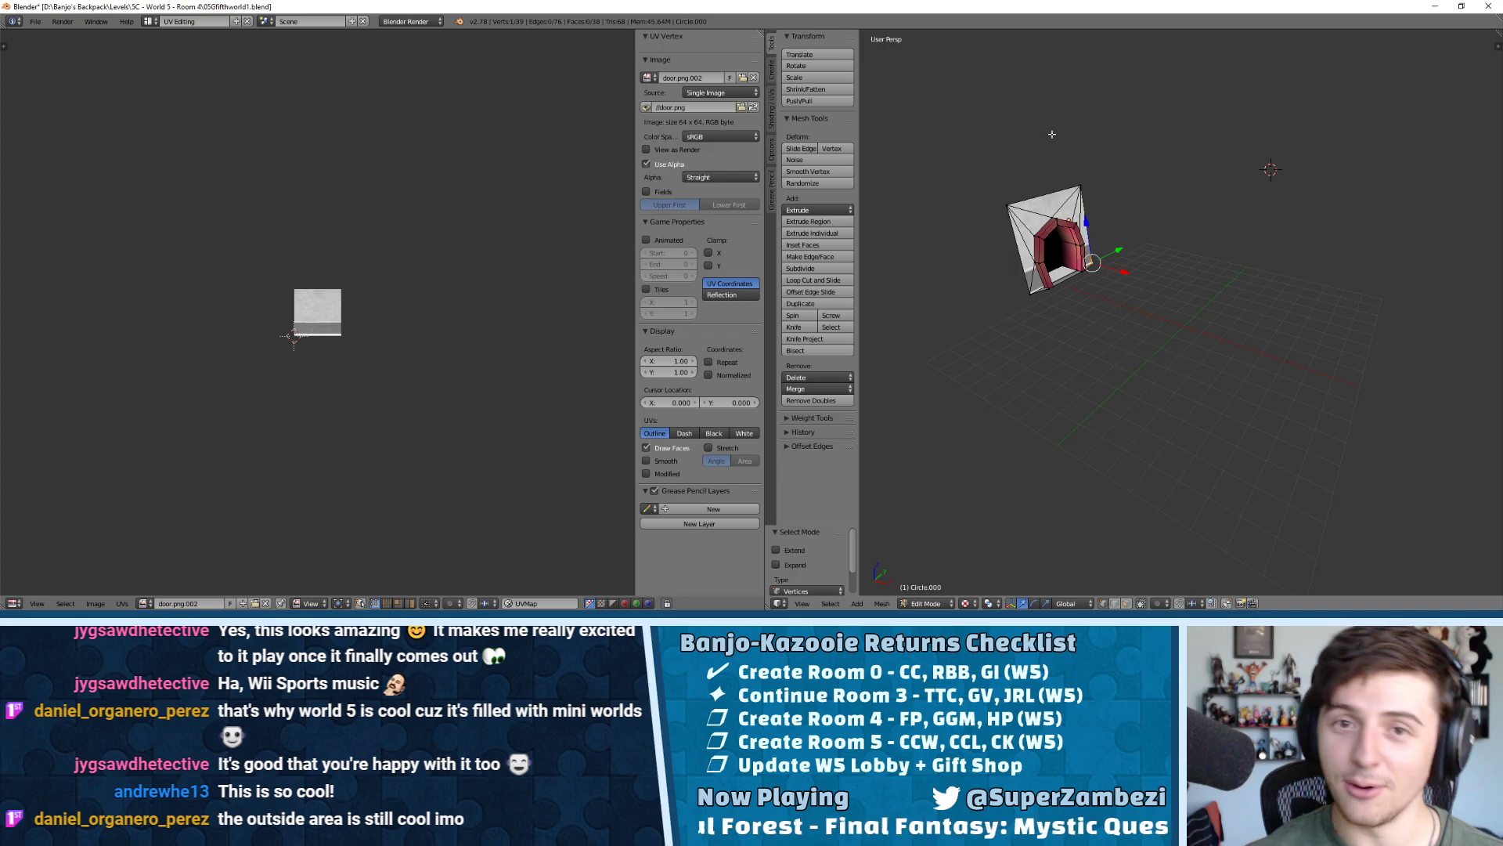
middle_drag(1125, 263, 1158, 225)
key(KP_7)
scroll(1313, 135, down, 4)
key(ctrl+Tab)
click(1121, 182)
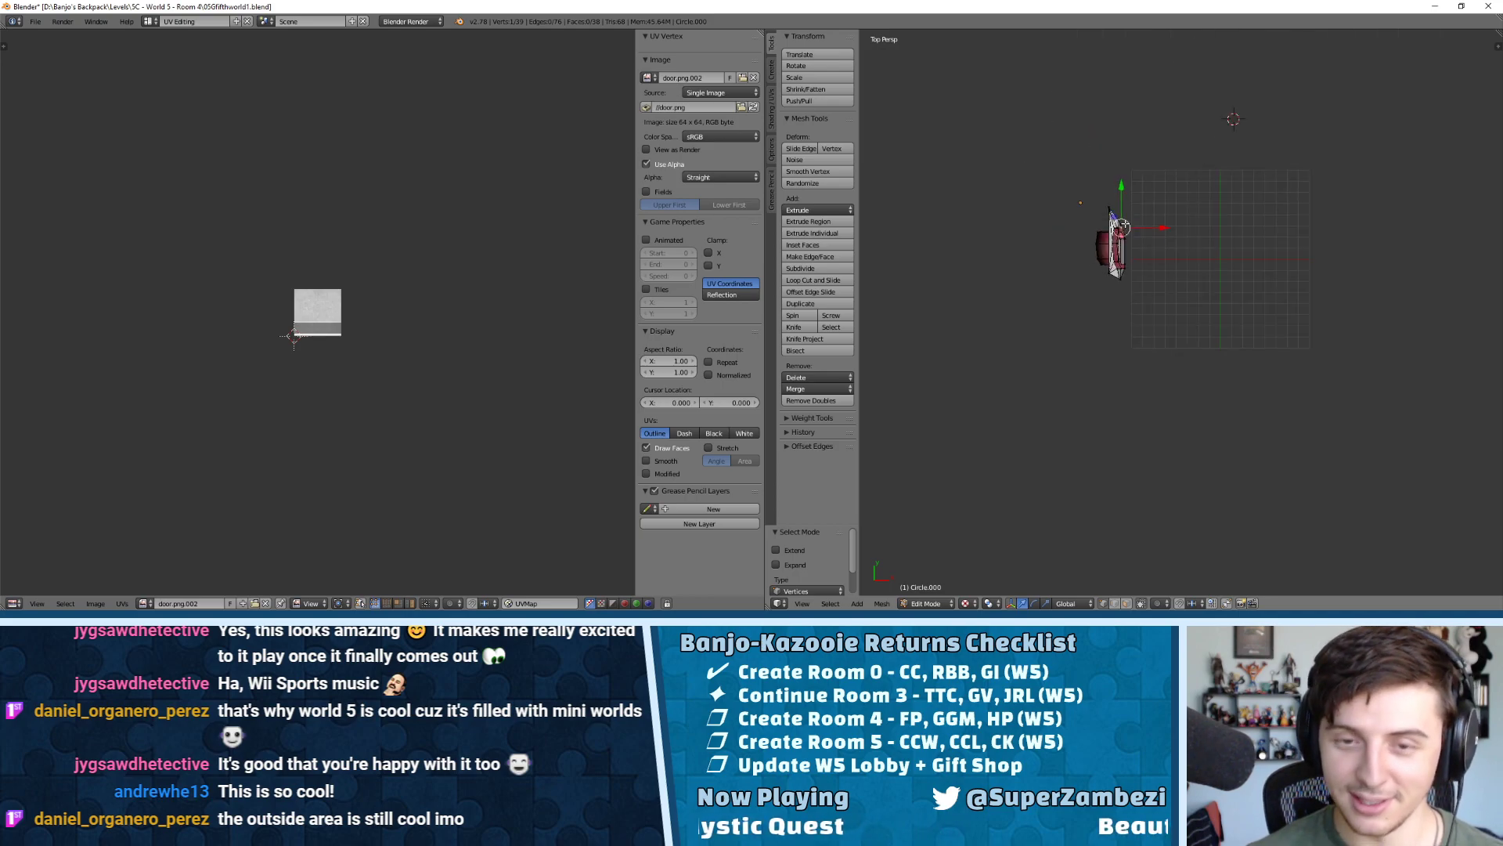
shift+middle_drag(1187, 207, 1141, 235)
key(KP_Decimal)
scroll(1158, 242, up, 4)
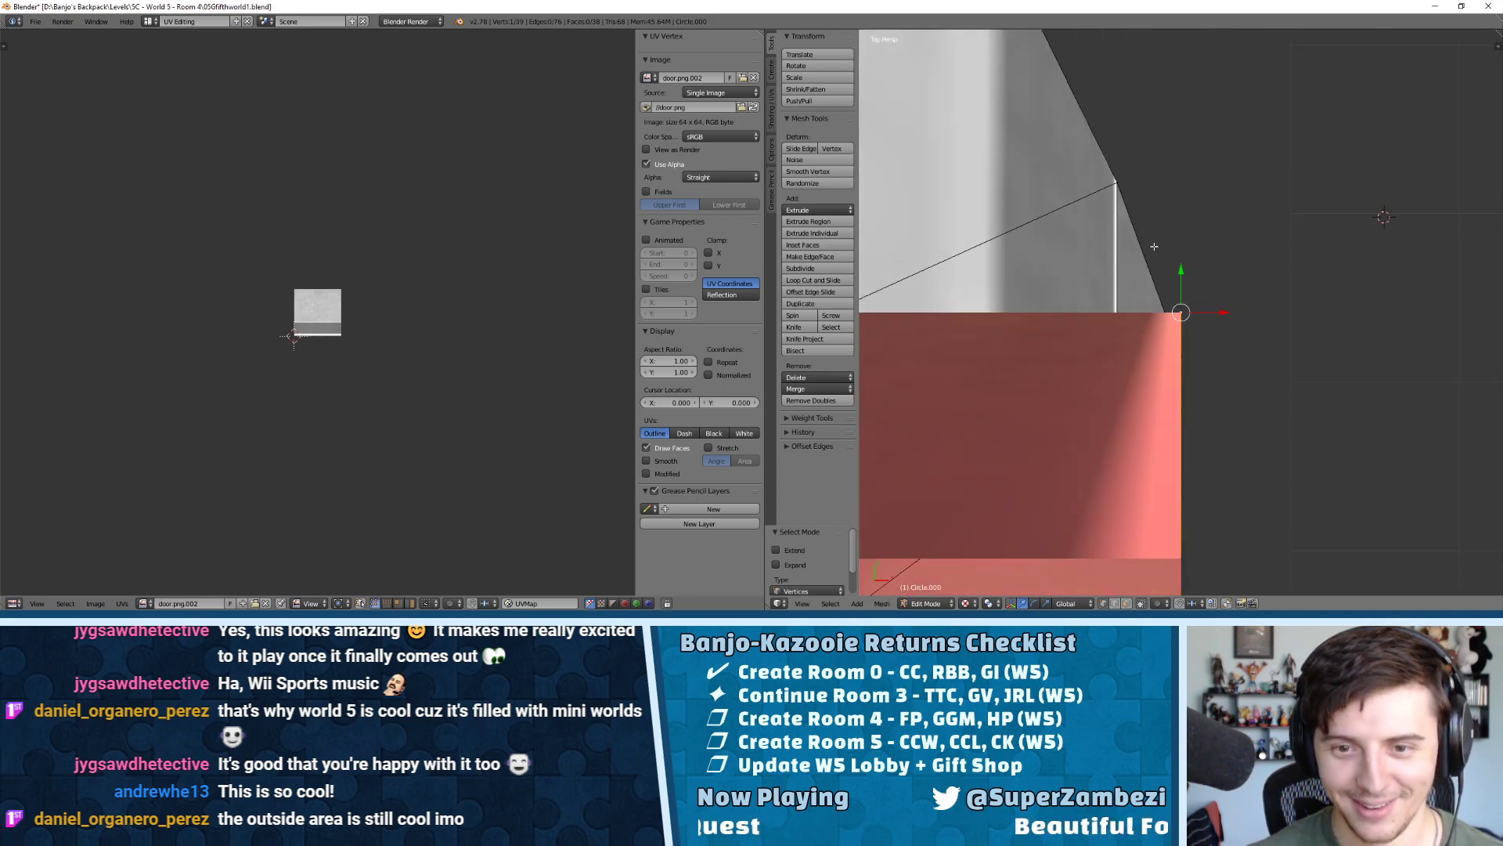
shift+scroll(1191, 267, down, 12)
scroll(1191, 267, down, 11)
shift+middle_drag(1191, 267, 1089, 338)
right_click(1100, 282)
scroll(1104, 284, down, 10)
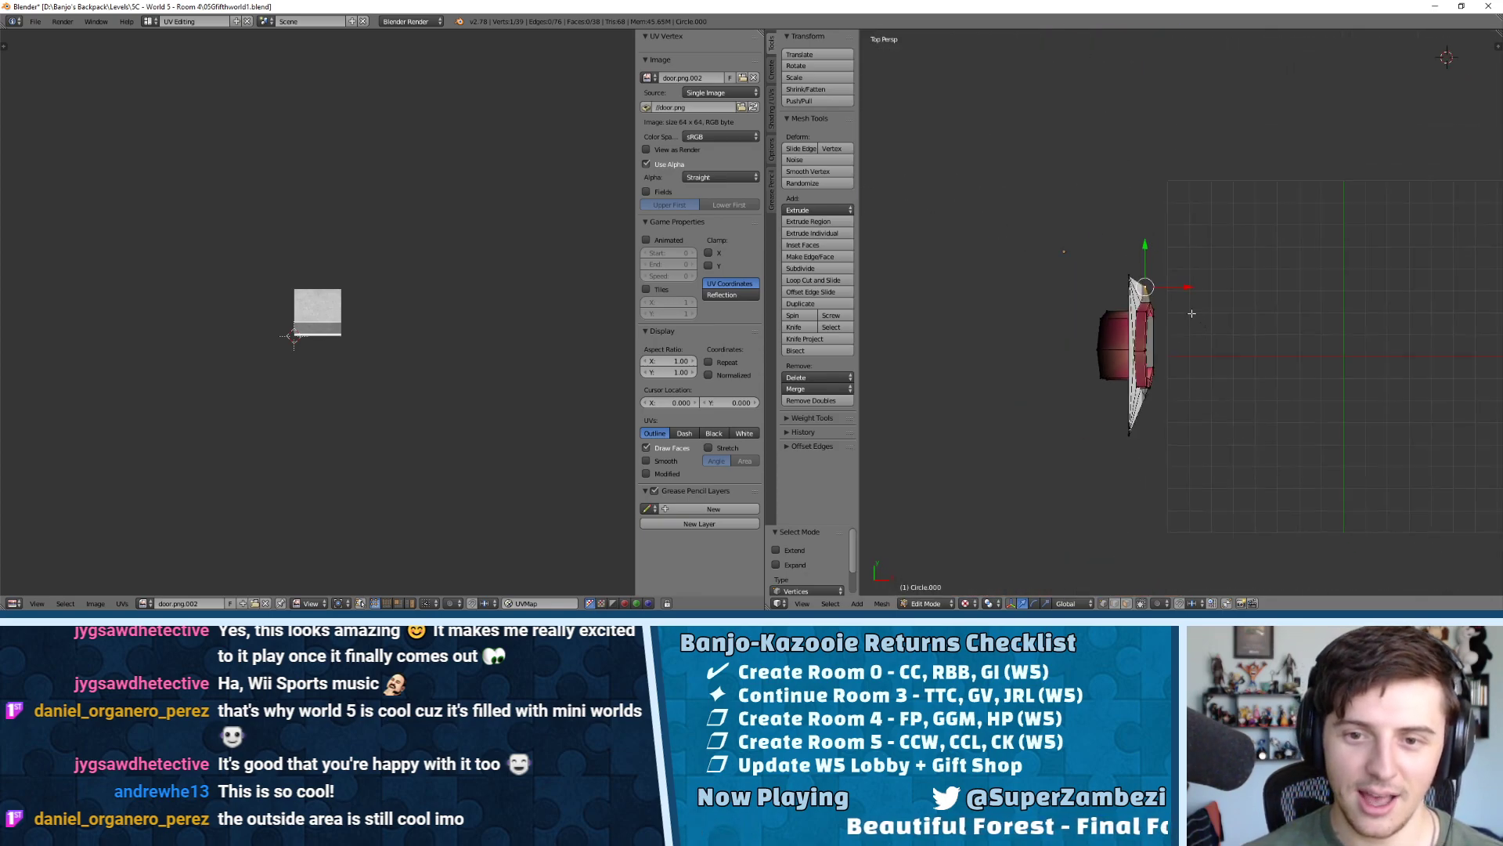
scroll(1118, 238, down, 1)
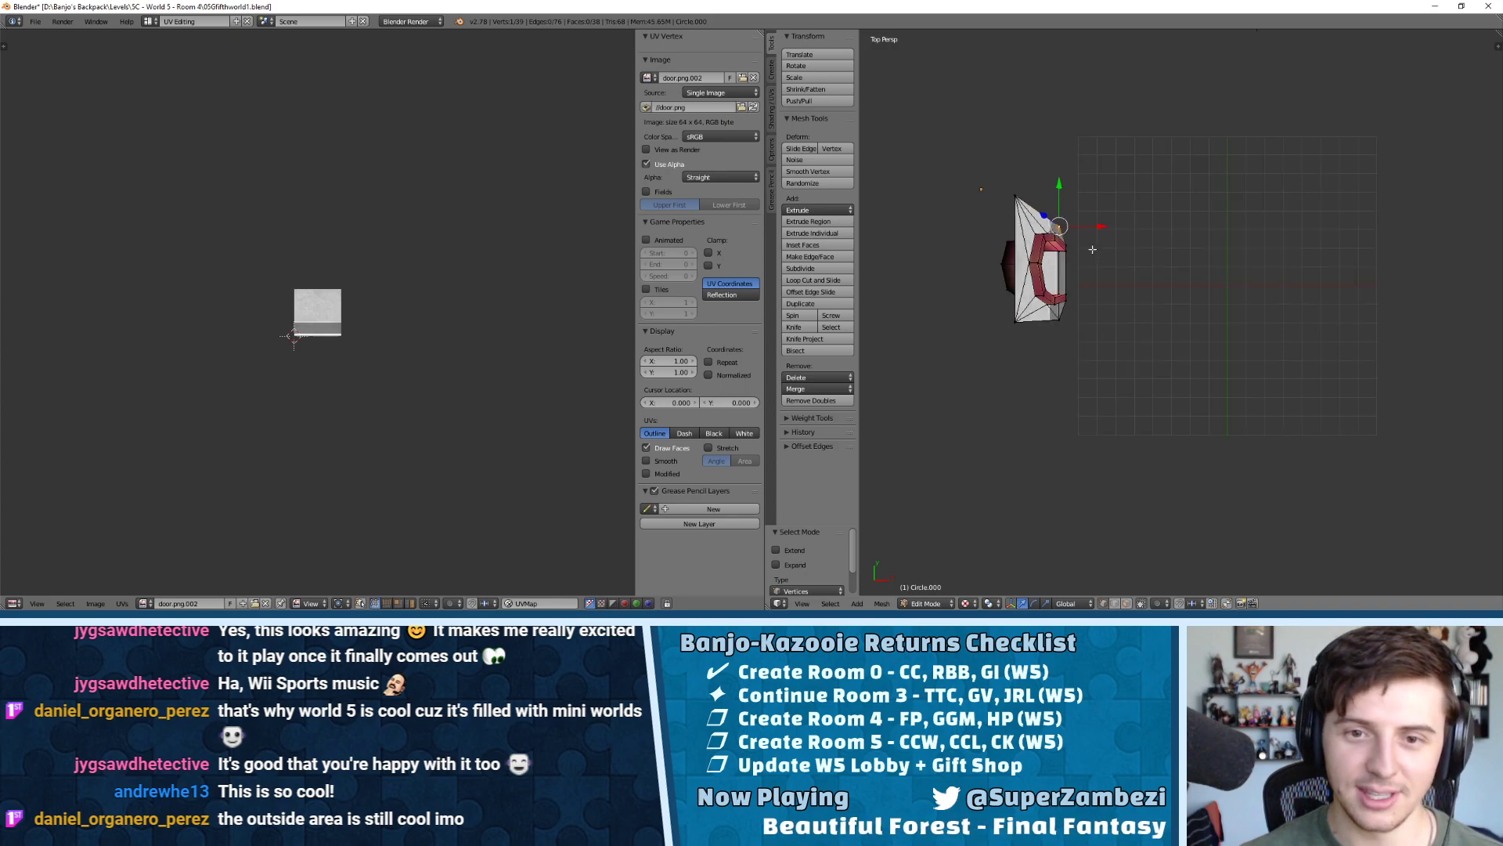
Extrude the corner vertex three times in top view to sketch a curved wall outline around the grid's upper-left corner
key(e)
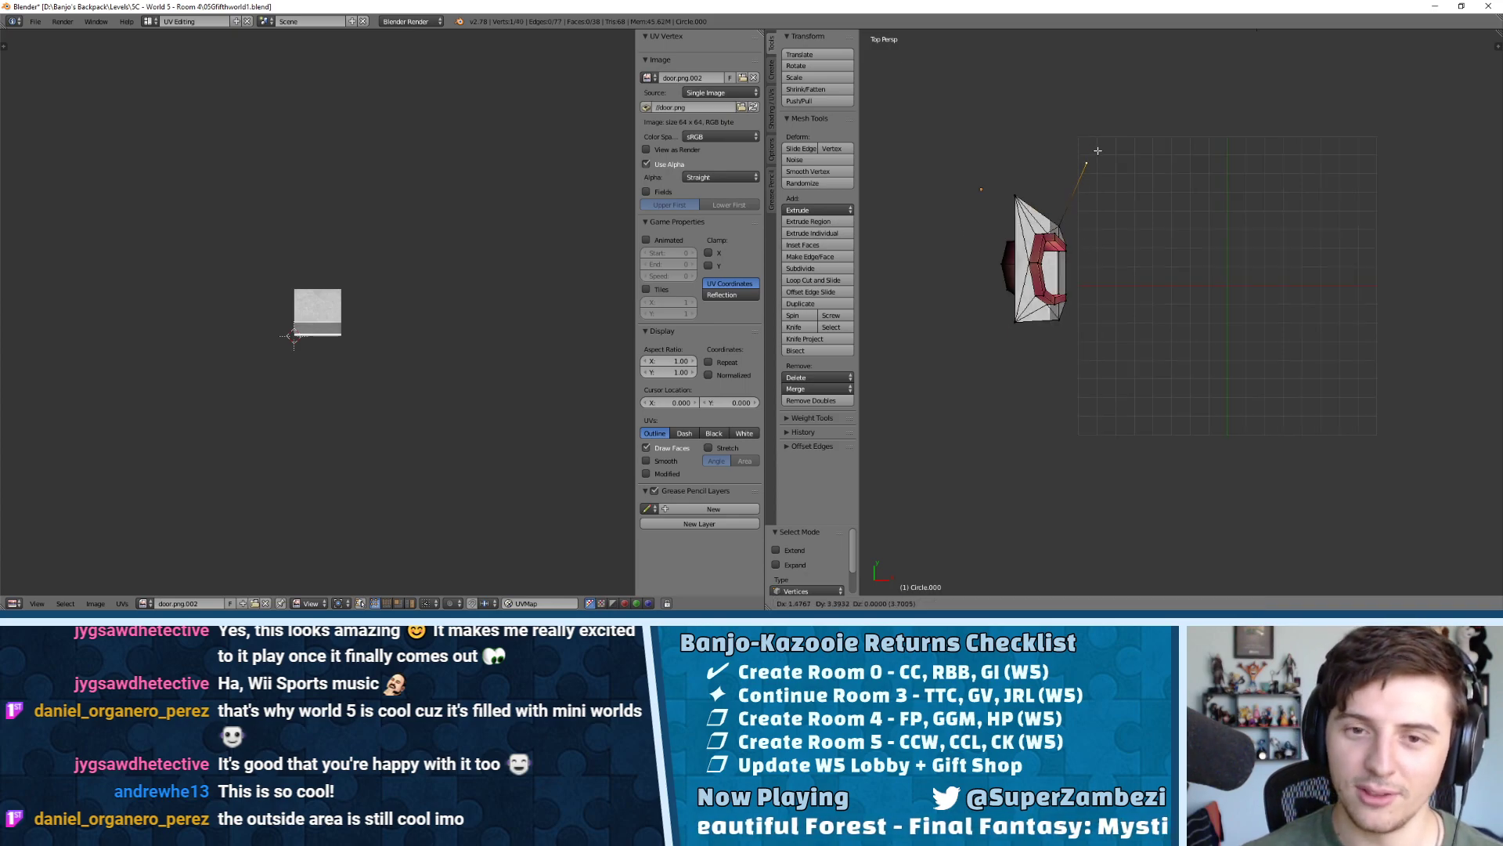
click(1097, 141)
scroll(1152, 239, down, 3)
shift+middle_drag(1152, 239, 1121, 262)
key(e)
click(1184, 186)
key(e)
click(1236, 174)
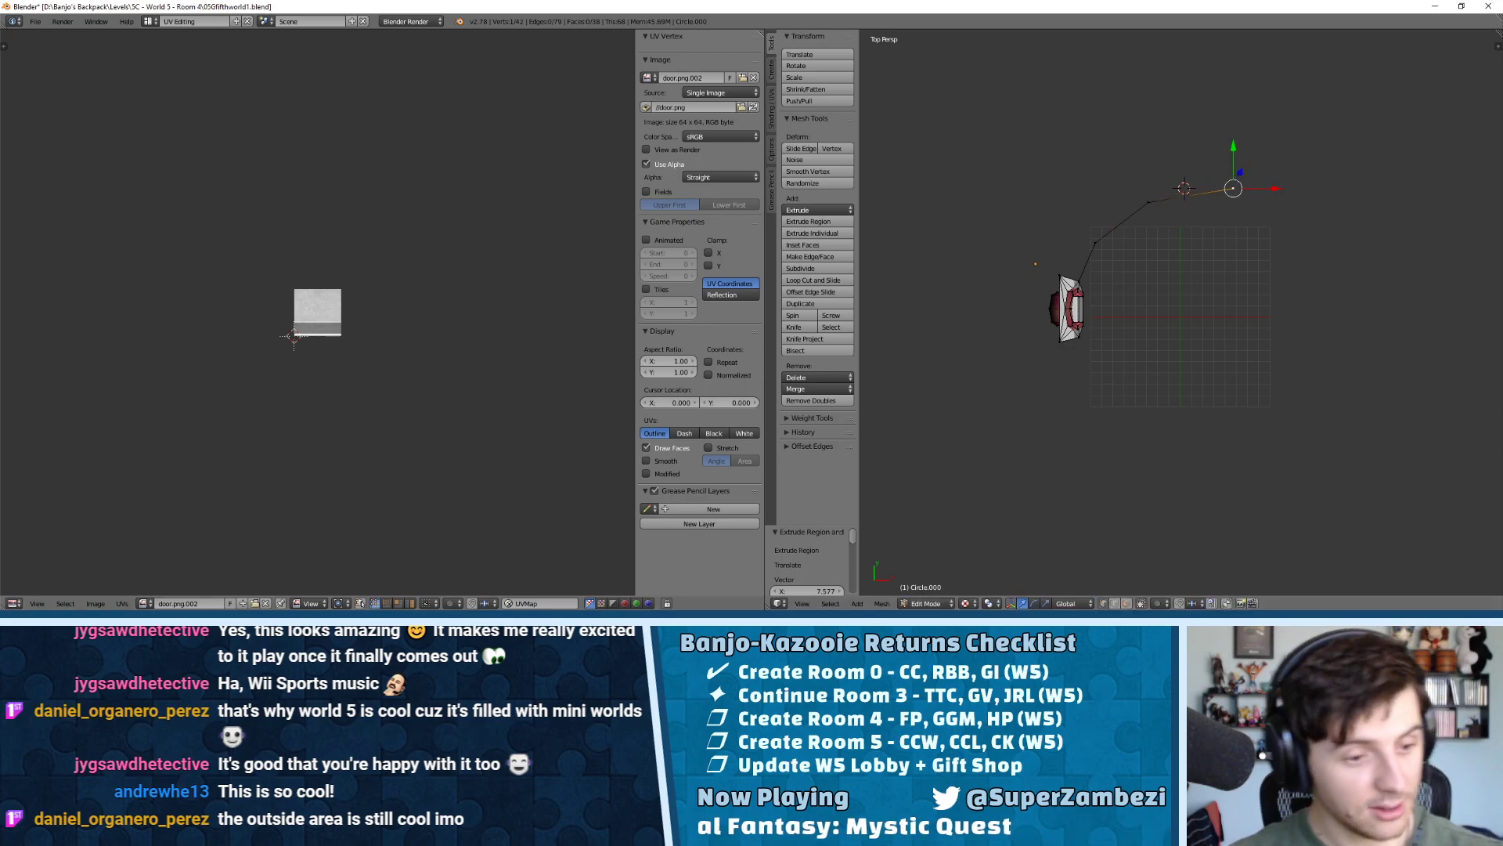
Switch to File Explorer and launch WumbasWigwam.exe from the Programs folder's WumbaWigwam_V0a002 subfolder
key(alt+Tab)
click(740, 204)
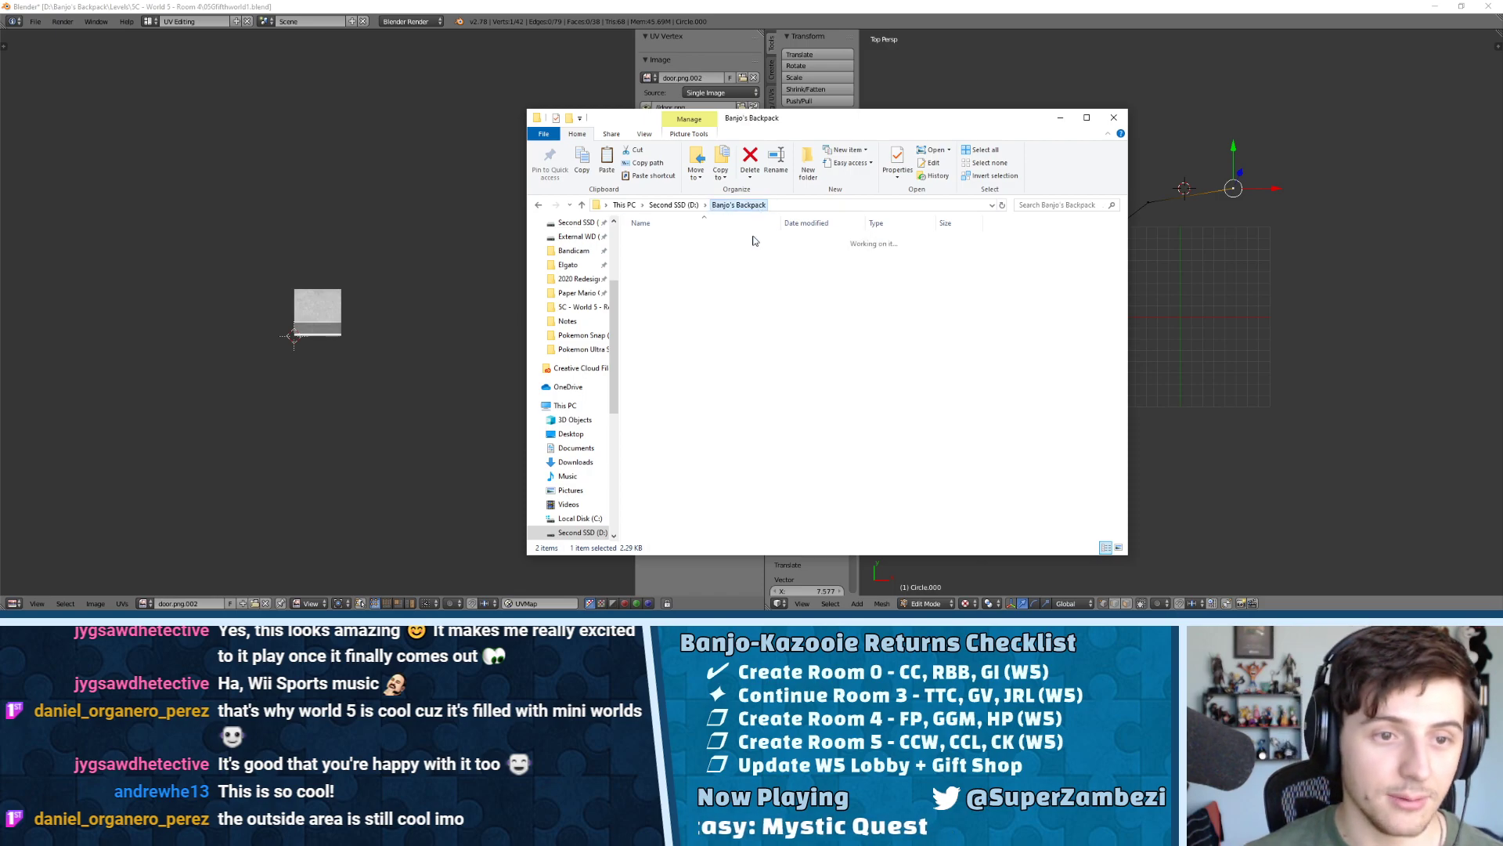
click(684, 340)
double_click(664, 327)
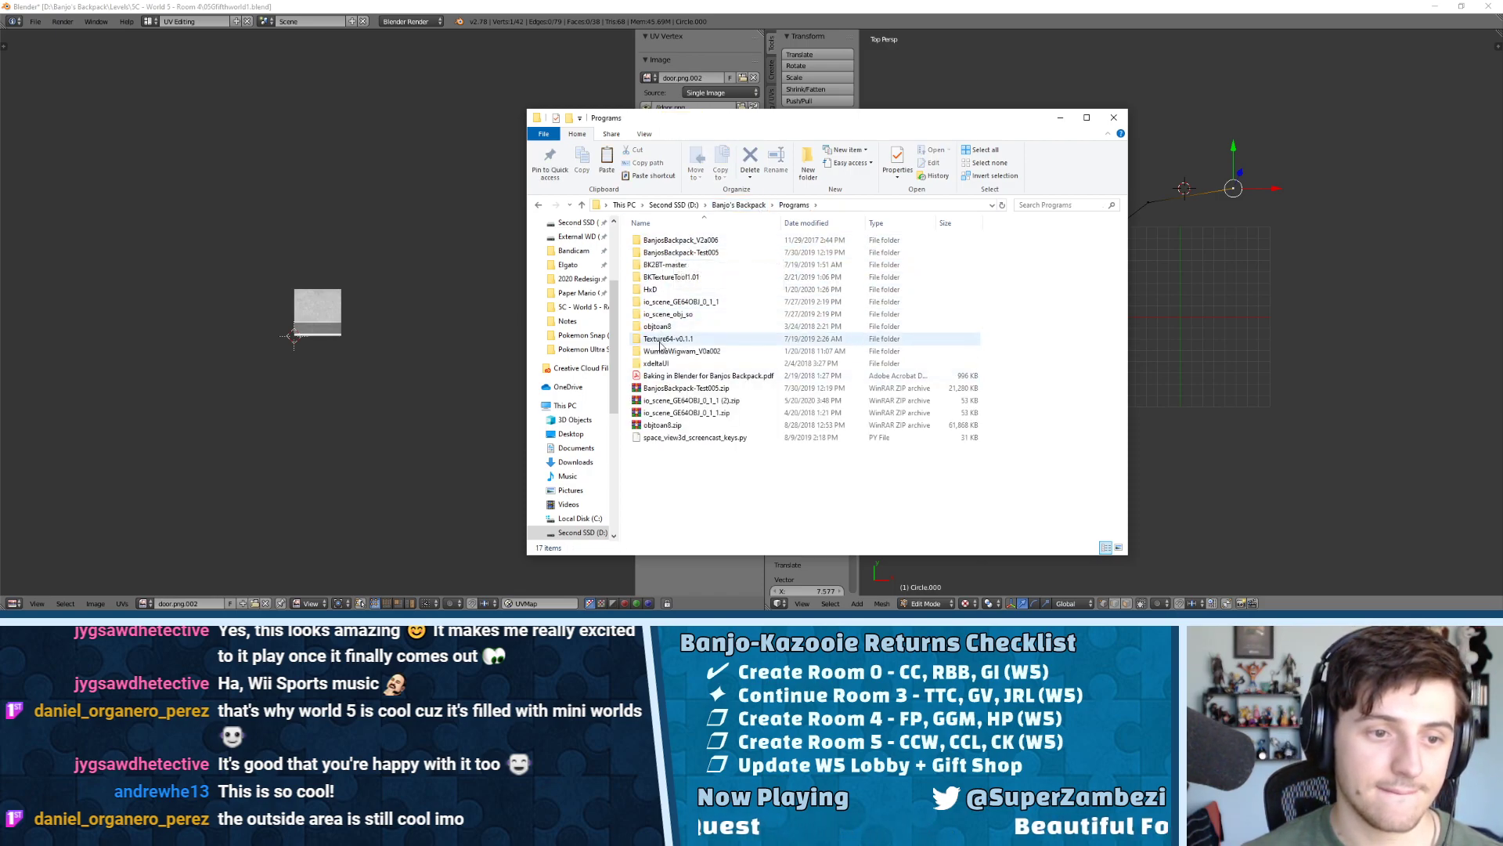
double_click(666, 350)
click(654, 426)
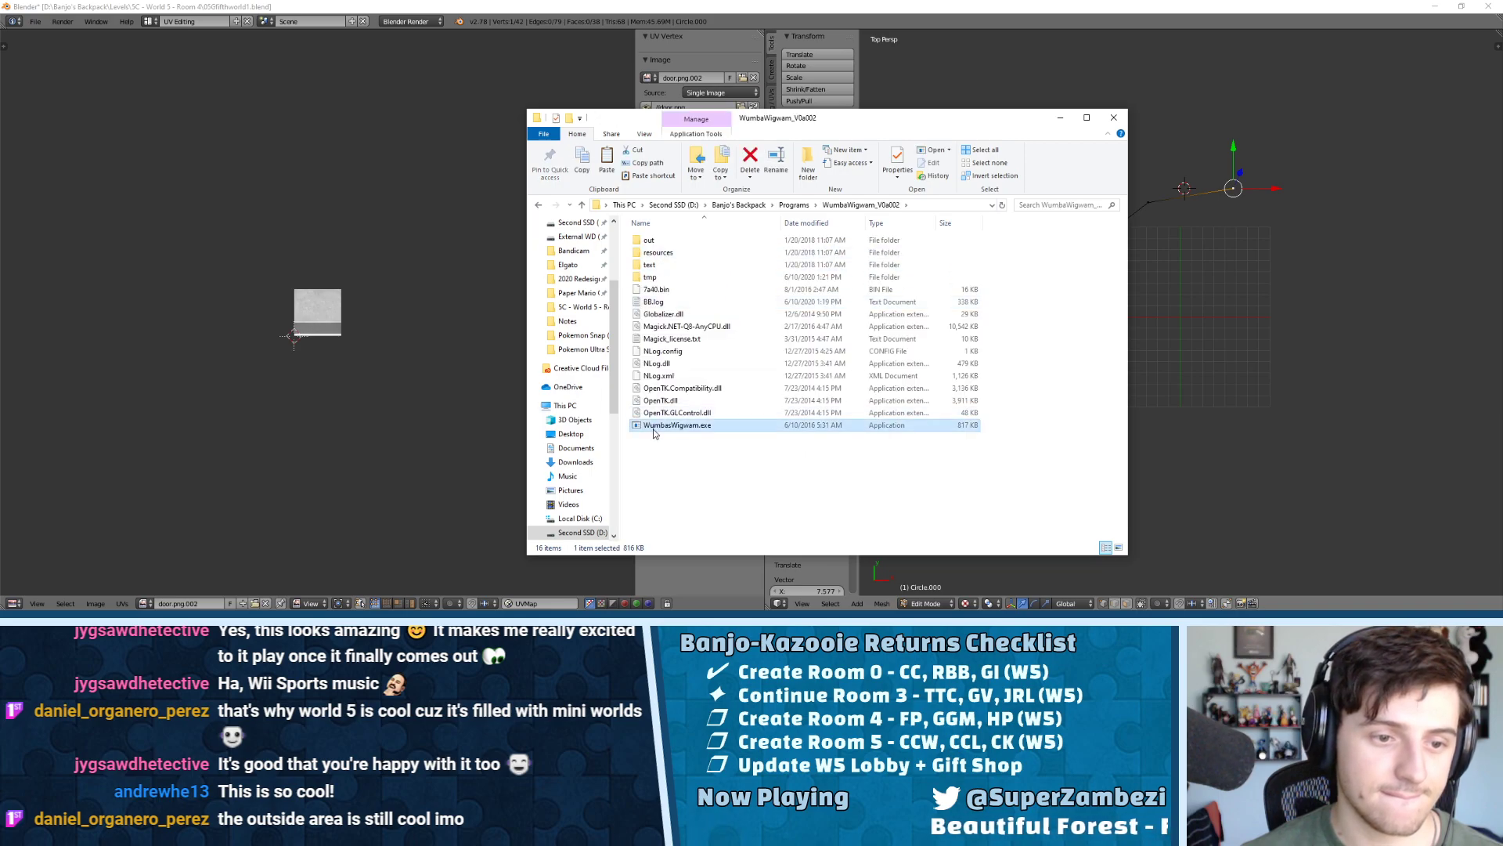
key(Return)
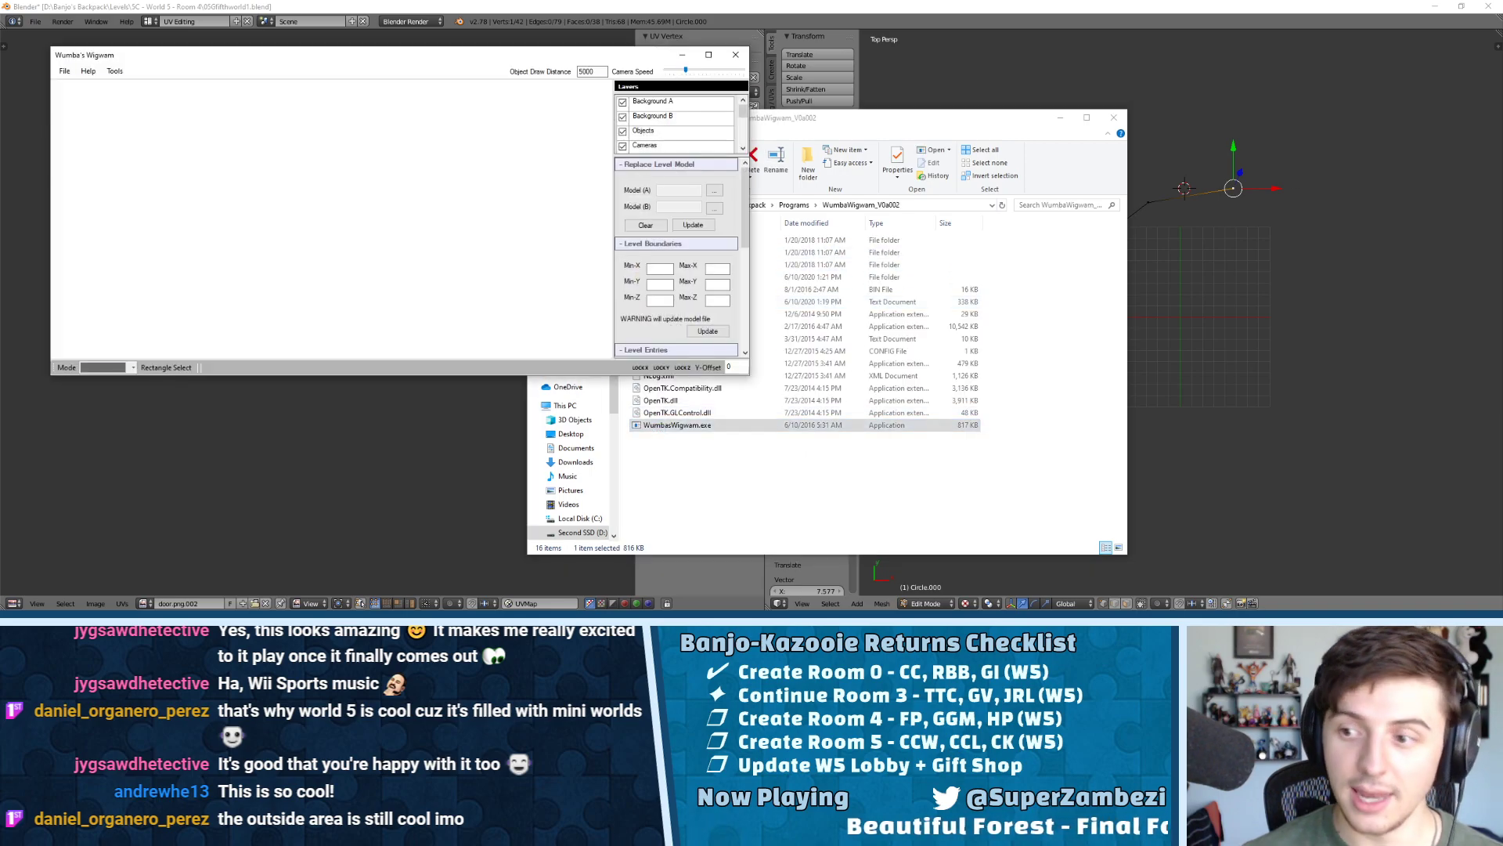
Open the Model Viewer, load the IOH - Plateau level, and fly the camera to the wooden frame with the rope
click(114, 70)
click(137, 84)
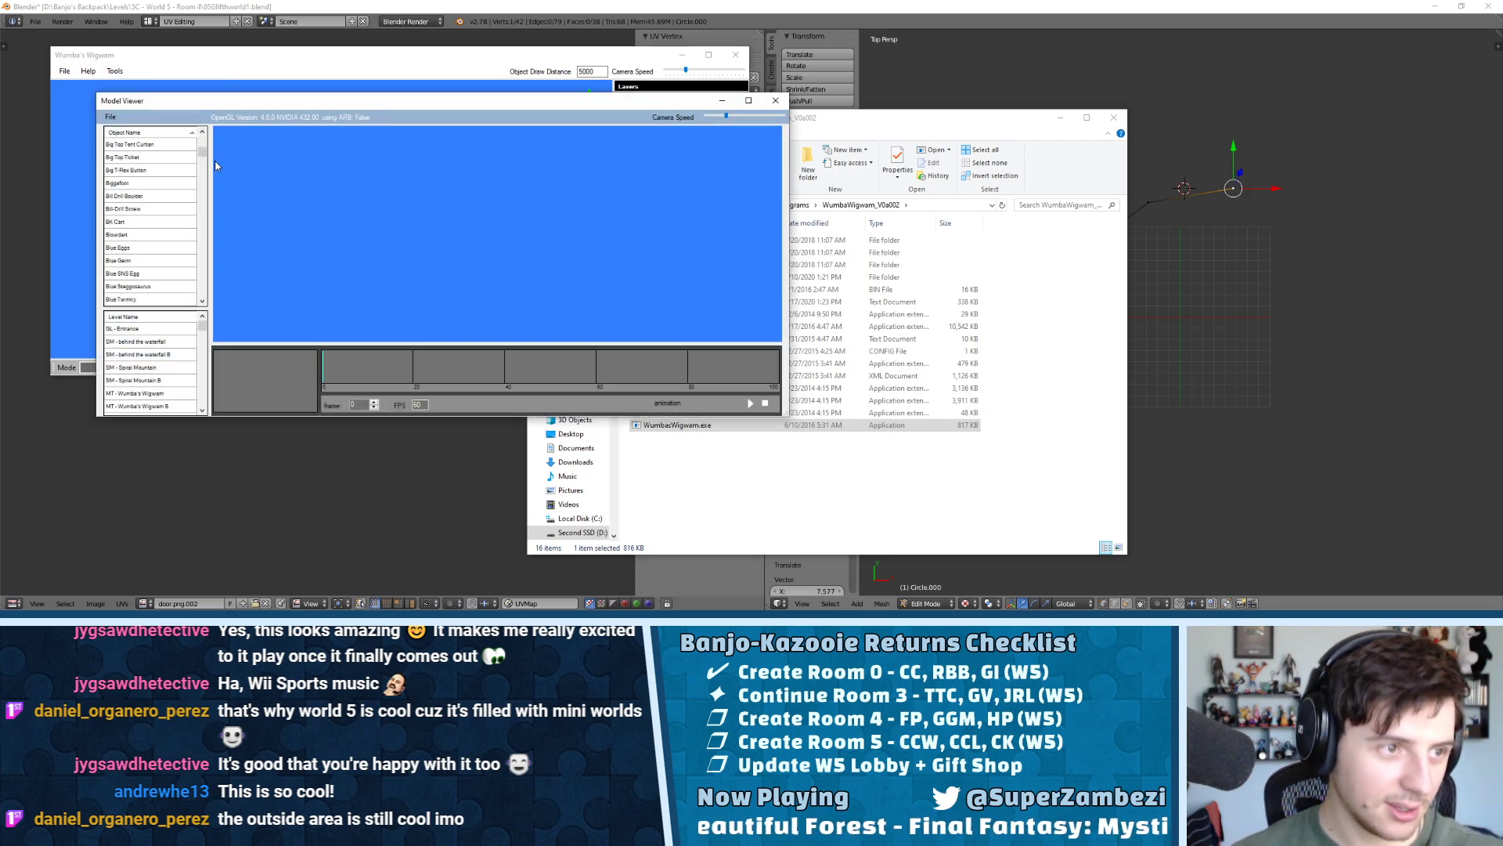
drag(202, 151, 202, 177)
drag(202, 325, 204, 379)
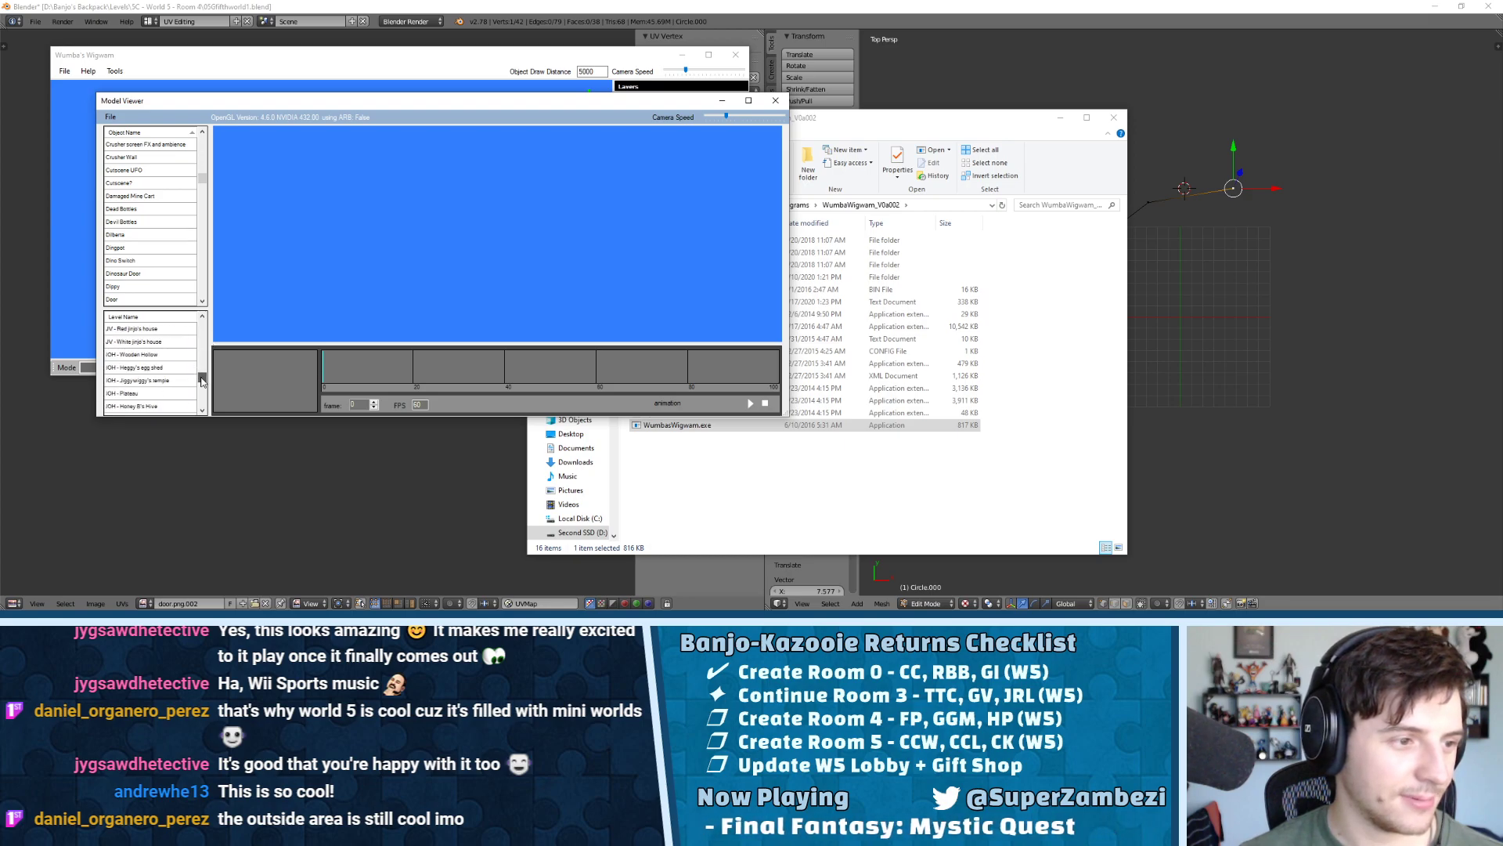
click(143, 393)
key(w)
drag(473, 205, 605, 199)
key(s)
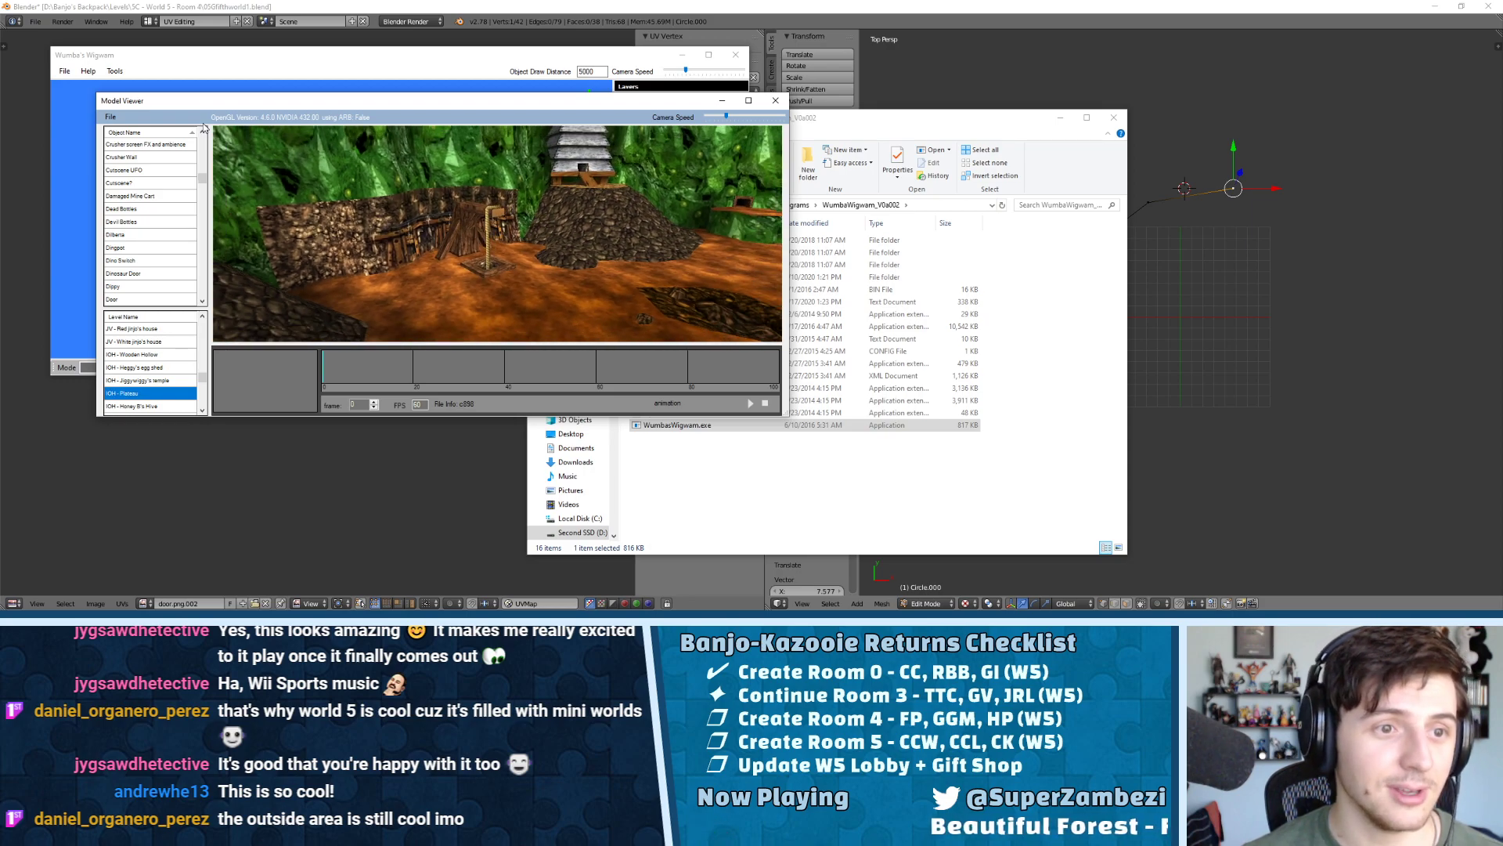
Export the Plateau level model into a new folder named IOH - Plat
click(111, 116)
click(141, 138)
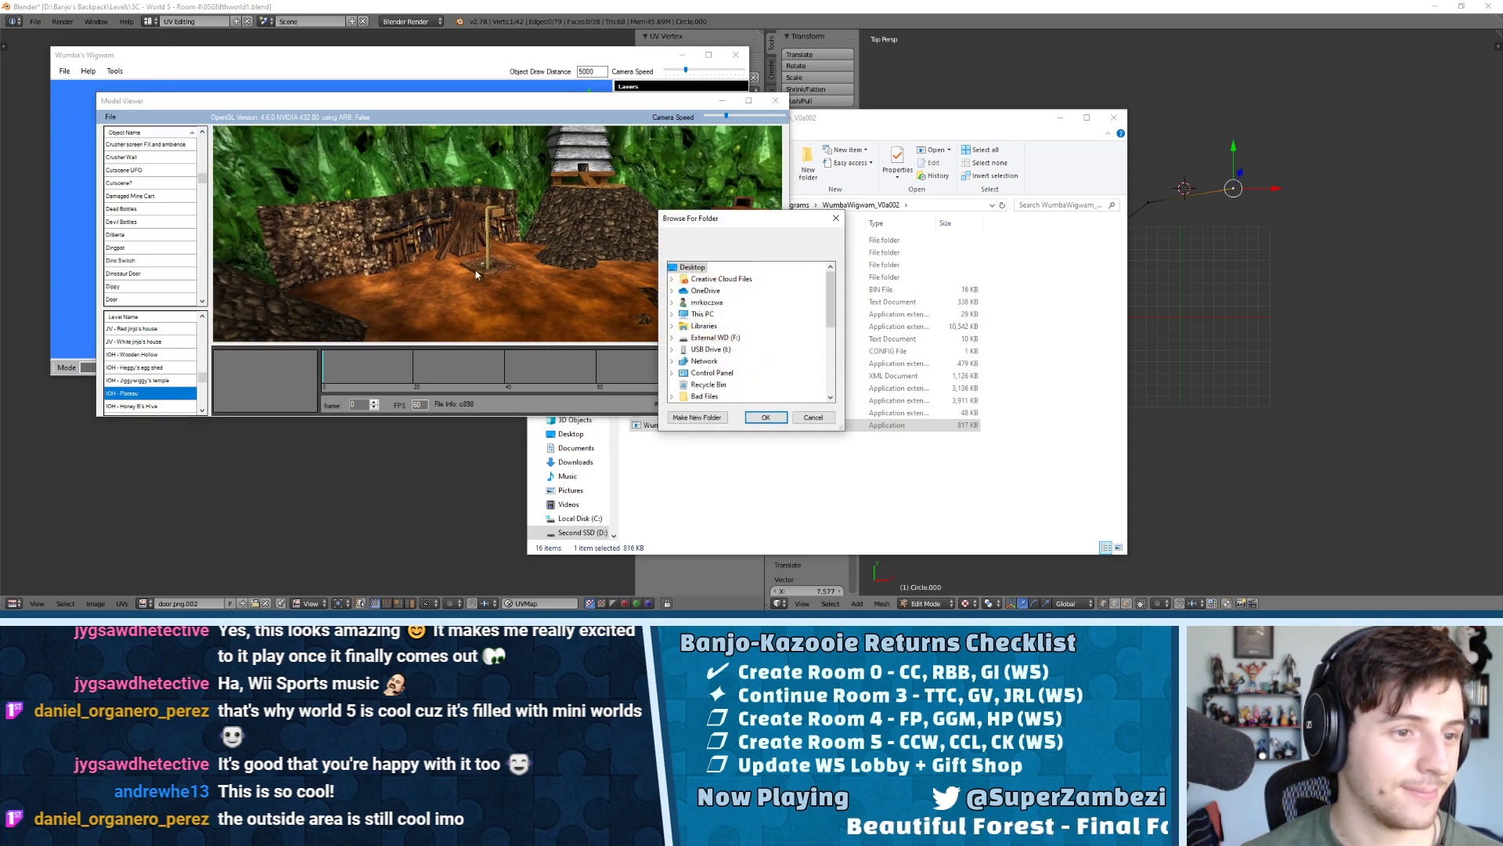
click(700, 417)
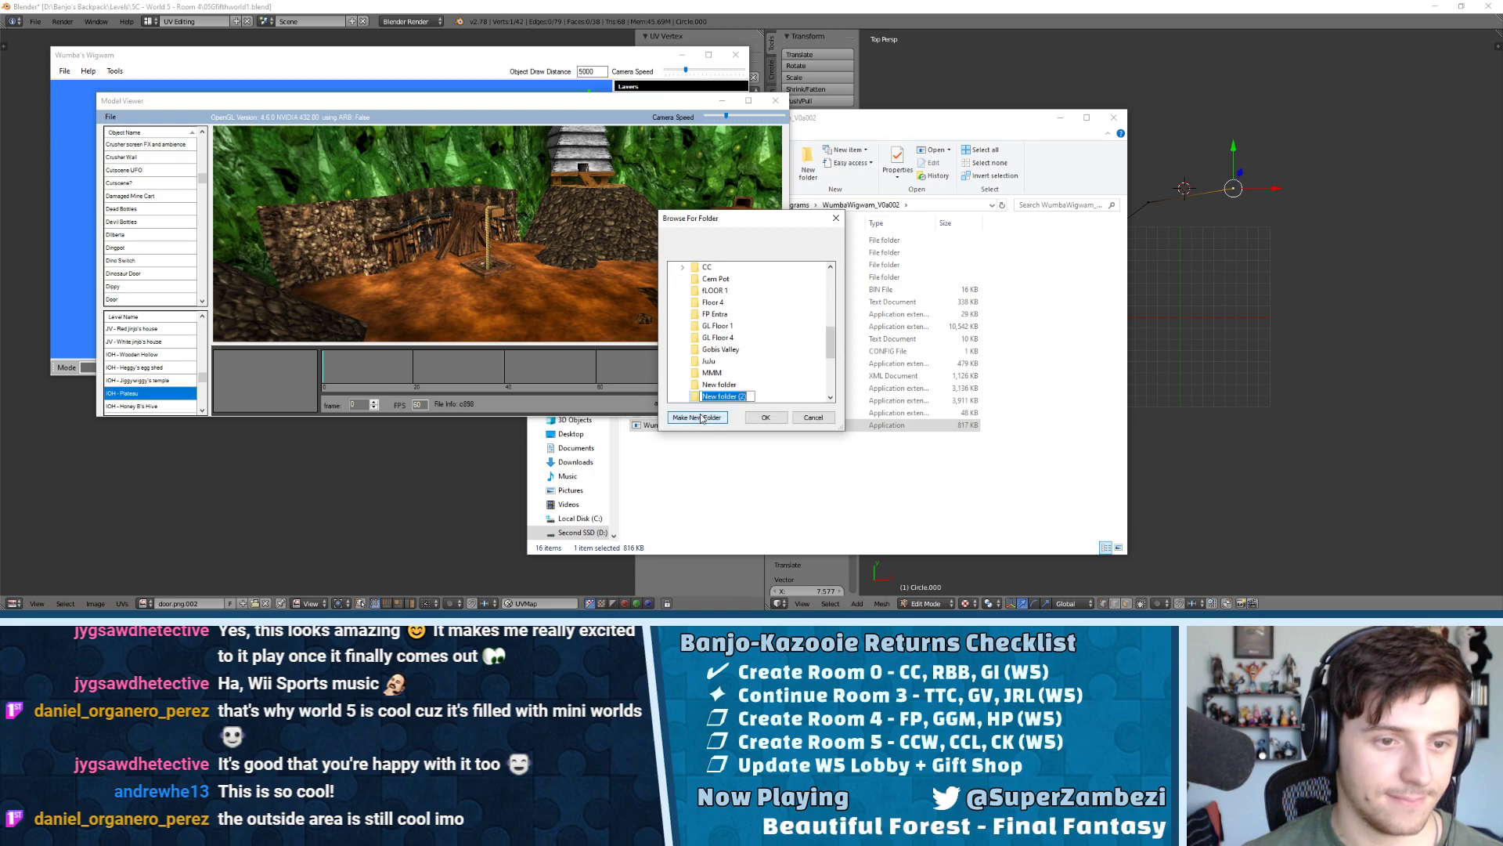
text(IOH - Plat)
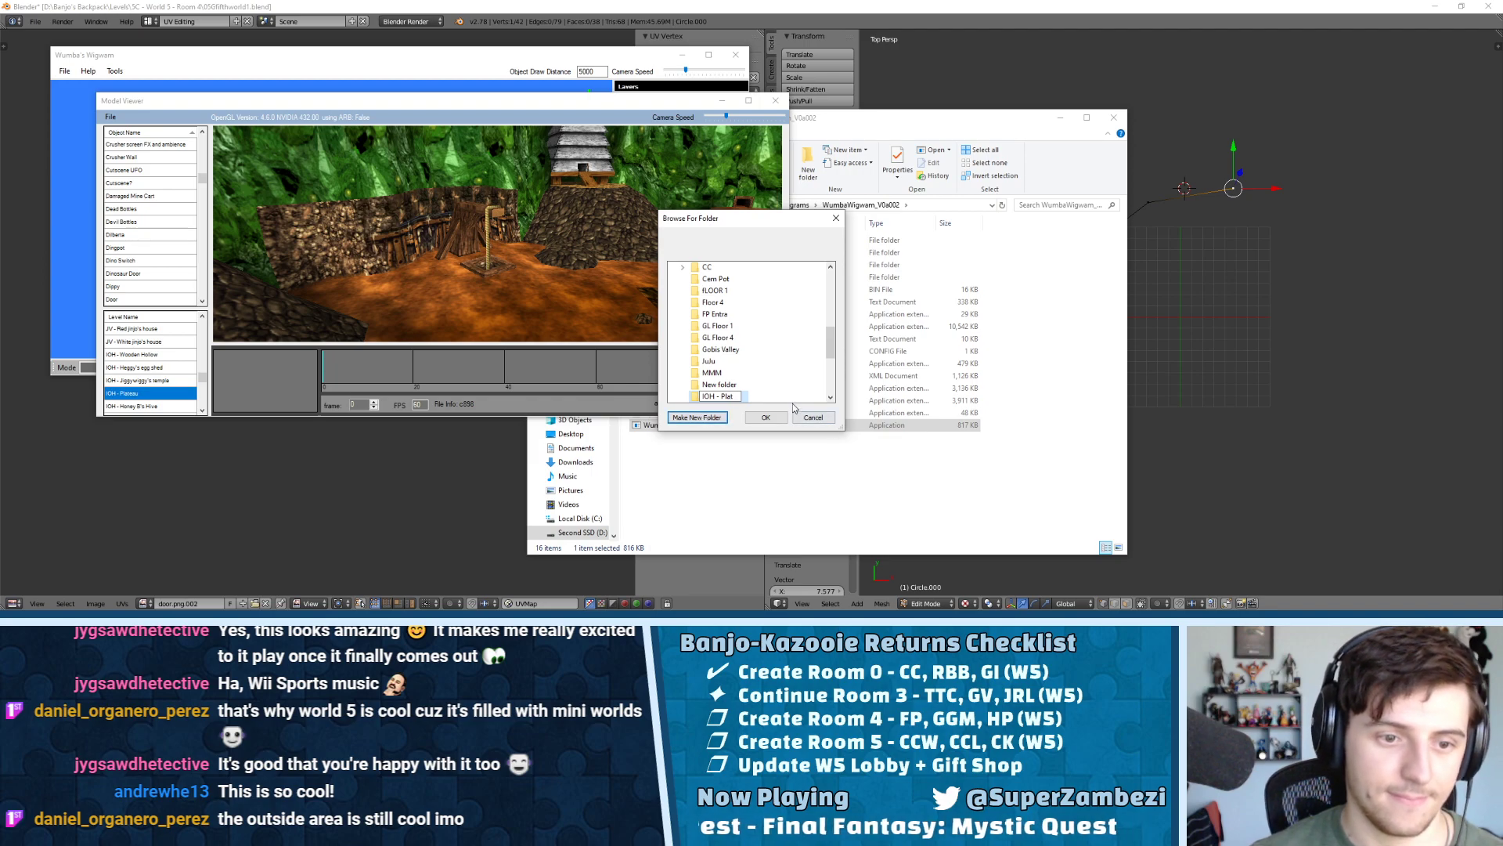
key(Escape)
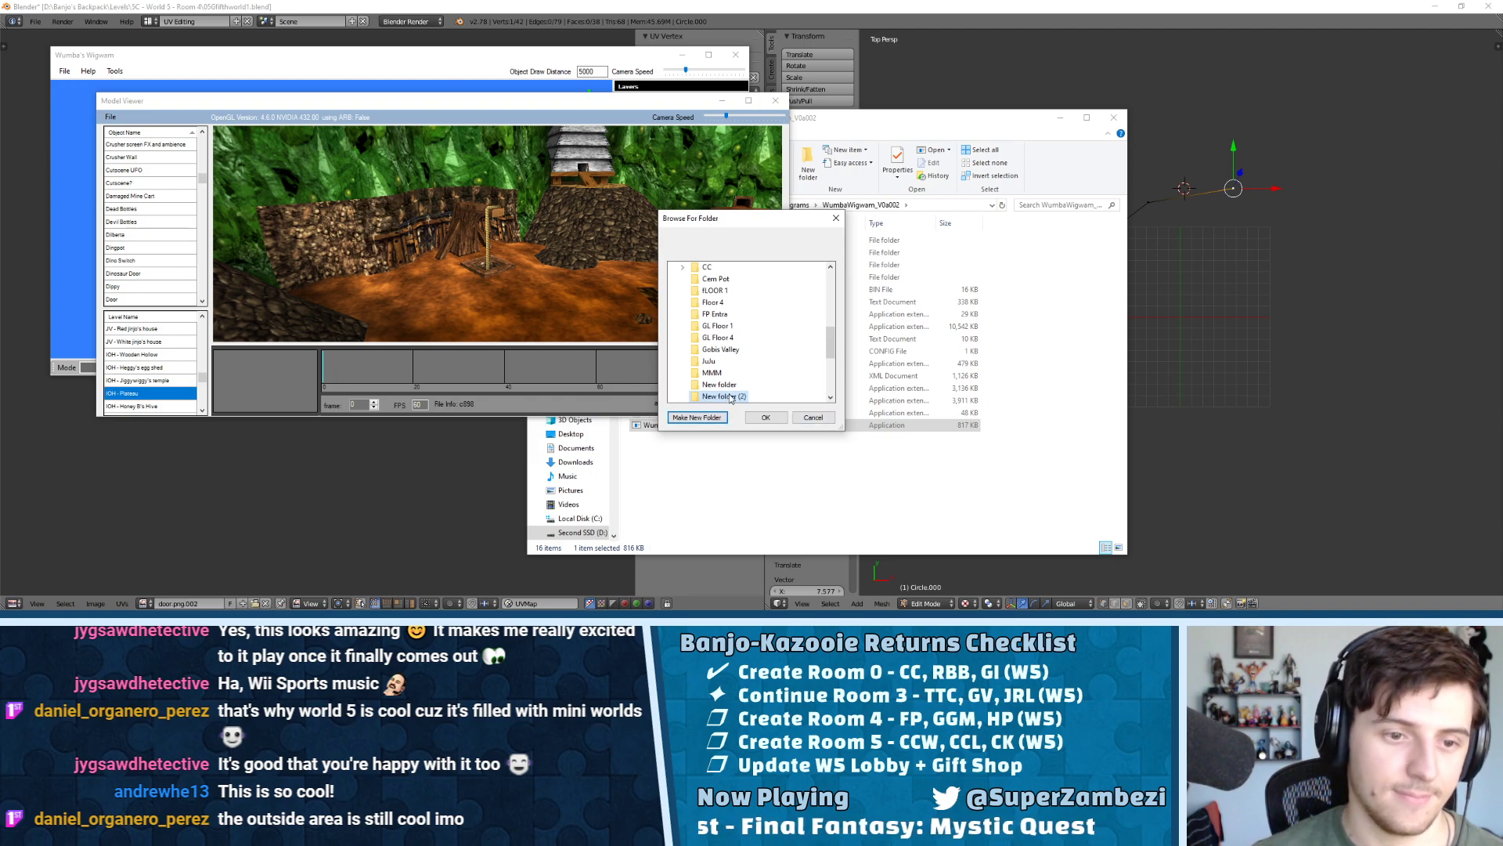
click(766, 417)
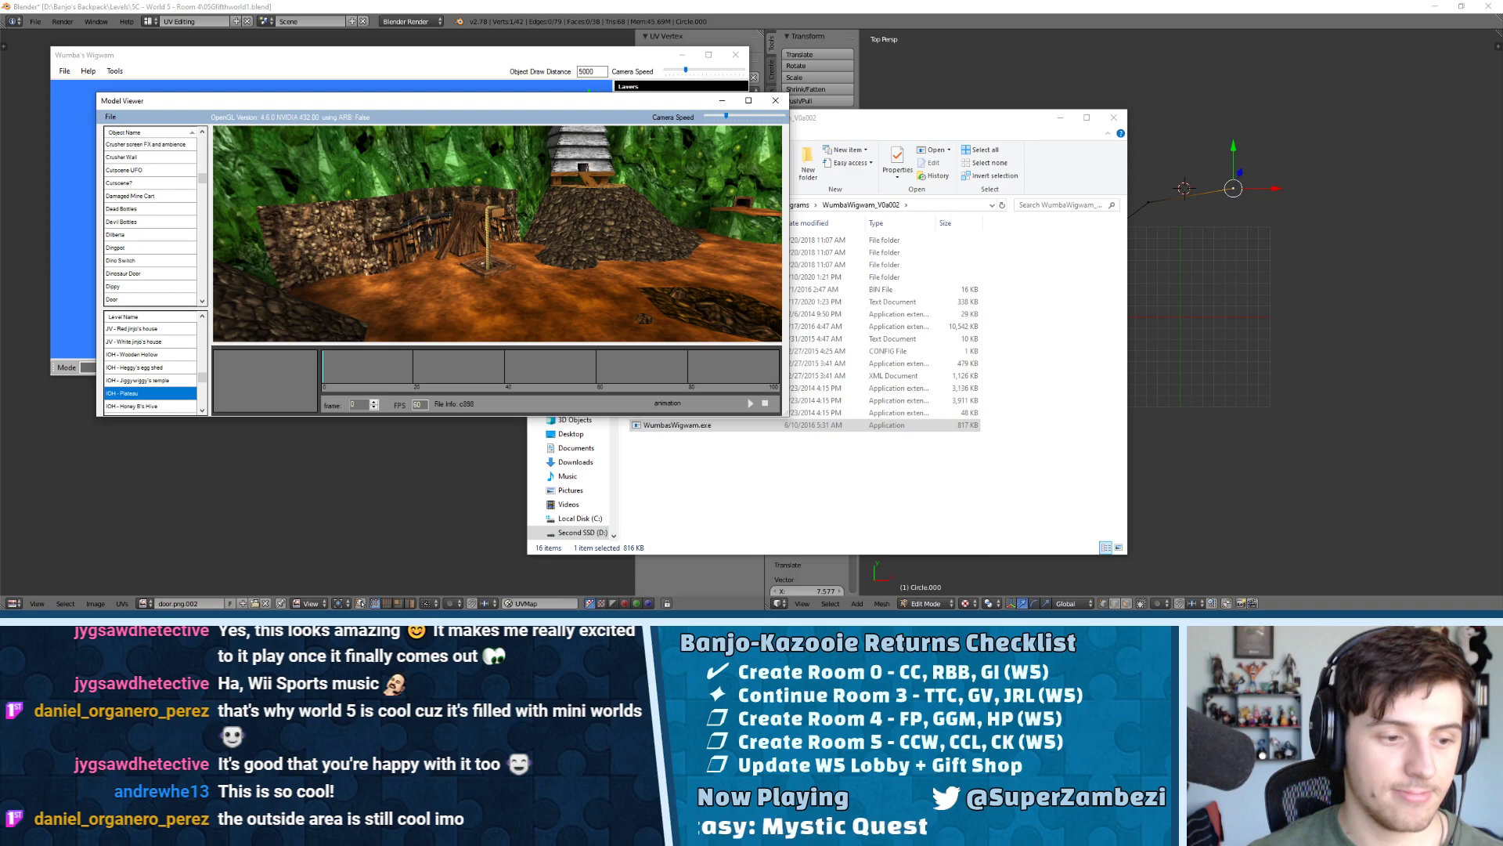
click(760, 347)
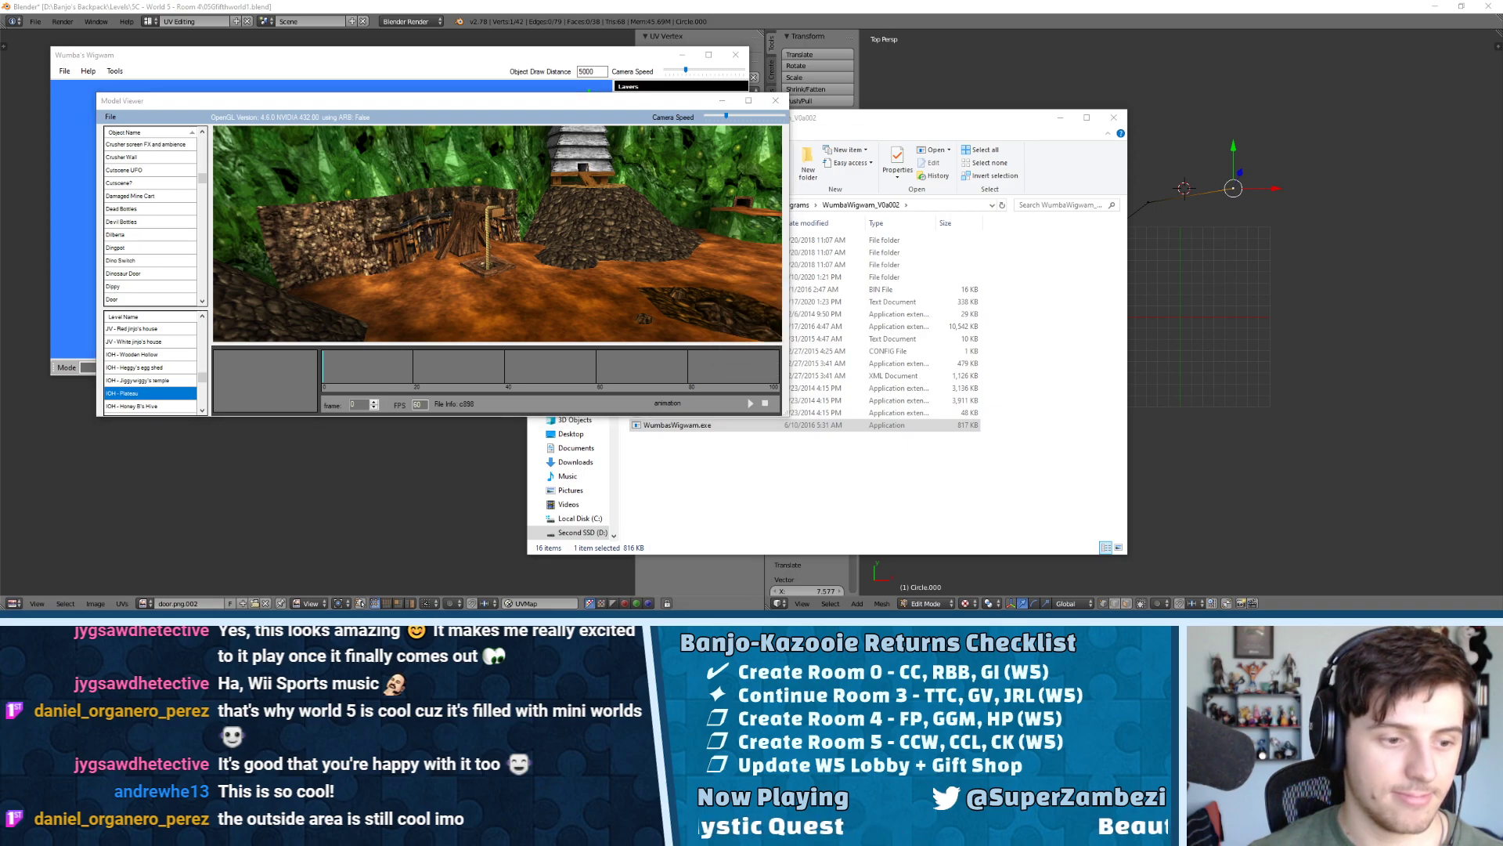
Switch to the Blender window holding the World 5 doorway file and delete all objects from its scene
key(alt+Tab)
key(alt+Tab)
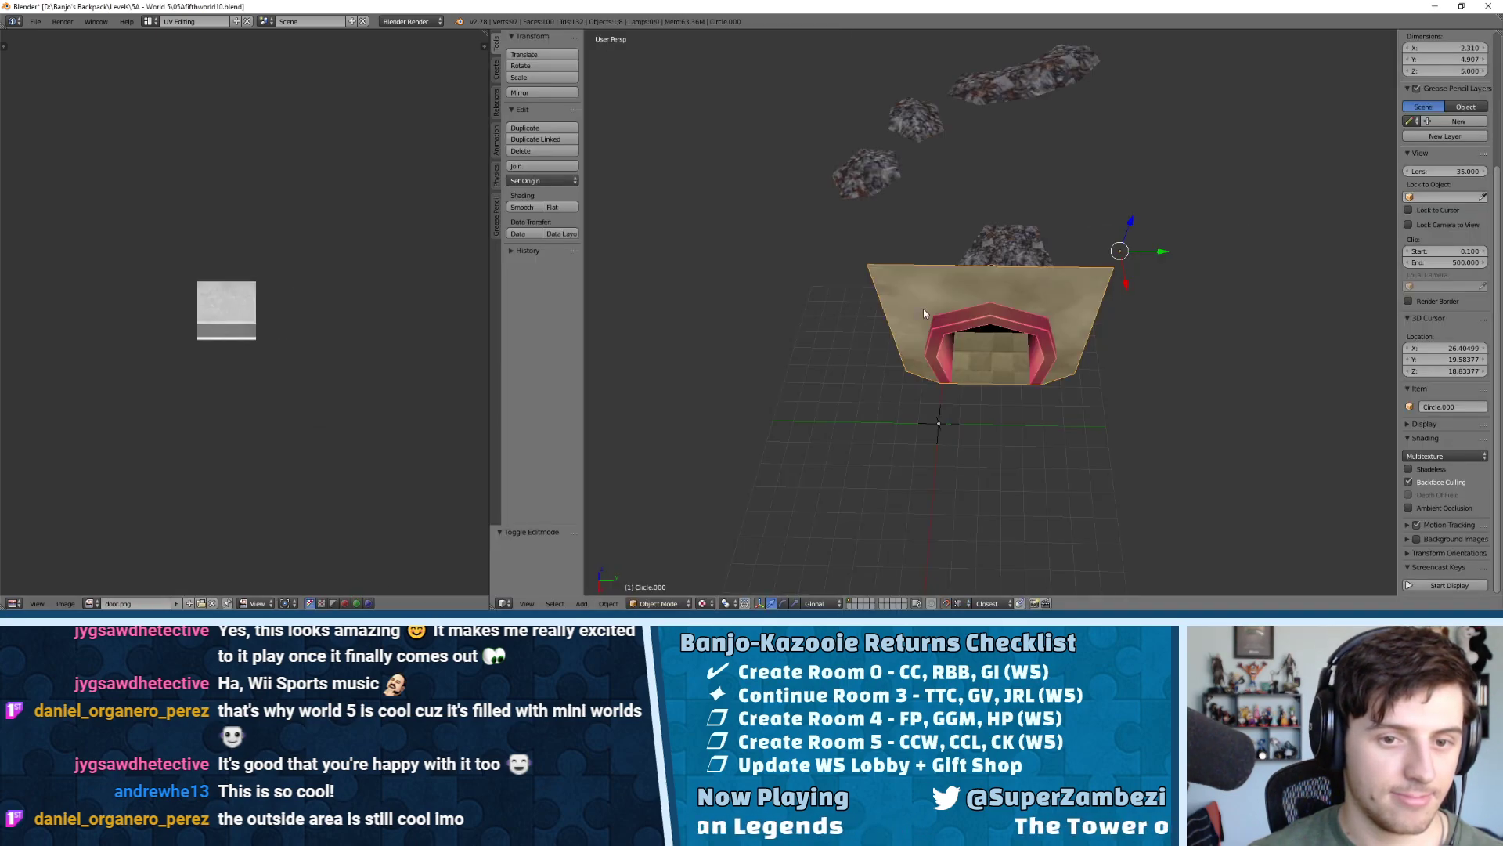
click(965, 290)
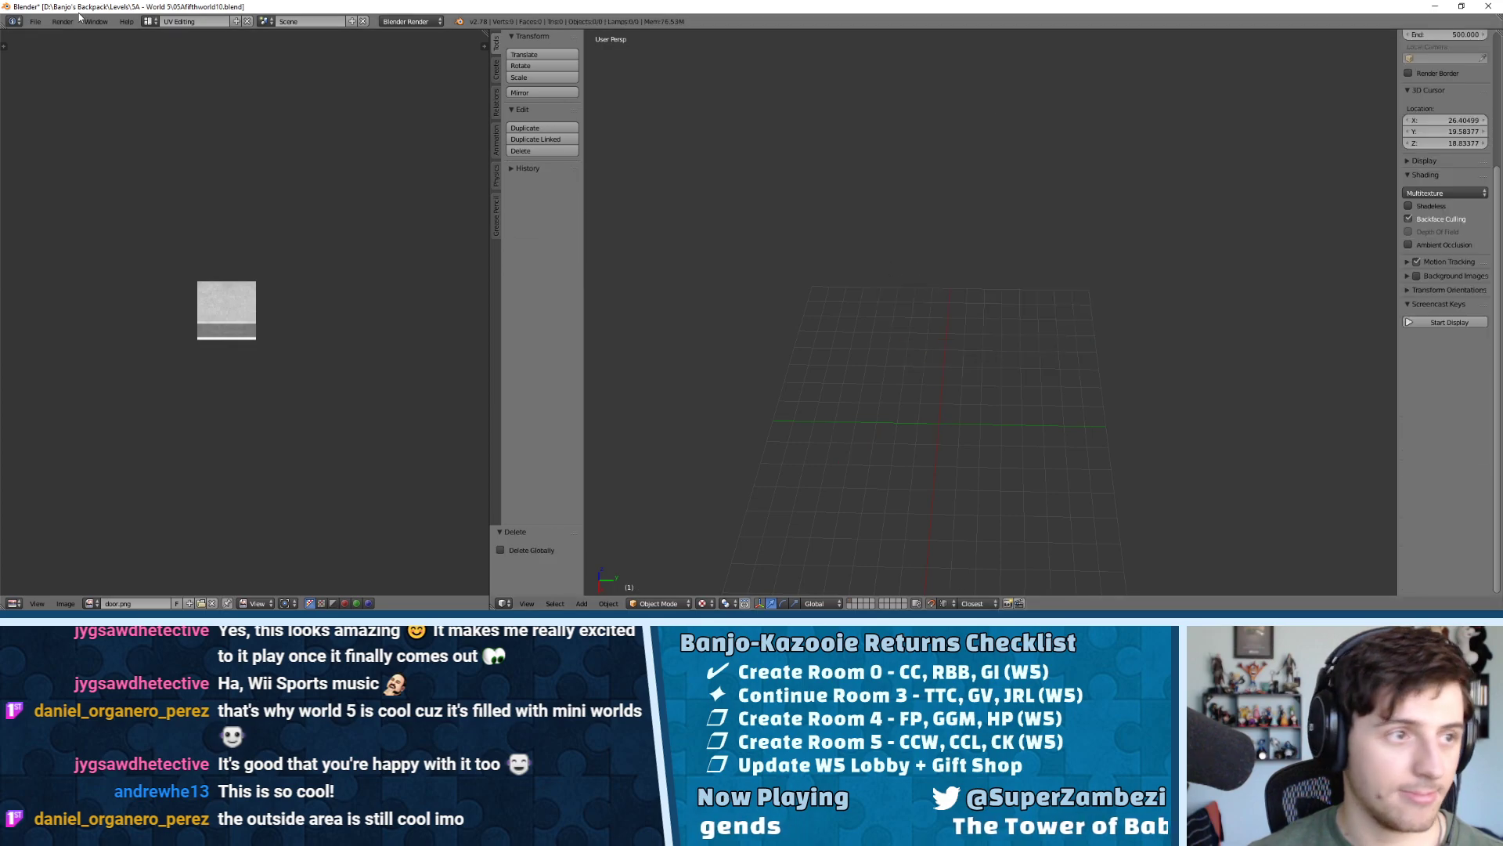
Import the exported Plateau OBJ from the Models folder's IOH - Plat subfolder with the GE64OBJ importer
click(36, 21)
mouse_move(118, 233)
click(222, 352)
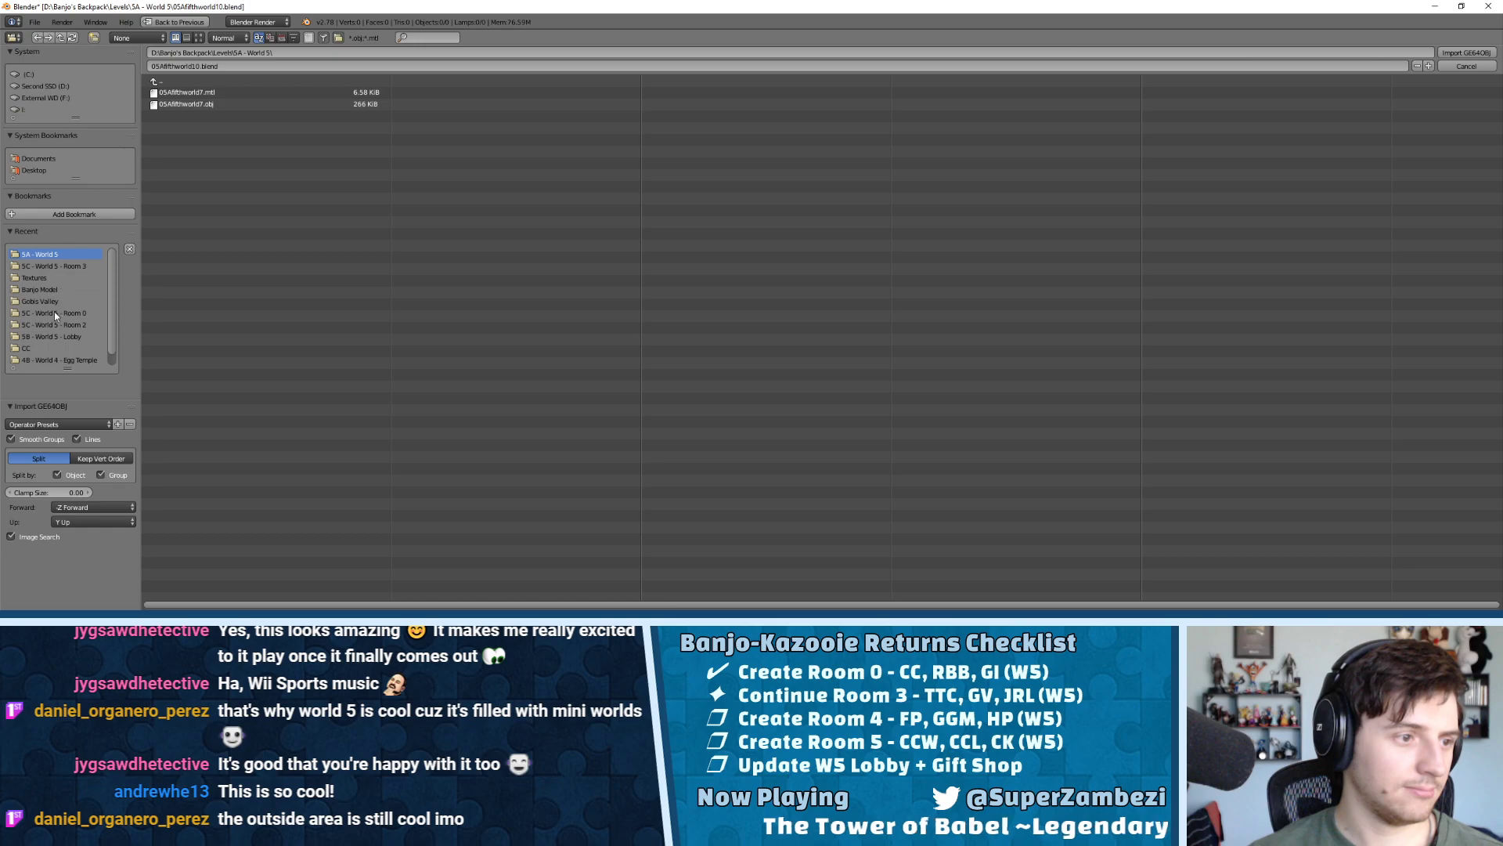
click(47, 347)
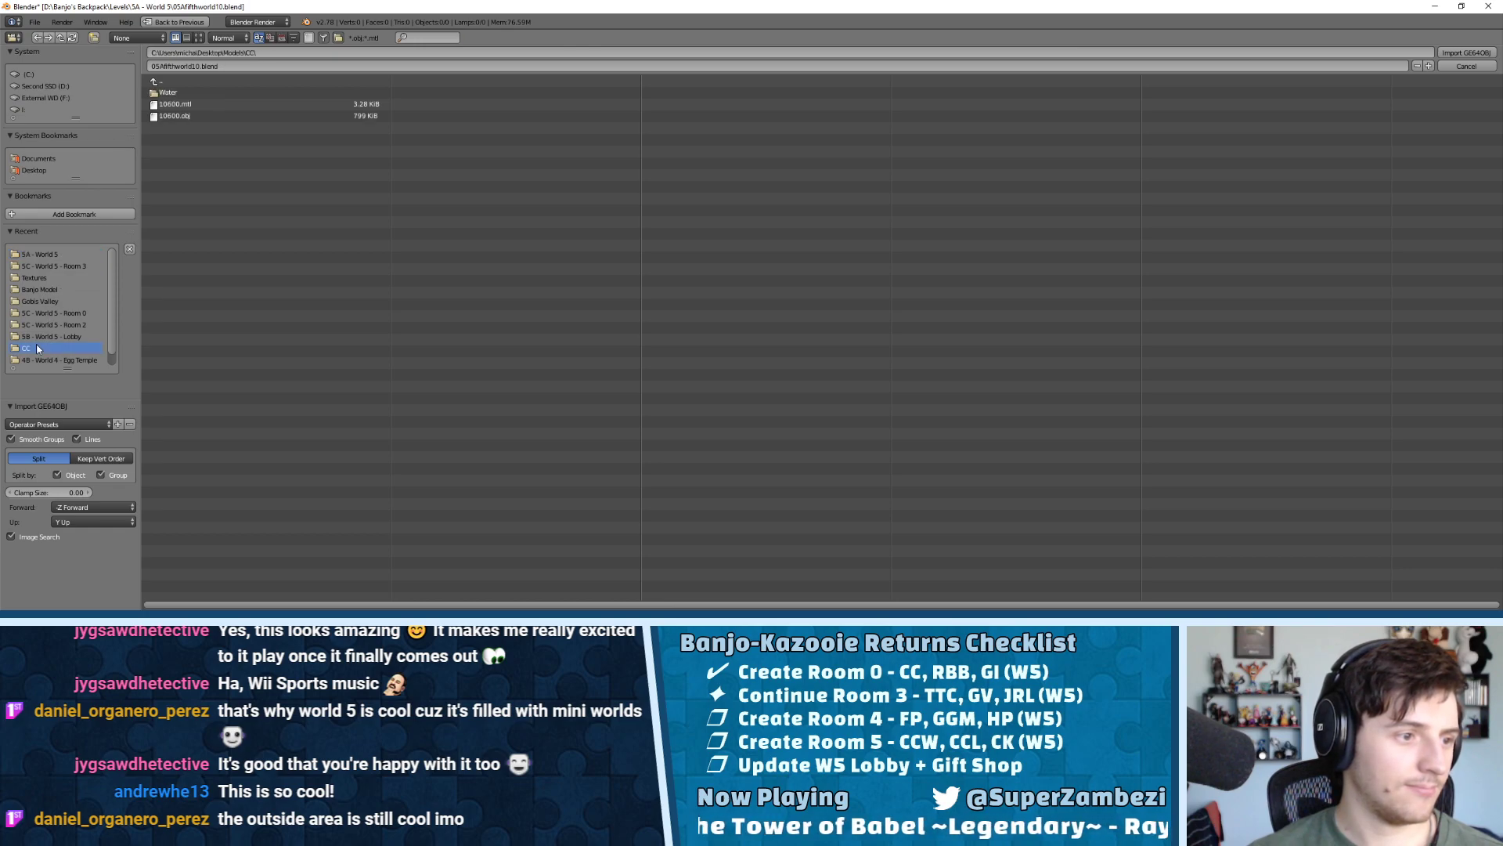
click(204, 82)
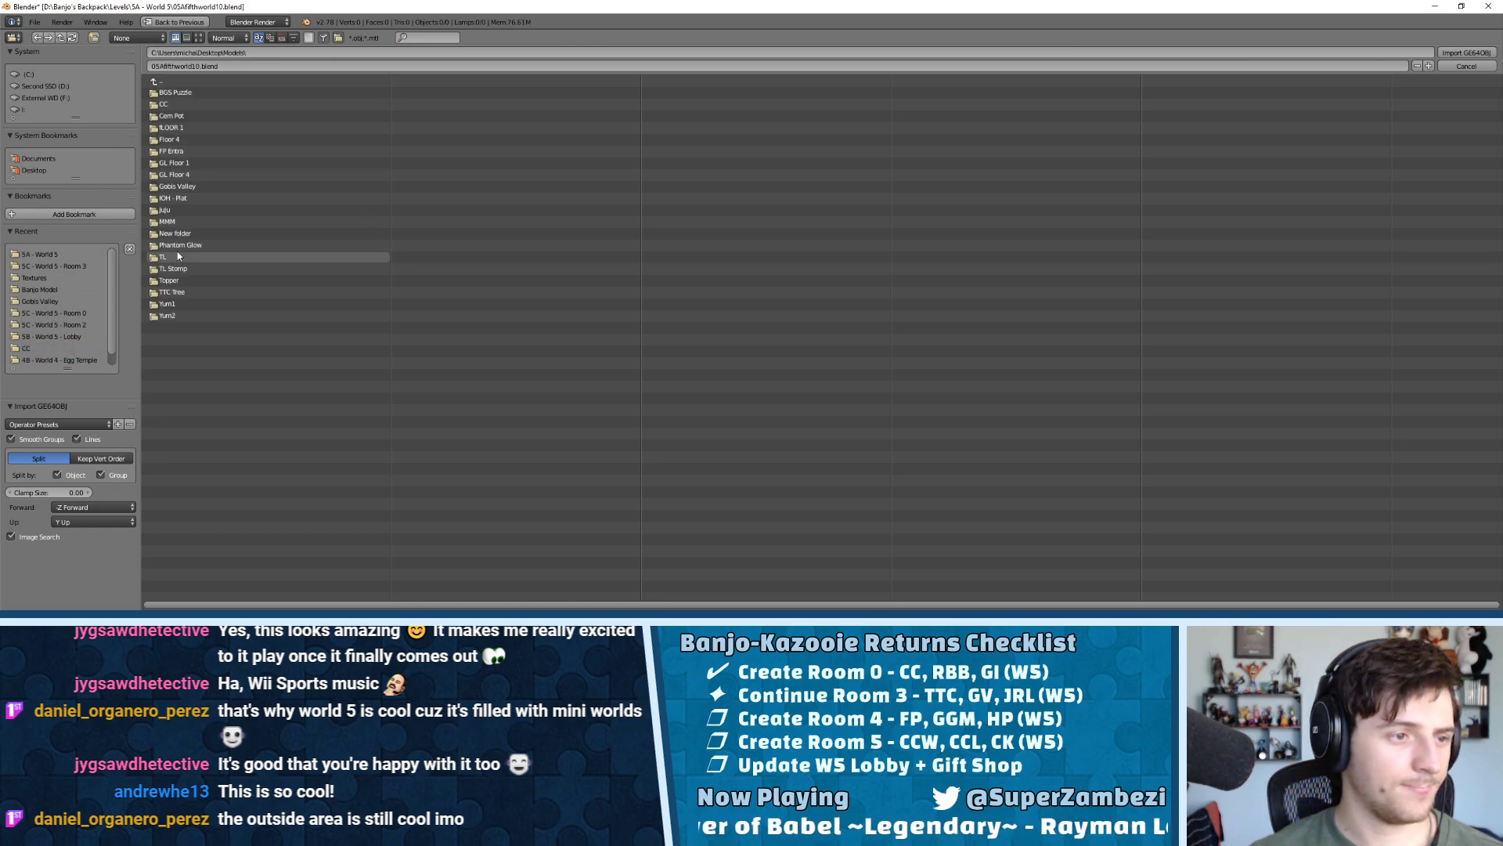
click(199, 198)
double_click(202, 104)
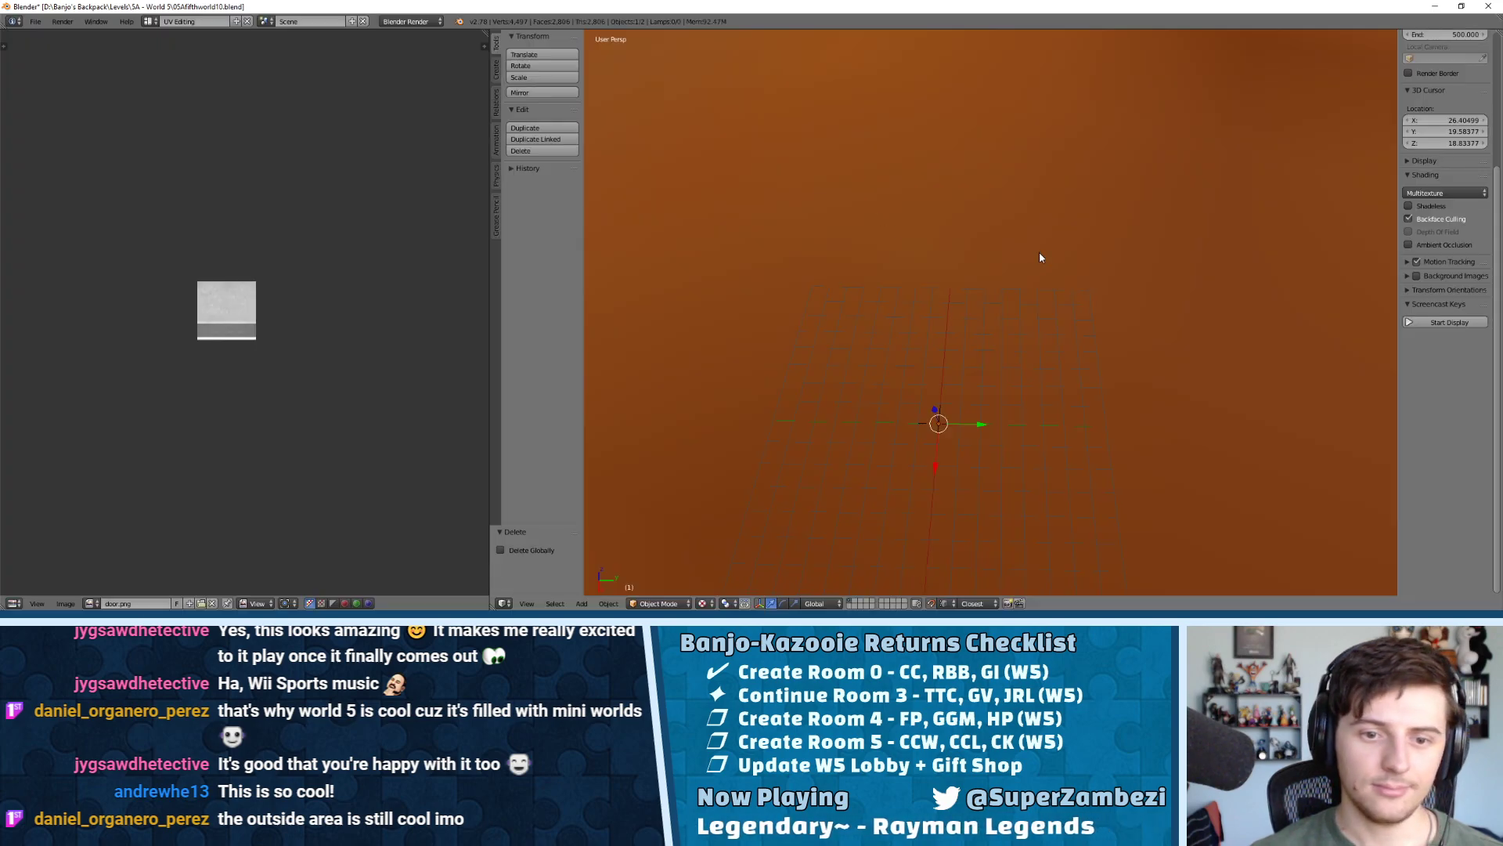
Scale the imported Plateau level to 0.01
text(s.01)
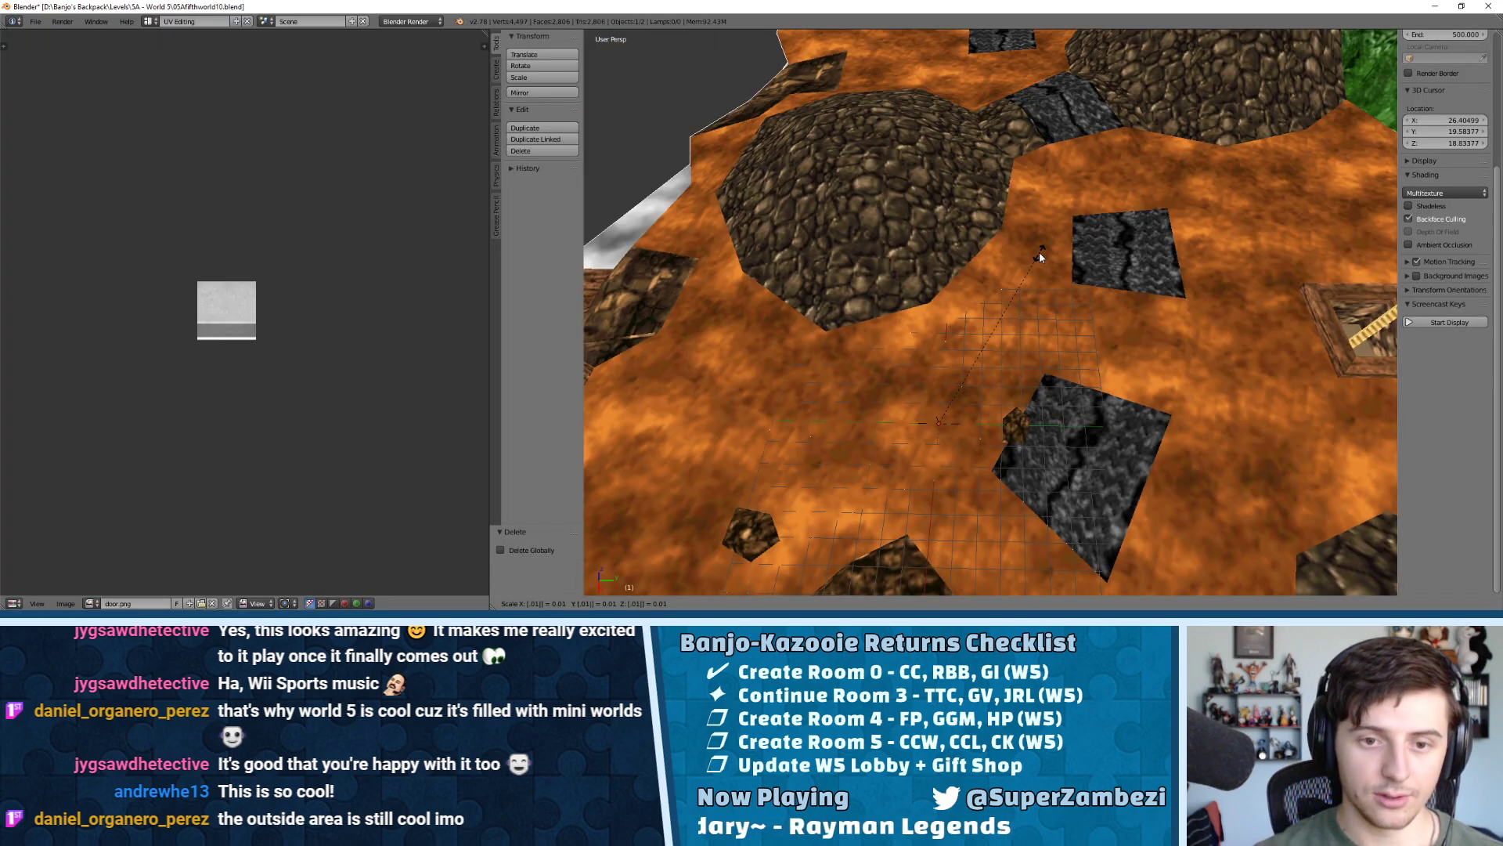
key(Return)
middle_drag(1012, 242, 1046, 300)
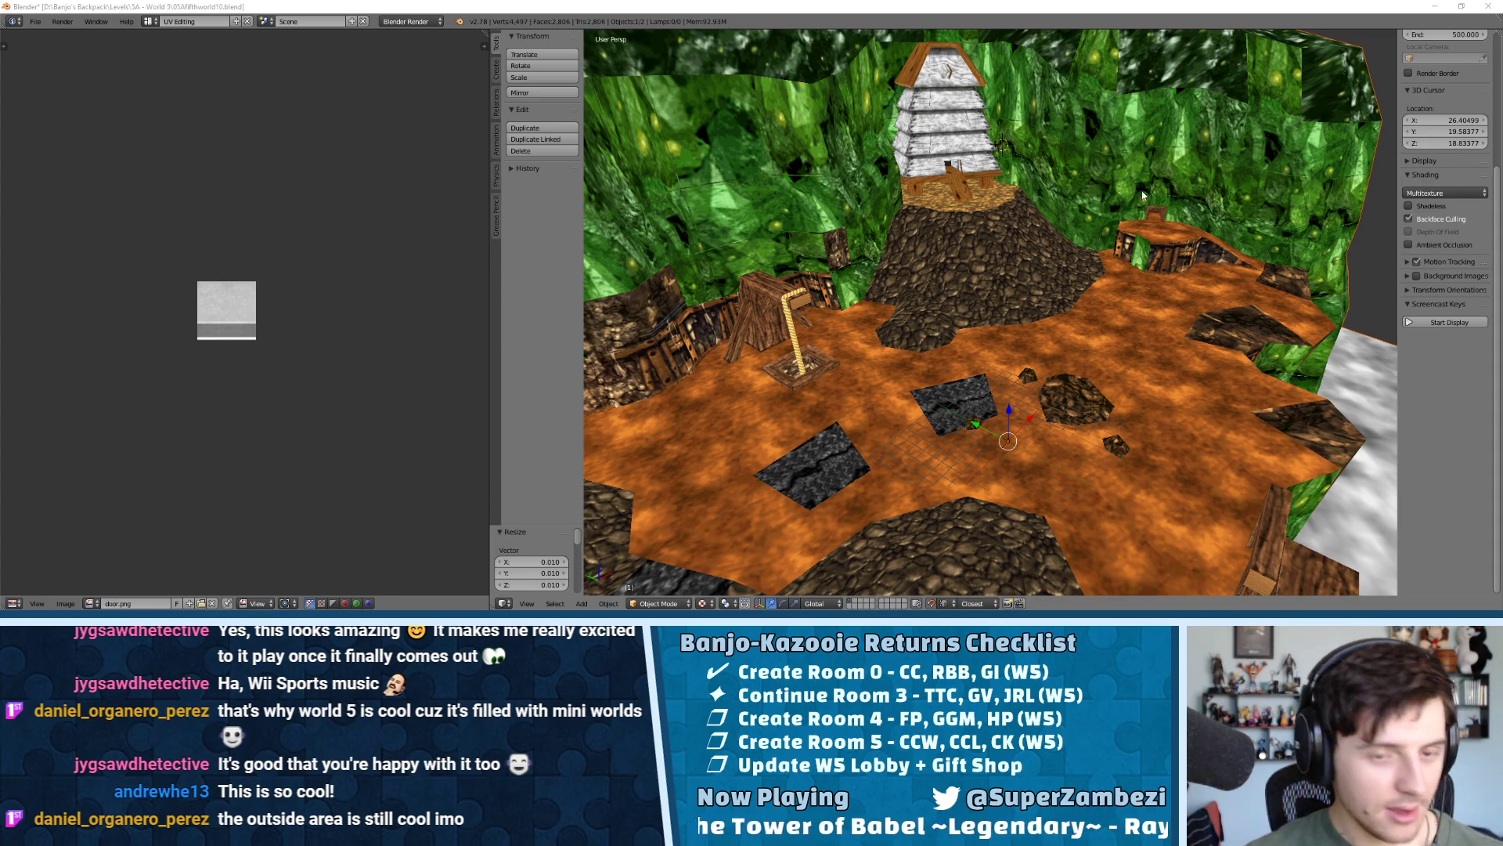
middle_drag(741, 328, 791, 161)
In Edit Mode, select the whole Plateau mesh and remove its double vertices
right_click(957, 337)
key(Tab)
key(Tab)
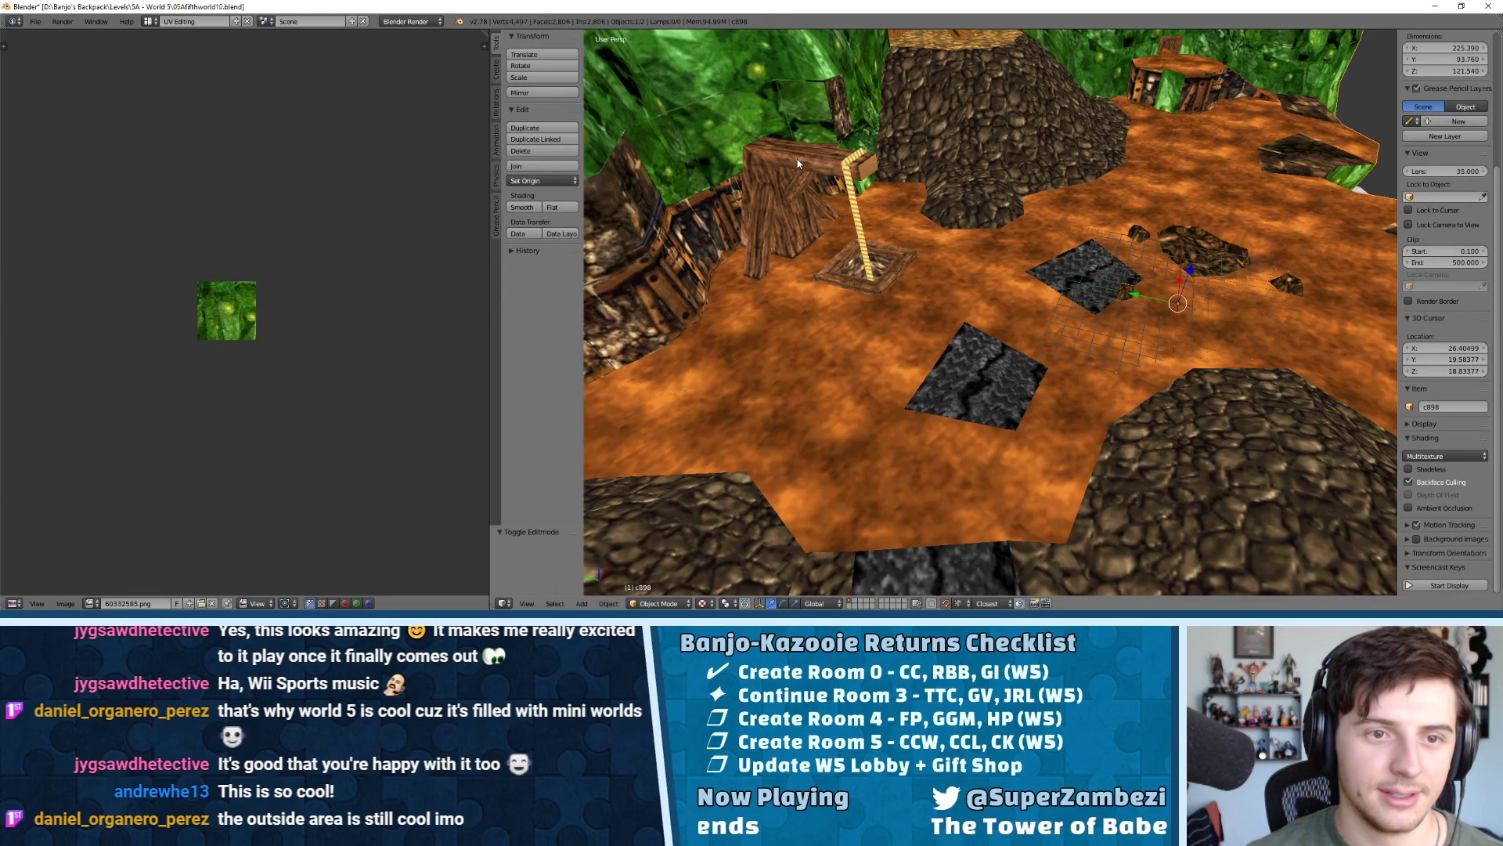
key(Tab)
right_click(854, 153)
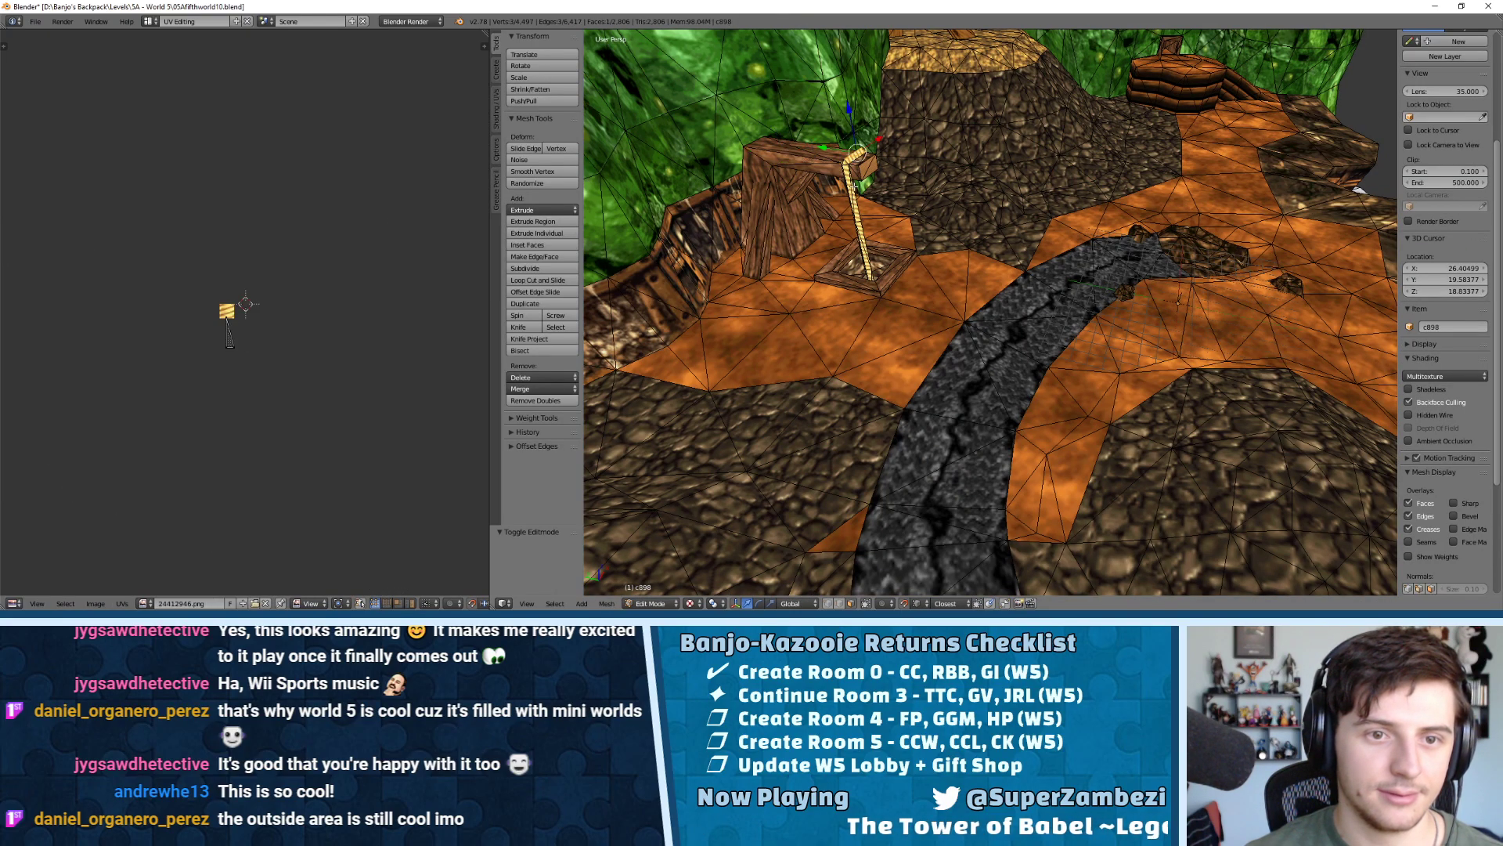
key(a)
key(a)
key(w)
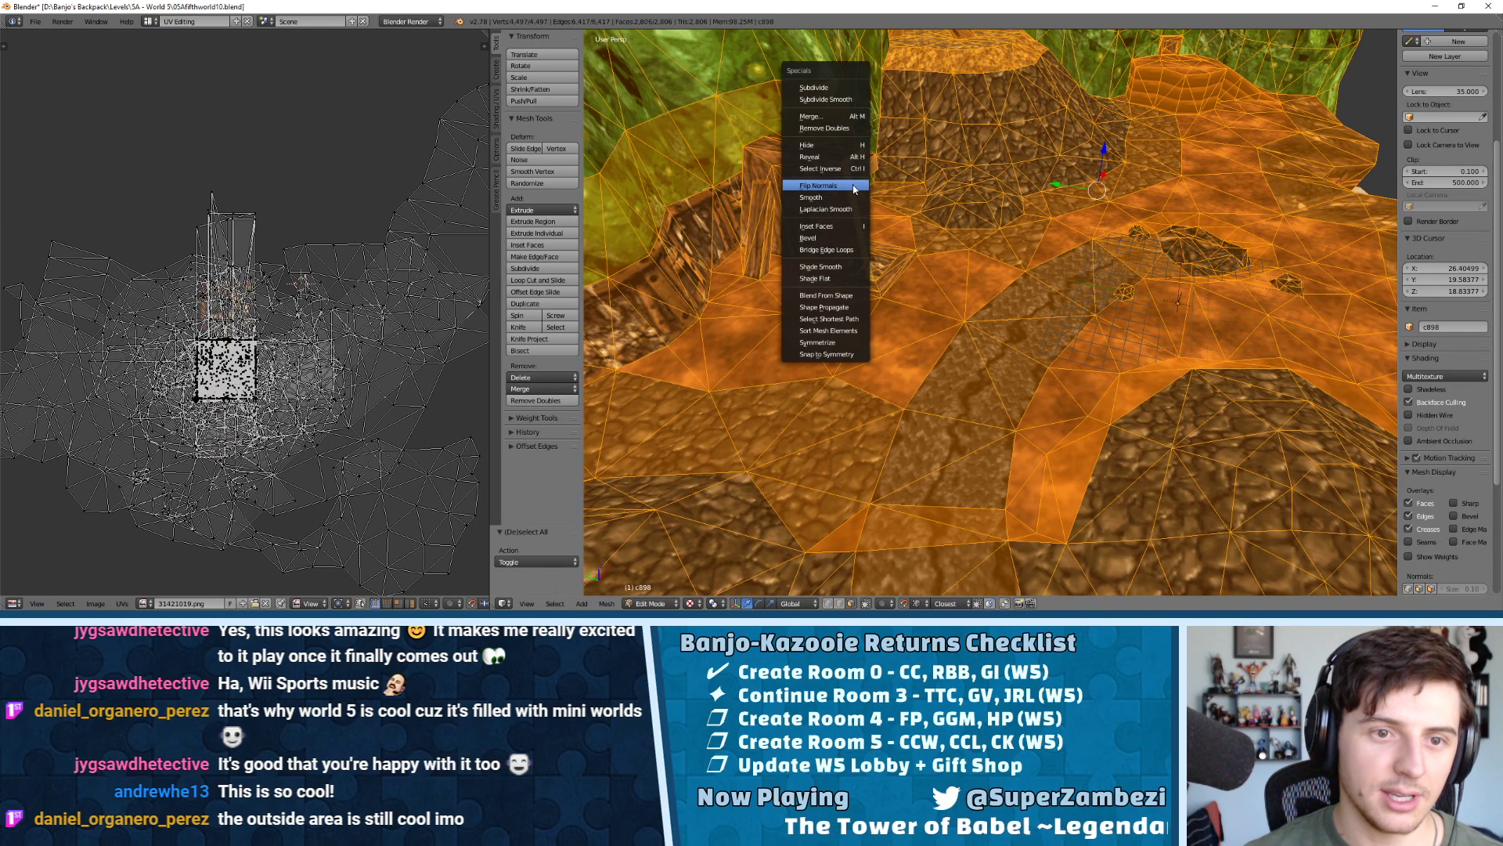
click(836, 129)
Switch to vertex selection and delete a vertex of the cave wall directly behind the wooden rope frame
middle_drag(836, 130, 931, 283)
right_click(914, 280)
key(ctrl+Tab)
click(890, 218)
right_click(918, 277)
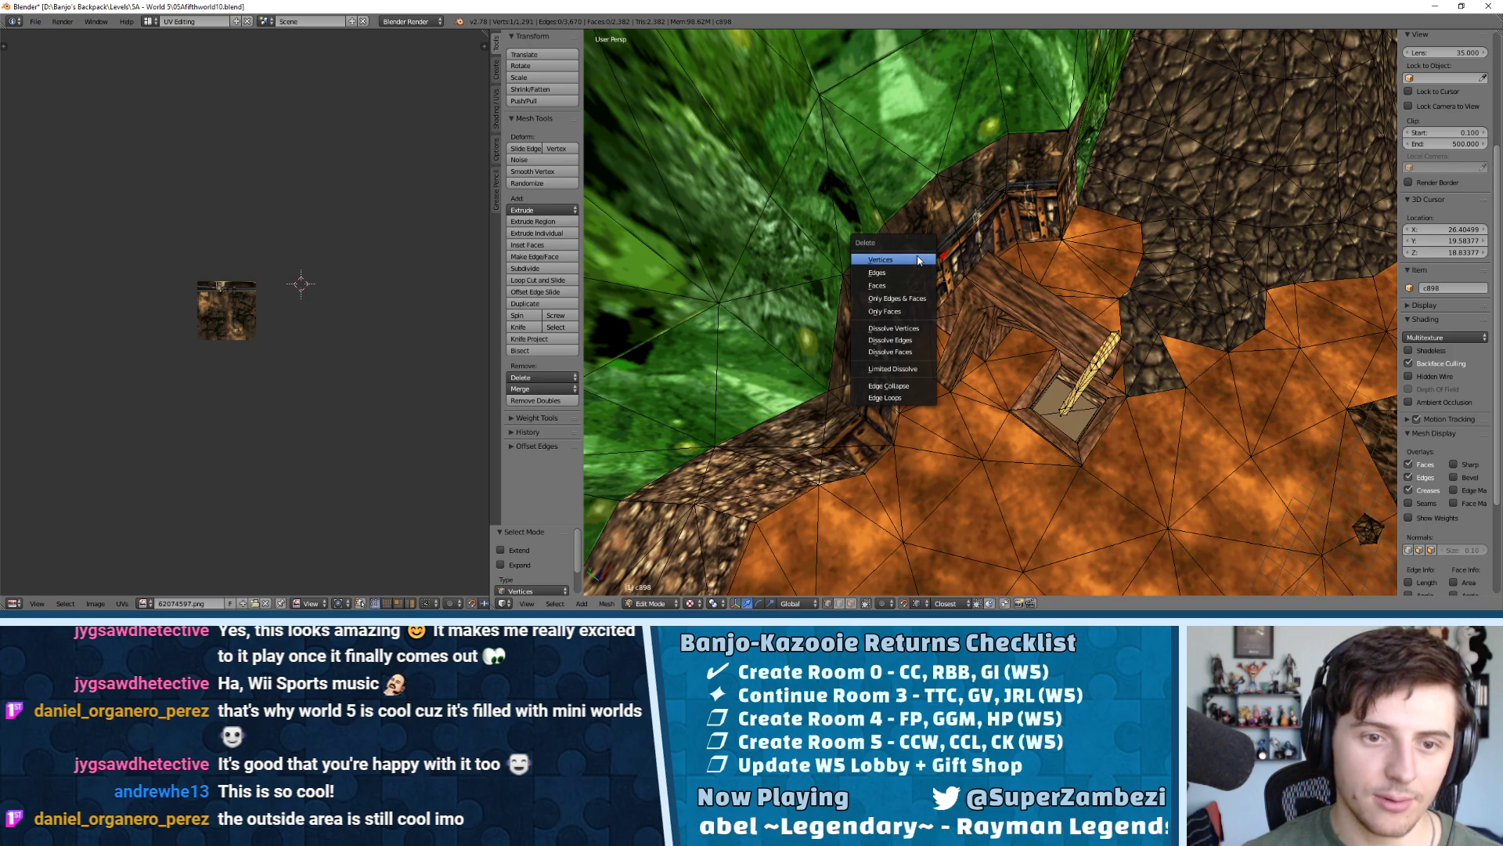
click(900, 259)
Delete the remaining wooden wall panel vertices on both sides of the gap behind the rope frame
middle_drag(1025, 246, 1032, 197)
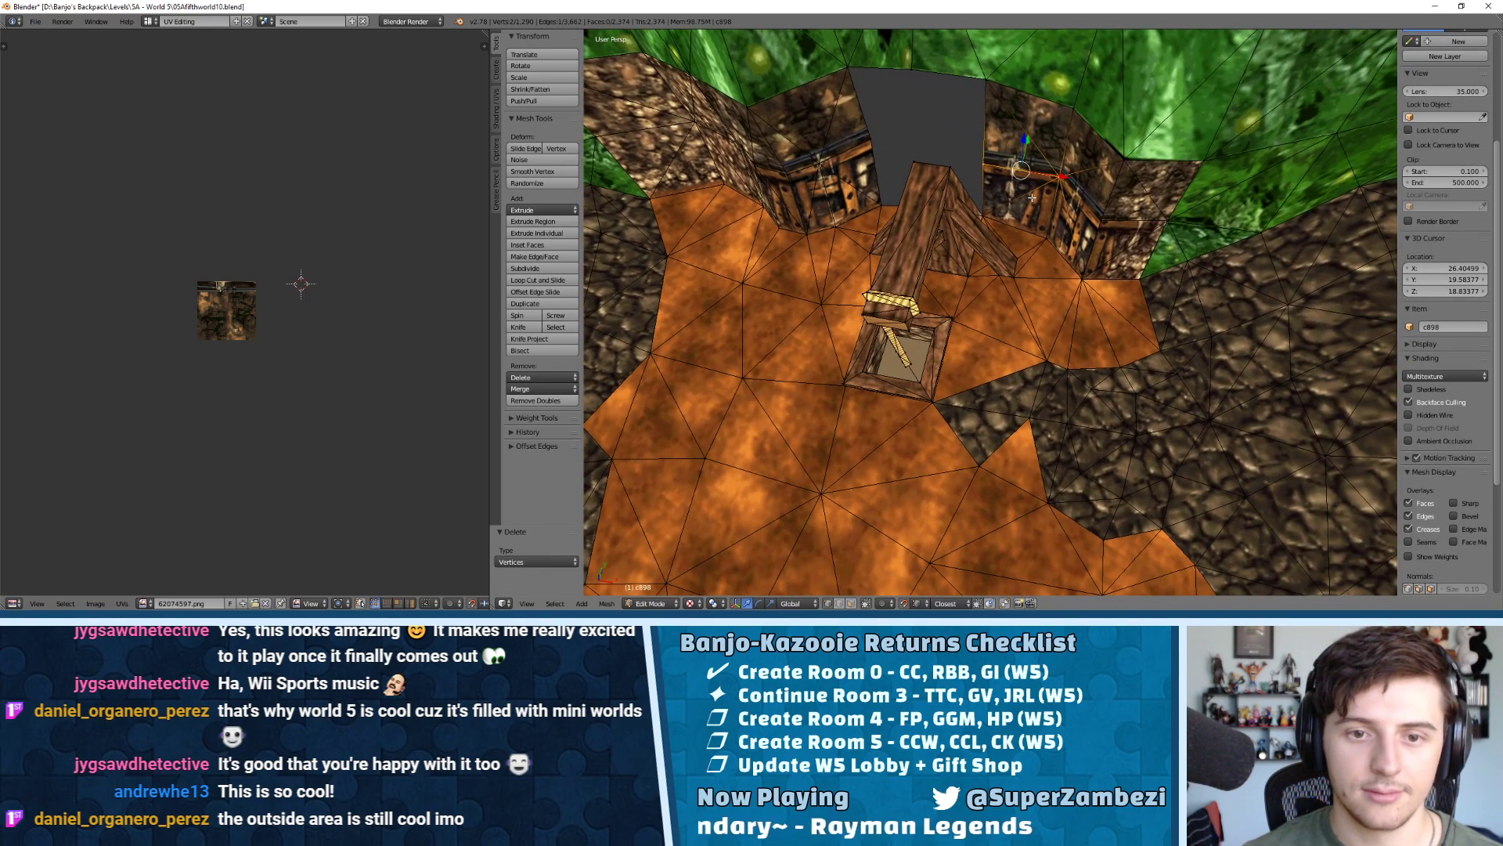
right_click(1077, 274)
key(x)
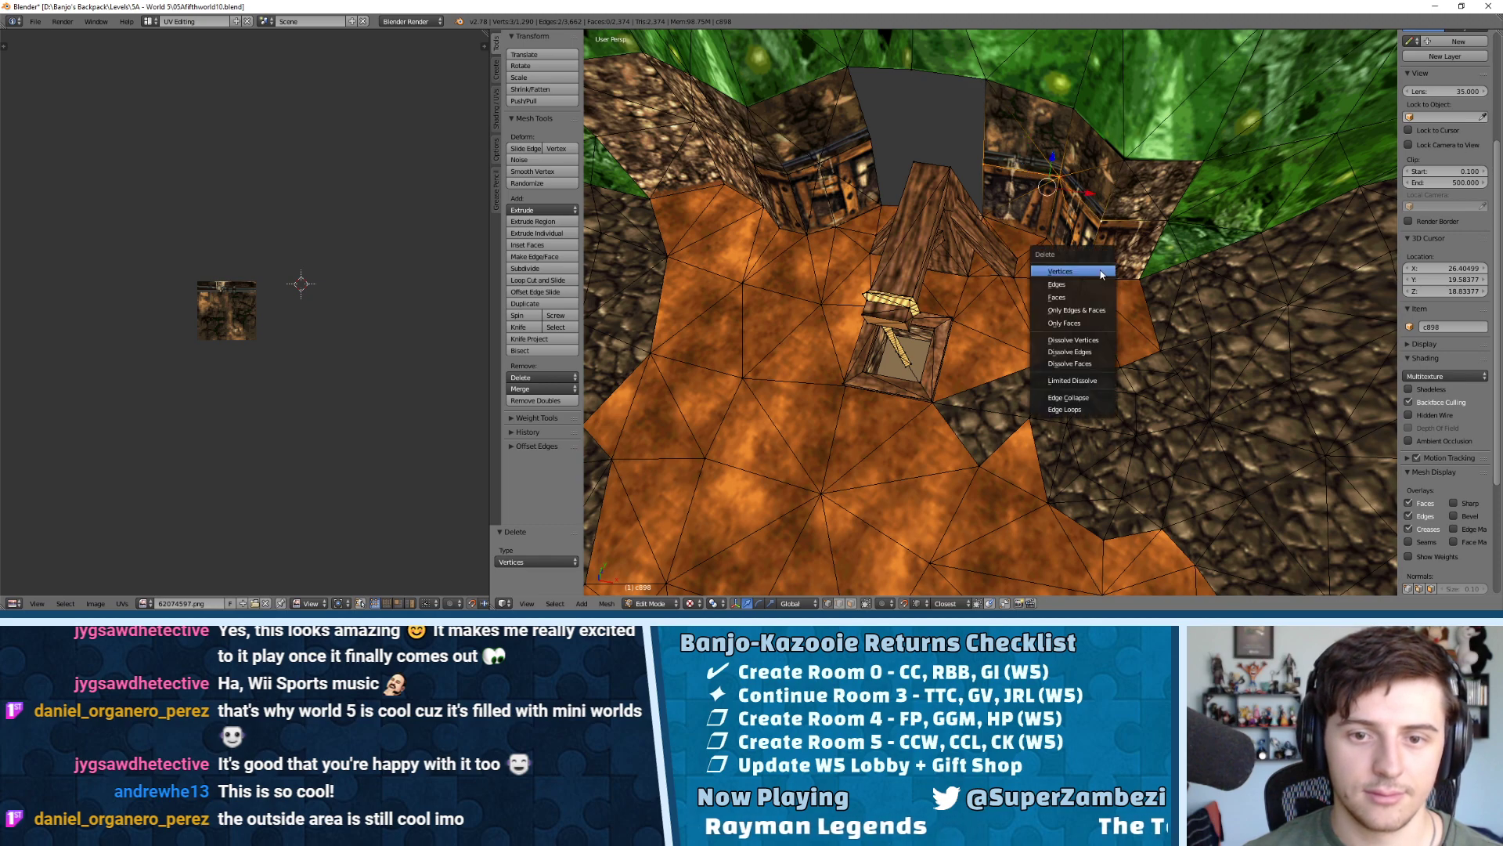
click(1101, 273)
right_click(828, 159)
key(x)
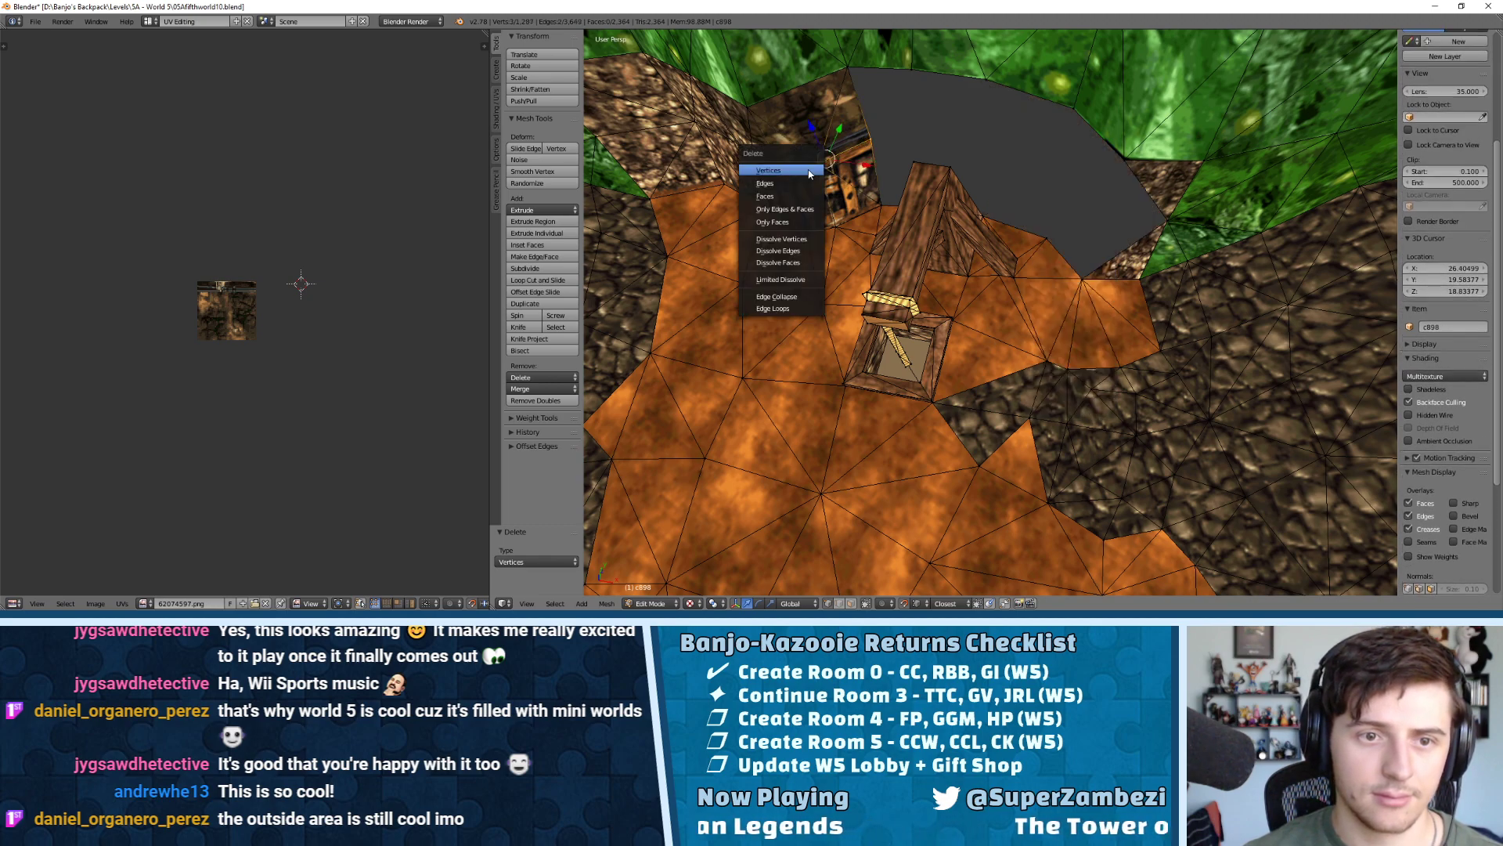
click(809, 174)
shift+middle_drag(801, 202, 874, 149)
right_click(868, 190)
key(x)
click(866, 188)
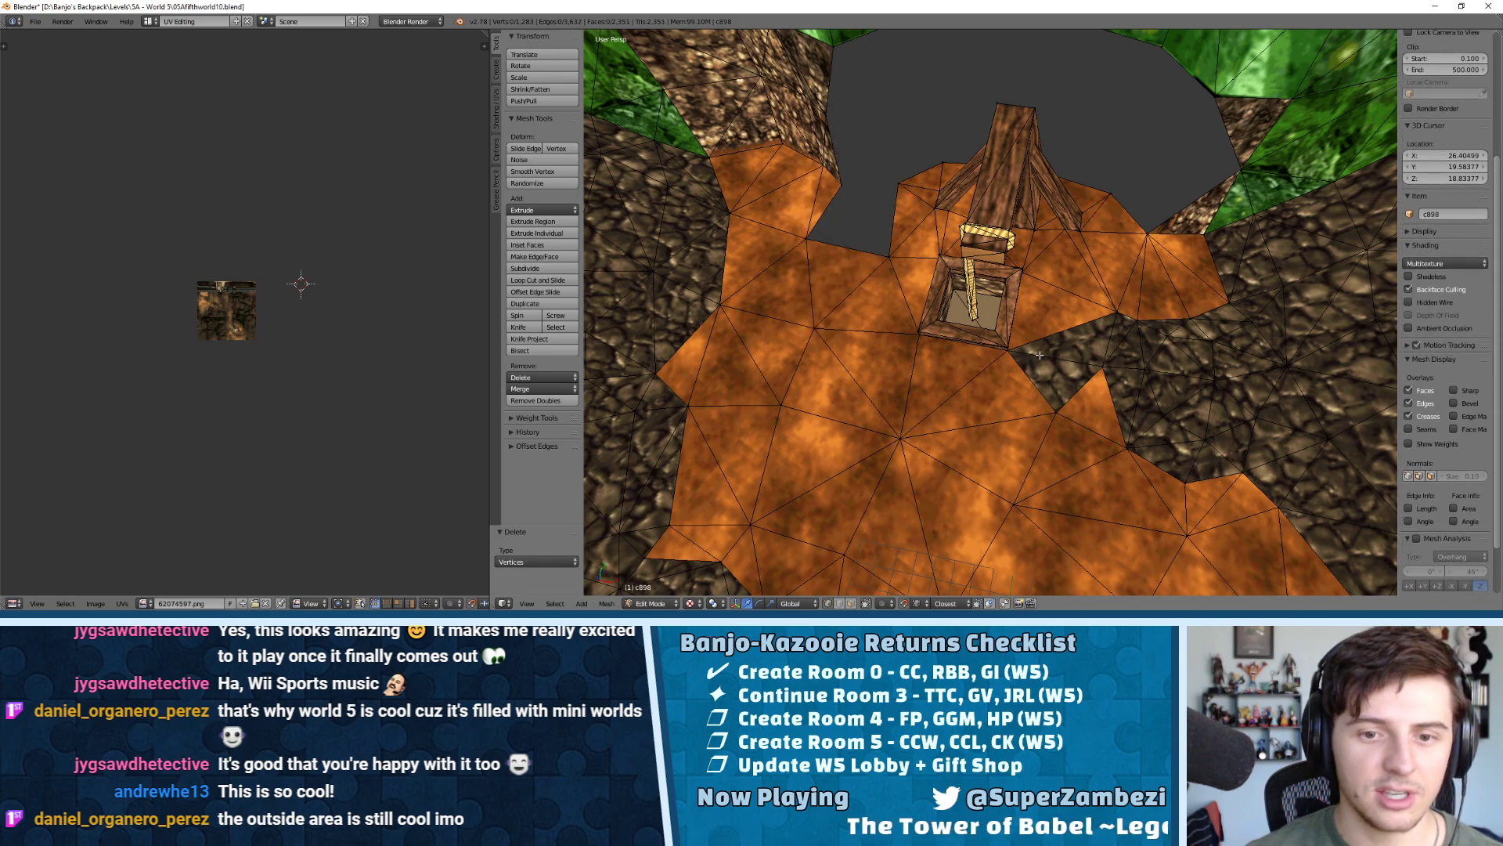
Delete the orange ground vertex just beside the wooden rope frame's square pit
right_click(818, 327)
key(x)
click(822, 331)
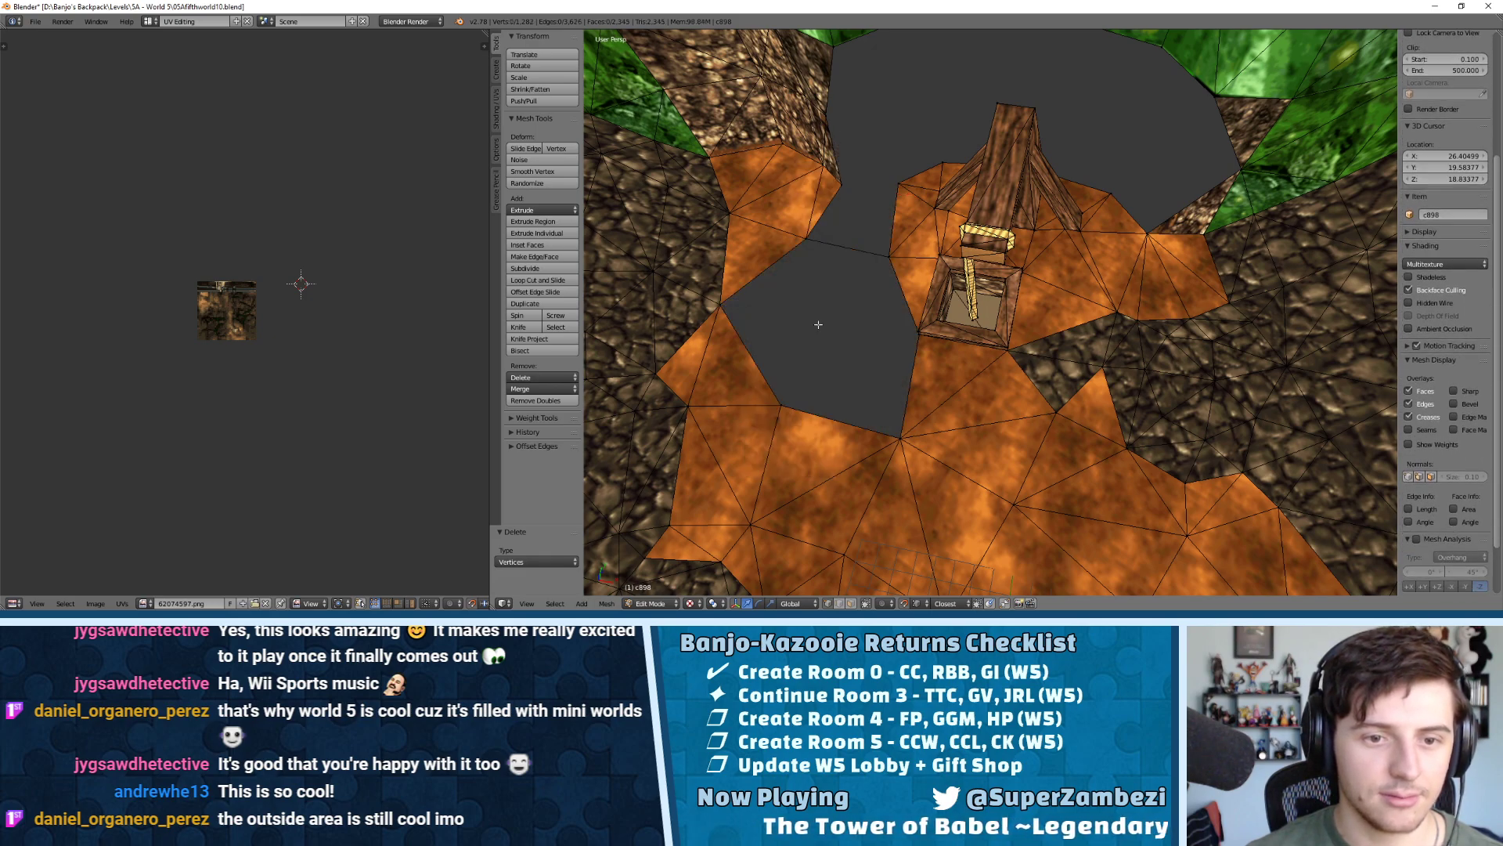
key(ctrl+z)
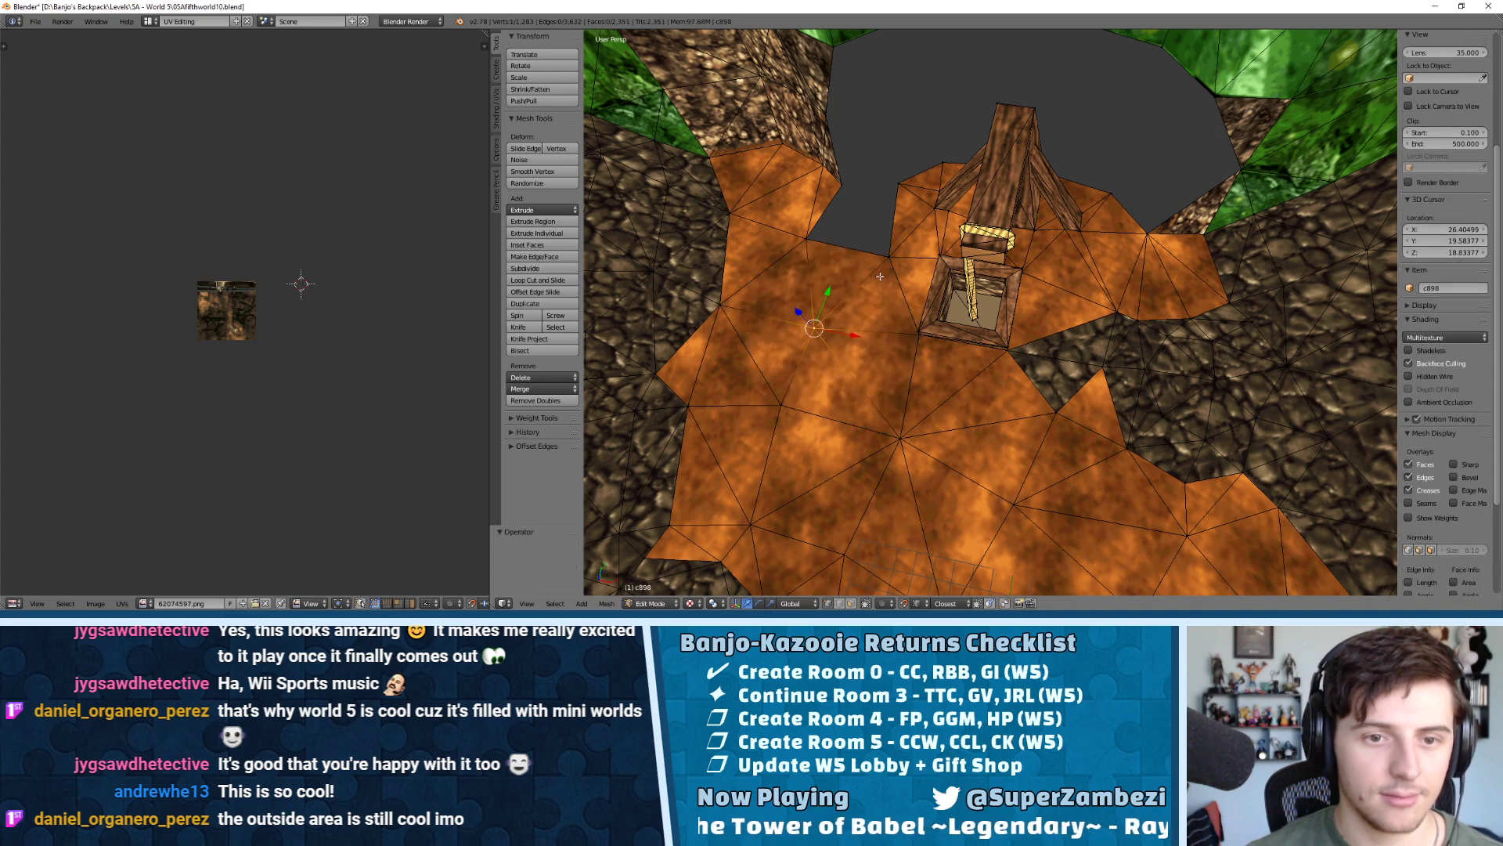
key(x)
click(870, 262)
Delete the leftover edge spanning the gap beside the rope frame in edge selection mode, and return to vertex selection
key(ctrl+Tab)
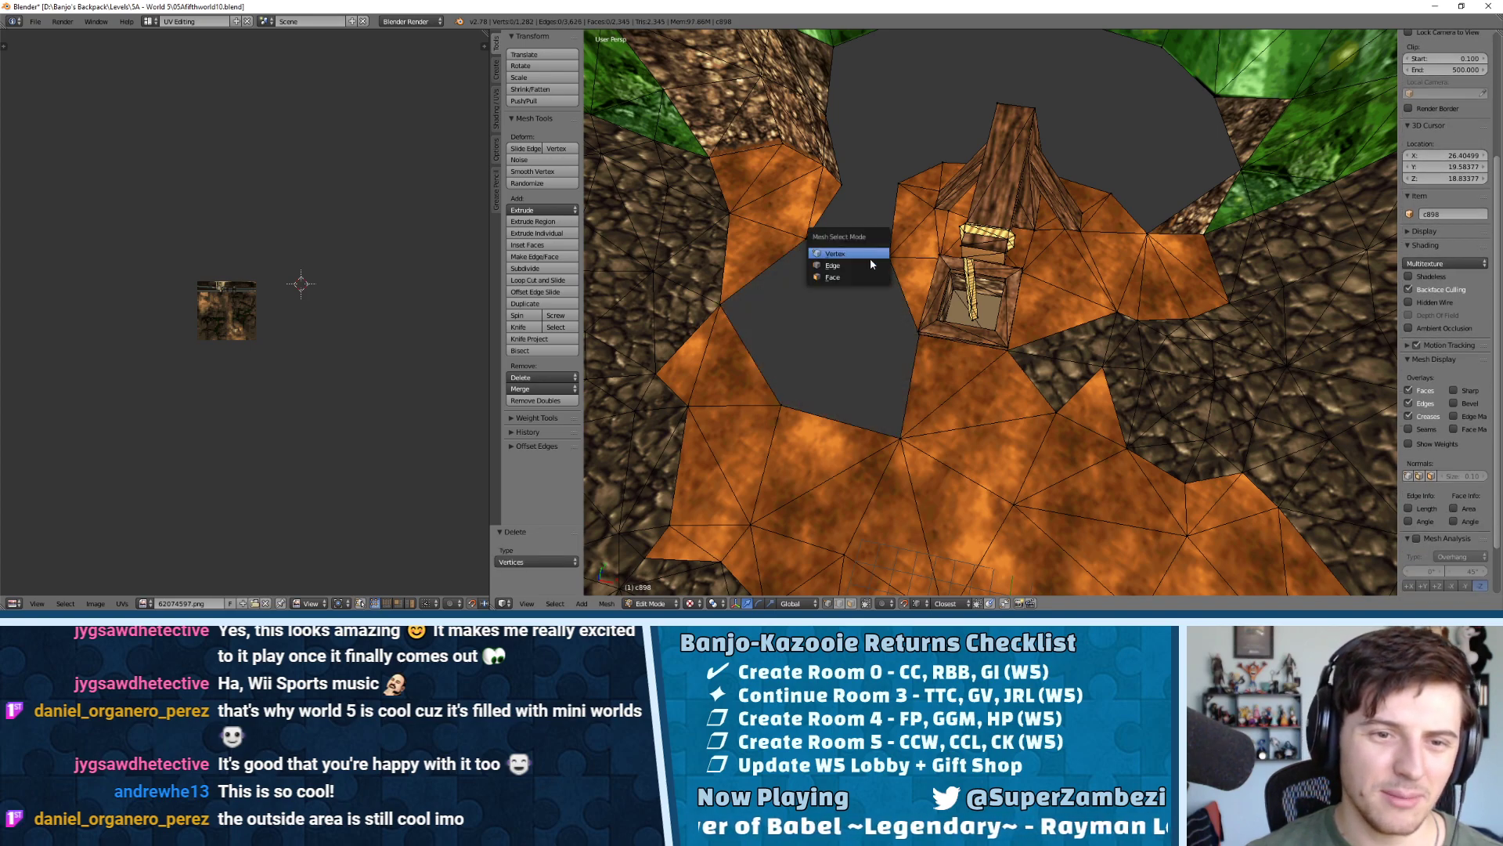
click(872, 265)
right_click(870, 247)
key(x)
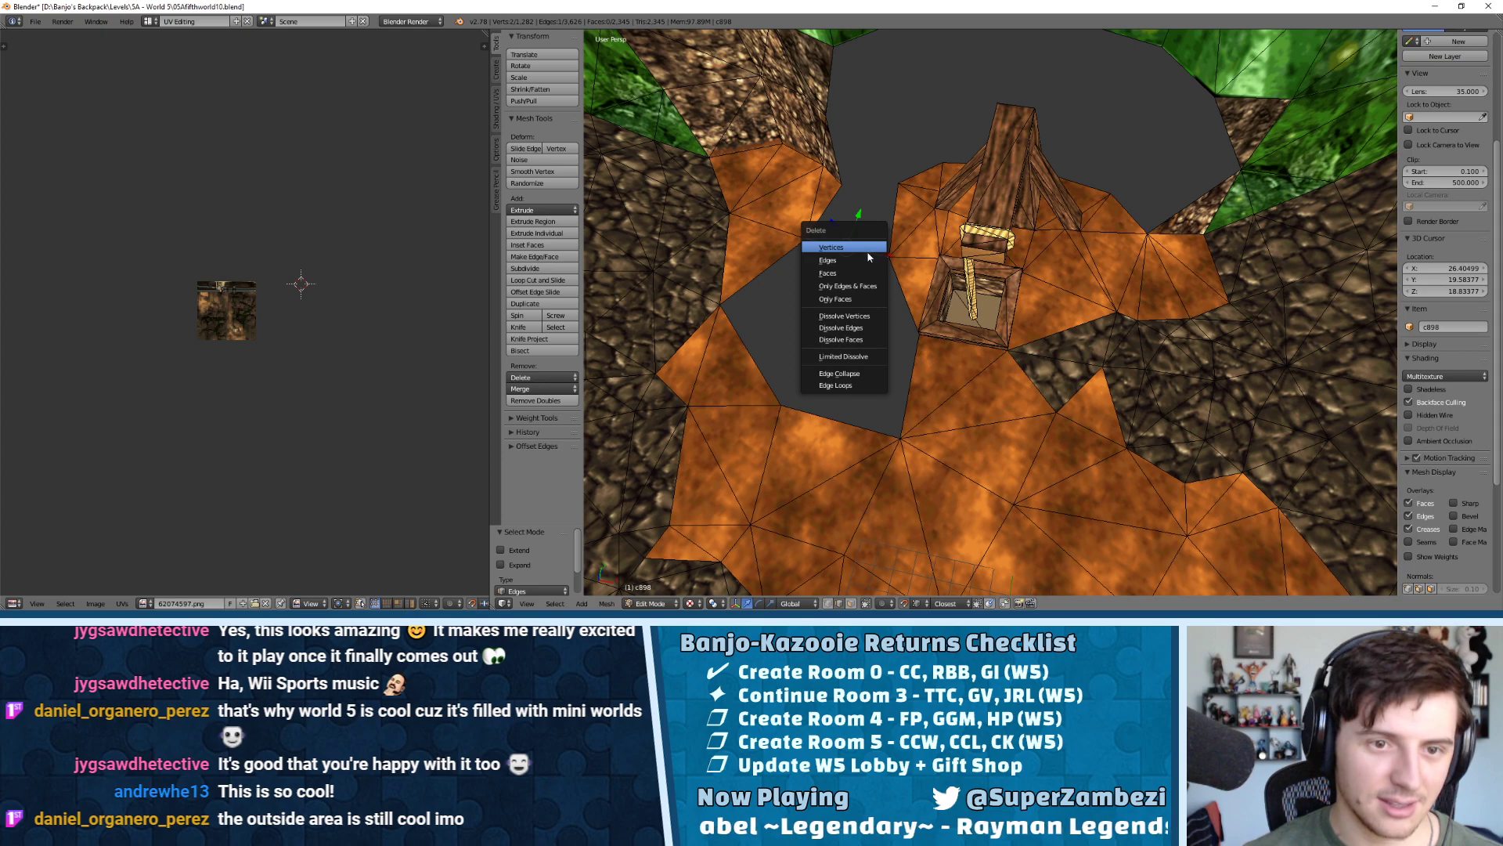
click(866, 259)
key(ctrl+Tab)
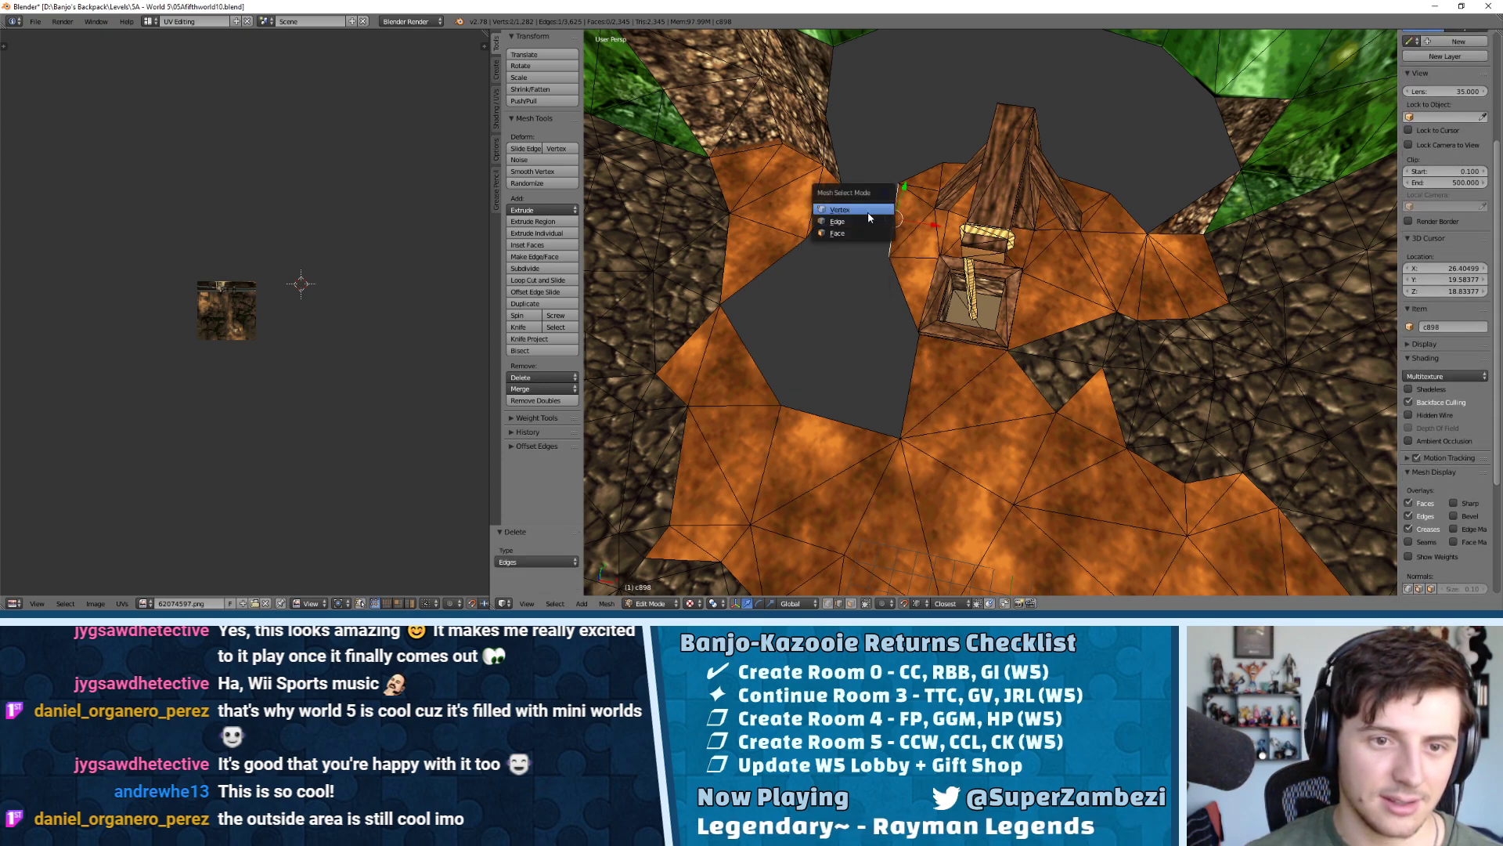
click(862, 210)
Try to move the ground vertex on the edge of the rope frame's patch, and undo the move
right_click(921, 274)
right_click(889, 258)
key(g)
click(886, 246)
key(ctrl+z)
Delete the ground vertices in front of and beside the rope frame to isolate its patch from the level
right_click(899, 437)
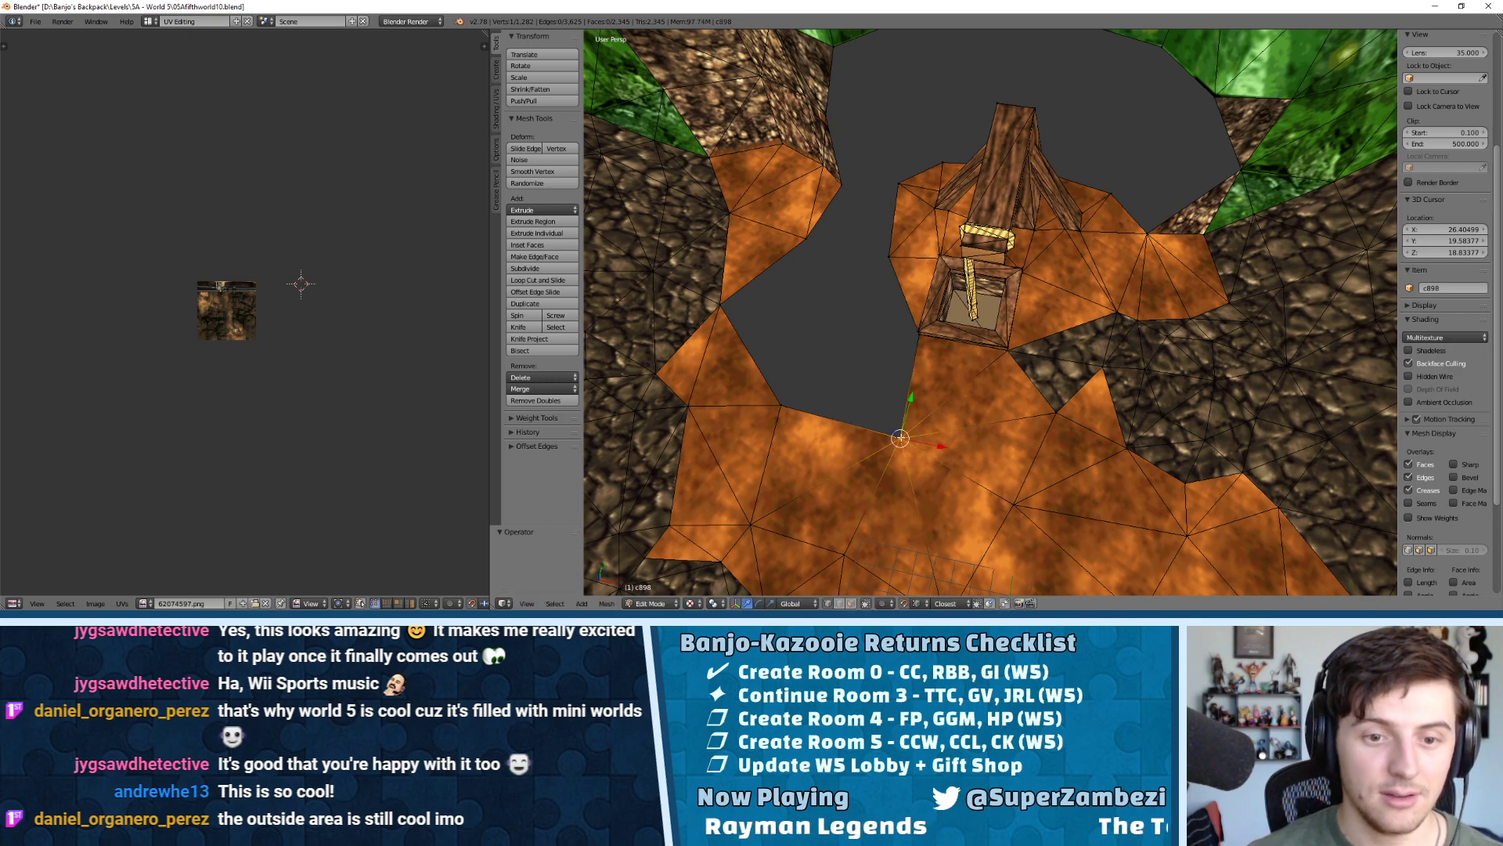
key(x)
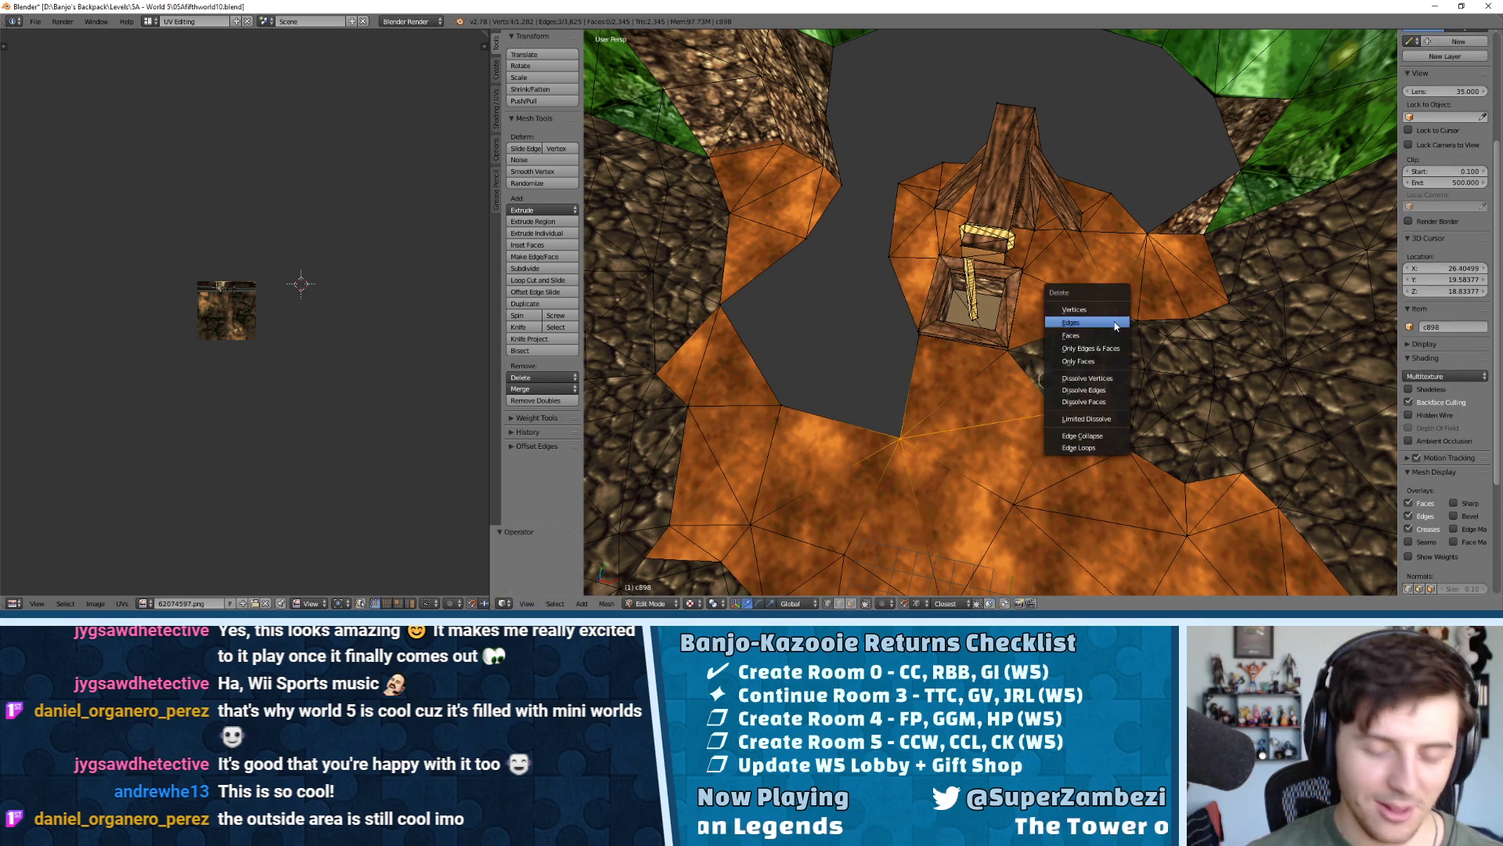
click(1074, 310)
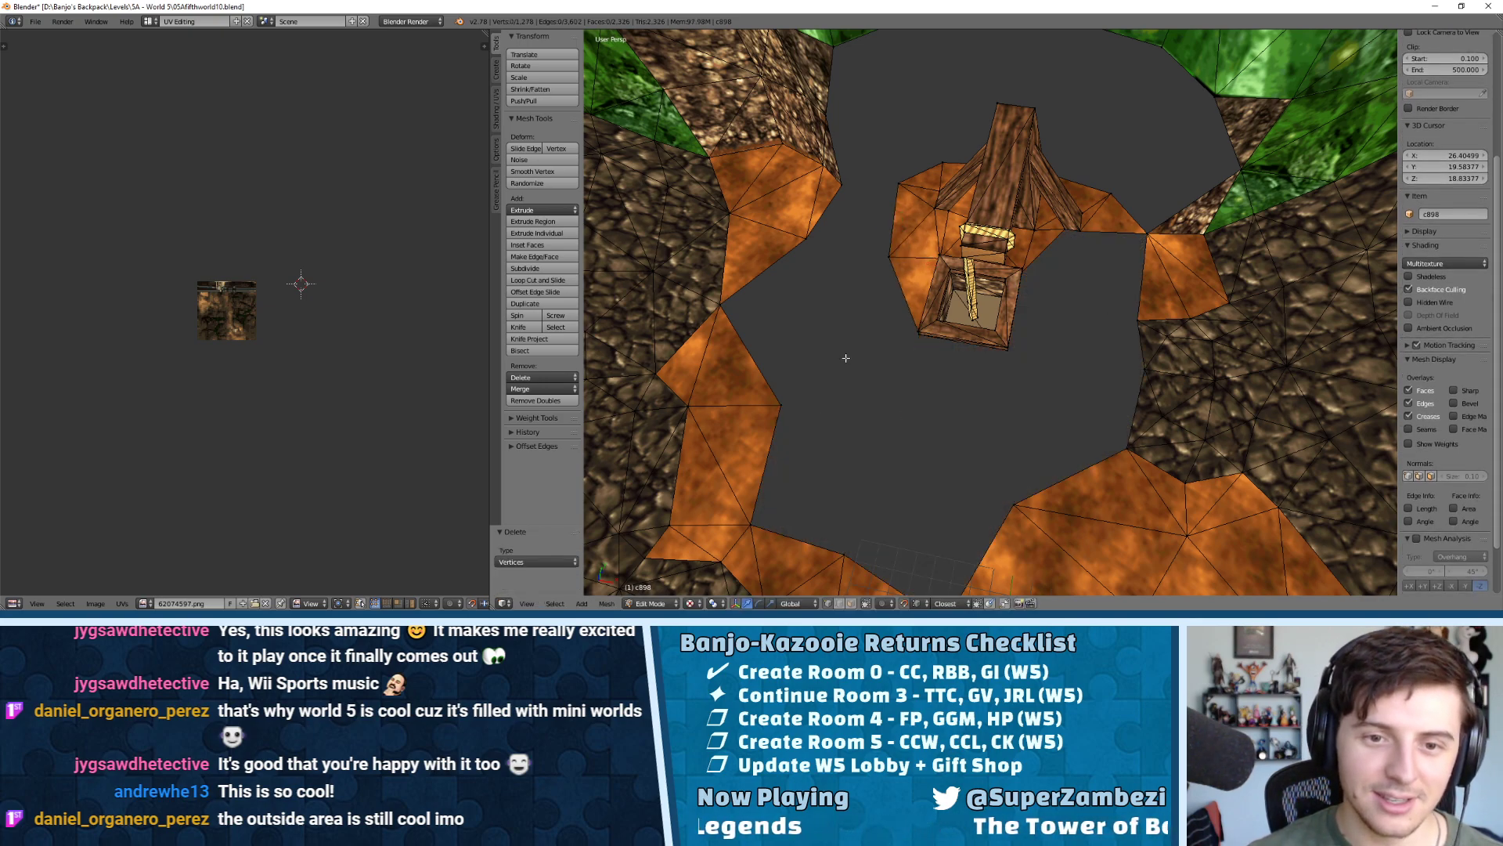
right_click(1142, 237)
key(x)
click(1143, 237)
Separate the isolated rope frame and its connected ground patch from the level mesh as its own object
middle_drag(1143, 237, 996, 300)
key(Tab)
key(Tab)
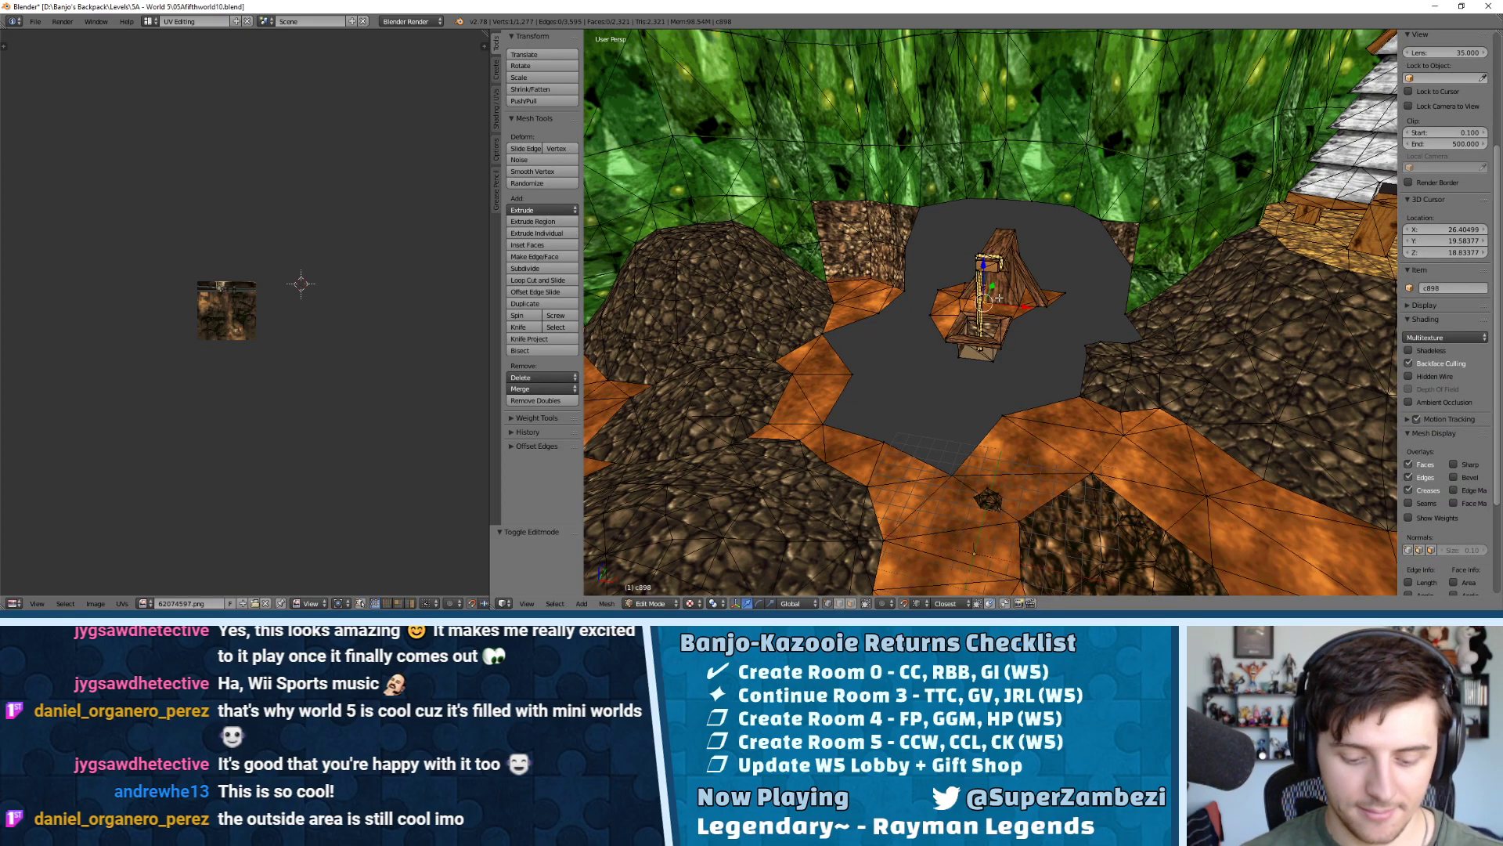
key(l)
key(x)
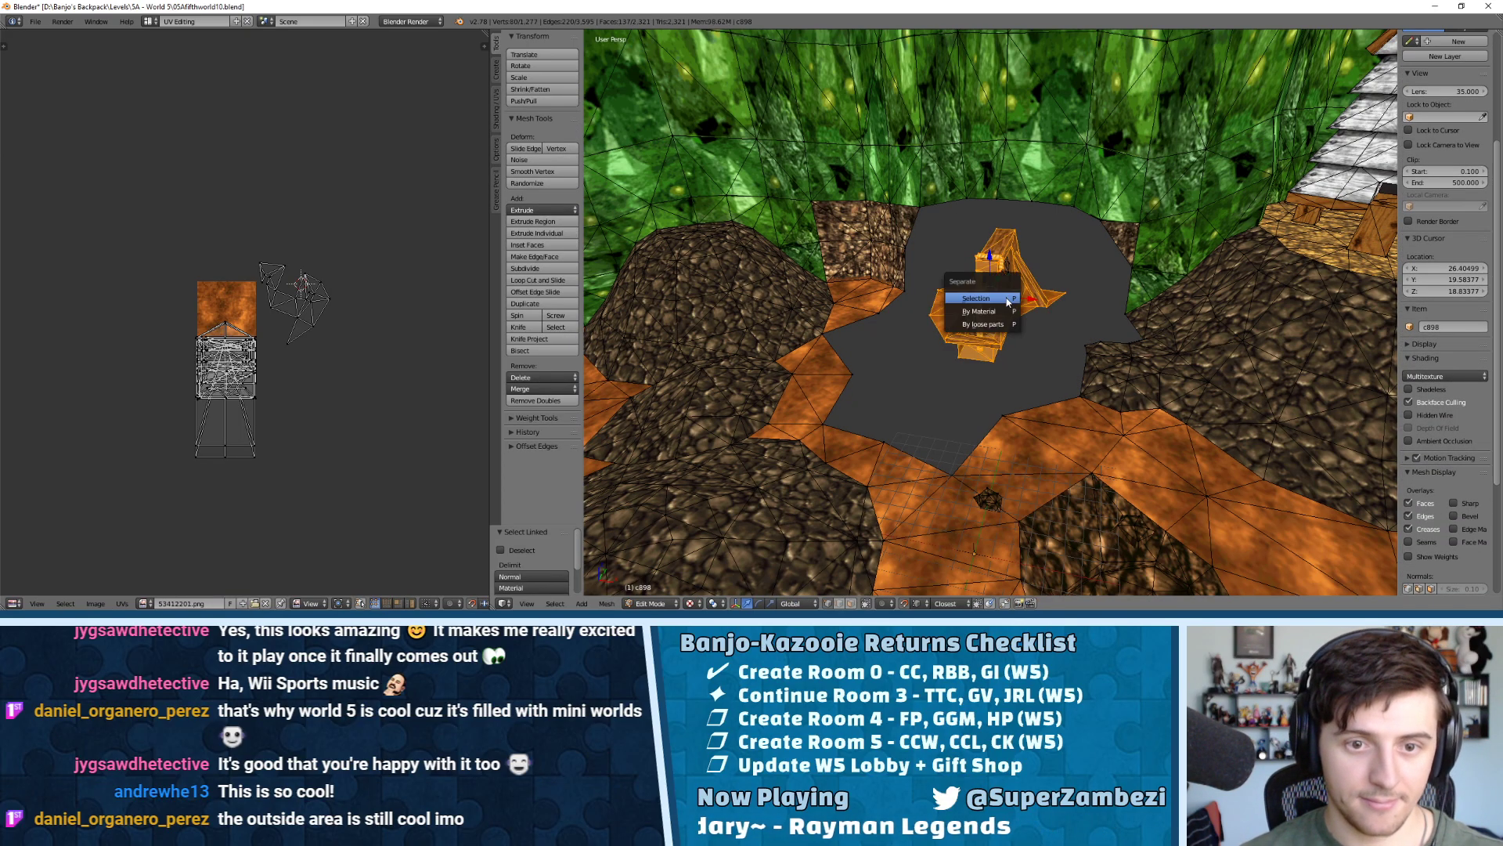
click(994, 296)
middle_drag(995, 296, 937, 279)
key(Tab)
Delete the remaining level object around the separated rope frame
right_click(1018, 237)
key(Delete)
key(Return)
Move the rope frame's whole mesh along Y and X so it sits near the object's origin at the grid center
right_click(950, 281)
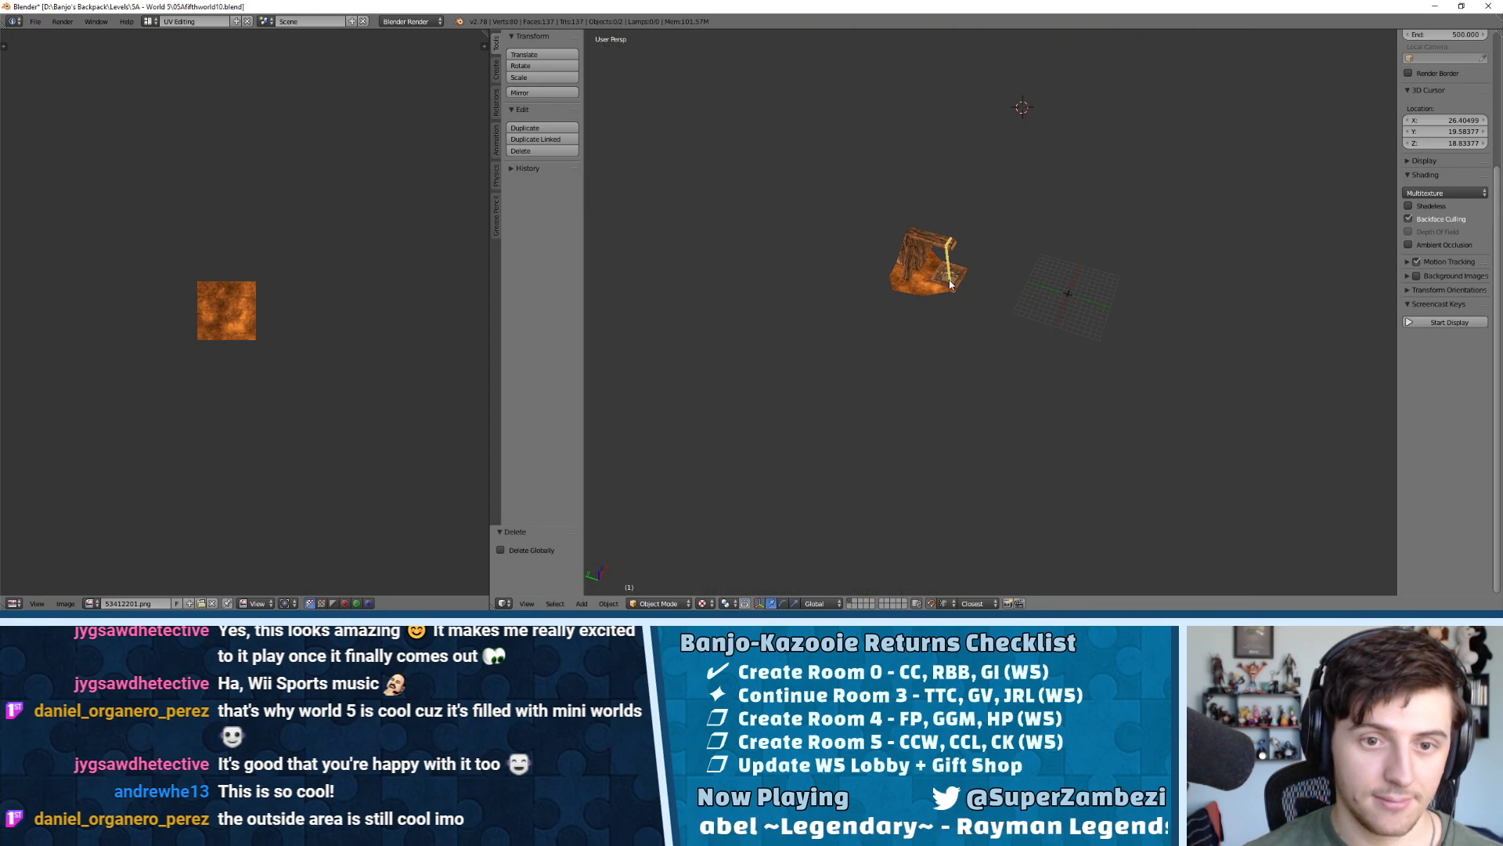
key(Tab)
key(a)
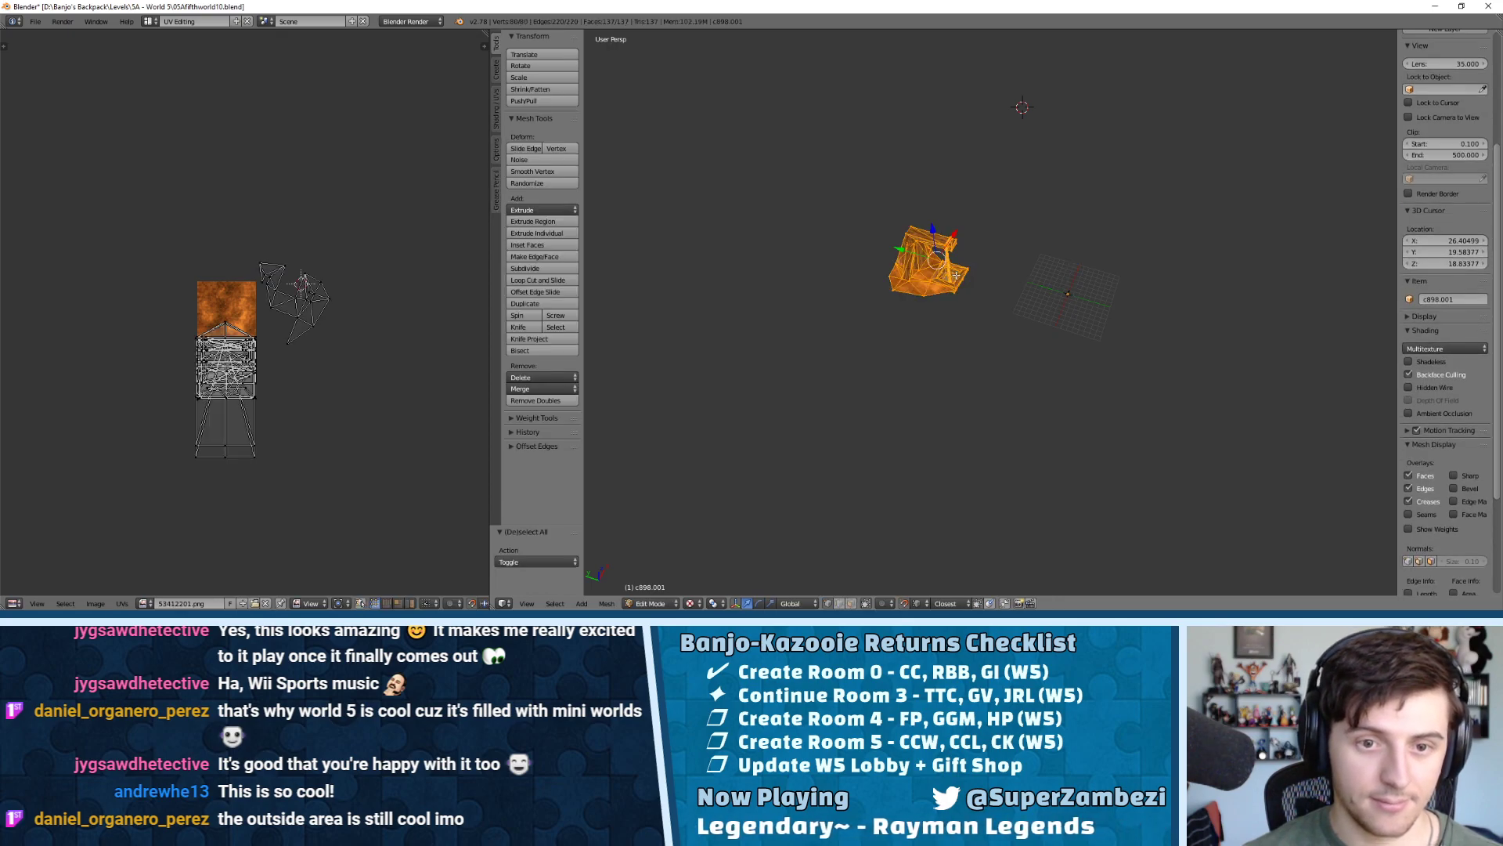
key(g)
key(y)
click(1027, 278)
middle_drag(1027, 278, 900, 205)
key(g)
key(x)
click(1052, 291)
key(Tab)
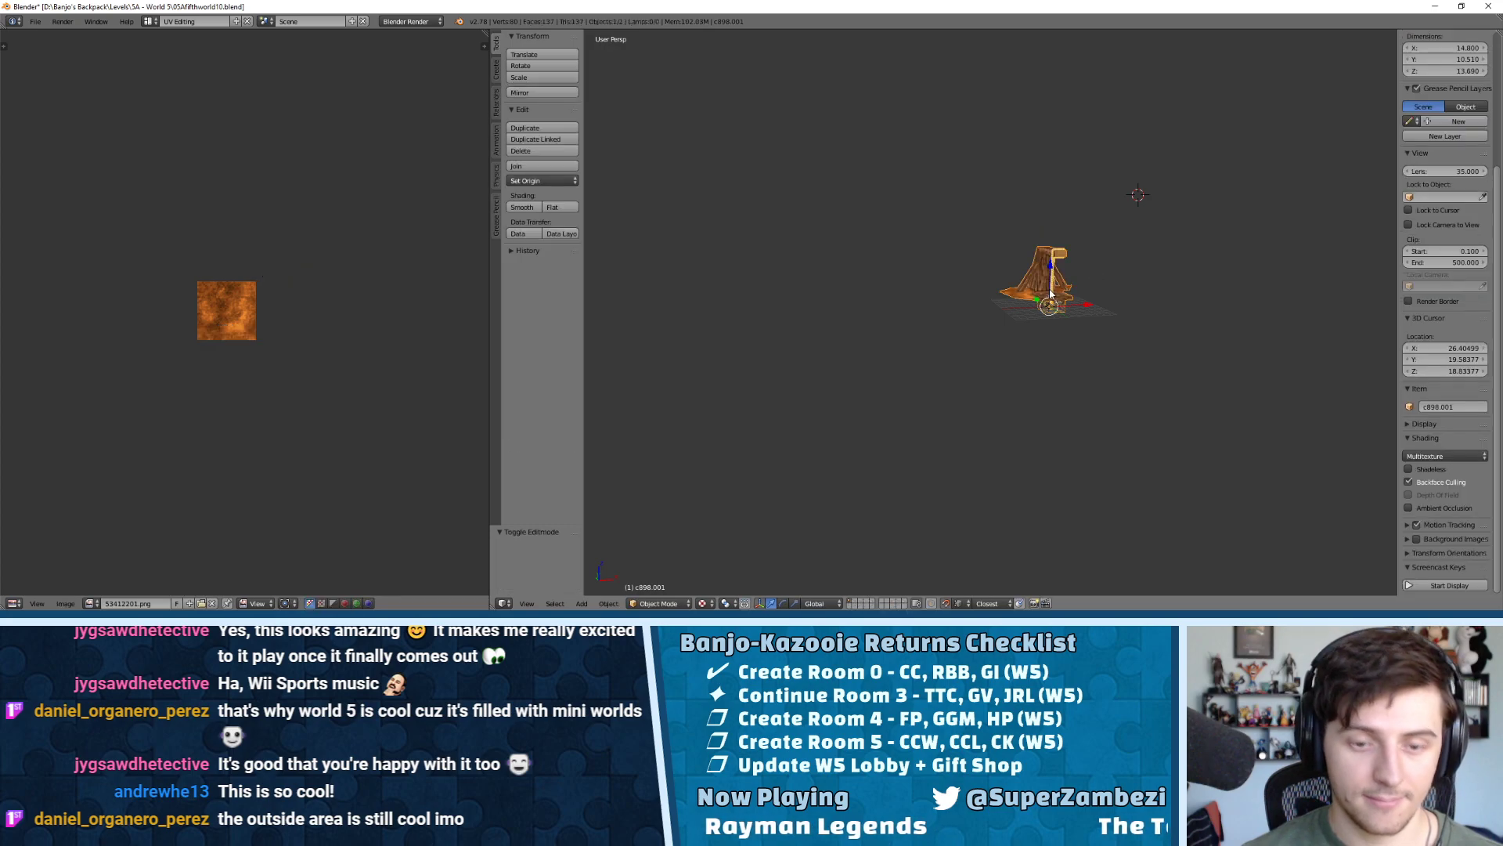
Copy the rope frame into the World 5 Room 4 file and rotate it 90° in top view
key(alt+Tab)
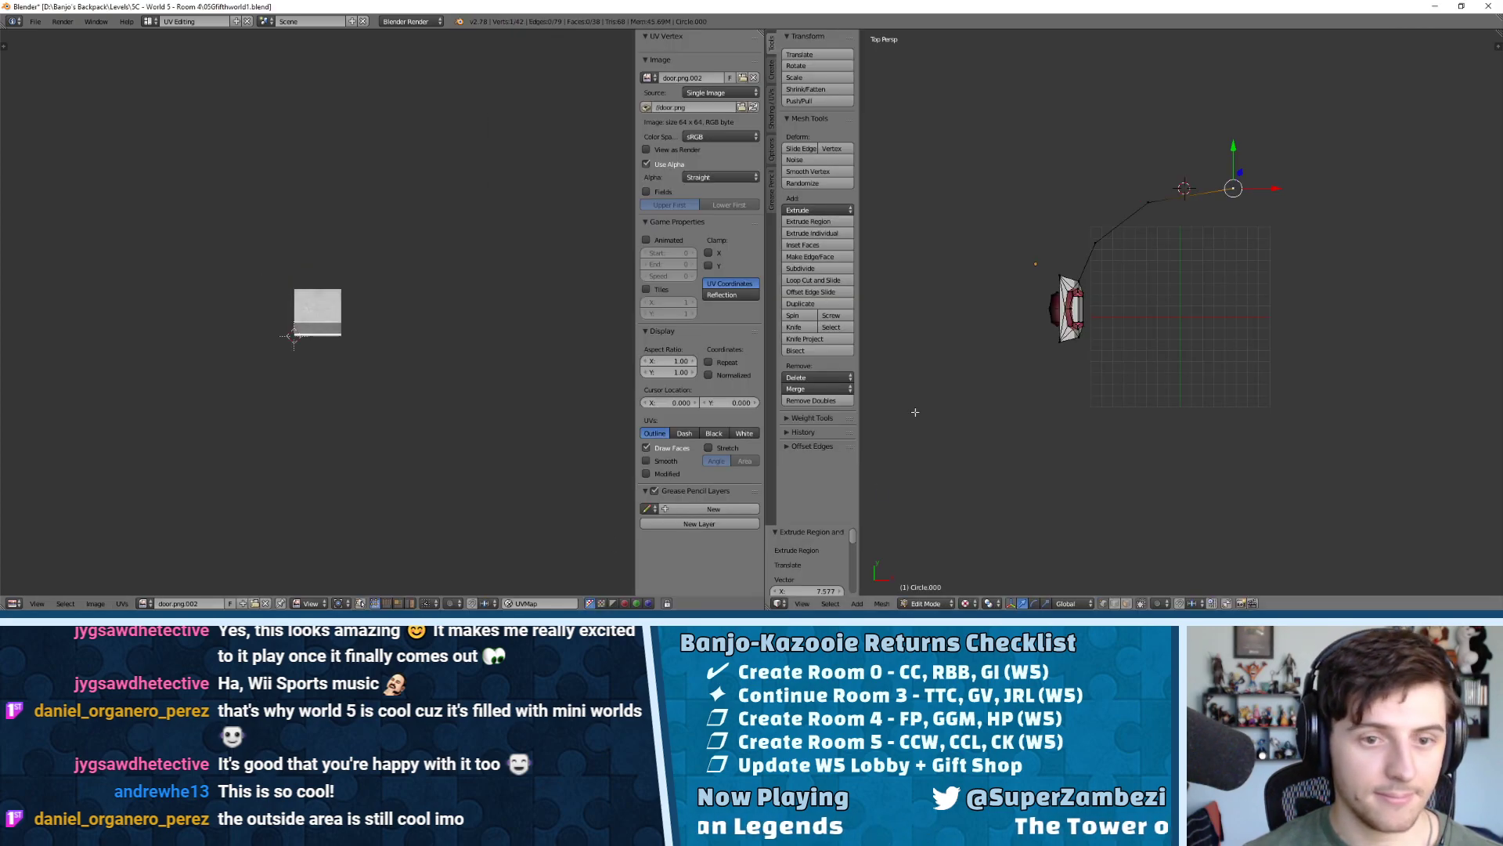
key(Tab)
key(ctrl+v)
middle_drag(1204, 297, 1344, 279)
key(KP_7)
text(r90)
key(Return)
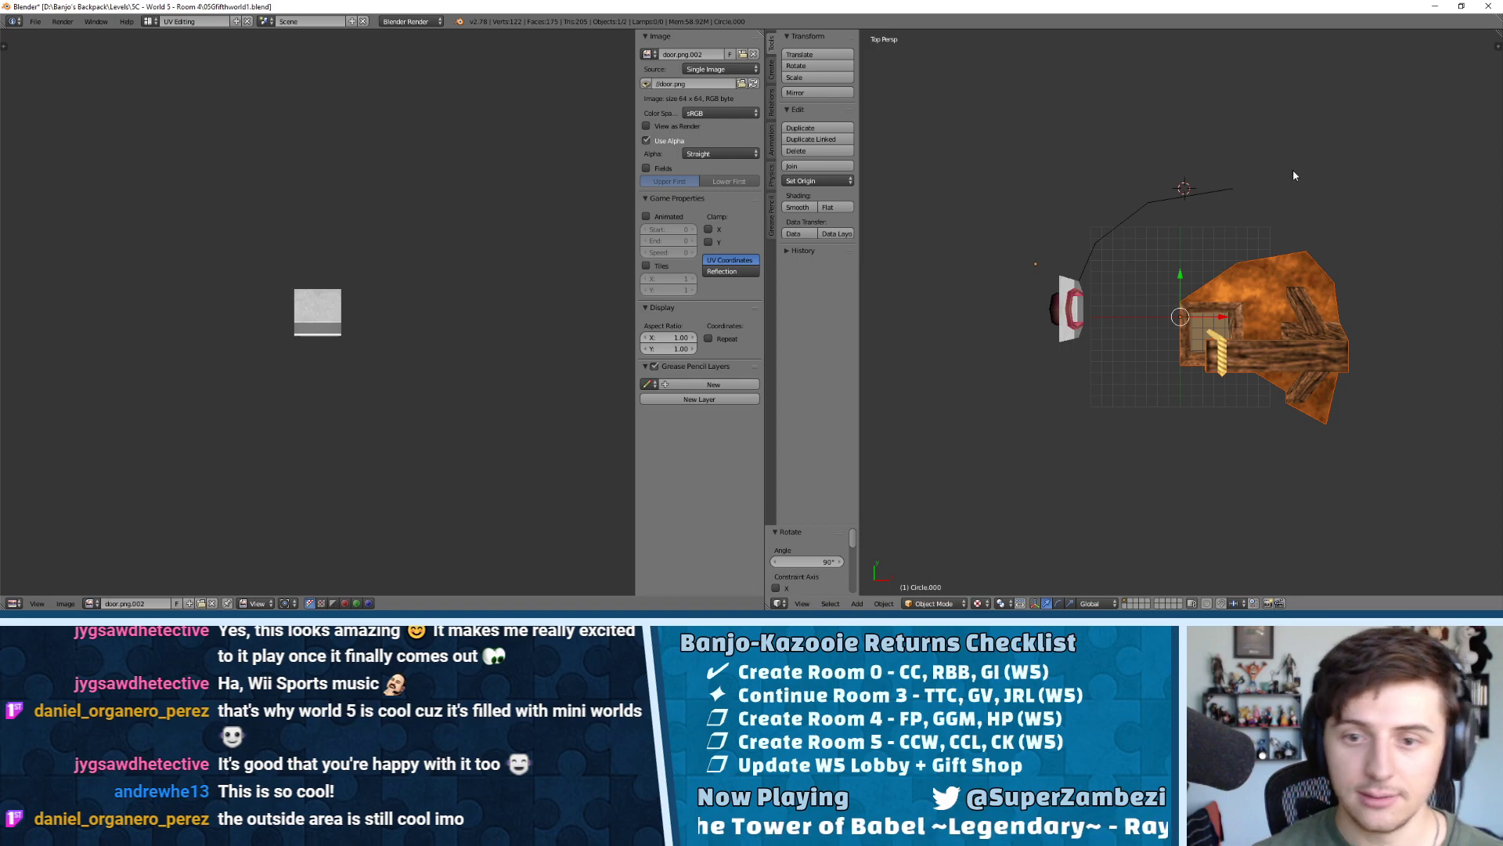
Move the rope frame about 14.4 units along X and about 3 units along Y, beyond the grid opposite the door
key(g)
key(x)
click(1360, 294)
key(g)
key(y)
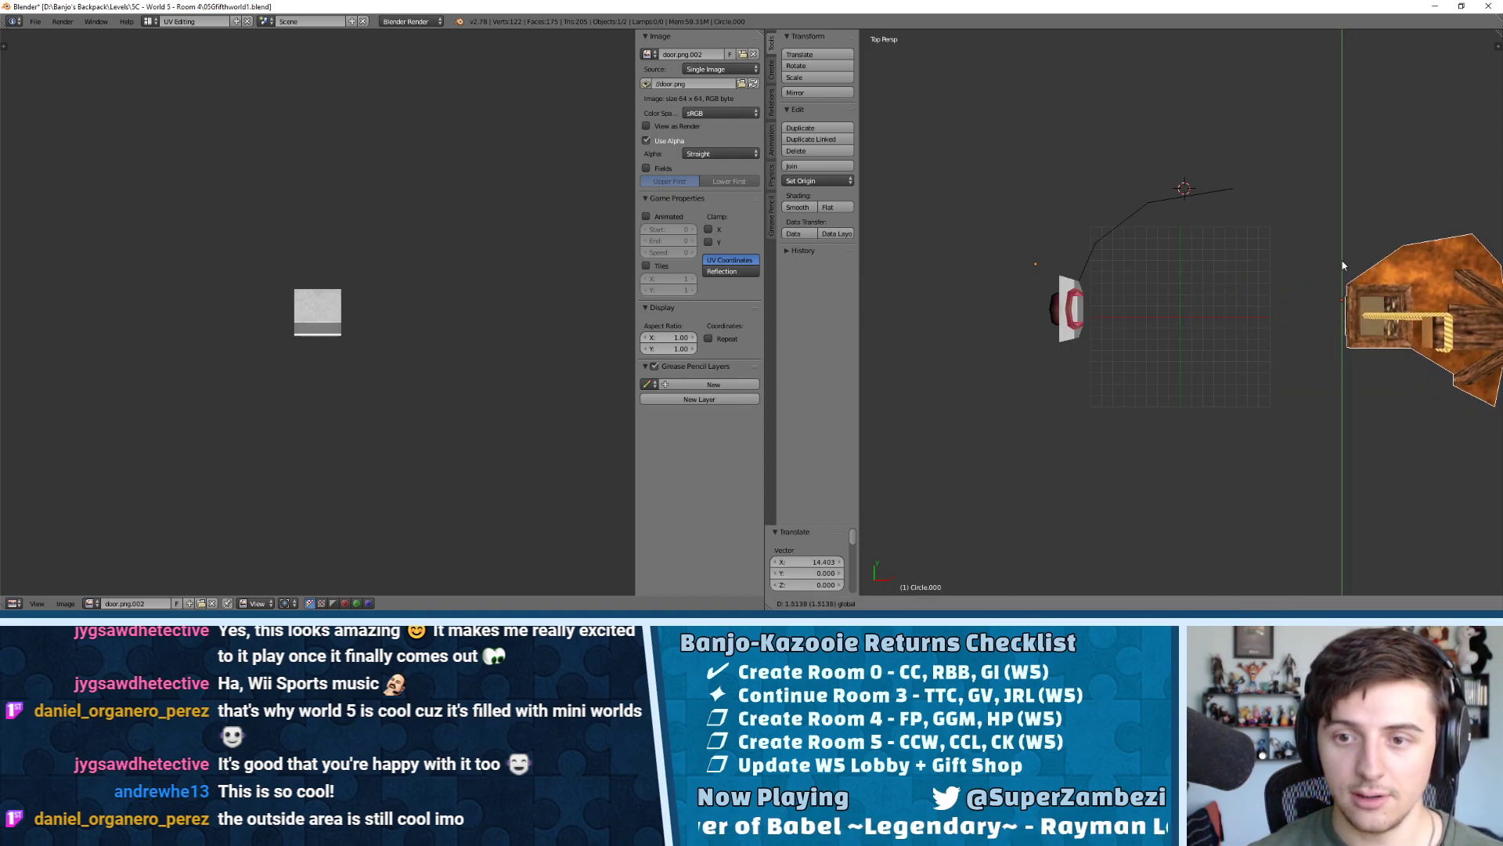
click(1362, 270)
middle_drag(1362, 270, 1143, 391)
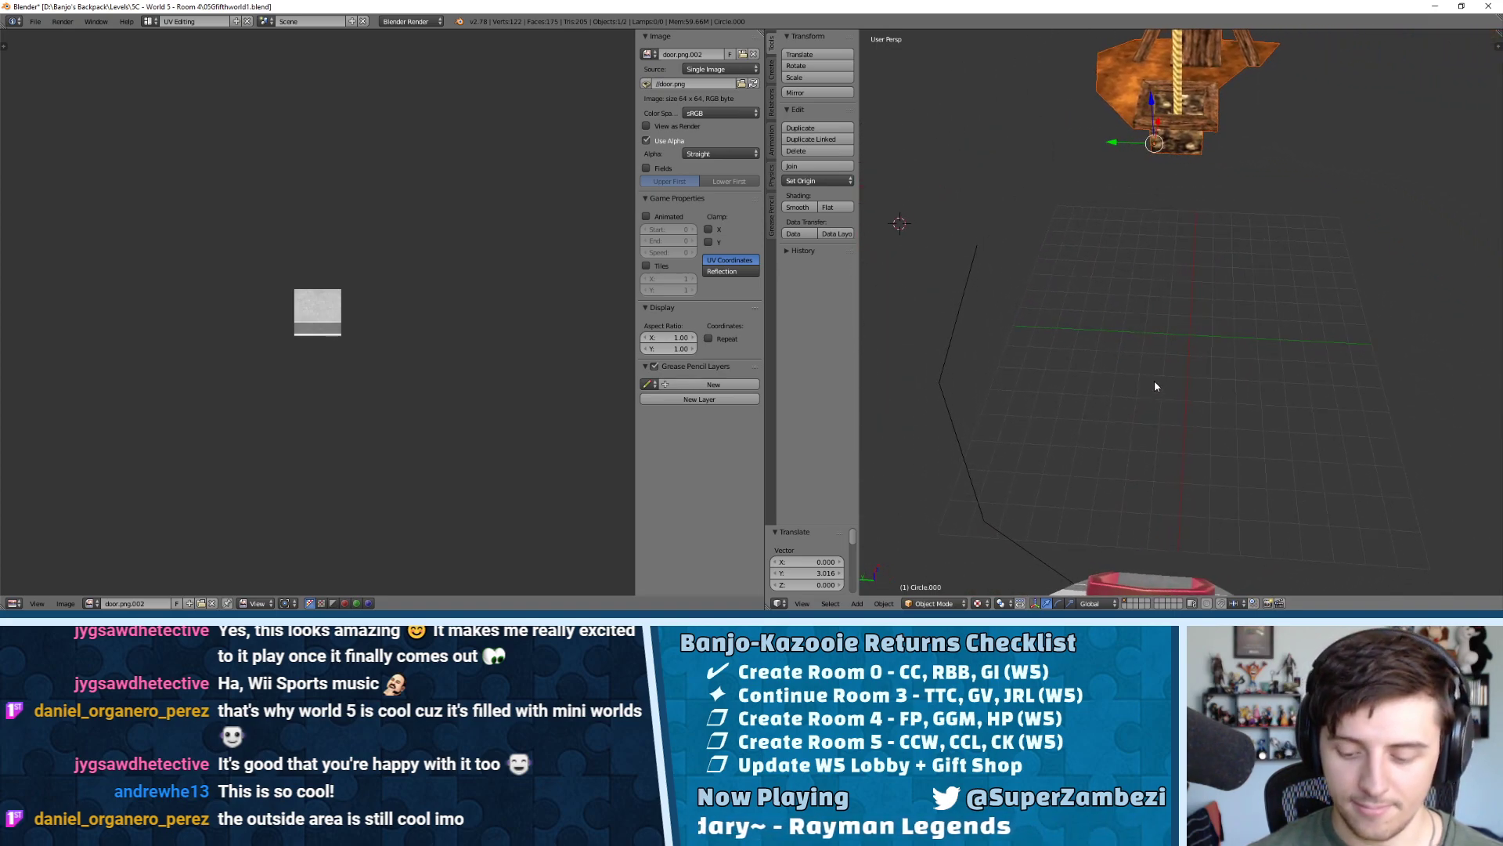
Nudge the rope frame about -0.575 units along X and save the Room 4 file
key(KP_7)
scroll(1157, 382, down, 4)
shift+middle_drag(1329, 316, 1133, 346)
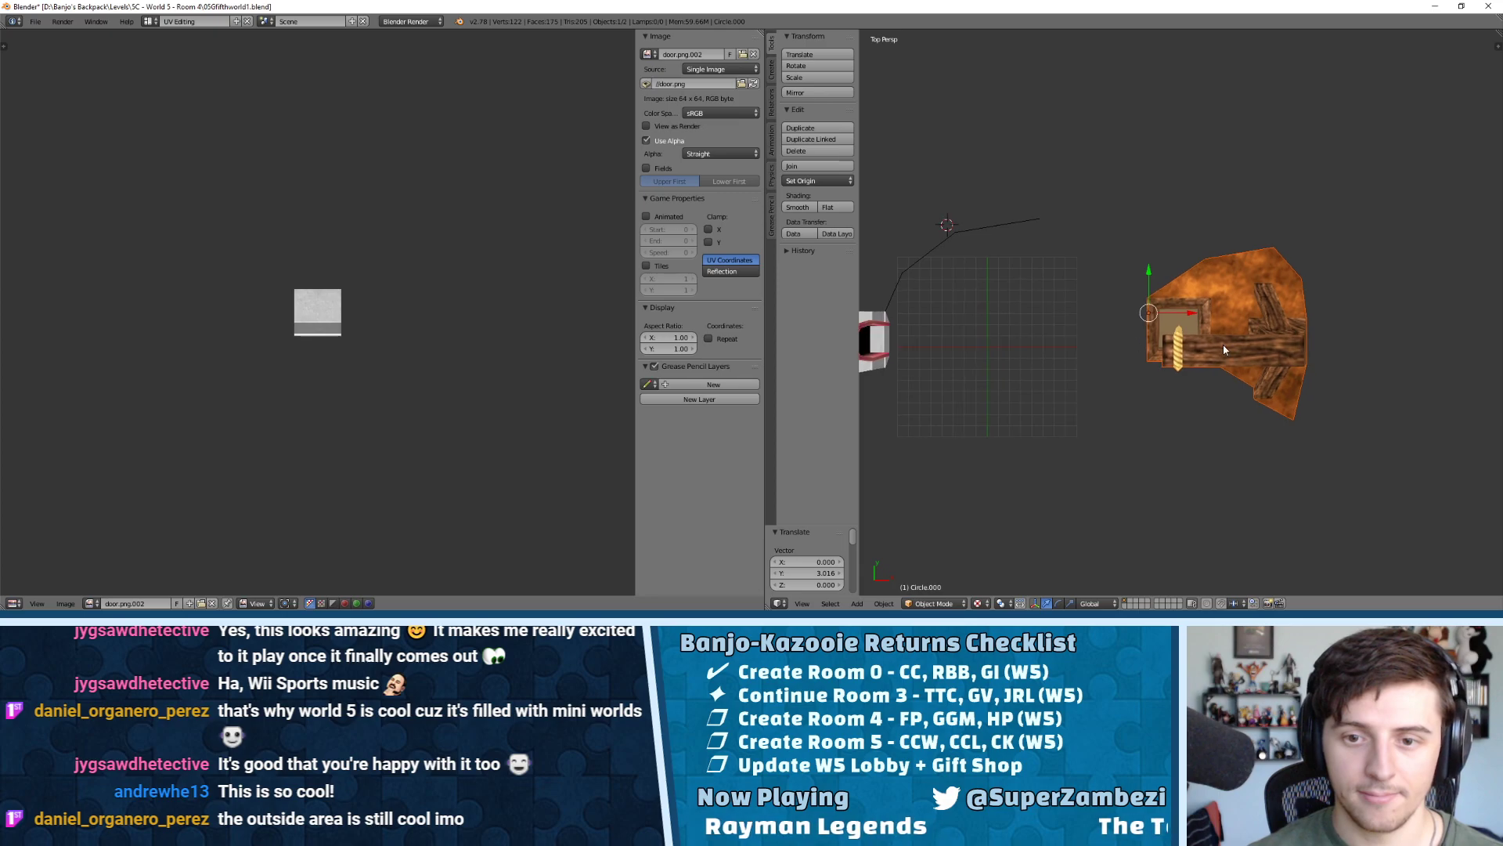
drag(1149, 276, 1078, 343)
middle_drag(1077, 343, 1190, 223)
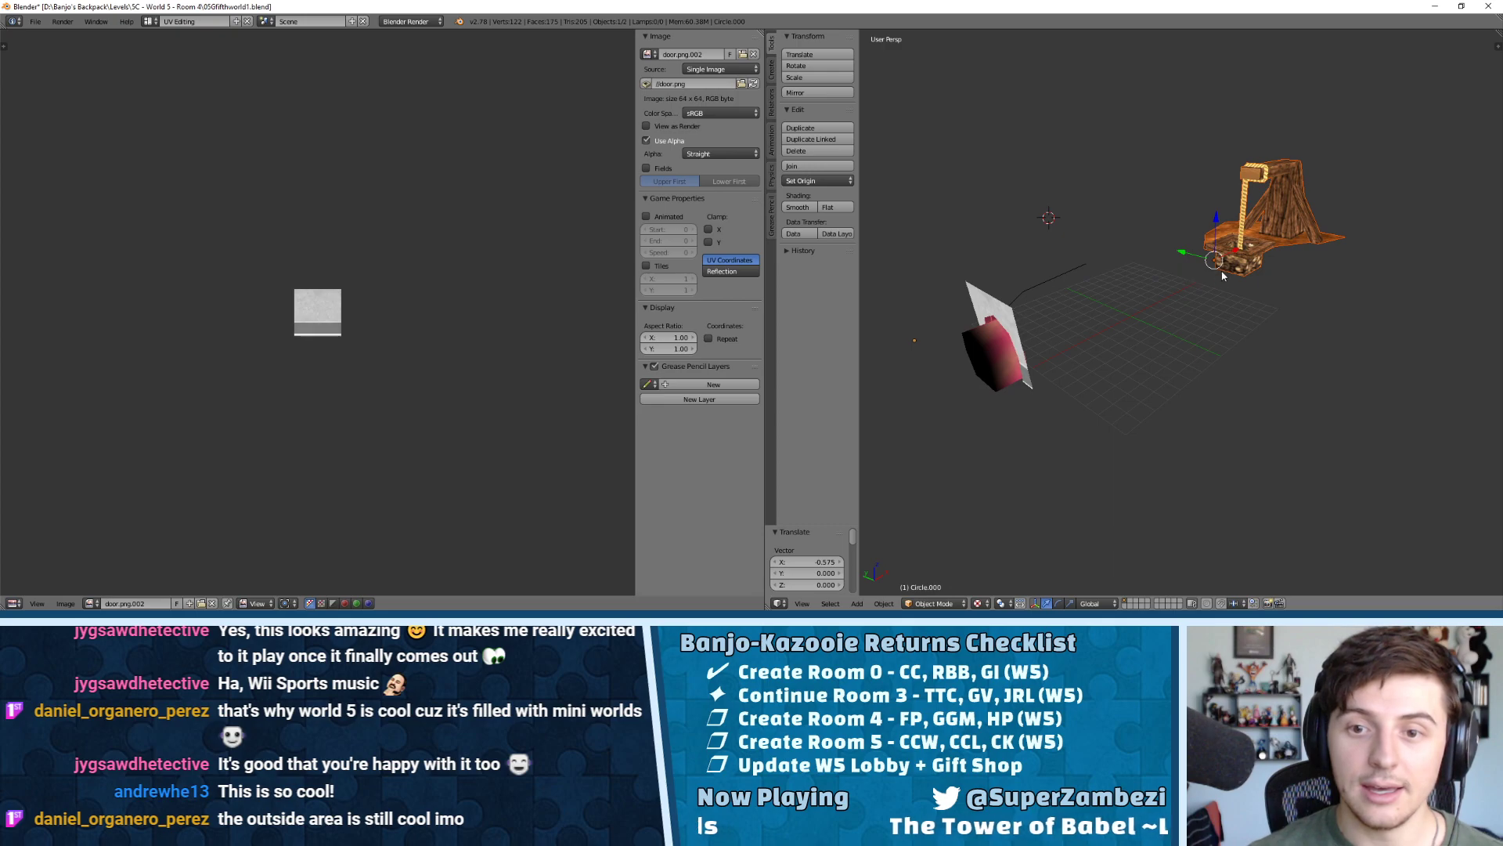
click(36, 21)
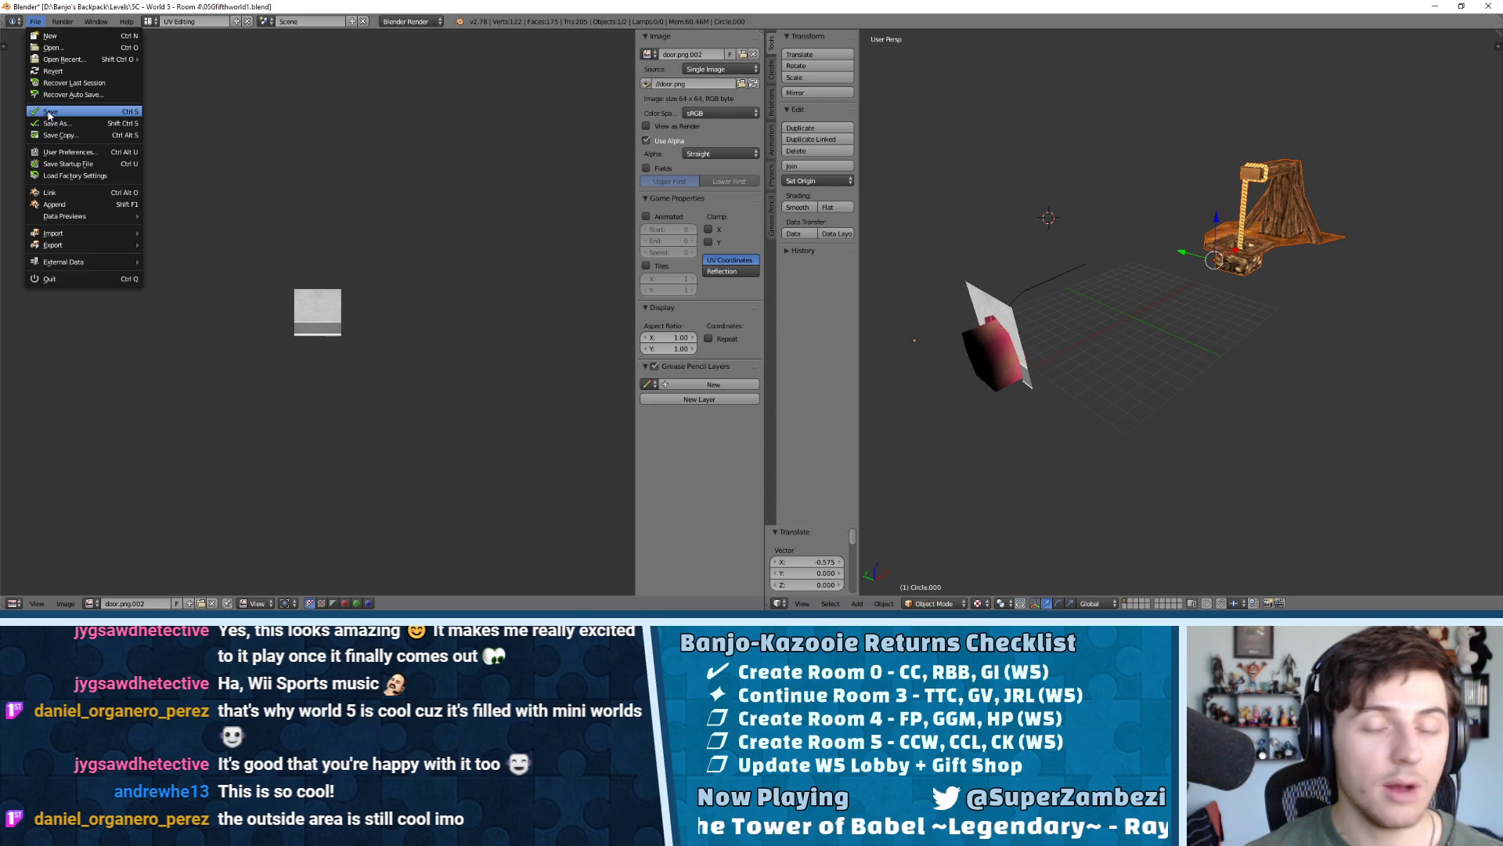
click(48, 112)
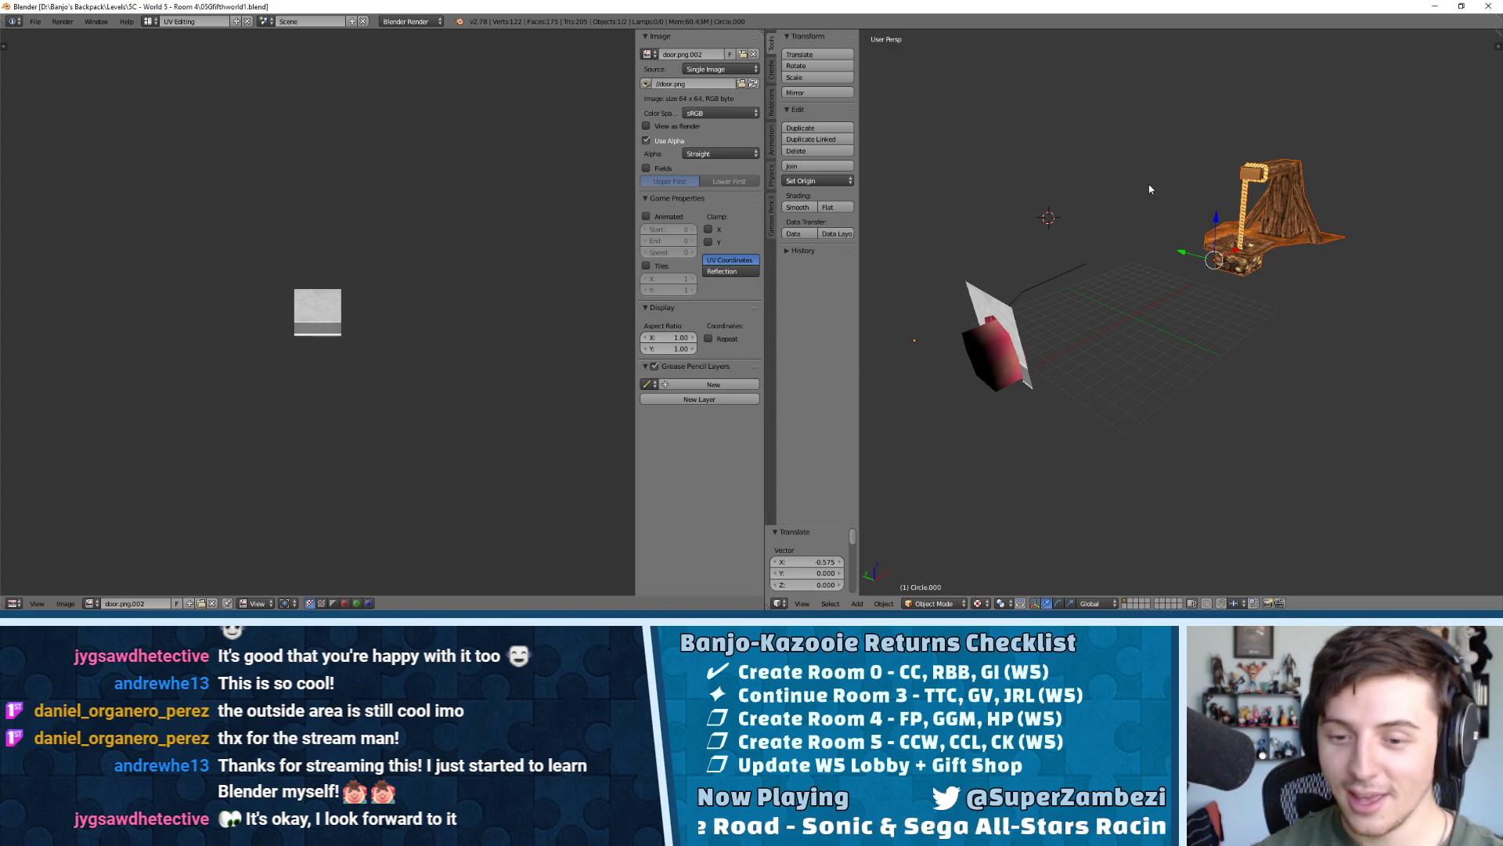
Show the 3D view's properties and start the Screencast Keys display
double_click(931, 43)
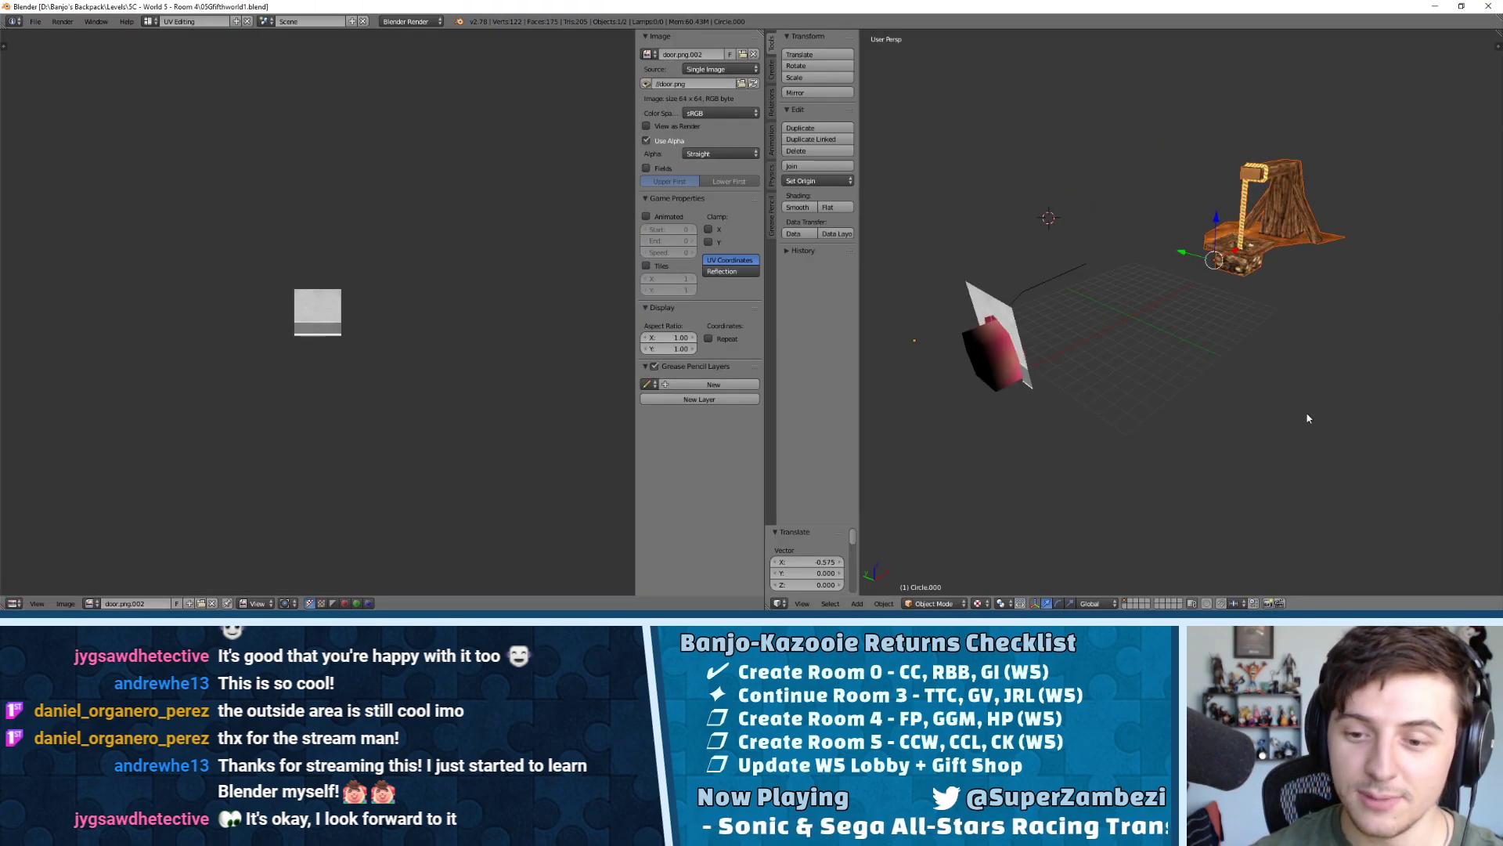
key(t)
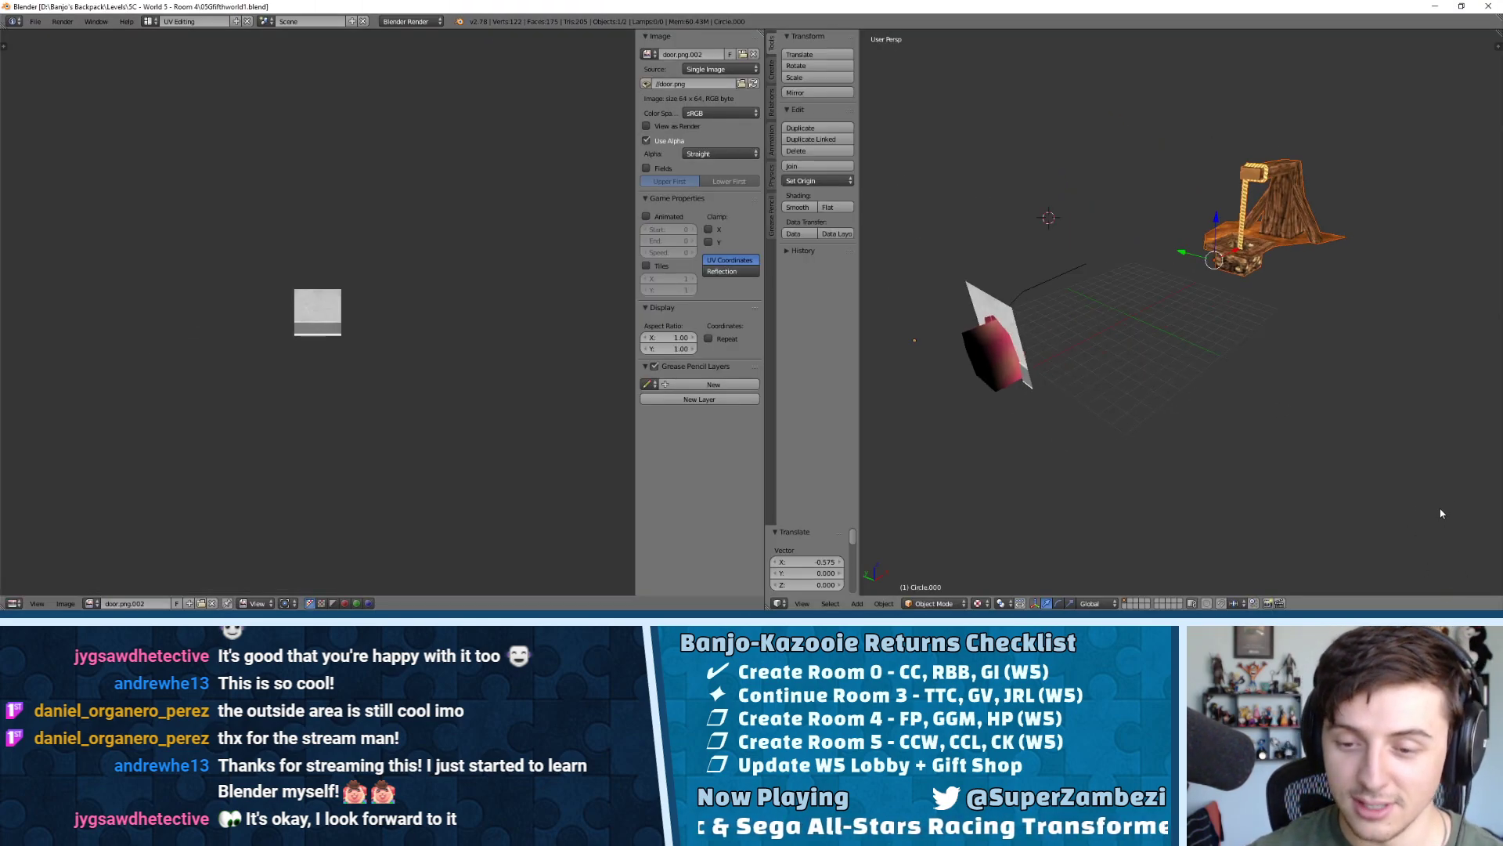
key(n)
scroll(1450, 575, down, 5)
click(1446, 586)
Try scaling the rope frame by a factor of 4235, and undo the last five changes
key(f)
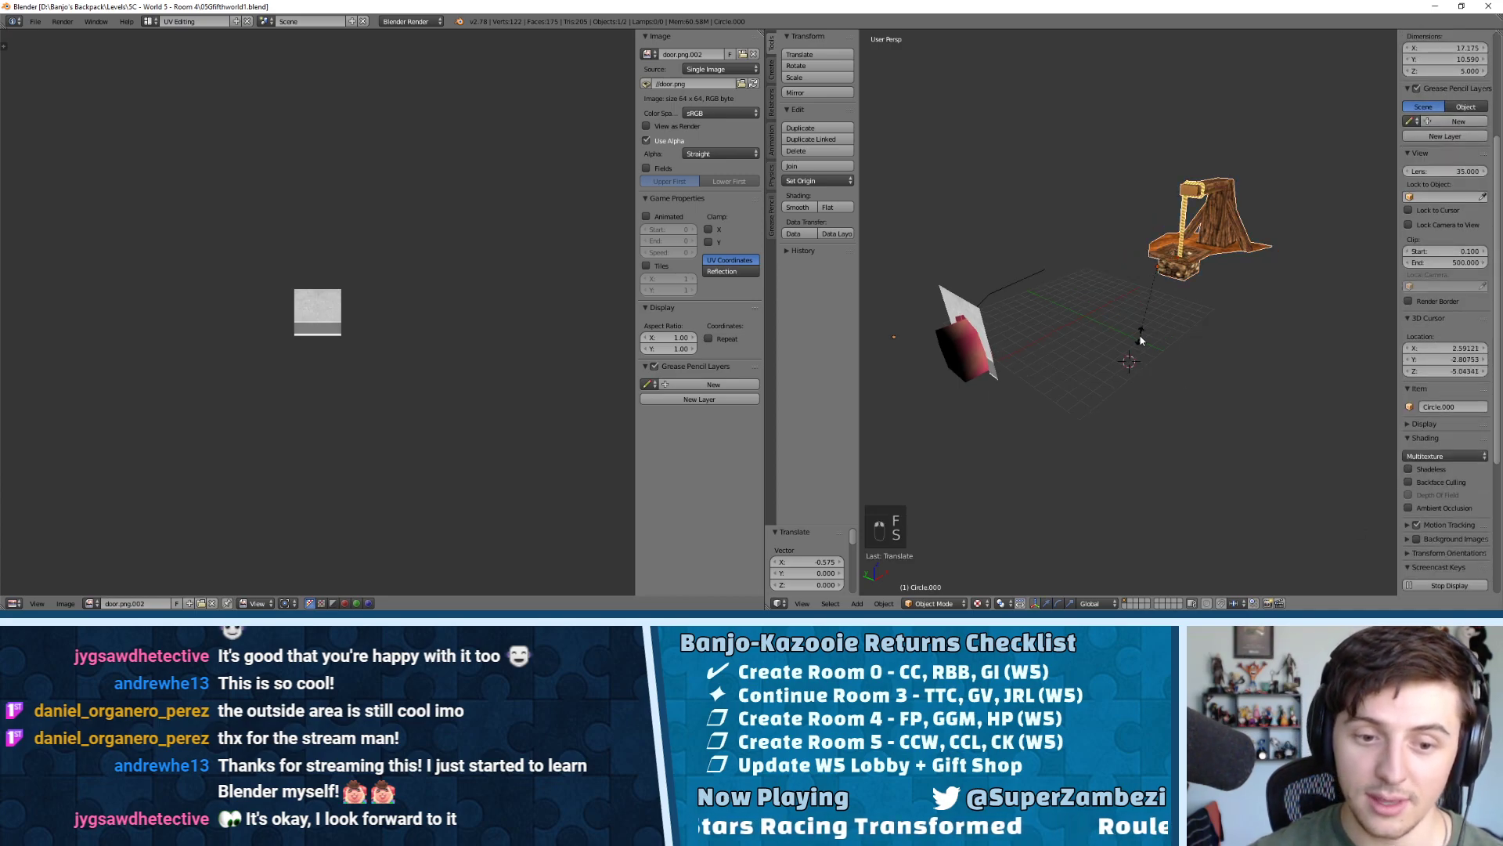
text(s4235)
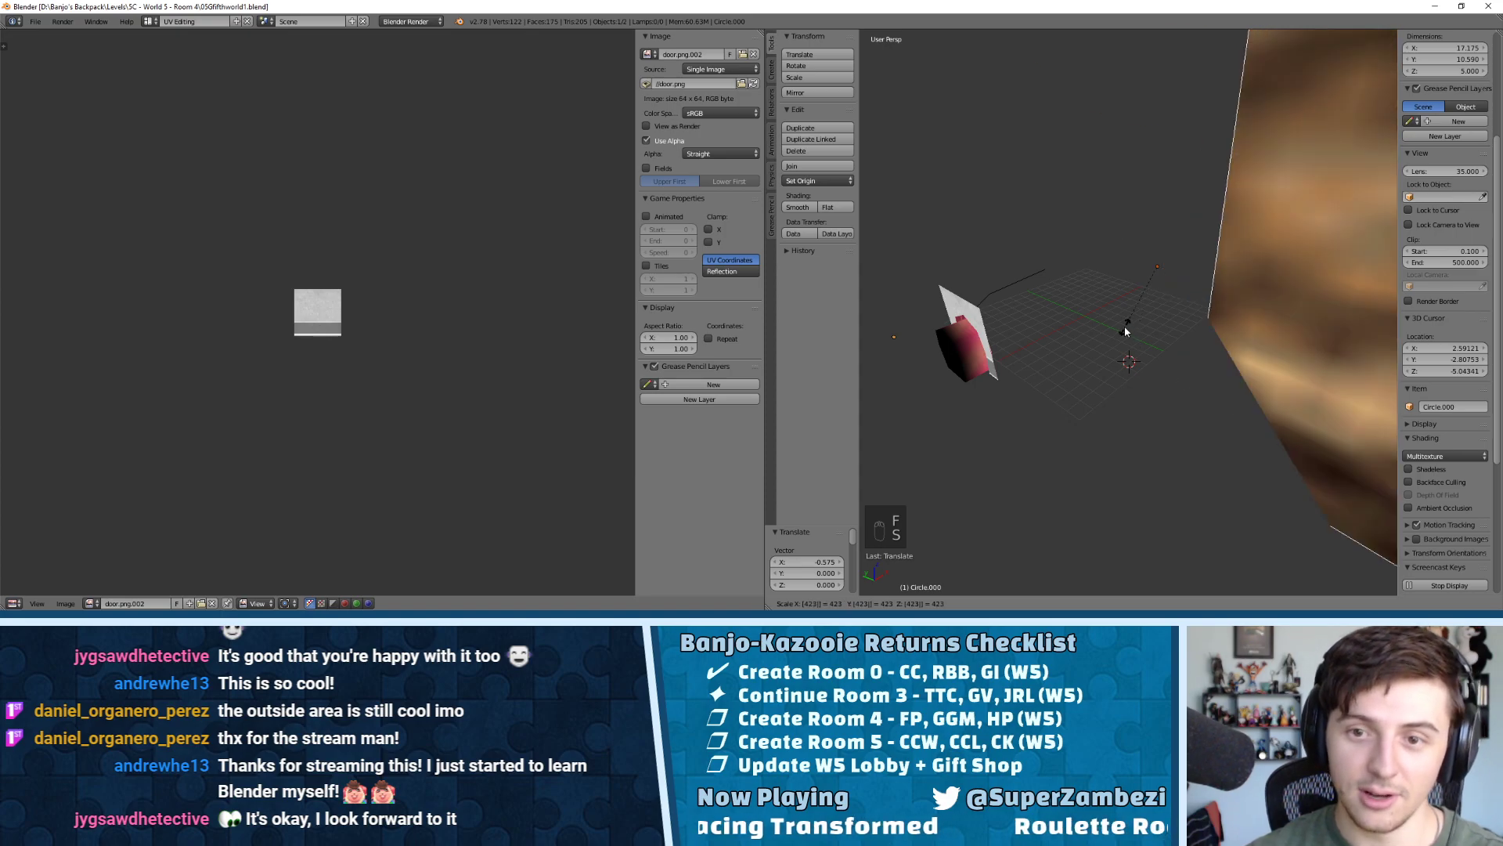
key(Return)
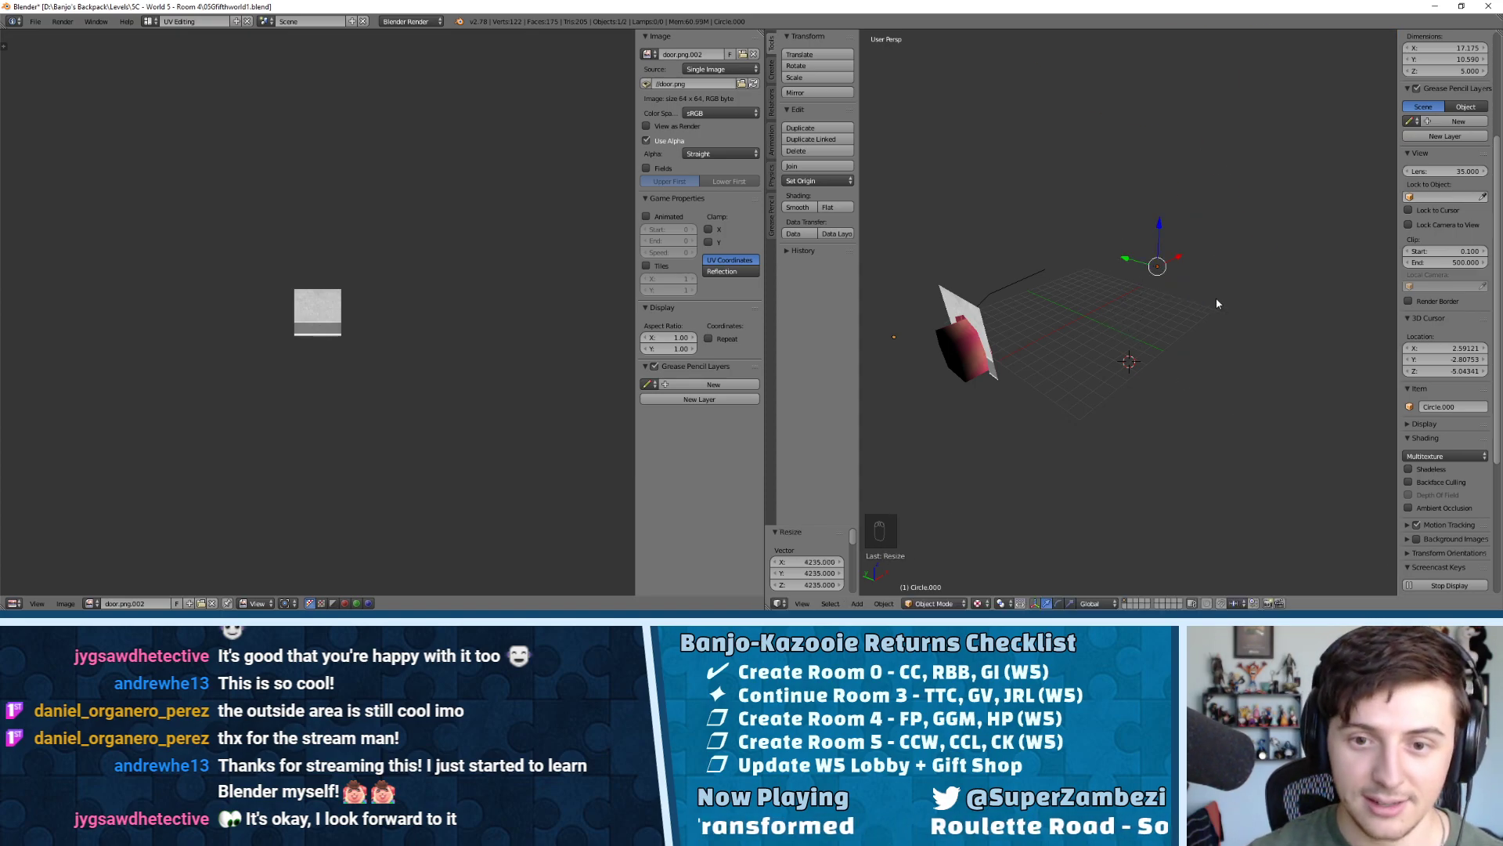
key(ctrl+z)
key(ctrl+z)
key(ctrl+z)
key(ctrl+z)
key(ctrl+z)
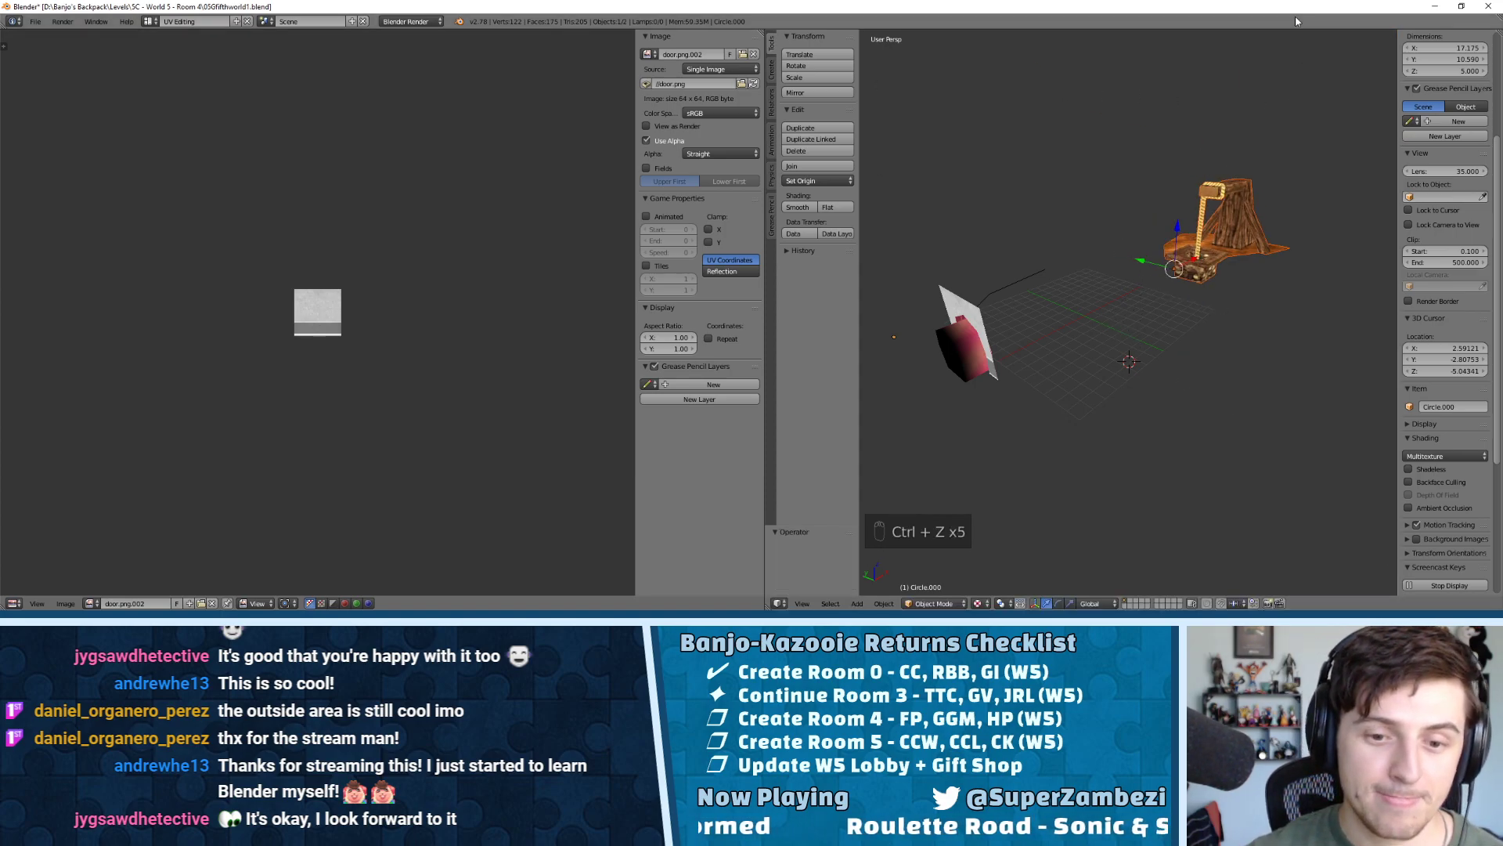